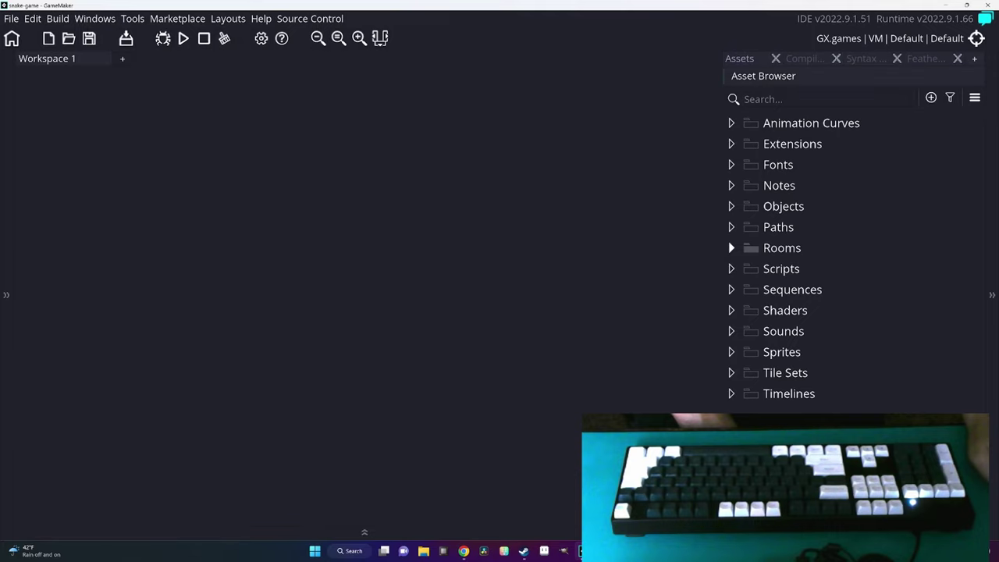
Delete every asset group except Rooms, removing seven and then six groups.
left_click(783, 269)
left_click(776, 394, "shift")
key("Delete")
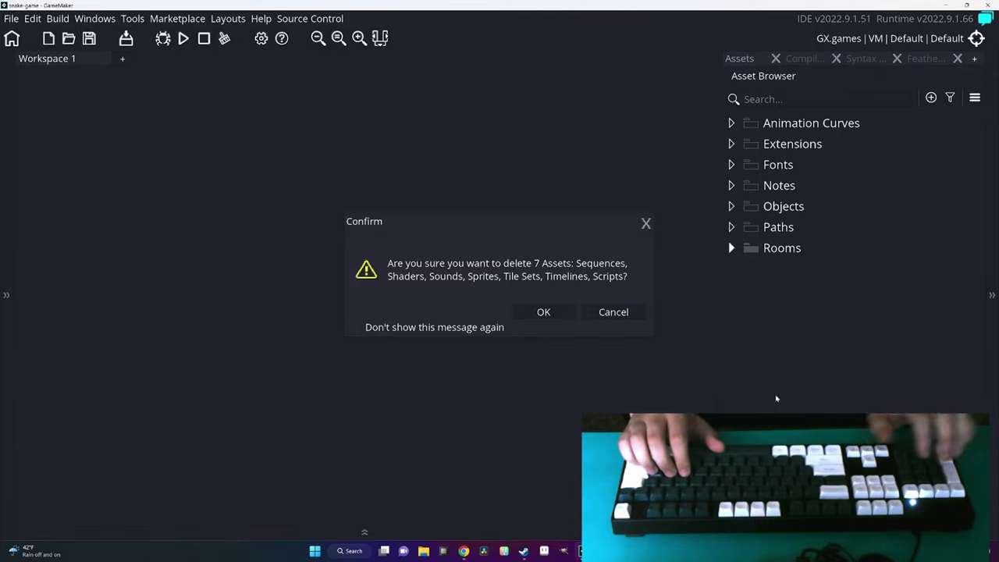
key("Return")
left_click(780, 228)
left_click(783, 124, "shift")
key("Delete")
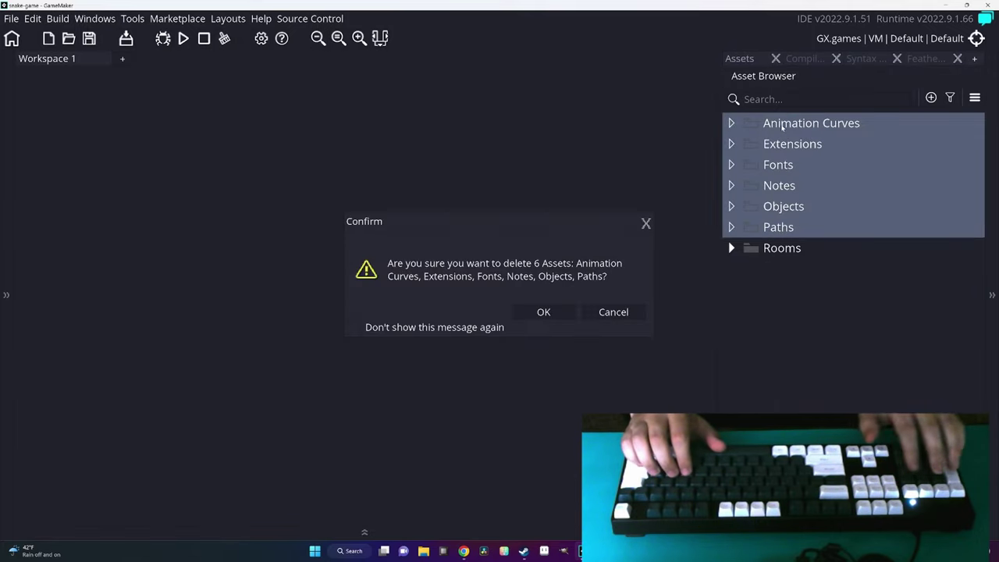
key("Return")
Expand Rooms and rename Room1 to room0.
double_click(783, 124)
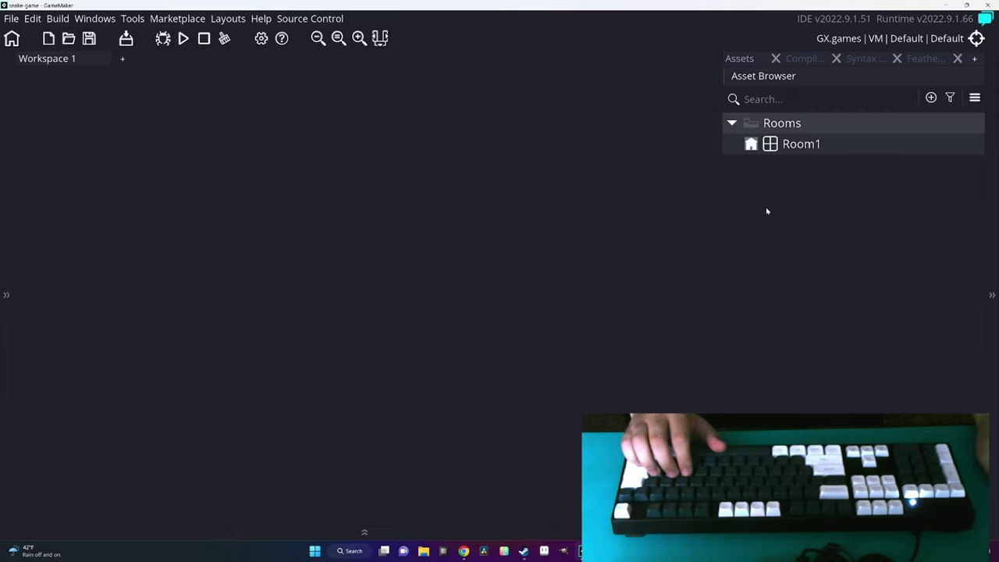
right_click(784, 154)
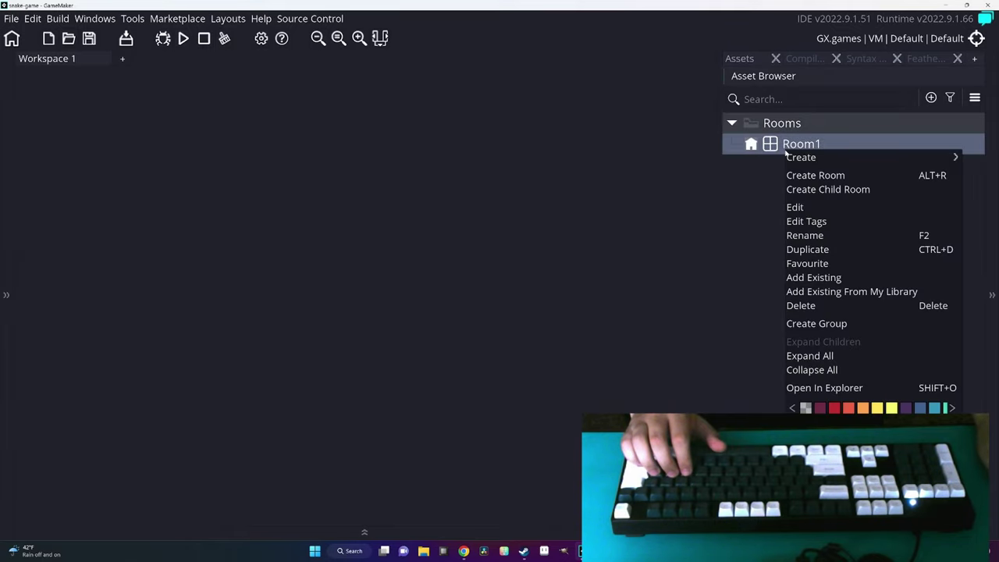
left_click(809, 235)
type("room")
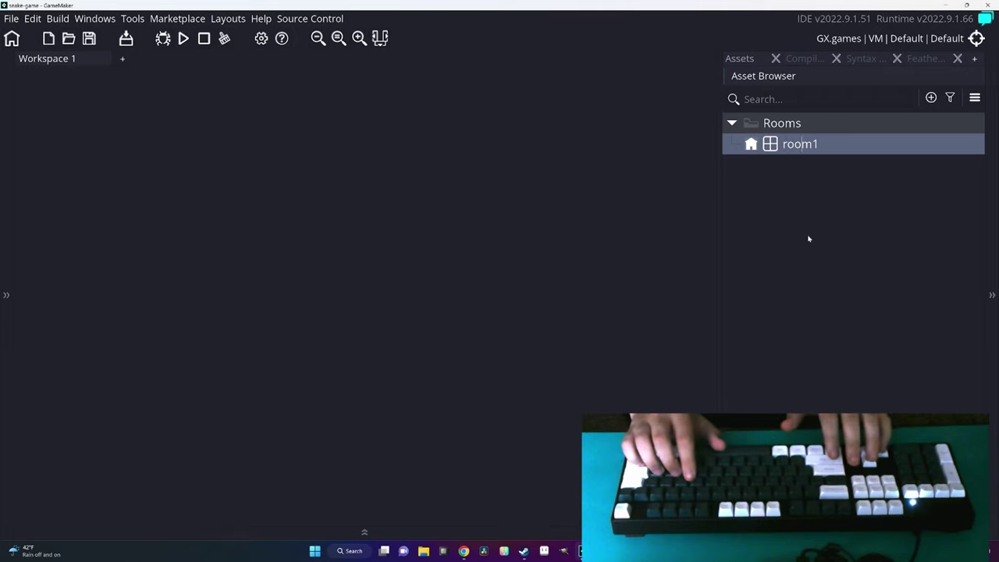
type("0")
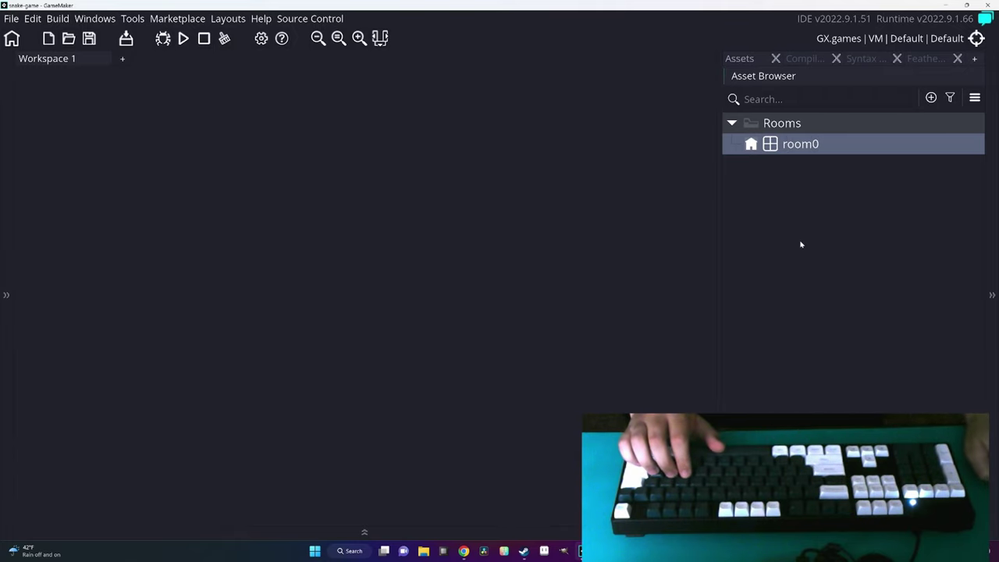
Create a new object asset named DisplayManager.
right_click(772, 198)
mouse_move(777, 200)
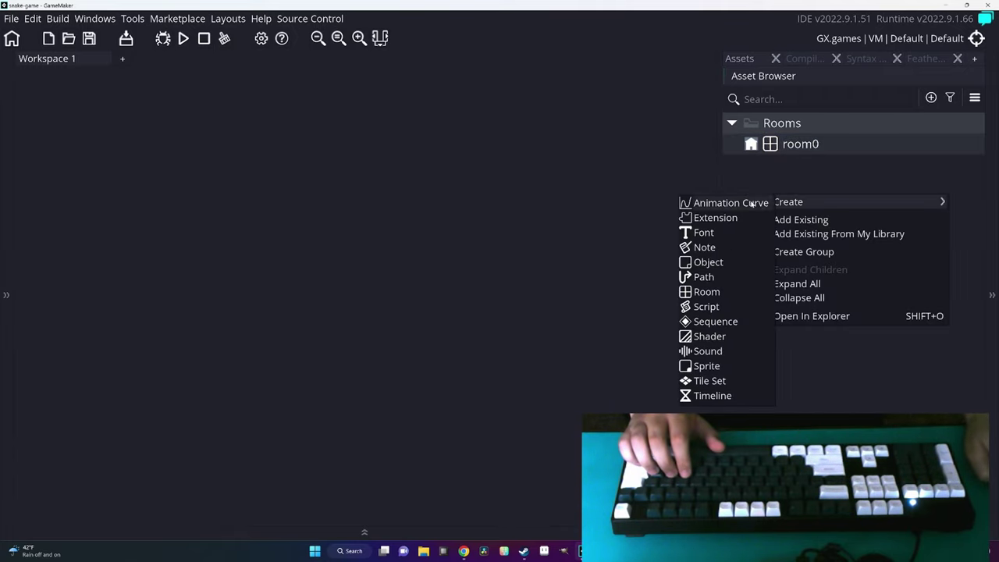
left_click(720, 267)
type("DisplayMan")
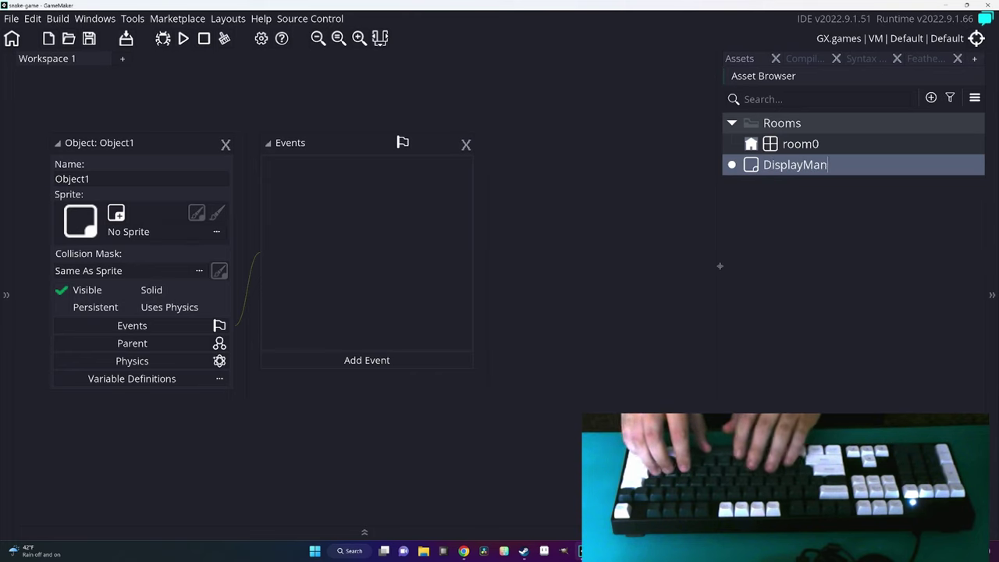
type("ager")
key("Return")
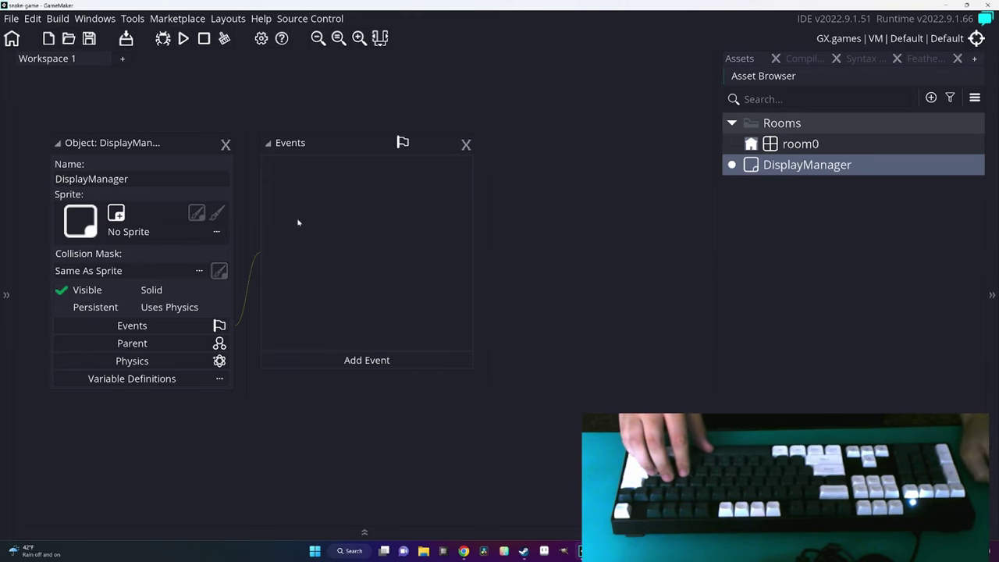
Place a DisplayManager instance on room0's Instances layer.
double_click(800, 144)
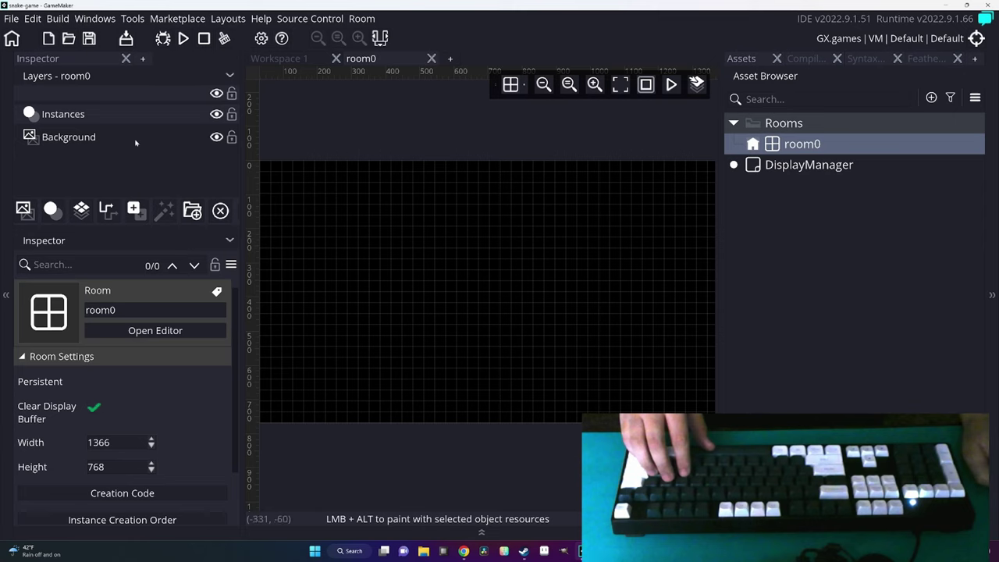
left_click(120, 115)
left_click_drag(786, 165, 408, 184)
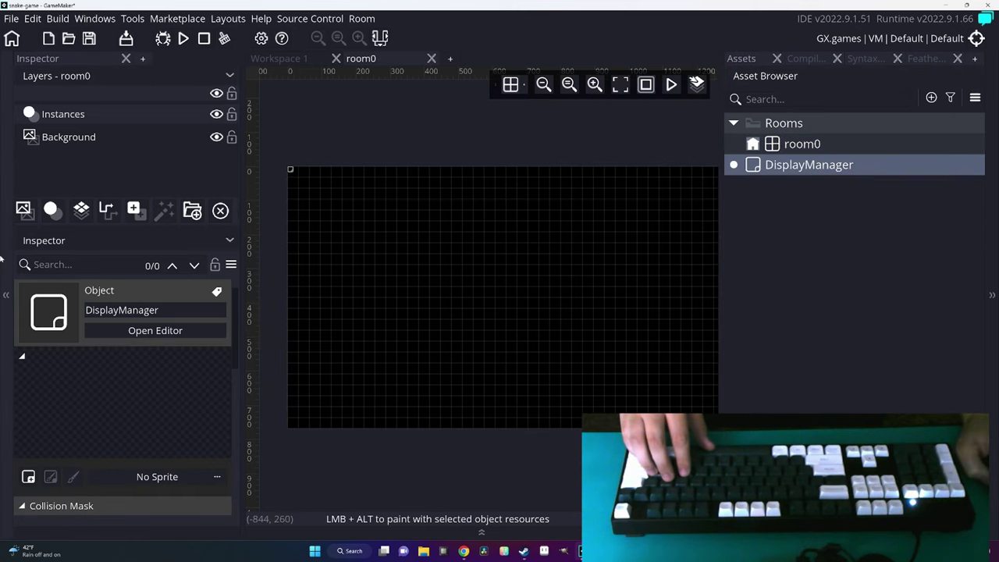
left_click(5, 295)
Add Other > Room Start and Create events to DisplayManager, closing the room0 editor.
left_click(81, 60)
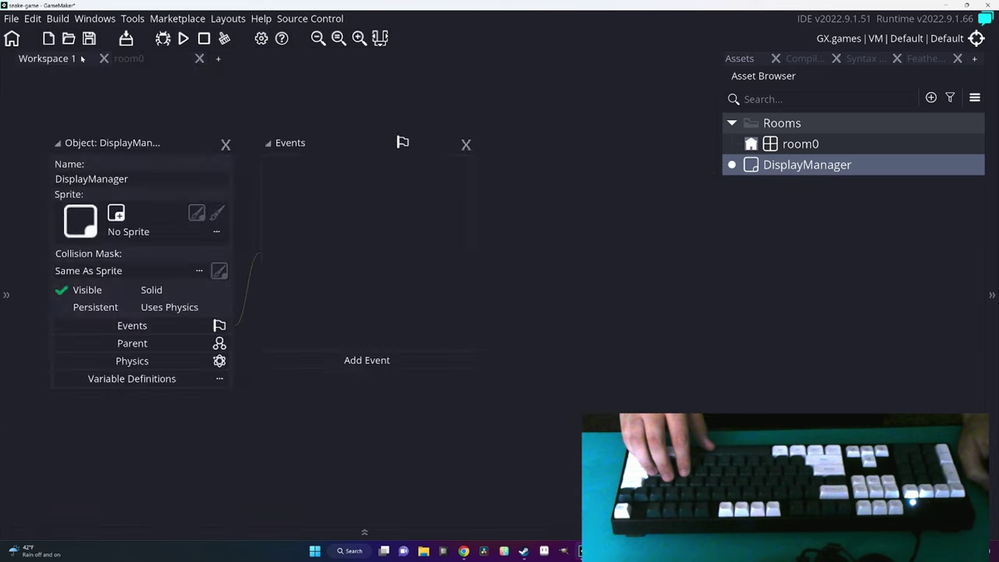
left_click(409, 366)
mouse_move(441, 340)
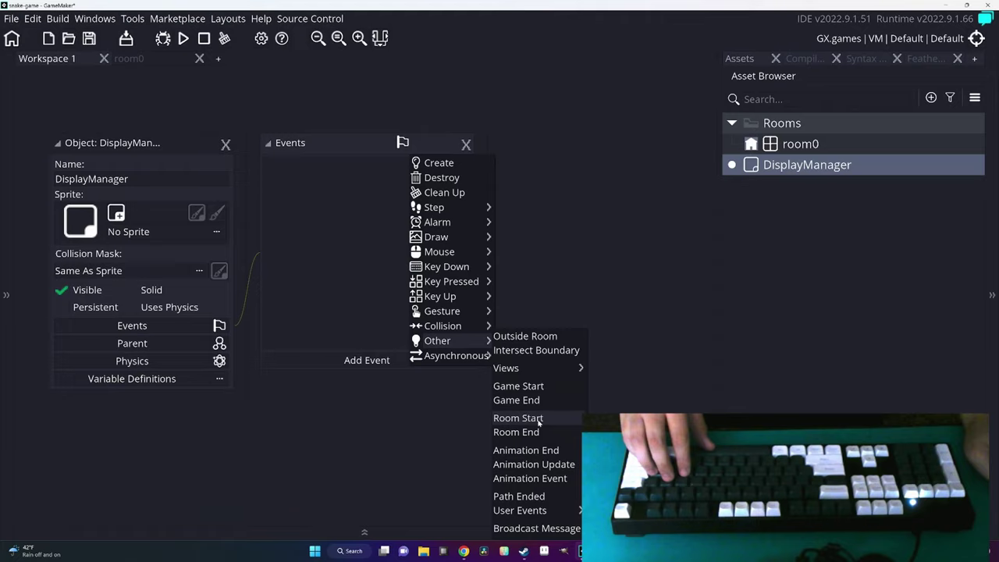
left_click(518, 418)
left_click(133, 59)
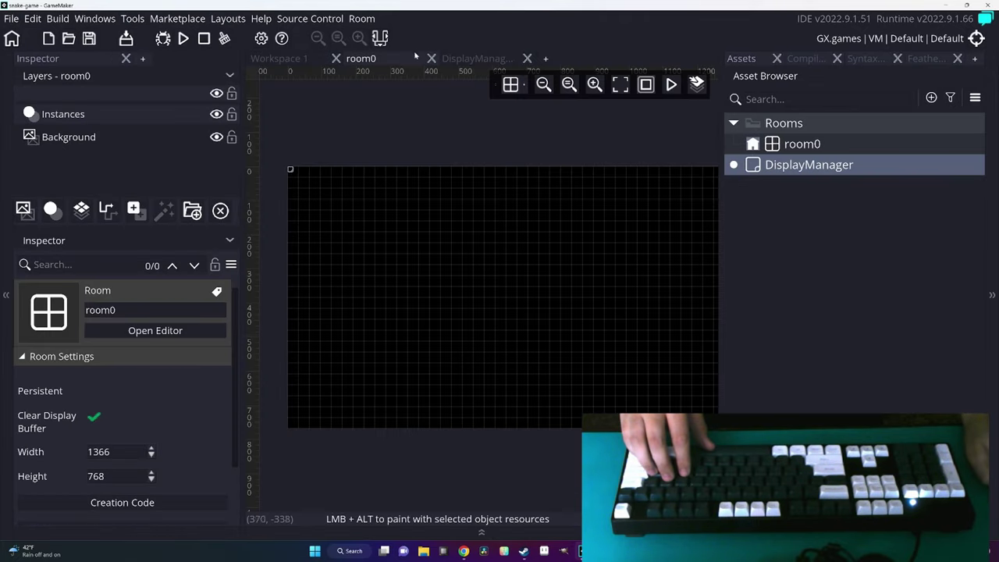
left_click(431, 59)
left_click(47, 59)
left_click(367, 360)
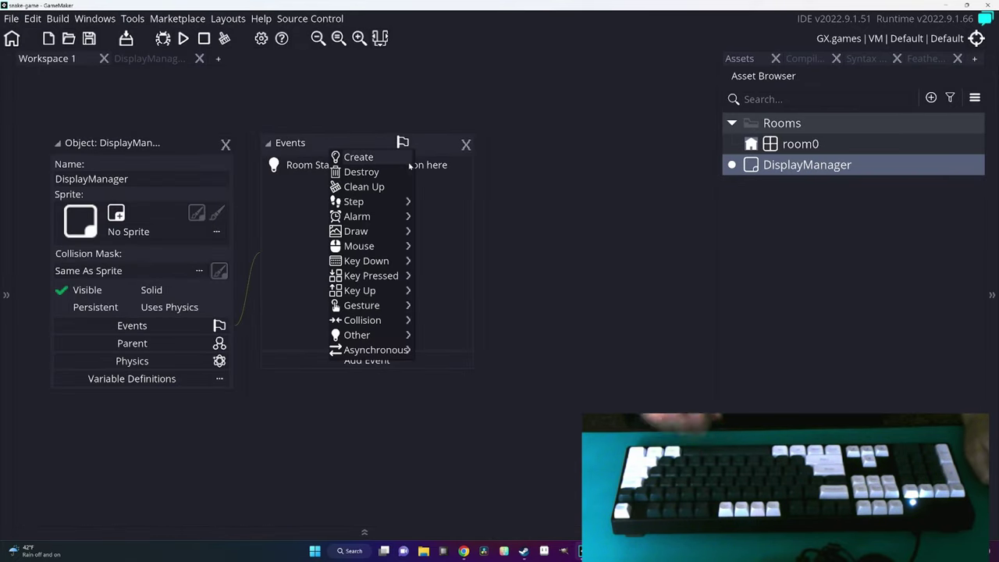
left_click(358, 156)
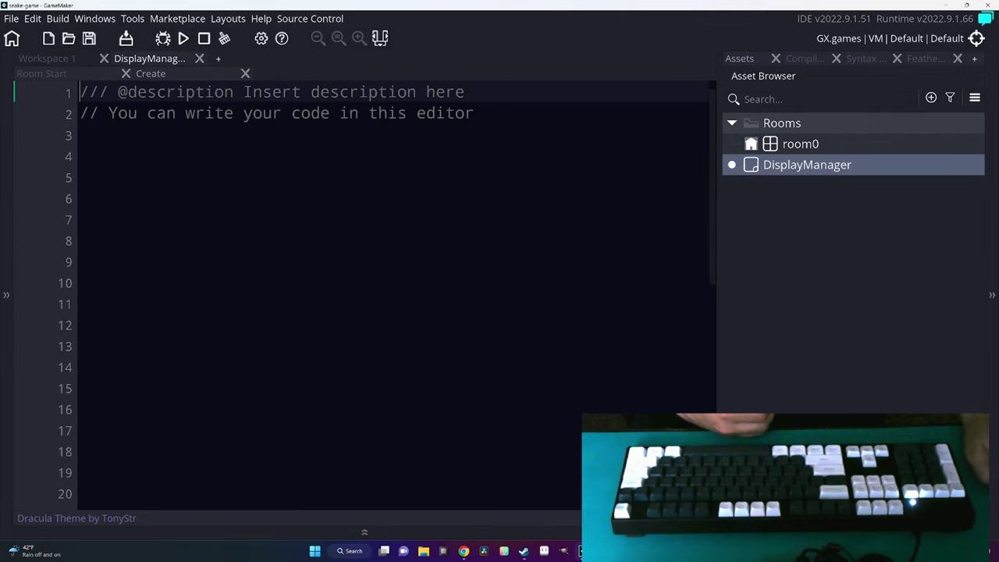
Clear the default comments from the Create and Room Start events and save.
key("ctrl+a")
key("BackSpace")
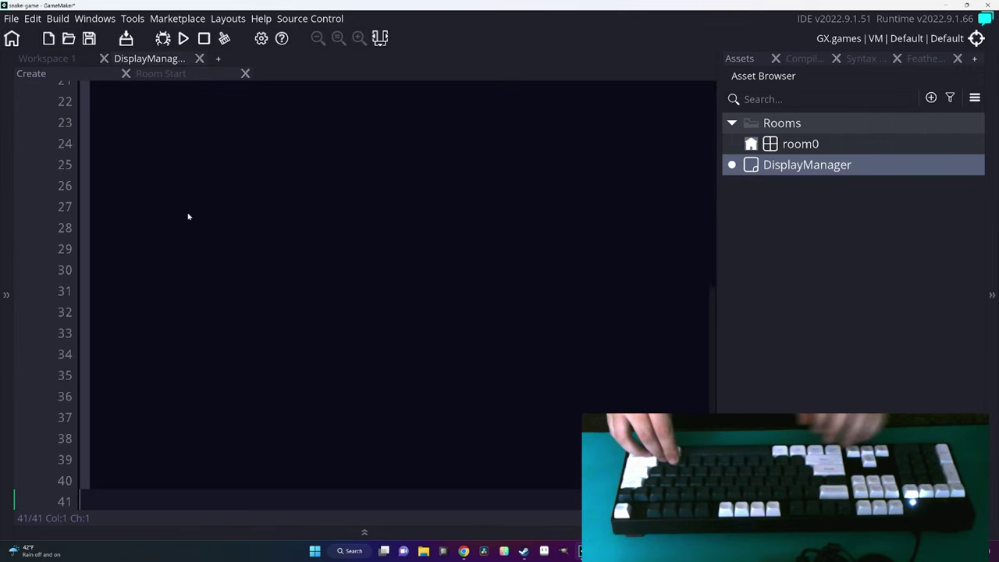
left_click(164, 73)
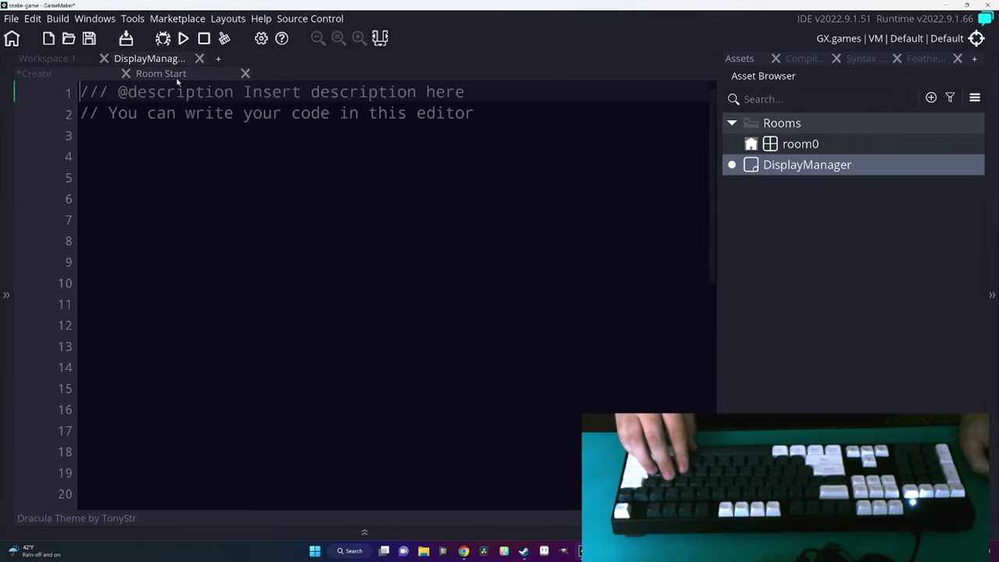
scroll(199, 149, "down", 5)
key("ctrl+a")
key("BackSpace")
key("ctrl+s")
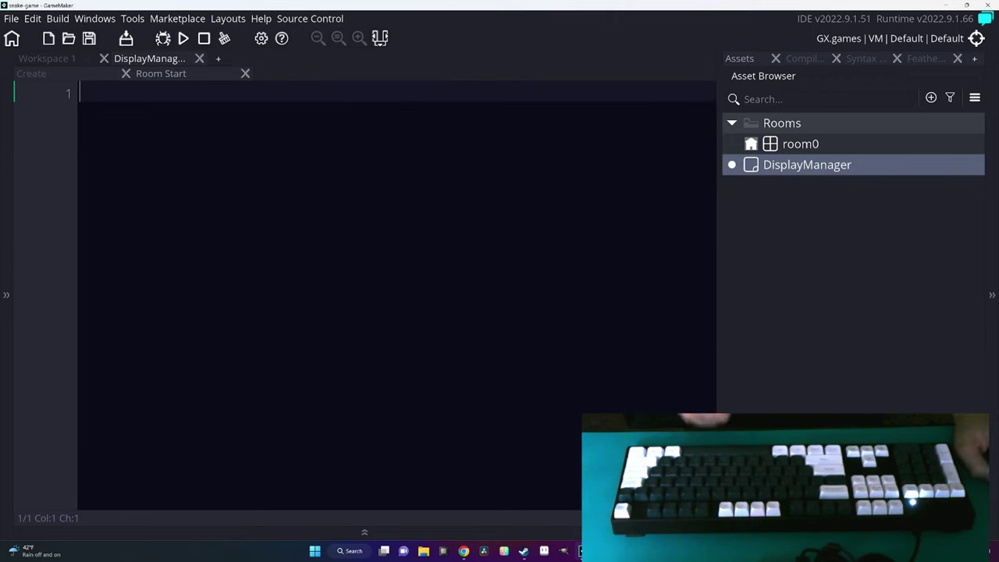
In Create, write base_resolution = [320, 180]; and save.
left_click(85, 76)
type("base_resol")
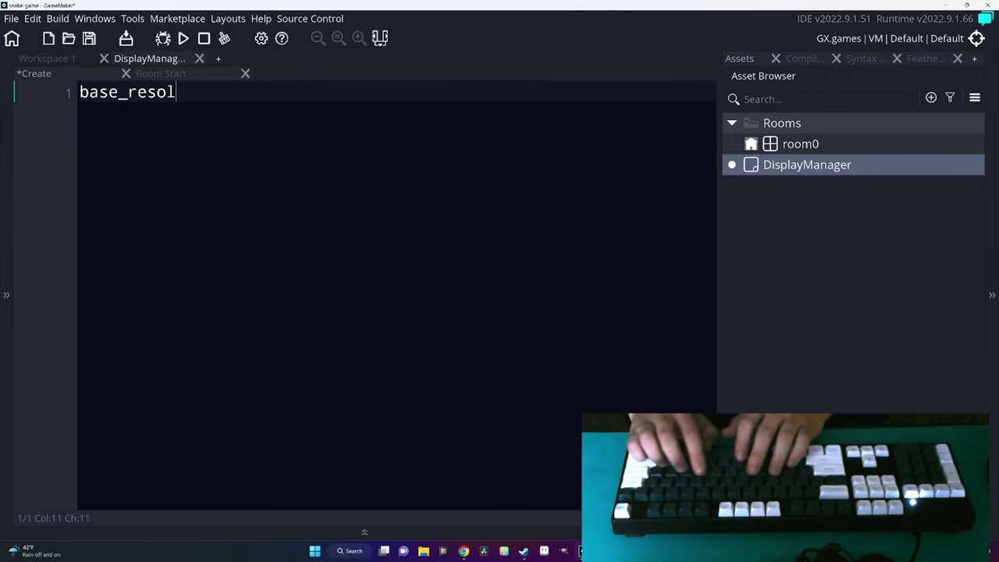
type("ution = [];")
key("Left")
key("Left")
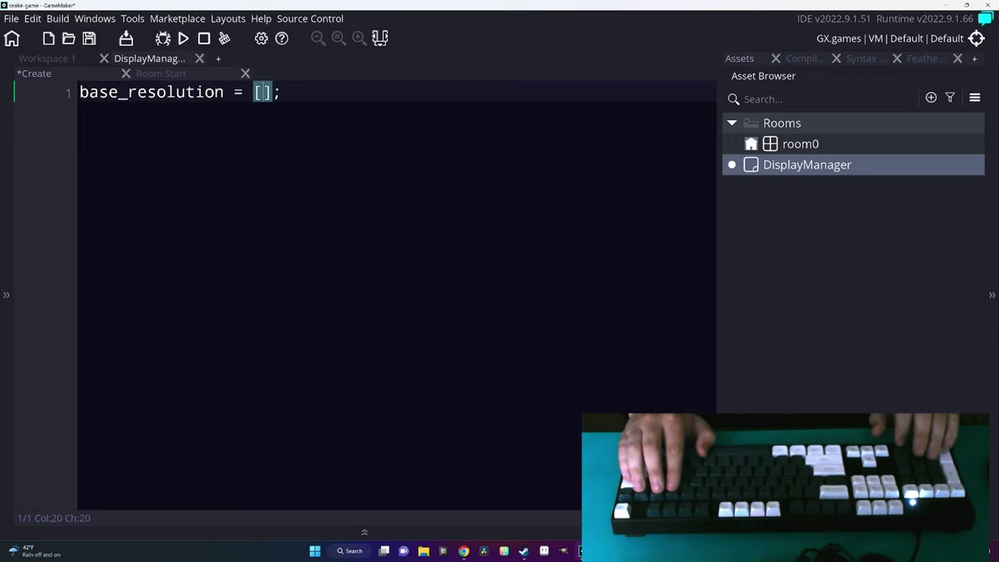
type("320, 180")
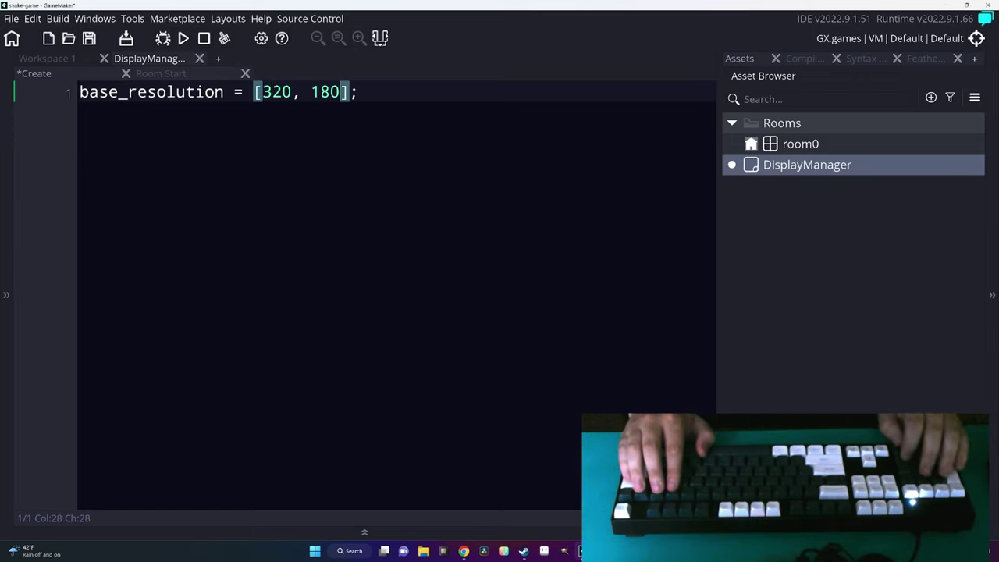
key("ctrl+s")
Add a window_scale line set to 3 below base_resolution.
key("End")
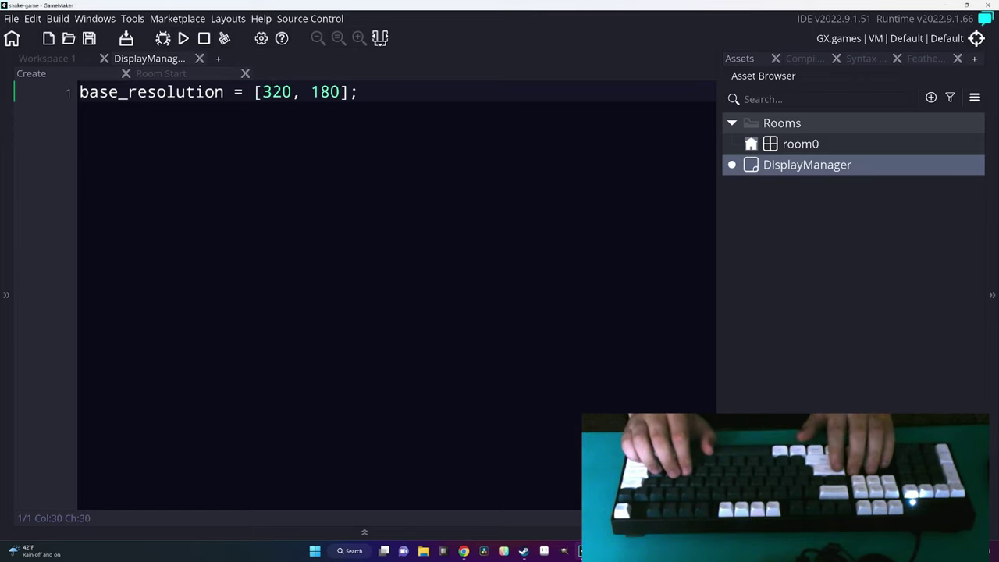
key("Return")
type("windo")
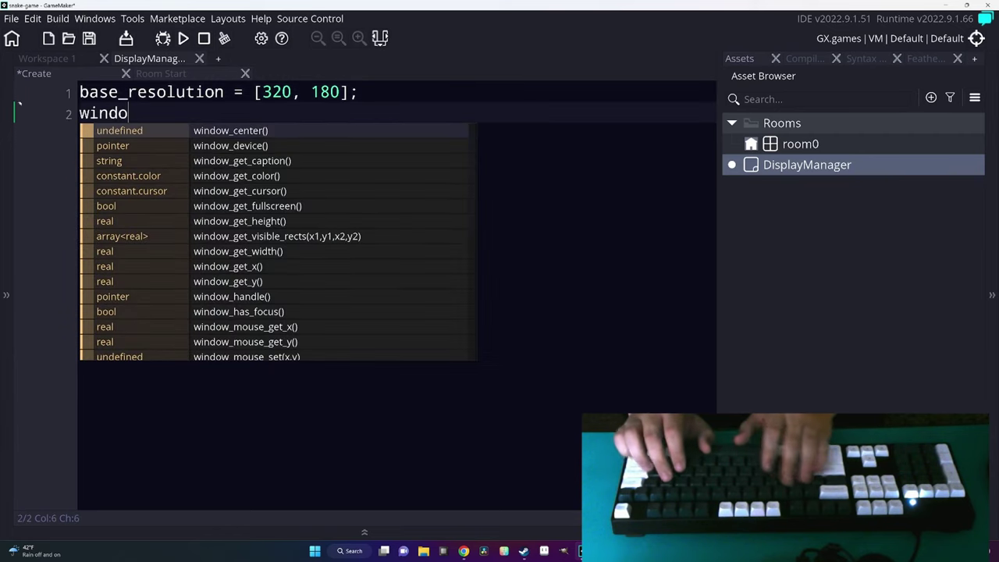
type("w_scale = 3;")
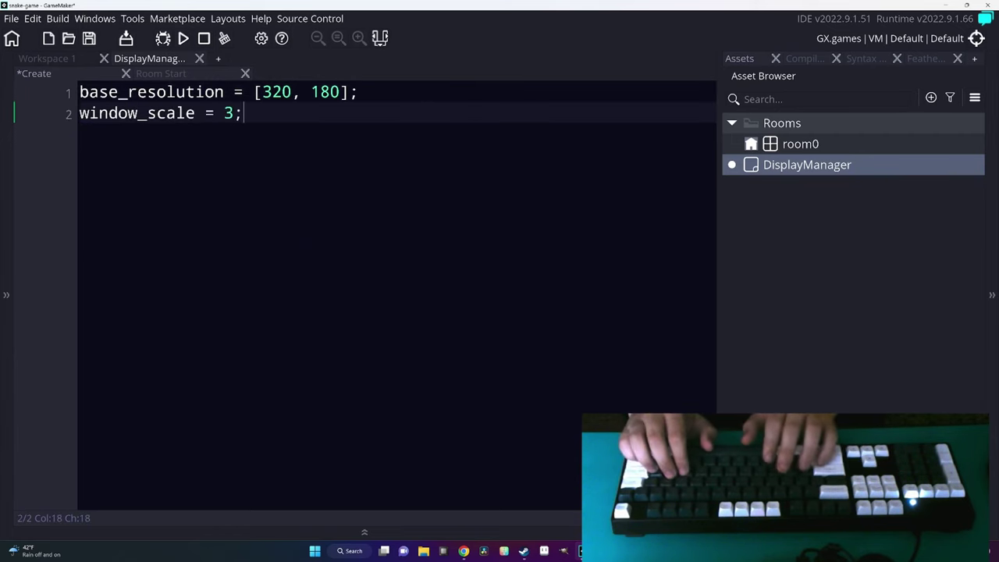
key("Return")
Build a multi-line window_size array of base_resolution * window_scale entries.
type("window_")
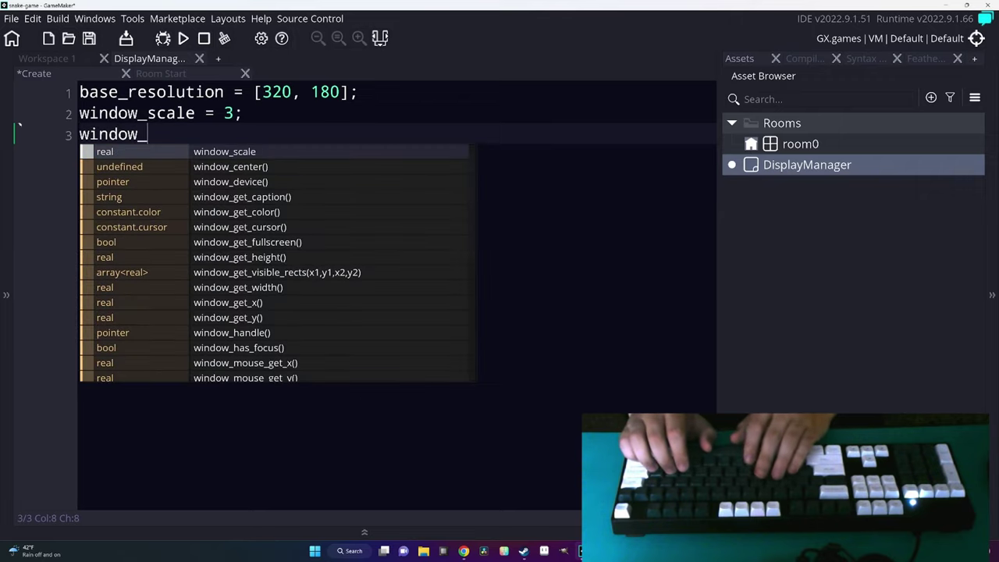
type("size = [")
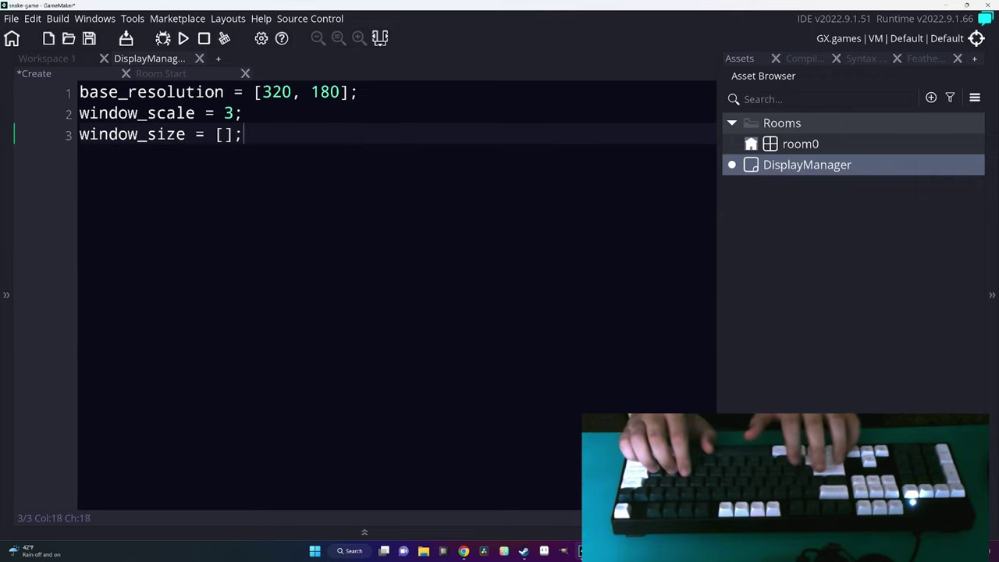
type("se_resolution")
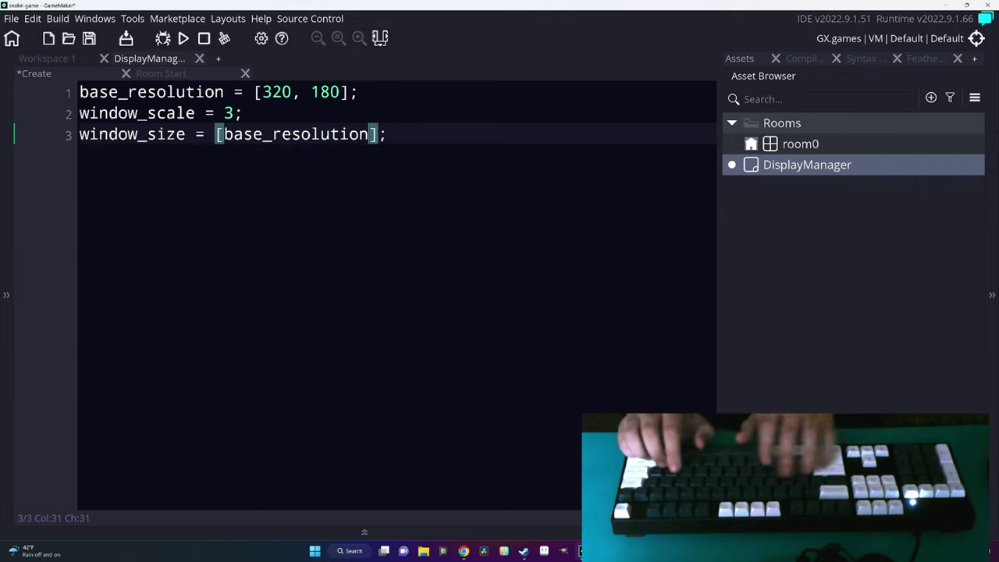
key("ctrl+shift+Left")
key("Return")
key("Return")
key("Up")
key("Tab")
type("base_")
key("Return")
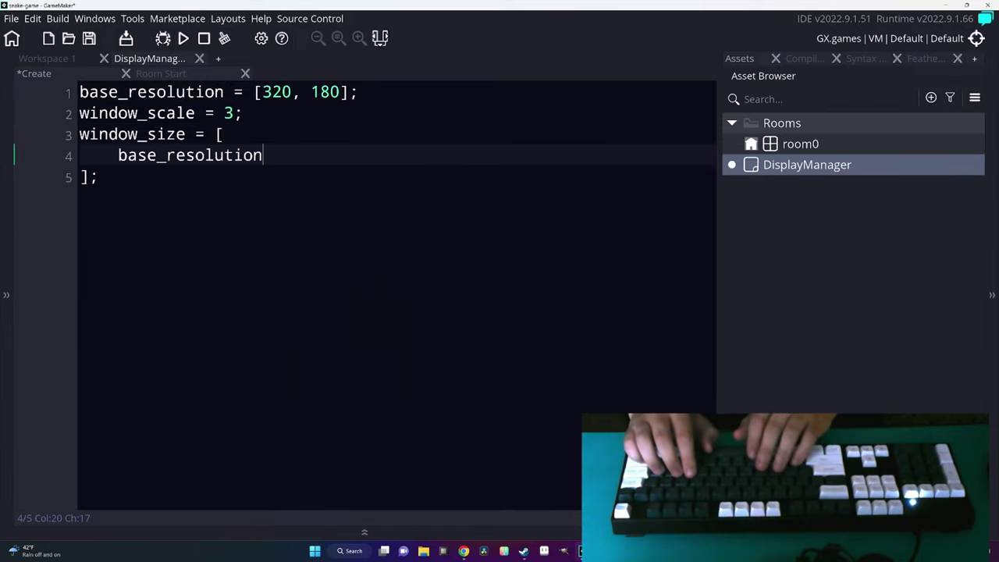
type(" * window+sc")
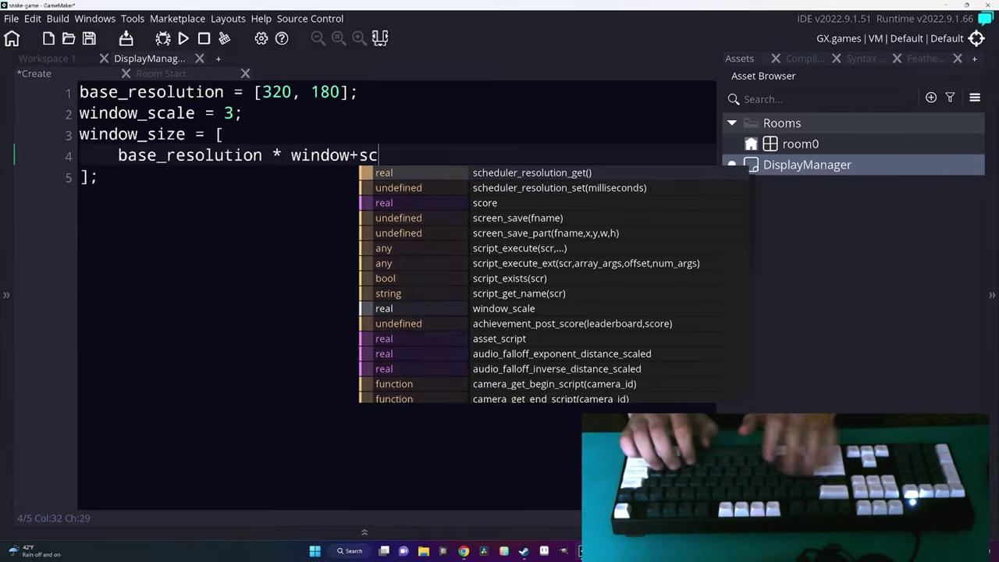
key("BackSpace")
key("BackSpace")
key("BackSpace")
type("_scale,")
key("Return")
type("base_reso")
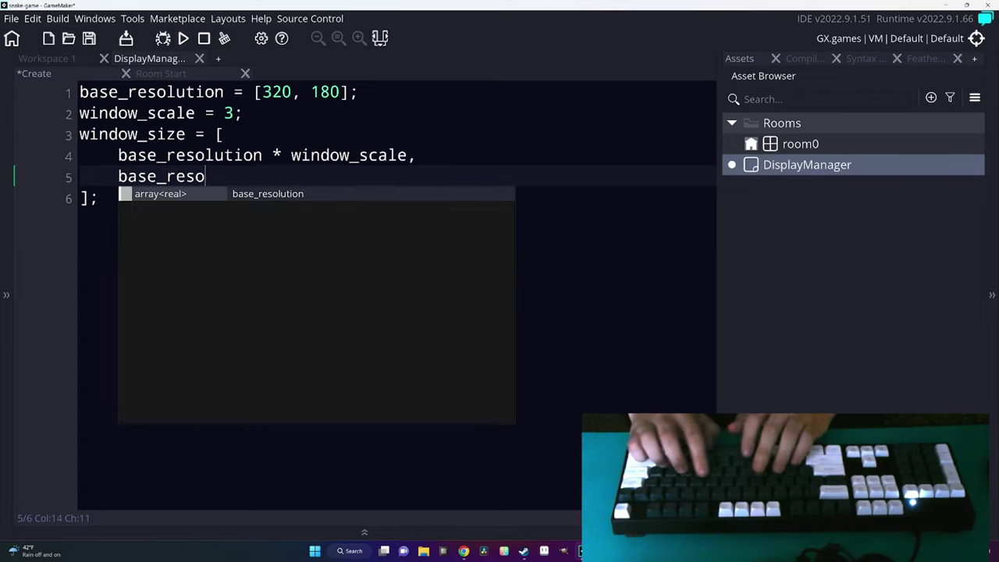
type("ltion * window_")
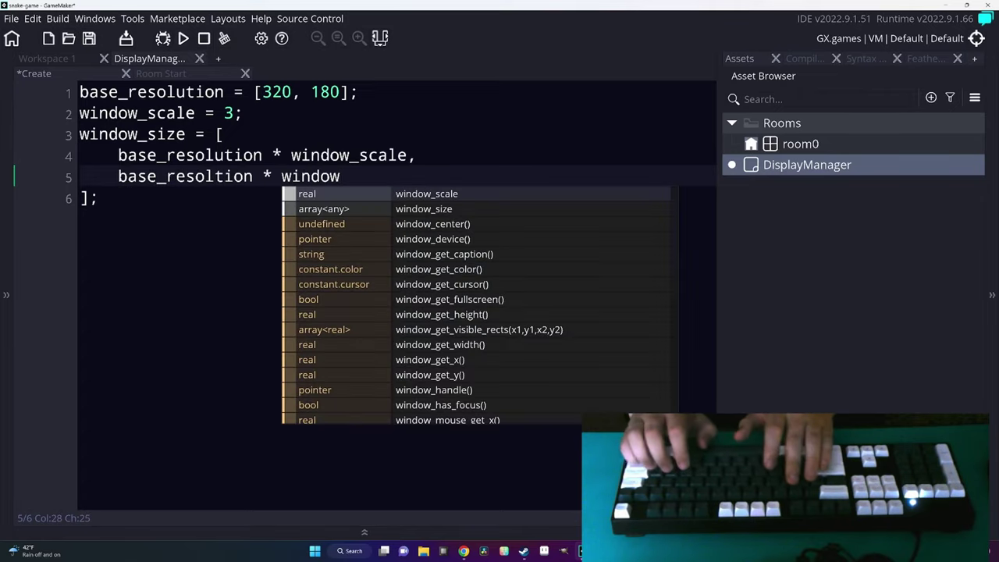
type("scale,")
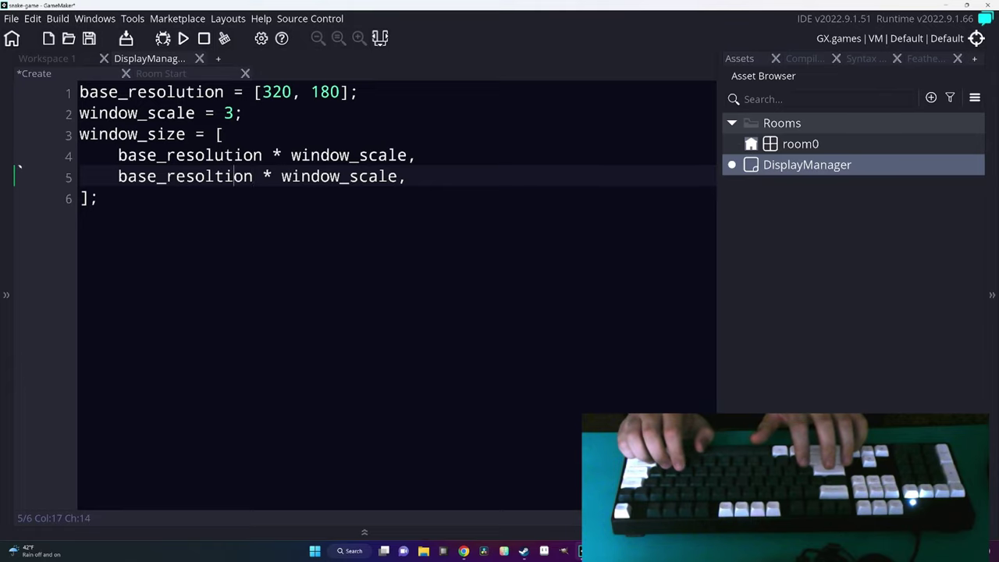
Fix the 'resolution' typo and index base_resolution[0] and base_resolution[1] in window_size.
key("Left")
type("u")
key("Right")
key("Right")
key("Right")
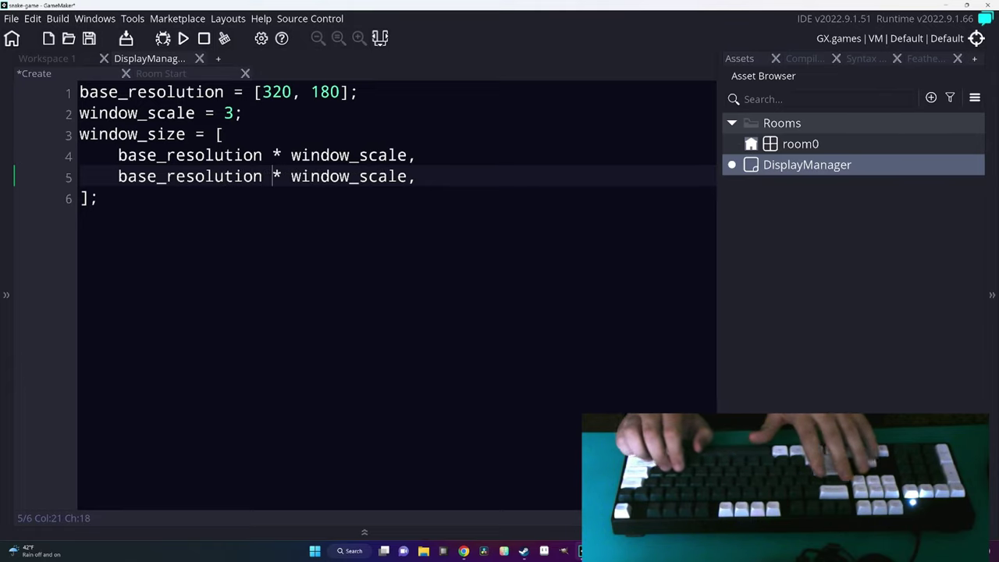
key("alt+shift+Up")
type("[")
key("Up")
type("0")
key("Down")
key("Left")
type("1")
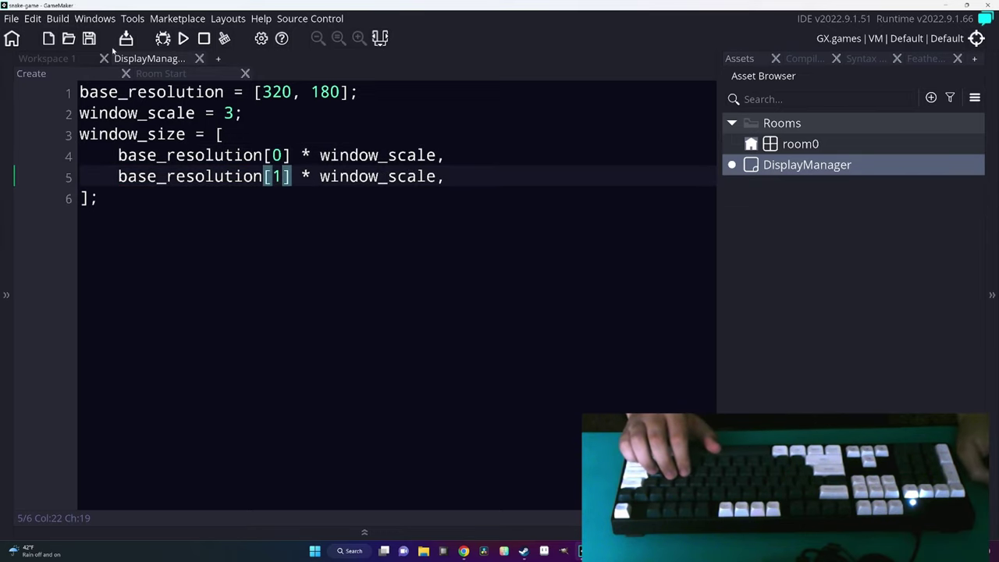
Write window_set_size(window_size[0], window_size[1]); in Room Start and test-run on the Test target.
left_click(195, 75)
type("window")
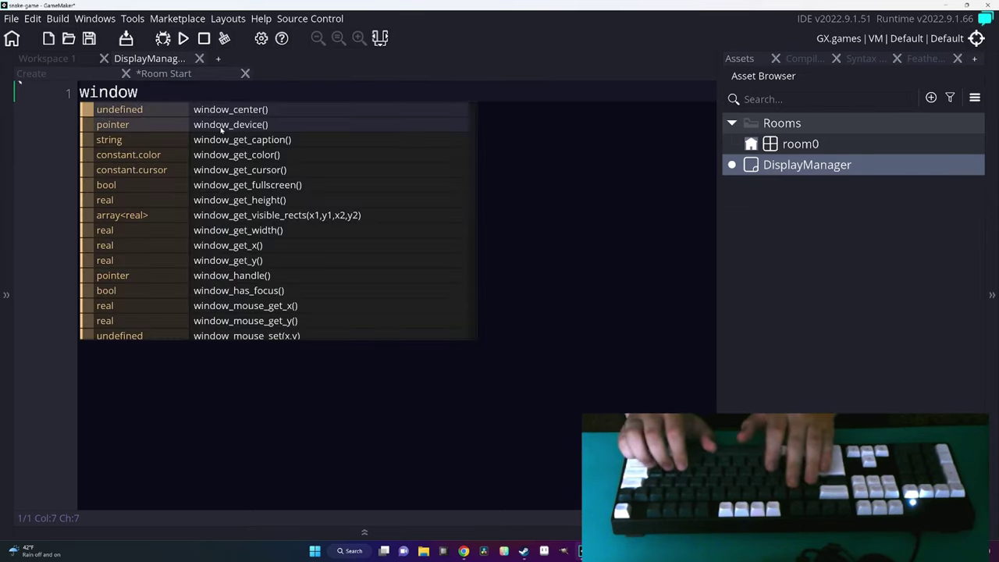
type("_set_size();")
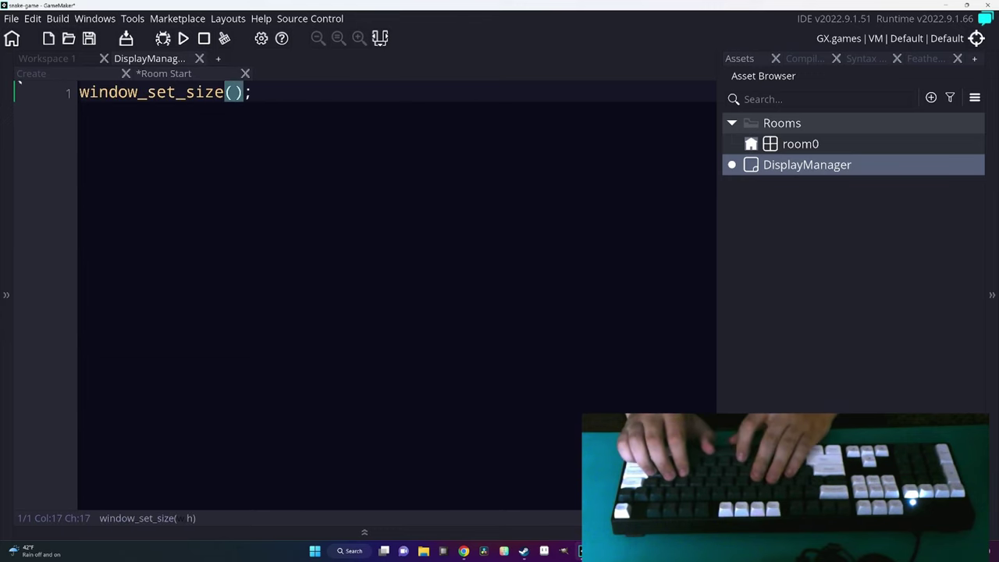
type("window_size")
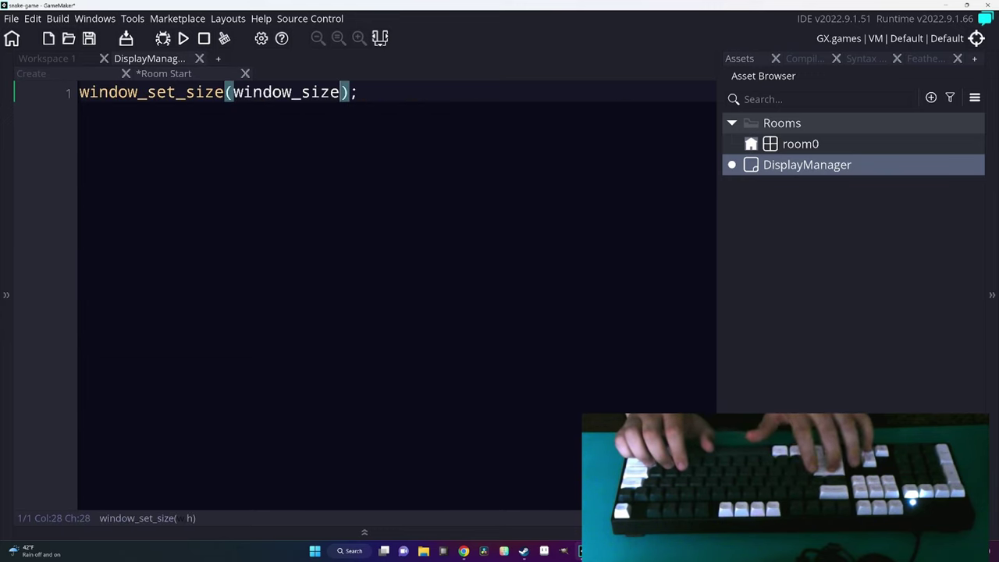
type("[0], window_size[1]")
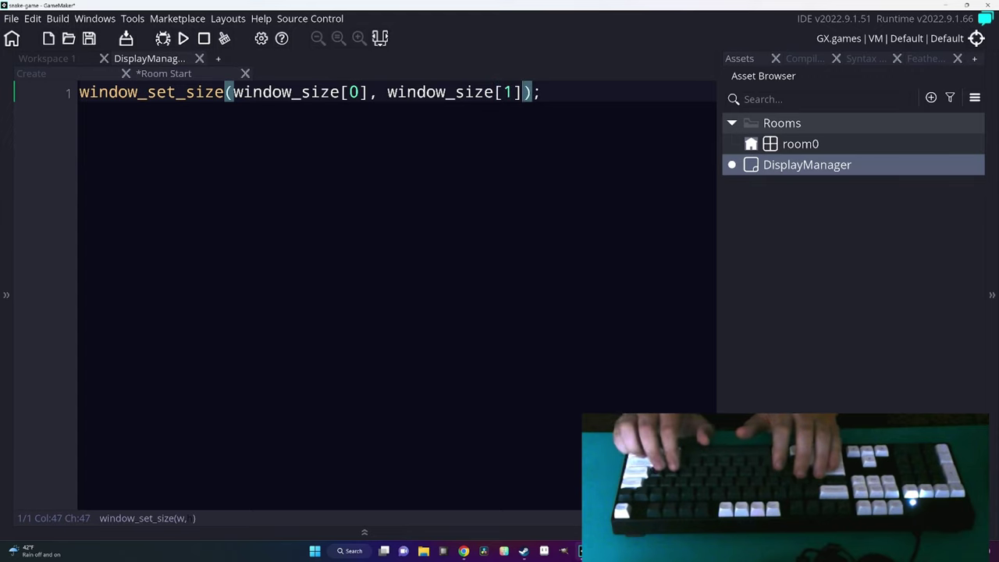
type(");")
key("F5")
left_click(976, 38)
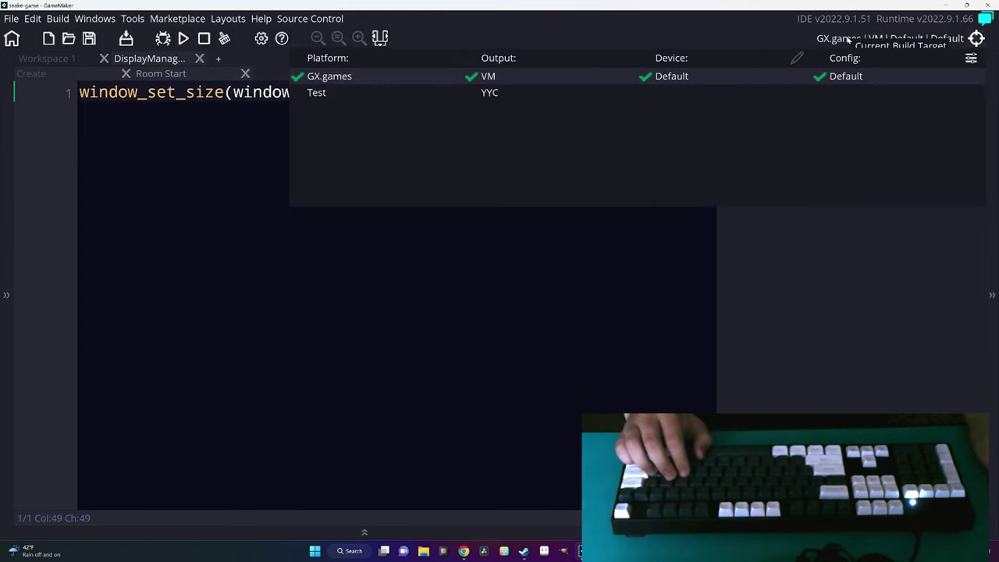
left_click(361, 95)
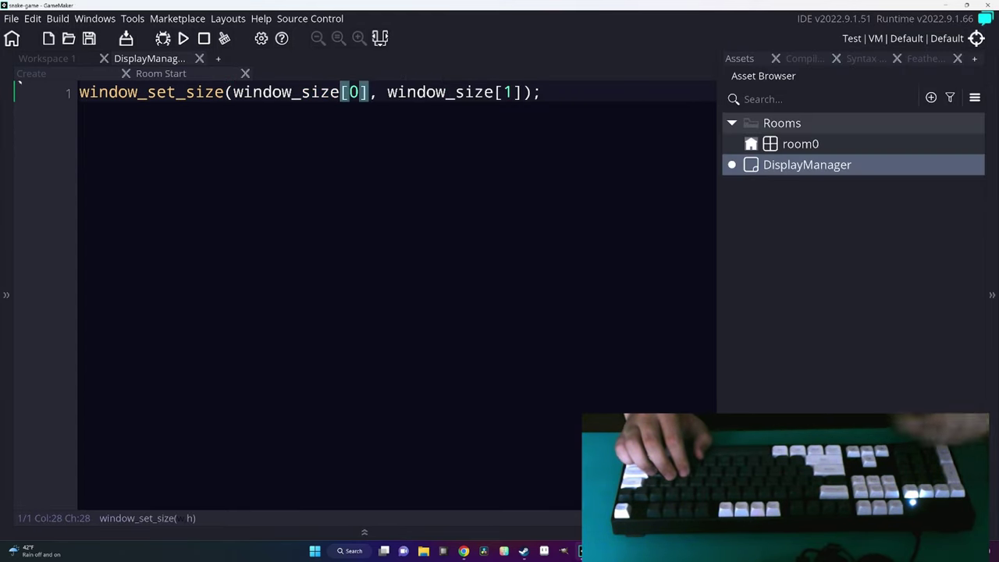
key("F5")
left_click(538, 311)
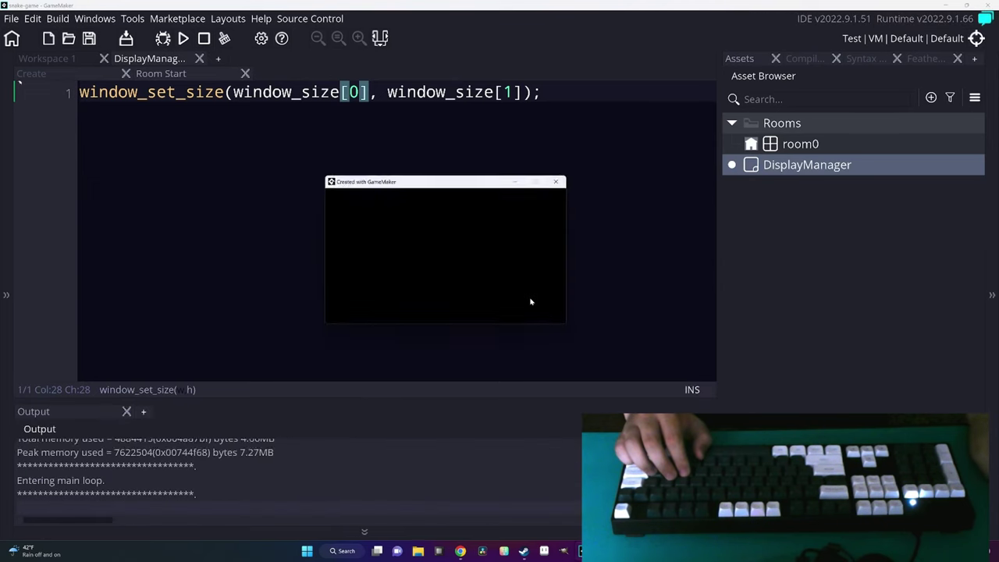
key("alt+F4")
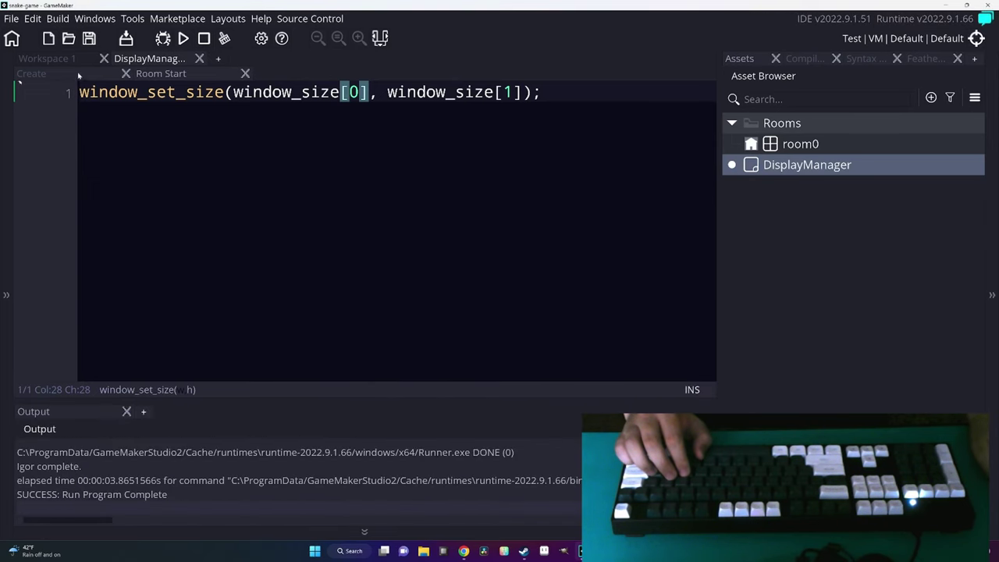
Change window_scale from 3 to 5 and run the game again.
left_click(35, 74)
left_click(231, 113)
key("BackSpace")
type("5;")
key("F5")
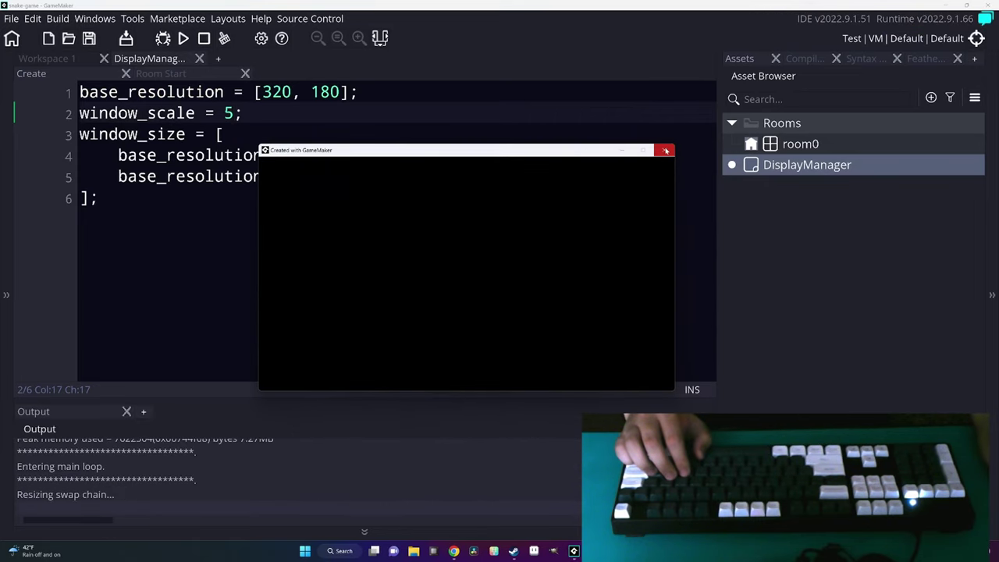
left_click(665, 149)
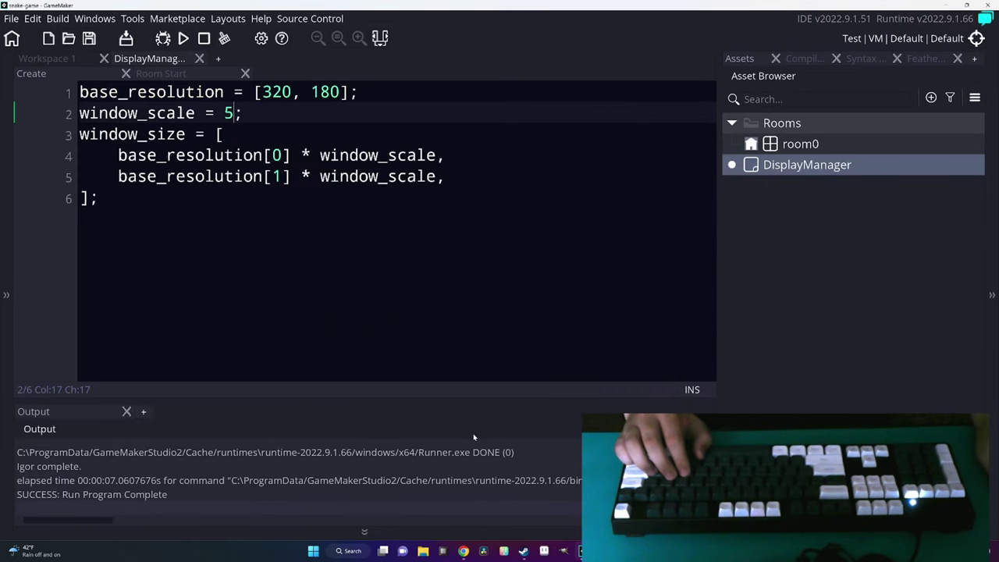
key("ctrl+Tab")
Create a Bootstrapper object with Alt+O and place an instance of it in room0.
left_click(225, 145)
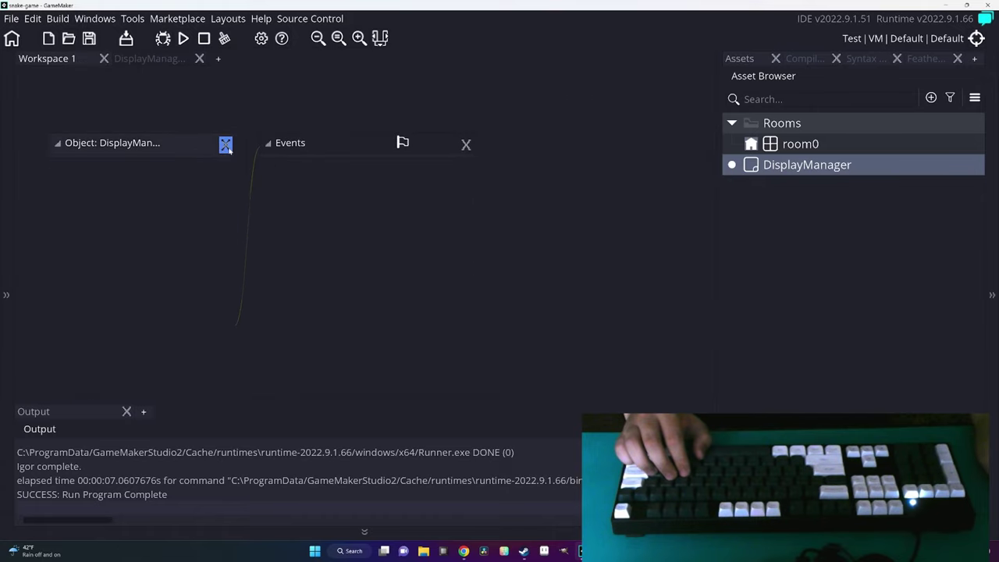
key("alt+o")
type("Bootstrapper")
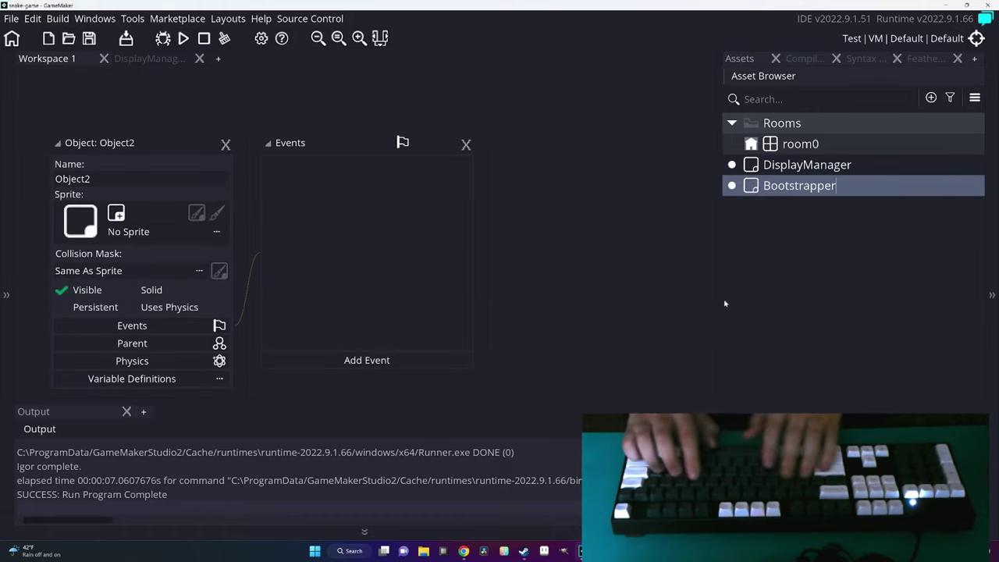
left_click(793, 273)
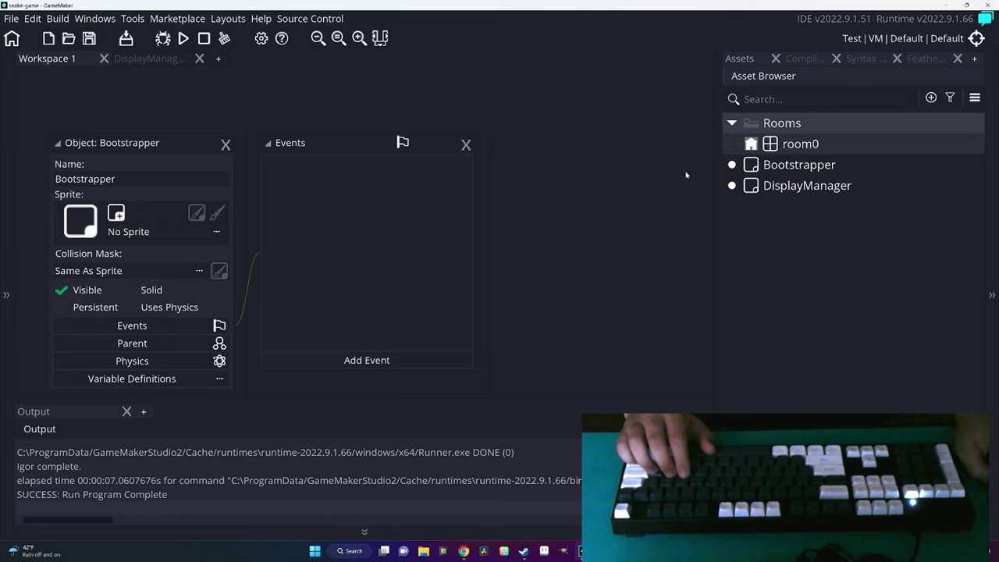
double_click(800, 144)
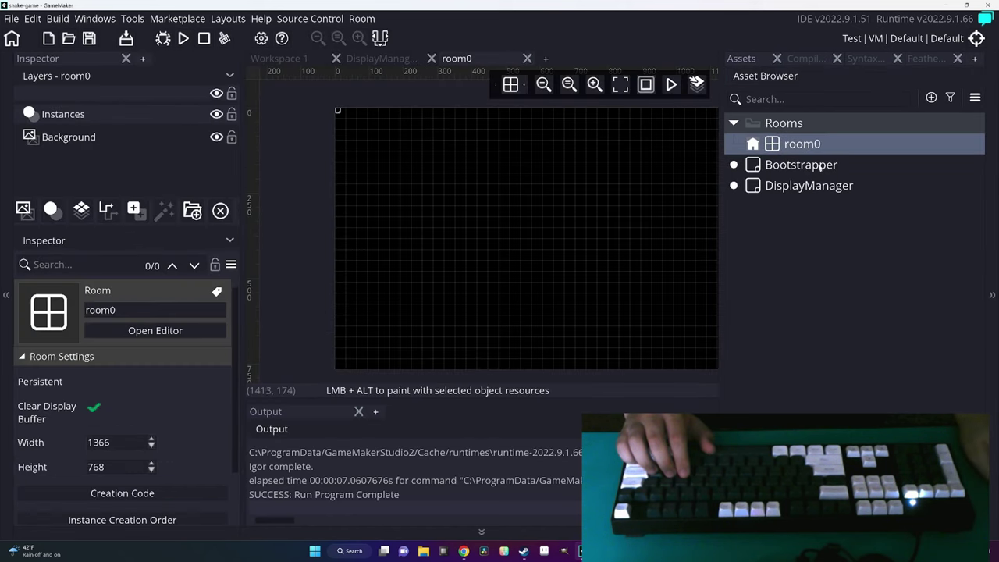
left_click_drag(821, 166, 340, 116)
left_click(279, 57)
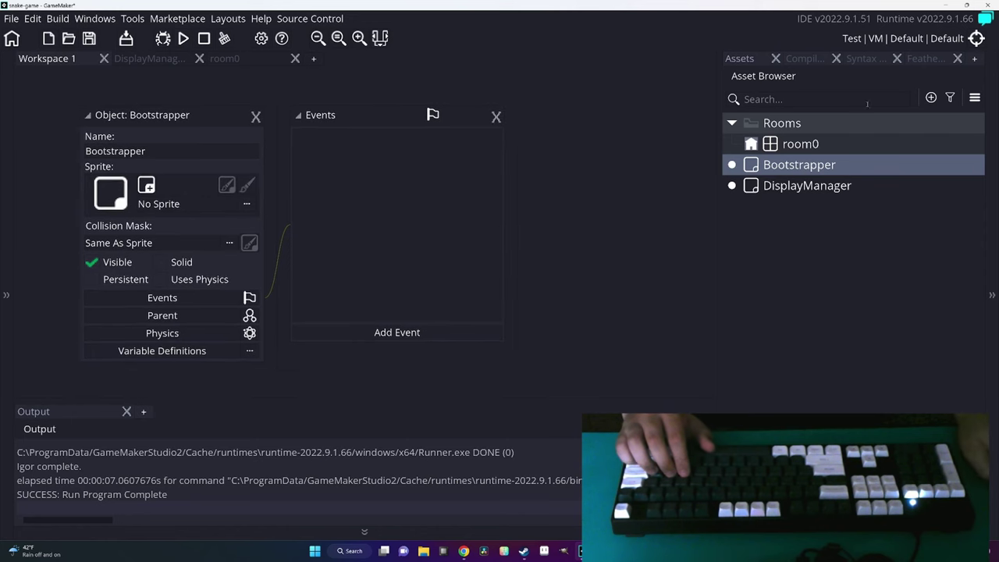
Create a new room named MainMenu in the Rooms folder.
right_click(792, 128)
mouse_move(821, 132)
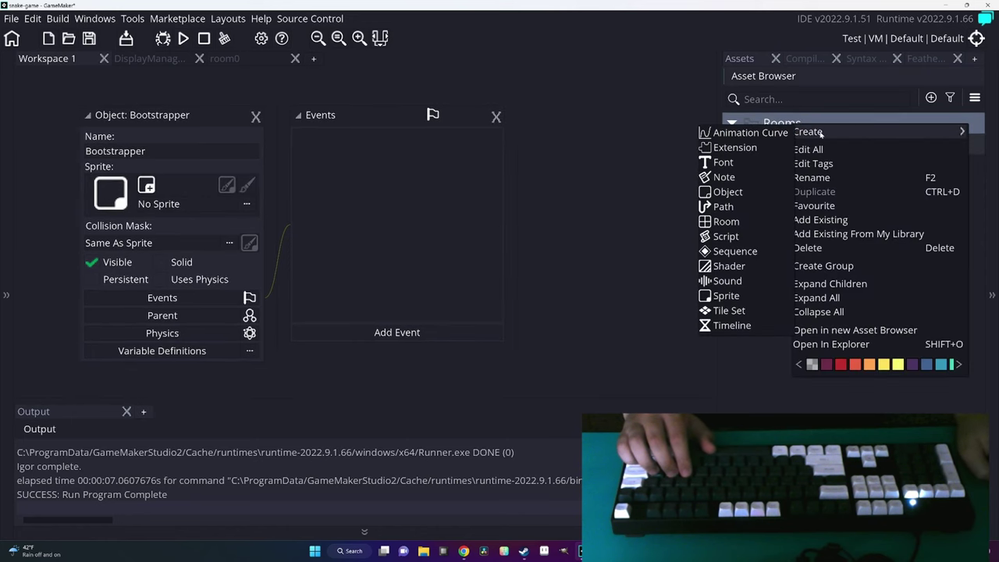
left_click(725, 221)
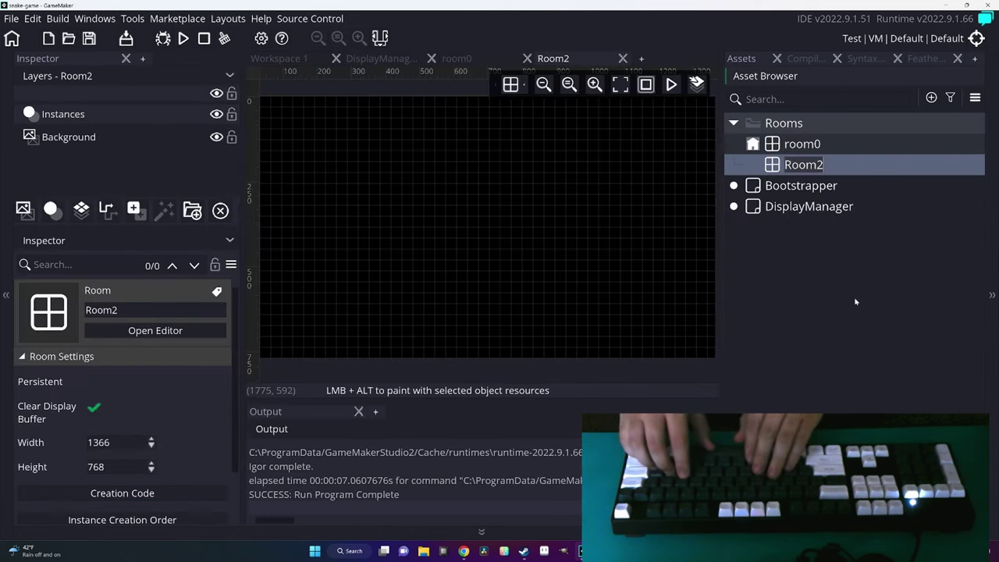
type("MainMenu")
key("Return")
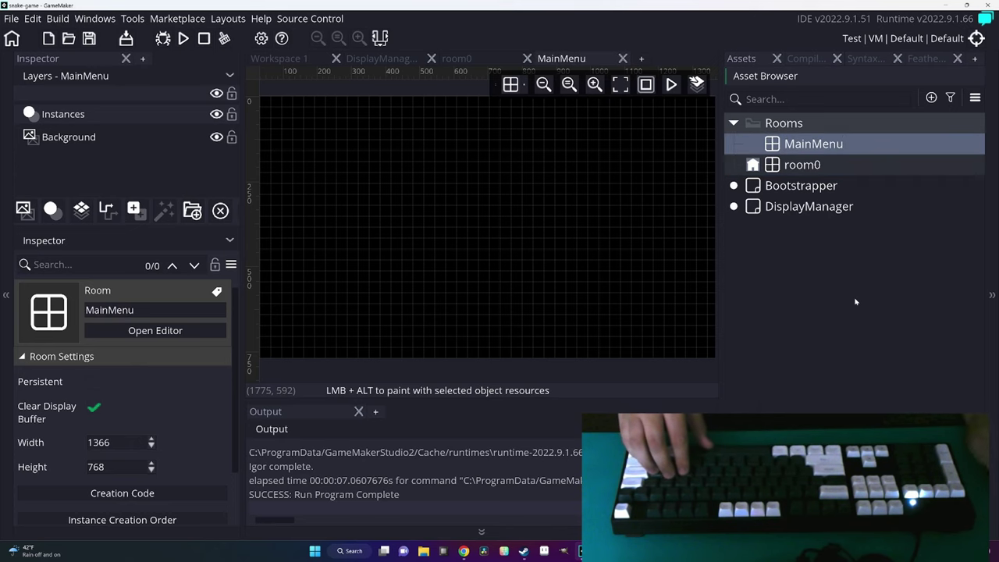
Add a second room named GameplayRoom.
right_click(796, 127)
mouse_move(816, 138)
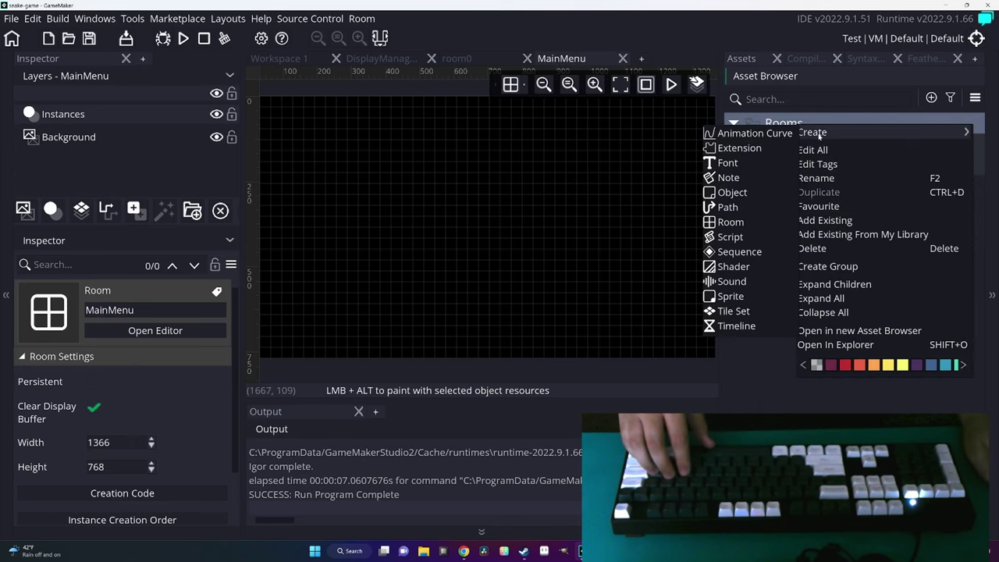
left_click(731, 222)
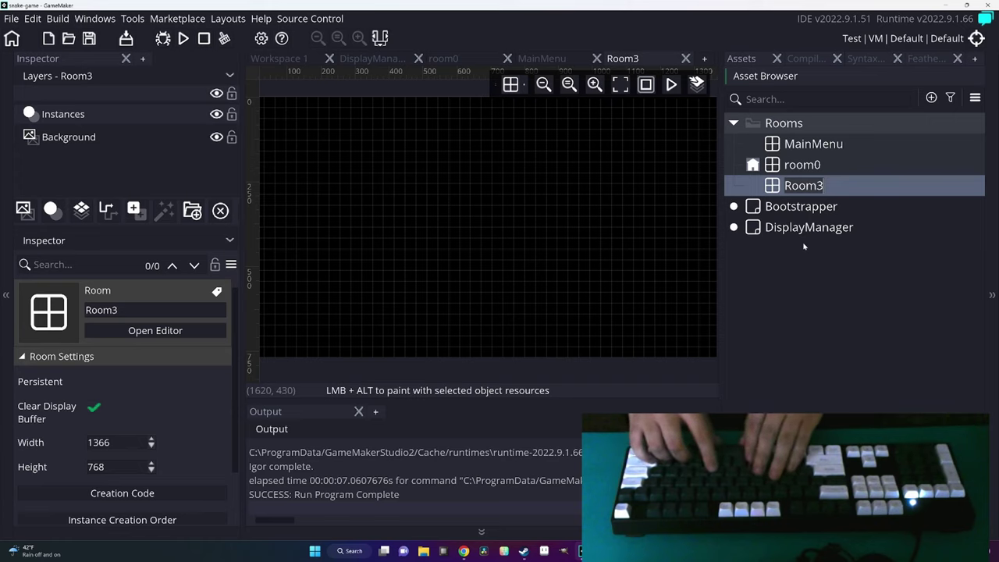
type("GameplayR")
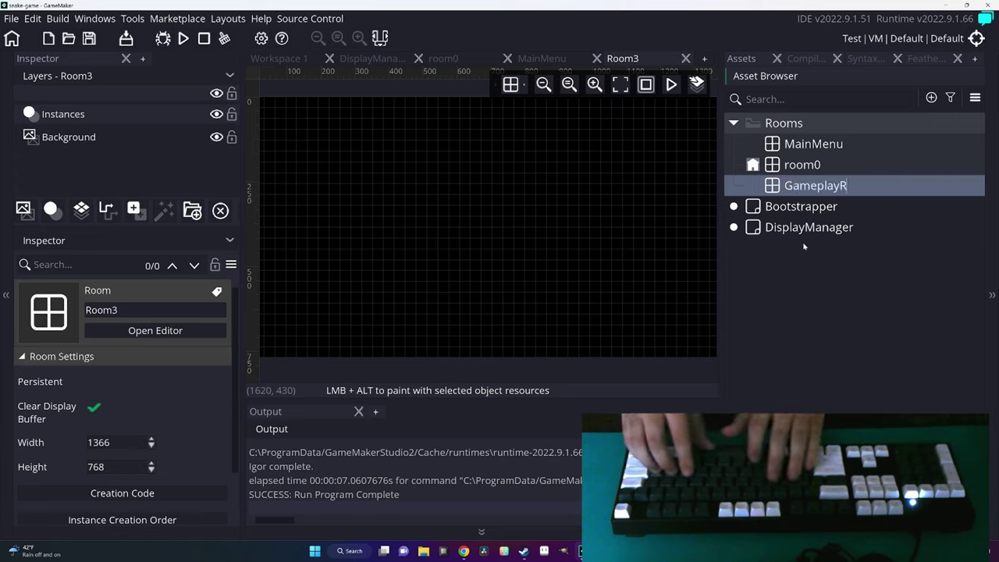
type("oom")
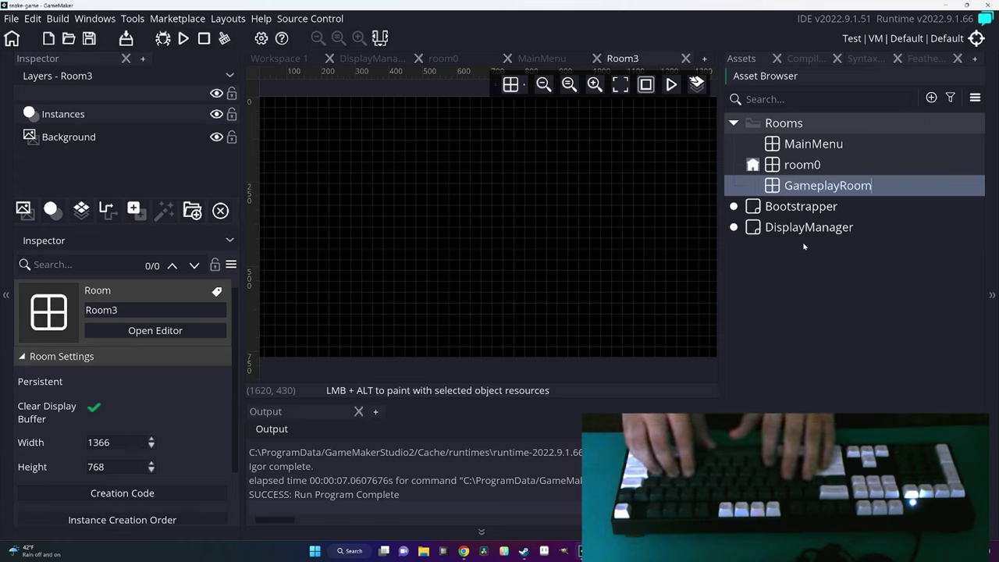
key("Return")
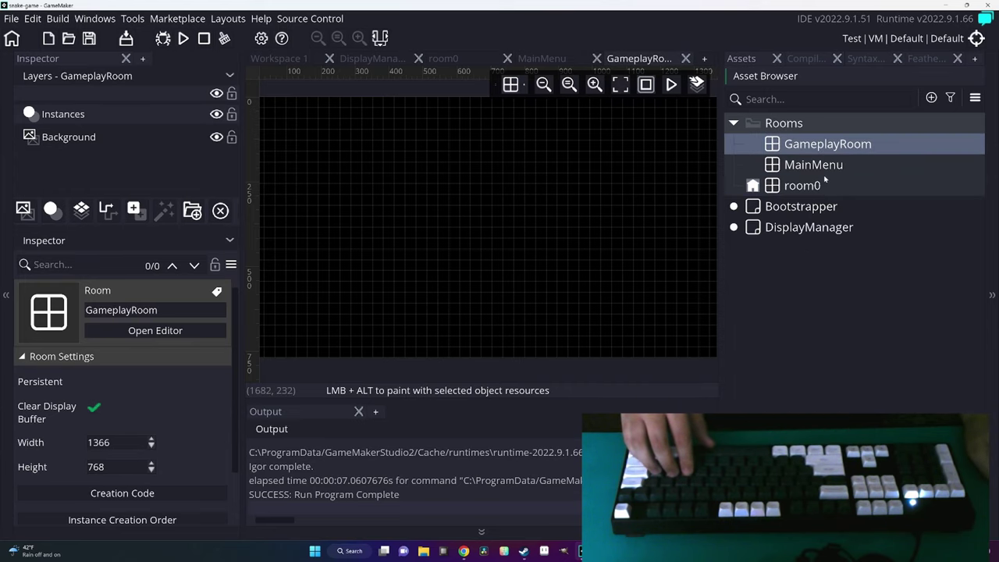
key("ctrl+alt+Left")
Create Gameplay and MainMenu groups inside Rooms and move the MainMenu room into its group.
right_click(784, 124)
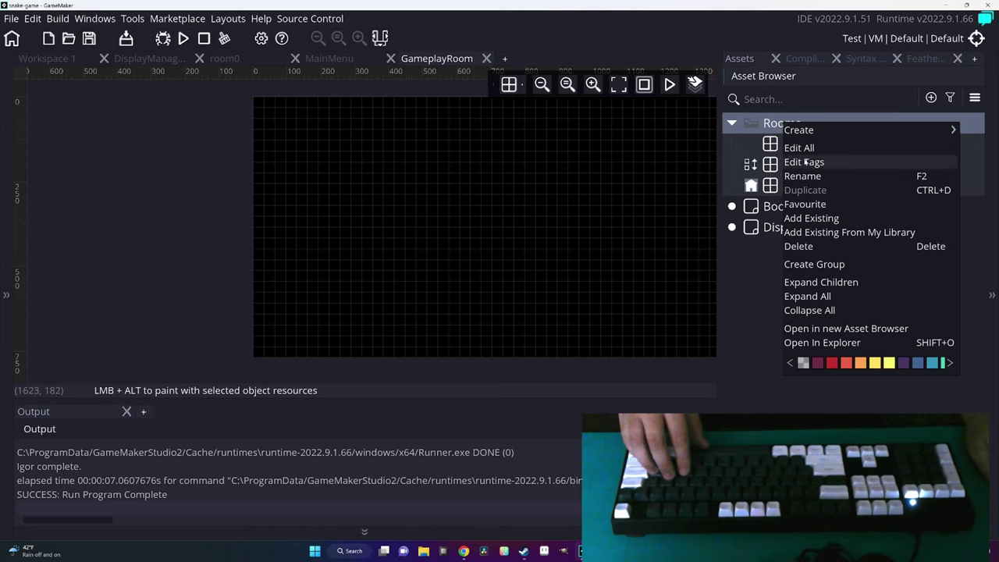
left_click(830, 264)
type("Gameplay")
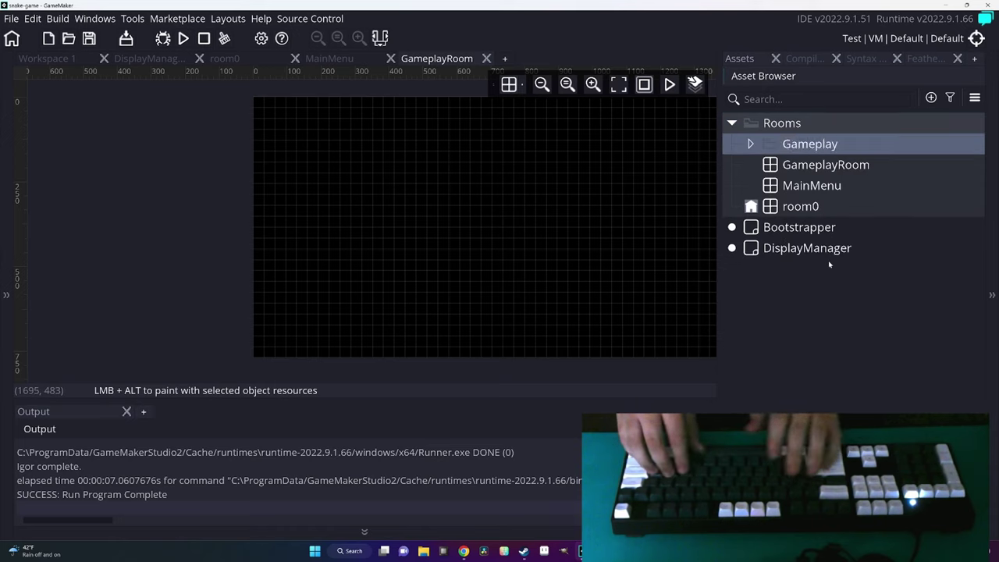
left_click(785, 121)
right_click(785, 121)
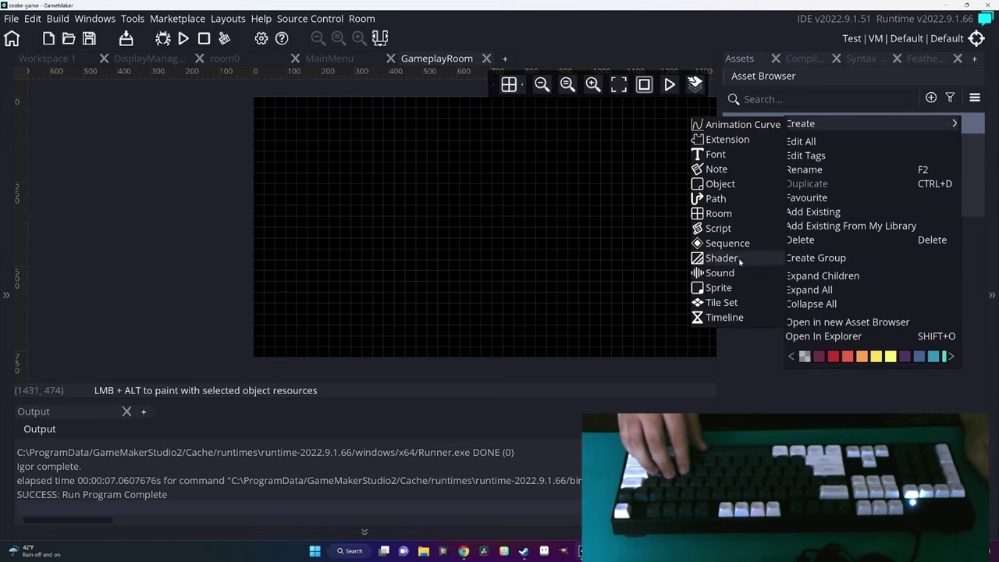
left_click(830, 263)
type("MainMenu")
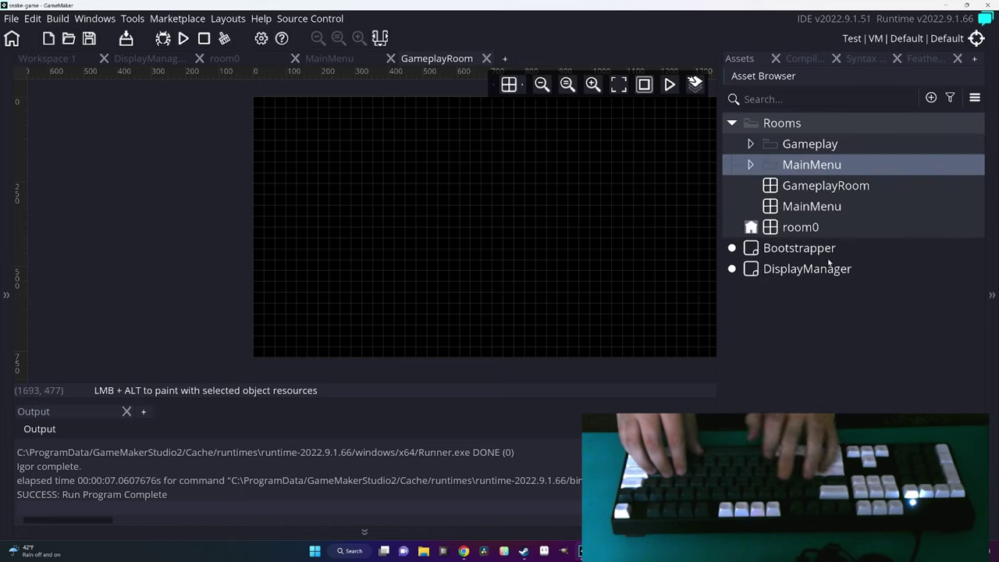
mouse_move(823, 206)
left_mouse_down()
mouse_move(811, 164)
mouse_move(820, 146)
left_mouse_up()
Create GameplayController in the Gameplay group and MainMenuController in the MainMenu group.
right_click(824, 147)
mouse_move(824, 151)
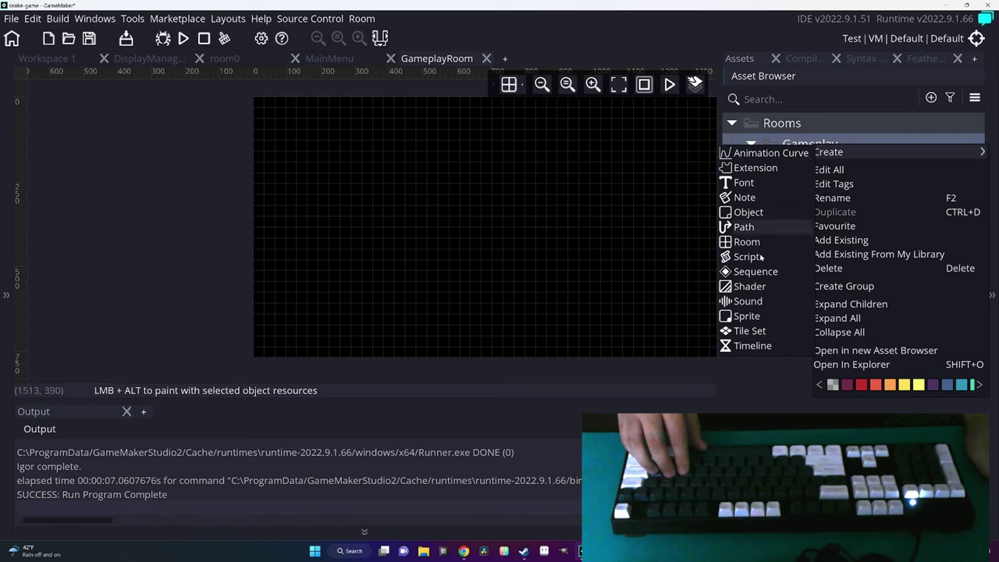
left_click(758, 211)
type("GameplayControl")
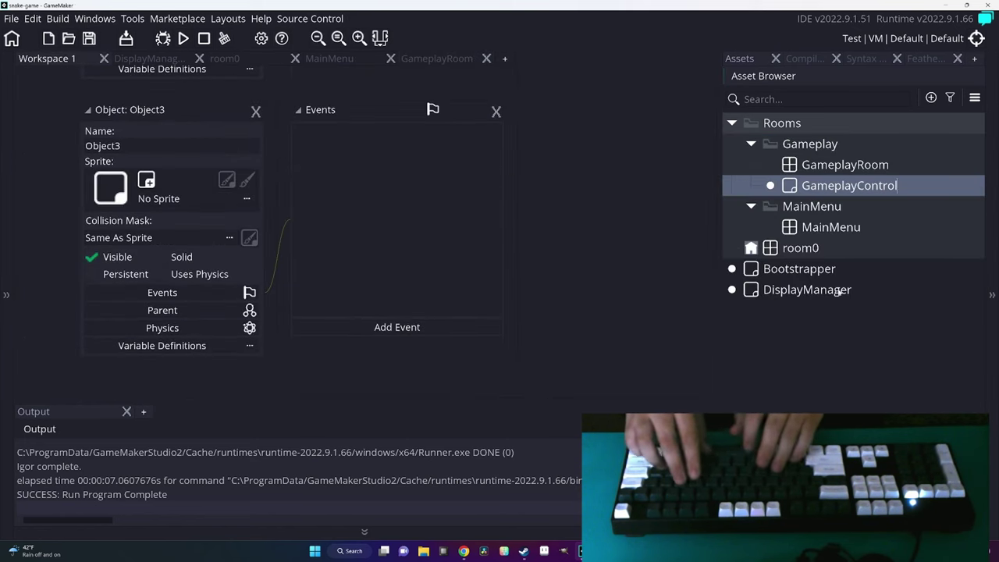
type("ler")
key("Return")
right_click(832, 205)
mouse_move(832, 205)
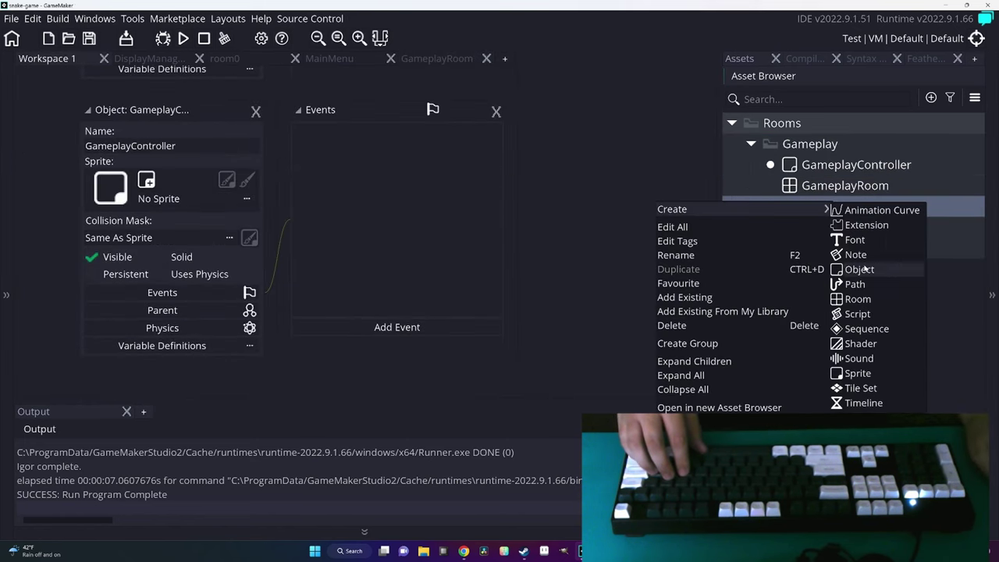
left_click(863, 268)
type("MainMenuControl")
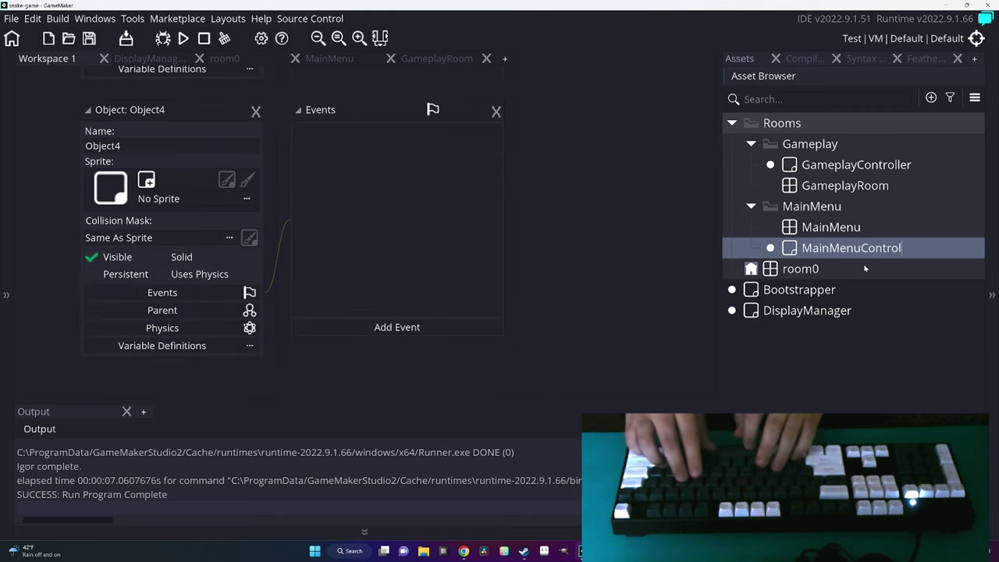
type("ler")
key("Return")
Open the MainMenu and GameplayRoom rooms and select each one's controller object.
double_click(832, 226)
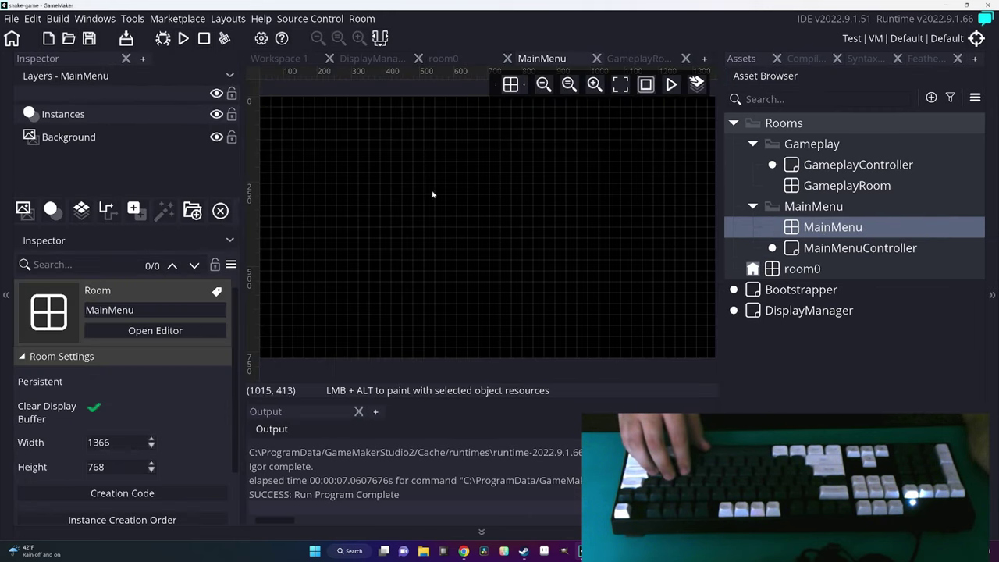
left_click(796, 242)
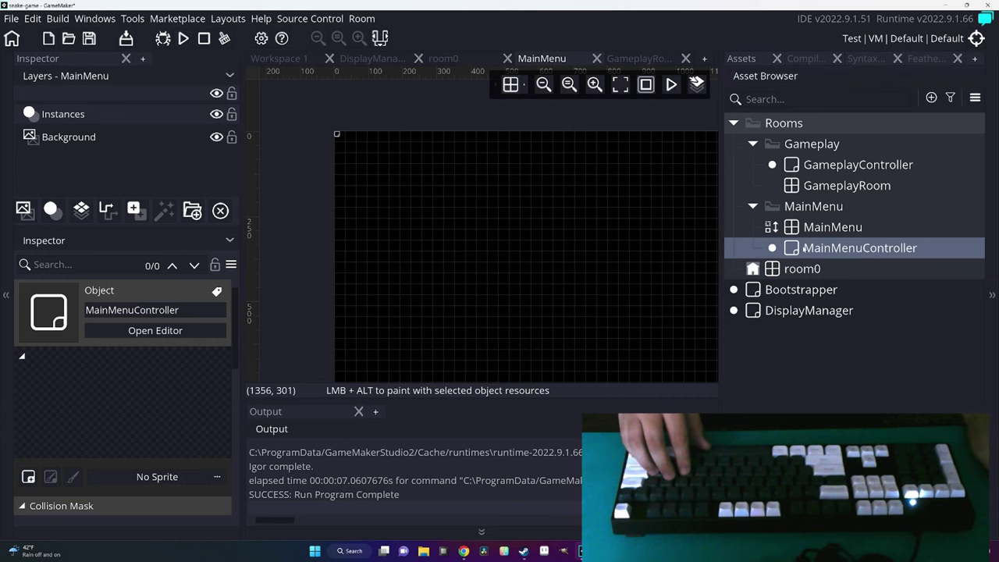
double_click(835, 187)
left_click(809, 164)
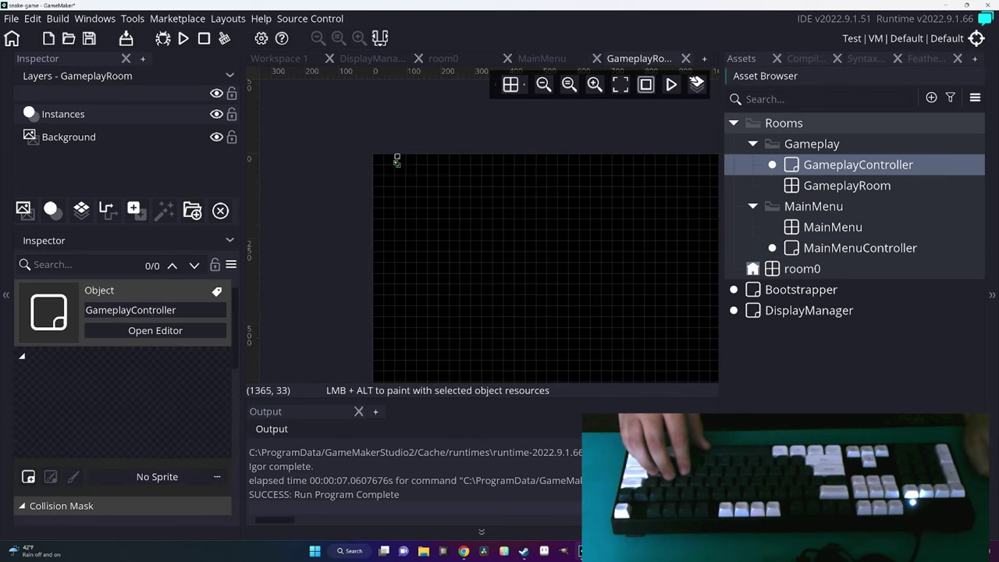
left_click(5, 295)
left_click(487, 58)
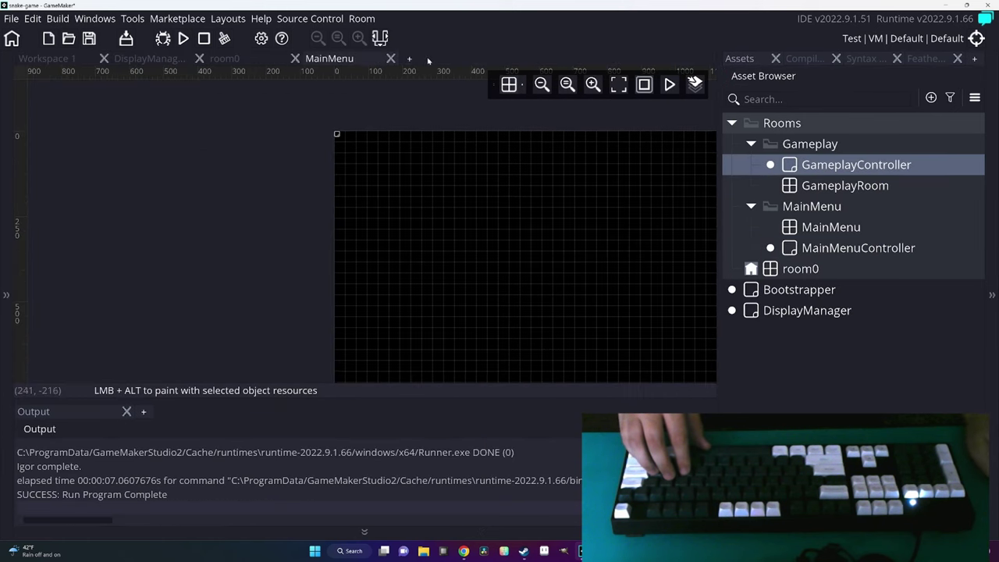
Use Close All But This and Windows > Close All to empty Workspace 1.
left_click(56, 62)
right_click(63, 64)
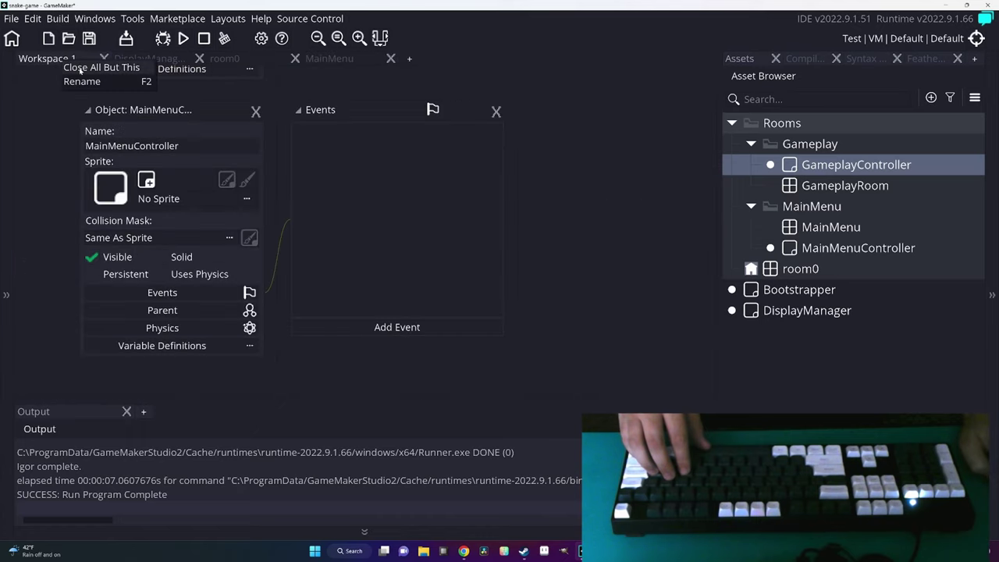
left_click(92, 68)
mouse_move(397, 104)
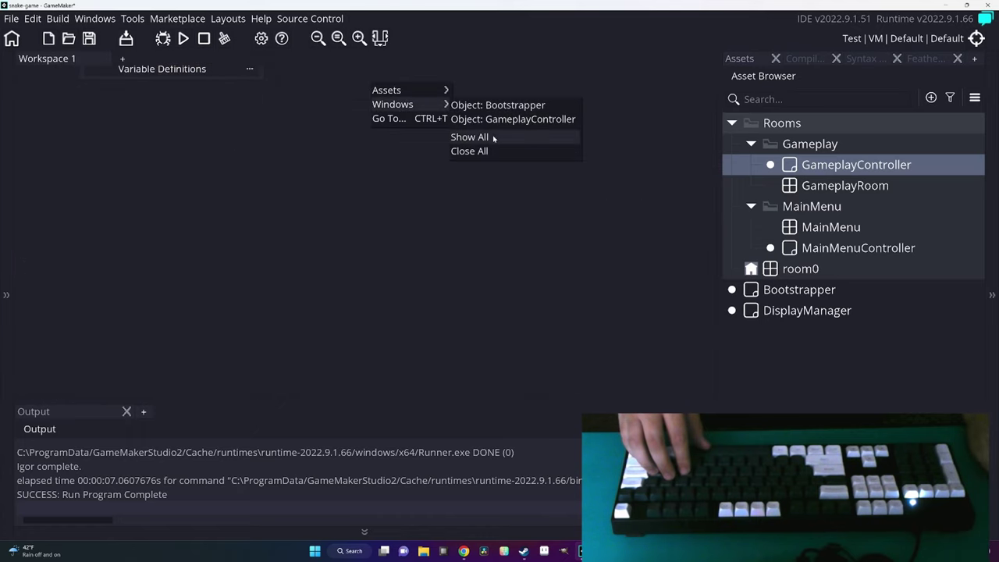
left_click(468, 152)
Give Bootstrapper a Game Start event whose code is room_goto(MainMenu);.
double_click(784, 290)
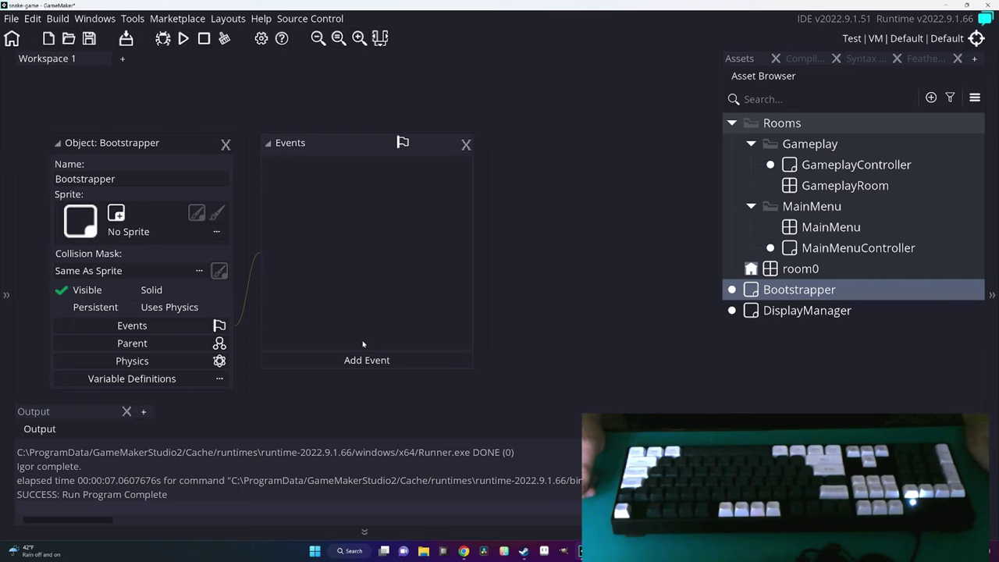
left_click(366, 361)
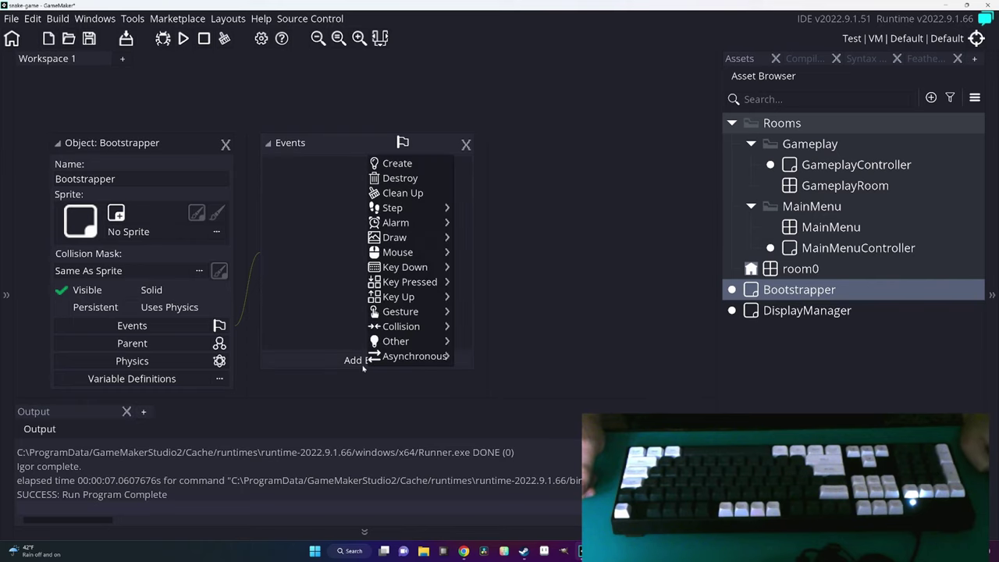
mouse_move(415, 344)
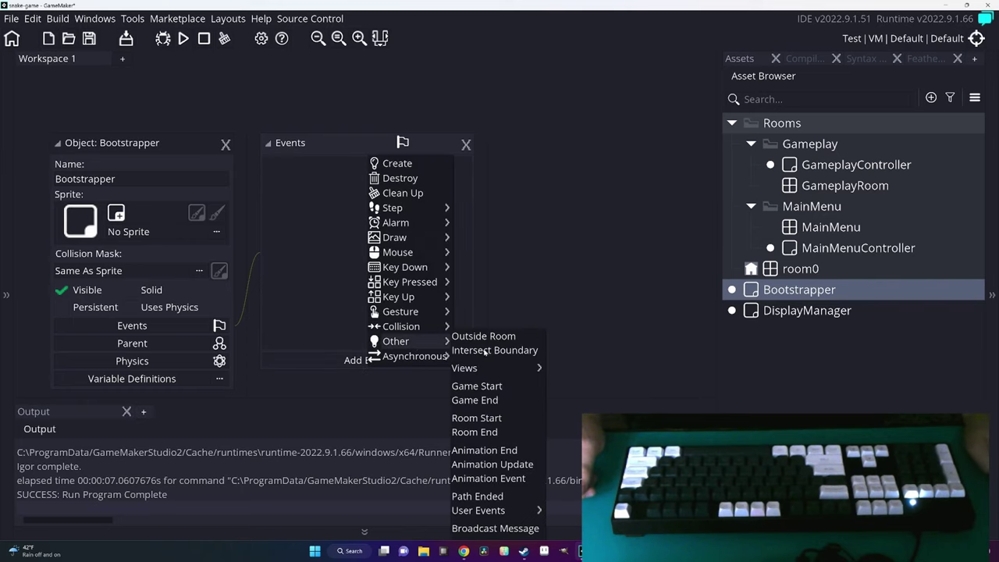
left_click(497, 387)
left_click(378, 279)
key("ctrl+a")
key("BackSpace")
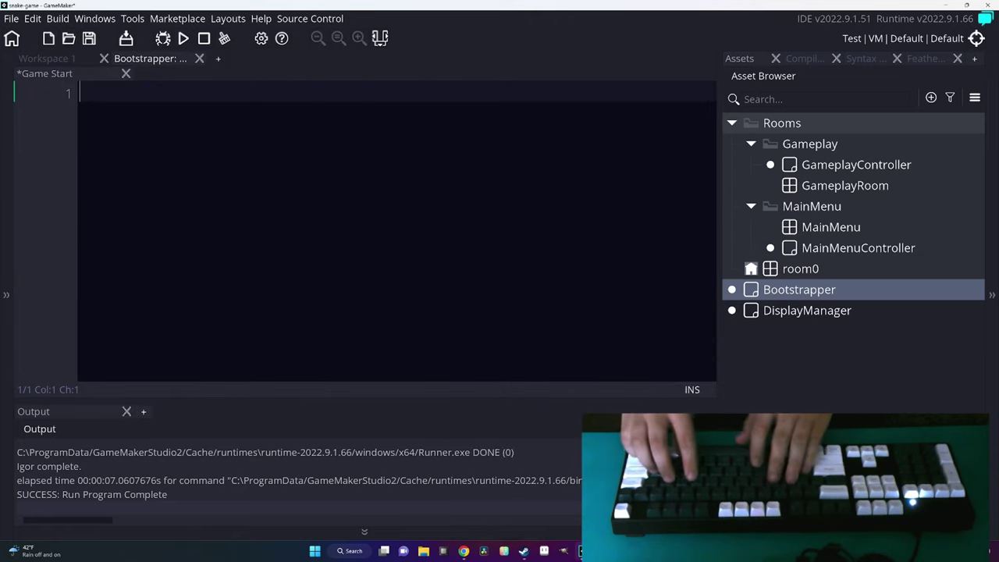
type("room_goto(")
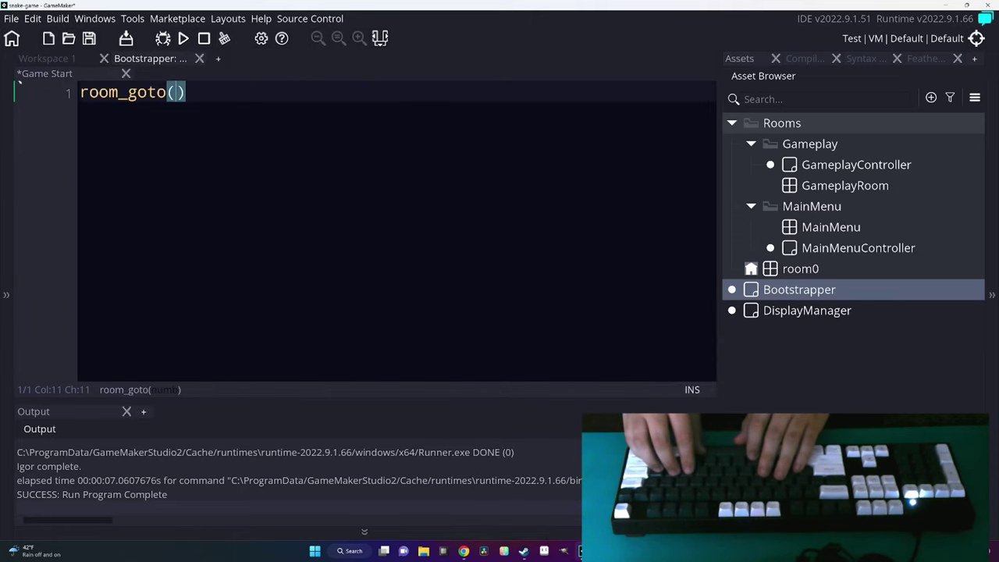
type("Ma")
key("Return")
type(");")
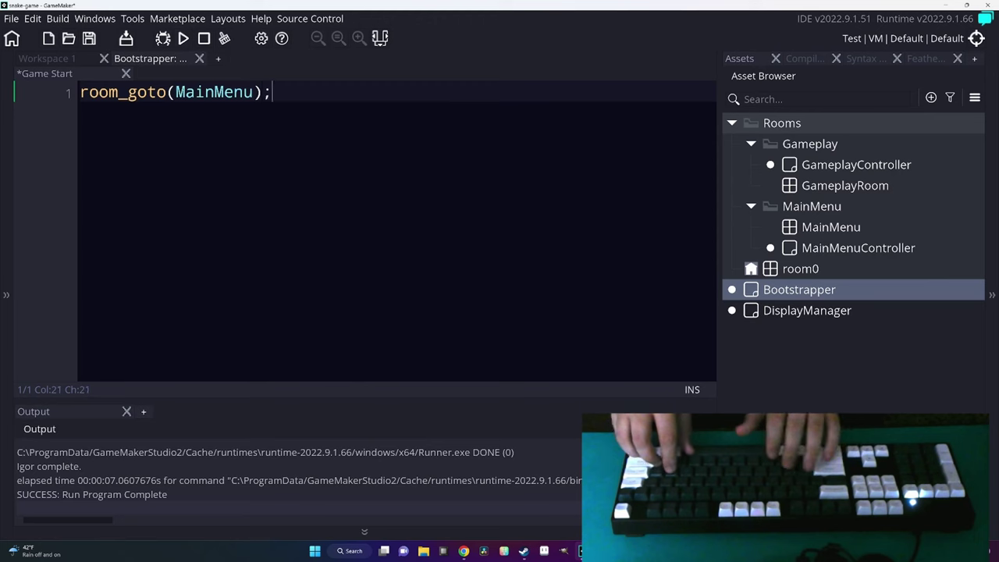
Save the code, test-run the game and close it, then open MainMenuController.
key("ctrl+s")
left_click(199, 58)
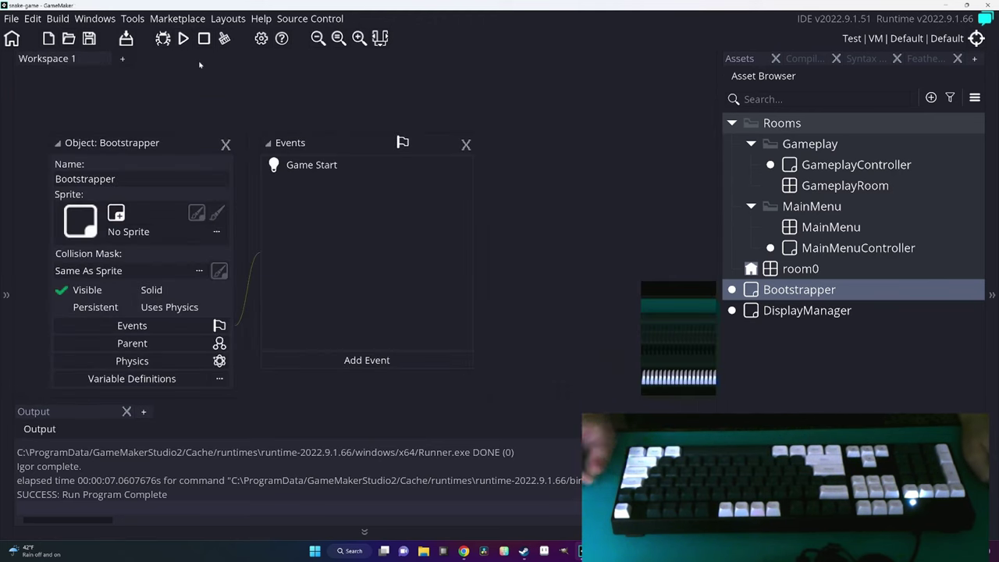
key("F5")
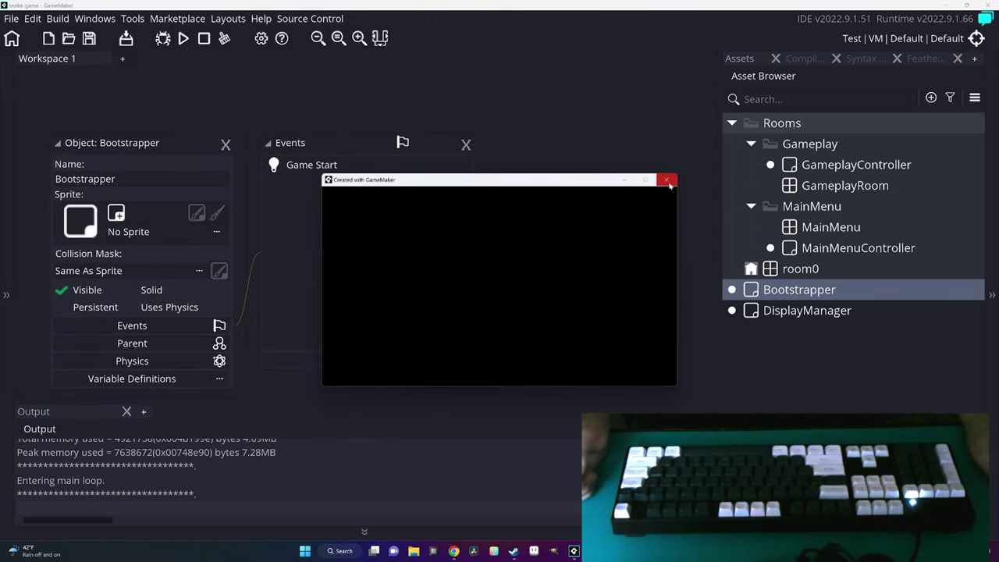
left_click(667, 181)
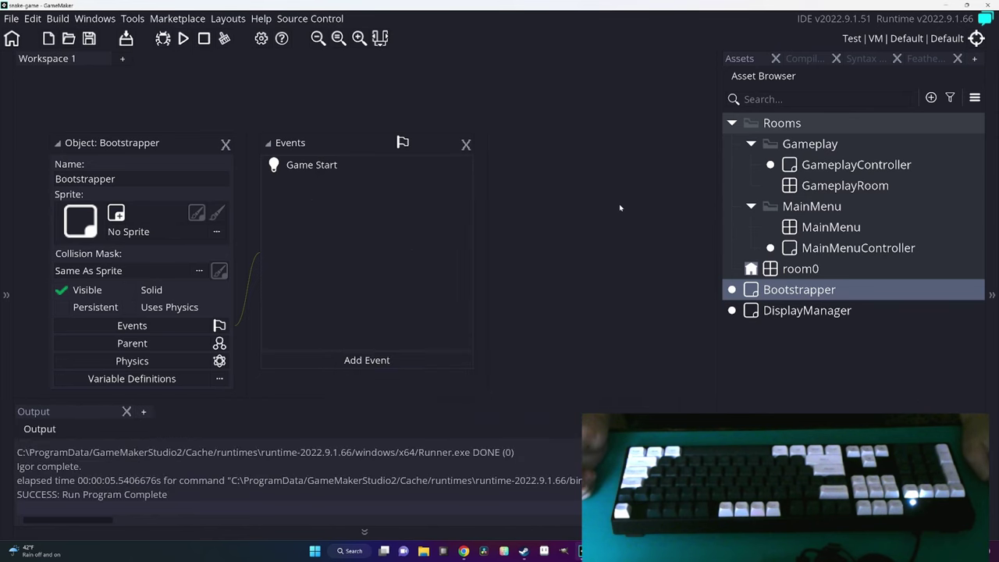
double_click(858, 247)
Add a Draw event to MainMenuController that draws "Press space to play." and save it.
left_click(416, 329)
mouse_move(477, 415)
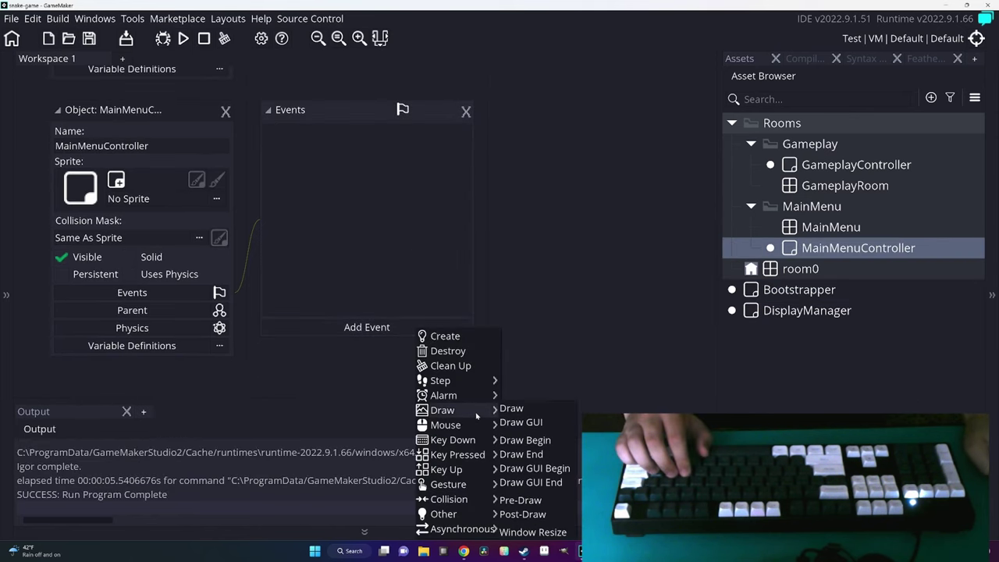
left_click(511, 409)
key("ctrl+a")
key("BackSpace")
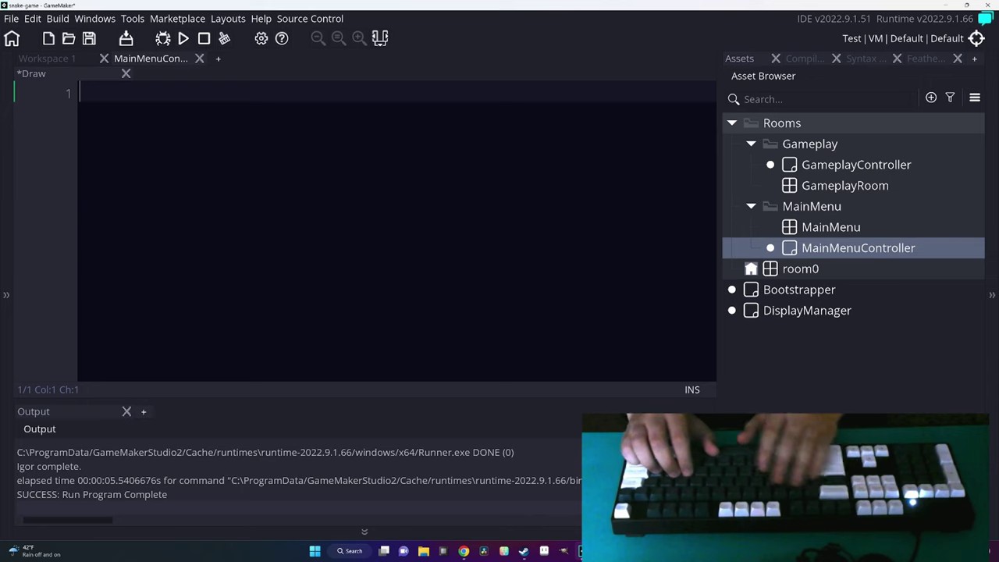
type("draw_text(0);")
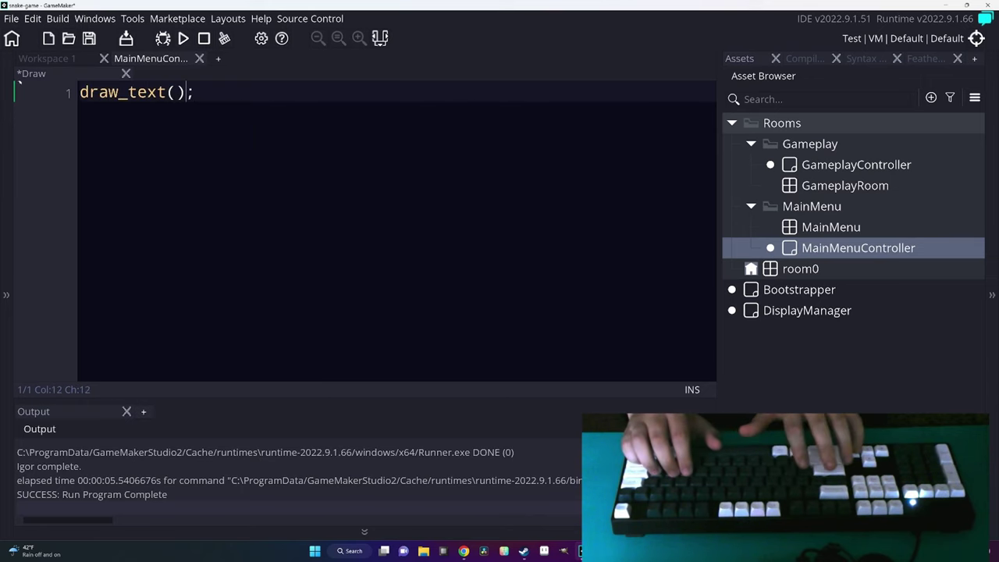
key("Left")
key("Left")
type("0, \"Press")
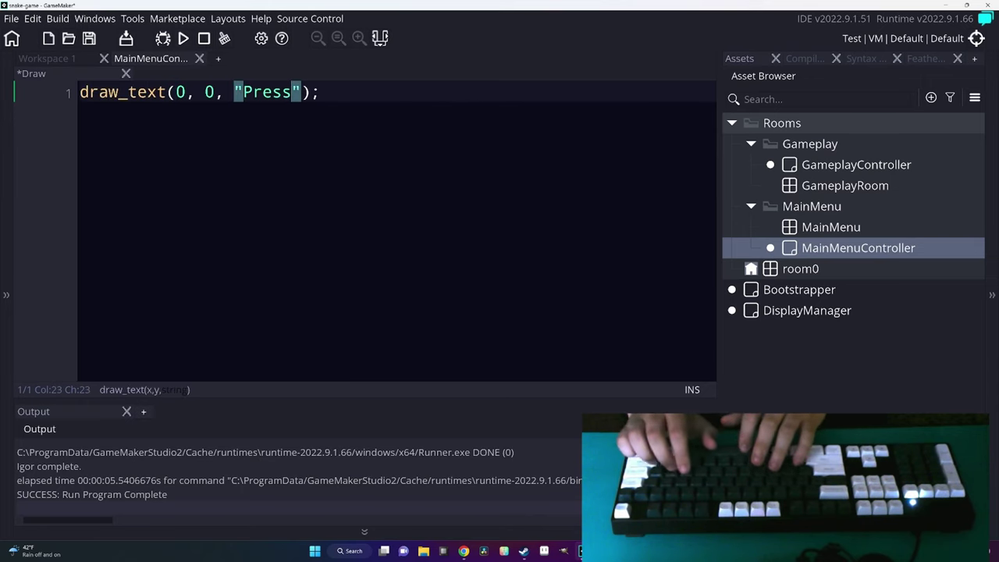
type(" space to play.")
key("ctrl+s")
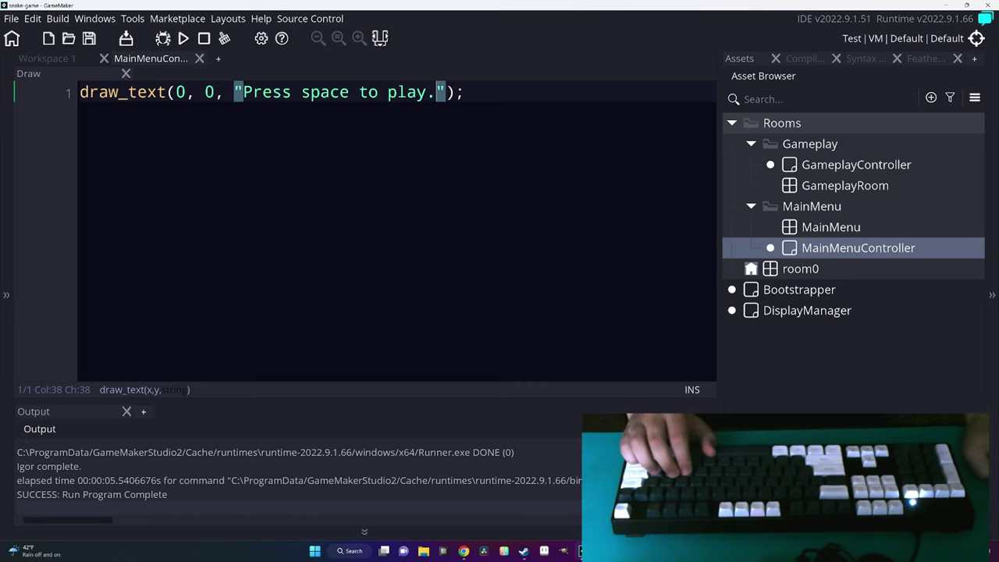
left_click(84, 65)
Add a Step event starting with if keyboard_check_released(vk_space).
left_click(372, 325)
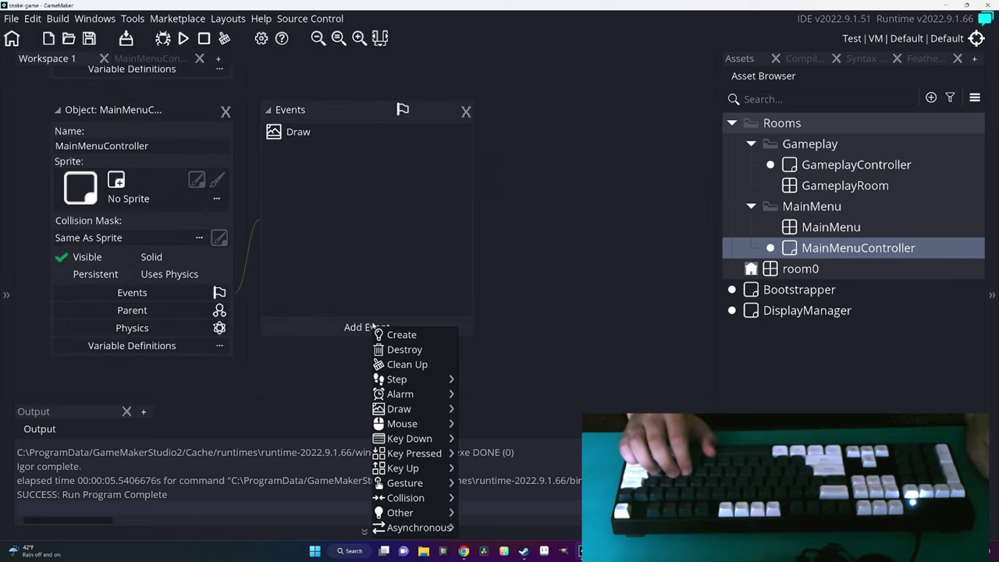
left_click(466, 380)
key("ctrl+a")
key("BackSpace")
type("if")
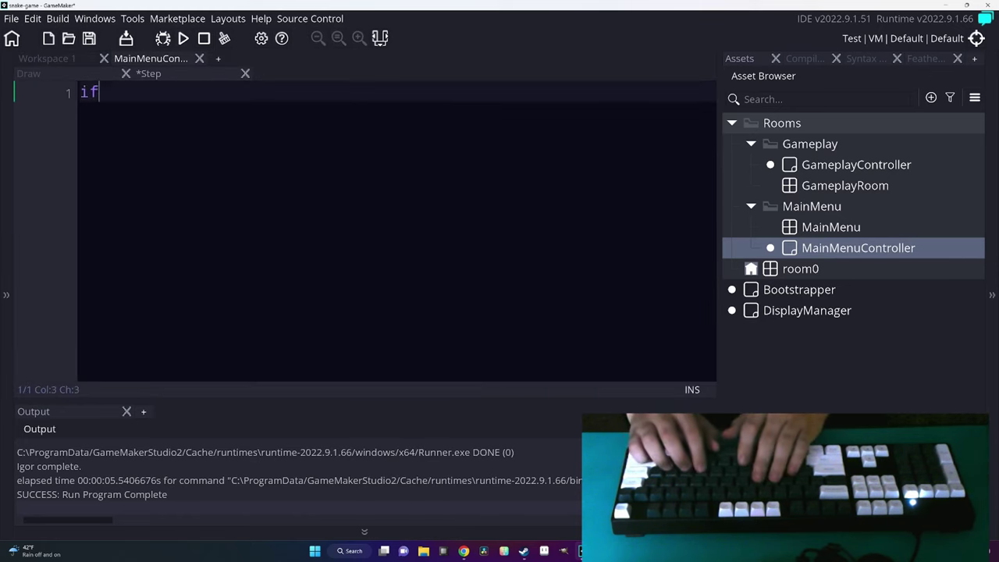
type("(key_")
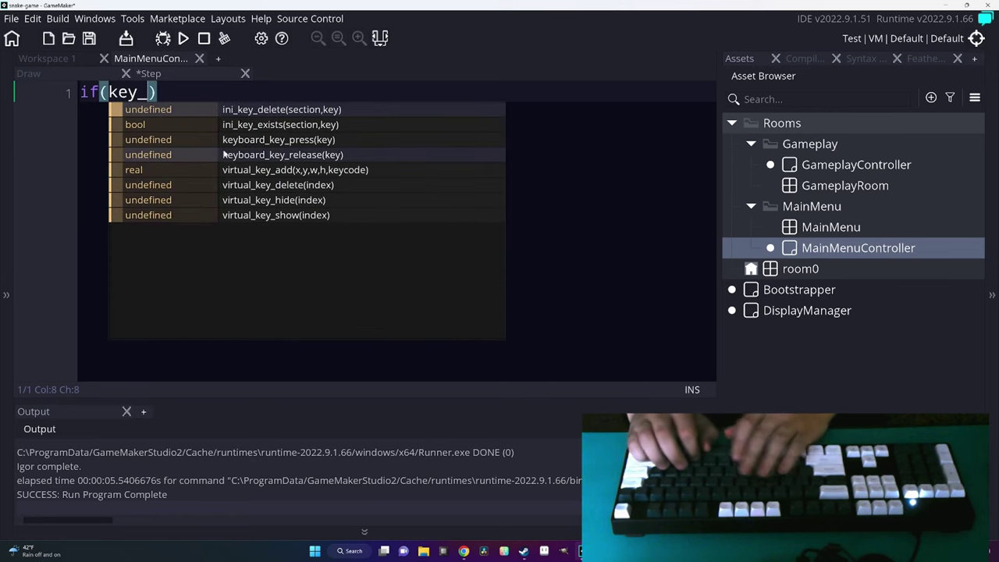
key("BackSpace")
type("_c")
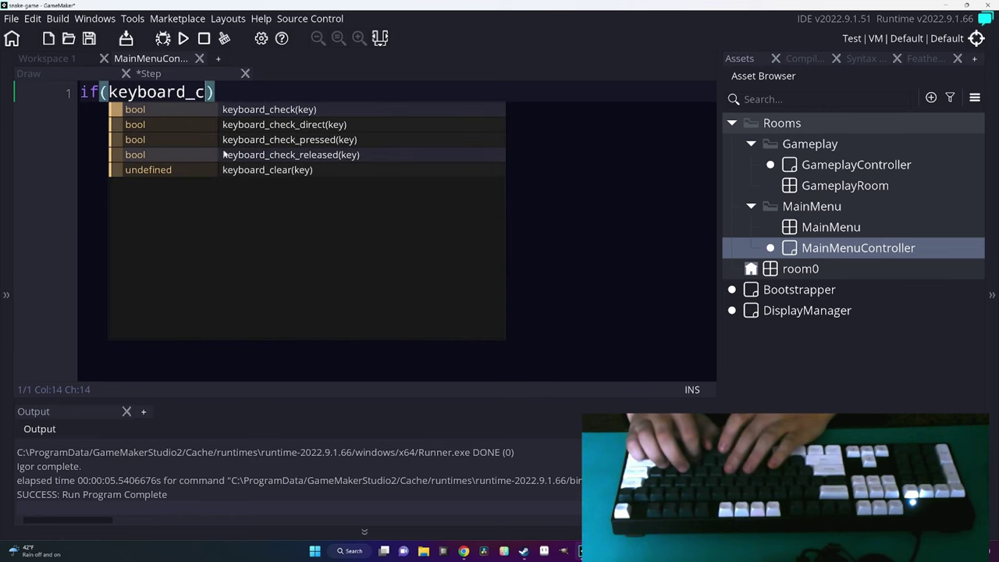
type("heck_")
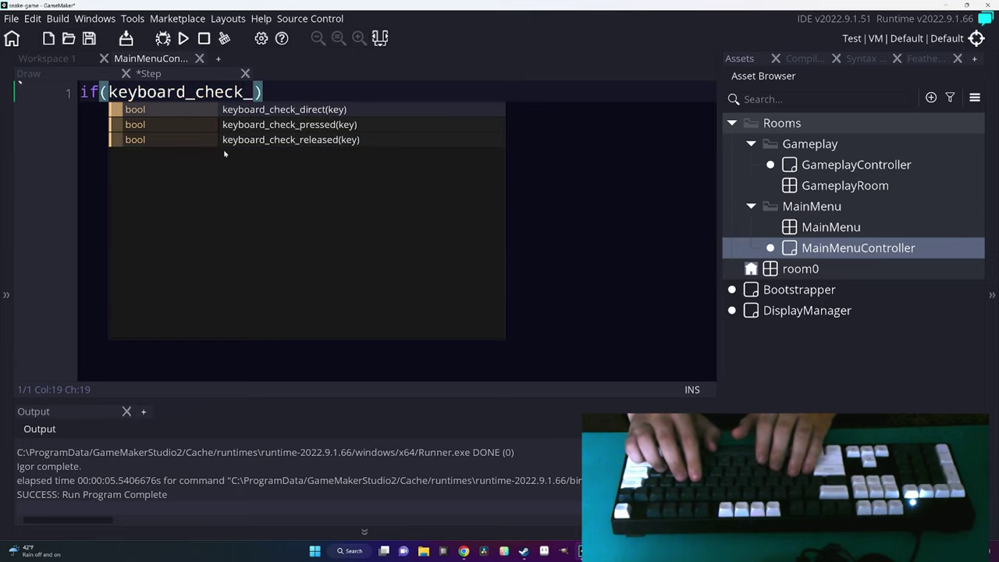
type("released(")
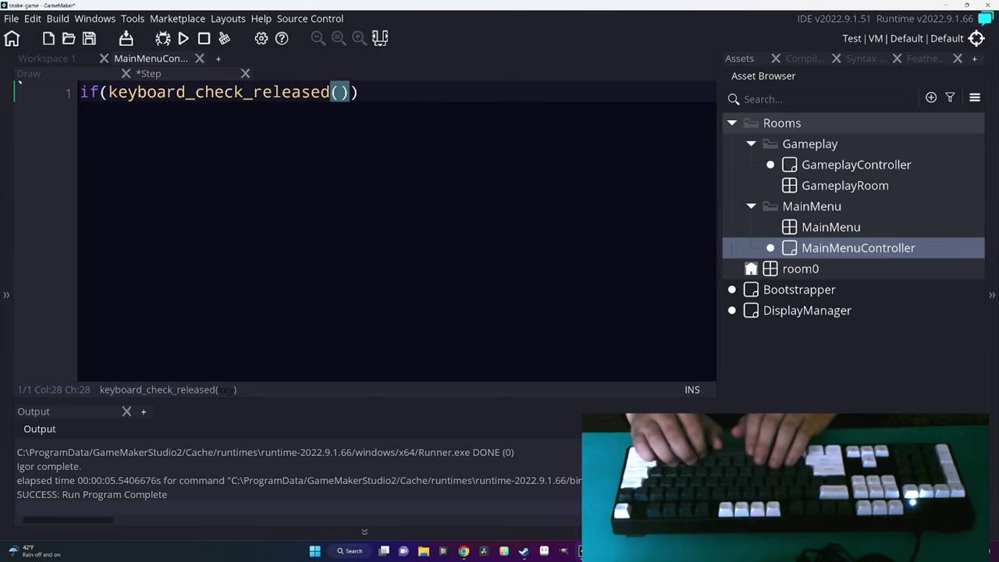
type("vk_space")
key("Return")
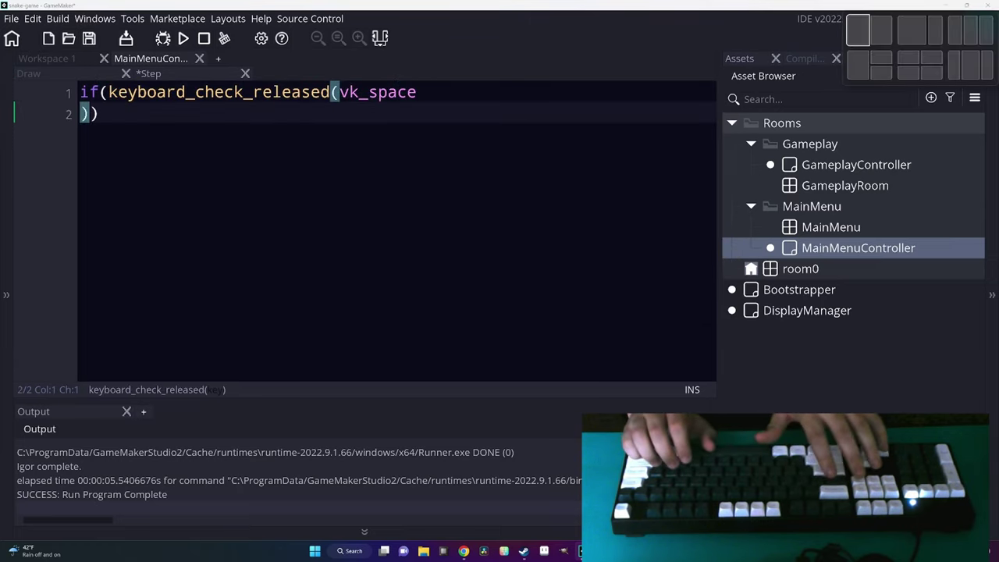
key("BackSpace")
Put room_goto(GameplayRoom); inside braces under the space-release check.
key("End")
key("Return")
type("{")
key("Return")
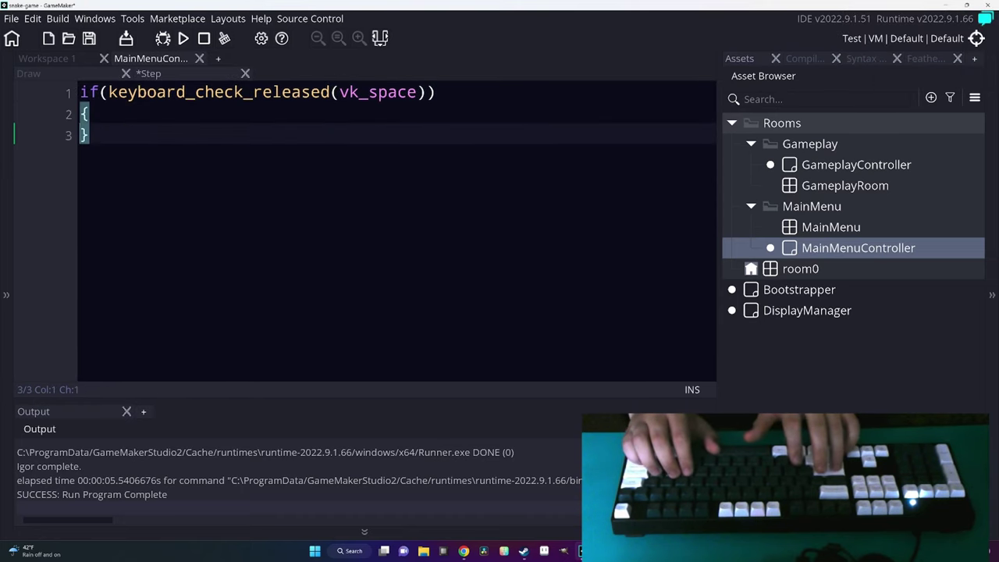
key("Return")
key("Up")
key("Tab")
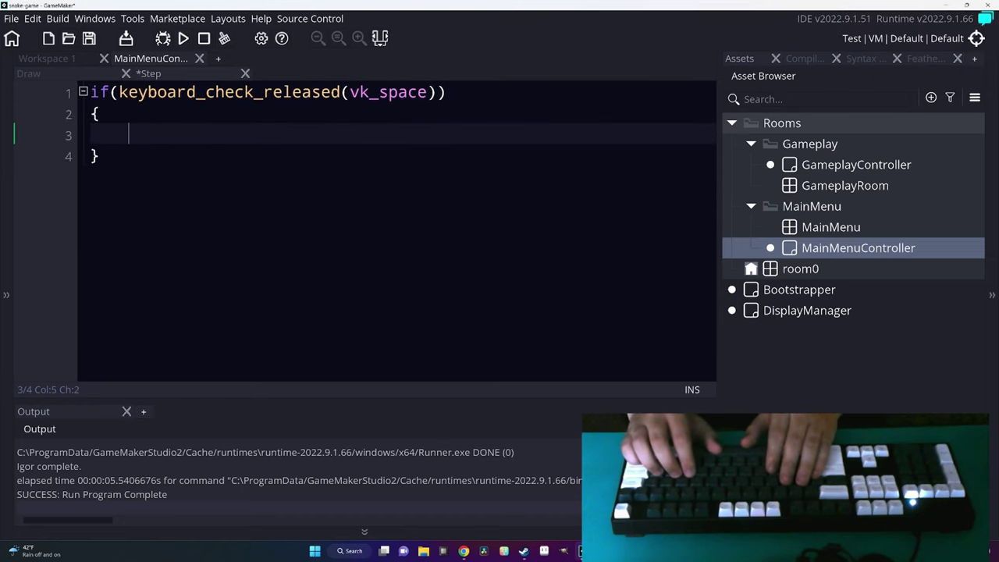
type("room_go")
key("Return")
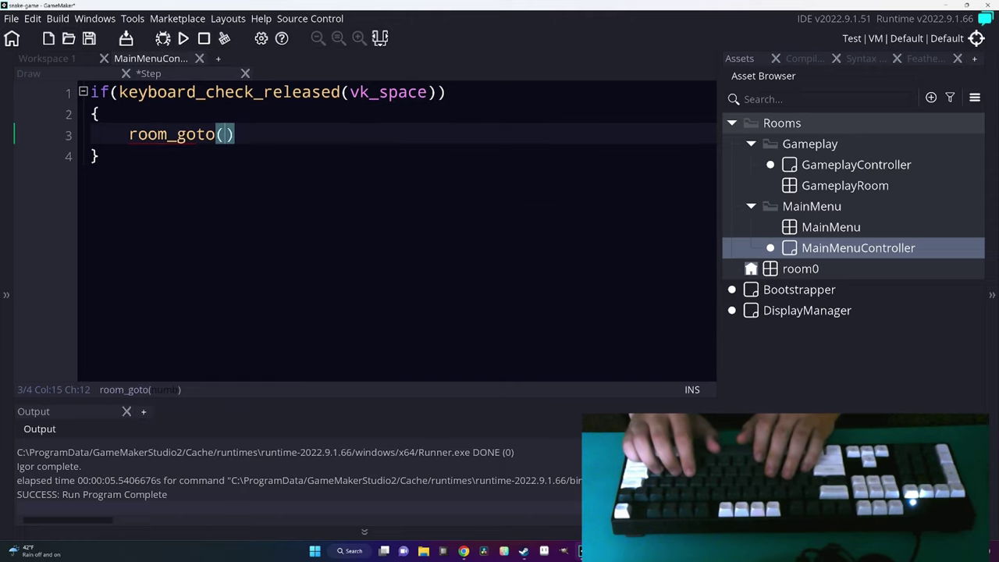
type("GameplayR")
key("Return")
key("End")
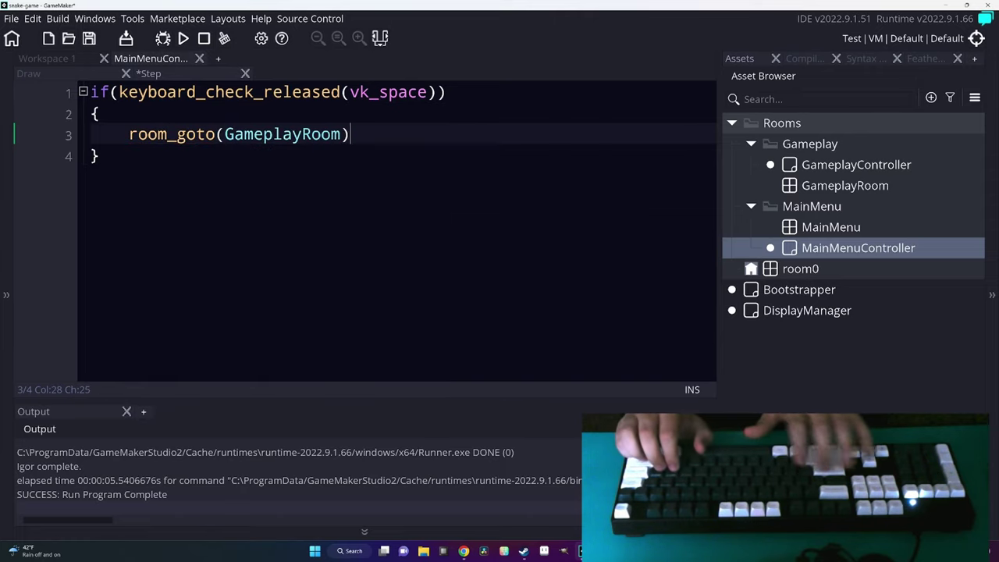
type(";")
Save the Step code and test-run the game, then close the game window.
key("ctrl+s")
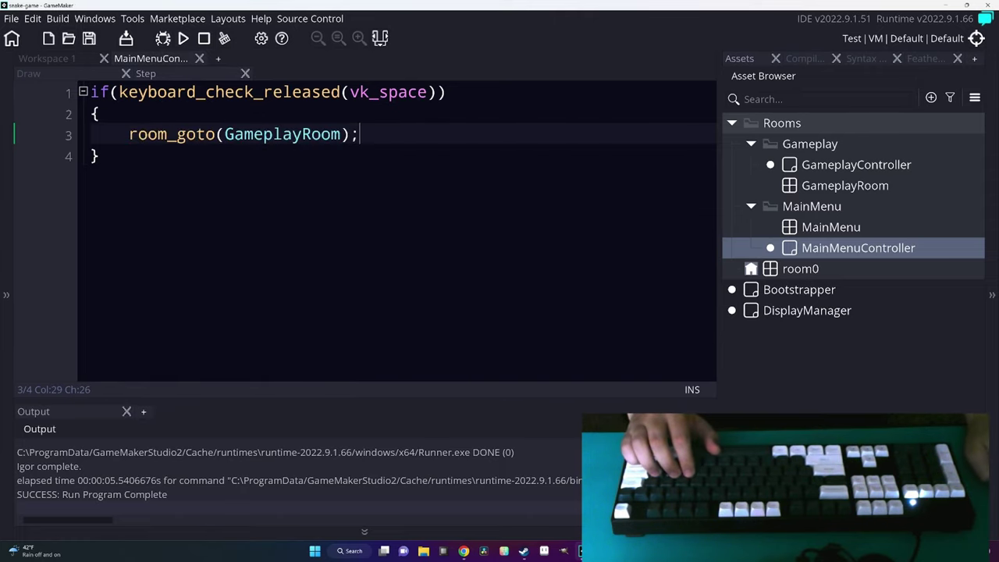
left_click(100, 156)
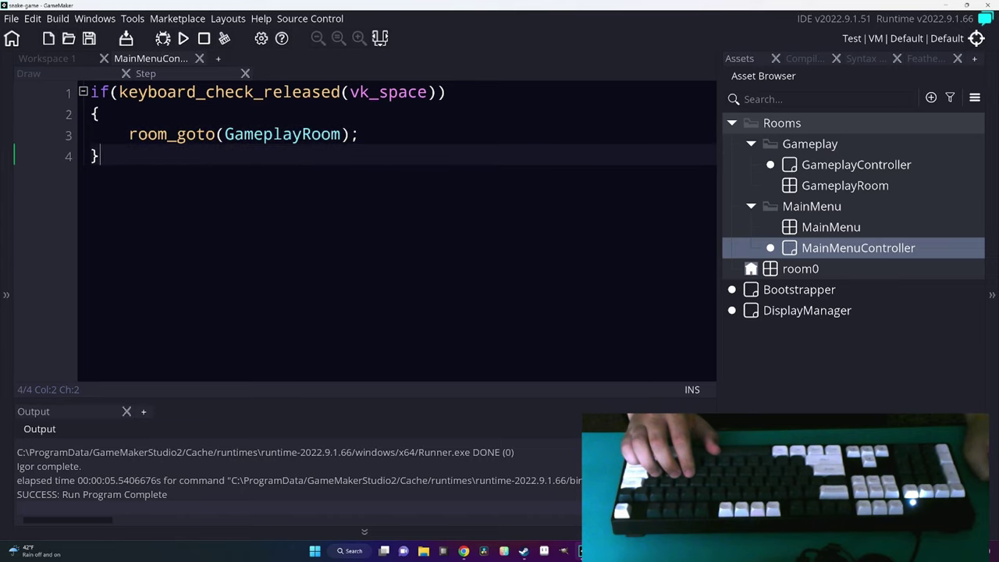
key("F5")
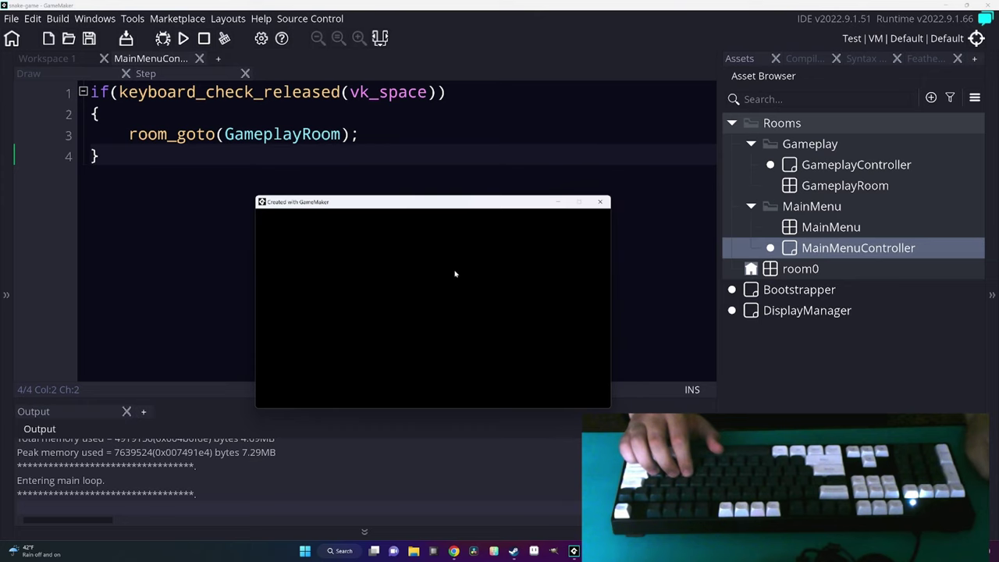
left_click(599, 202)
Add a draw_set_font(); line above draw_text in the menu's Draw code.
left_click(31, 73)
key("shift+End")
type("font_s")
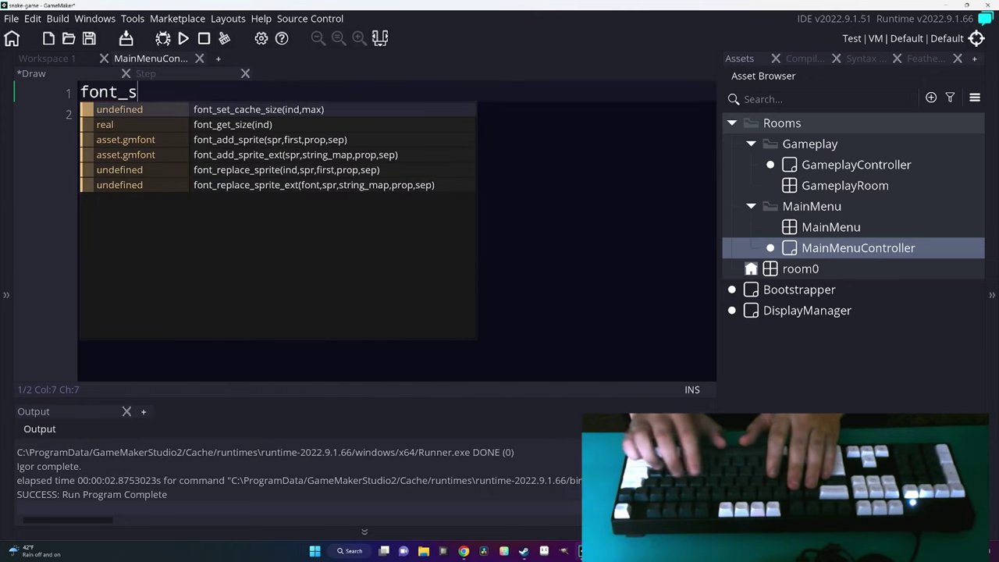
key("BackSpace")
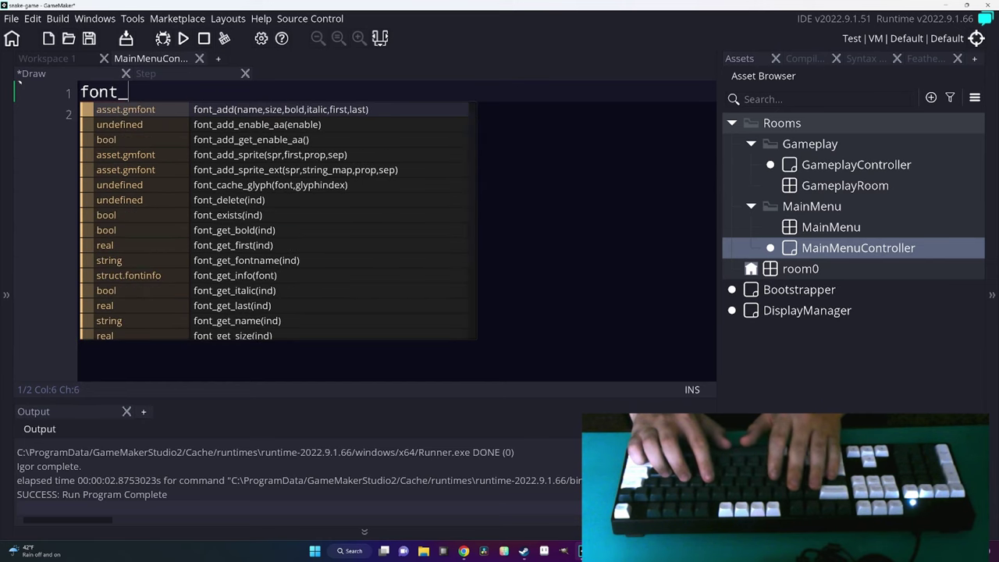
key("BackSpace")
key("BackSpace")
key("BackSpace")
key("BackSpace")
key("BackSpace")
type("set")
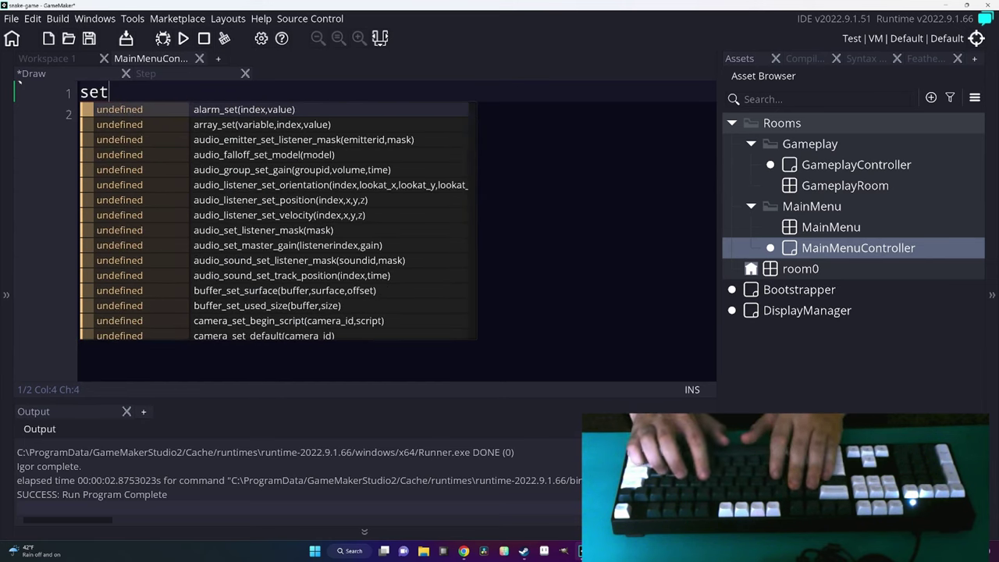
type("_font")
key("Return")
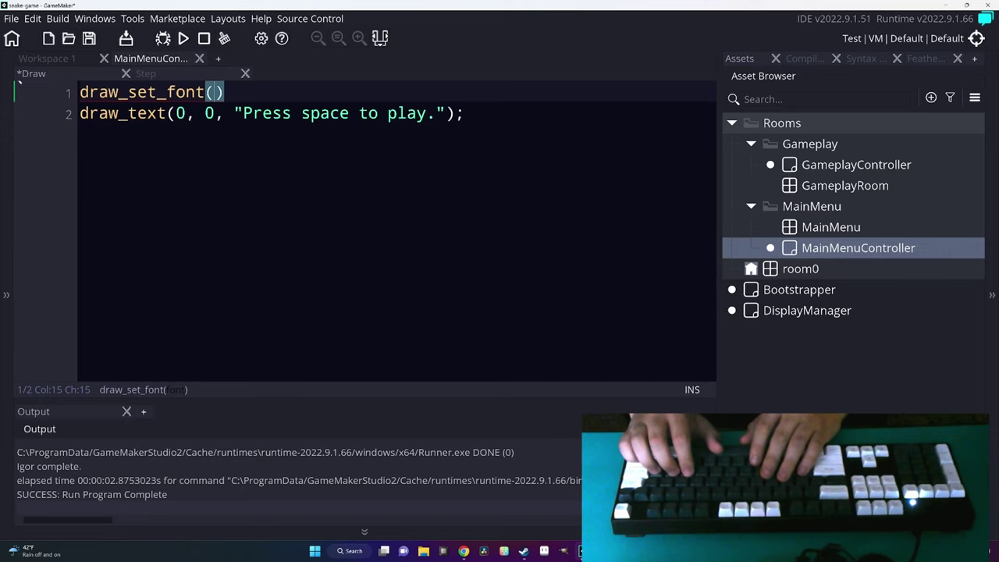
key("Right")
type(";")
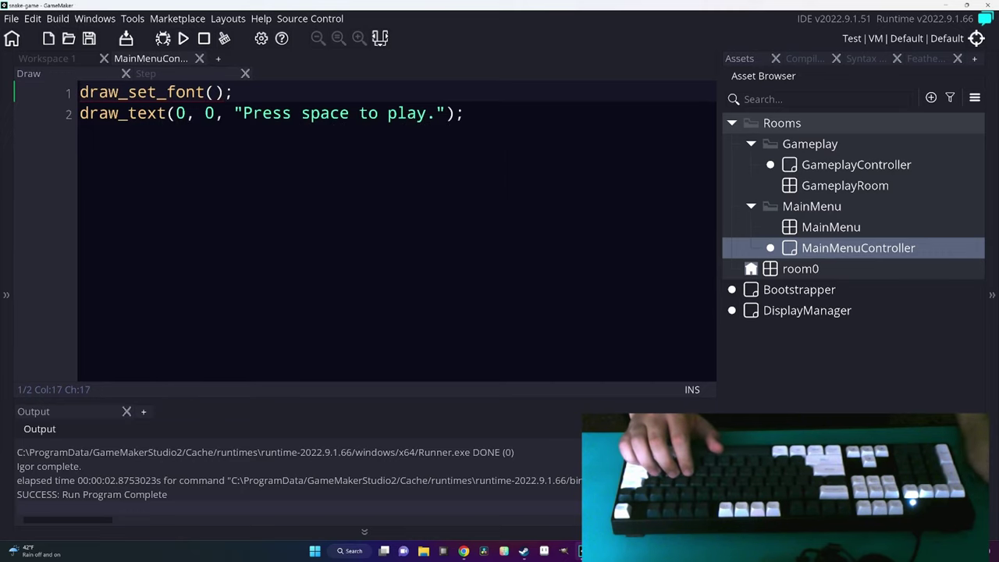
Create a new font asset named DefaultFont.
right_click(773, 334)
mouse_move(784, 337)
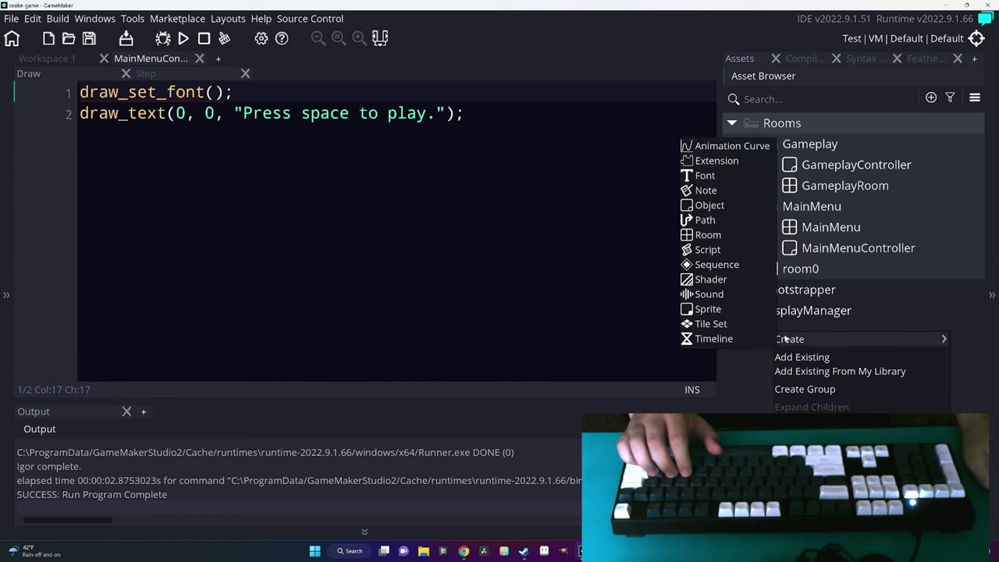
left_click(704, 175)
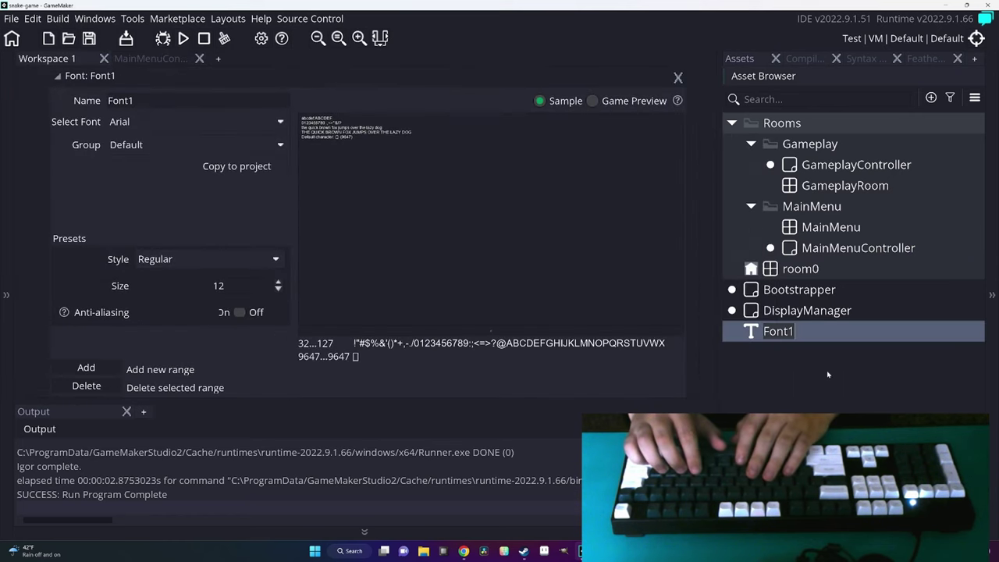
type("DefaultFont")
key("Return")
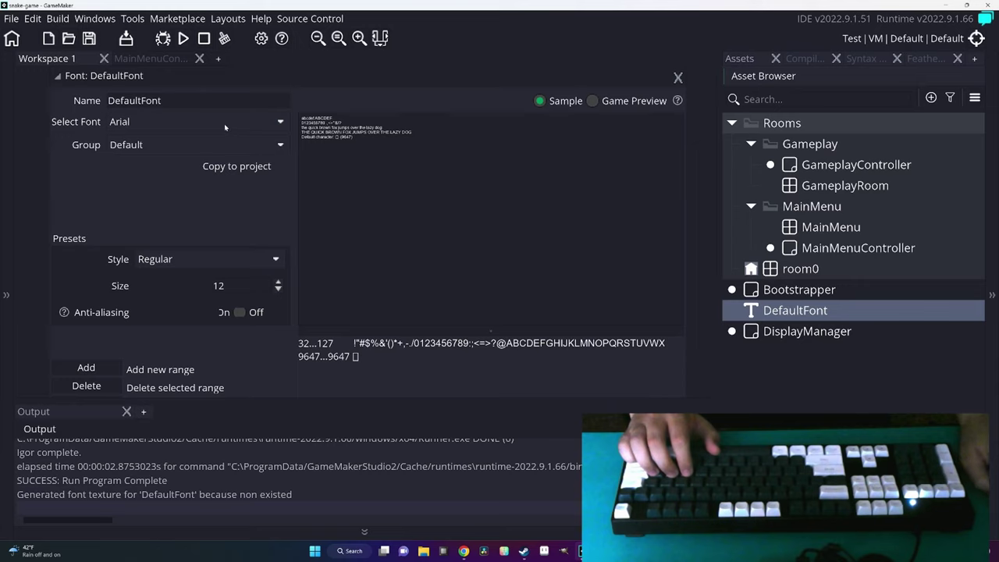
Set DefaultFont to Droid Sans Mono at size 36 and close its editor.
left_click(280, 122)
left_click(280, 123)
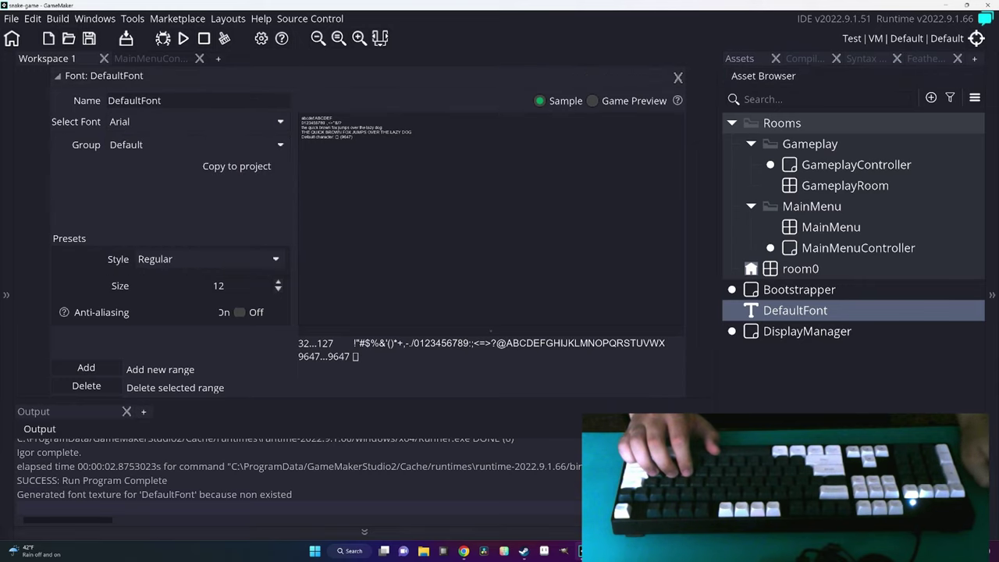
left_click(282, 121)
key("d")
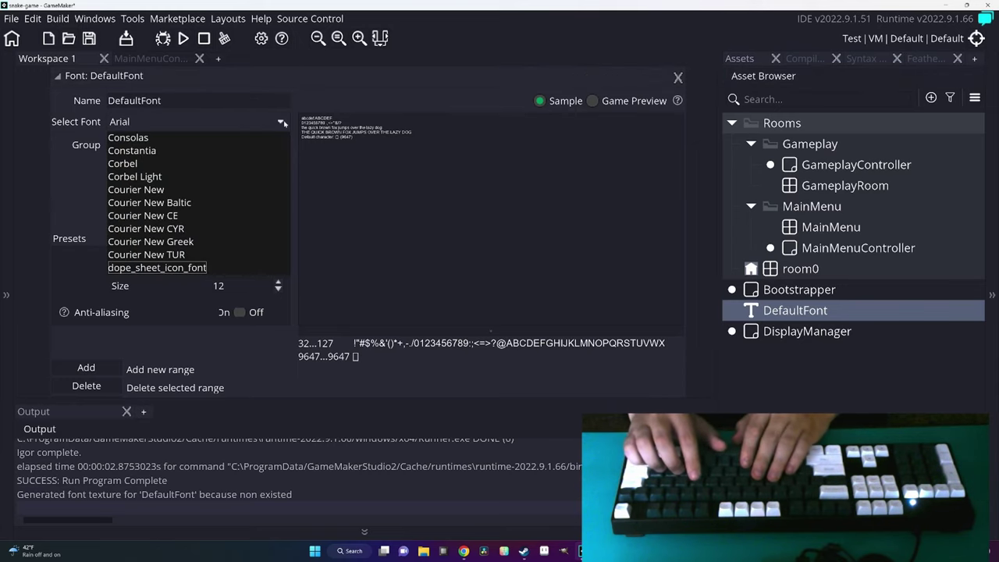
key("Down")
left_click(184, 268)
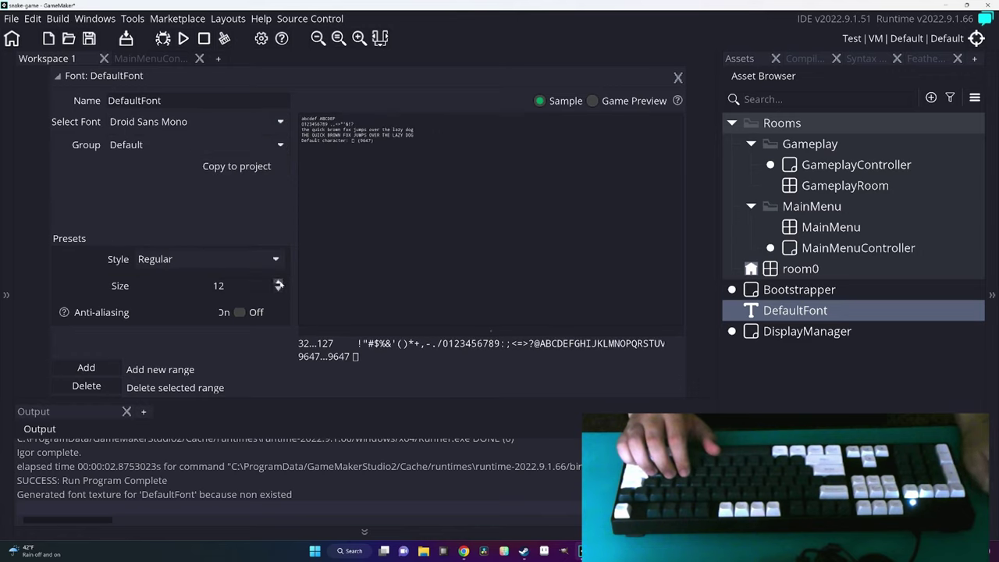
type("36")
key("Return")
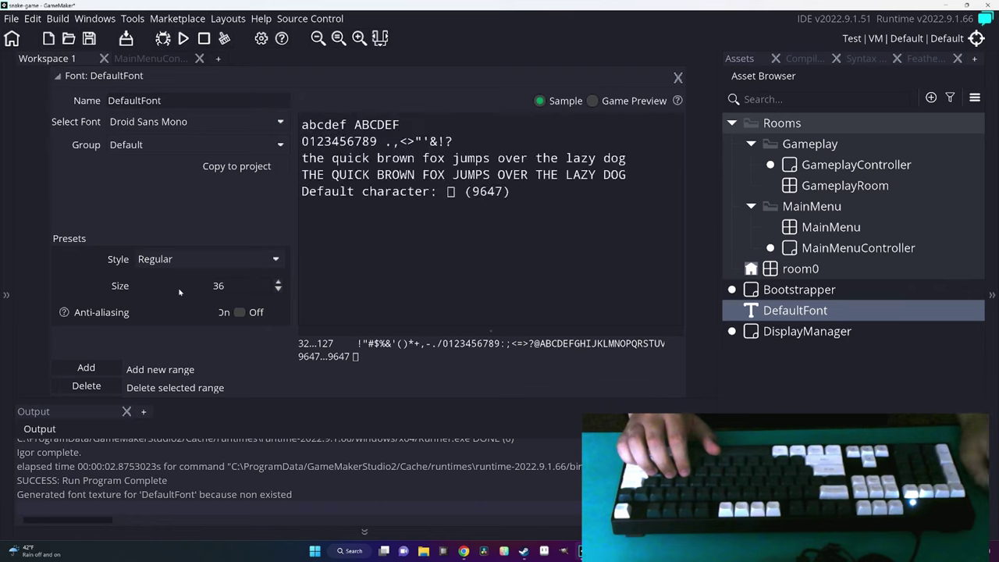
left_click(678, 77)
Pass DefaultFont to draw_set_font, then run the game and press space to leave the menu.
left_click(156, 57)
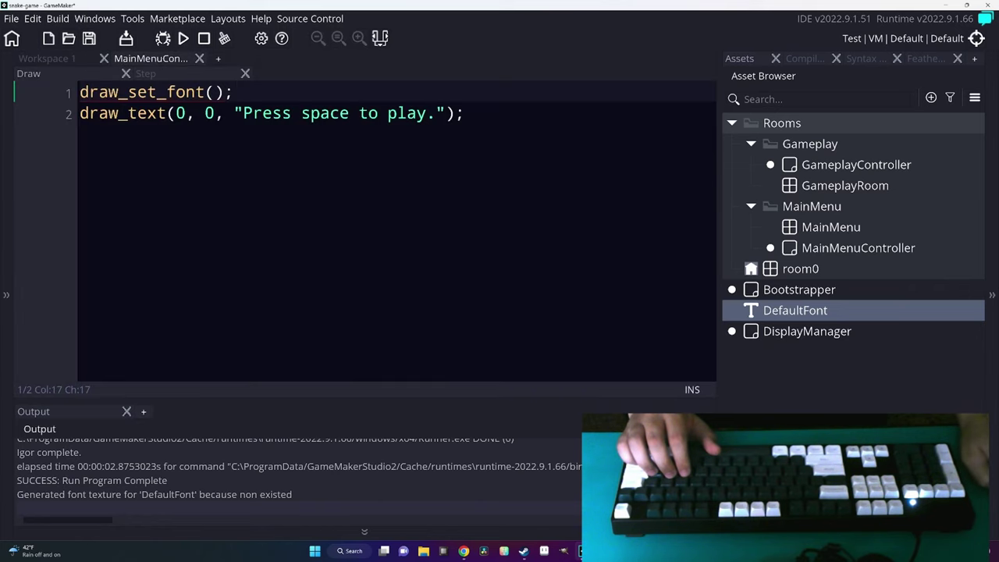
left_click(211, 92)
type("Default")
key("Return")
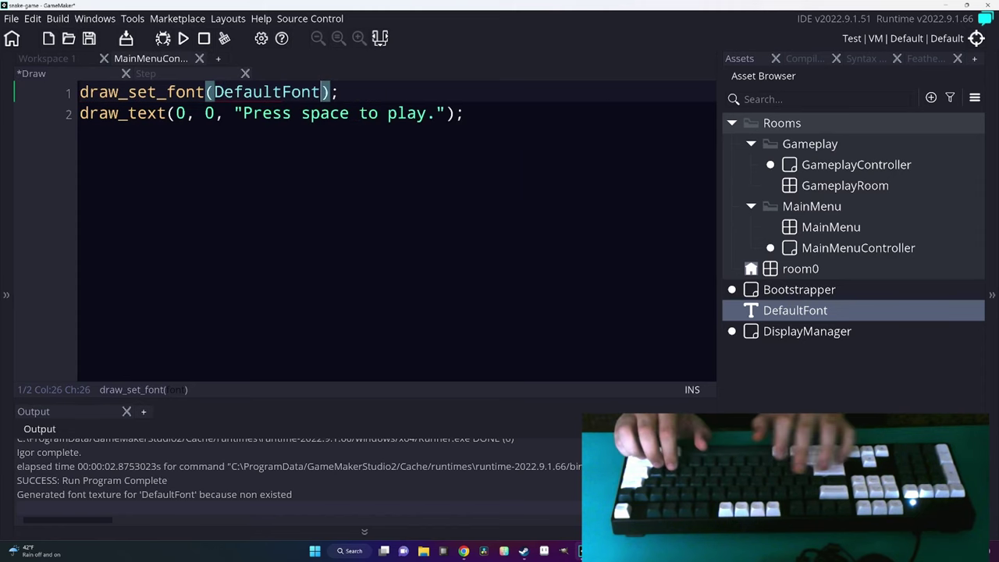
key("F5")
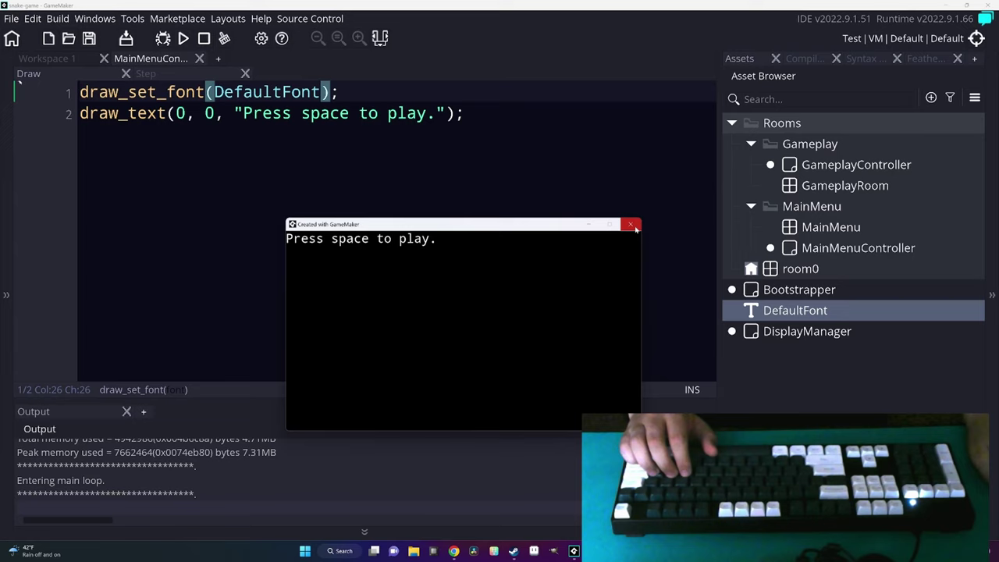
key("space")
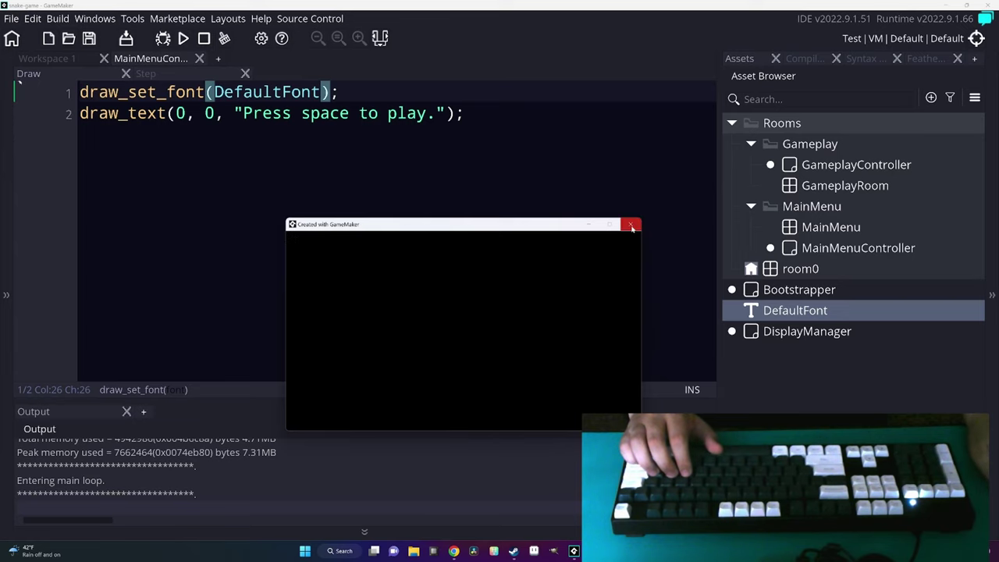
left_click(632, 228)
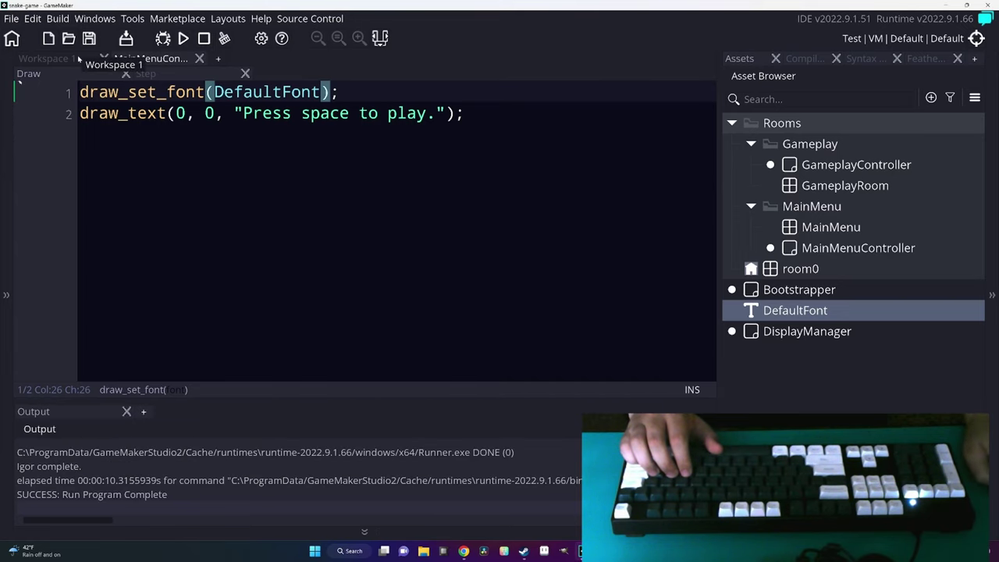
Create a new asset group named Background.
left_click(200, 58)
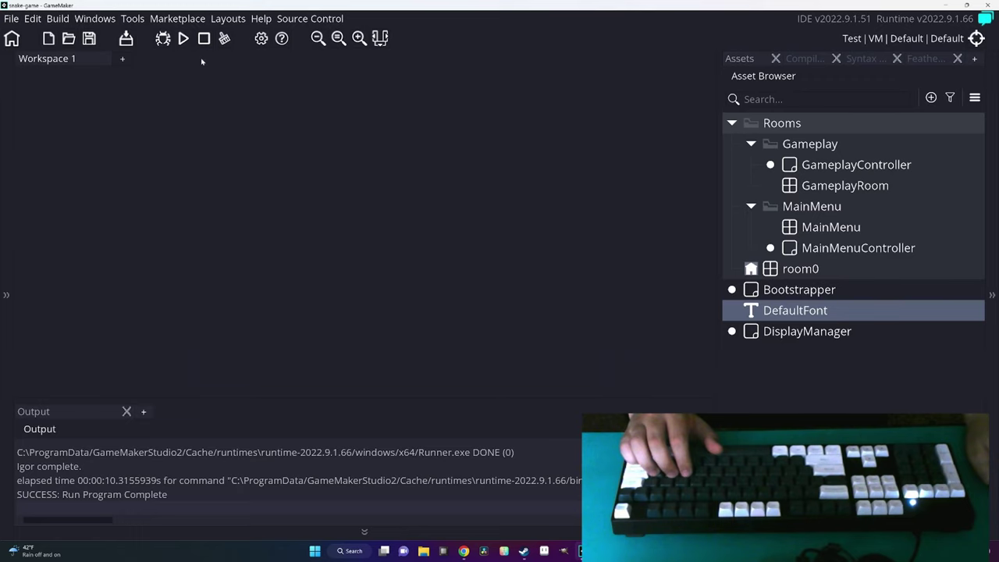
right_click(768, 357)
mouse_move(784, 367)
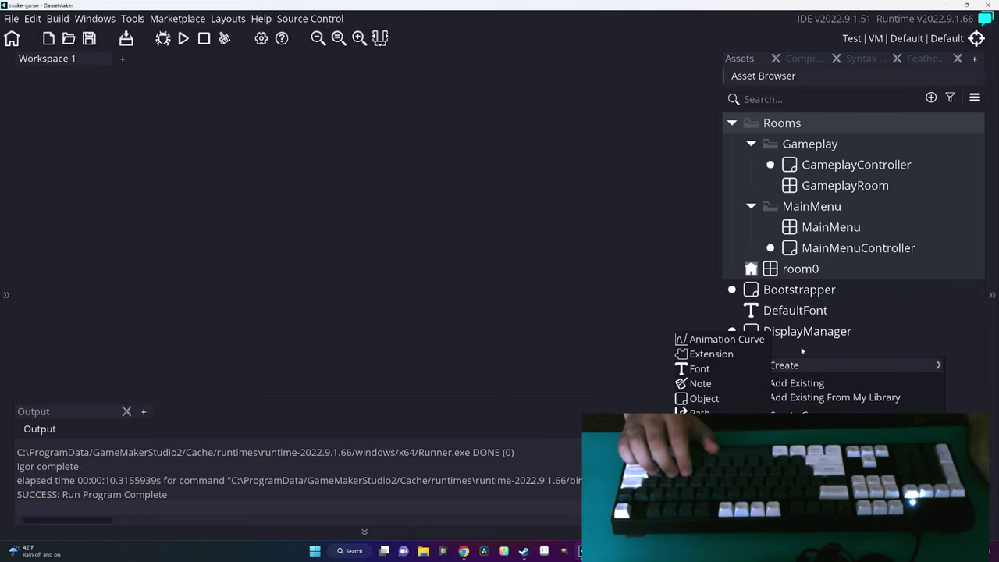
left_click(804, 416)
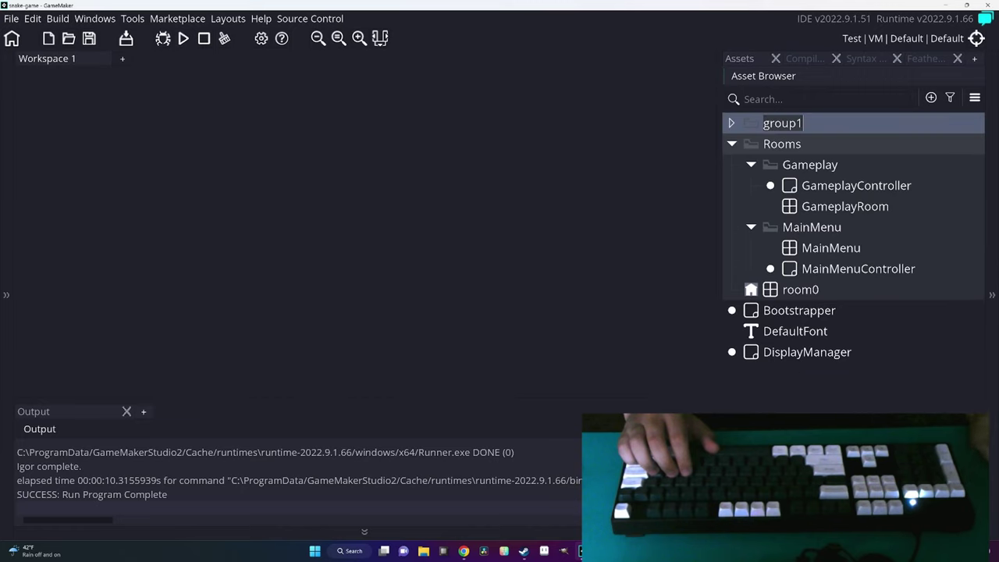
type("Ba")
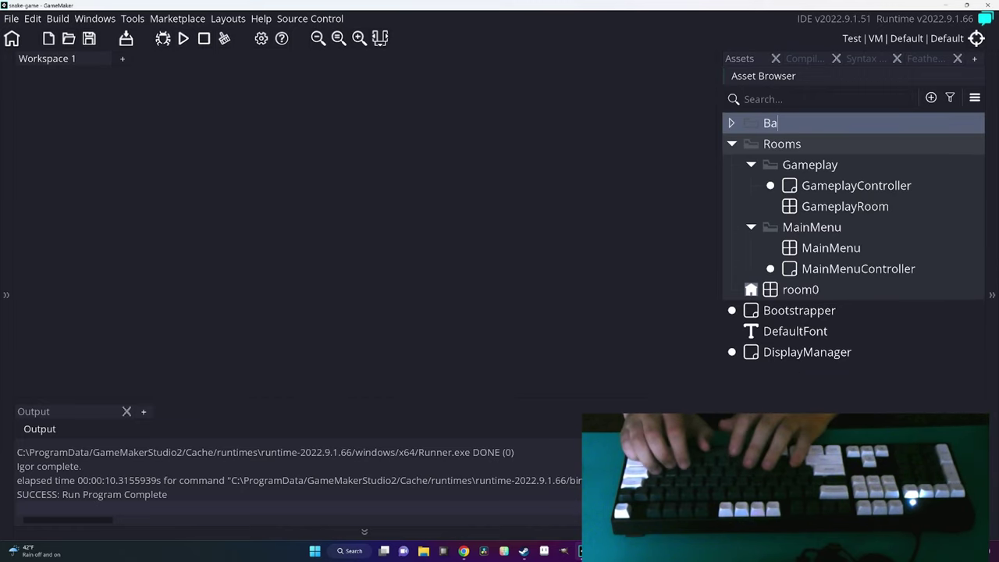
type("ckground")
Add a tile set named GridTileset inside the Background group.
right_click(799, 128)
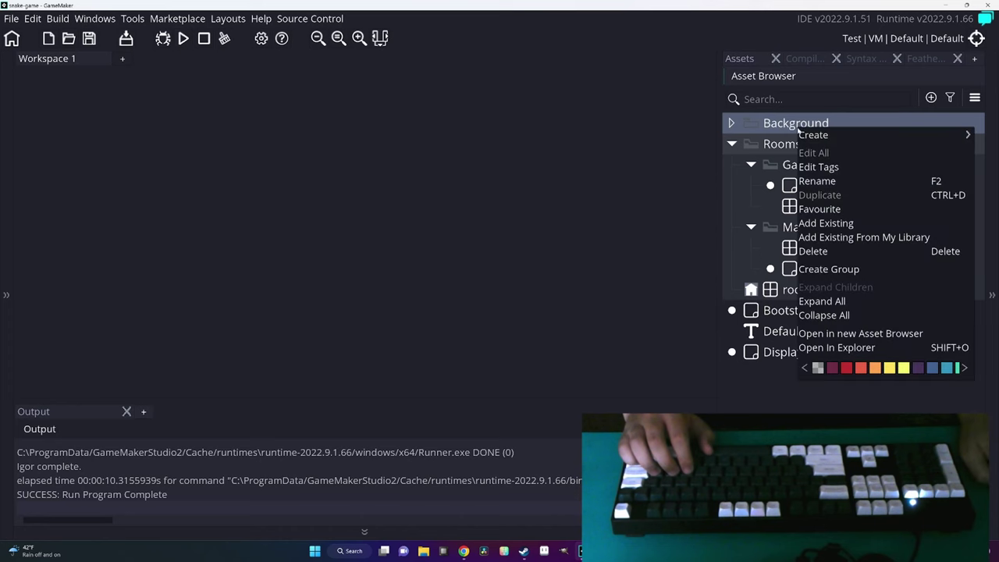
mouse_move(815, 141)
left_click(745, 314)
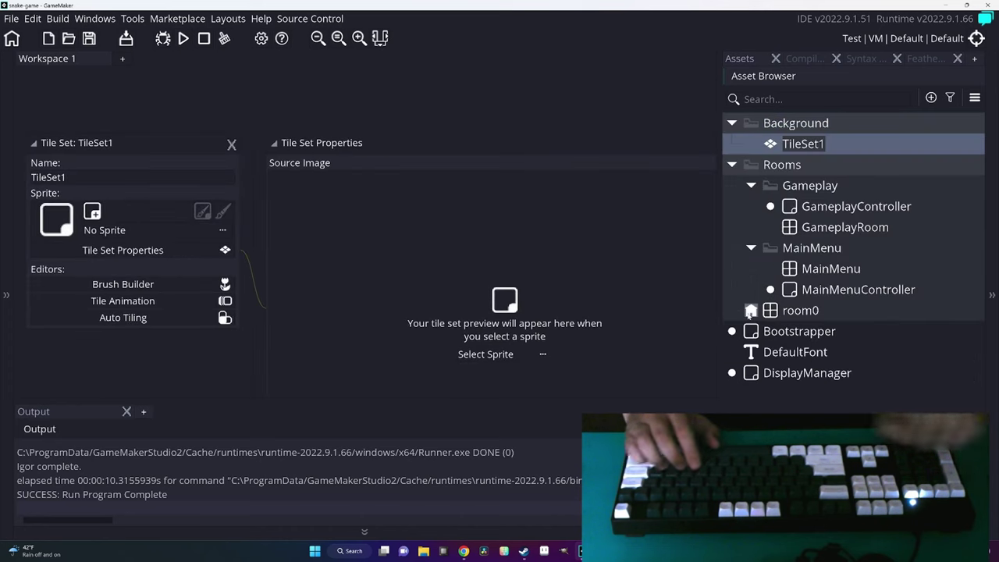
type("GridT")
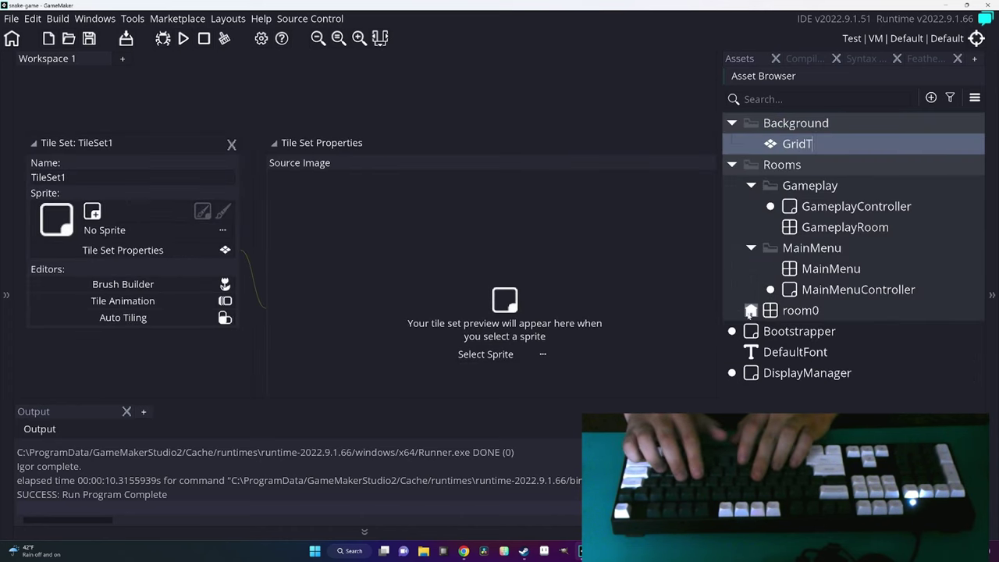
type("ileset")
key("Return")
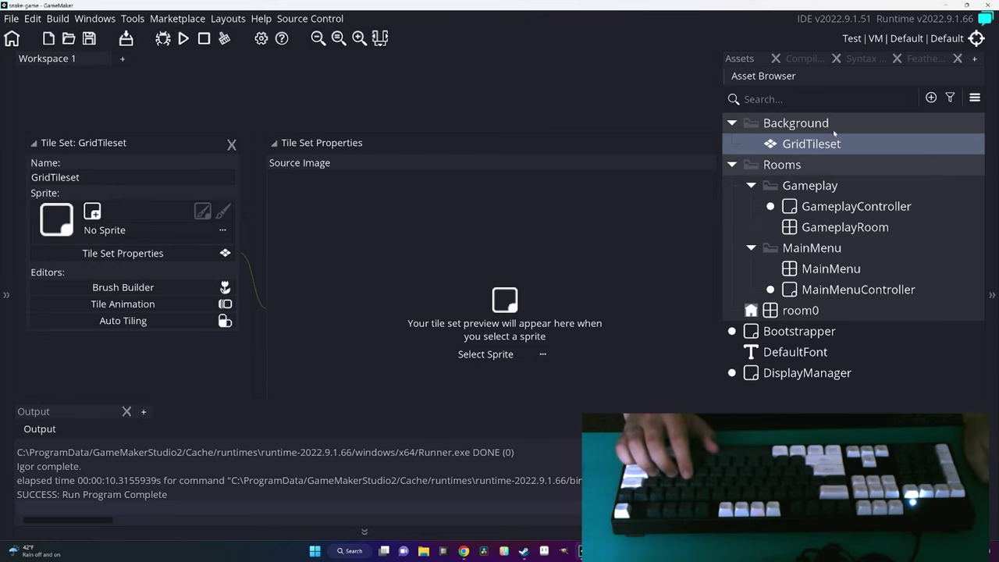
right_click(827, 125)
mouse_move(832, 132)
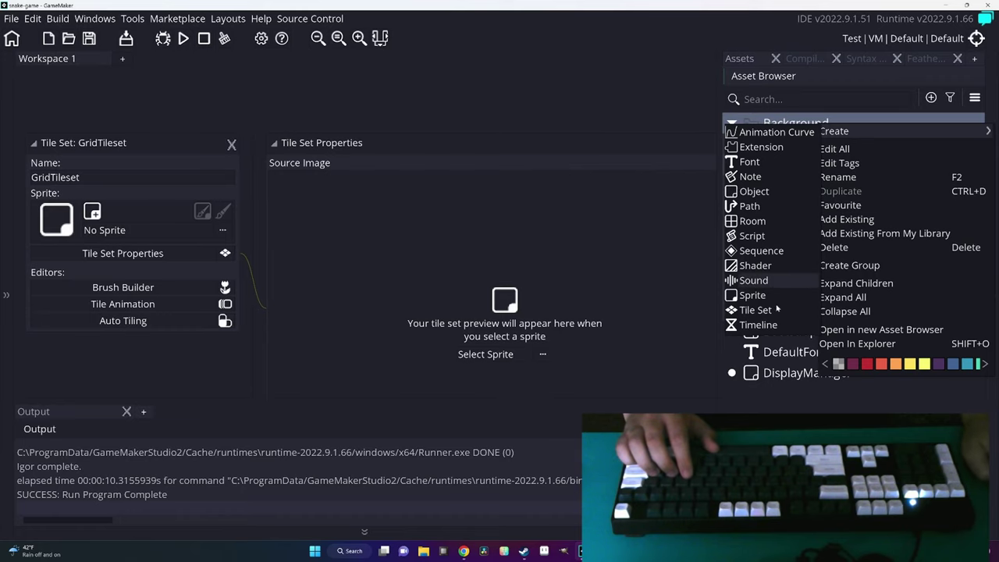
Create a new sprite in Background named GridSpritesheet.
left_click(753, 295)
type("G")
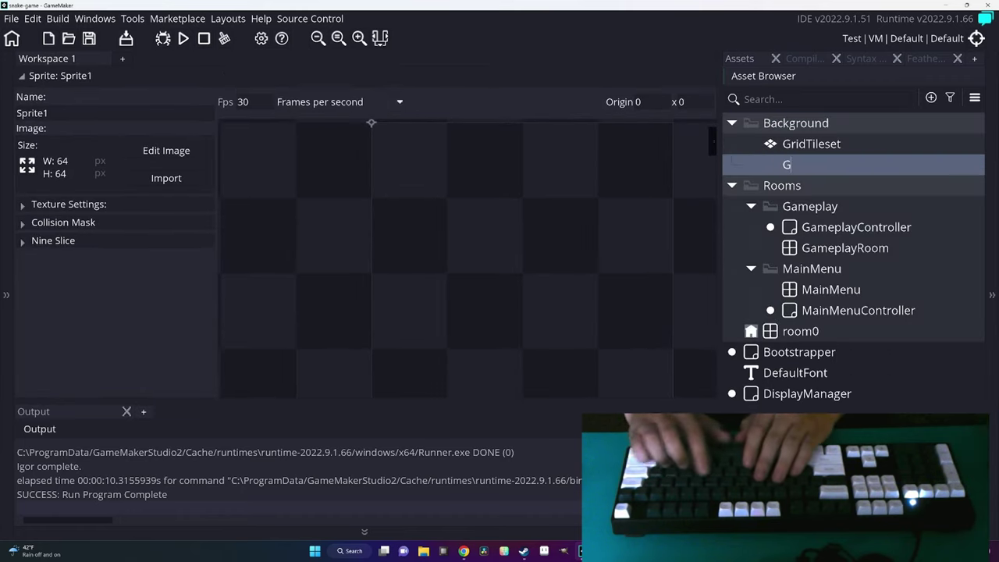
type("rid")
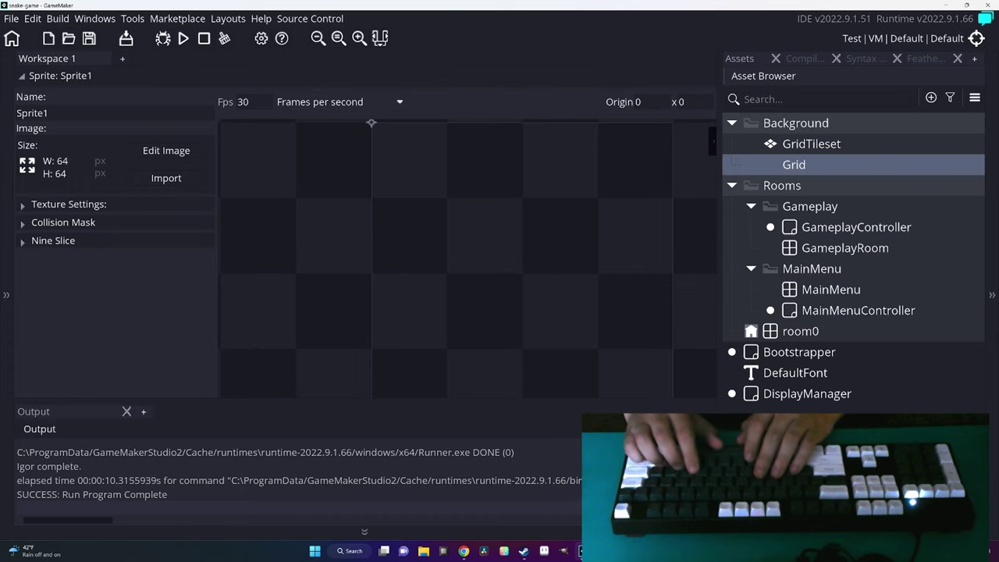
type("Spritesheet")
key("Return")
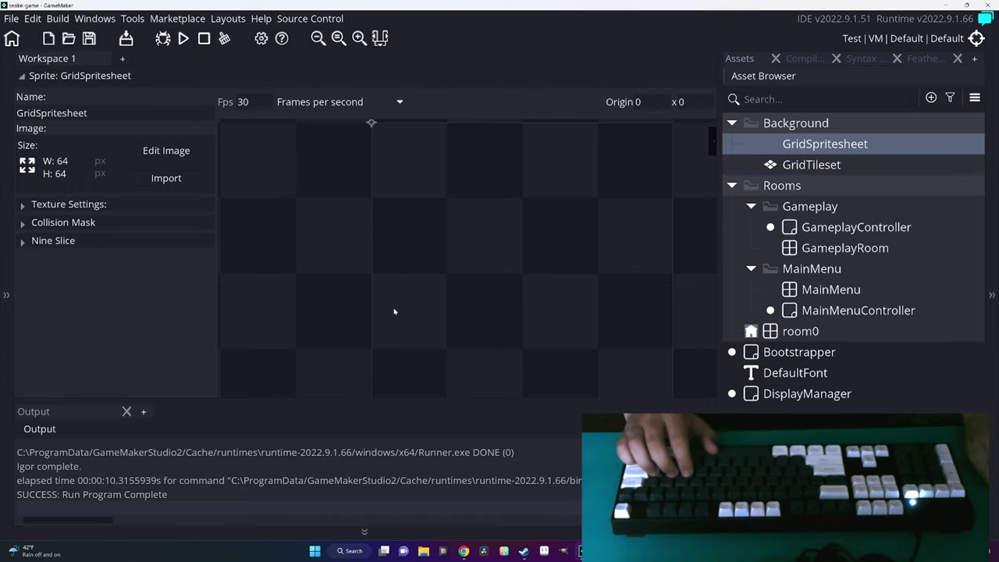
left_click(166, 150)
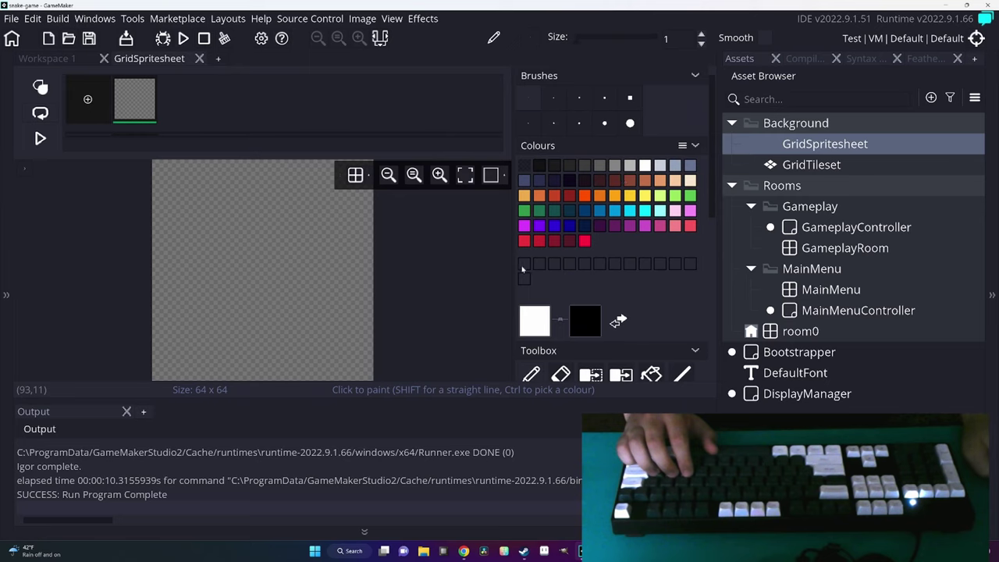
left_click(199, 59)
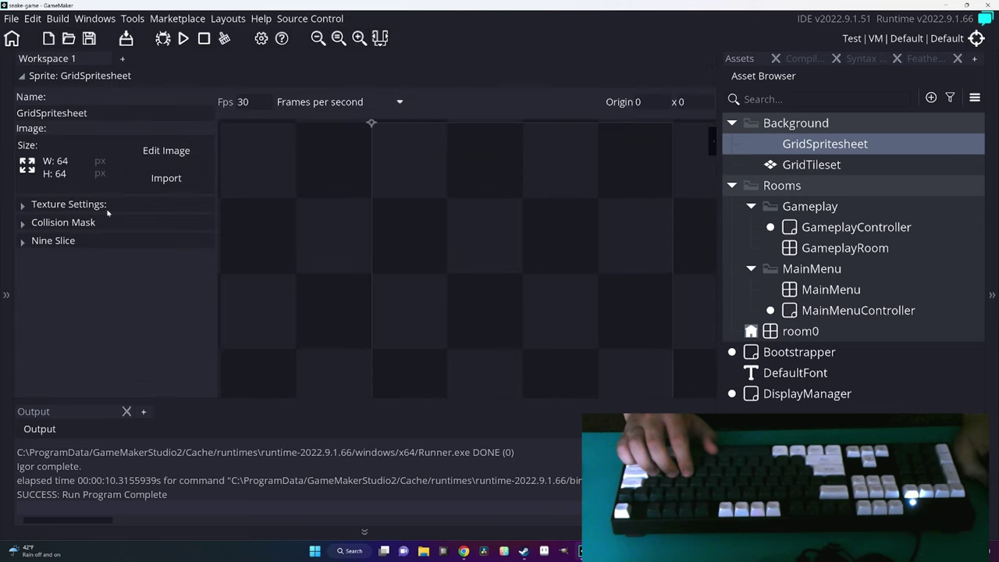
Resize the sprite's canvas to 96 x 32, then to 90 x 30.
left_click(49, 166)
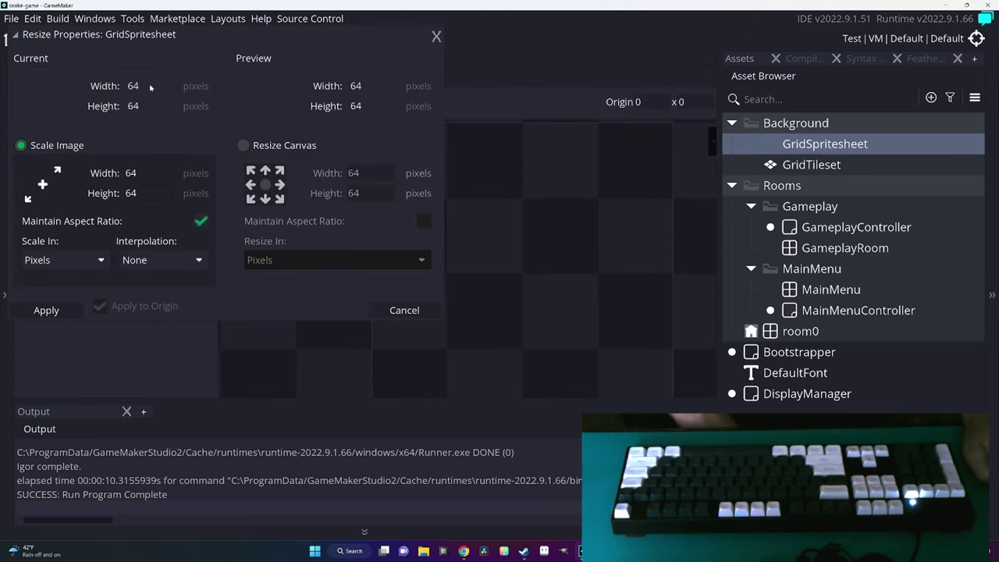
left_click(243, 145)
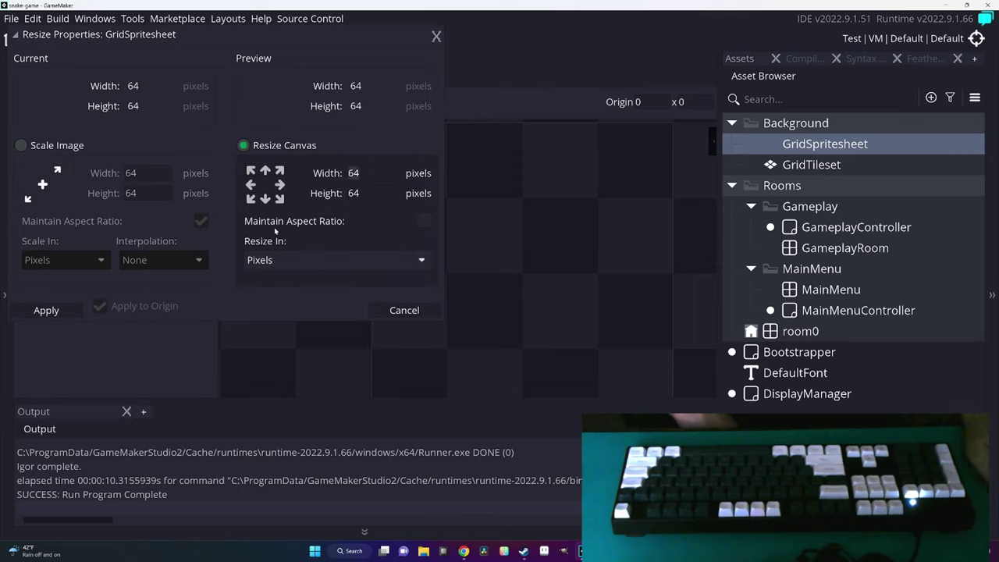
type("96")
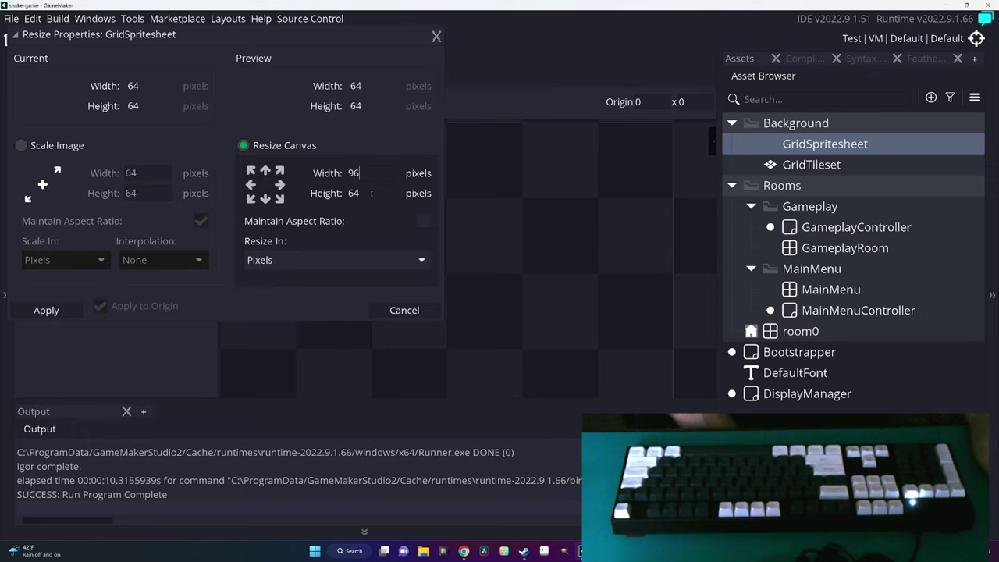
type("32")
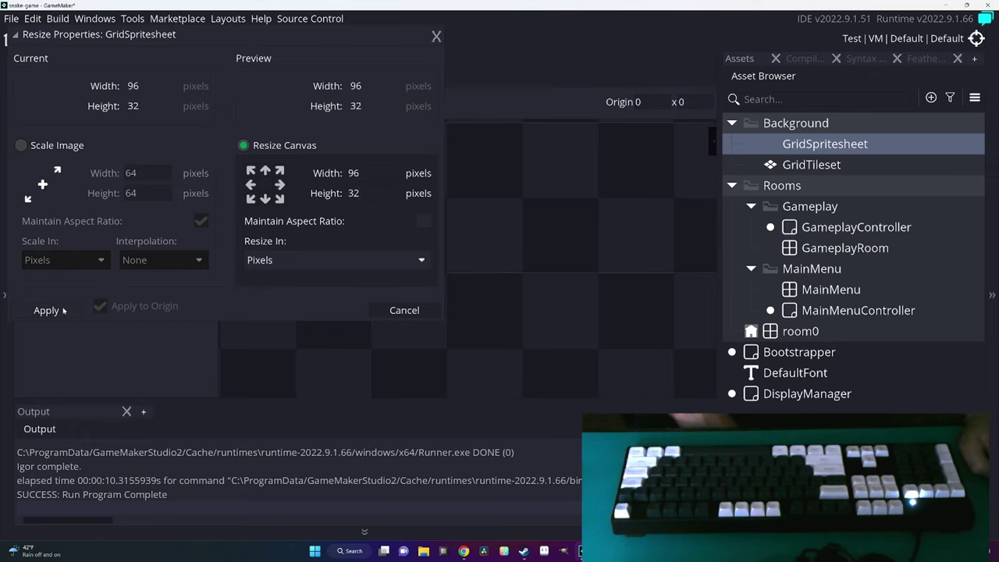
left_click(47, 310)
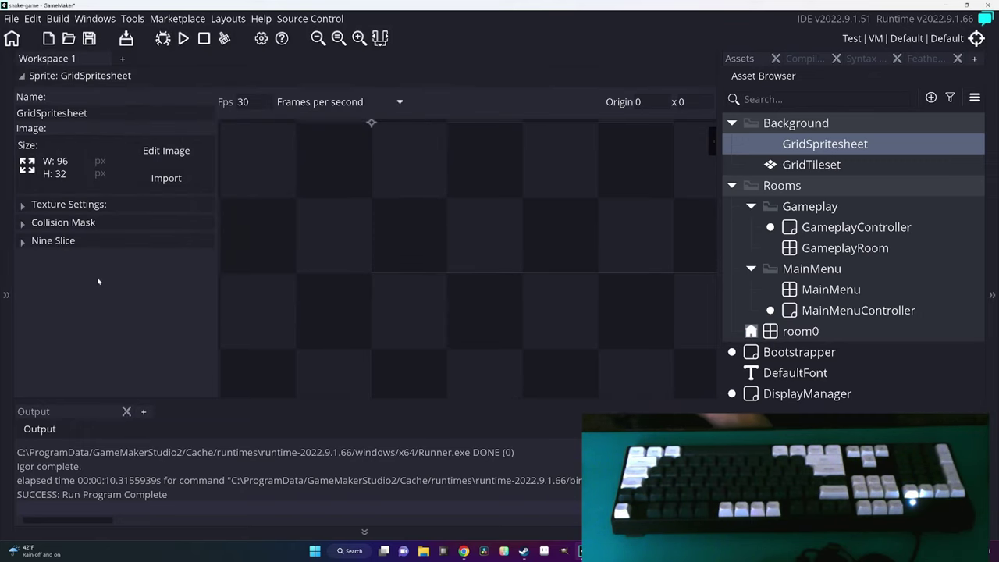
left_click(28, 164)
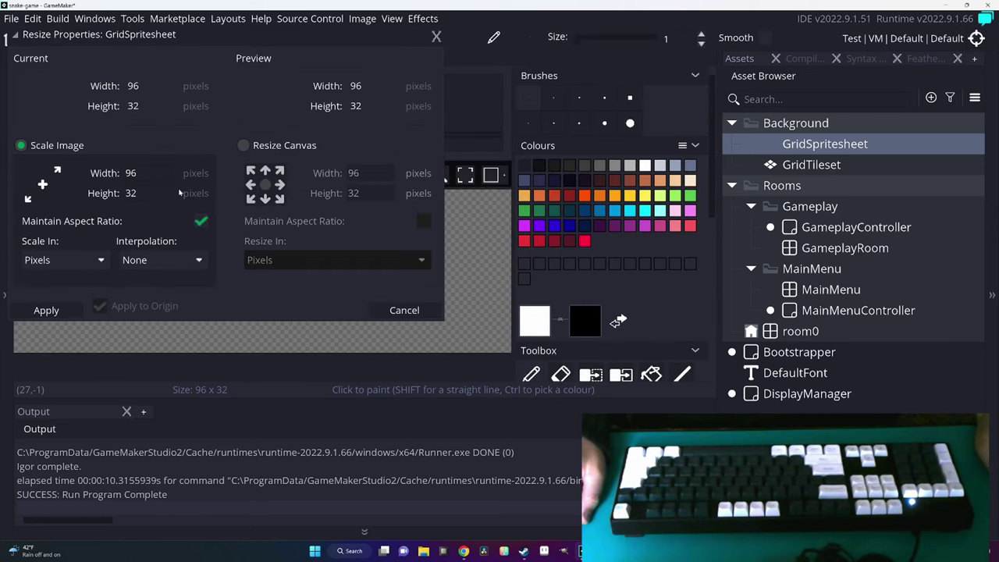
left_click(243, 146)
type("90")
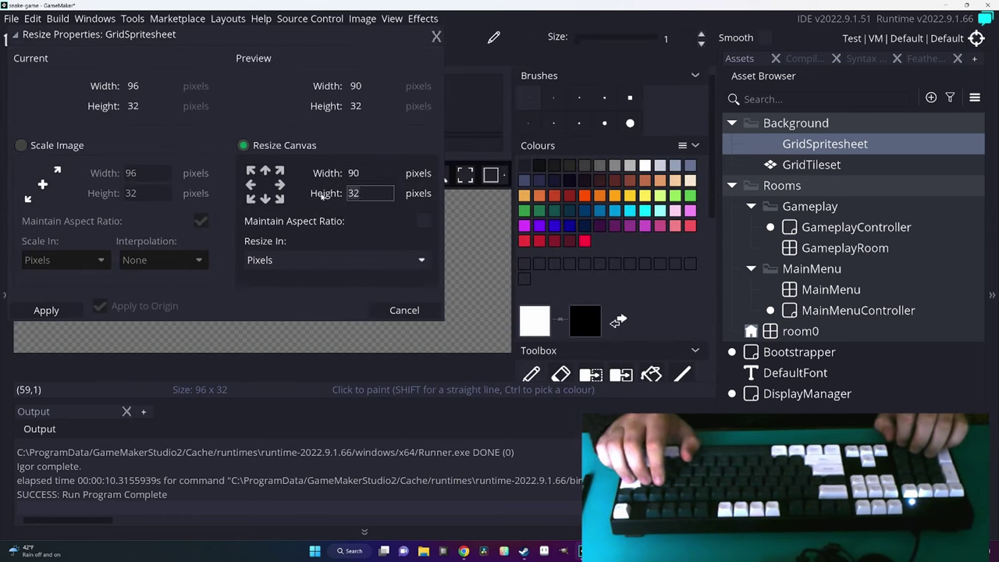
type("30")
left_click(61, 312)
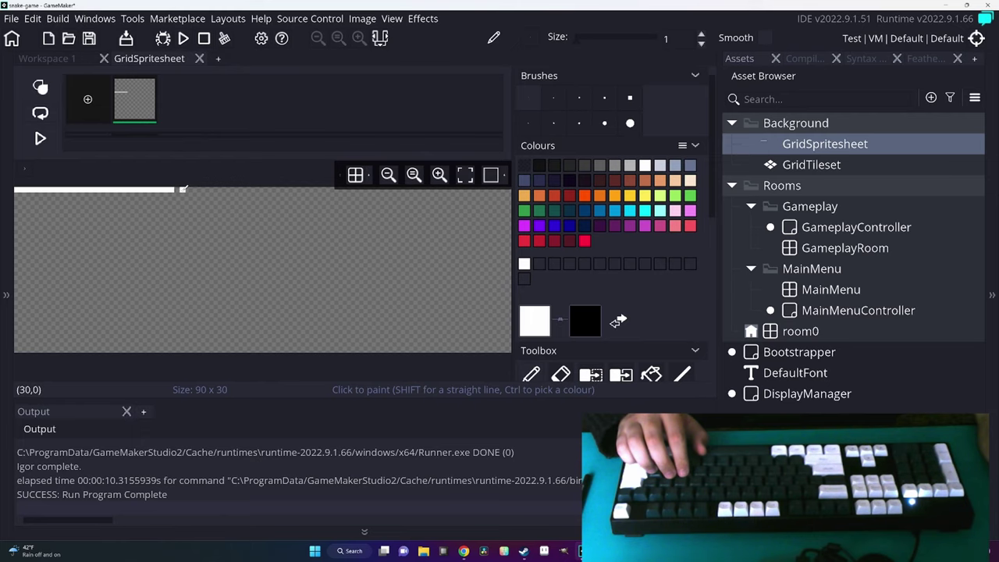
Draw a white filled rectangle over the canvas's left third.
scroll(571, 322, "down", 2)
scroll(571, 322, "down", 3)
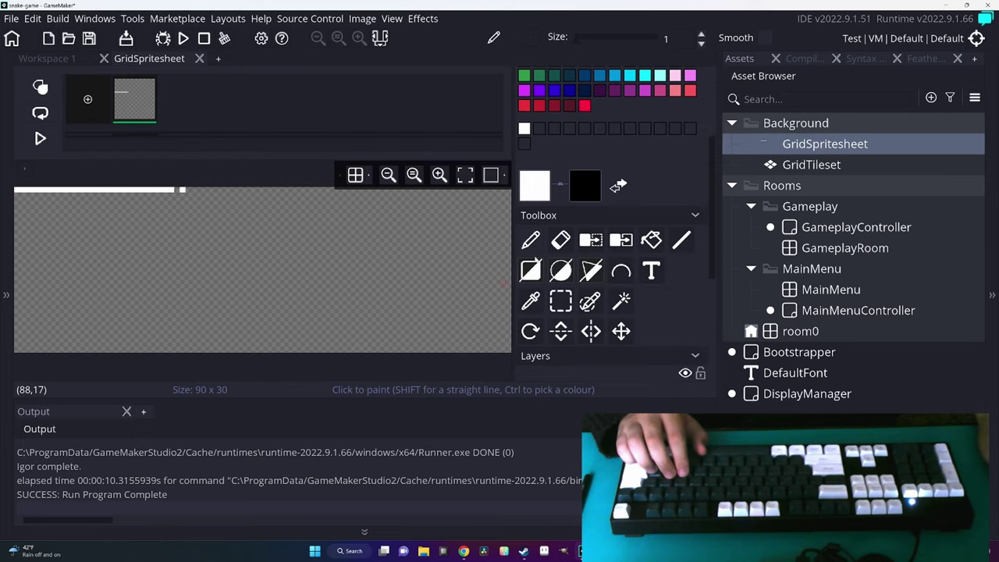
left_click(531, 270)
left_click_drag(185, 212, 12, 378)
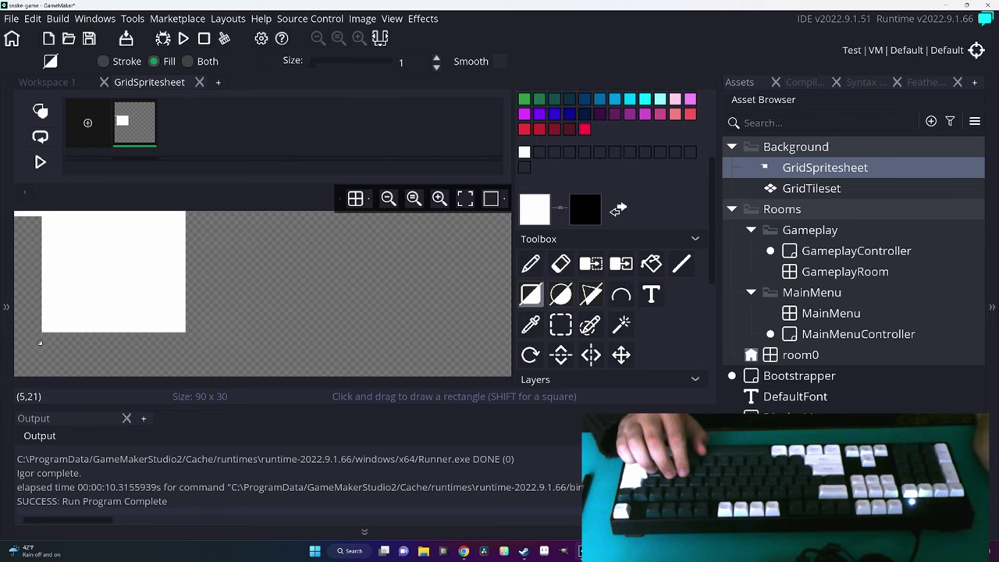
Fill the middle and right thirds with dark grey blocks.
scroll(569, 109, "up", 1)
scroll(569, 110, "up", 1)
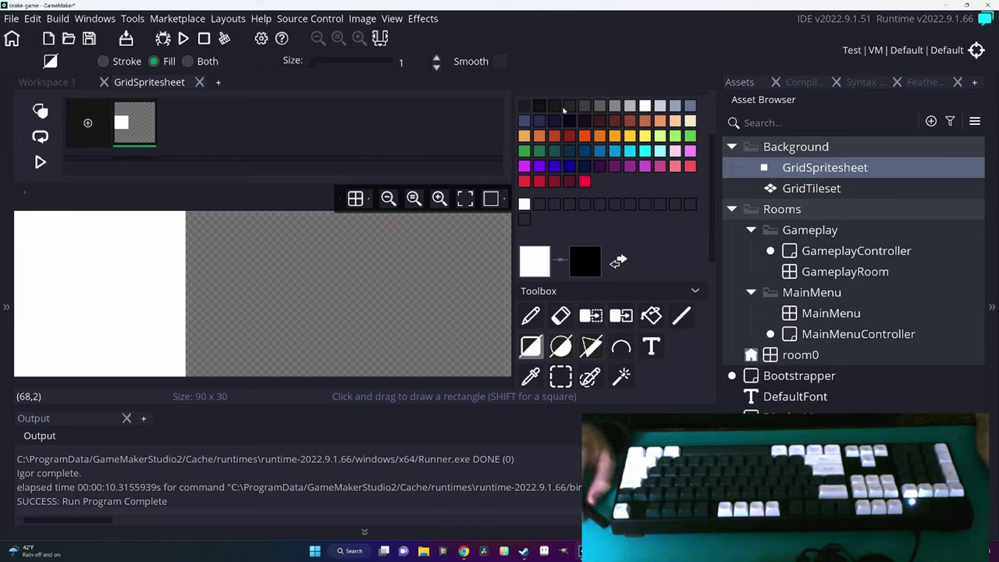
left_click(538, 106)
left_click_drag(187, 212, 349, 378)
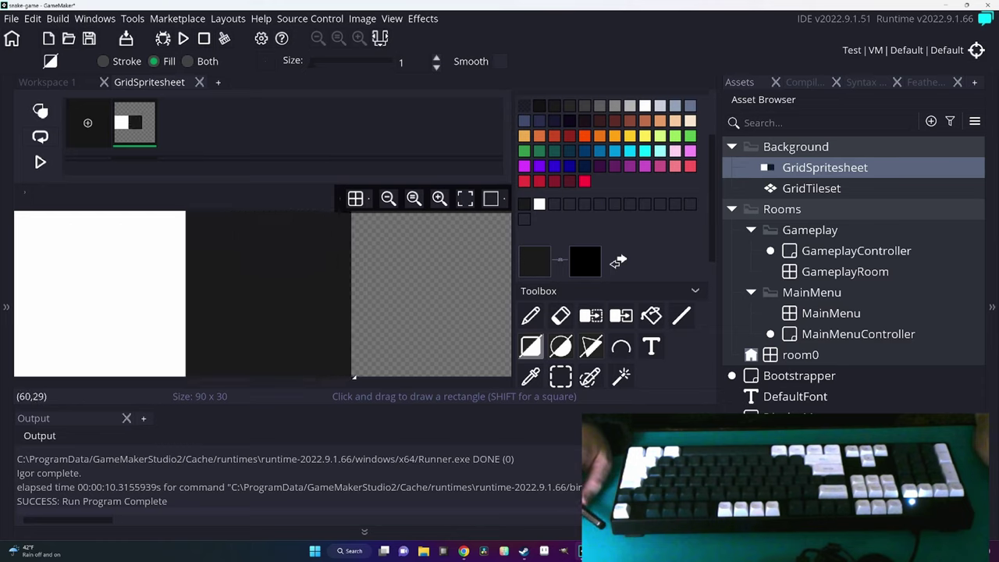
left_click_drag(353, 378, 352, 383)
scroll(472, 320, "down", 2)
left_click(388, 198)
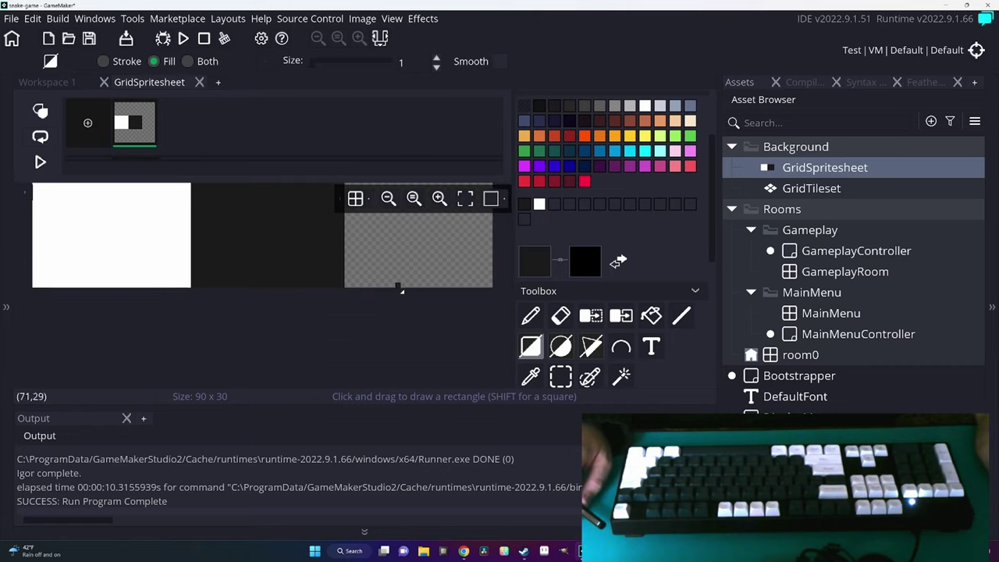
scroll(399, 286, "up", 2)
scroll(398, 289, "down", 2)
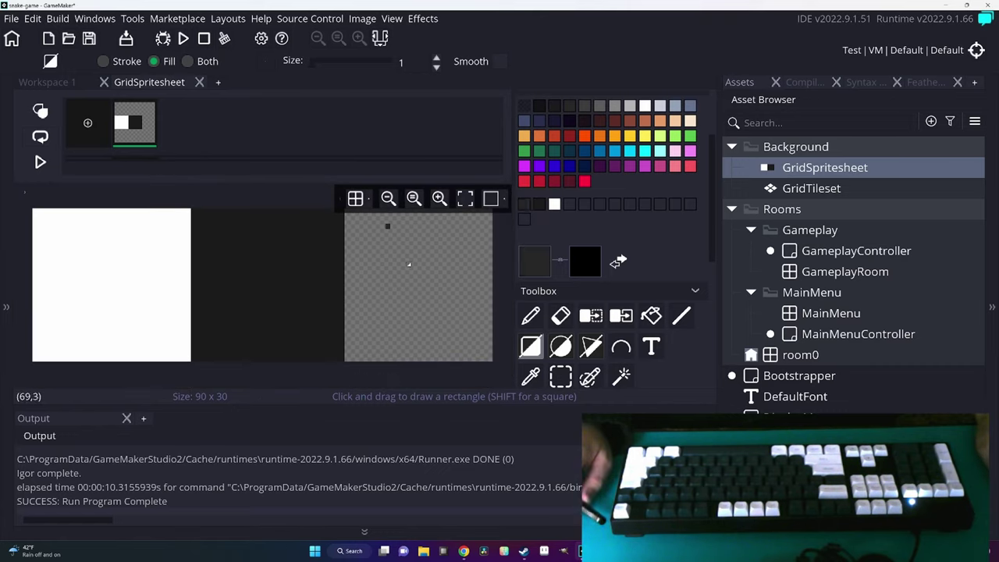
left_click_drag(490, 361, 350, 210)
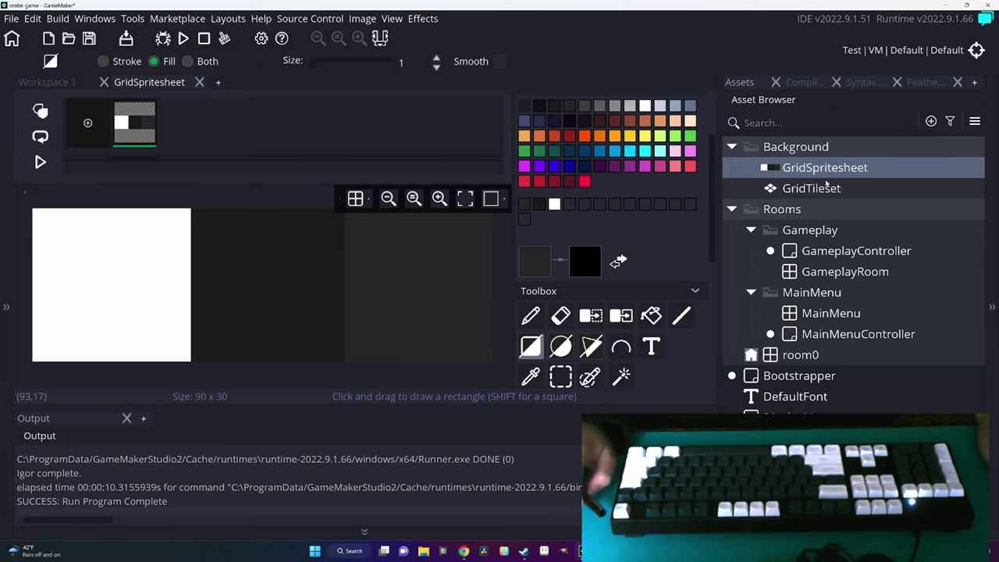
left_click(818, 190)
Assign GridSpritesheet as GridTileset's sprite, then open the GameplayRoom editor.
double_click(745, 194)
double_click(812, 164)
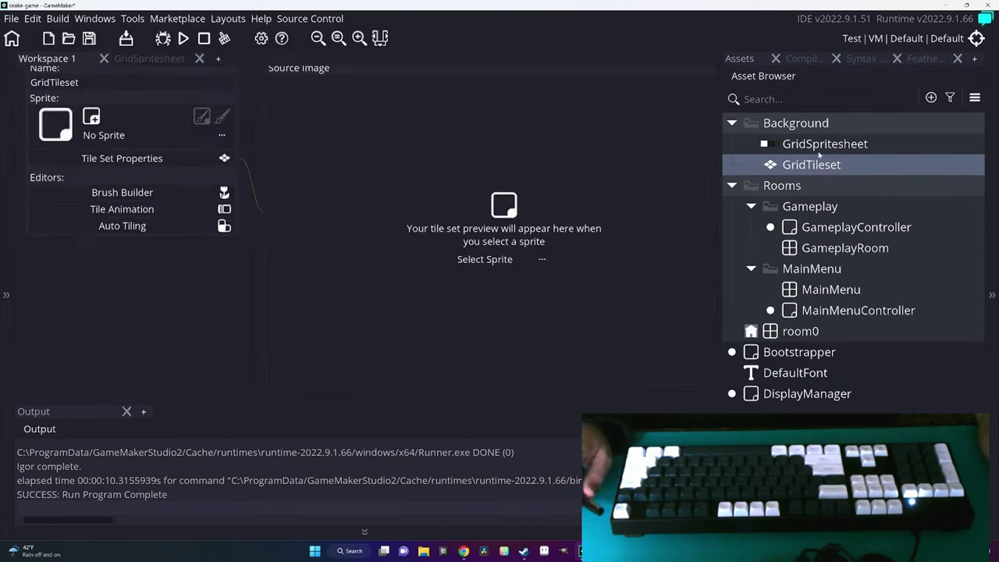
left_click_drag(825, 144, 140, 158)
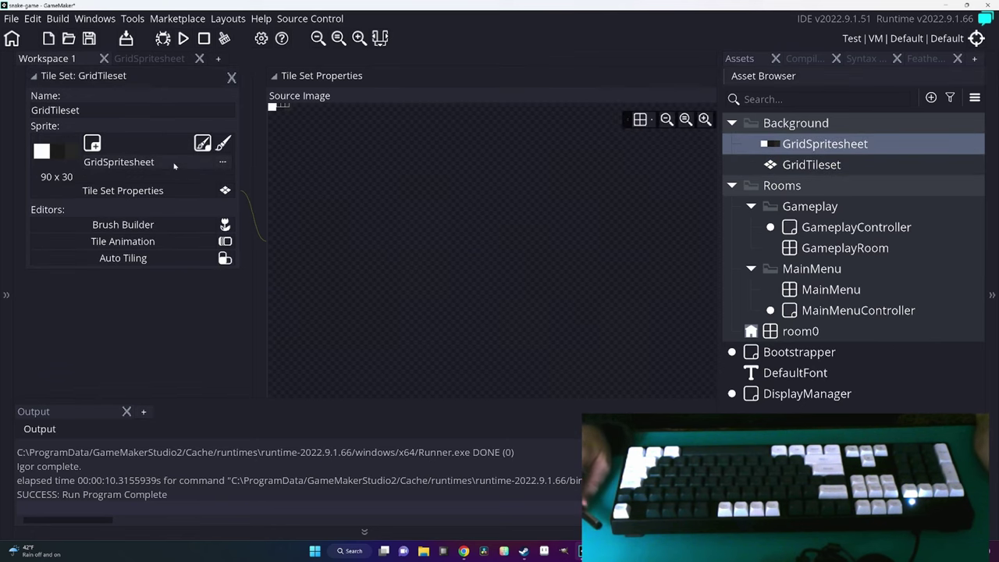
double_click(843, 247)
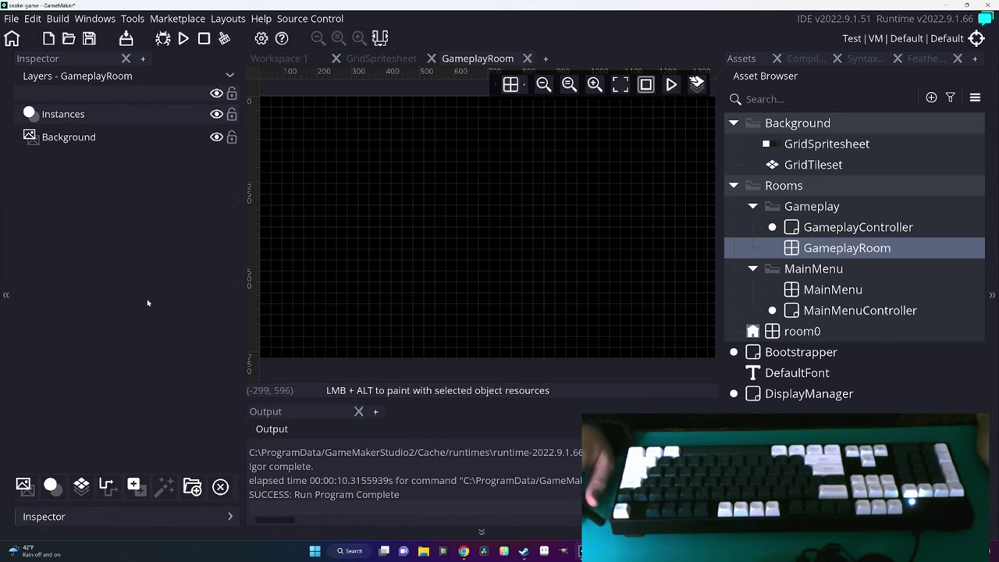
Add a Tiles_1 layer to GameplayRoom using GridTileset and pick tiles from its palette.
left_click_drag(245, 279, 203, 279)
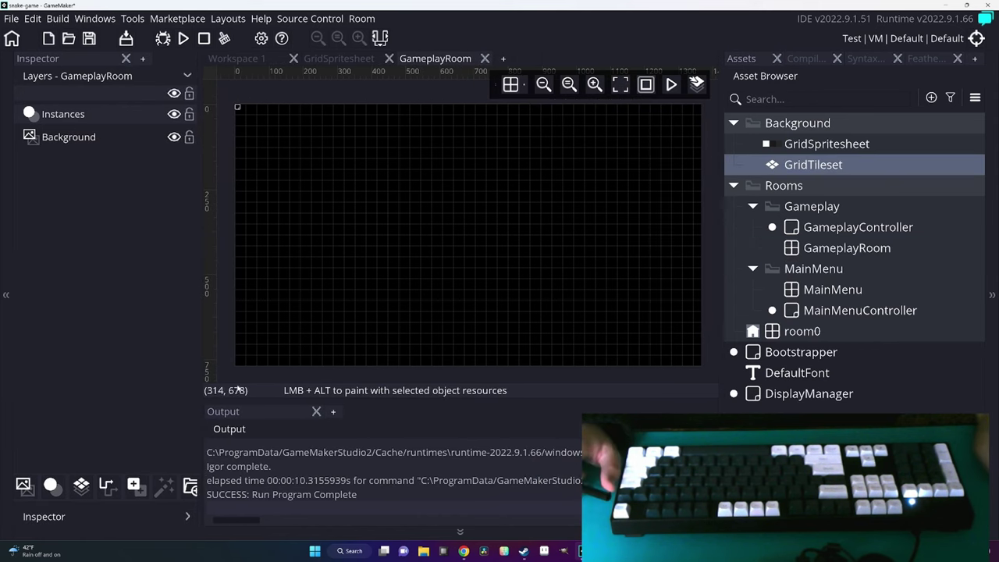
left_click(85, 489)
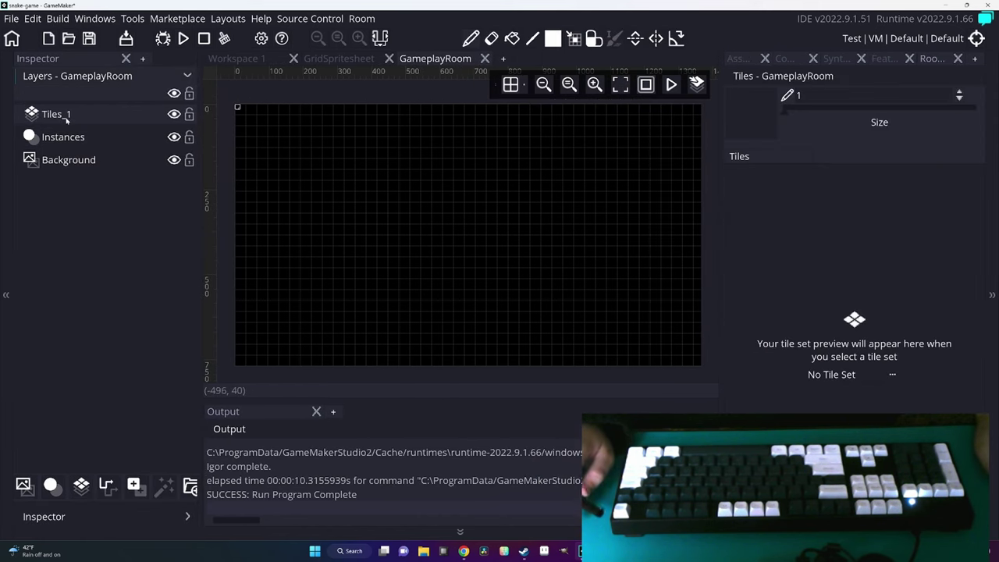
left_click(862, 381)
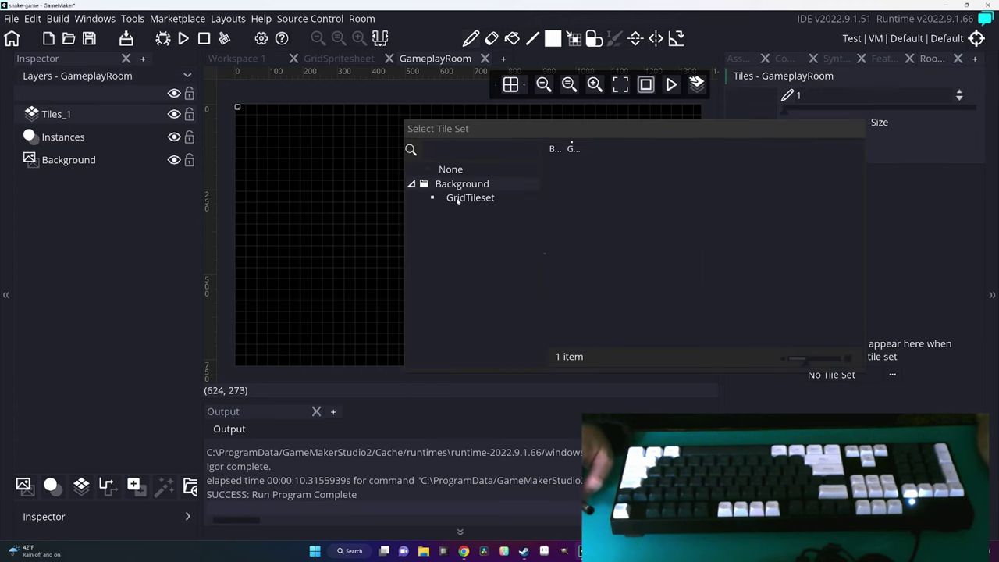
double_click(468, 197)
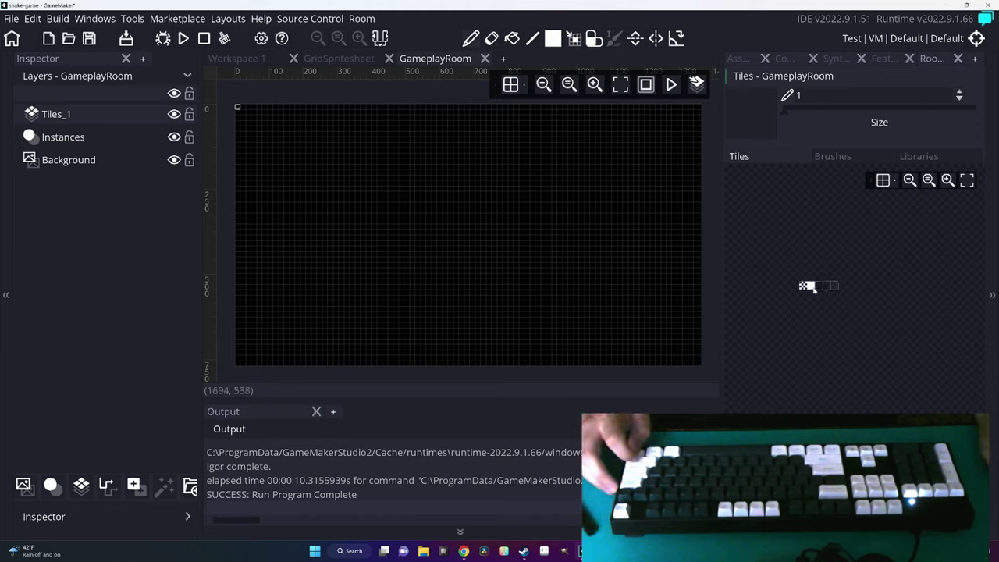
scroll(828, 284, "up", 3, "ctrl")
left_click(794, 301)
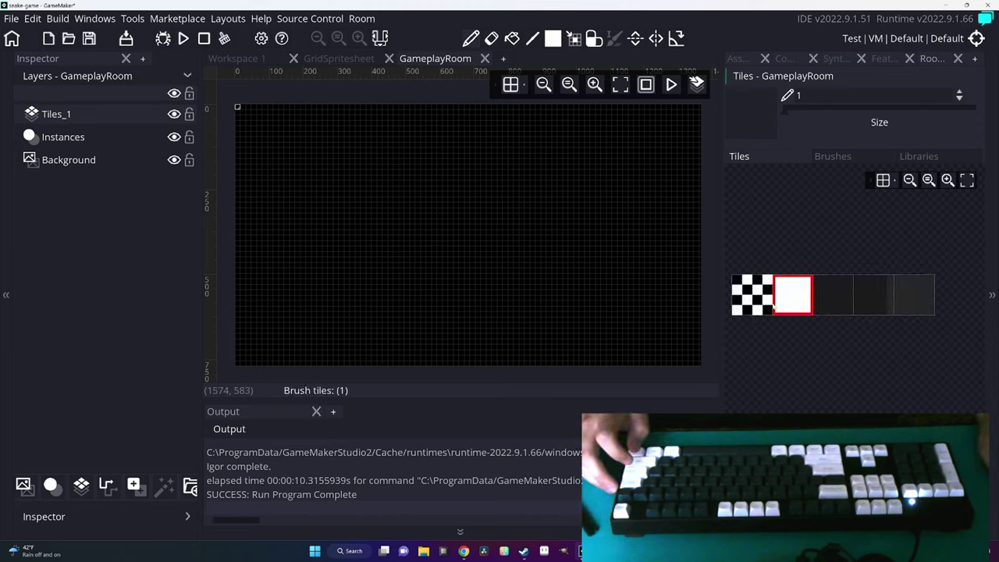
left_click(875, 304)
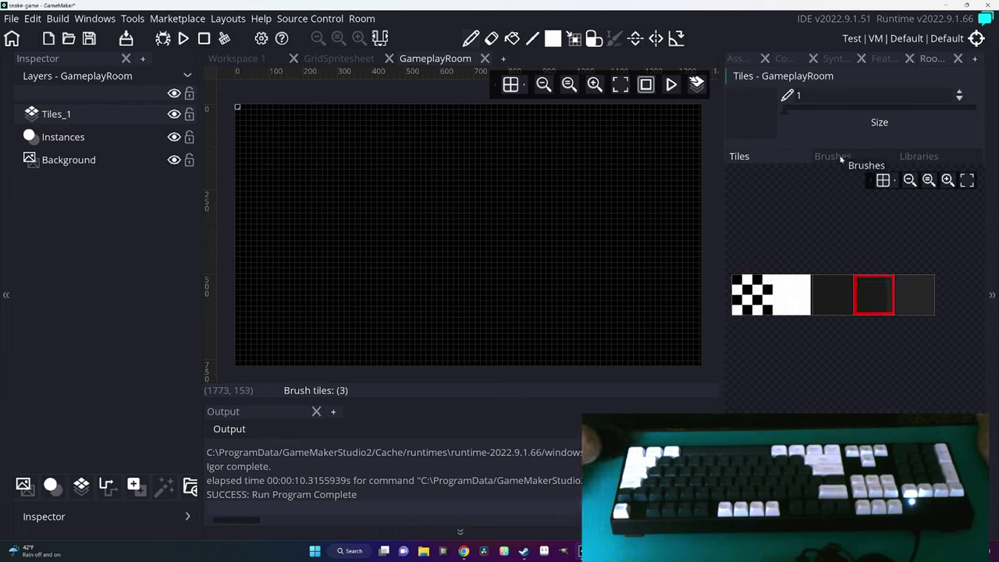
left_click(388, 58)
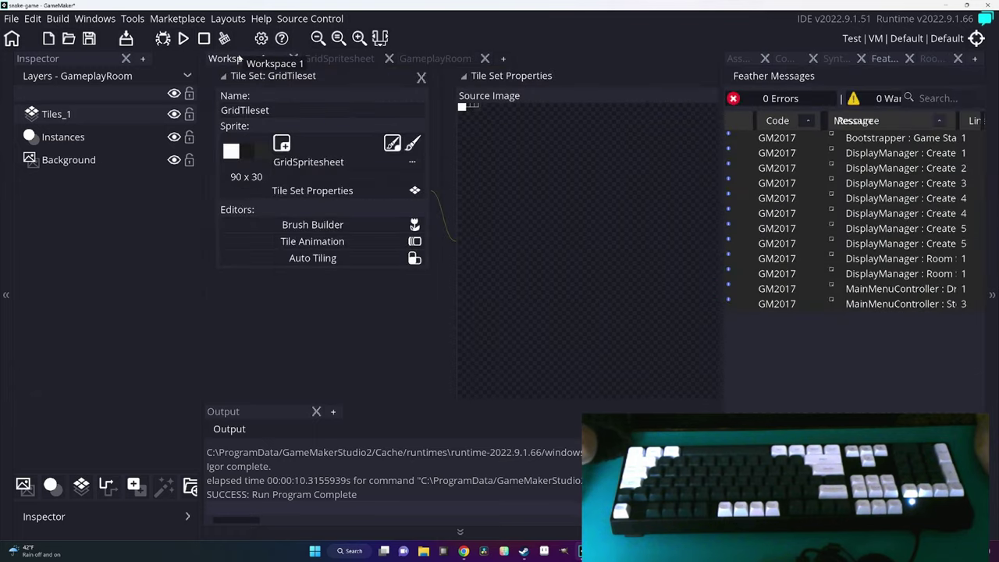
scroll(147, 415, "down", 1)
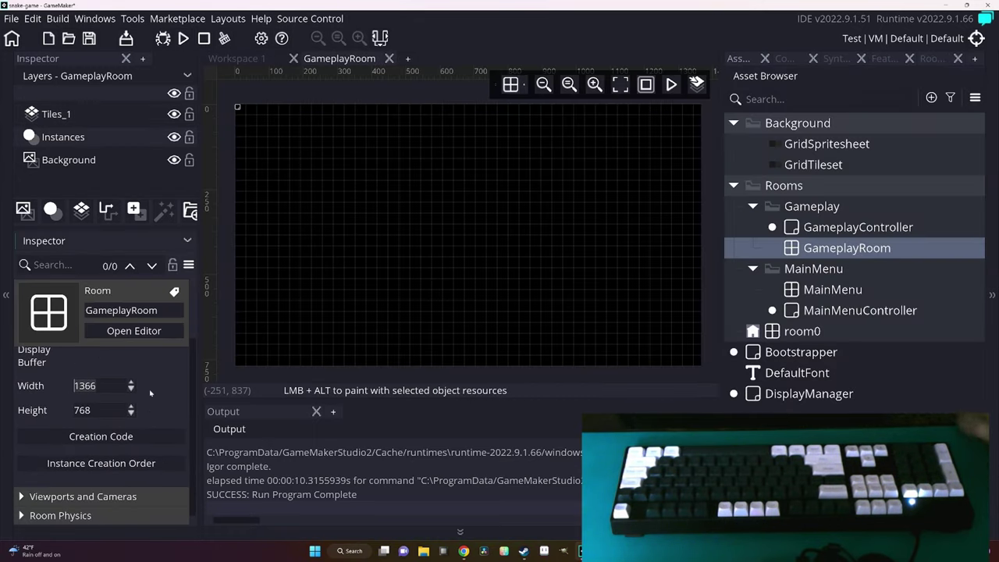
Resize GameplayRoom to 320 wide by 180 high.
type("320")
key("Return")
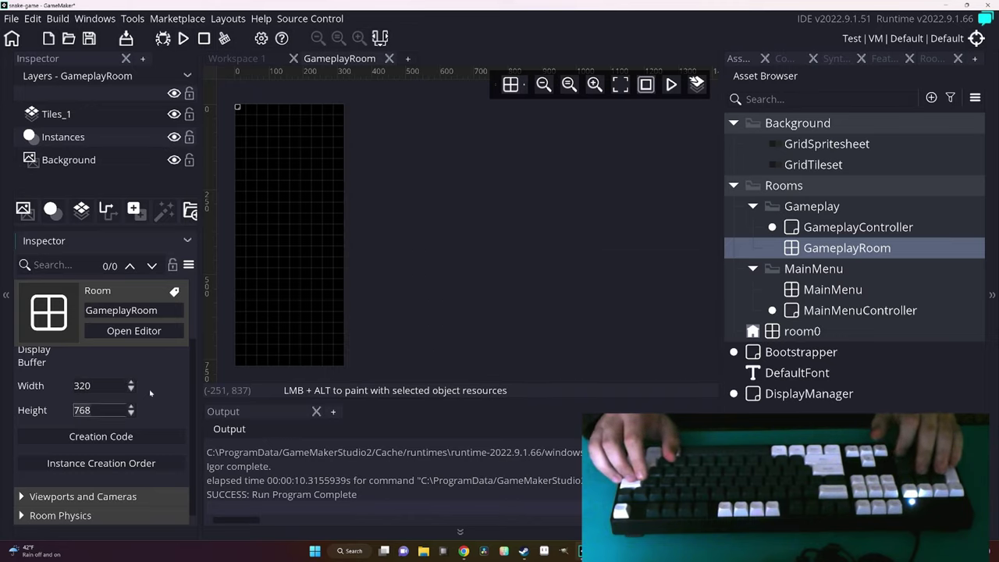
type("180")
key("Return")
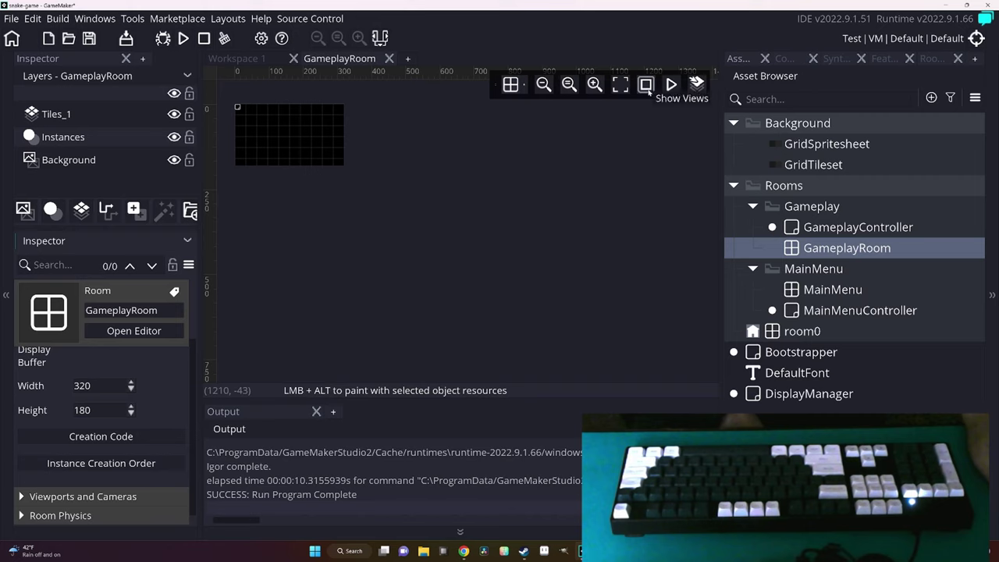
Try a grid width of 30, then recentre and zoom in on the room with the side dock hidden.
left_click(525, 88)
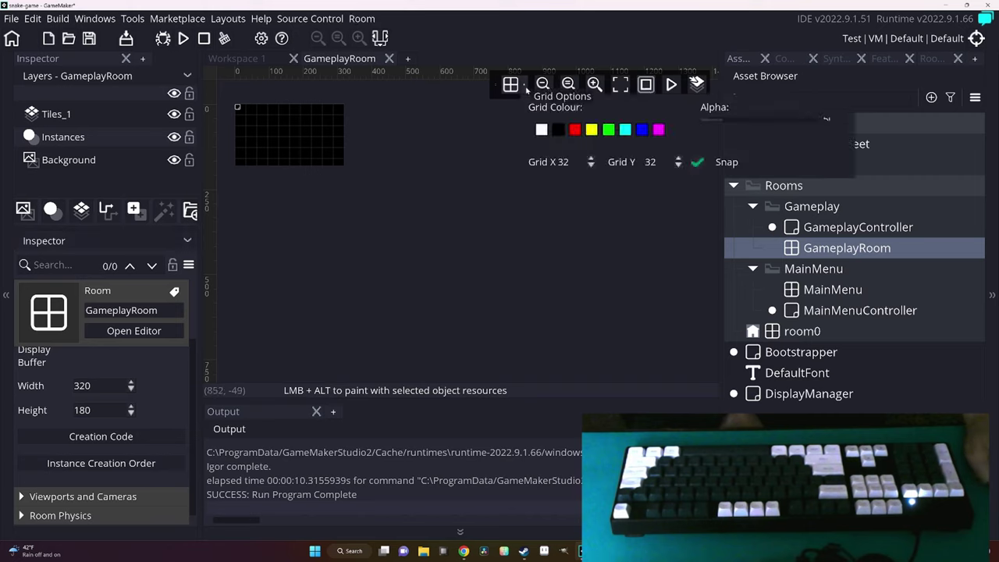
double_click(561, 162)
type("30")
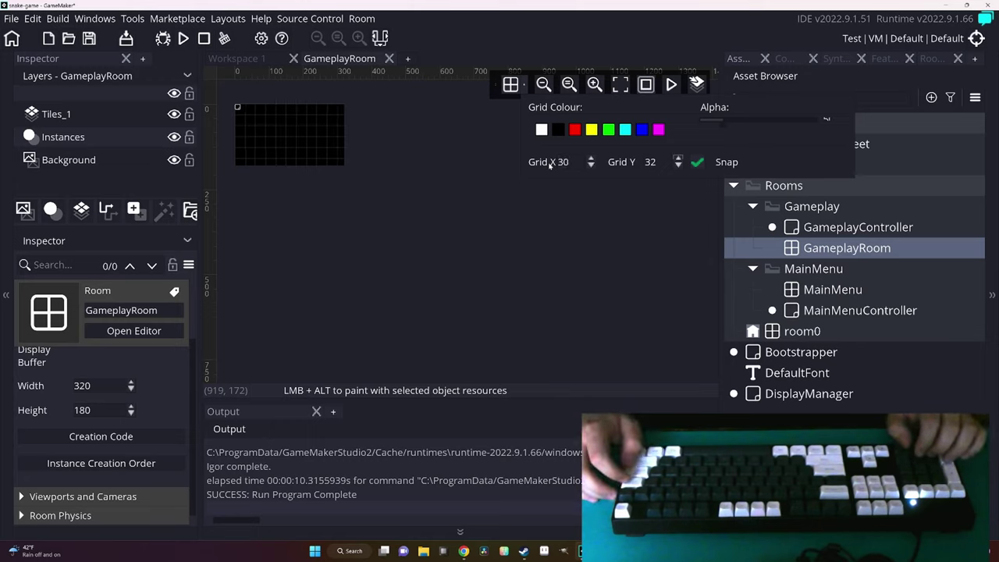
left_click(772, 152)
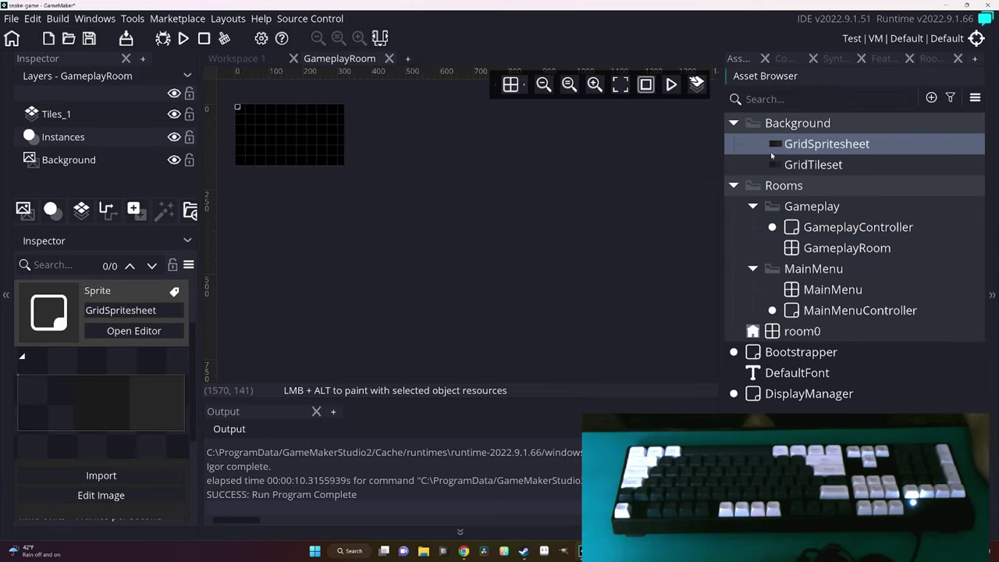
middle_click_drag(305, 192, 385, 270)
left_click(594, 84)
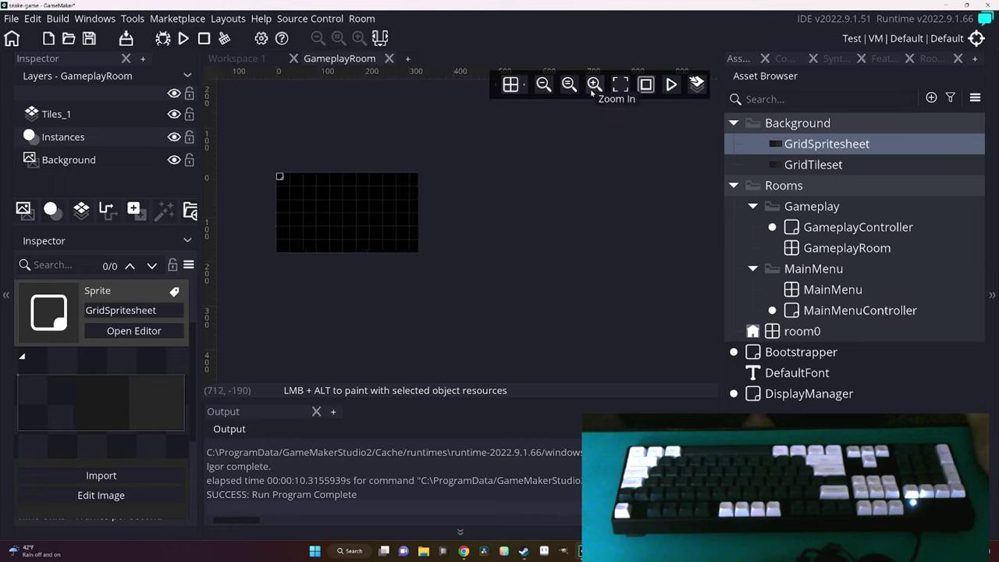
left_click(594, 84)
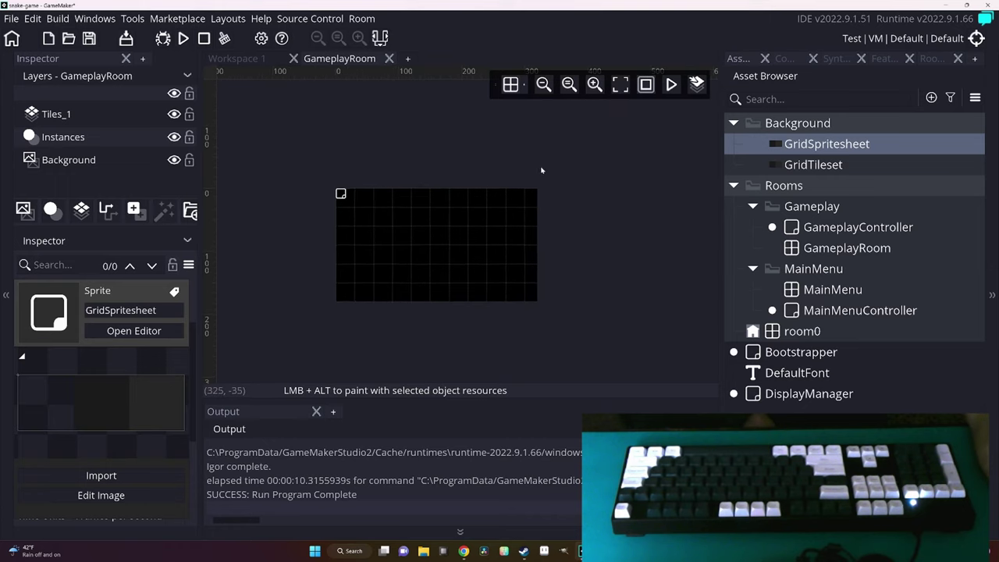
key("ctrl+alt+Left")
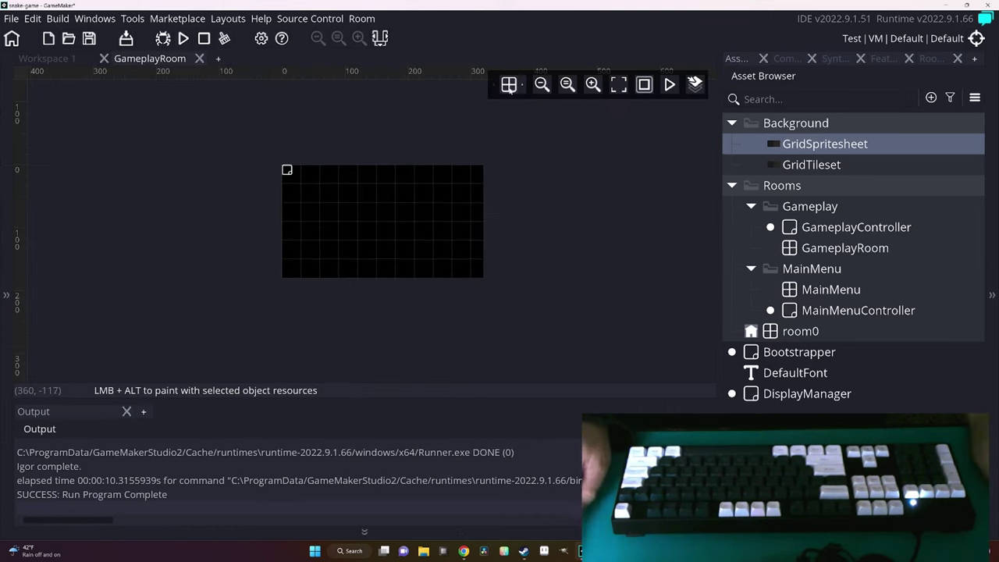
Set the room grid's X and Y spacing to 20 and 20 pixels.
left_click(517, 84)
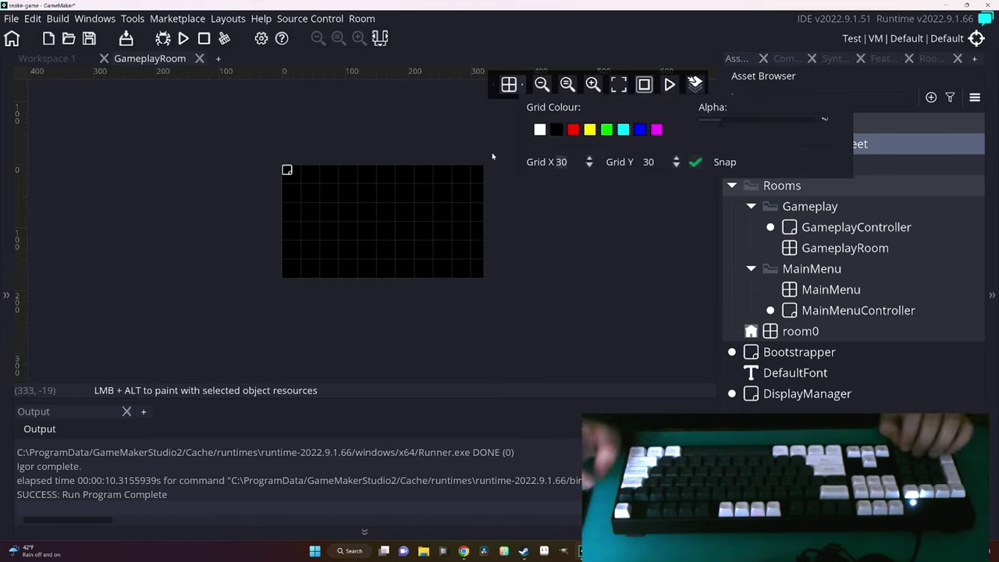
key("BackSpace")
key("BackSpace")
type("20")
key("Tab")
type("20")
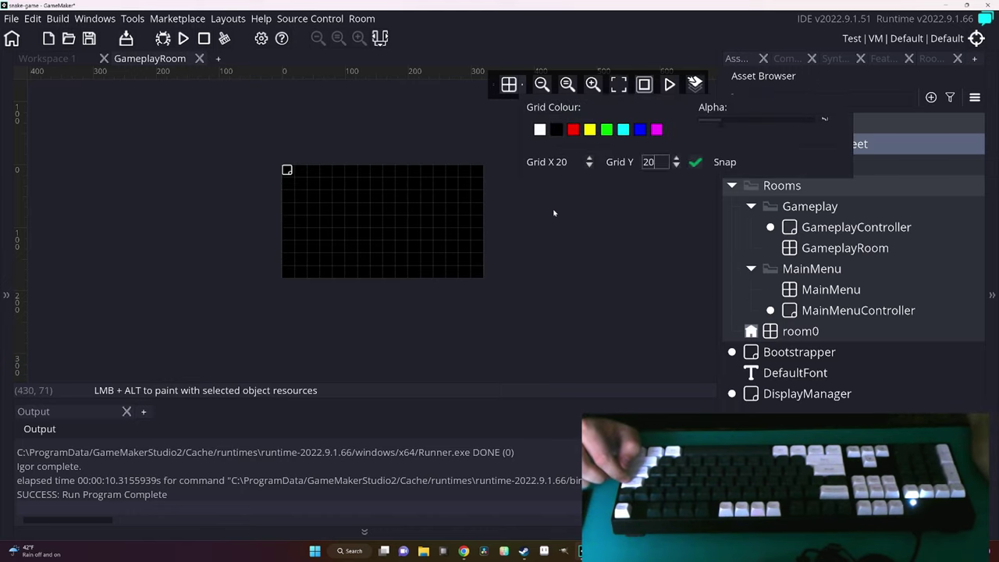
middle_click_drag(523, 170, 552, 207)
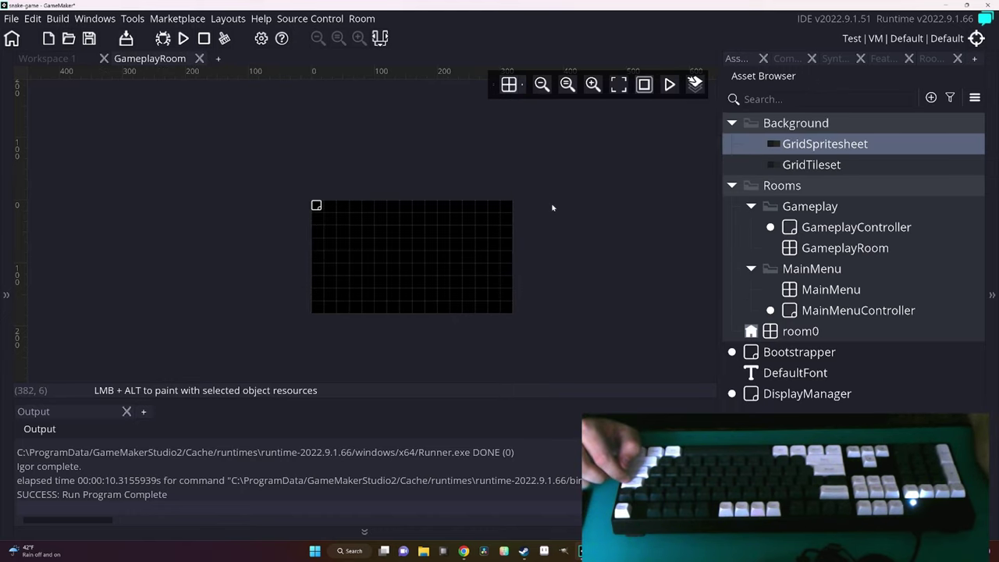
Give GridTileset a tile width and tile height of 20 pixels.
double_click(812, 165)
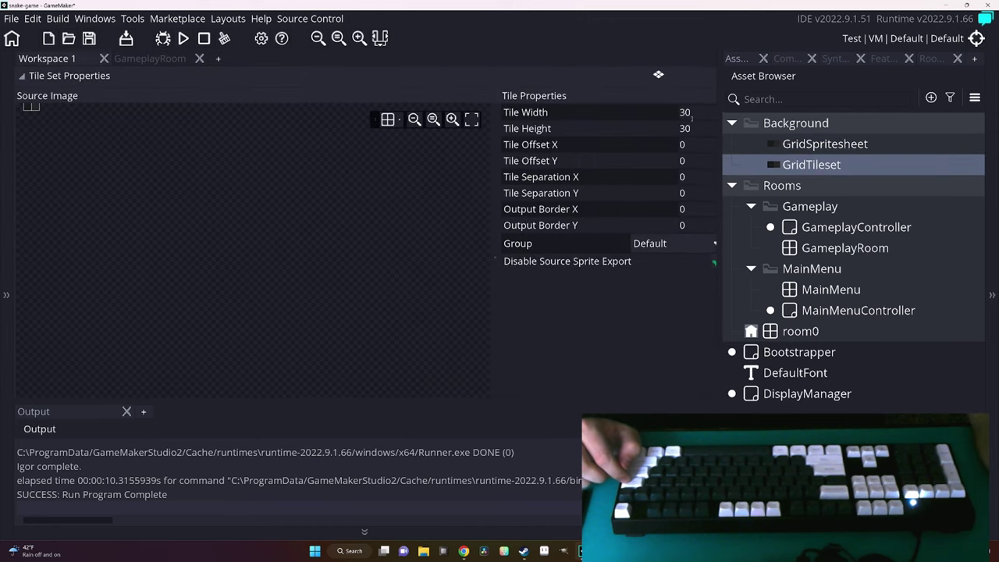
left_click(691, 115)
type("20")
key("Tab")
type("20")
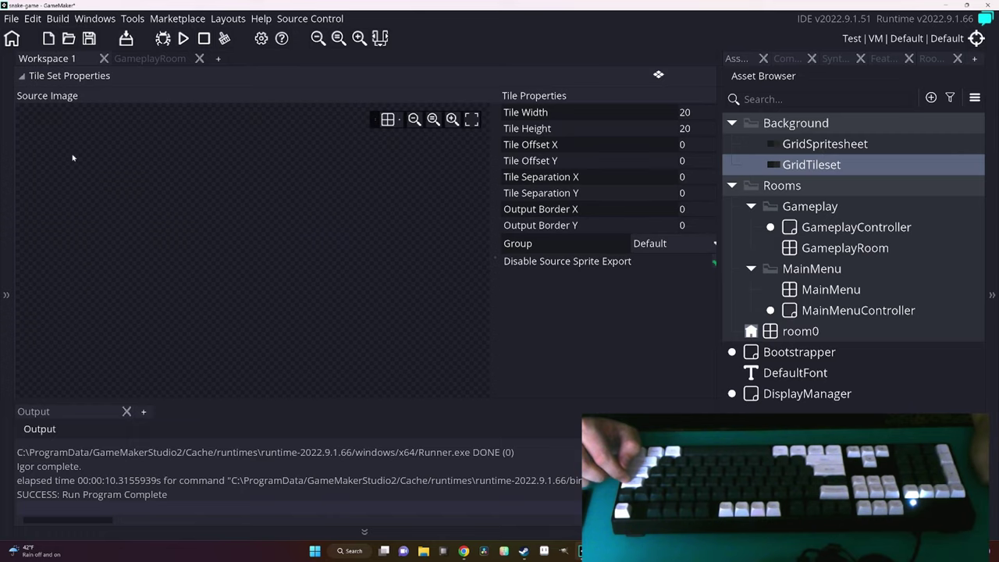
left_click(472, 121)
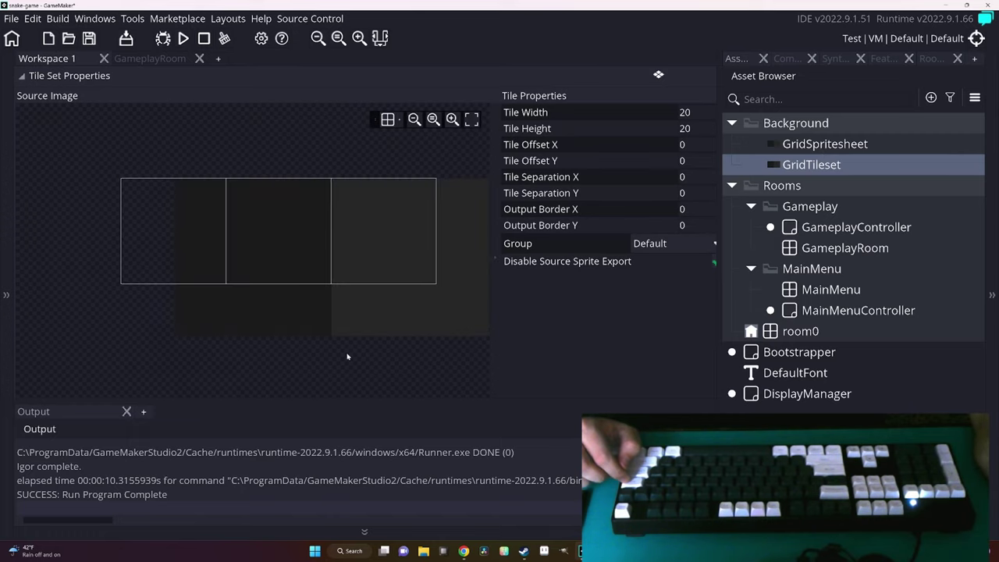
Open the GridSpritesheet sprite and its image editor.
double_click(283, 332)
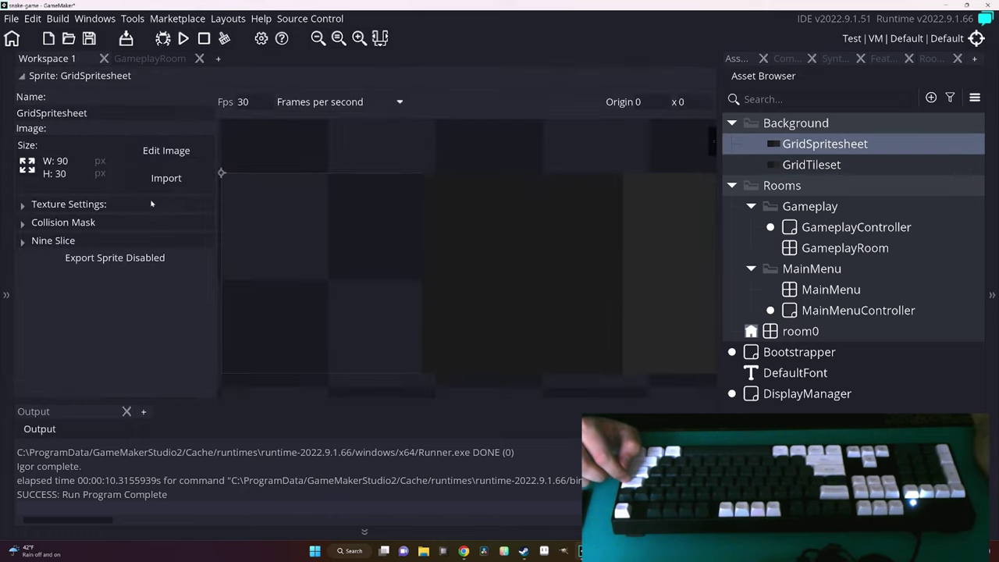
left_click(185, 152)
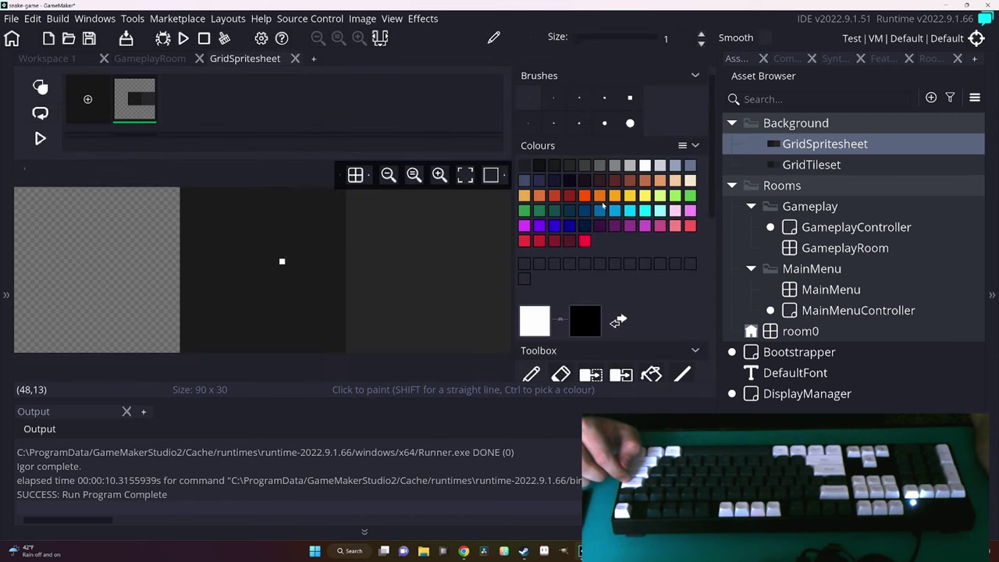
key("ctrl+Tab")
left_click(172, 147)
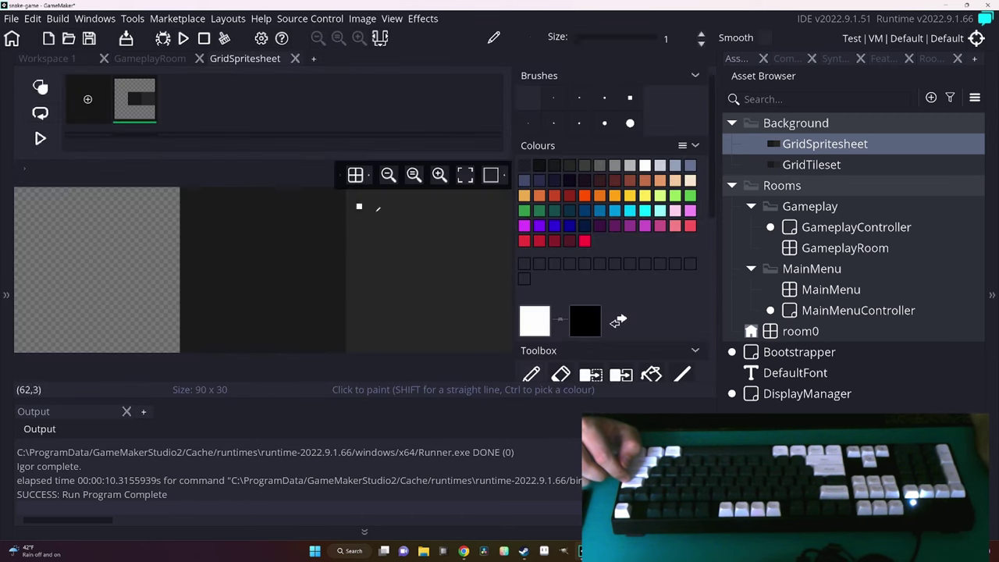
double_click(808, 143)
Resize the GridSpritesheet canvas to 60 by 20, accepting the tile-data warning.
left_click(26, 165)
left_click(244, 145)
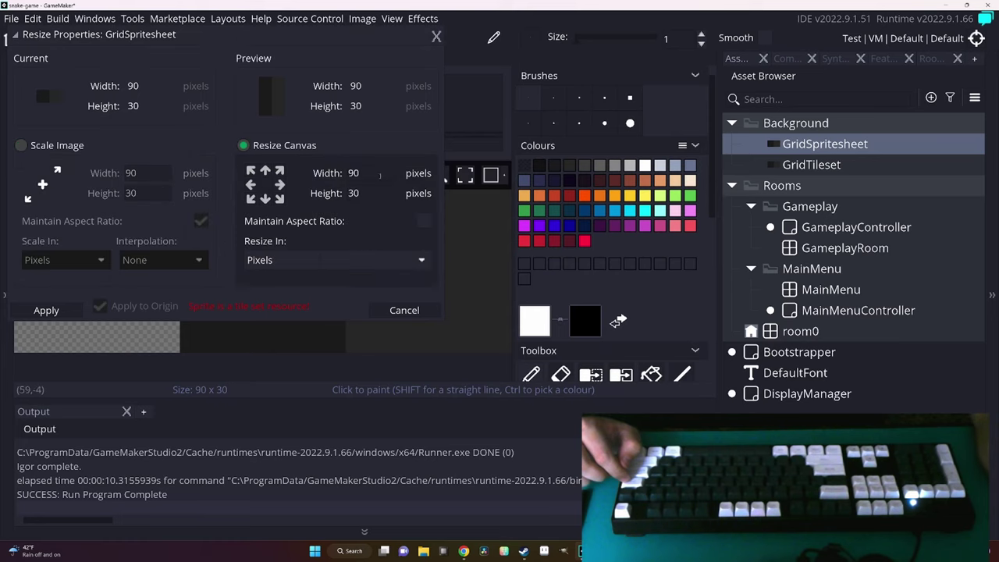
left_click(351, 172)
type("60")
key("Tab")
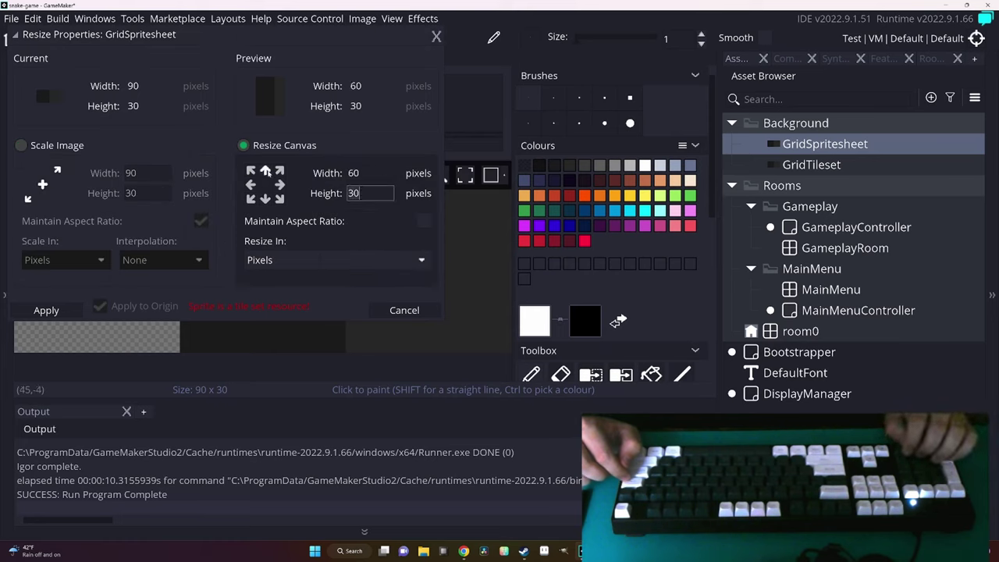
type("20")
left_click(64, 307)
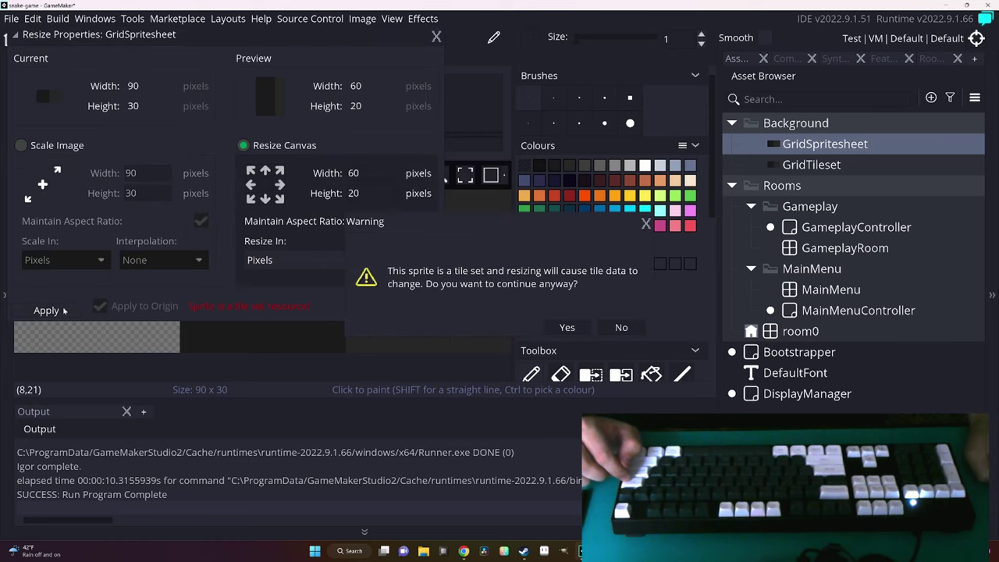
left_click(577, 329)
mouse_move(458, 345)
middle_mouse_down()
mouse_move(239, 300)
mouse_move(276, 305)
middle_mouse_up()
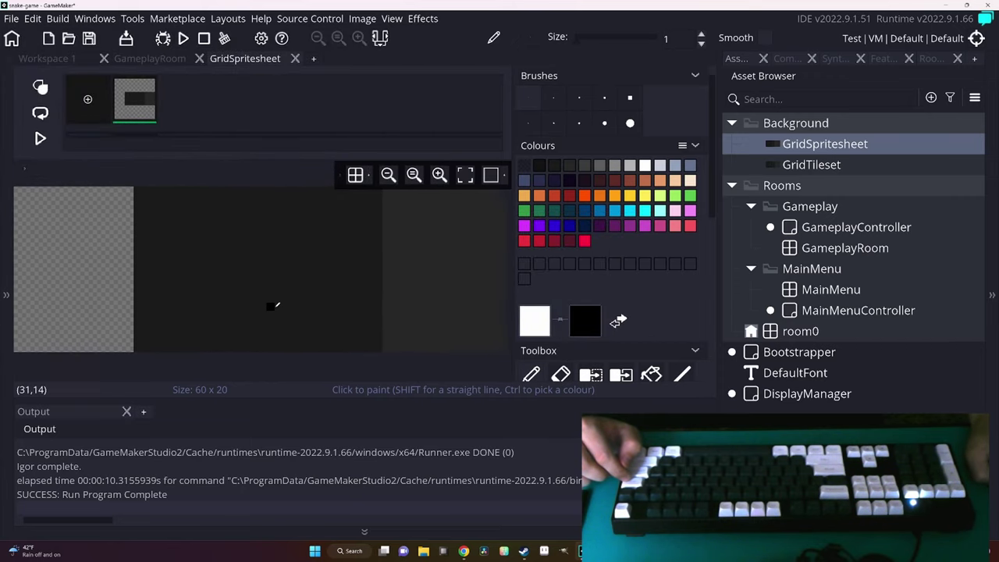
scroll(649, 313, "down", 2)
Pick dark grey and draw a filled rectangle block on the GridSpritesheet.
scroll(657, 330, "down", 1)
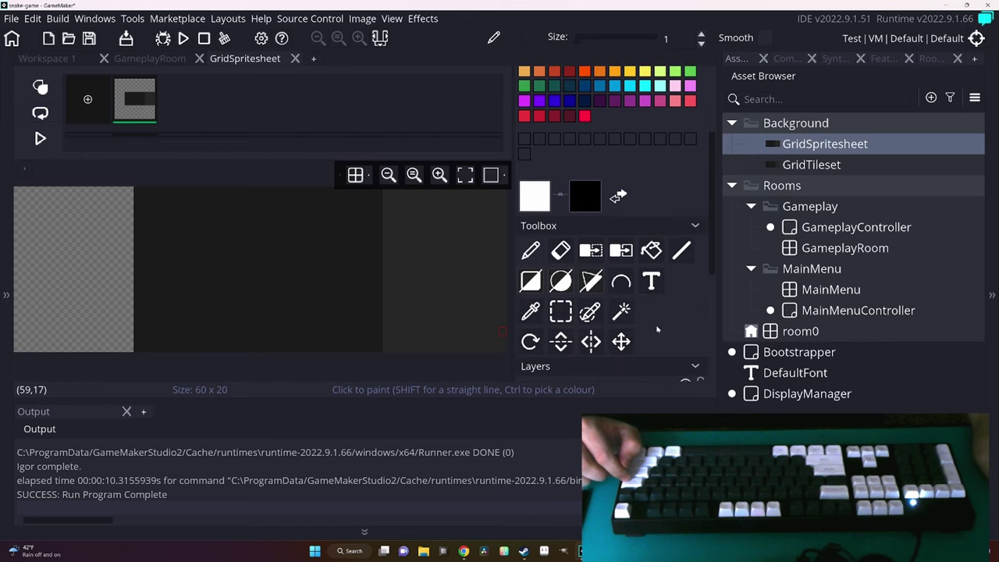
left_click(530, 311, "ctrl")
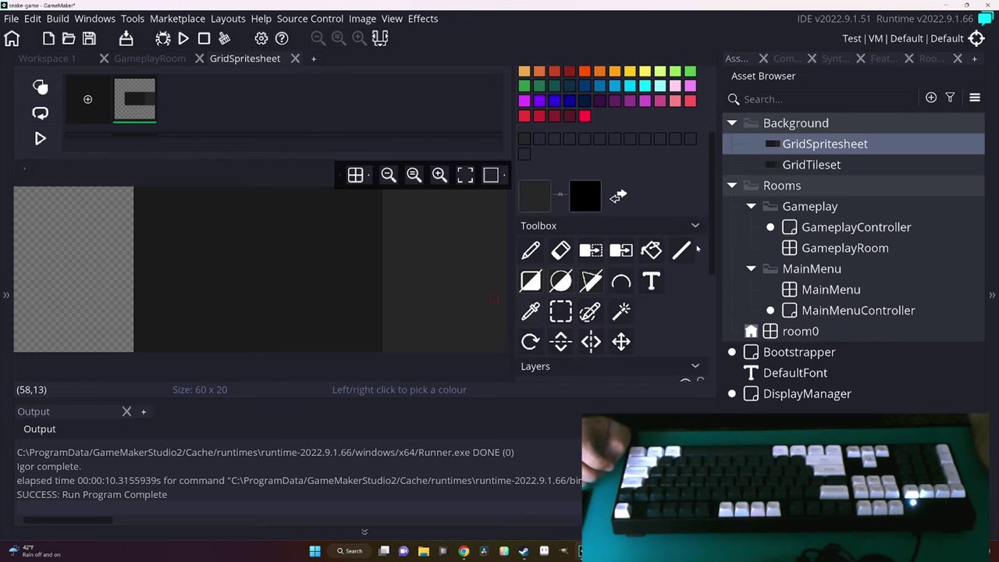
left_click(530, 280)
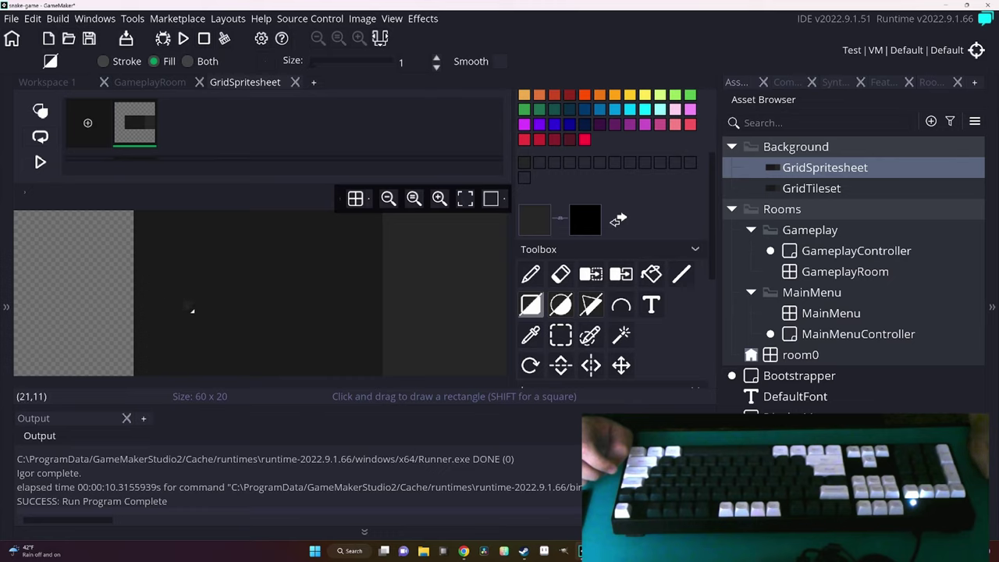
left_click_drag(195, 229, 614, 407)
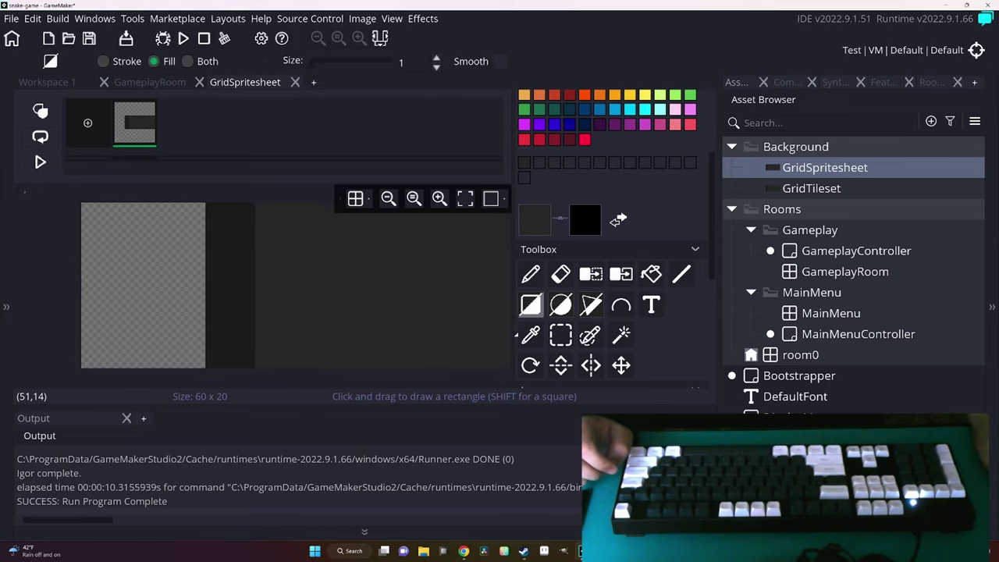
Draw another dark filled block from the sprite's top-left corner, then check GridTileset.
key("alt")
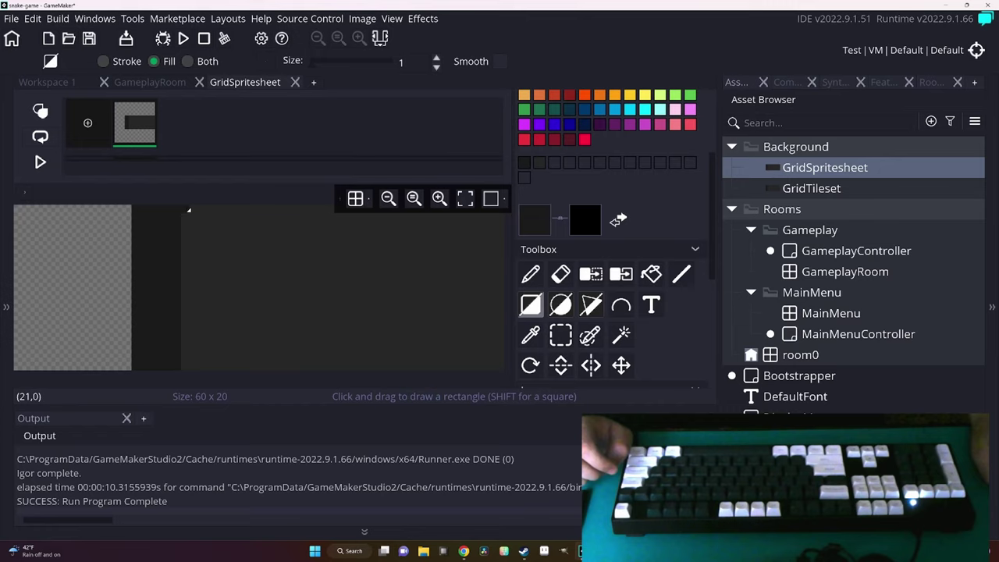
key("s")
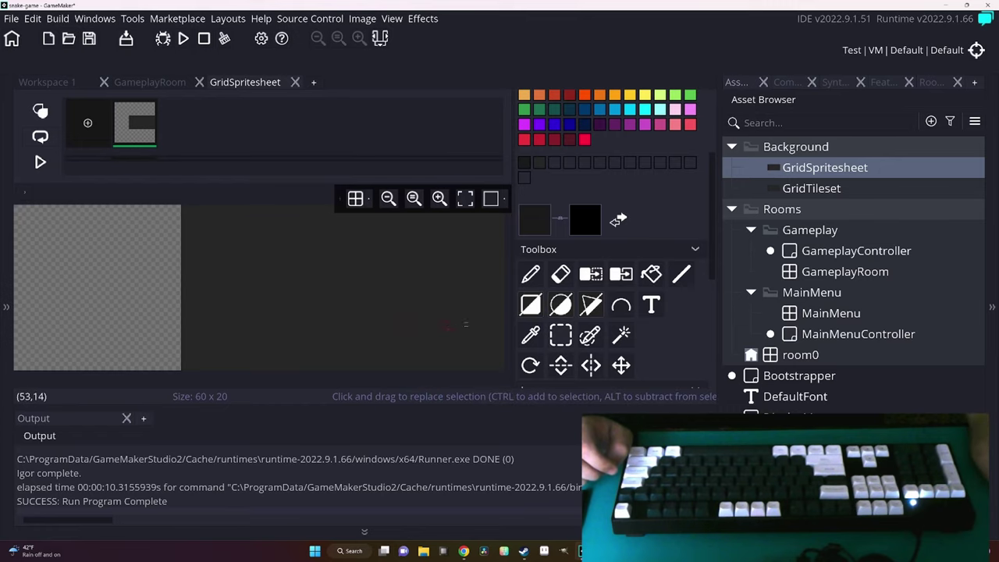
key("r")
left_click_drag(189, 211, 348, 385)
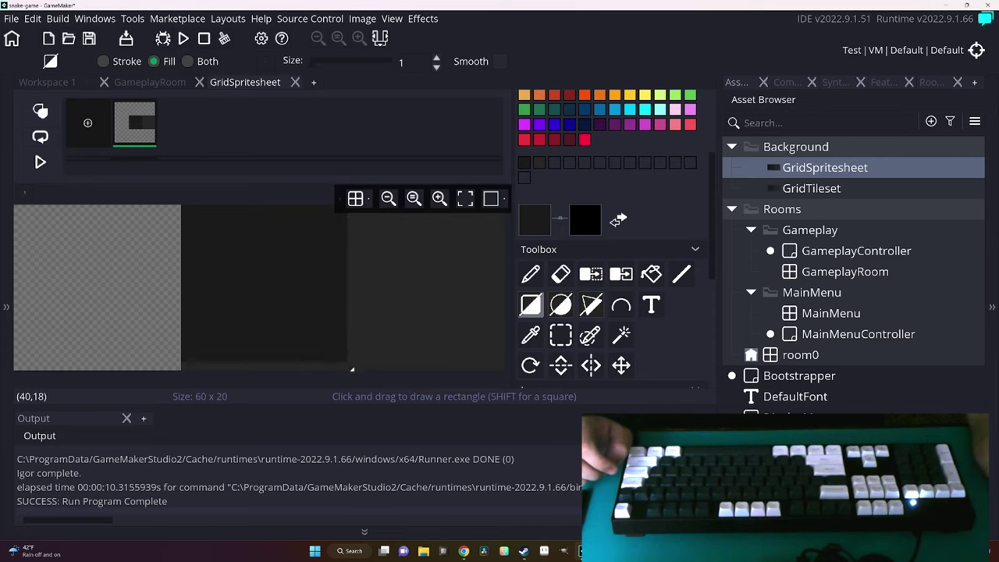
double_click(824, 190)
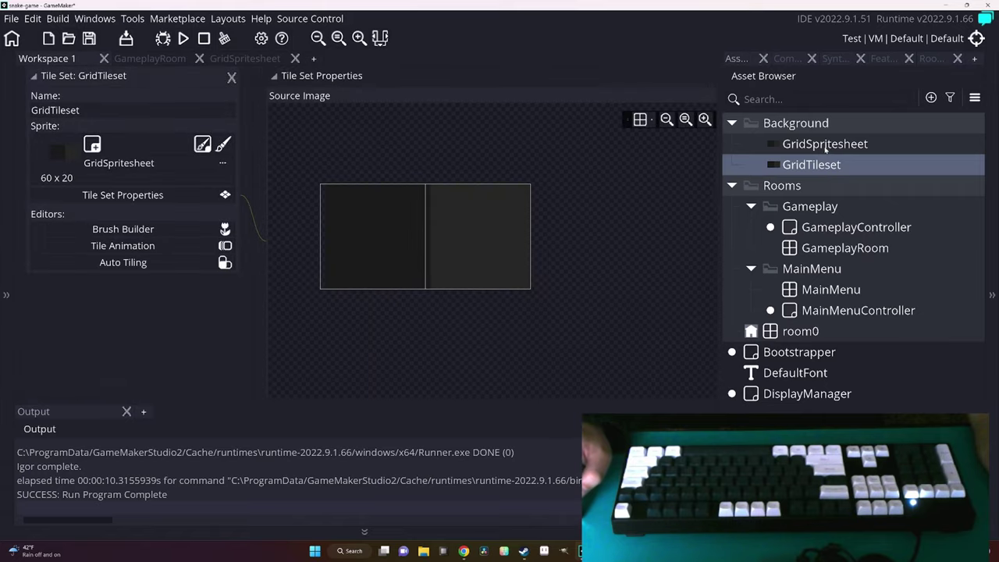
Paint a thin dark strip down GridSpritesheet's full height and review GridTileset.
double_click(825, 147)
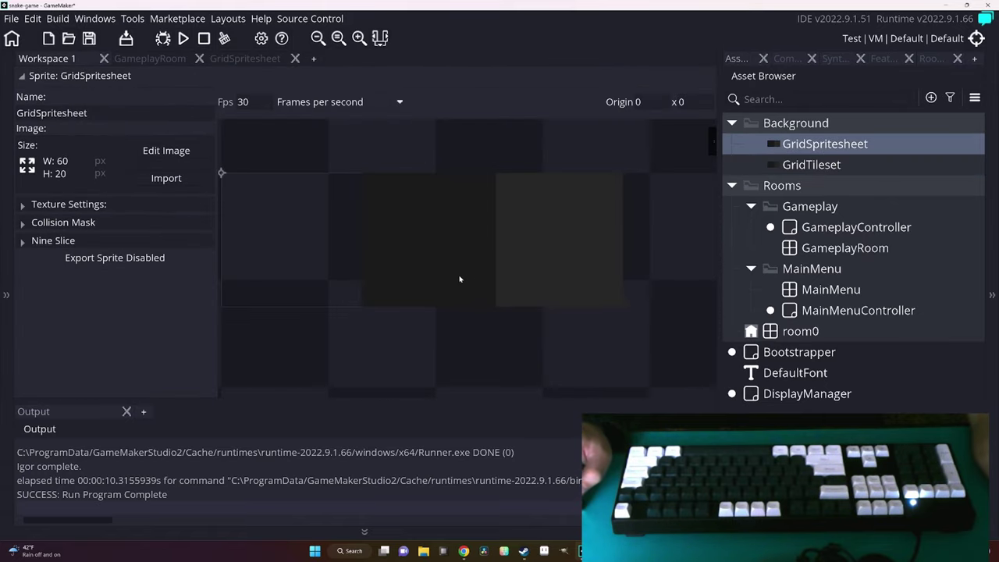
left_click(182, 153)
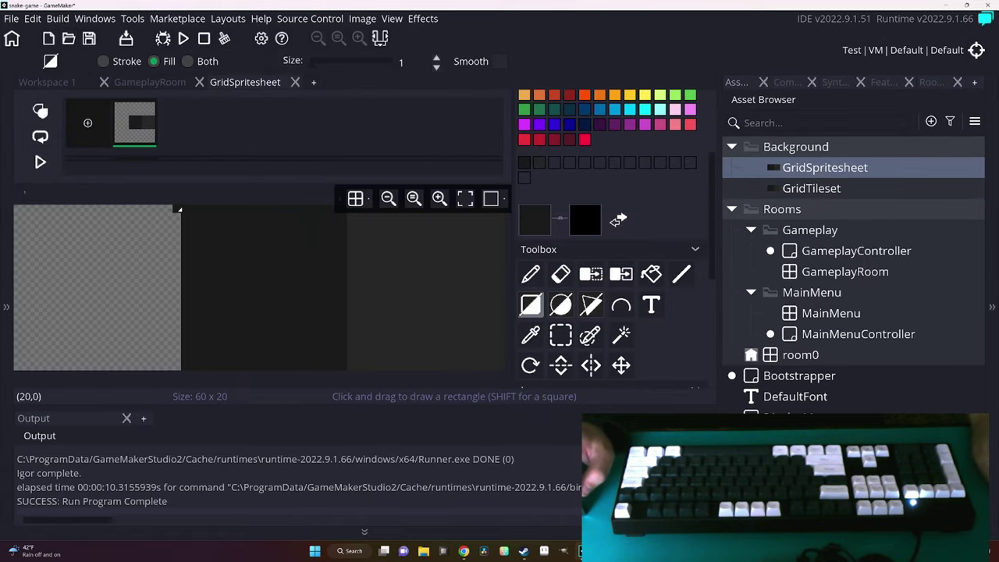
left_click_drag(175, 211, 183, 383)
key("alt")
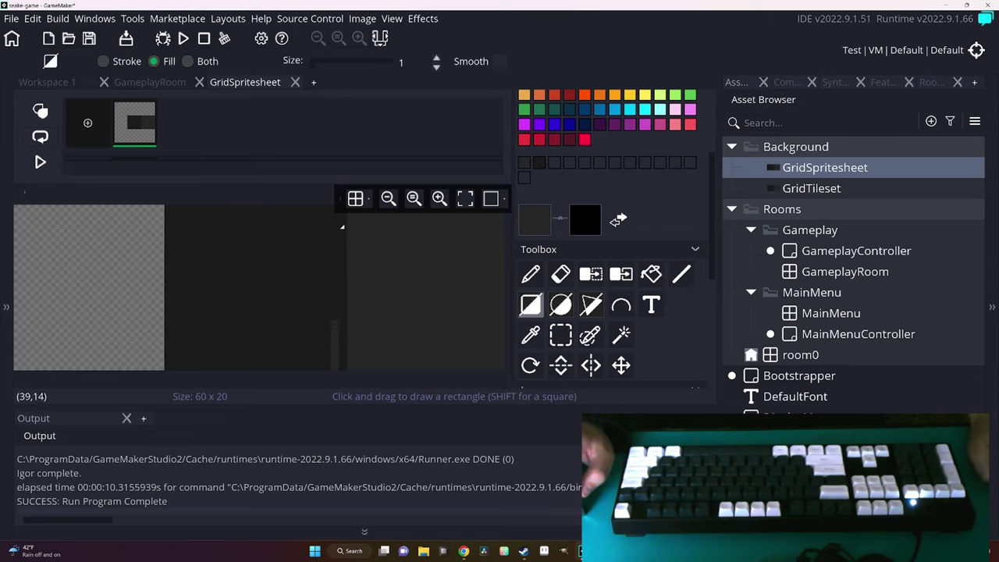
left_click(818, 168)
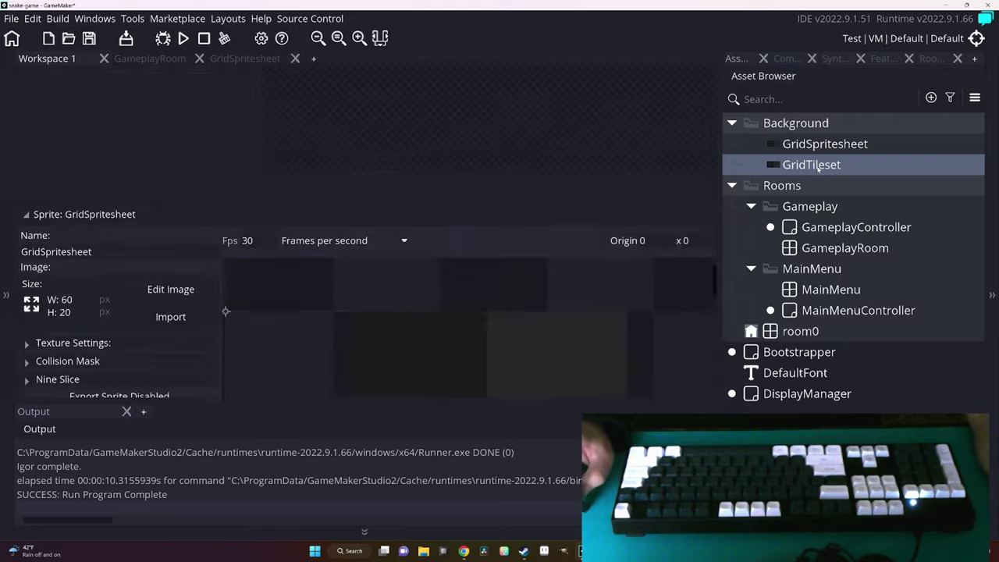
double_click(818, 167)
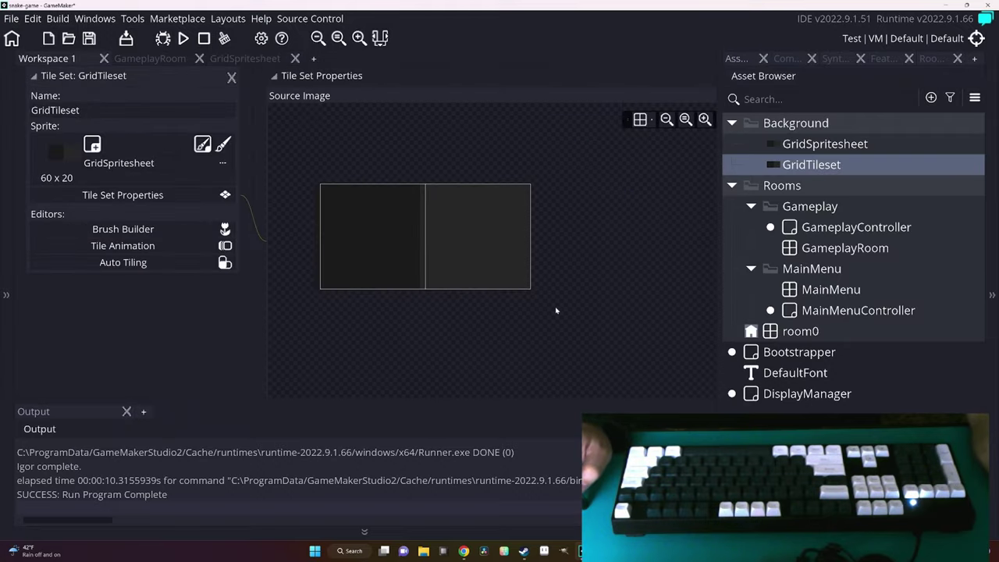
Recheck the GridSpritesheet image and GridTileset tiles, then return to the GameplayRoom editor.
left_click(834, 146)
double_click(827, 144)
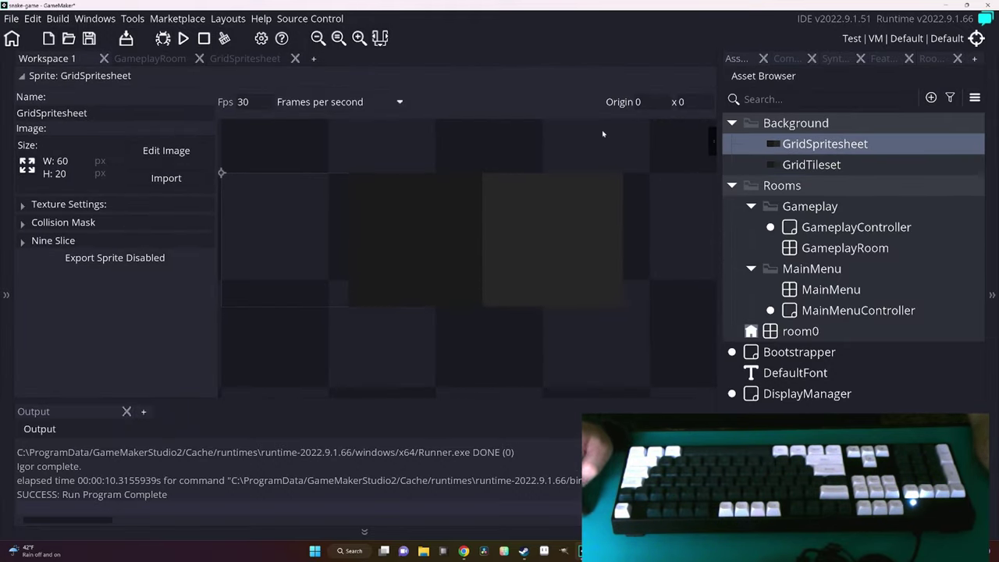
left_click(173, 150)
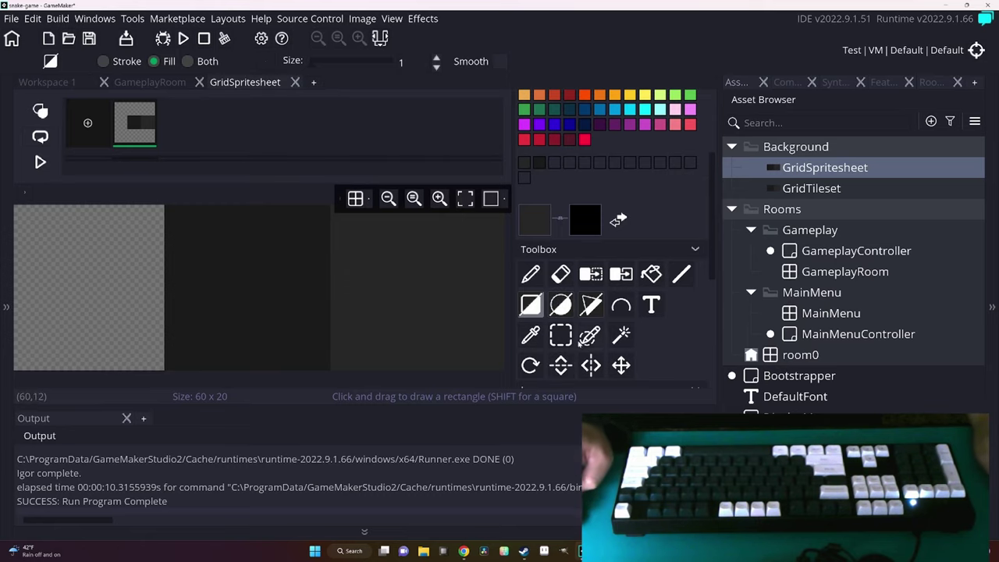
left_click(557, 338)
double_click(807, 191)
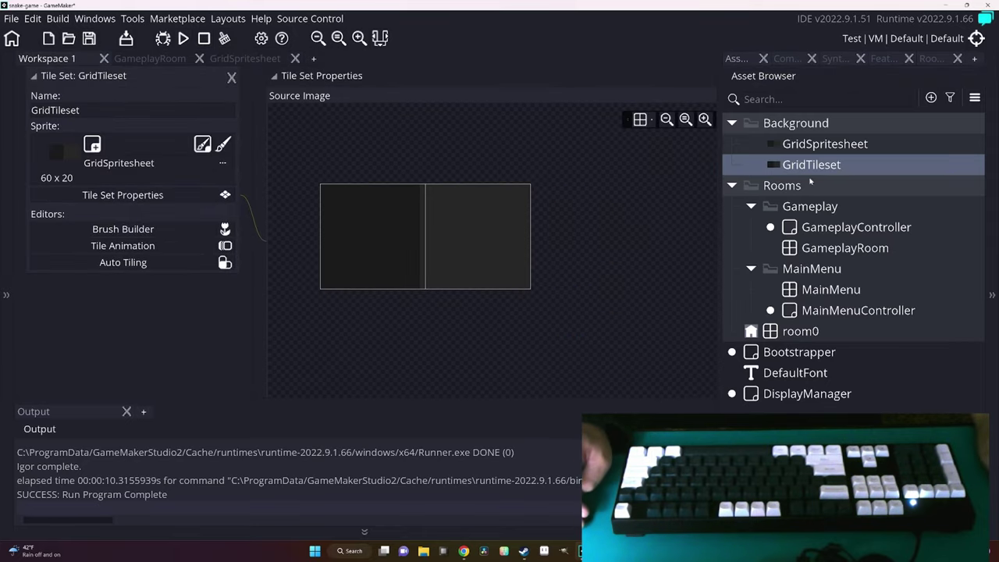
double_click(825, 144)
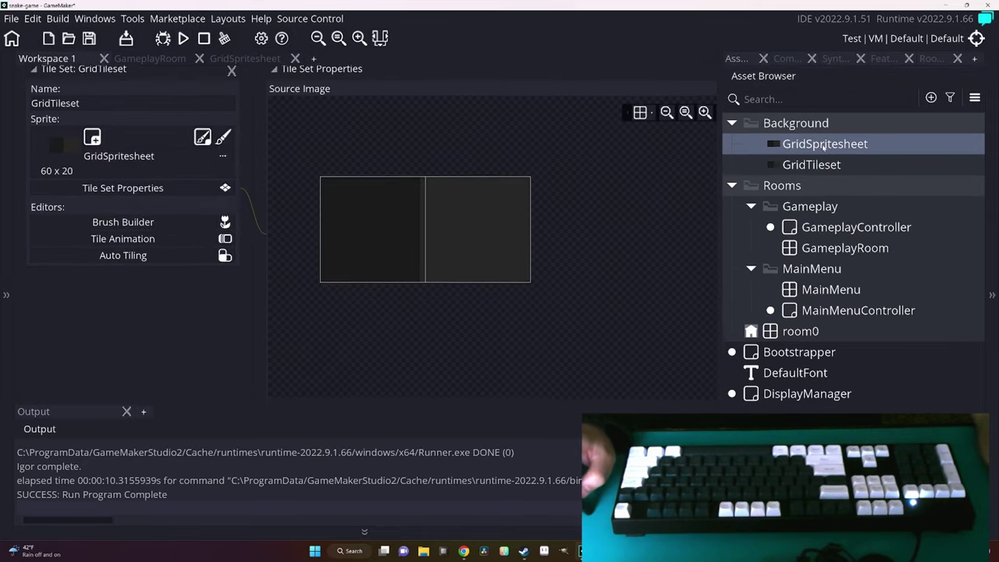
left_click(173, 156)
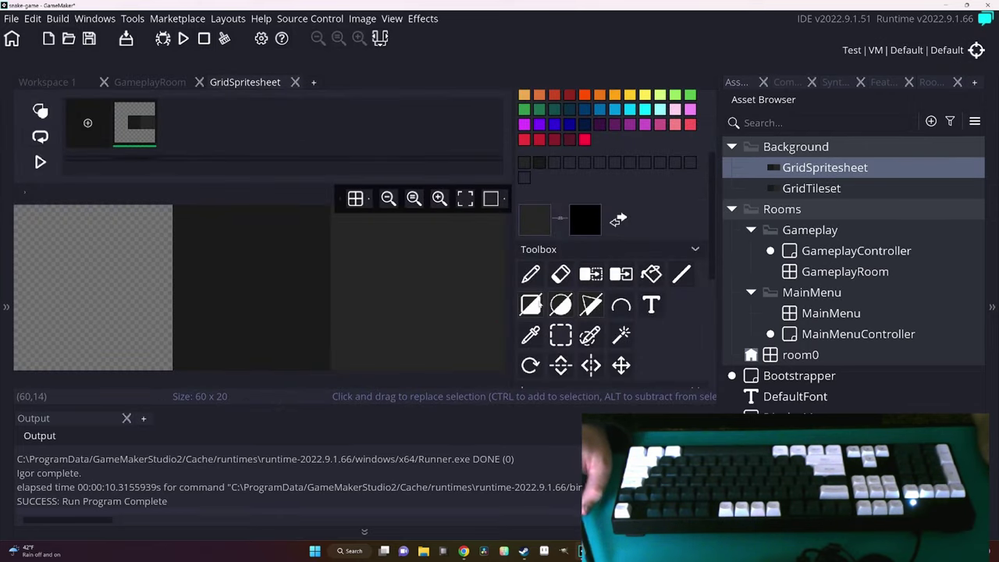
left_click(530, 304)
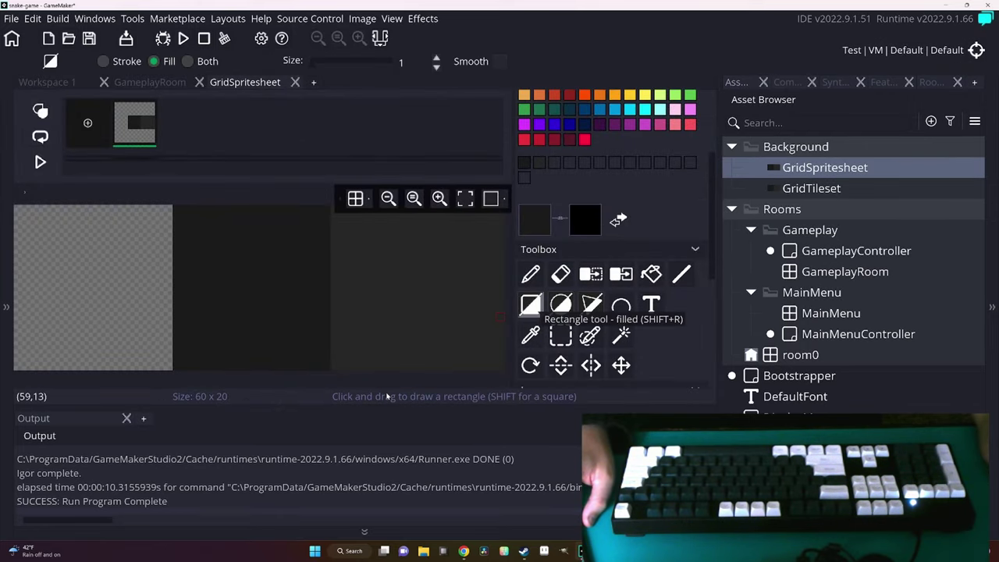
double_click(824, 166)
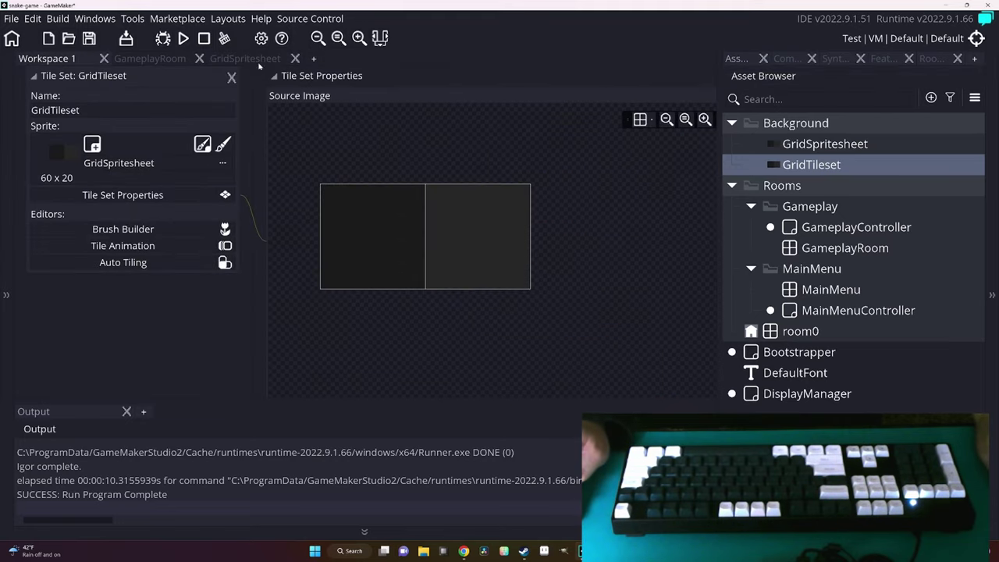
double_click(845, 247)
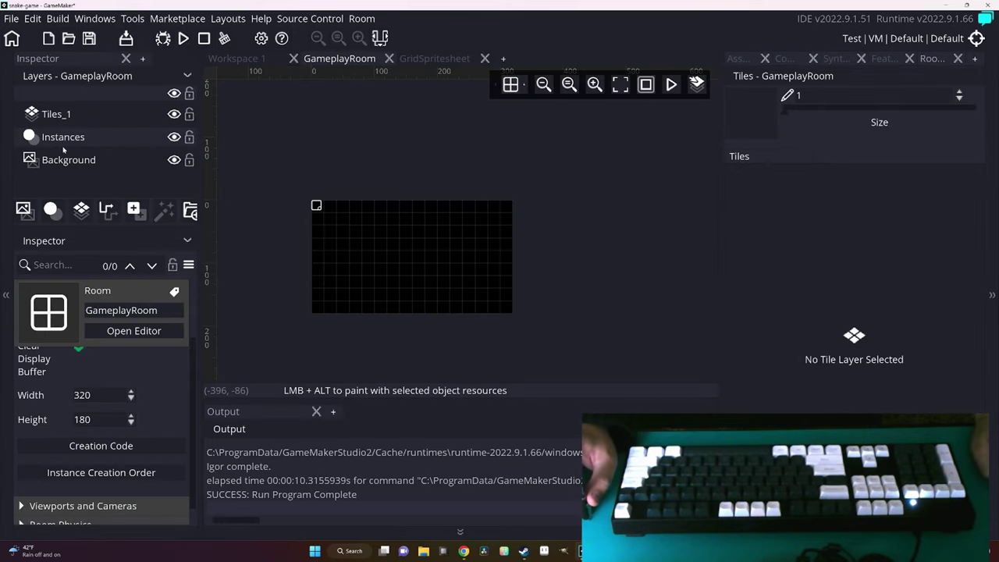
On the Tiles_1 layer, paint diagonal rows of dark grey tiles across the room.
left_click(56, 114)
scroll(336, 223, "up", 1)
scroll(336, 222, "down", 1)
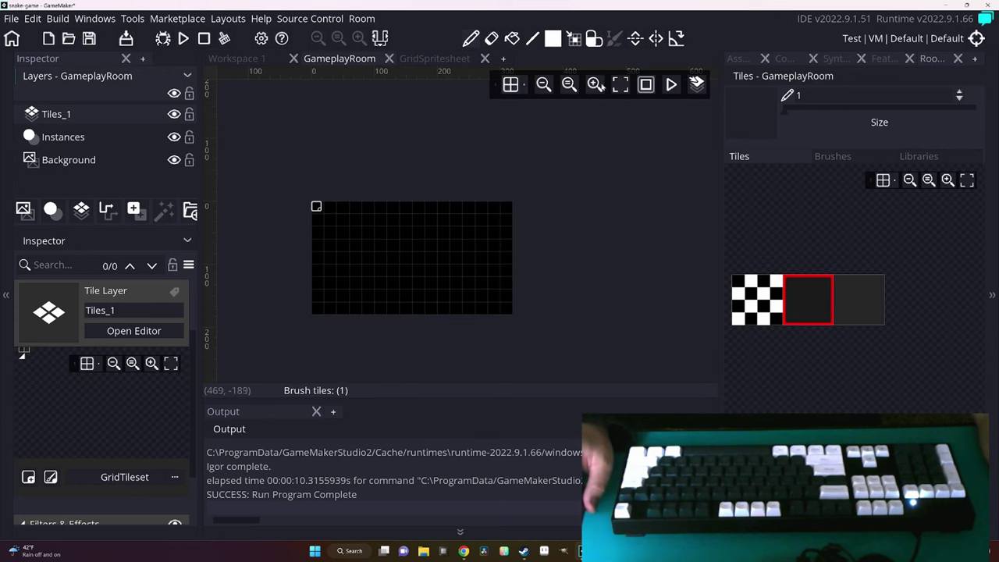
scroll(375, 219, "up", 3, "ctrl")
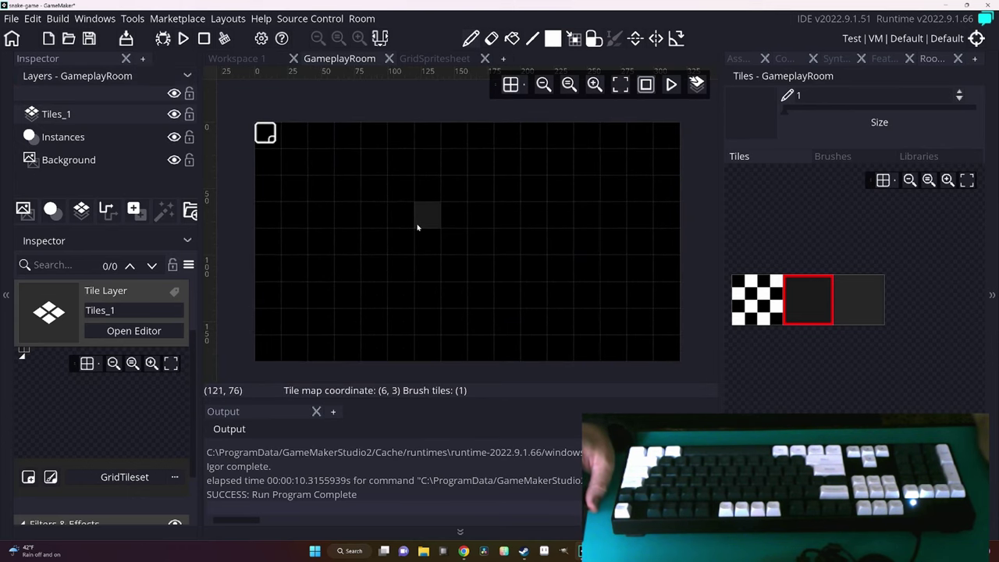
left_click(274, 139)
left_click(295, 162)
left_click_drag(315, 189, 480, 347)
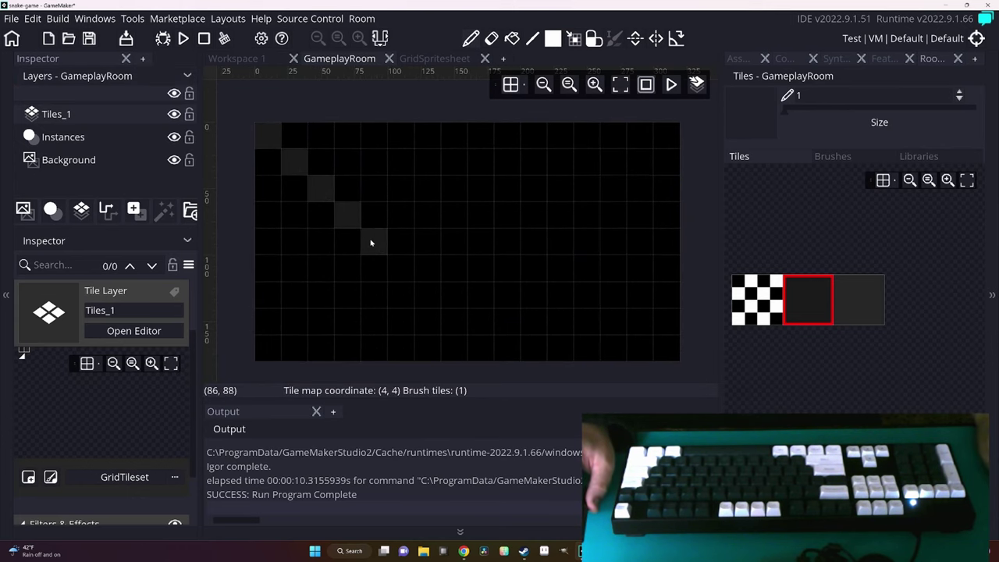
left_click_drag(319, 140, 481, 298)
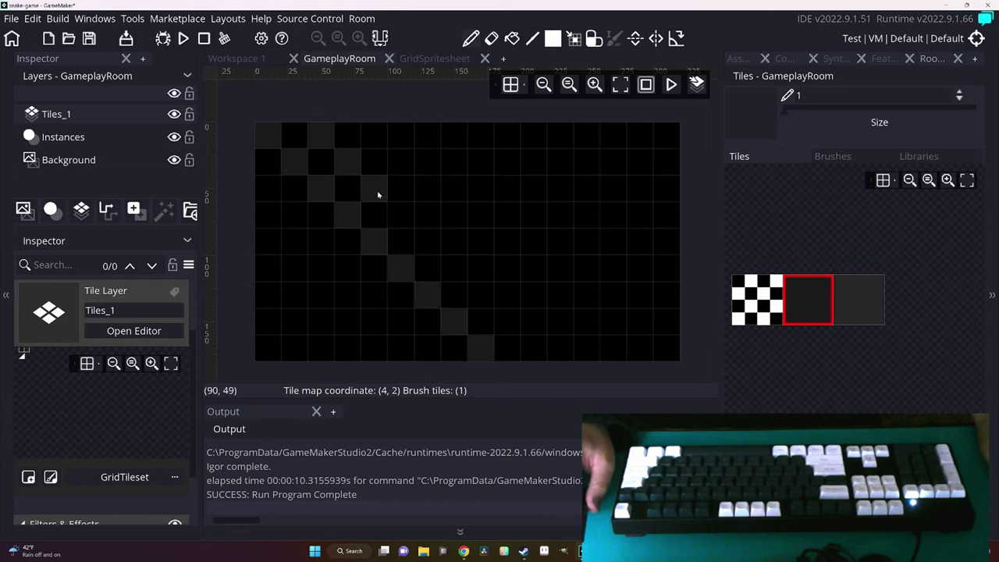
left_click(507, 320)
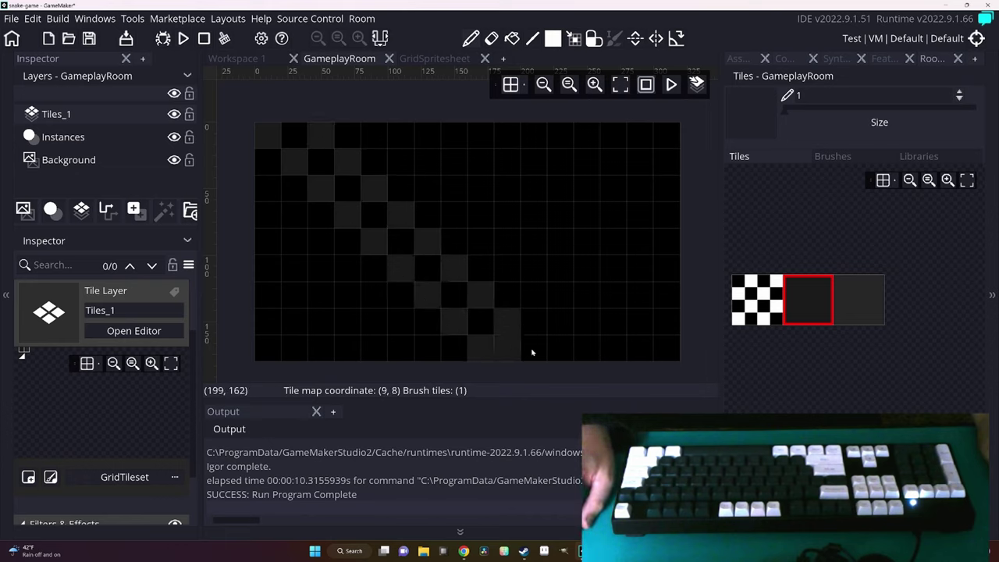
left_click(533, 350)
mouse_move(587, 350)
left_mouse_down()
mouse_move(376, 137)
mouse_move(537, 244)
left_mouse_up()
left_click(453, 136)
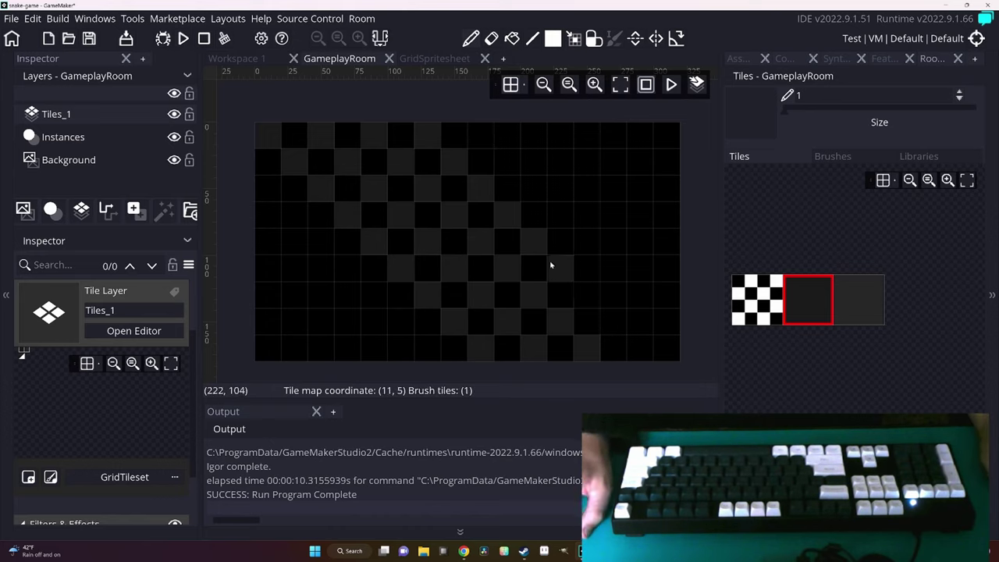
mouse_move(548, 267)
left_mouse_down()
mouse_move(581, 309)
mouse_move(614, 274)
mouse_move(511, 139)
mouse_move(669, 275)
left_mouse_up()
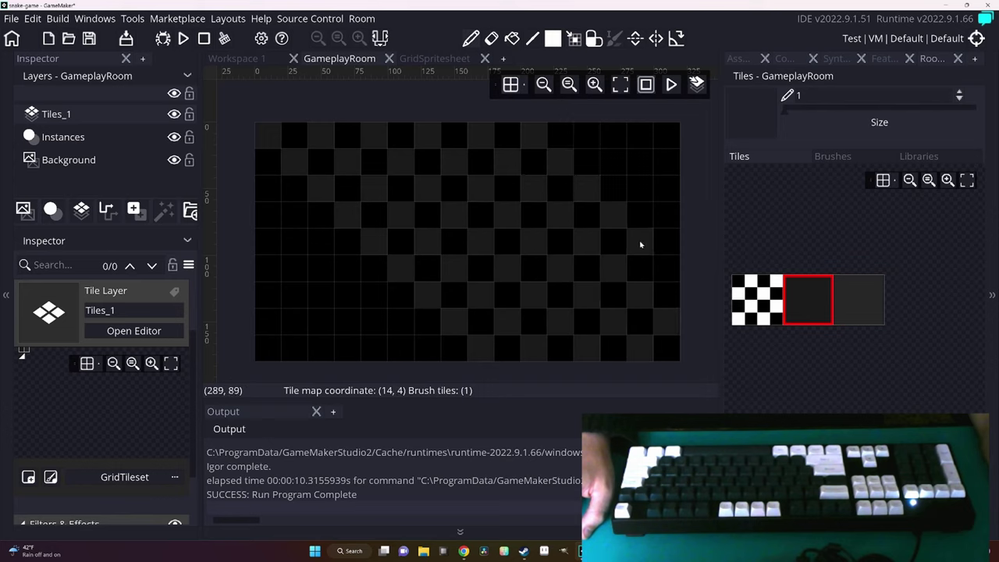
left_click_drag(669, 275, 587, 135)
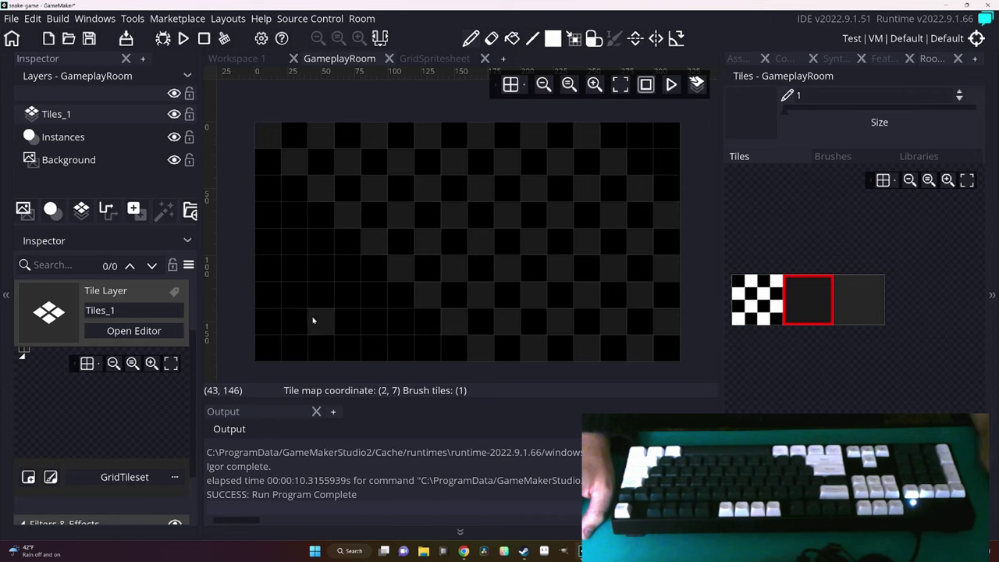
mouse_move(433, 349)
left_mouse_down()
mouse_move(363, 277)
mouse_move(268, 347)
left_mouse_up()
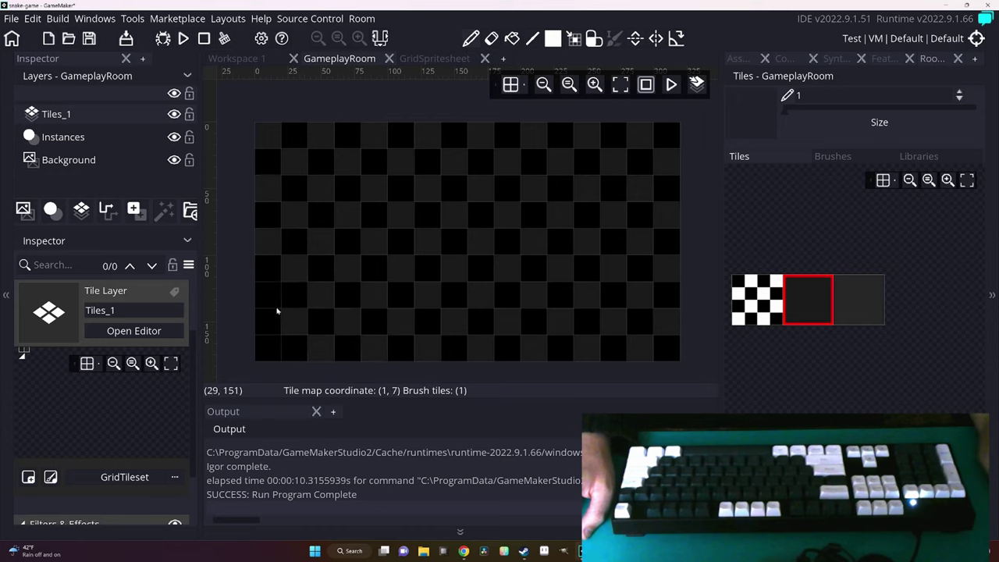
Fill the remaining cells with lighter grey tiles and test-run the game to view the checkerboard.
left_click(858, 300)
mouse_move(295, 135)
left_mouse_down()
mouse_move(320, 163)
mouse_move(294, 300)
mouse_move(349, 294)
mouse_move(403, 132)
mouse_move(405, 181)
mouse_move(434, 227)
mouse_move(437, 330)
mouse_move(417, 357)
mouse_move(489, 319)
mouse_move(475, 167)
mouse_move(460, 137)
mouse_move(533, 158)
mouse_move(536, 223)
mouse_move(506, 346)
mouse_move(589, 325)
mouse_move(584, 160)
mouse_move(613, 138)
mouse_move(638, 160)
mouse_move(634, 323)
mouse_move(663, 346)
mouse_move(669, 149)
left_mouse_up()
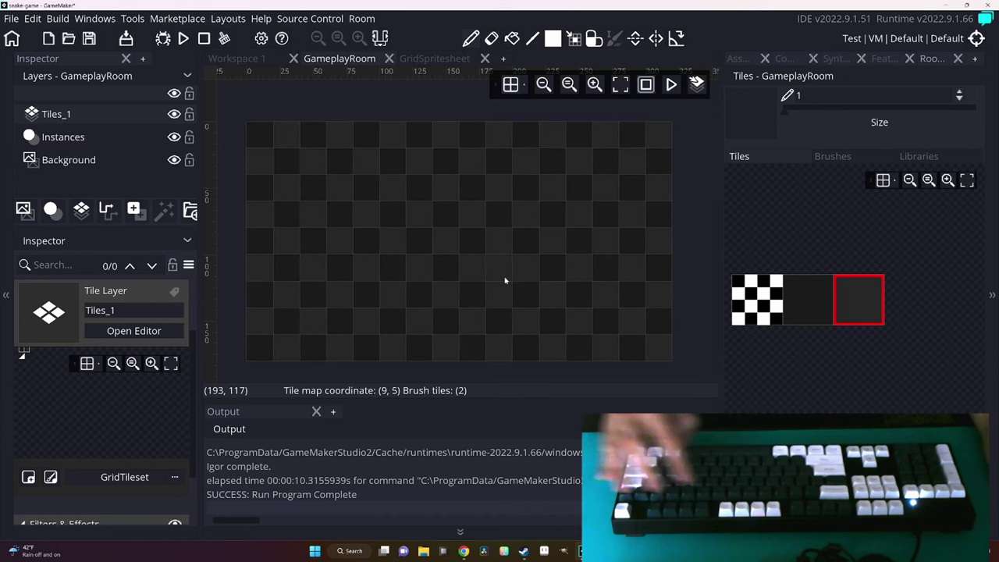
key("F5")
key("space")
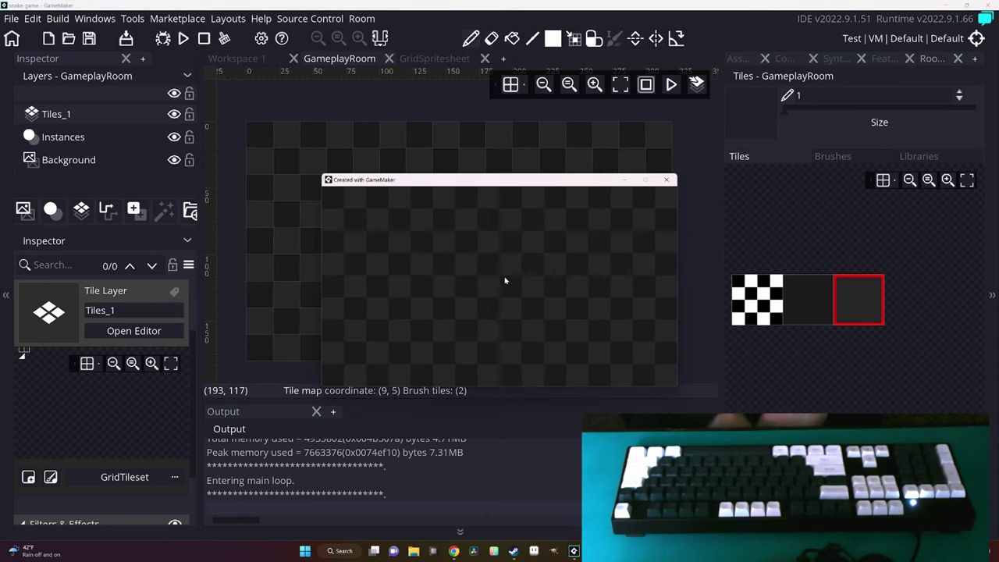
left_click_drag(505, 180, 341, 256)
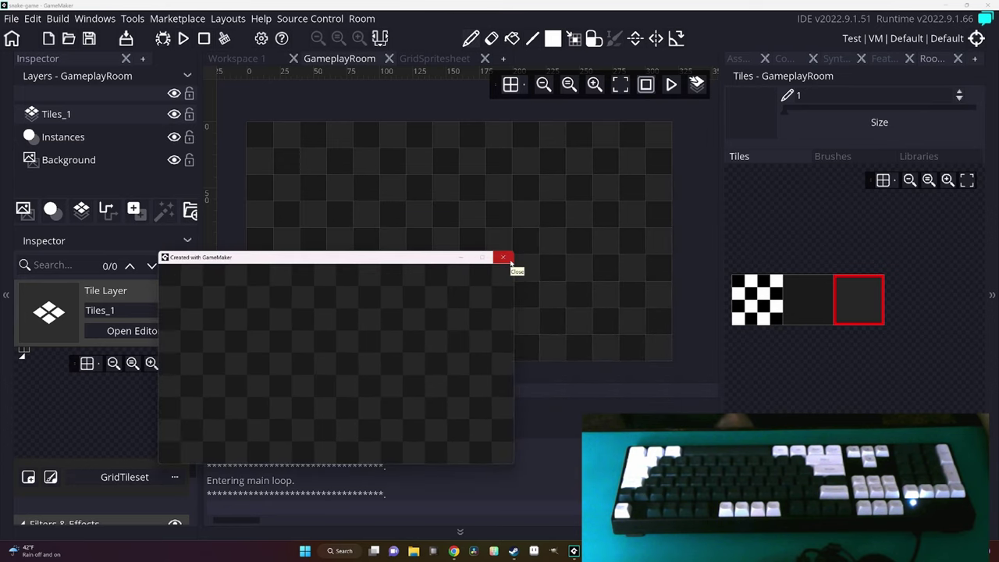
left_click(503, 258)
left_click(738, 58)
Open the GridSpritesheet image editor and slightly darken the drawing colour.
left_click(813, 145)
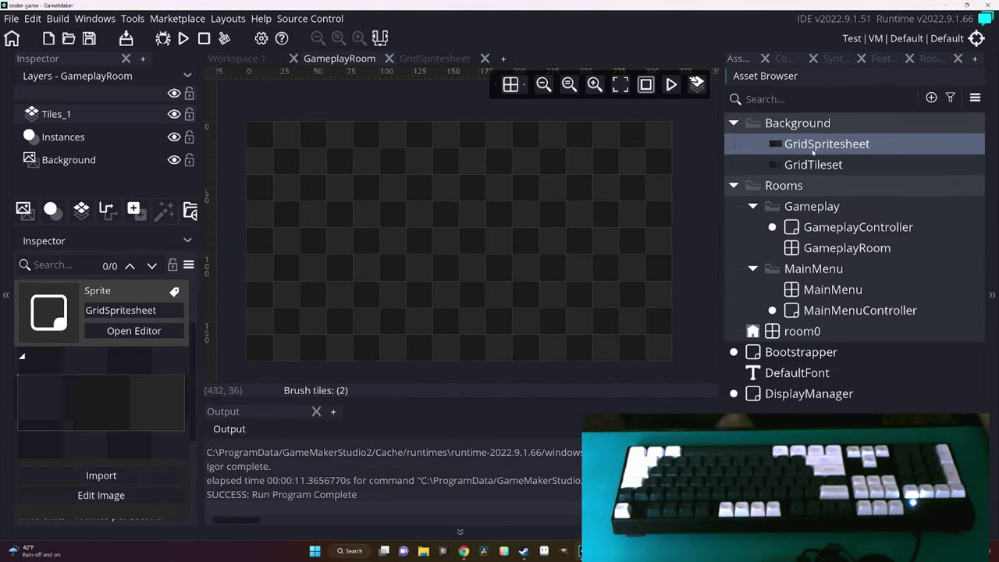
double_click(812, 151)
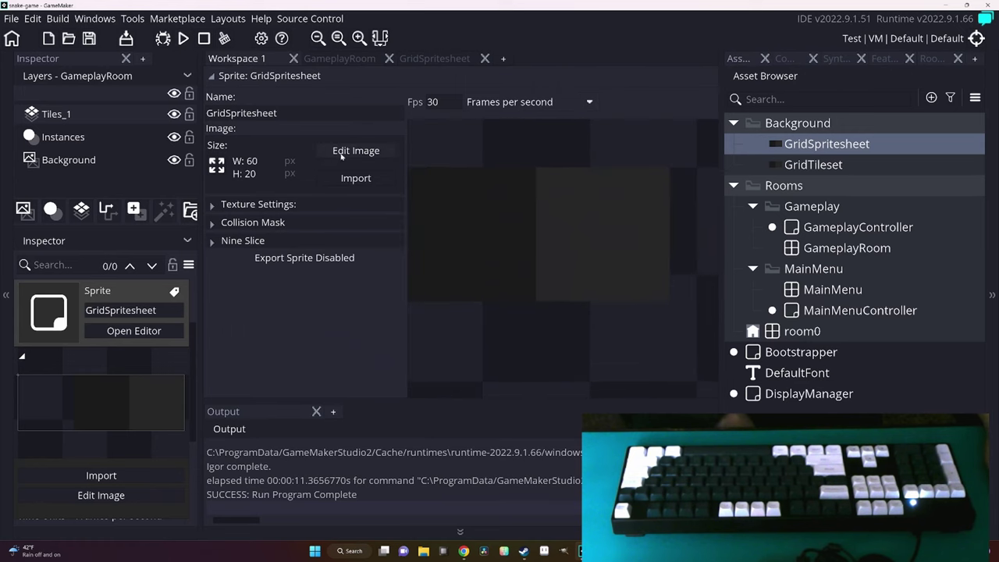
left_click(341, 152)
key("alt")
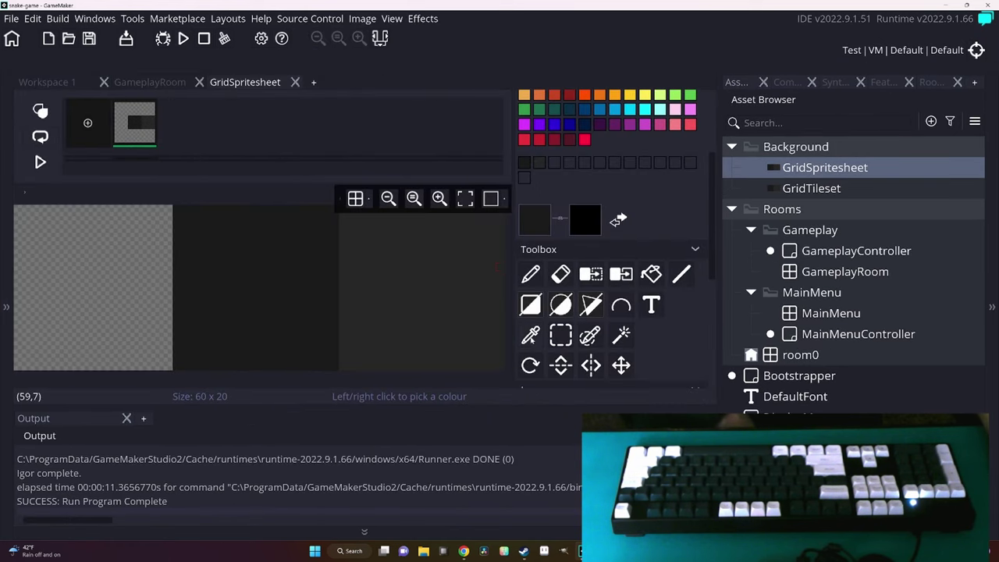
left_click(540, 227)
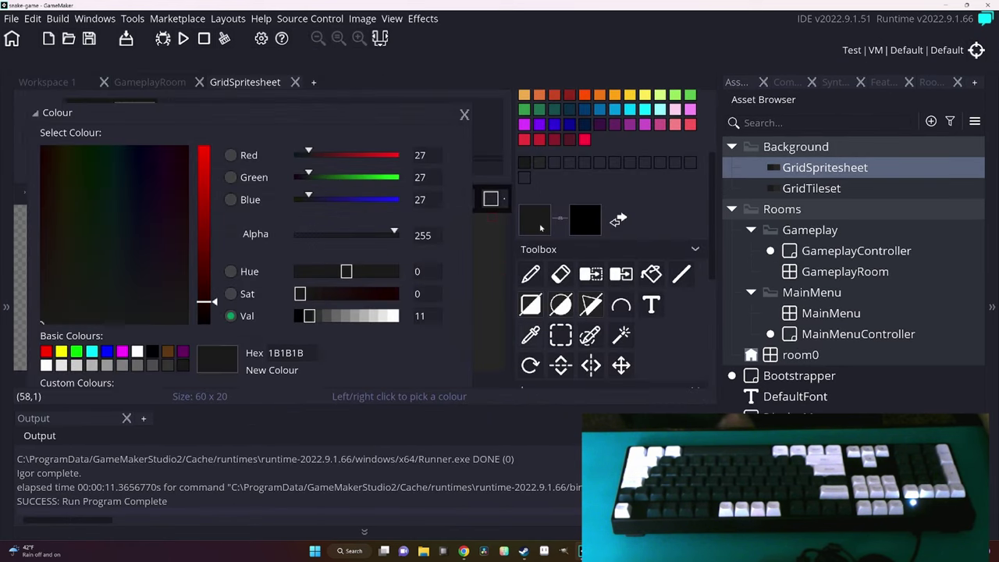
left_click(216, 306)
left_click(463, 117)
key("l")
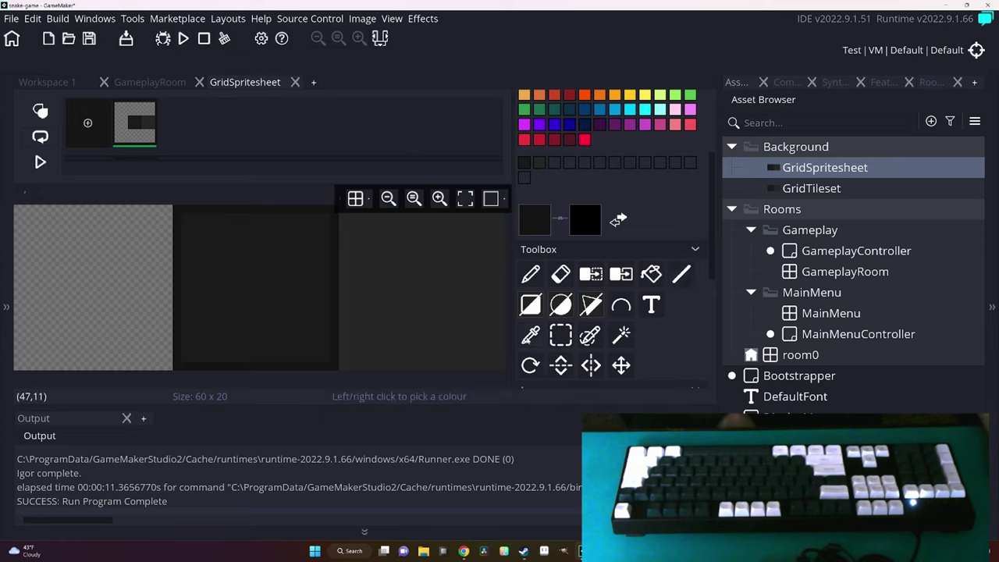
Pick the lighter grey from the sprite and darken it slightly.
left_click(424, 296, "alt")
left_click(388, 198)
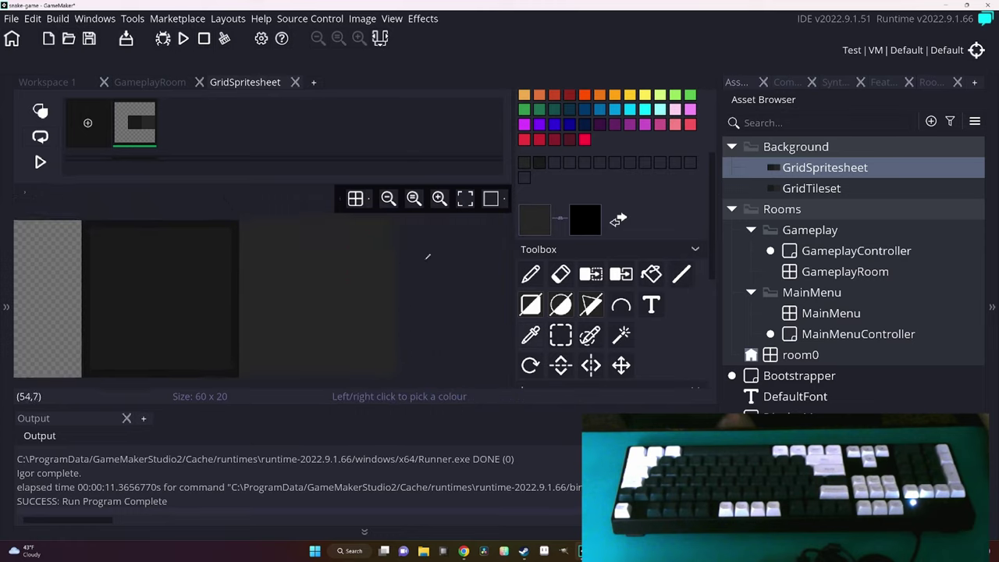
left_click(534, 219)
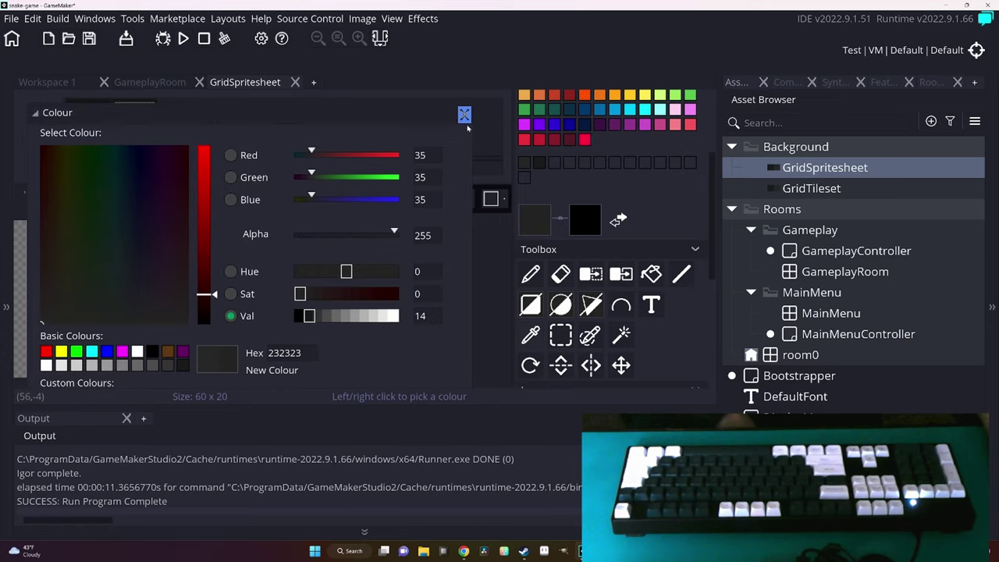
left_click(465, 115)
left_click(530, 304)
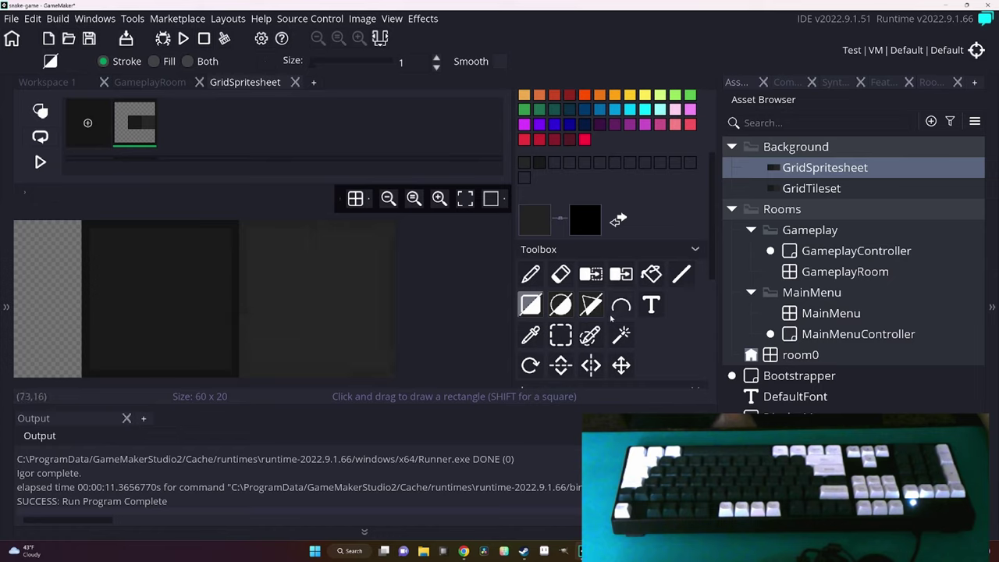
key("alt")
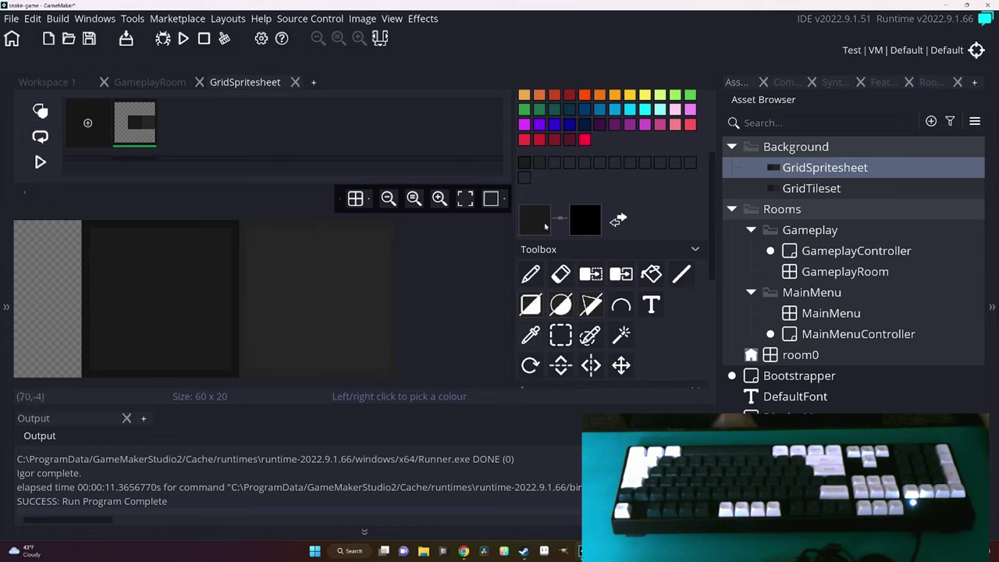
left_click(544, 226)
left_click_drag(215, 305, 217, 306)
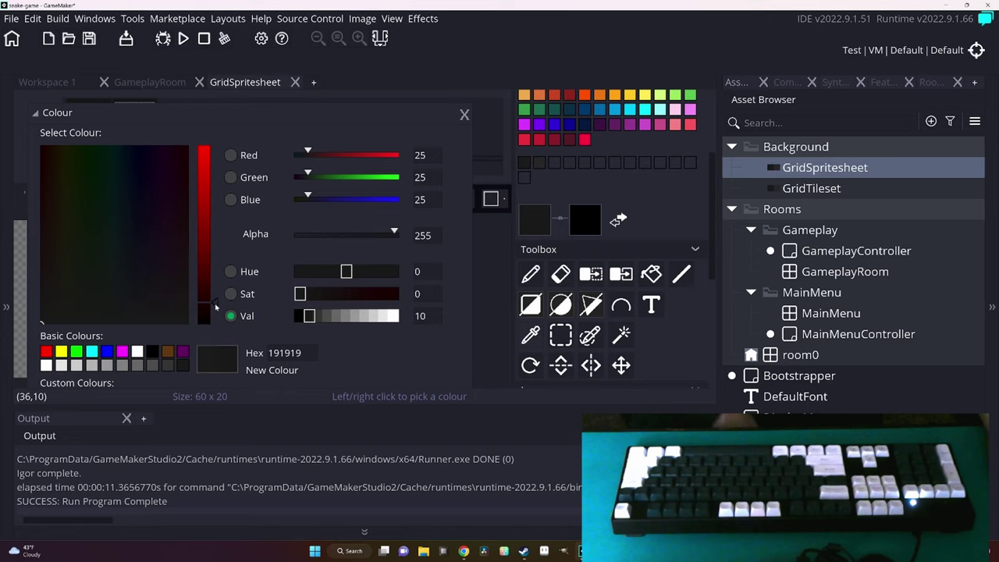
left_click(530, 305)
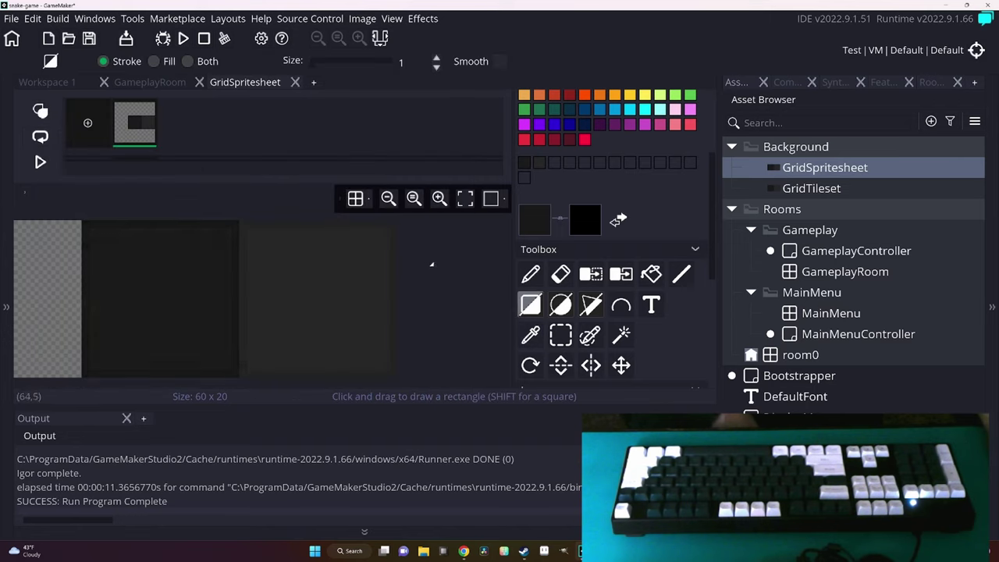
Run the game again to check the field, then close the game window.
key("F5")
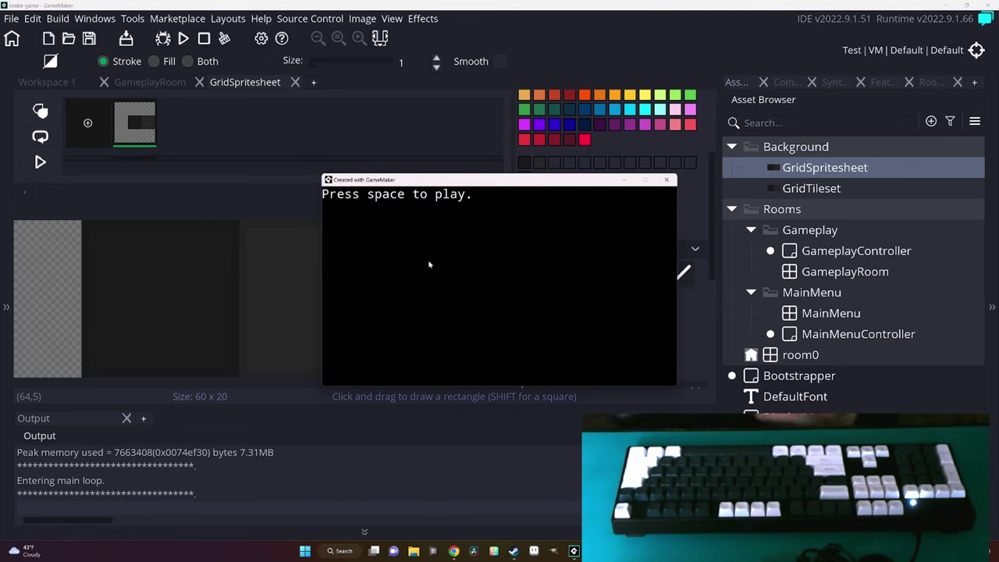
key("space")
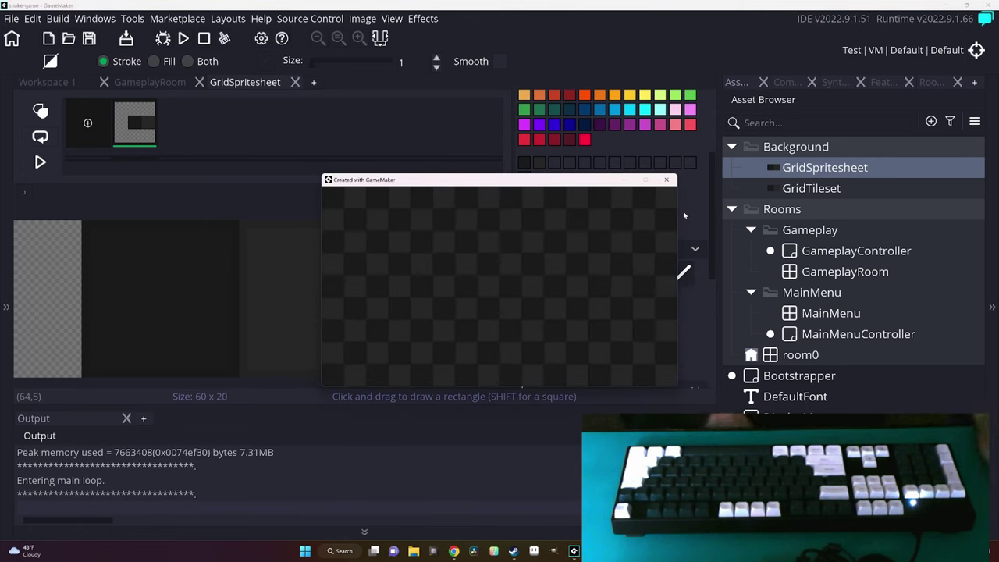
left_click(671, 181)
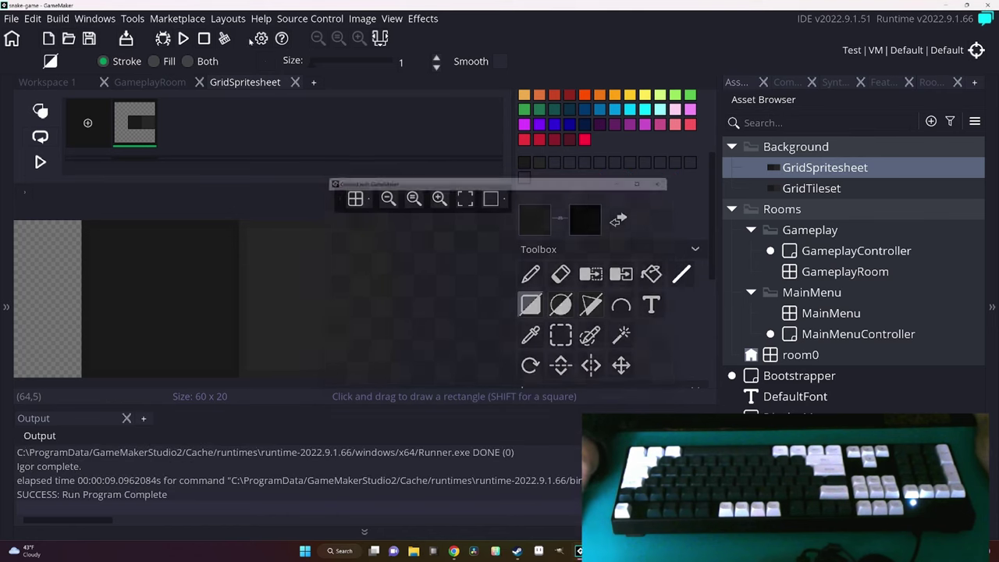
Create a Snake folder containing a new object named Snake.
right_click(754, 234)
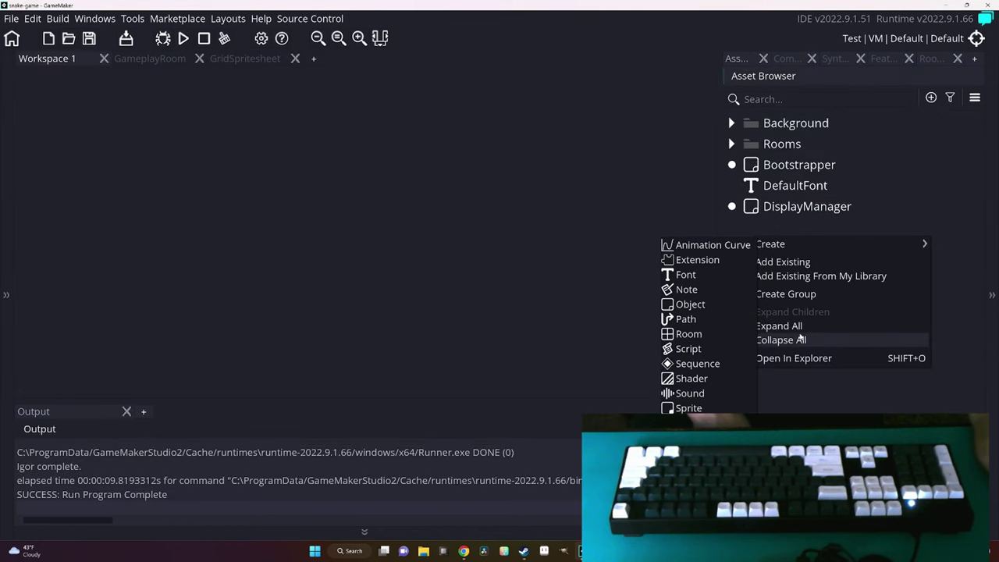
left_click(796, 295)
type("Snake")
key("Return")
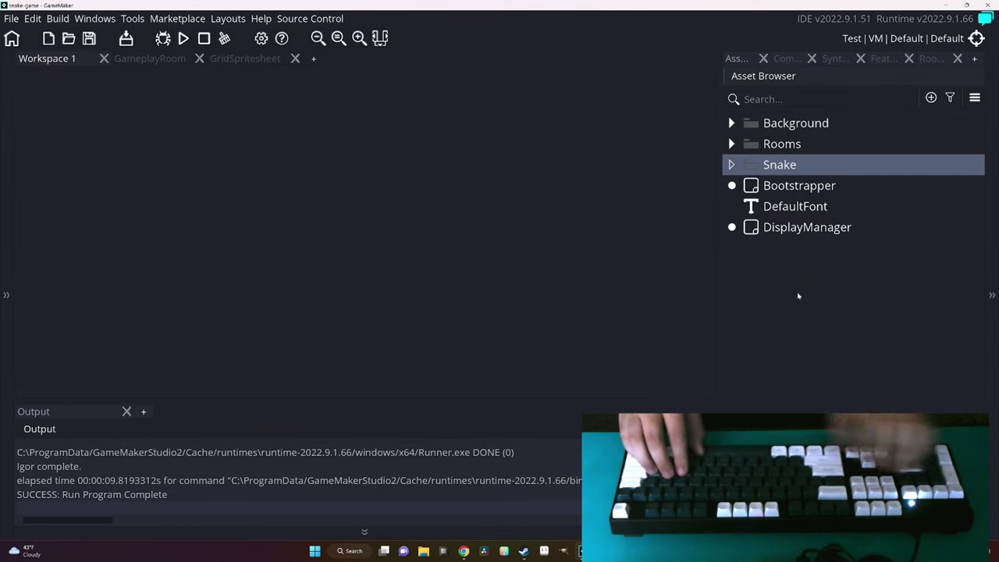
right_click(783, 165)
mouse_move(788, 170)
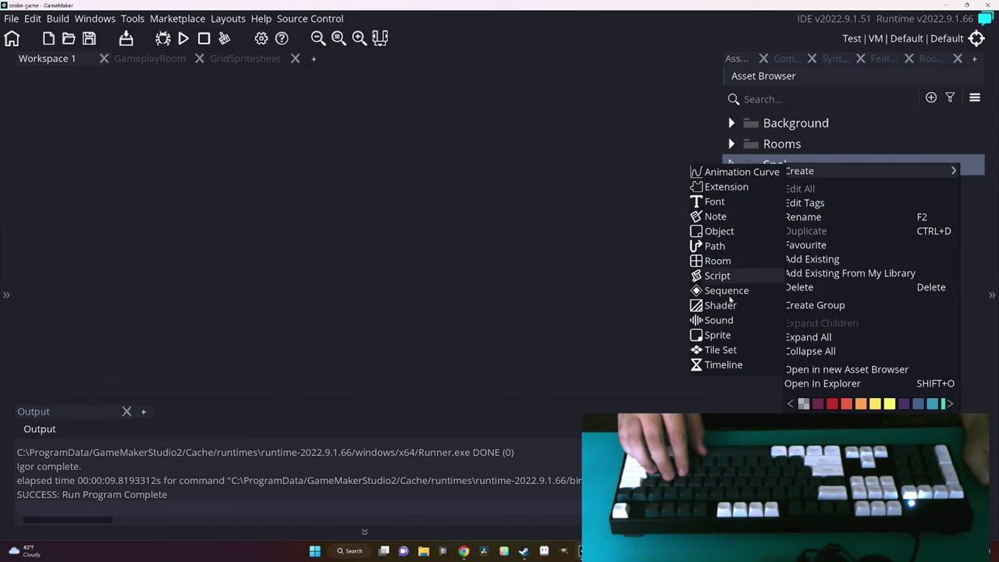
left_click(734, 230)
type("Snake")
key("Return")
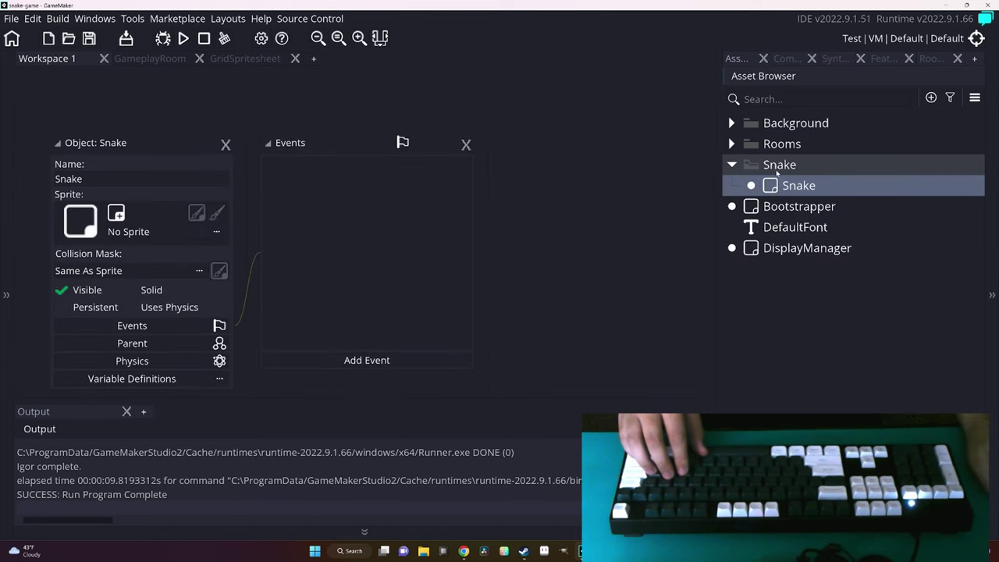
Add a SnakeSprite sprite to the Snake folder with a 20×20 canvas.
right_click(782, 166)
mouse_move(789, 172)
left_click(715, 337)
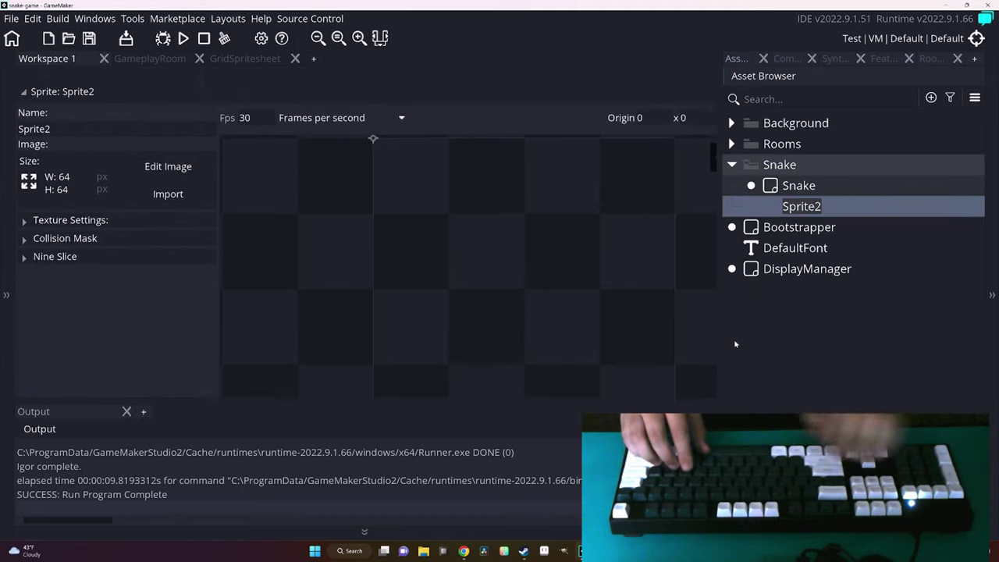
type("SnakeSprite")
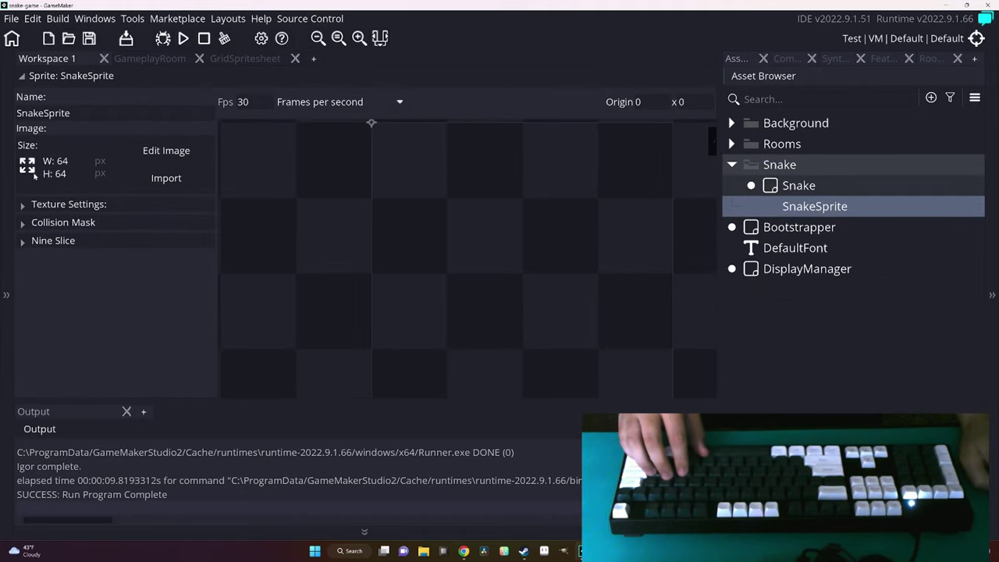
left_click(34, 175)
left_click(244, 145)
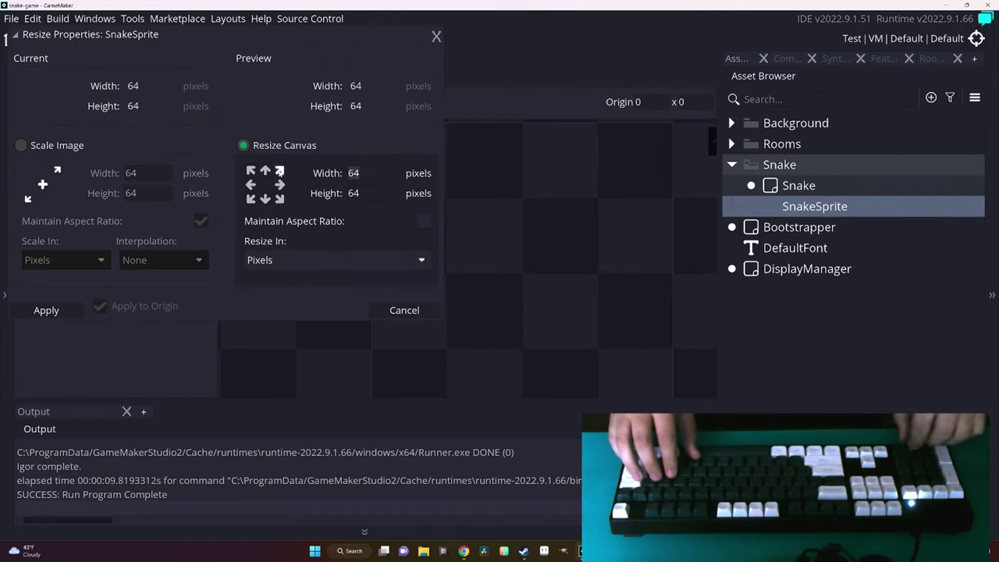
type("20")
key("Tab")
type("20")
left_click(70, 312)
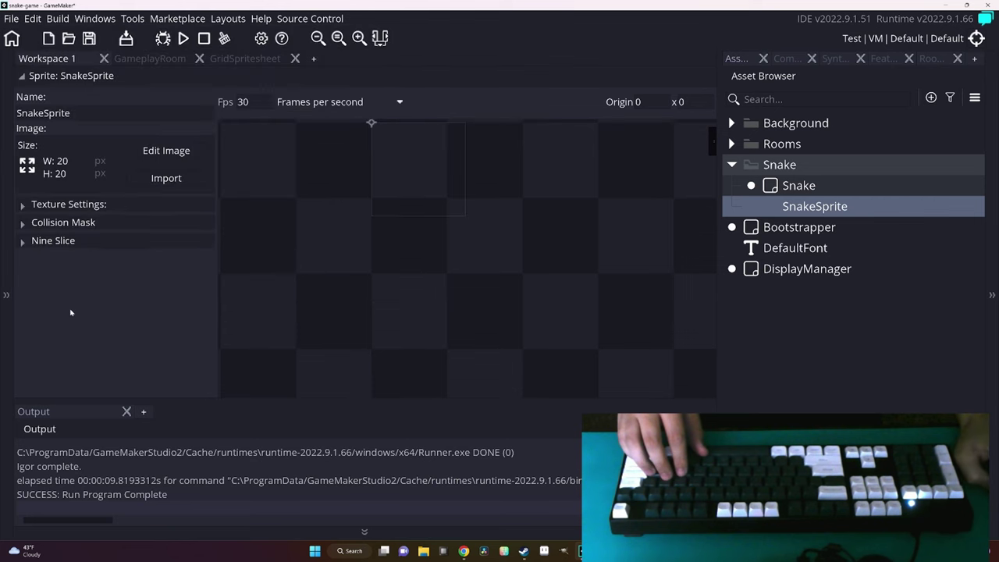
Fill SnakeSprite with cream and assign it as the Snake object's sprite.
left_click(166, 152)
scroll(658, 117, "down", 2)
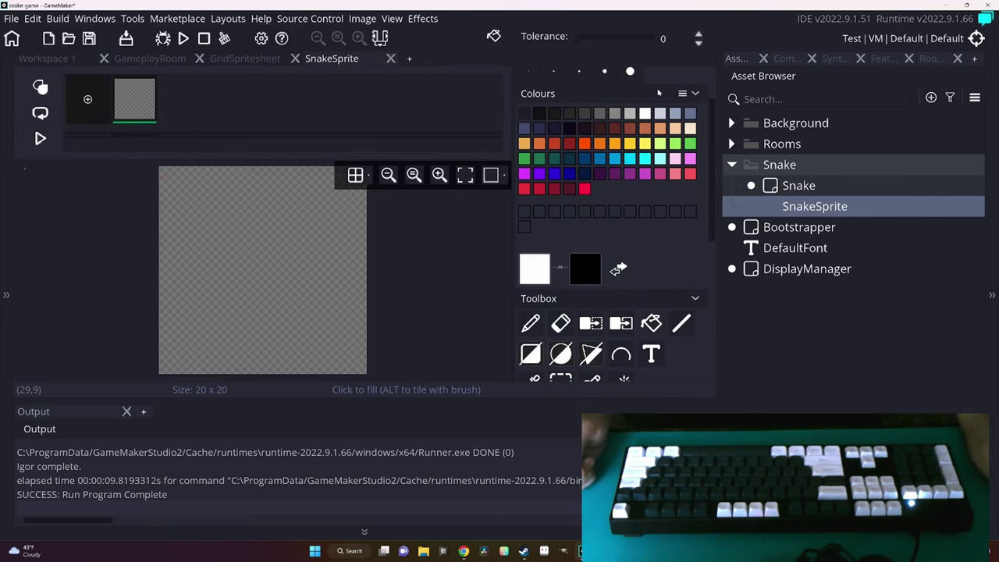
left_click(690, 128)
left_click(195, 295)
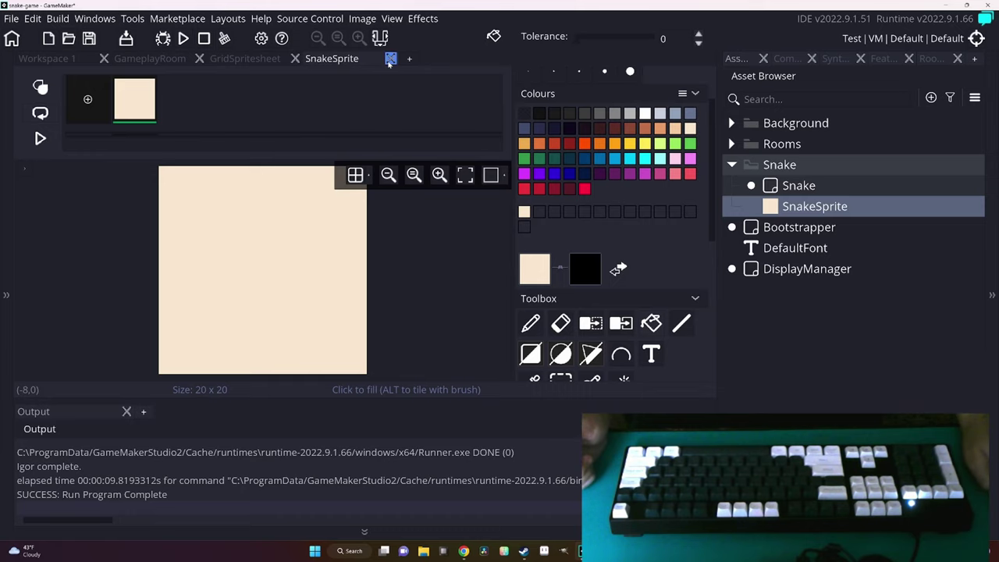
left_click(390, 61)
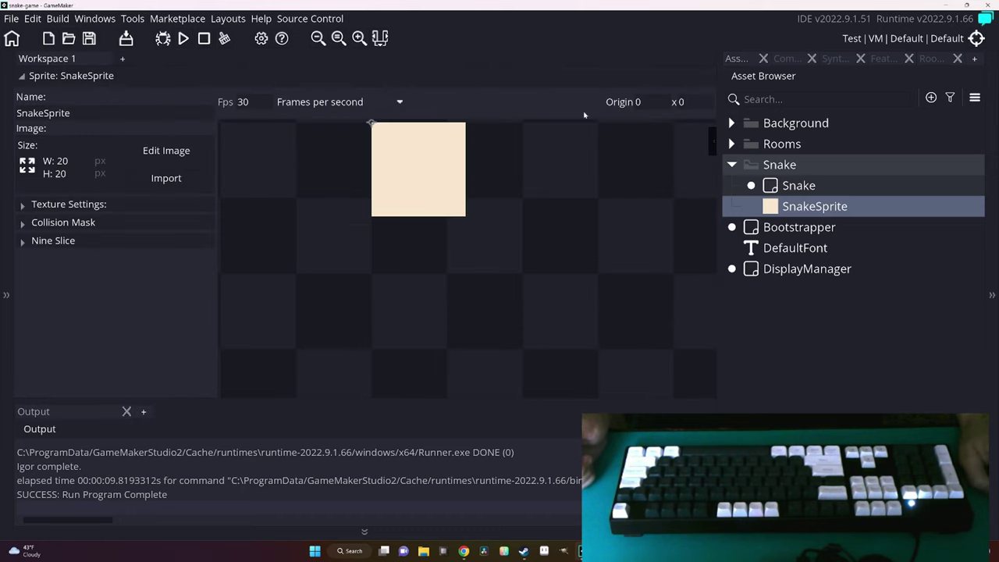
double_click(798, 185)
left_click_drag(814, 206, 164, 195)
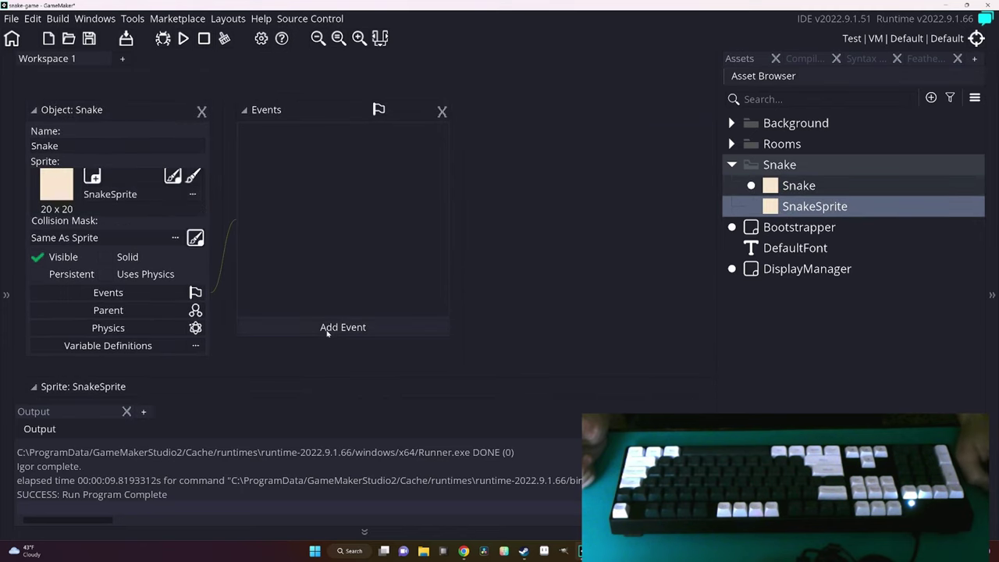
Search for 'gameplaycontroller' with Ctrl+T, open that object, and show its event type list.
key("ctrl+t")
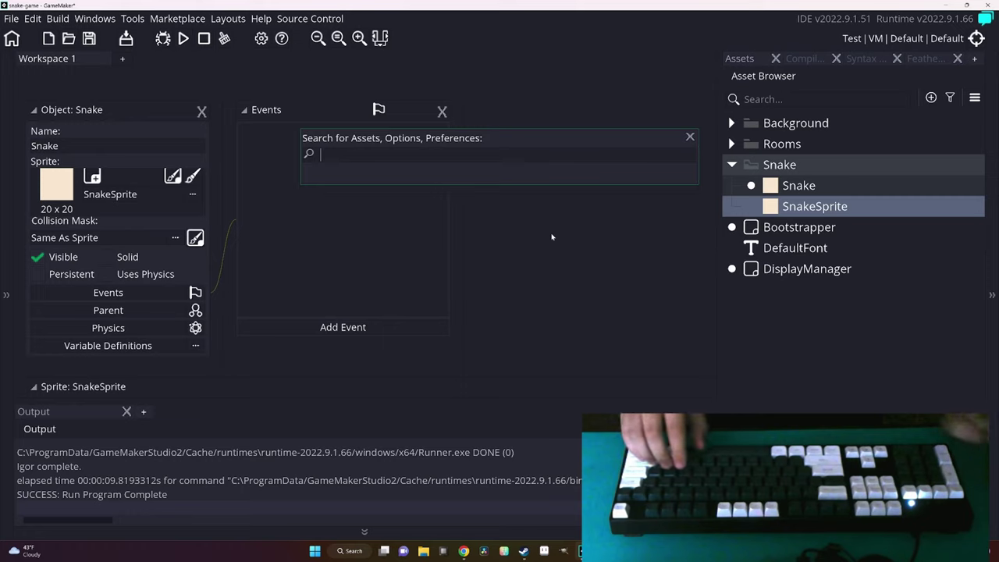
type("gameplaycontroller")
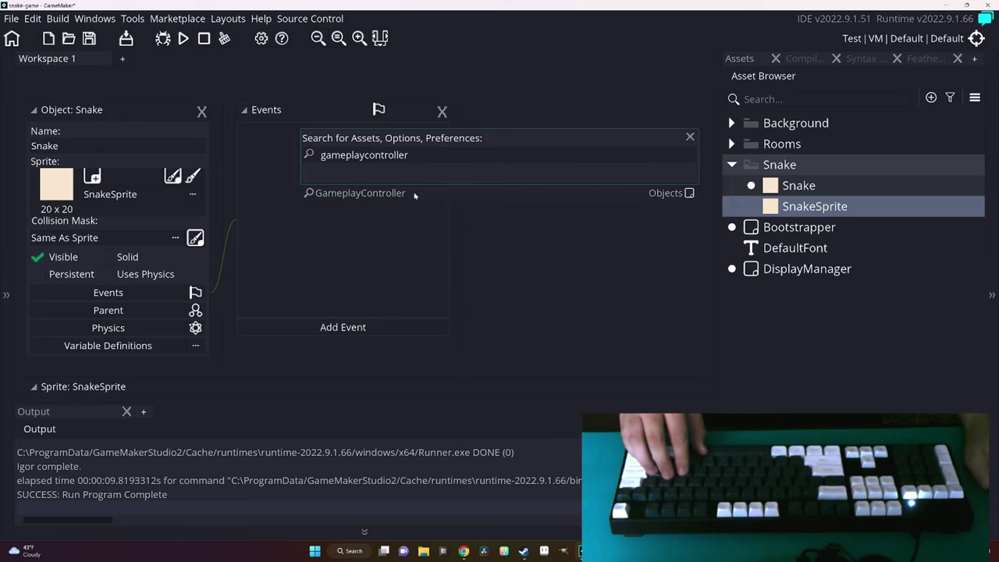
key("Return")
left_click(331, 329)
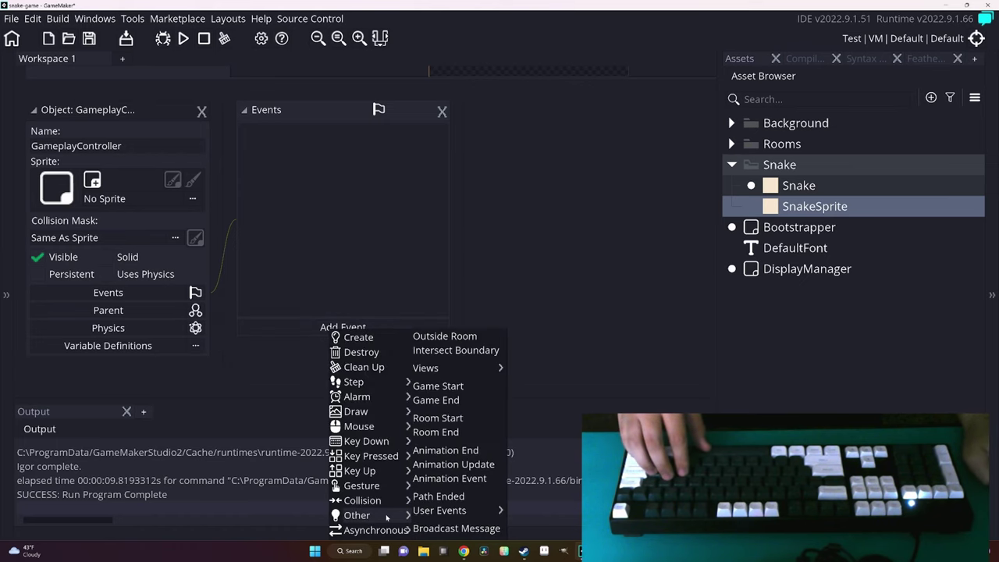
Add a Game Start event to GameplayController and replace its template with a spawn-snake comment.
mouse_move(359, 515)
left_click(462, 389)
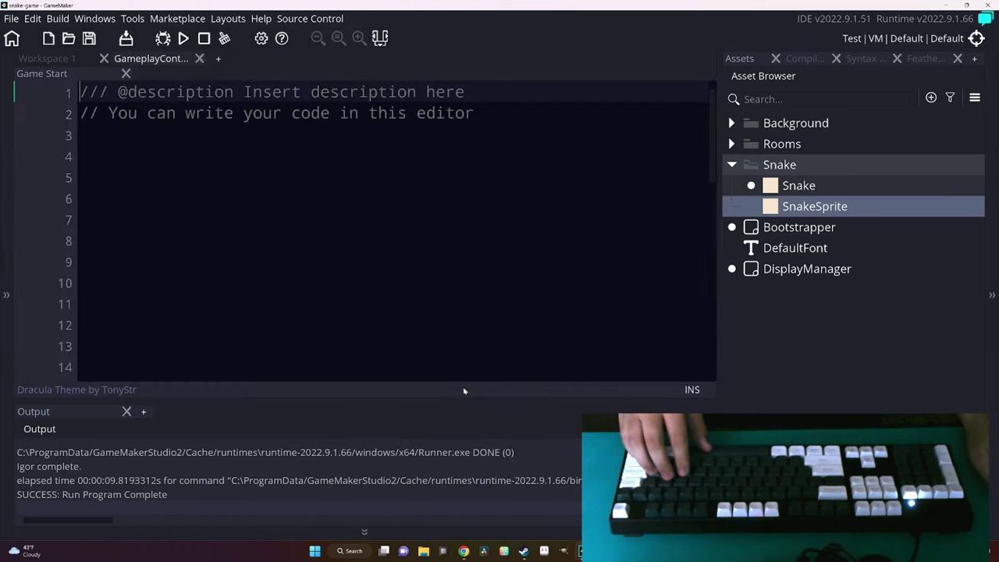
key("ctrl+a")
key("BackSpace")
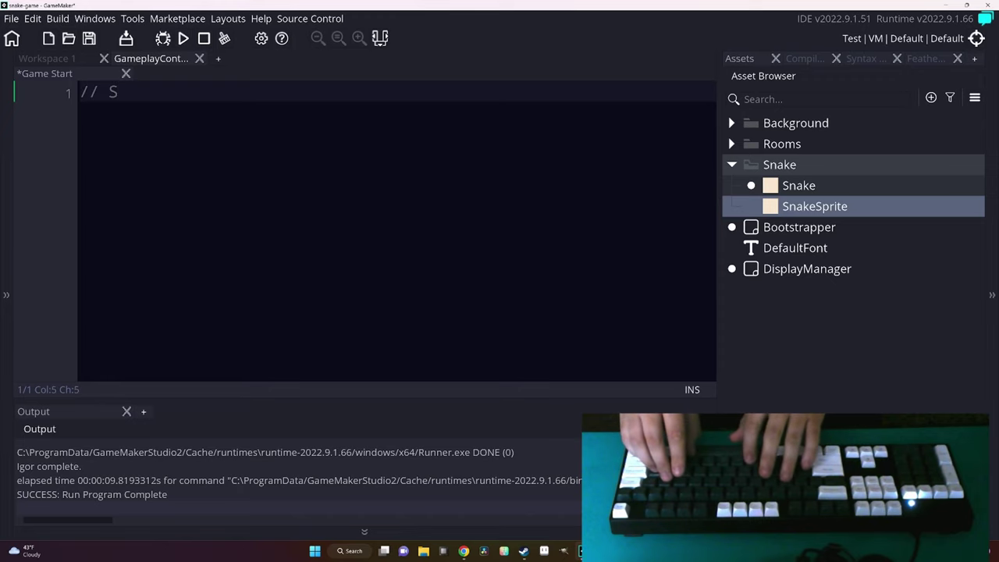
type("pawn")
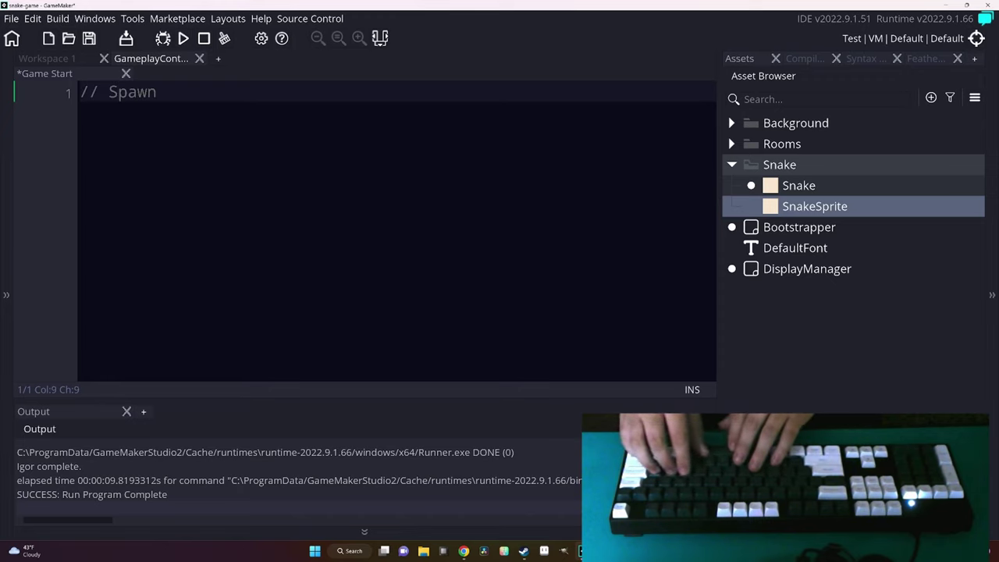
type(" a new snake object when th")
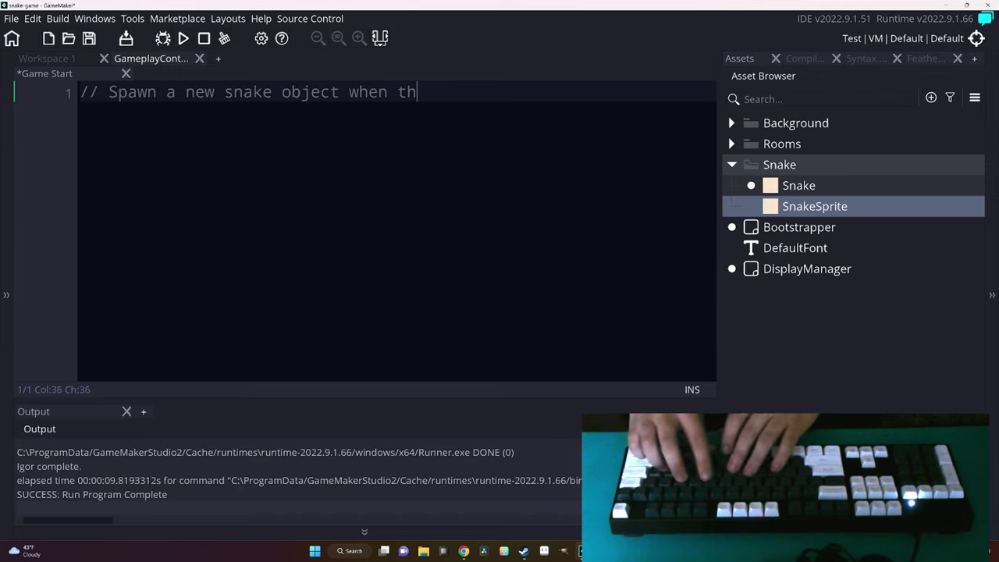
type("e level starts")
key("Return")
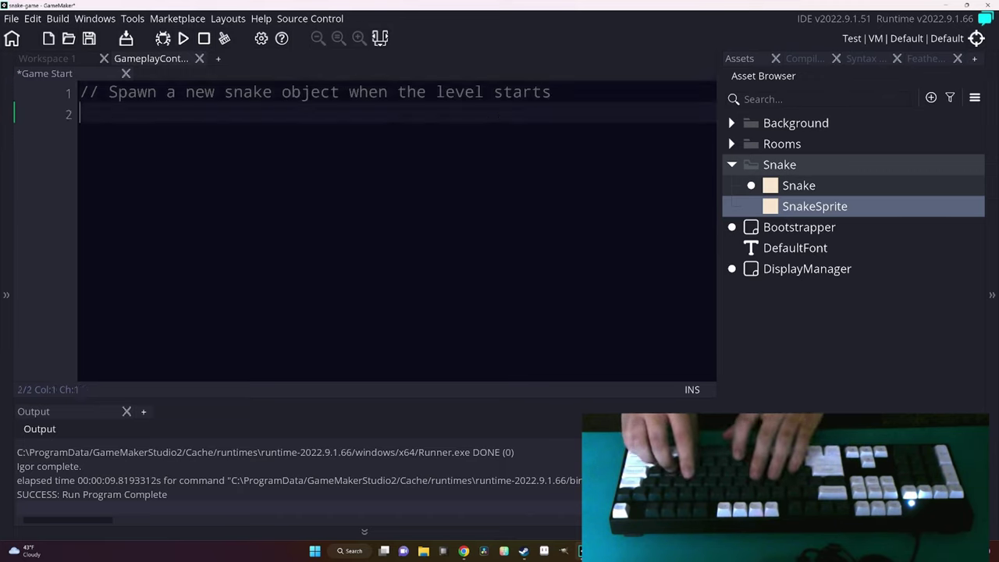
Write instance_create_depth(21, 21, 0, Snake), change the comment's 'object' to 'instance', then save and test-run.
type("instance_create")
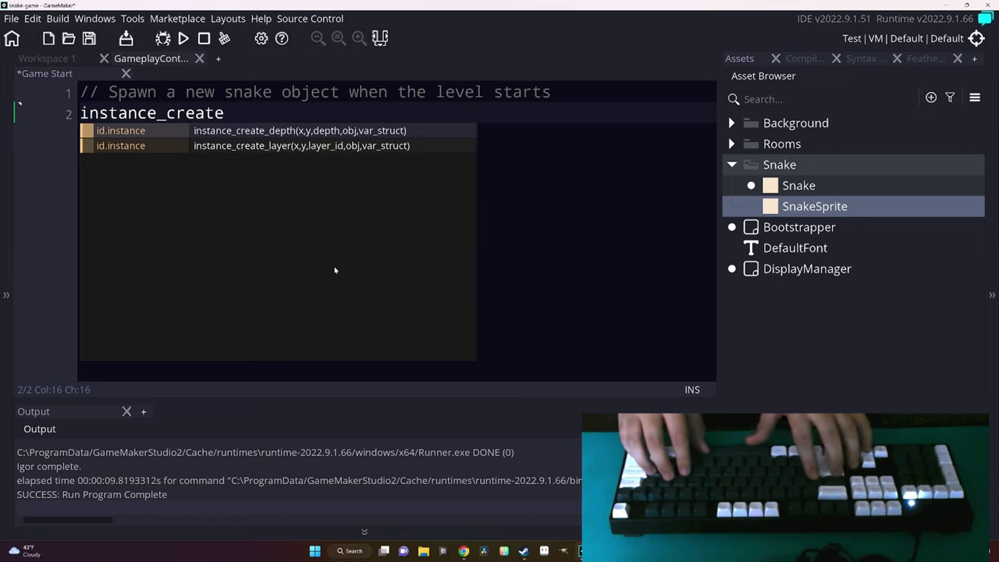
key("Return")
type(";")
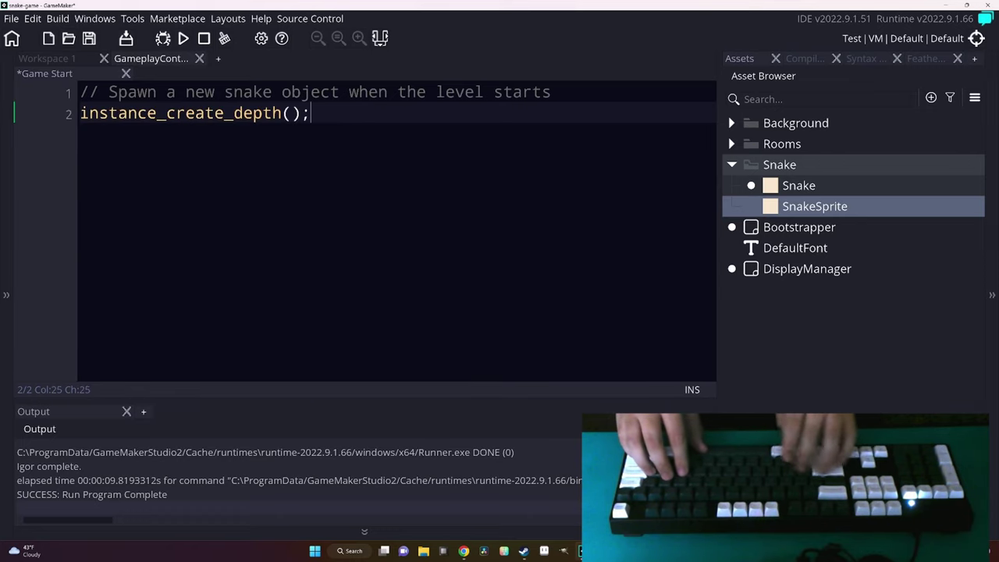
key("Up")
key("ctrl+Left")
type("instance")
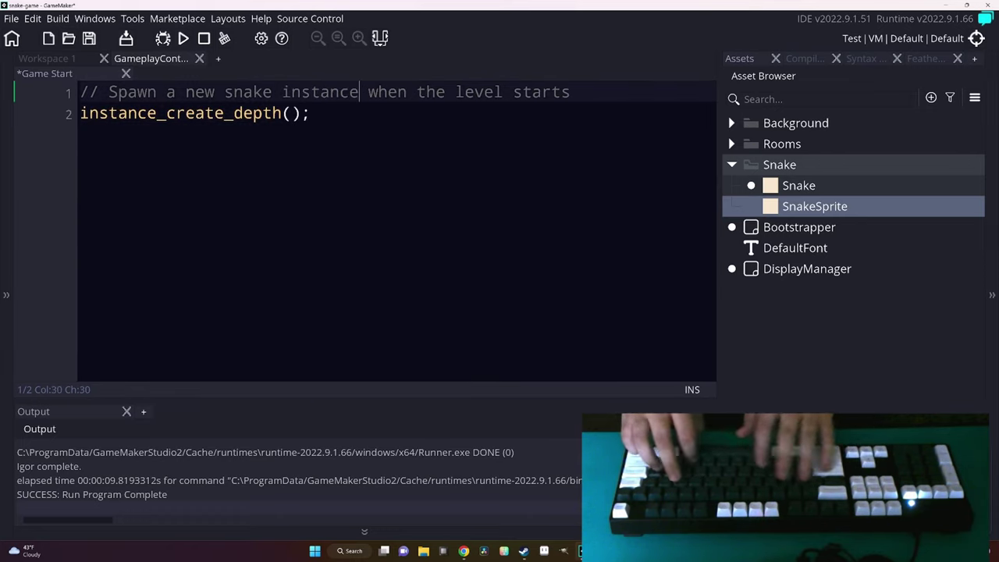
key("Down")
key("Left")
key("Left")
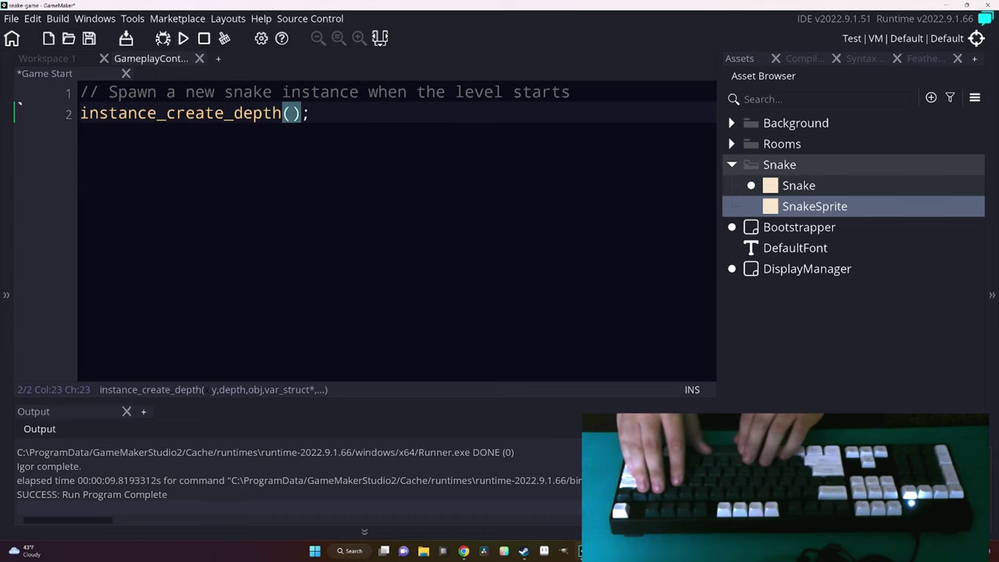
type("21, 21")
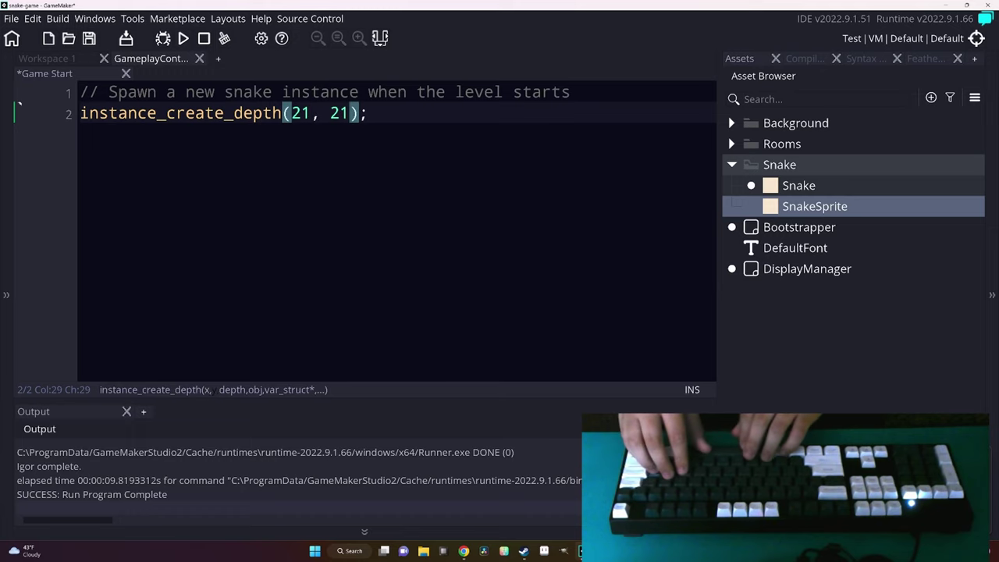
type(", 0, ")
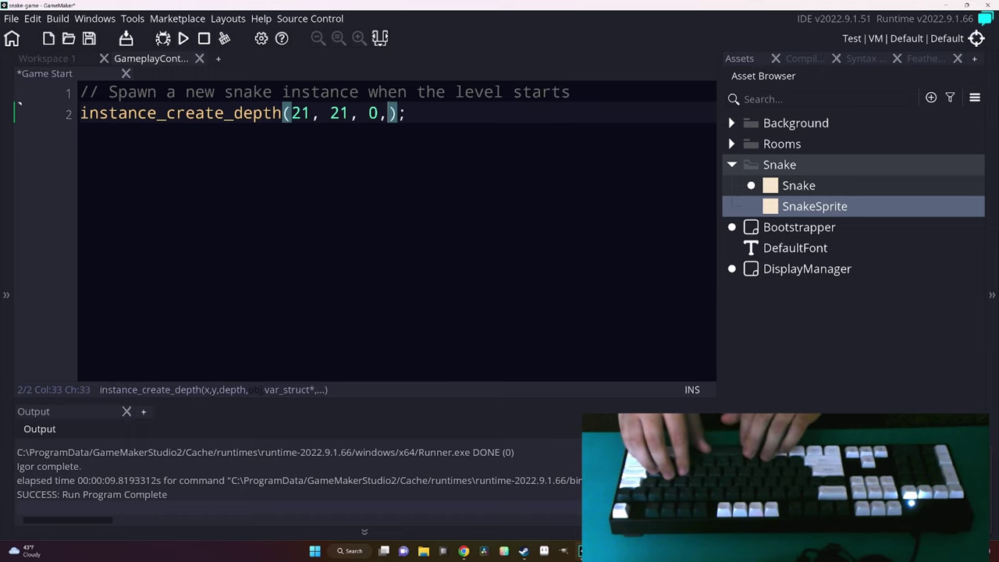
type("Snake")
key("ctrl+s")
key("F5")
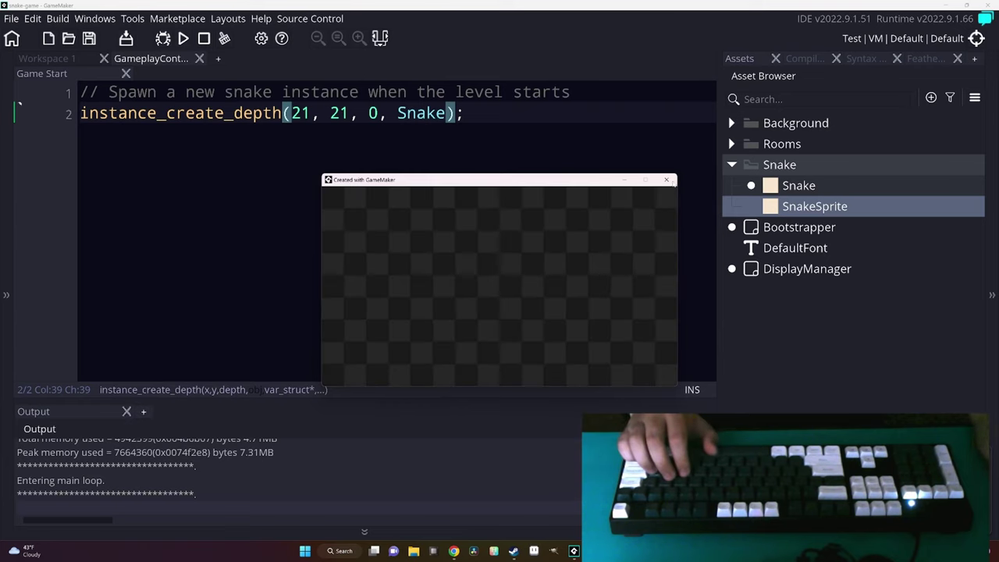
Change the Snake's spawn depth from 0 to 1 and test-run the game.
key("alt+F4")
double_click(375, 113)
type("1")
key("F5")
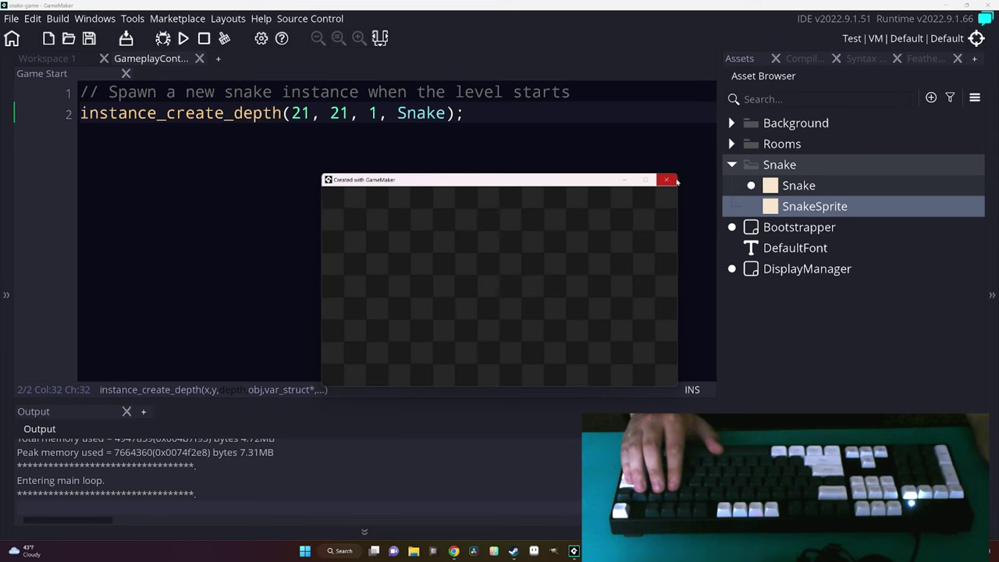
left_click(675, 181)
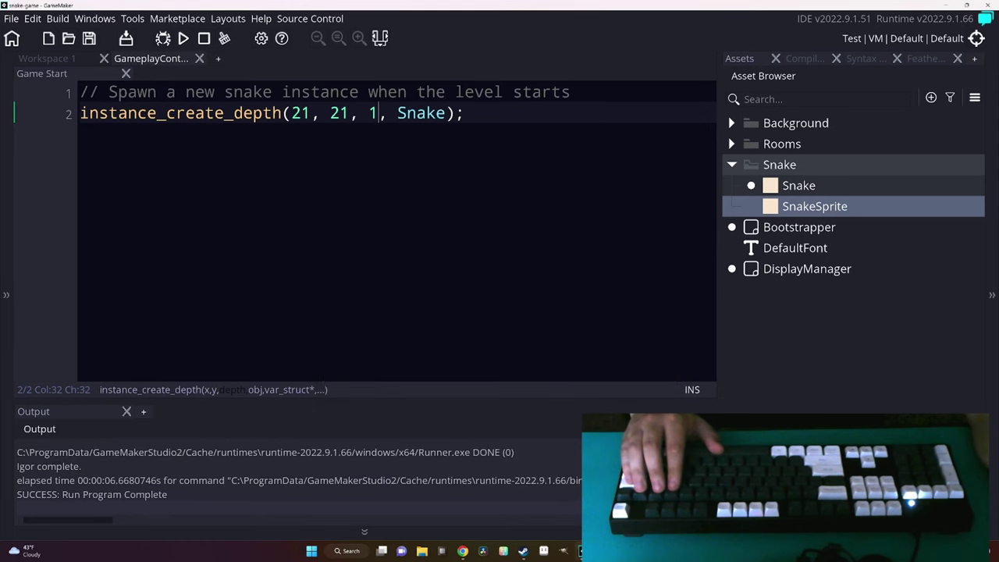
key("Right")
key("Right")
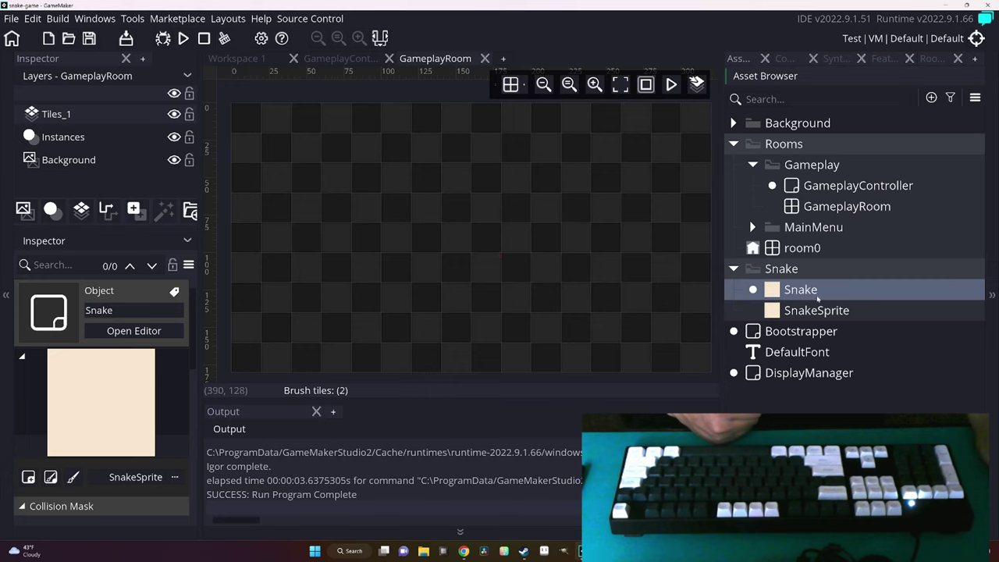
Move the room's Instances layer above Tiles_1 and run the game again.
left_click(117, 136)
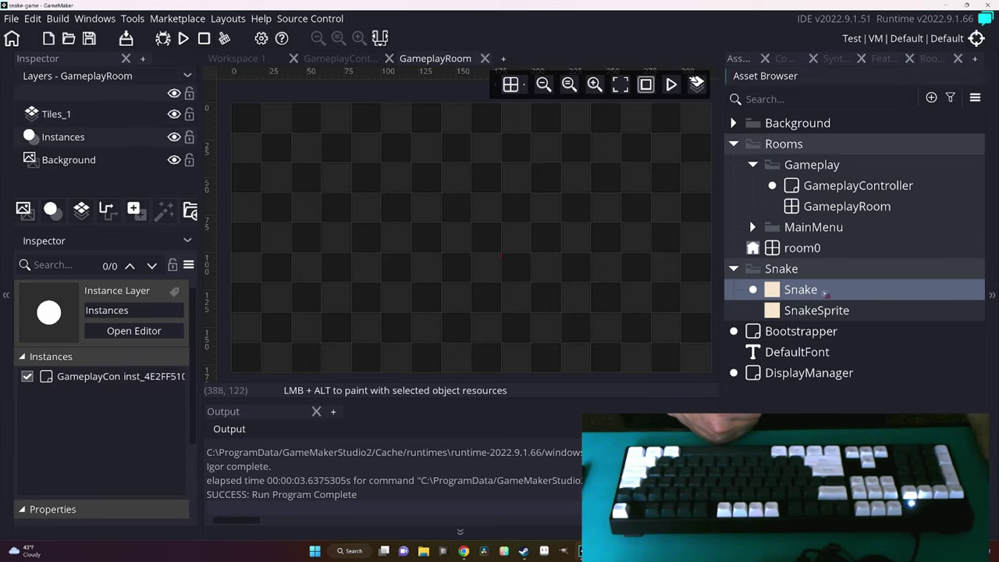
left_click_drag(81, 135, 88, 105)
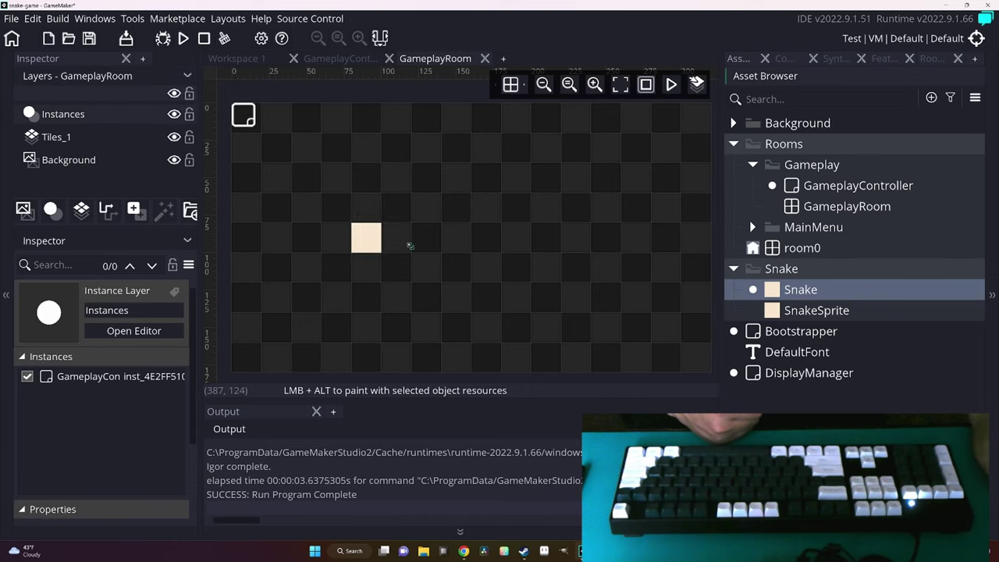
left_click_drag(717, 265, 832, 293)
left_click(485, 58)
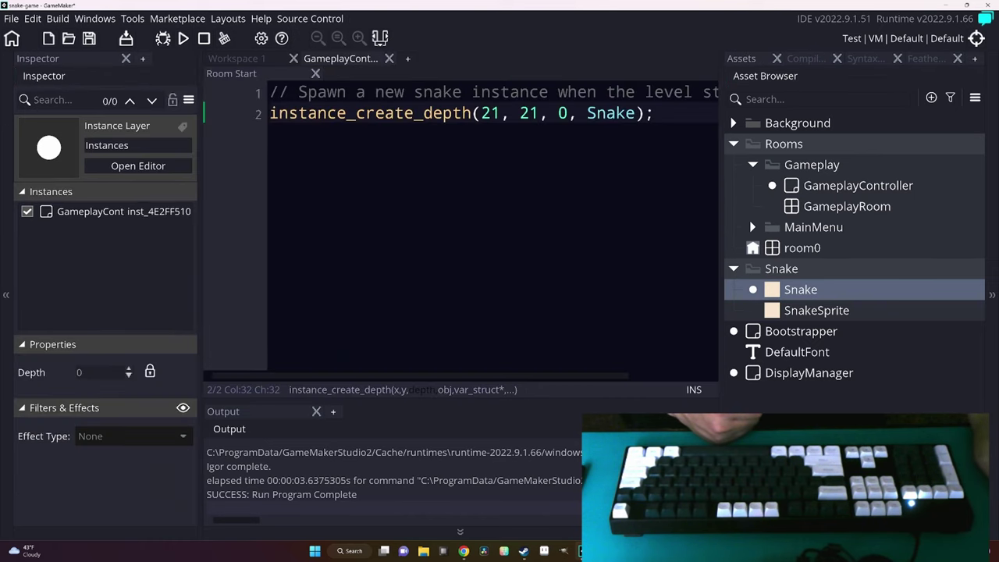
key("F5")
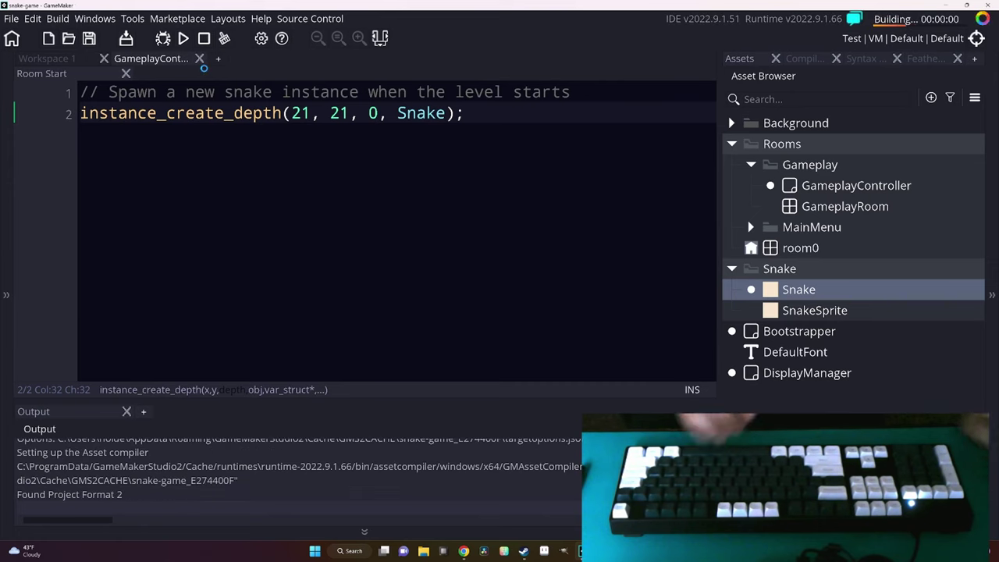
key("space")
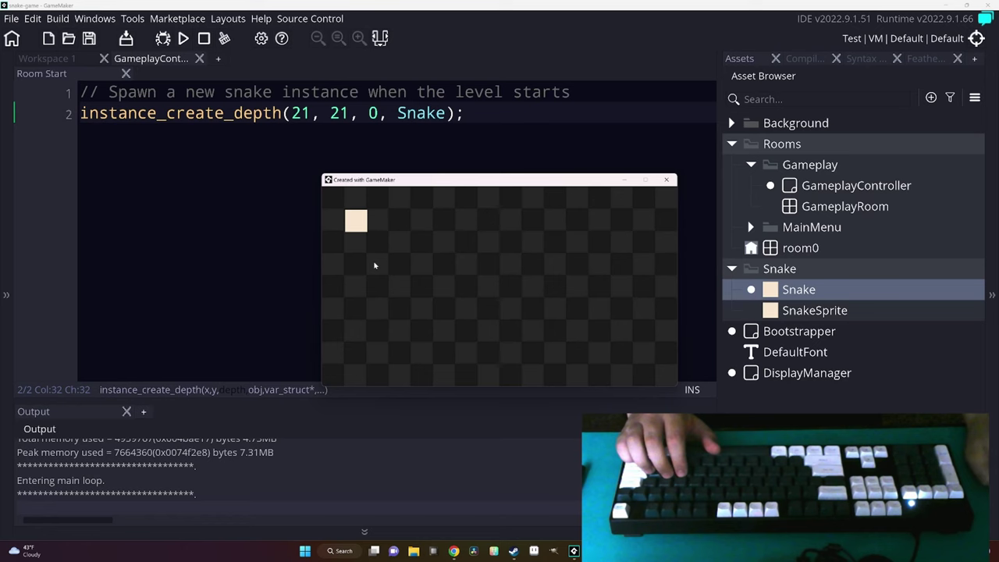
left_click(667, 180)
Change the spawn position to 20, 20 and run the game to check the cream square.
double_click(300, 114)
type("20")
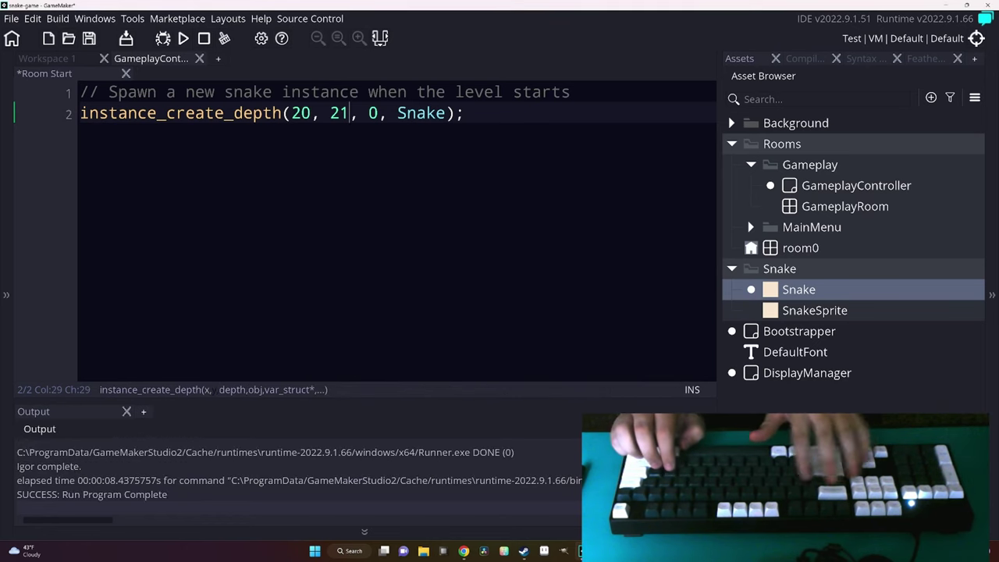
double_click(339, 113)
type("20")
key("F5")
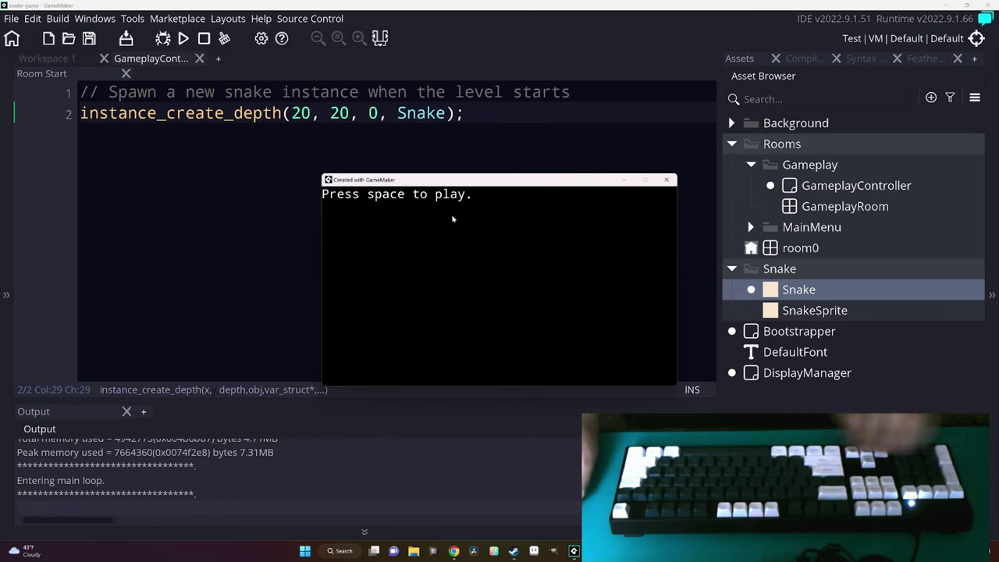
key("space")
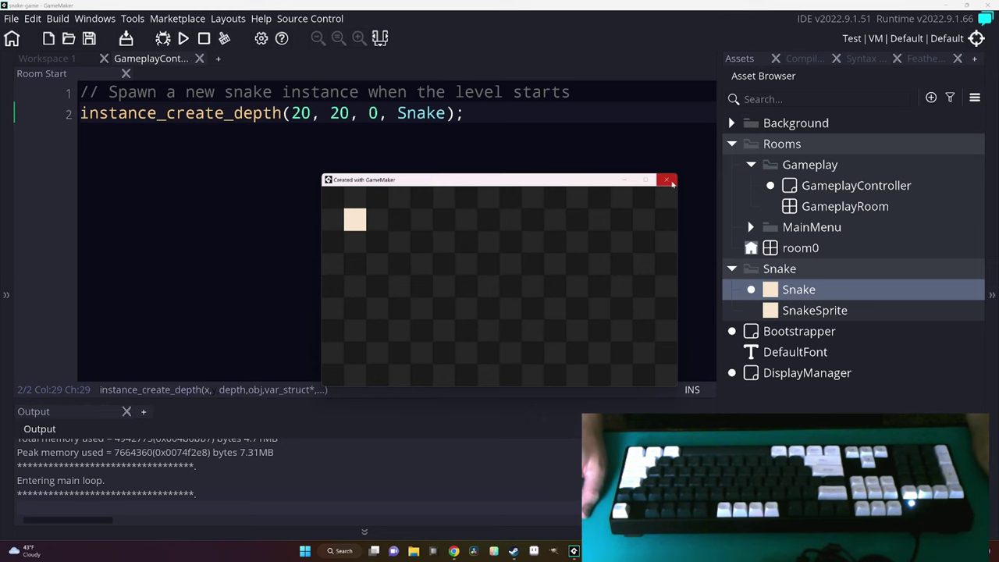
Add a Create event to GameplayController and clear its template code.
left_click(667, 180)
left_click(328, 329)
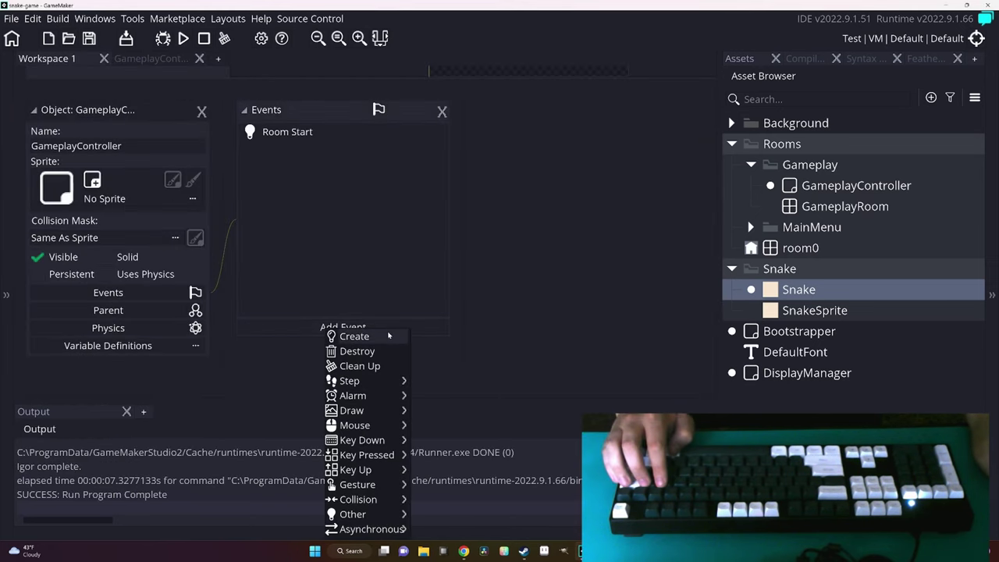
left_click(388, 337)
key("ctrl+a")
key("BackSpace")
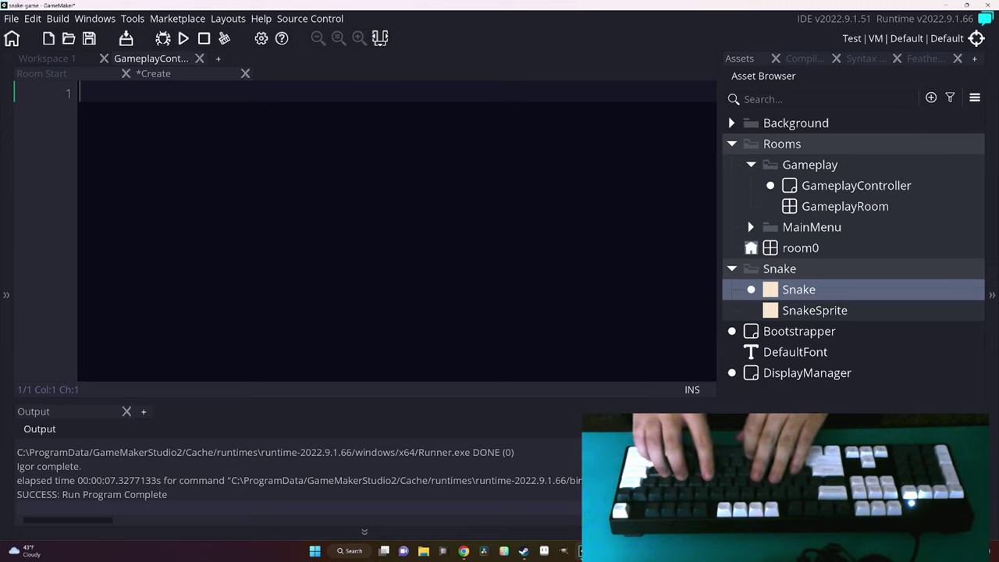
Write timer = time_source_create(time_source_game, 0.1, time_source_units_seconds, move, [], -1).
type("timer = ")
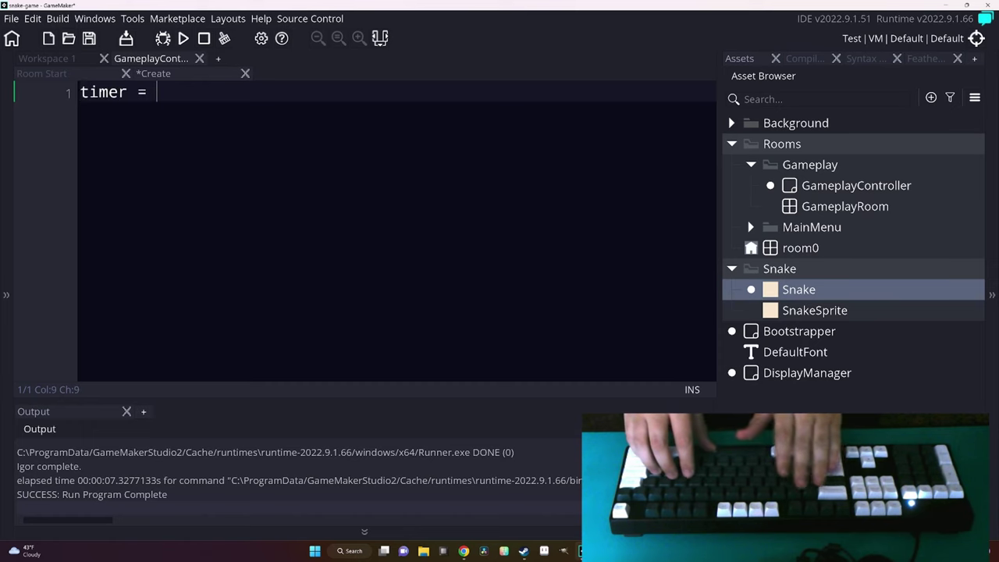
type("time_crea")
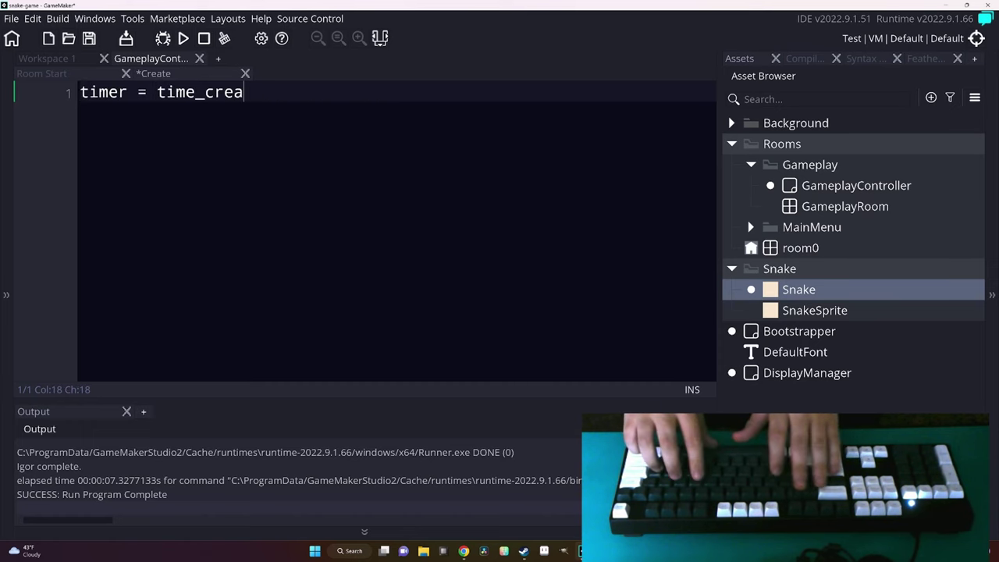
key("BackSpace")
key("BackSpace")
key("BackSpace")
key("BackSpace")
type("source")
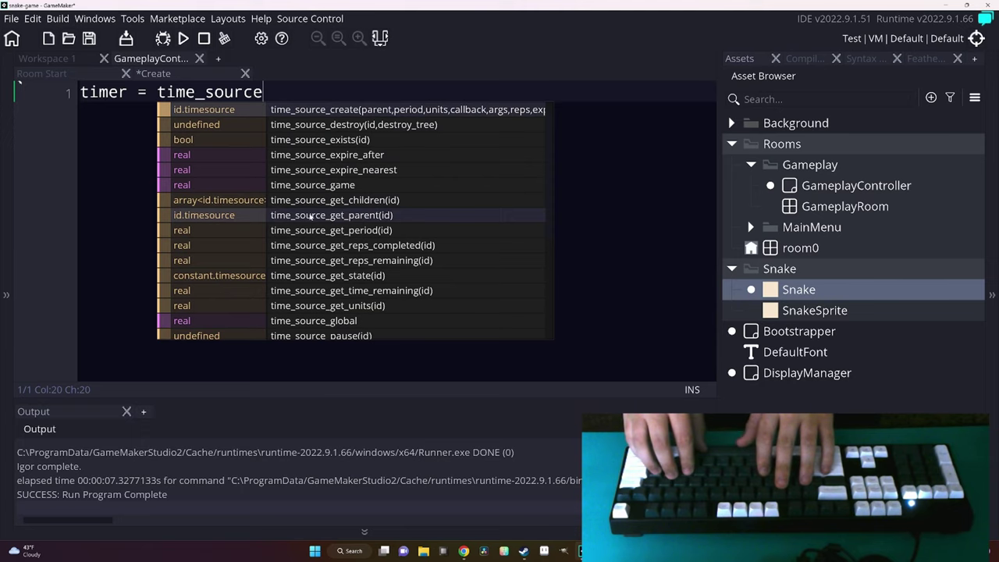
key("Return")
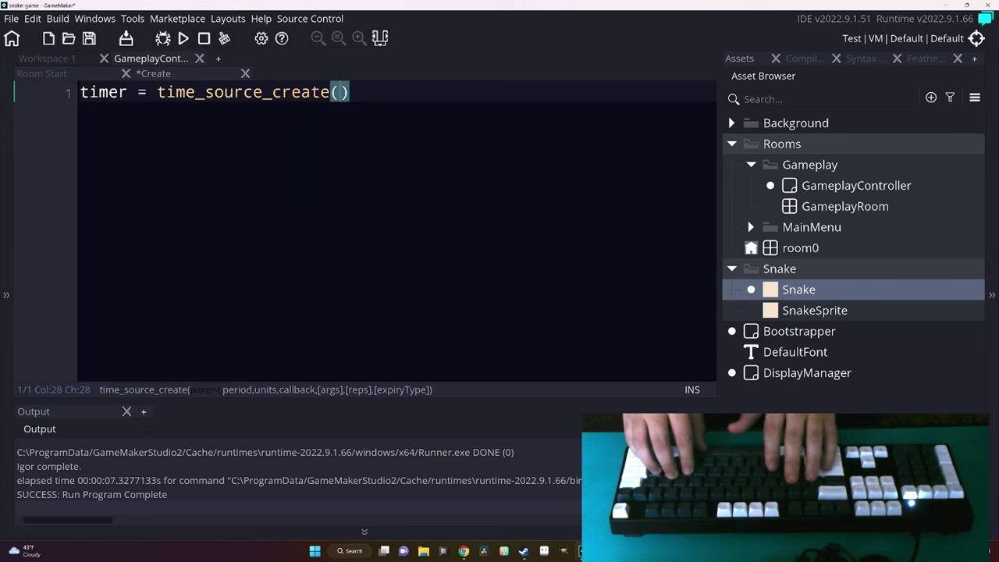
type(")")
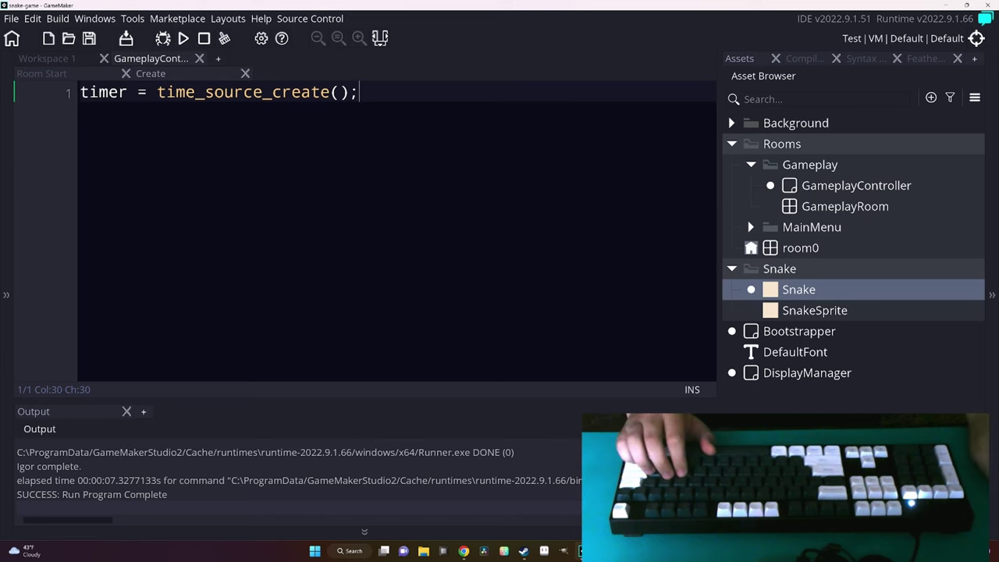
left_click(311, 92)
left_click(336, 92)
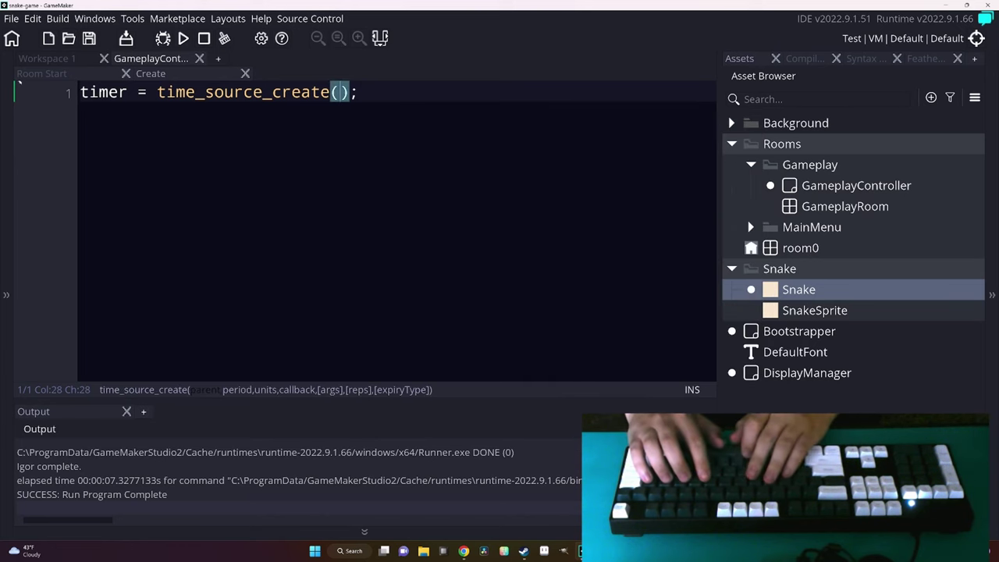
type("time_source_game, ")
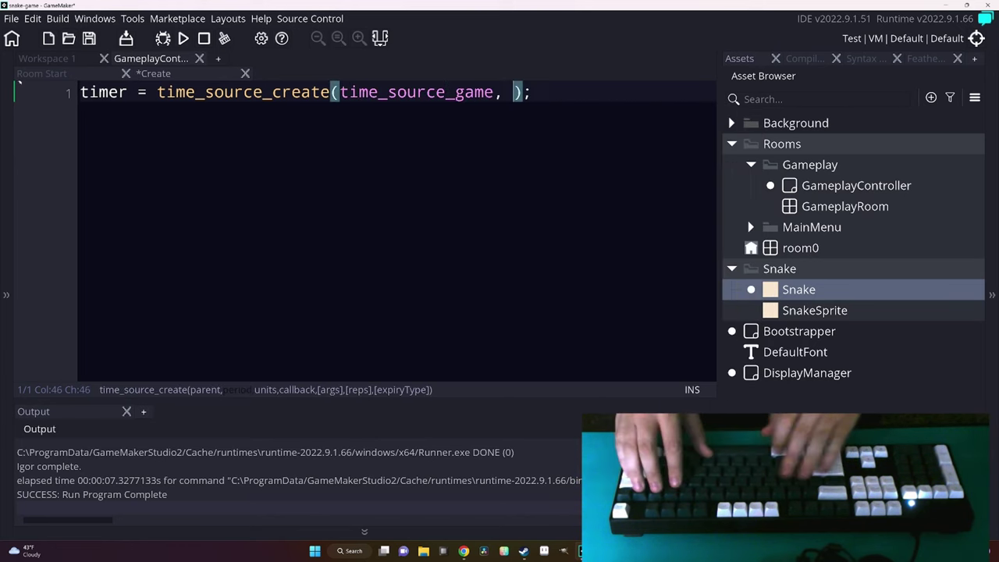
type("0.1")
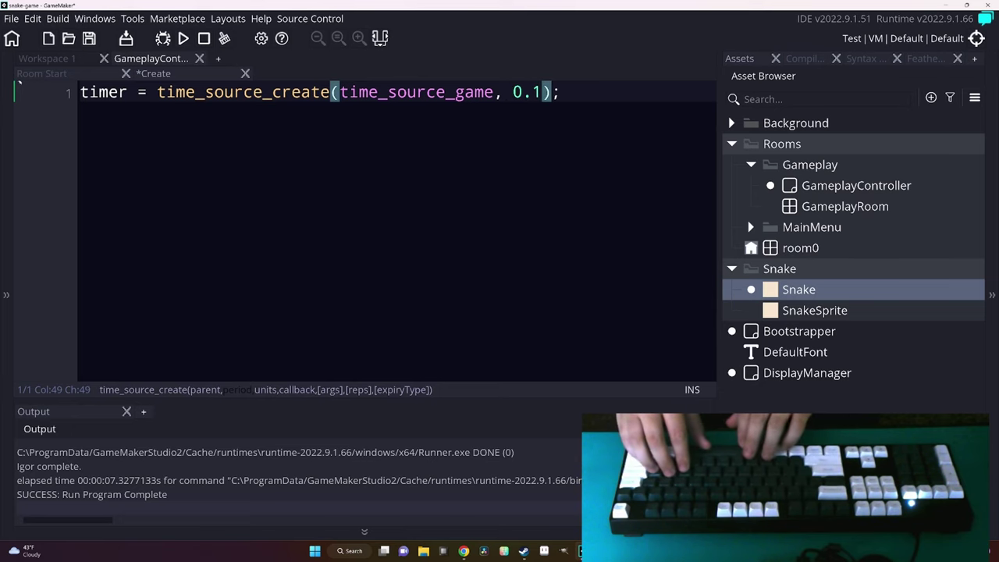
type(", time_source_unit")
key("Down")
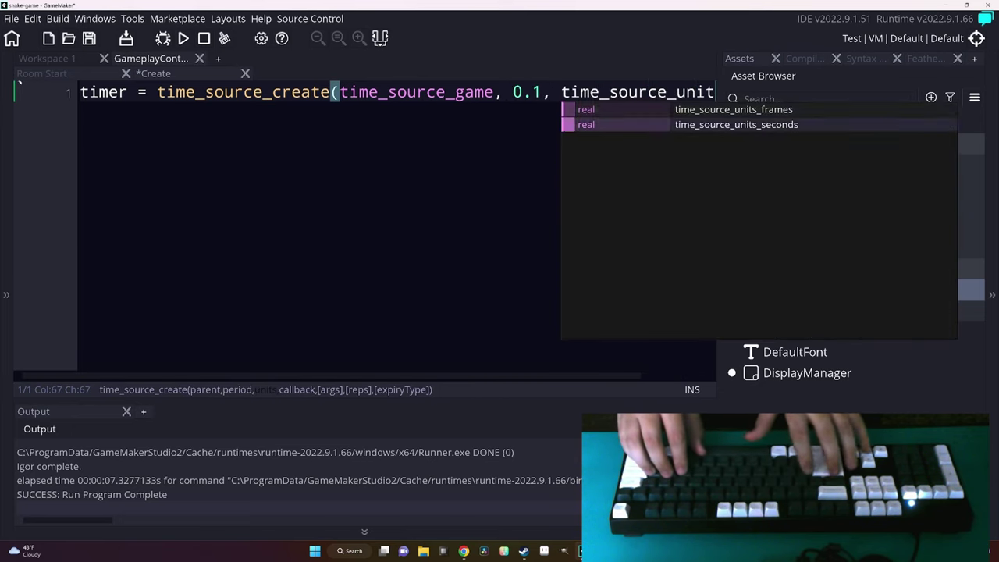
key("Return")
type(", move")
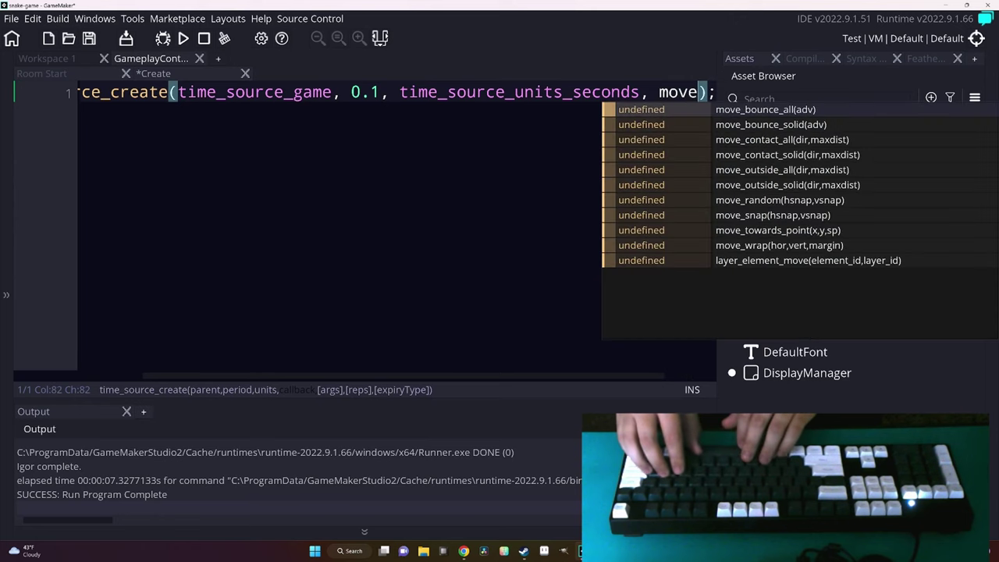
type(", ")
type("], ")
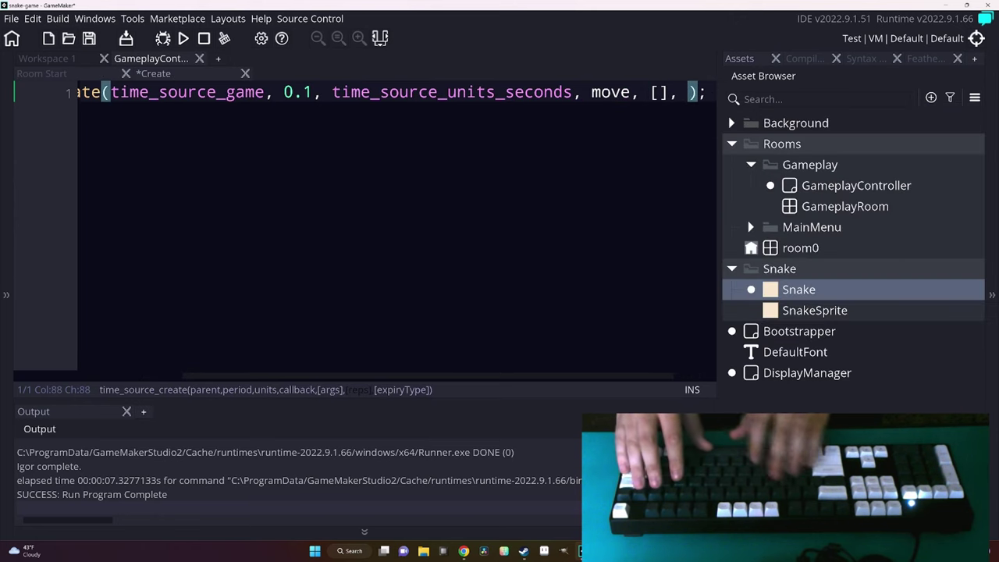
type("-1")
key("Home")
Define an empty function move() above the timer line, followed by a dashed separator comment.
key("Return")
key("Return")
key("Up")
key("Up")
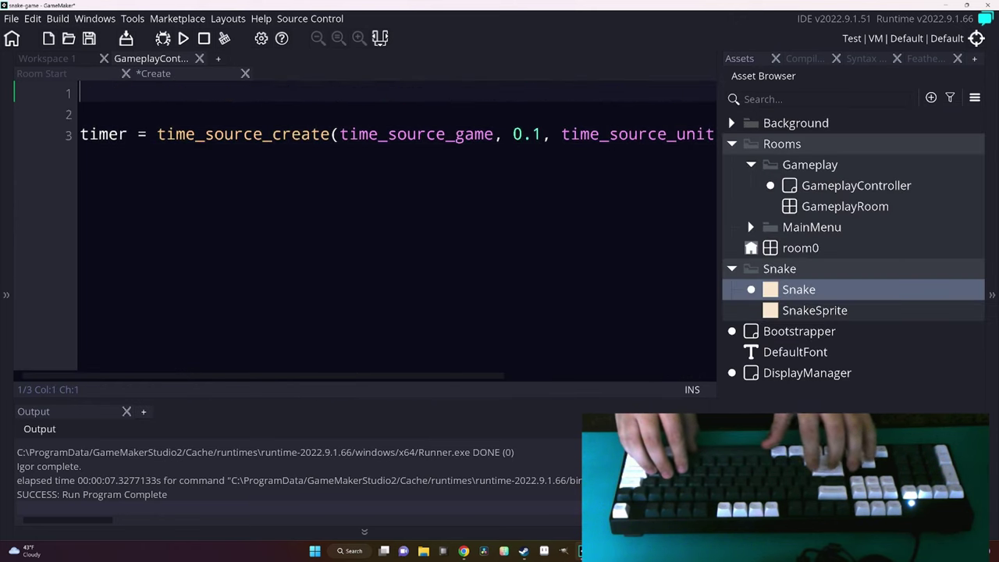
type("function move()")
key("Return")
type("{")
key("Return")
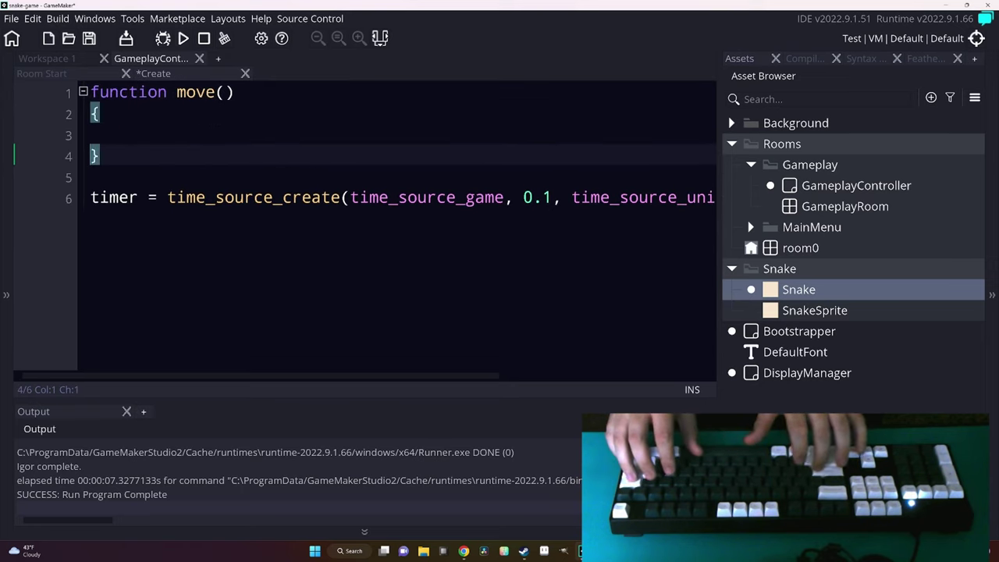
type("//")
key("Down")
key("Return")
key("Return")
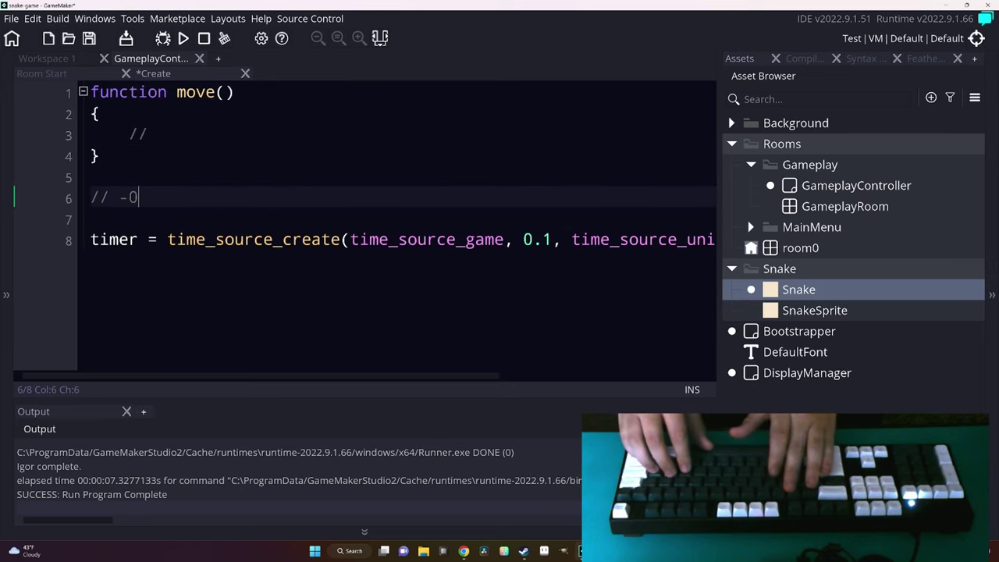
key("BackSpace")
type("-")
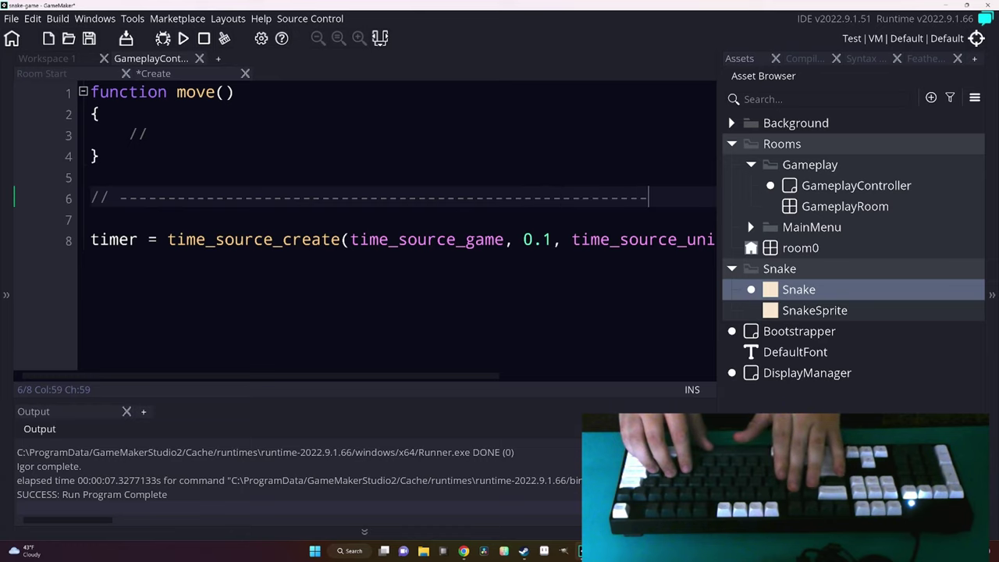
Start a /** doc comment block above the move function.
key("Up")
key("Up")
key("Up")
key("Up")
key("Up")
key("Home")
key("Return")
key("Up")
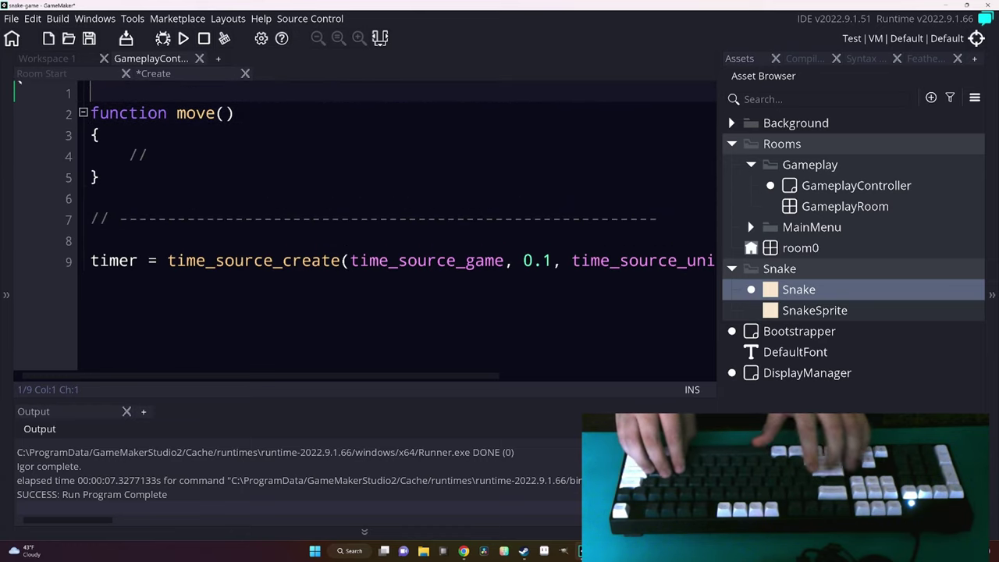
type("/**")
key("Return")
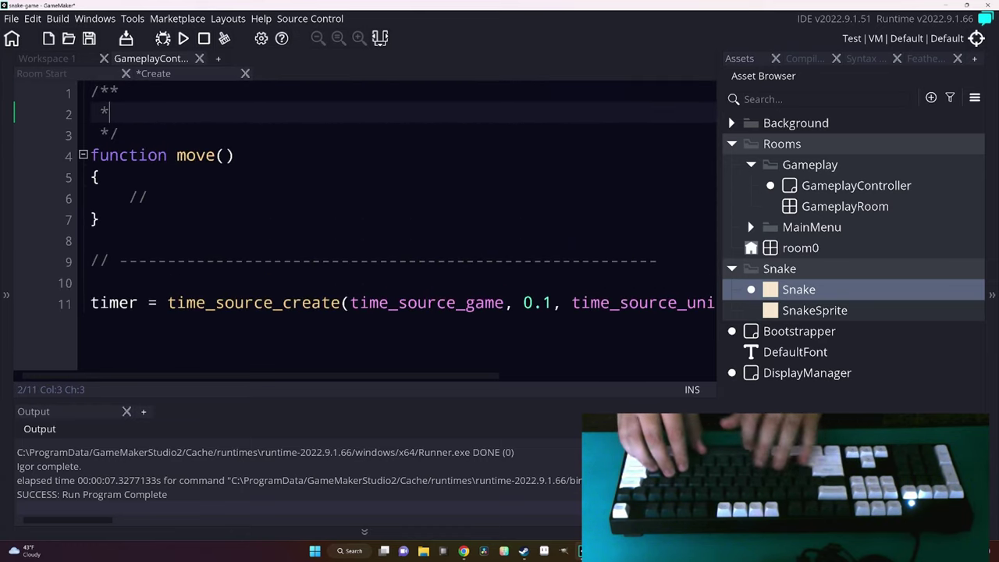
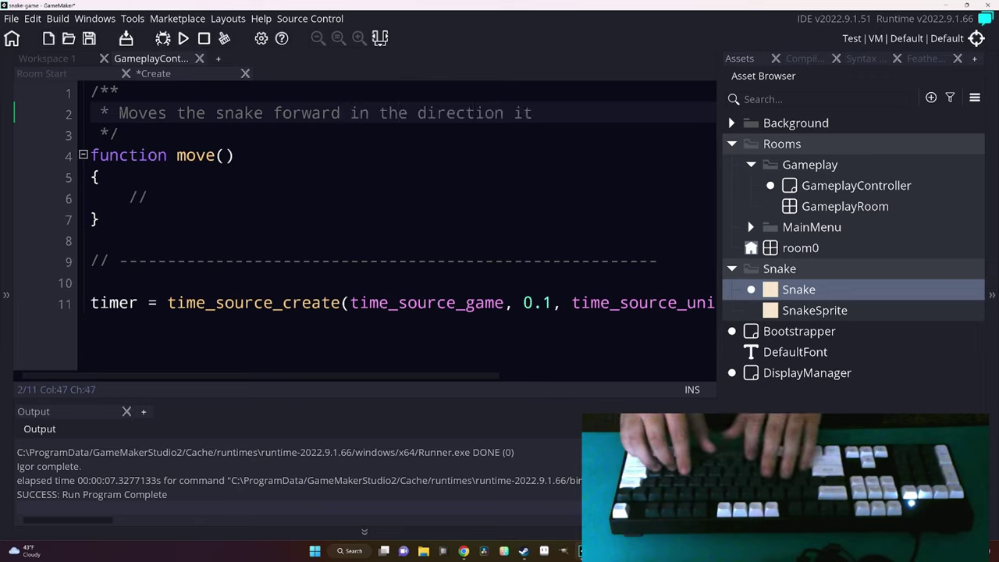
Finish the move function's doc comment and save the Create event.
key("Return")
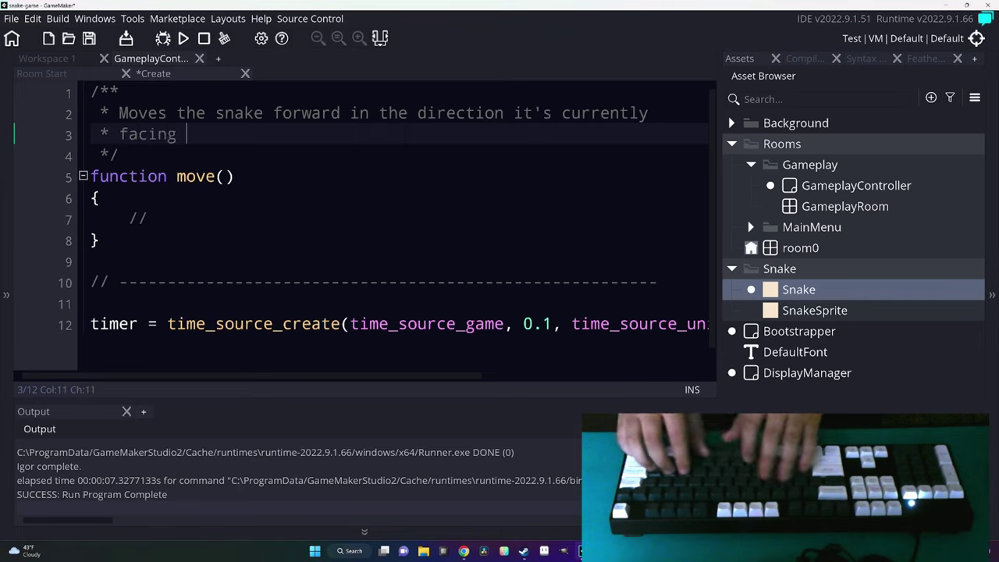
type(".")
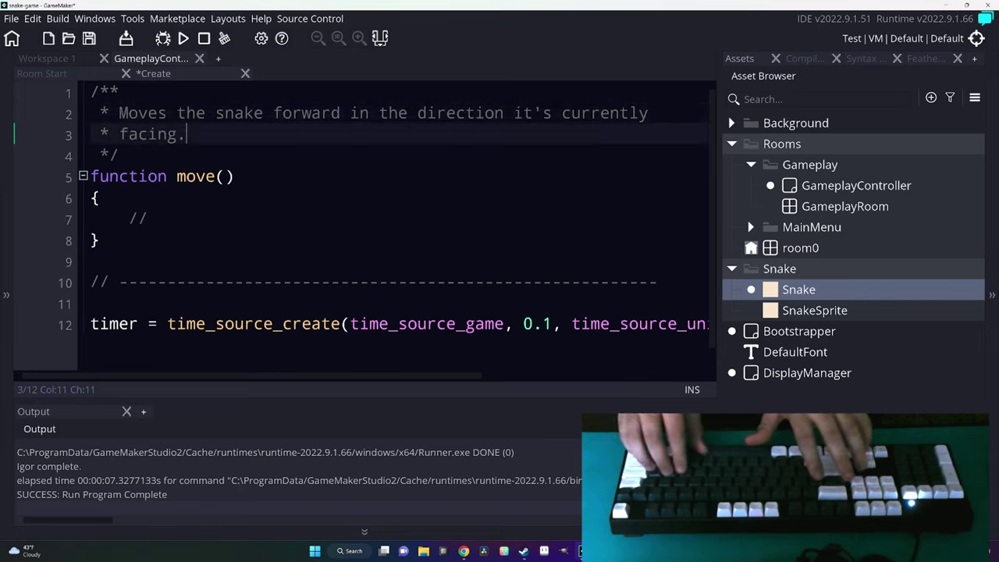
key("BackSpace")
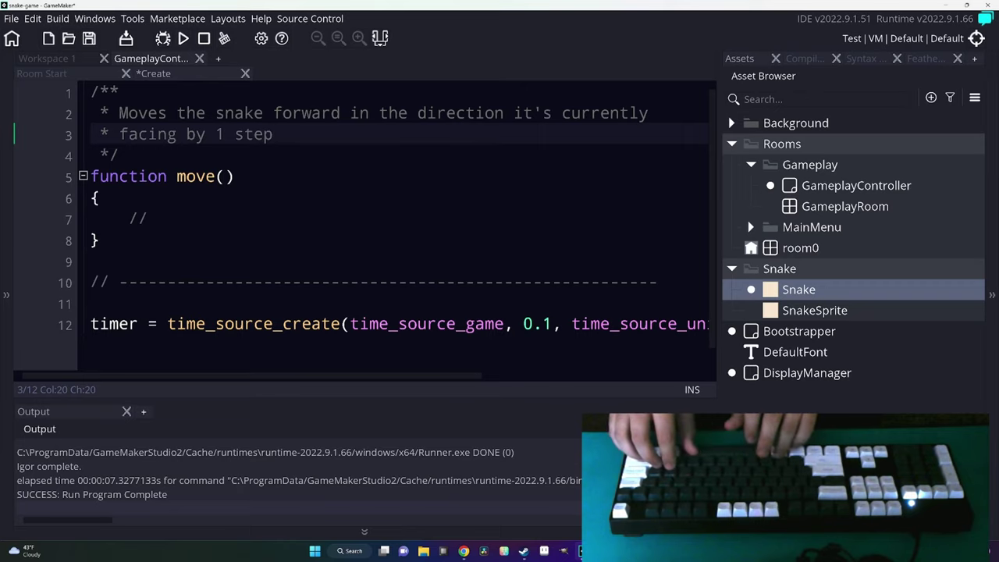
key("ctrl+s")
Declare enum Direction { LEFT, RIGHT, UP, DOWN } on the first line of the Create event.
key("Down")
key("Down")
key("Down")
key("Down")
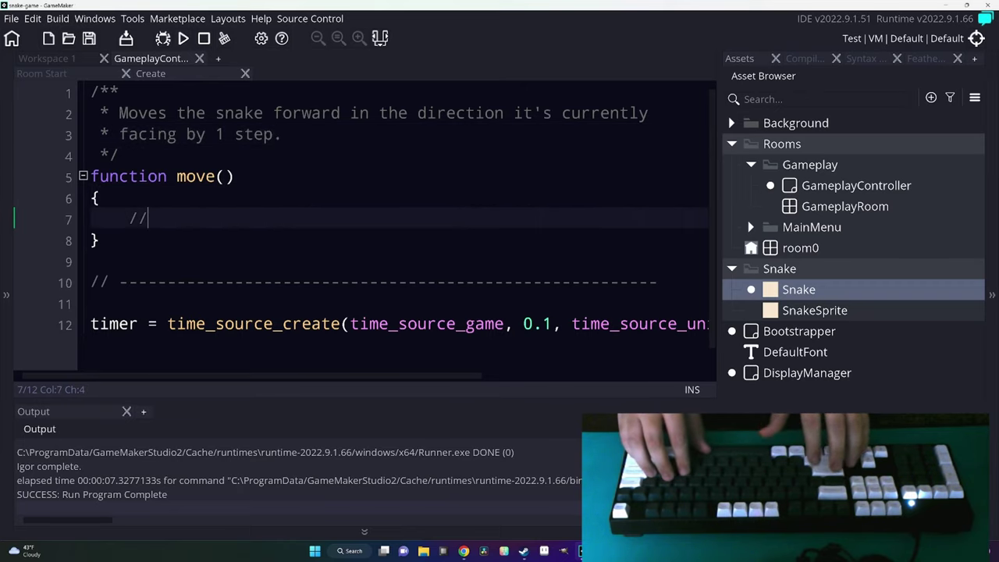
key("Up")
key("Up")
key("Up")
key("Up")
key("Up")
key("Home")
key("Return")
key("Return")
key("Up")
key("Up")
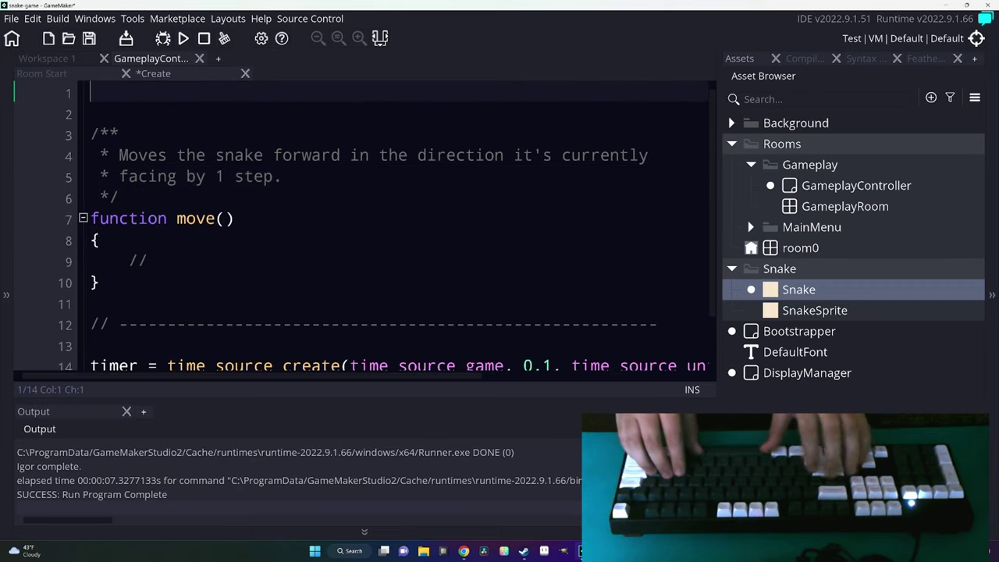
type("enum Direction")
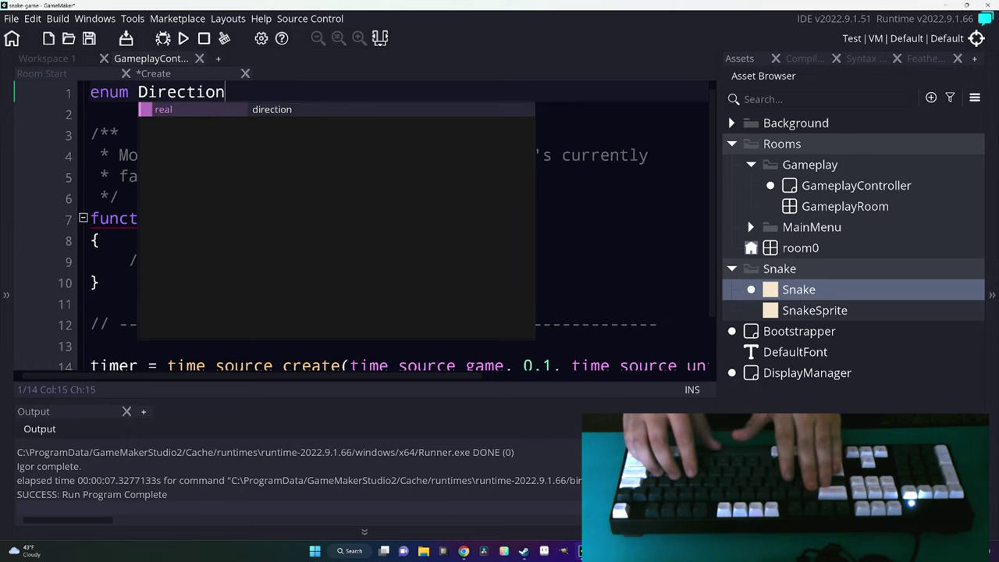
type(" { LEFT")
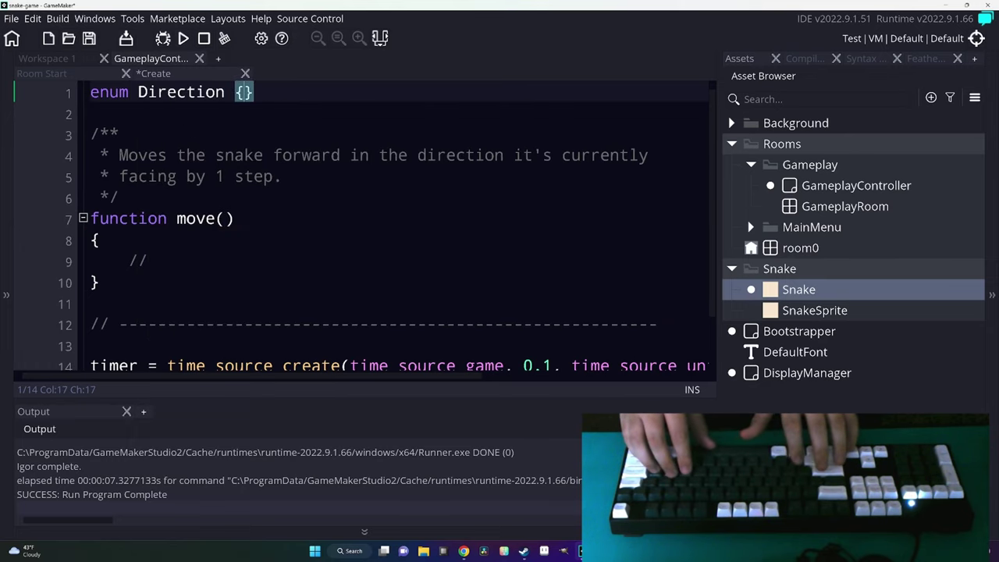
type(", RIGHT, UP,  ")
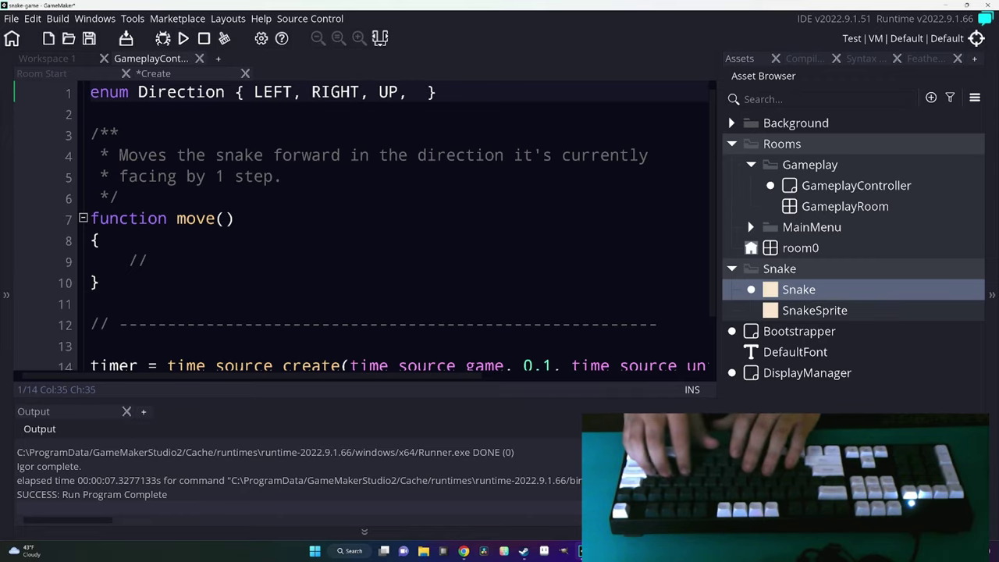
type("DOWN")
key("Down")
key("Down")
Add current_direction = Direction.RIGHT; above the timer.
key("Down")
key("Down")
key("Down")
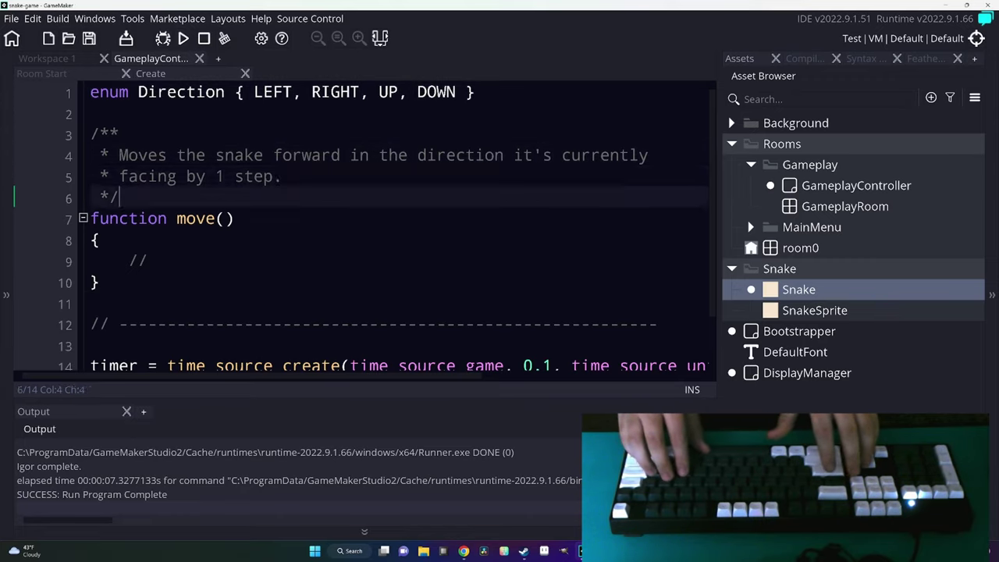
key("Up")
key("Up")
key("Down")
key("Down")
key("Down")
key("Down")
key("Return")
type("cu")
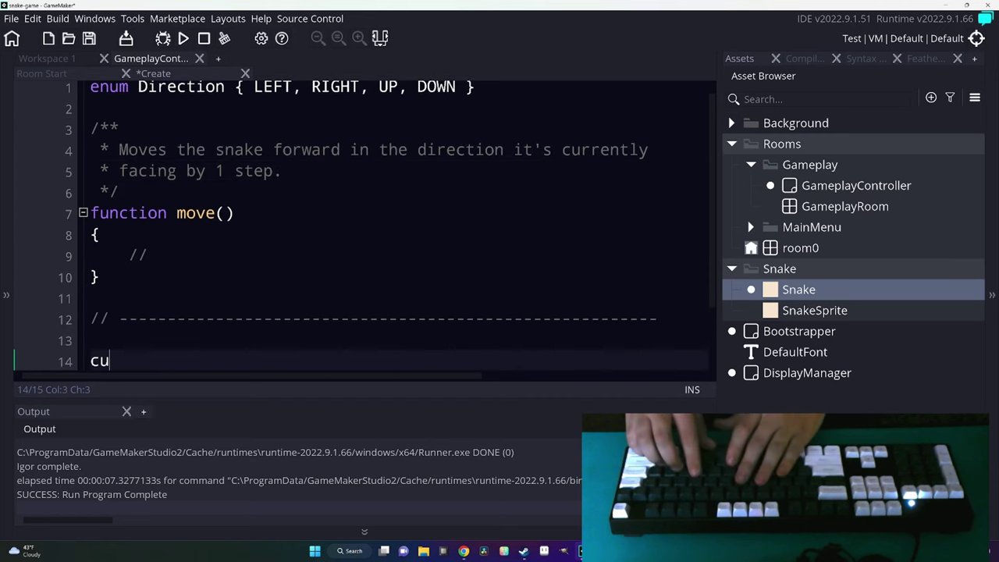
type("rrent_drection ")
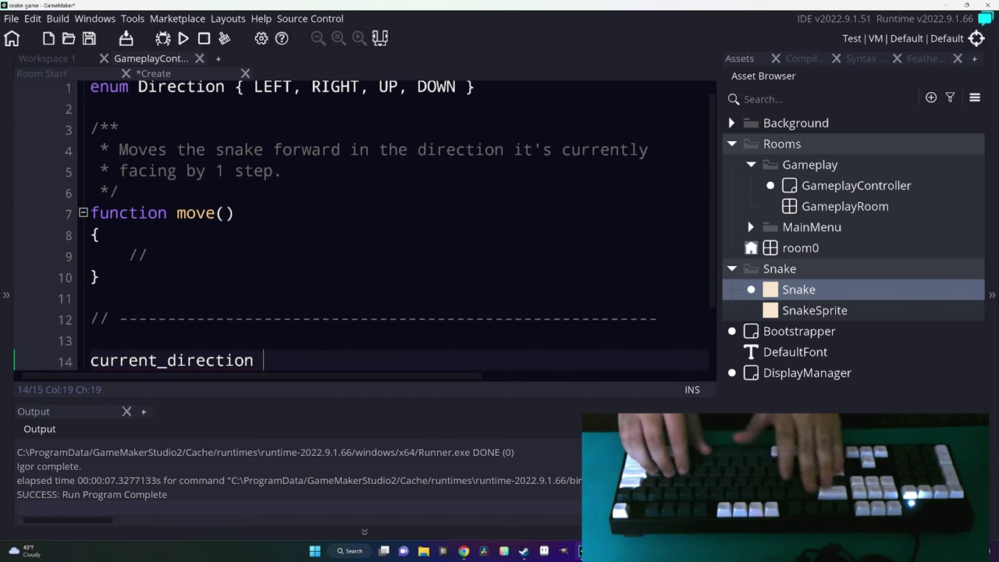
type("= Direction.RE")
key("BackSpace")
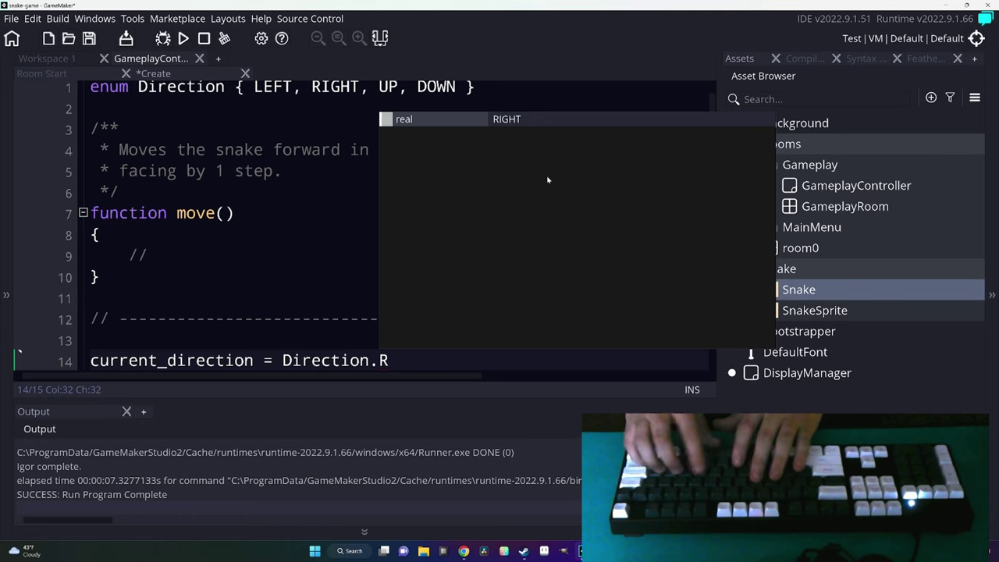
key("Return")
type(";")
key("Down")
Replace the placeholder comment in move() with x += 20; and save.
key("Up")
key("Up")
key("Up")
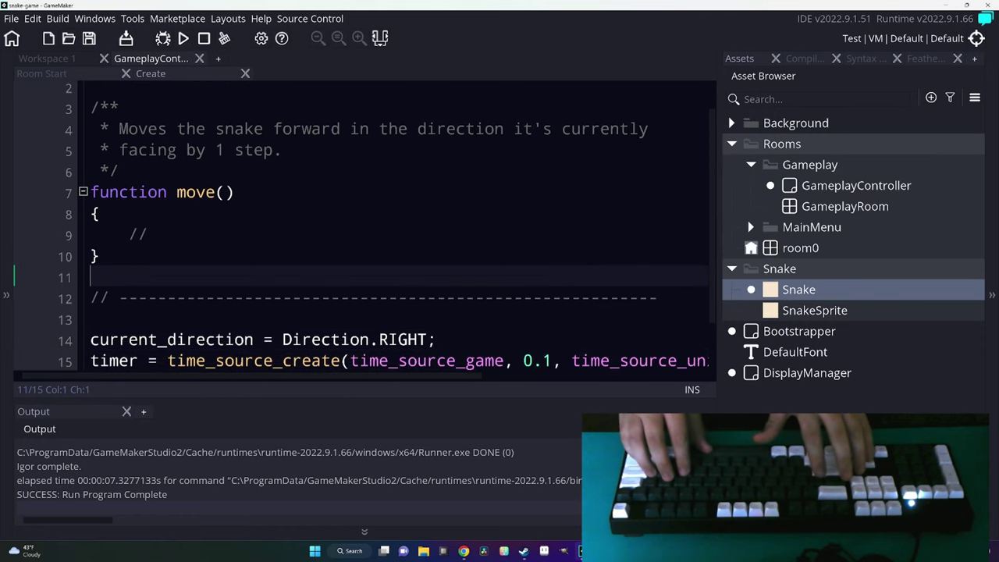
key("Up")
key("Up")
key("Up")
key("Up")
key("Up")
key("Down")
key("Down")
key("Down")
key("Down")
key("Down")
key("Down")
key("Down")
key("End")
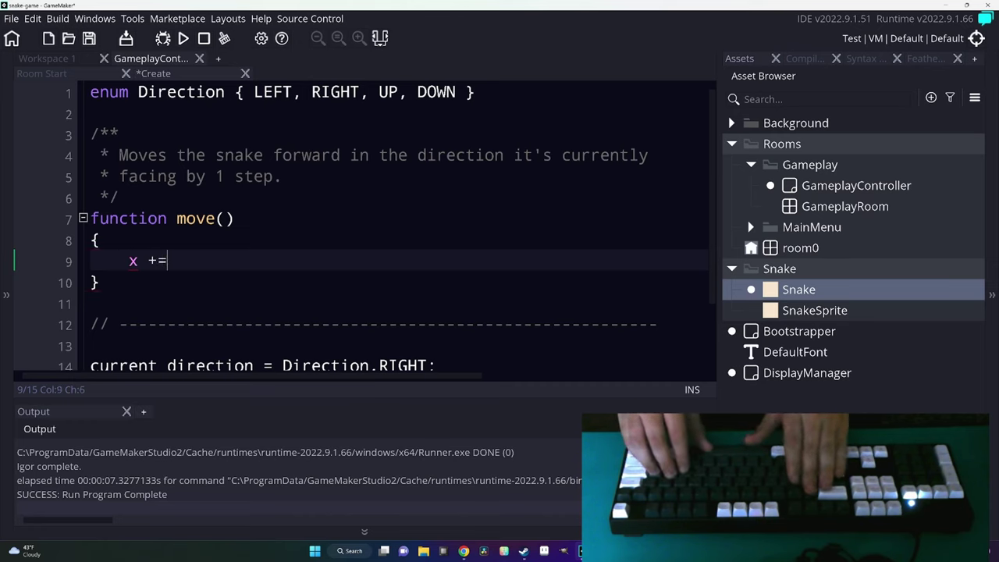
type(" 20;")
key("Return")
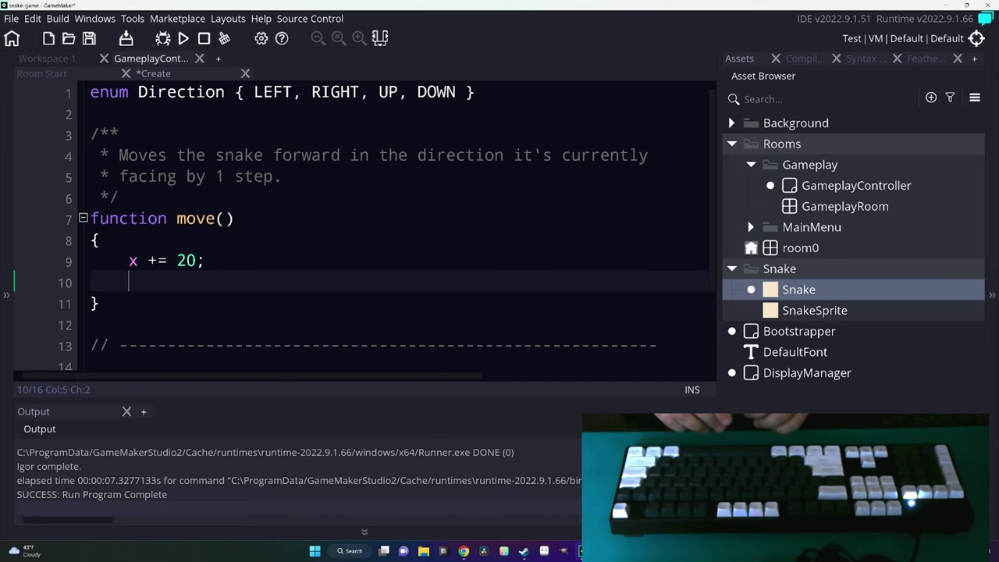
key("BackSpace")
key("BackSpace")
key("ctrl+s")
Put time_source_create's 0.1, seconds-units and move arguments on separate lines.
key("Up")
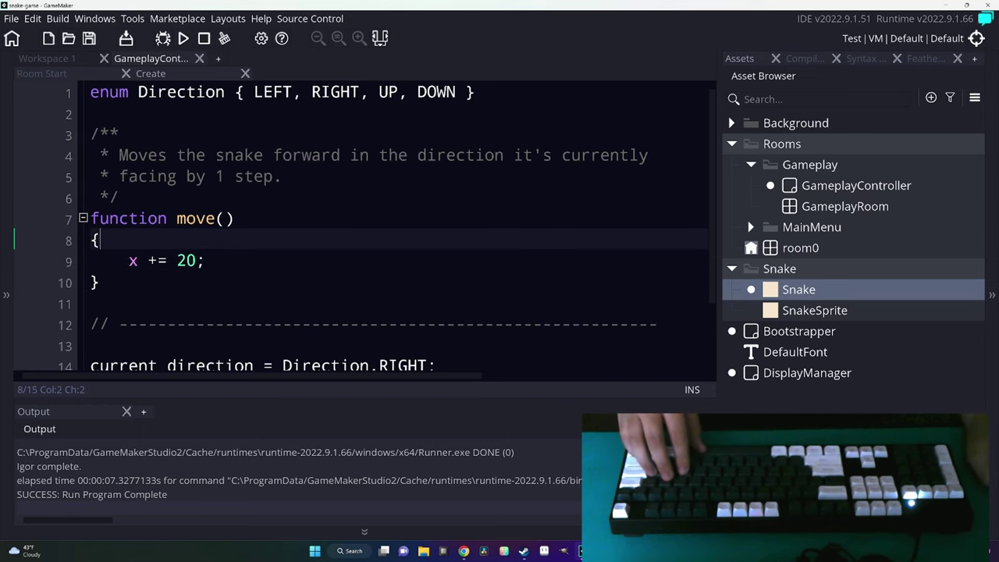
scroll(363, 226, "down", 1)
left_click(348, 319)
key("Return")
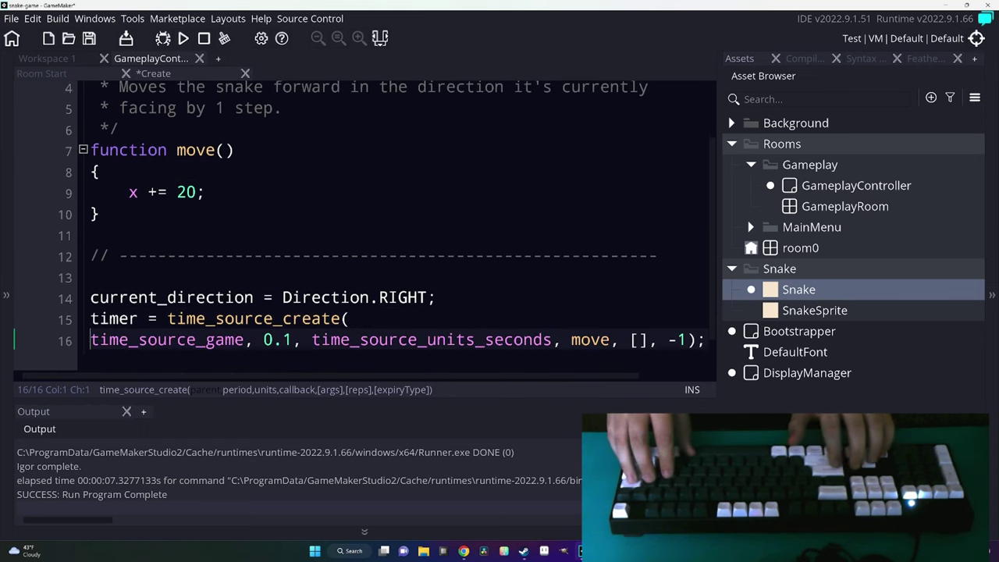
left_click(309, 340)
key("Return")
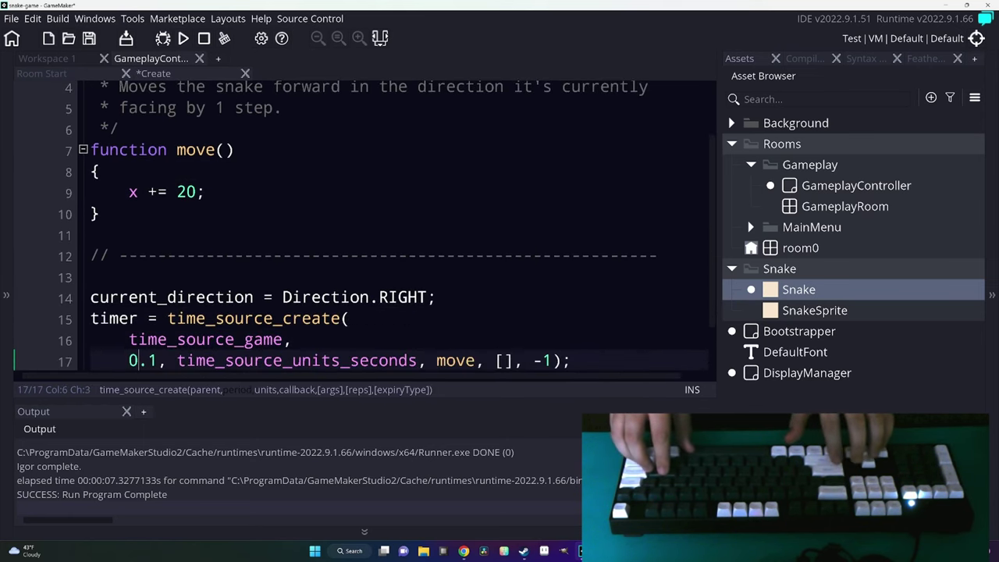
left_click(176, 340)
key("Return")
left_click(388, 339)
key("Return")
Put the [] and -1 arguments and an unindented closing parenthesis on their own lines, then save.
left_click(188, 361)
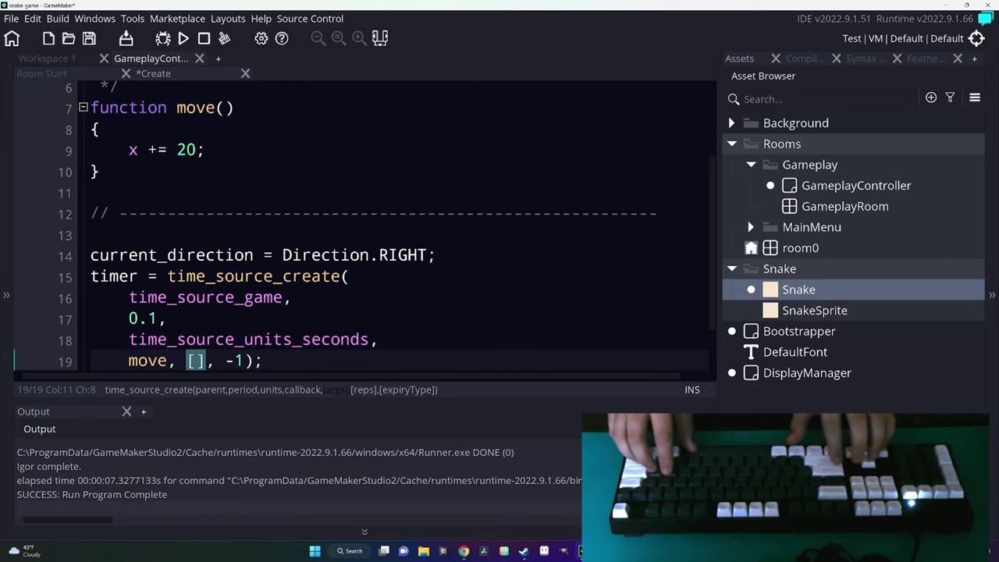
key("Return")
left_click(166, 361)
key("Return")
left_click(147, 360)
key("Return")
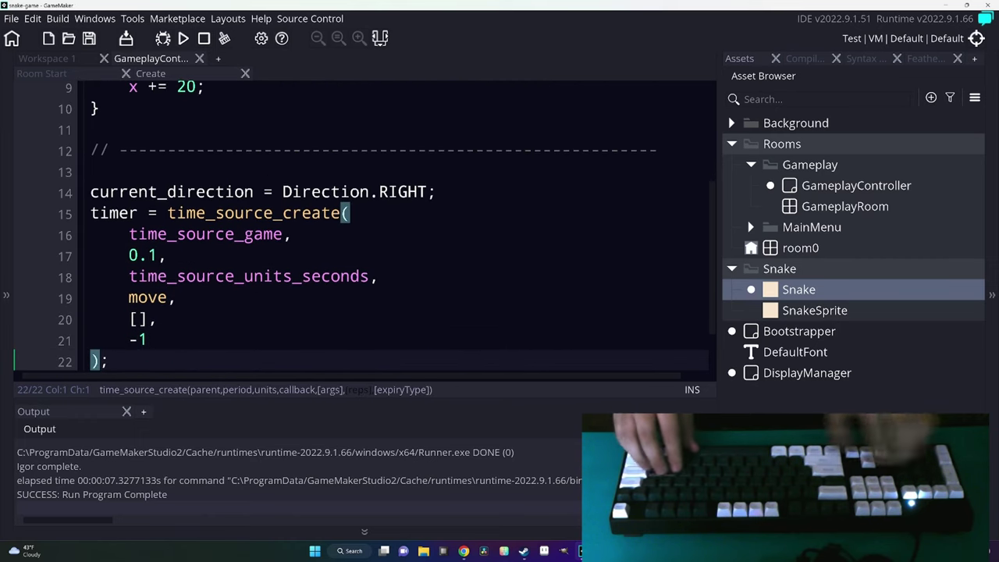
key("BackSpace")
key("ctrl+s")
left_click(158, 319)
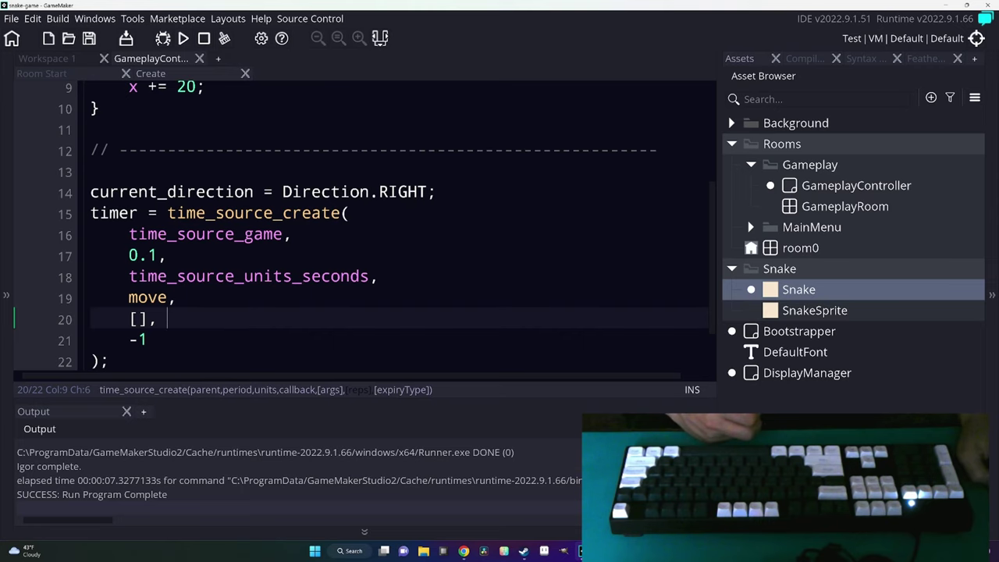
right_click(781, 398)
Create a new script asset named time.
mouse_move(787, 405)
left_click(706, 443)
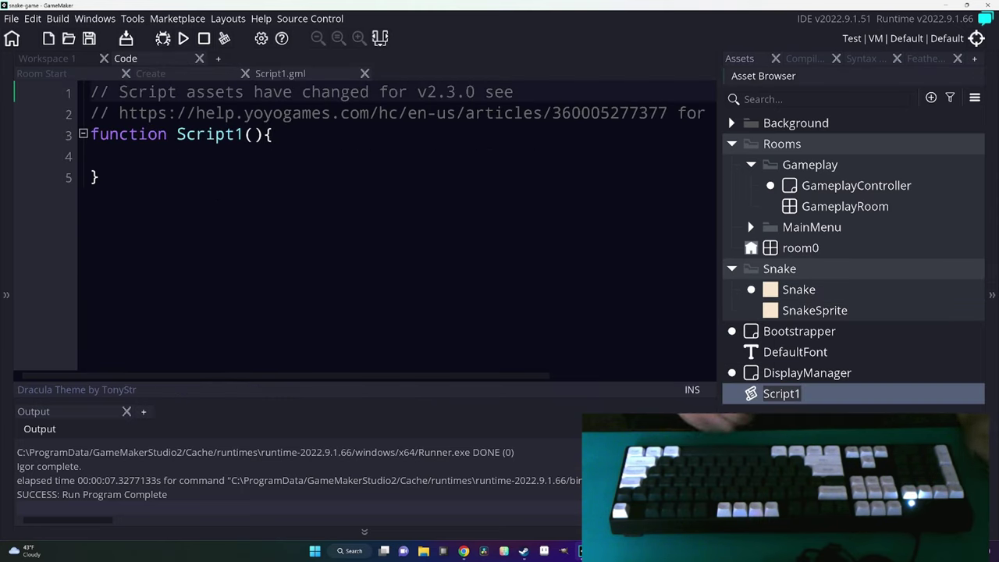
type("time")
key("Return")
Replace the default code with a set_interval function calling time_source_create(time_source_game, …).
key("ctrl+a")
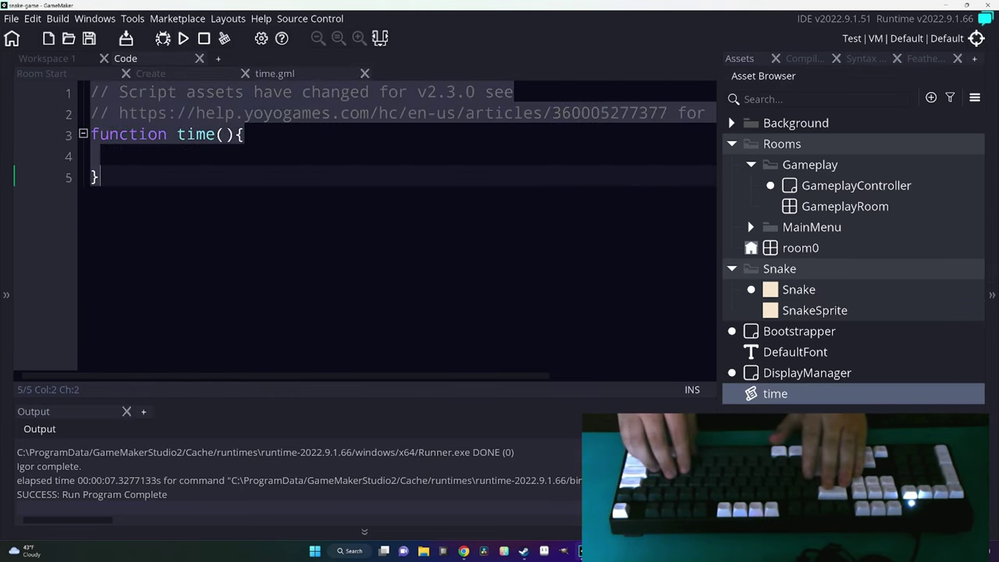
key("BackSpace")
type("function ")
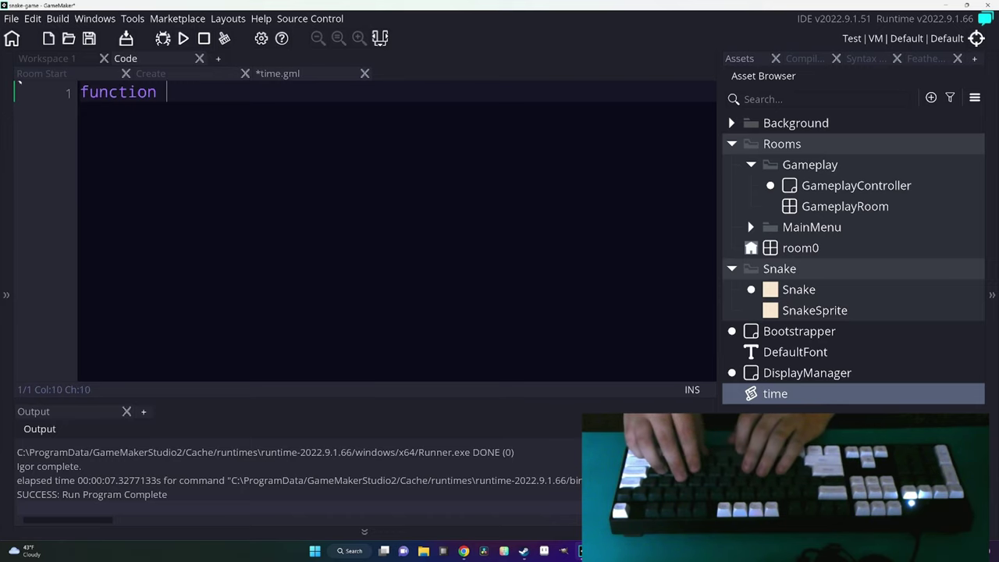
type("e")
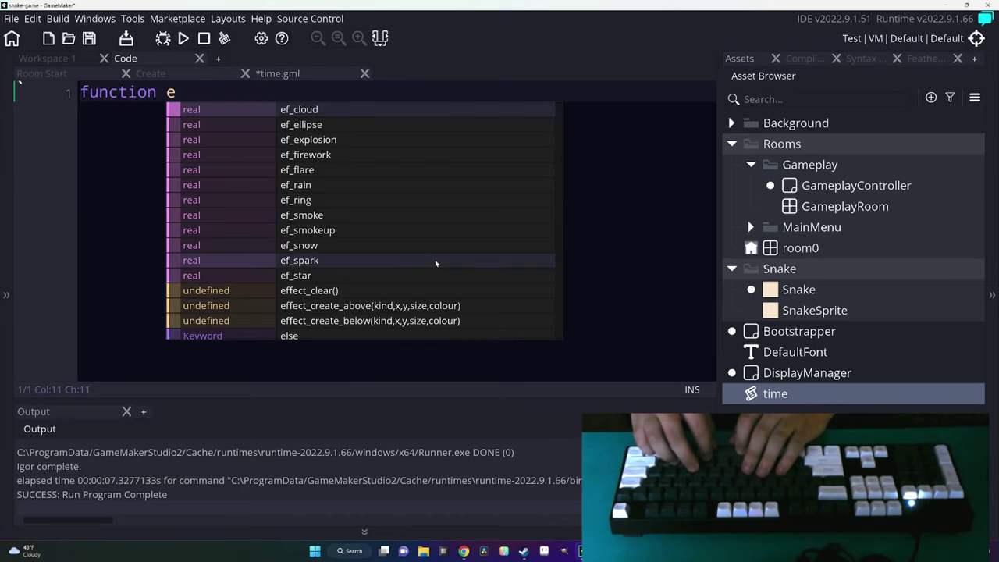
key("BackSpace")
type("s")
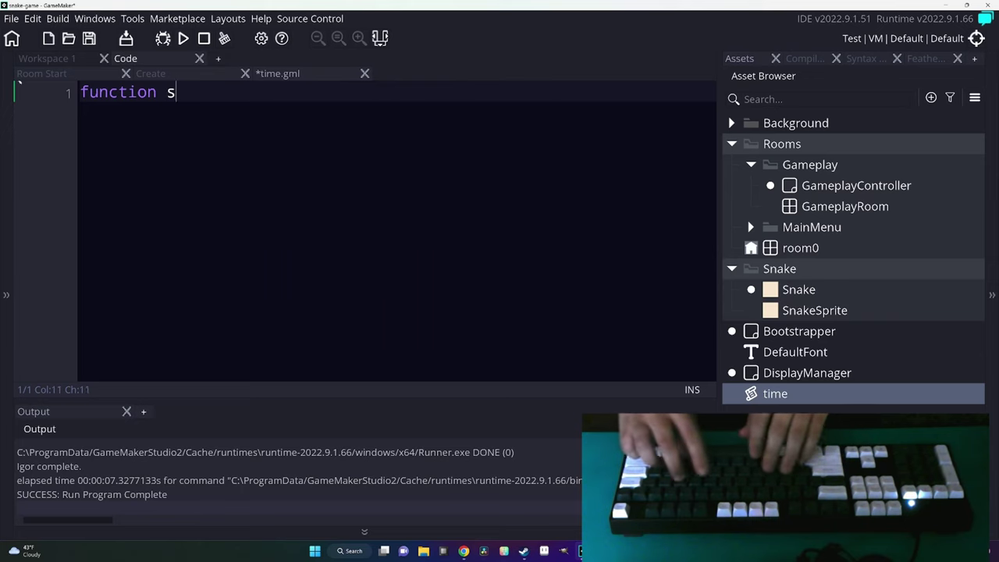
type("et_interval(")
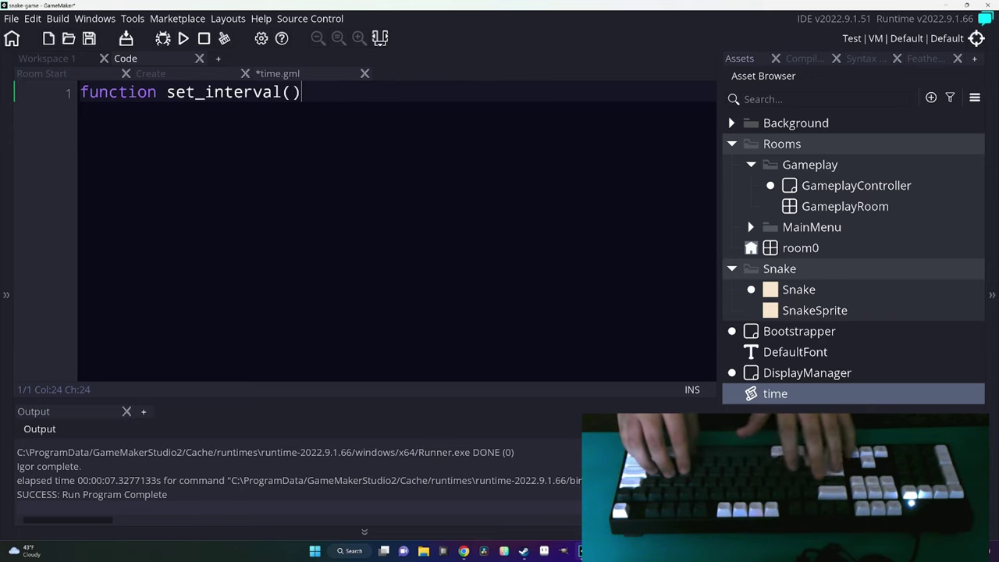
key("Return")
type("{")
key("Return")
type("var timer = time_")
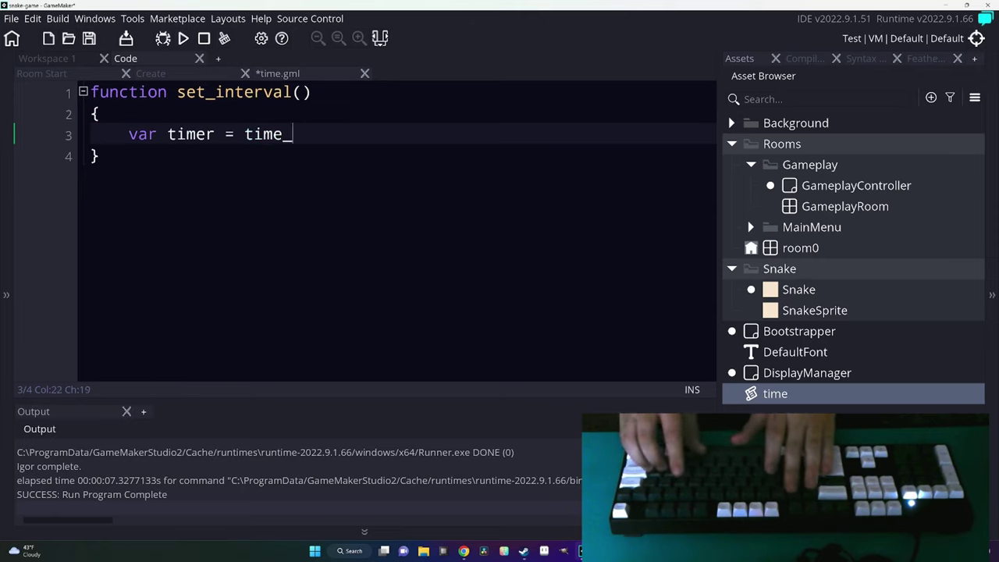
type("source_crate();")
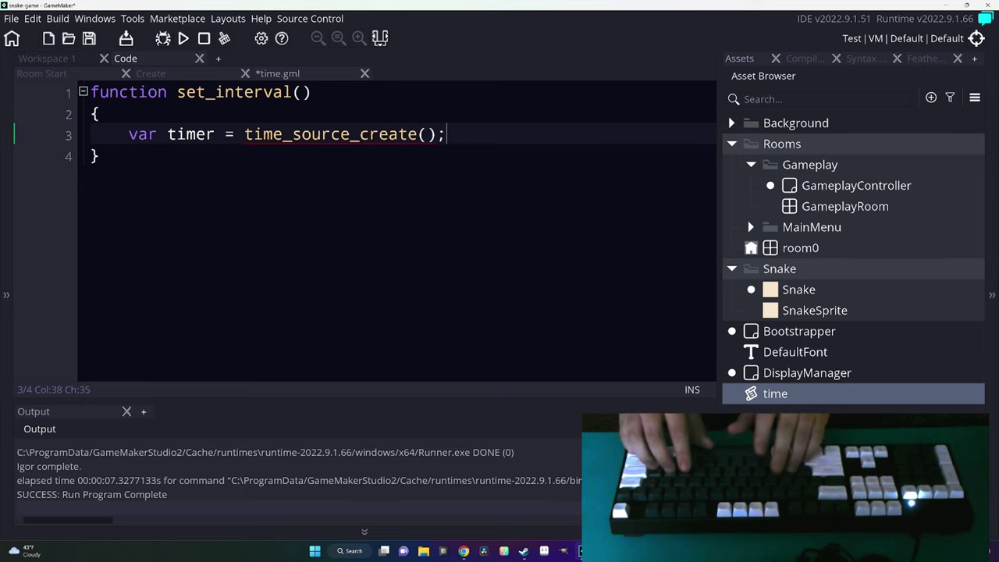
key("Left")
key("Left")
key("Return")
type("time_source_g")
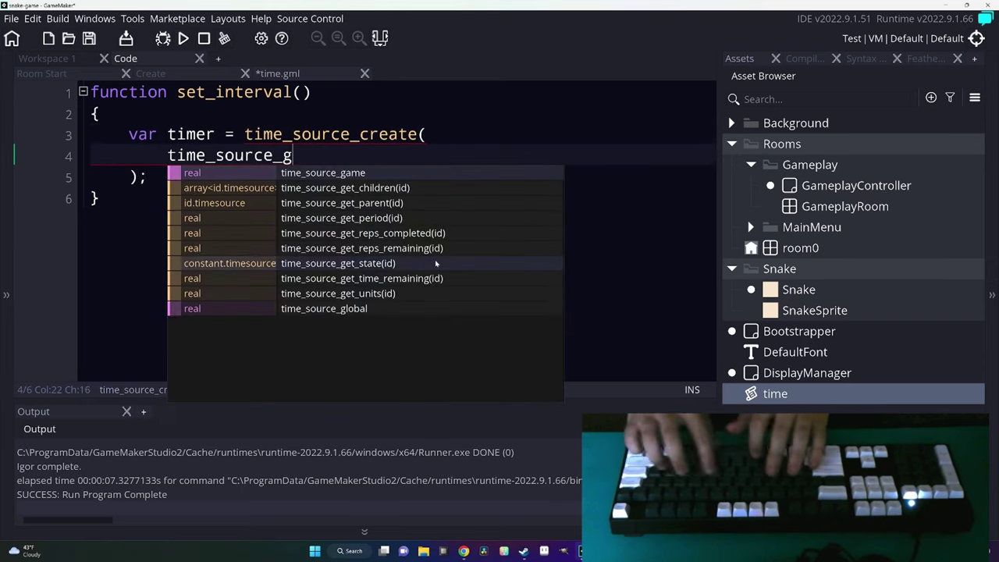
type("ame,")
Add a seconds parameter and the seconds, time_source_units_seconds and -1 arguments.
left_click(100, 114)
left_click(301, 92)
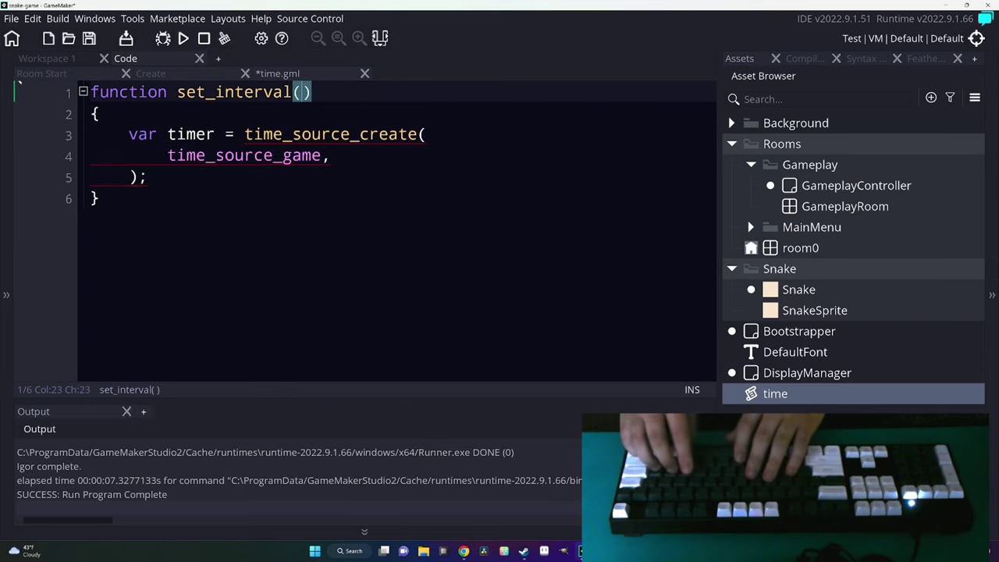
type("seconds")
left_click(331, 155)
key("Return")
type("s")
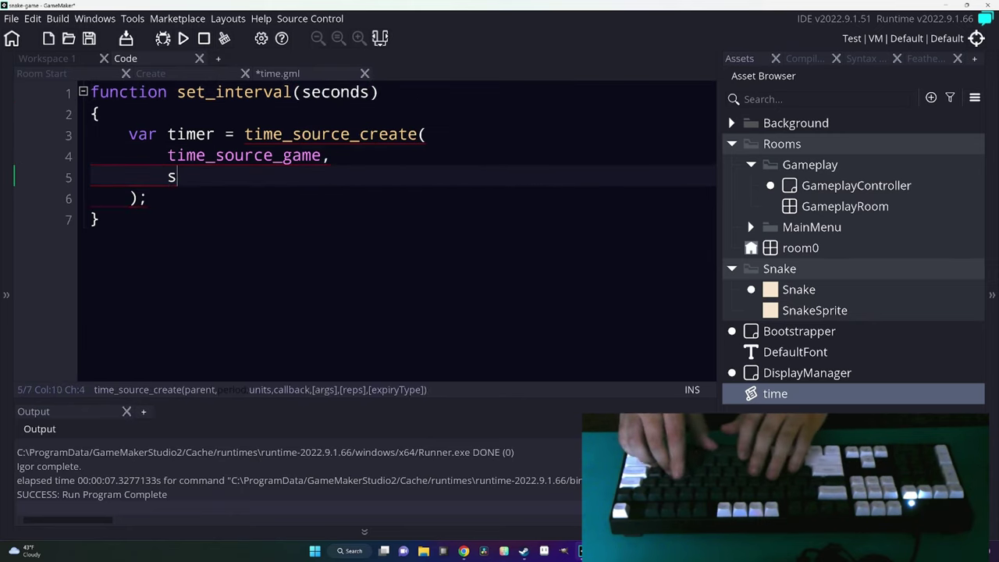
type("econds,")
key("Return")
type("time_source")
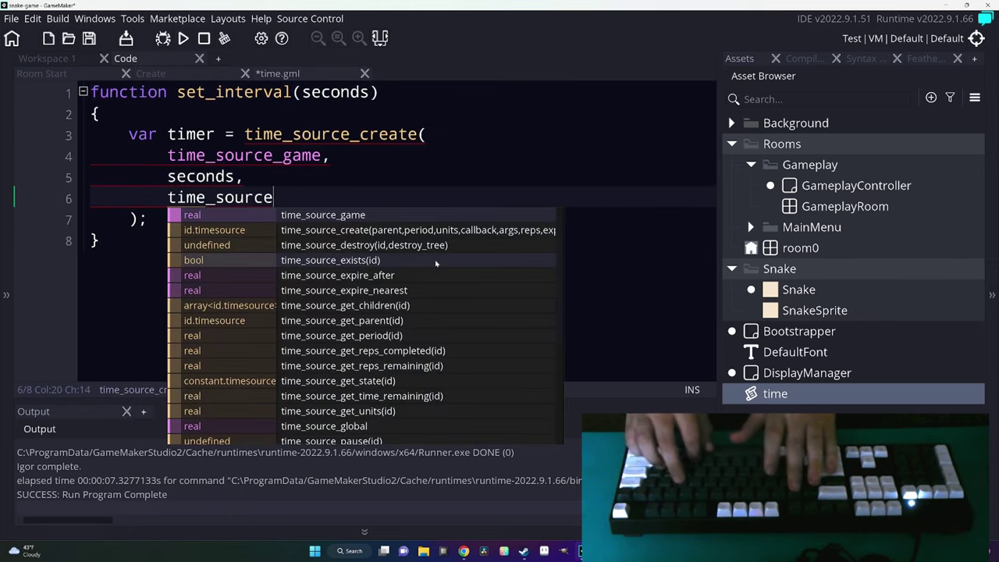
type("_game_")
key("BackSpace")
key("BackSpace")
key("BackSpace")
key("BackSpace")
type("unit")
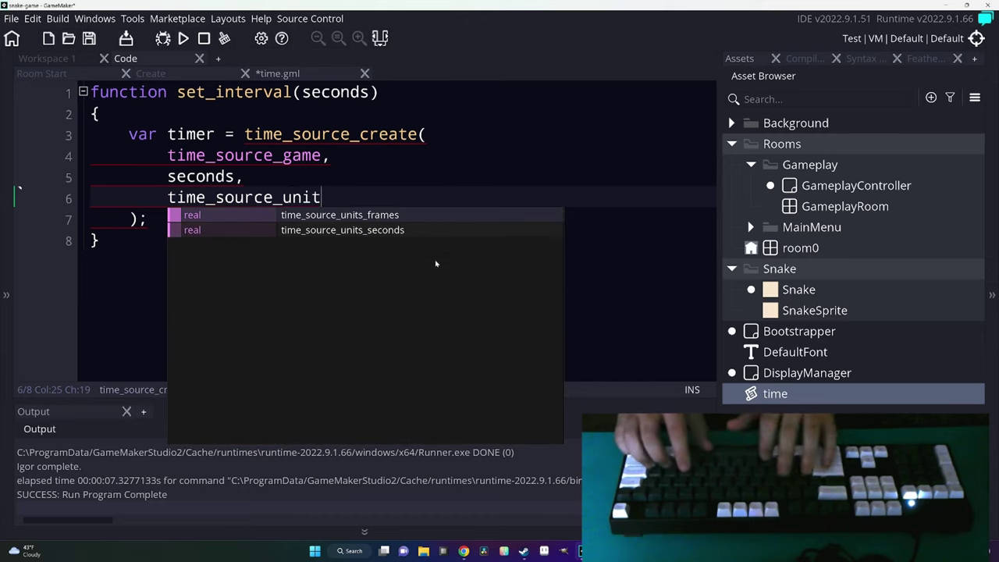
type("s_seconds,")
key("Return")
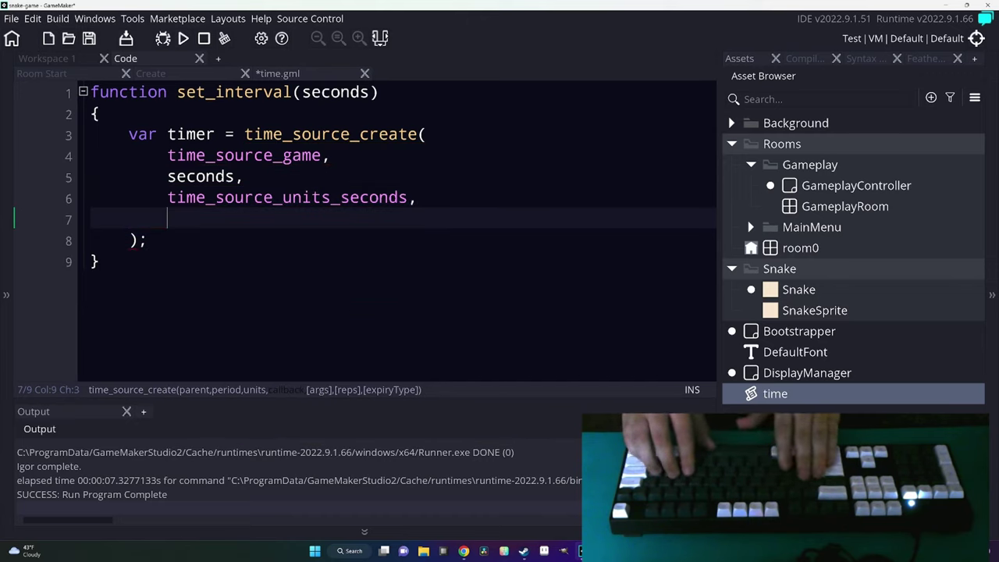
type("[,")
key("Return")
type("-1")
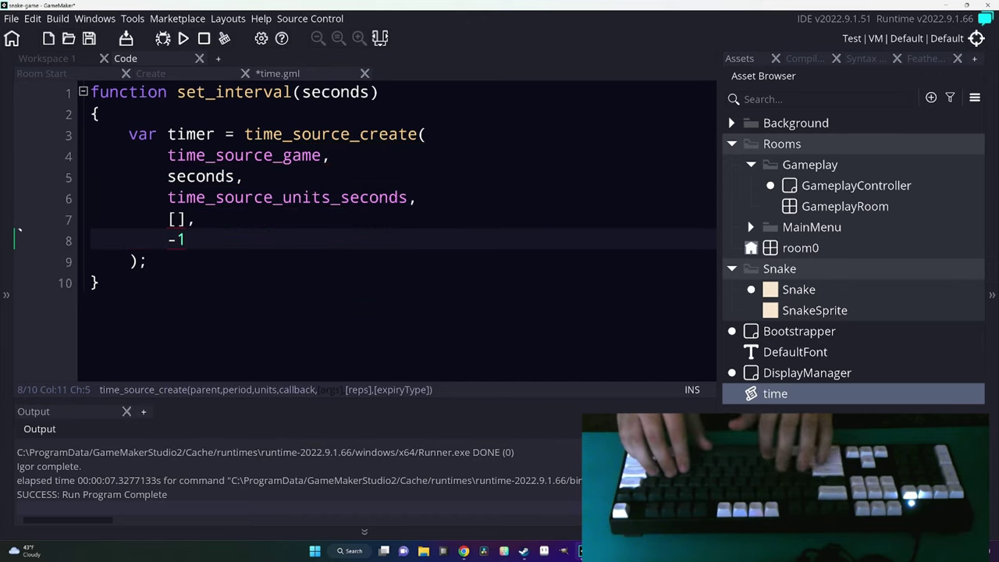
Return the time source, add a callback parameter and argument, and save the script.
key("Up")
key("Up")
key("Up")
key("Up")
key("Up")
key("Home")
key("shift+ctrl+Right")
key("shift+ctrl+Right")
key("shift+ctrl+Right")
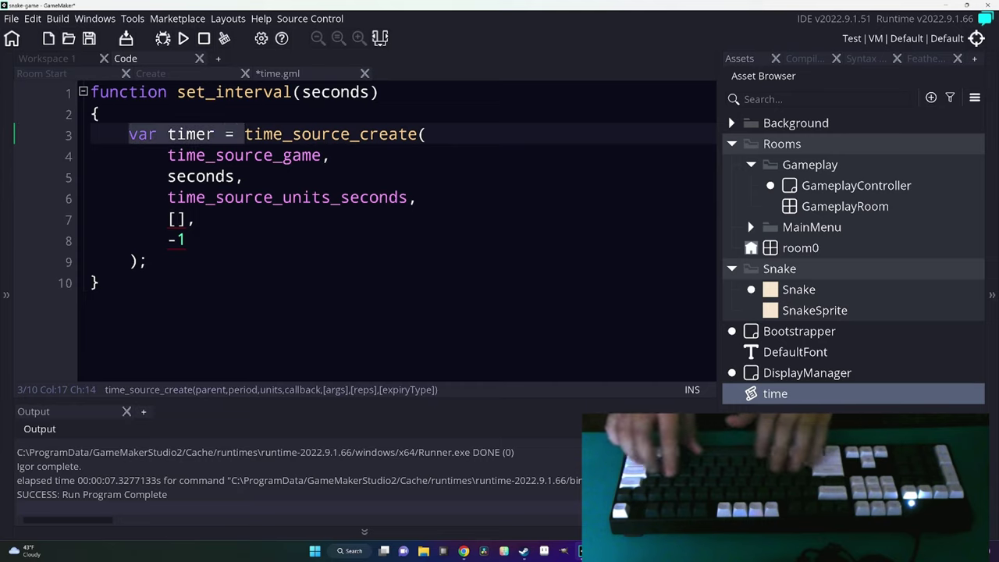
type("return")
left_click(303, 92)
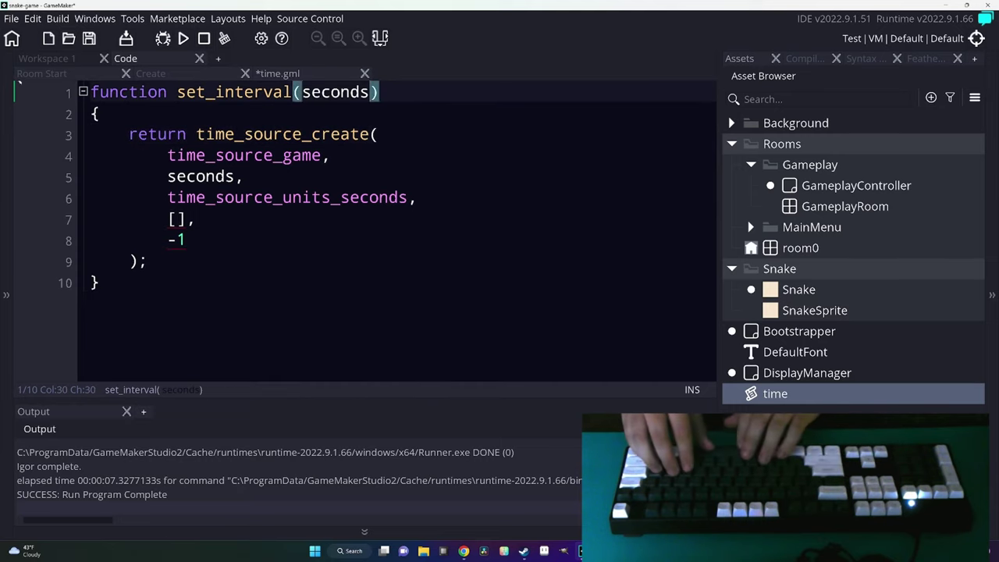
type(", callback")
key("Down")
key("Down")
key("Down")
key("Down")
key("Down")
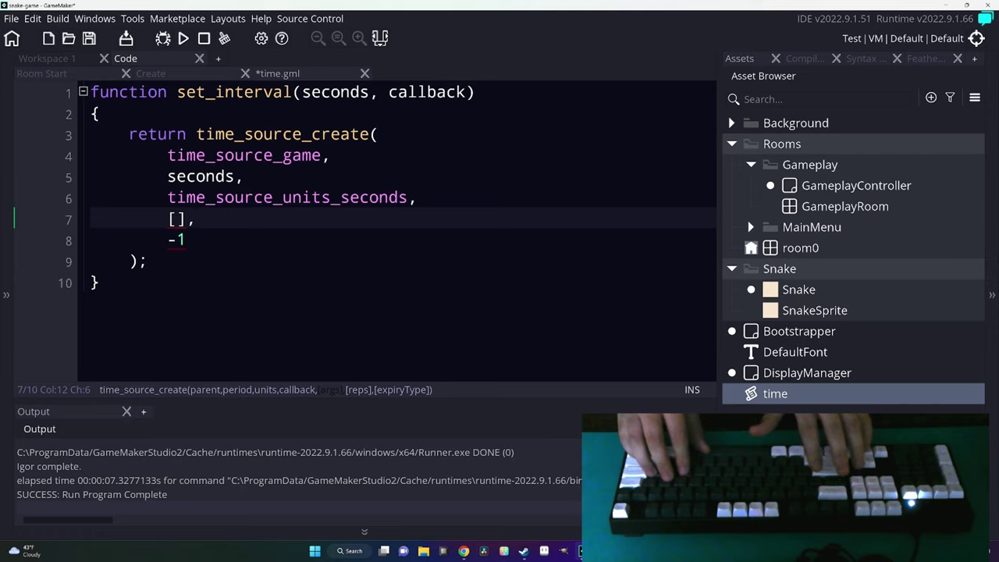
key("Home")
type("callback,")
key("ctrl+s")
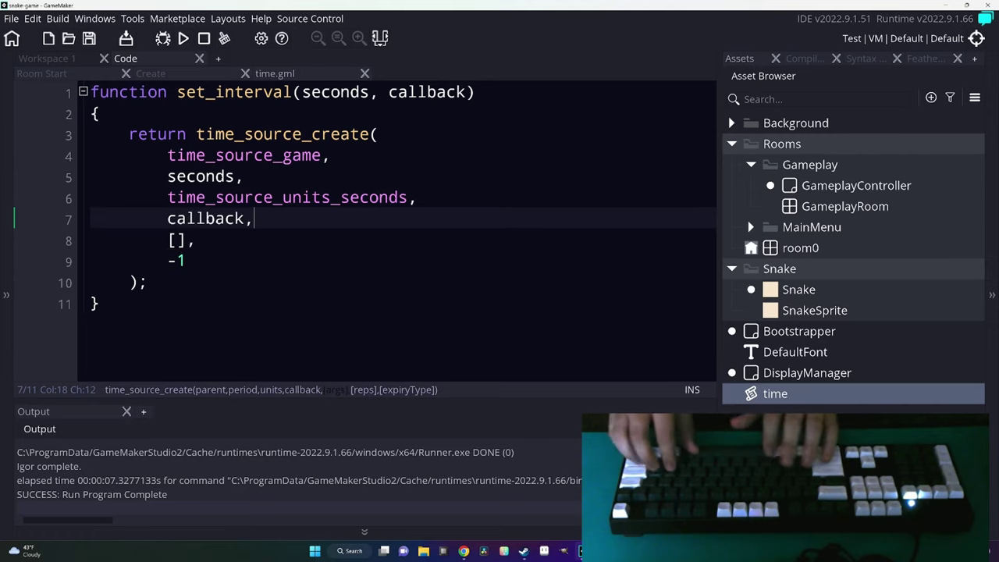
key("Down")
key("Down")
key("Down")
key("Down")
In the Create event, set timer = set_interval(0.1, method(self, move)), save, and run the game.
left_click(218, 76)
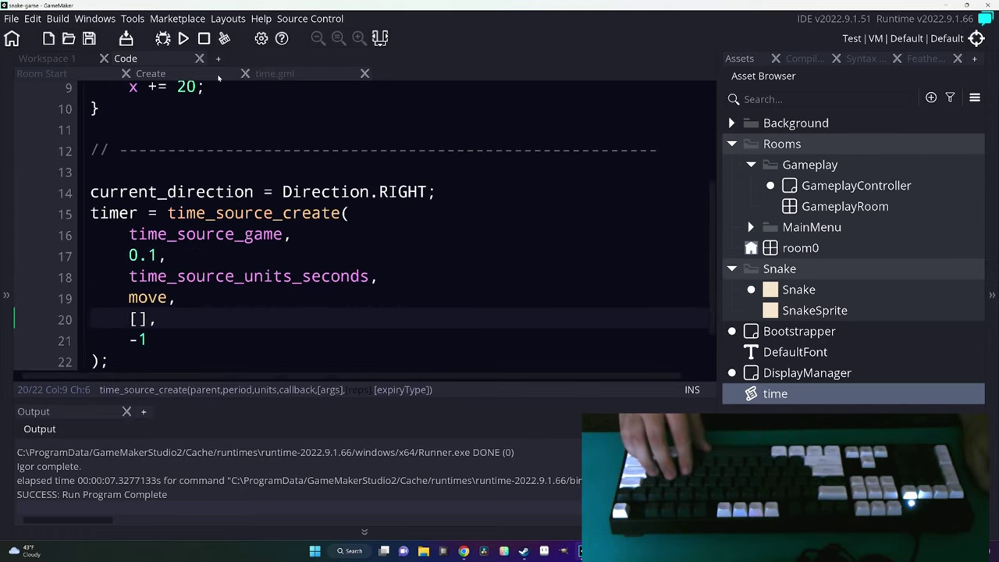
key("Up")
key("Up")
key("Up")
key("End")
key("Return")
key("Return")
key("Up")
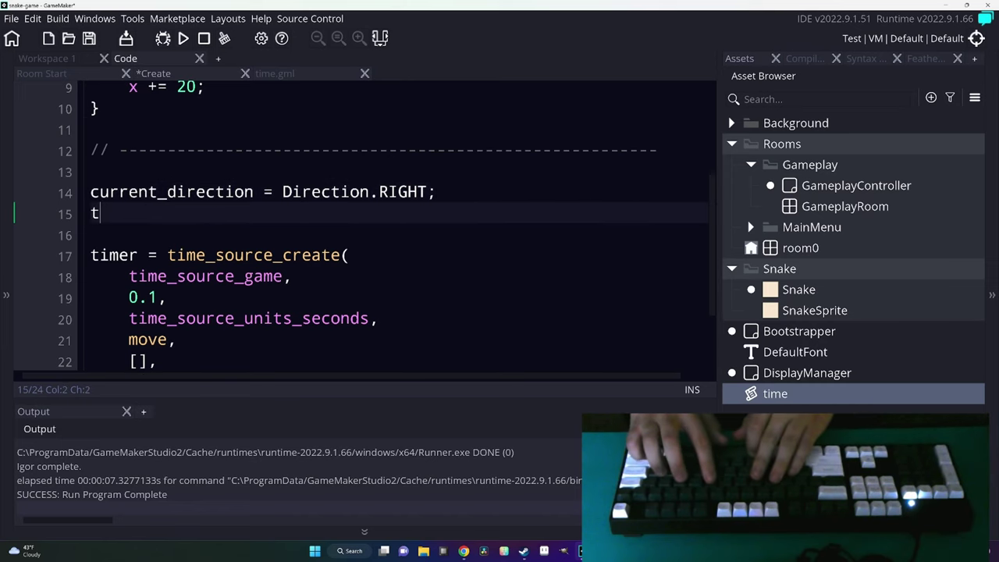
type("imer = set_inter")
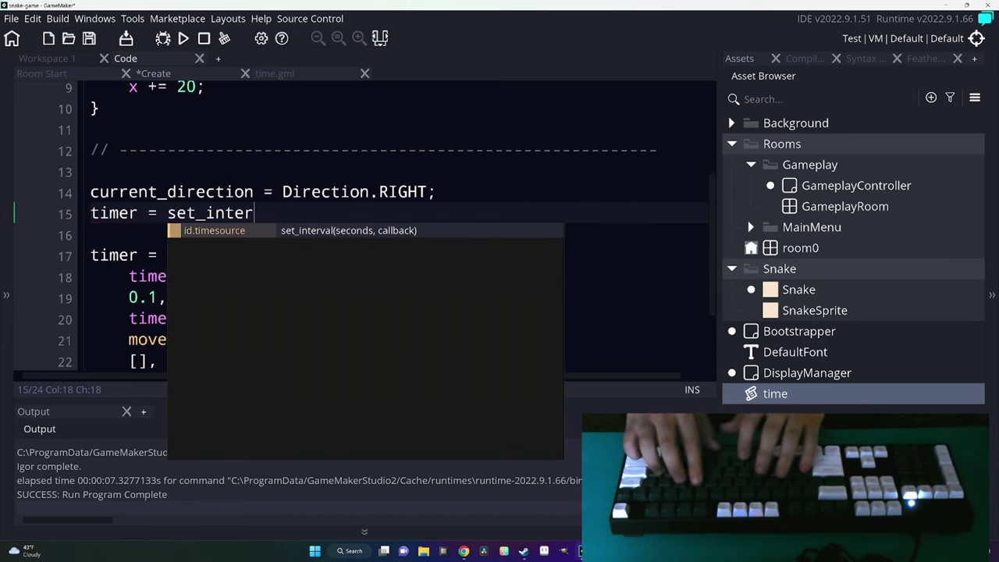
type("val(0.1, move);")
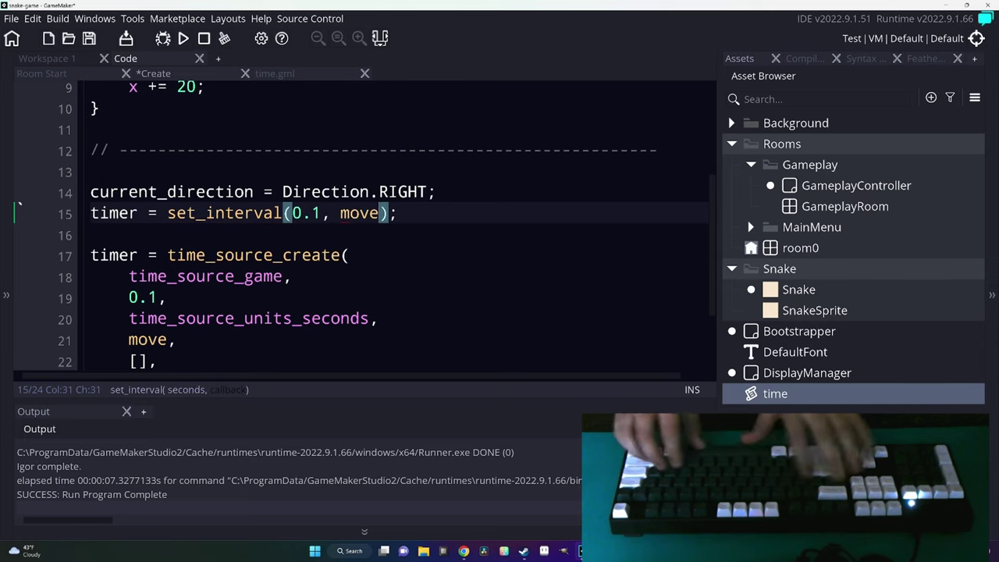
key("Down")
key("ctrl+s")
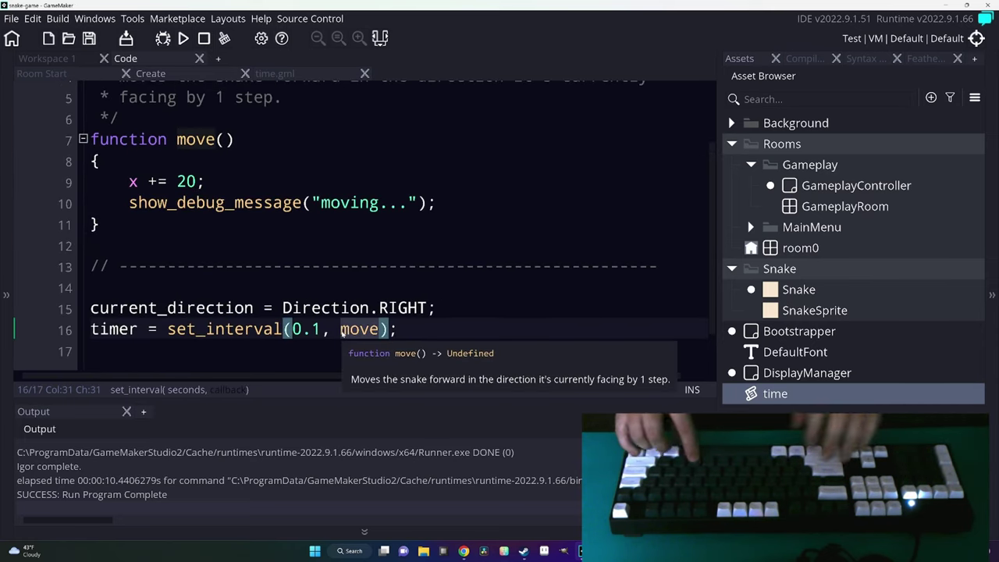
double_click(342, 331)
type("method(self, m")
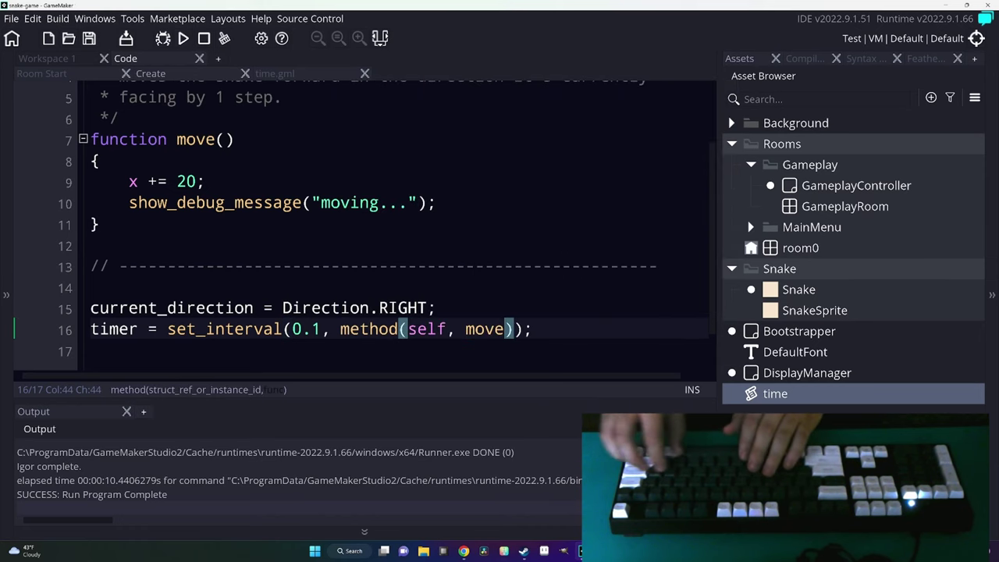
key("F5")
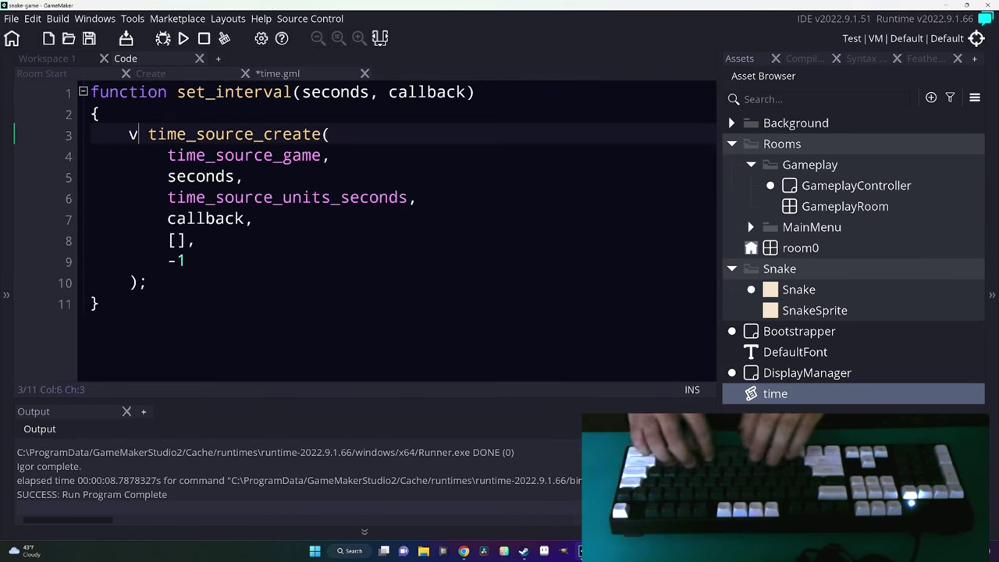
In set_interval, store the source in var timer, call time_source_start(timer), return timer, and rerun.
type("ar timer time_source_create(")
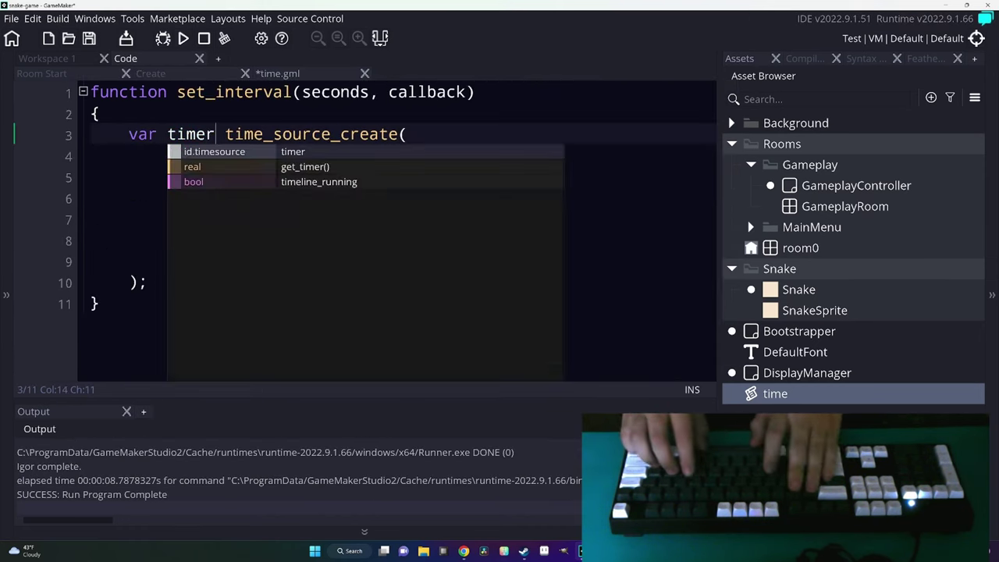
type(" =")
key("Down")
key("Down")
key("Down")
key("Down")
key("Down")
key("Down")
key("Return")
type("time_sour")
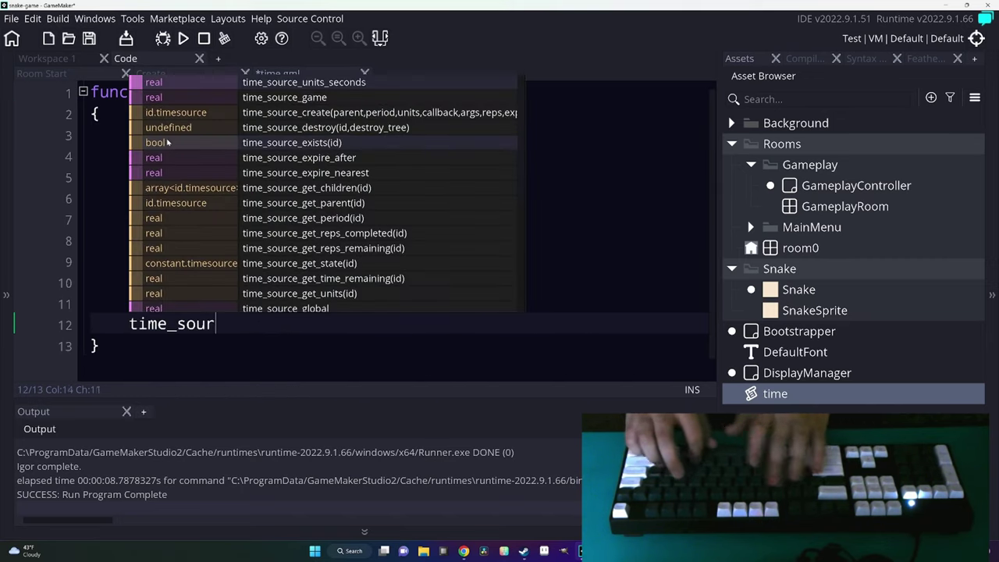
type("ce_start(timer);")
key("Return")
key("Return")
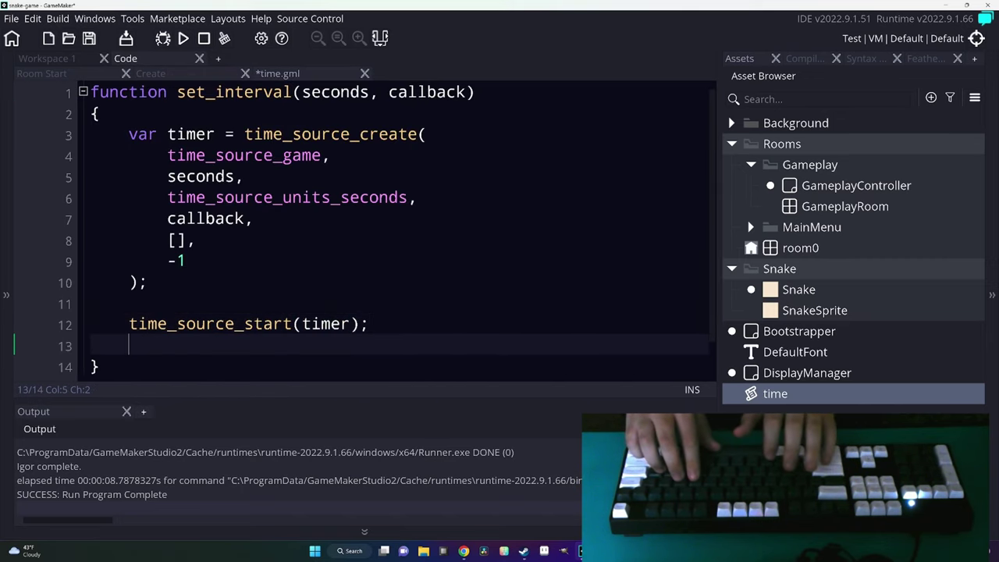
type("return timer;")
key("F5")
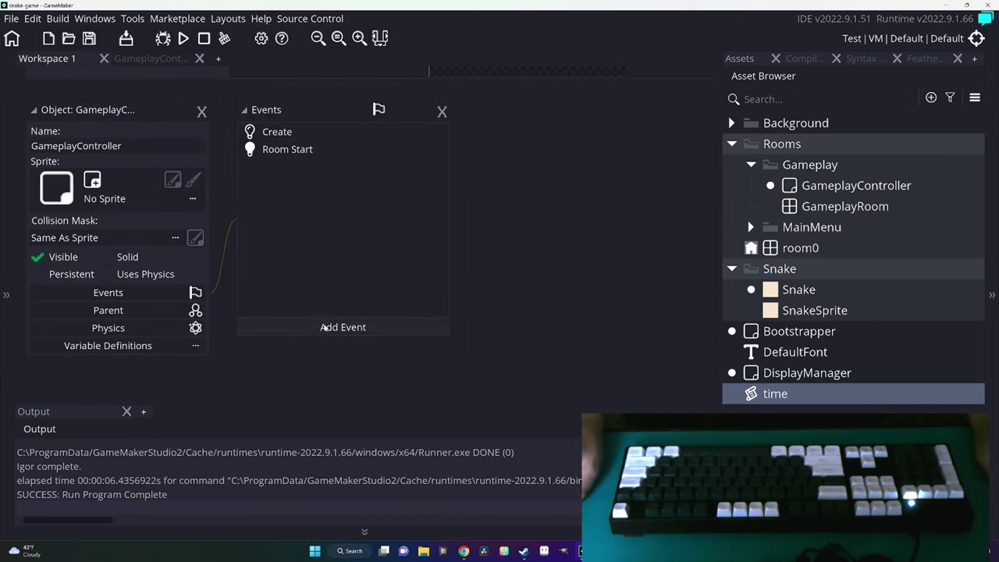
Add a Room End event to GameplayController containing time_source_destroy(timer);.
left_click(323, 328)
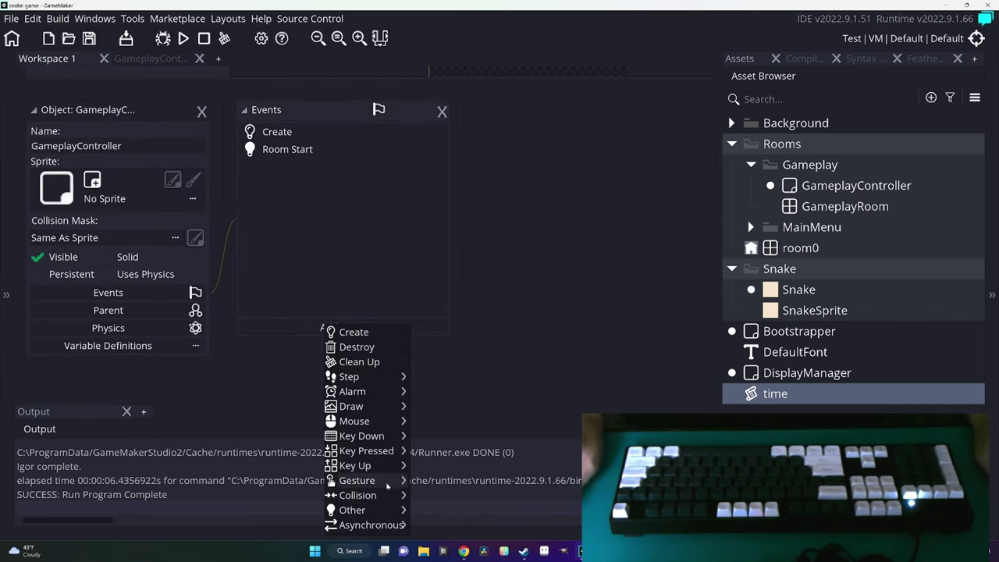
mouse_move(376, 516)
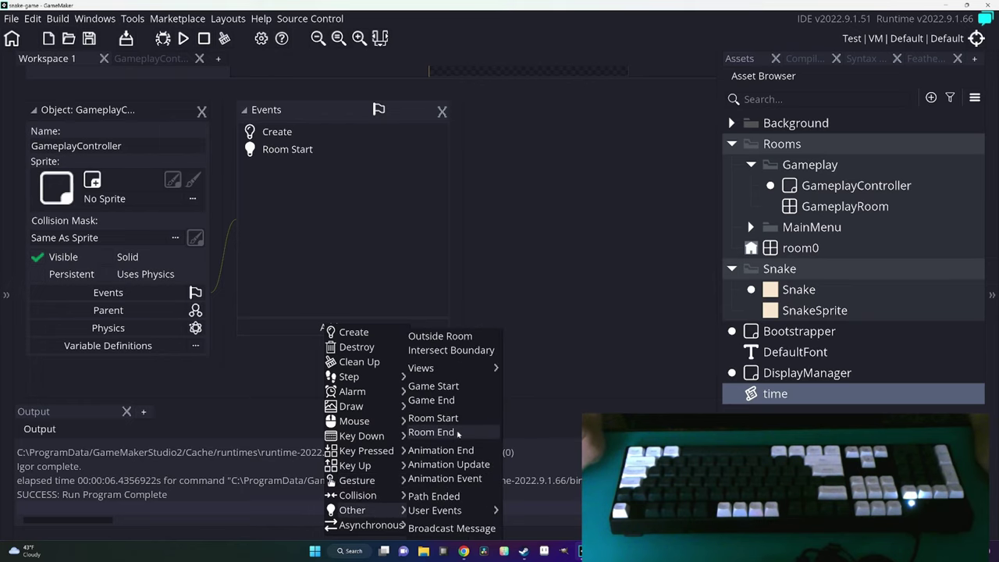
left_click(457, 433)
key("ctrl+a")
key("BackSpace")
type("timer")
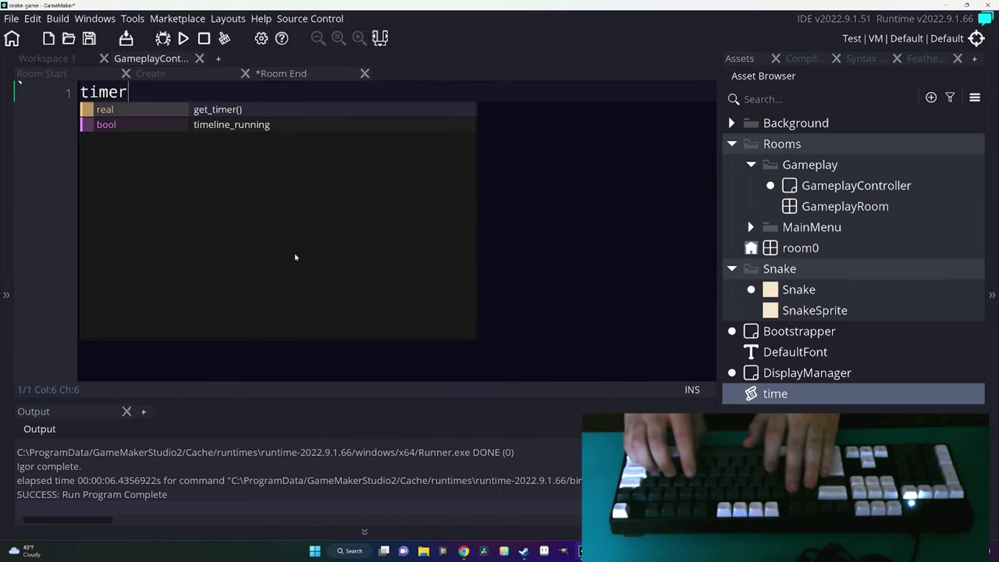
type("_des")
key("ctrl+BackSpace")
type("time_source")
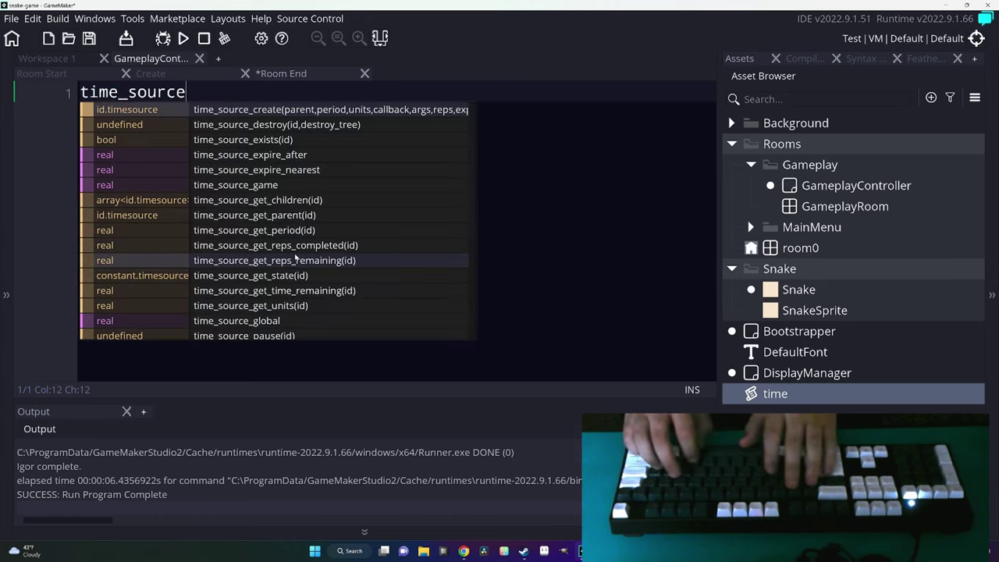
type("_des")
key("Return")
type("timer);")
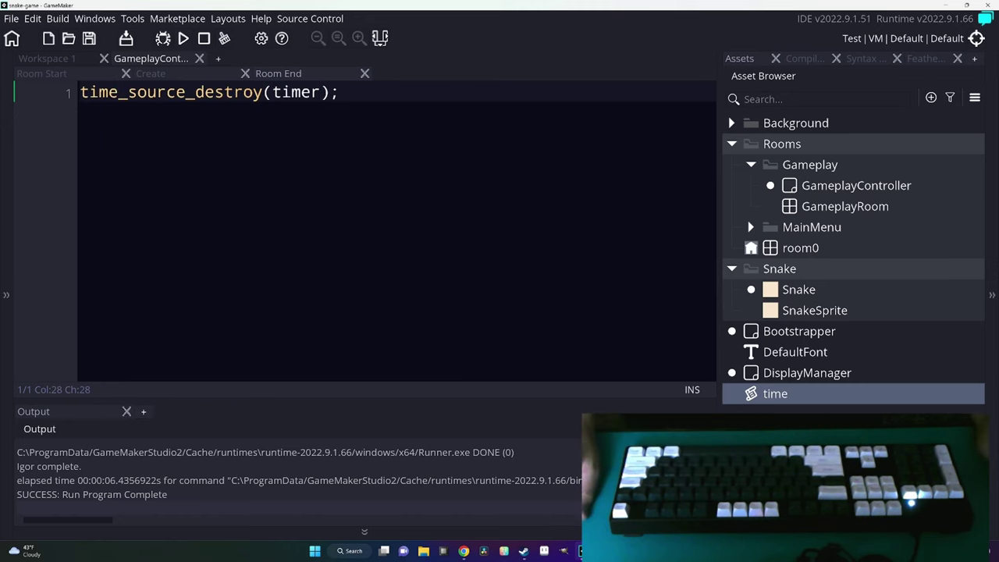
Delete the Room End event and the Clean Up event from the controller.
key("ctrl+Tab")
key("ctrl+Tab")
key("ctrl+Tab")
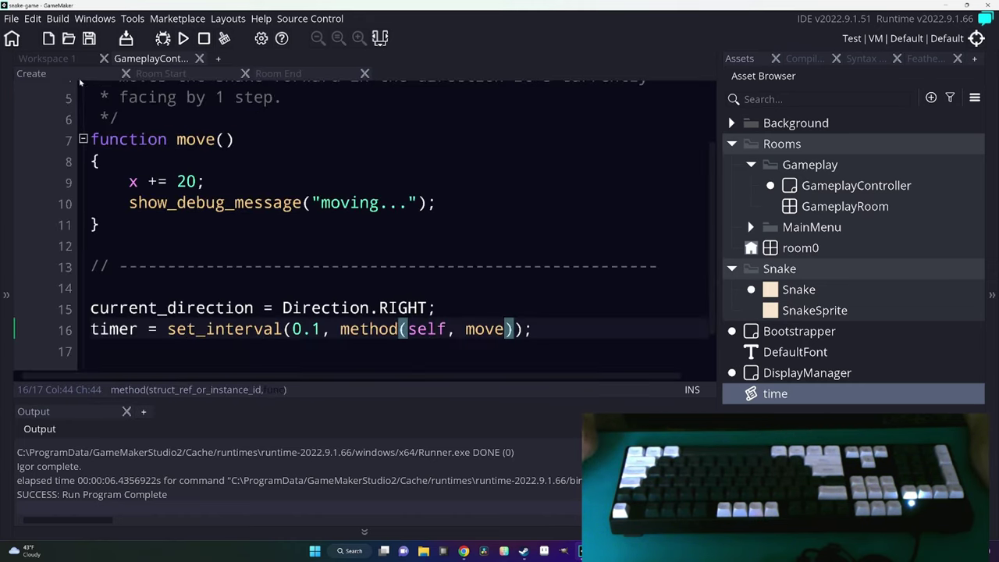
left_click(23, 60)
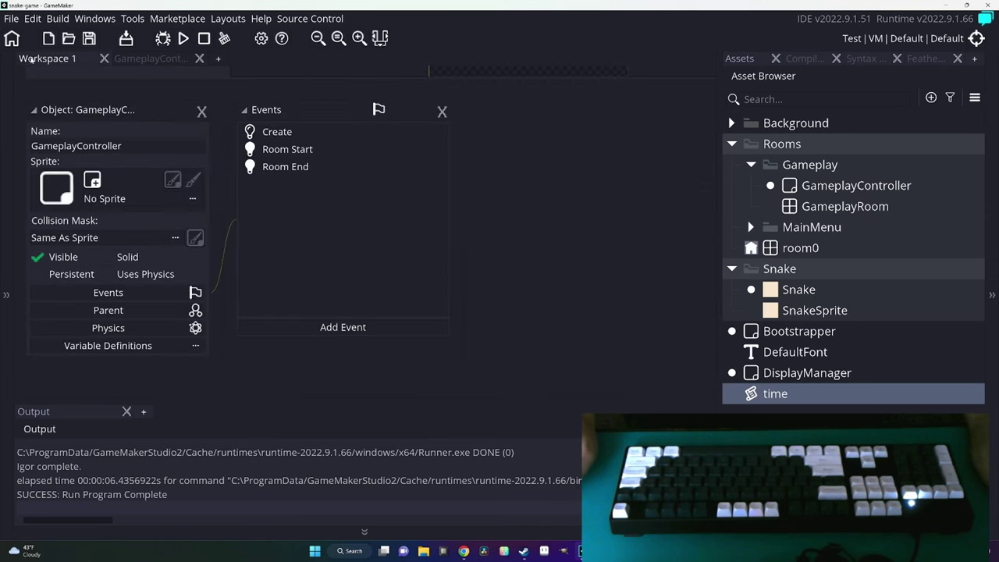
key("Delete")
key("Return")
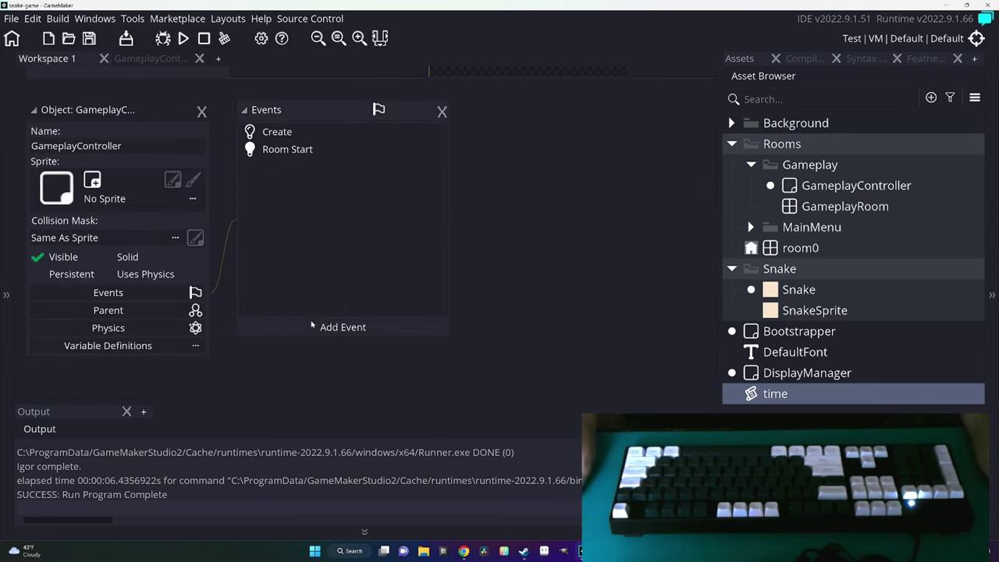
left_click(311, 324)
left_click(335, 354)
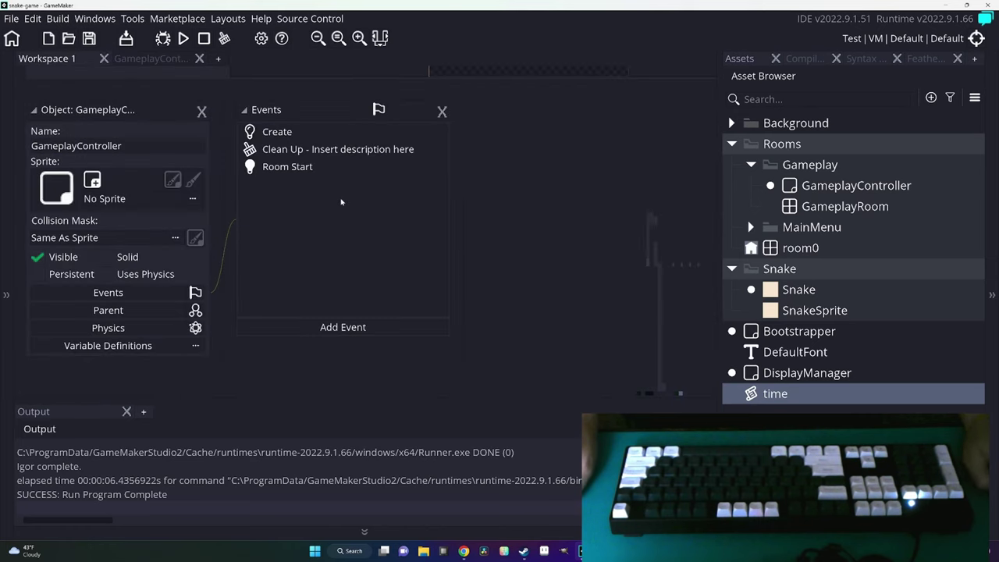
key("Delete")
key("Return")
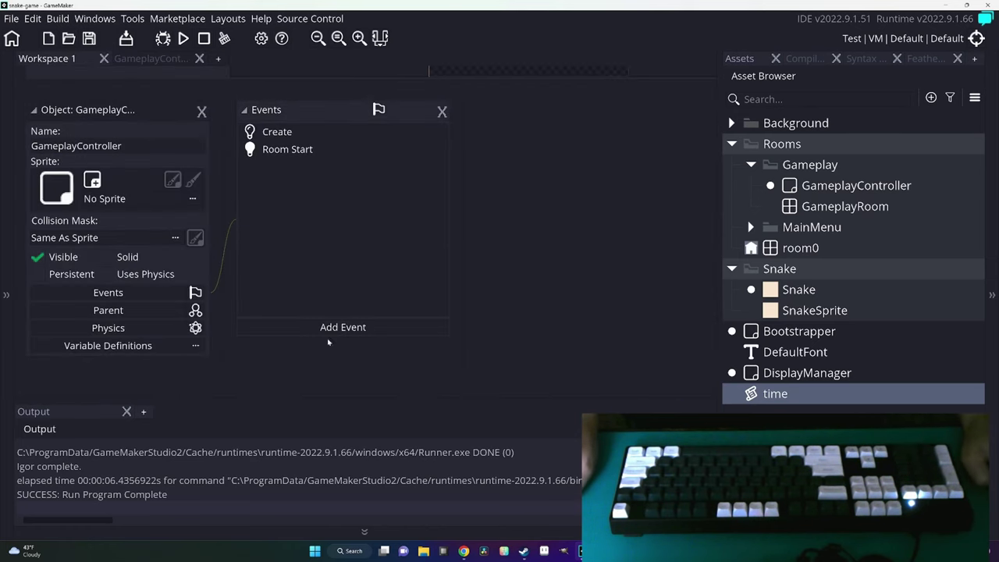
Add a Destroy event containing time_source_destroy(timer); and save it.
left_click(328, 341)
left_click(368, 354)
key("ctrl+a")
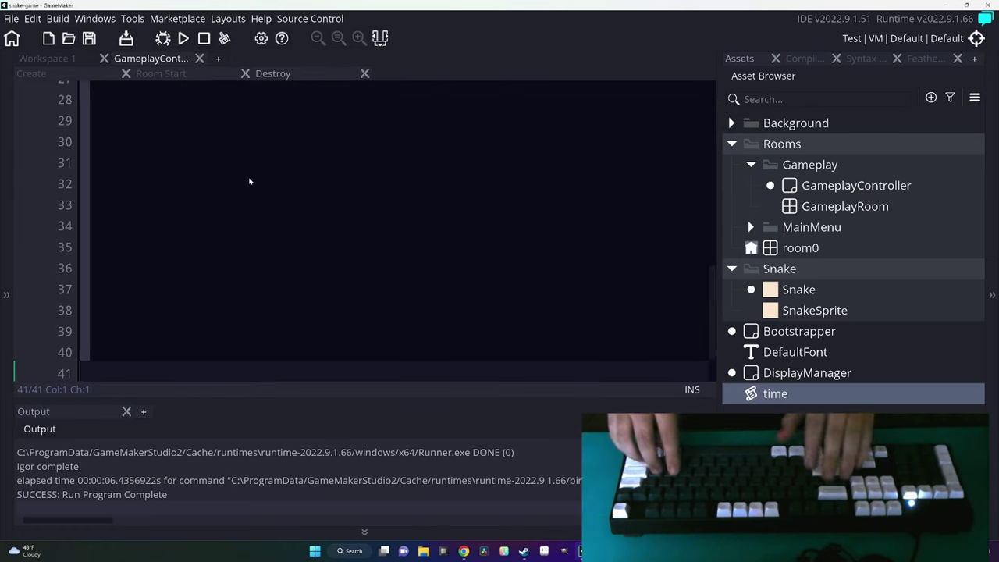
key("BackSpace")
type("timer_des")
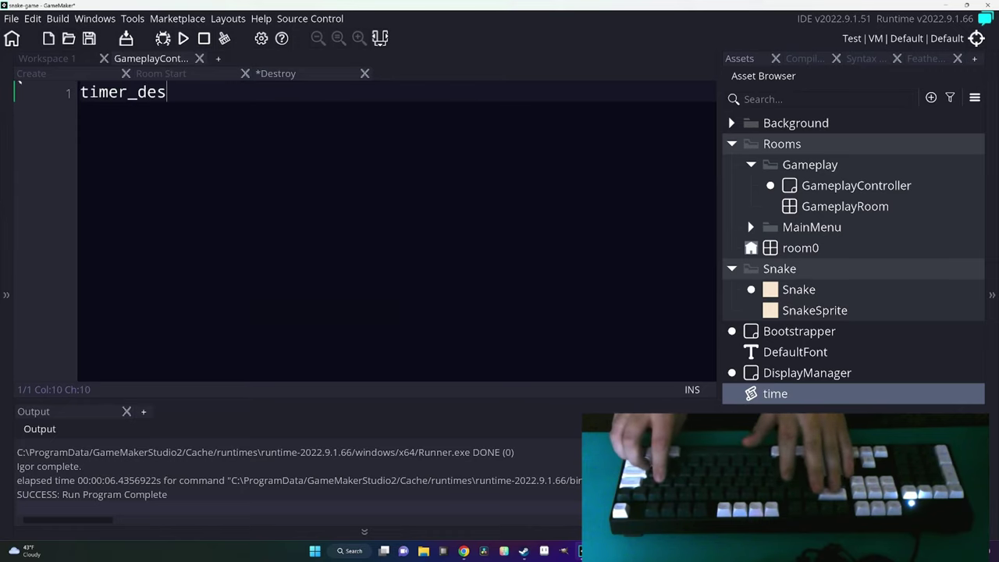
key("BackSpace")
key("BackSpace")
key("BackSpace")
type("mer_sour")
key("BackSpace")
key("BackSpace")
key("BackSpace")
type("me_sou")
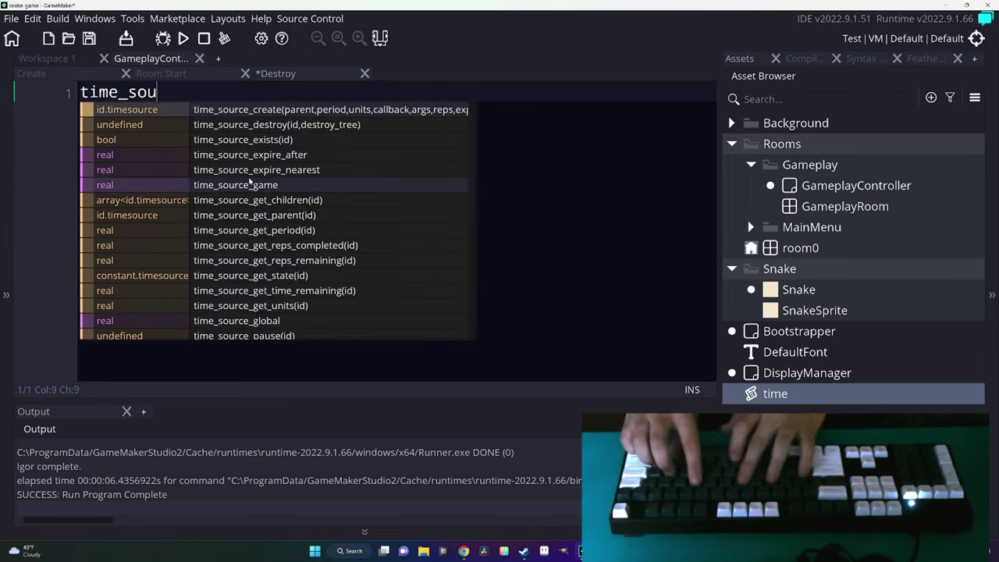
type("rce_d")
key("Return")
type("(timer);")
key("ctrl+s")
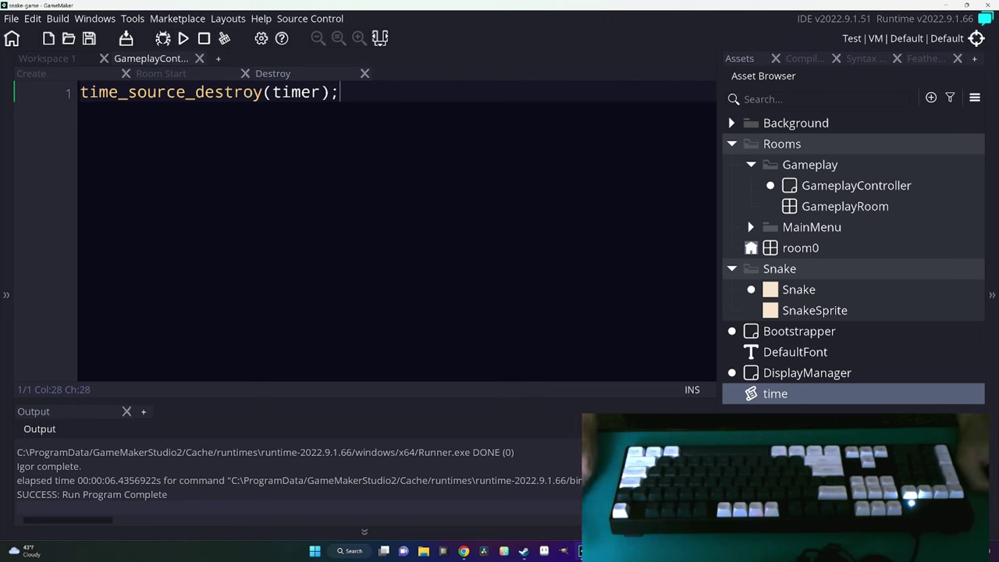
Review the timer setup and movement lines in the Create event.
left_click(31, 74)
left_click(274, 307)
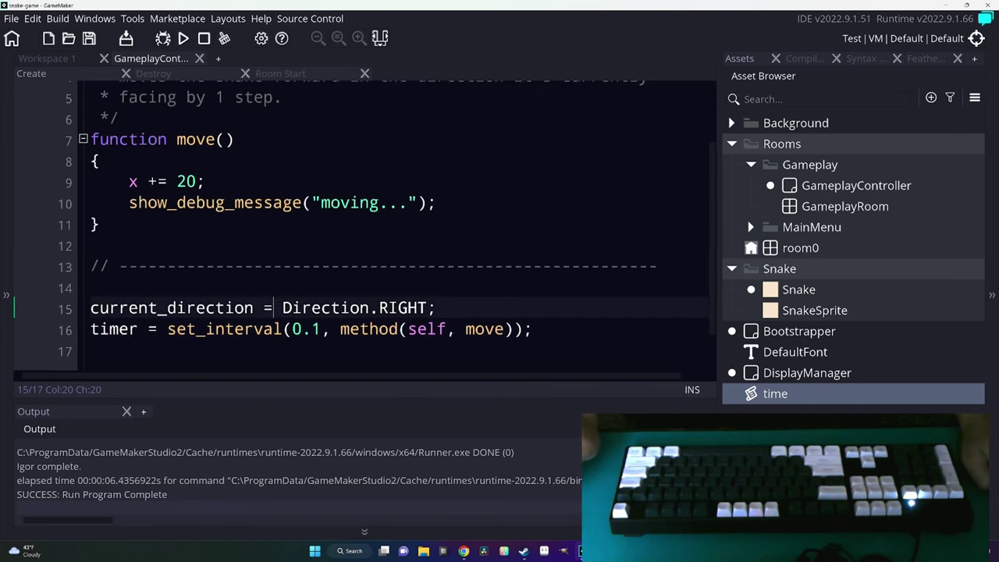
left_click(203, 181)
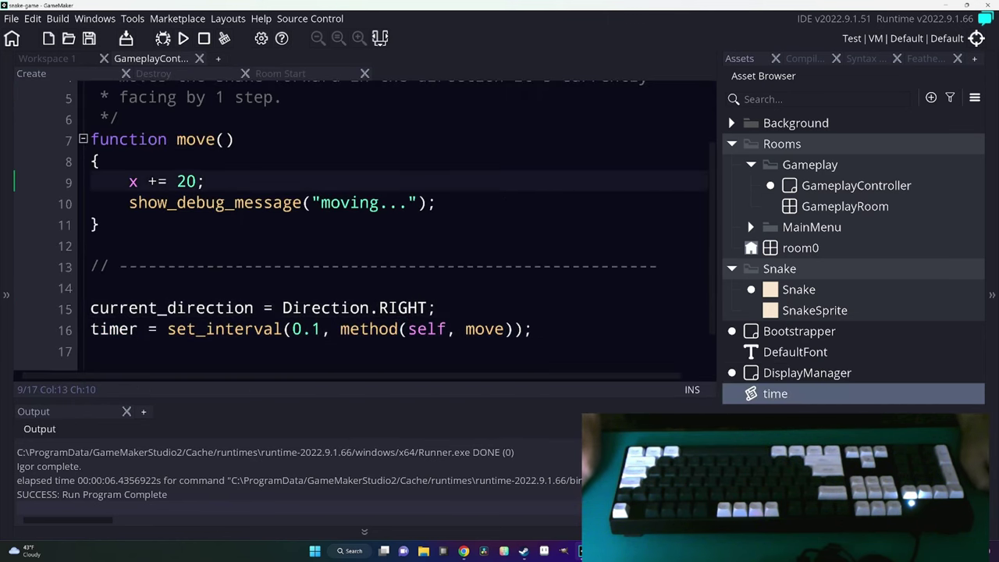
scroll(359, 226, "up", 2)
left_click(47, 57)
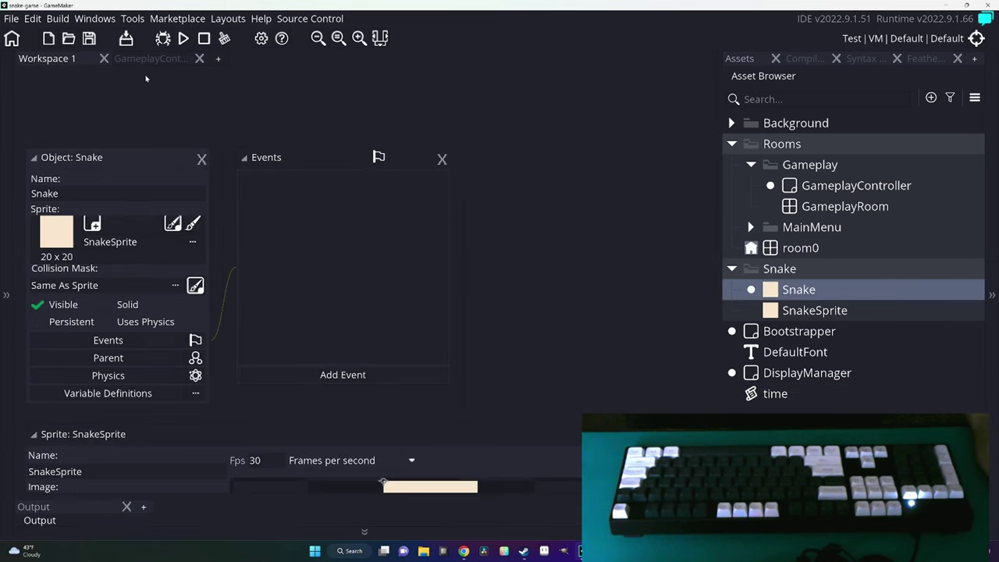
Add Create and Destroy events to the Snake object.
left_click(334, 375)
left_click(395, 174)
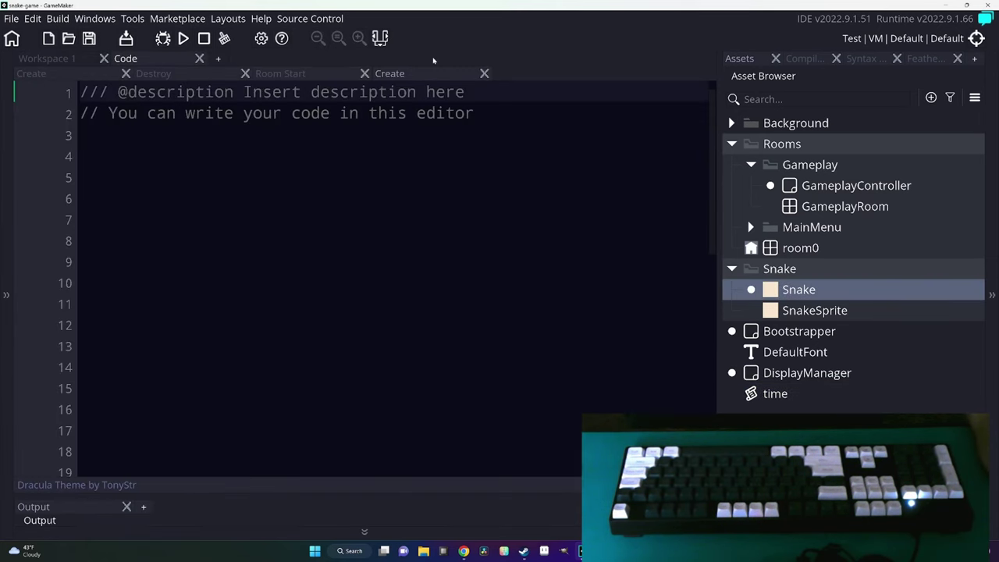
left_click(71, 59)
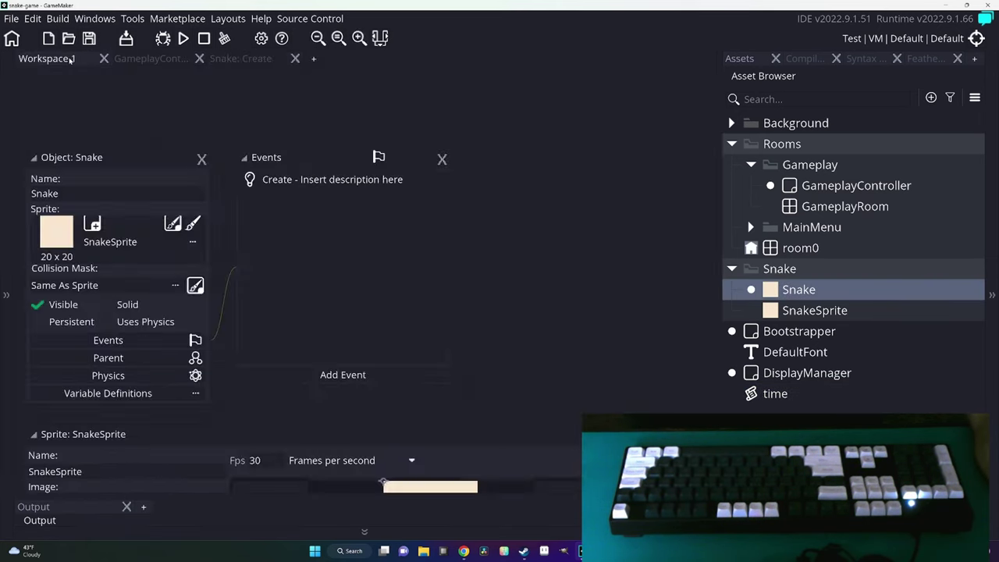
left_click(342, 375)
left_click(390, 190)
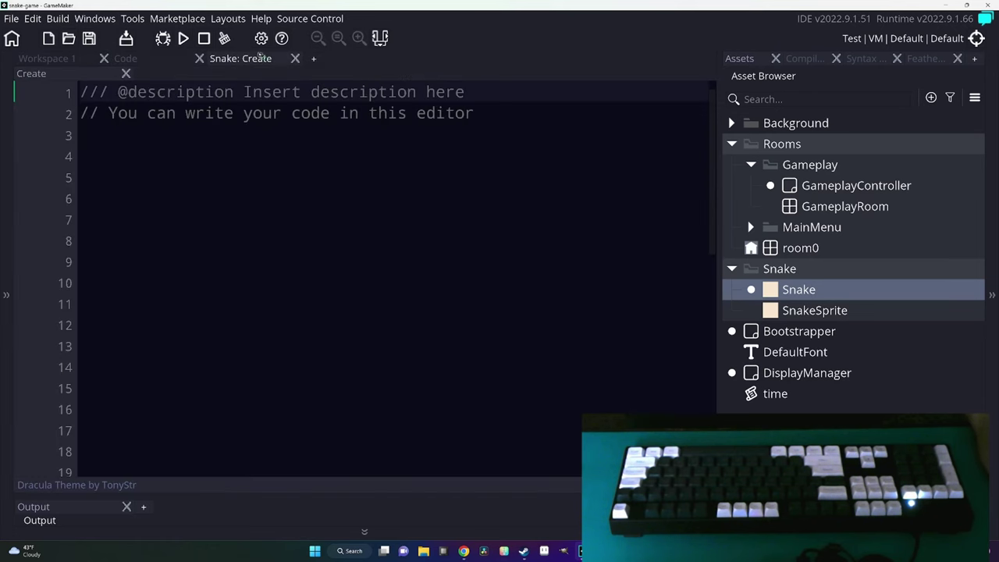
Move GameplayController's Create movement timer code into Snake's Create event.
left_click(140, 62)
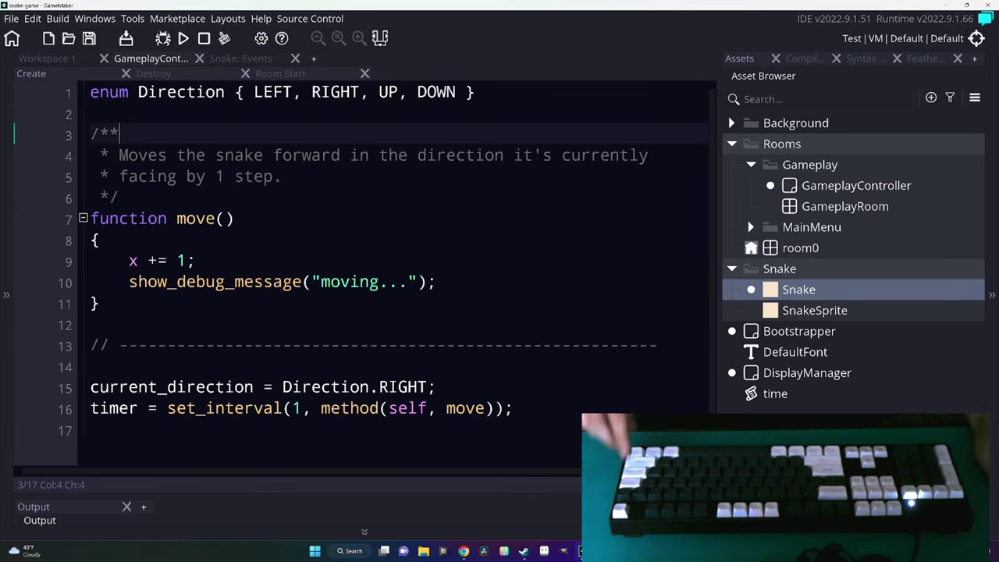
key("ctrl+a")
key("Delete")
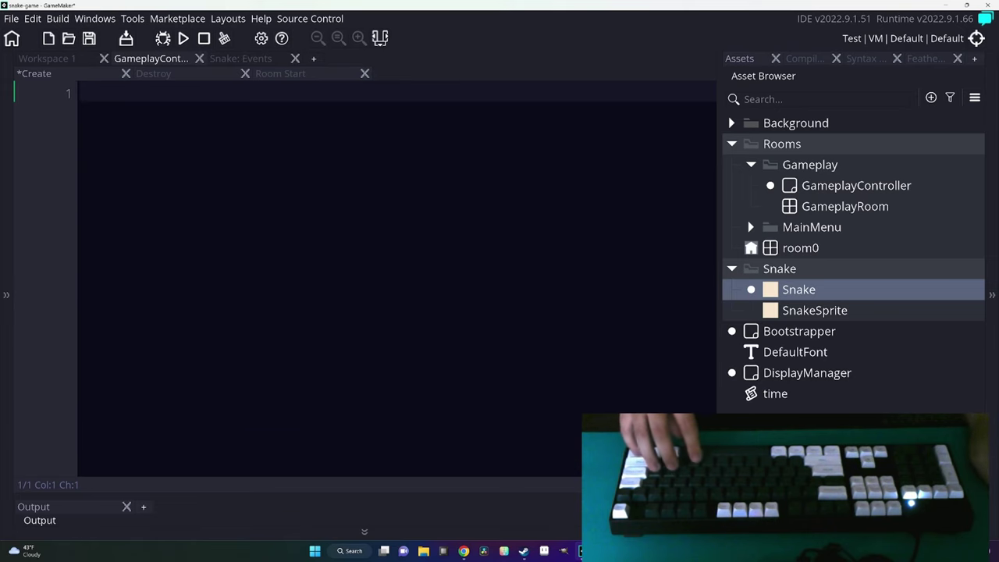
key("ctrl+z")
key("ctrl+a")
key("ctrl+c")
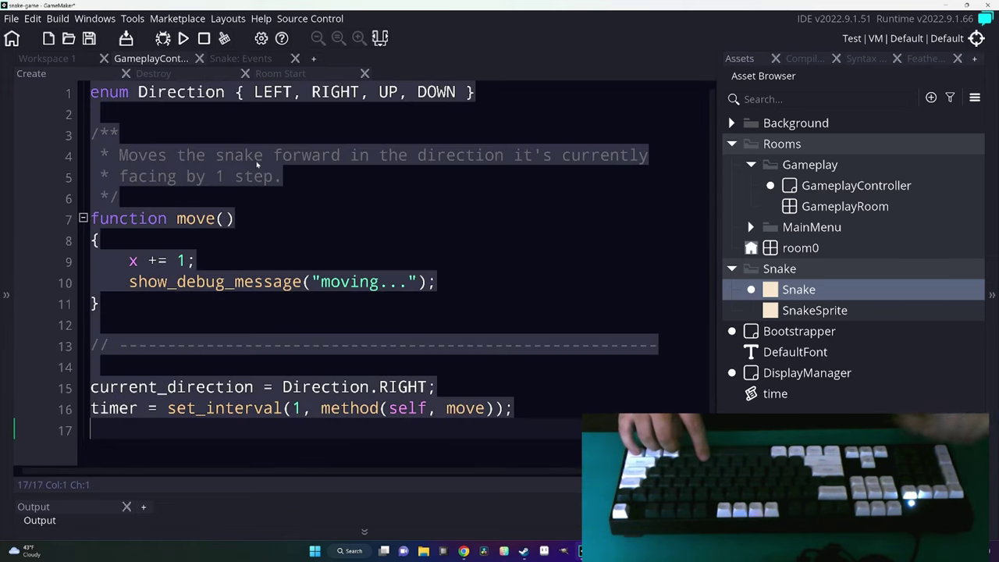
key("Delete")
left_click(240, 58)
left_click(32, 73)
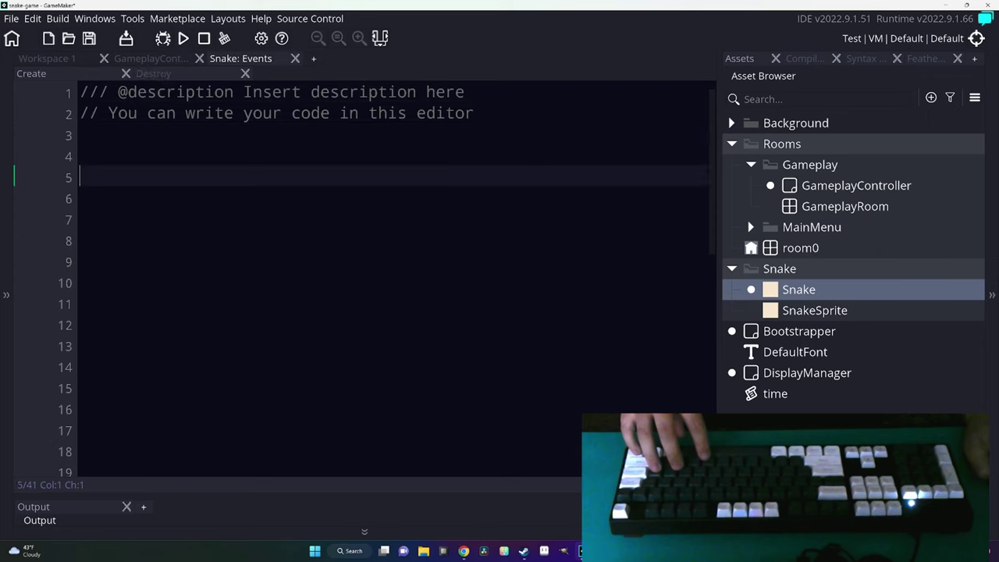
key("ctrl+a")
key("ctrl+v")
Move the timer cleanup line from GameplayController's Destroy into Snake's Destroy event, then review the code.
left_click(151, 58)
left_click(156, 74)
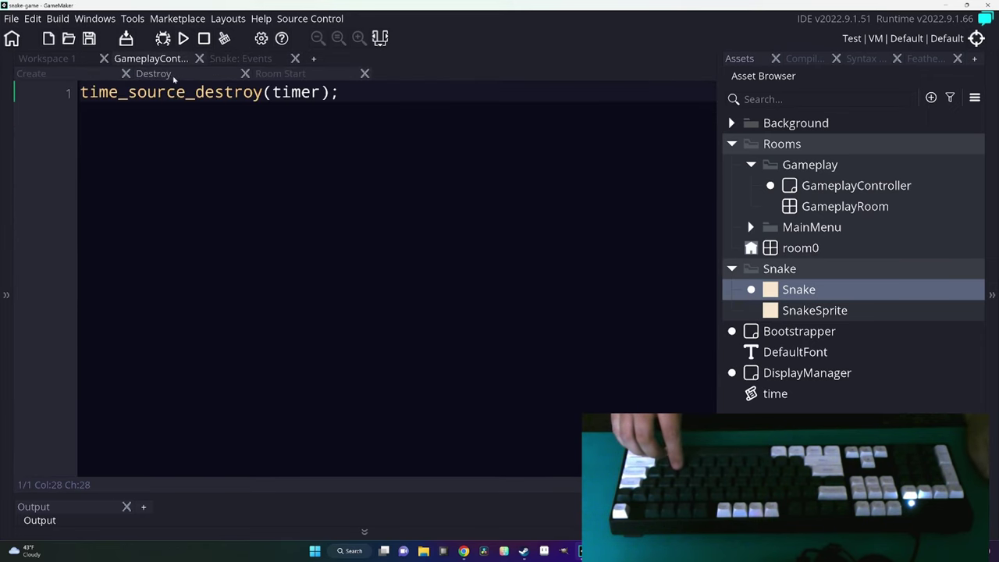
key("ctrl+a")
key("ctrl+x")
left_click(239, 58)
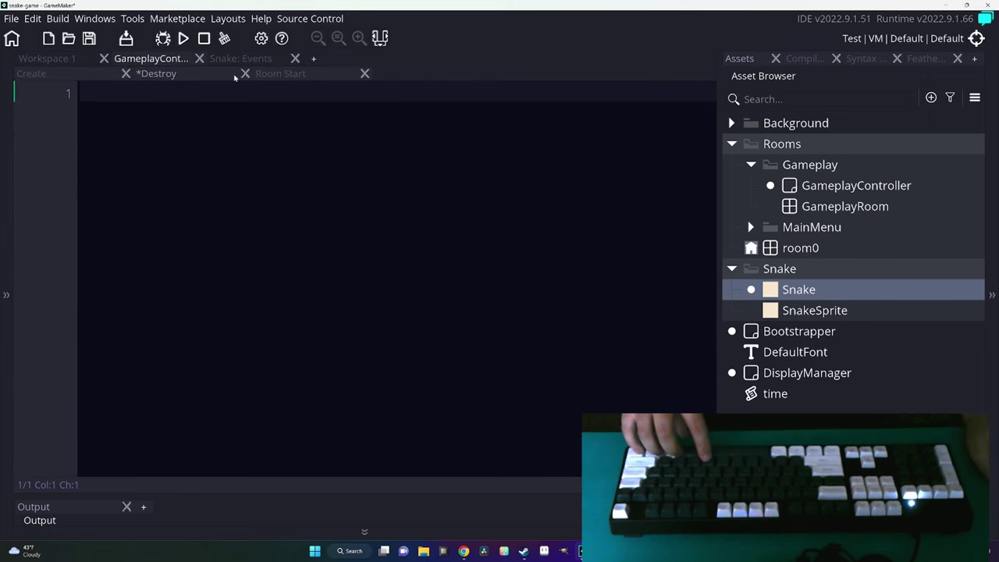
left_click(156, 73)
key("ctrl+a")
key("ctrl+v")
left_click(150, 58)
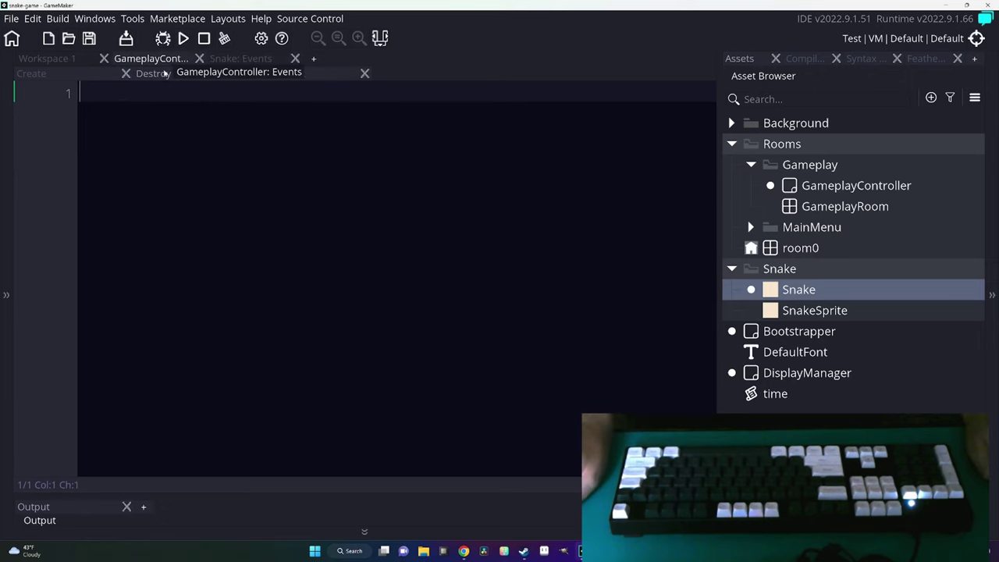
left_click(71, 69)
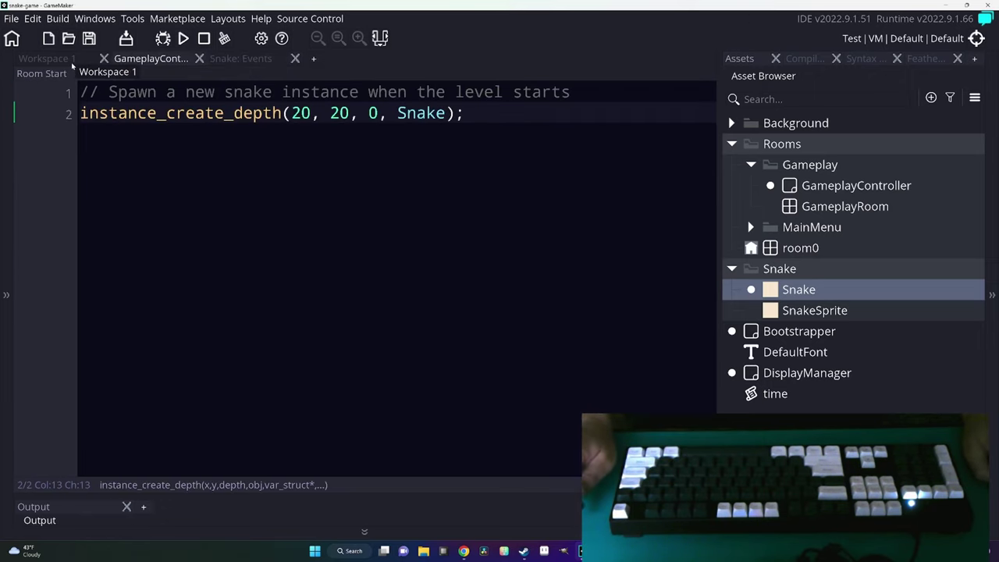
left_click(235, 58)
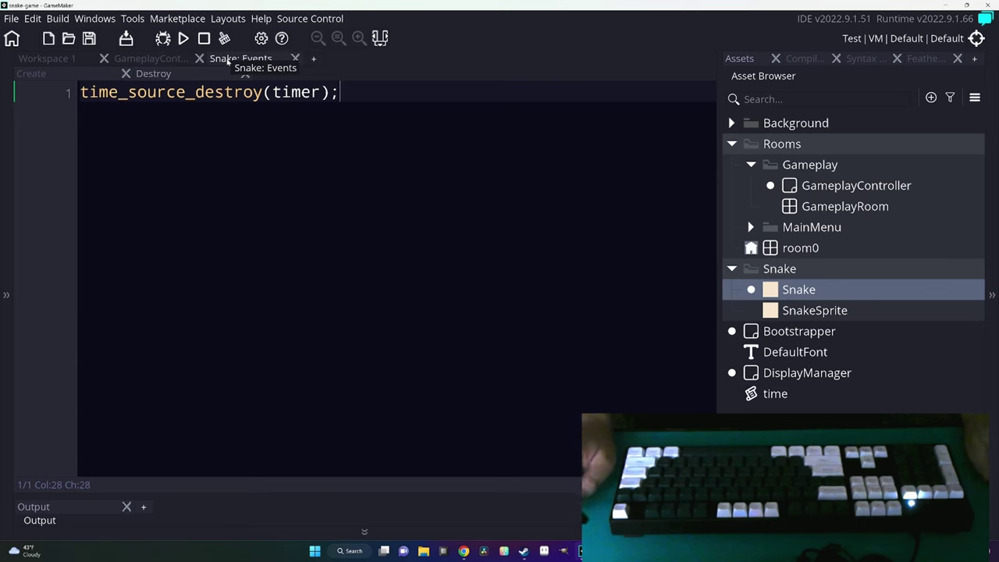
left_click(33, 74)
Delete GameplayController's emptied Create and Destroy events, leaving only Room Start.
left_click(69, 61)
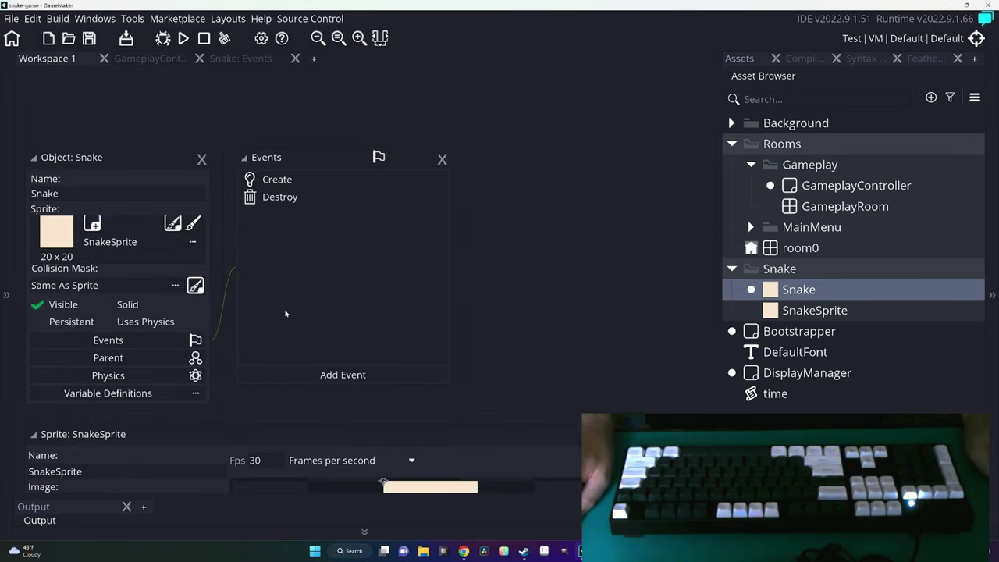
scroll(591, 171, "down", 5)
double_click(856, 184)
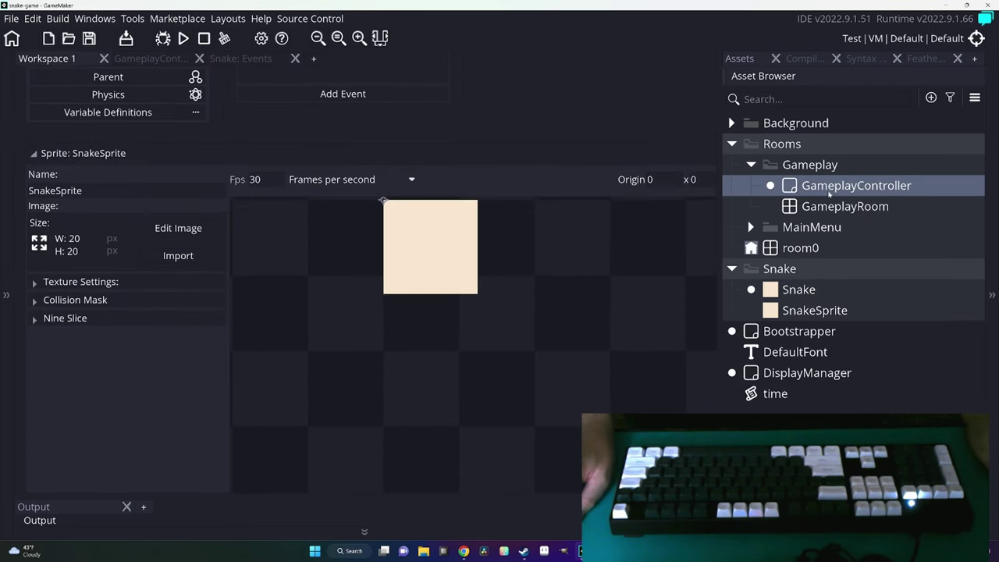
key("Delete")
key("Return")
key("Delete")
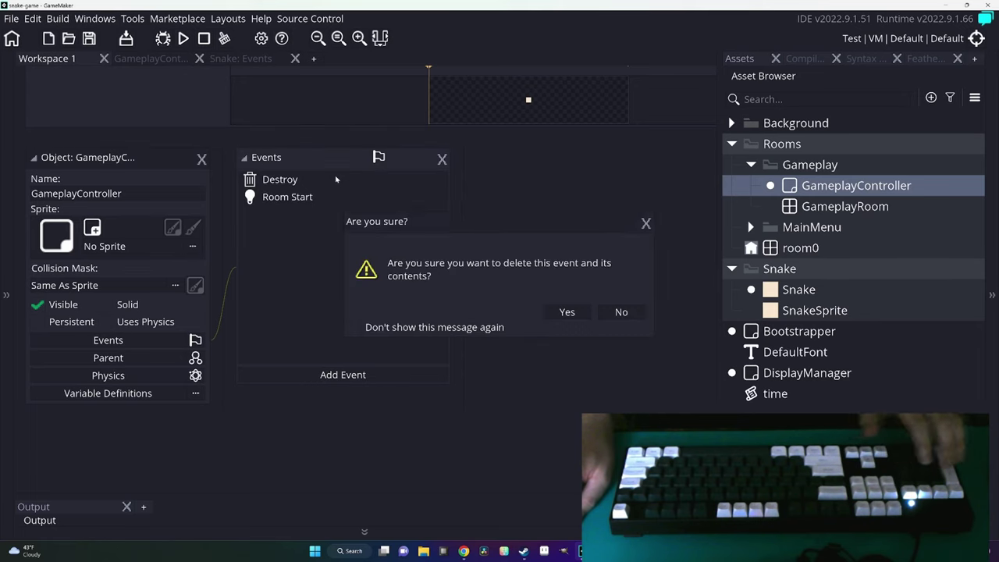
key("Escape")
key("Delete")
key("Return")
double_click(798, 290)
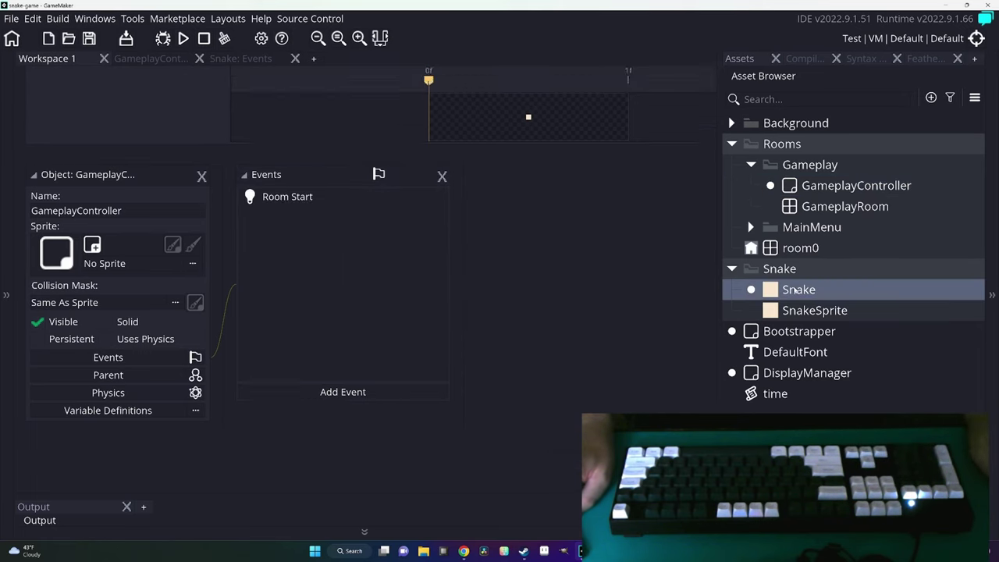
Test-run the game to check the snake's current movement.
left_click(228, 60)
key("F5")
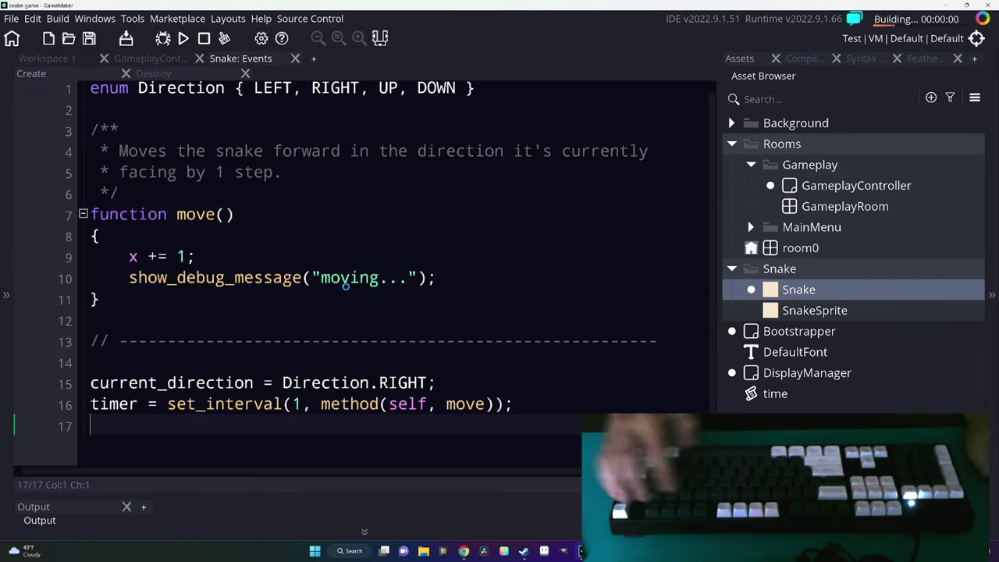
key("space")
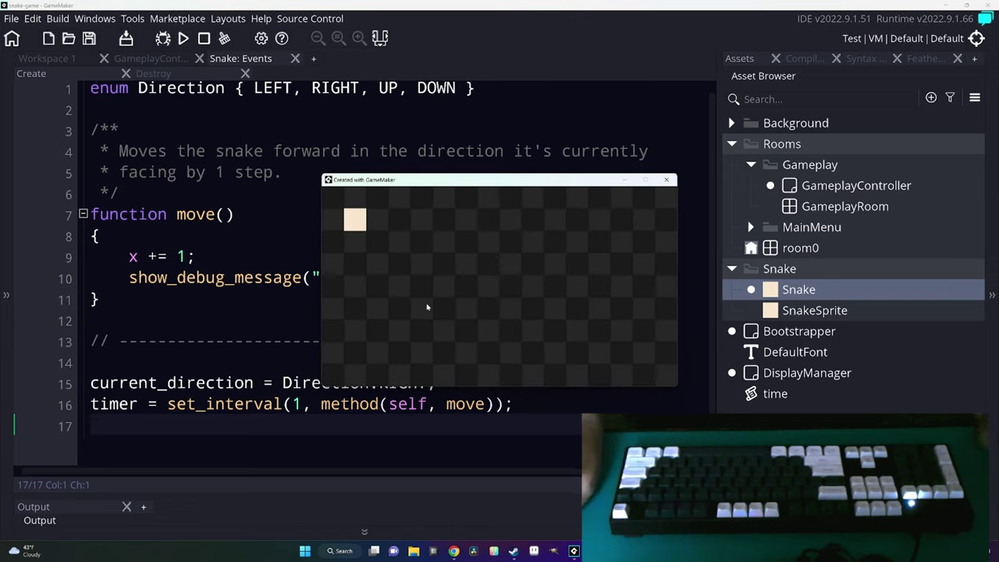
left_click(667, 181)
Change the snake's movement step from 1 to 20 and test-run the game.
left_click(190, 256)
key("BackSpace")
type("20")
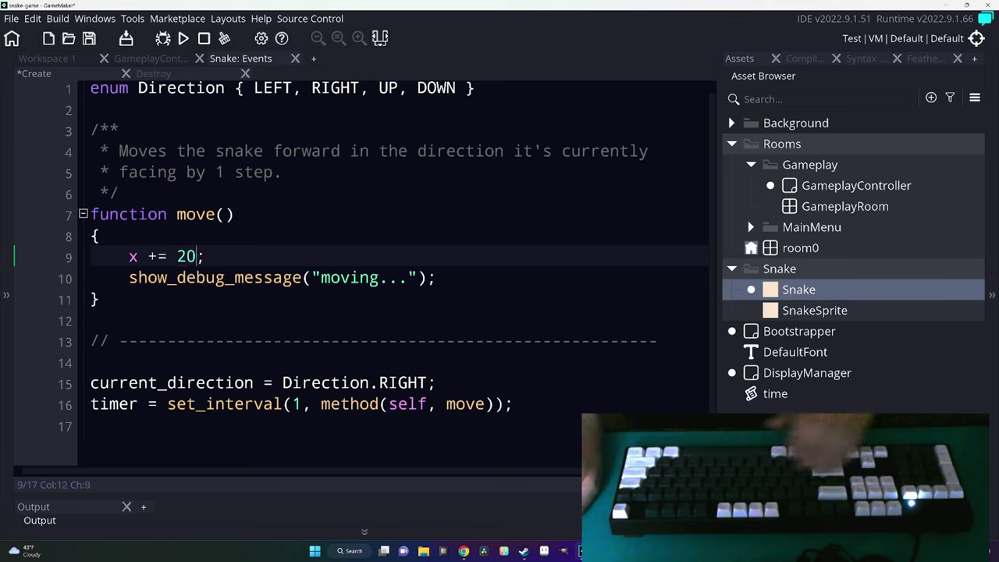
key("F5")
key("space")
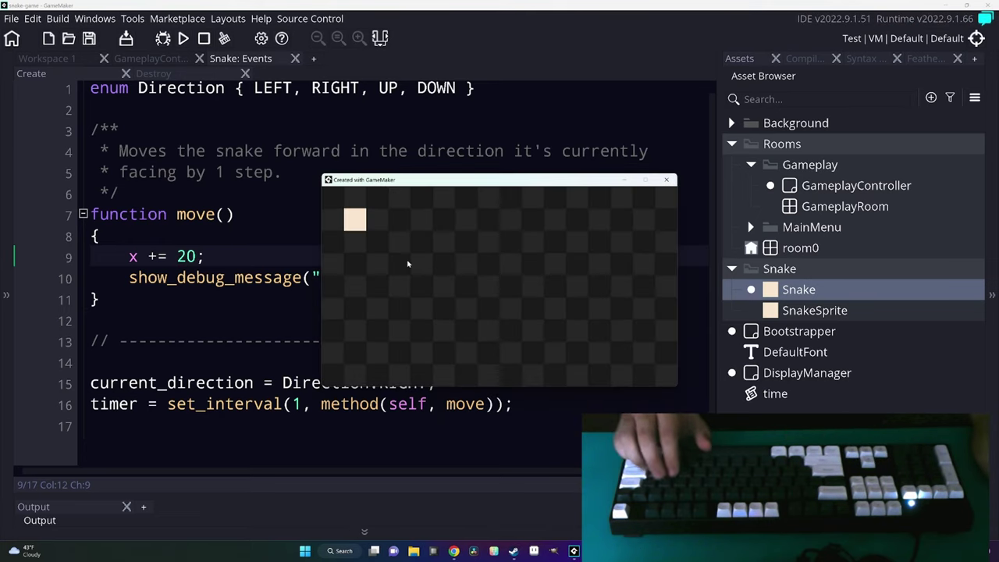
left_click(666, 180)
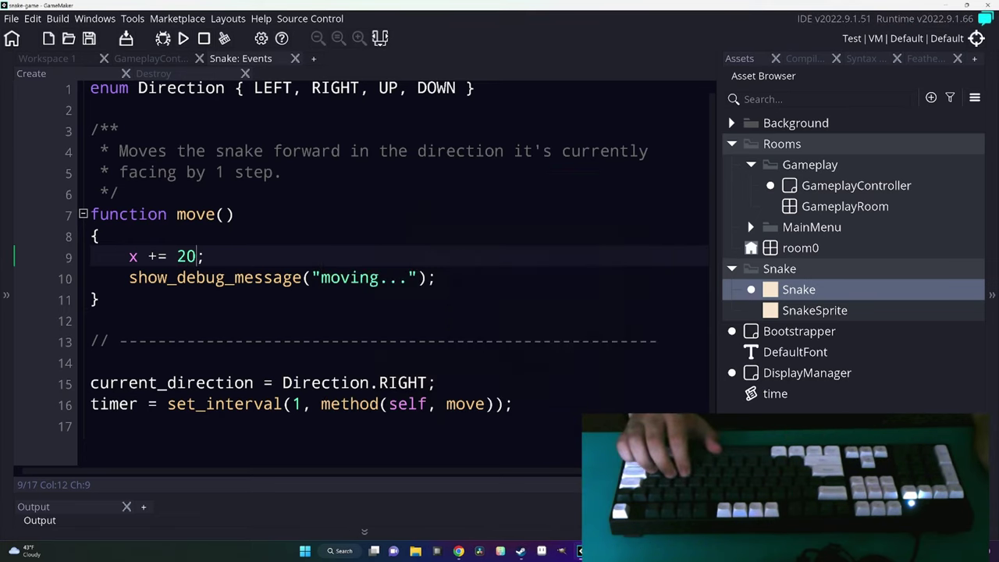
Set the movement timer interval to 0.5 seconds and test-run the game.
left_click(303, 404)
key("BackSpace")
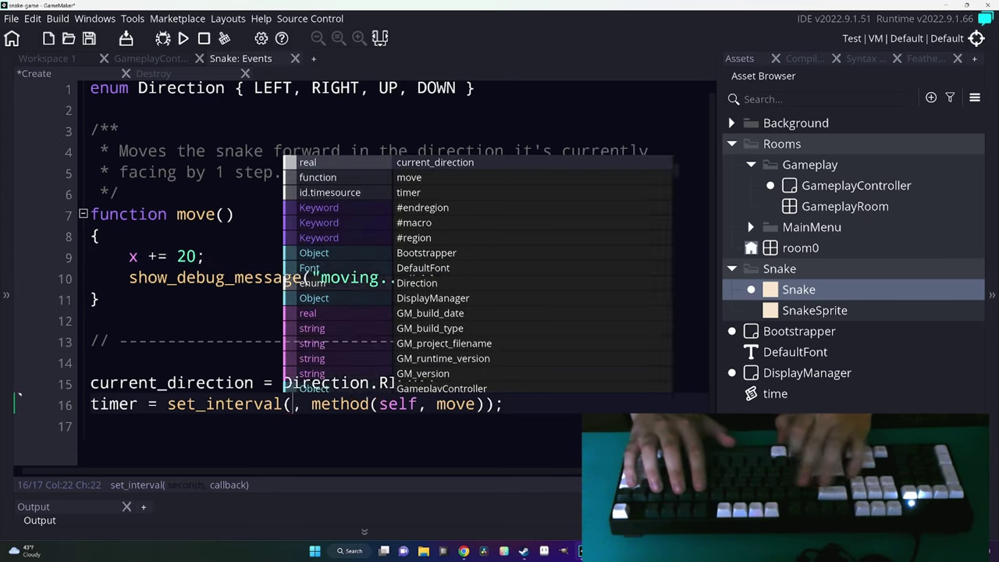
key("Escape")
type("0.5")
key("F5")
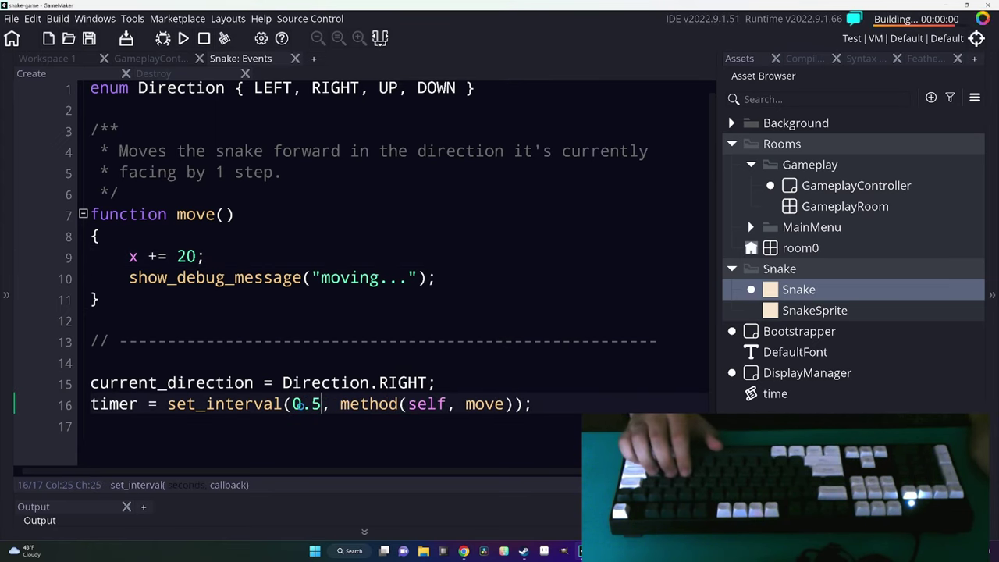
key("space")
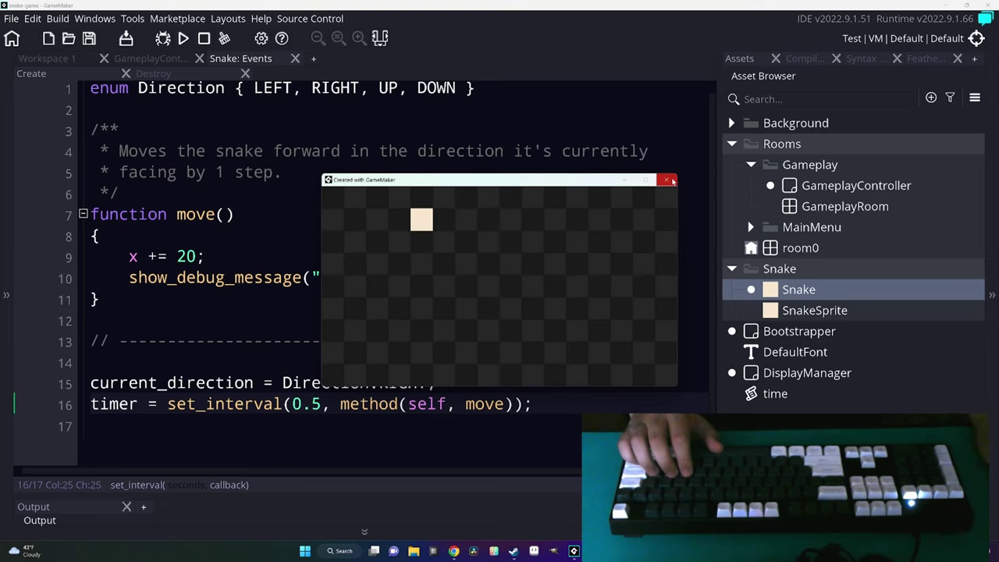
left_click(672, 182)
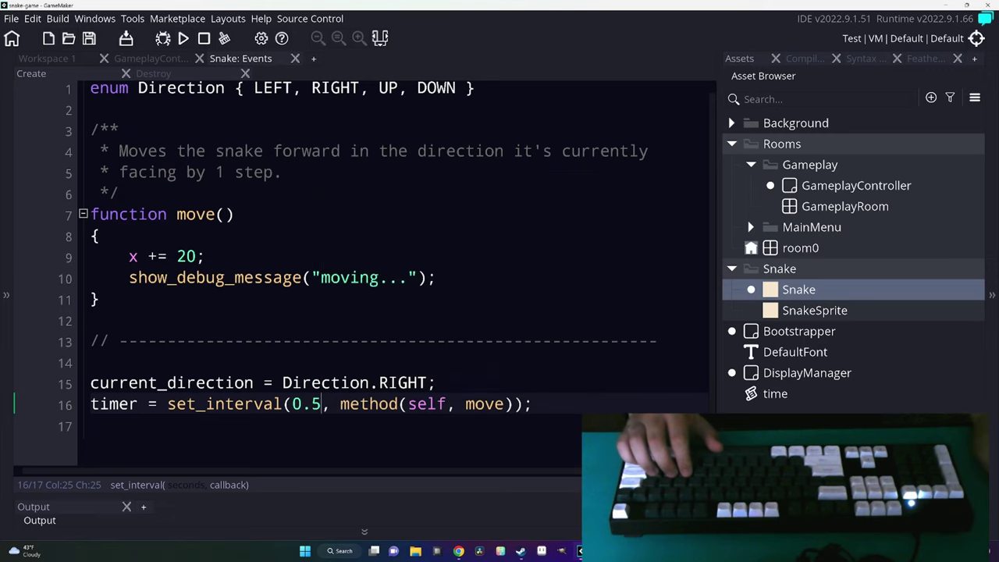
Replace the debug line with switch(current_direction) containing 'case Direction.LEFT: x -= 20; break;'.
left_click(264, 278)
key("ctrl+d")
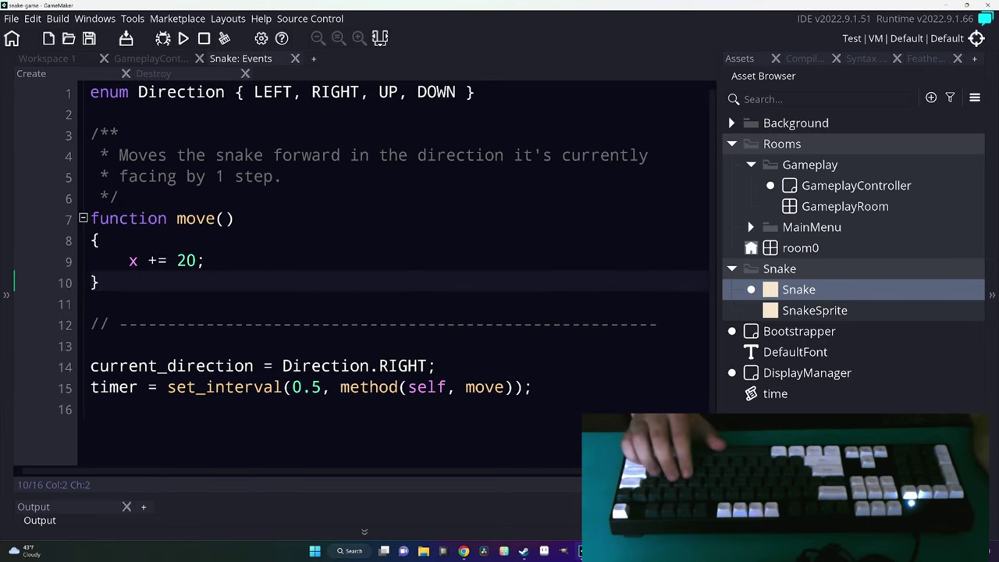
left_click(99, 240)
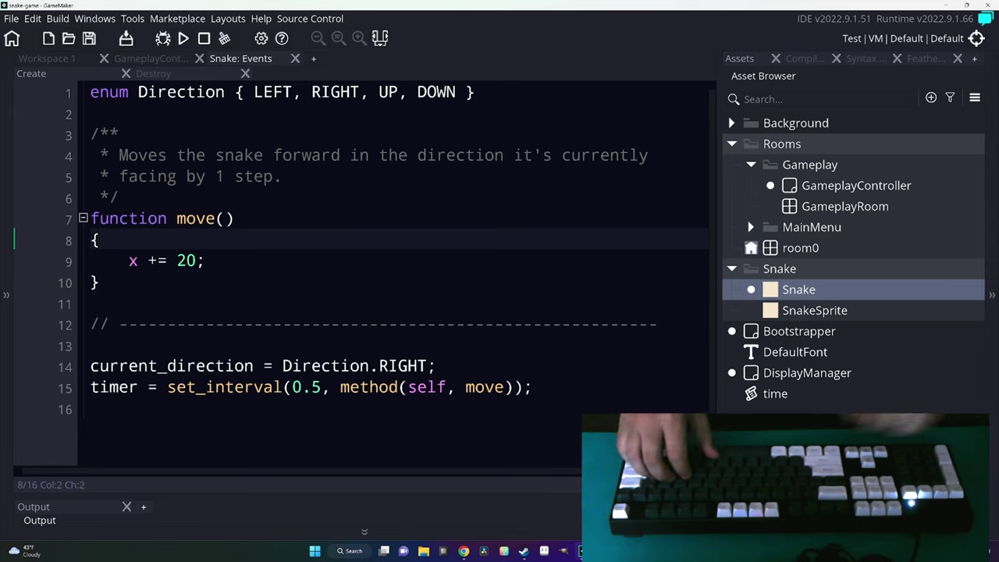
key("Return")
type("swit")
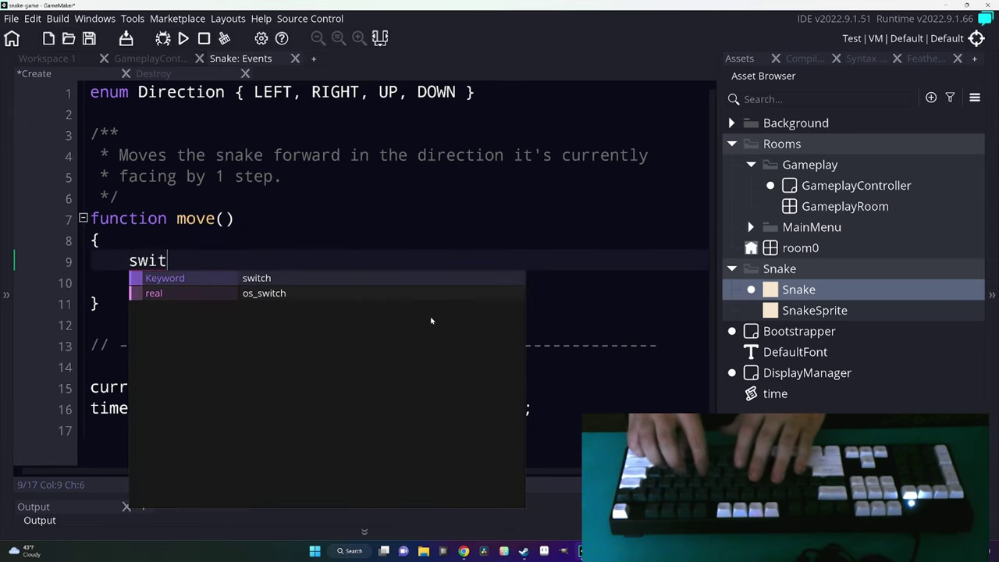
type("ch(curren")
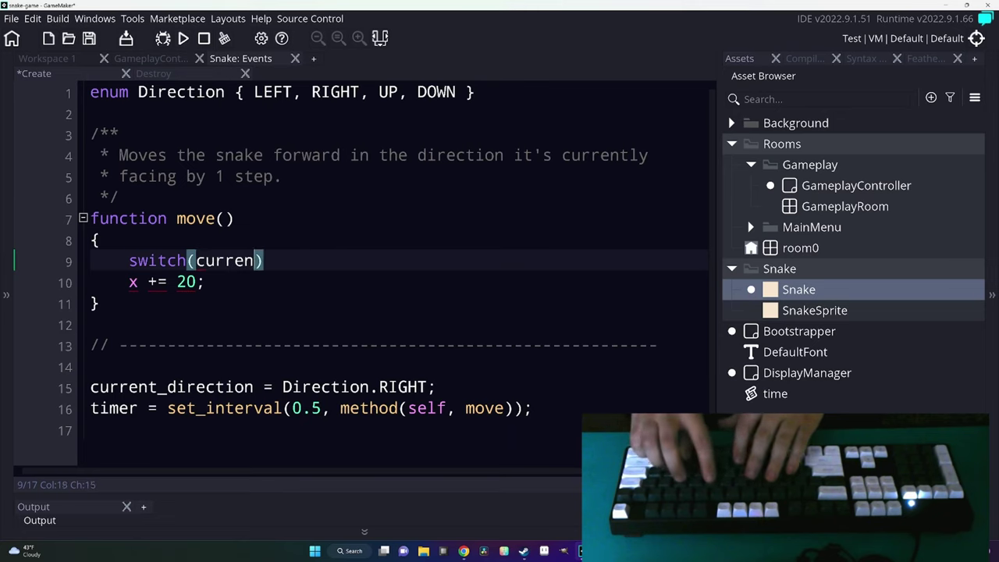
type("t_direction)")
key("Return")
type("{")
key("Return")
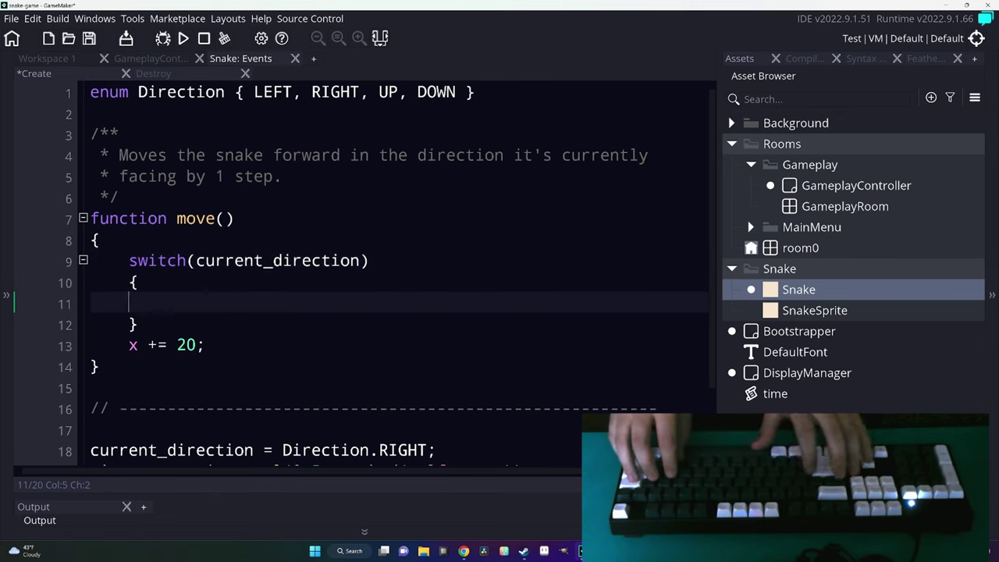
type("case Direction.")
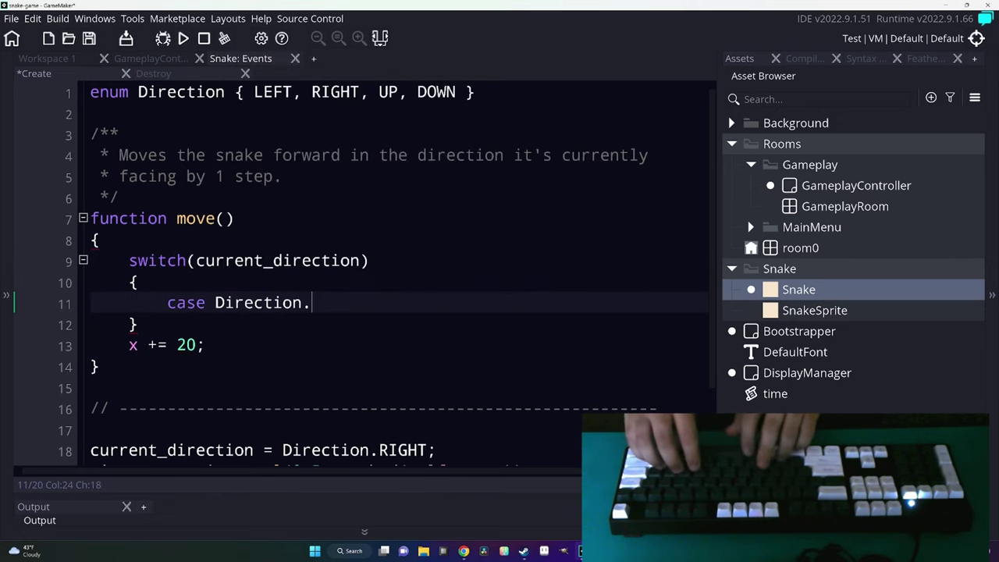
type("LEFT: ")
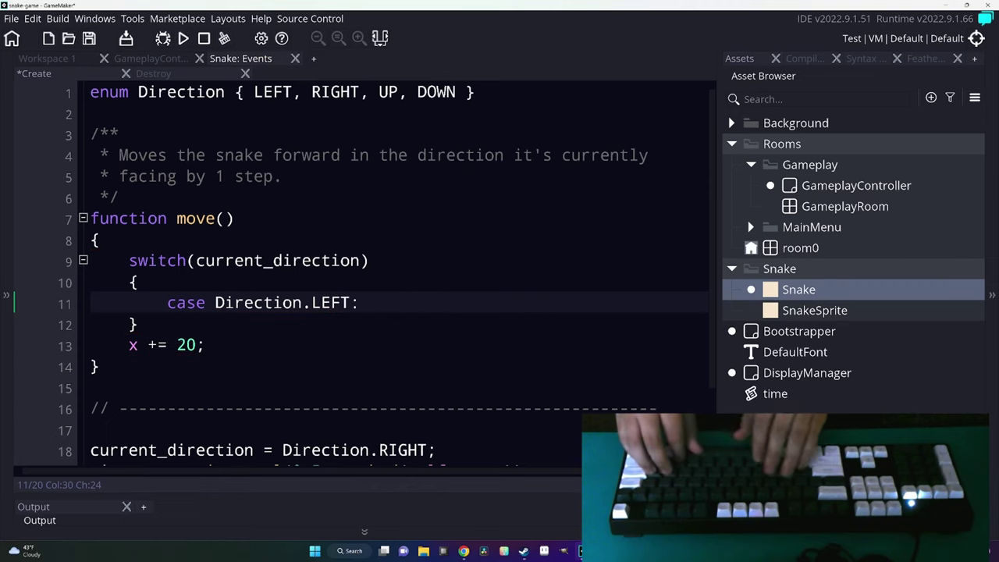
type("x -= 20; br")
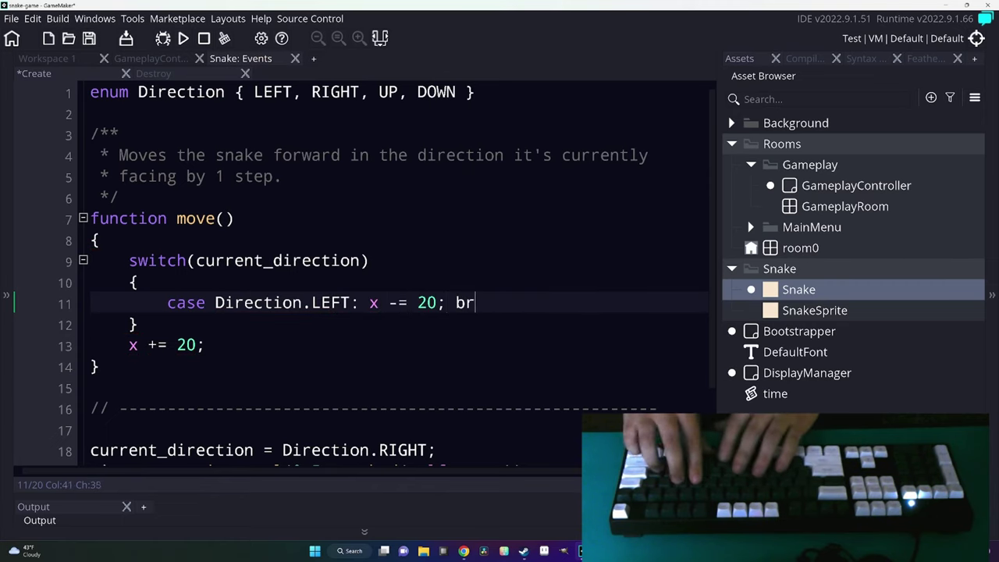
type("eak;")
Duplicate the LEFT case into RIGHT, UP and DOWN cases.
key("ctrl+d")
key("ctrl+d")
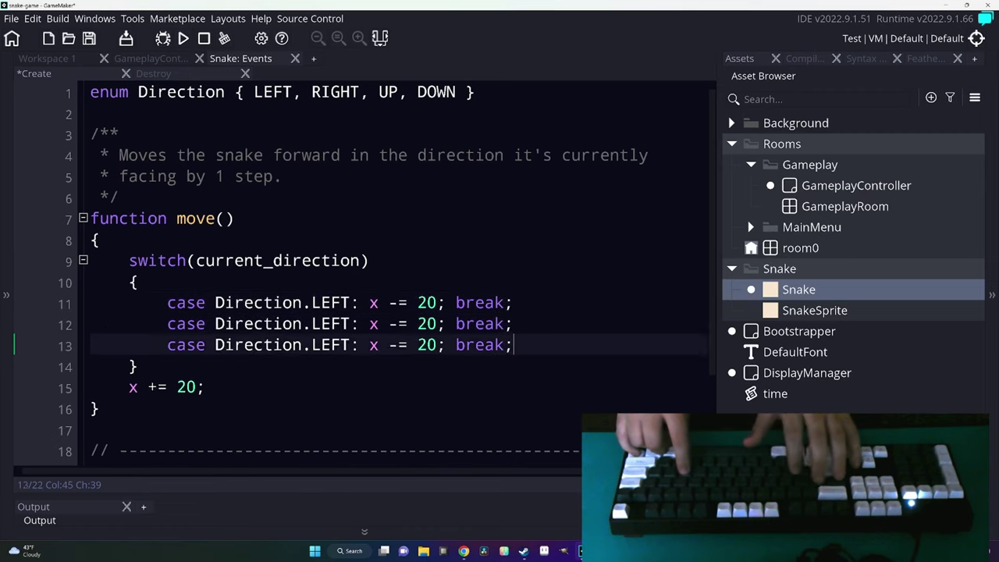
key("ctrl+d")
key("Up")
key("Up")
type("RIG")
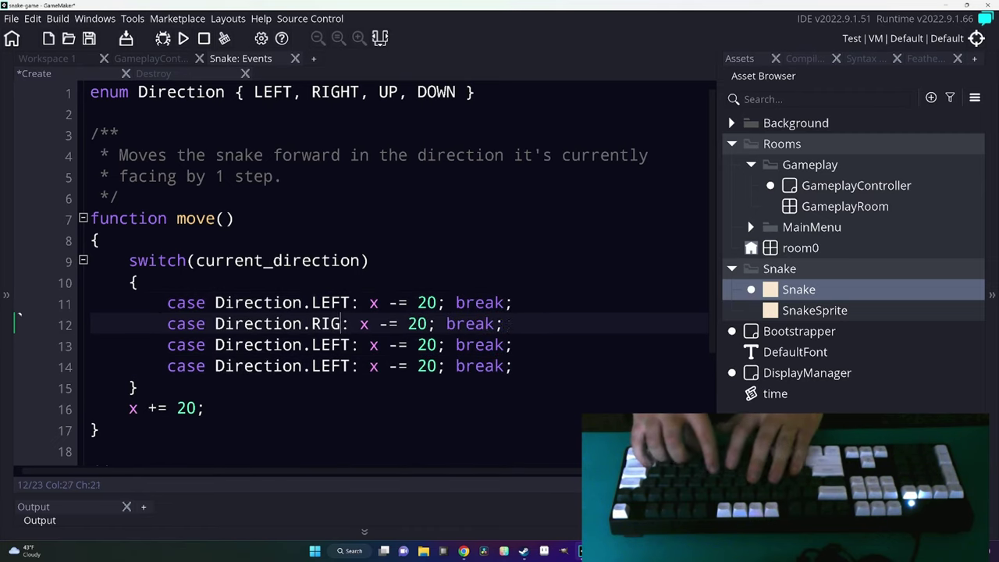
type("HT")
key("Down")
key("ctrl+shift+Left")
type("UP")
key("Down")
key("ctrl+Left")
key("ctrl+shift+Right")
type("D")
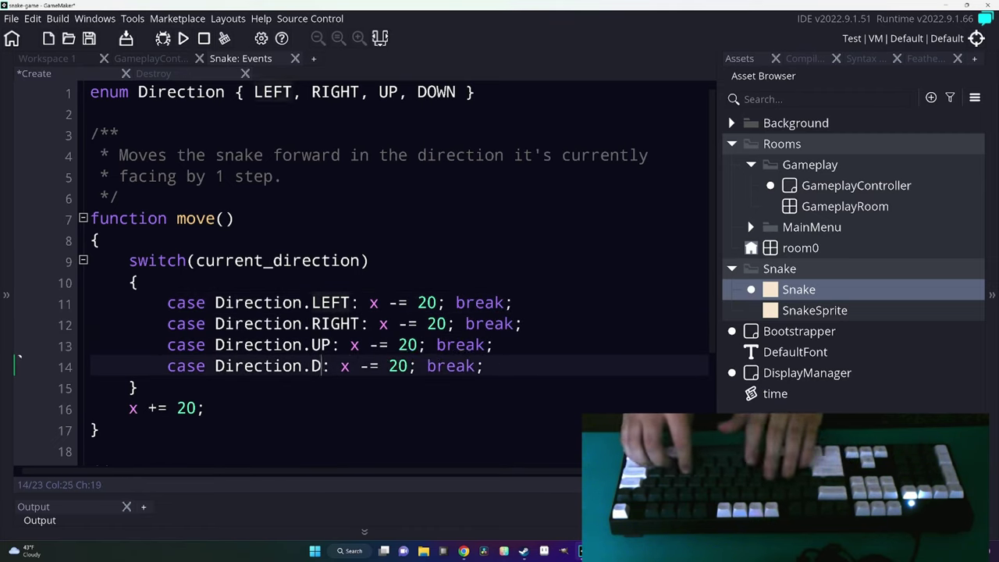
type("OWN")
Align the case statements, make RIGHT add 20 to x, and make UP change y.
key("Up")
key("Up")
key("Up")
key("Left")
key("Down")
key("Down")
key("Down")
key("Left")
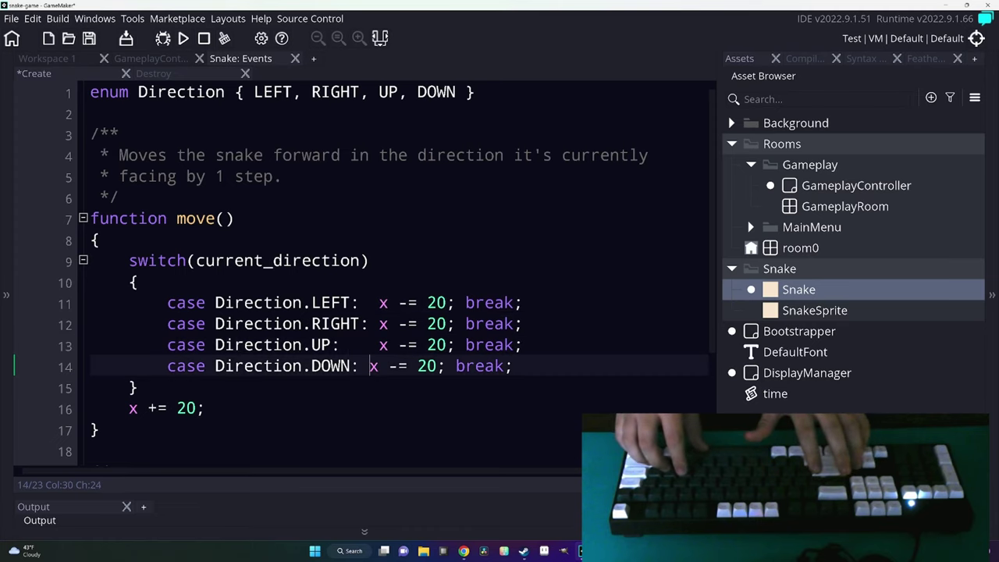
key("Up")
key("Up")
key("Right")
type("+")
key("Down")
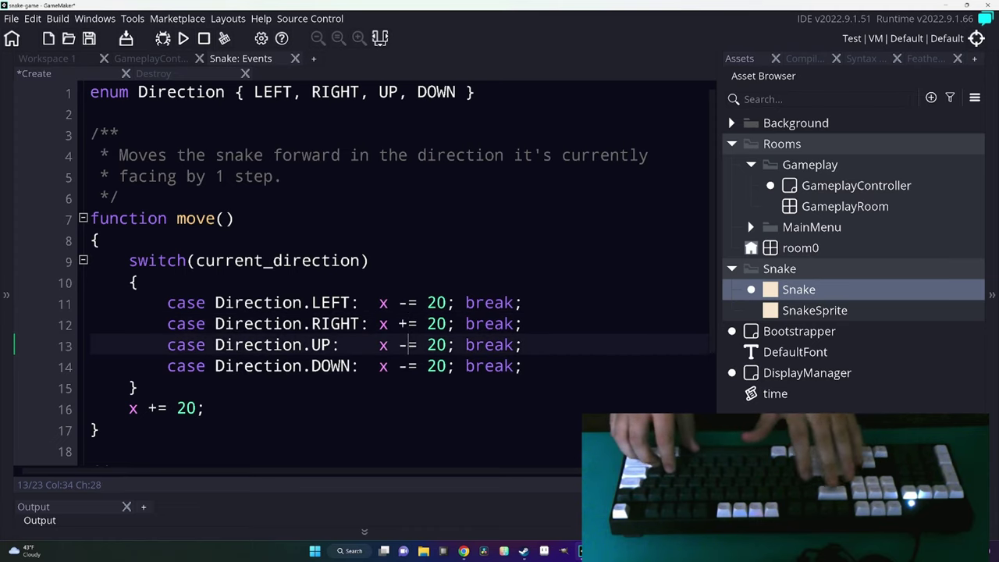
key("BackSpace")
type("y")
Make DOWN add 20 to y and delete the leftover unconditional x += 20 line.
key("Down")
key("BackSpace")
type("y")
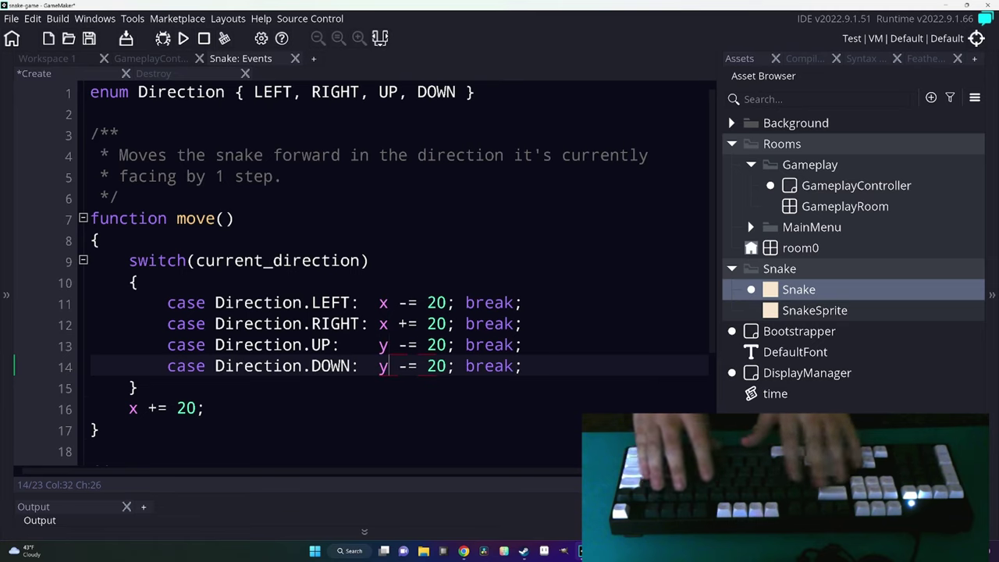
key("Up")
key("Down")
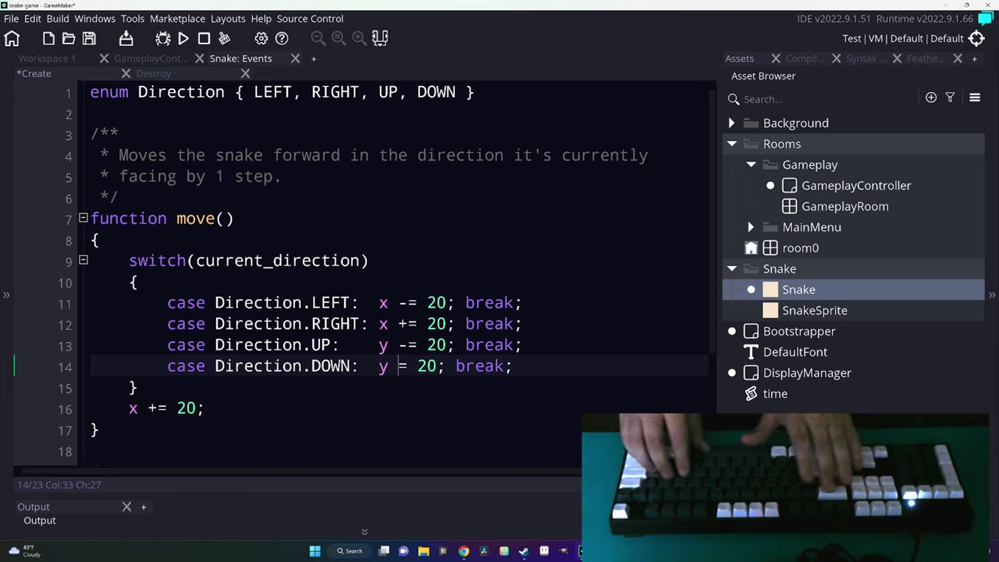
key("BackSpace")
type("+")
key("Up")
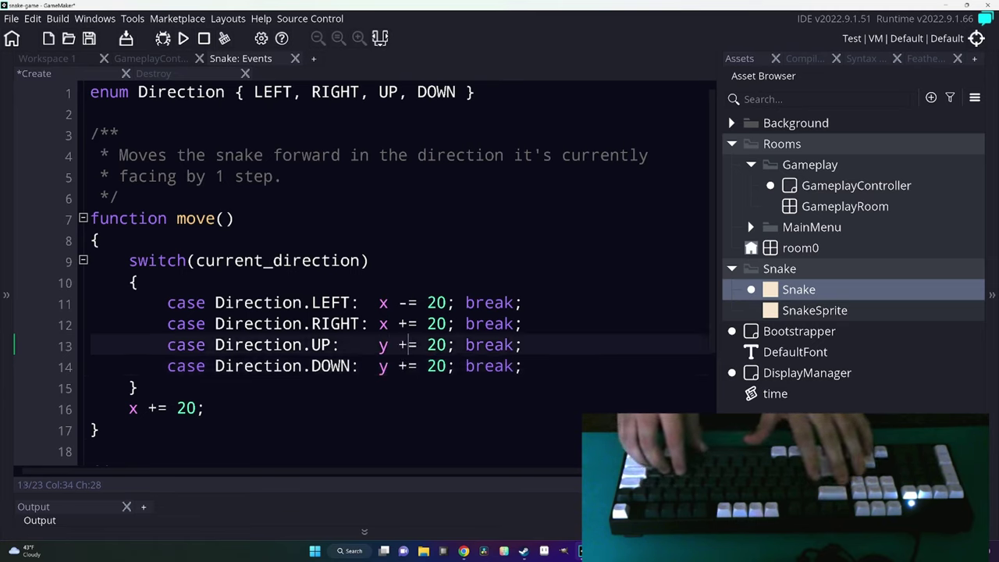
key("Down")
key("Down")
key("Down")
key("ctrl+d")
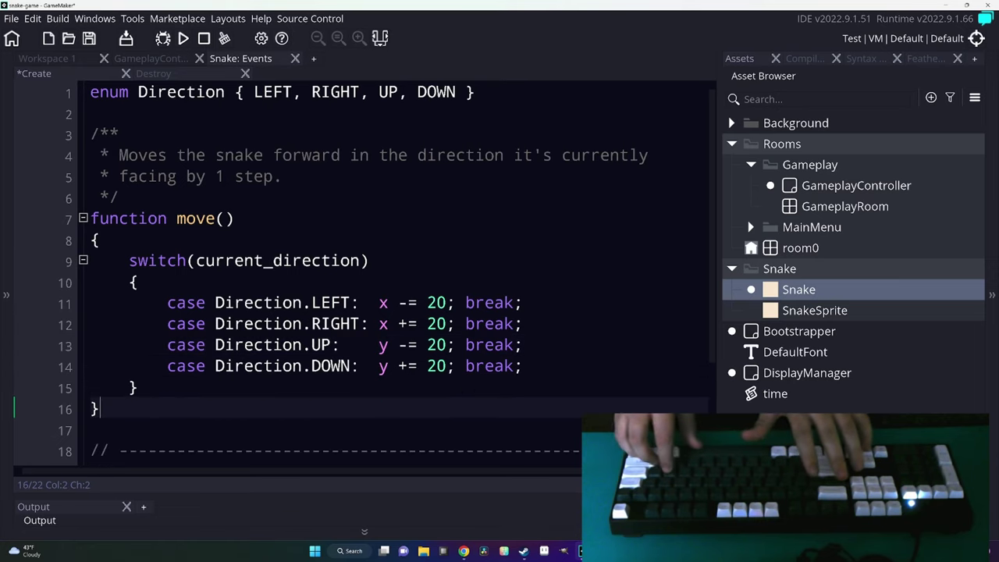
key("Up")
key("Up")
Test-run the game, then return to the Snake object's event list.
key("F5")
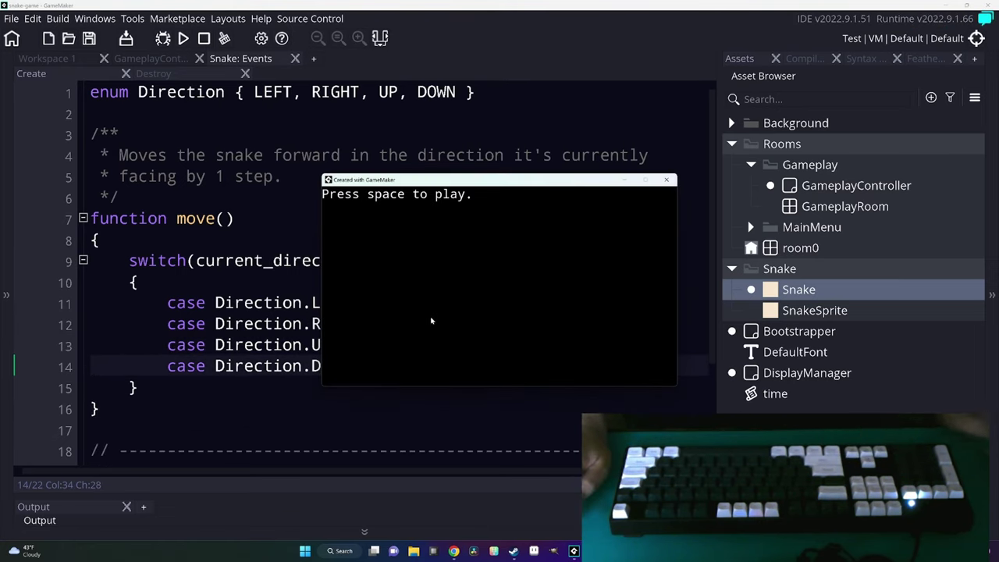
key("space")
left_click(667, 181)
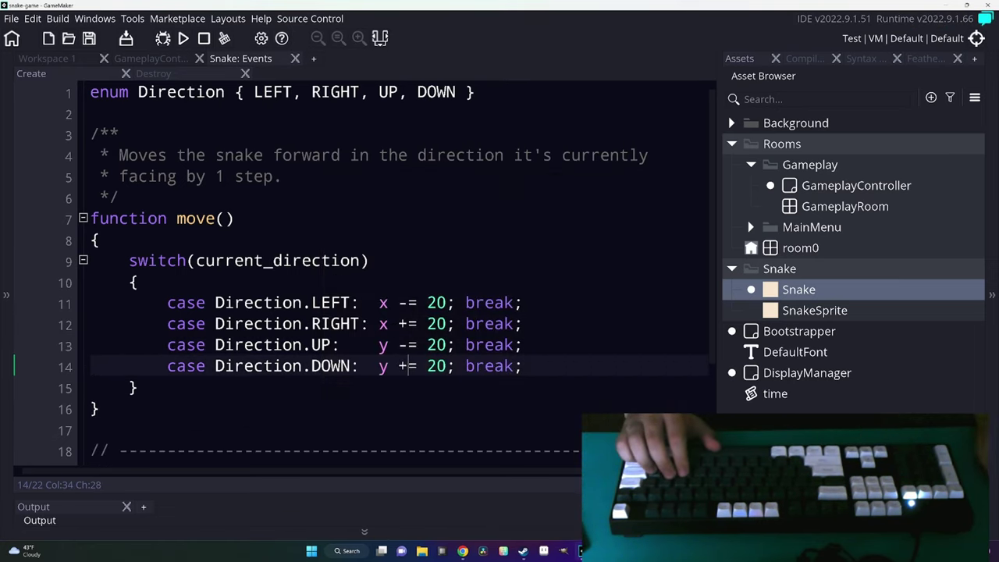
left_click(55, 61)
left_click(349, 382)
Add a Snake Step event that sets current_direction to Direction.LEFT on keyboard_check_released(vk_left), and save.
mouse_move(377, 221)
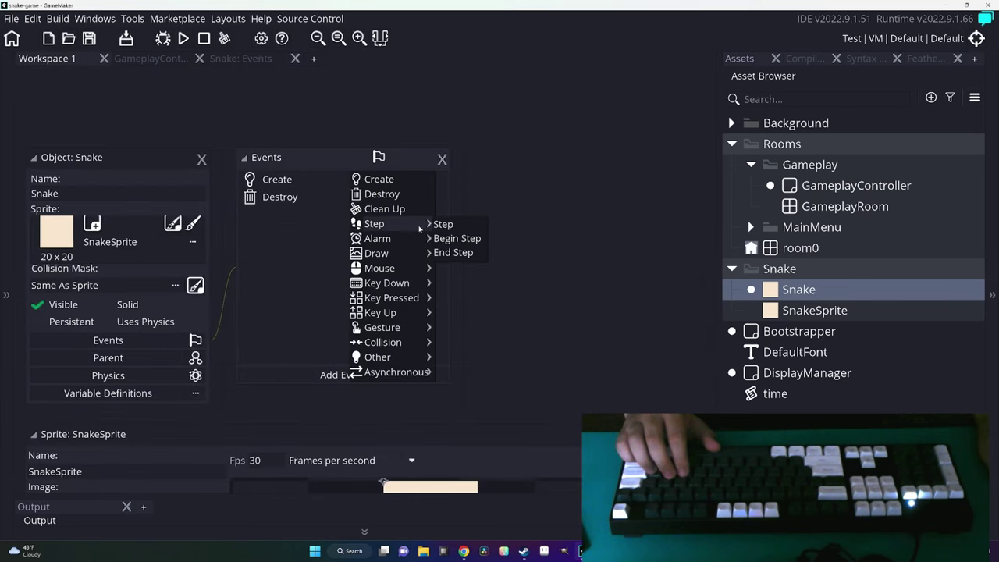
left_click(449, 225)
key("ctrl+a")
key("BackSpace")
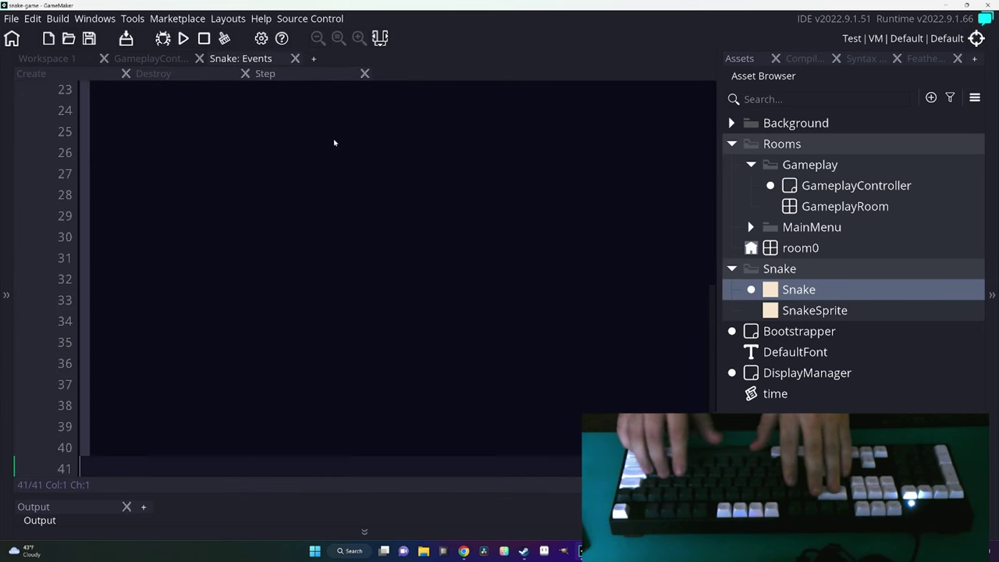
type("ke")
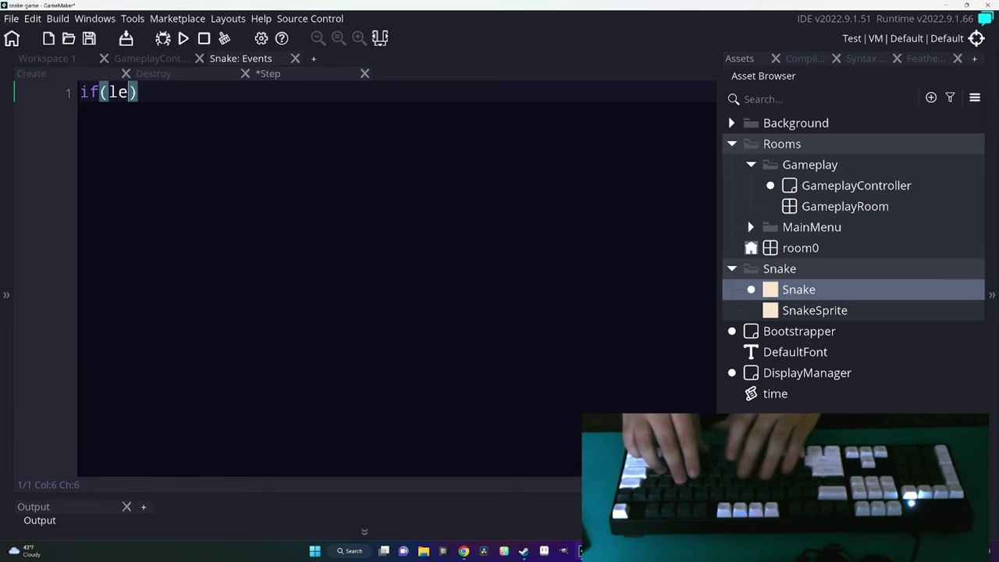
key("BackSpace")
key("BackSpace")
type("keyboard_check")
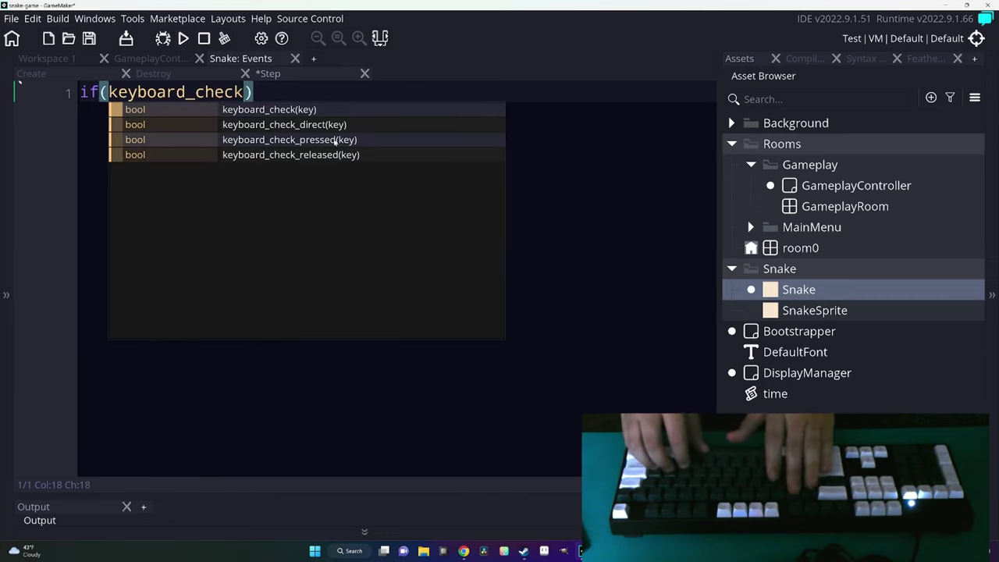
type("_")
left_click(335, 141)
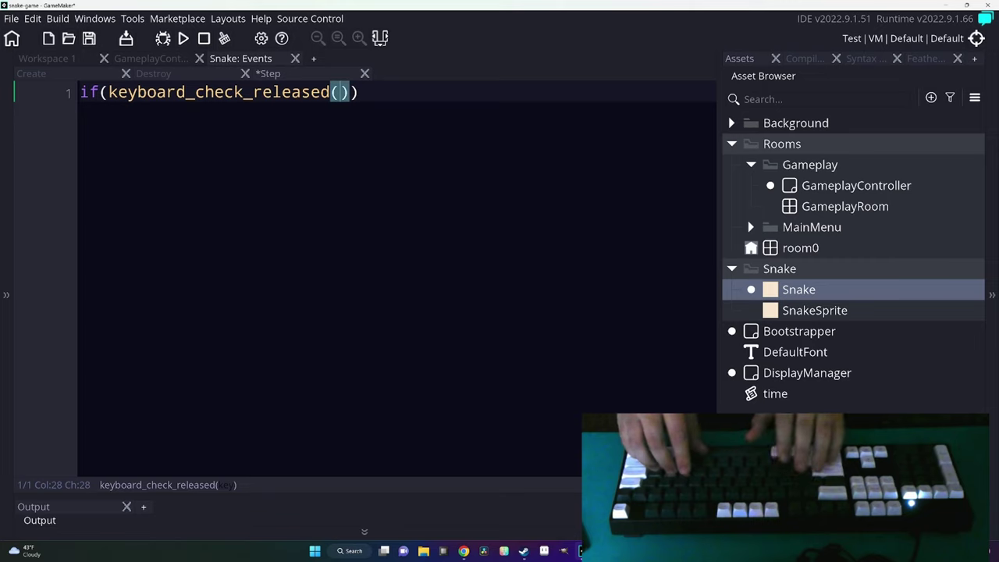
type("vk_lef")
key("Return")
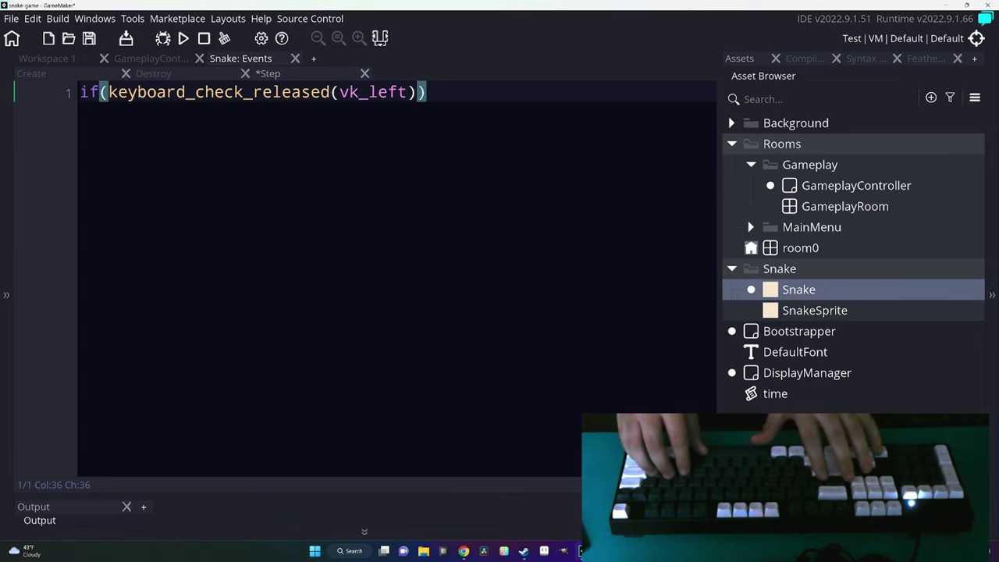
key("End")
key("Return")
type("{")
key("Return")
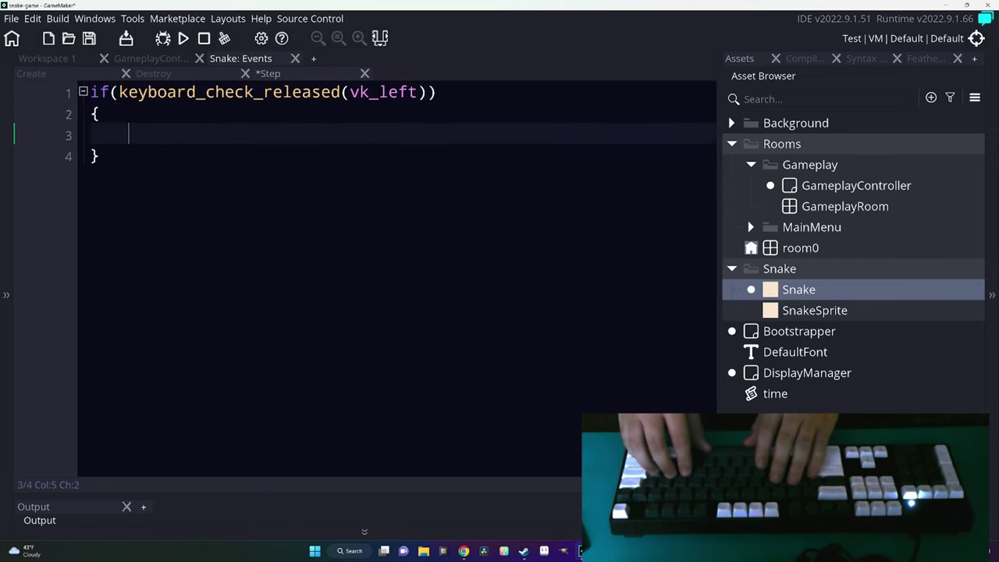
type("current_")
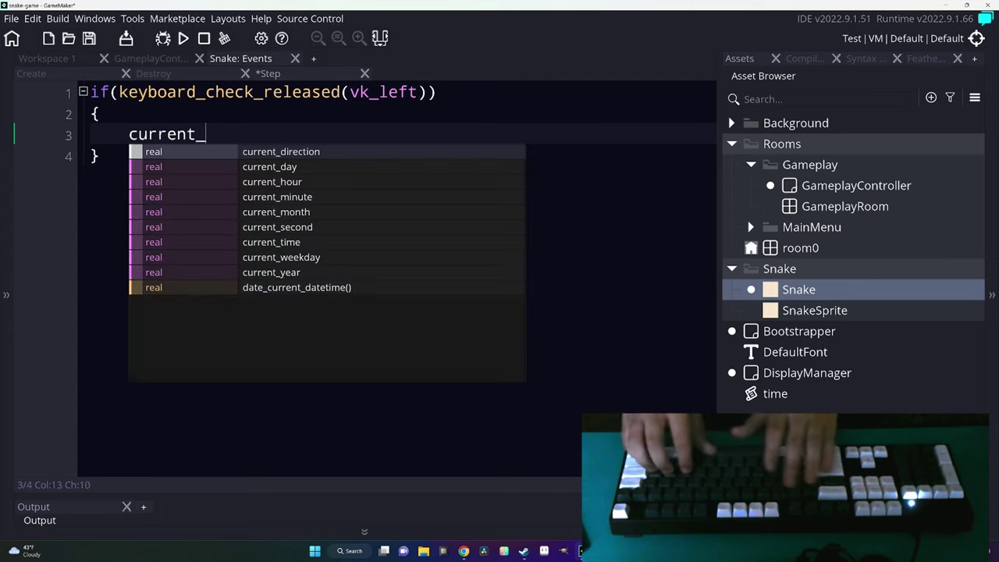
key("Return")
type("= Dire")
key("Return")
type(".")
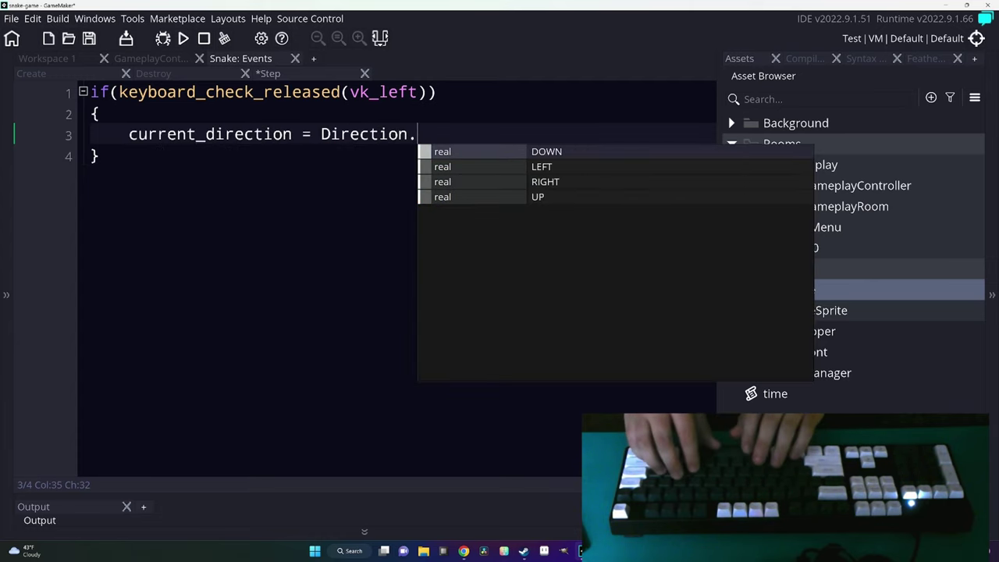
type("LEFT:")
key("ctrl+d")
key("ctrl+d")
key("ctrl+z")
key("ctrl+z")
key("ctrl+z")
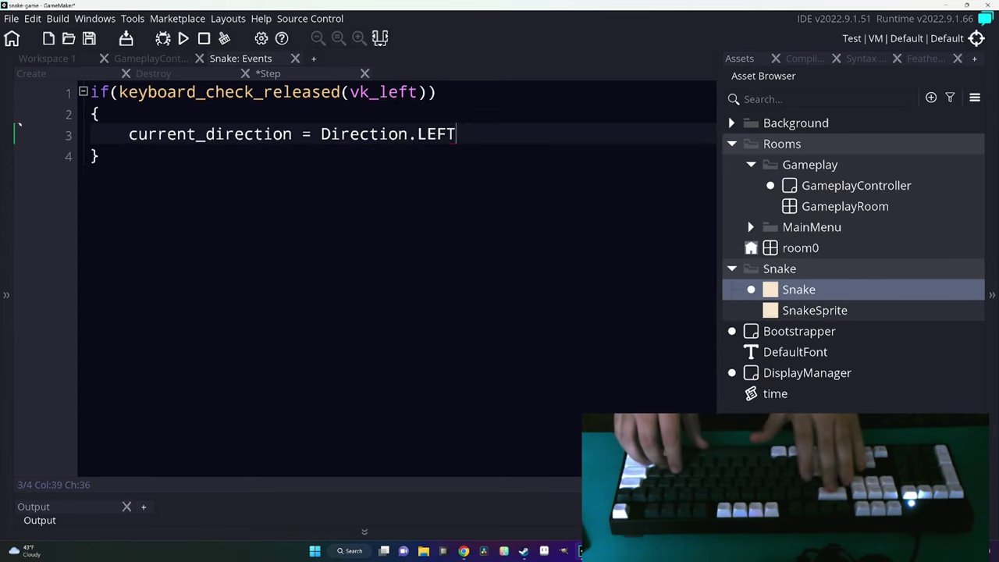
type(";")
key("Down")
key("ctrl+s")
Add an else-if that sets current_direction to Direction.RIGHT when vk_right is released.
key("Return")
type("else if")
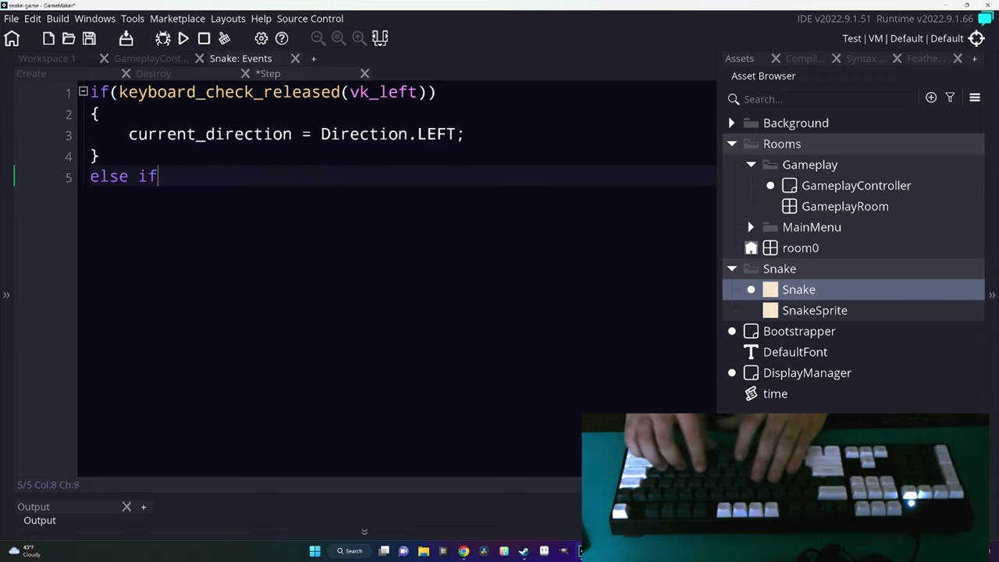
key("Return")
type("{")
key("Return")
key("Up")
key("Up")
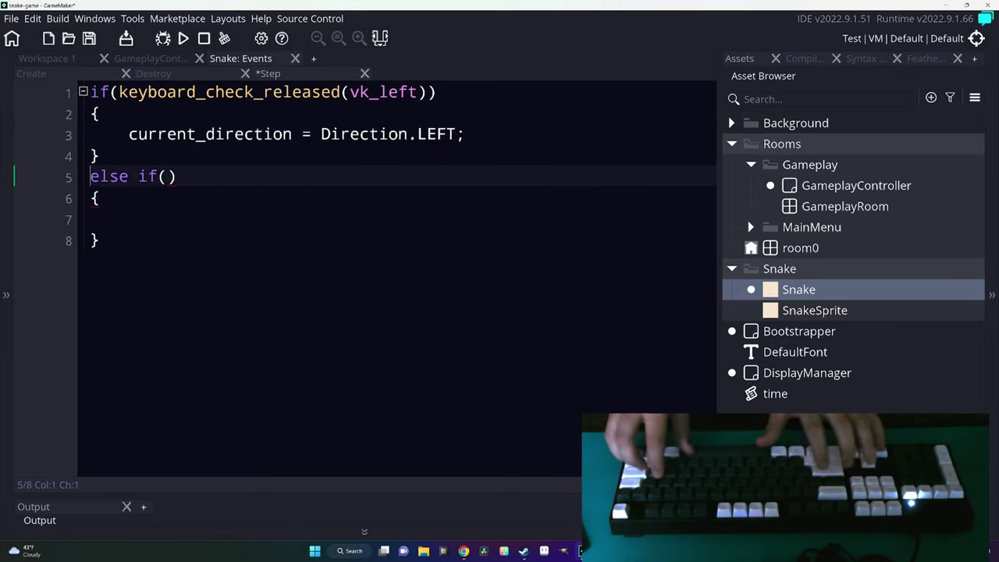
type("keyboard_check_release")
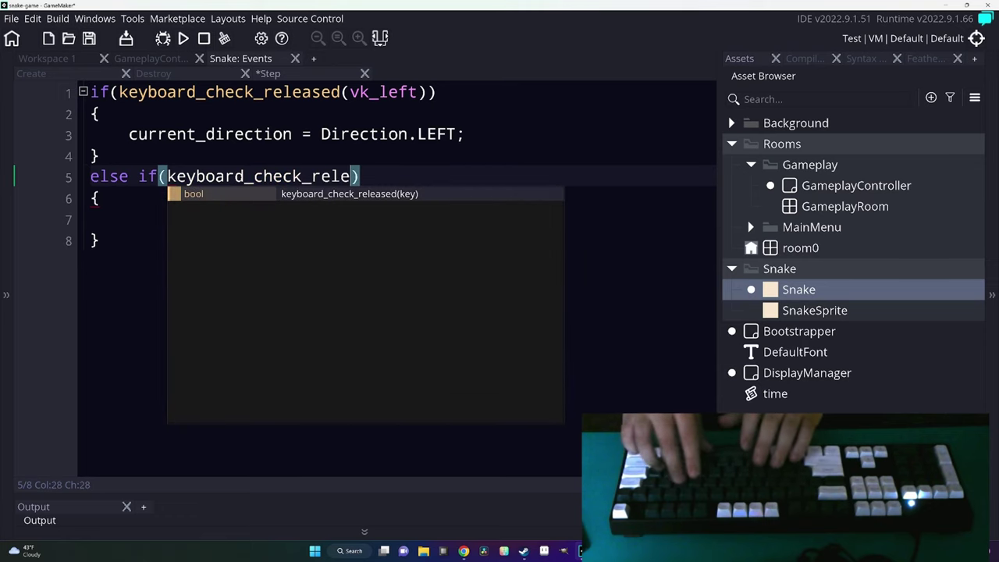
type("d(vk_right")
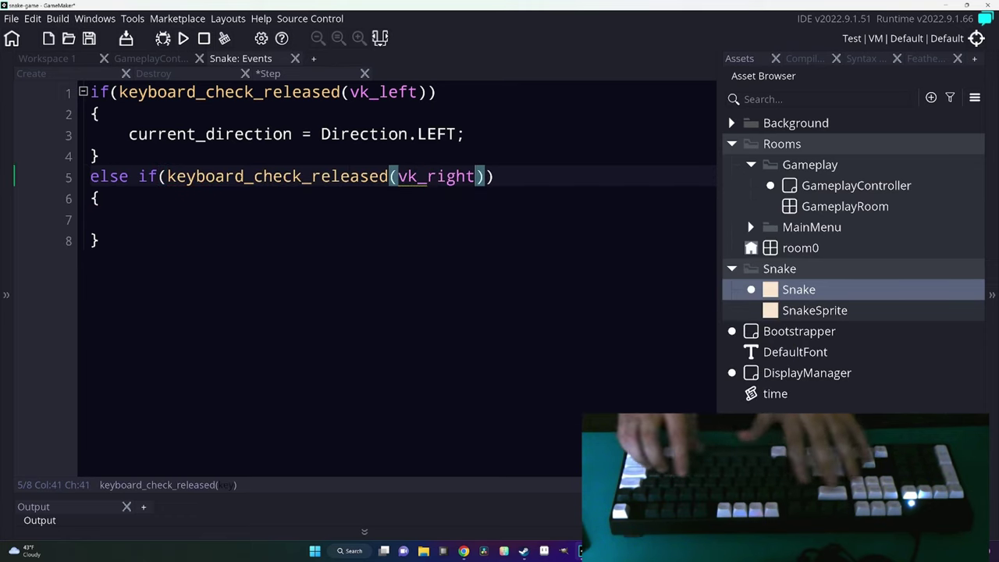
key("Up")
key("Up")
key("Down")
key("Down")
key("Down")
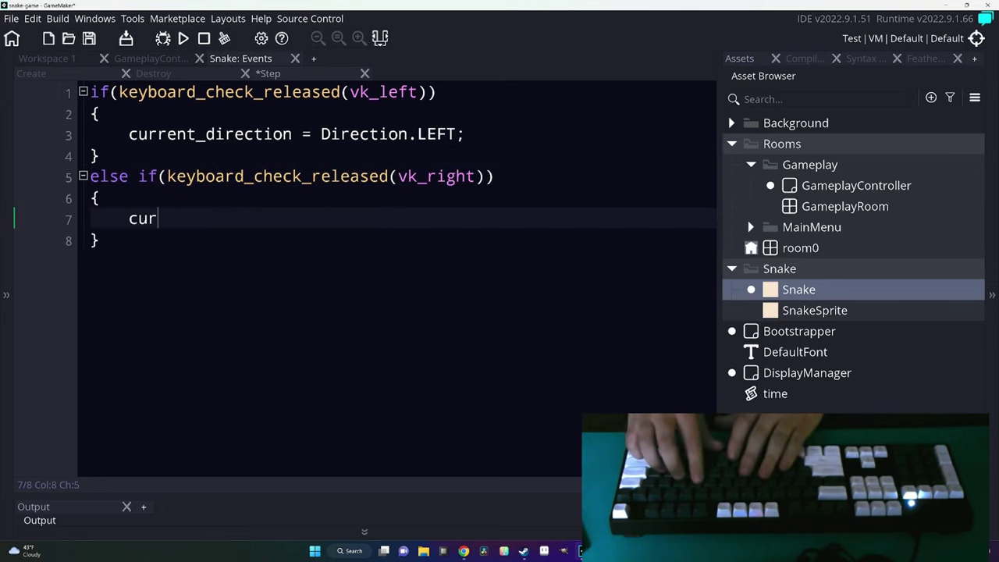
type("rent_direction = Direction")
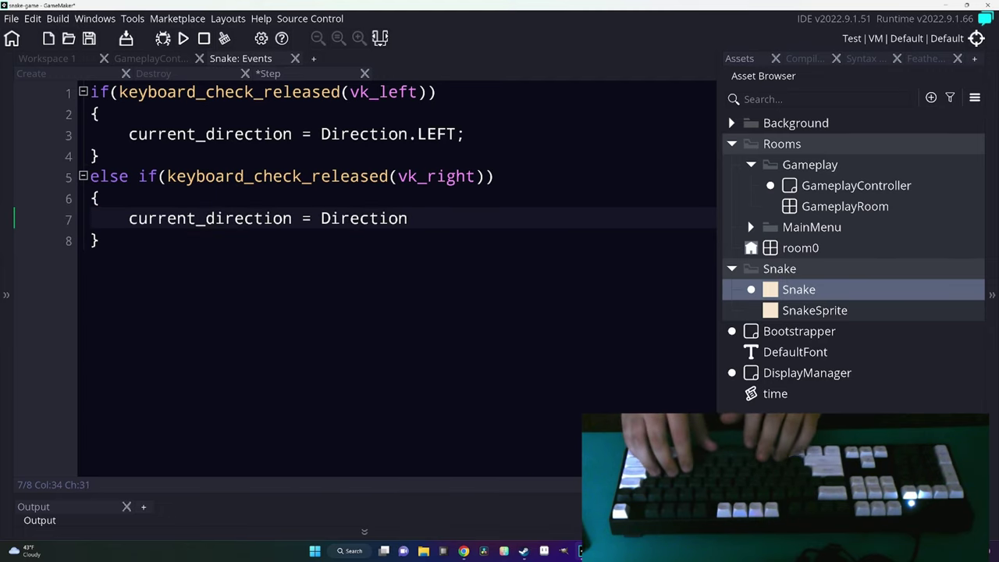
type(".RIGHT;")
key("Up")
key("Up")
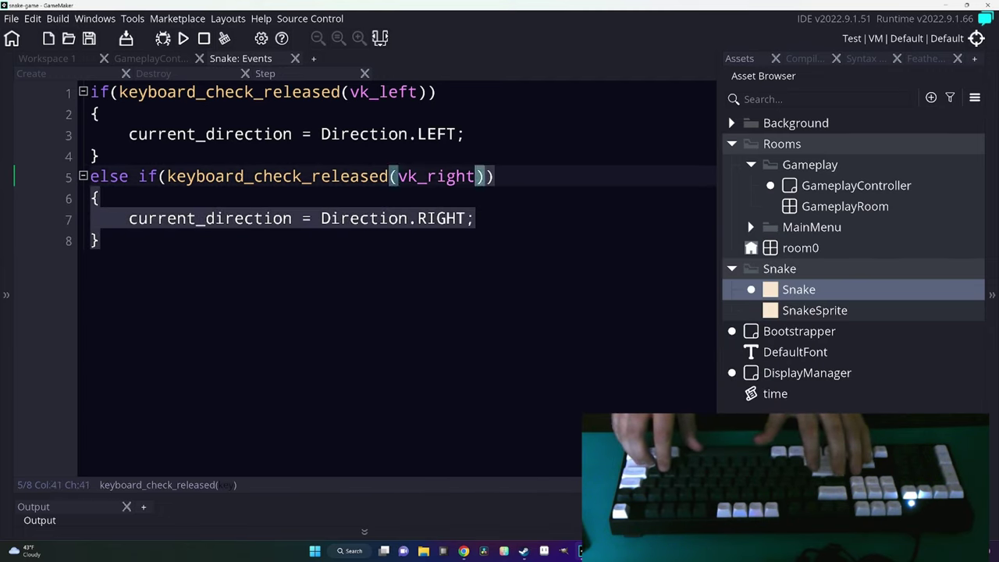
Duplicate the right-arrow block into vk_up/UP and vk_down/DOWN branches, then run the game.
key("shift+Home")
key("ctrl+d")
key("ctrl+d")
key("Up")
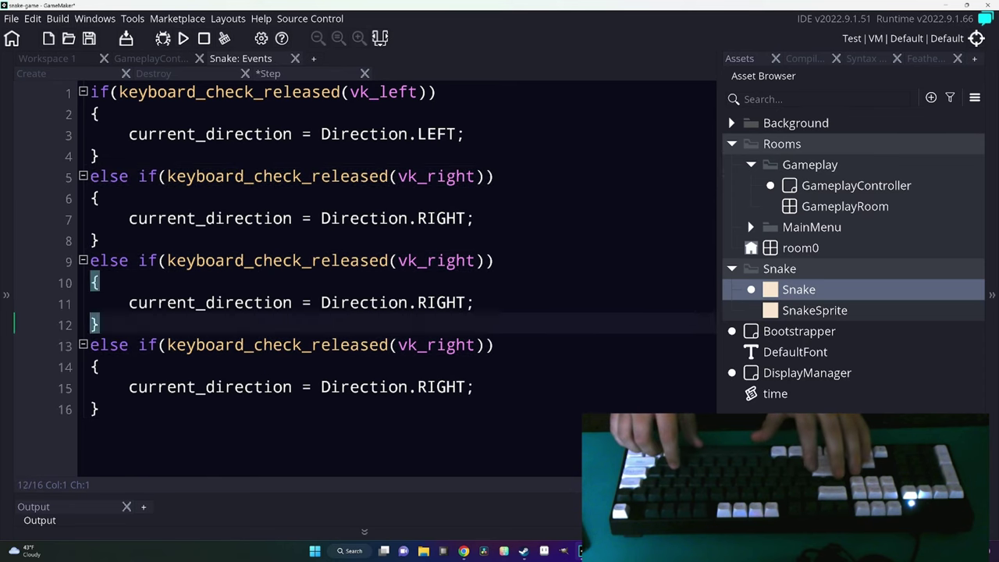
key("Up")
key("Up")
key("Up")
key("BackSpace")
key("BackSpace")
key("BackSpace")
key("BackSpace")
key("BackSpace")
type("up")
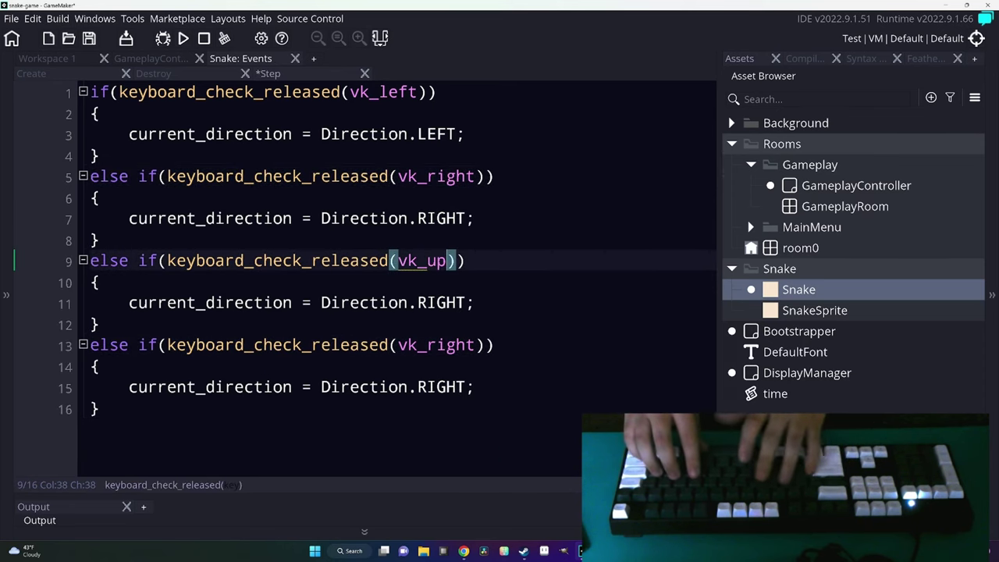
key("Down")
key("Down")
key("BackSpace")
key("BackSpace")
key("BackSpace")
key("Delete")
key("Delete")
type("UP")
key("Down")
key("Down")
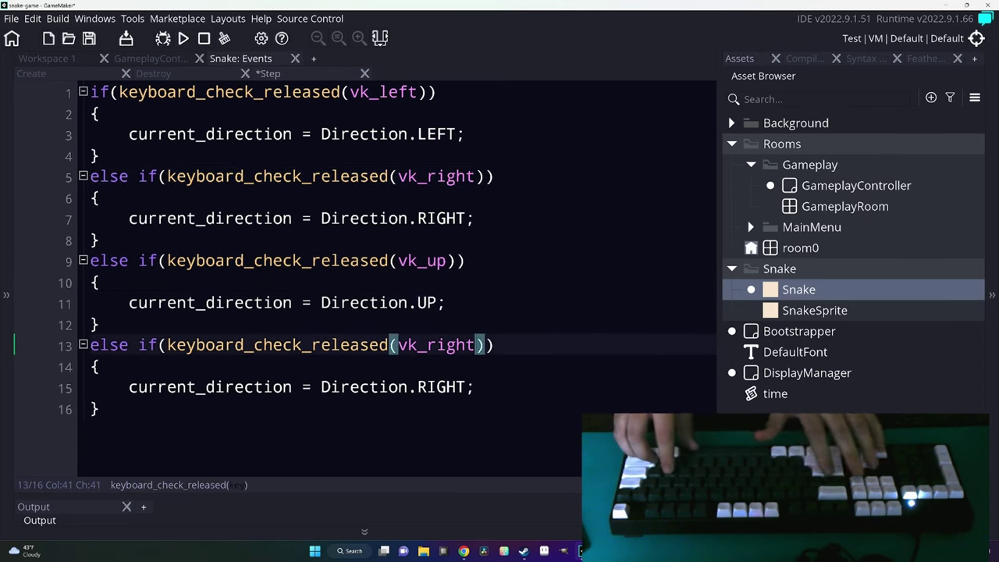
key("Delete")
key("Delete")
key("Delete")
type("down")
key("Down")
key("Down")
key("ctrl+shift+Left")
type("DOWN")
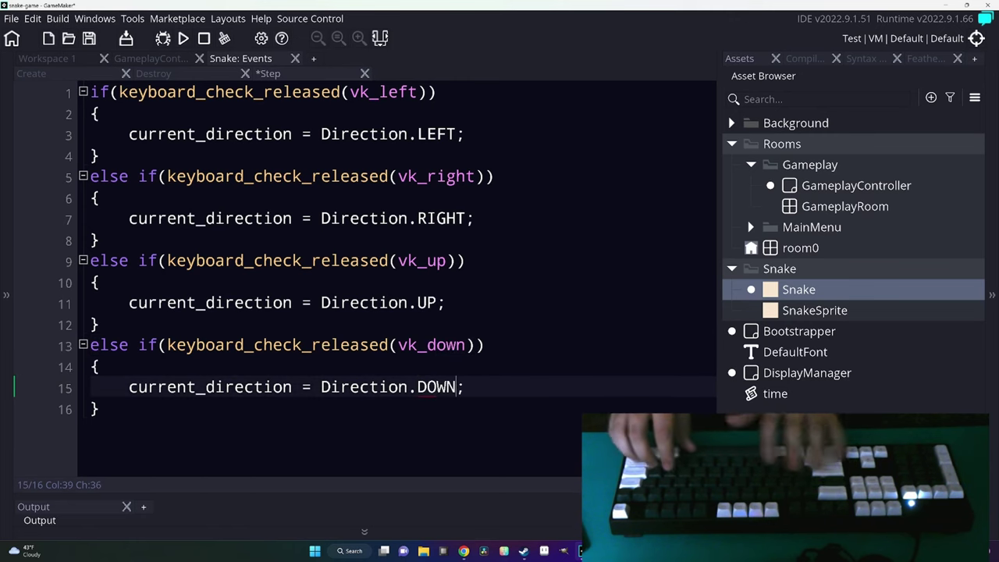
key("Down")
key("F5")
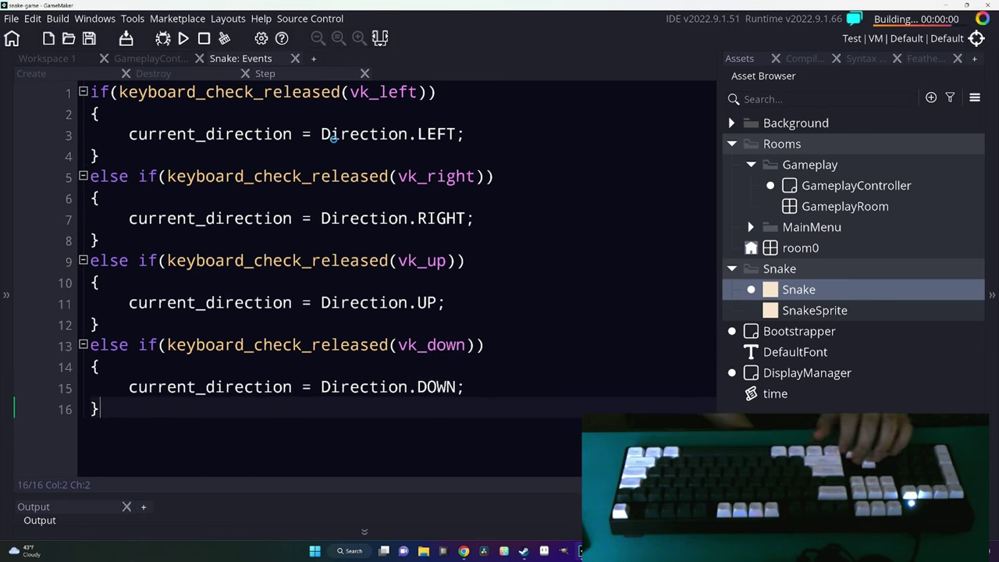
key("space")
key("Down")
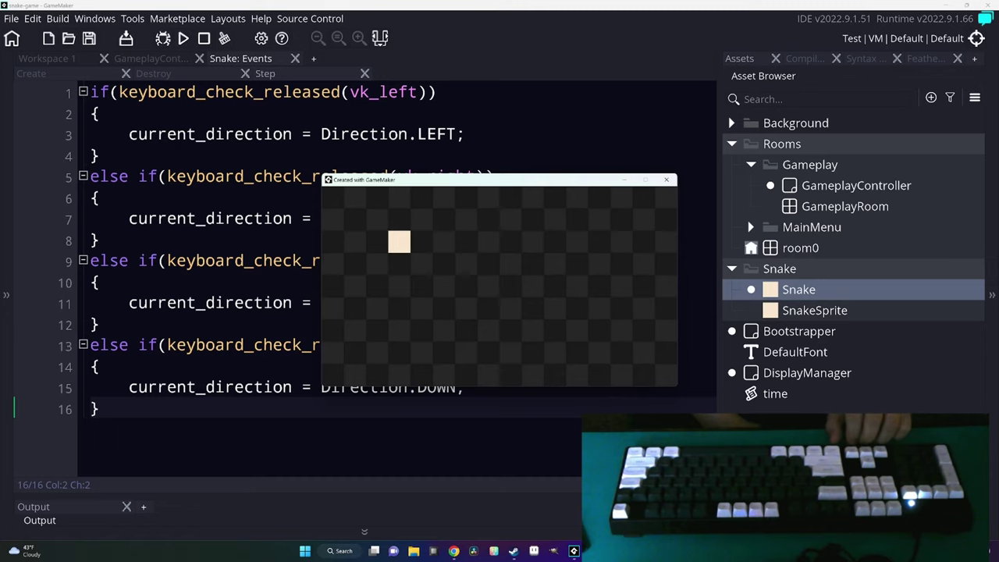
key("Right")
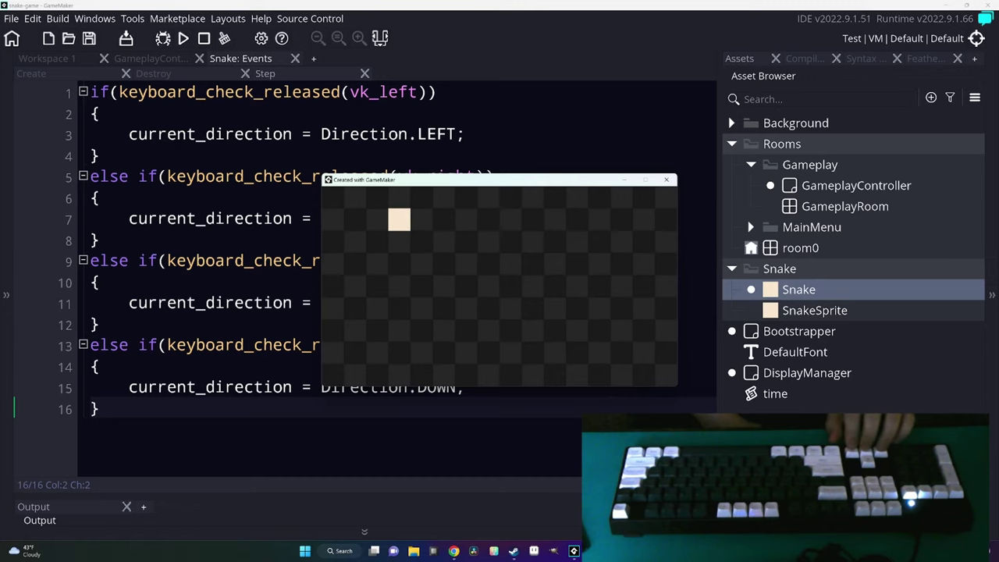
key("Down")
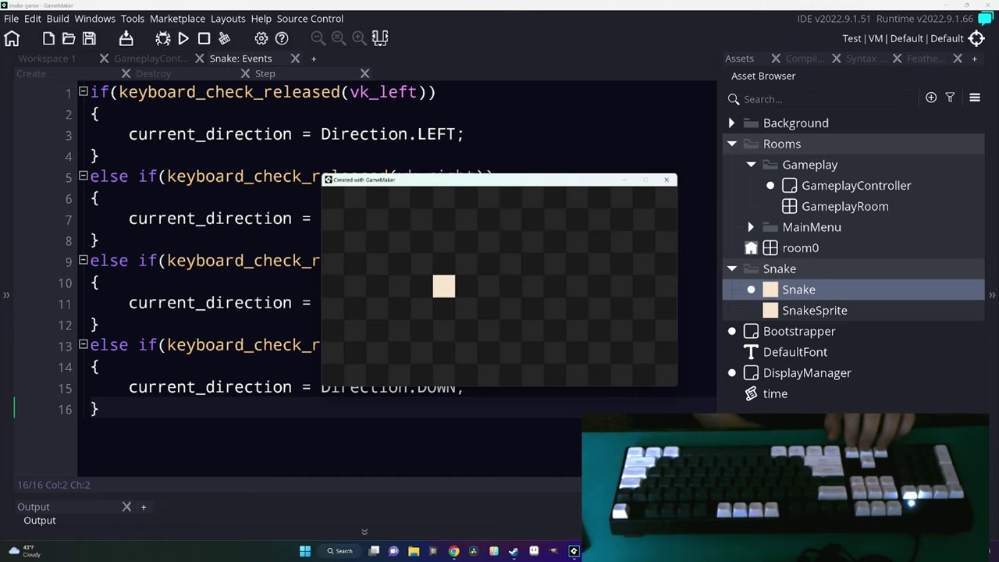
key("Right")
Close the running game and add an empty Step event to GameplayController.
left_click(665, 179)
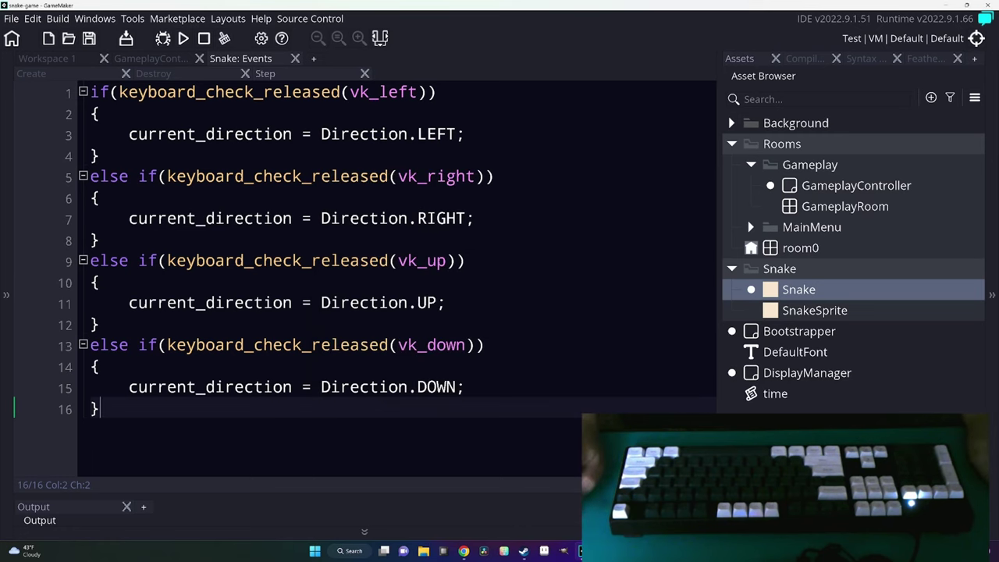
double_click(856, 184)
left_click(361, 376)
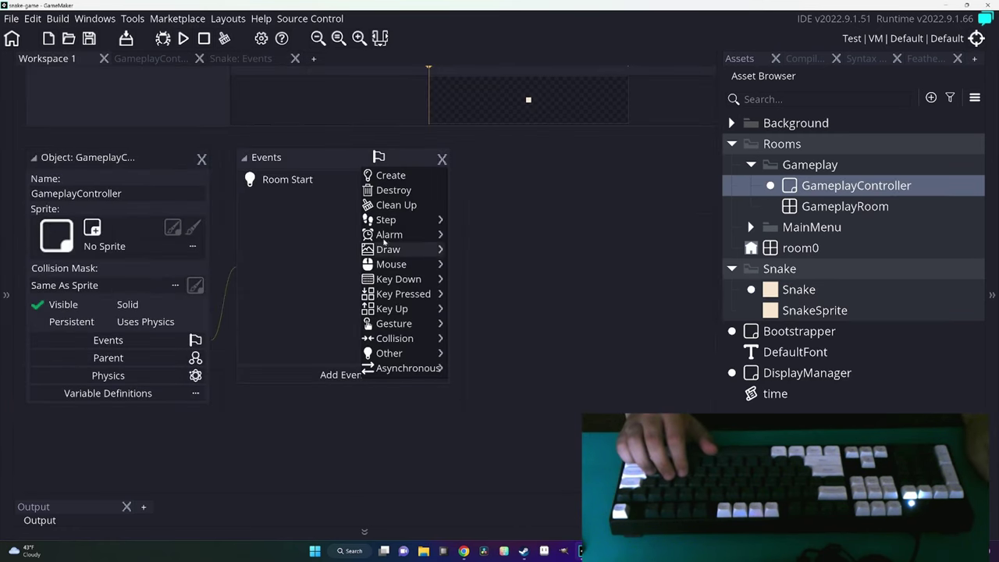
mouse_move(394, 224)
left_click(454, 220)
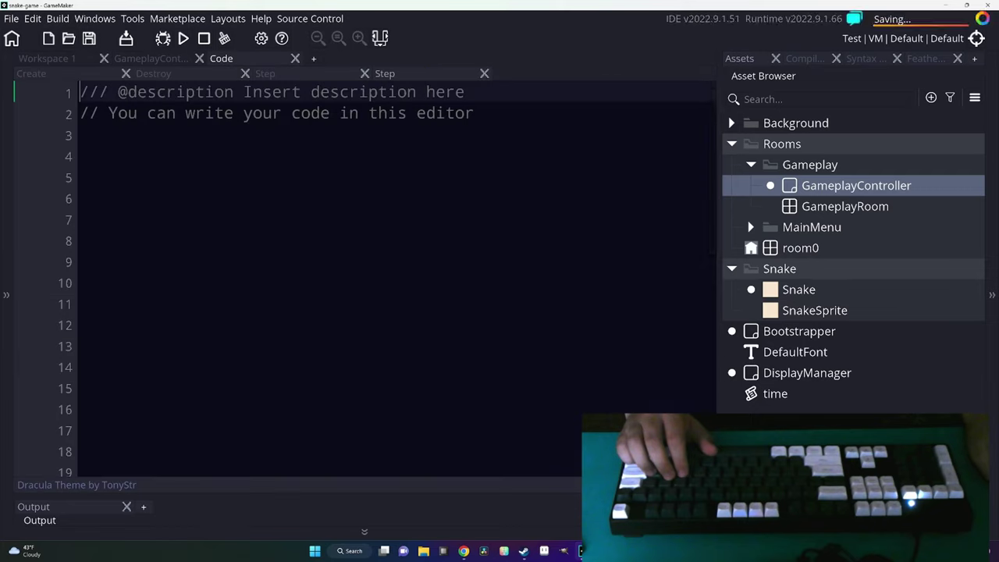
key("ctrl+a")
key("BackSpace")
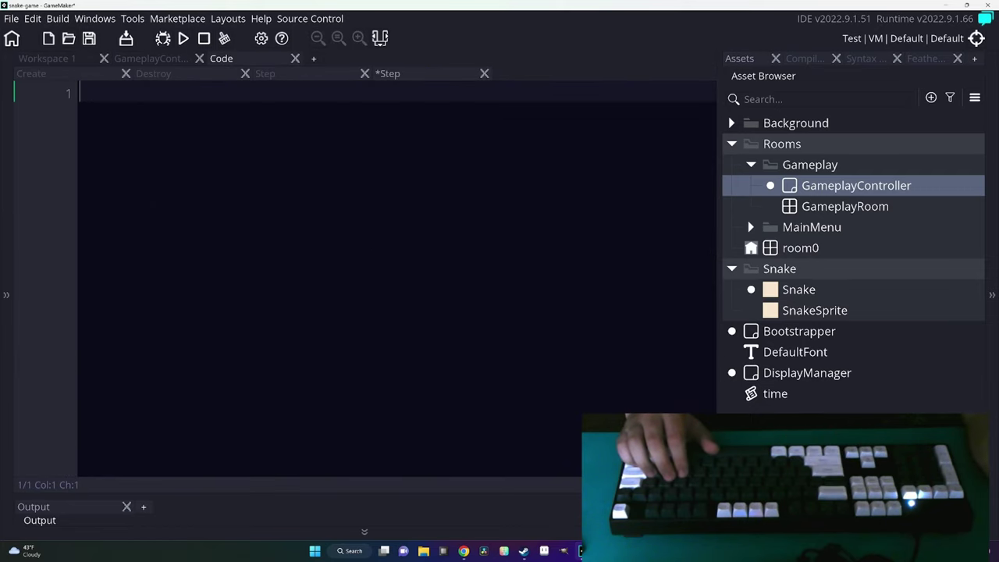
Write if(keyboard_check(vk_escape)) { room_goto(MainMenu); }, then open MainMenuController's Step code.
type("if(")
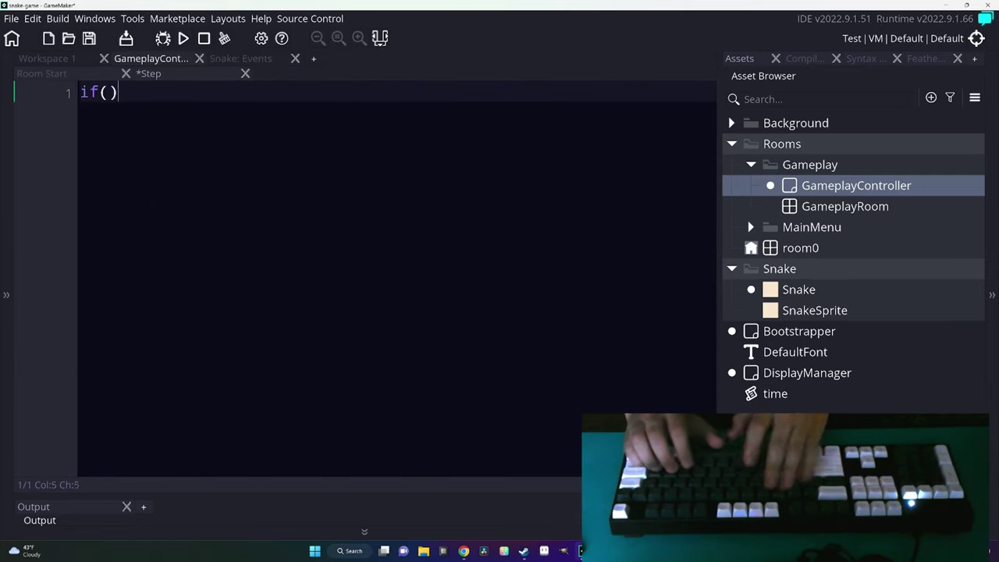
type("keyboard_check")
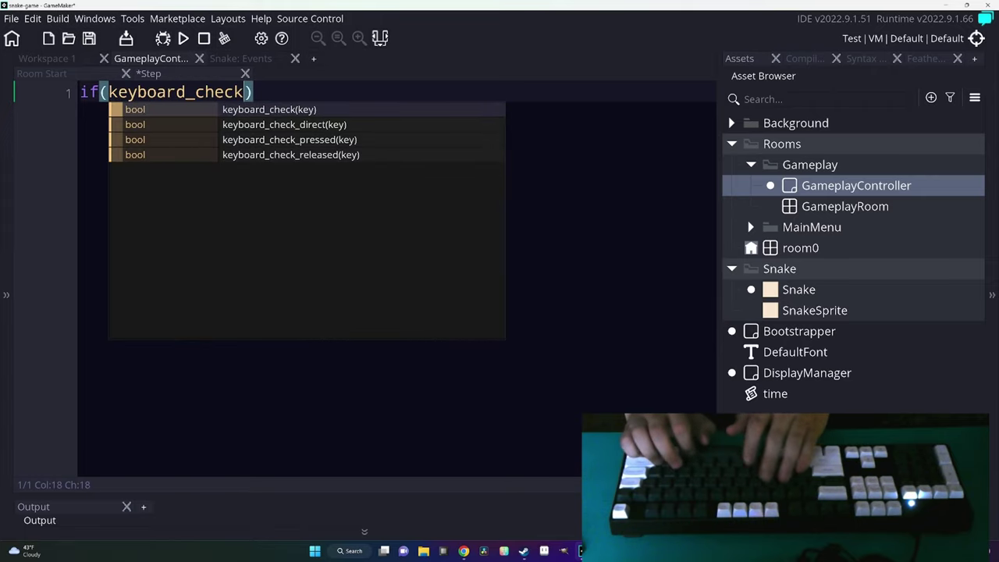
type("(vk_es")
key("Return")
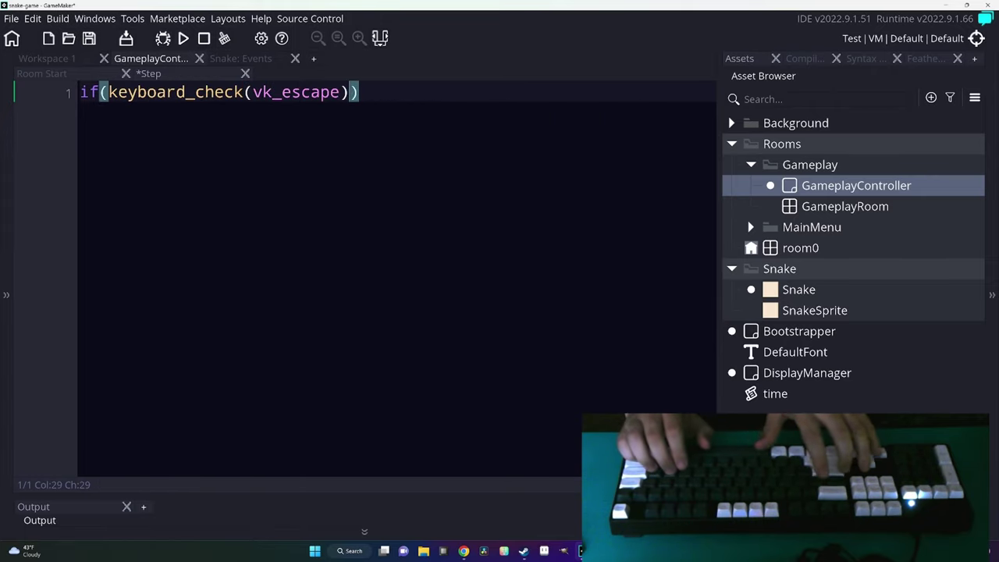
key("End")
key("Return")
type("{")
key("Return")
type("a")
key("BackSpace")
type("game_")
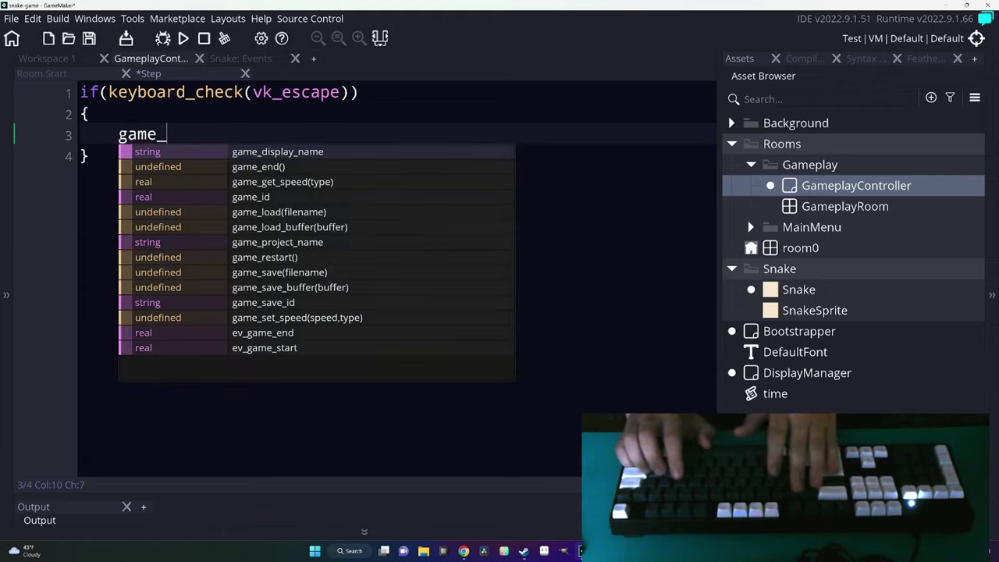
key("BackSpace")
key("BackSpace")
key("BackSpace")
key("BackSpace")
key("BackSpace")
type("room_goto(")
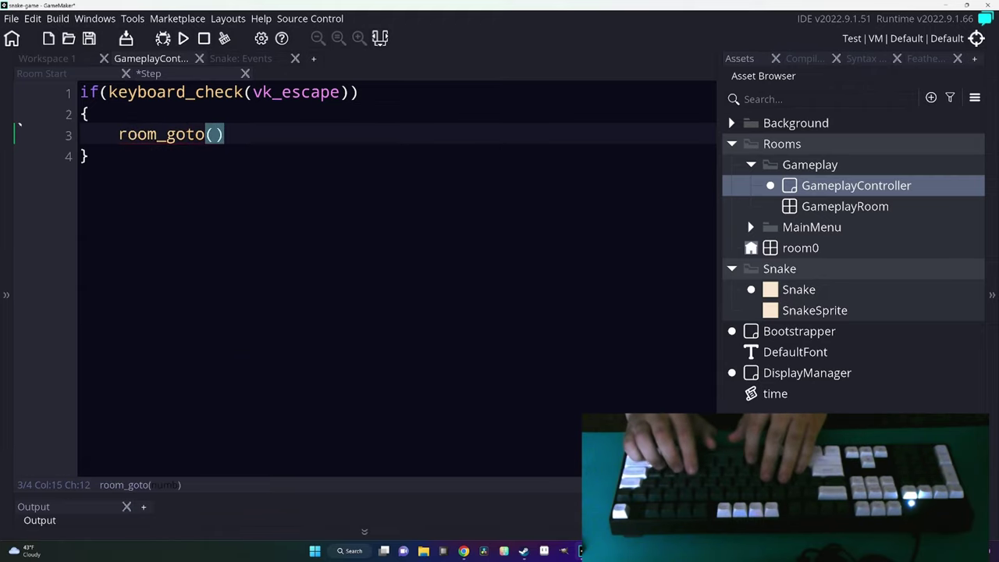
type("Ma")
key("Return")
type(";")
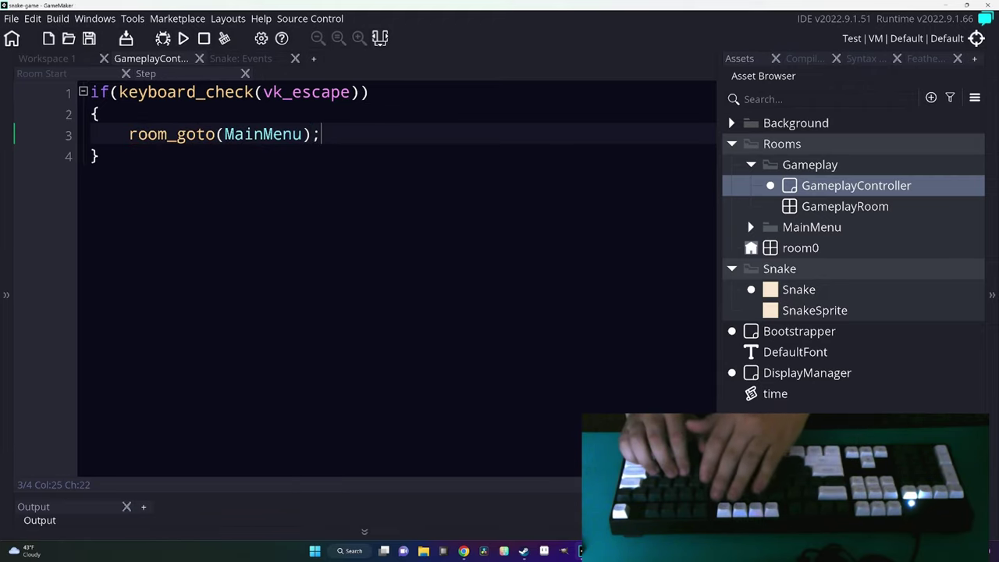
left_click(751, 227)
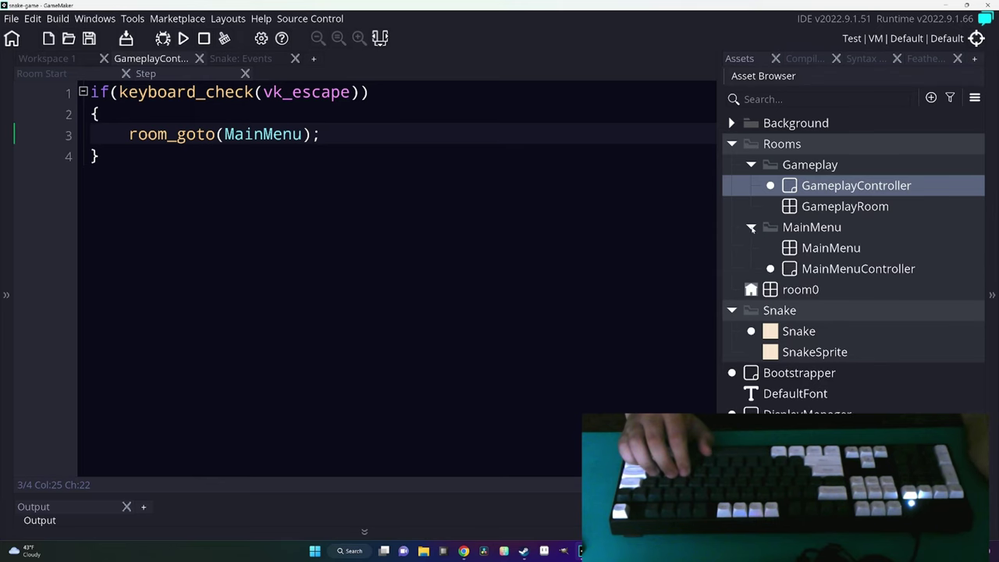
double_click(825, 268)
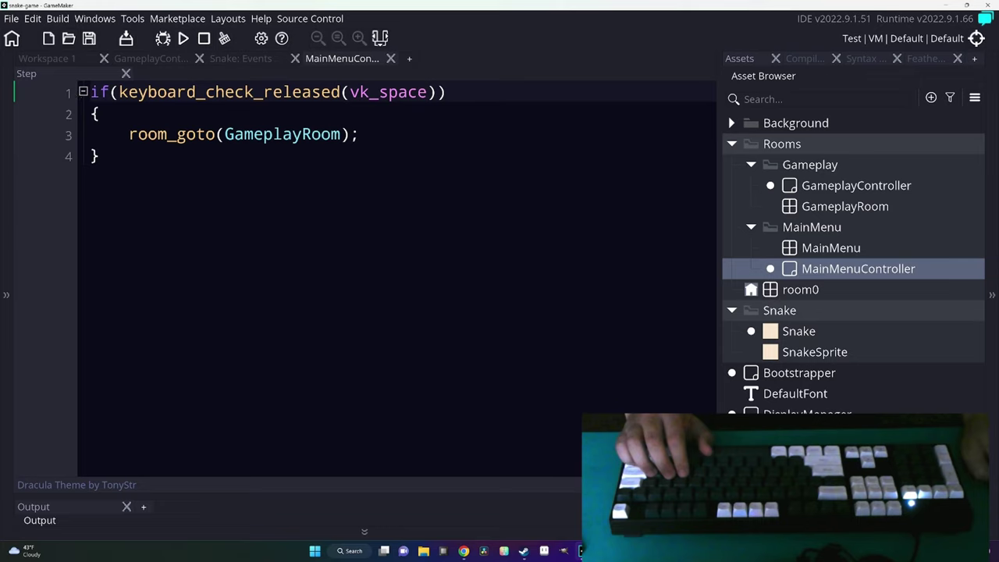
Paste GameplayController's escape block into MainMenuController's Step, replacing room_goto(MainMenu) with game_end();.
left_click(98, 156)
key("Return")
key("Return")
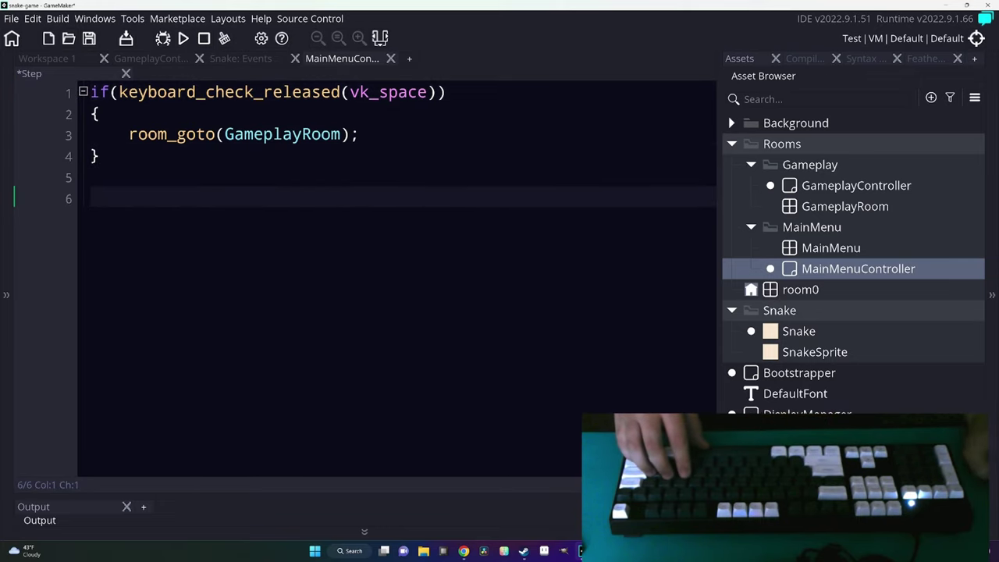
left_click(150, 58)
key("ctrl+a")
key("ctrl+c")
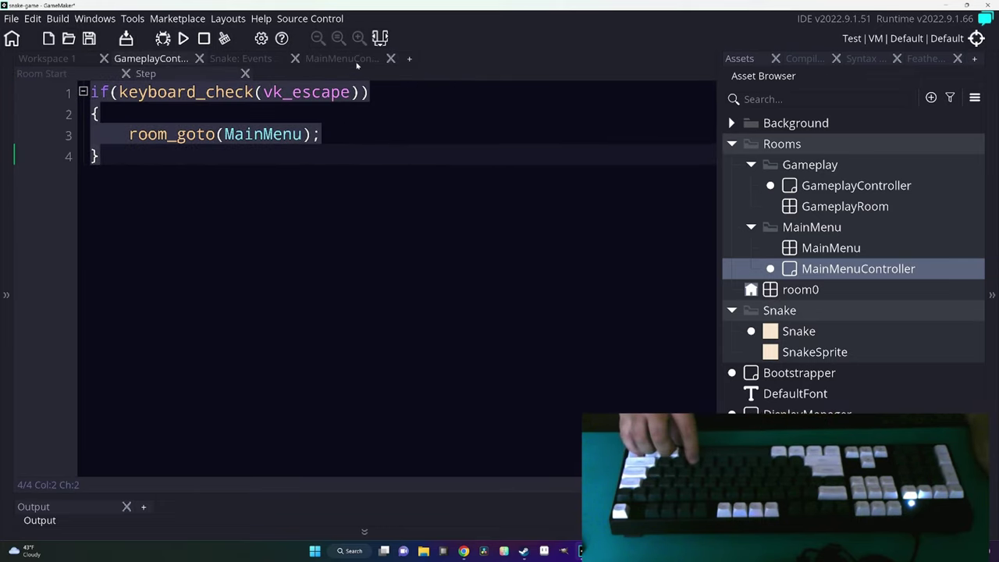
left_click(342, 57)
key("ctrl+v")
key("Up")
key("End")
key("shift+Home")
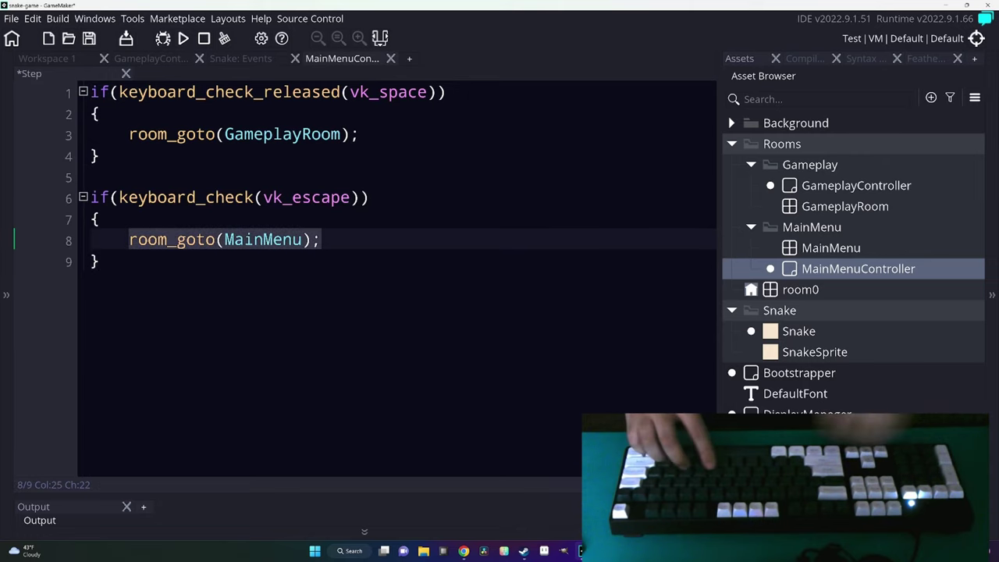
type("game_end();")
Test-run the game: start from the menu, steer the snake down and right, quit with Escape.
key("F5")
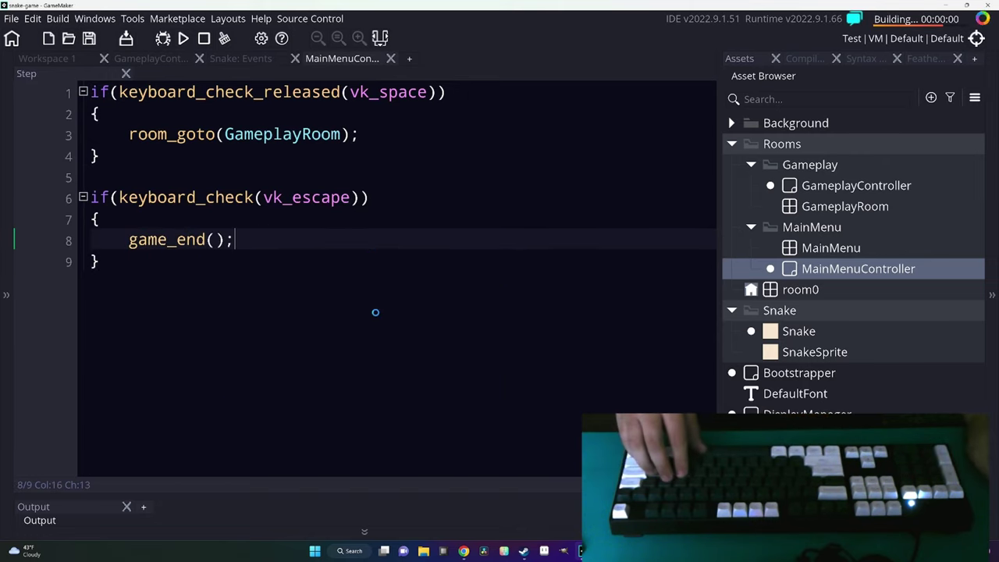
key("Escape")
key("F5")
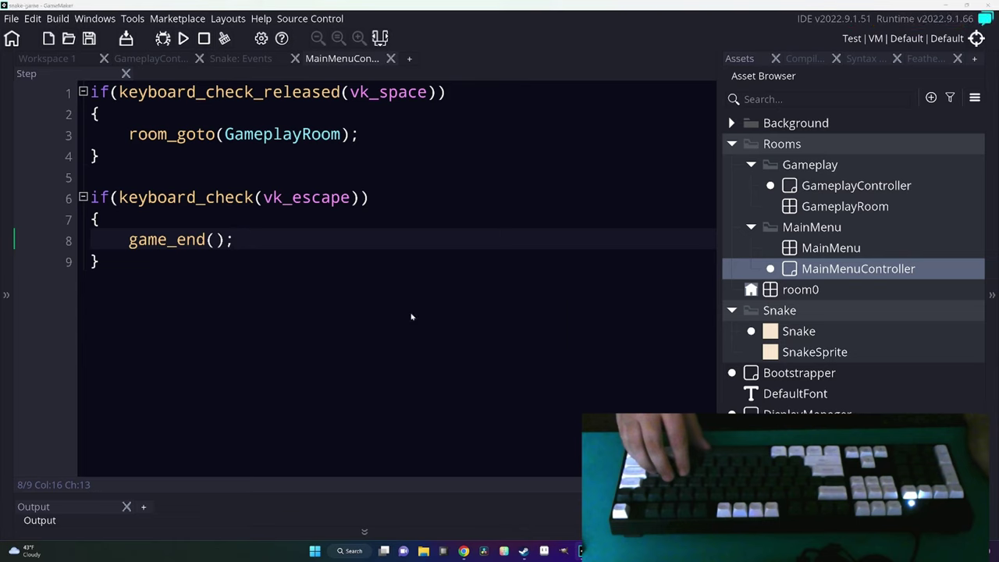
key("Escape")
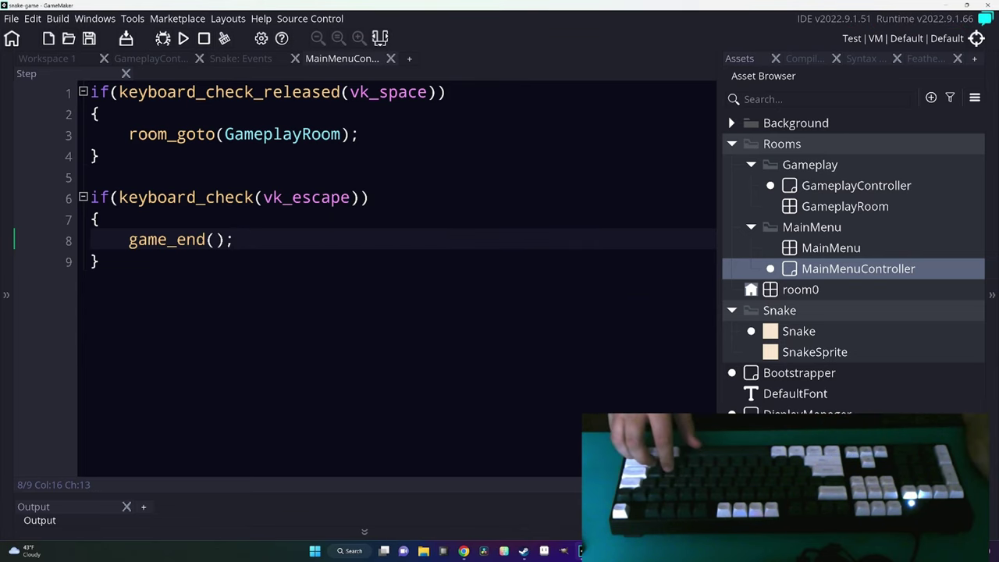
key("Up")
key("Up")
key("End")
key("ctrl+Tab")
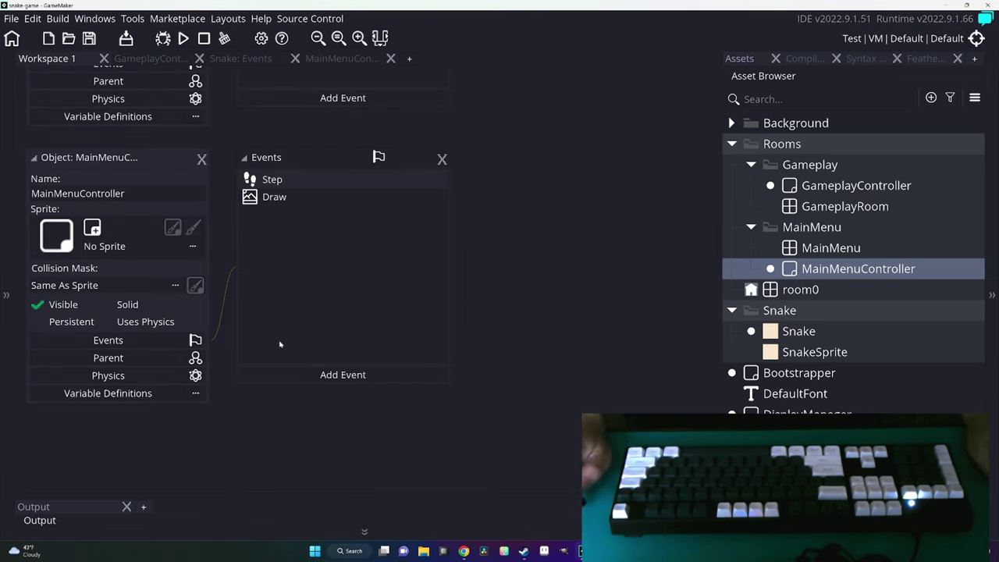
key("F5")
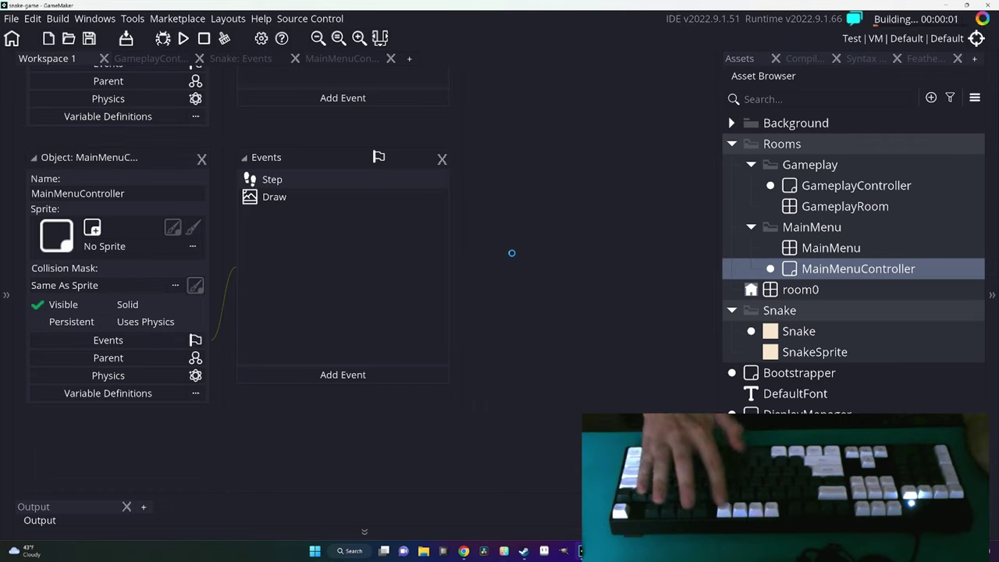
key("space")
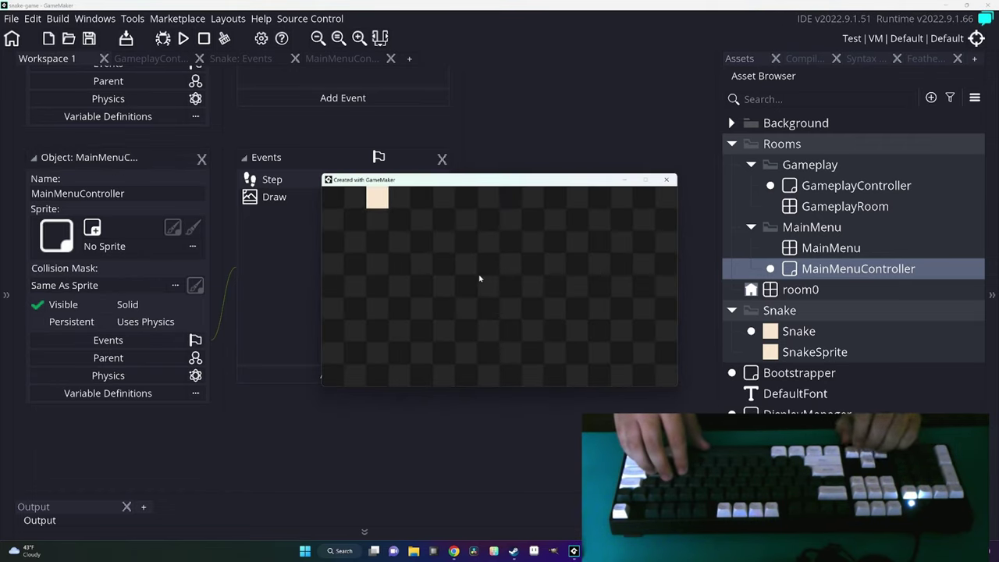
key("s")
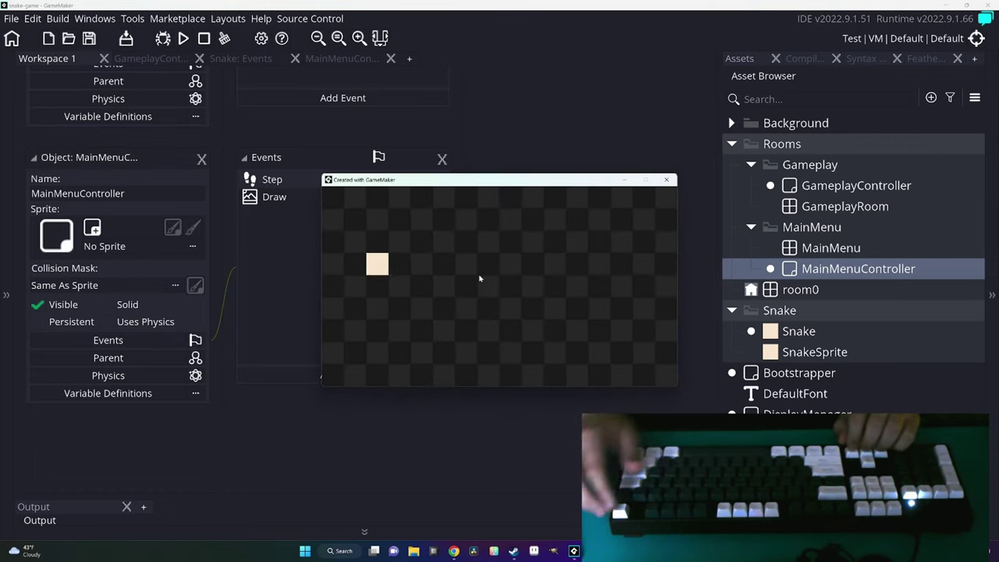
key("d")
key("Escape")
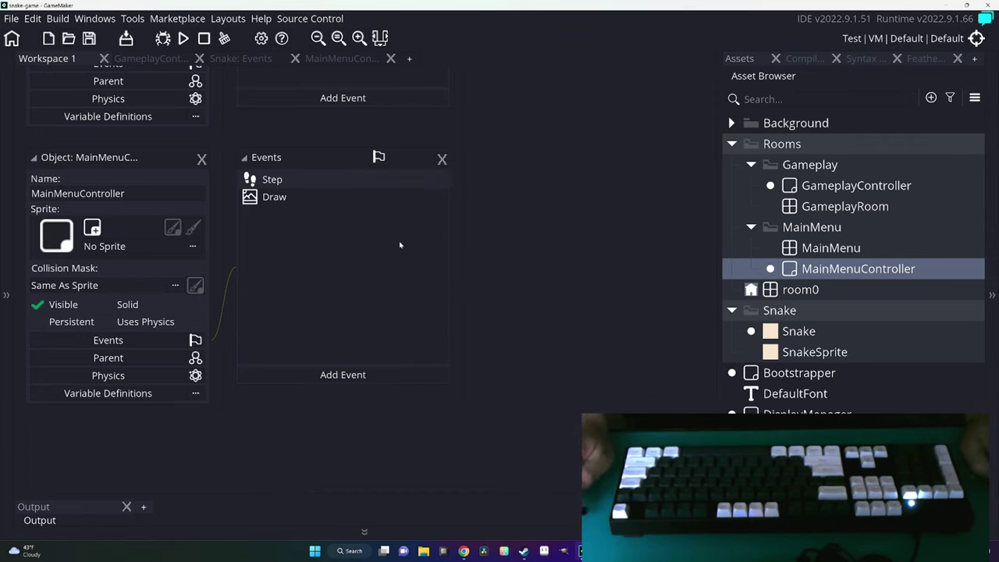
Change both controllers' escape checks to keyboard_check_released(vk_escape) and test the menu-to-gameplay round trip.
double_click(302, 187)
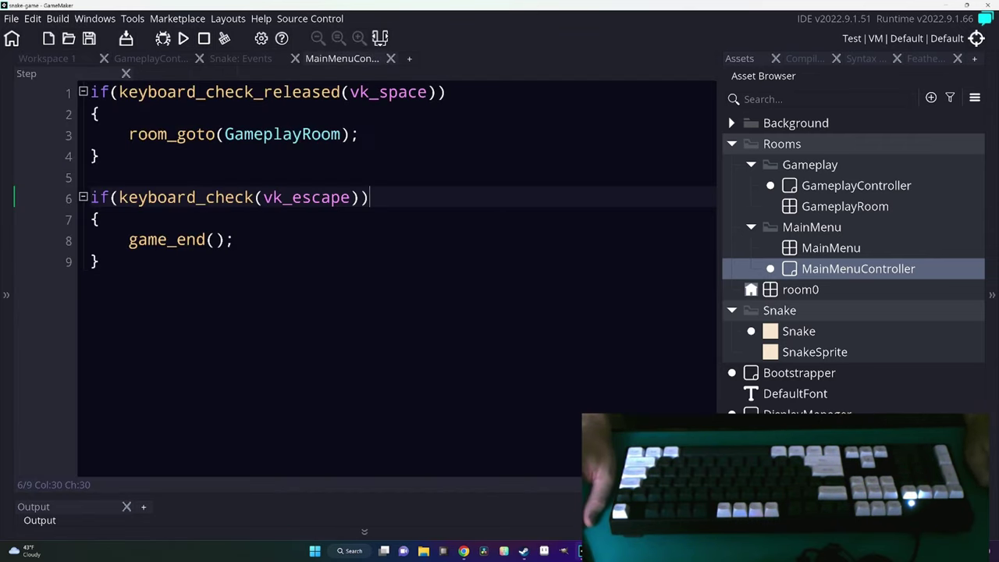
left_click(349, 198)
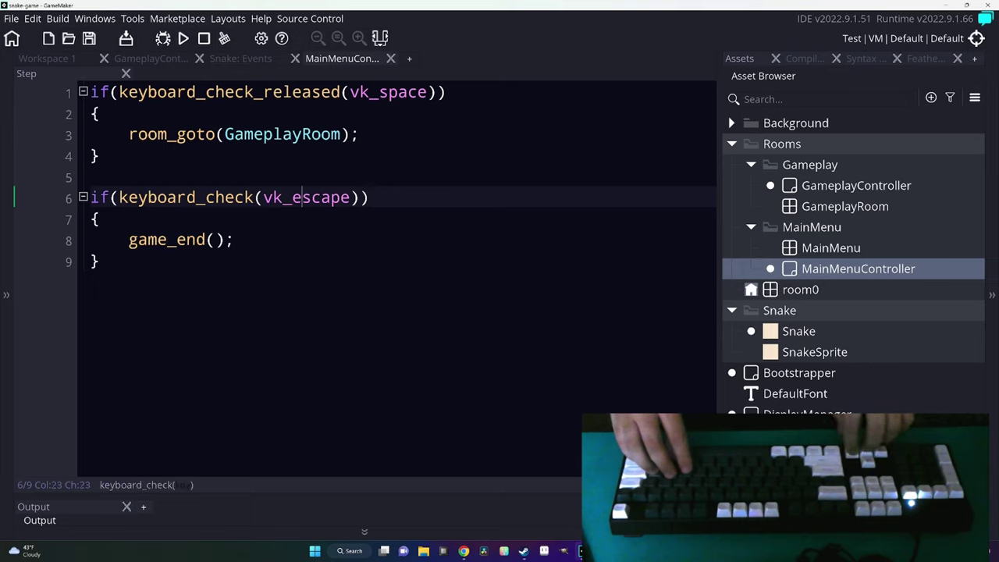
type("_")
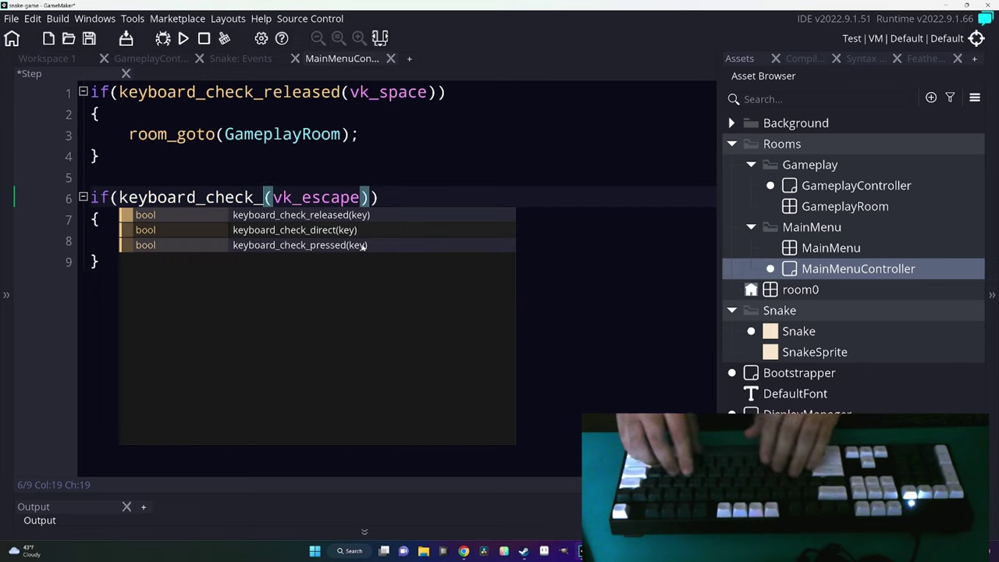
type("released")
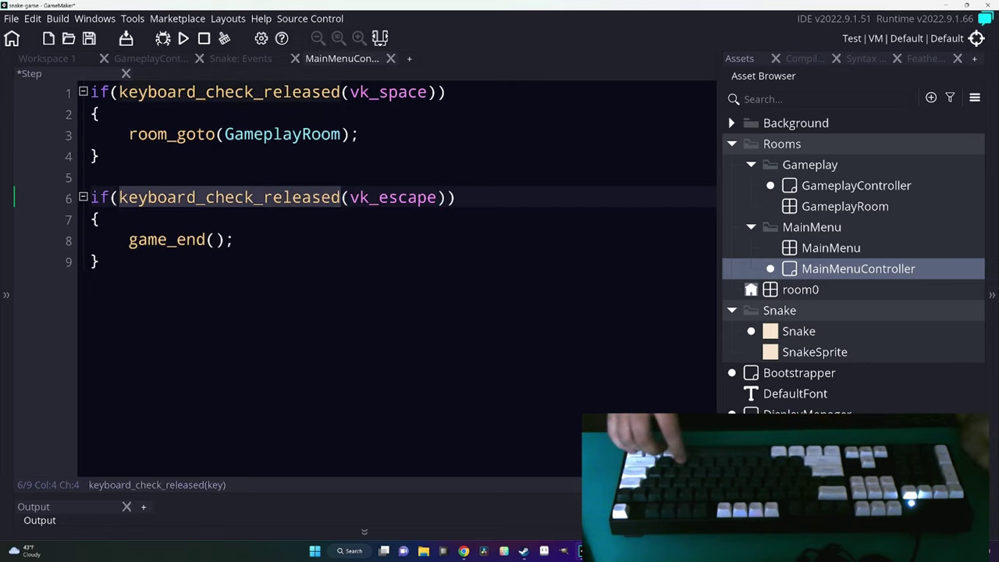
left_click(153, 59)
left_click(263, 92)
type("_released(vk_escape))")
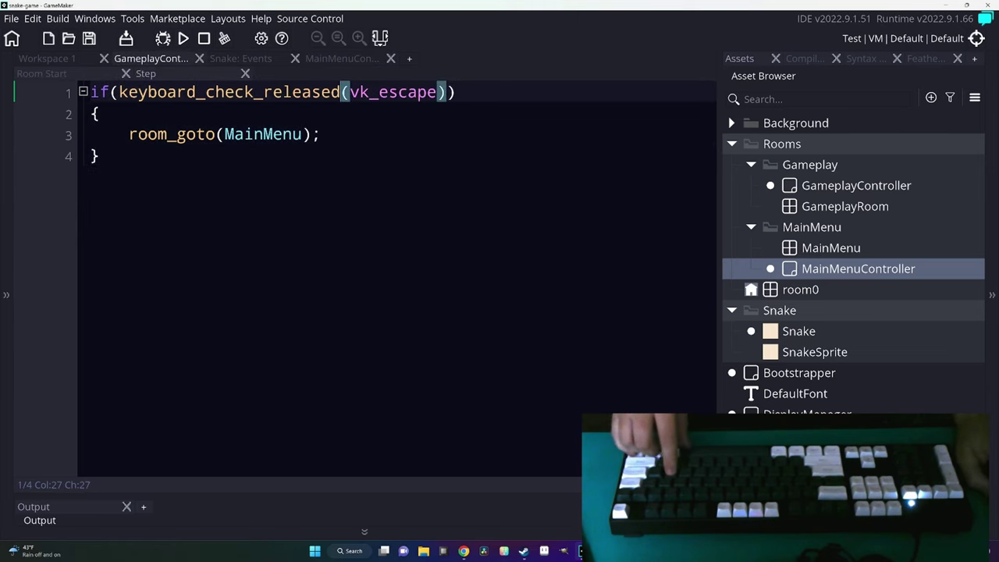
key("F5")
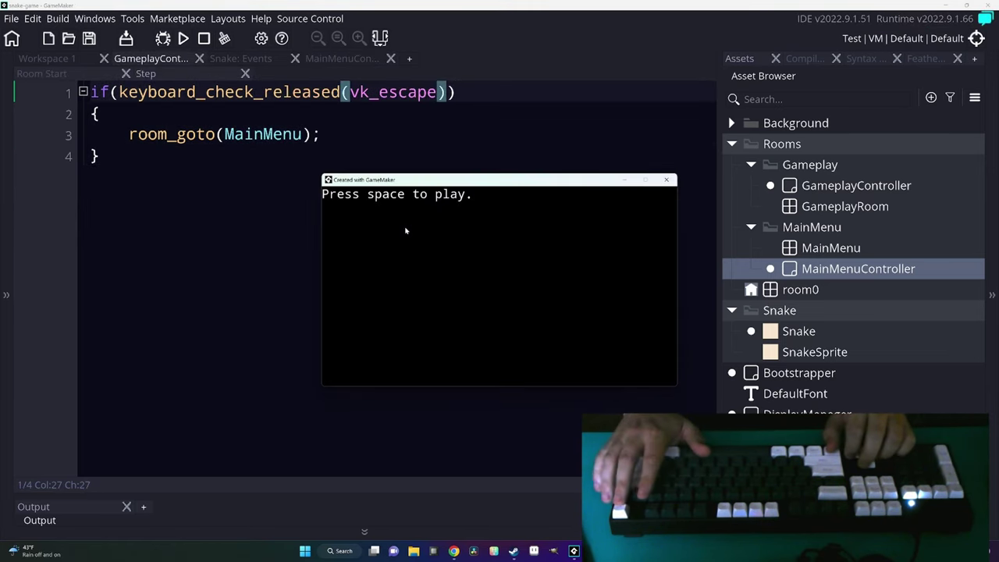
key("space")
key("Escape")
key("Escape")
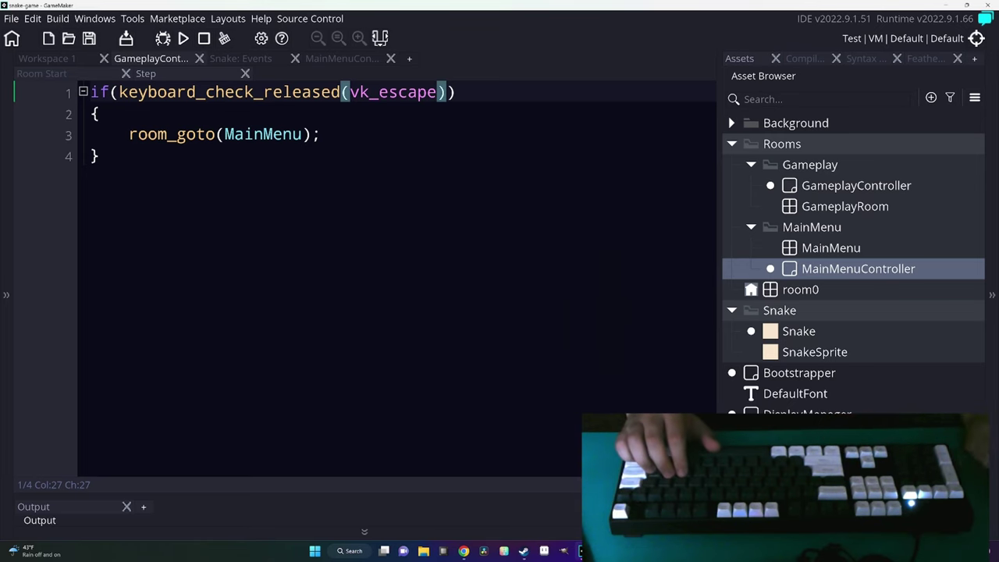
Open the Snake's Create event code and collapse the Rooms folder.
left_click(249, 59)
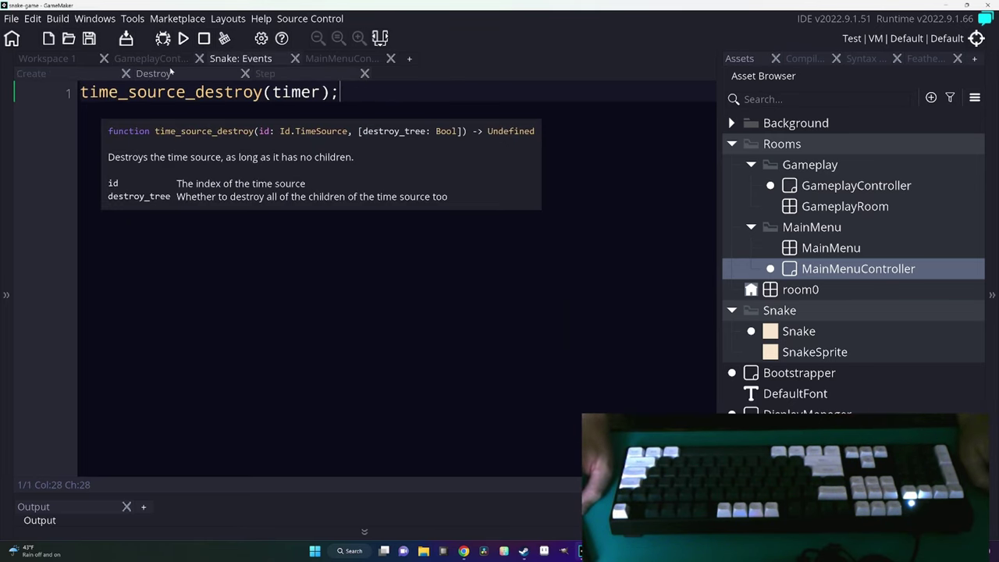
left_click(79, 73)
scroll(234, 234, "down", 3)
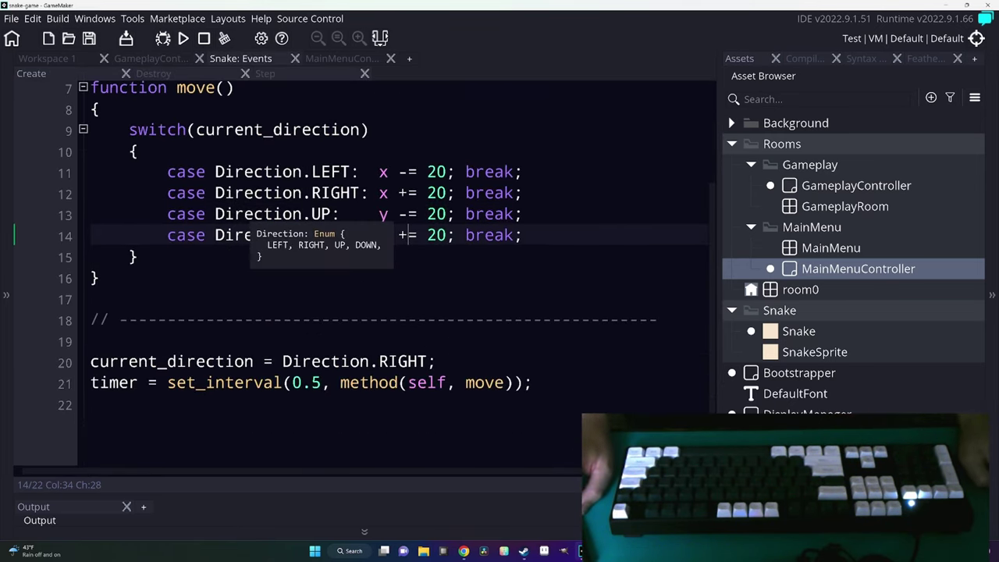
left_click(101, 455)
scroll(312, 235, "up", 1)
scroll(312, 234, "down", 2)
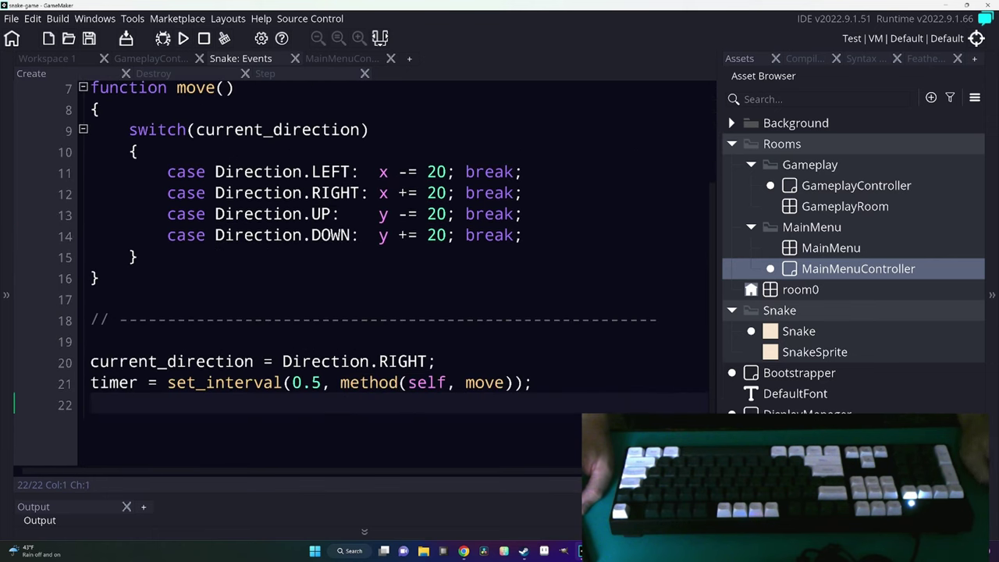
left_click(731, 144)
Create a Fruit asset group containing a new sprite named FruitSprite.
right_click(762, 311)
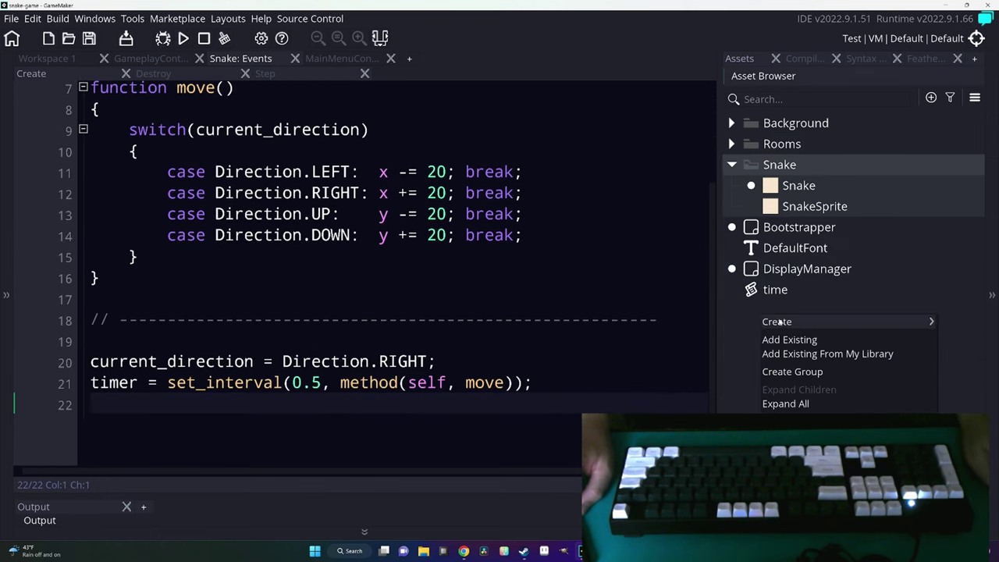
left_click(796, 370)
type("Fruit")
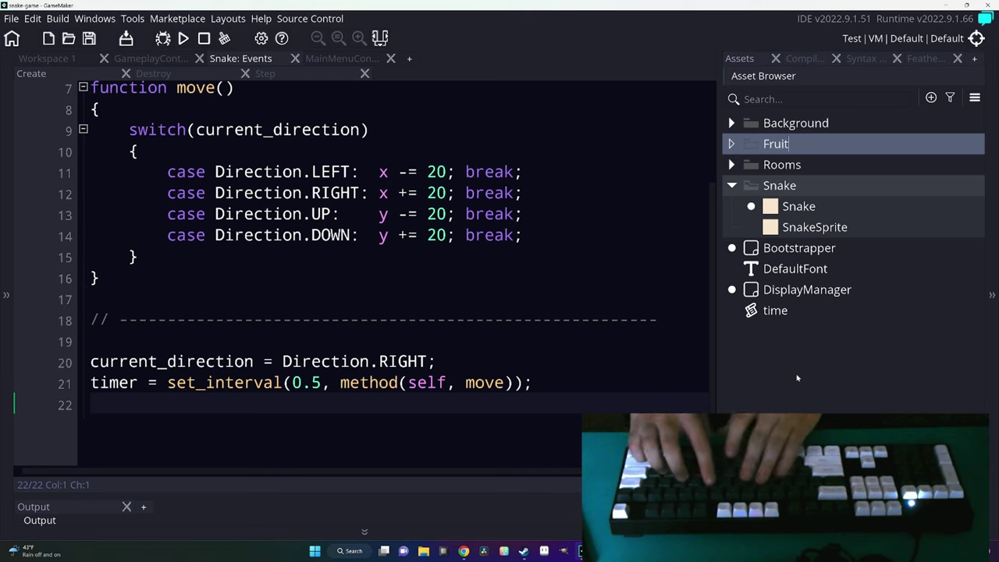
right_click(778, 144)
mouse_move(803, 154)
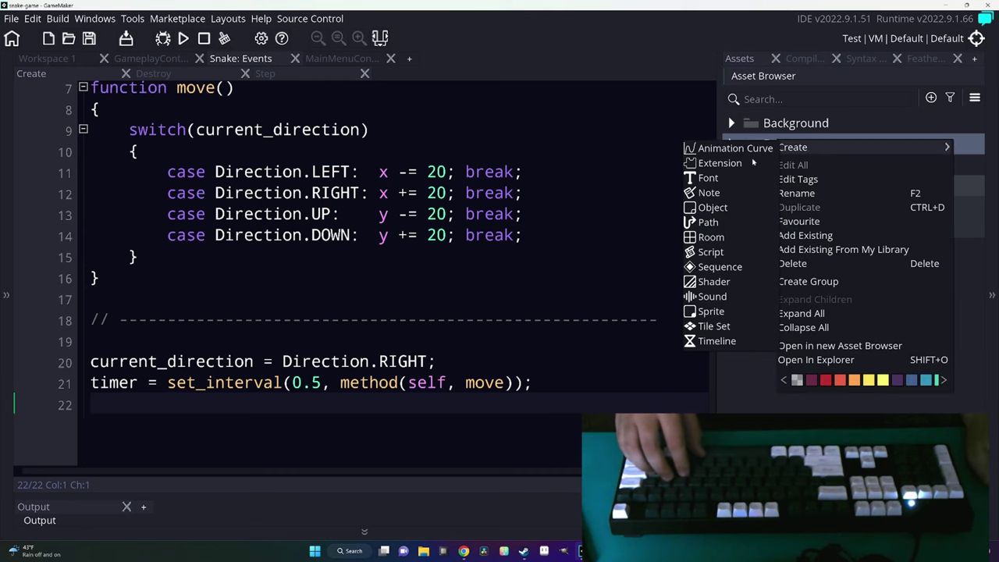
left_click(726, 312)
type("FruitSpr")
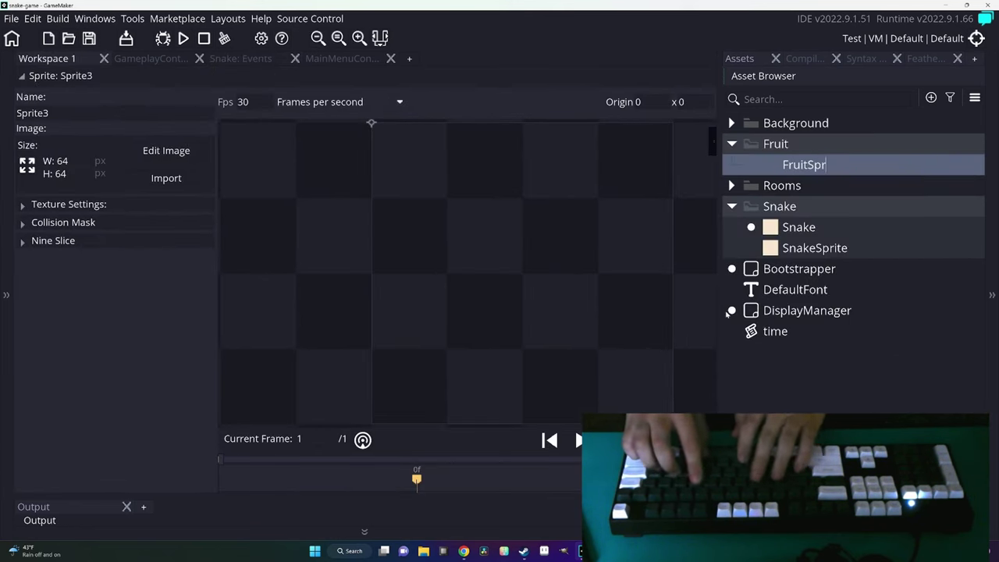
type("ite")
key("Return")
Resize the FruitSprite canvas to 20×20 and draw a filled red circle filling it.
left_click(26, 164)
left_click(243, 145)
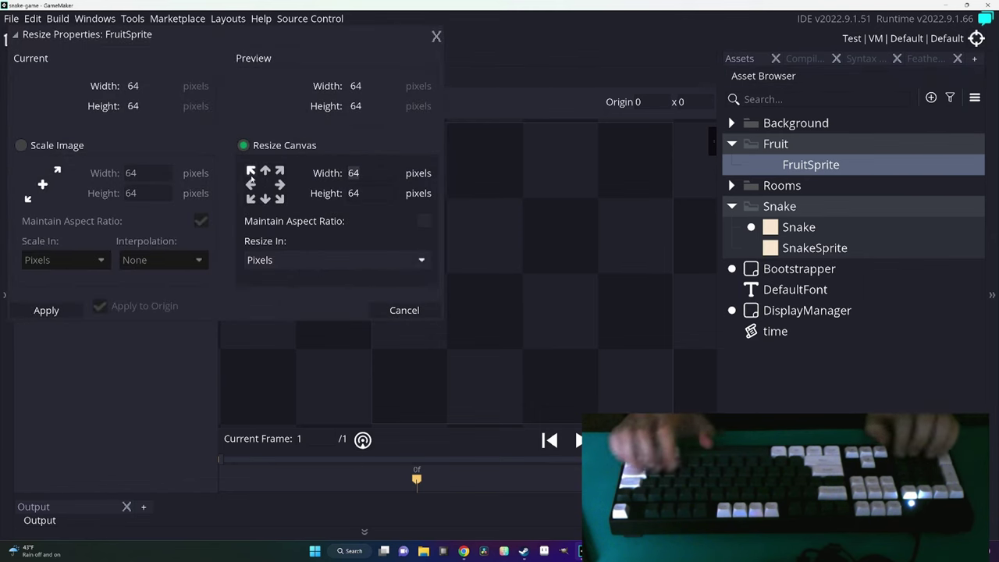
type("20")
key("Tab")
type("20")
left_click(46, 310)
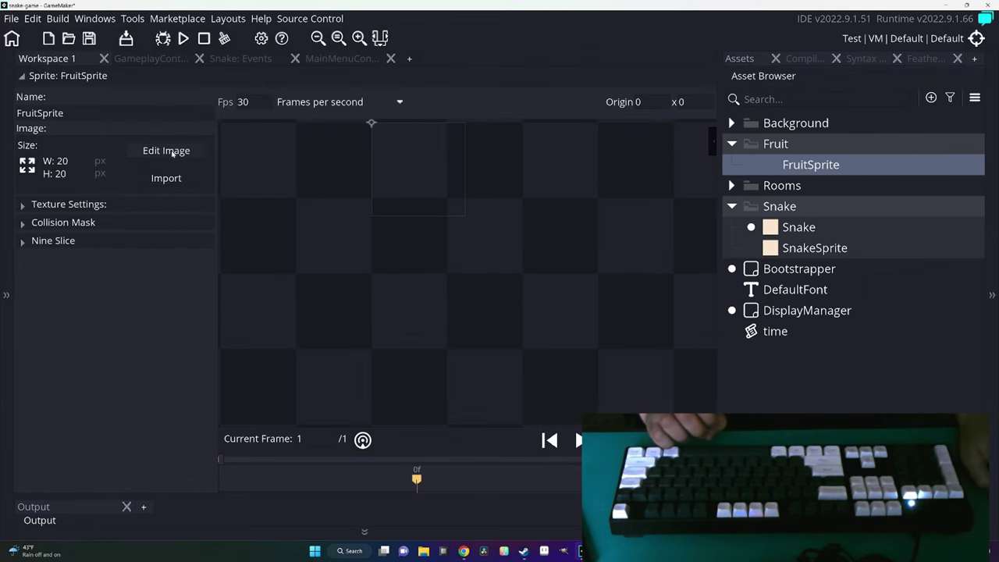
left_click(167, 150)
key("o")
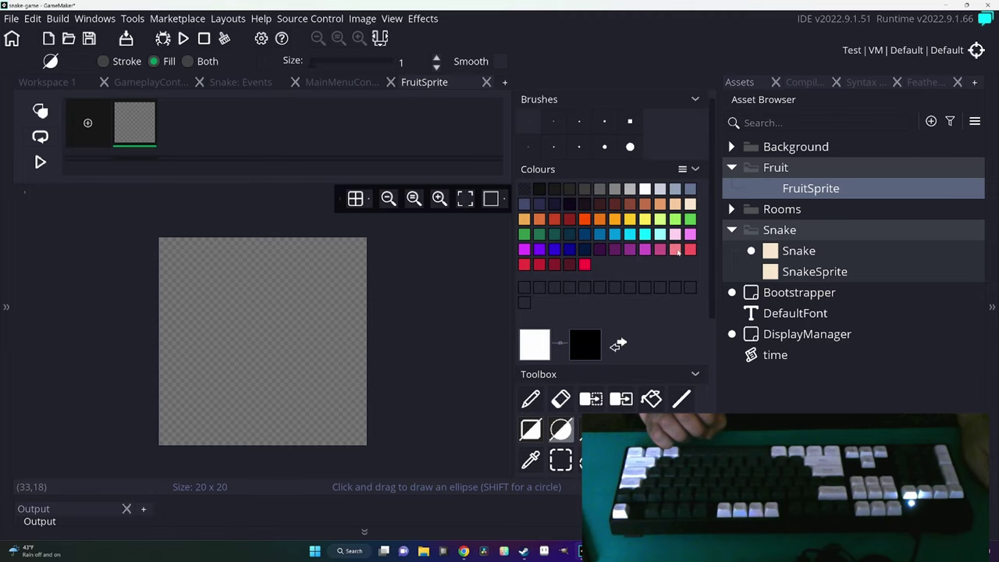
left_click(523, 267)
left_click_drag(163, 241, 364, 442)
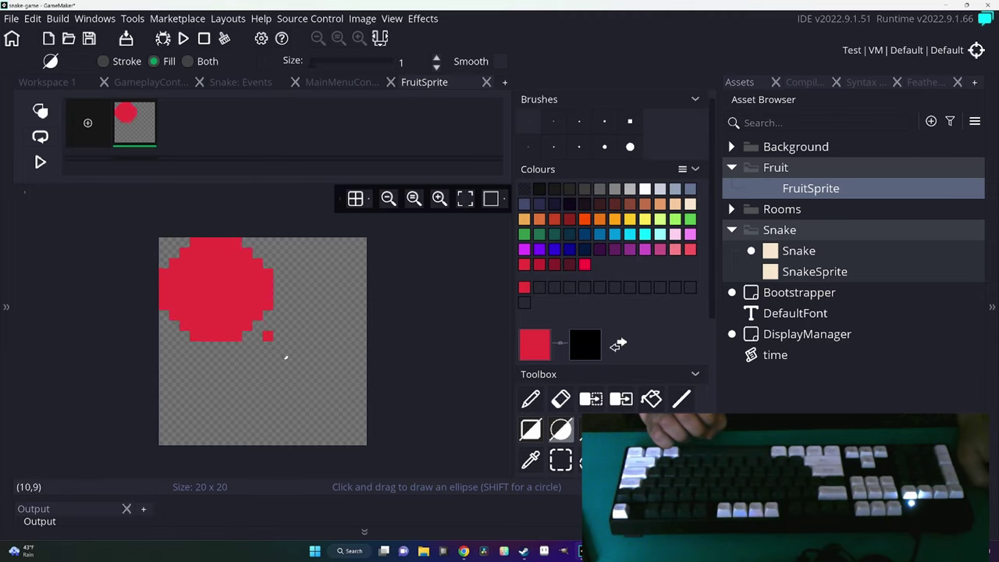
left_click(487, 82)
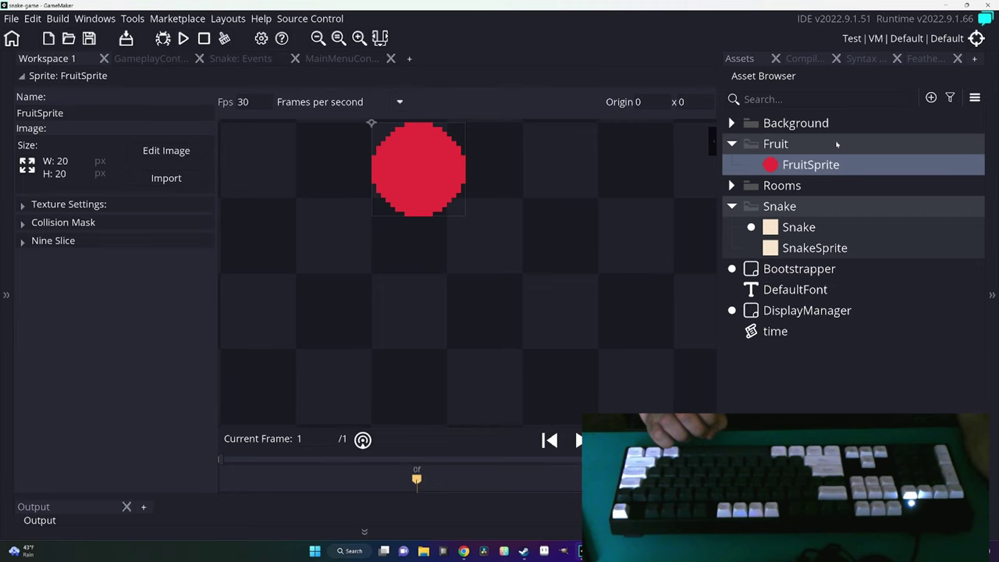
Create a Fruit object in the Fruit folder and assign it FruitSprite.
right_click(781, 143)
mouse_move(788, 151)
left_click(717, 211)
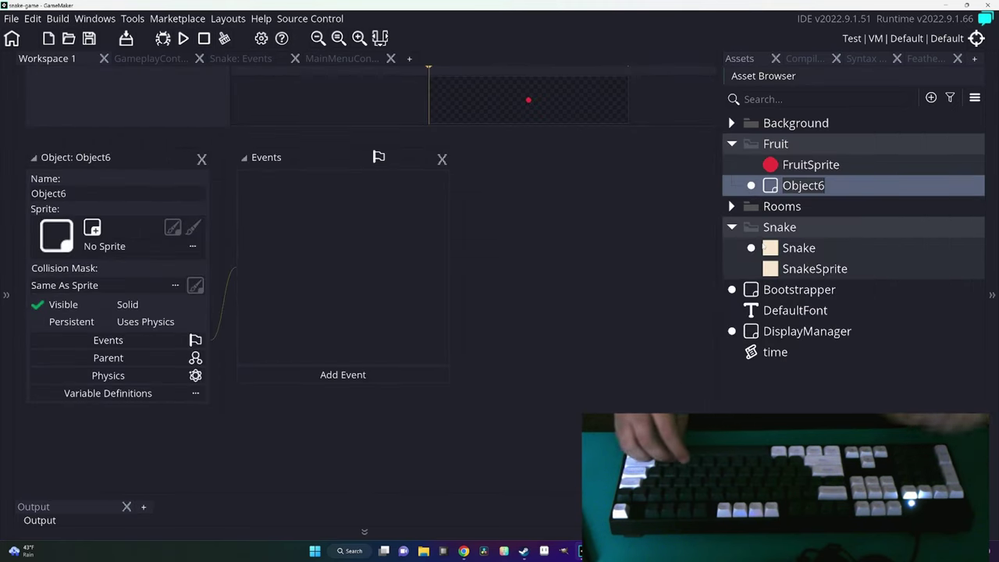
type("Fruit")
key("Return")
left_click_drag(851, 188, 102, 243)
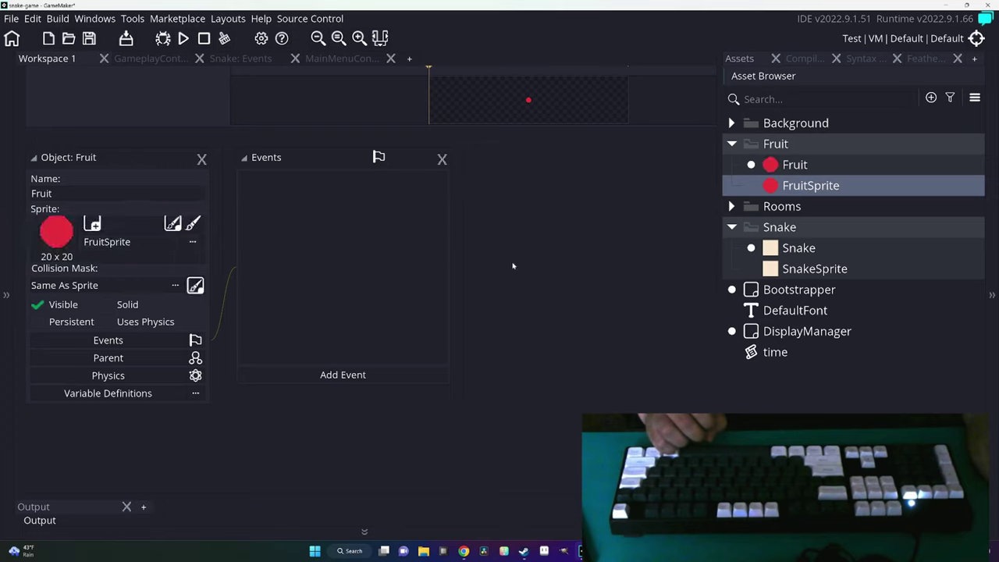
Expand the Rooms folder and reopen GameplayController's Room Start code.
left_click(732, 207)
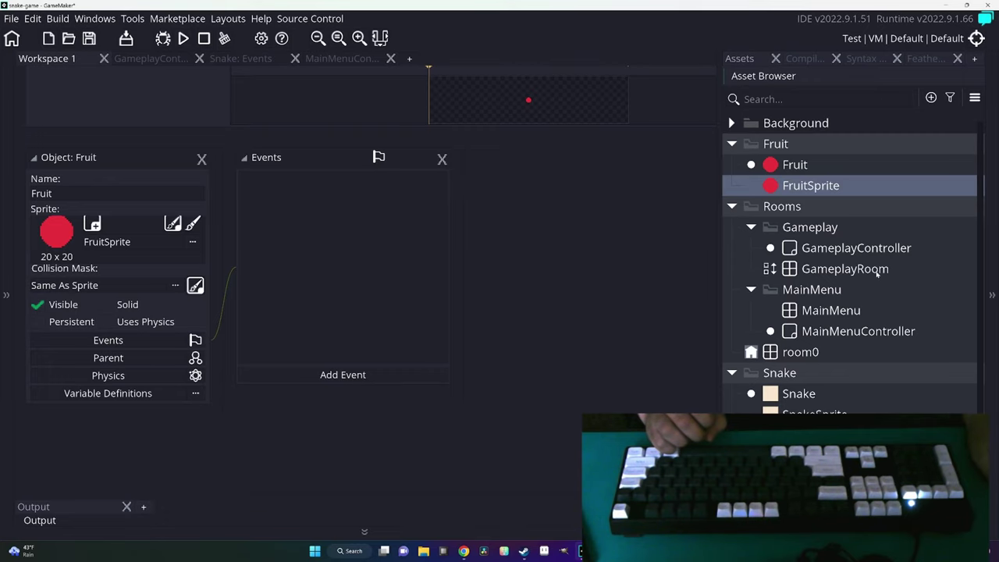
double_click(856, 247)
double_click(273, 179)
Reword the Room Start event's comment to say it spawns two objects.
left_click(86, 73)
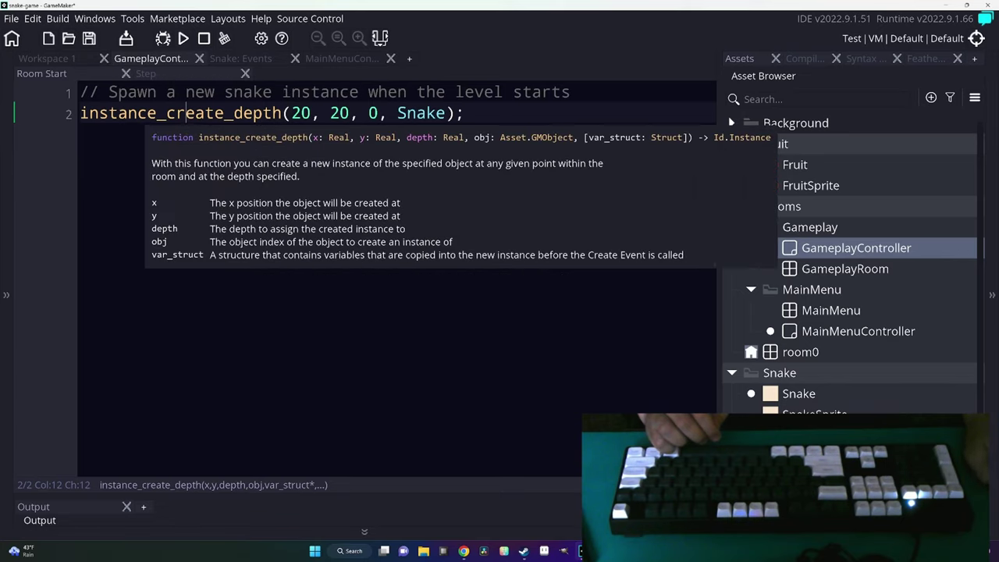
left_click(170, 74)
left_click(88, 75)
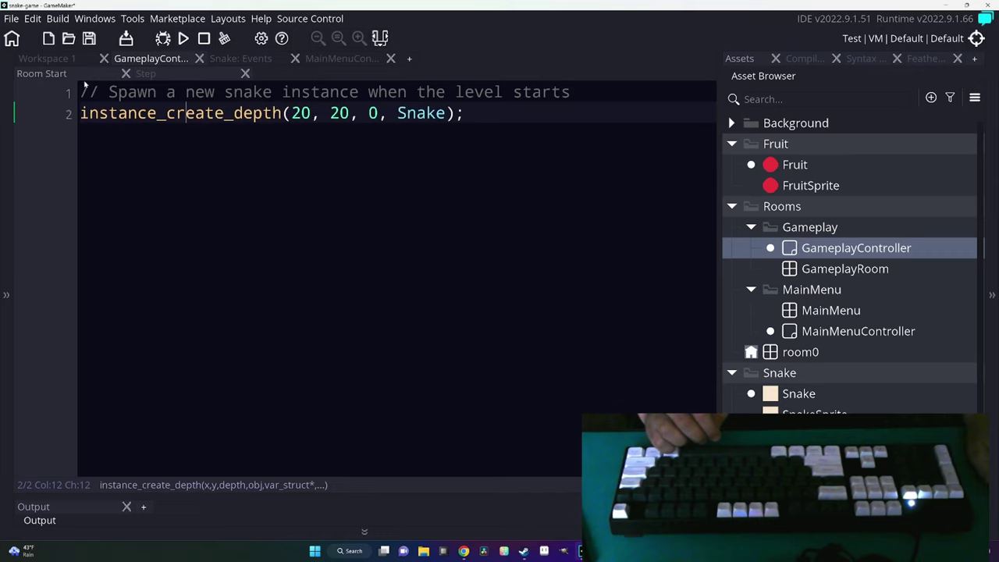
key("End")
key("Up")
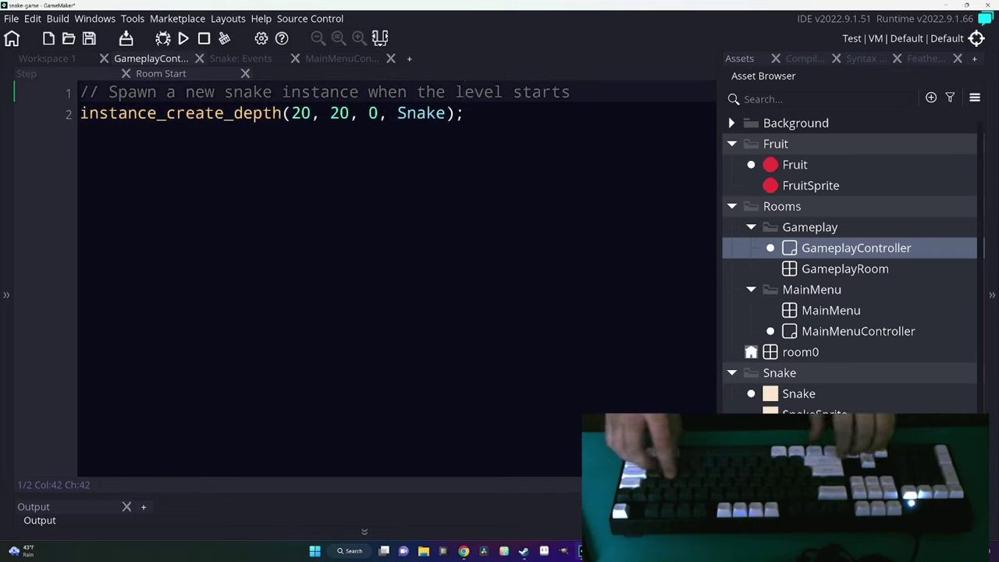
key("End")
key("ctrl+shift+Left")
key("ctrl+shift+Left")
key("ctrl+shift+Left")
key("ctrl+shift+Left")
key("ctrl+shift+Left")
key("ctrl+shift+Left")
key("ctrl+shift+Left")
key("ctrl+shift+Left")
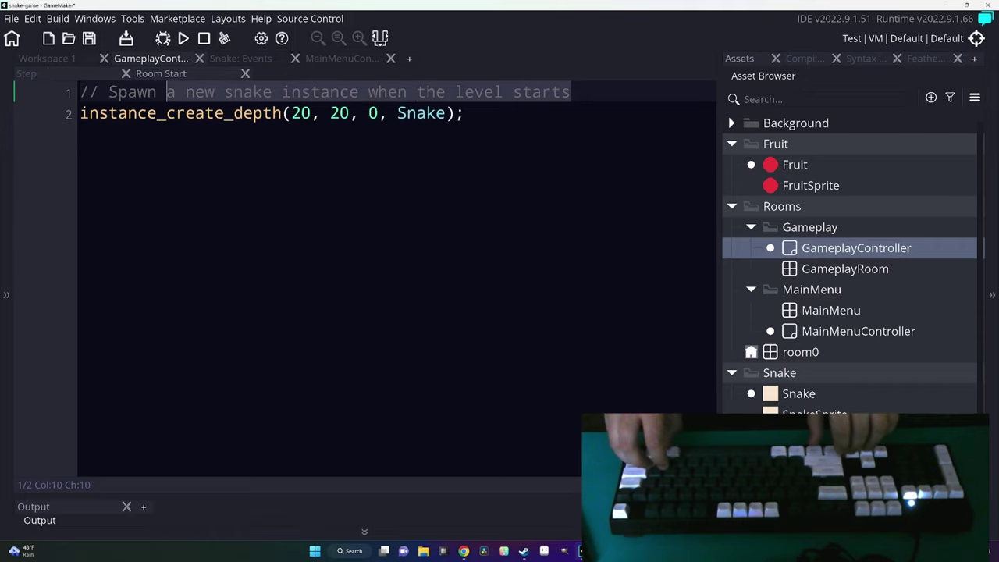
key("ctrl+shift+Left")
key("ctrl+shift+Left")
key("ctrl+shift+Left")
key("BackSpace")
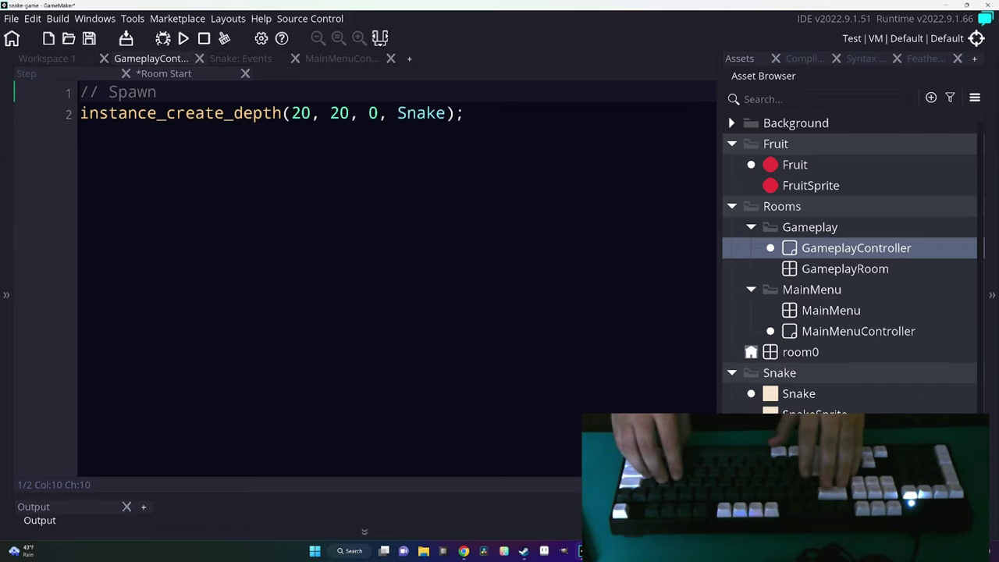
type("two")
key("Return")
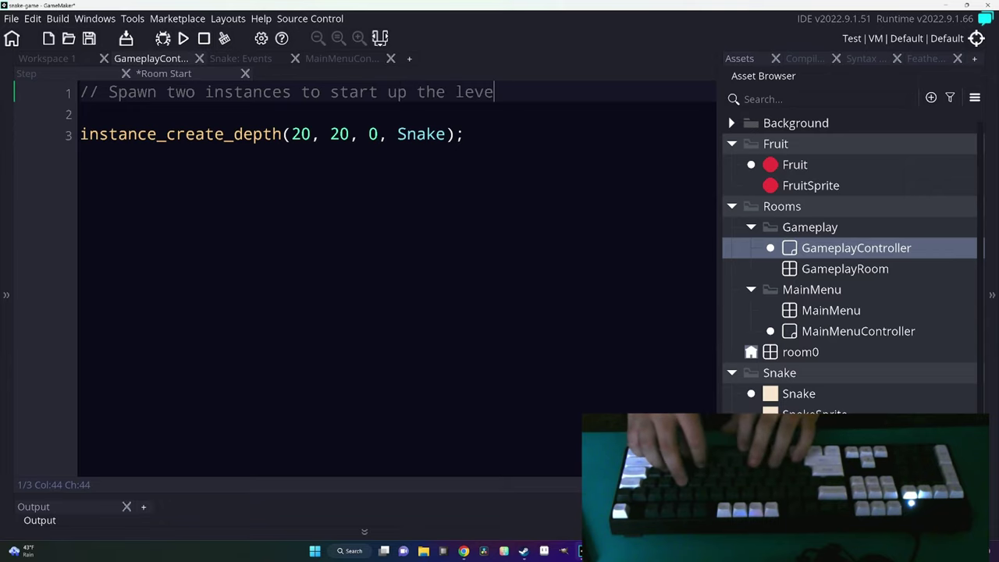
type("l:")
key("Return")
type("//   snake and initial fruit")
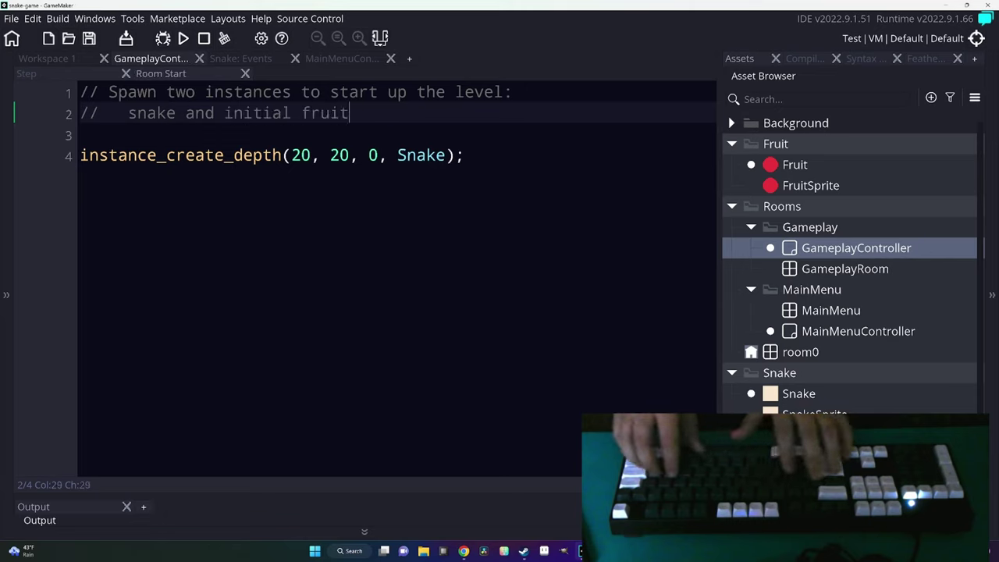
Add instance_create_depth(60, 60, 0, Fruit); below the snake spawn line.
left_click(469, 156)
key("Return")
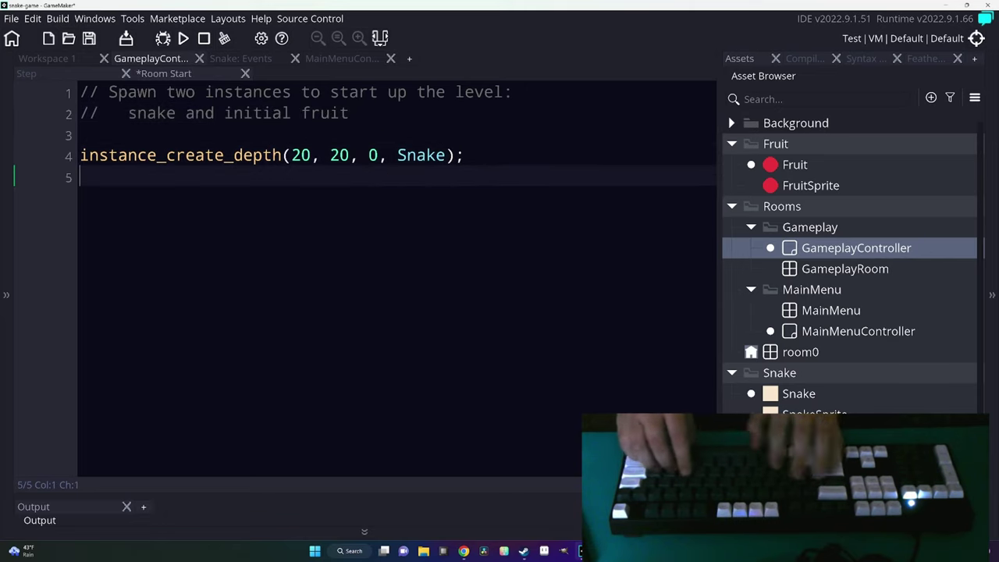
type("instance_create_dep")
key("Return")
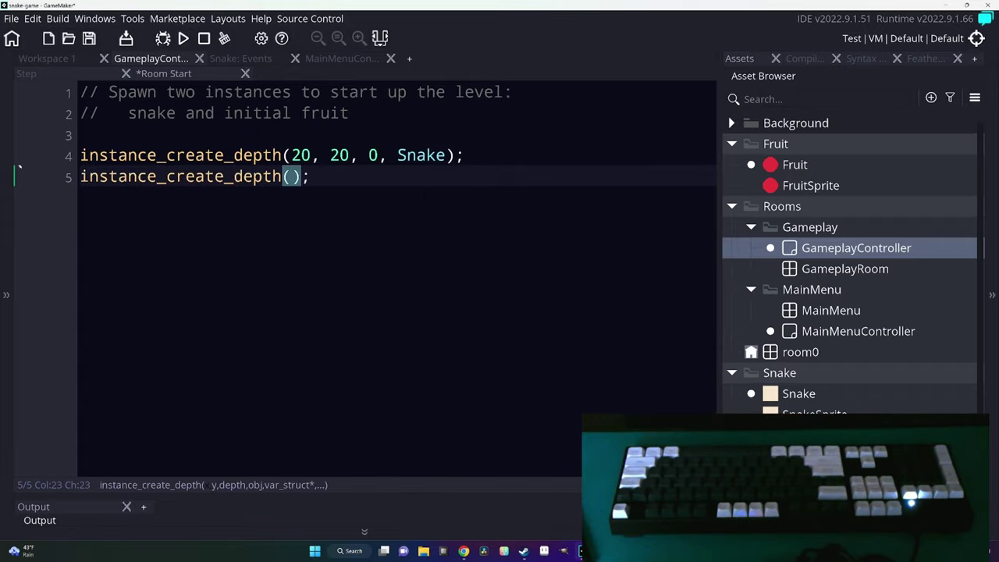
type("60, 60, 0")
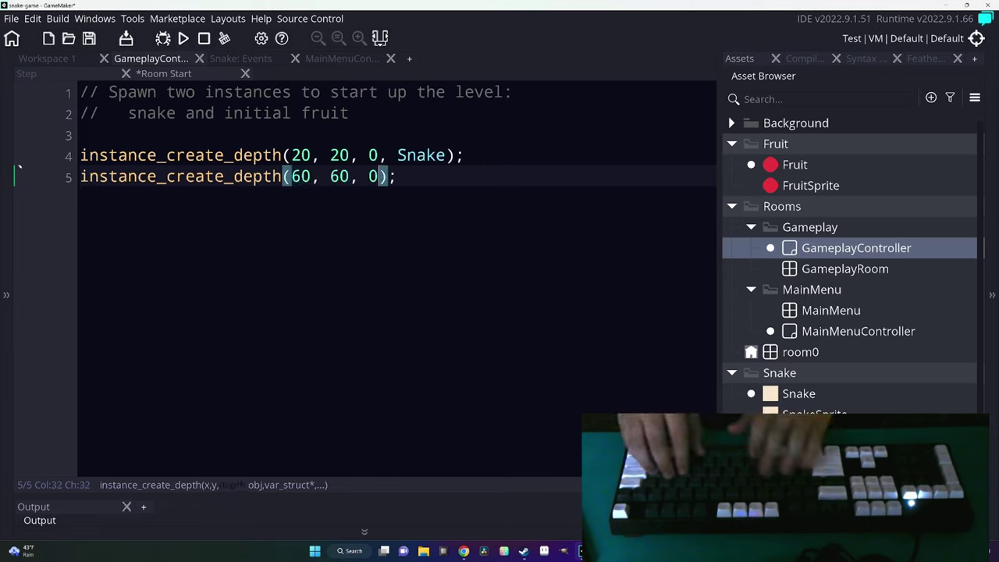
type(", Frui")
key("Return")
Run the game with F5 to test fruit spawning, then return to the Snake object's events.
key("F5")
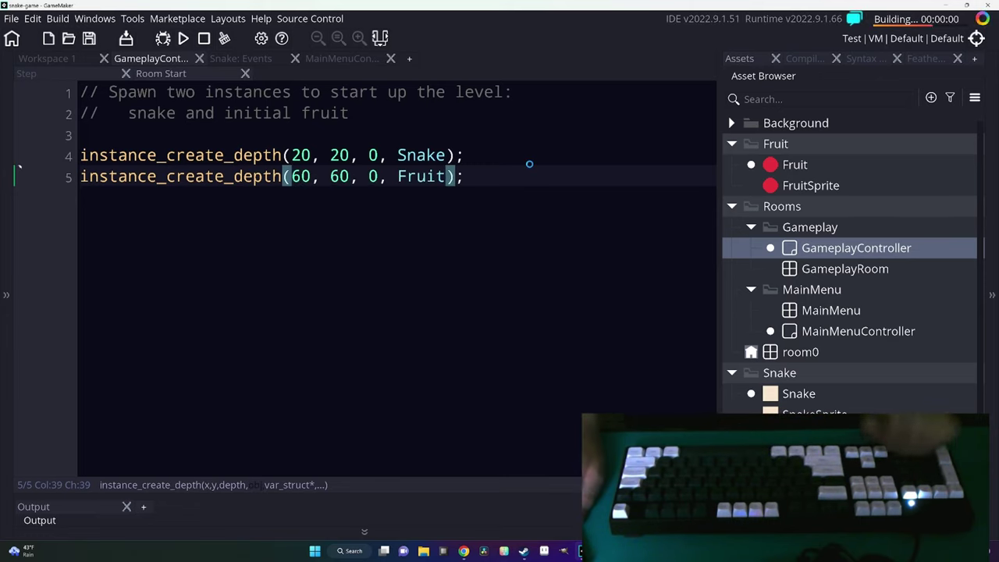
key("space")
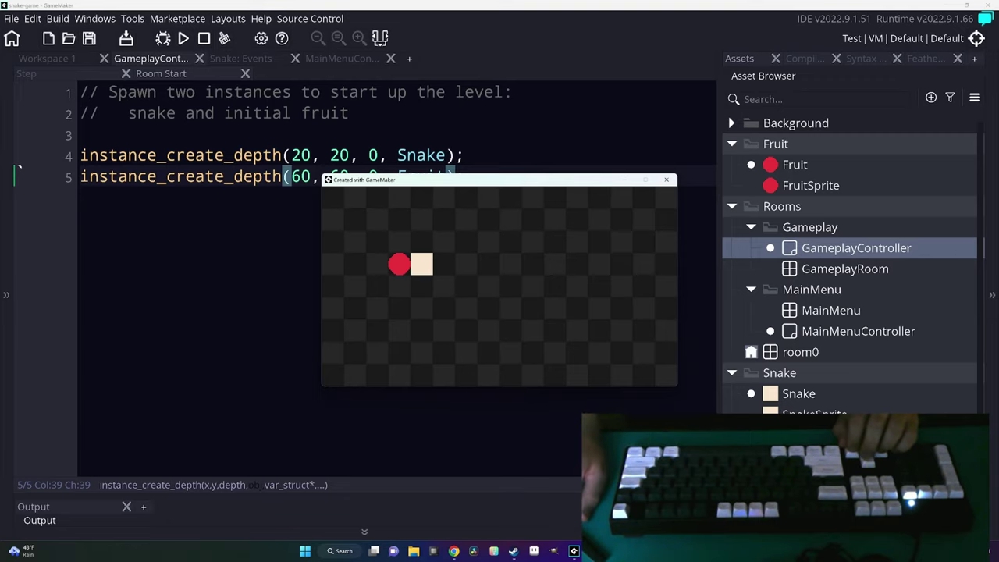
left_click(253, 60)
Add a dashed '// Movement' section header at the top of the Snake's Step code.
left_click(286, 78)
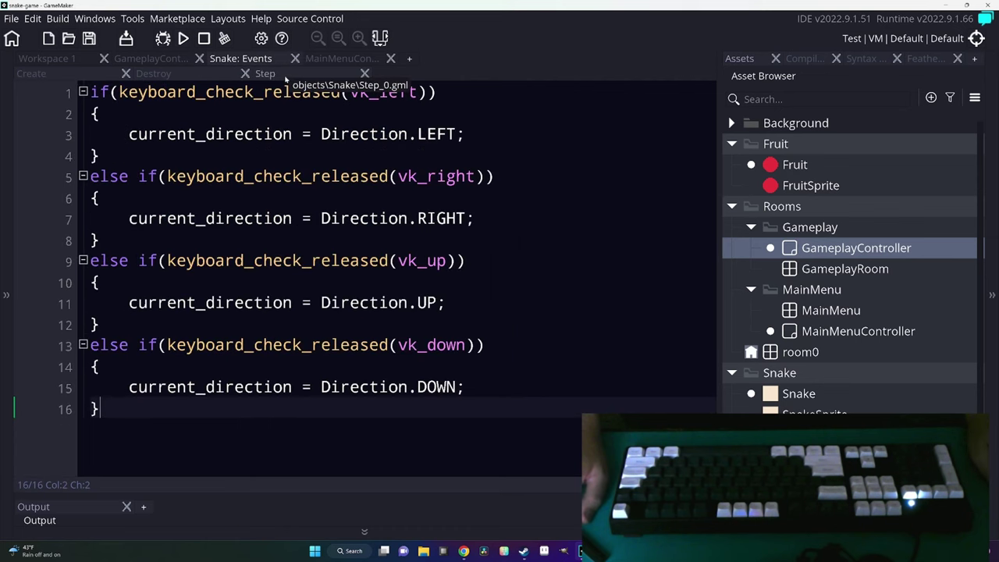
left_click(90, 92)
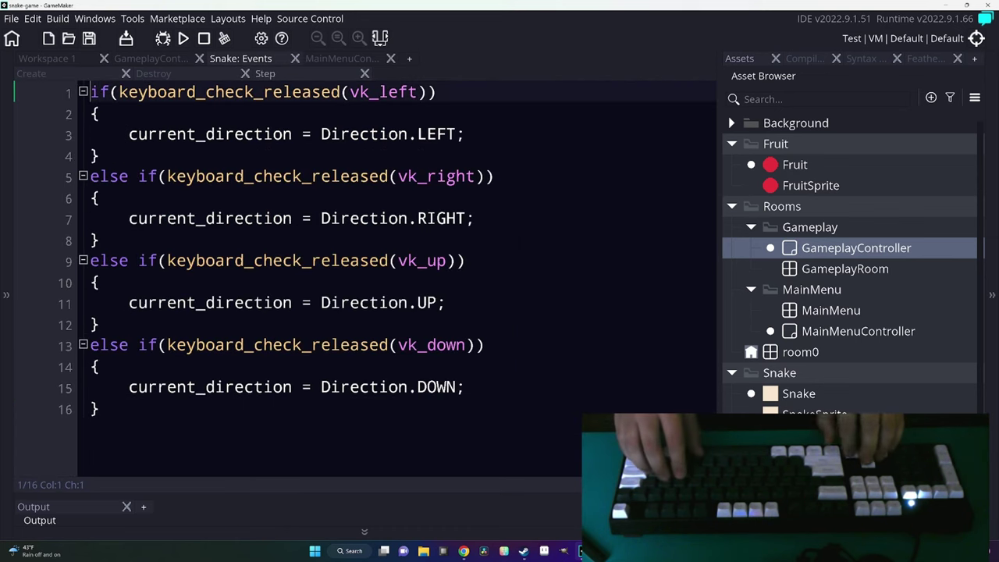
key("Return")
key("Return")
key("Up")
key("Up")
type("// -")
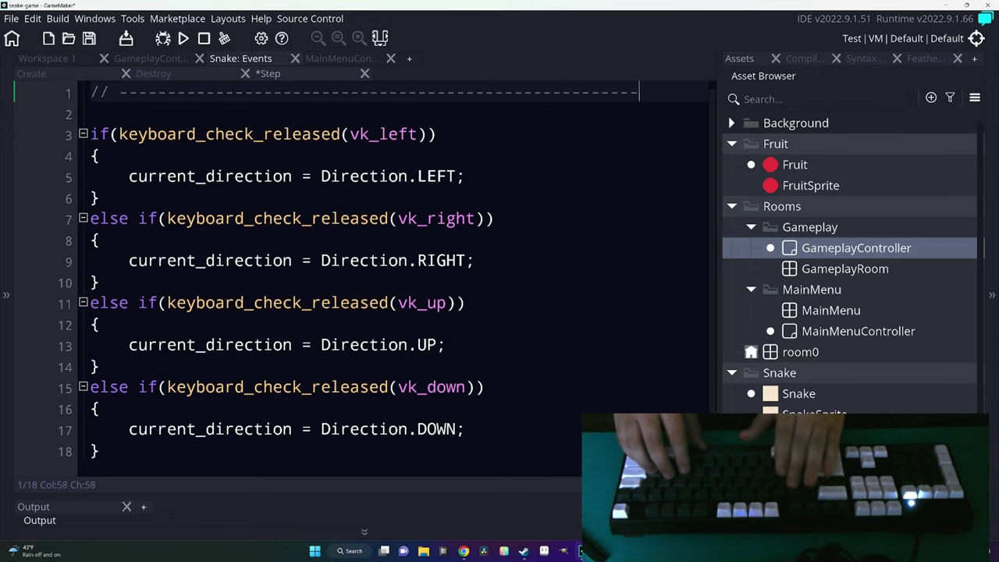
type("--")
key("ctrl+d")
key("Return")
type("//")
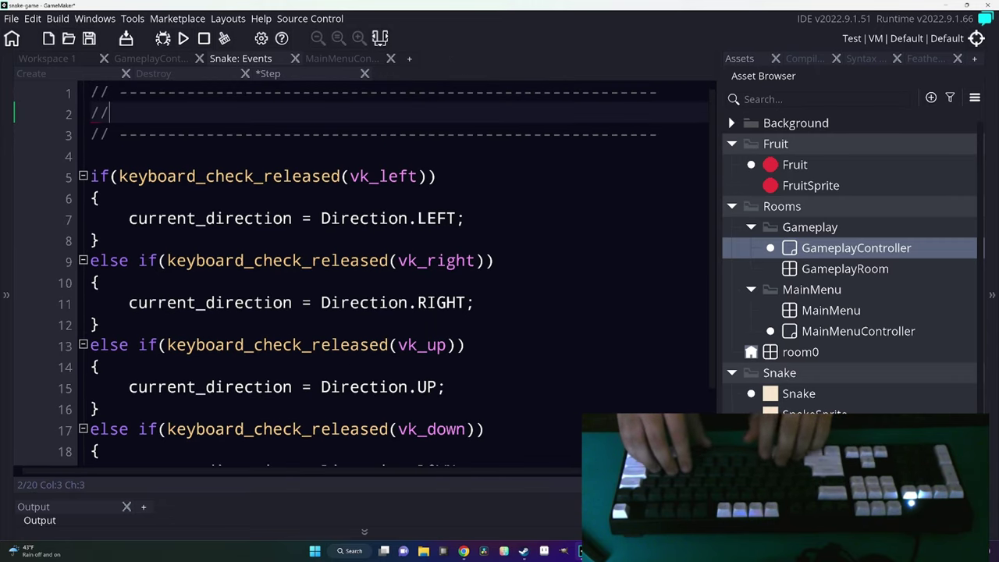
type(" Movement")
key("Down")
key("Down")
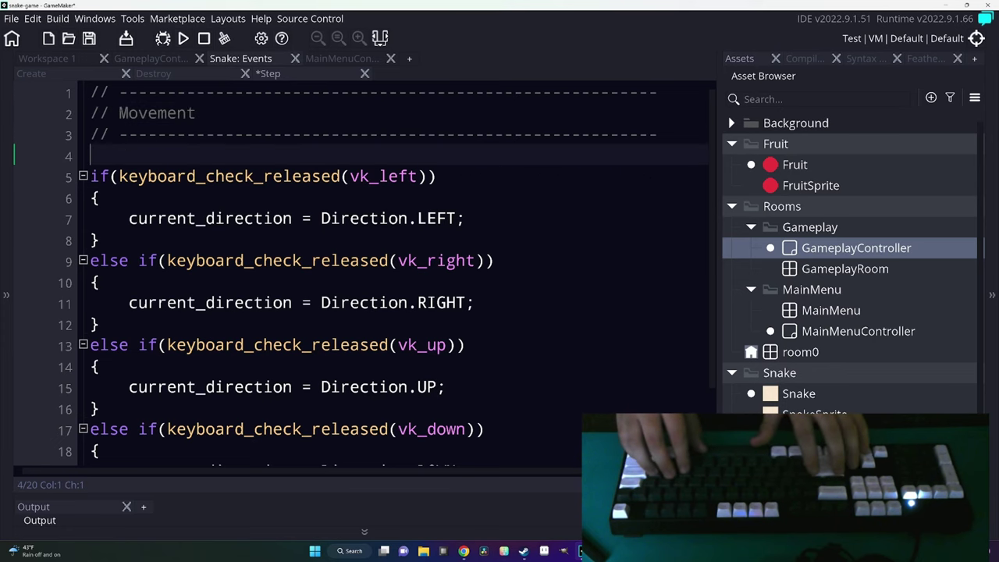
Paste a copy of the header at the end, retitled 'Collision Checking'.
key("ctrl+End")
key("Return")
key("Return")
scroll(98, 73, "up", 2)
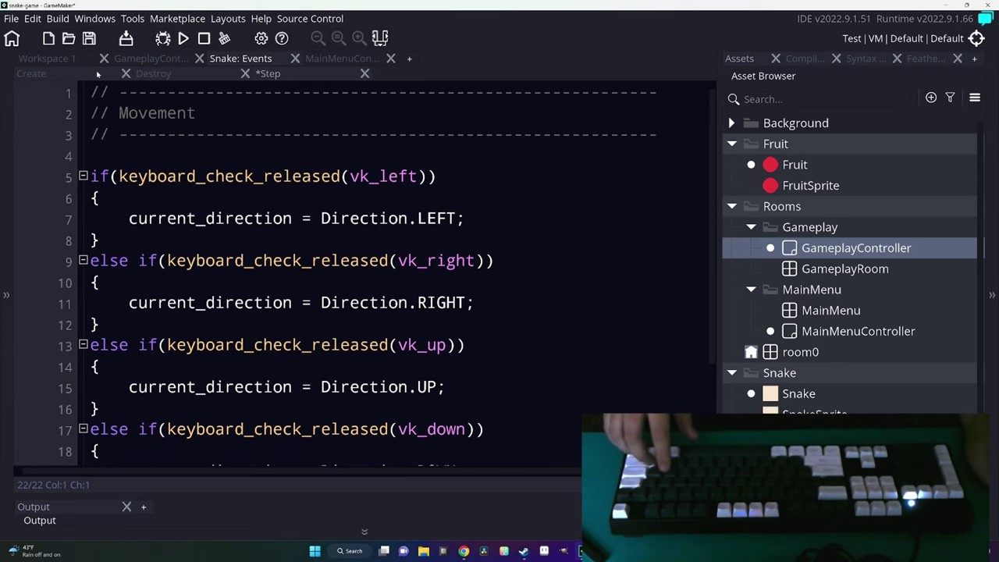
key("ctrl+Home")
scroll(273, 261, "down", 2)
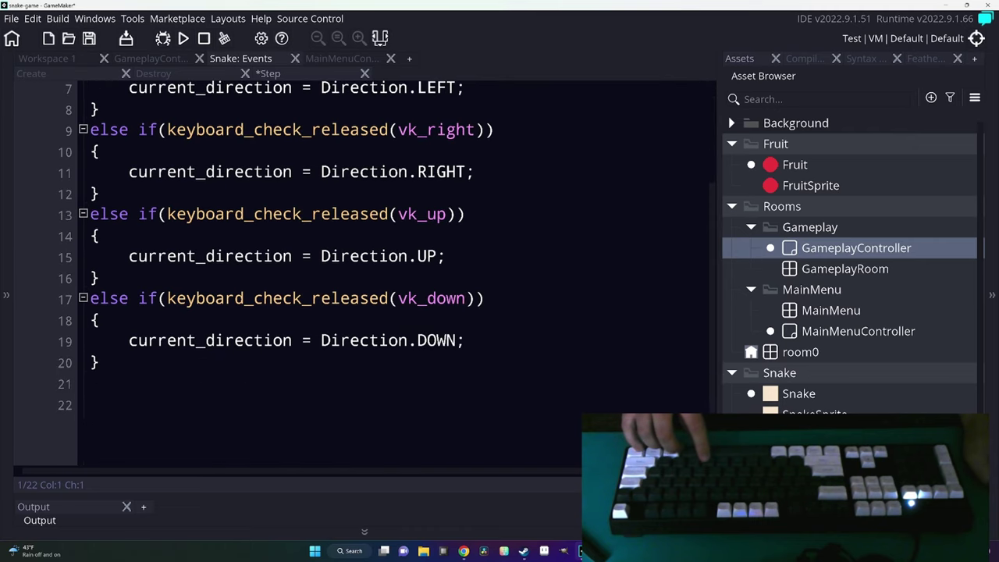
key("ctrl+End")
type("// -------------------------------------------------------- // Movement // --------------------------------------------------------")
key("Up")
key("Up")
key("End")
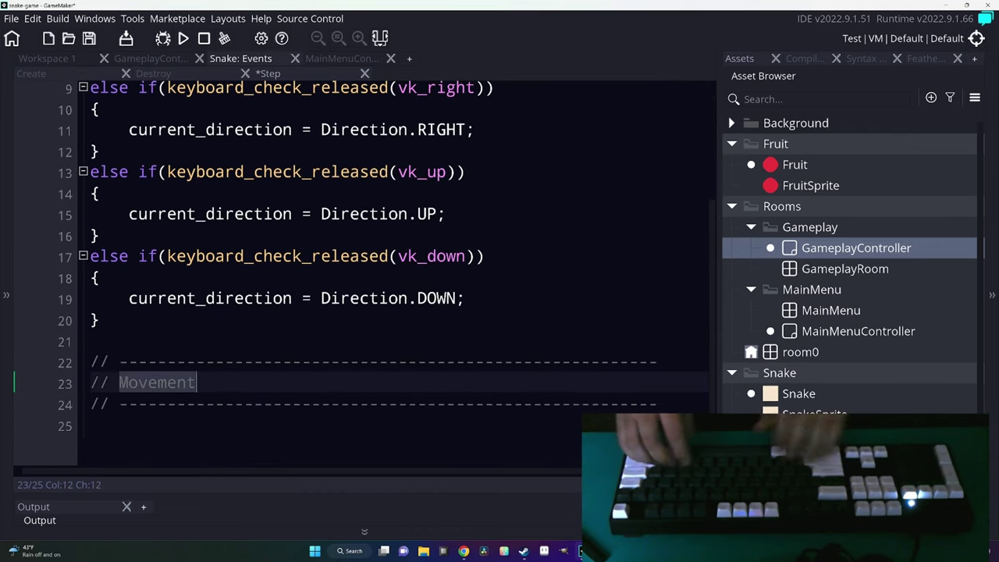
type("Collision Checking")
Write an if (place_meeting(x, y, Fruit)) block with empty braces under the header.
key("ctrl+End")
key("Return")
key("Return")
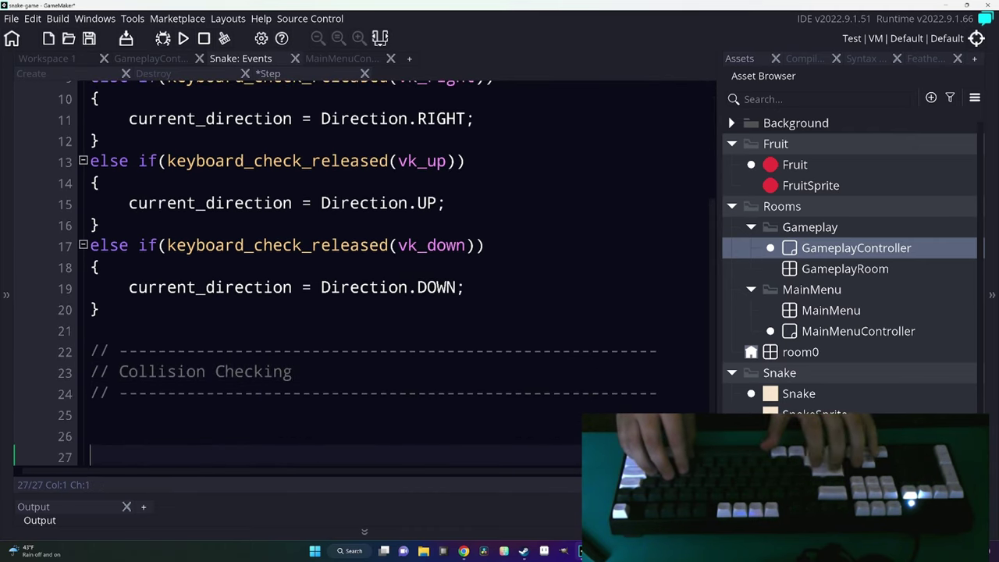
key("Up")
type("if(")
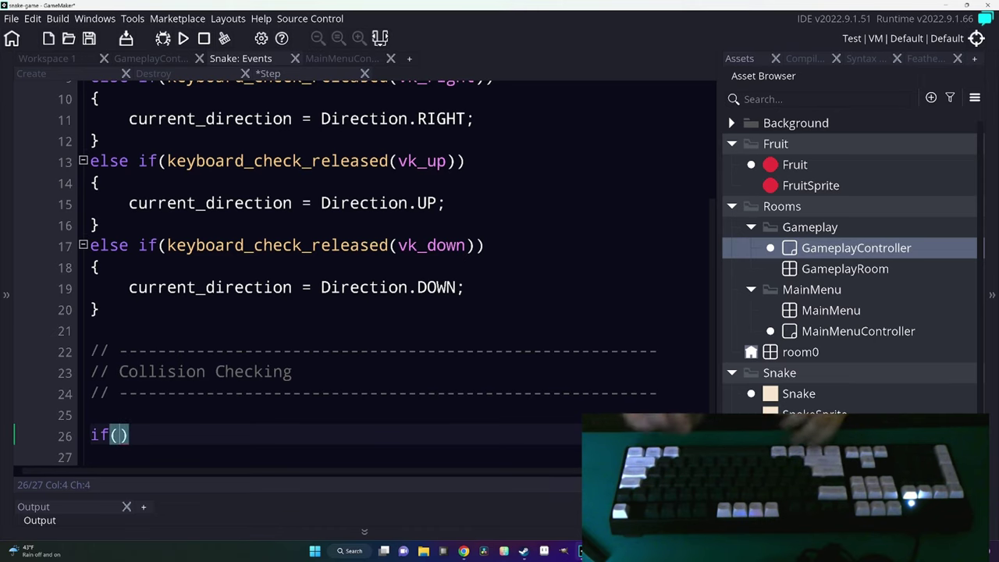
type("instance")
key("BackSpace")
key("BackSpace")
key("BackSpace")
type("place_")
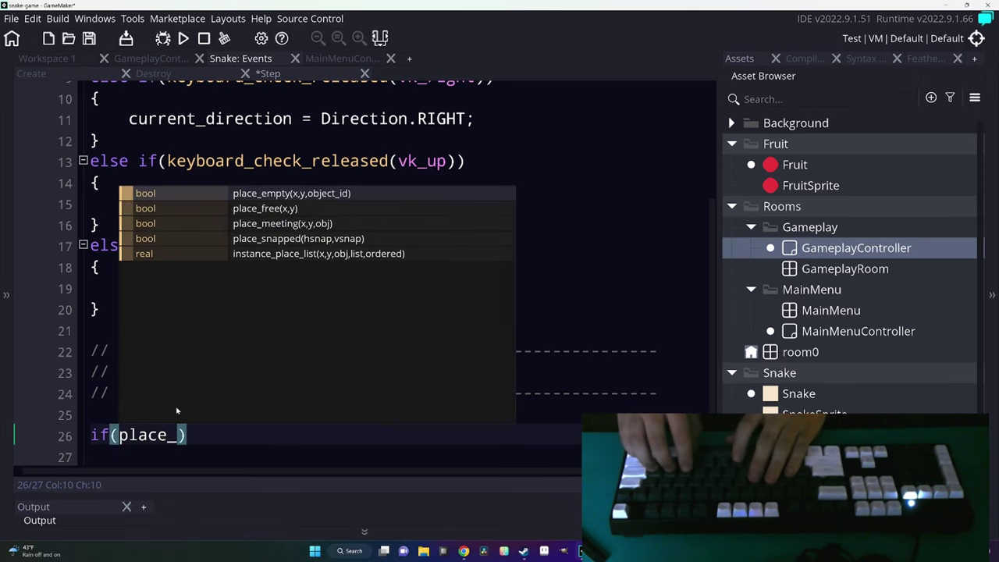
type("me")
key("Return")
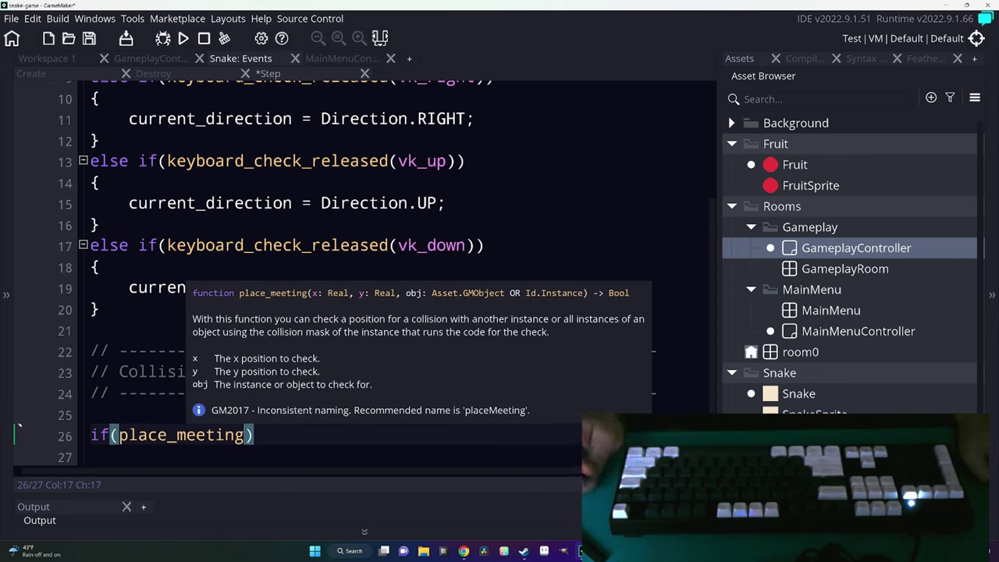
type("()")
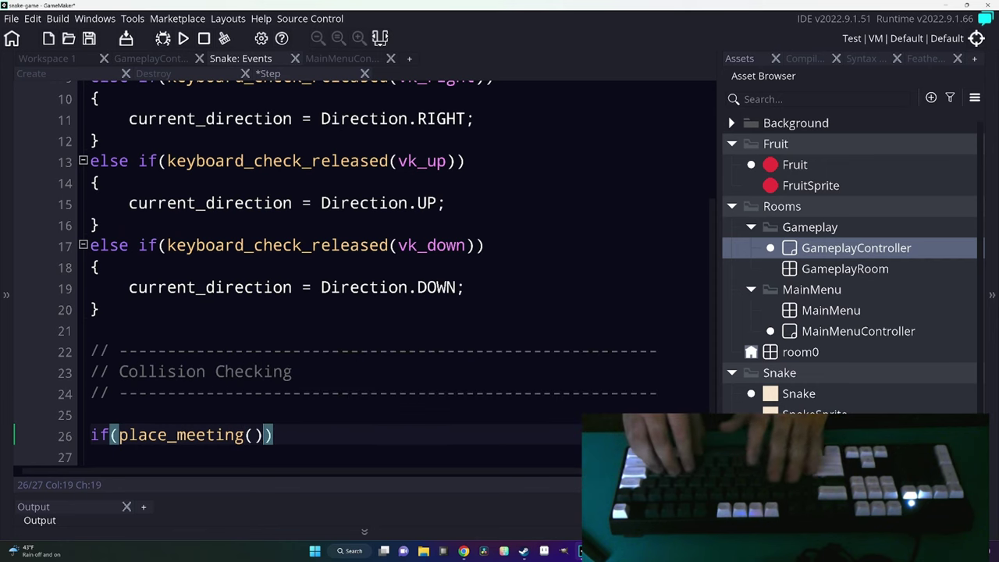
type("x, y, ")
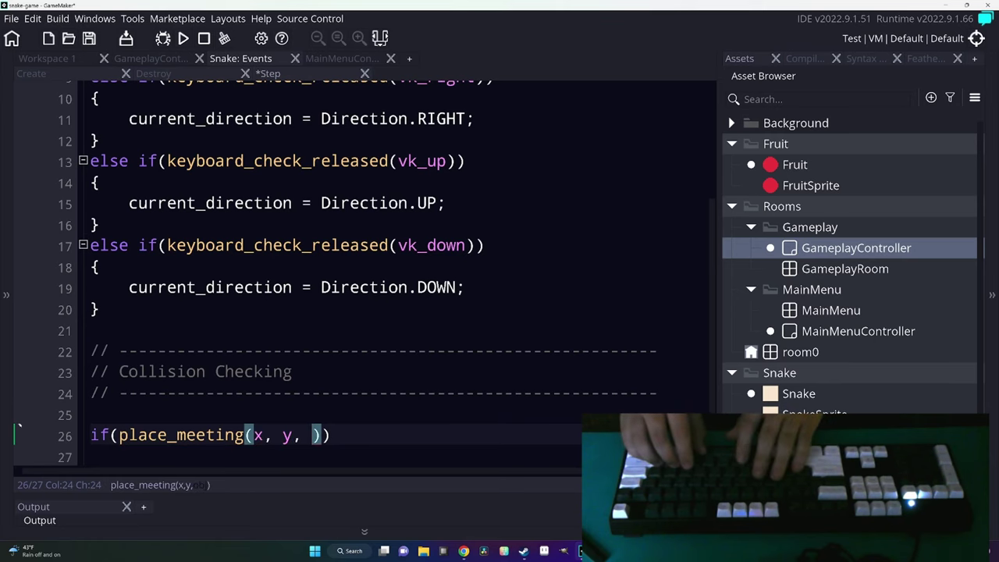
type("Fru")
key("Return")
key("End")
key("Return")
type("{")
key("Return")
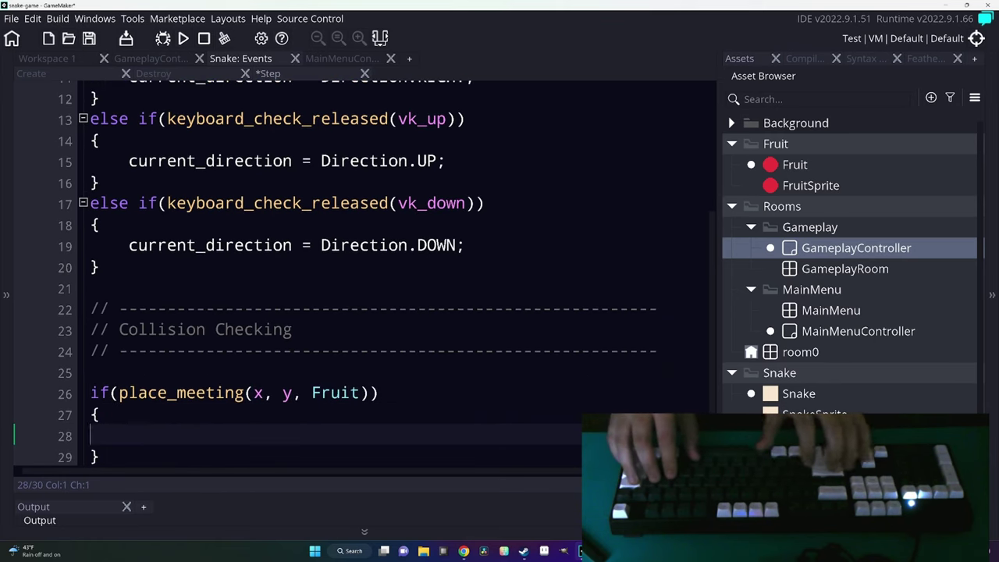
type("//")
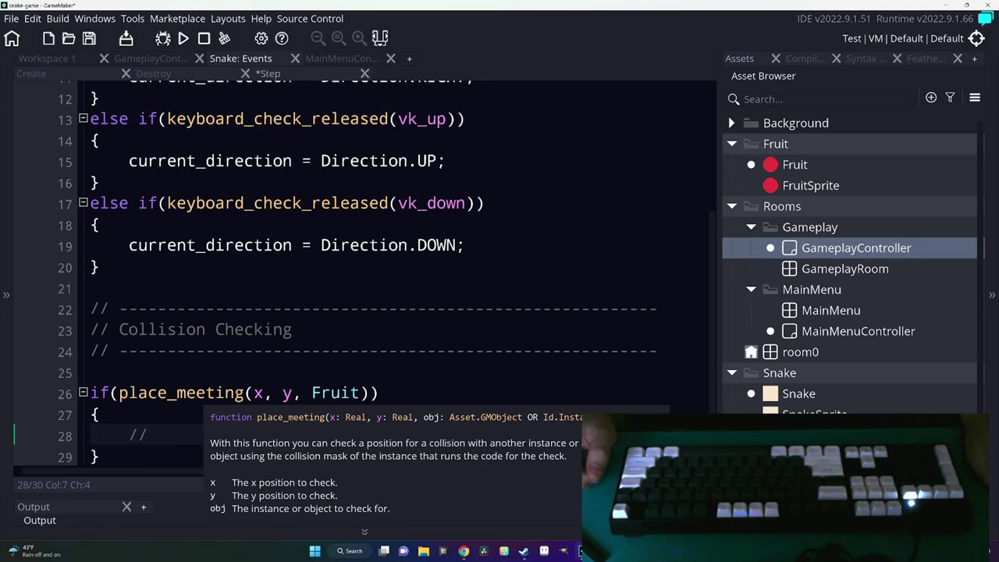
key("Escape")
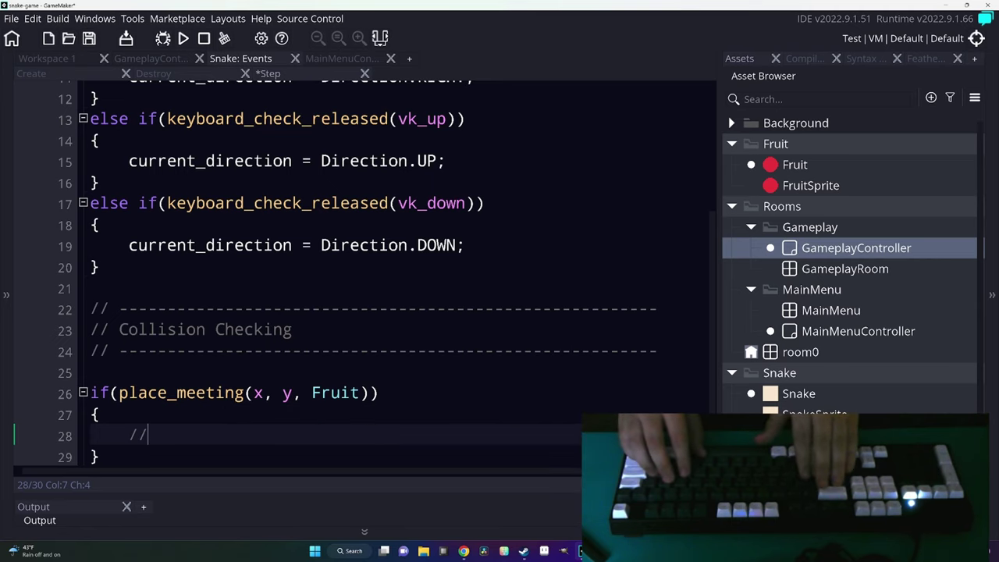
key("BackSpace")
key("BackSpace")
type("nstance")
key("BackSpace")
key("BackSpace")
key("BackSpace")
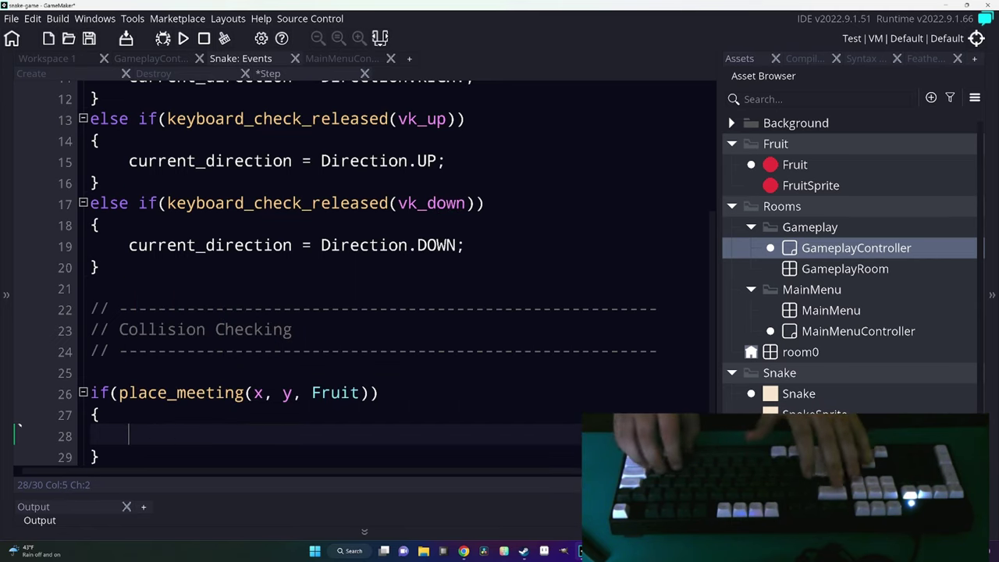
Add var fruit = instance_place(x, y, Fruit); and change the if condition to fruit != noone.
key("Up")
key("Up")
key("Up")
key("Return")
type("var fruit")
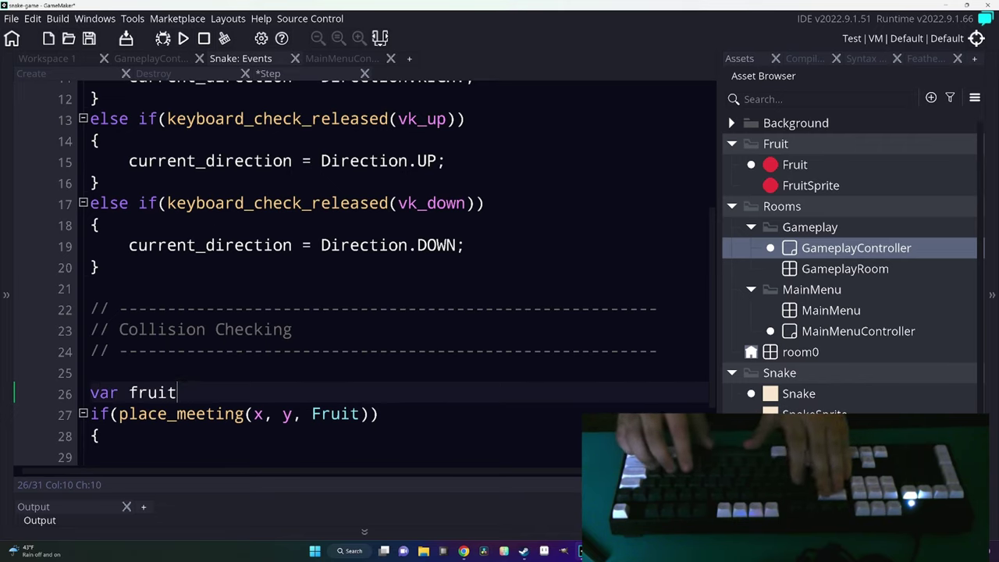
type(" =")
key("BackSpace")
type("meeting")
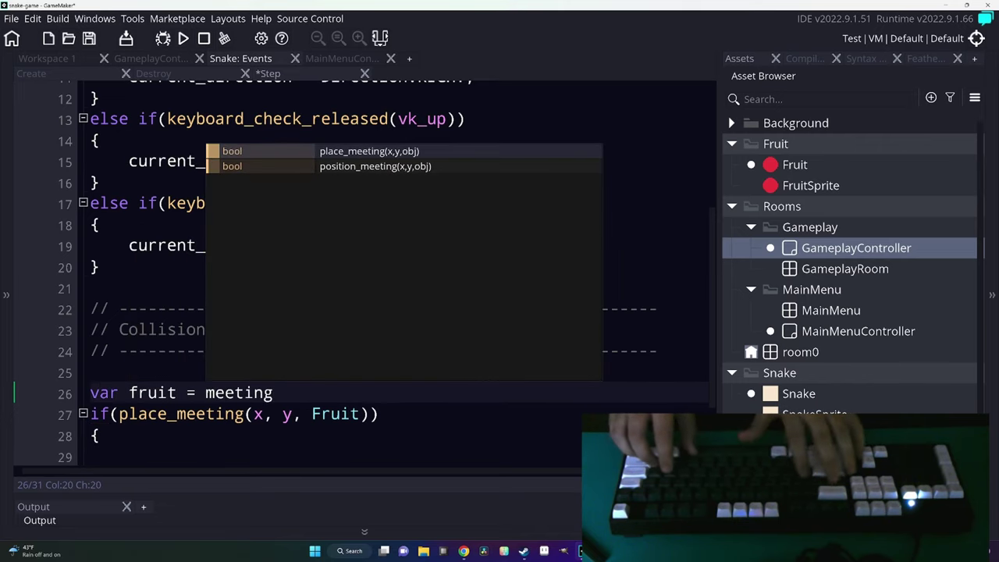
key("Down")
key("Return")
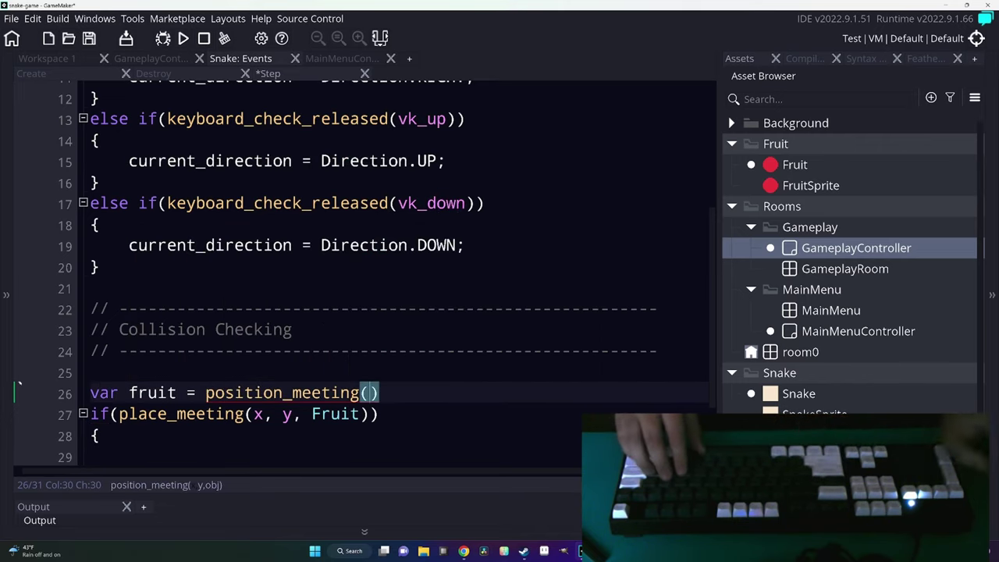
key("End")
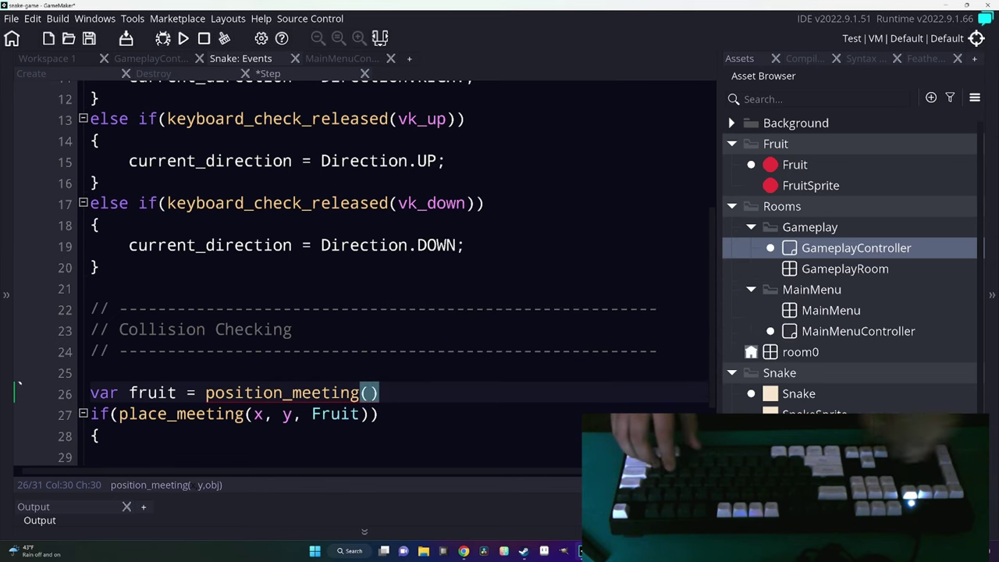
key("ctrl+shift+Left")
key("BackSpace")
type("ce")
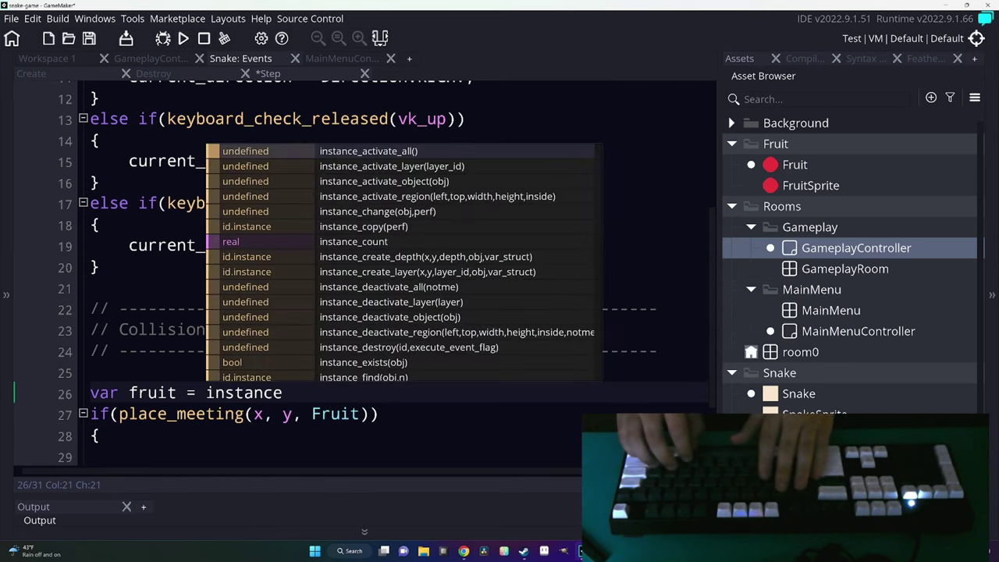
type("_me")
type("pla")
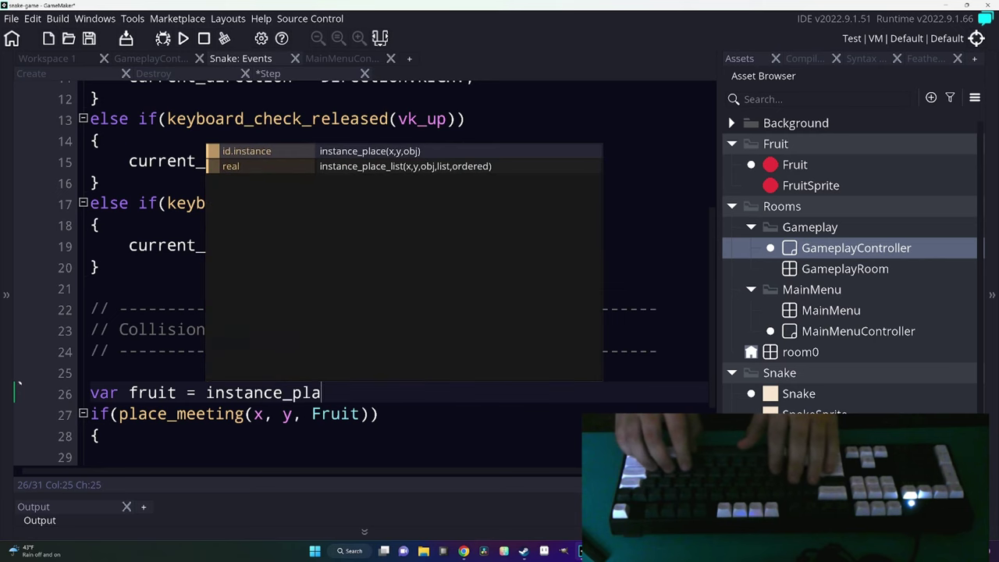
key("Return")
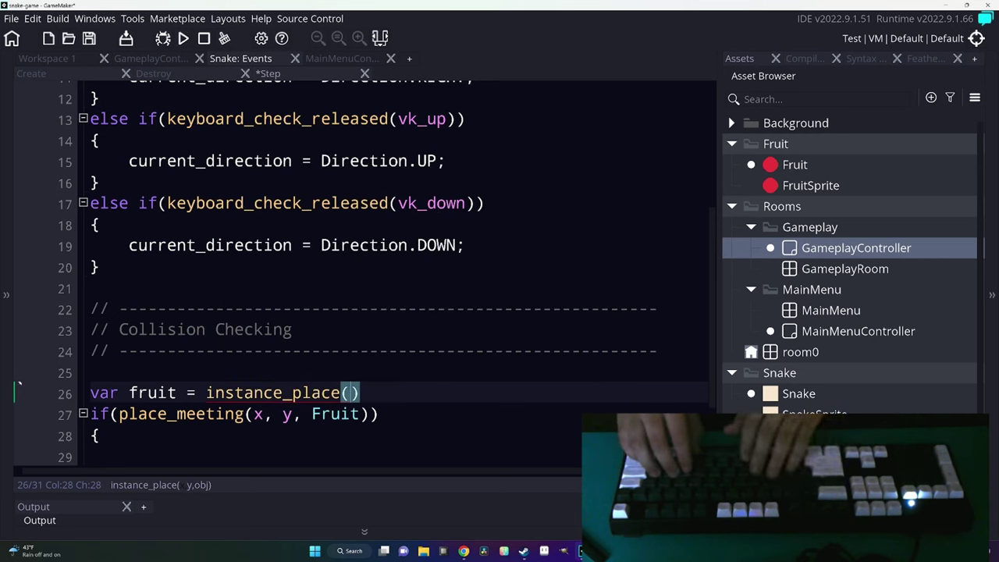
type("x, y, Fruit);")
key("Down")
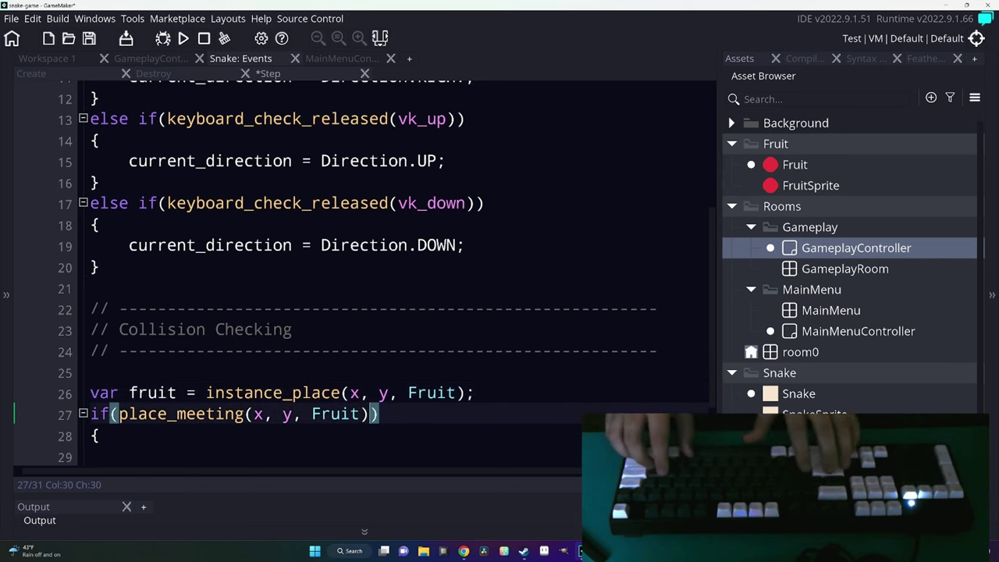
left_click(281, 413)
type("fruit ")
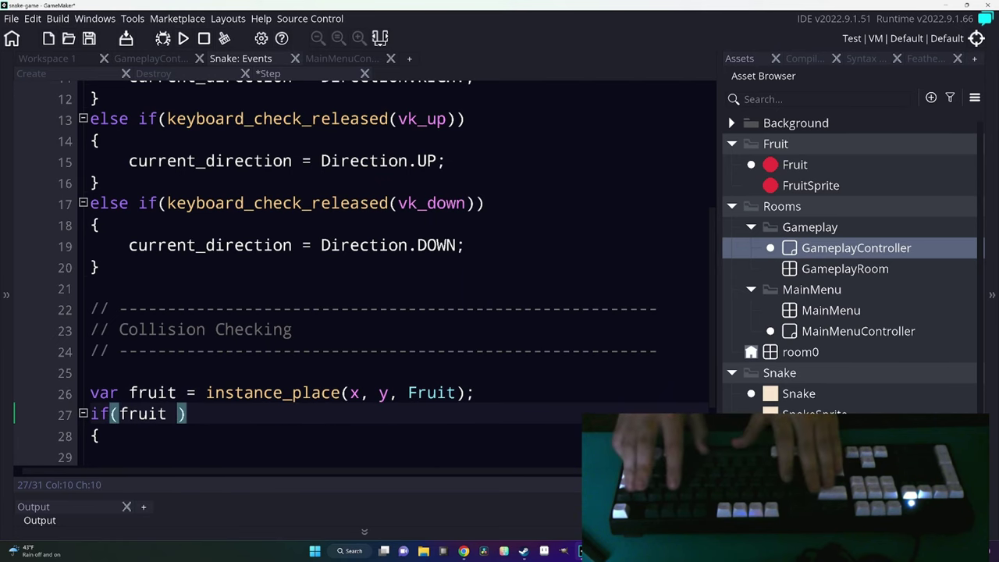
type("!= noone")
Put instance_destroy(fruit); inside the if block.
key("Home")
key("Return")
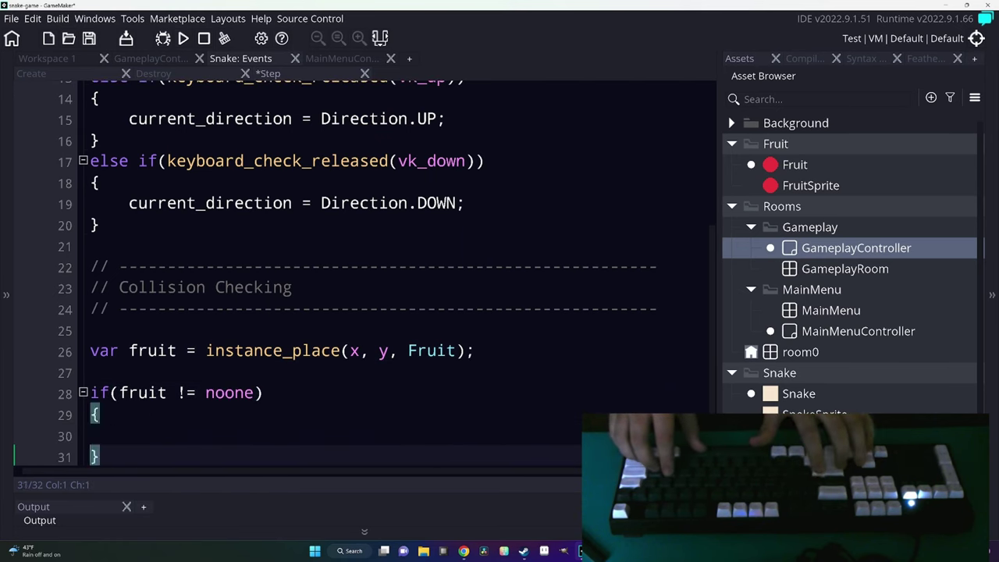
key("Down")
key("Down")
key("End")
type("instan")
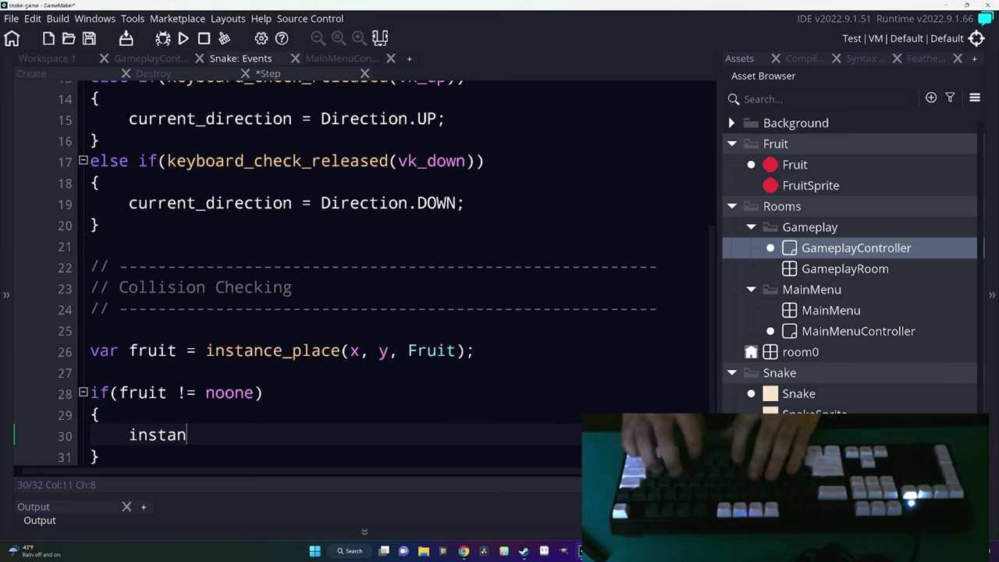
type("ce_destroy();")
key("Left")
key("Left")
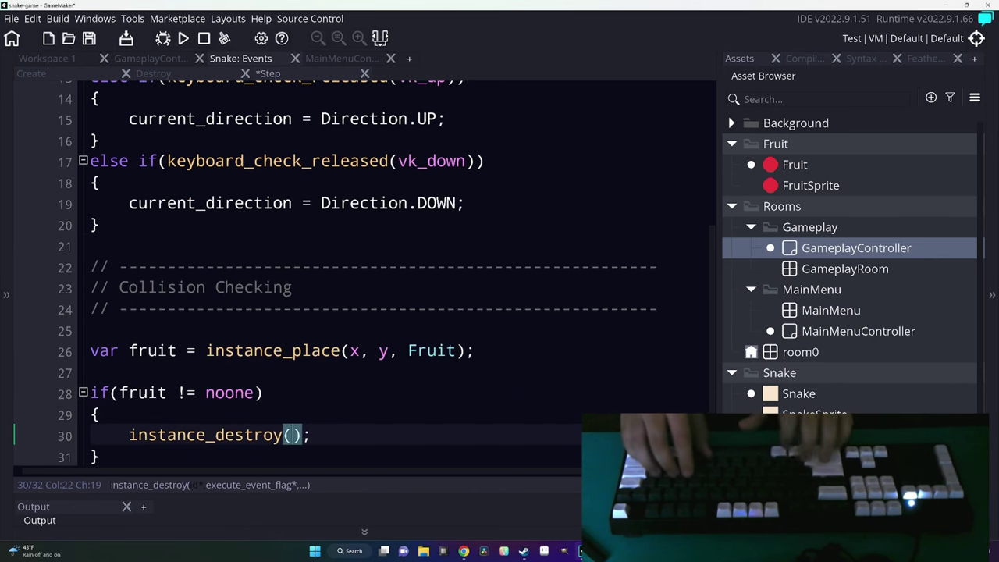
type("fruit")
key("Down")
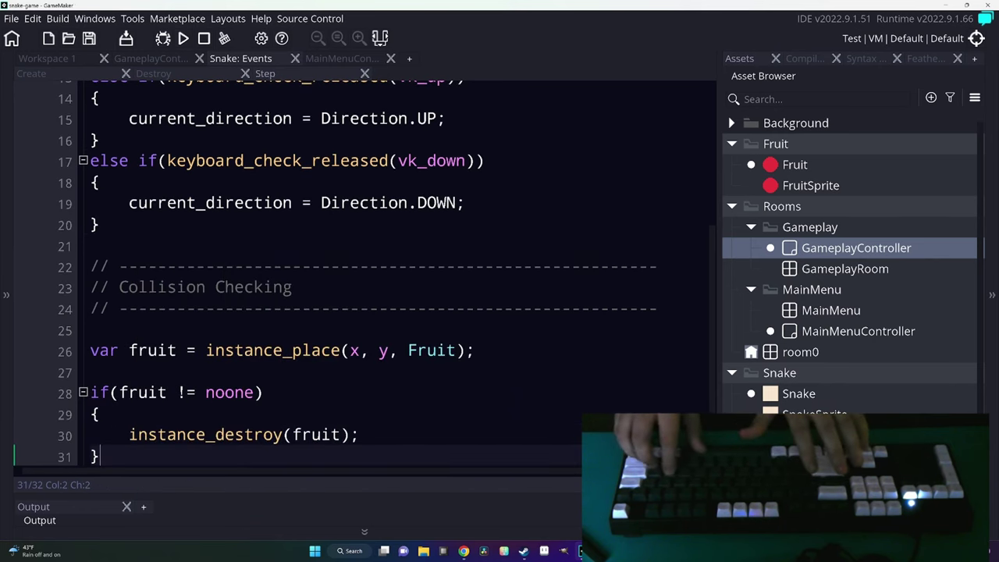
Save and test-run the game, steering the snake right before closing it.
key("ctrl+s")
key("F5")
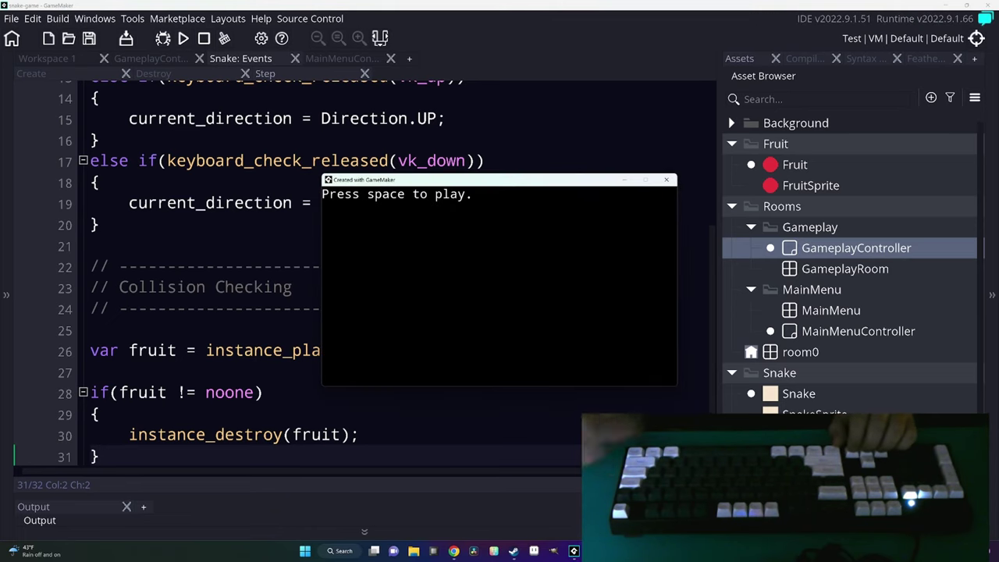
key("space")
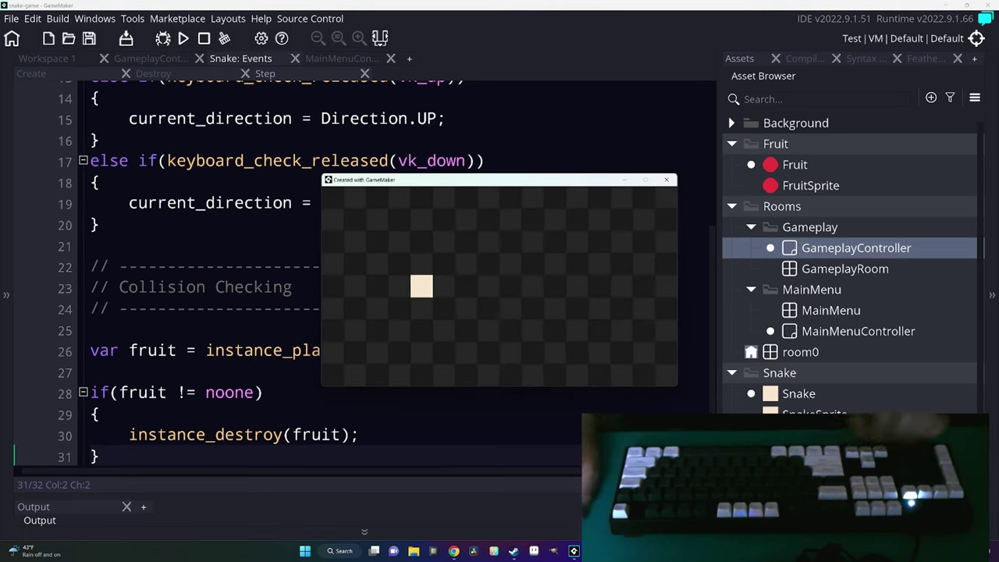
key("Right")
key("Escape")
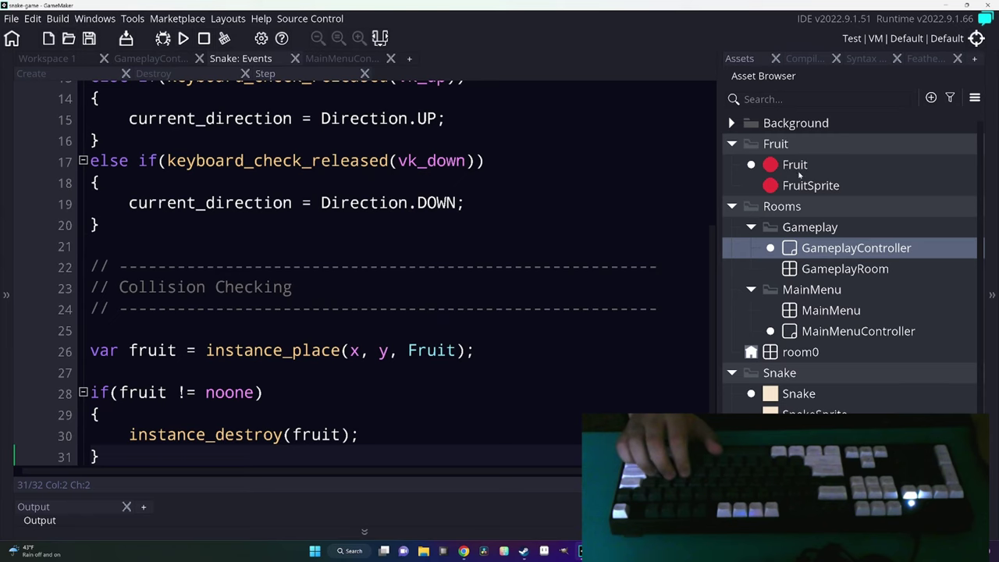
Add a Destroy event to the Fruit object and clear its template code.
double_click(795, 165)
left_click(338, 375)
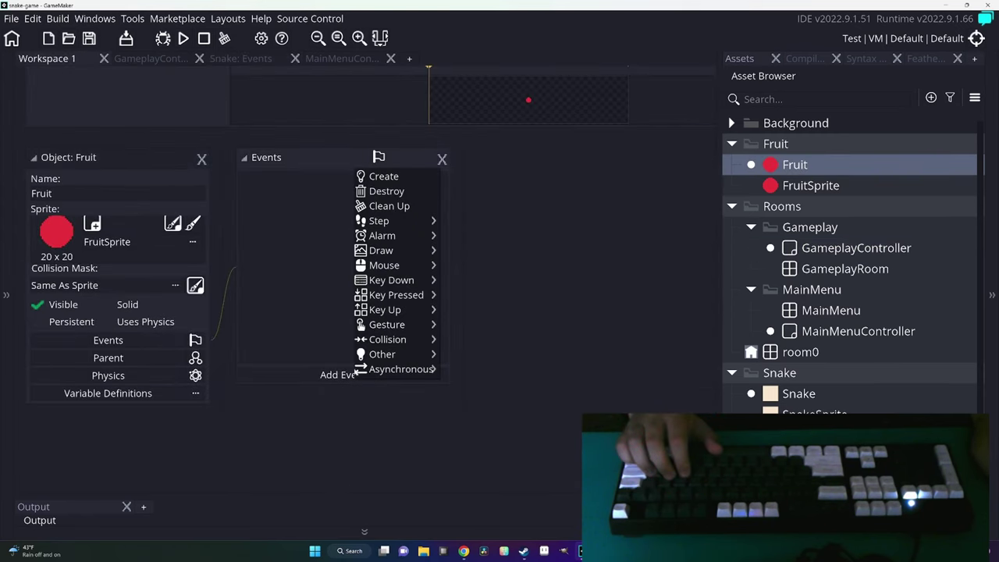
left_click(398, 195)
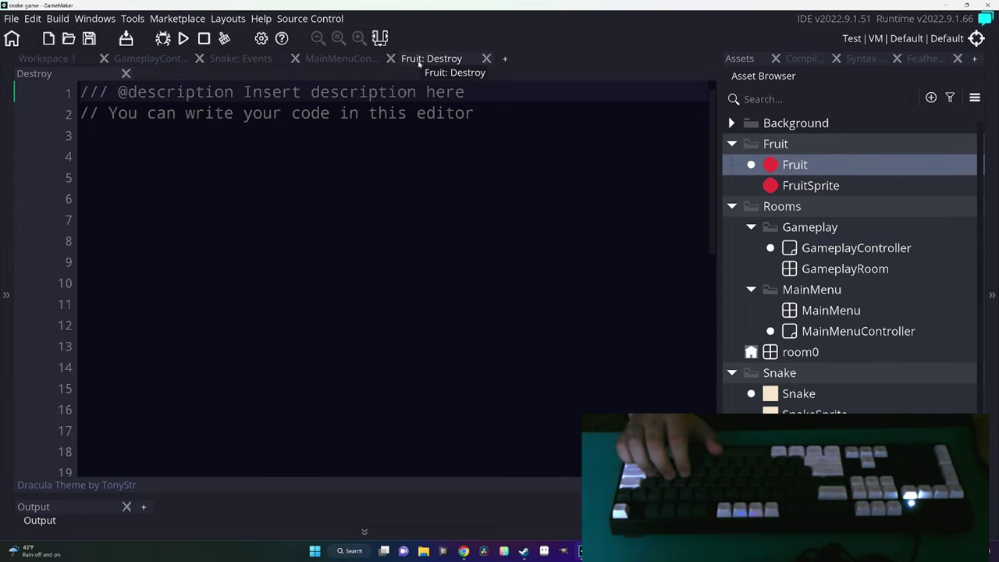
key("ctrl+a")
key("BackSpace")
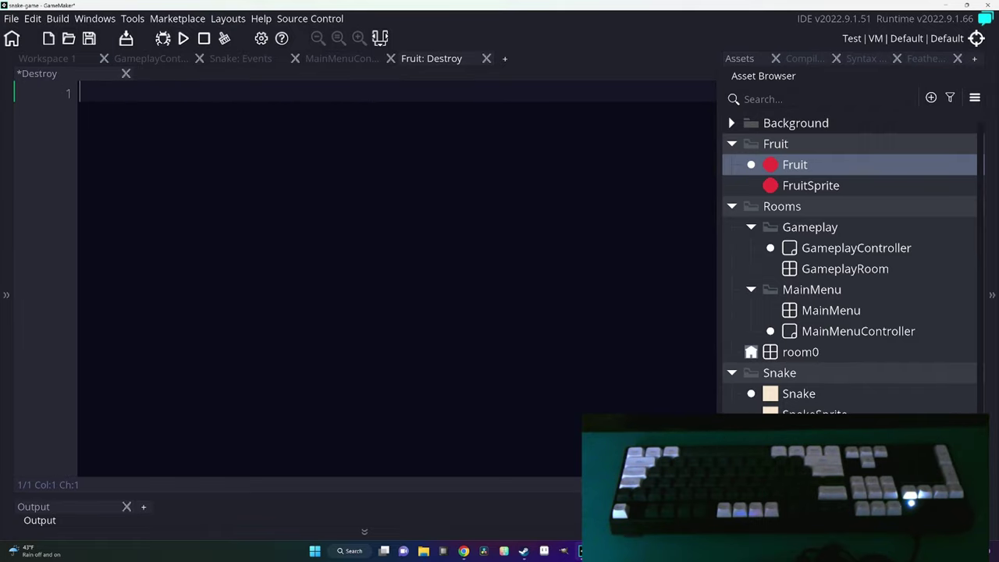
Write var camera = view_camera[0]; and view_width = camera_get_view_width(camera).
type("var view_ei")
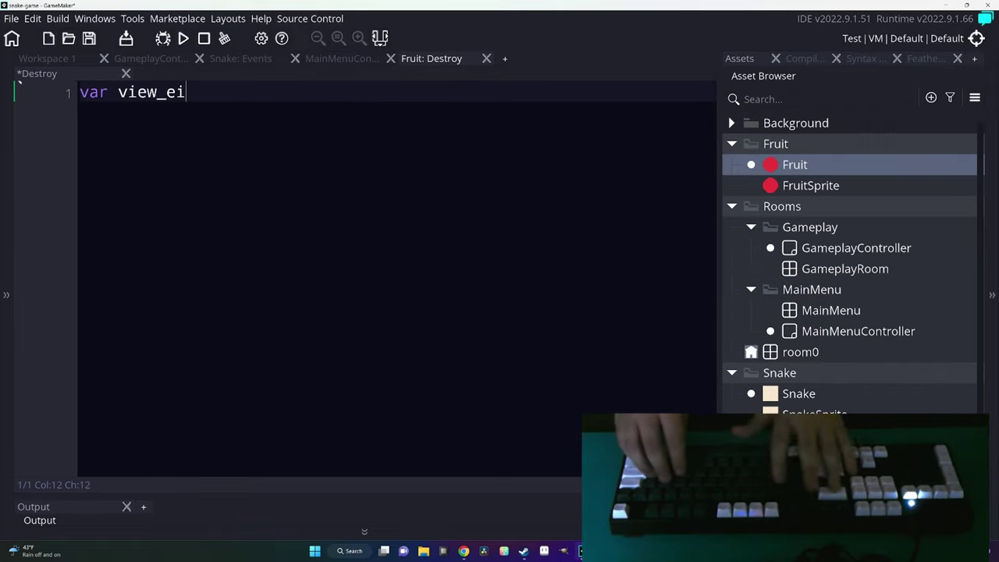
key("BackSpace")
key("BackSpace")
type("width = camera_get_")
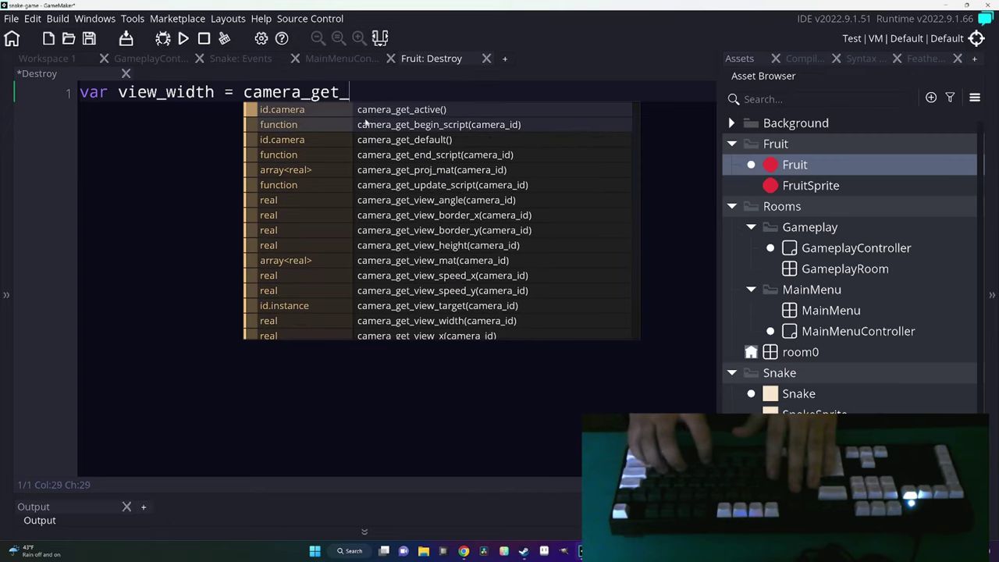
type("View_width")
key("Return")
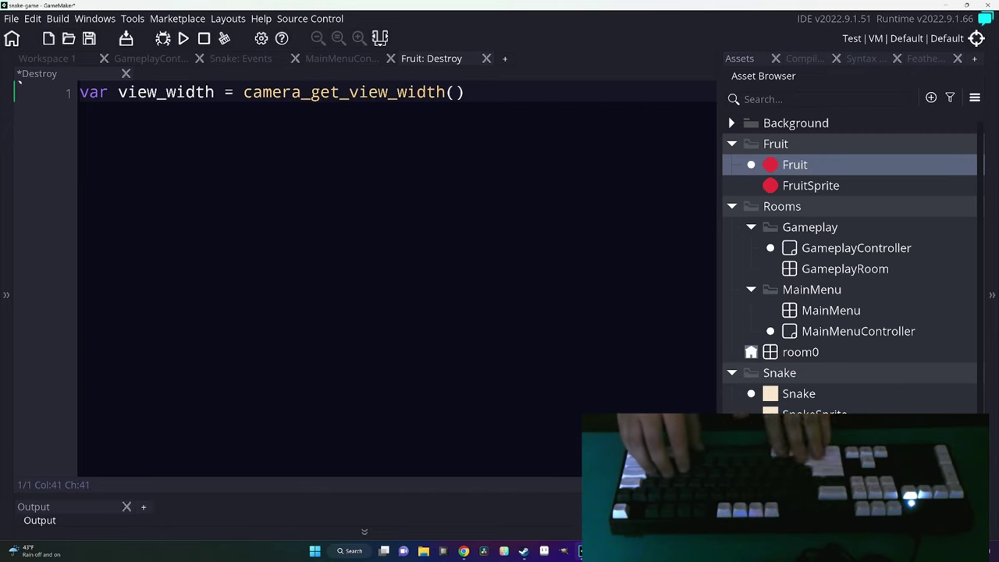
key("Home")
key("Return")
key("Up")
type("var ca")
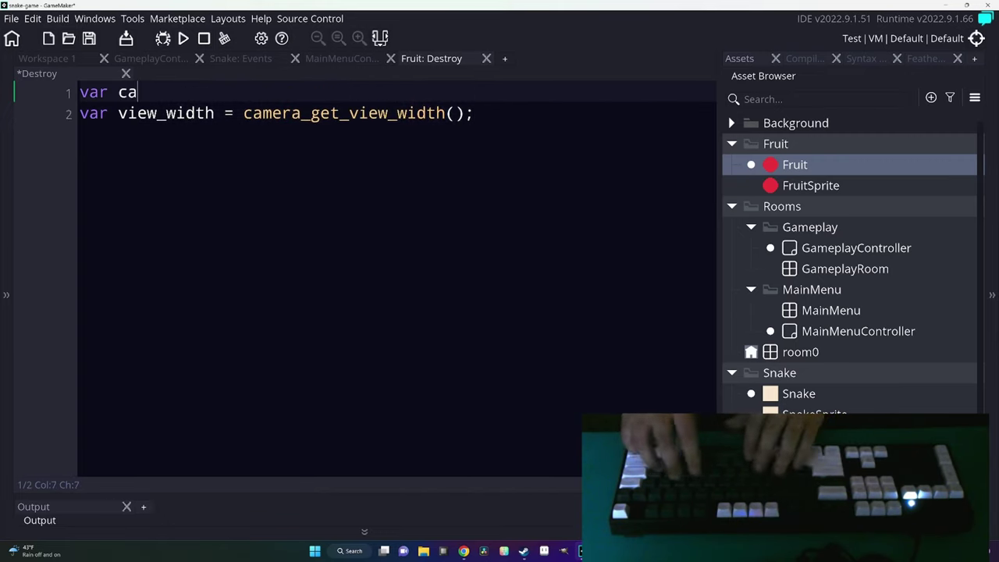
type("mera = view_camera[0]")
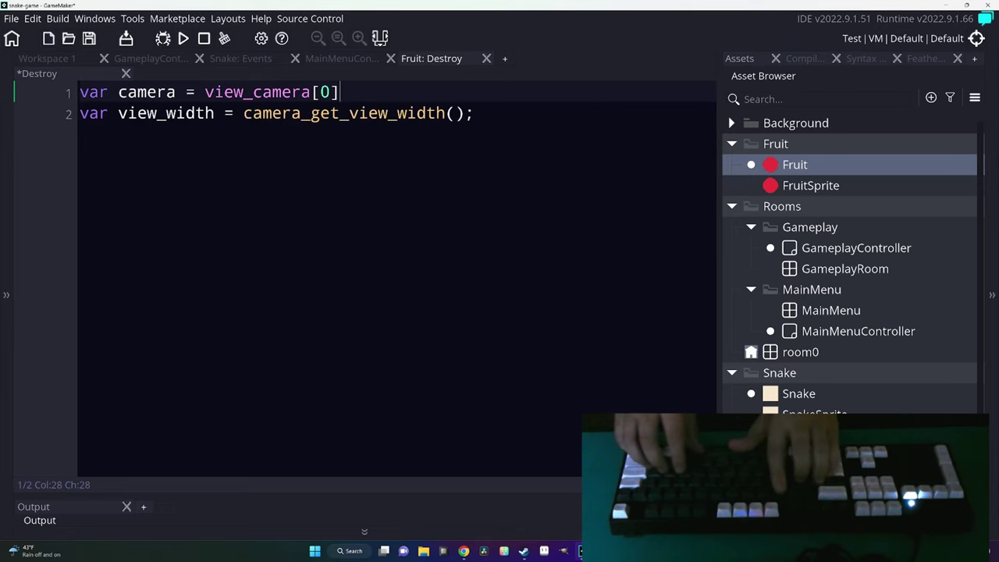
type(";")
left_click(455, 113)
type("camera")
key("End")
Add var view_height = camera_get_view_height(camera); and save the Destroy event.
key("Return")
type("var")
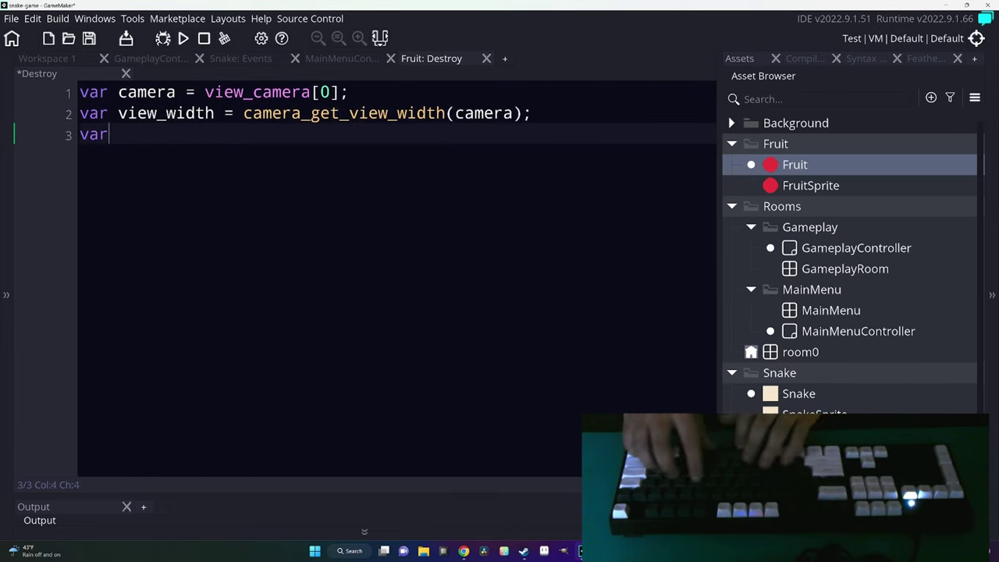
type(" view_height = camera_get_vi")
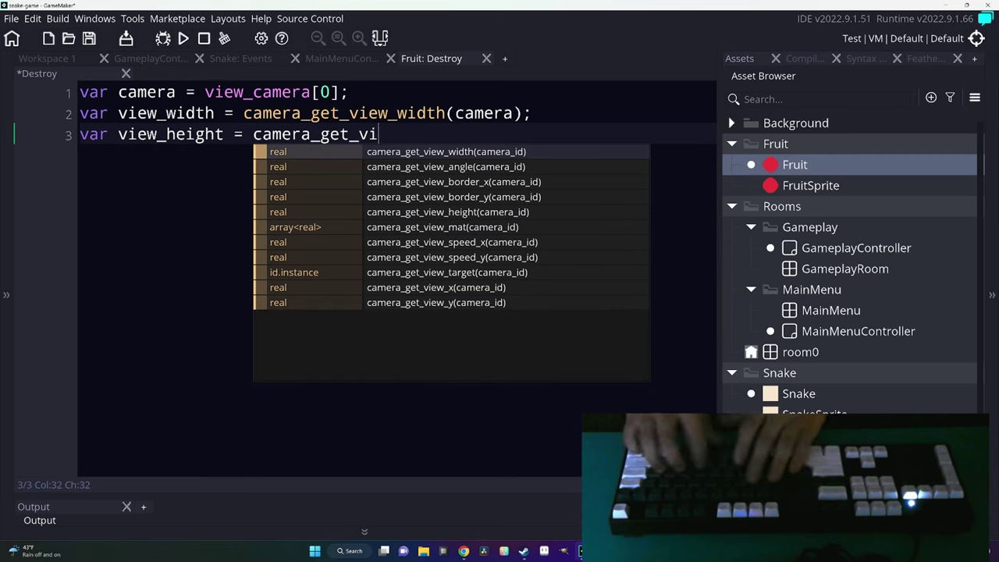
type("ew_height();")
key("Left")
key("Left")
type("camera")
key("End")
key("ctrl+s")
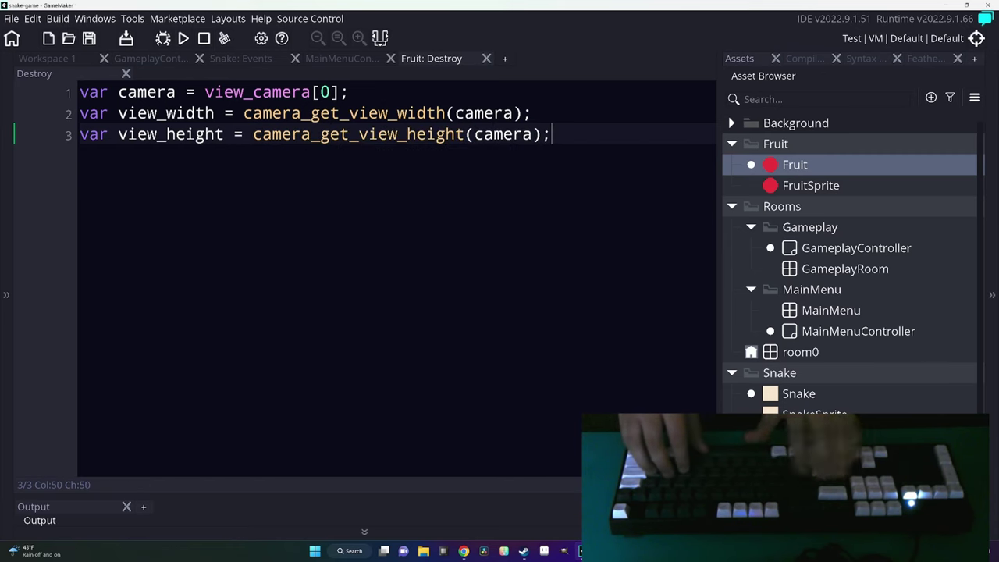
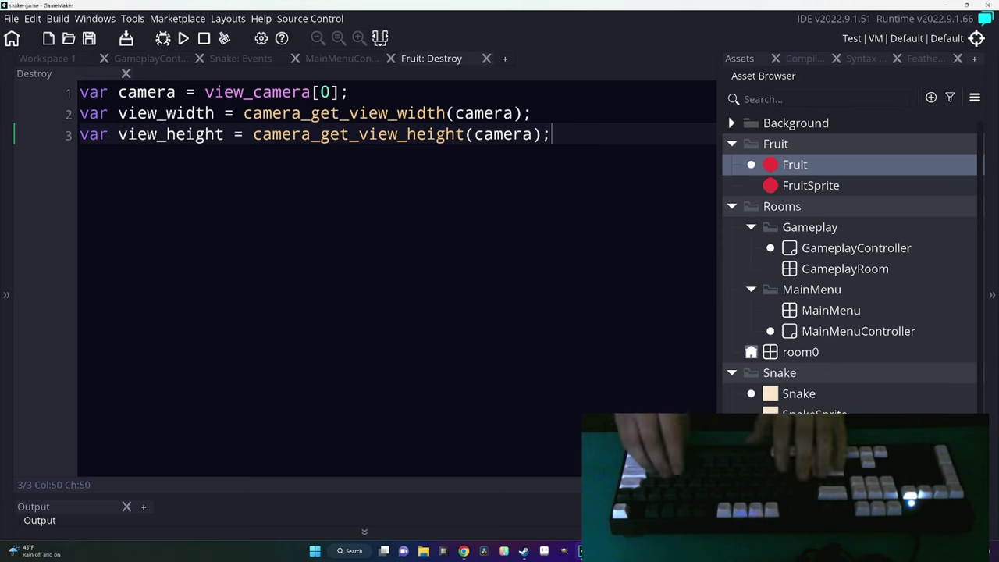
Add grid_width and grid_height variables derived from view_width and view_height.
key("Return")
type("var grid_width")
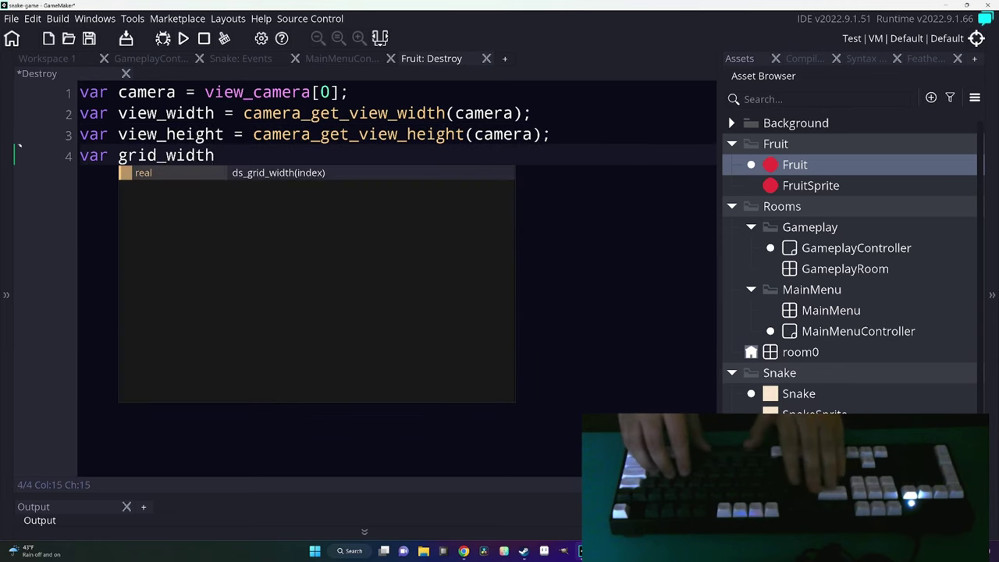
type(" = view_width / 20;")
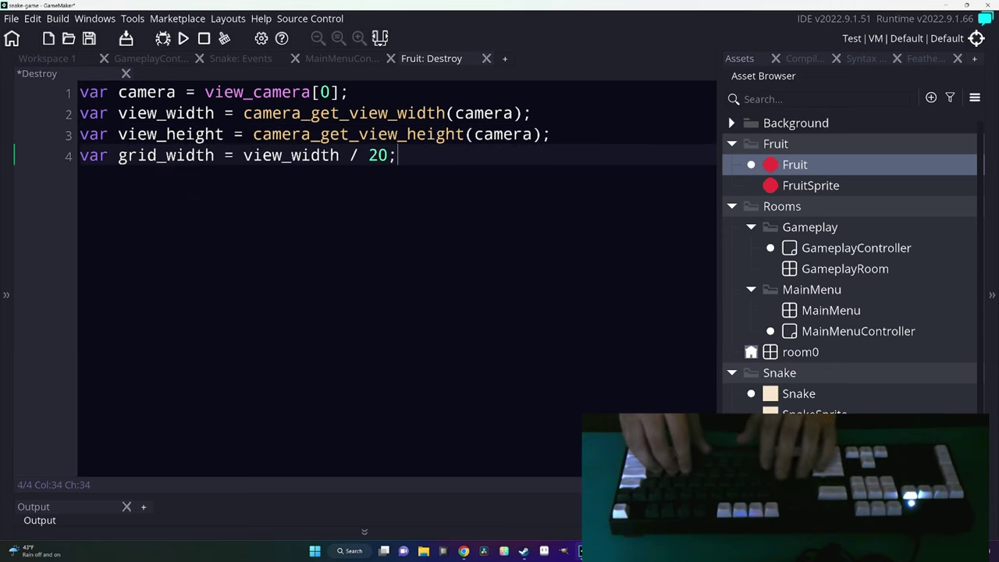
key("Return")
type("var grid_height = ")
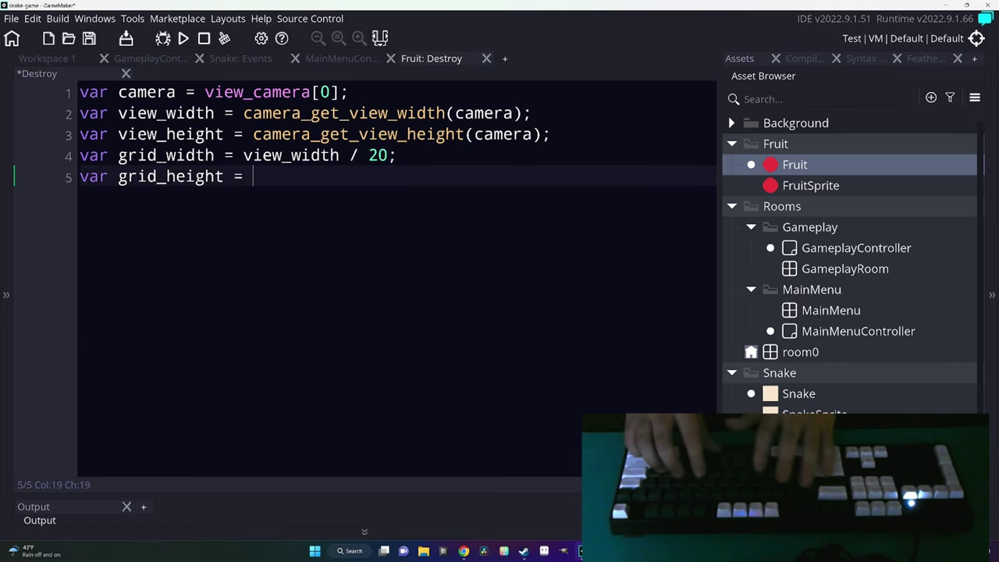
type("view_height / 20;")
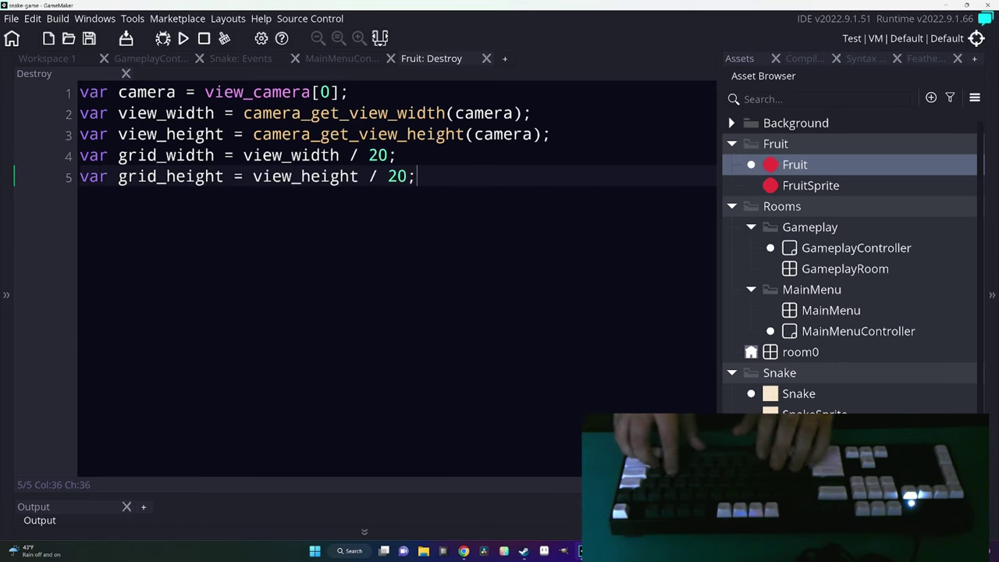
key("Return")
key("Return")
type("var")
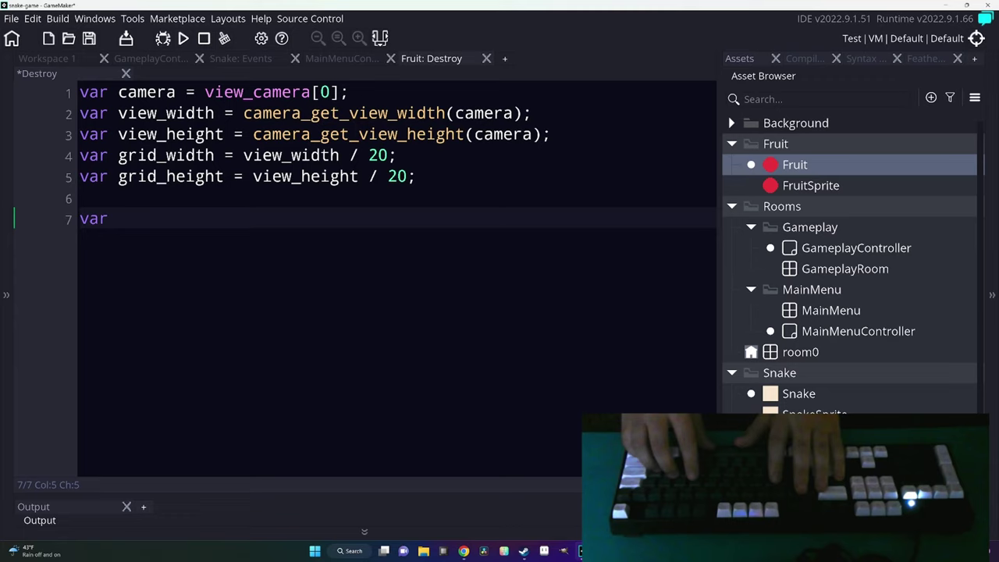
key("BackSpace")
key("BackSpace")
key("BackSpace")
key("BackSpace")
Start an instance_create_depth call with its arguments on separate indented lines.
type("instance_crat")
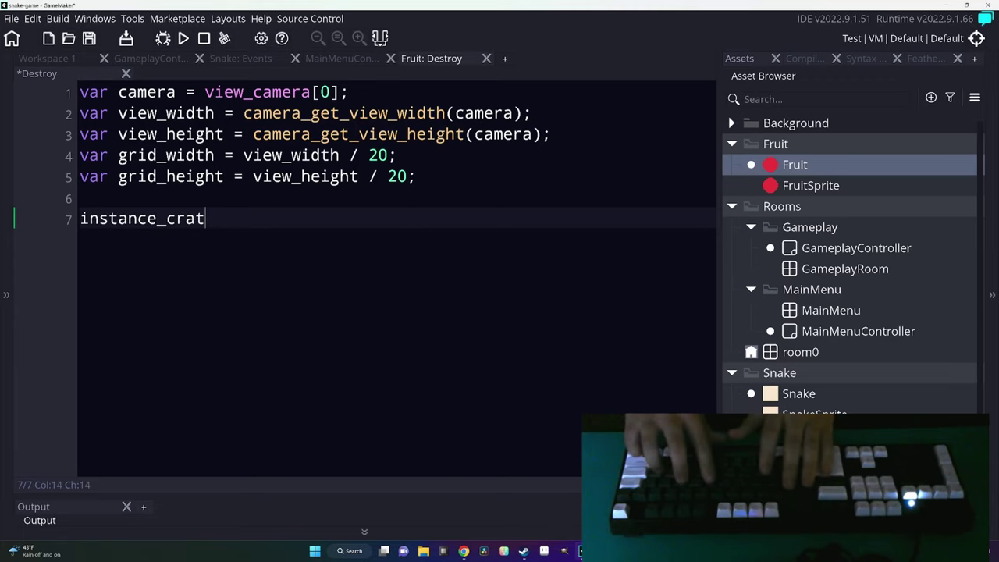
key("BackSpace")
key("BackSpace")
type("eate_depth(")
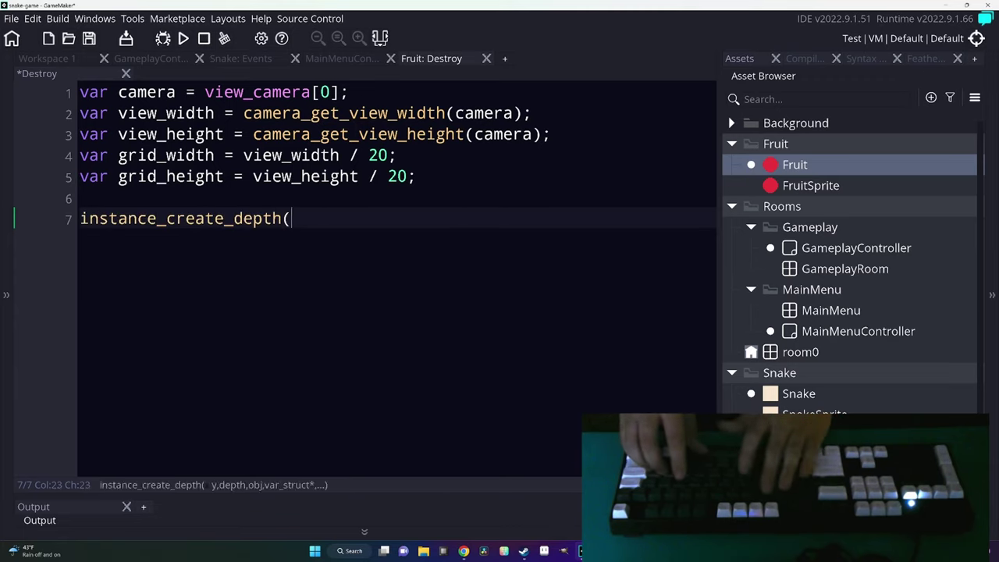
key("Left")
key("Left")
key("Return")
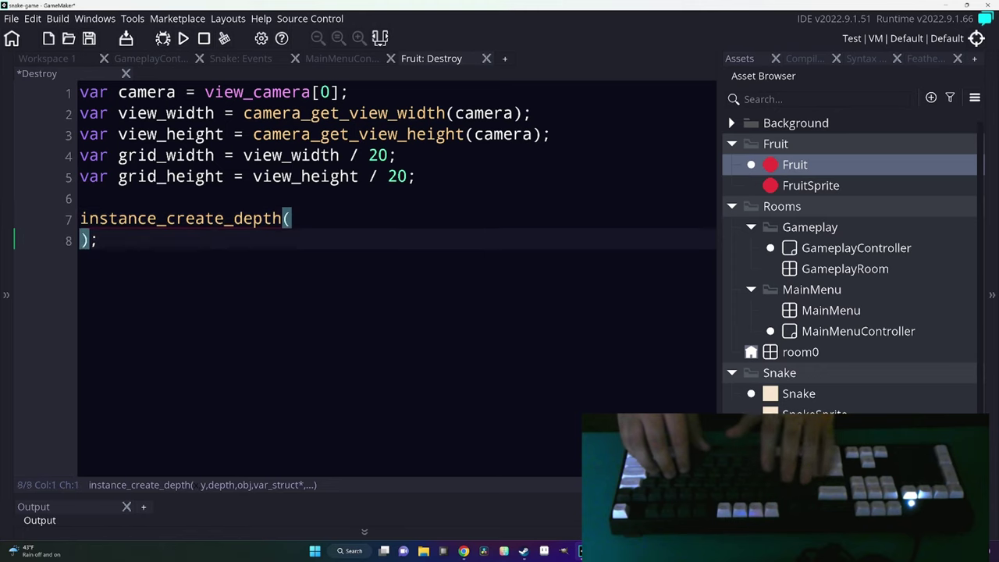
key("Return")
key("Up")
key("Tab")
Set x to random_range(grid_width) * 20 and y to random_range(grid_height) * 20.
type("rand")
key("Down")
key("Down")
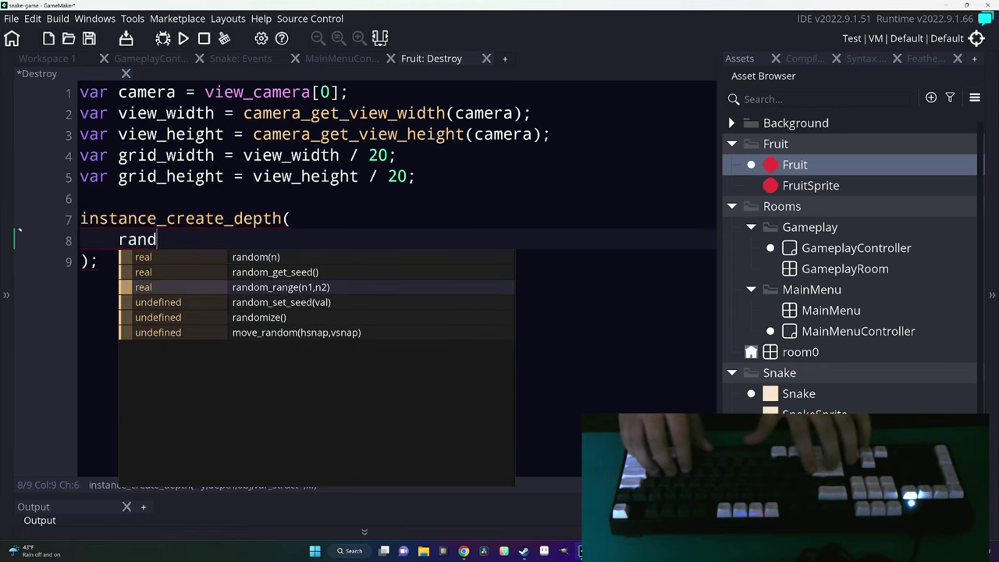
key("Return")
type("grid_")
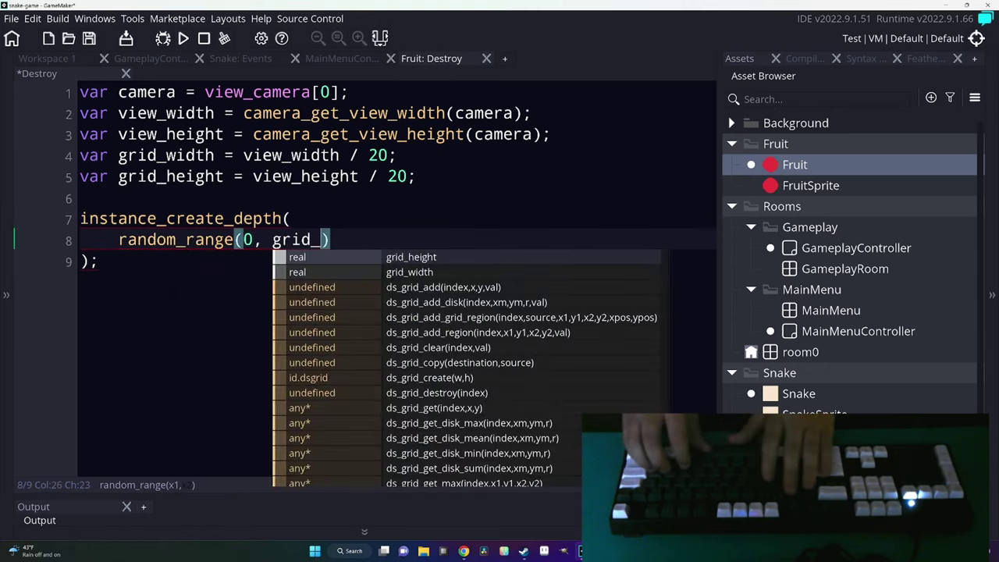
type("width) * ")
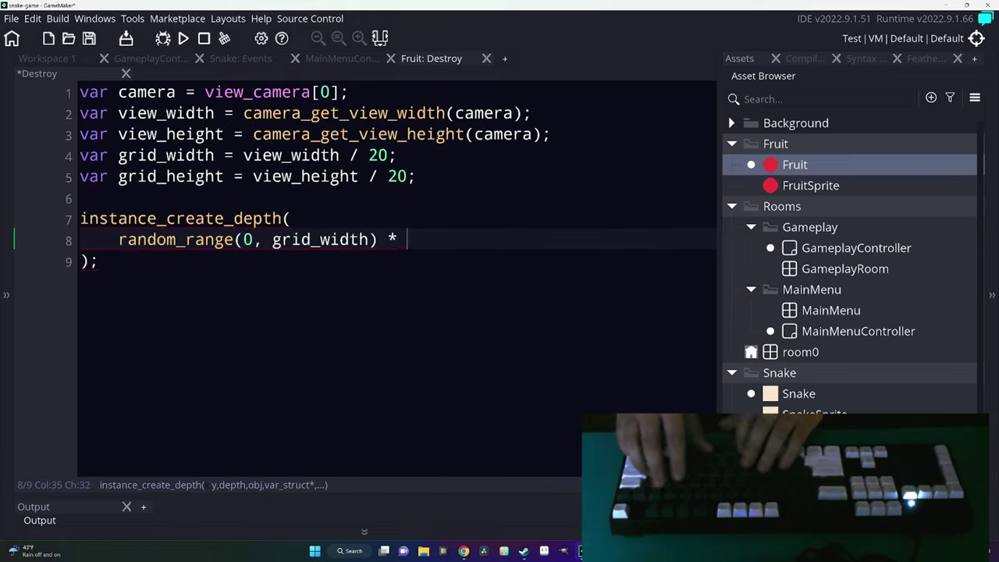
type("20,")
key("Return")
type("random_ranbg")
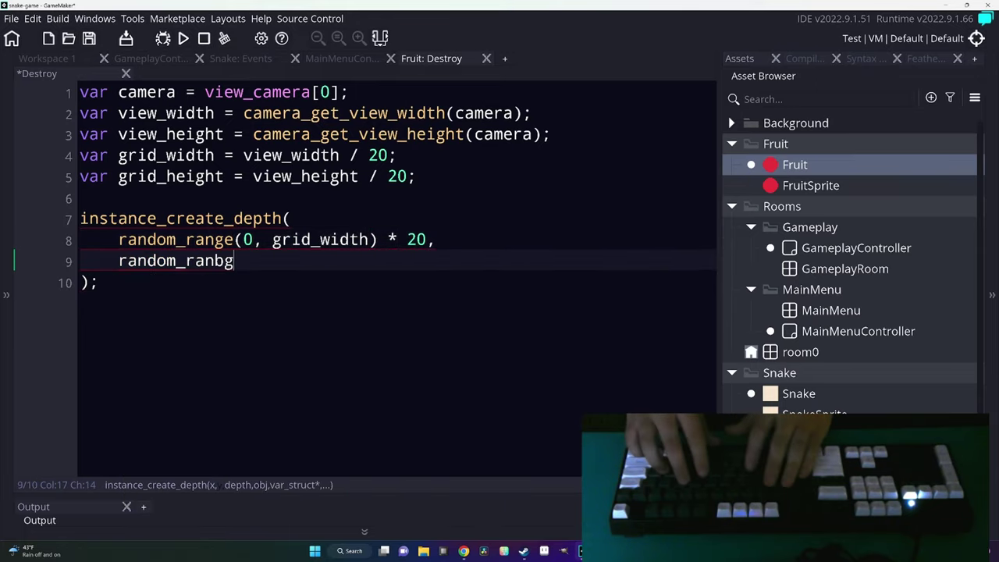
key("BackSpace")
key("BackSpace")
key("Return")
type(",")
key("Left")
key("Left")
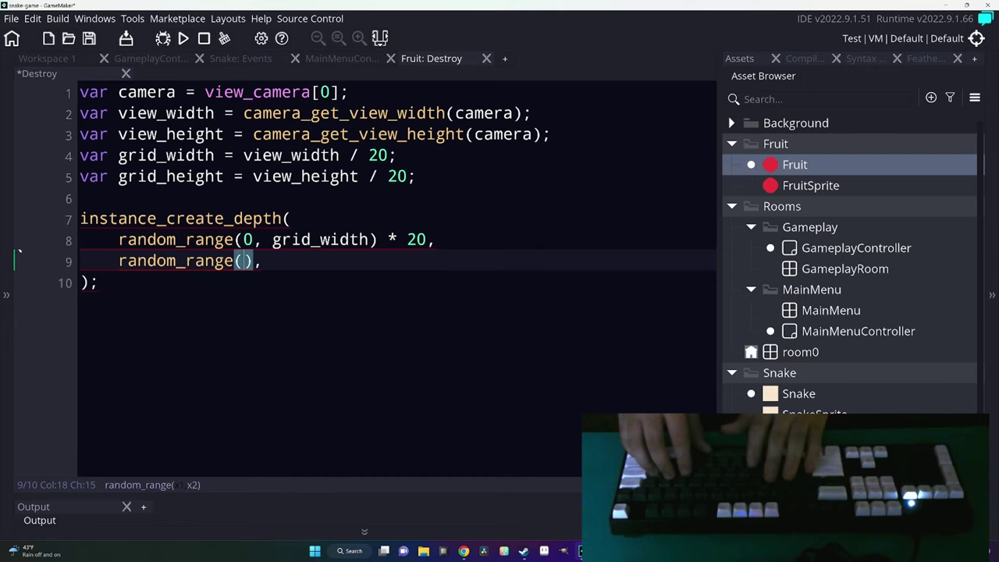
type("grid_height)")
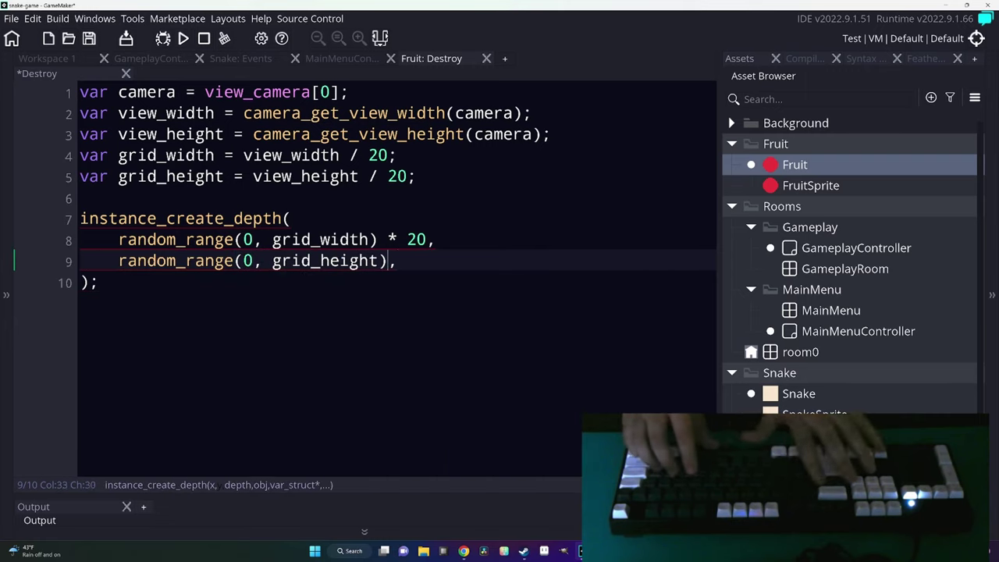
type(" * 20,")
Finish the call with the depth and Fruit arguments, save, and run the game.
key("Return")
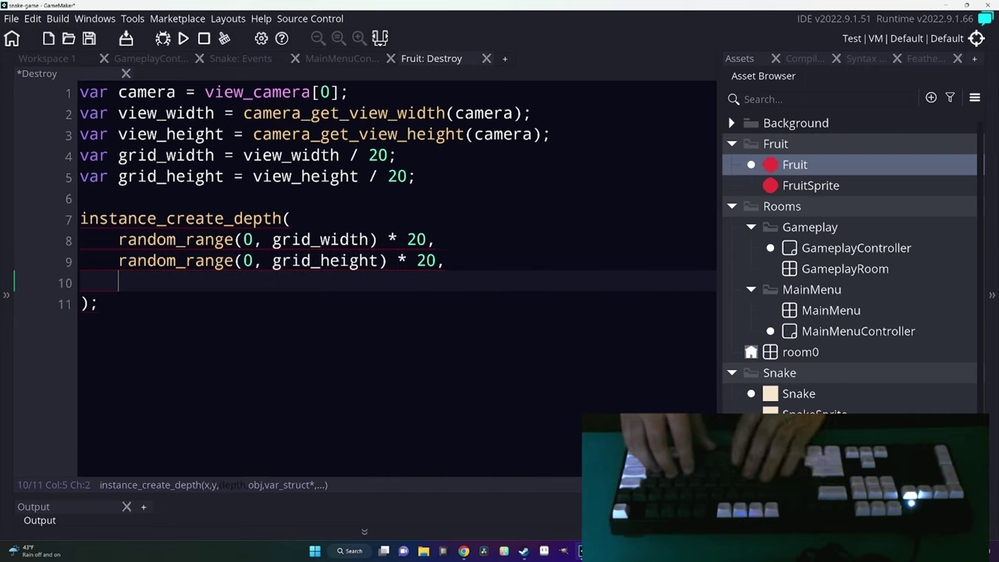
type("0,")
key("Return")
type("Fruit")
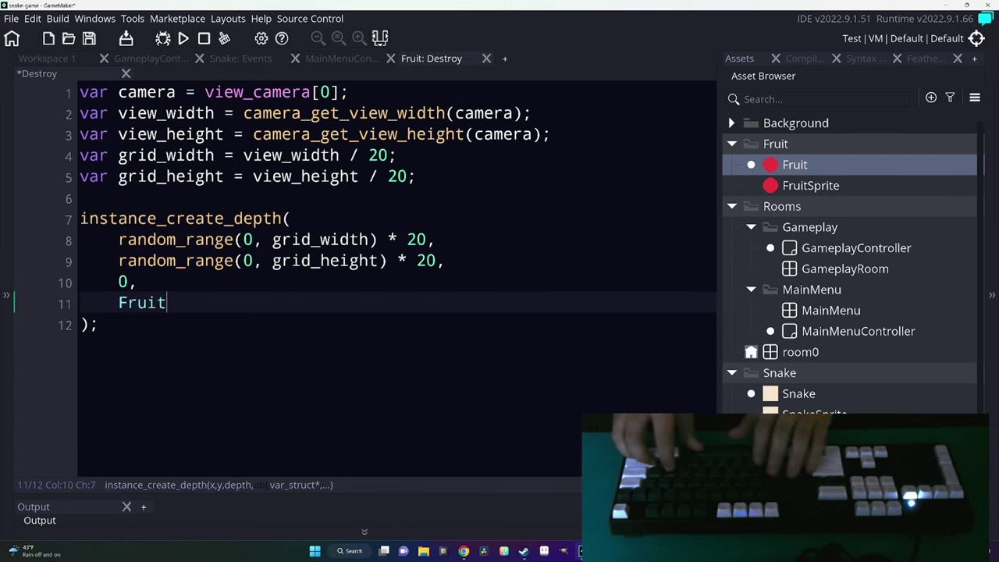
key("Down")
key("ctrl+s")
key("F5")
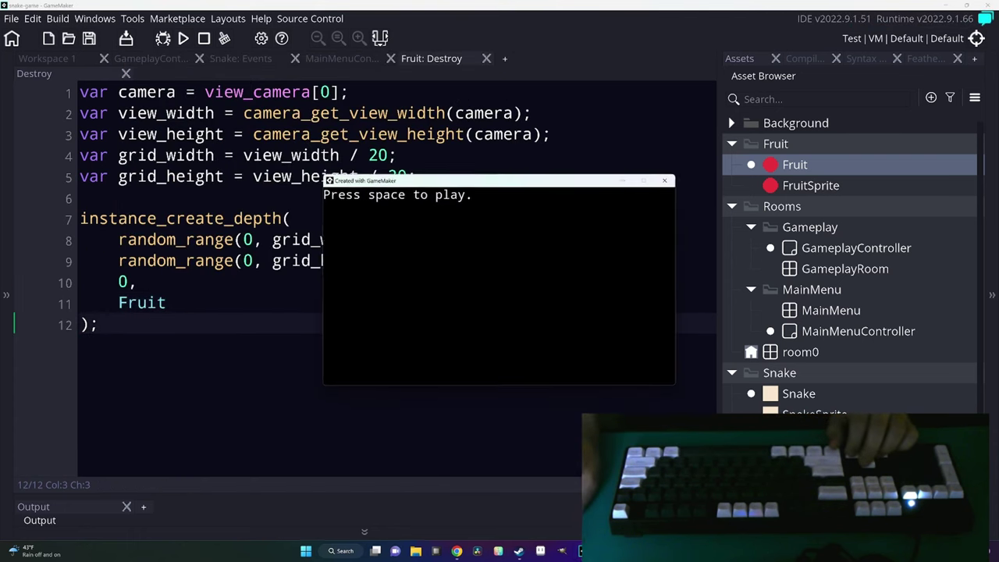
Start playing, quit the game, and return to the blank line above the spawn call.
key("space")
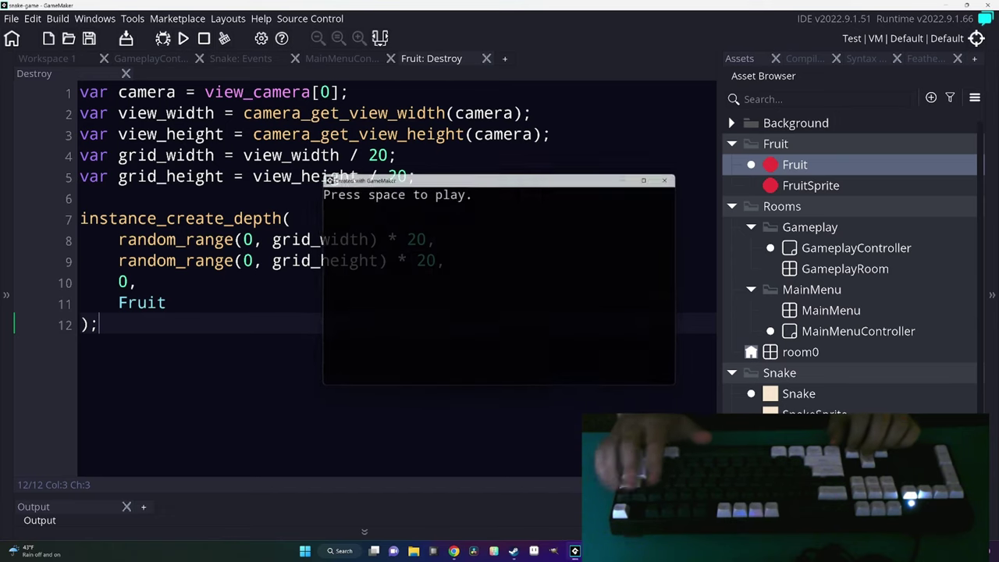
key("Escape")
left_click(234, 198)
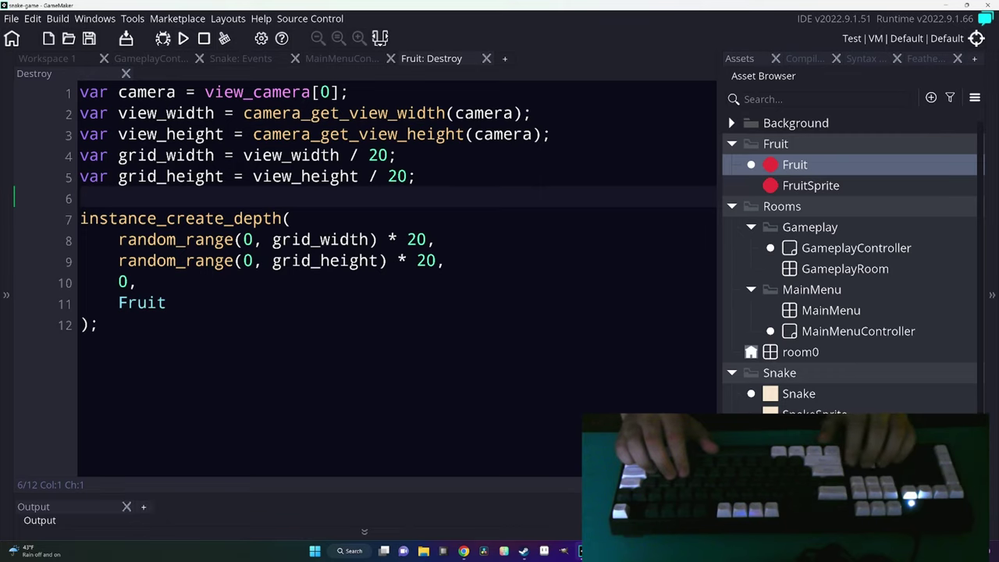
Add show_debug_message("placing new fruit") above the spawn call and save.
key("Return")
key("Return")
key("Up")
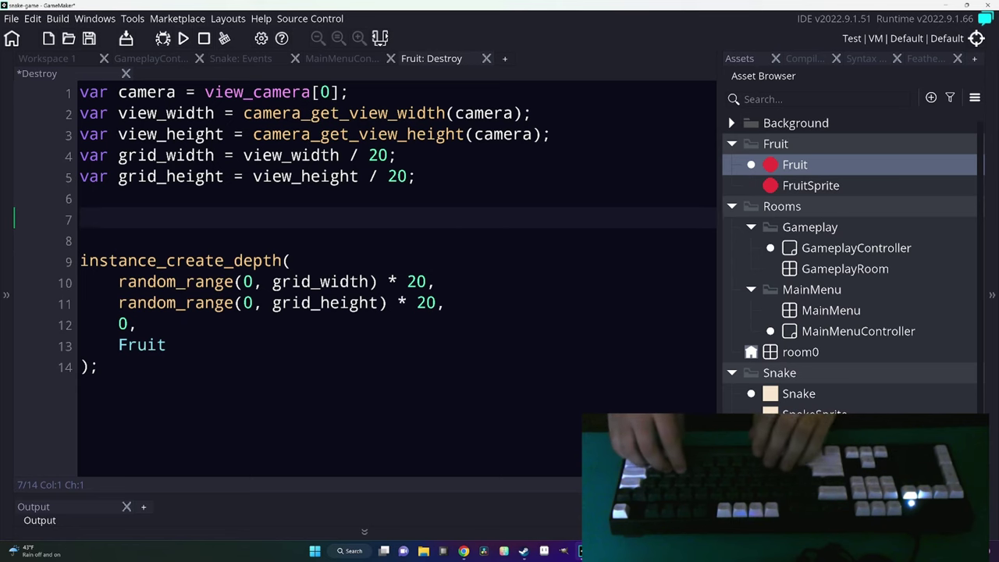
type("show_debug_message(\"placing ")
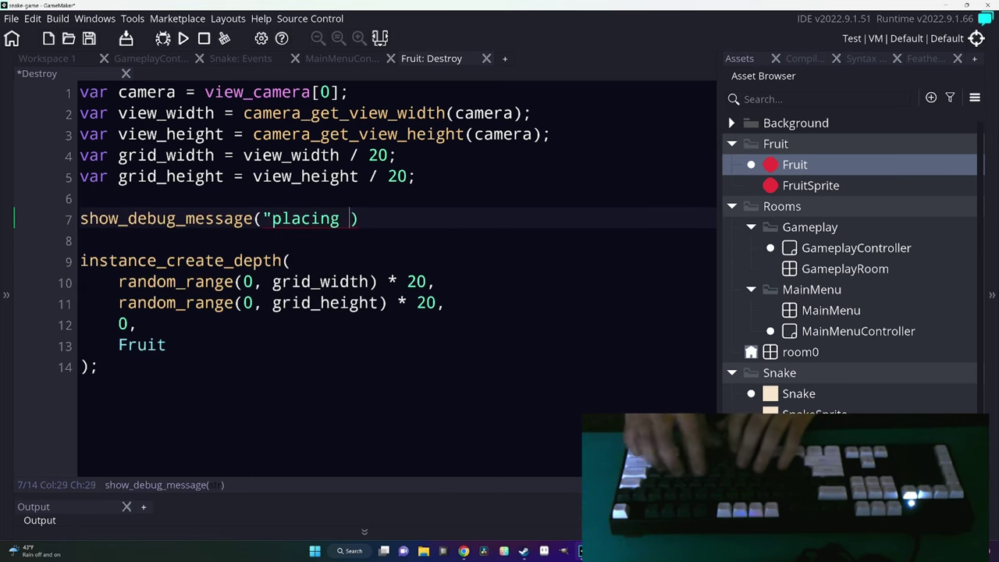
type("new fruit\");")
key("Return")
key("ctrl+s")
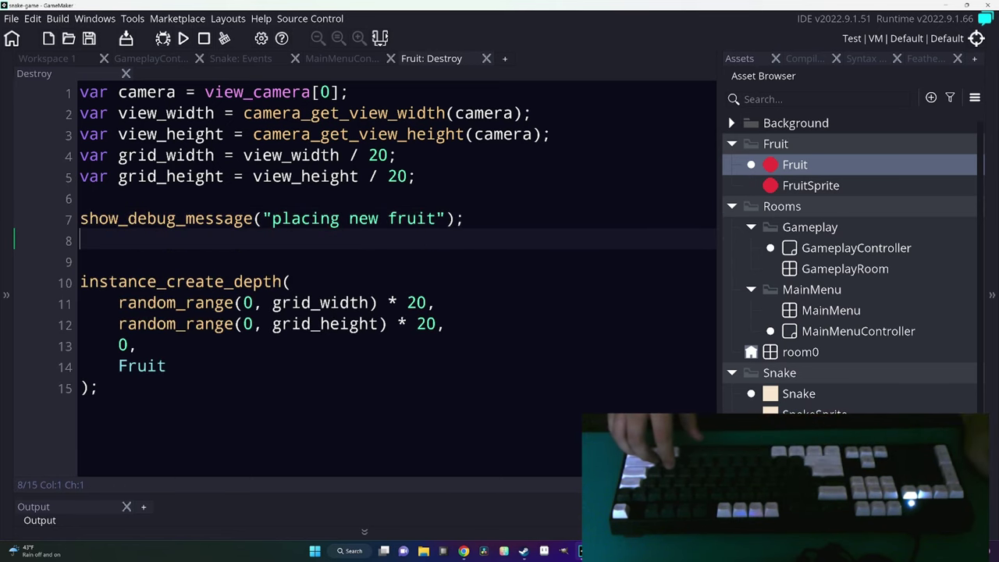
Move the two coordinate expressions out of the call to lines above the debug message.
key("Down")
key("Down")
key("Down")
key("shift+Down")
key("shift+End")
key("ctrl+x")
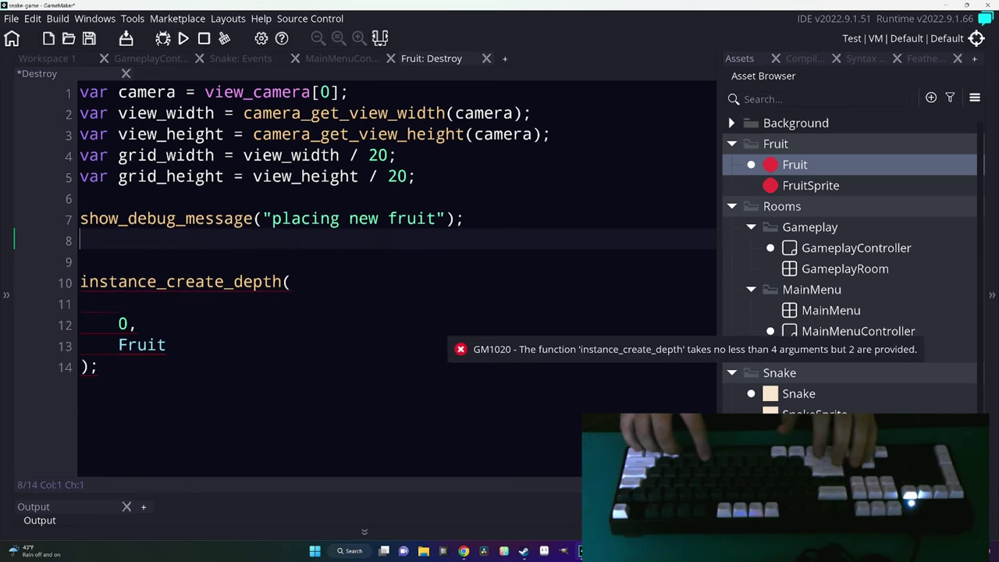
key("Up")
key("Up")
key("Up")
key("Return")
key("ctrl+v")
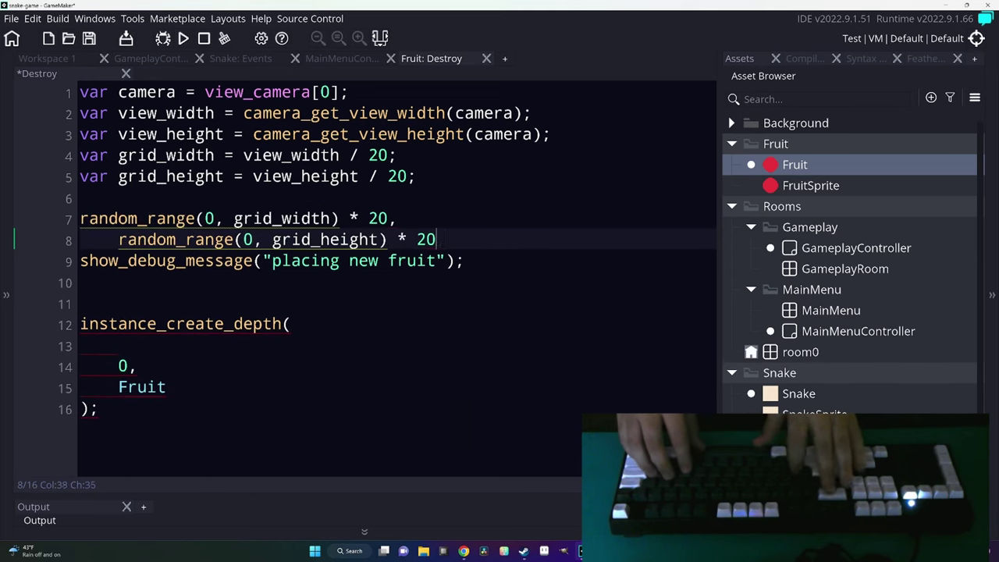
key("Down")
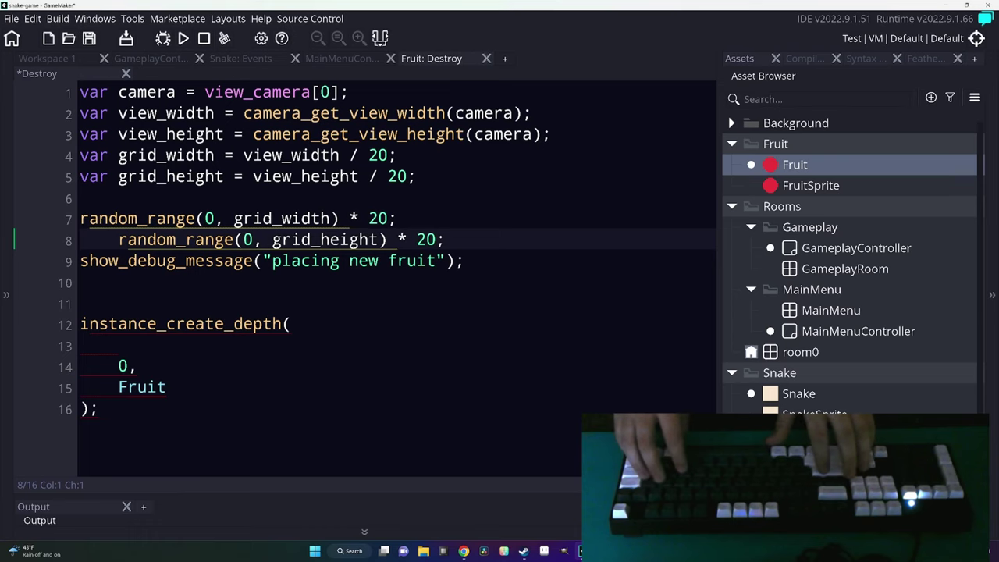
key("BackSpace")
key("Up")
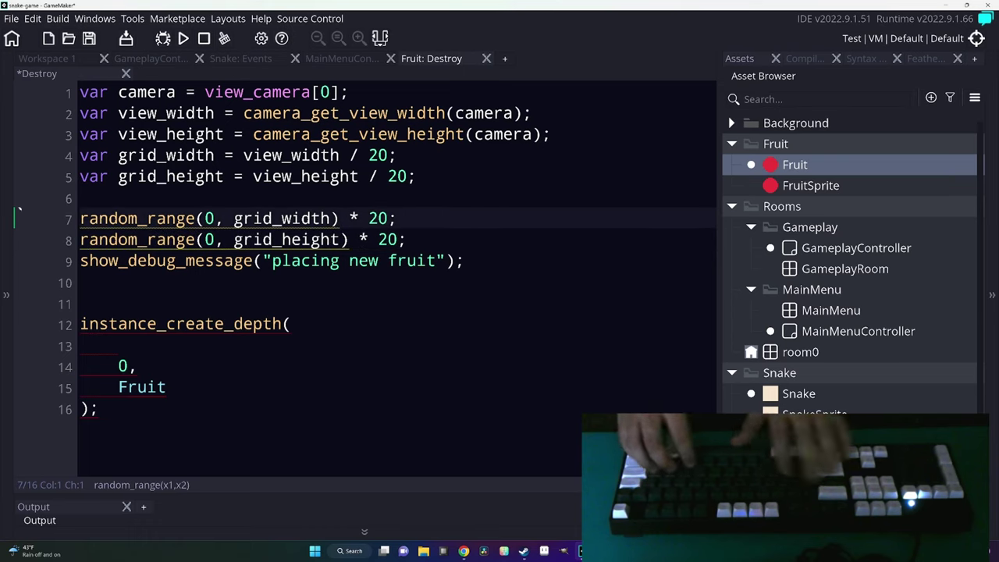
Store the coordinate expressions in variables spawn_x and spawn_y.
key("alt+shift+Down")
type("var pick")
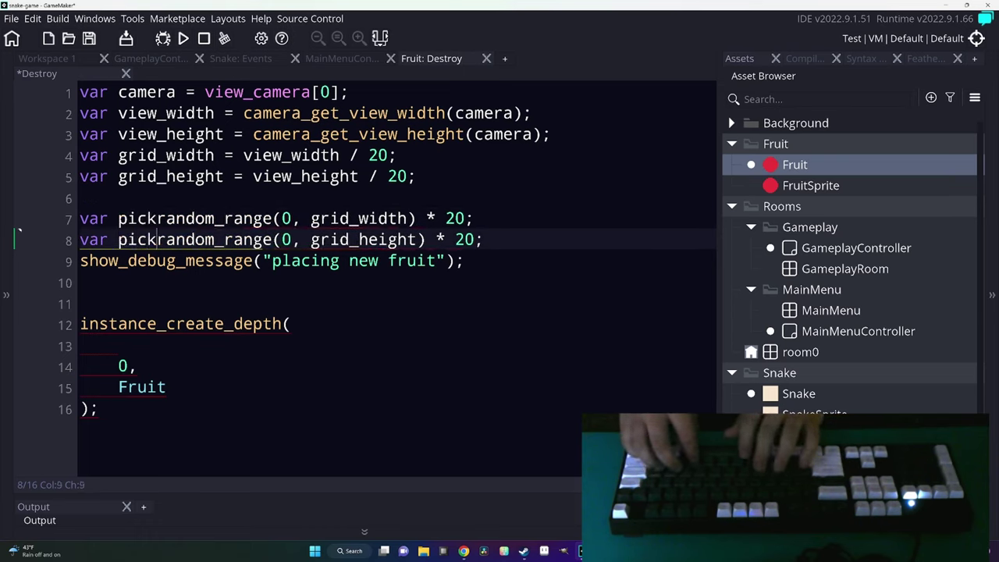
type("_x =")
key("Left")
key("Left")
key("Left")
key("BackSpace")
type("y")
key("Up")
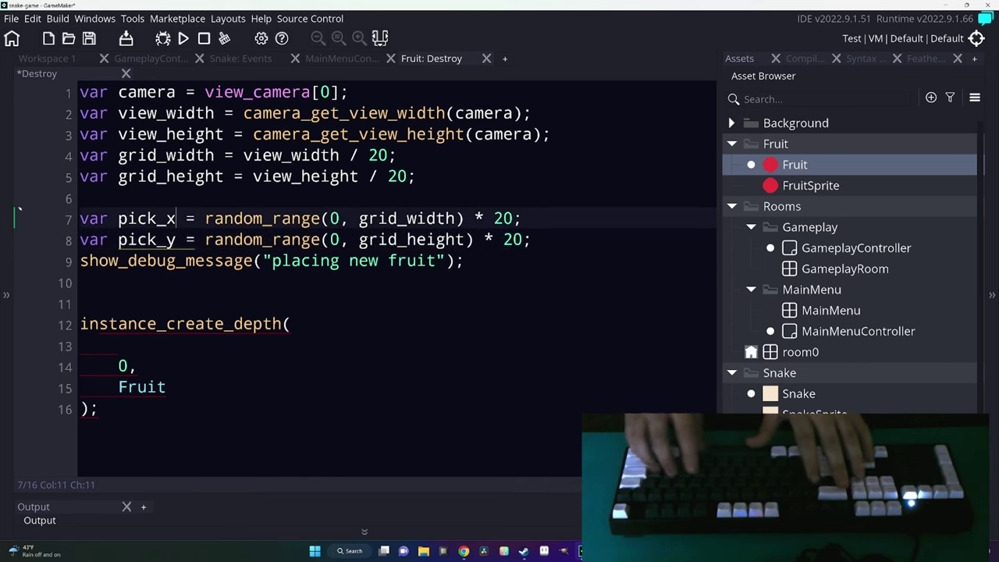
key("shift+Right")
key("shift+Right")
key("shift+Right")
type("s")
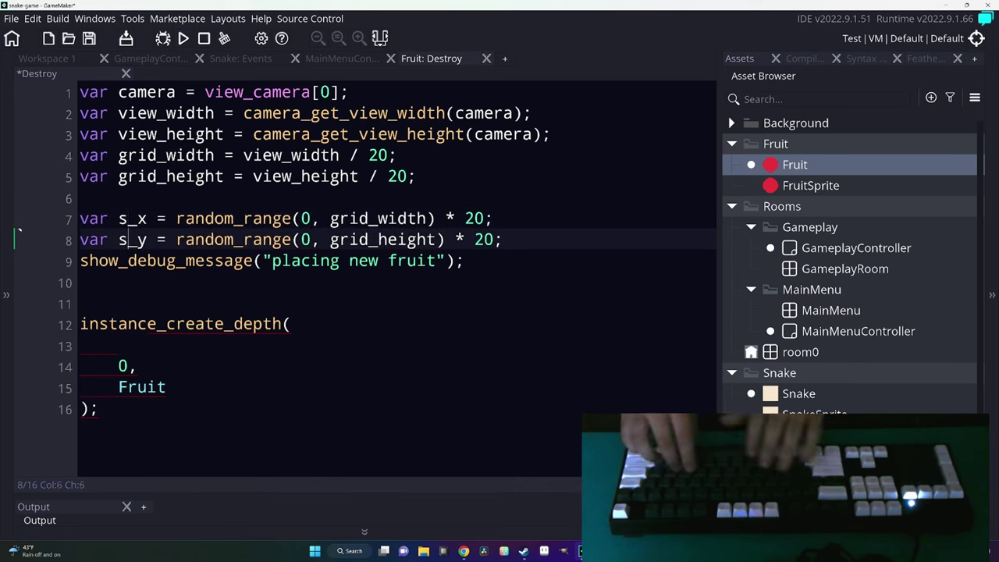
type("pawn")
Extend the debug message to log string(spawn_x) and string(spawn_y).
left_click(464, 261)
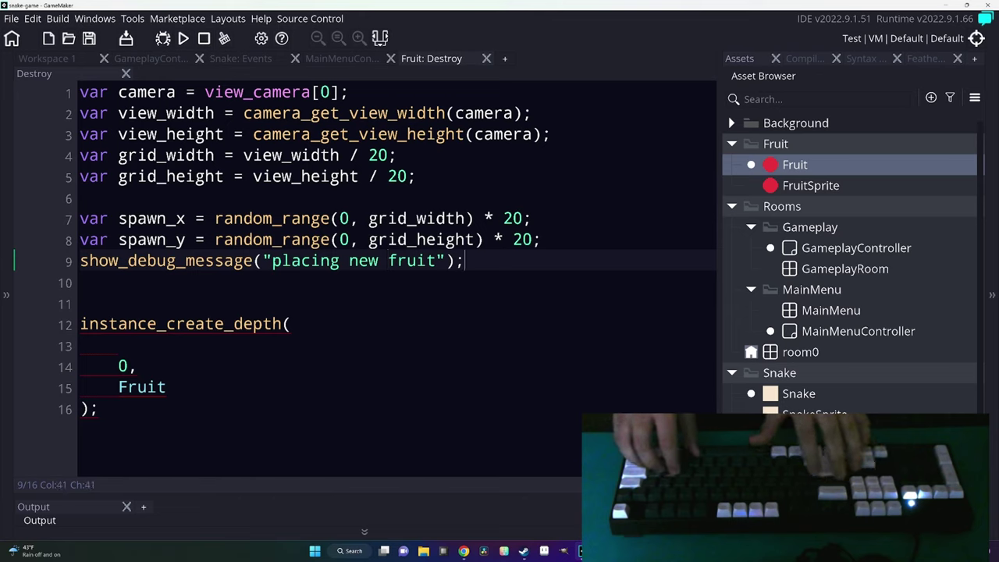
type("at\"")
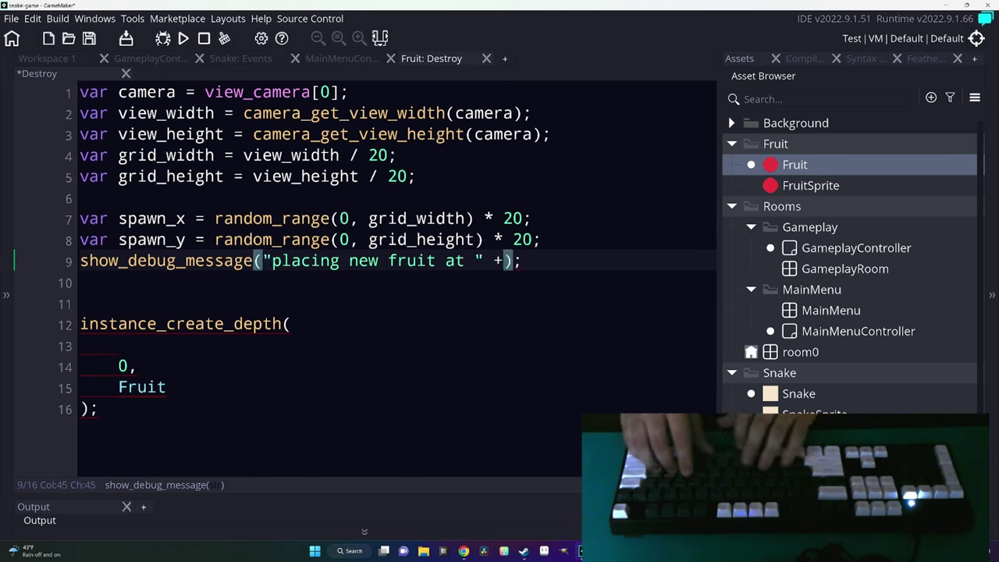
type("string(spawn")
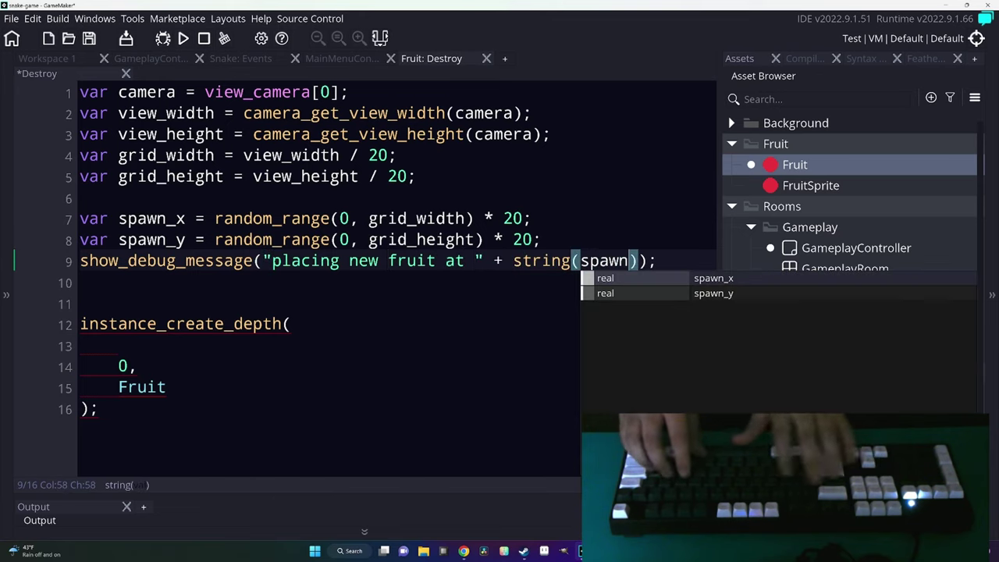
type("_x) ")
type("\",")
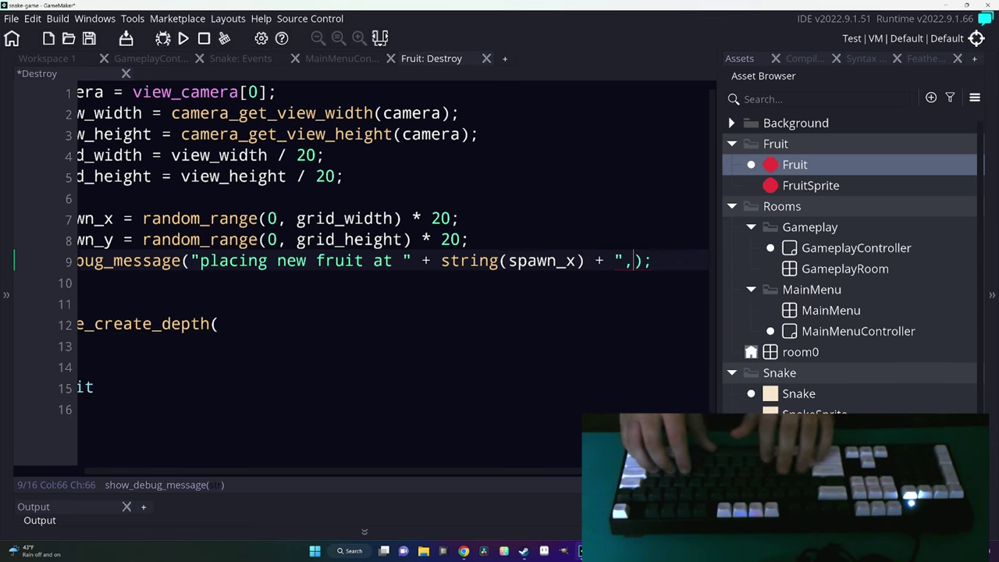
type("+ string(spaen_")
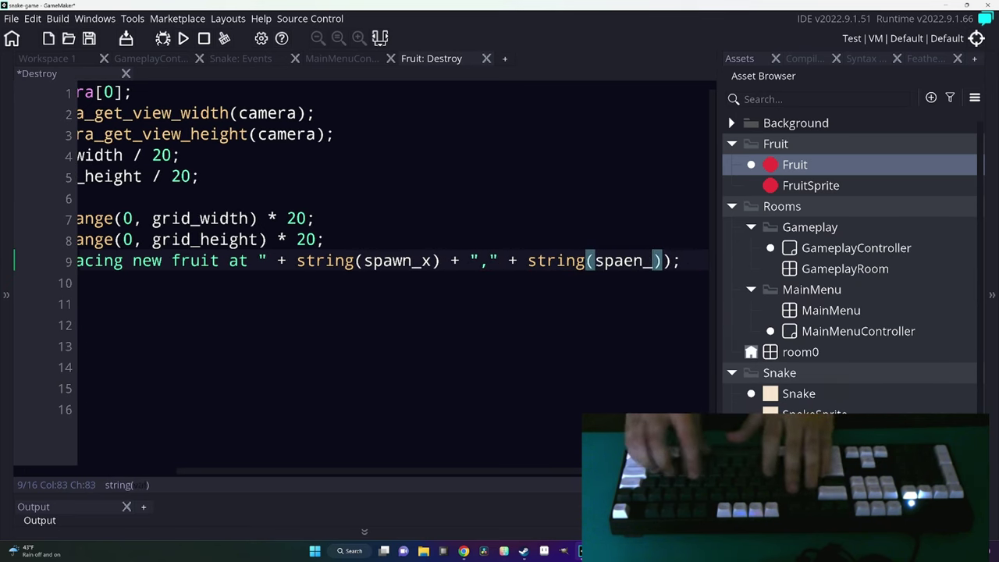
key("BackSpace")
key("BackSpace")
key("BackSpace")
type("wn_y")
key("Down")
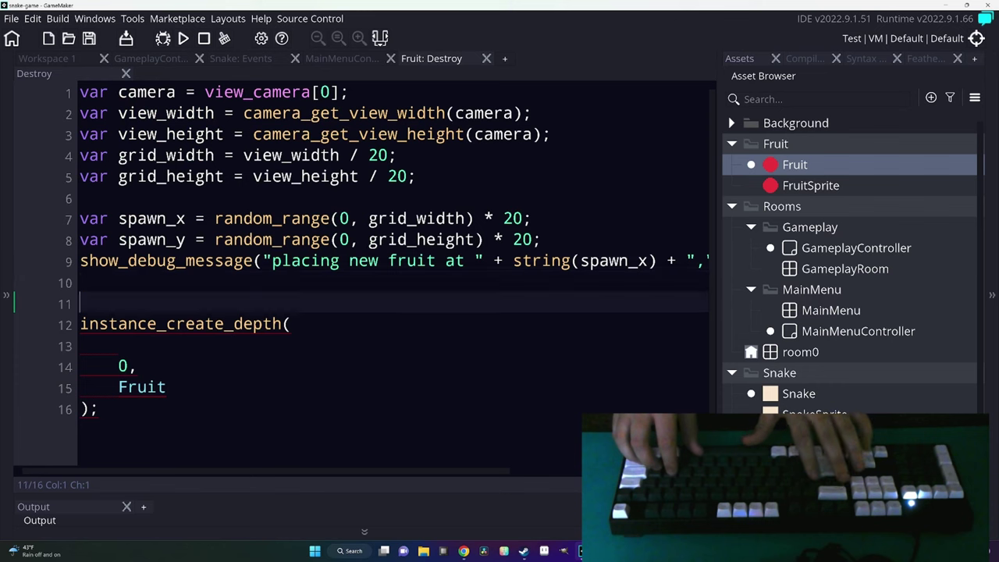
Join instance_create_depth's arguments onto one line: spawn_x, spawn_y, 0, Fruit.
key("Delete")
key("Down")
key("Down")
type("awn_x, sp")
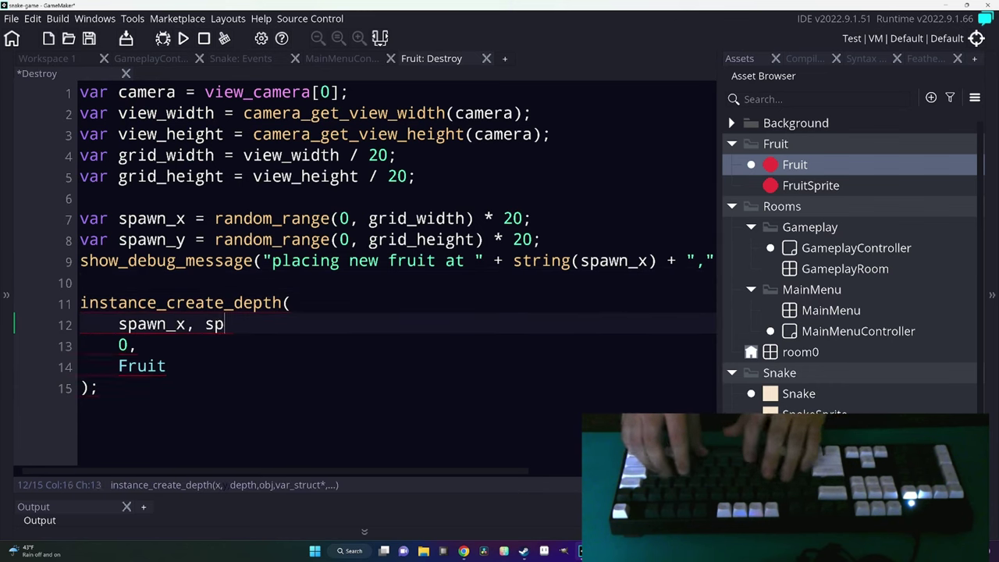
type("awn_y")
key("Down")
key("BackSpace")
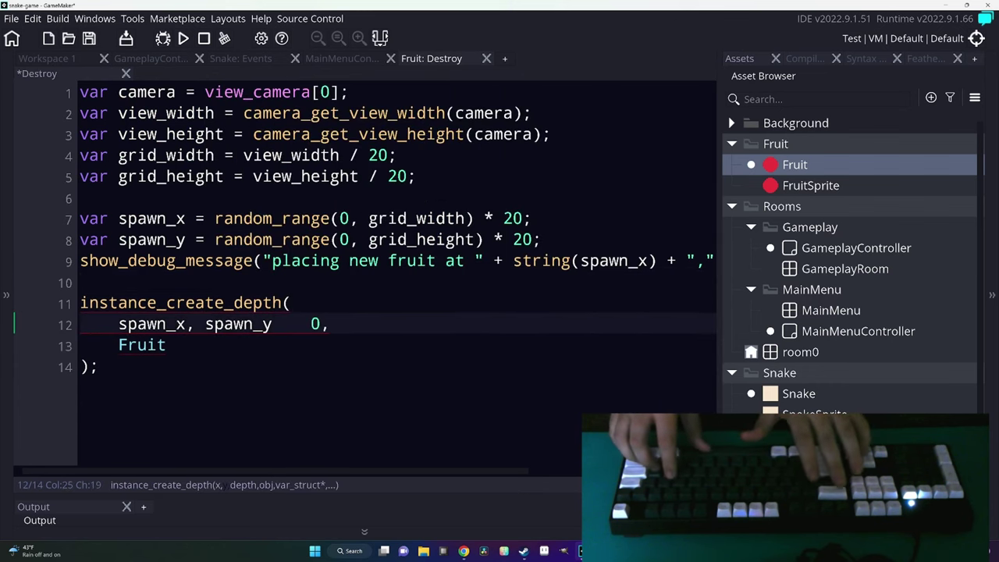
key("Down")
key("Home")
key("BackSpace")
key("BackSpace")
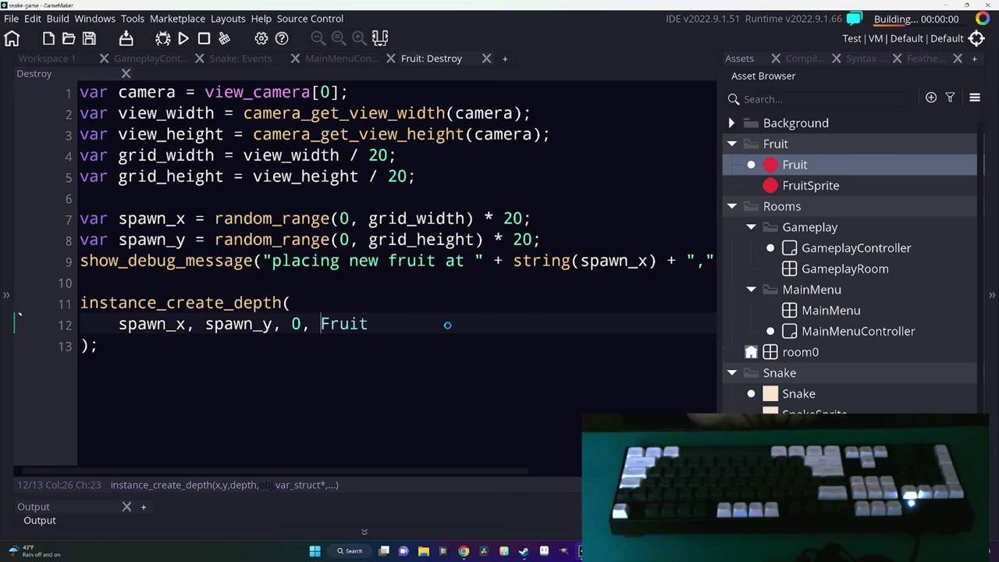
Run the game, steer the snake down and right, then close it.
key("F5")
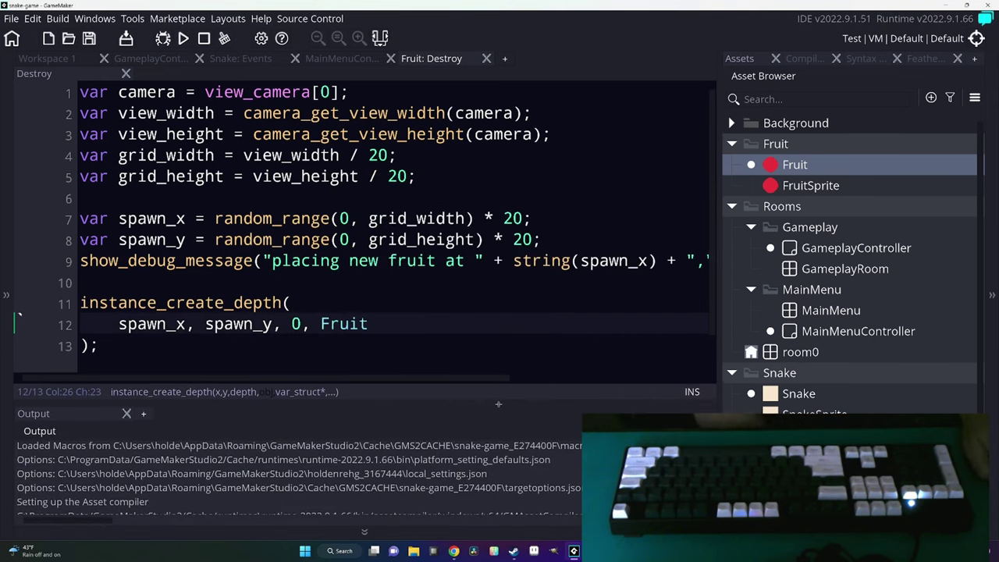
key("space")
key("Down")
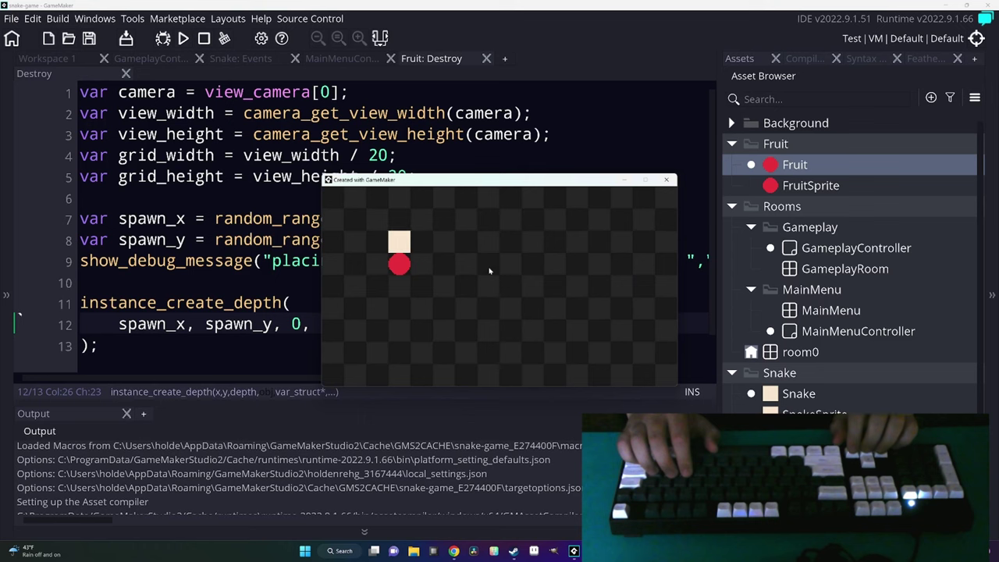
key("Right")
key("alt+Tab")
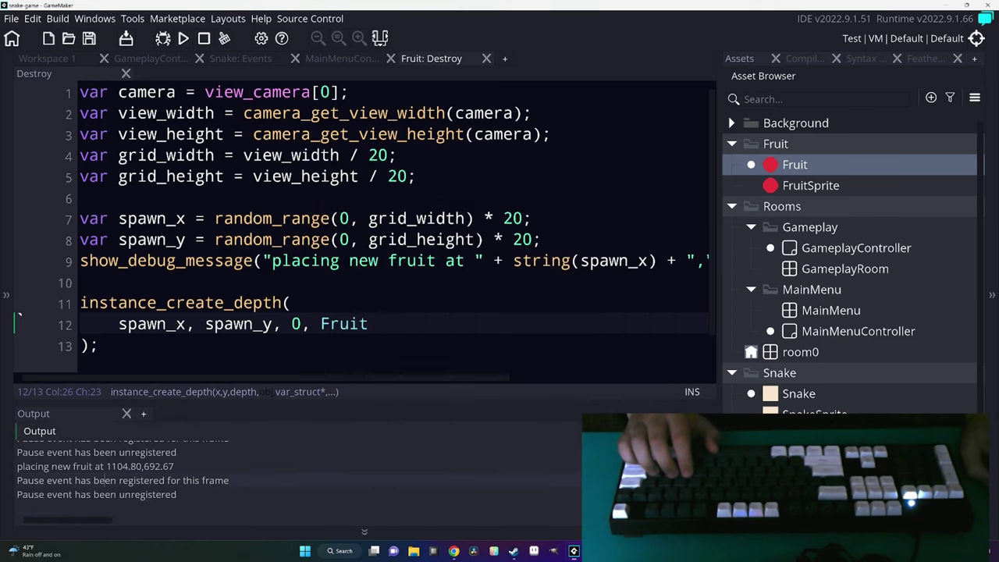
key("alt+Tab")
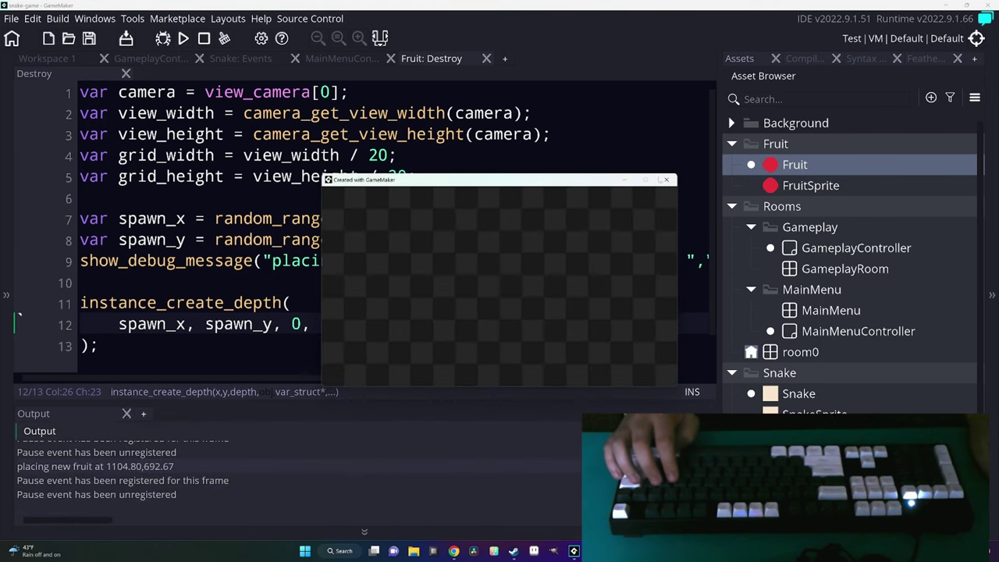
key("alt+F4")
Select the view-size and grid-size variable lines in the Destroy code.
key("Up")
key("Up")
key("Up")
key("Down")
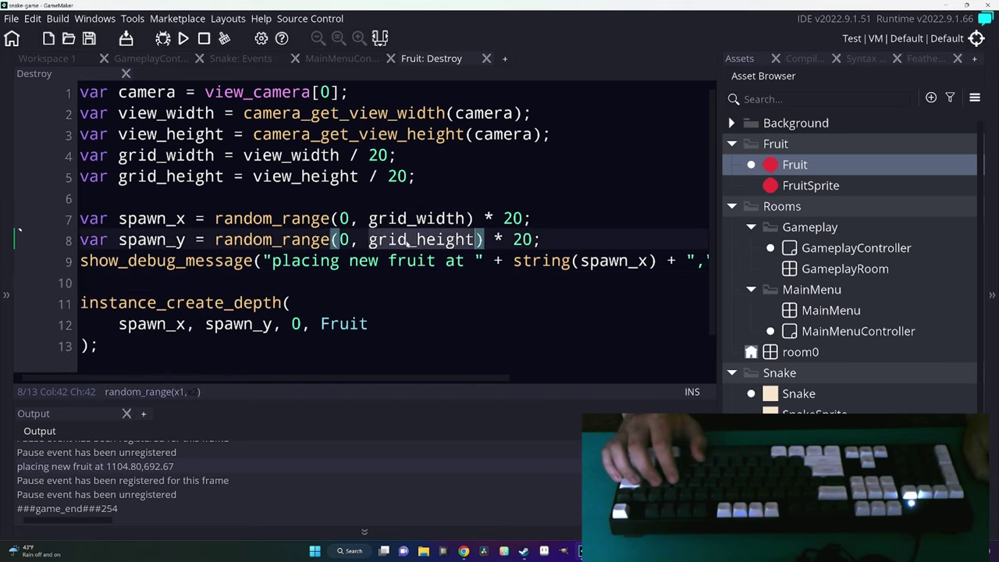
key("Up")
key("Up")
key("Up")
key("Up")
key("Down")
key("Down")
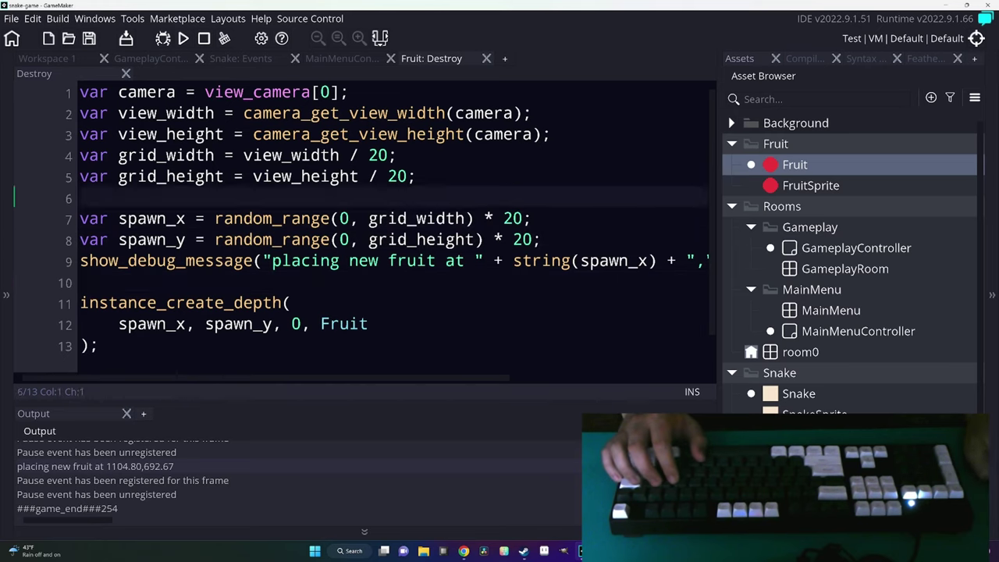
key("Up")
key("Up")
key("Down")
key("Down")
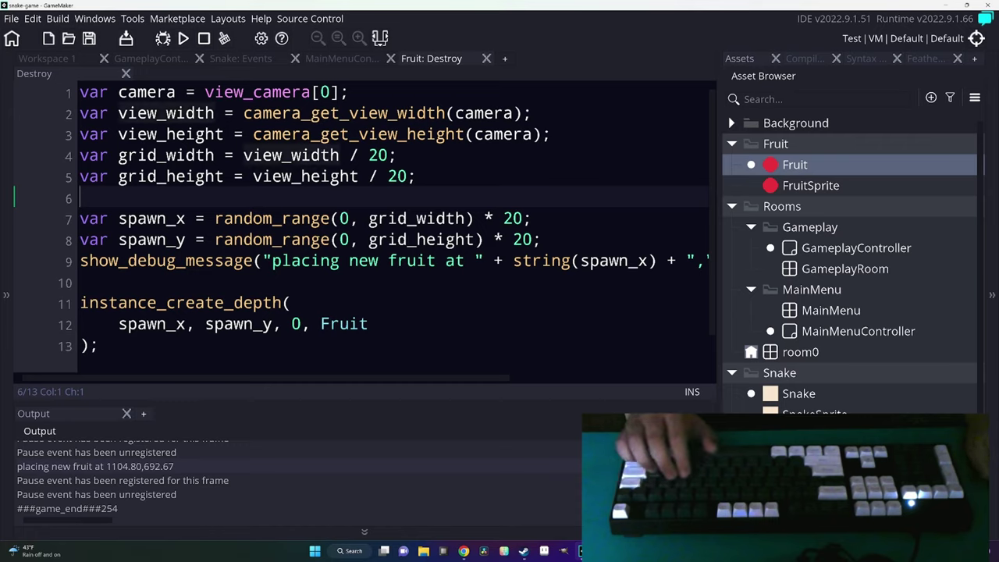
key("Up")
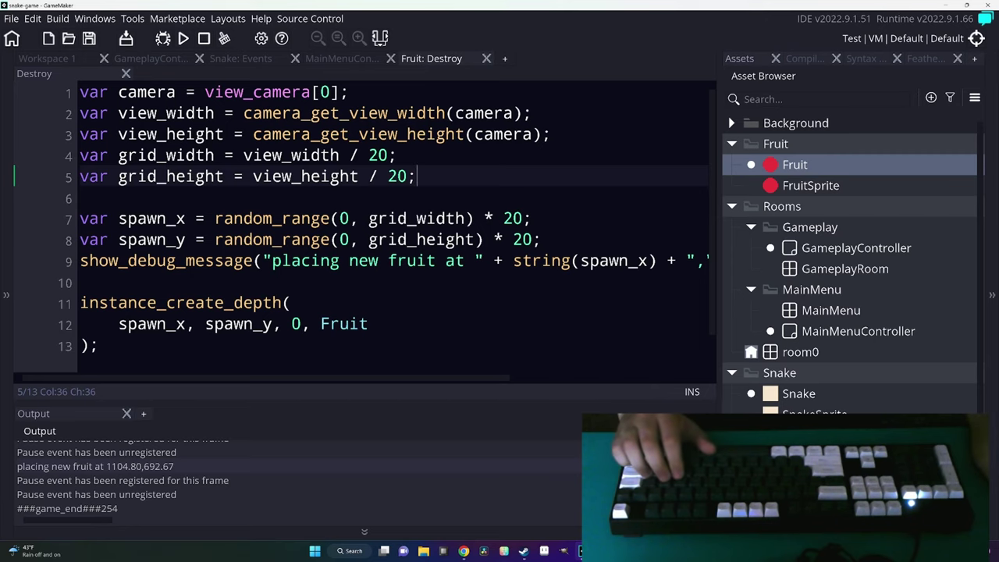
key("shift+Up")
key("shift+Up")
key("shift+Up")
key("shift+Home")
Delete the variable lines, replace grid_width with 320 / 20 and grid_height with 180 / 20, and save.
key("BackSpace")
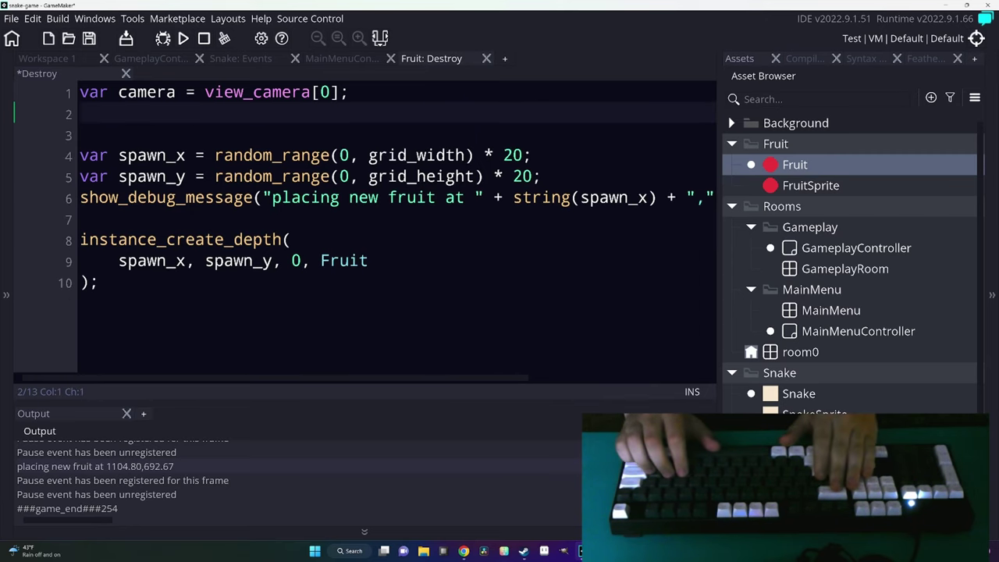
key("Delete")
left_click(369, 135)
key("ctrl+Delete")
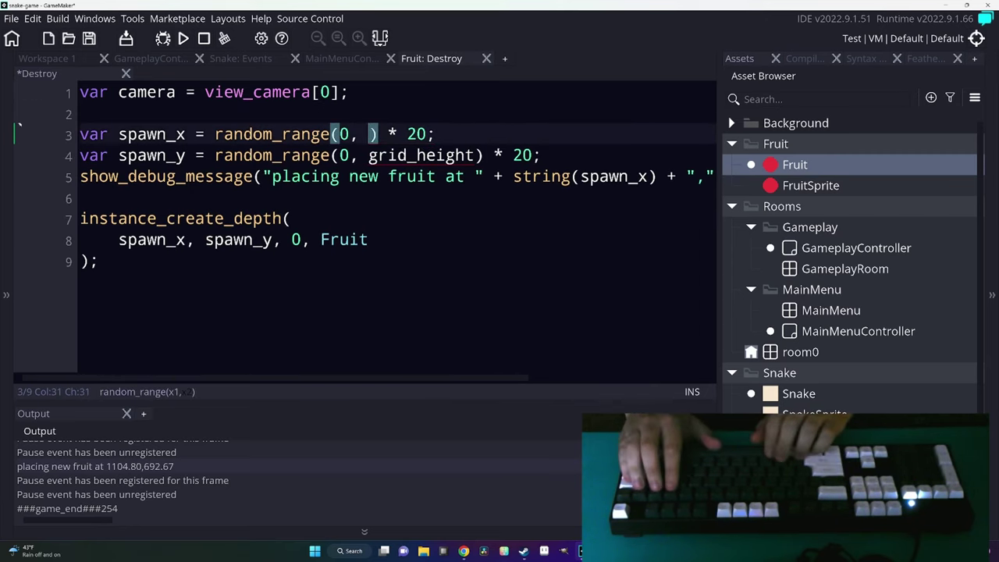
type("320 / 20")
key("Down")
key("ctrl+BackSpace")
key("ctrl+Delete")
type("180 ")
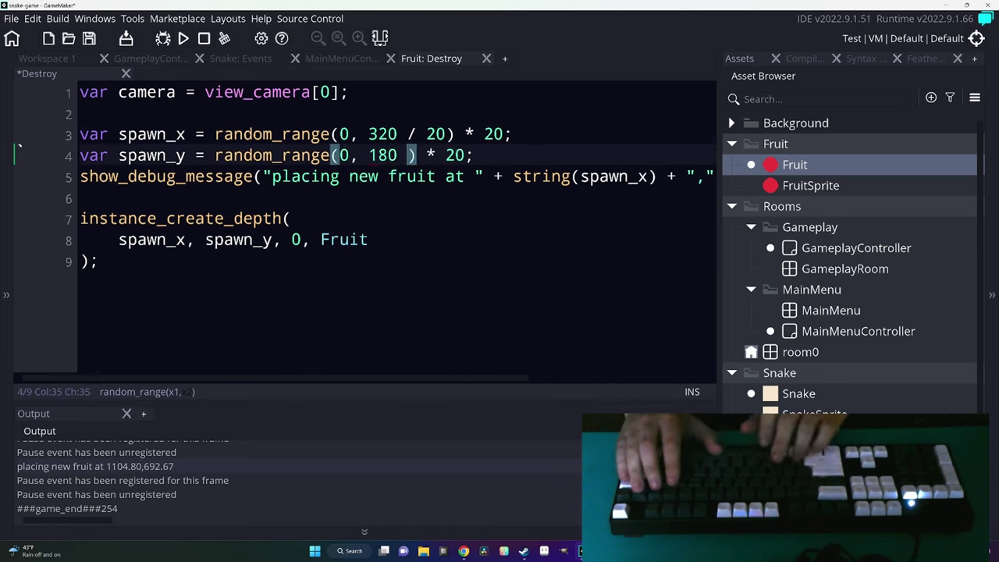
type("/ 20")
key("ctrl+s")
Run the game, steer the snake to eat several fruits, and close the window.
key("F5")
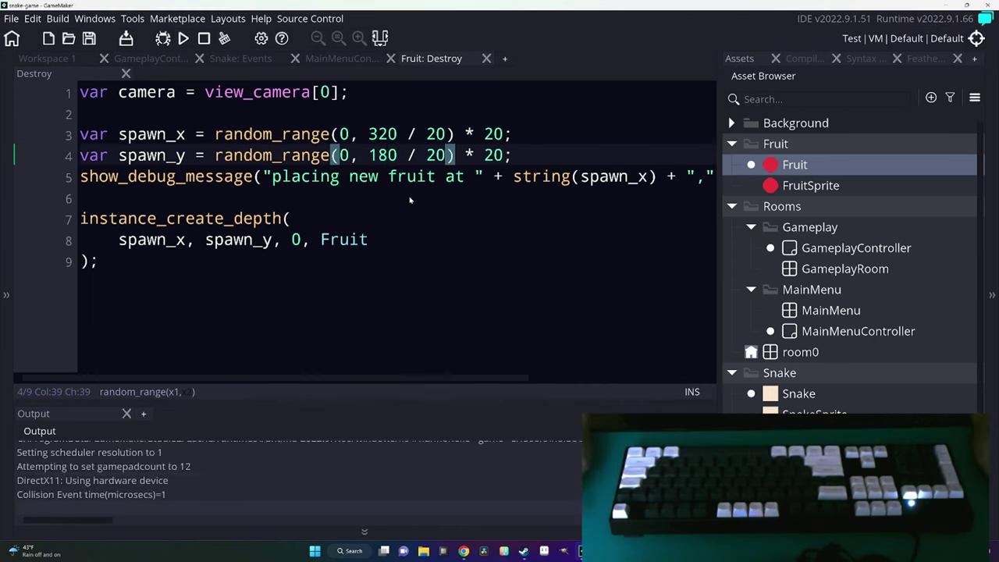
key("Down")
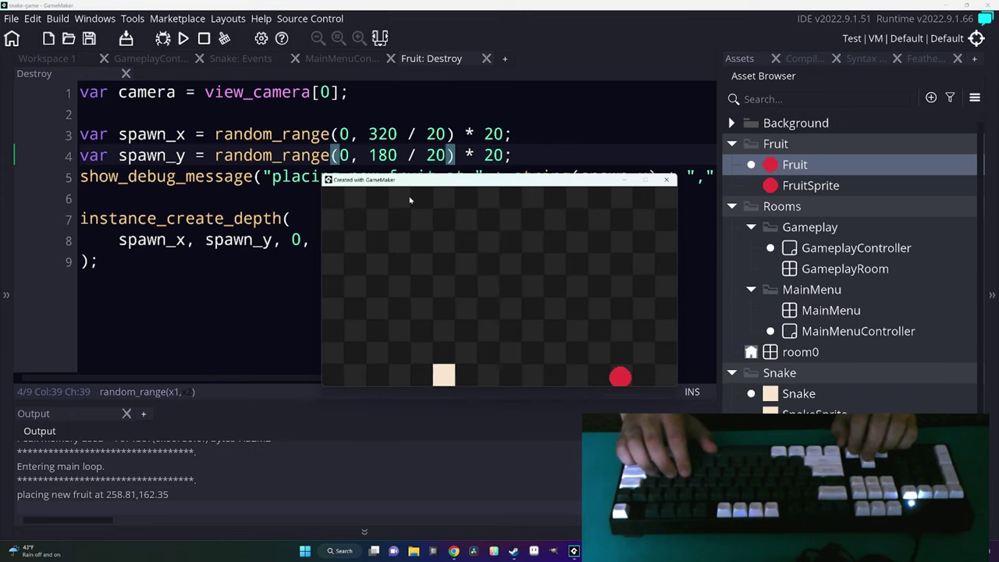
key("Right")
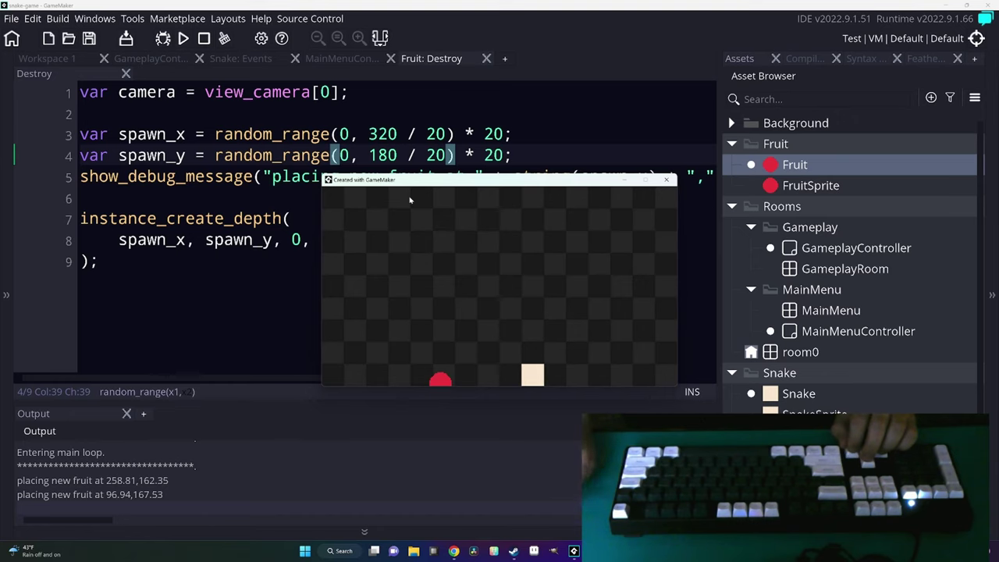
key("Up")
key("Right")
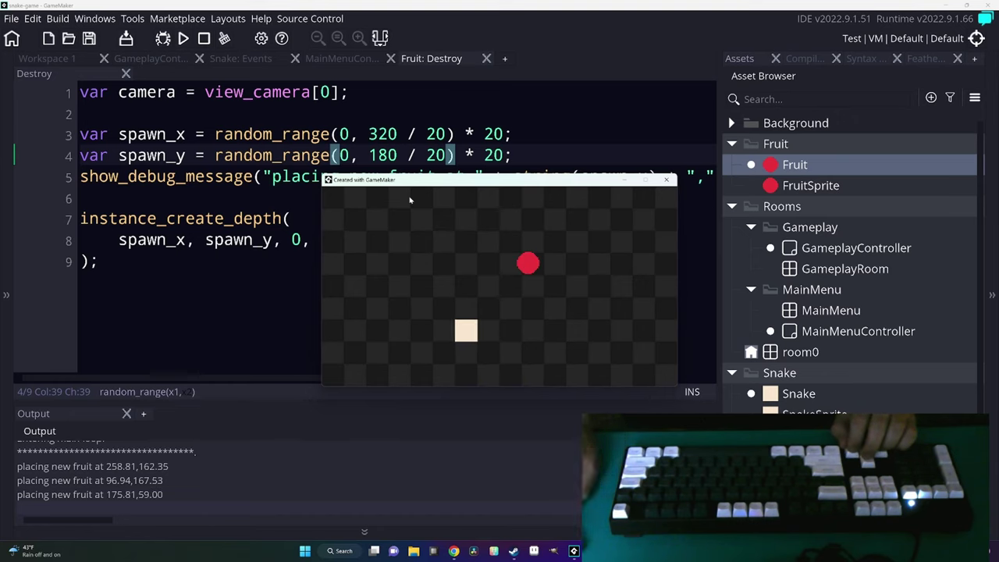
key("Up")
key("Left")
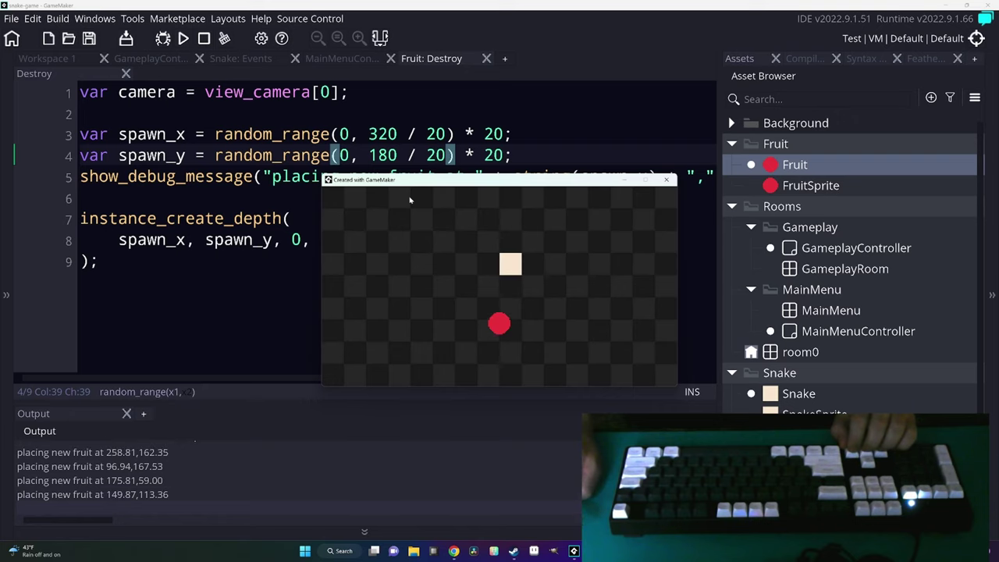
key("Down")
key("Left")
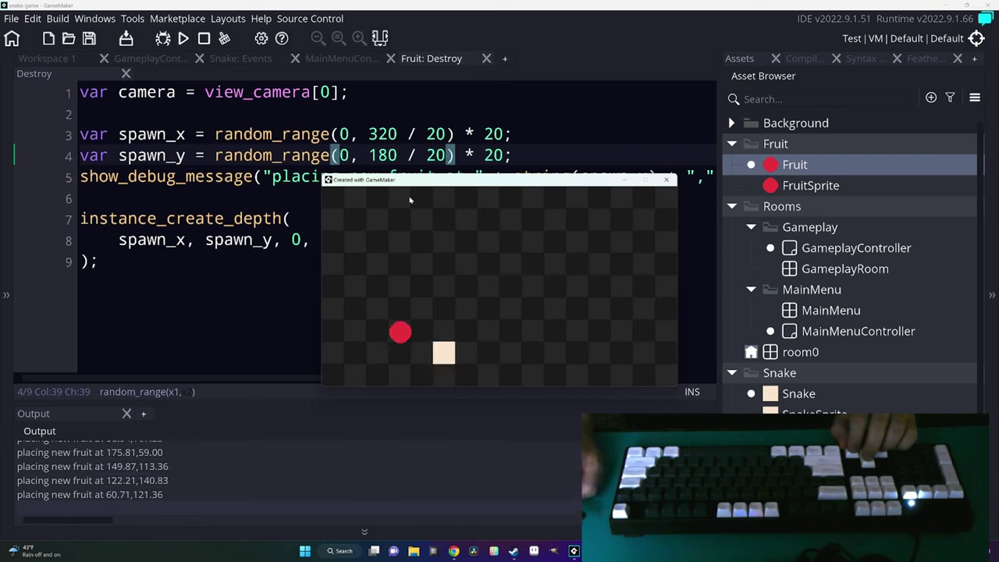
key("Right")
key("Up")
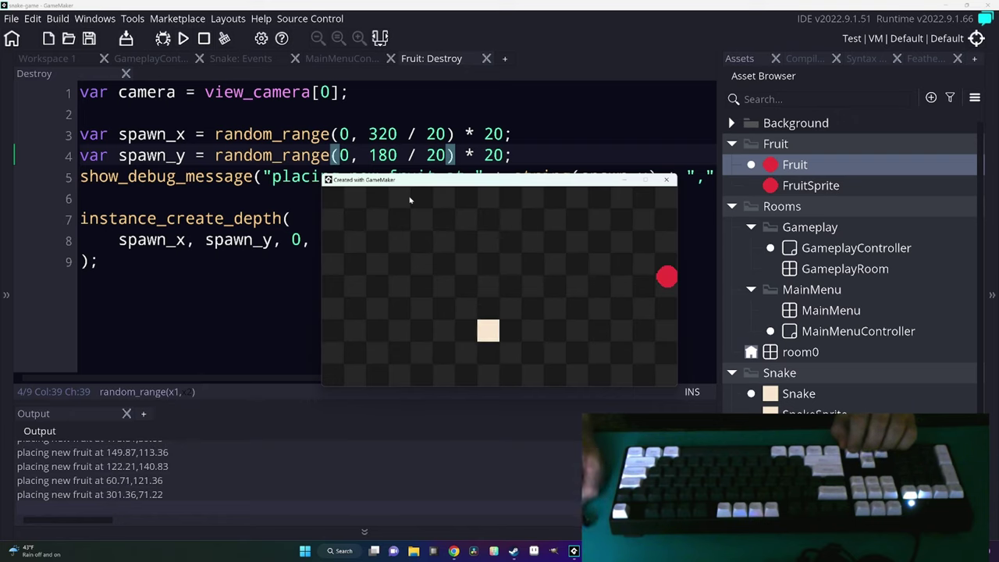
key("Left")
key("Up")
key("Right")
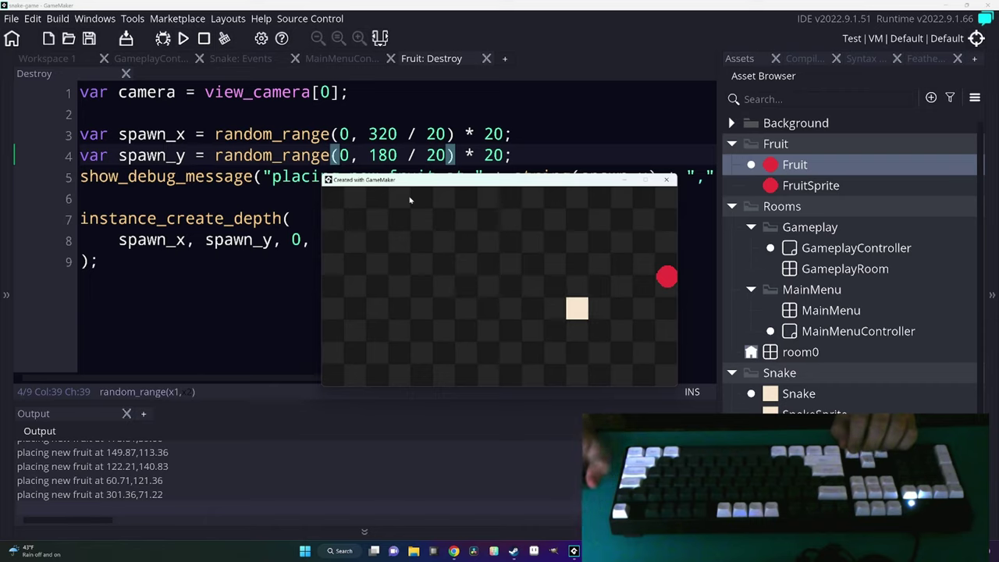
key("Up")
key("Right")
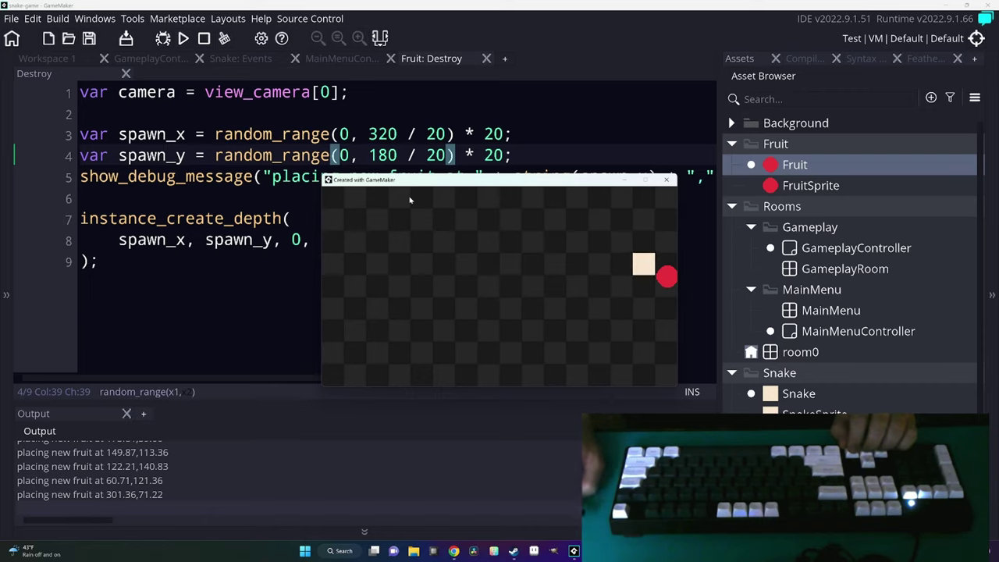
key("Down")
left_click(666, 179)
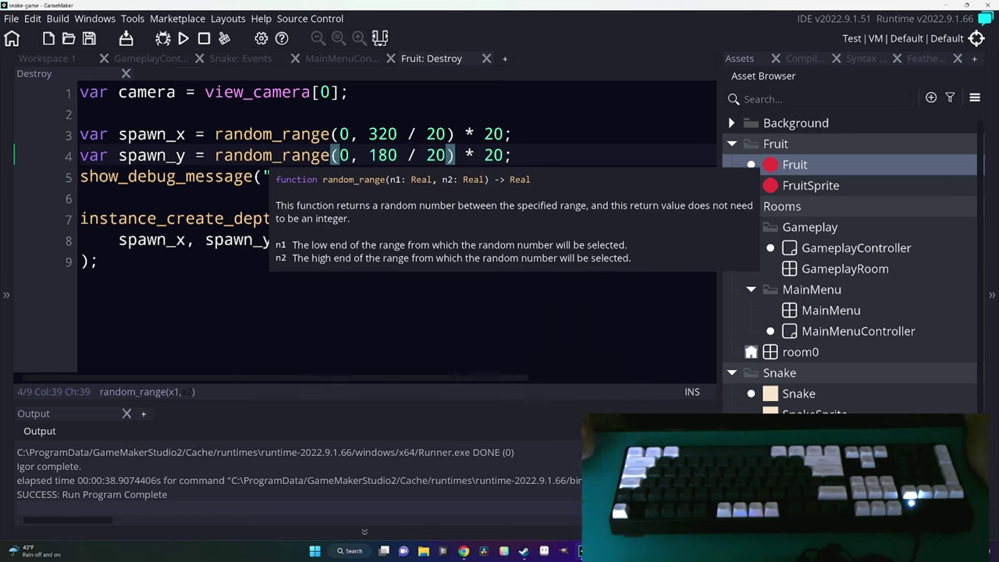
Remove the stray random() call before random_range on line 3 and save.
left_click(215, 134)
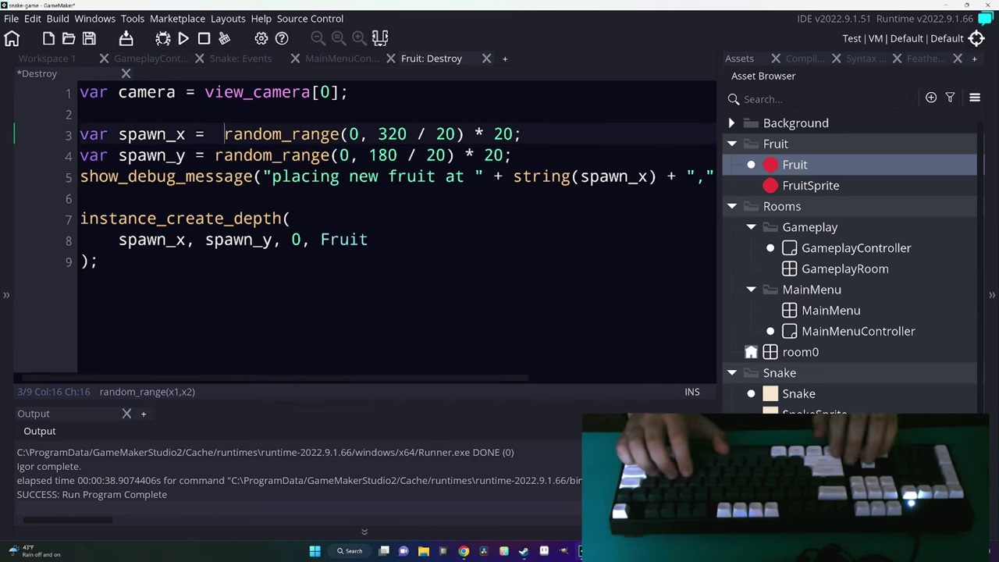
type("random")
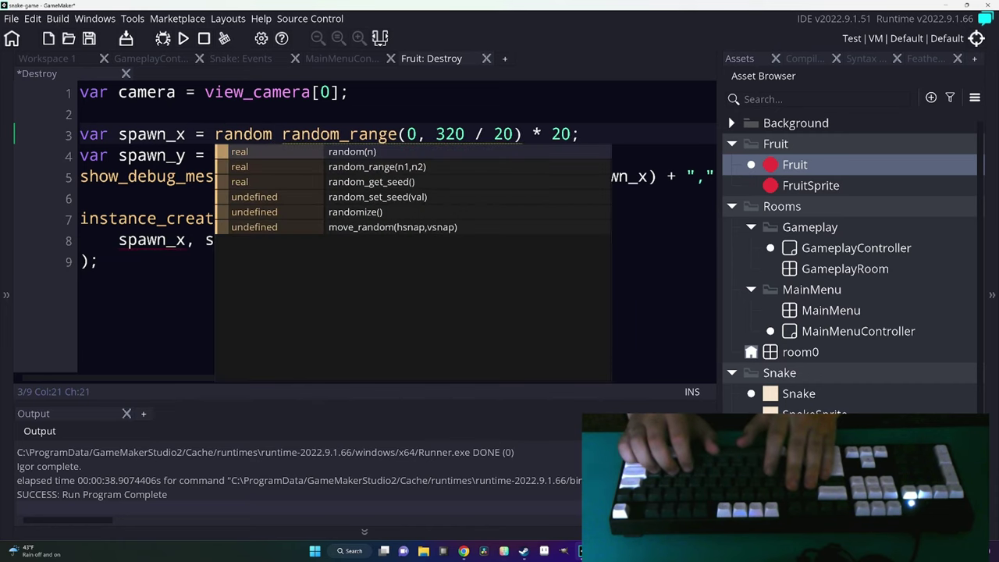
type("(")
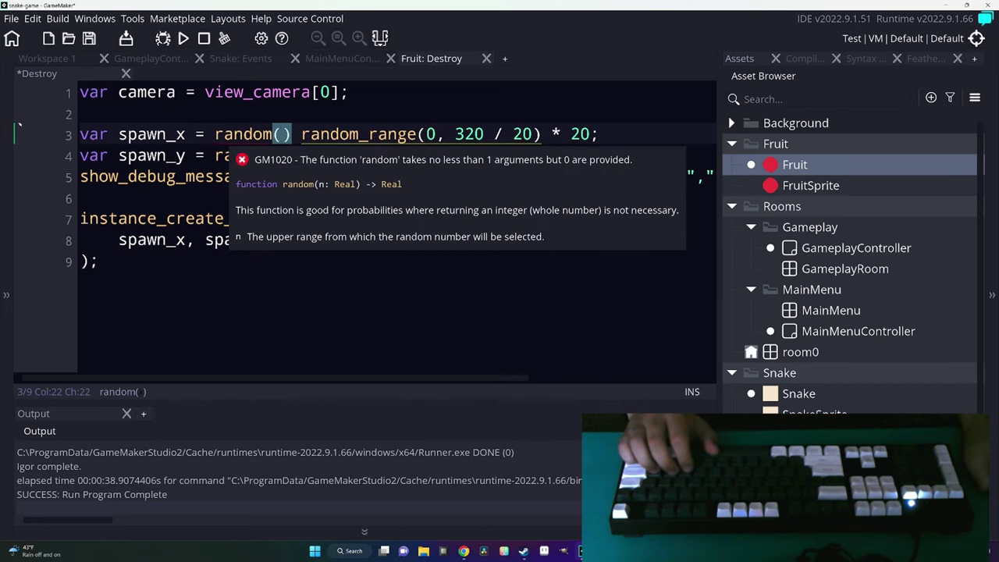
key("Escape")
key("Right")
key("Right")
key("ctrl+shift+Left")
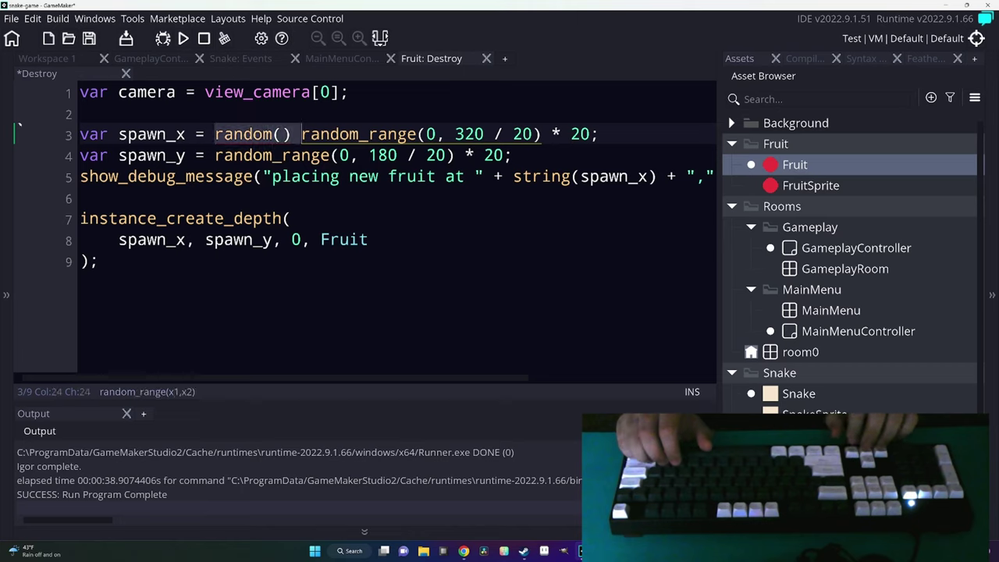
key("BackSpace")
key("ctrl+s")
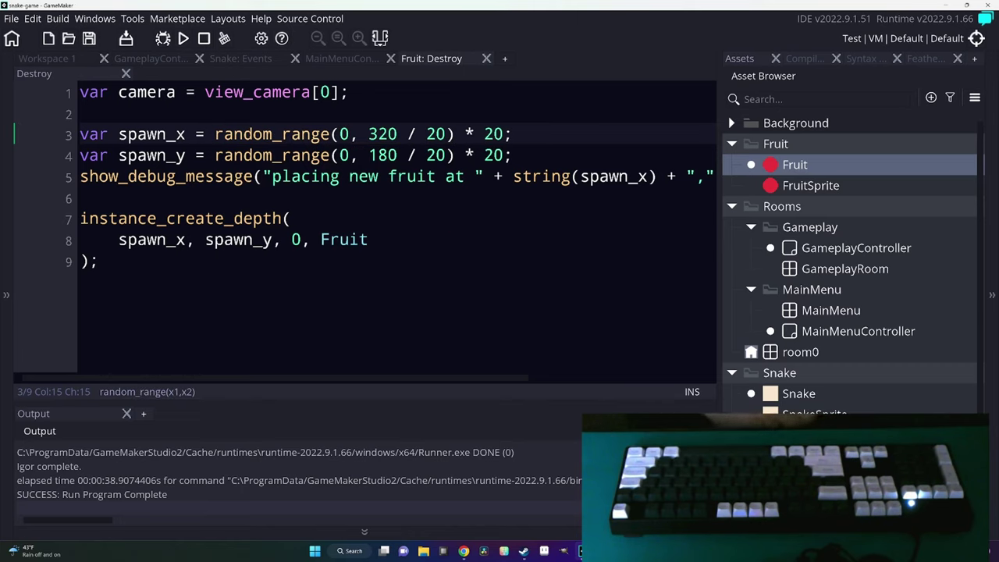
Wrap both spawn lines' random_range calls in round() and run the game.
key("alt+shift+Down")
type("round(")
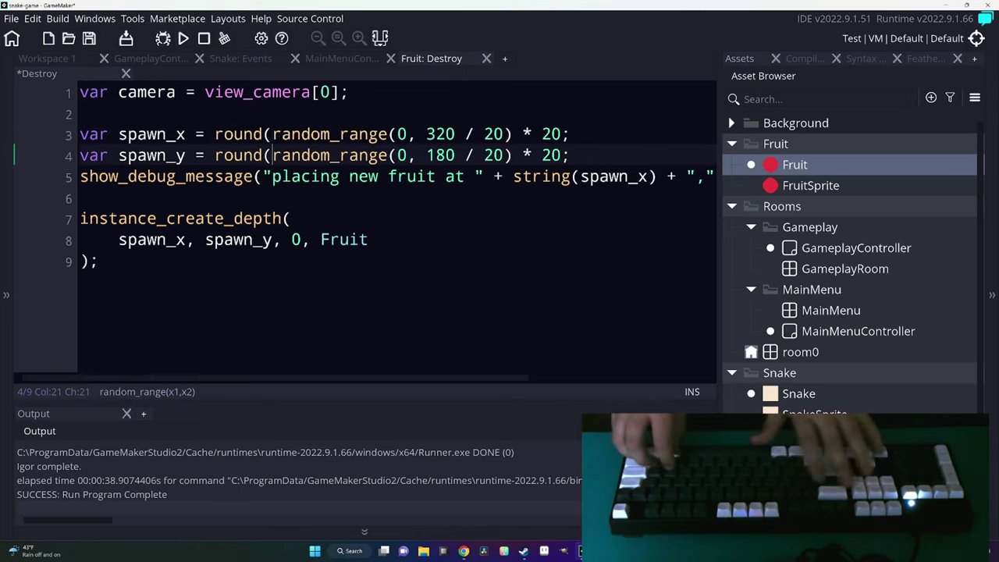
left_click(402, 155)
type(")")
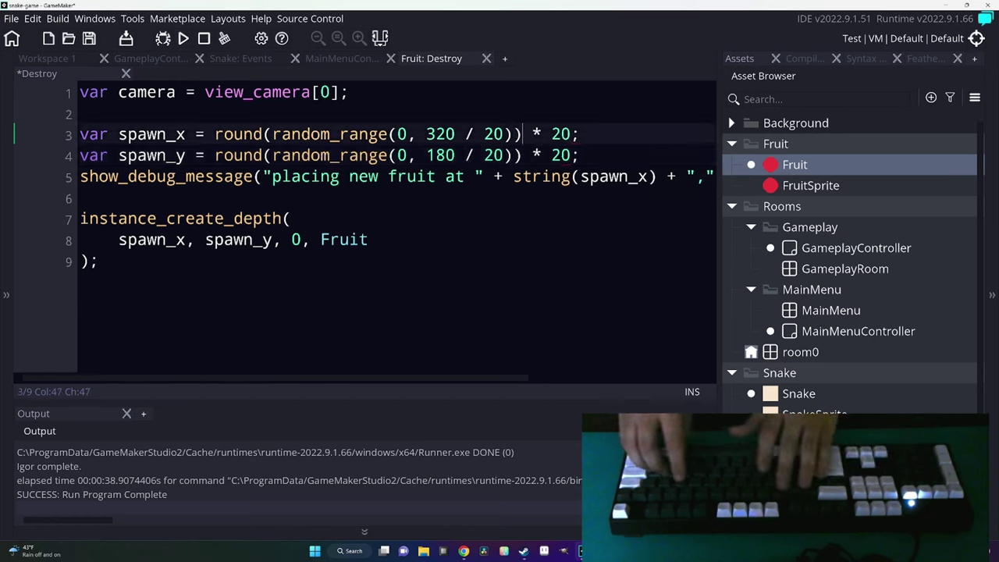
key("F5")
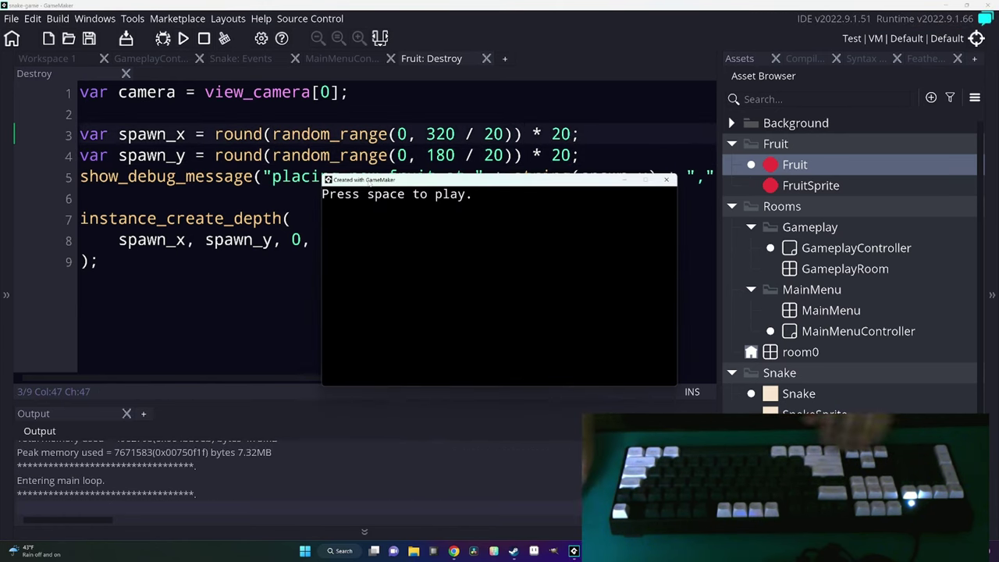
Play the game, steering the snake onto respawned fruit to check grid alignment.
key("space")
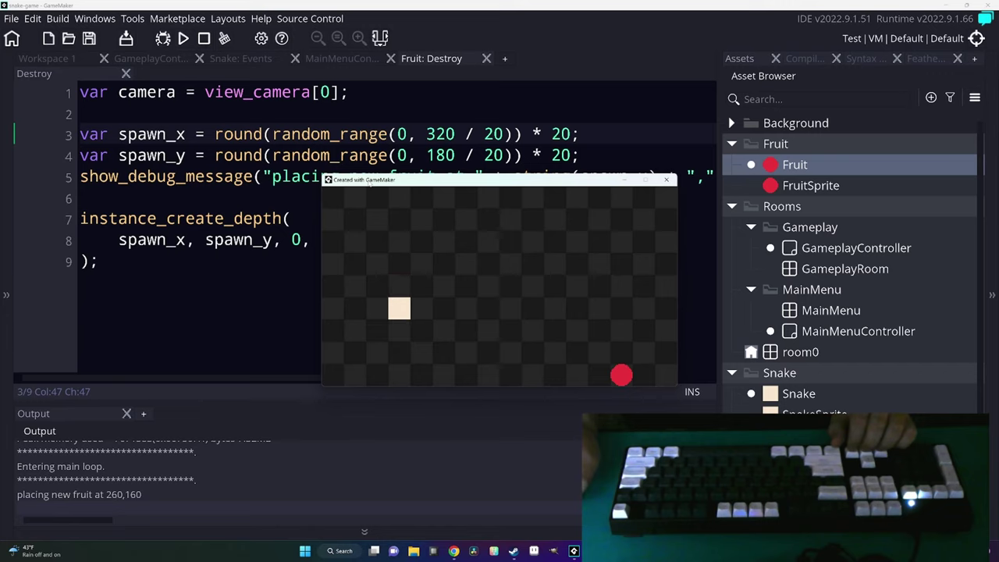
key("Down")
key("Right")
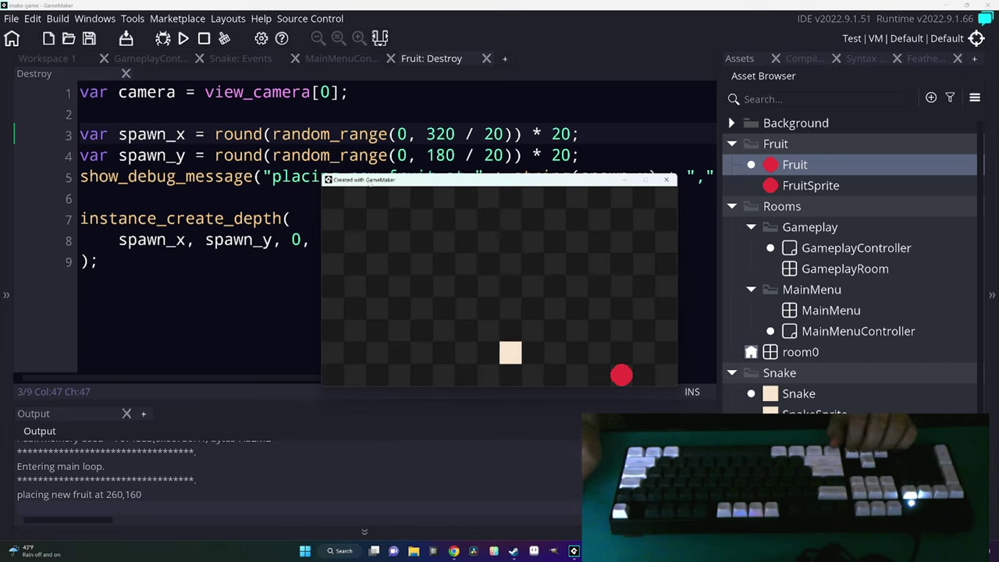
key("Up")
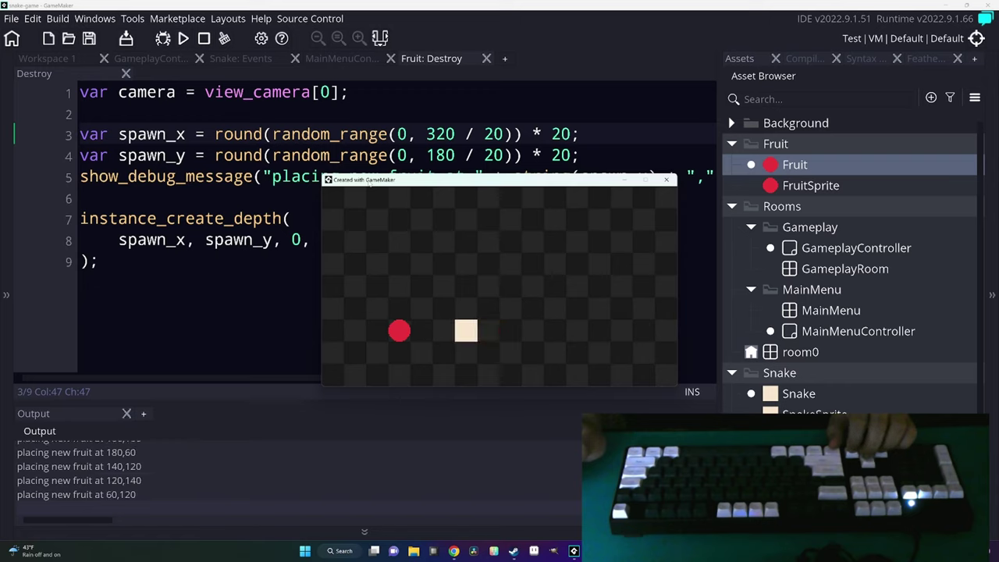
key("Up")
key("Right")
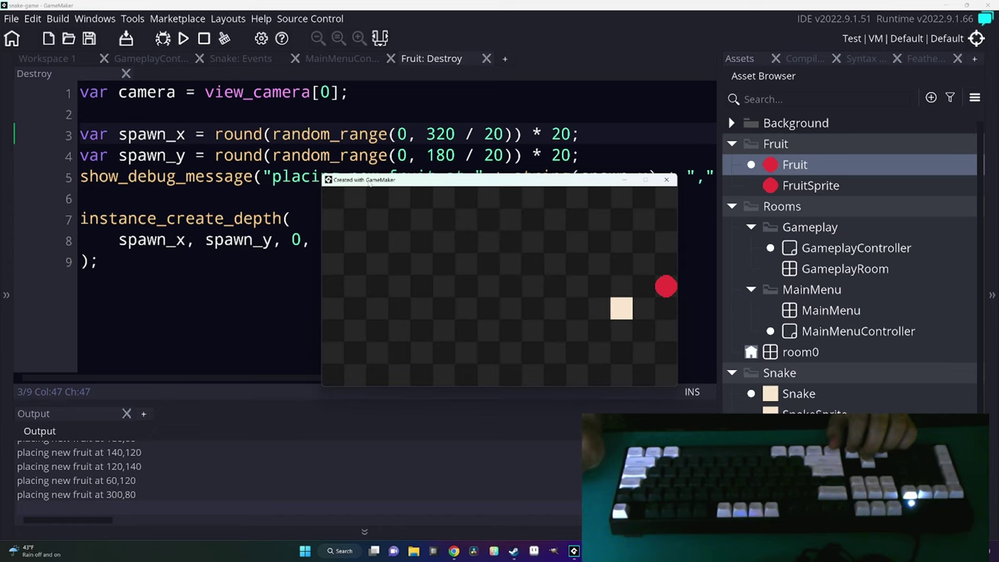
key("Up")
key("Left")
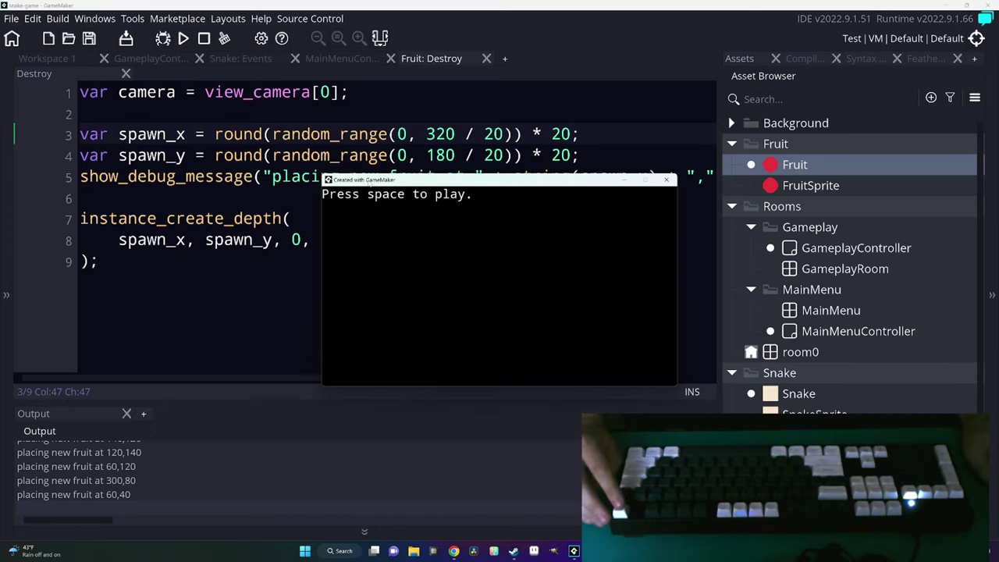
Quit the game, drop the debug message, and put instance_create_depth on one line.
key("alt+F4")
key("ctrl+z")
left_click(176, 155)
key("ctrl+z")
key("ctrl+z")
key("ctrl+z")
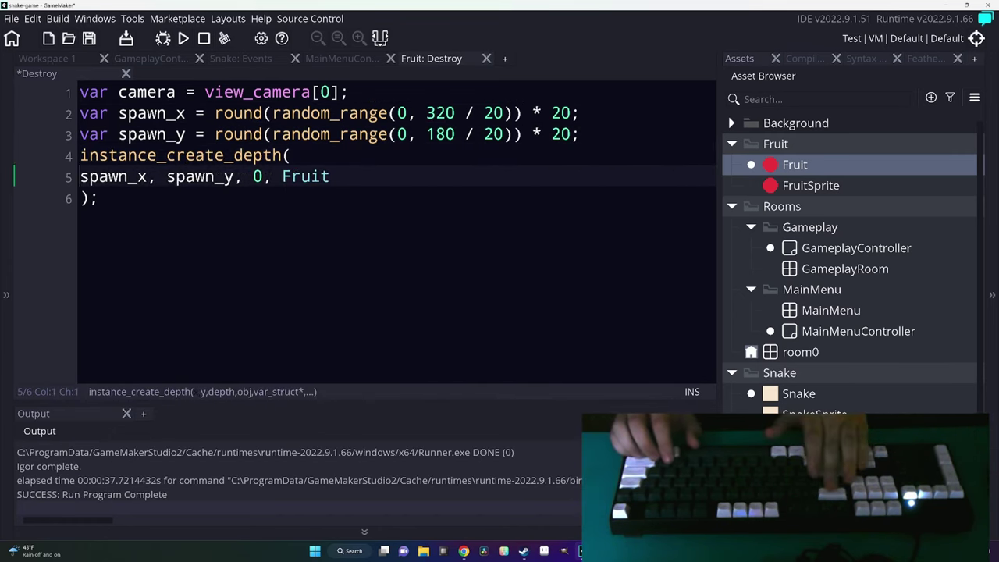
key("ctrl+z")
key("ctrl+z")
key("ctrl+z")
key("ctrl+z")
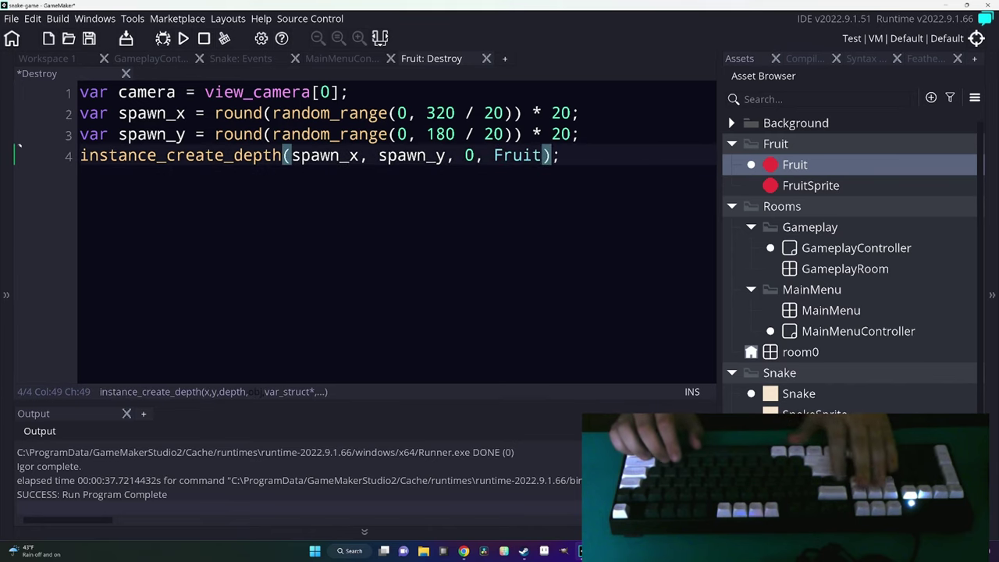
key("ctrl+z")
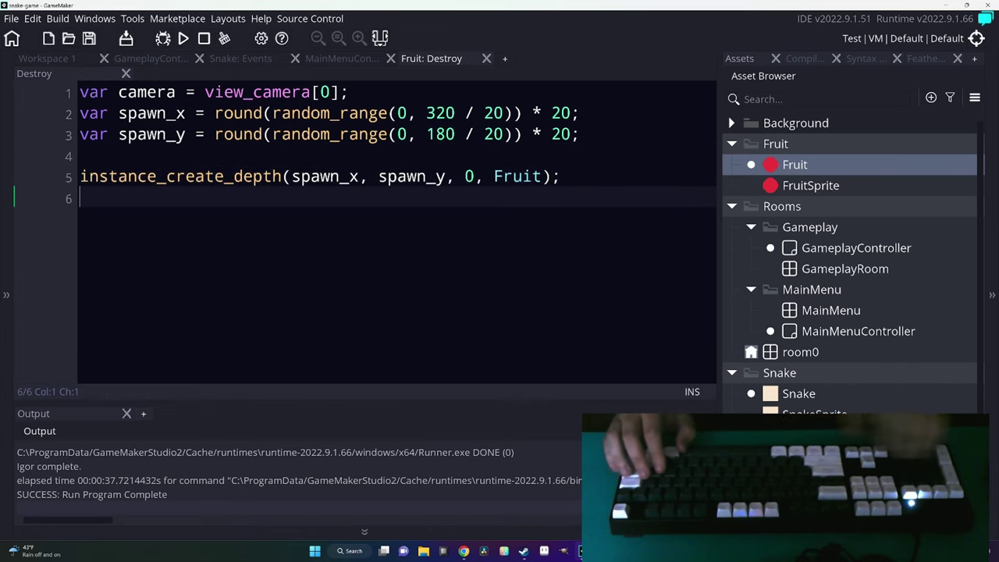
left_click(240, 58)
Start a parts = {} array on a new line below the timer in the Snake's Create event.
left_click(31, 73)
scroll(312, 218, "up", 3)
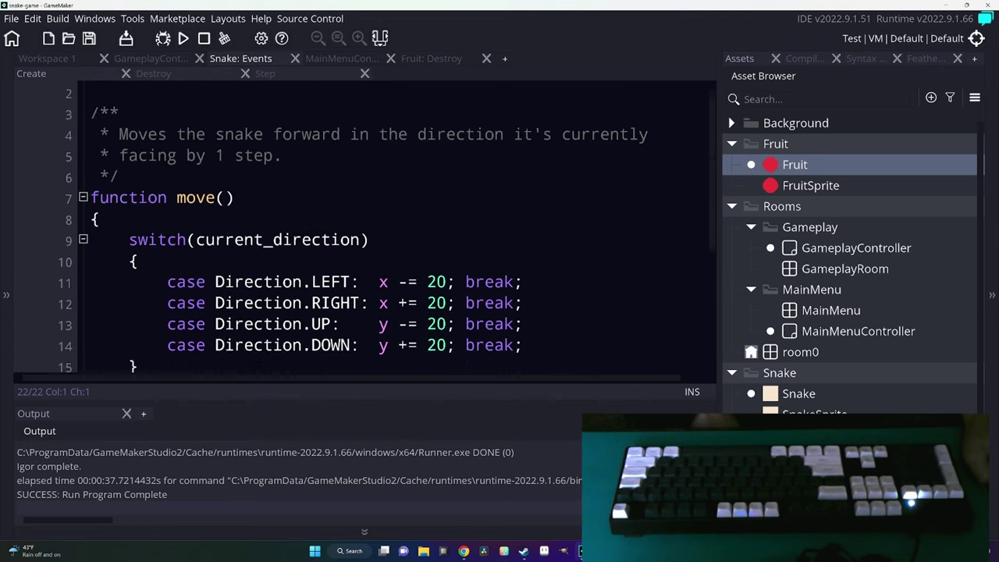
scroll(313, 219, "down", 5)
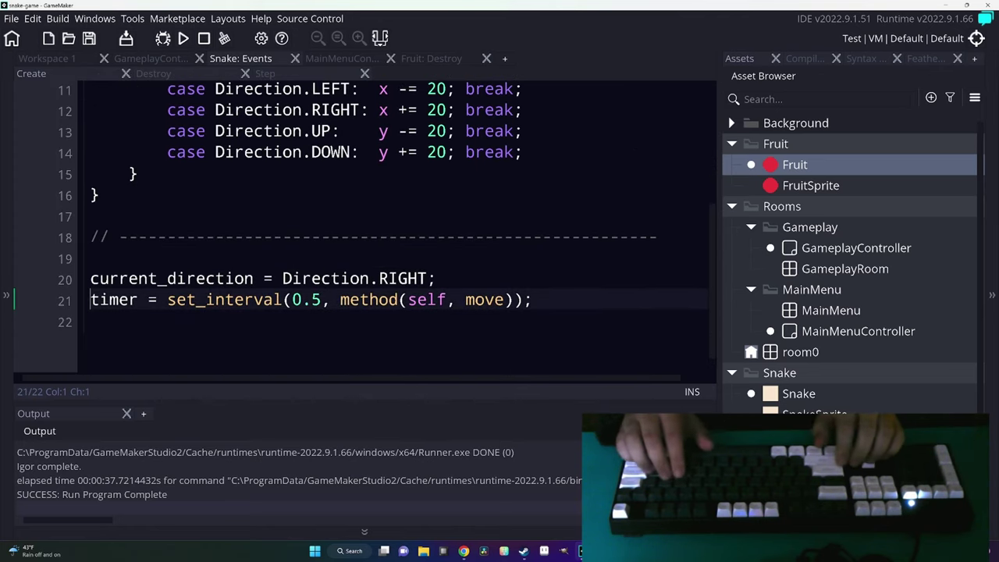
key("Up")
key("Down")
key("Return")
key("Up")
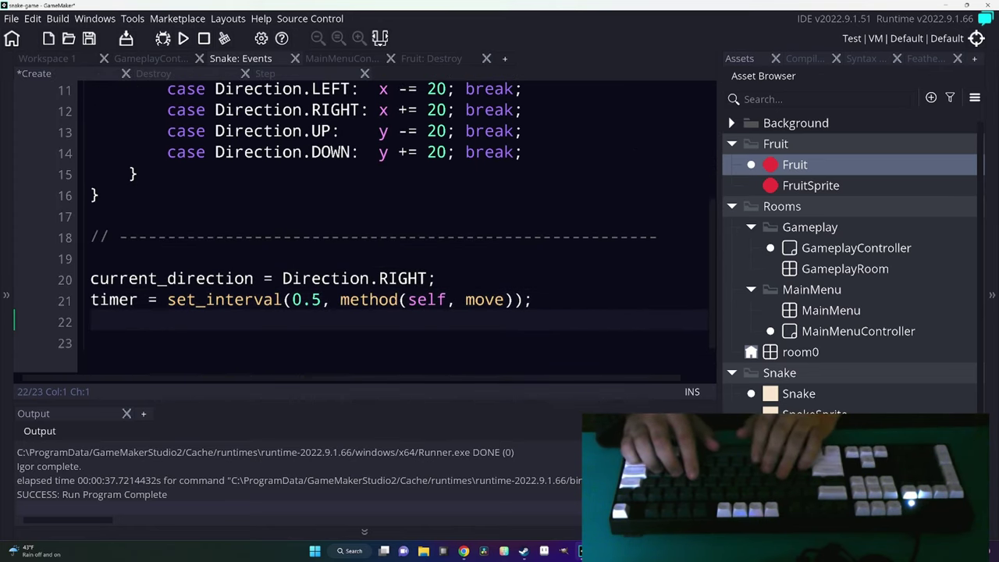
type("parts")
type(" = {}")
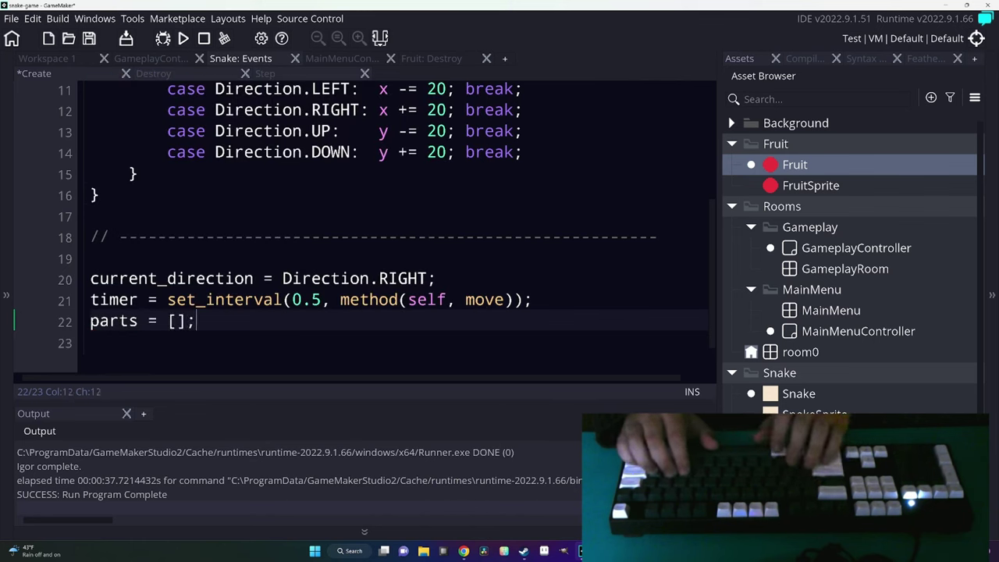
key("Return")
Fill parts with {x: x - 20, y: y} followed by {x: x, y: y}.
type("{}")
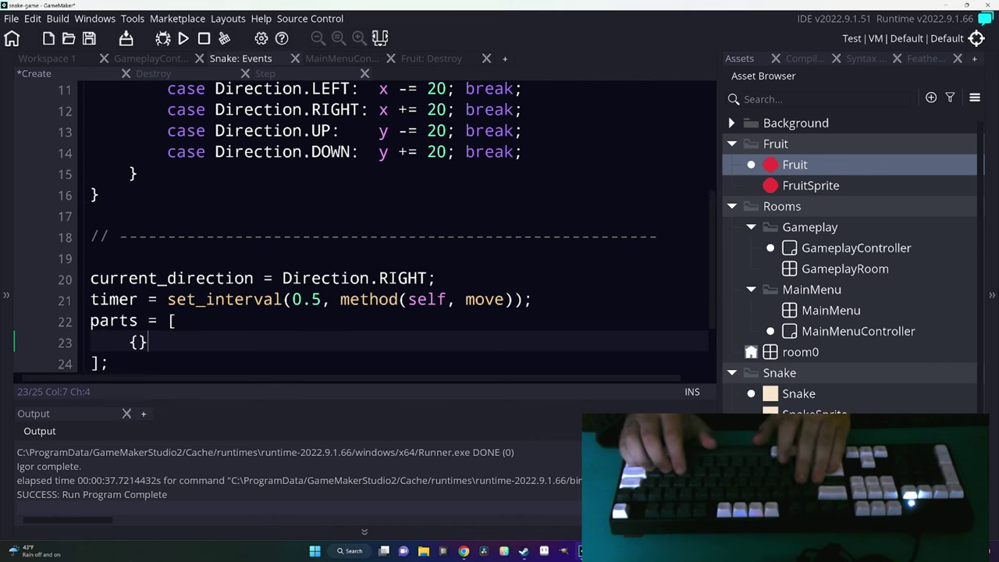
type("x: ")
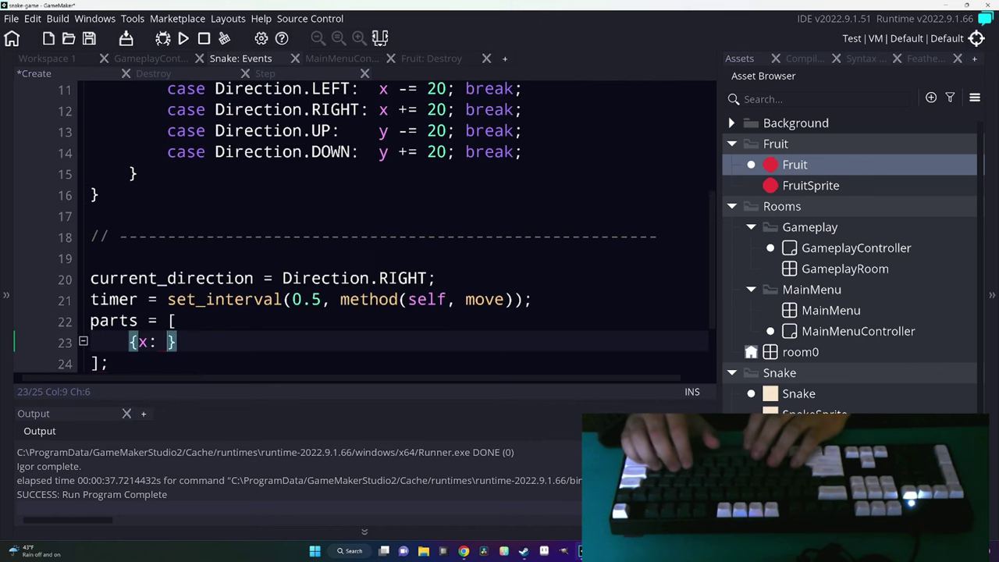
type("x")
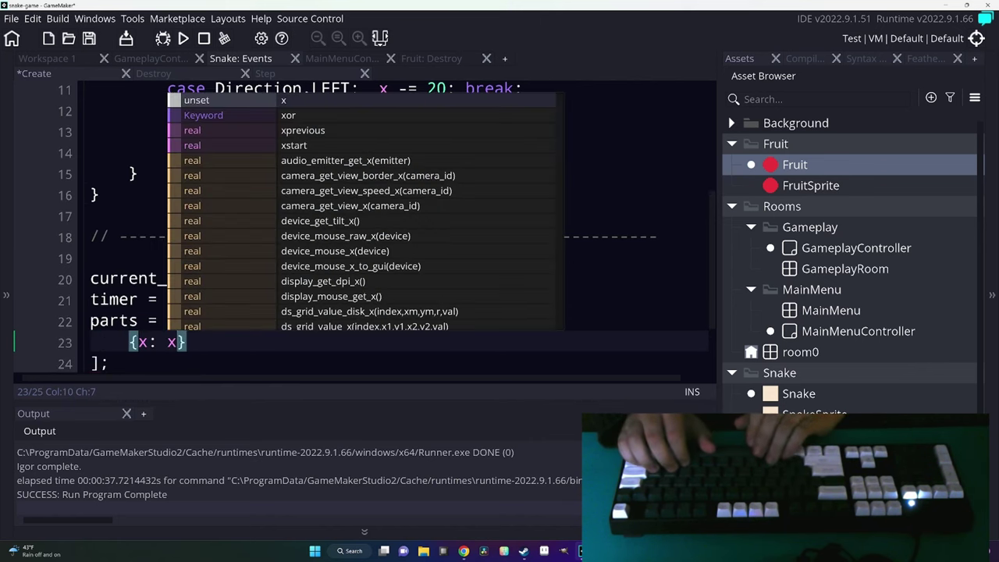
type(", y: y}")
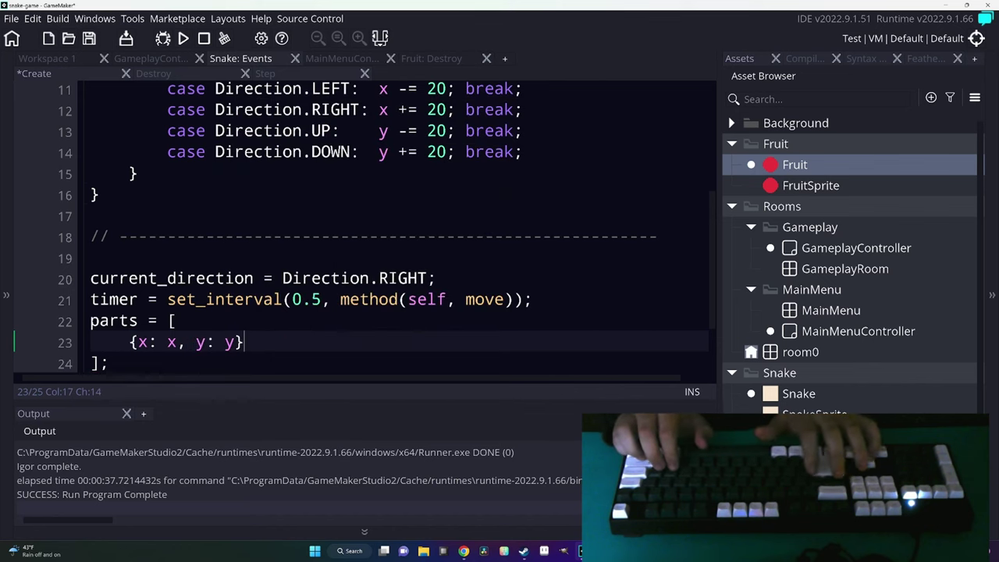
type(",")
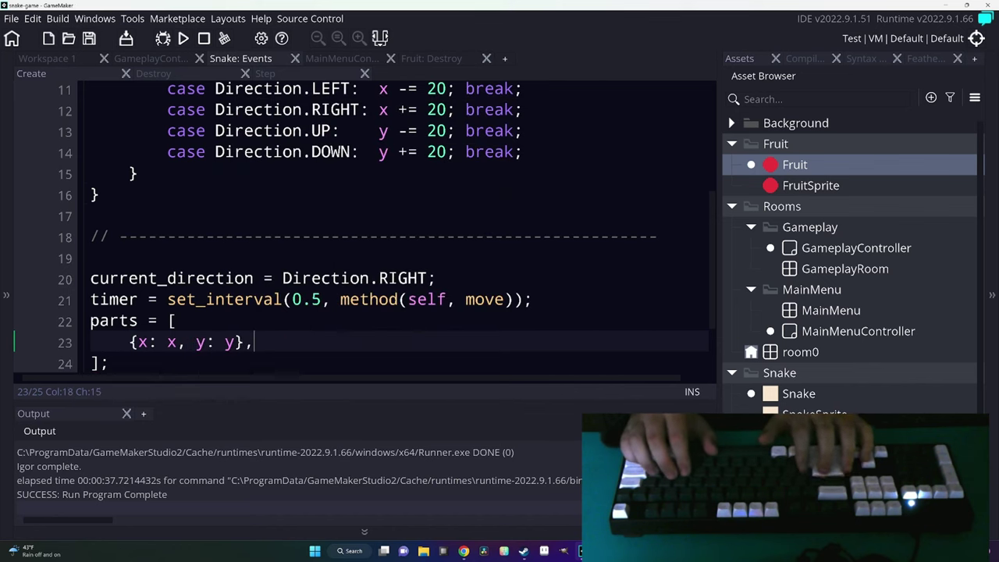
key("Tab")
type("{},")
key("Left")
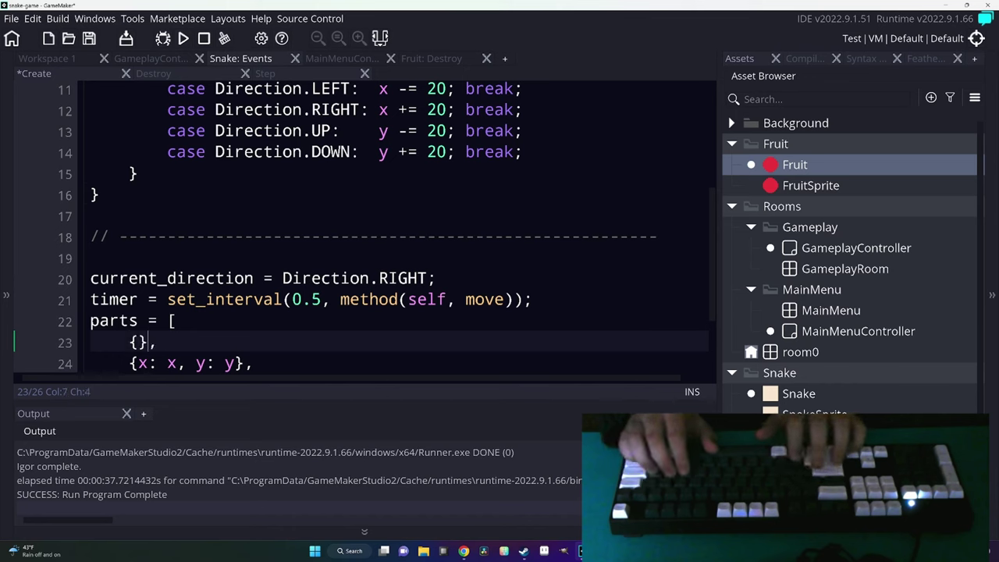
type("x")
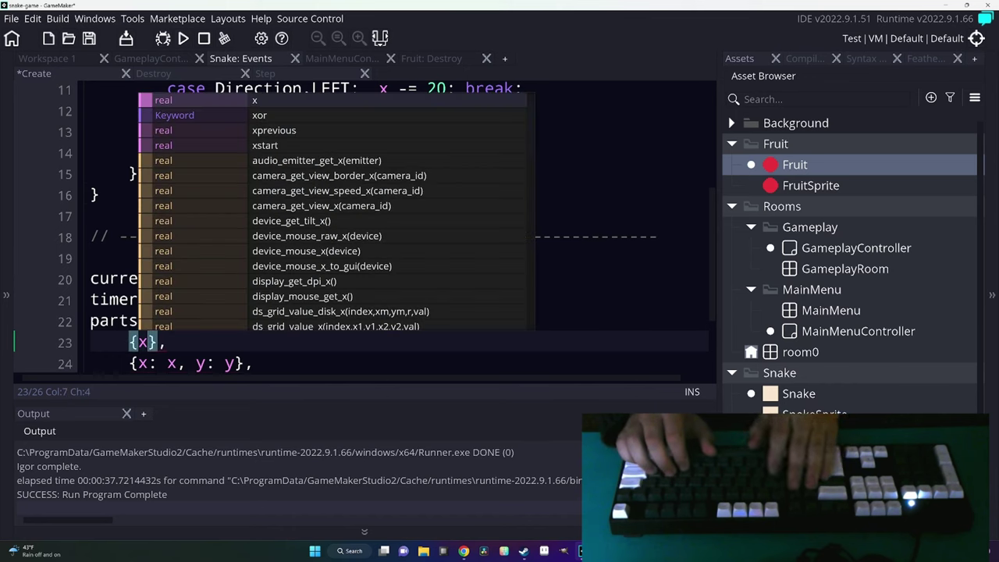
type(": x - 20")
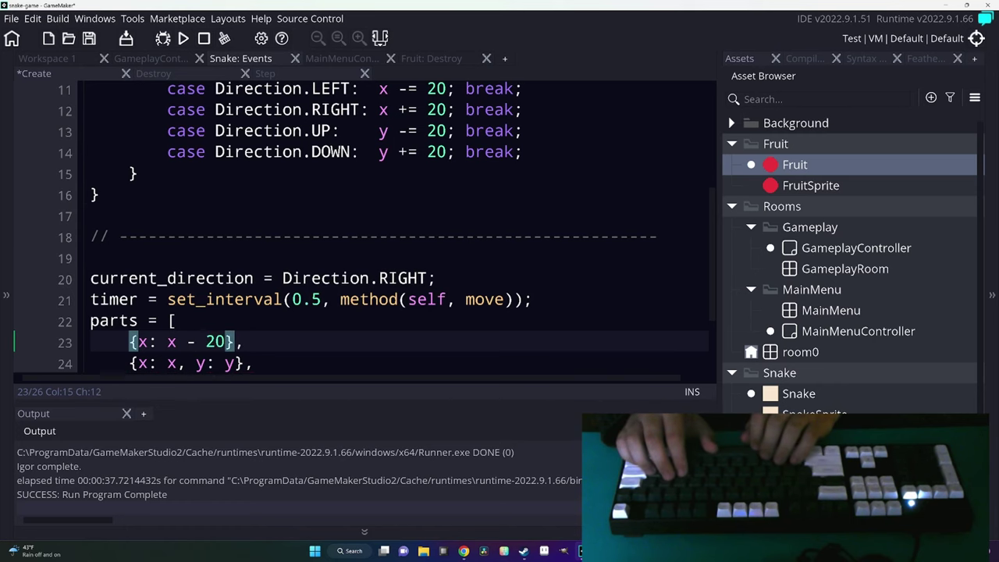
type(", y:")
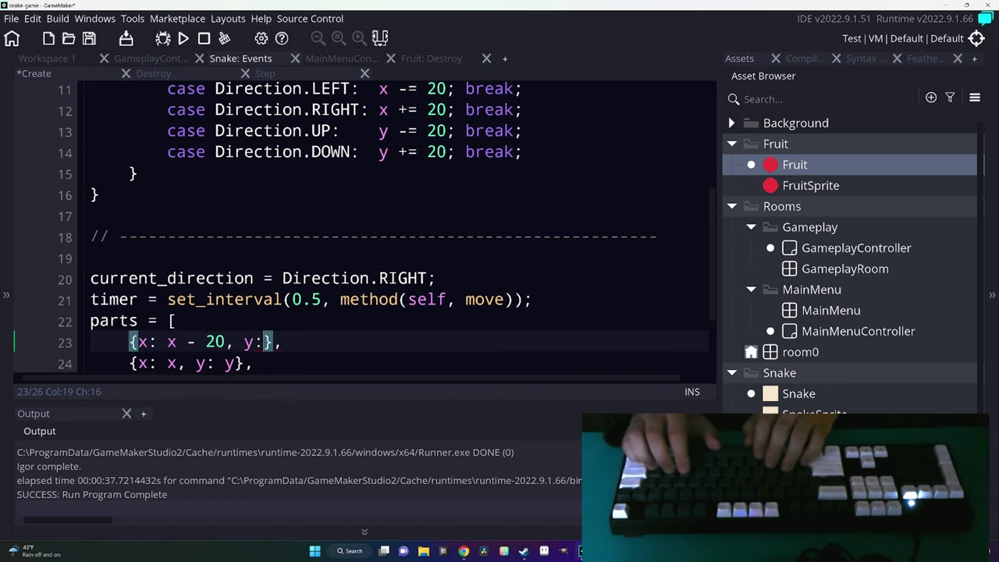
type(" y")
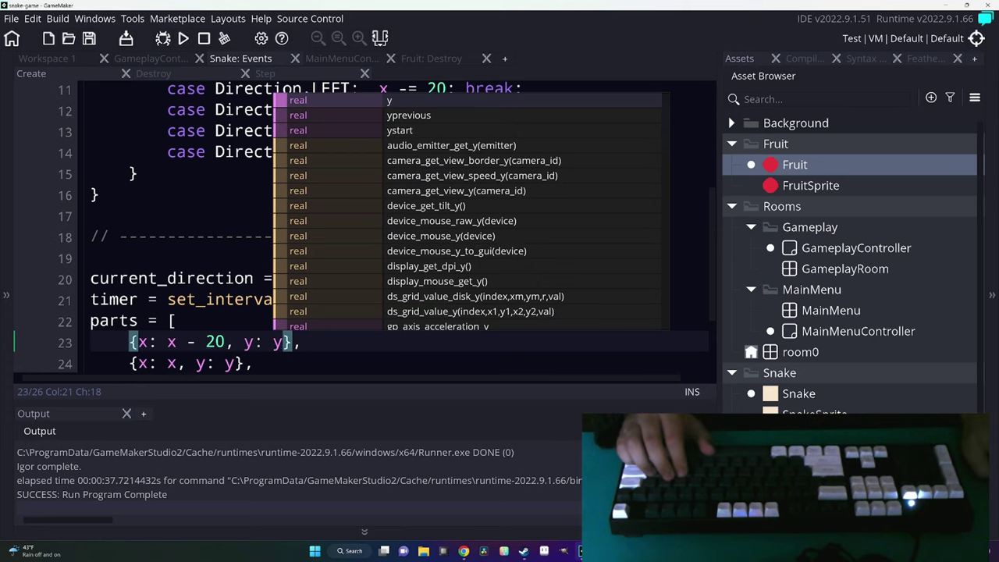
key("Escape")
scroll(390, 226, "down", 2)
key("Up")
scroll(851, 257, "down", 1)
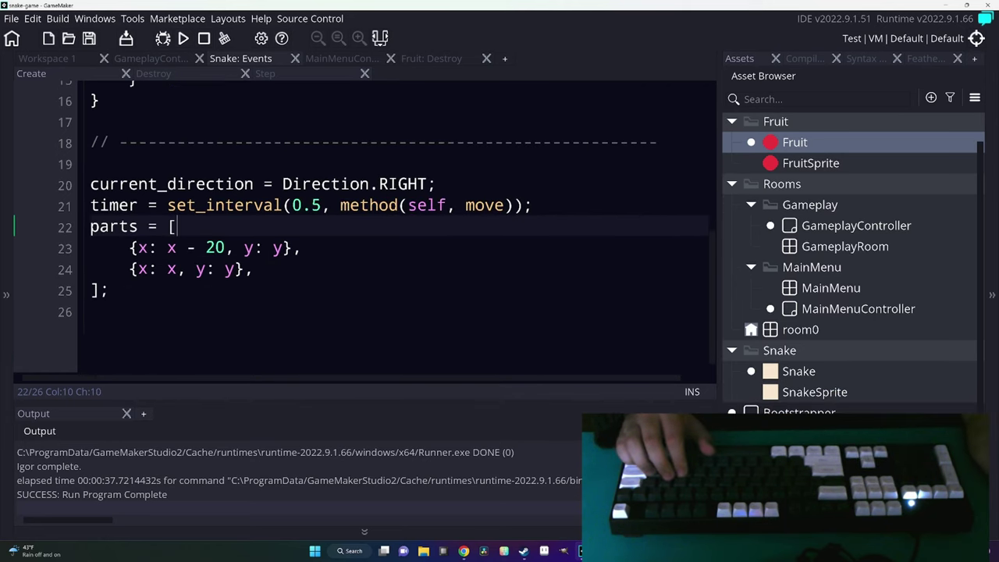
Give Bootstrapper a Create event containing only #macro GRID_SIZE 20.
double_click(799, 412)
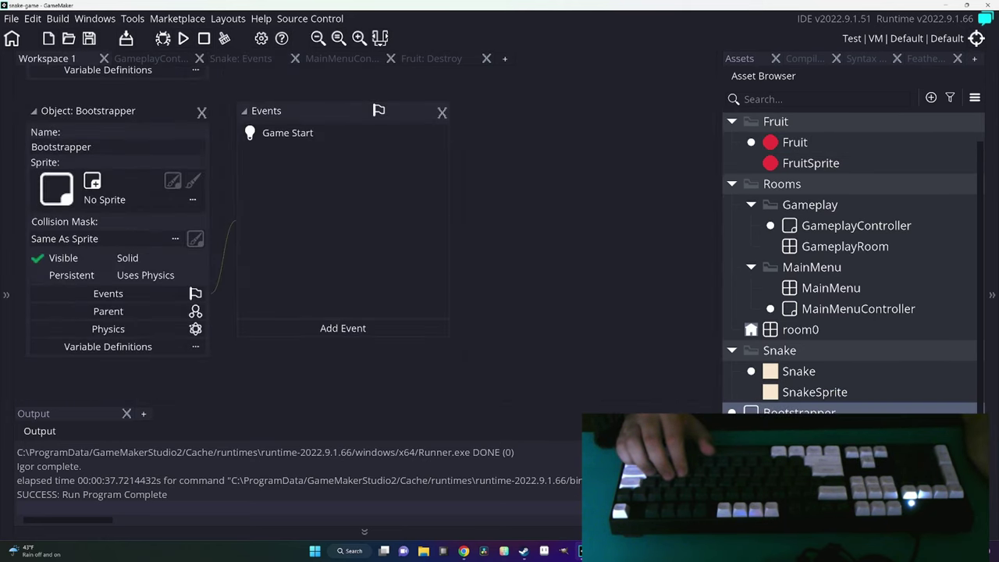
left_click(357, 327)
left_click(373, 331)
left_click(373, 325)
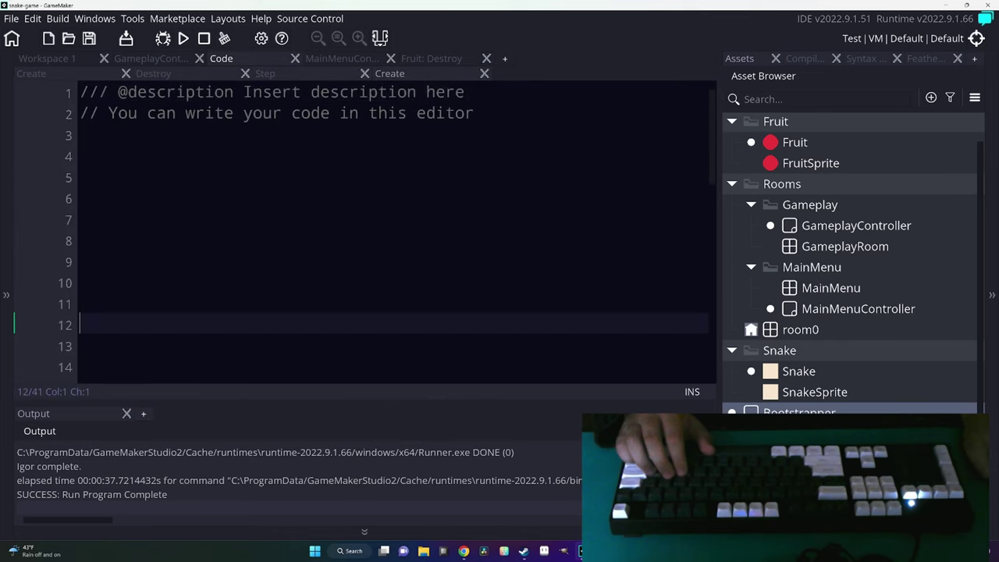
key("ctrl+a")
key("BackSpace")
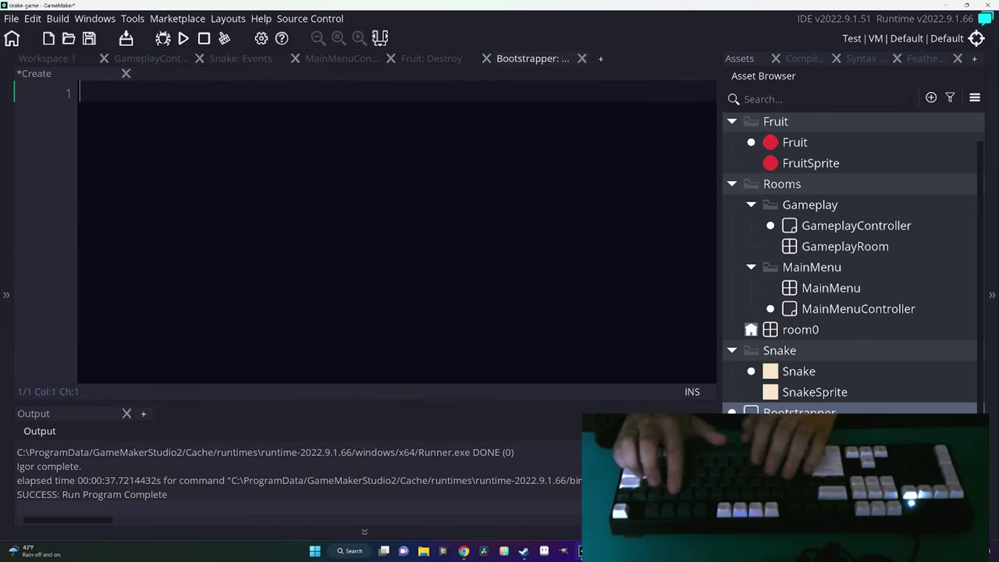
type("#mc")
key("Return")
type("GRID")
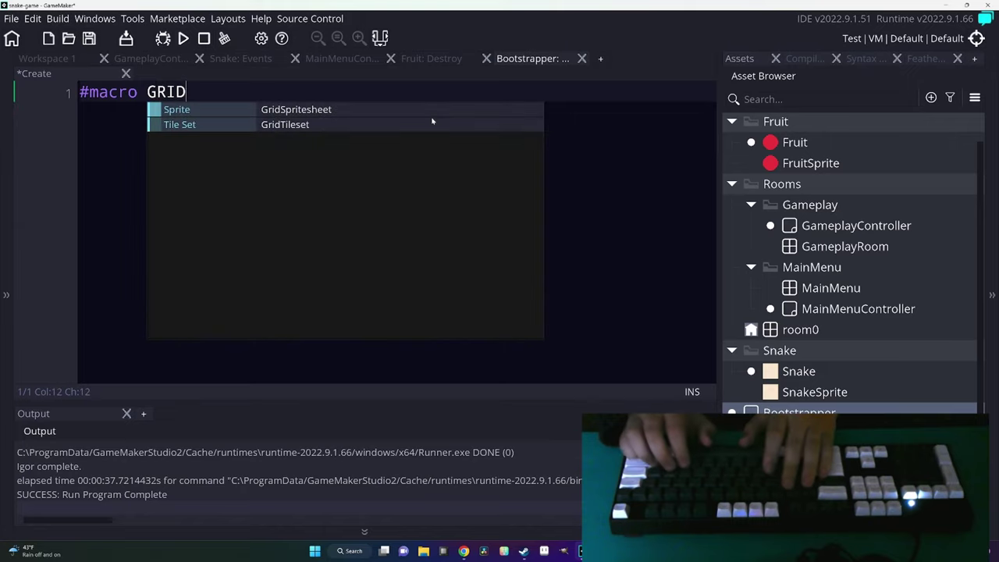
type("_SIZE 20")
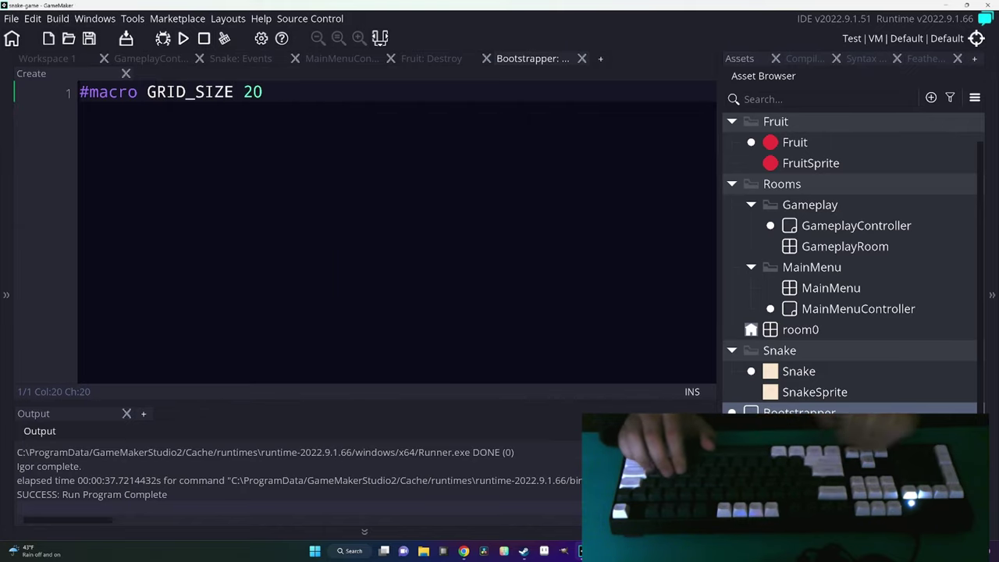
Replace the hard-coded 20 divisors and multipliers in Fruit Destroy with GRID_SIZE.
left_click(452, 61)
double_click(493, 113)
type("GRID_SIZE")
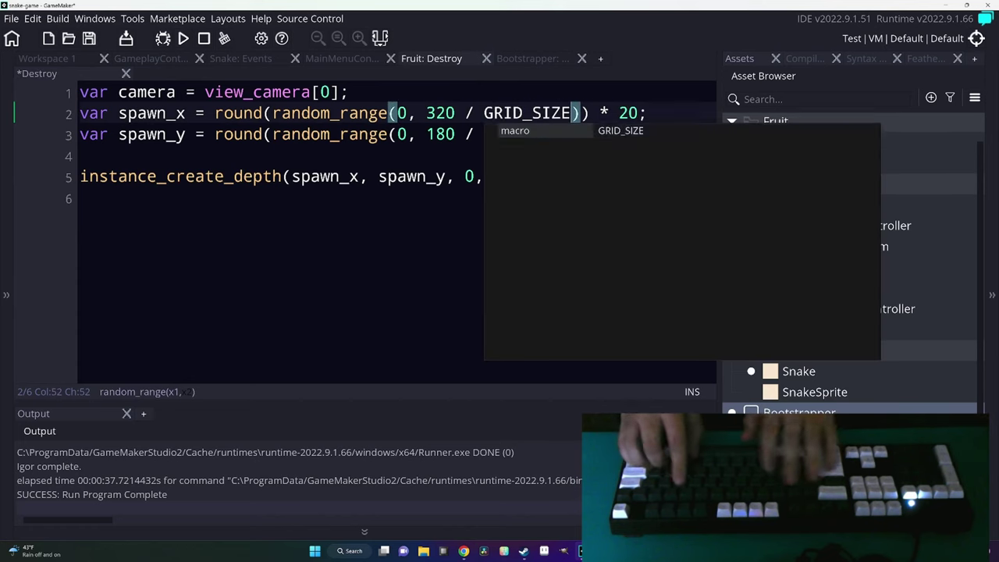
key("Escape")
type("GRID_SIZE")
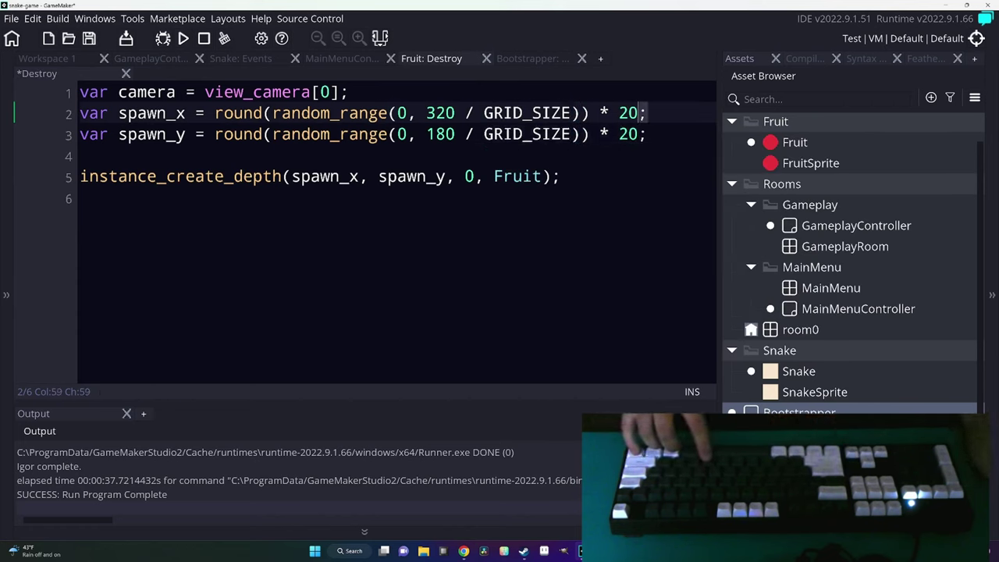
key("BackSpace")
key("BackSpace")
type("GRID_SIZE")
key("Down")
key("Left")
key("BackSpace")
key("BackSpace")
type("GRID_SIZE")
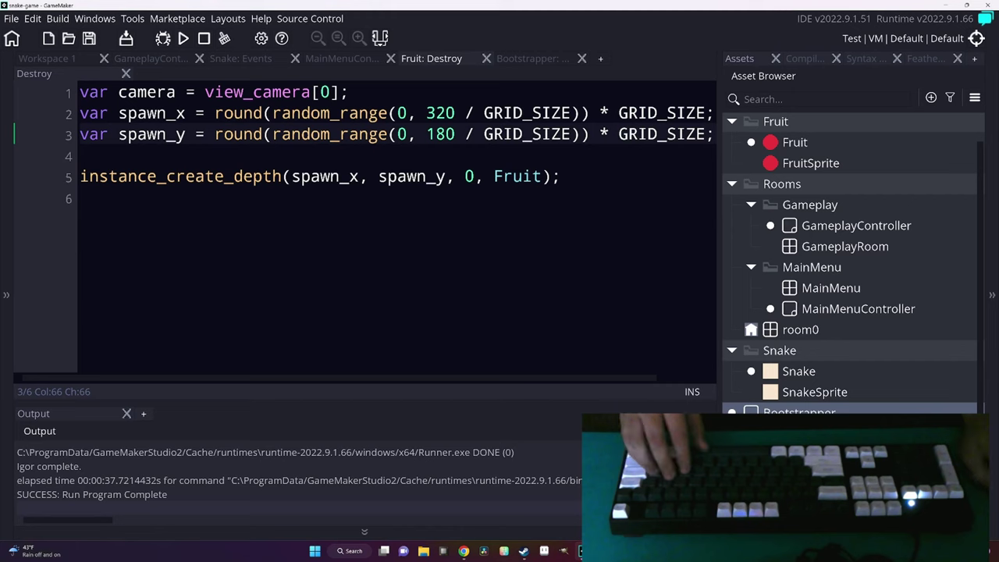
Close the Fruit and MainMenuController editors and select the 20 offset in Snake's Create code.
left_click(487, 59)
left_click(390, 58)
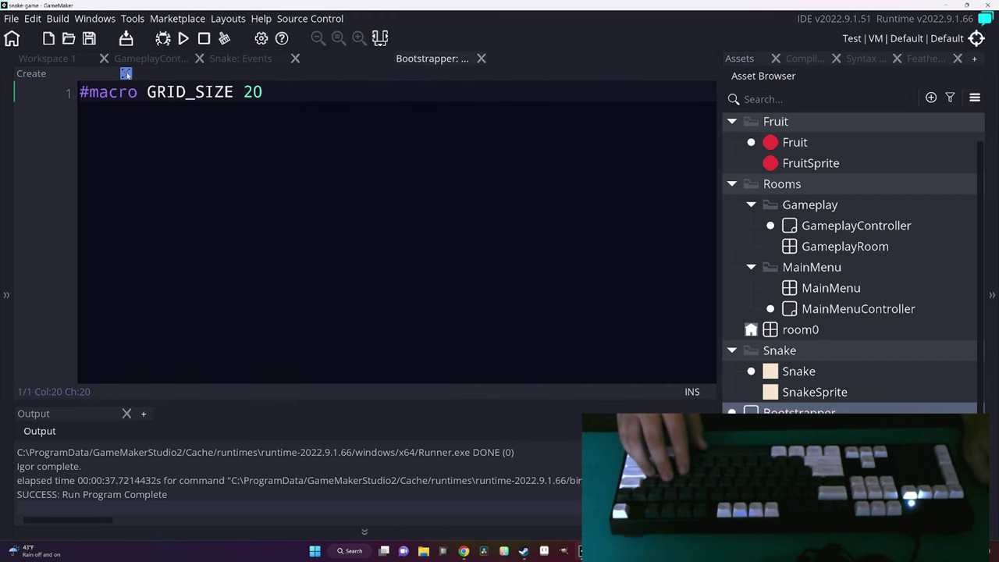
left_click(221, 59)
scroll(335, 176, "up", 2)
scroll(335, 176, "up", 2)
scroll(336, 175, "down", 7)
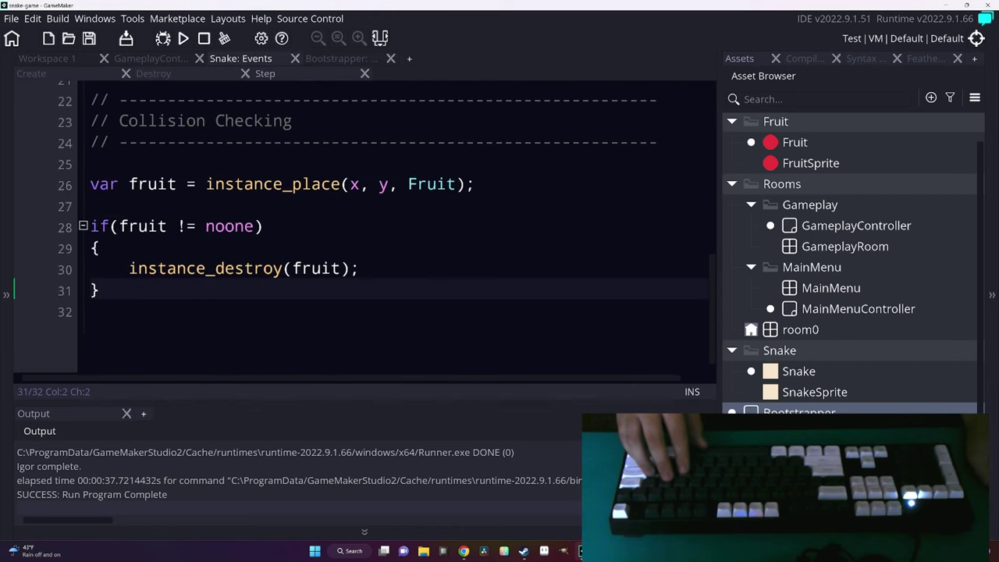
key("ctrl+shift+Tab")
key("ctrl+shift+Tab")
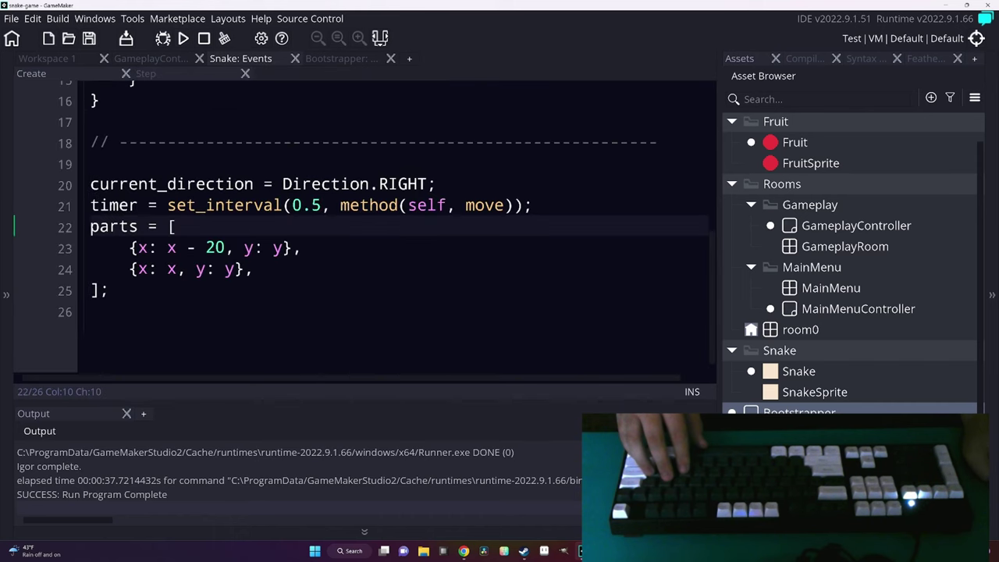
double_click(215, 248)
Use GRID_SIZE for the snake part offset and Room Start snake spawn, and GRID_SIZE * 3 for the fruit.
type("GRID_SIZE")
left_click(134, 59)
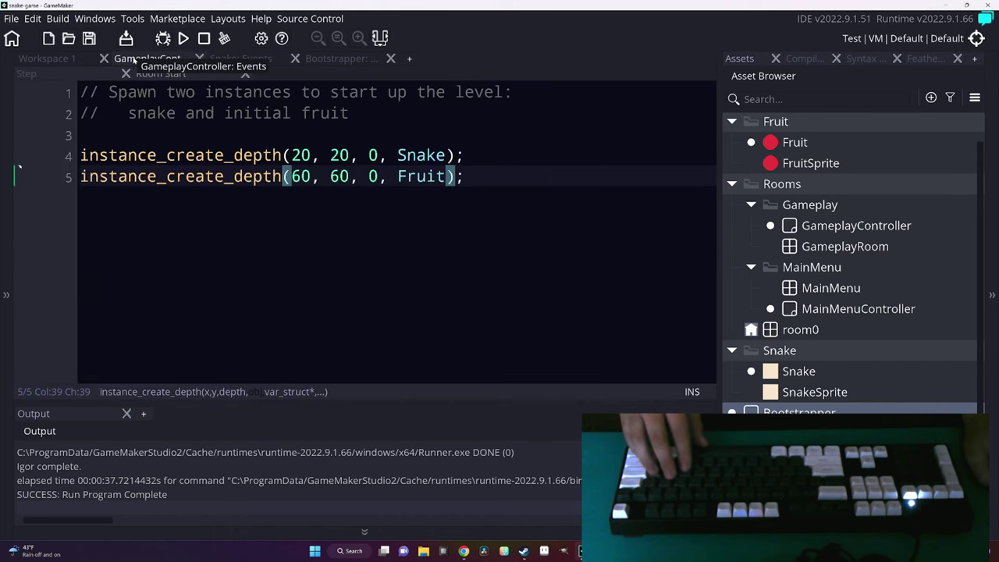
left_click(301, 156)
double_click(301, 155)
type("GRID_SIZE, ")
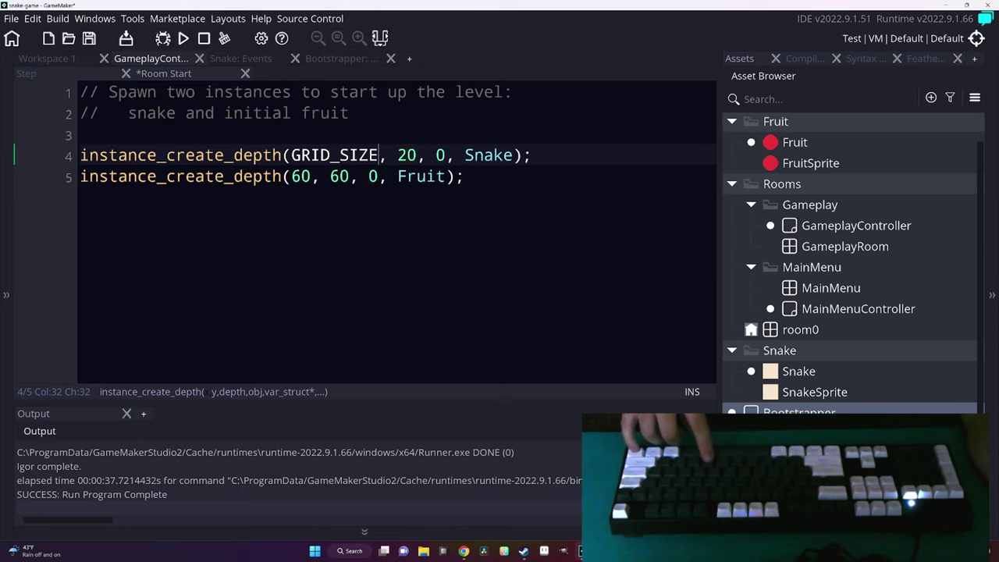
type("GRID_SIZE")
double_click(301, 177)
type("GRID_SIZE *")
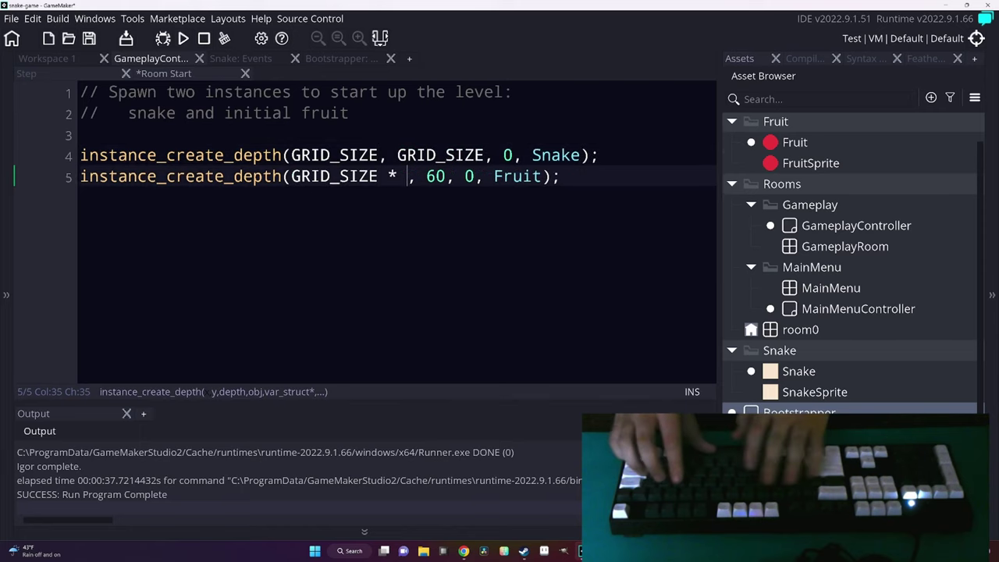
type(" 3")
key("Delete")
key("Delete")
type("GRID_SIZE * 3")
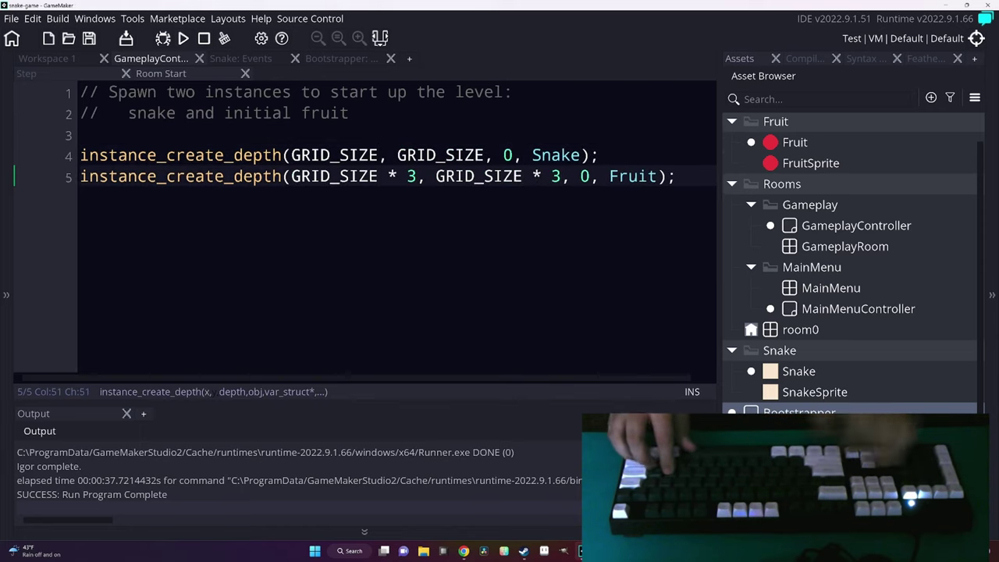
Test-run the game with F5, start a round, then close the game window.
left_click(199, 57)
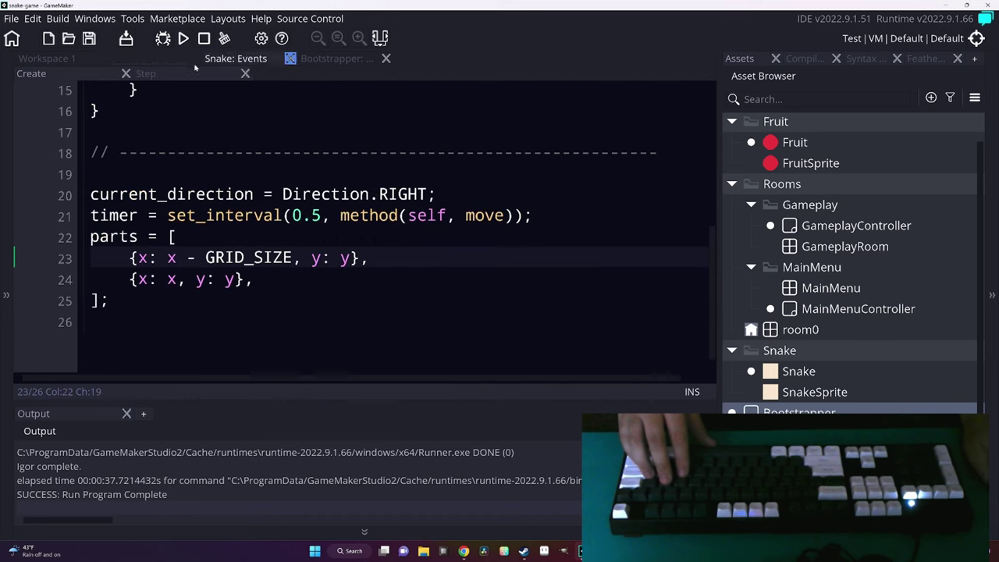
left_click(253, 278)
key("Up")
key("Up")
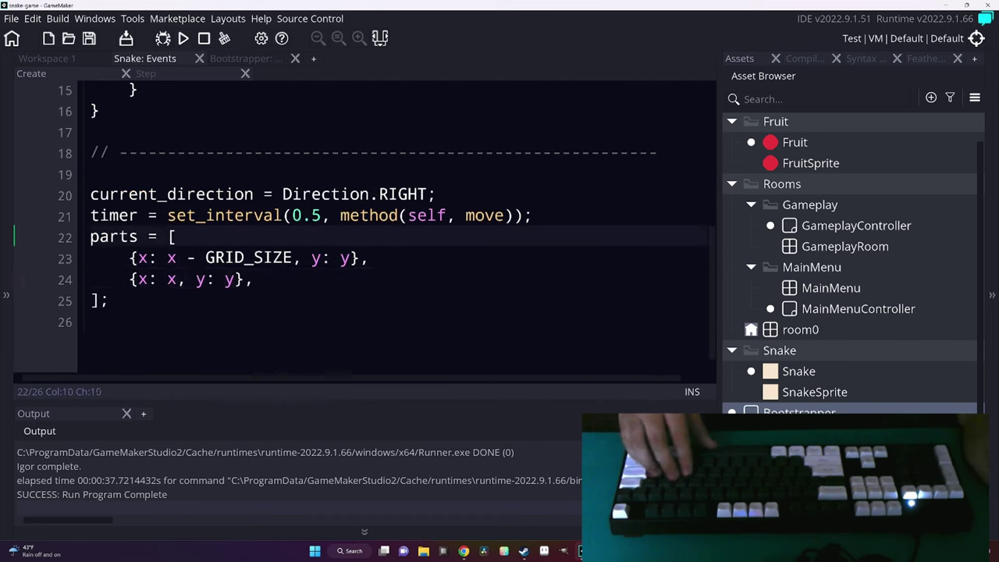
key("F5")
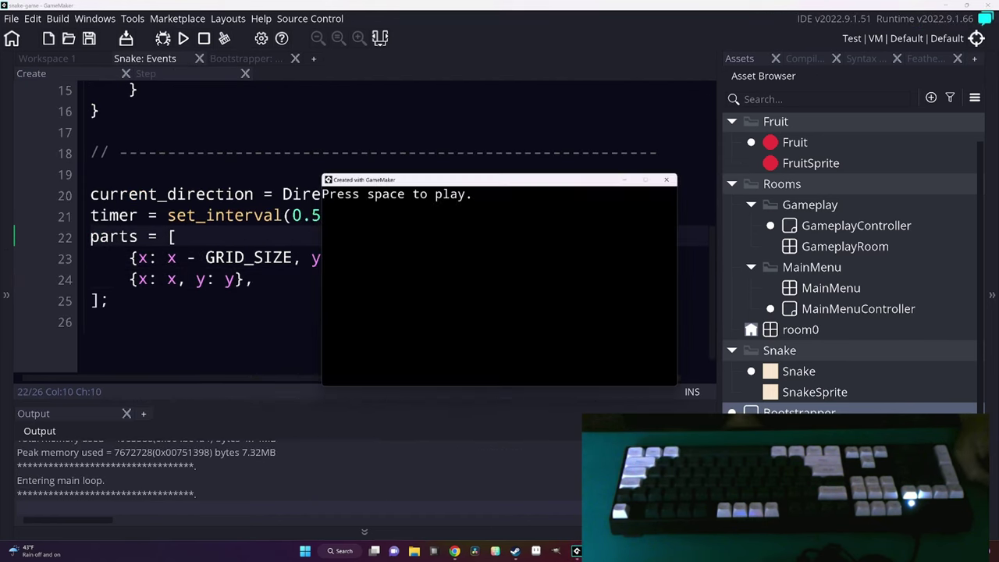
key("space")
key("Escape")
left_click(368, 258)
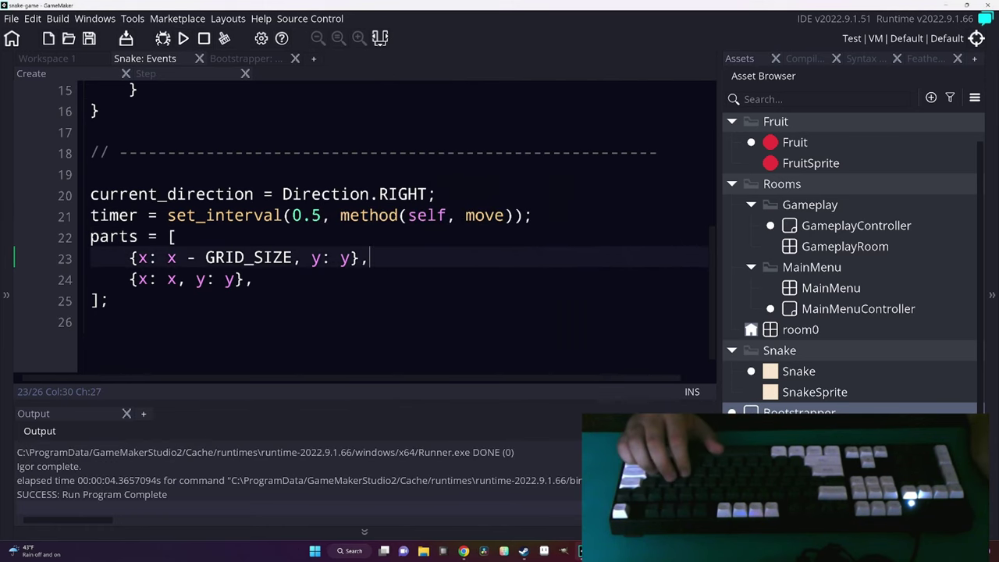
Add a Draw event to the Snake with draw_self(); and begin a 'var i' loop line above it.
left_click(76, 60)
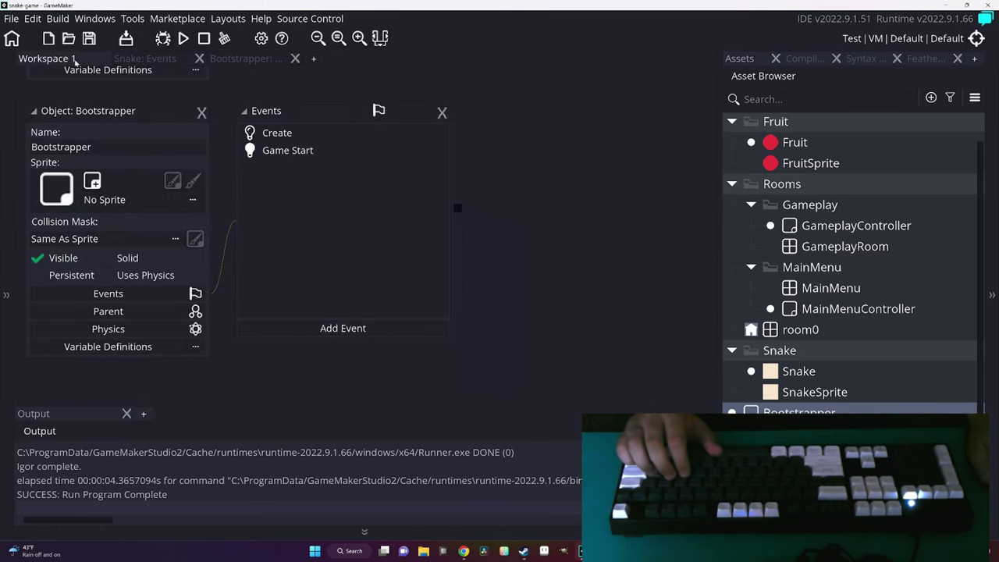
double_click(799, 371)
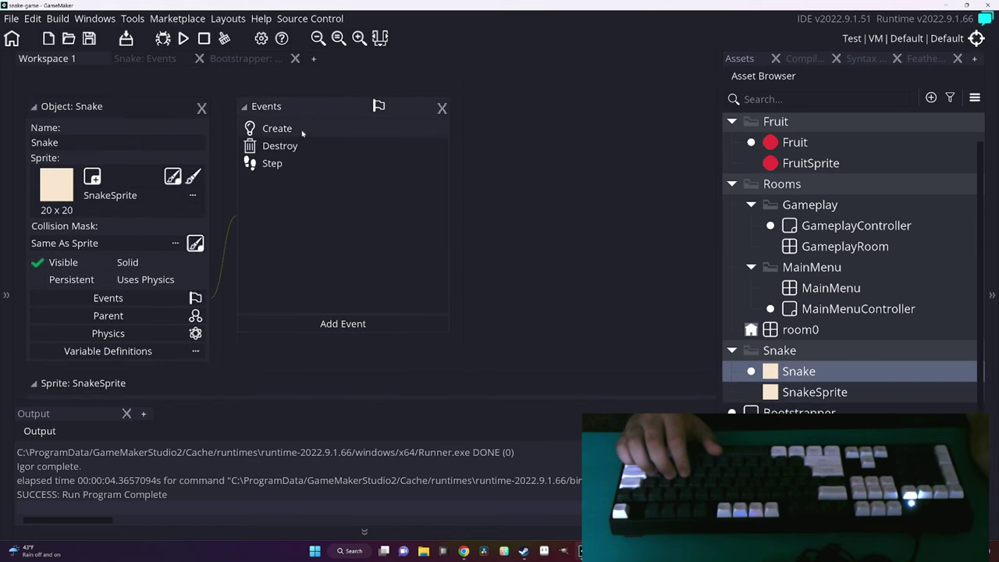
left_click(340, 320)
mouse_move(367, 404)
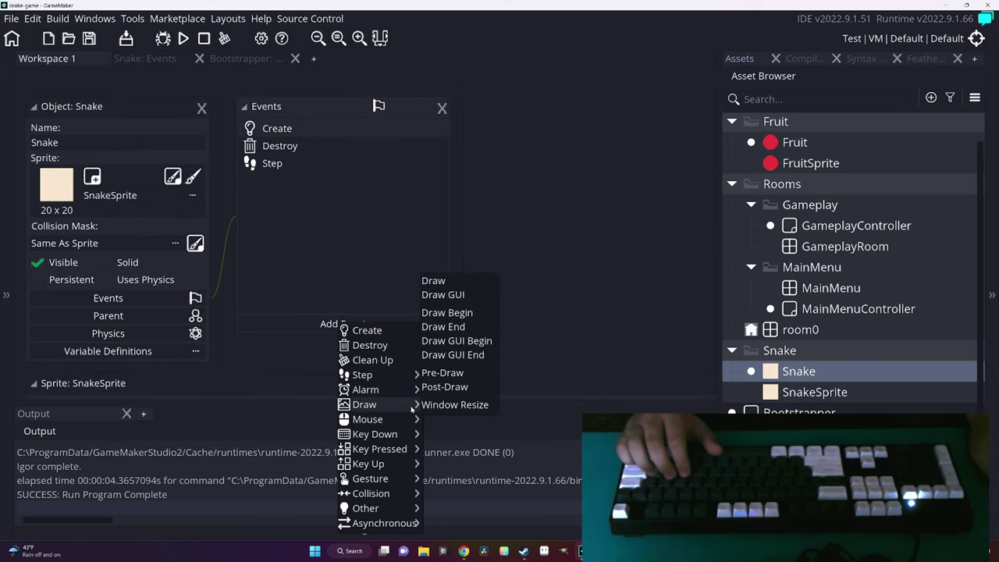
left_click(435, 281)
key("ctrl+a")
type("dr")
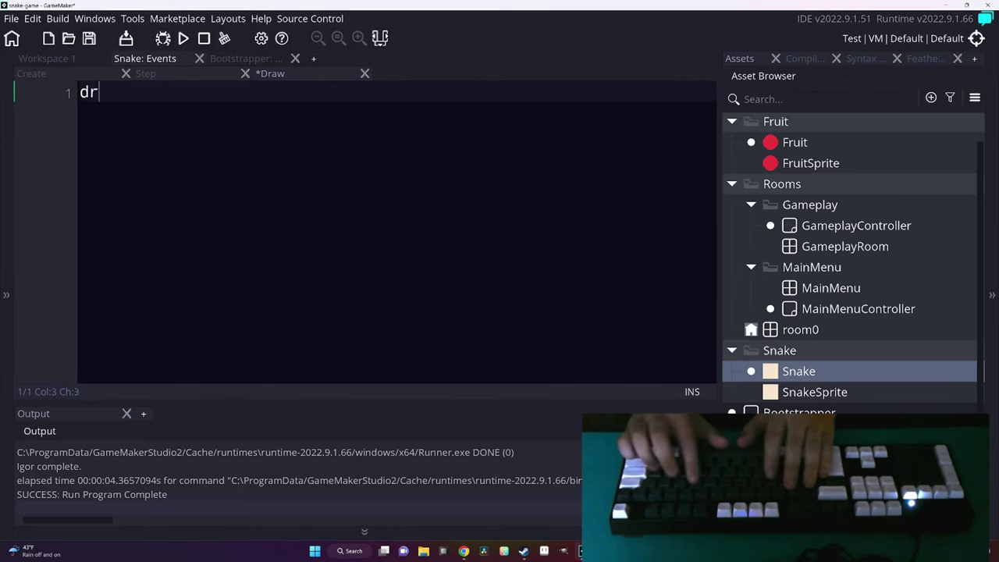
type("aw_self();")
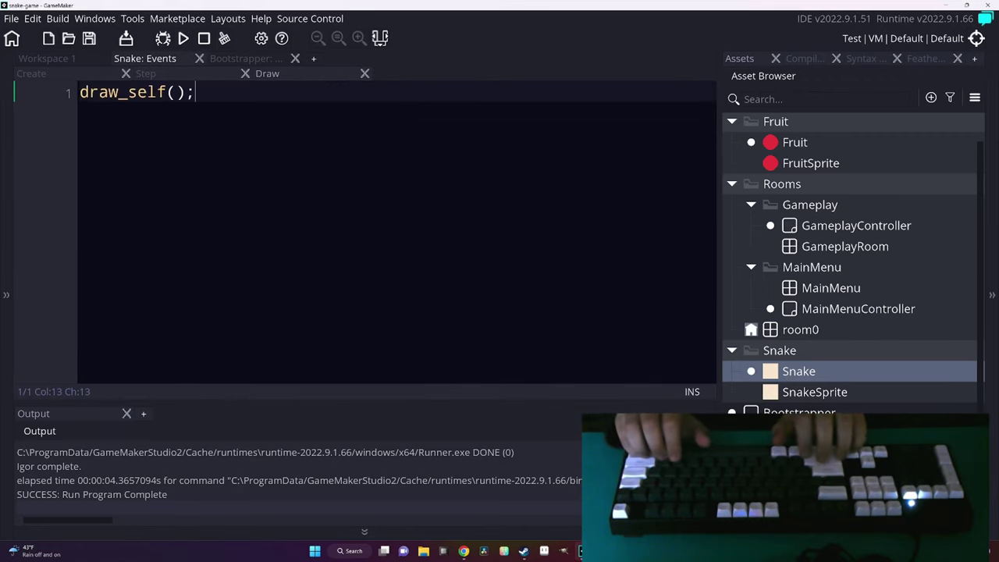
key("Return")
key("Return")
key("Up")
key("Up")
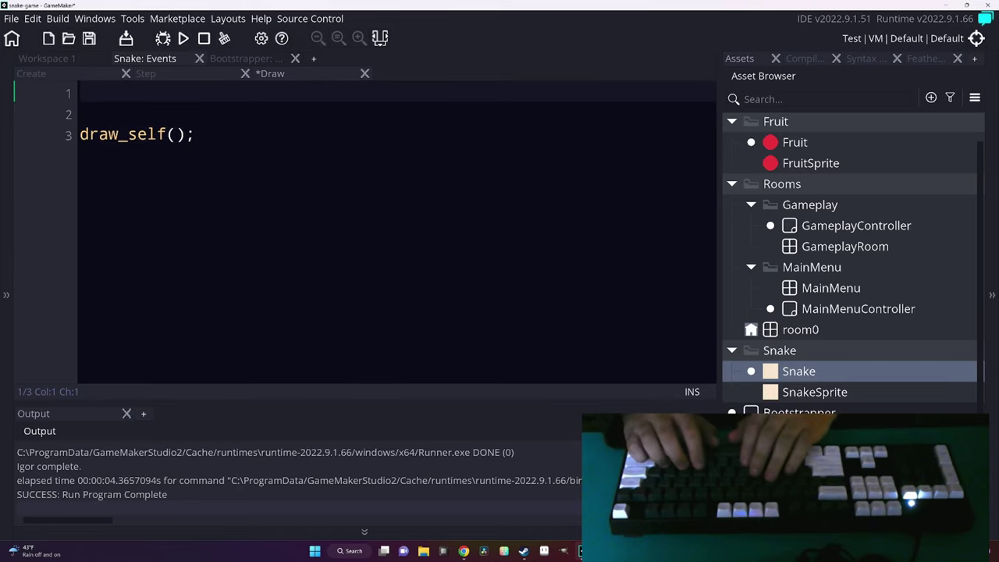
type("for(var i = 0; i < )")
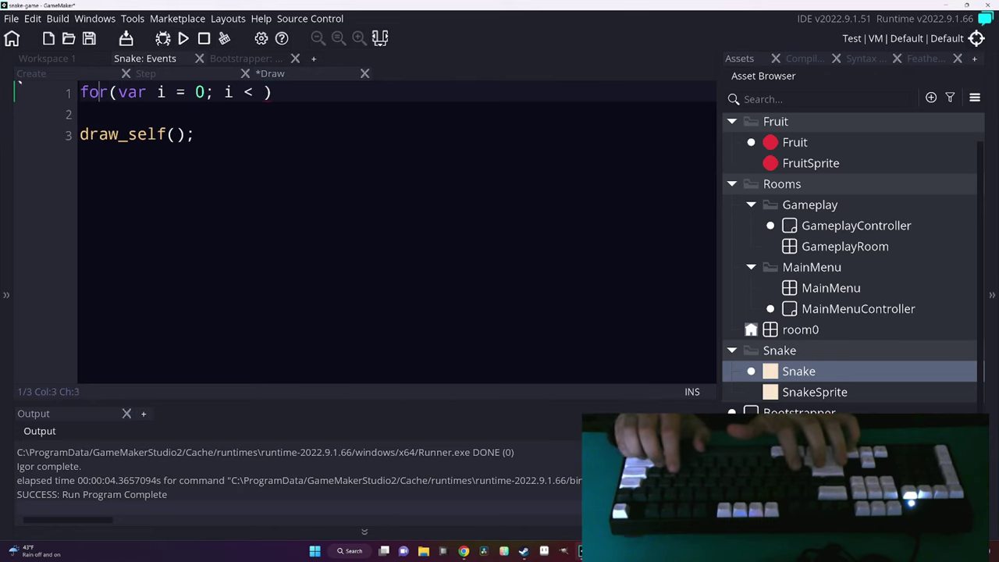
Write a for loop over parts calling draw_sprite(sprite_index, image_index, parts[i].x, parts[i].y).
key("Home")
key("Return")
key("Return")
key("Up")
key("Up")
type("var ")
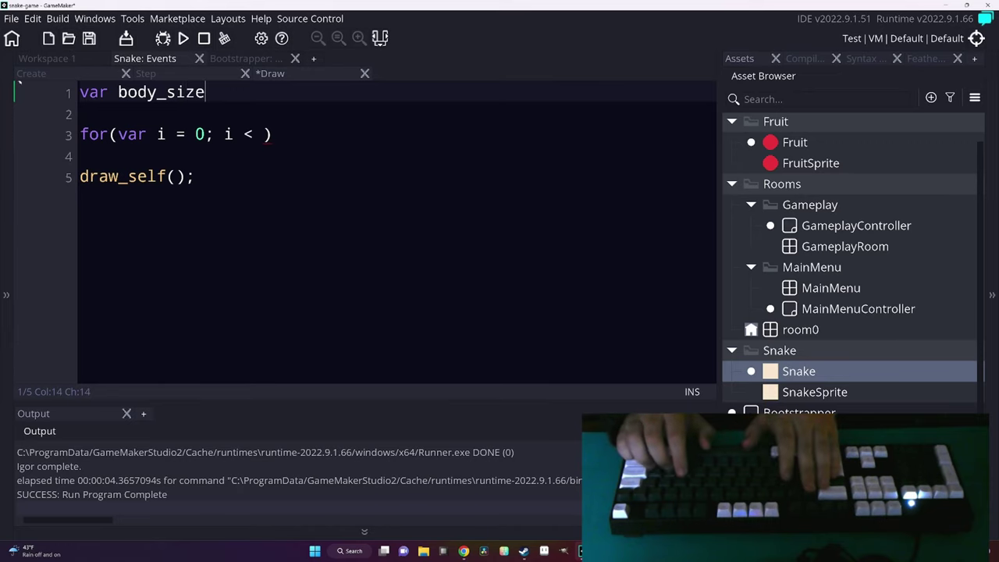
type("ay_length();")
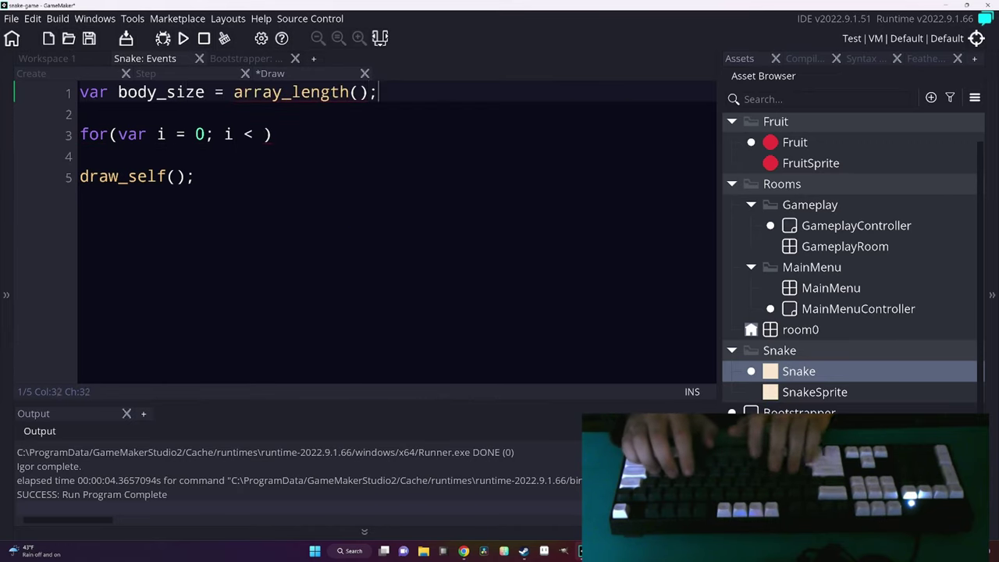
type("ts")
key("Down")
key("Down")
key("Left")
type("bo")
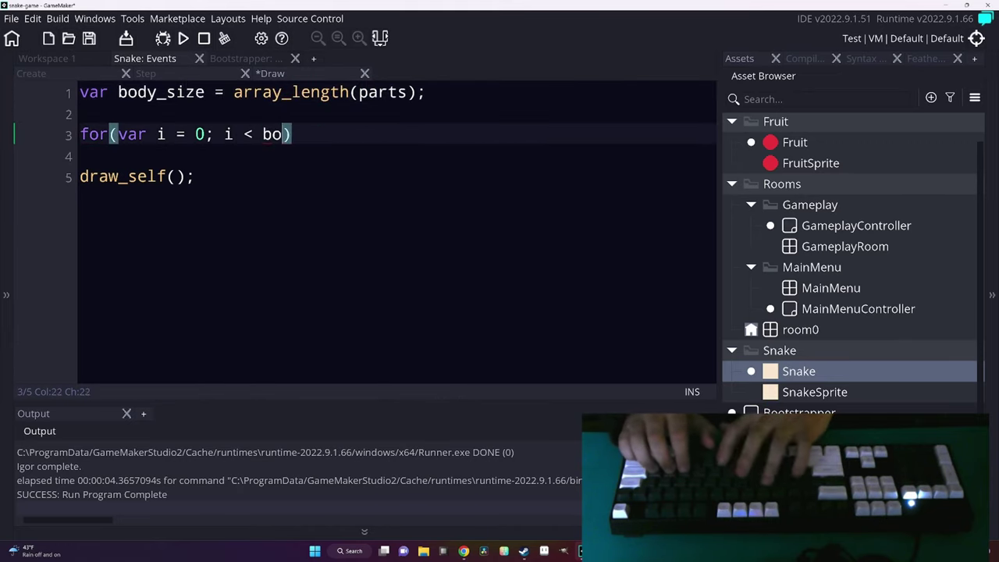
type("dy_size; i")
type("++)")
key("Return")
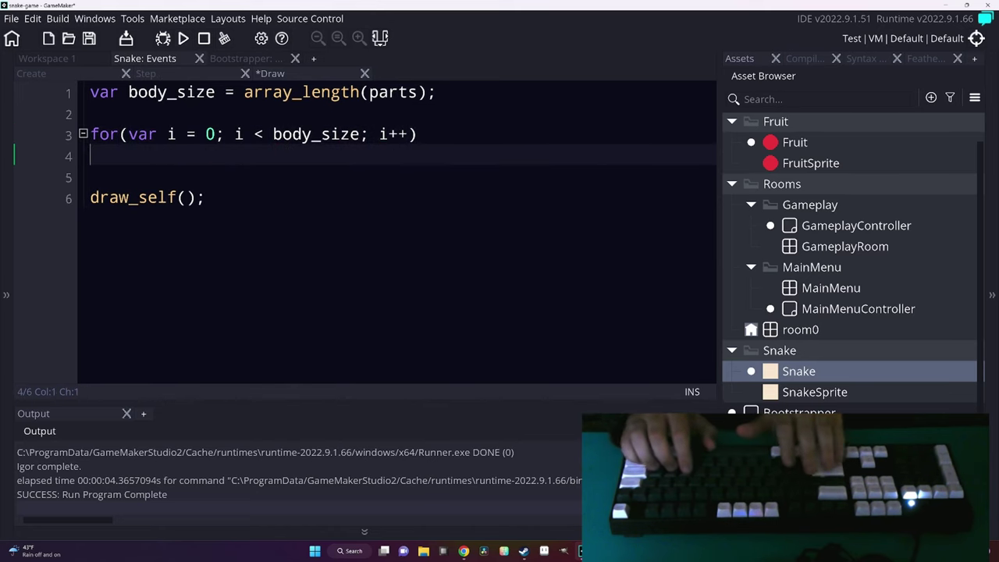
type("{}")
key("Return")
type("draw_")
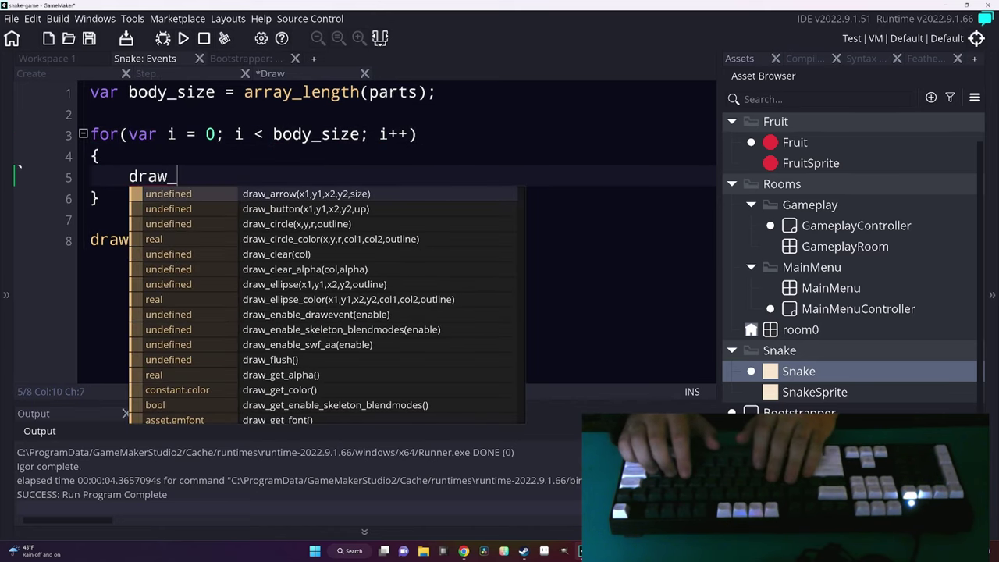
type("sprite(sprite")
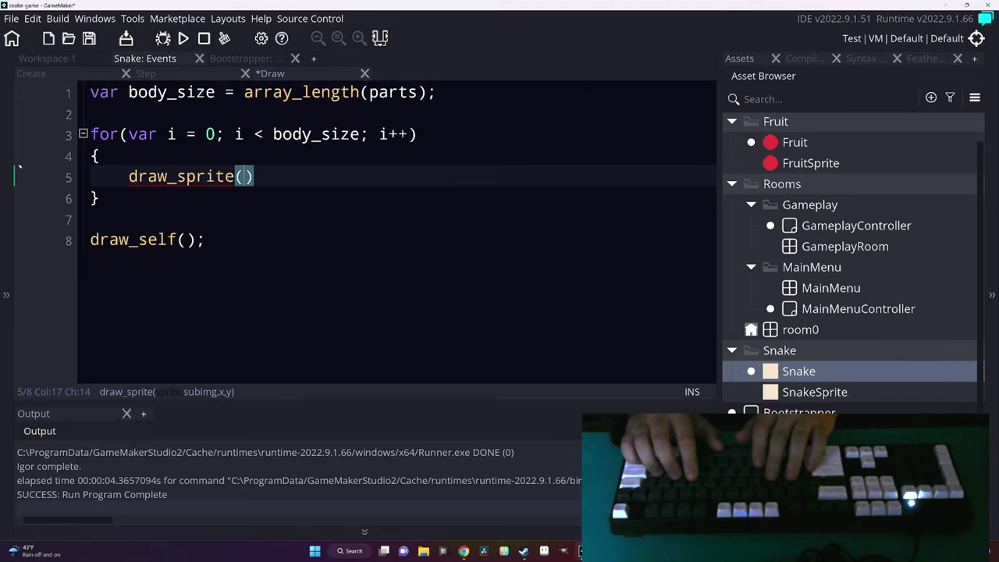
type("_index, image_i")
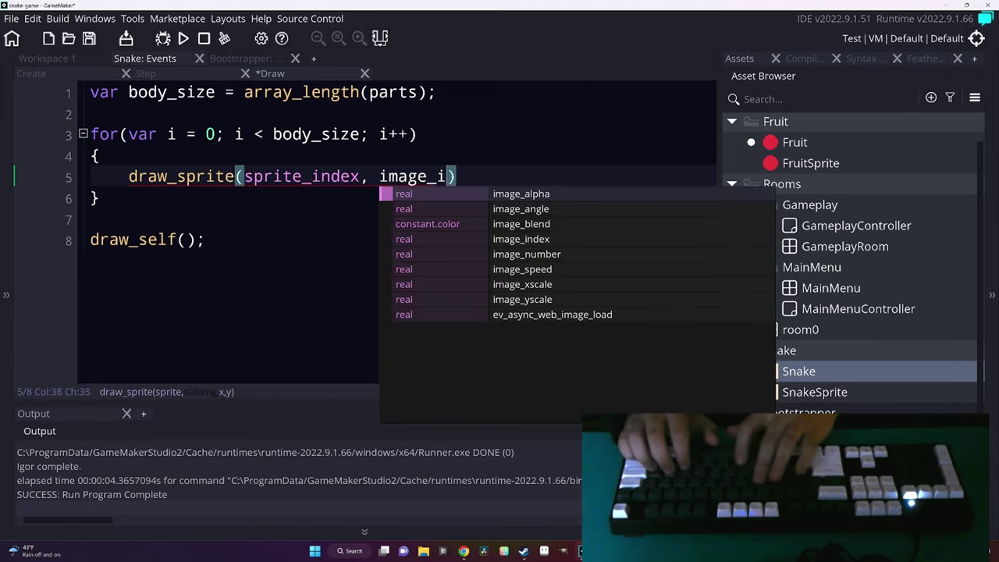
type("ndex,")
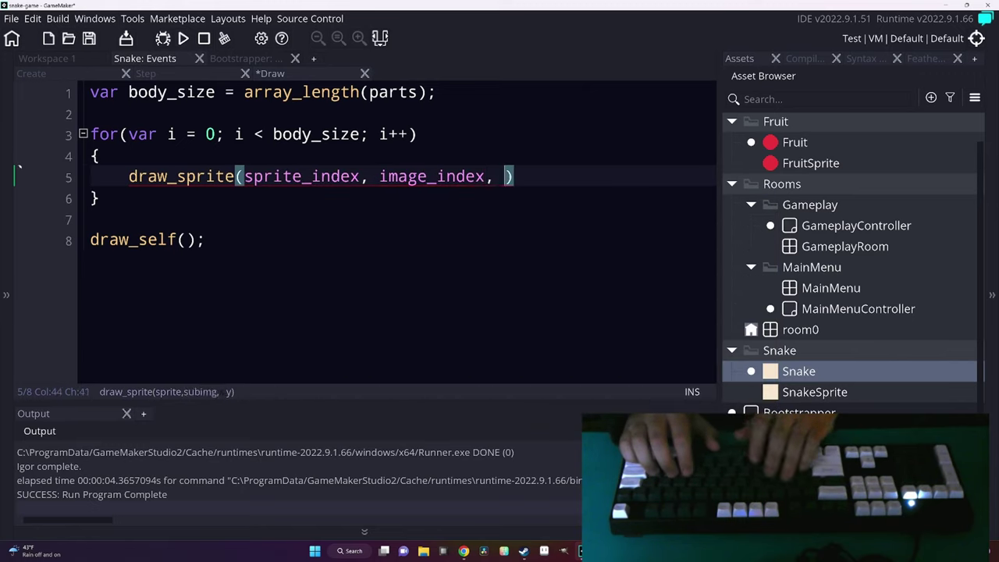
type("parts[i].x,")
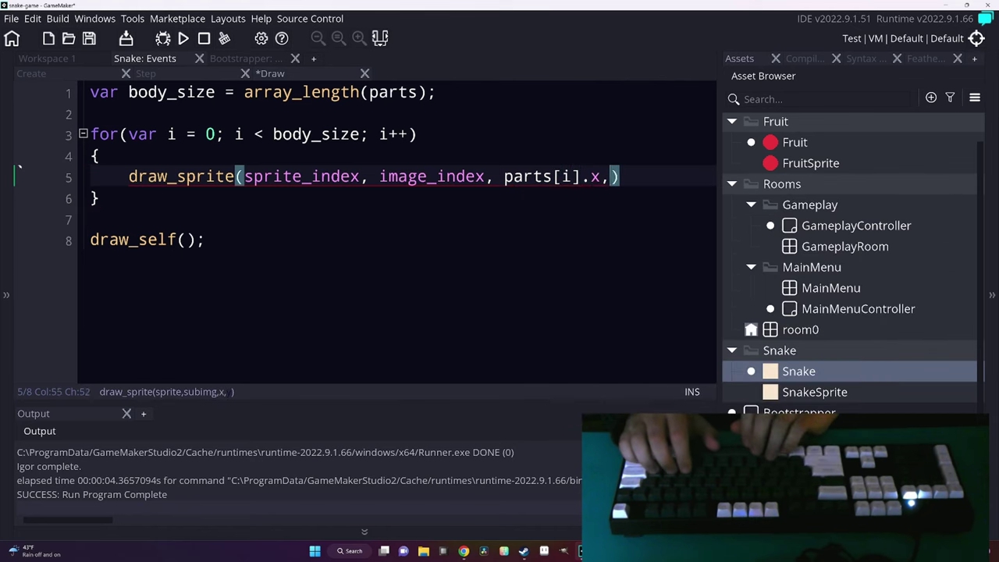
type(" parts[i].y")
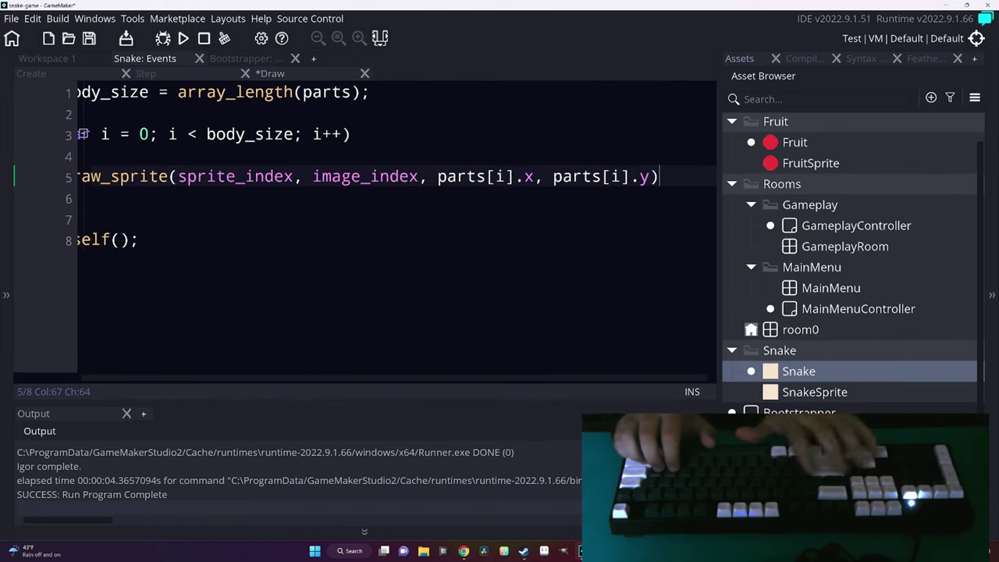
Delete the draw_self() call, save, and test-run the game with F5.
key("Down")
key("Down")
key("shift+Down")
key("shift+End")
key("BackSpace")
key("ctrl+s")
key("F5")
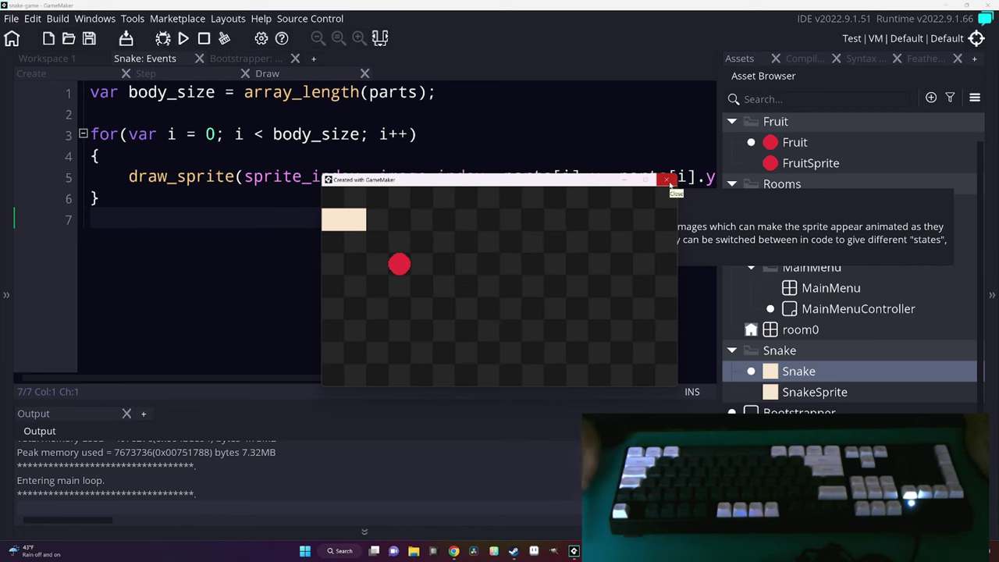
left_click(669, 184)
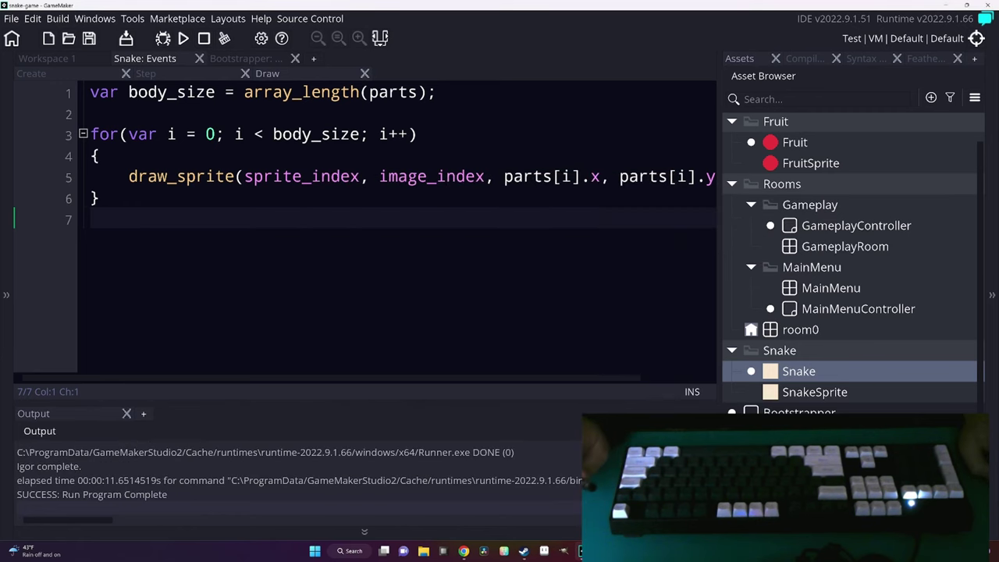
Add var head = parts[array_length(parts) - 1] above the fruit lookup in the Step event.
left_click(211, 74)
key("Return")
type("var")
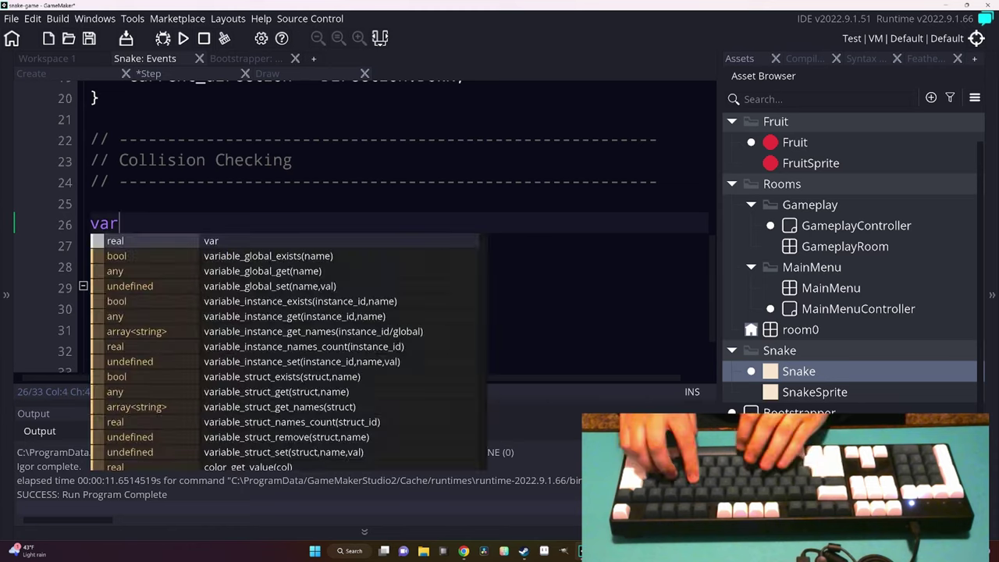
type(" head = array_la")
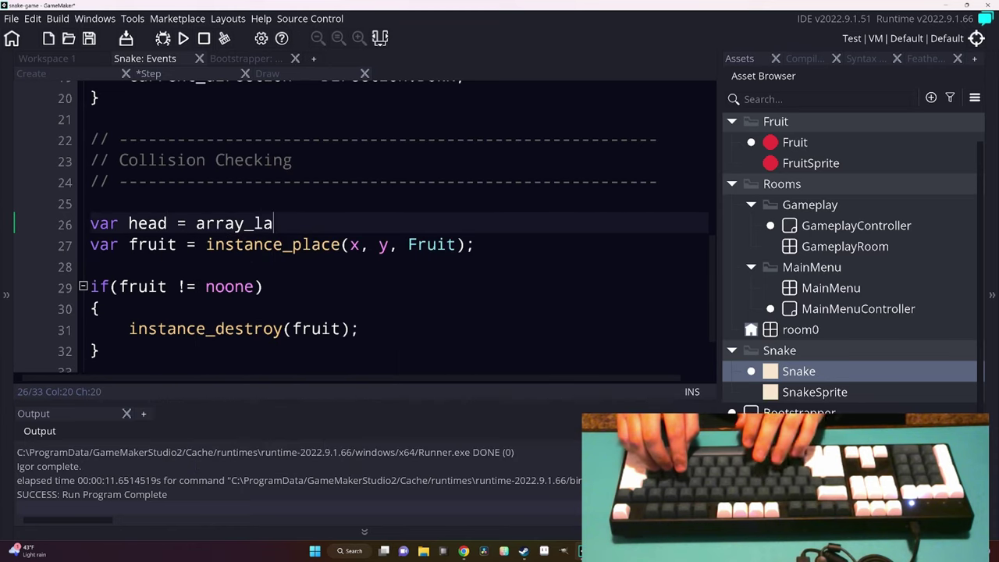
key("BackSpace")
key("BackSpace")
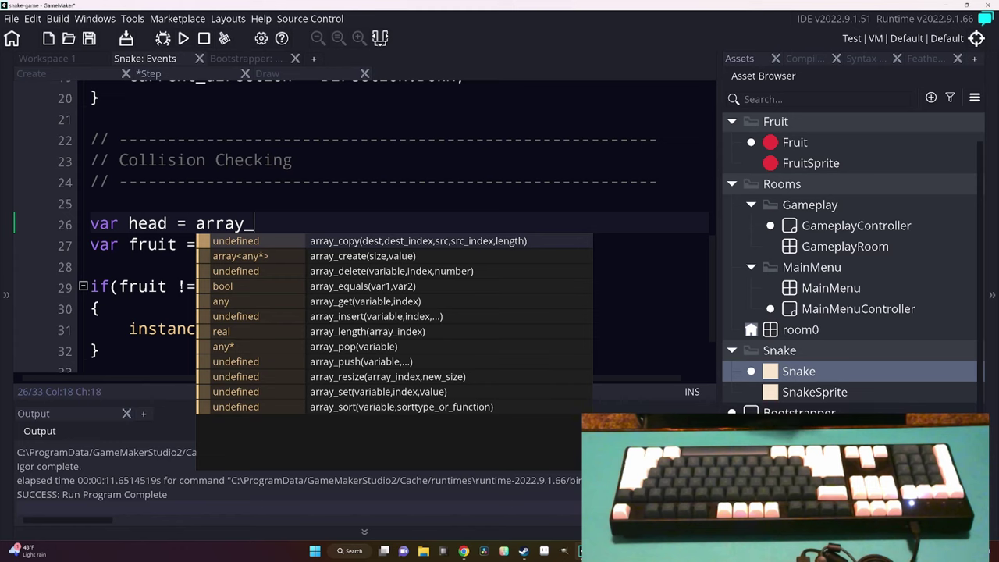
key("BackSpace")
key("BackSpace")
key("BackSpace")
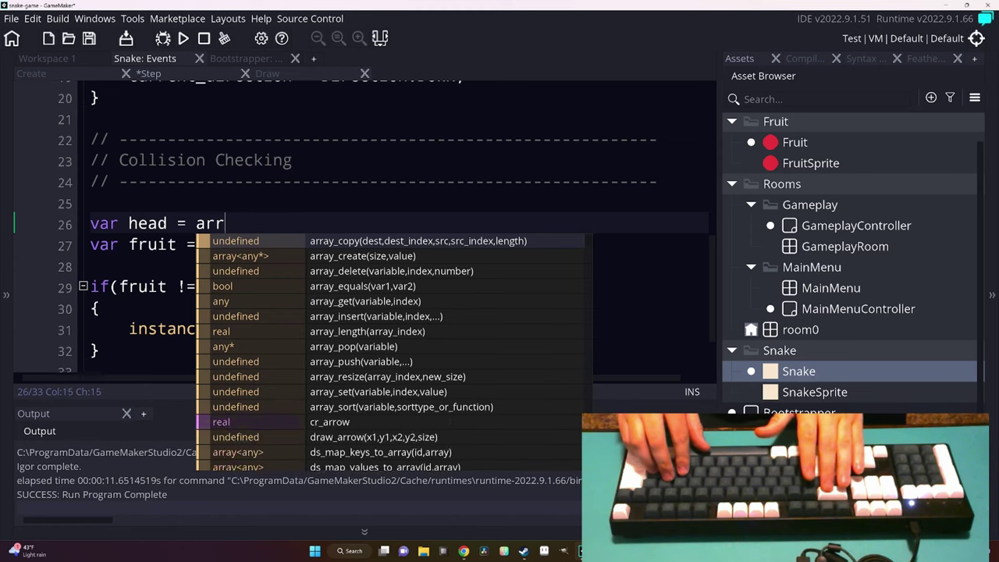
key("BackSpace")
key("BackSpace")
key("BackSpace")
type("parts")
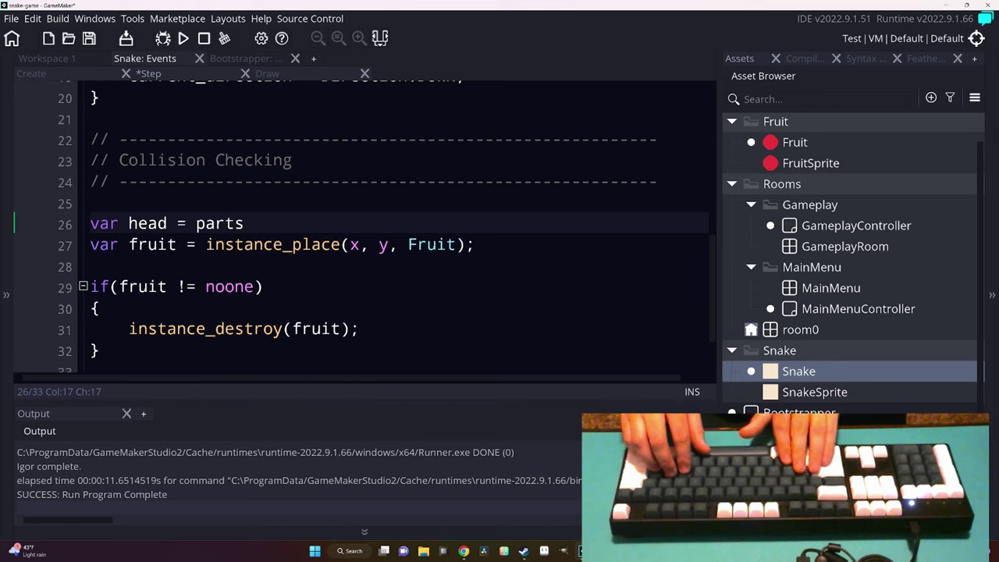
type("[array_len];")
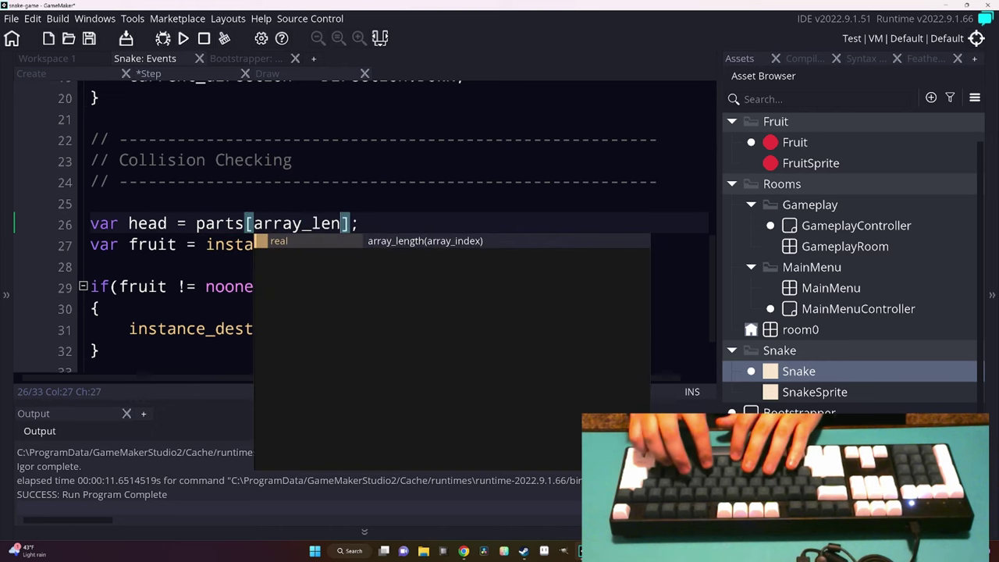
key("Return")
type("parts)")
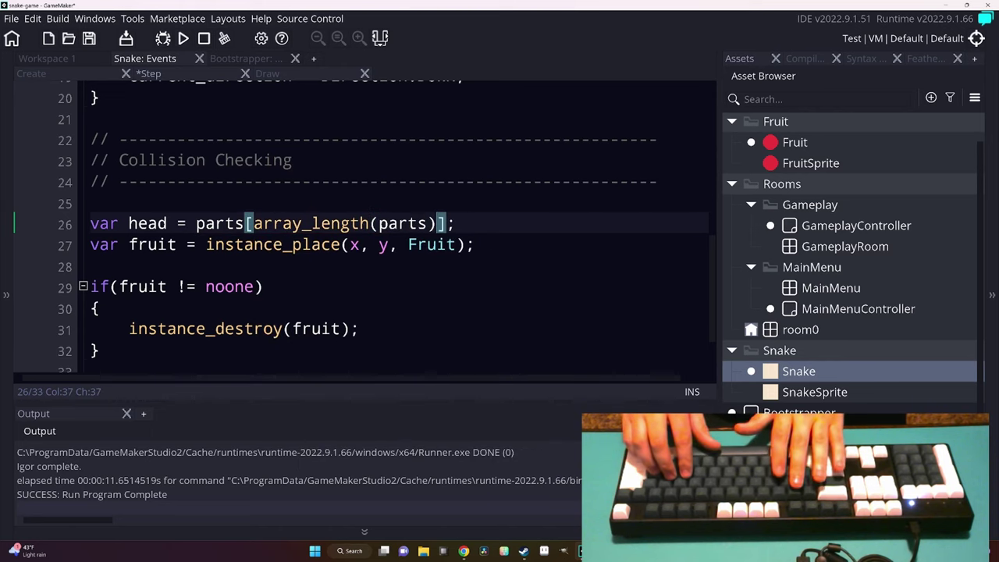
type(" - 1")
Make instance_place check at head.x, head.y, then test-run and close the game.
left_click(358, 245)
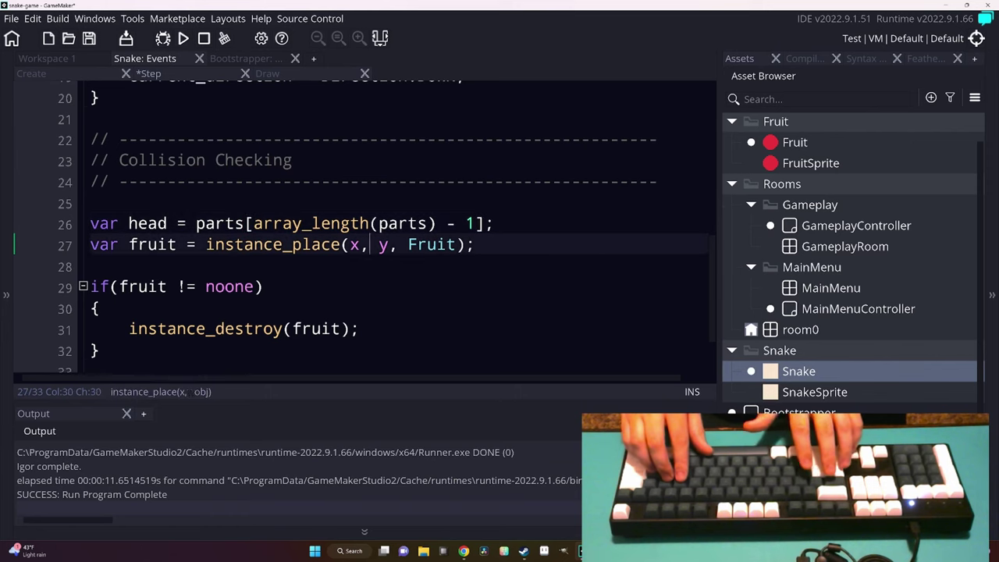
key("BackSpace")
type("head.x")
key("Right")
key("Right")
key("Right")
key("BackSpace")
type("hea")
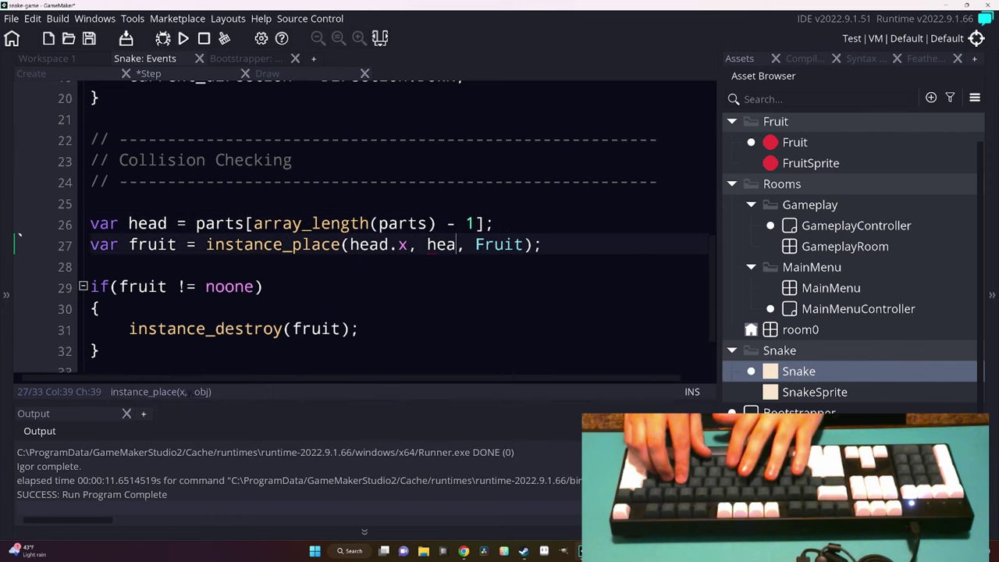
type("d.y")
key("F5")
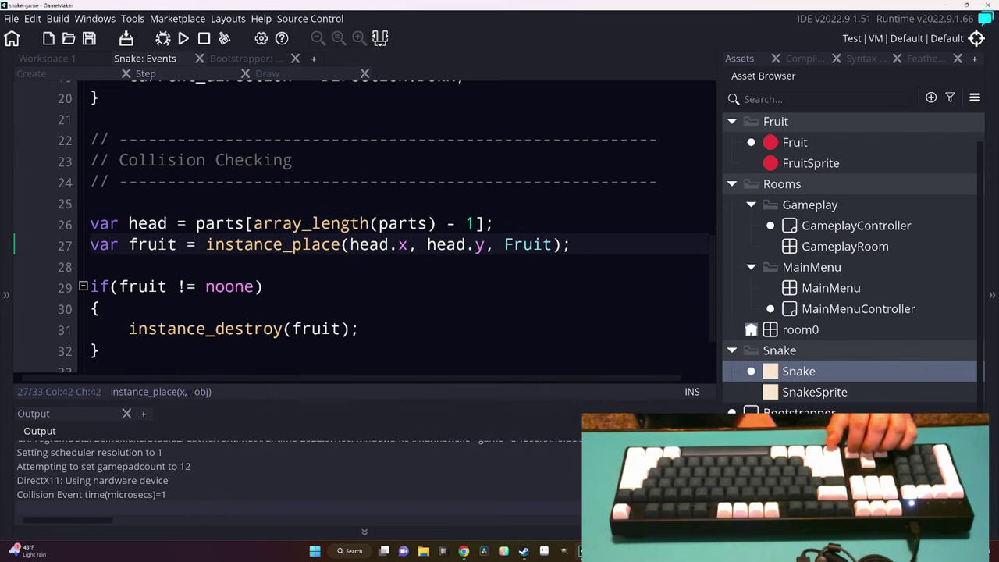
key("space")
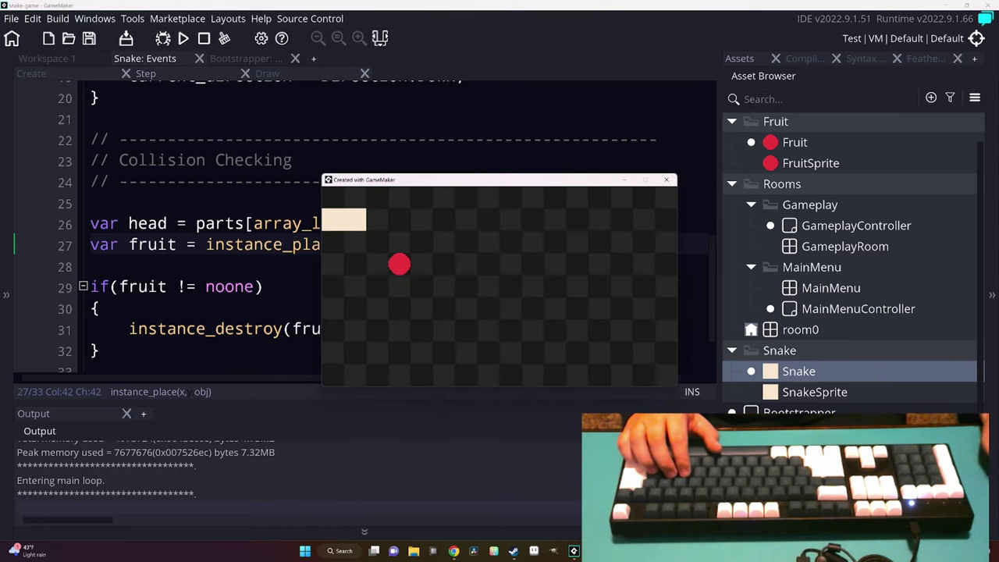
left_click(669, 183)
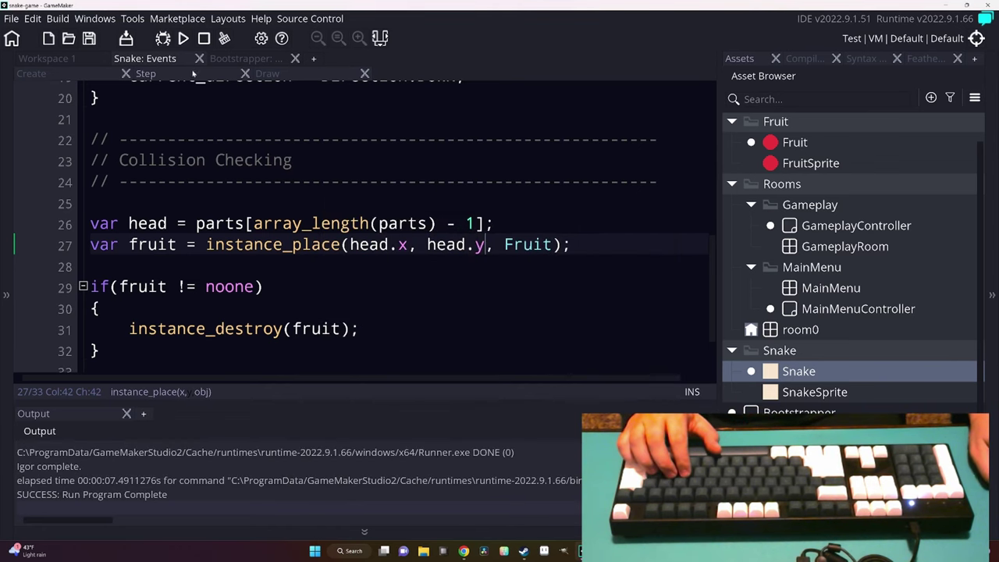
left_click(31, 73)
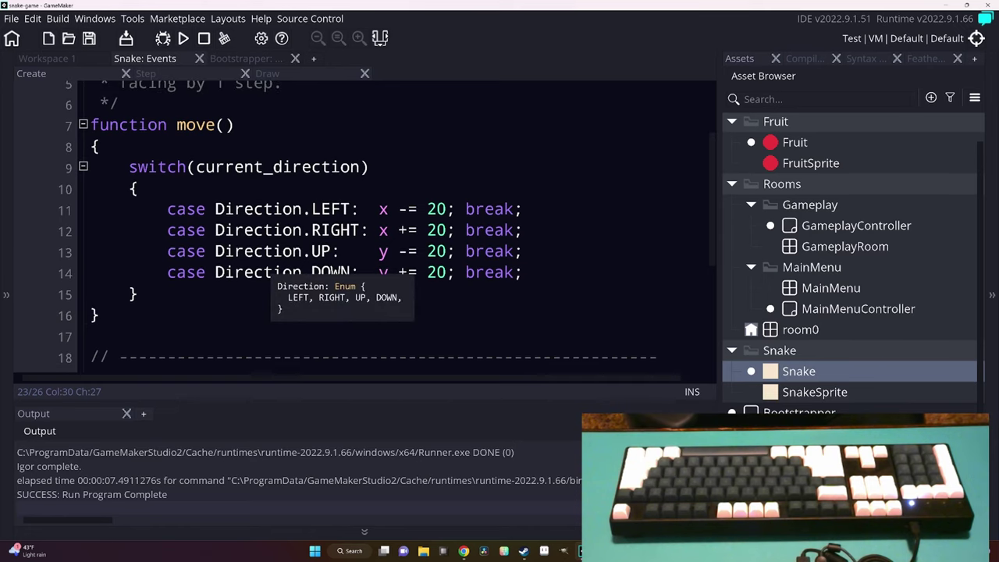
Declare an empty function head() below move() in the Create event.
left_click(140, 179)
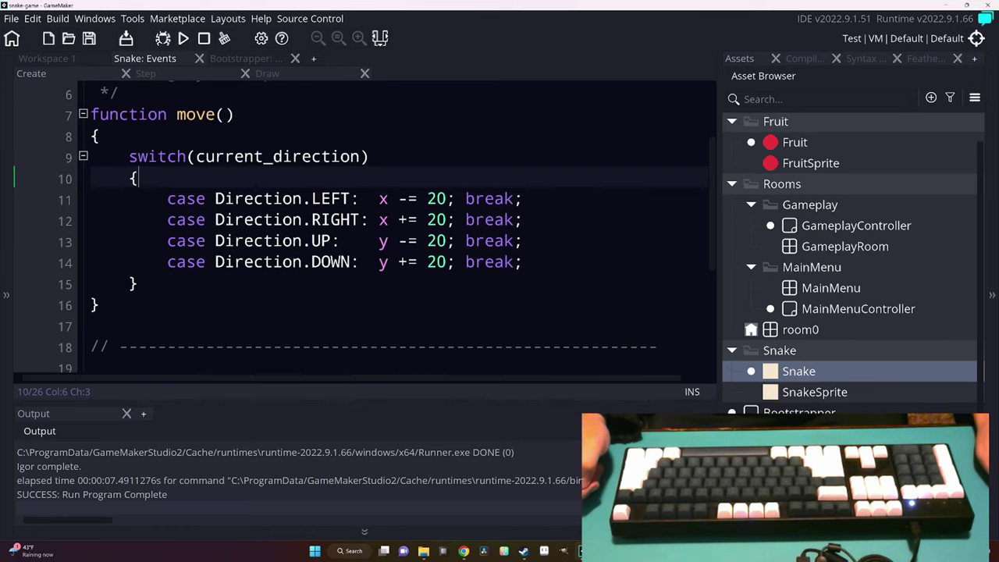
left_click(99, 136)
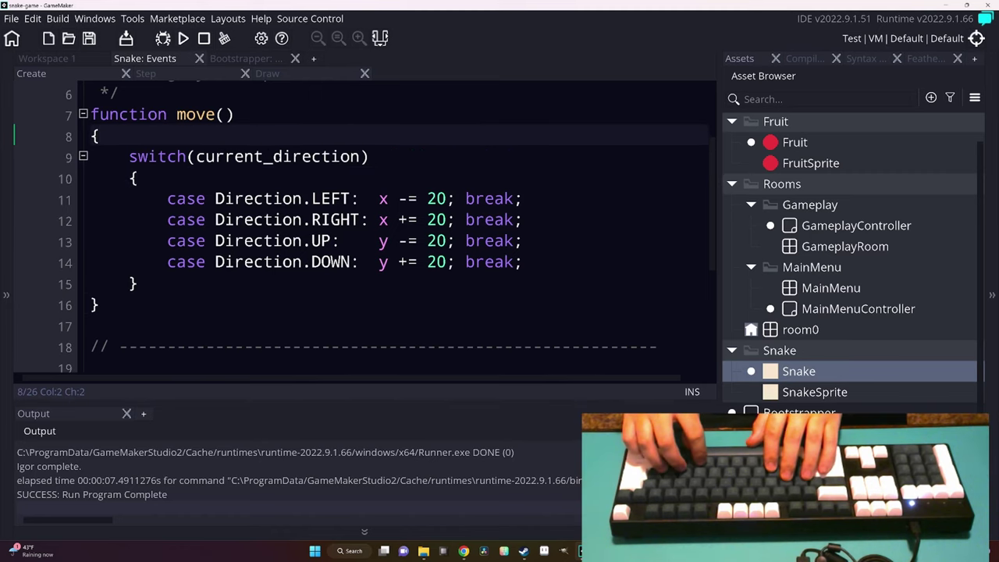
left_click(99, 305)
key("Return")
key("Return")
type("fun")
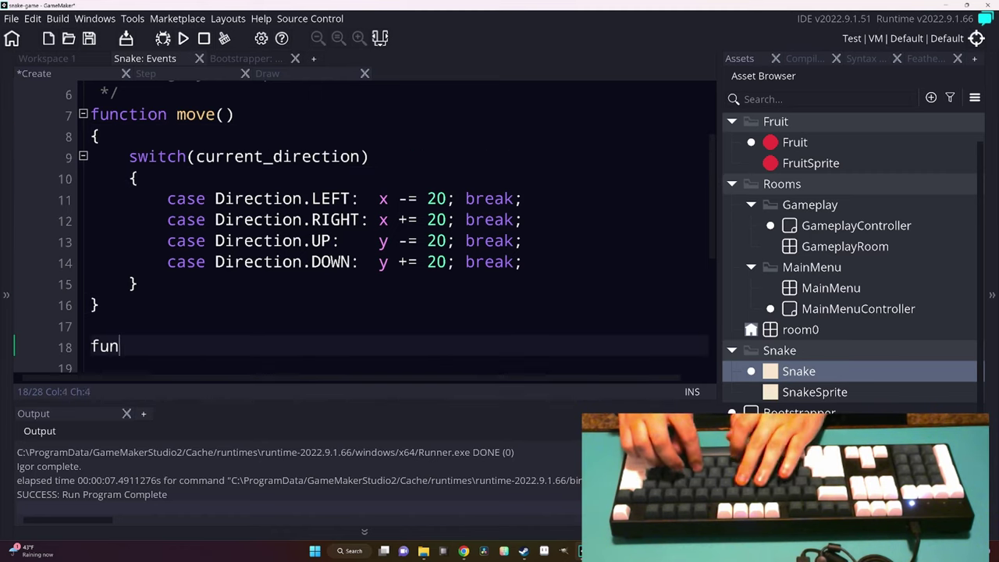
type("ction head()")
key("Return")
type("{")
key("Return")
type("//")
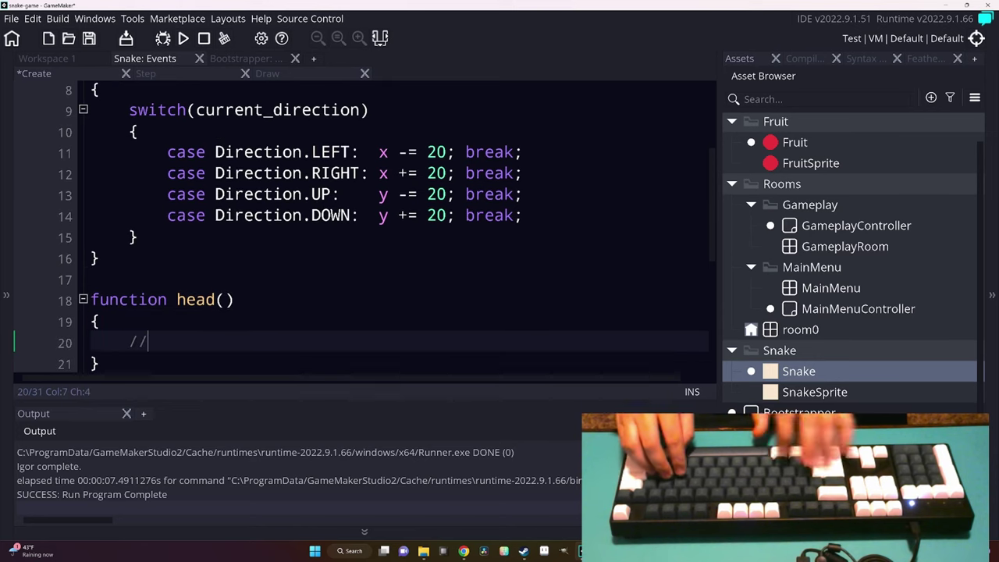
Add a /** doc comment 'Get the head of snake.' above head().
key("Up")
key("Up")
key("Home")
key("Return")
key("Up")
type("/**")
key("Return")
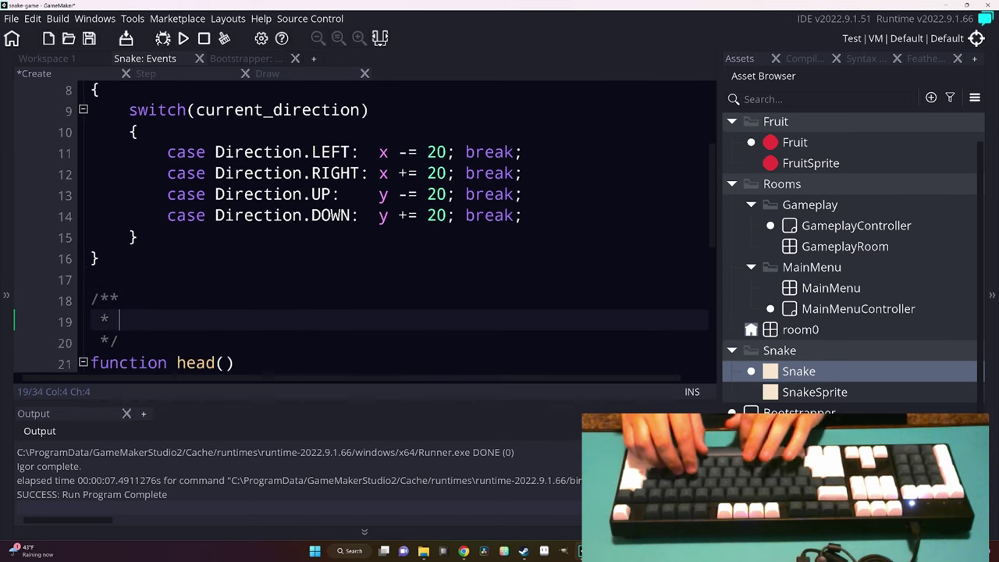
type("Get the head of ")
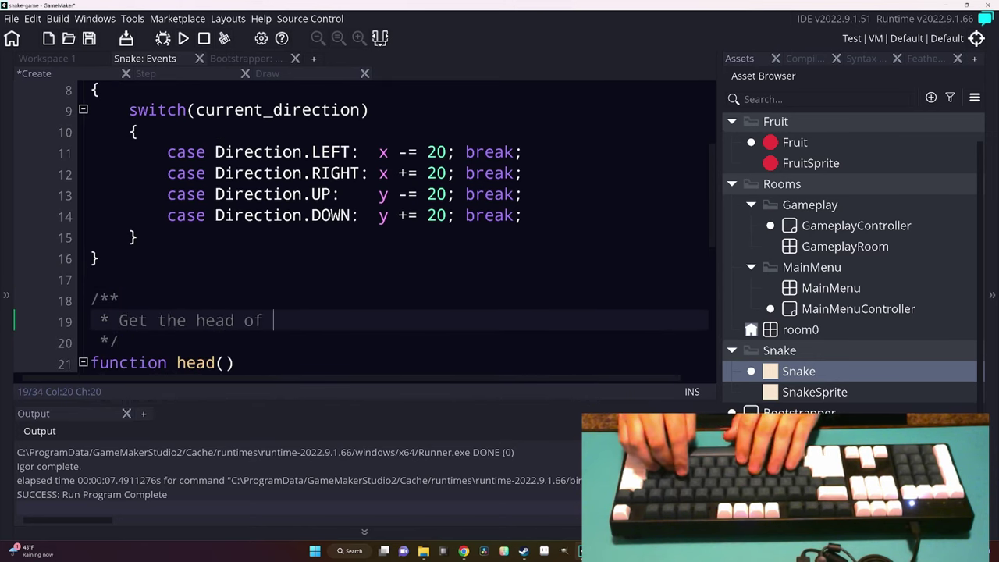
type("snake.")
scroll(364, 227, "down", 3)
scroll(364, 226, "up", 1)
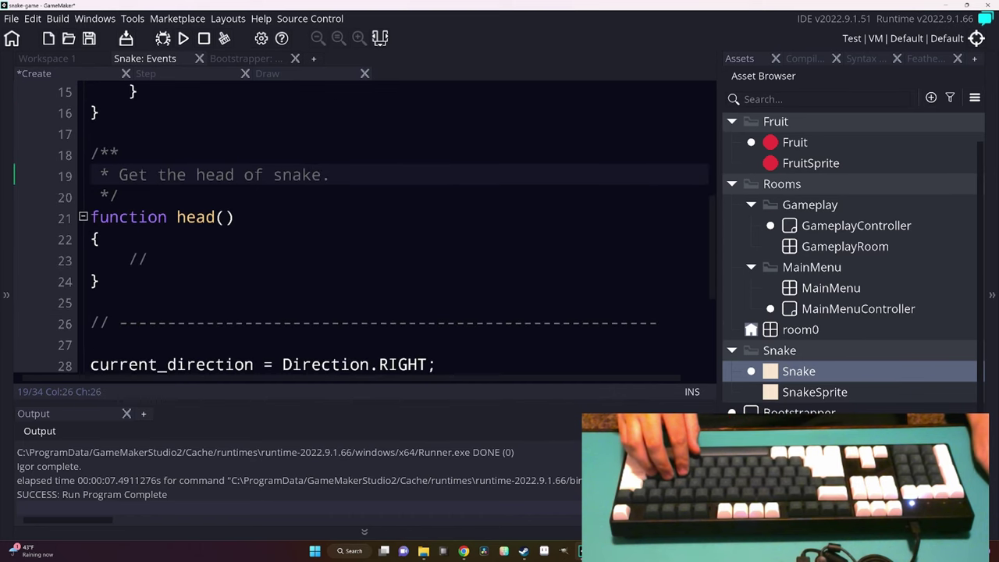
Copy the parts lookup from the Step event into head(), change 'var head =' to 'return', and save.
left_click(225, 69)
left_click(54, 225)
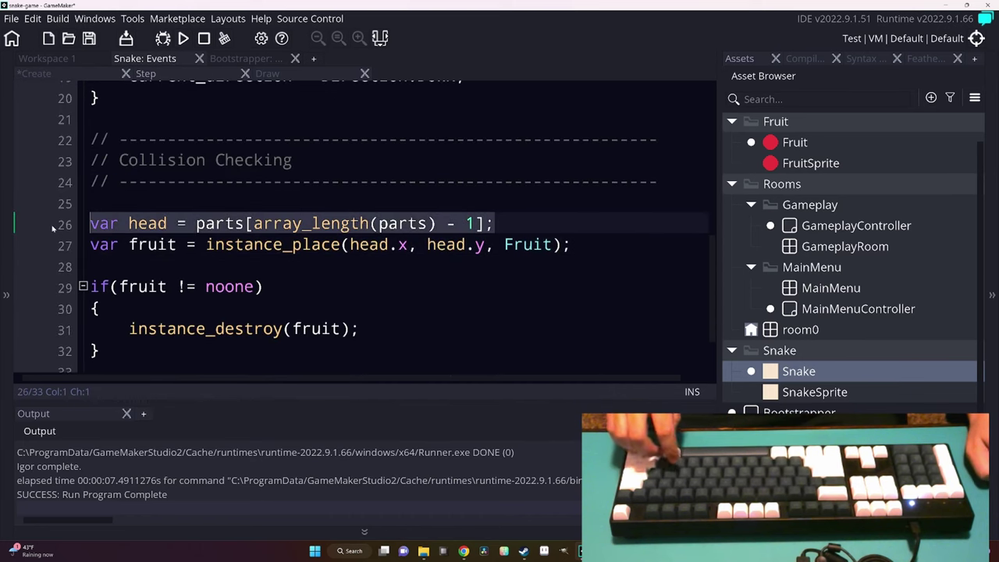
key("ctrl+c")
left_click(87, 73)
key("BackSpace")
key("BackSpace")
key("ctrl+v")
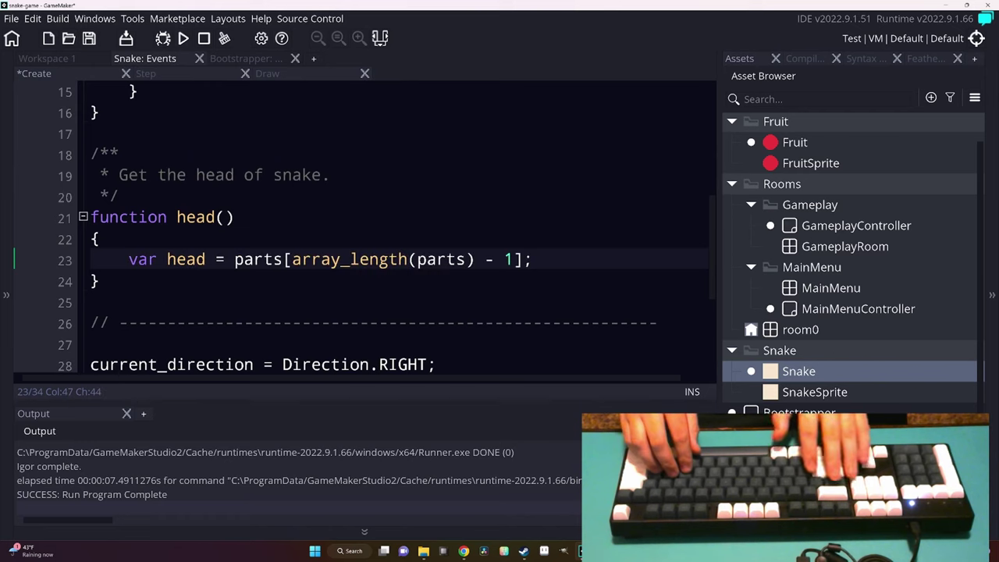
left_click(166, 262)
left_click_drag(235, 259, 129, 259)
type("return")
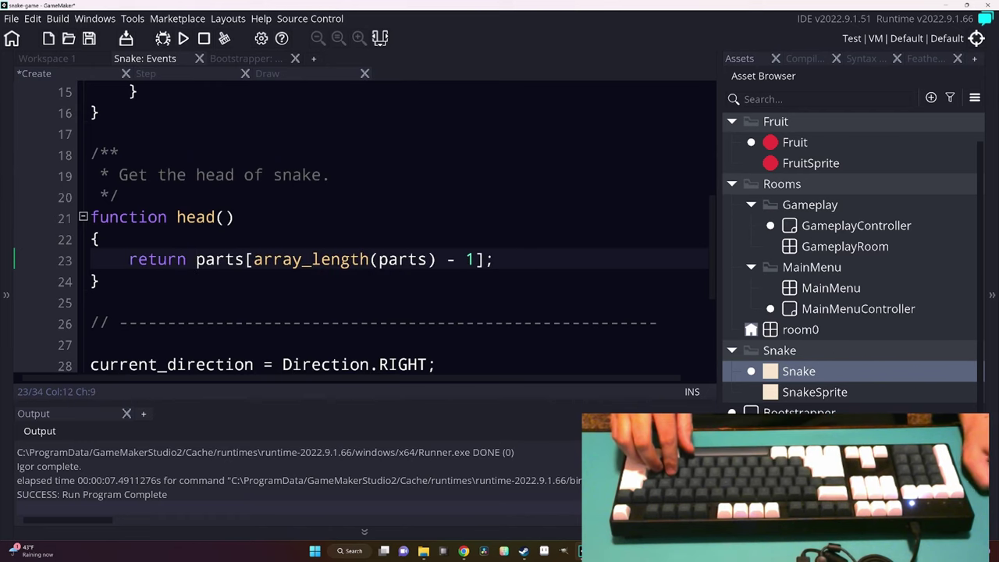
key("Up")
key("ctrl+s")
In the Step event's collision check, declare 'var current_head = head();'.
left_click(195, 73)
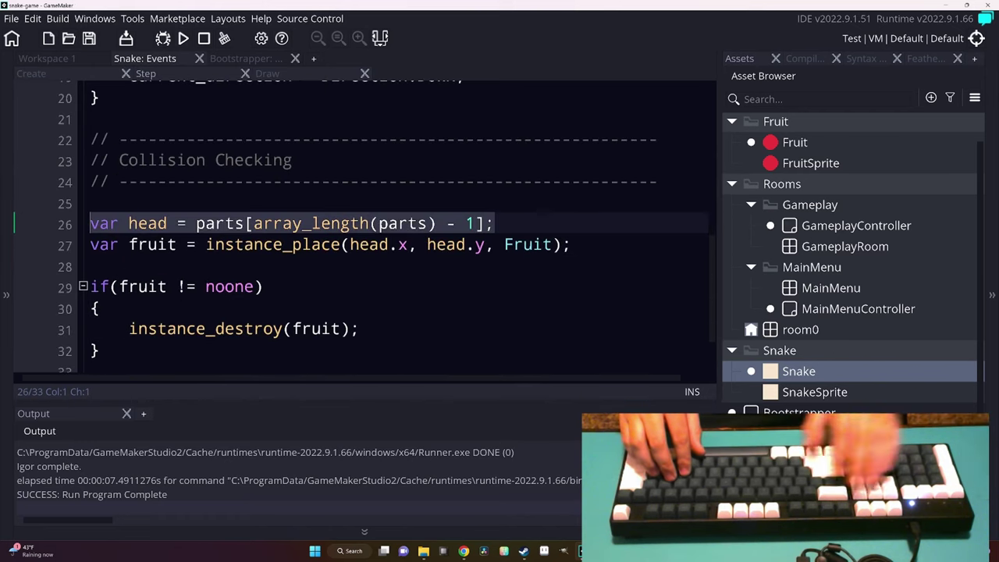
type("var head = hea")
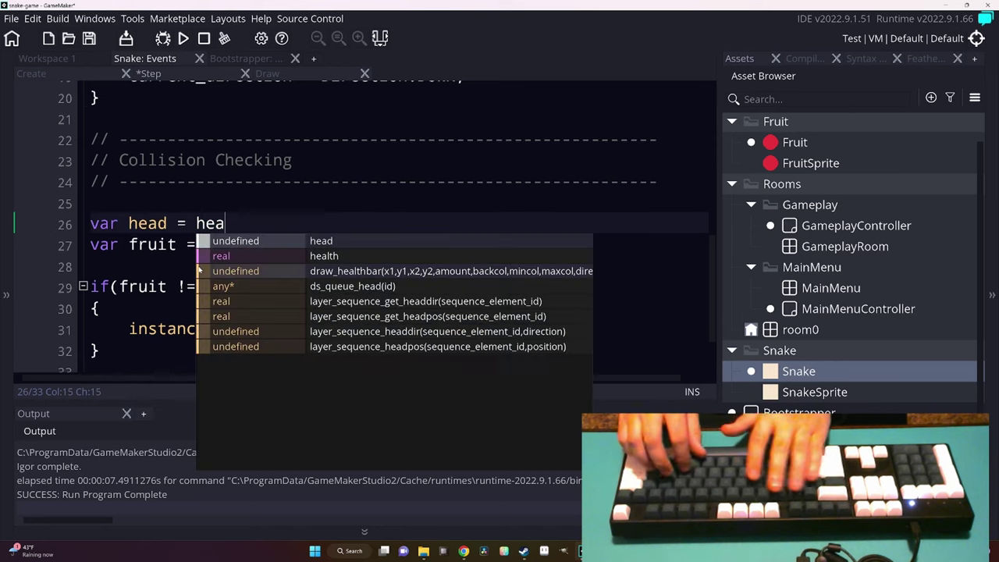
key("BackSpace")
key("BackSpace")
key("BackSpace")
type("c")
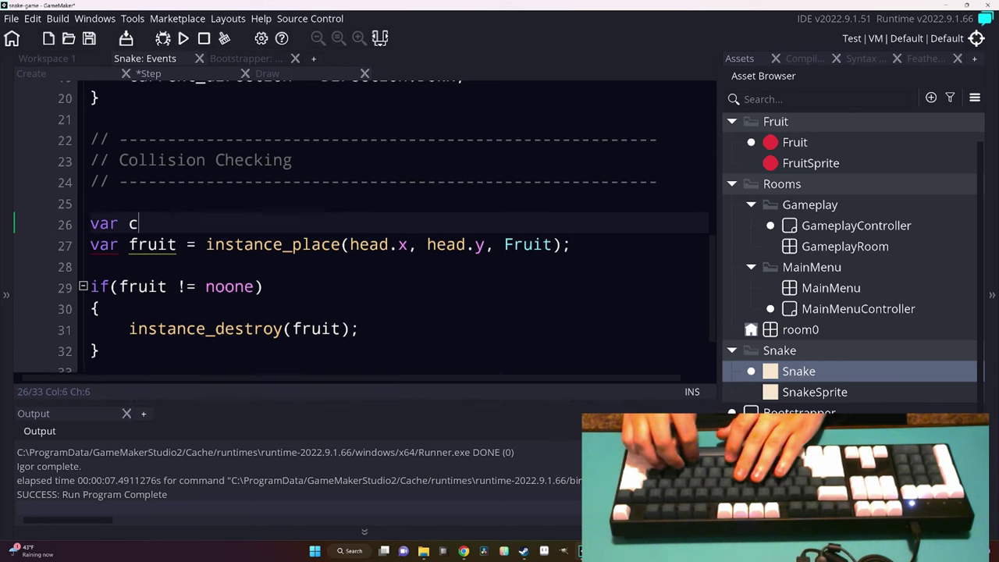
type("urrent_head = head();")
key("Down")
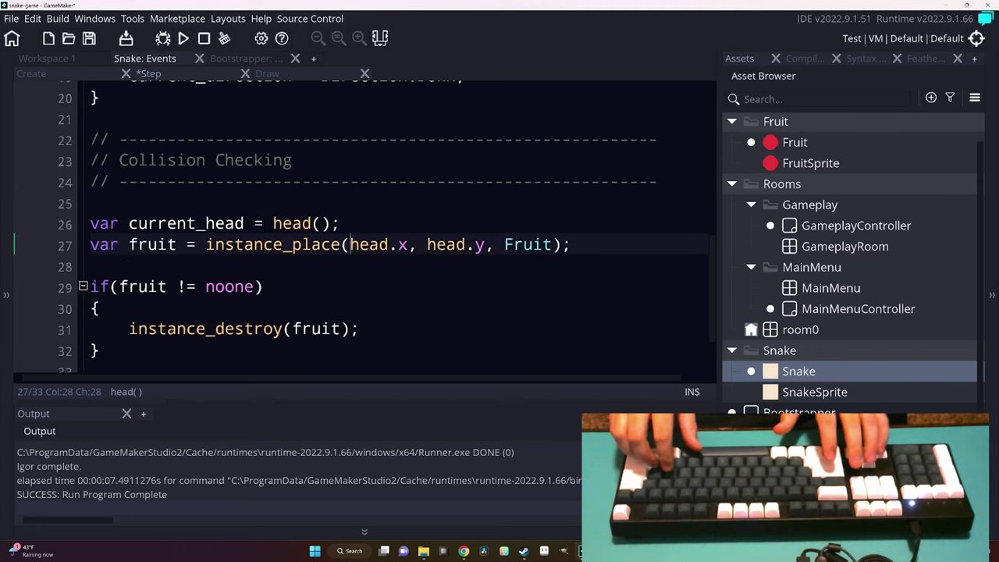
Pass current_head.x and current_head.y to instance_place instead of head.x and head.y.
key("Right")
key("Right")
key("Right")
key("ctrl+BackSpace")
type("current_head")
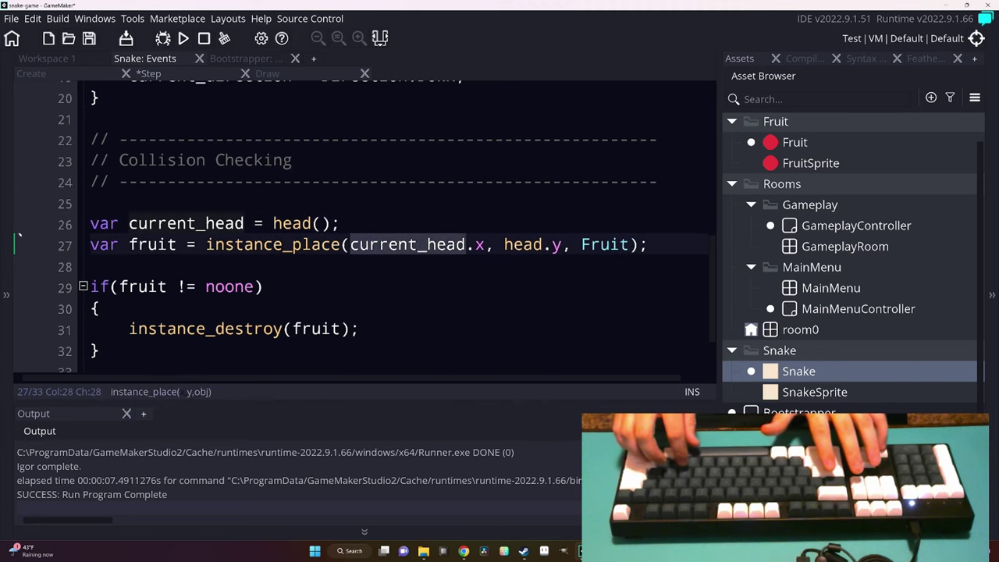
key("Right")
key("Right")
key("Right")
key("Right")
key("ctrl+BackSpace")
type("current_head")
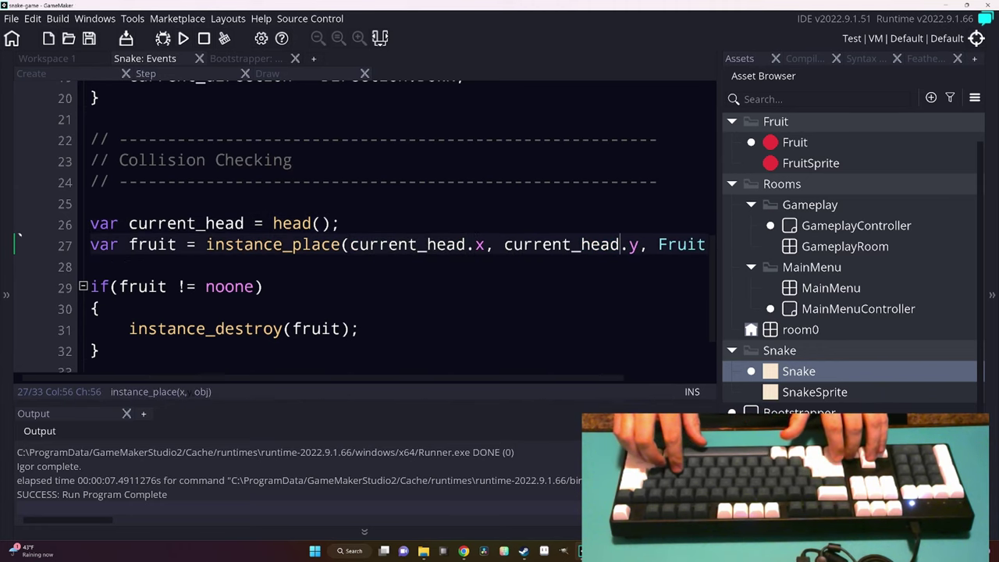
Split the instance_place arguments and closing parenthesis onto separate indented lines.
key("ctrl+Left")
key("ctrl+Left")
key("ctrl+Left")
key("Return")
key("ctrl+Right")
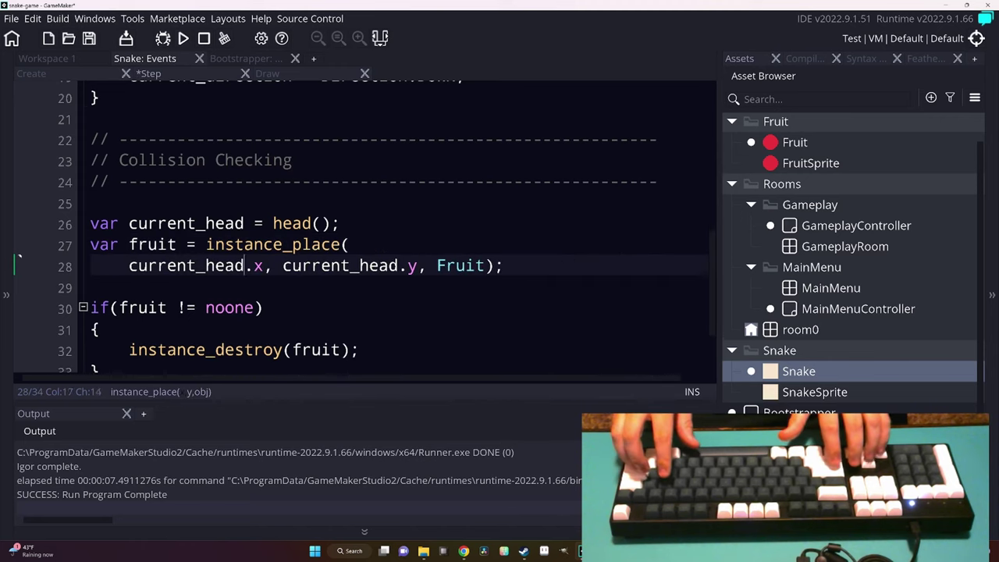
key("End")
key("Left")
key("Left")
key("Return")
key("BackSpace")
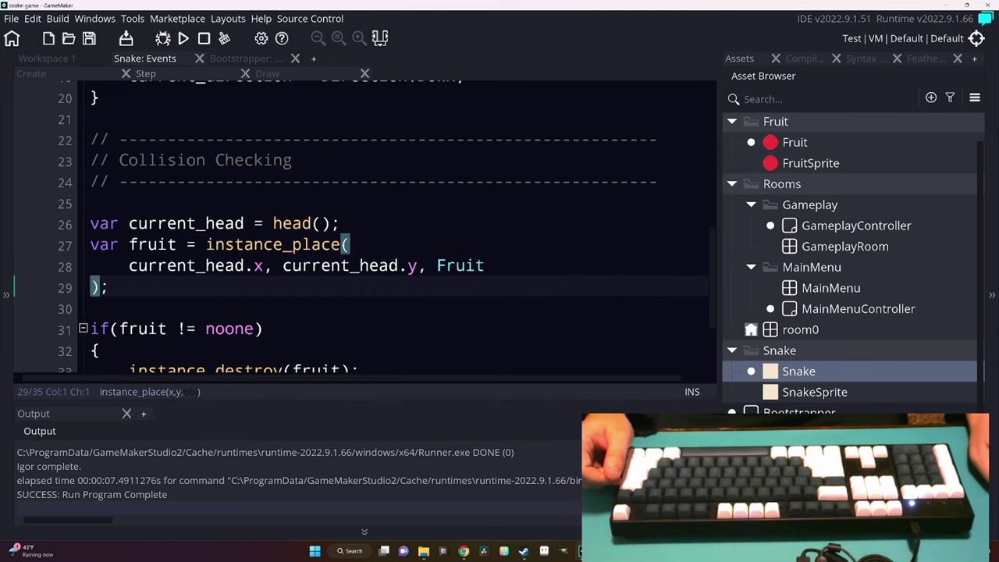
left_click(215, 329)
scroll(216, 328, "down", 1)
left_click(31, 73)
scroll(359, 227, "up", 2)
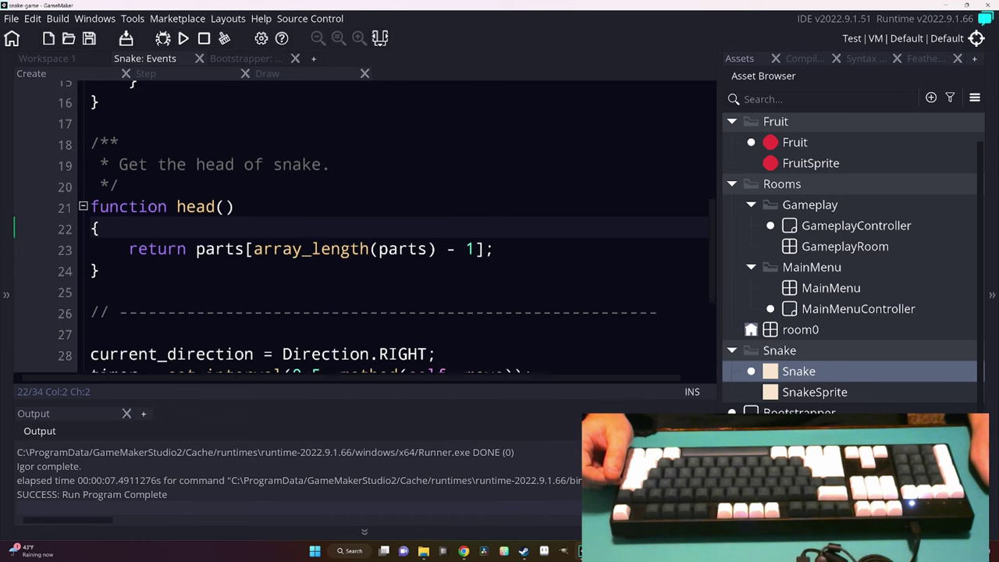
Add 'var current_head = head();' as the first line of move().
scroll(359, 226, "up", 2)
left_click(99, 161)
key("Return")
type("va")
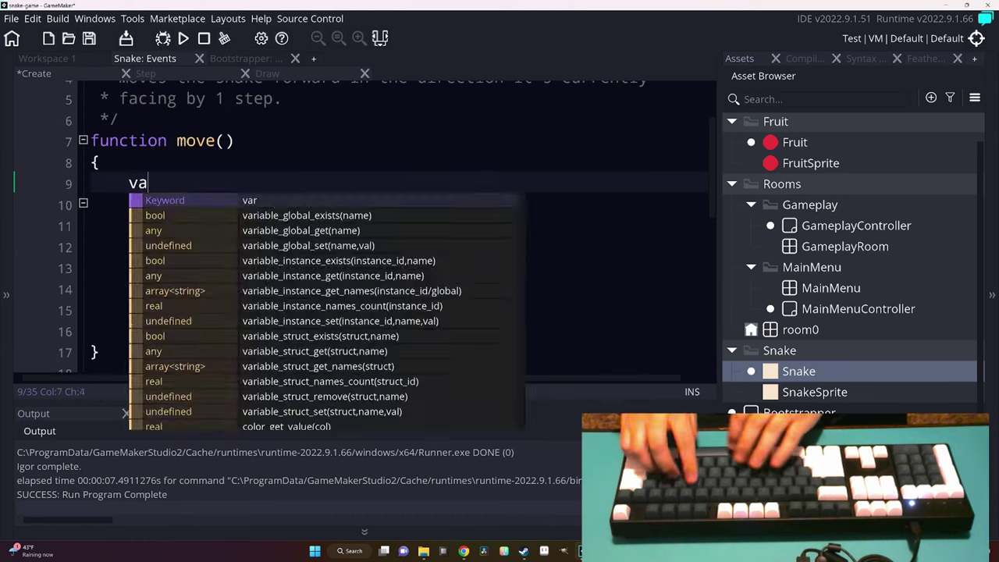
type("r current_head = head()")
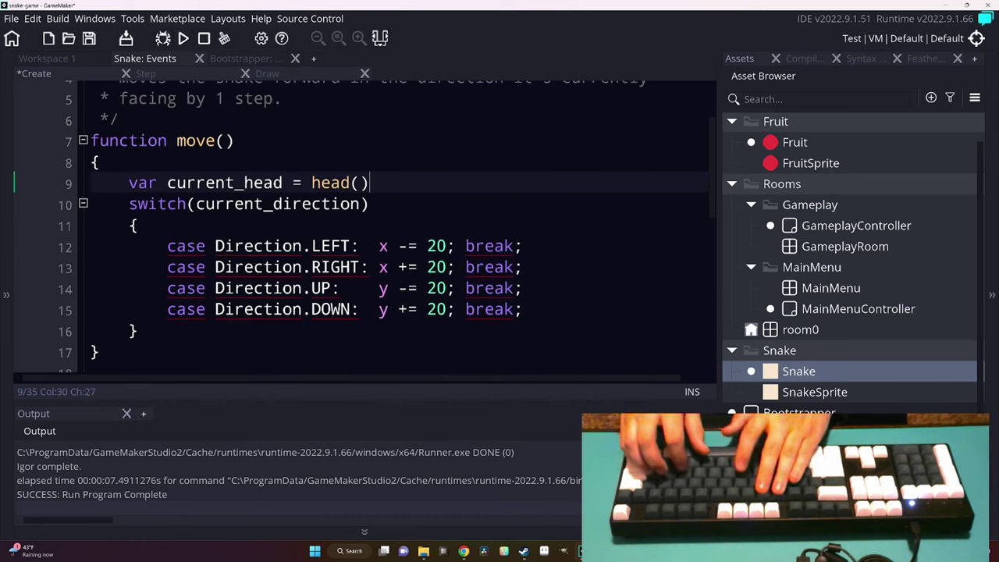
type(";")
key("Return")
On all four direction cases, change x/y to head.x/head.y and replace 20 with GRID_SIZE.
scroll(234, 250, "down", 1)
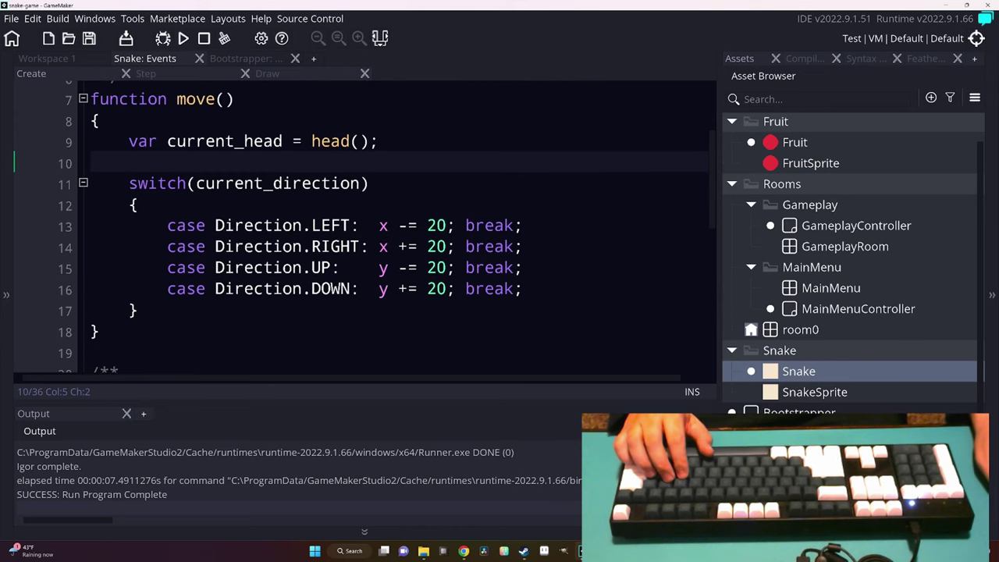
left_click(380, 226)
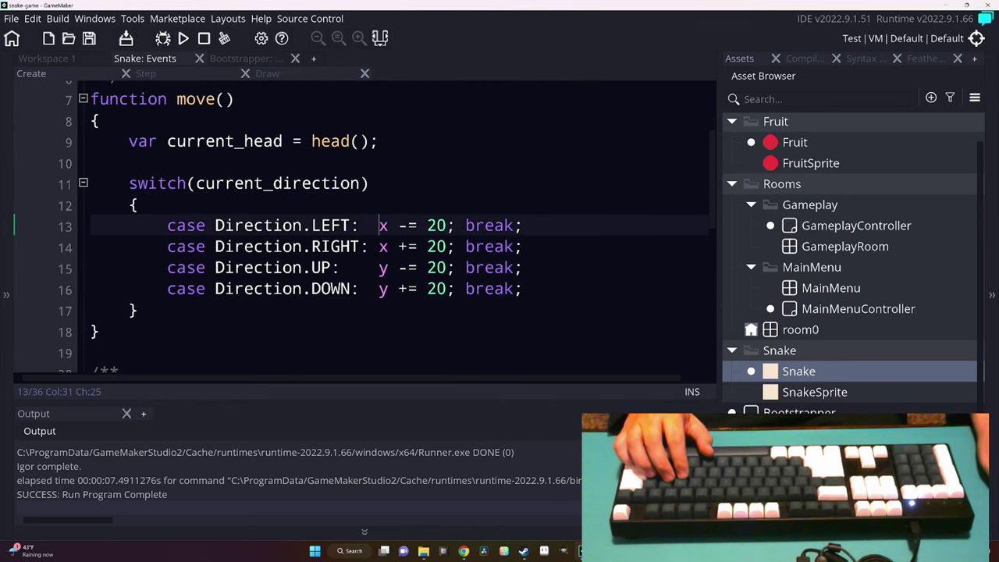
key("Down")
key("Down")
key("Down")
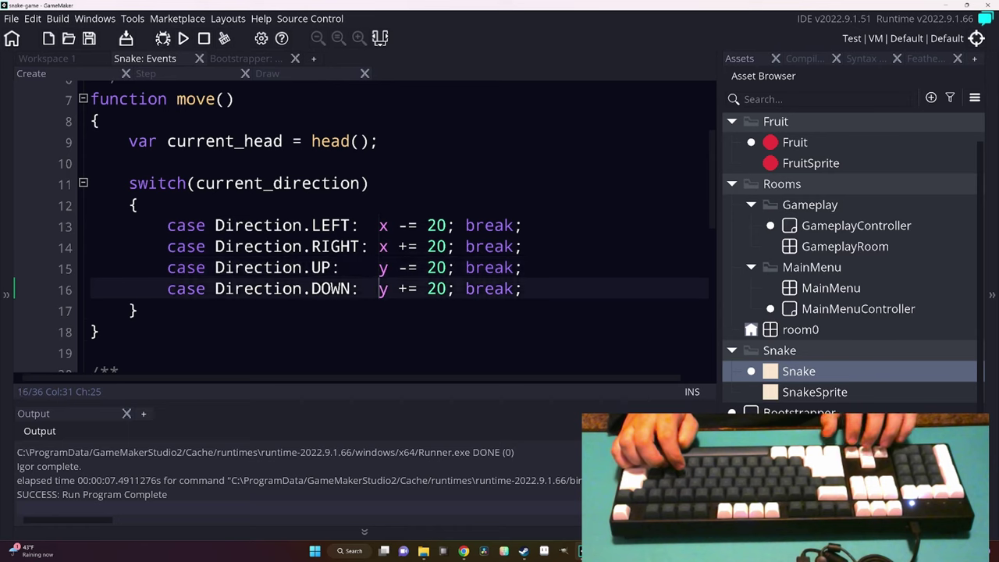
type("head")
type(".")
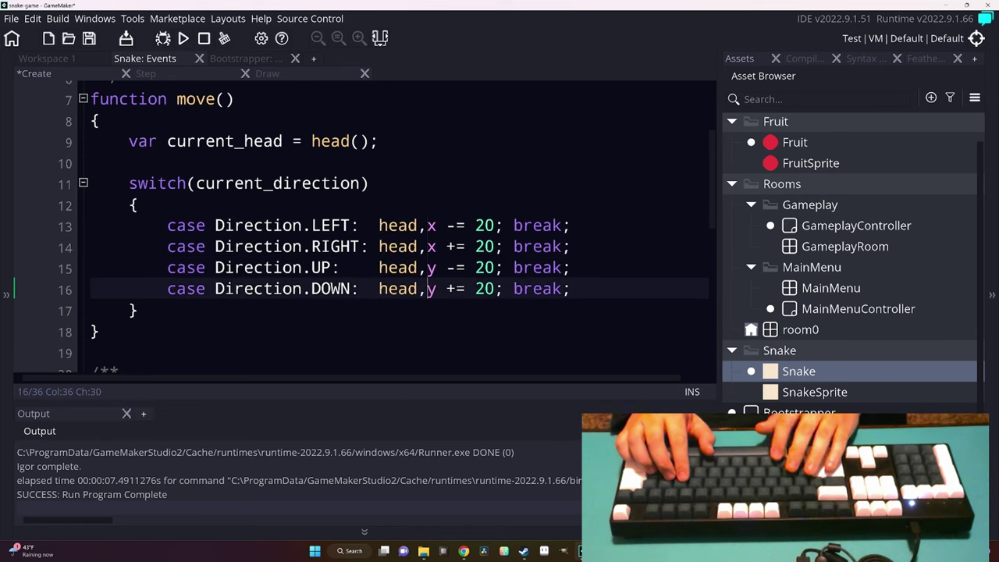
key("ctrl+Right")
key("ctrl+Right")
key("ctrl+shift+Right")
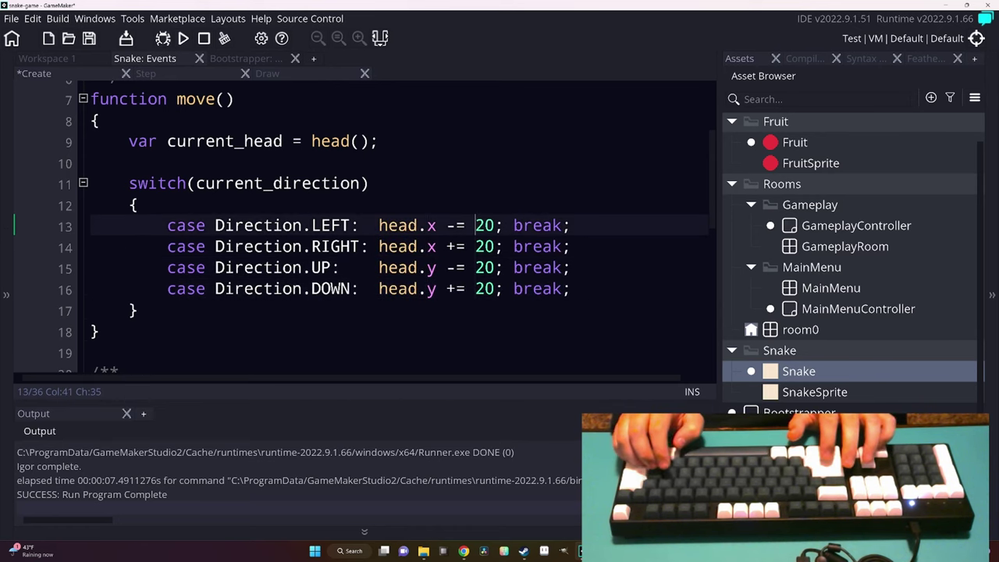
type("GRID_SIZE")
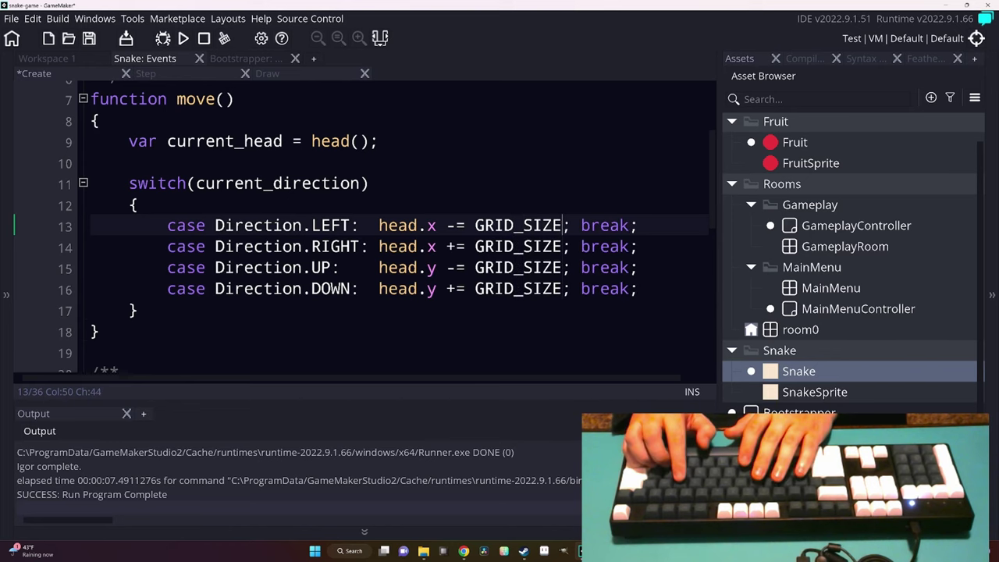
left_click(139, 310)
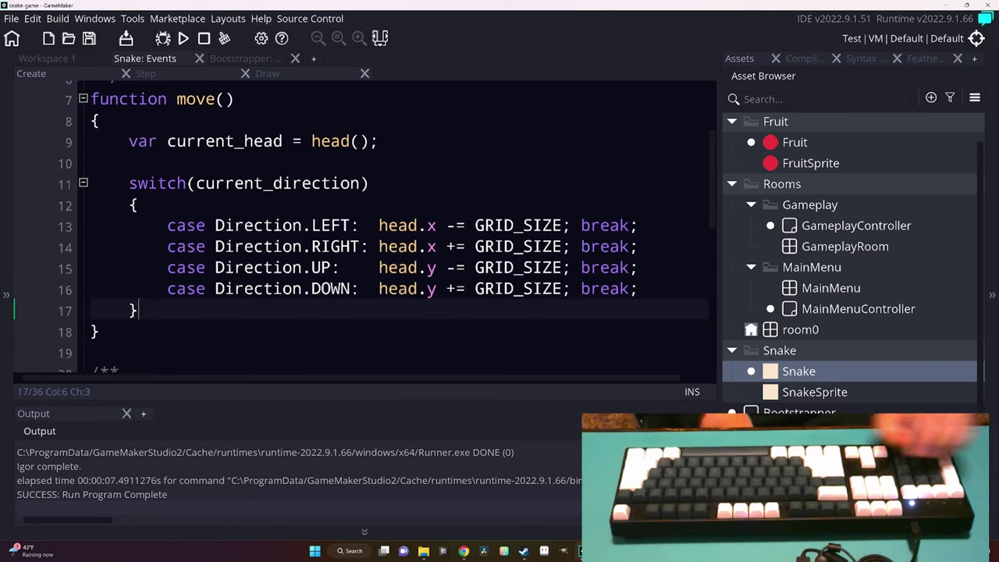
key("Return")
key("Return")
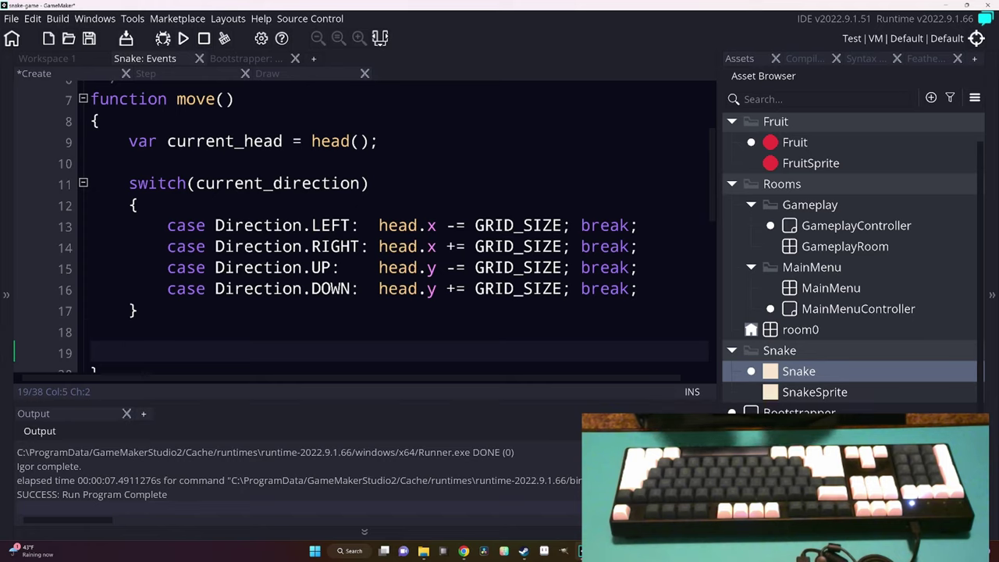
key("Up")
key("Up")
key("Up")
key("Up")
key("Up")
key("Up")
key("Up")
key("Up")
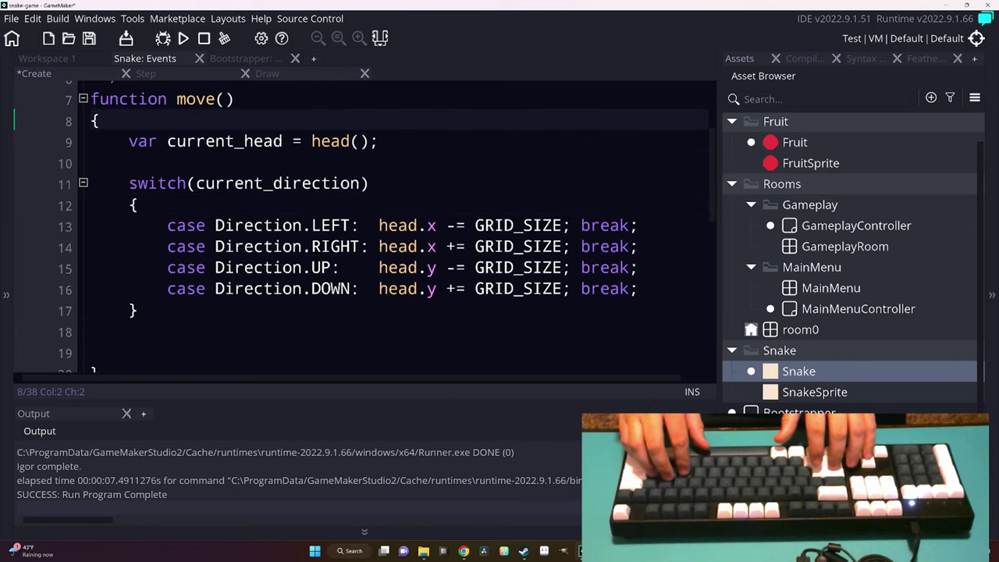
Start move() with 'var body_size = array_length(parts);'.
key("Return")
key("Return")
key("Up")
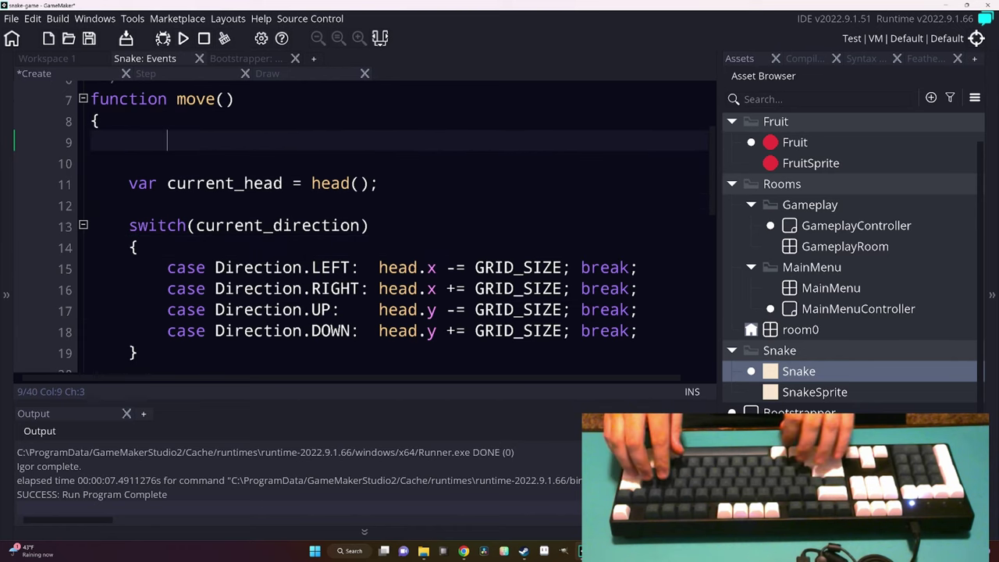
type("var boxy")
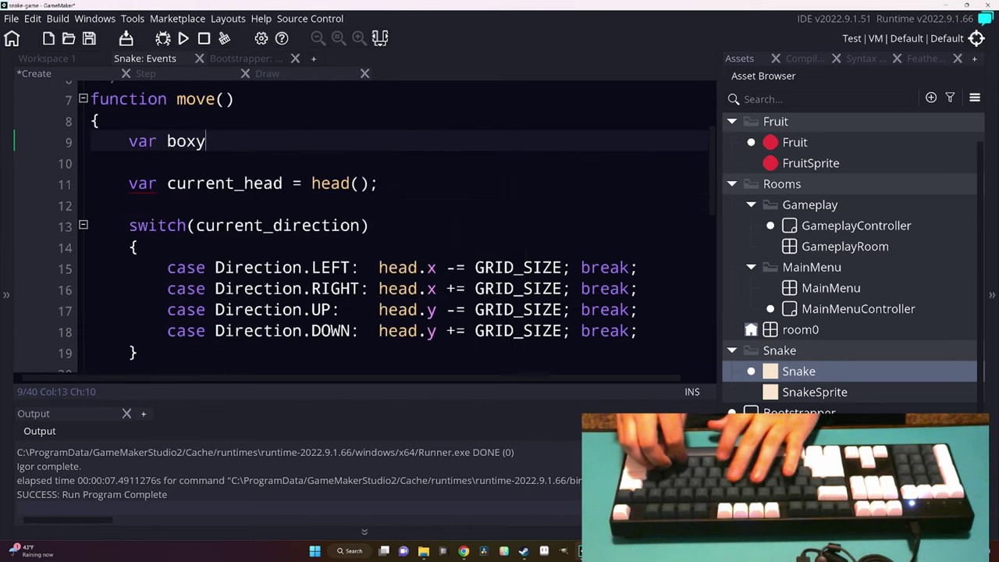
key("BackSpace")
key("BackSpace")
type("dy_size = array_len")
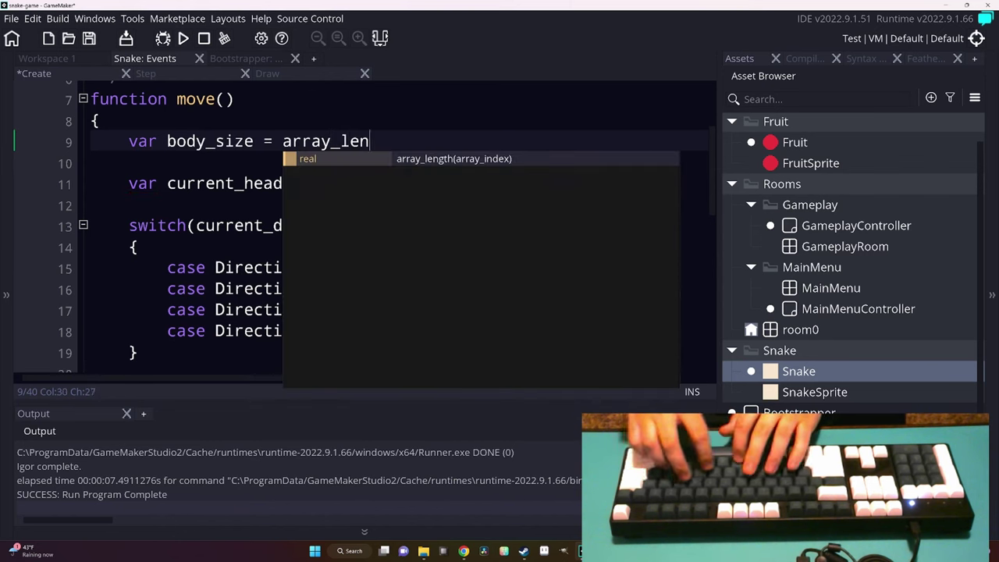
type("gth();")
type("parts);")
key("End")
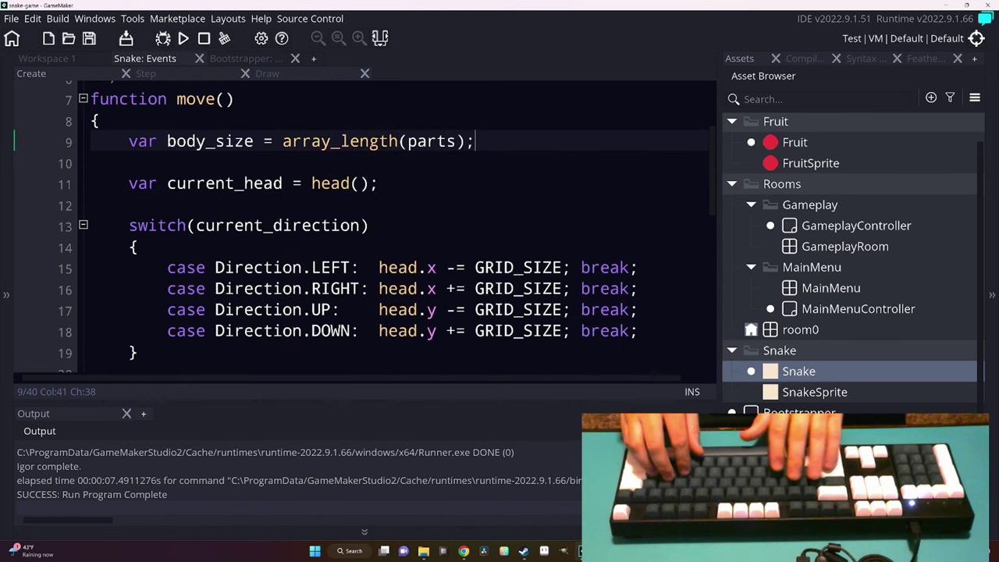
key("Return")
key("Return")
type("for()")
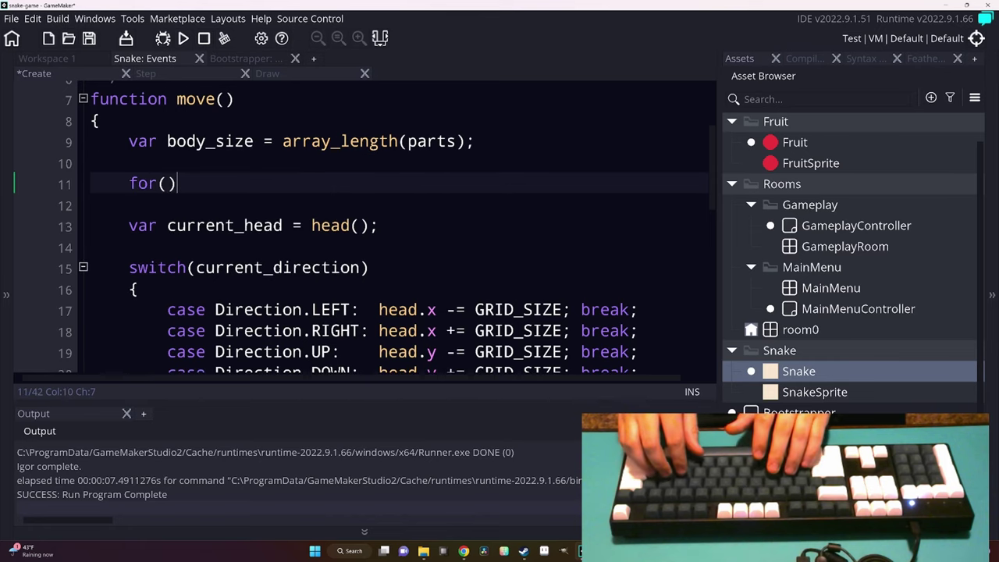
Set up the for loop to run up to body_size with i++ and a braced body.
key("Return")
type("{")
key("Return")
type("//")
left_click(166, 183)
type("var i = 0; i < bo")
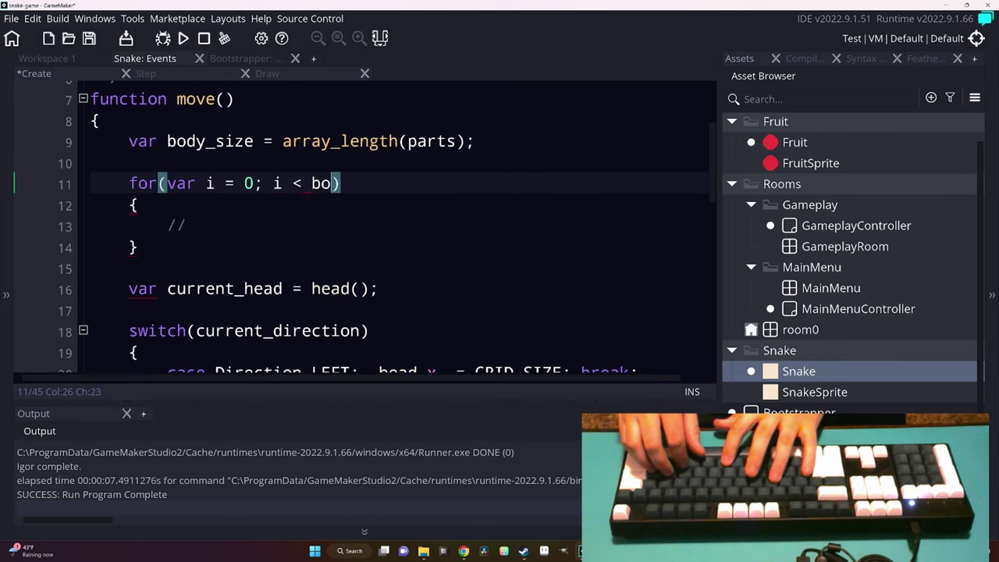
type("dy")
key("Return")
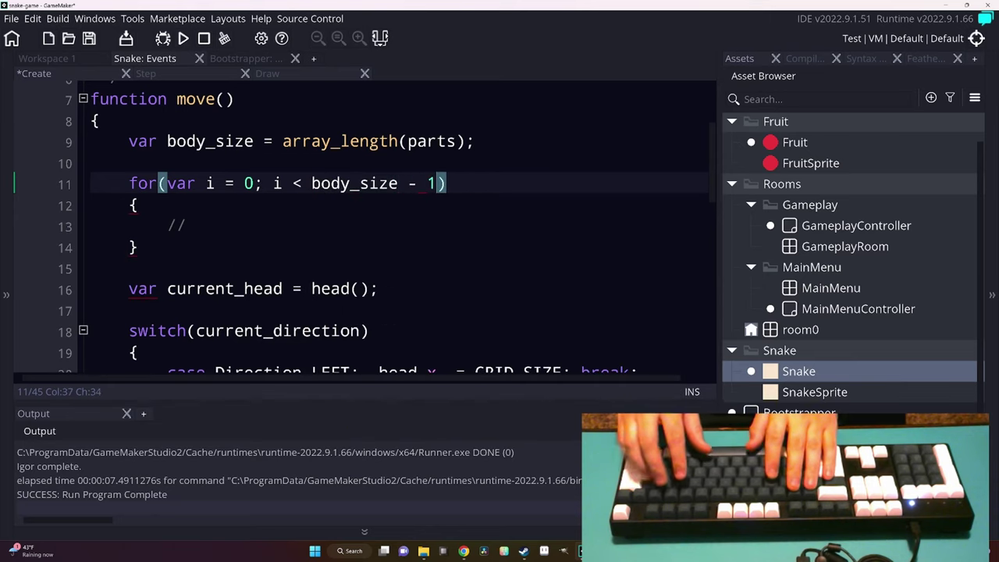
type("; i++")
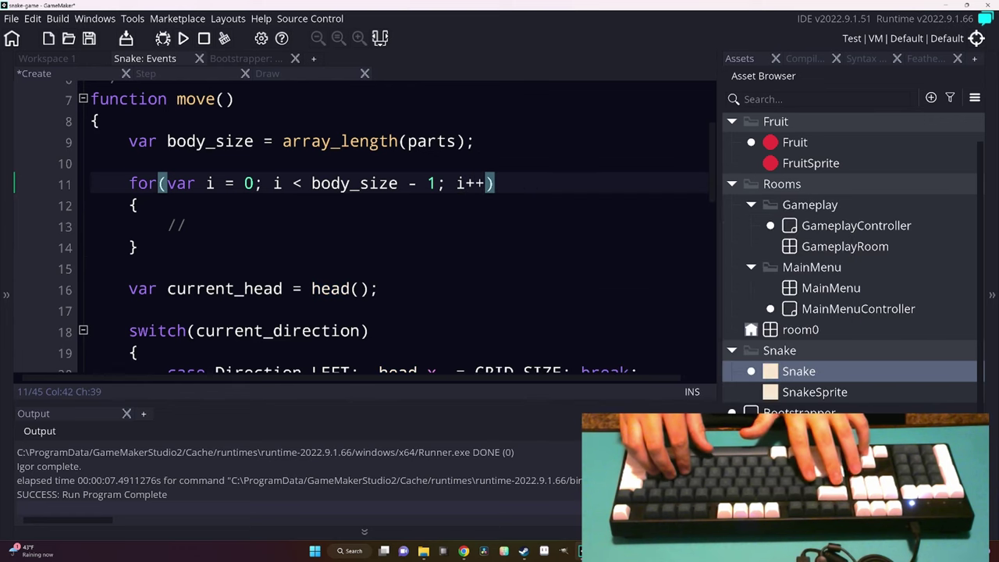
key("Down")
key("Down")
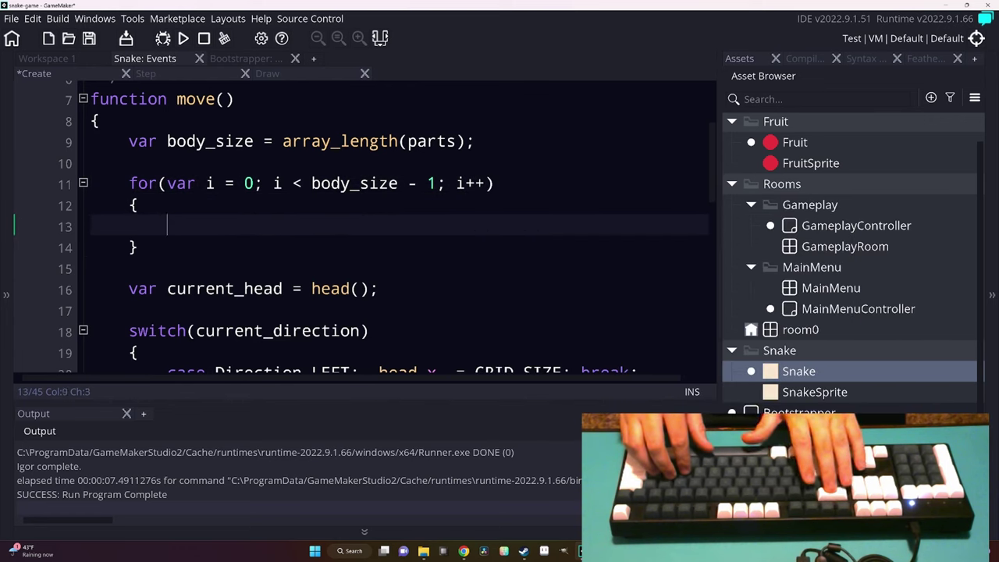
In the loop, set parts[i].x = parts[i + 1].x and parts[i].y = parts[i + 1].y.
type("parts")
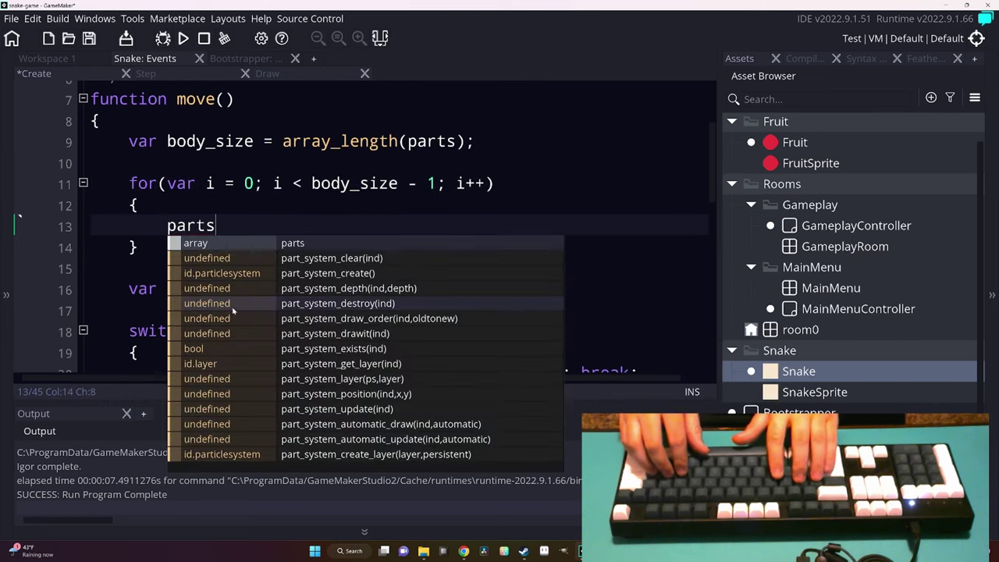
type("[i].x = parts[i].x;")
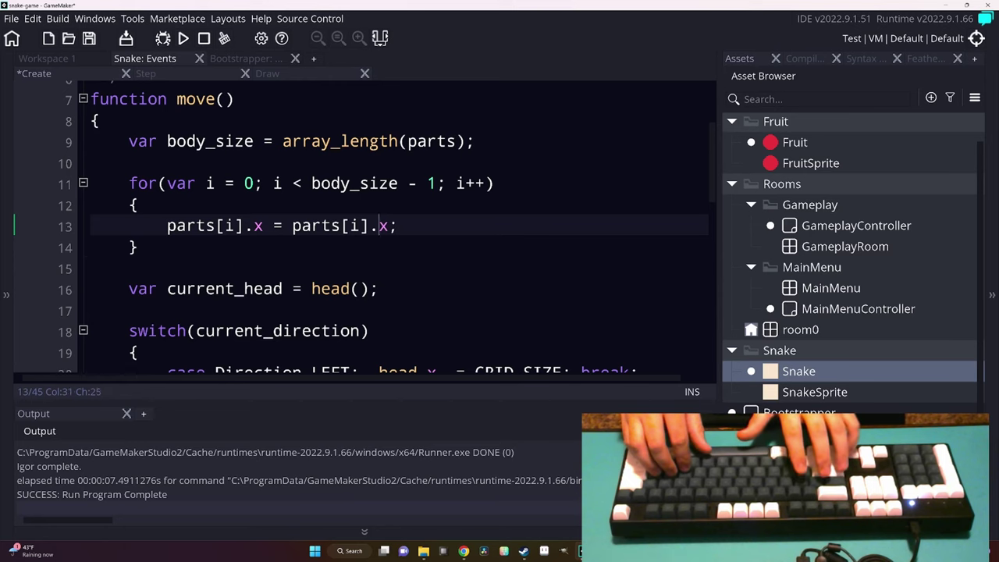
key("Left")
key("Left")
type("+ 1")
key("End")
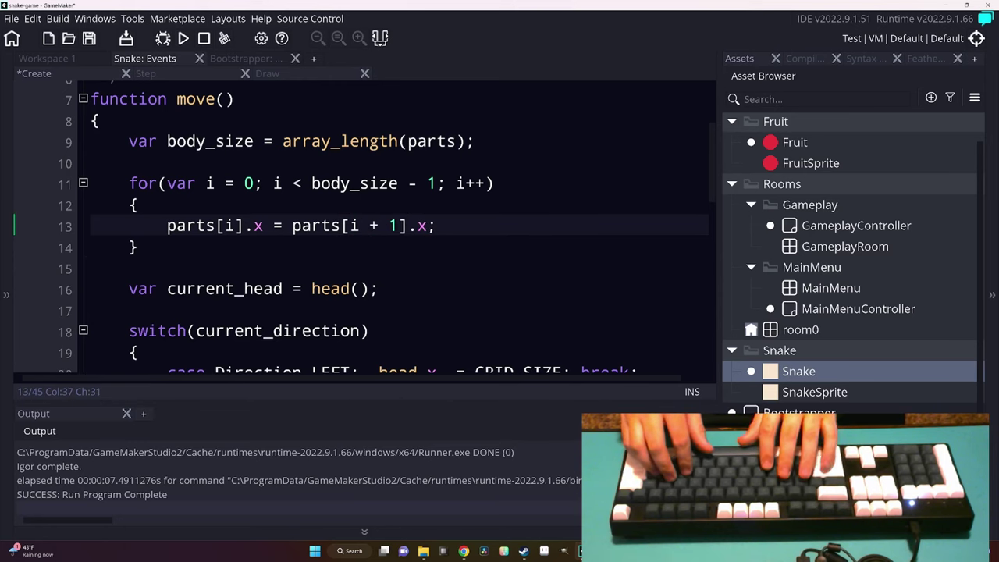
key("Return")
type("parts[i].y = parts[")
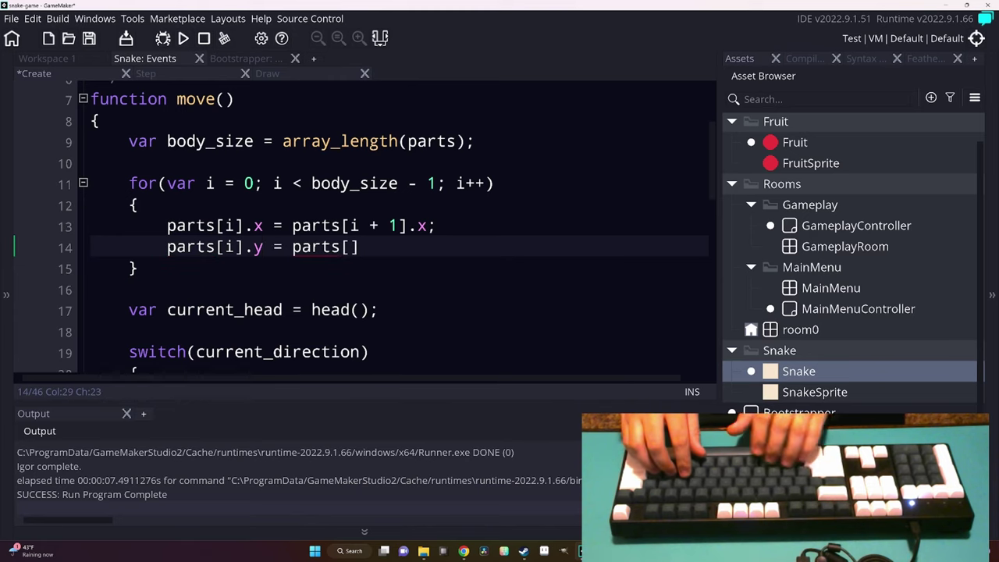
key("Left")
key("Left")
key("Left")
type("i + 1")
key("Right")
key("Right")
key("Right")
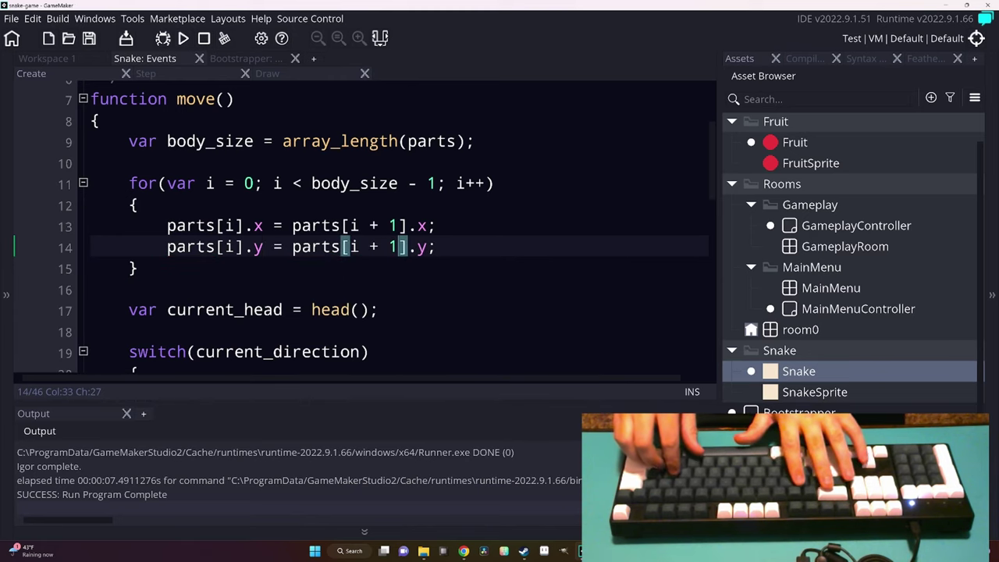
Remove the blank line after body_size and begin a // comment above the loop.
key("Up")
key("Up")
key("Up")
key("BackSpace")
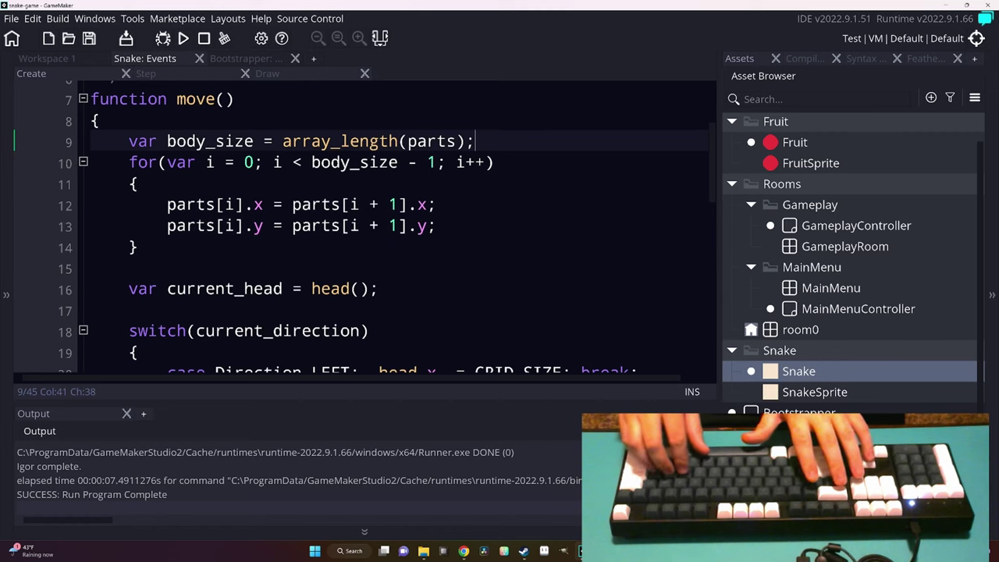
key("Up")
key("Return")
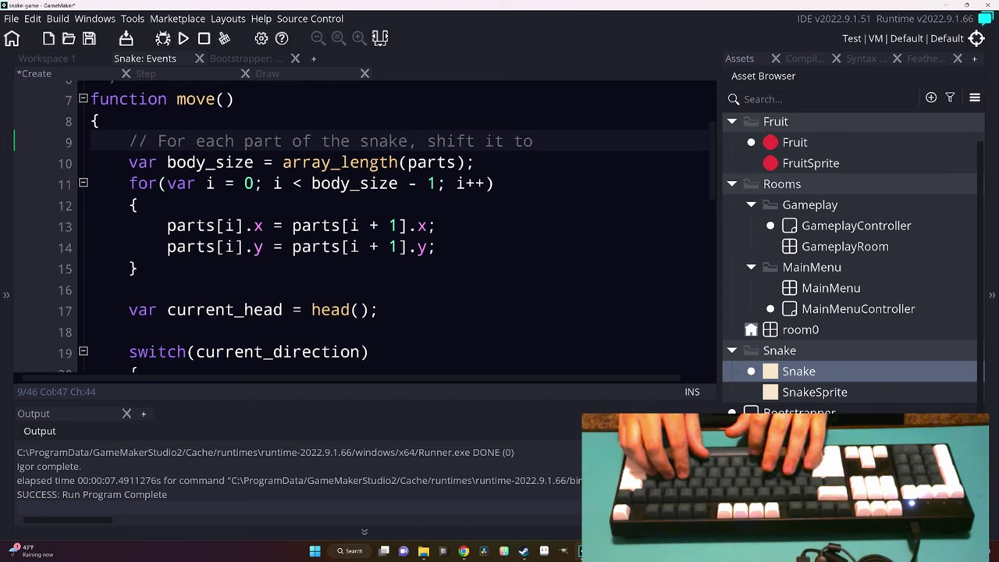
key("Return")
type("//")
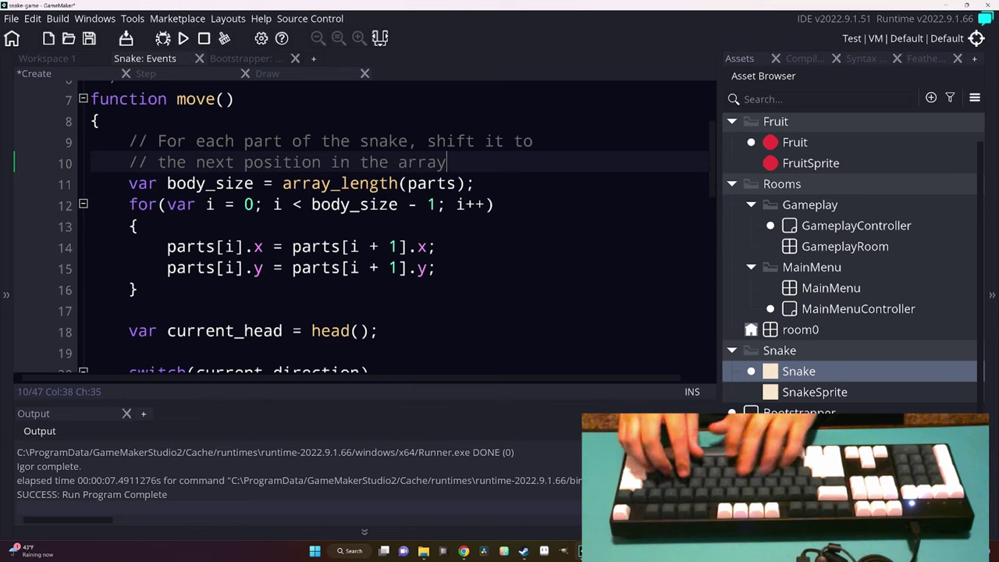
Finish the body-shift comment, noting the head as the exception.
type("xcept for)")
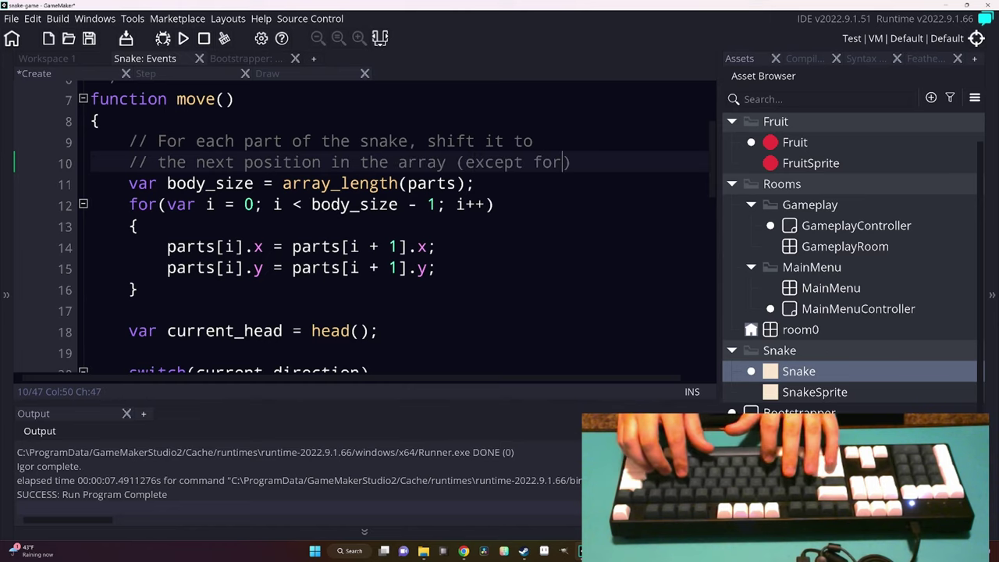
key("Return")
type("// th")
type("nake")
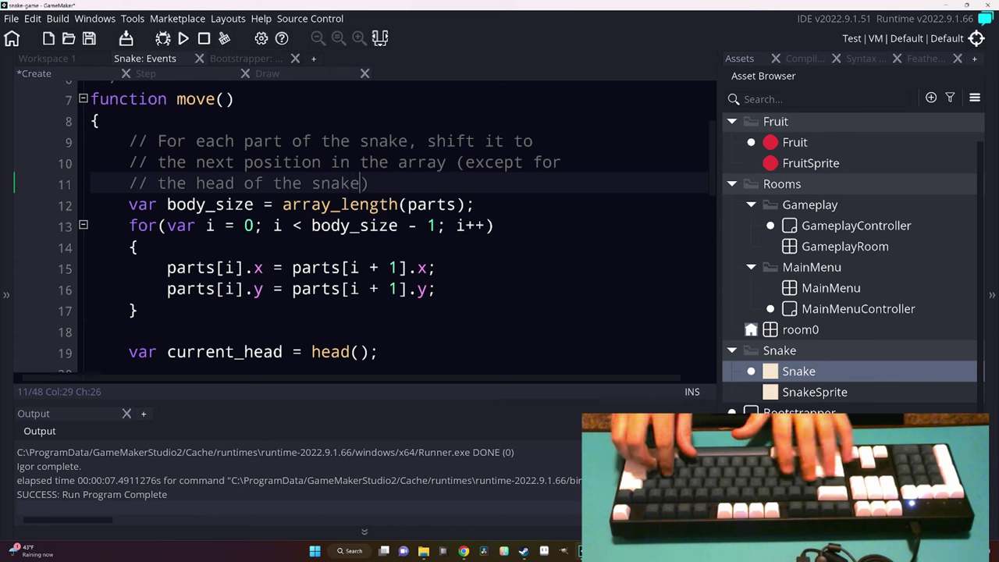
key("End")
type(".")
Add a two-line comment above current_head: the head moves in the direction it's currently facing.
key("Down")
key("Down")
key("Down")
key("Up")
key("Up")
key("Up")
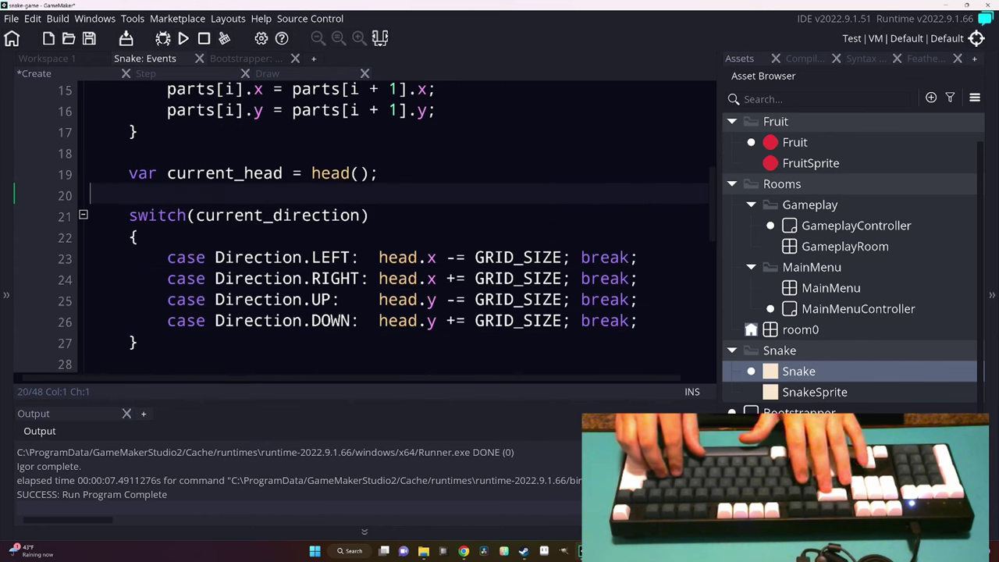
key("BackSpace")
key("Up")
key("Return")
type("//")
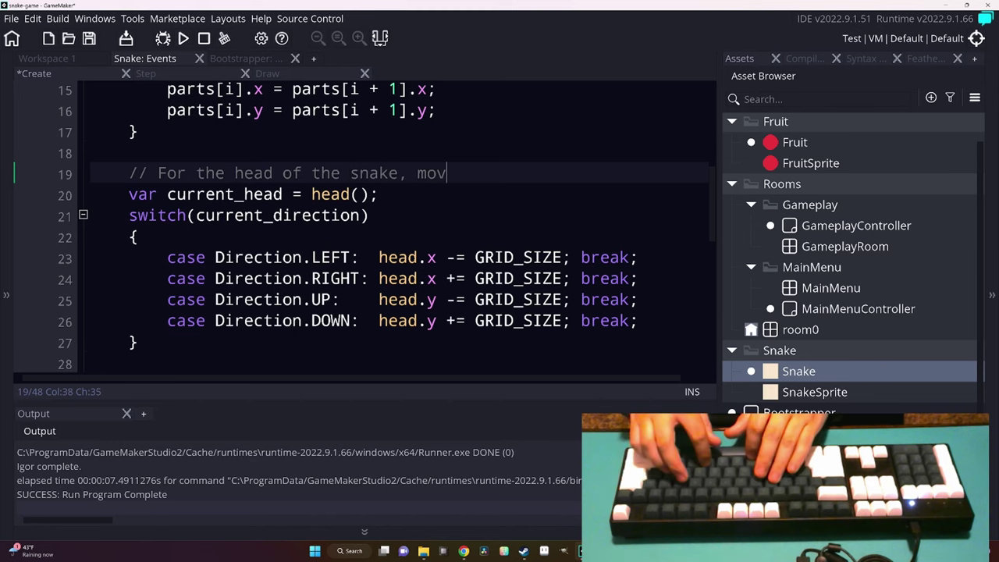
type("e it to")
key("Return")
type("// the")
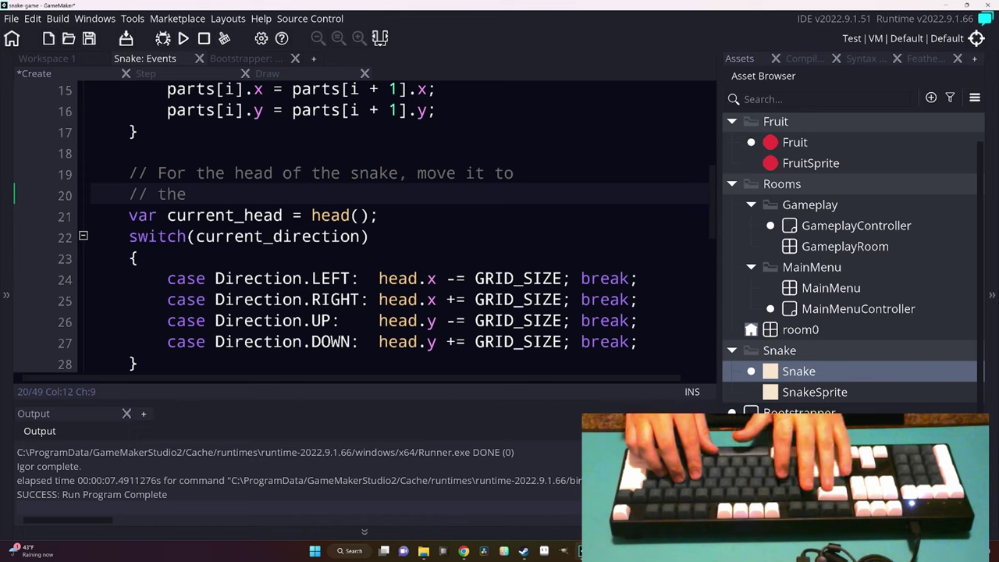
key("BackSpace")
key("BackSpace")
key("BackSpace")
key("BackSpace")
key("BackSpace")
key("BackSpace")
key("BackSpace")
key("BackSpace")
type("in")
key("Return")
type("/ ")
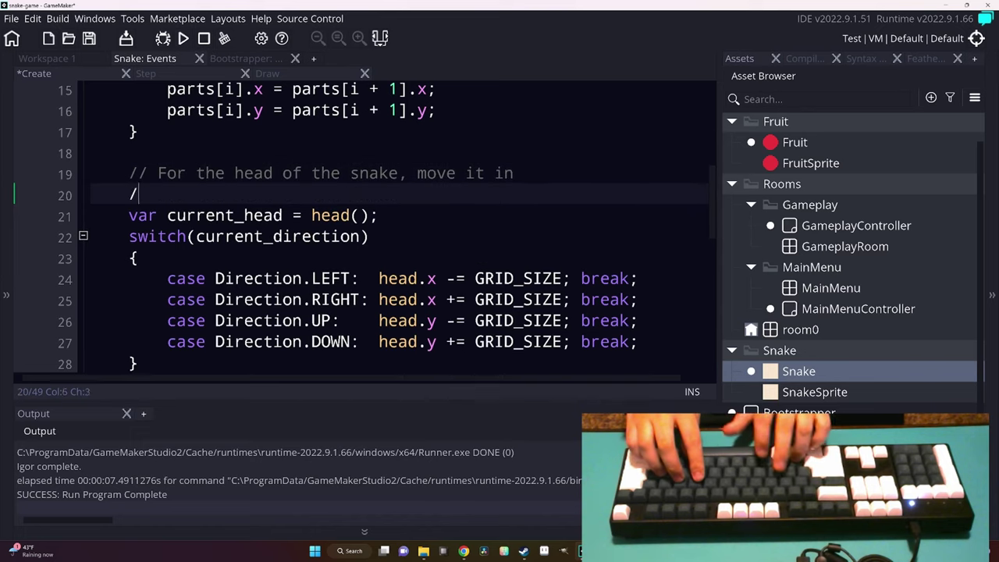
type("the direction it's")
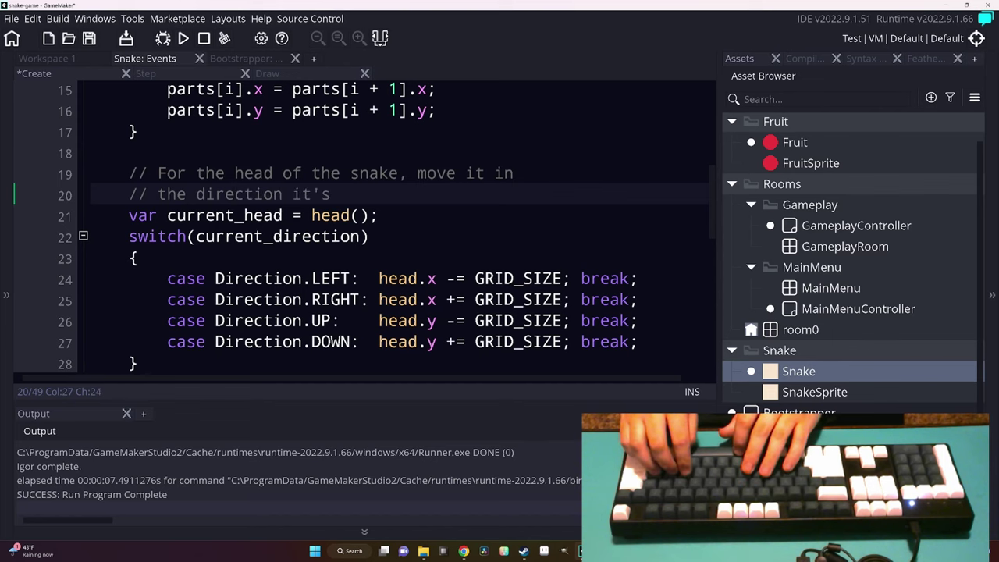
type(" currently facing.")
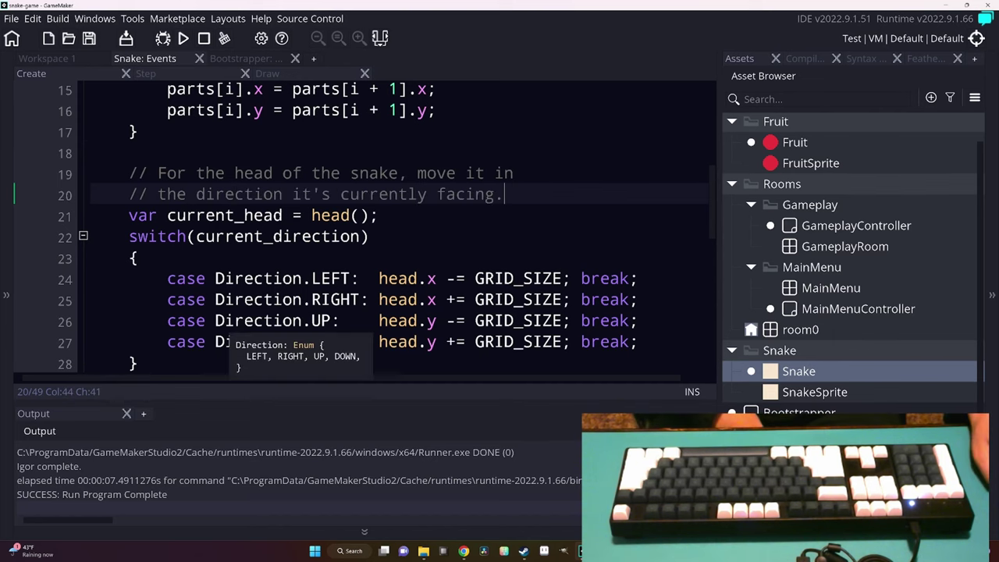
Delete the extra blank lines after the switch block.
scroll(312, 312, "down", 2)
scroll(312, 312, "down", 3)
left_click(129, 281)
key("BackSpace")
key("BackSpace")
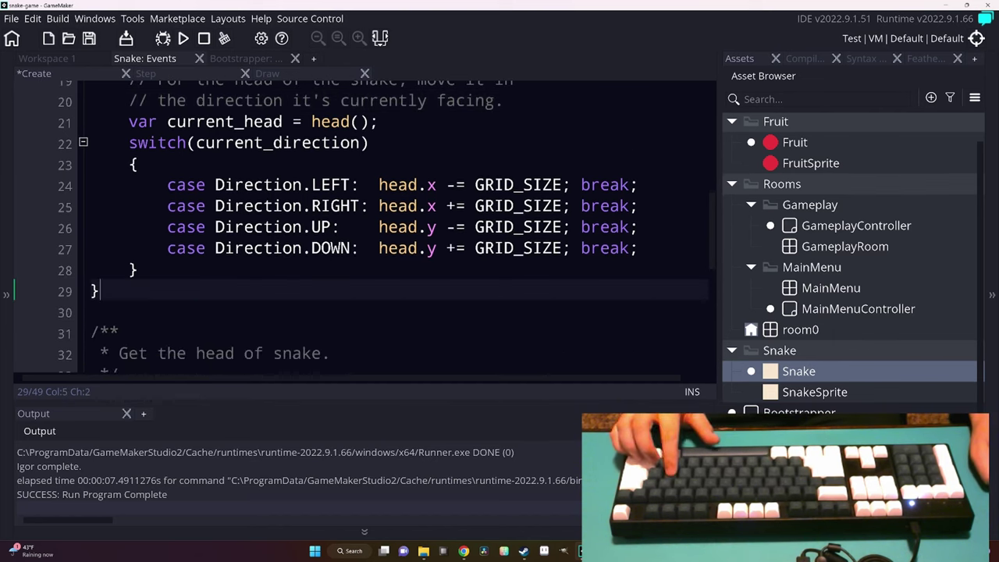
scroll(387, 225, "up", 2)
scroll(387, 224, "up", 2)
Run the game with F5, hit a code error, and dismiss the error message.
key("F5")
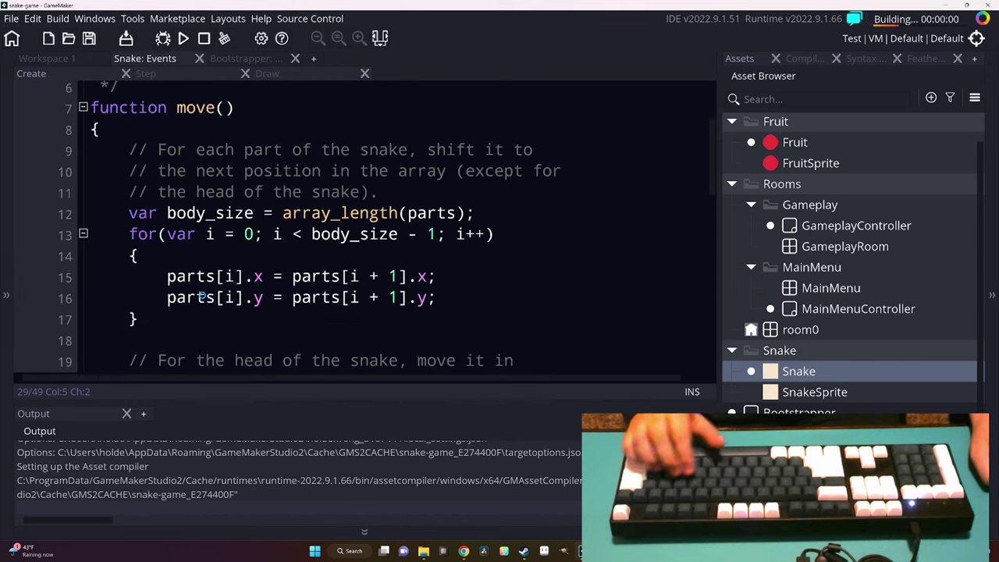
key("space")
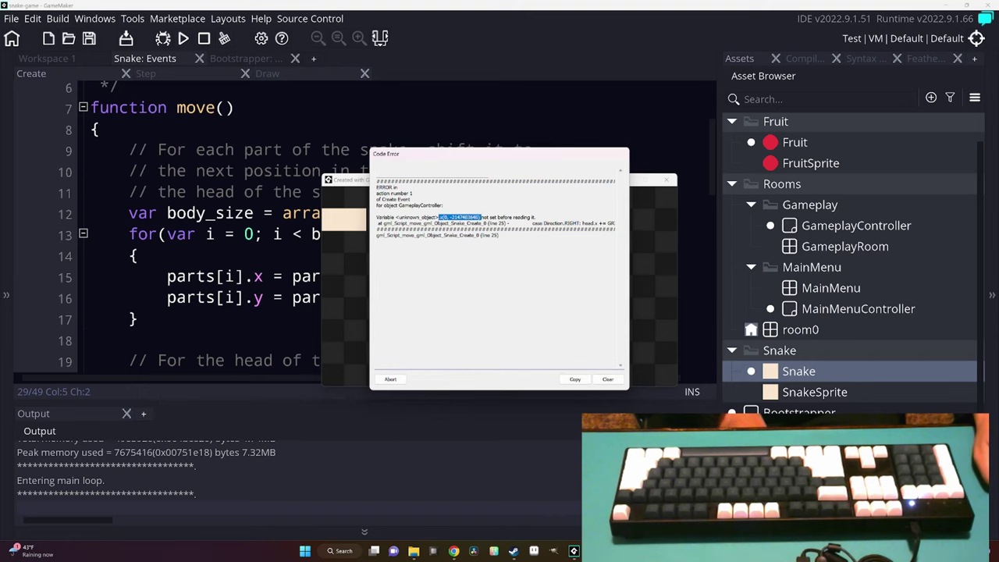
left_click_drag(593, 223, 616, 223)
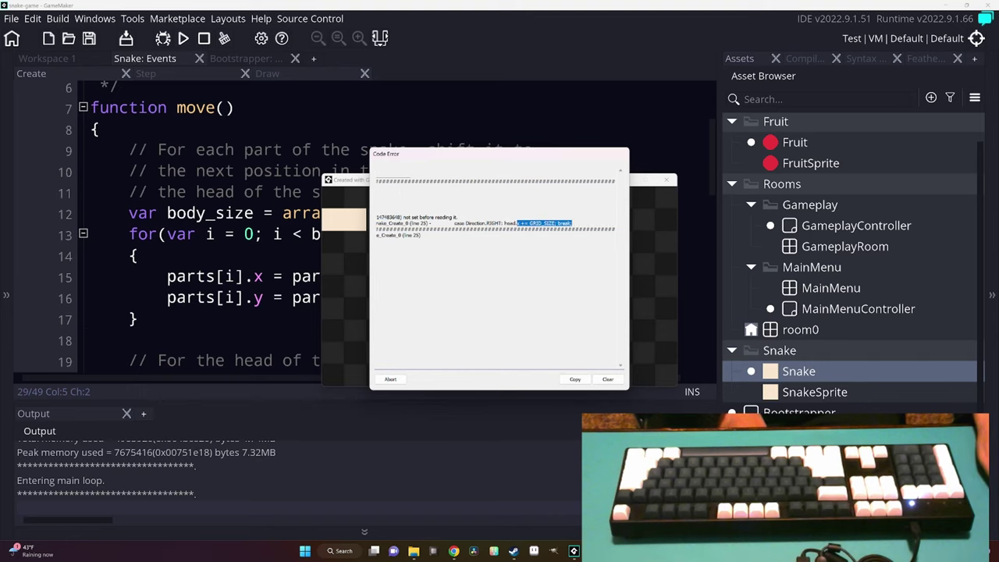
left_click(395, 379)
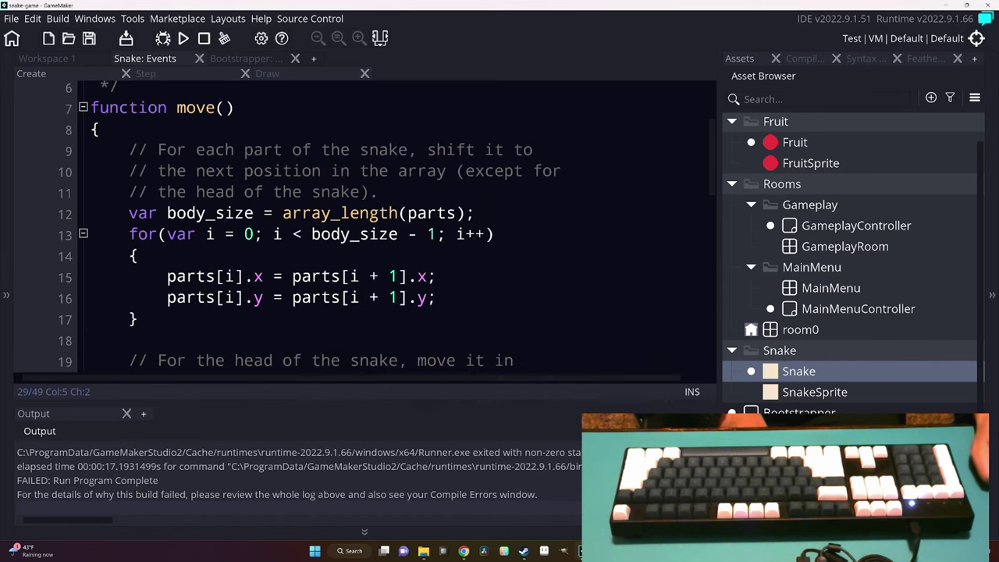
Undo the last edit and inspect the head() call and head() function's return line.
key("ctrl+z")
scroll(364, 227, "down", 3)
left_click(328, 204)
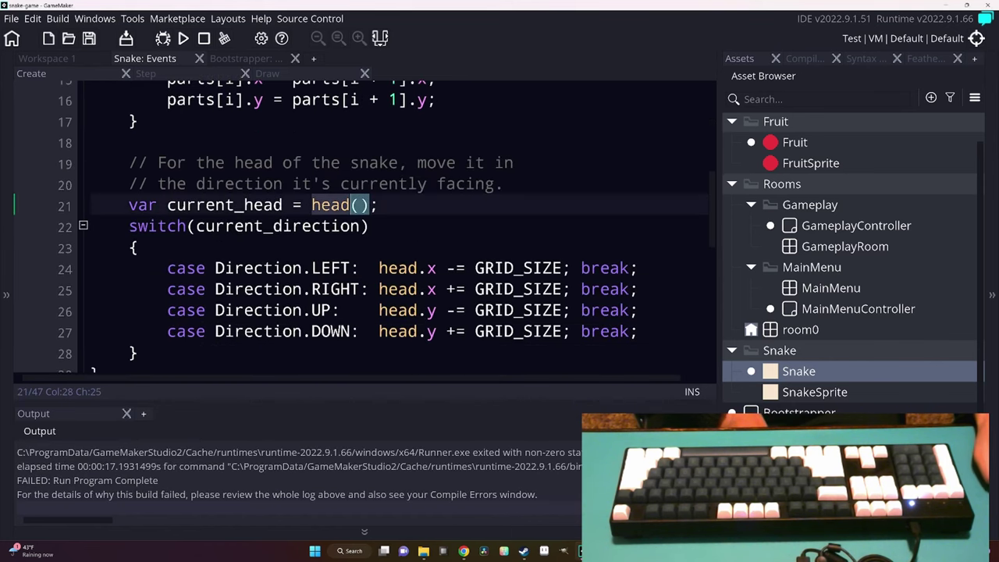
scroll(364, 226, "down", 5)
left_click(224, 239)
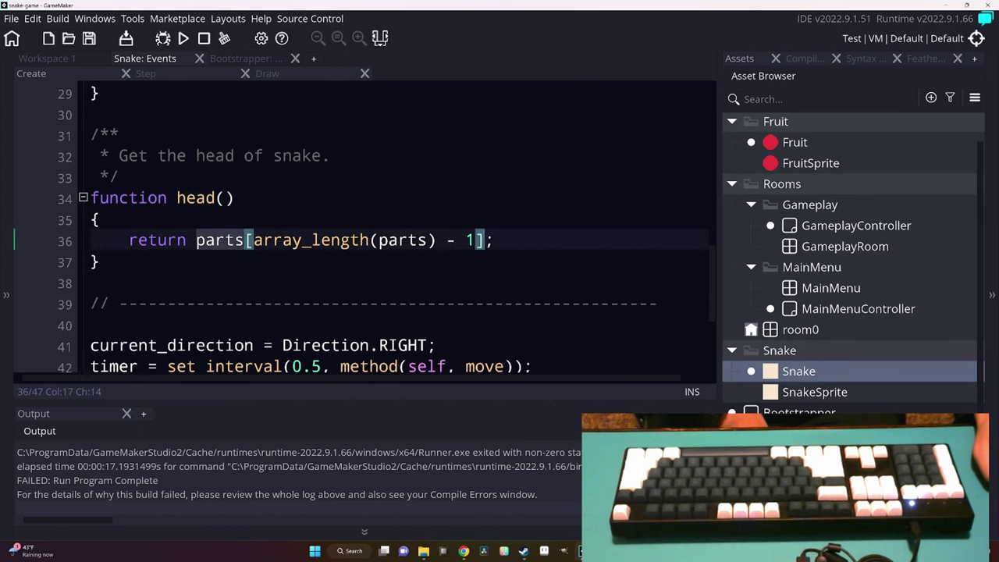
scroll(225, 239, "down", 2)
left_click(225, 252)
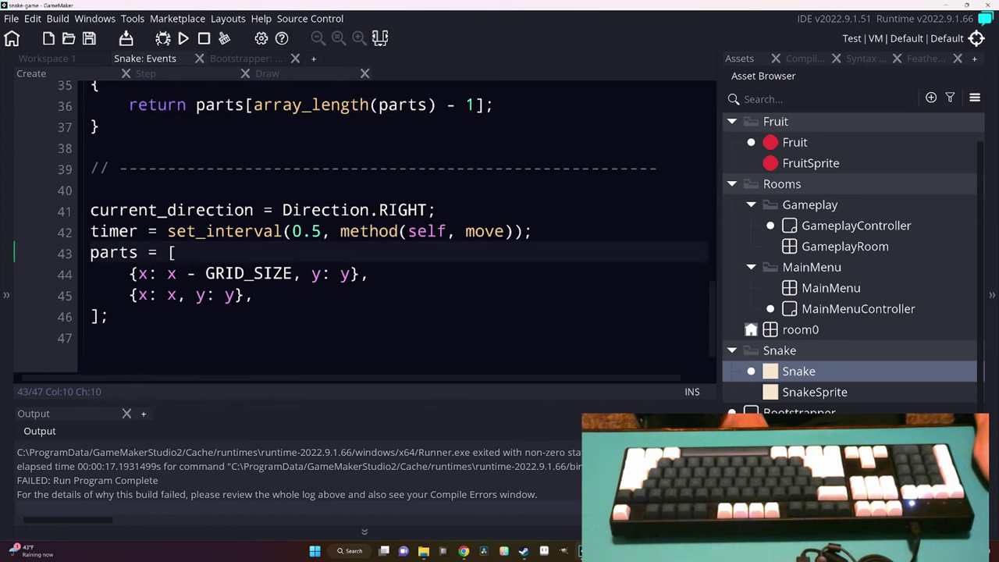
Move the parts array initialisation above the timer setup, with current_direction above it.
left_click_drag(108, 316, 90, 252)
key("ctrl+c")
key("BackSpace")
left_click(86, 252)
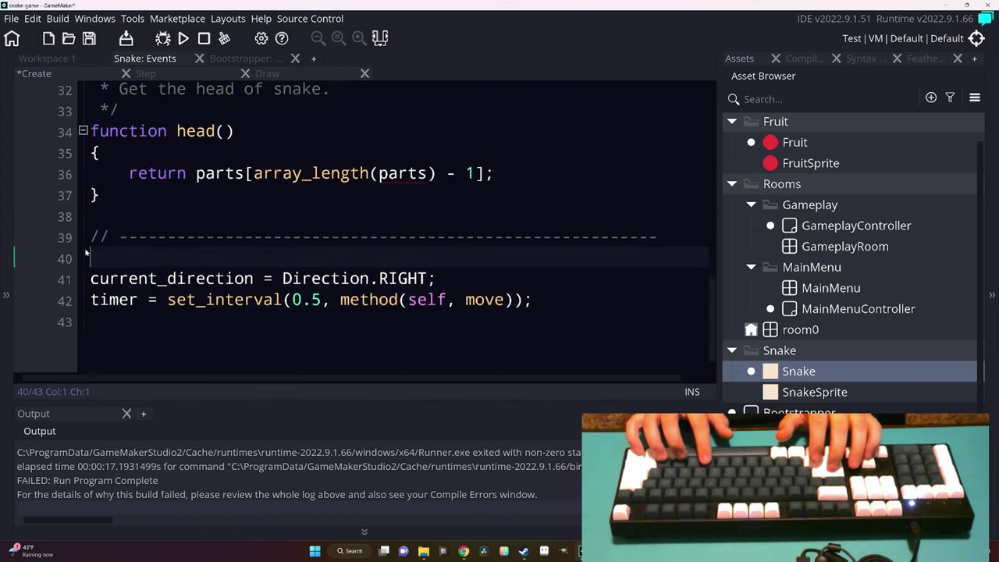
key("ctrl+v")
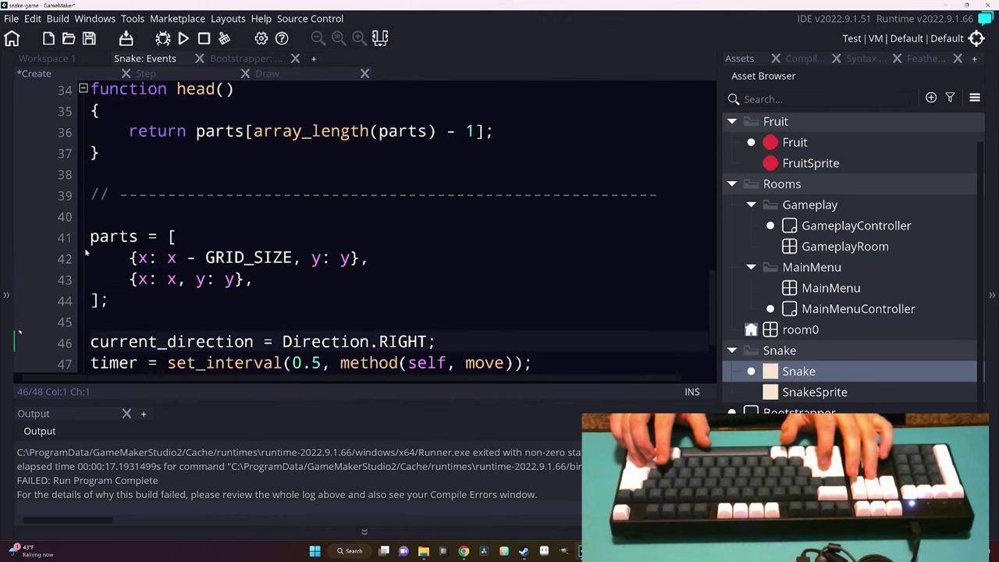
key("shift+Down")
key("ctrl+x")
key("Up")
key("Up")
key("Up")
key("ctrl+v")
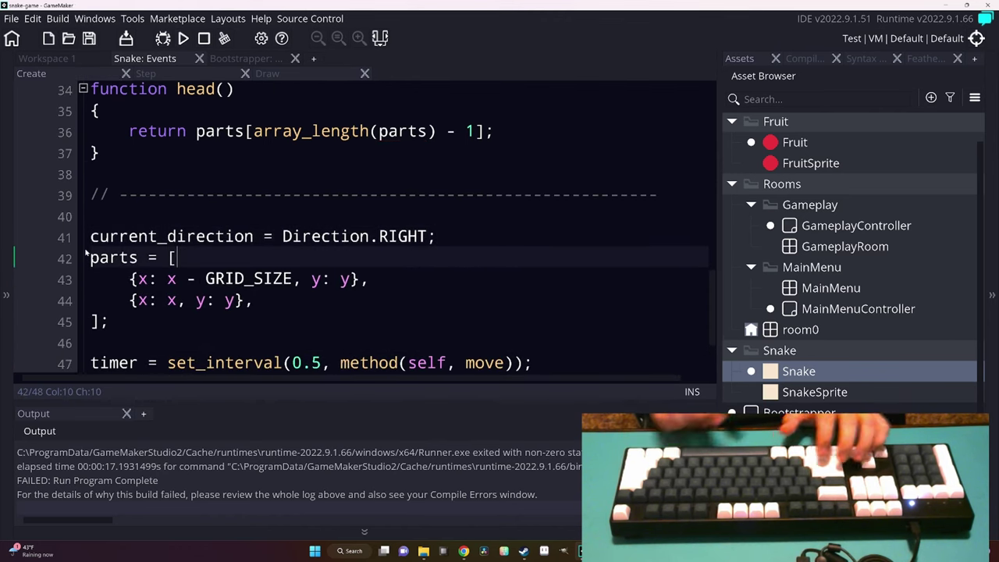
Move the head() function up to just below the Direction enum.
scroll(86, 253, "up", 2)
left_click_drag(86, 253, 89, 122)
key("BackSpace")
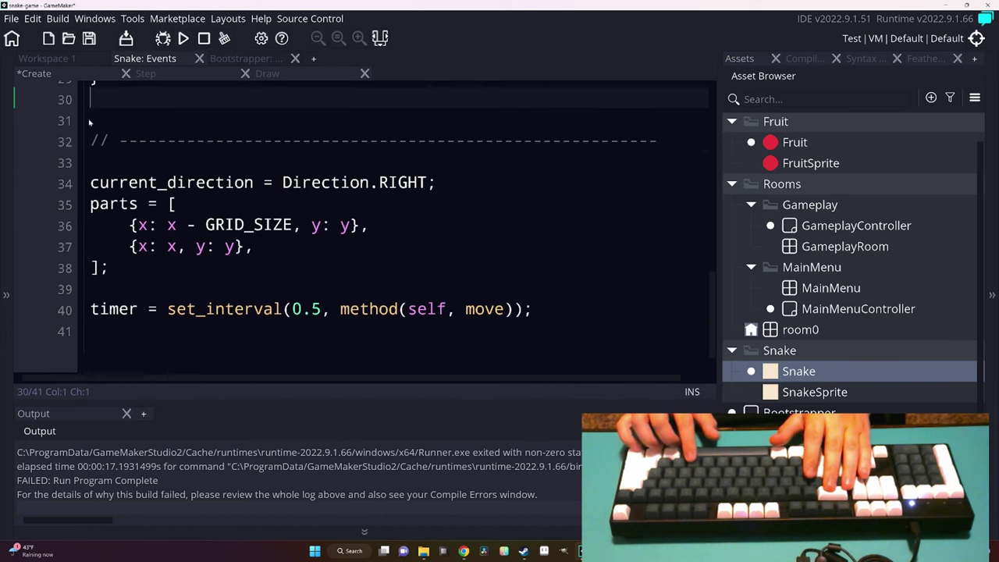
key("ctrl+z")
key("BackSpace")
key("BackSpace")
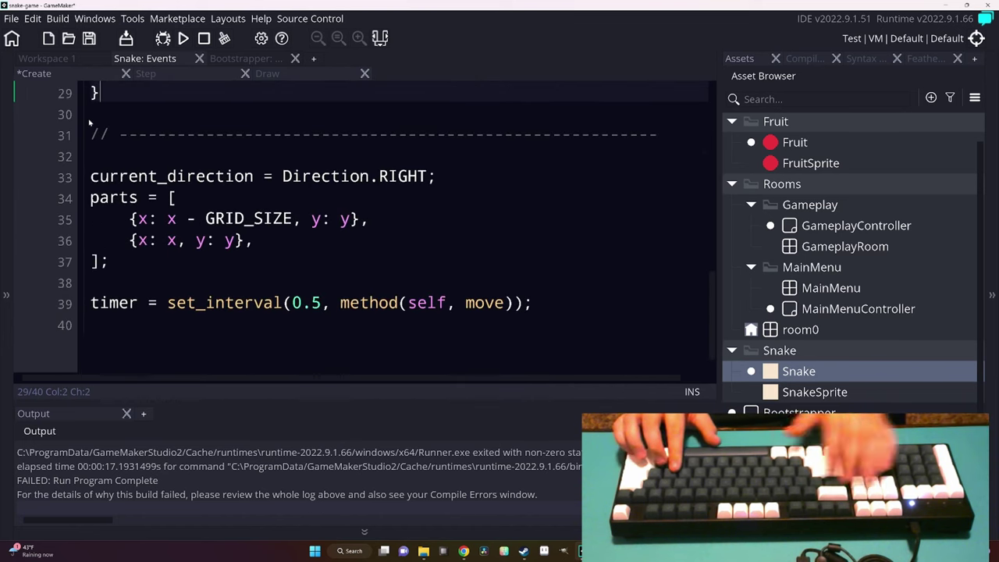
scroll(89, 121, "up", 9)
left_click(89, 121)
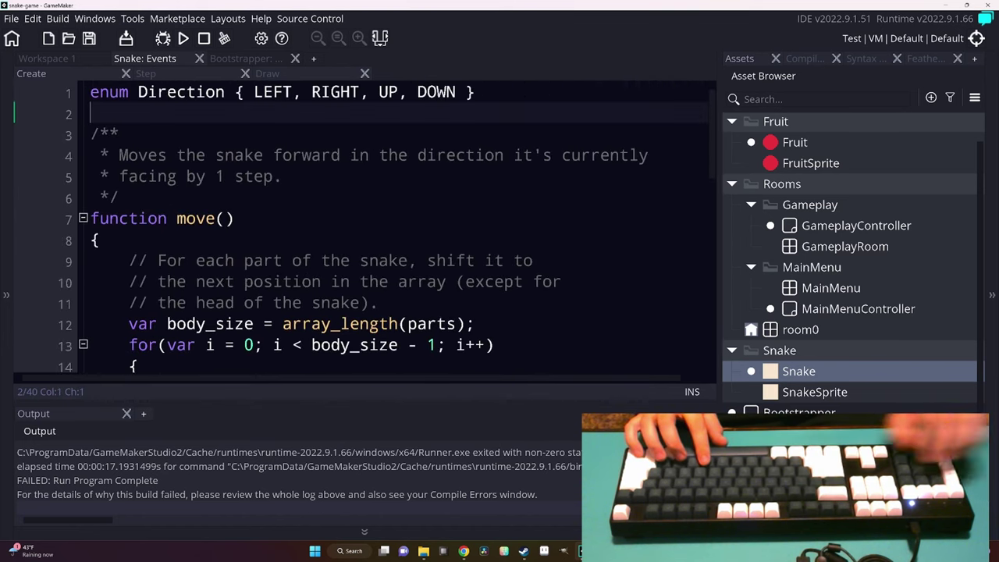
key("ctrl+v")
Replace head with current_head on all four direction case lines in move().
scroll(297, 257, "down", 3)
scroll(297, 258, "down", 3)
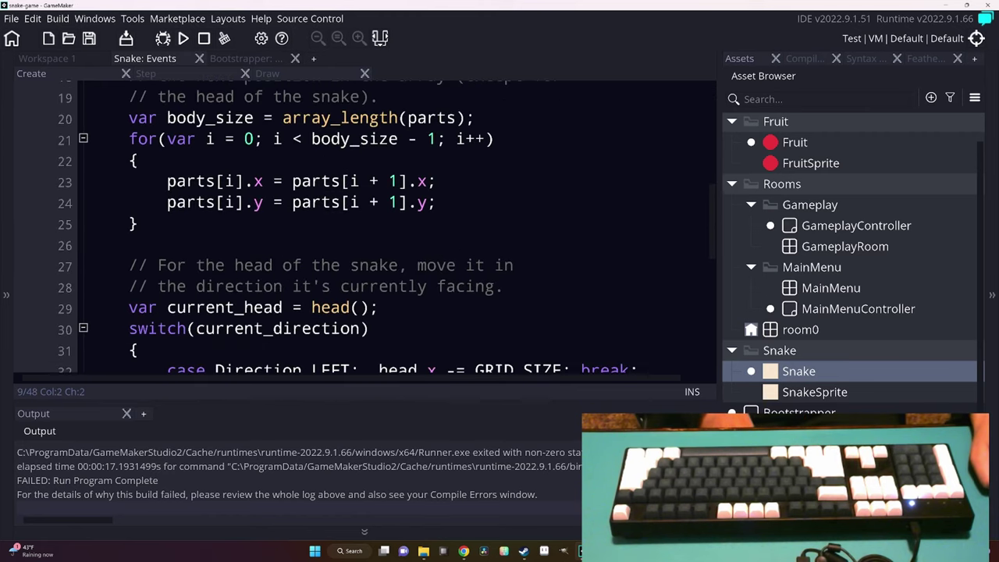
left_click(224, 182)
scroll(225, 182, "up", 2)
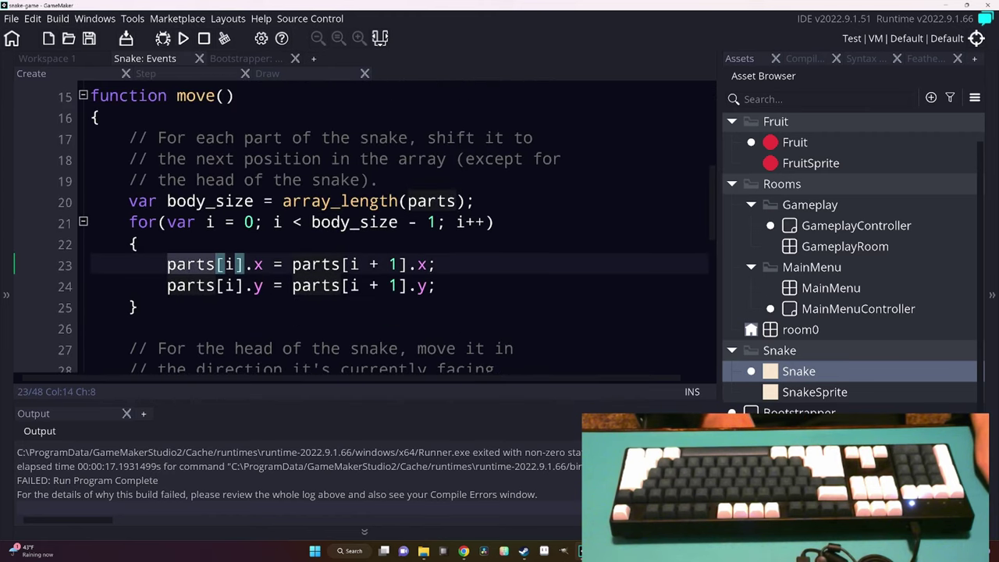
left_click(434, 285)
scroll(435, 285, "down", 4)
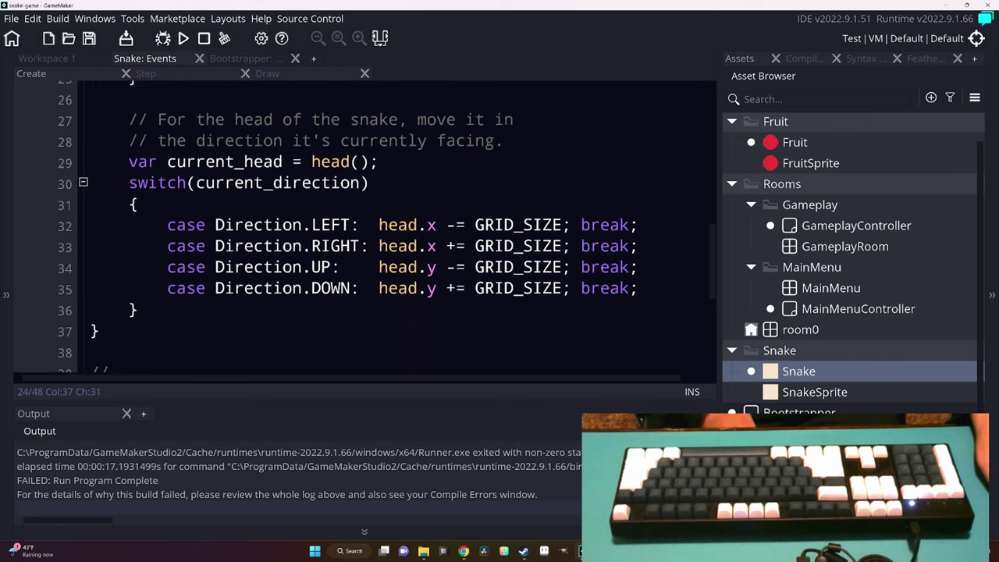
left_click(381, 161)
key("Down")
key("Down")
key("Down")
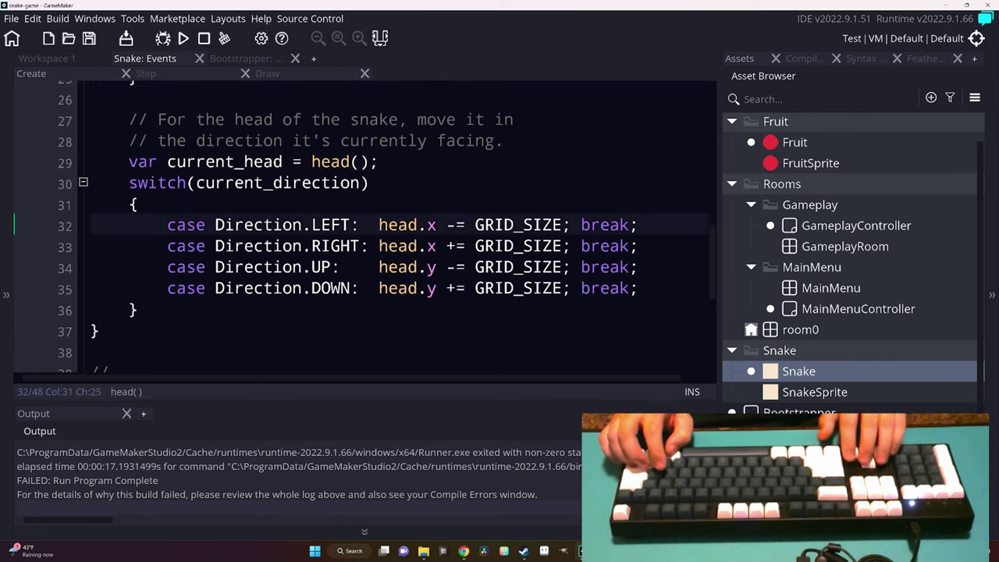
key("Down")
key("Down")
key("Down")
key("alt+shift+Up")
key("alt+shift+Up")
key("alt+shift+Up")
key("alt+shift+Right")
key("alt+shift+Right")
key("alt+shift+Right")
type("current_head")
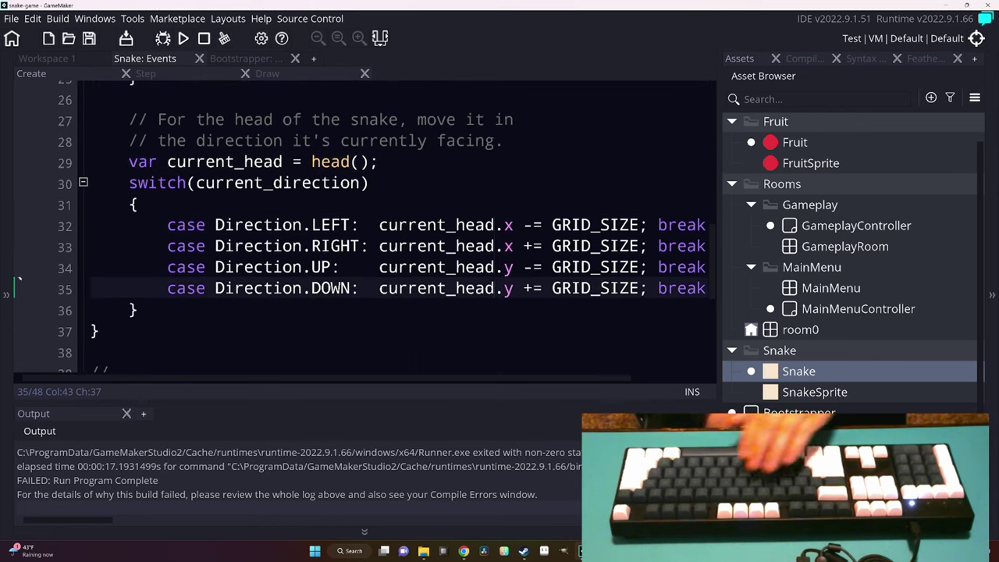
Run the game and steer the snake down, up, down and right to test turning.
key("F5")
key("space")
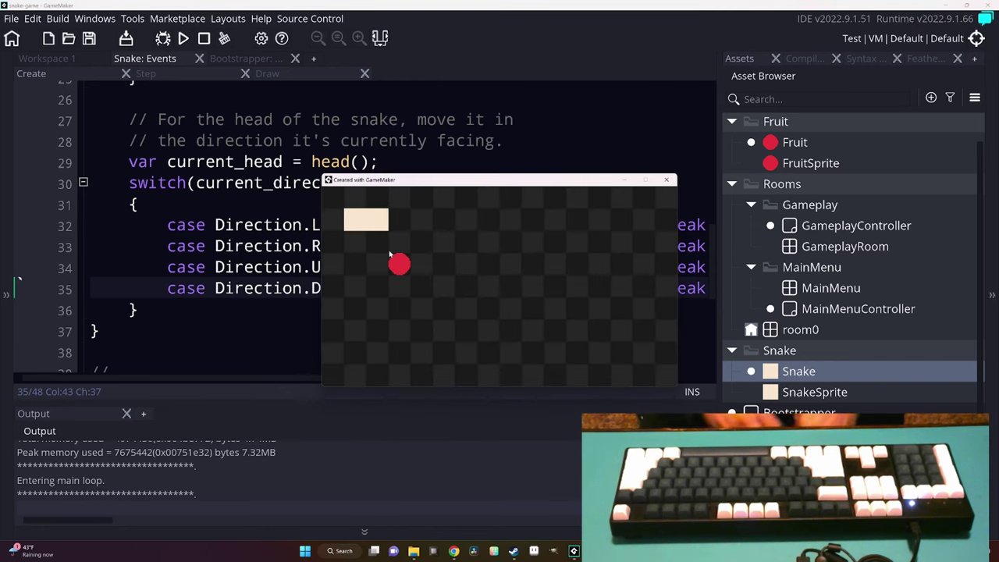
key("Down")
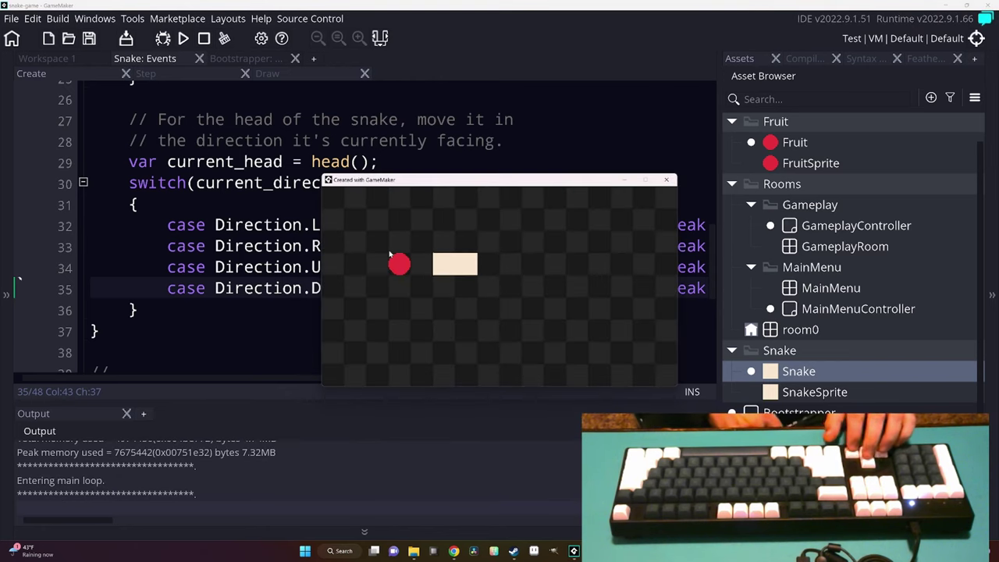
key("Up")
key("Down")
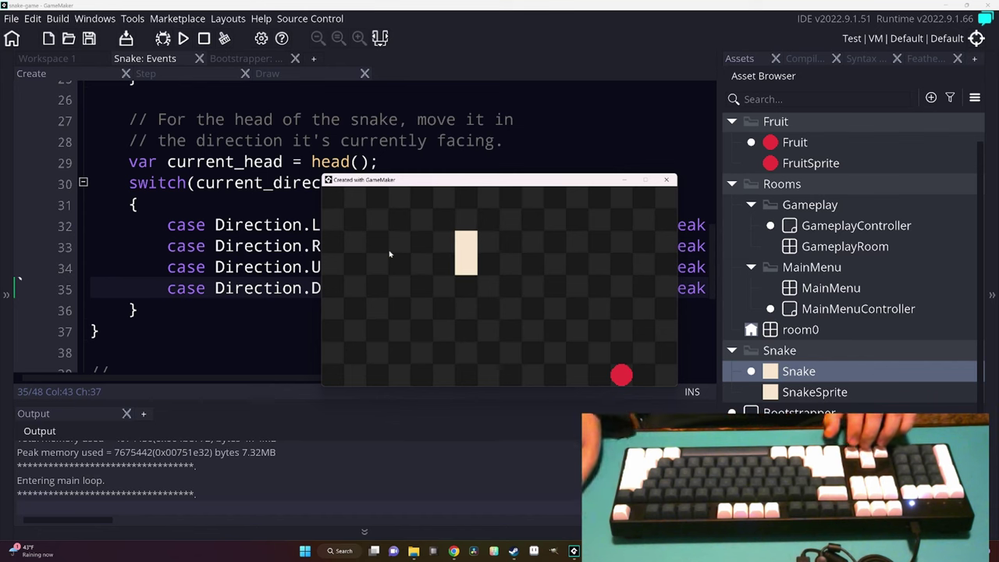
key("Right")
Open SnakeSprite's image and delete its edge rows and columns of pixels to leave a transparent border.
left_click(670, 182)
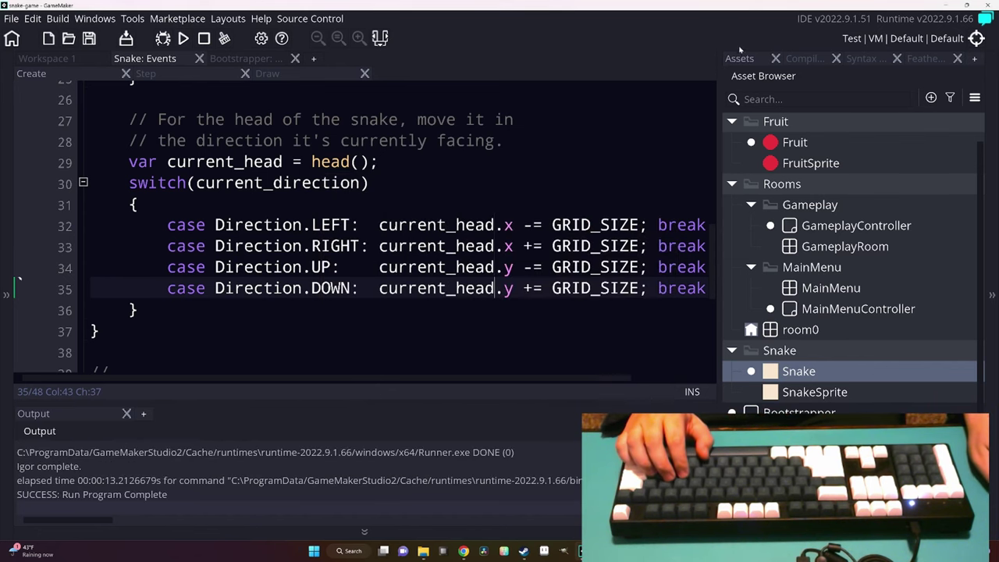
double_click(811, 392)
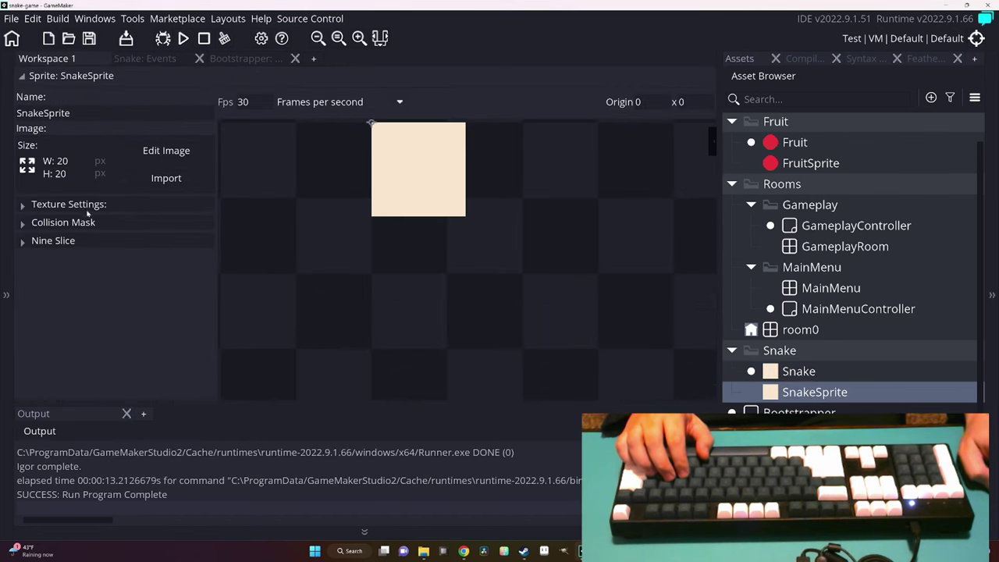
left_click(166, 150)
scroll(570, 329, "down", 3)
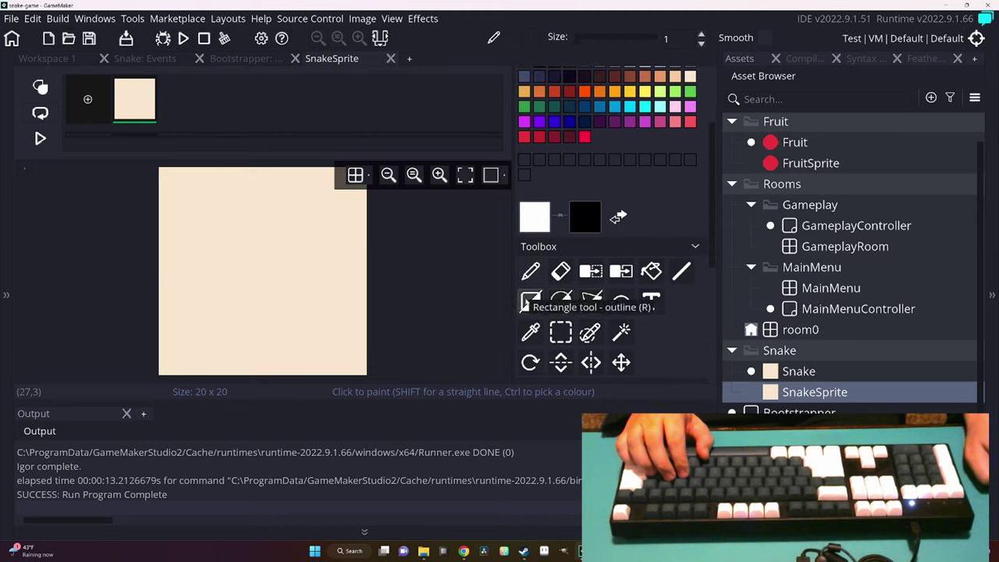
left_click(561, 271)
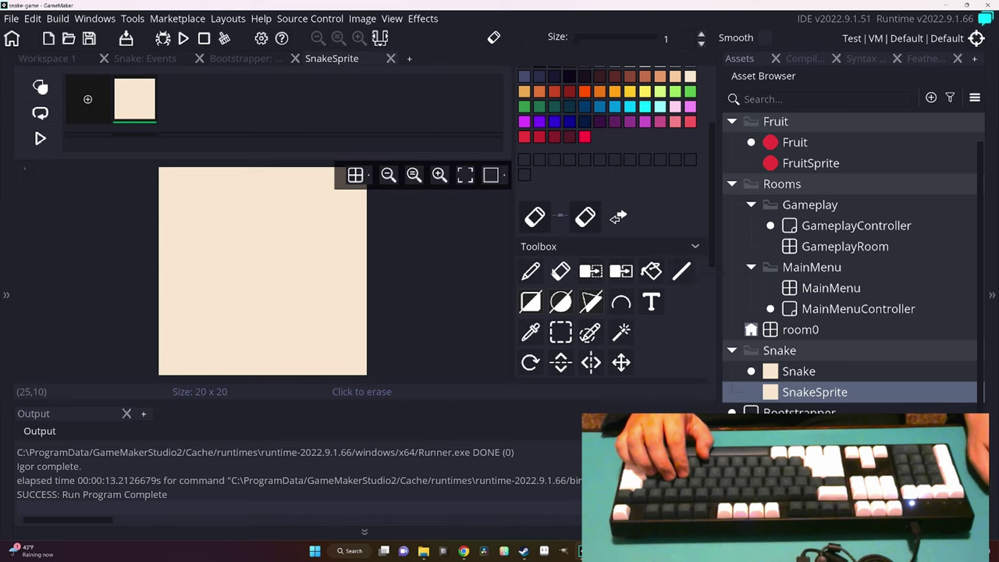
key("s")
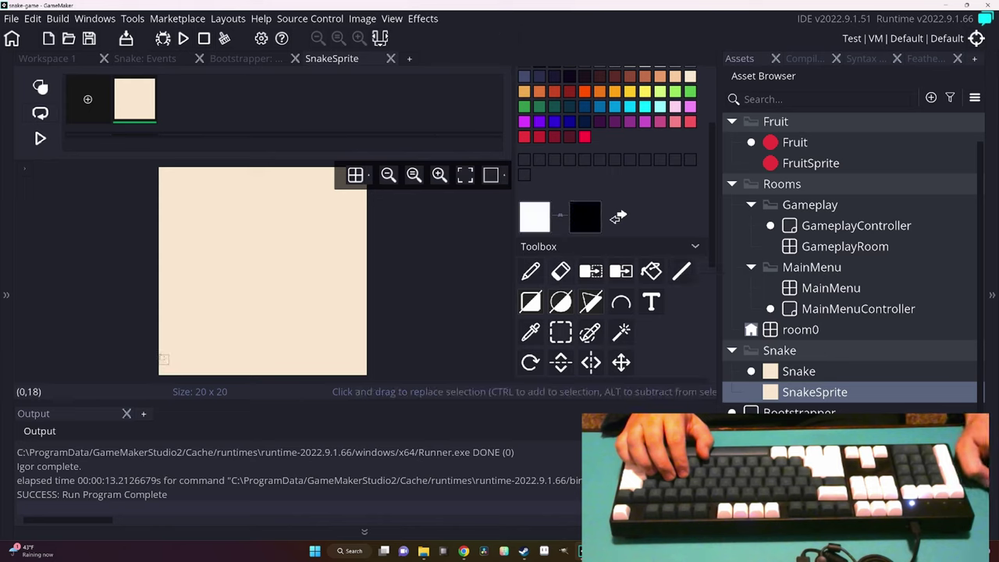
key("Up")
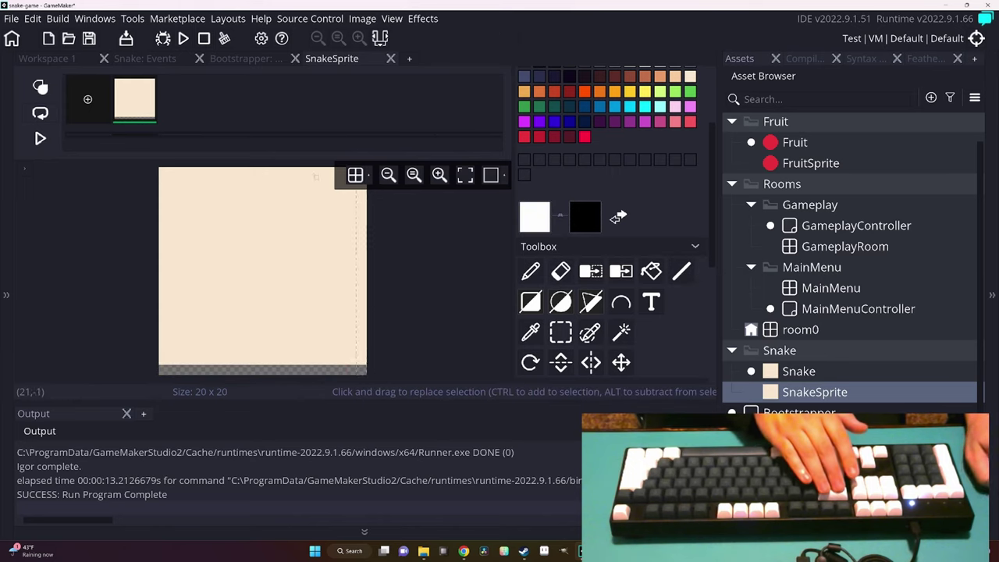
left_click(174, 181)
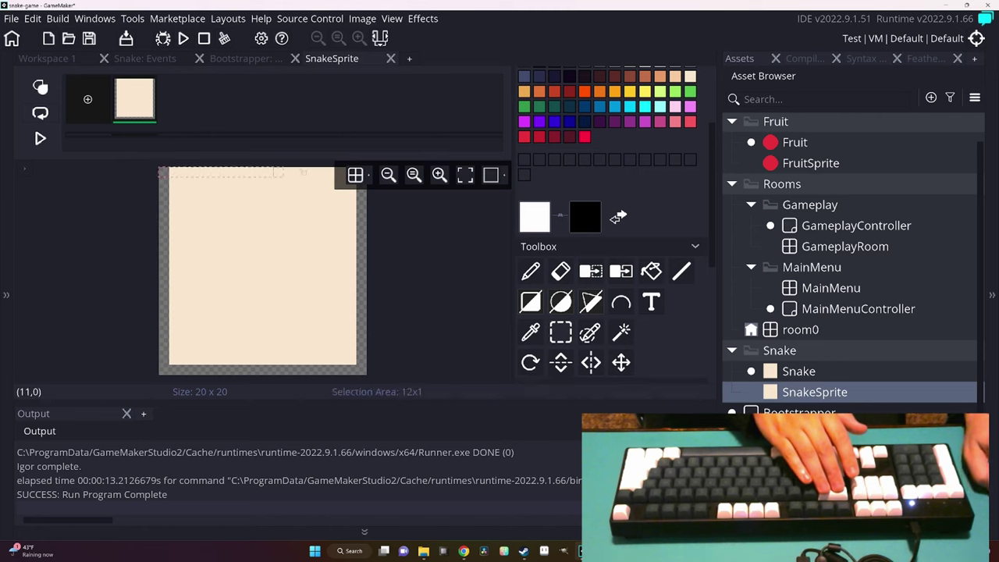
key("Delete")
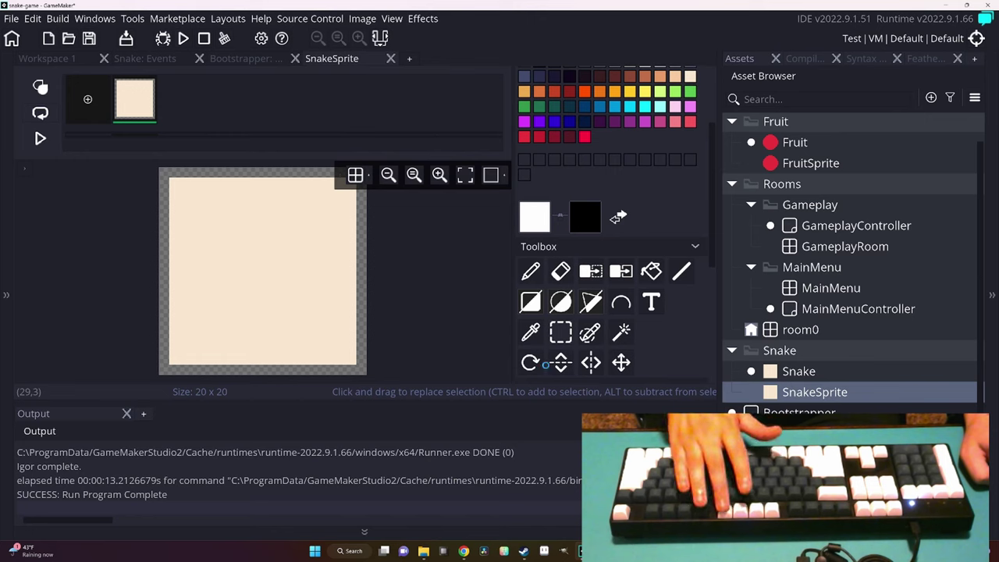
Test-run the game to check the snake's segments now appear as separate squares.
key("F5")
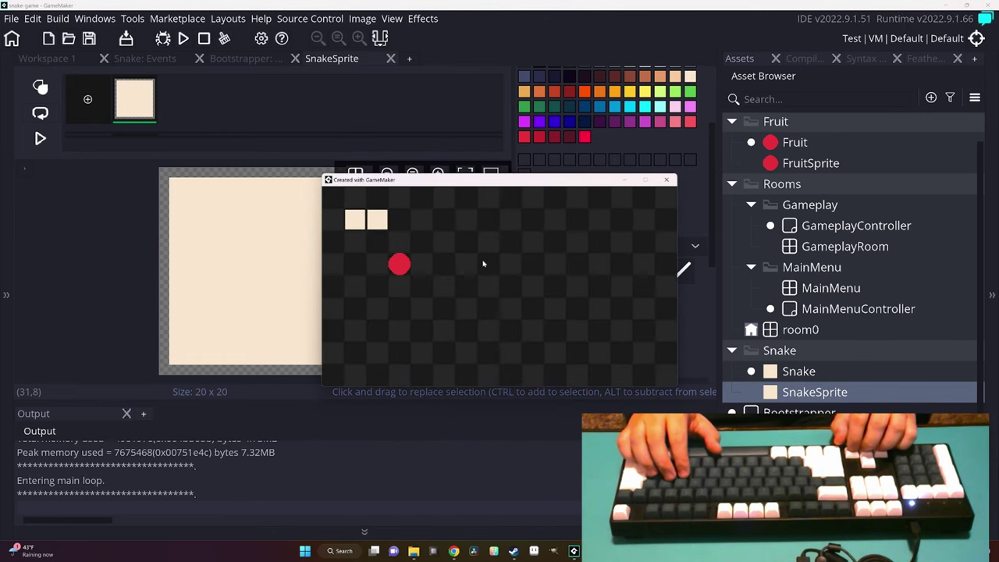
key("Up")
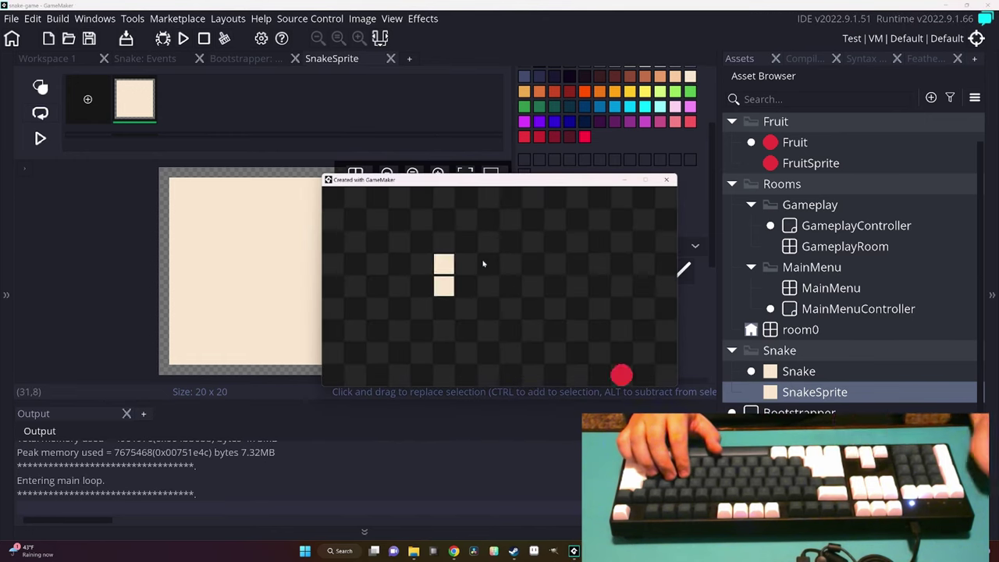
left_click(390, 58)
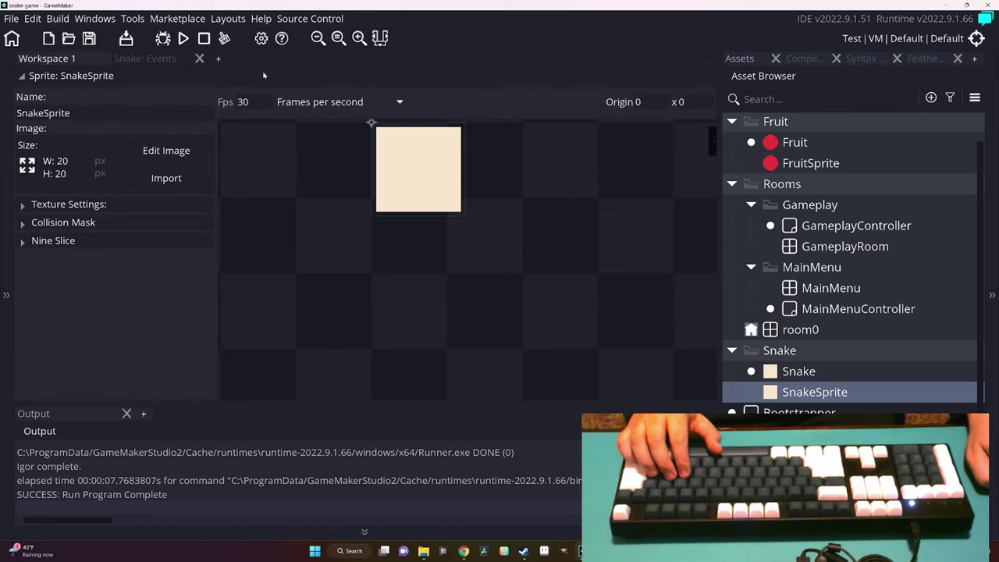
left_click(145, 58)
Add a new blank line after the current_direction line in the Snake's Create code.
scroll(391, 234, "down", 2)
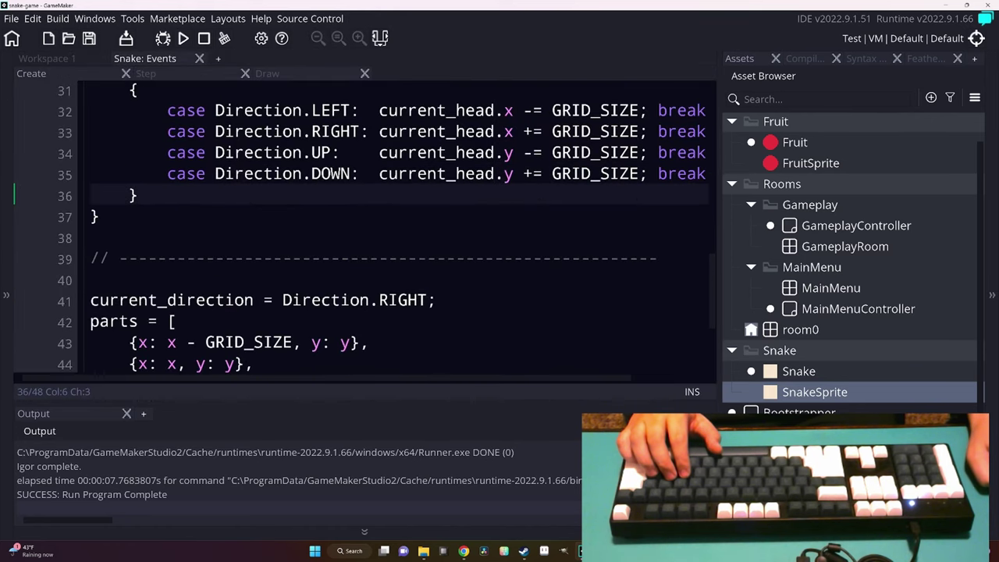
scroll(391, 227, "down", 2)
left_click(321, 299)
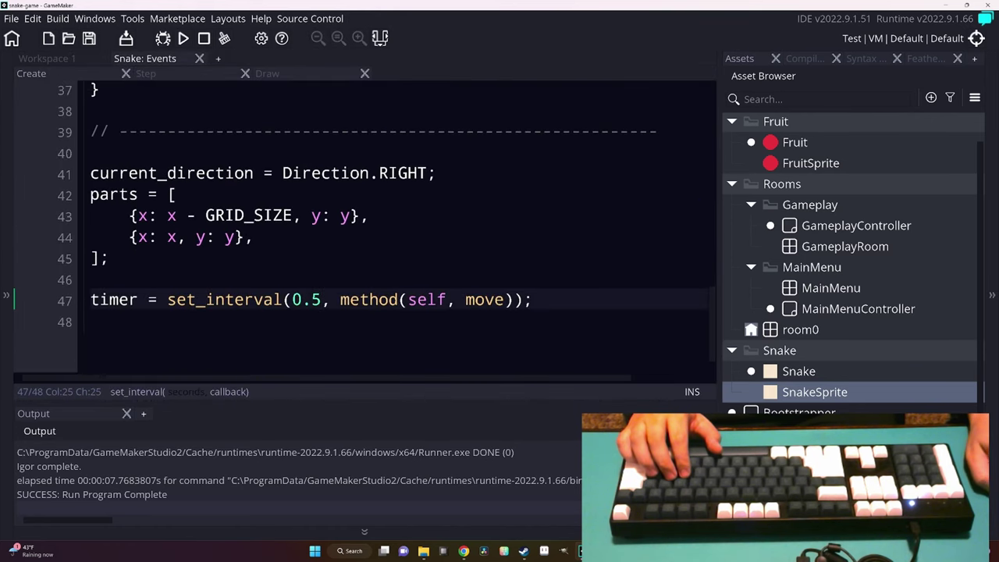
left_click(437, 173)
key("Return")
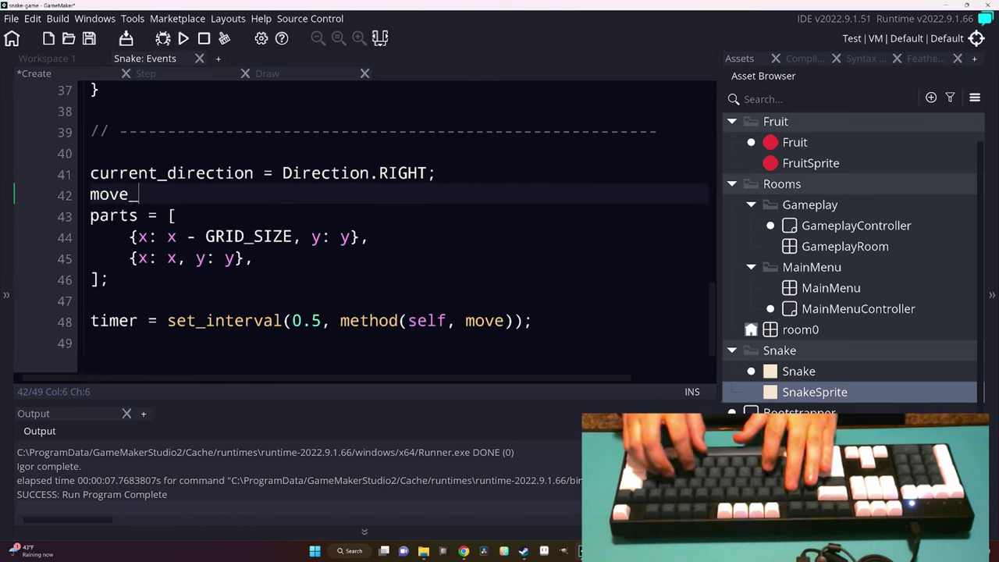
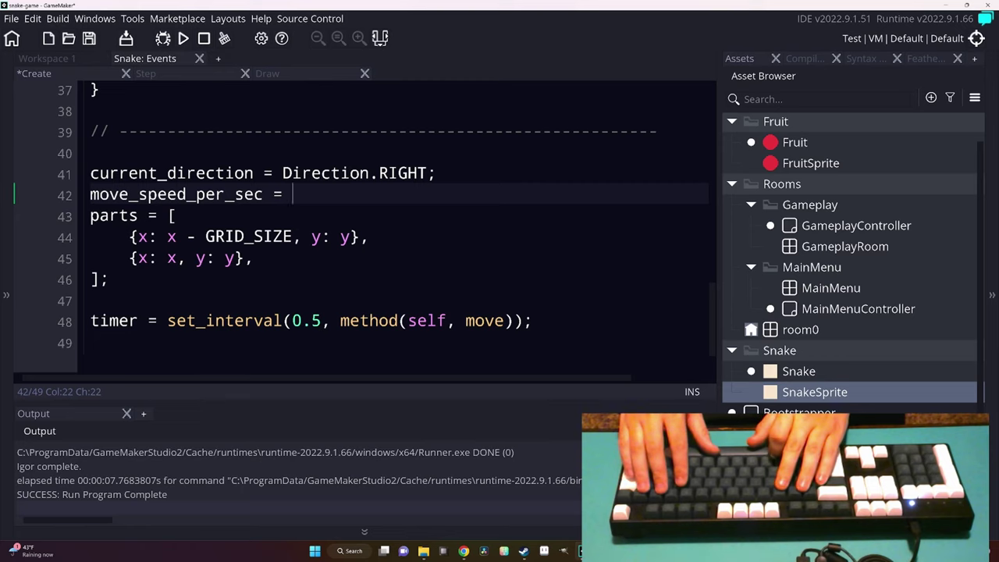
Replace the old speed line with move_interval = 0.8, pass it to the movement timer, and test-run.
key("shift+Home")
key("BackSpace")
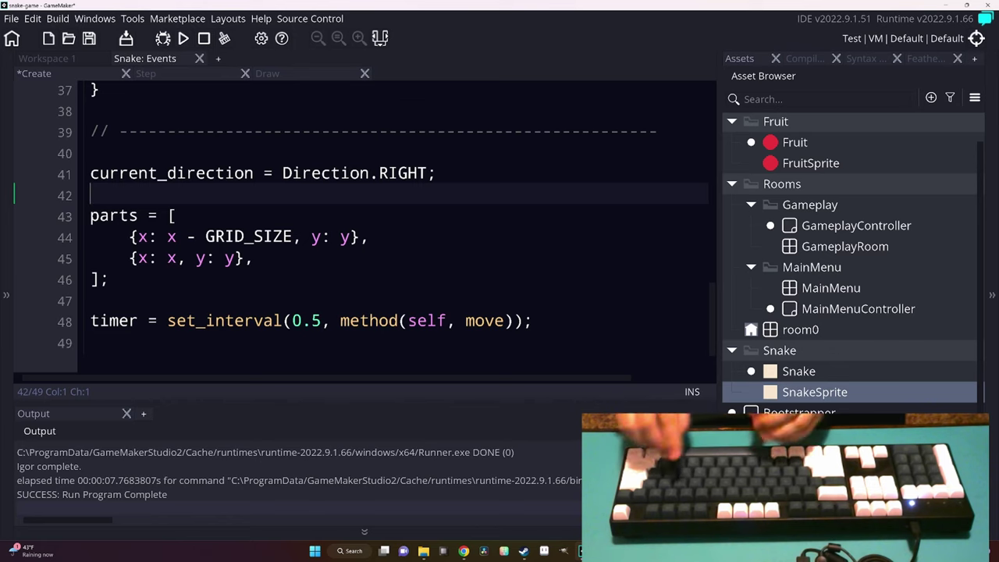
type("move_interval = 0.8; // s")
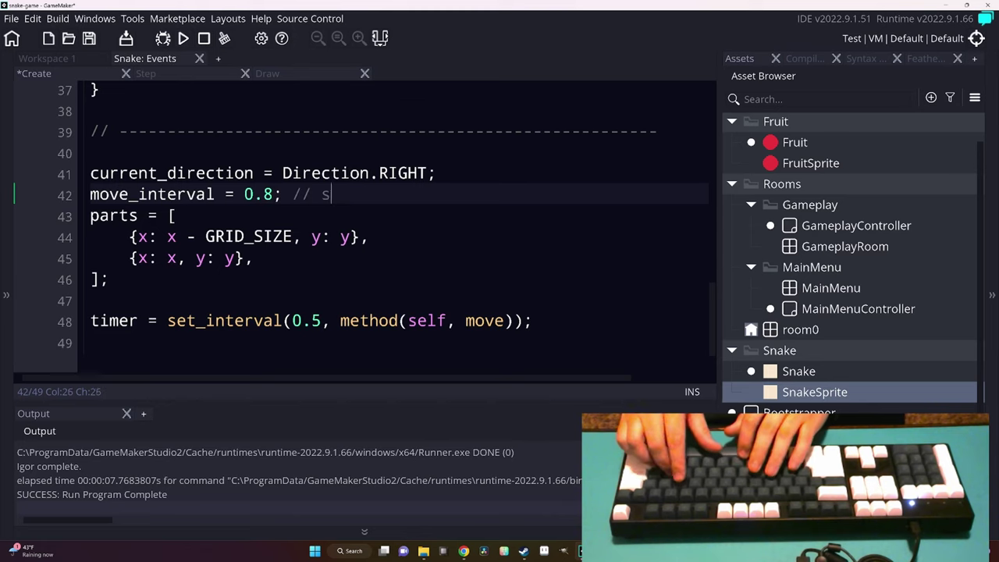
key("Down")
key("Down")
key("Down")
key("Down")
key("Down")
key("Left")
key("Left")
key("Left")
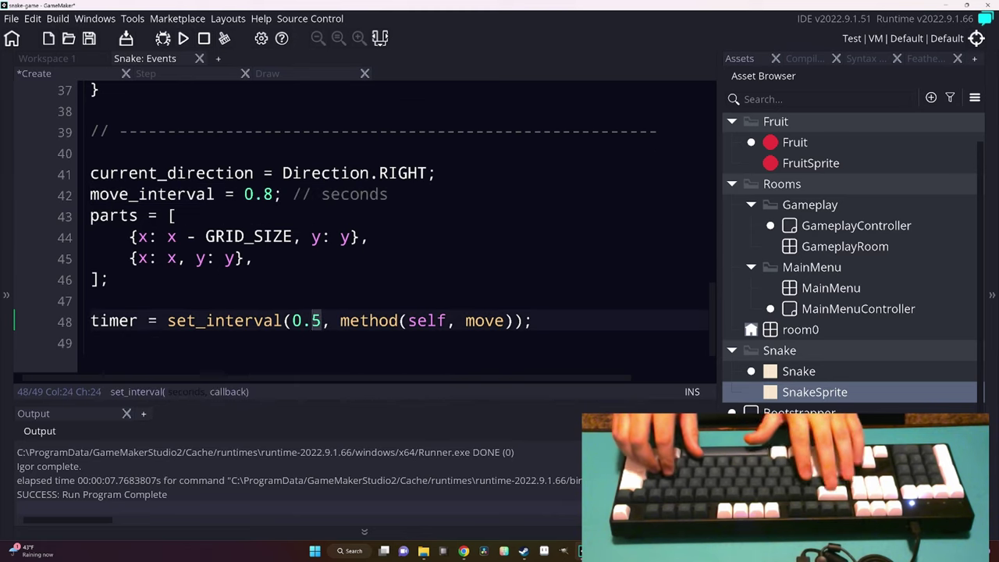
key("BackSpace")
key("BackSpace")
key("BackSpace")
type("interval")
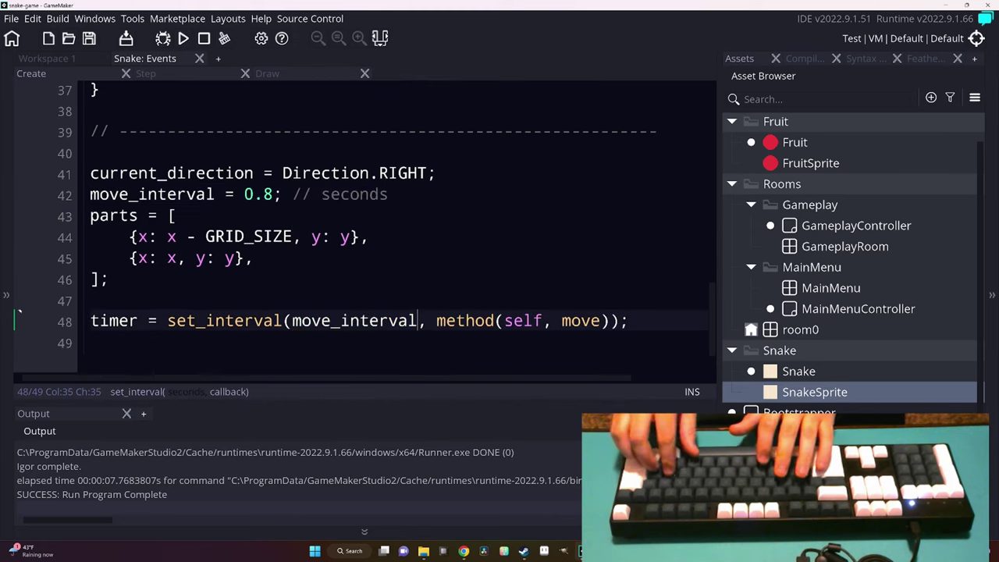
key("F5")
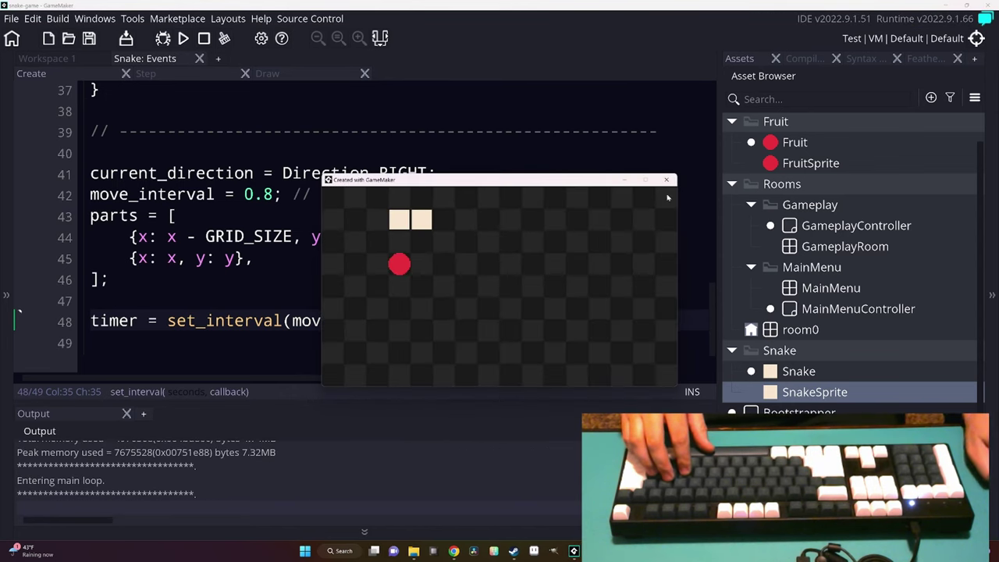
left_click(666, 180)
Change move_interval to 0.4 and run the game, steering the snake down and right.
left_click(261, 194)
double_click(260, 195)
type("1.2")
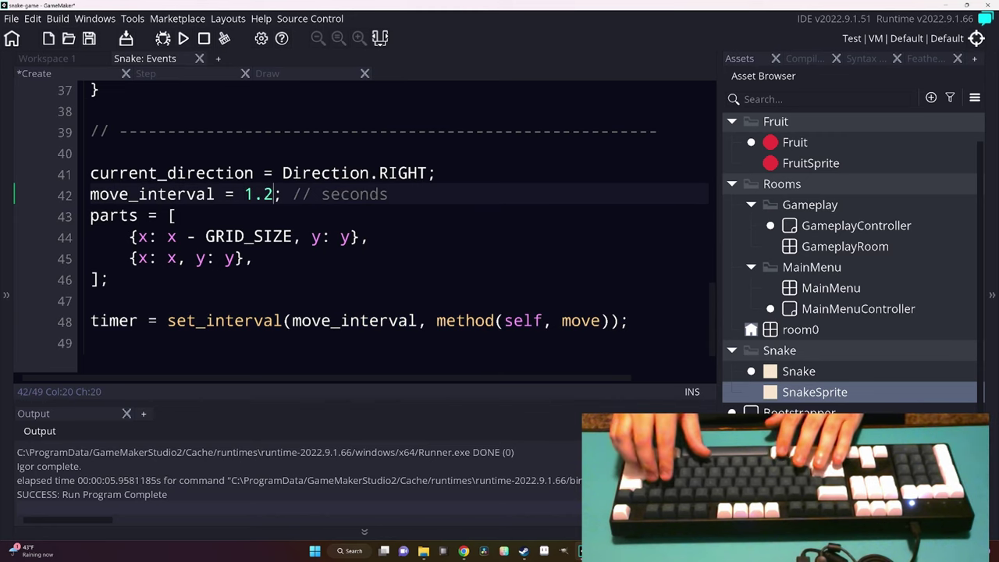
key("BackSpace")
key("BackSpace")
key("BackSpace")
type("0.4")
key("F5")
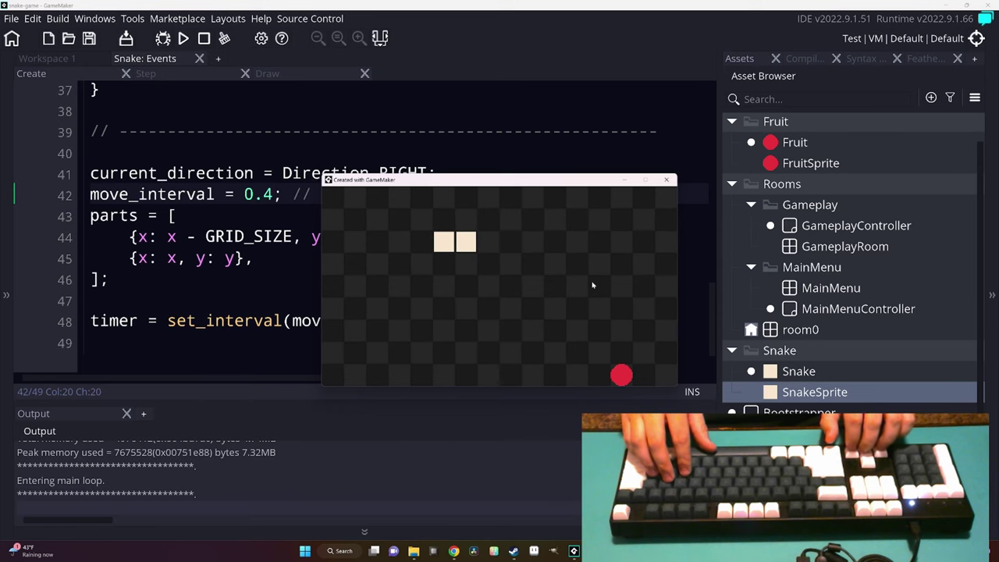
key("Down")
key("Right")
Stop the game and move the {x: x, y: y} entry to the top of the parts array.
key("alt+F4")
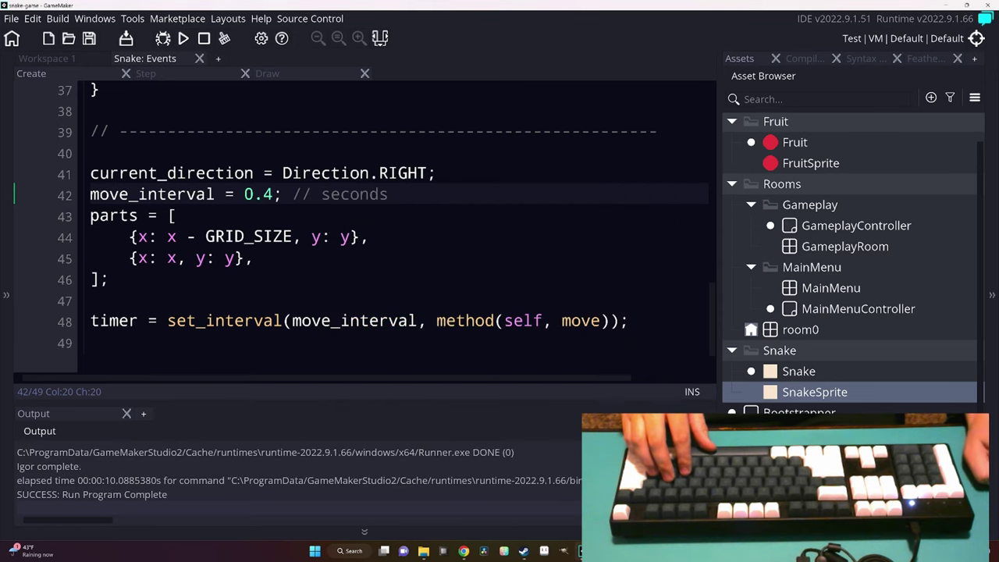
left_click(178, 75)
scroll(257, 187, "up", 2)
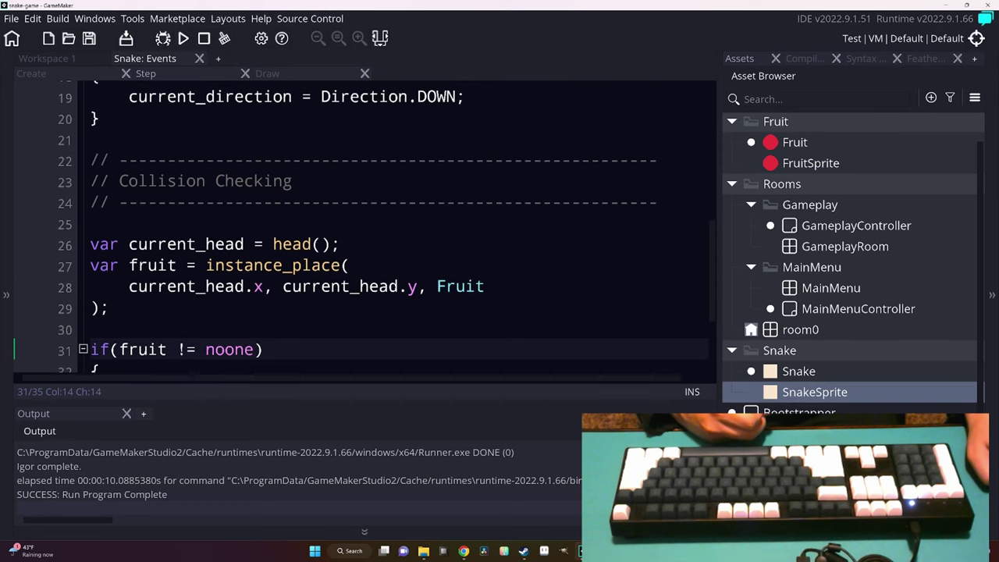
scroll(257, 148, "down", 3)
left_click(91, 211)
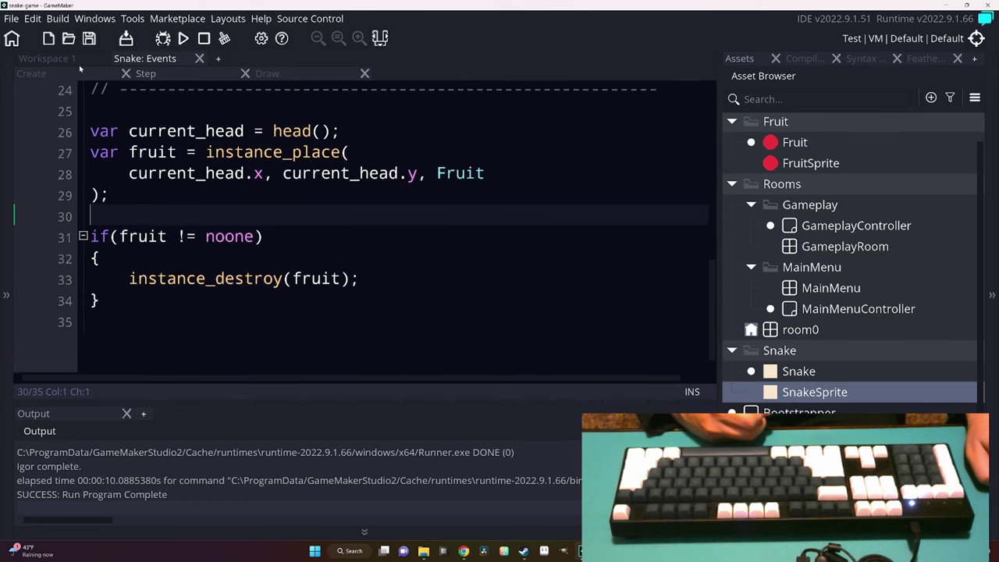
left_click(31, 74)
scroll(195, 250, "up", 3)
scroll(196, 249, "up", 2)
scroll(195, 250, "down", 2)
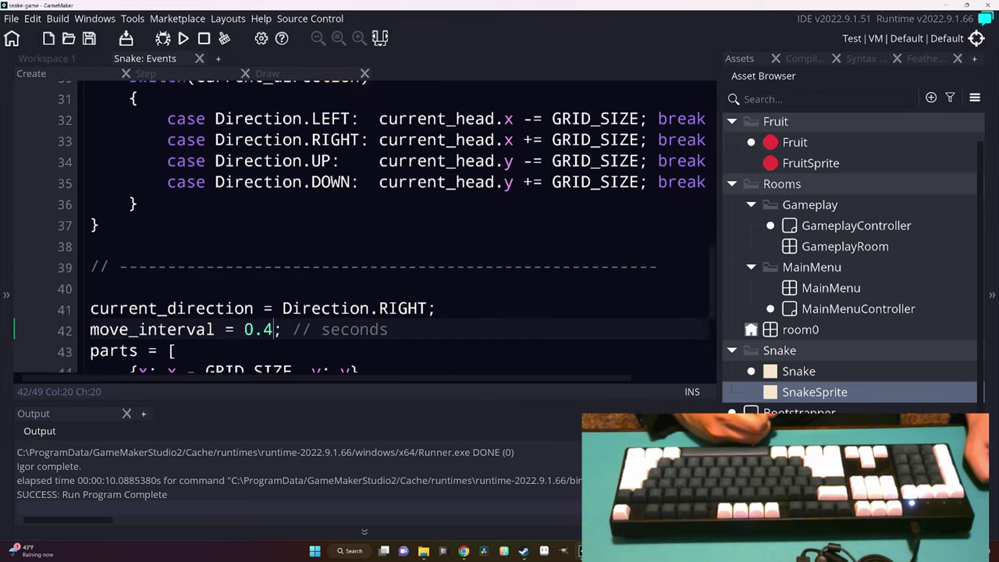
scroll(390, 226, "down", 2)
key("Down")
key("Down")
key("Down")
key("Down")
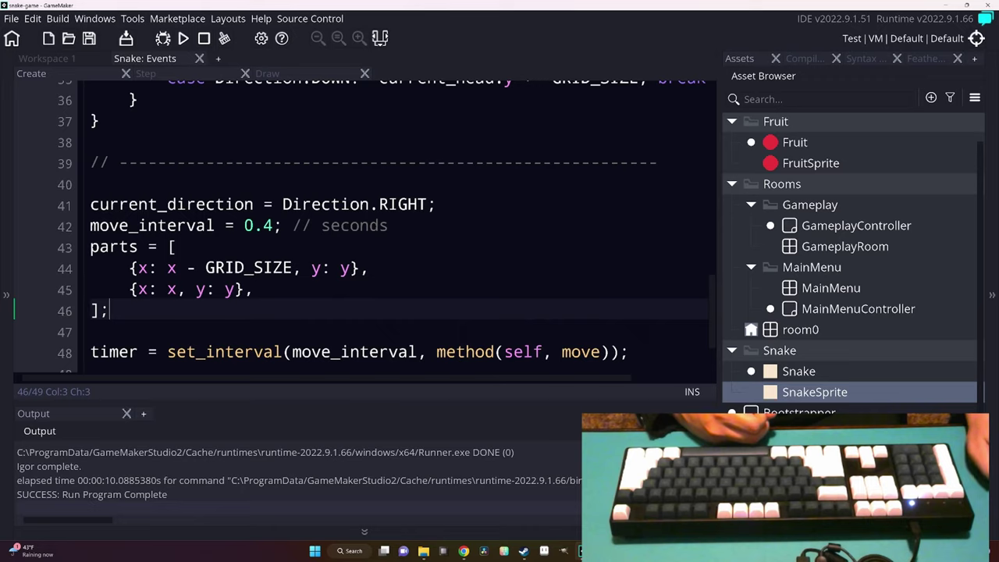
left_click_drag(253, 289, 164, 288)
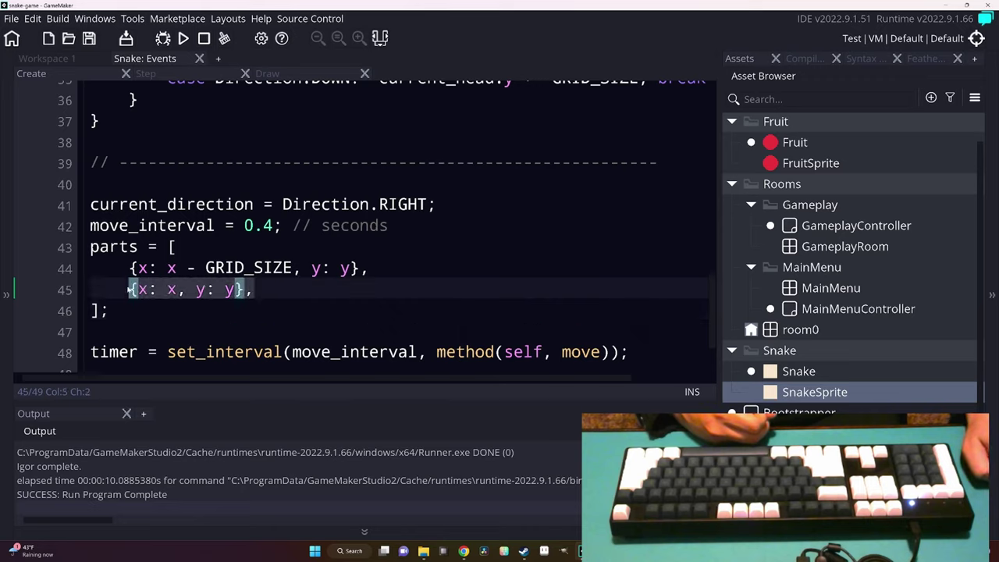
key("shift+Home")
key("ctrl+c")
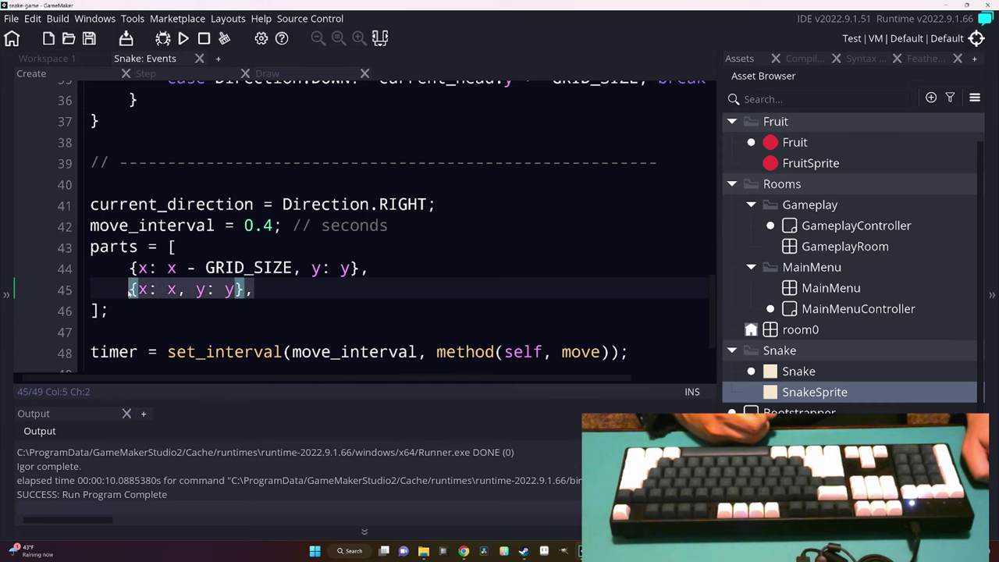
key("BackSpace")
key("BackSpace")
key("Up")
key("Return")
key("ctrl+v")
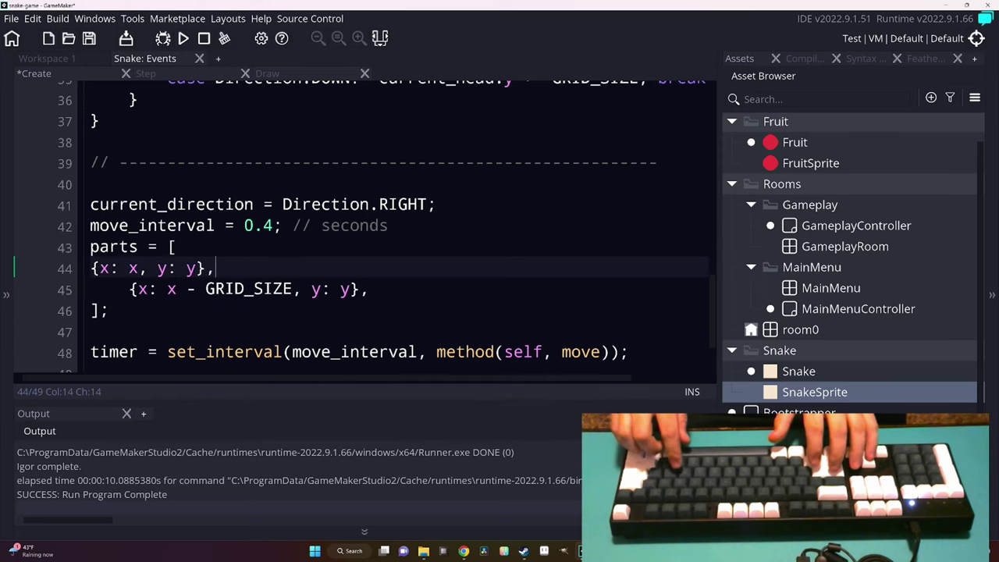
key("Home")
key("Tab")
Make head() return parts[0].
scroll(390, 234, "up", 1)
scroll(390, 234, "up", 3)
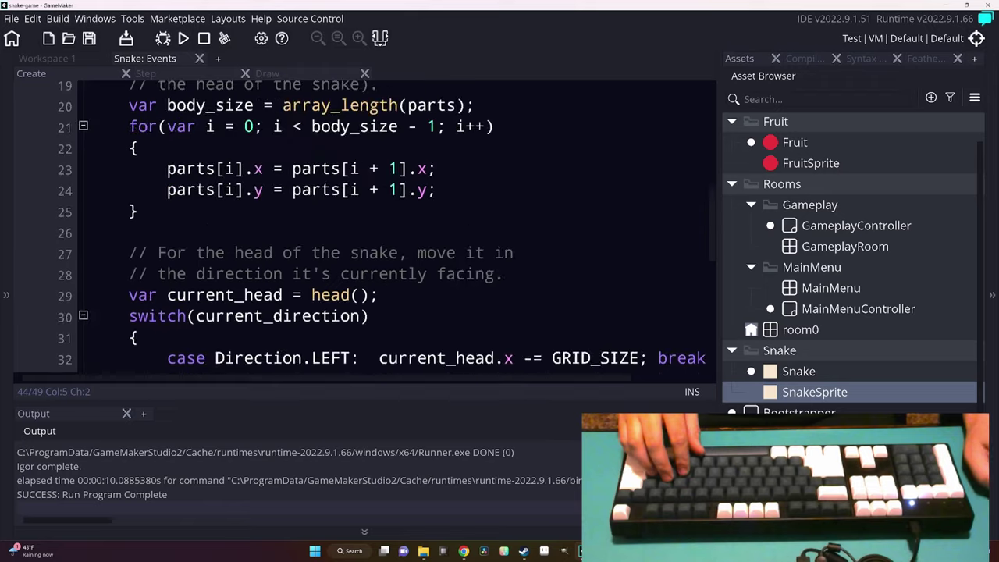
scroll(390, 234, "up", 4)
scroll(390, 235, "up", 4)
left_click(253, 239)
left_click_drag(252, 240, 476, 240)
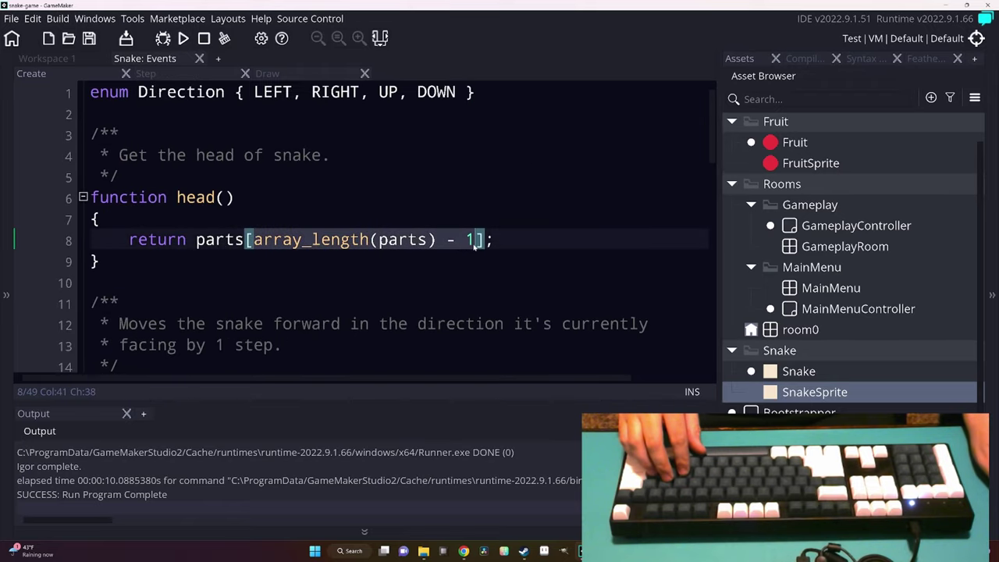
type("0")
Make the move() loop run from 1 to body_size, copying each part from parts[i - 1].
scroll(390, 234, "down", 3)
scroll(390, 234, "down", 2)
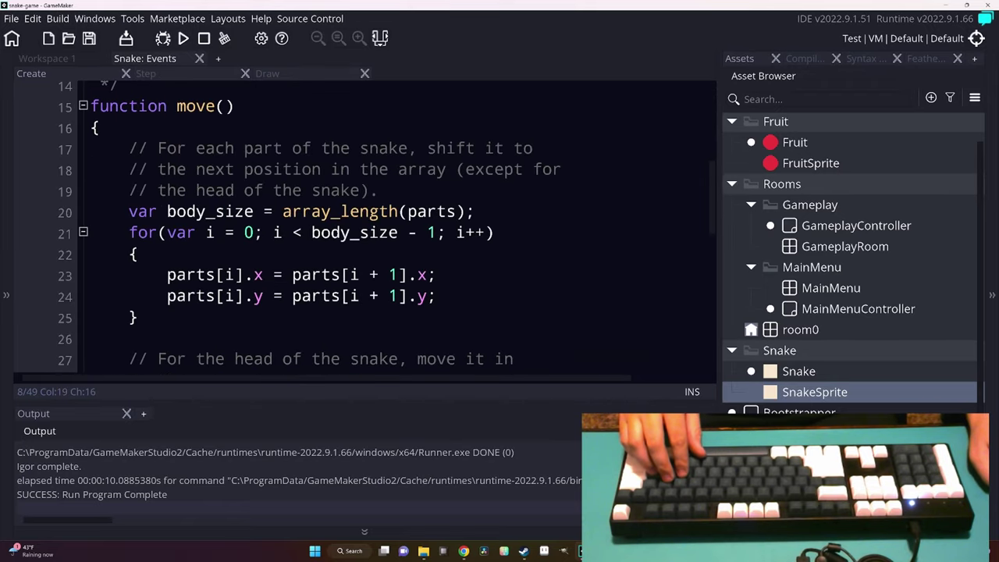
double_click(249, 212)
type("1")
key("Up")
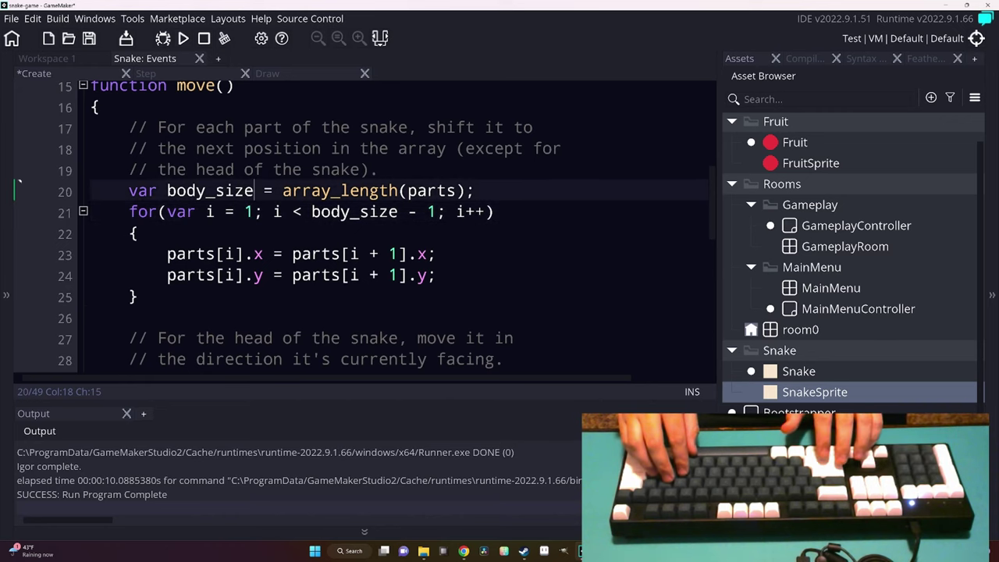
left_click(254, 211)
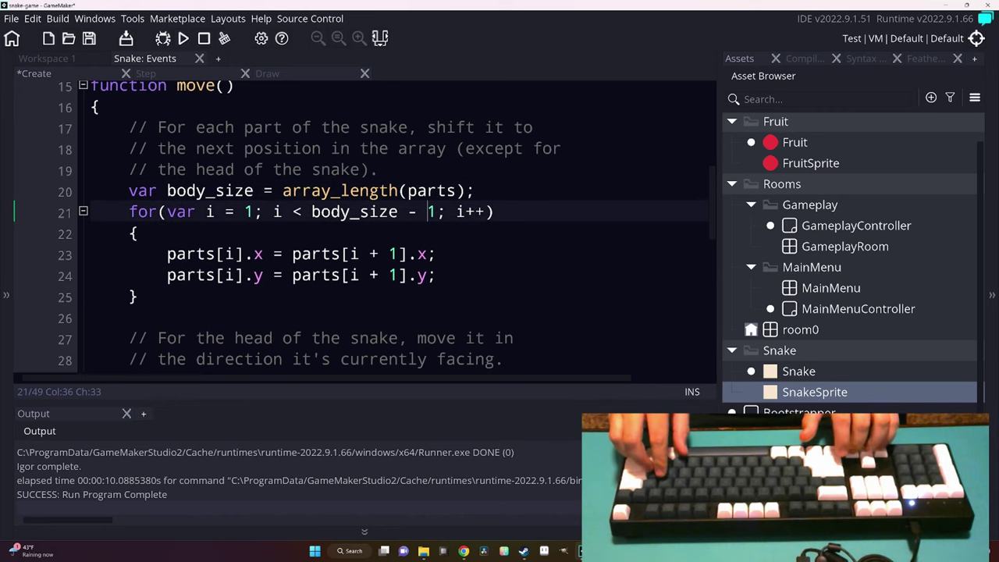
key("Delete")
key("BackSpace")
key("BackSpace")
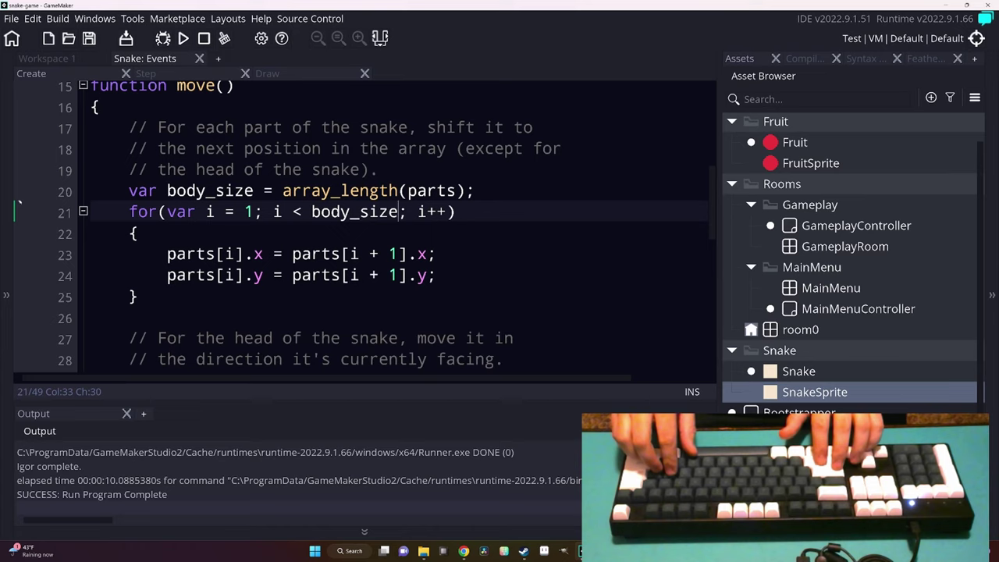
key("Down")
key("Down")
key("Left")
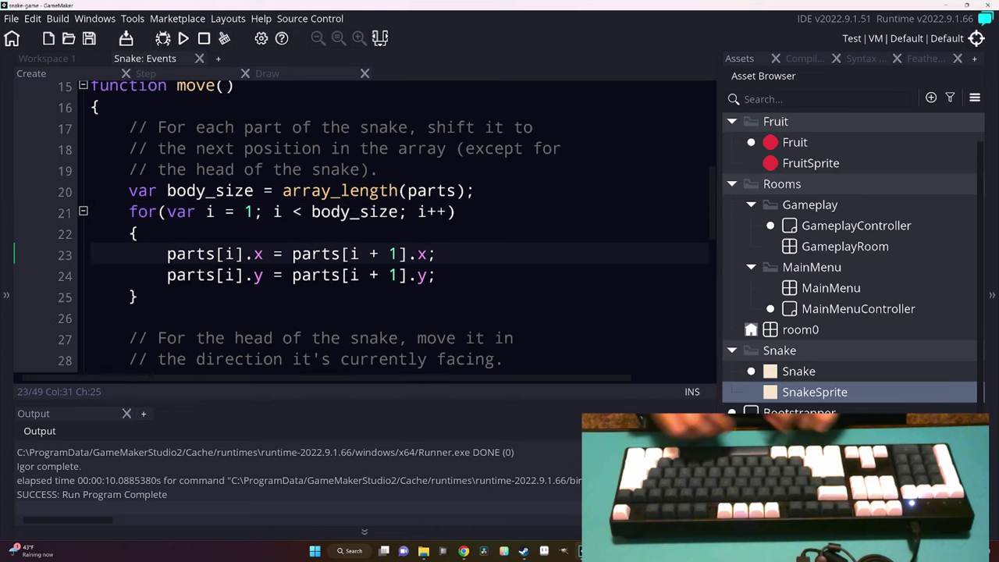
key("BackSpace")
type("-")
key("Down")
key("BackSpace")
type("-")
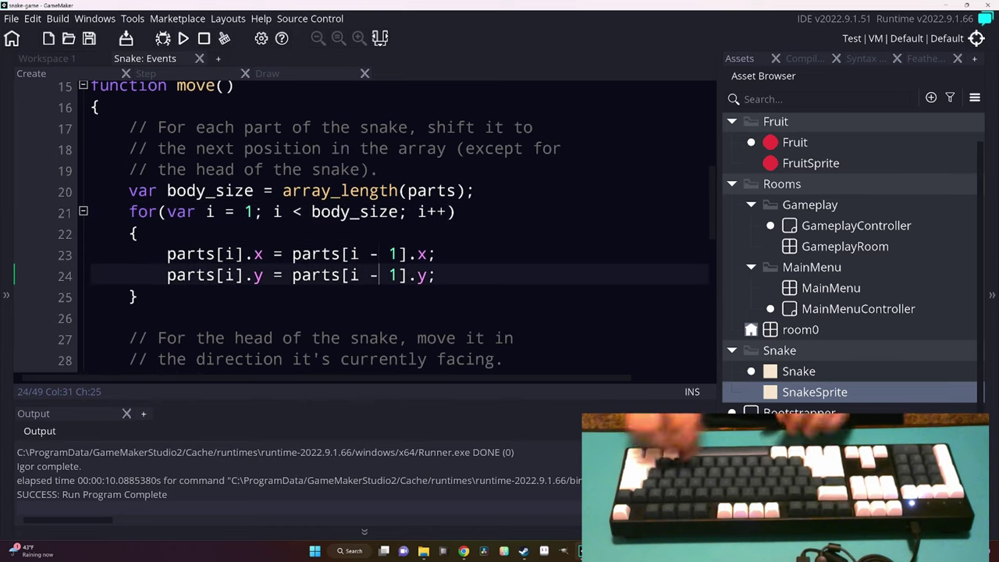
Test-run the game to see two segments moving together, then close it.
scroll(391, 226, "down", 1)
scroll(390, 226, "down", 3)
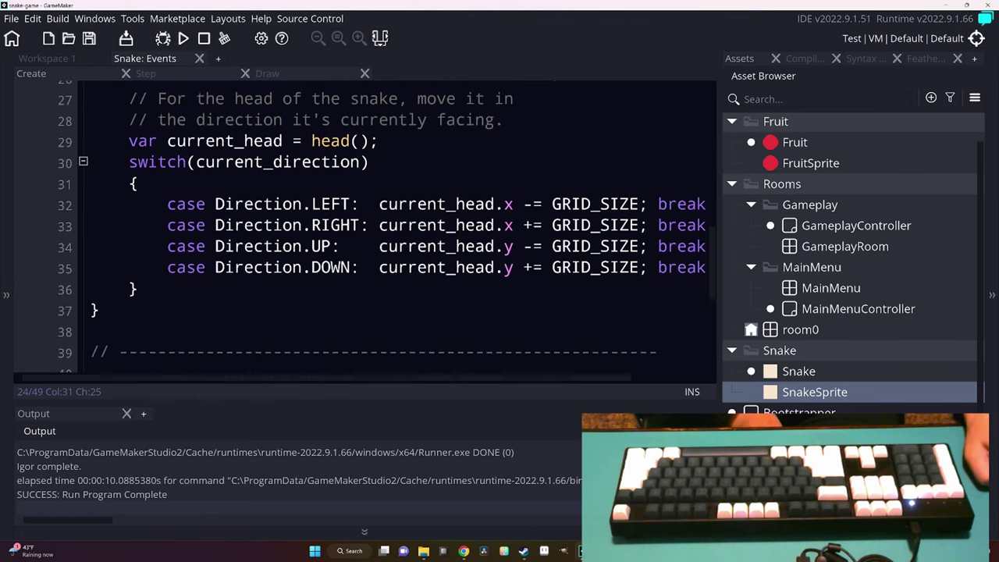
key("F5")
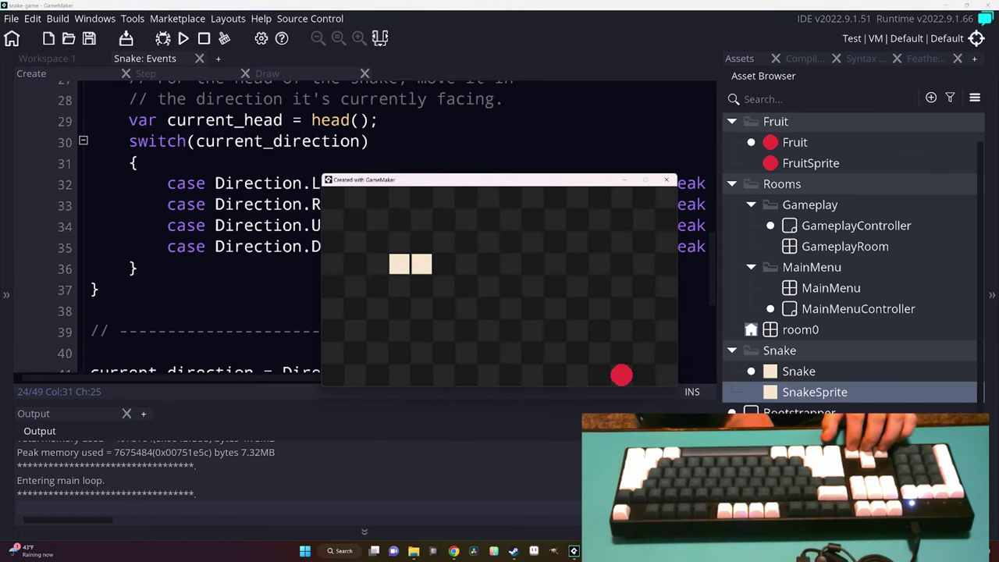
left_click(666, 179)
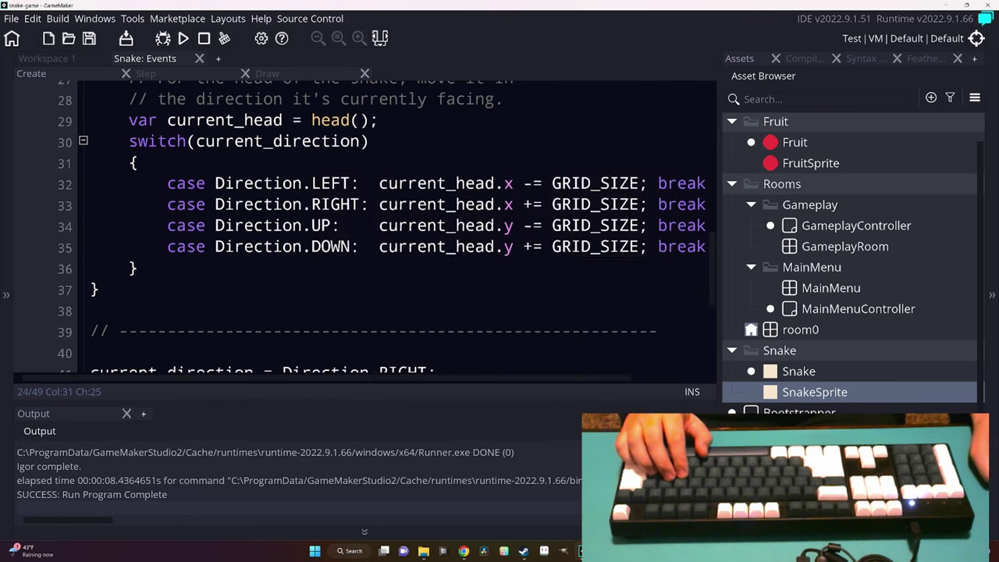
scroll(379, 288, "up", 2)
scroll(379, 288, "up", 2)
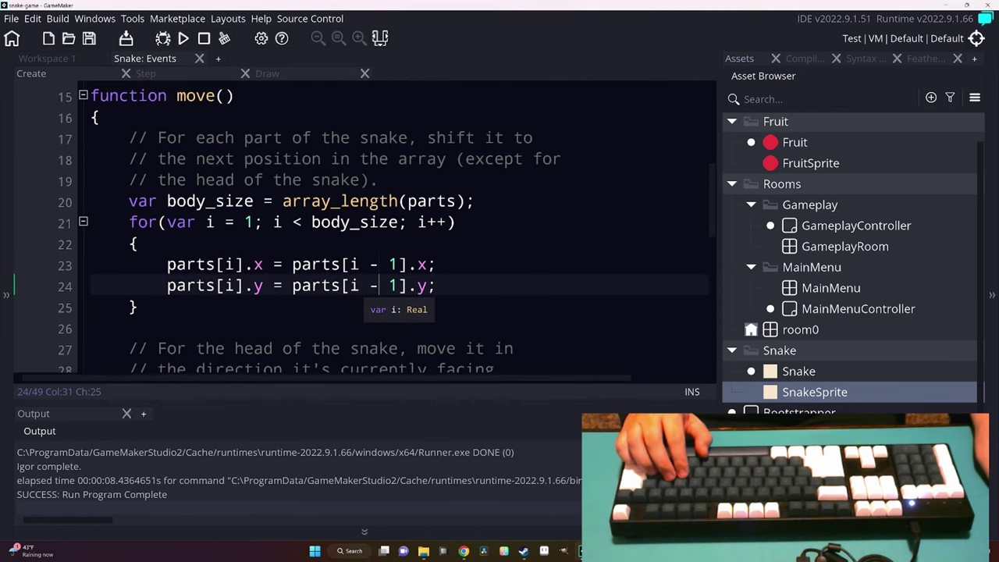
Add an empty check_collision() function with braces below move() in the Create event.
scroll(378, 285, "up", 2)
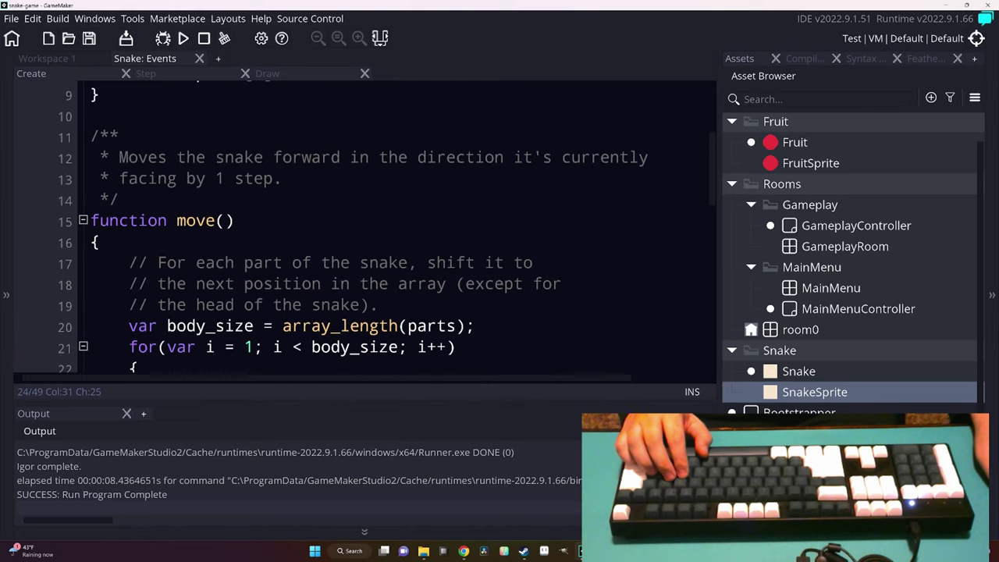
scroll(378, 285, "up", 1)
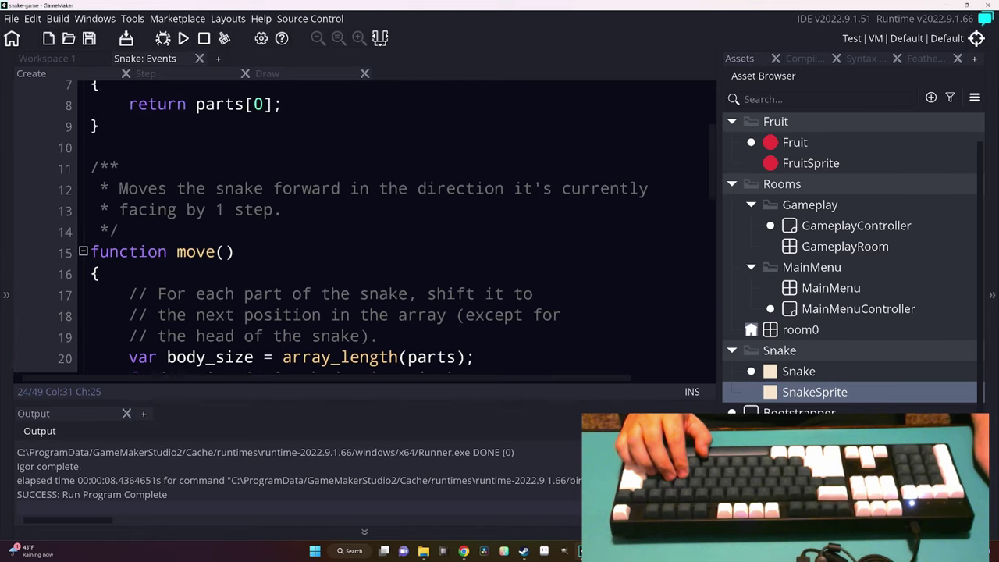
scroll(379, 285, "down", 1)
scroll(379, 286, "down", 2)
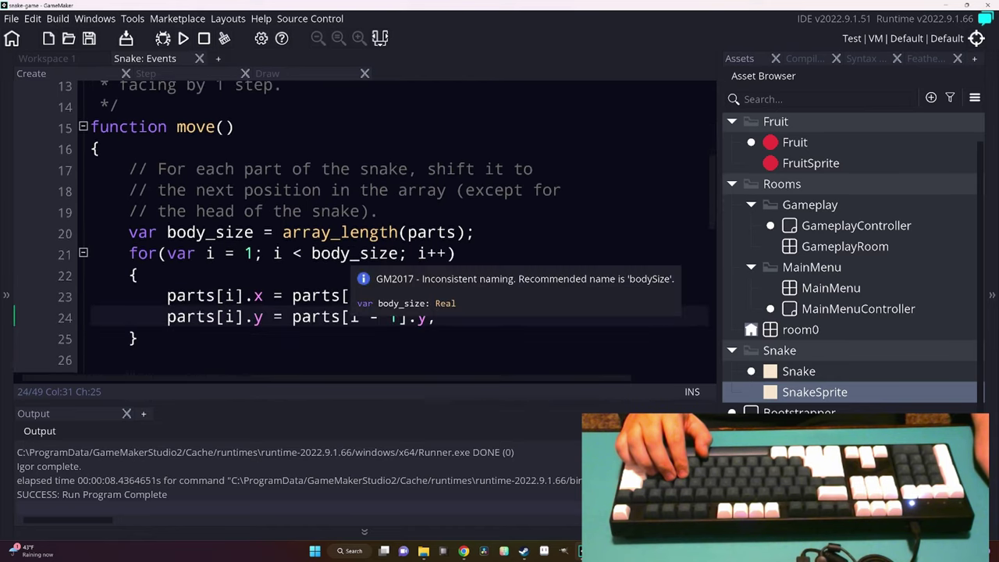
scroll(379, 285, "down", 2)
scroll(379, 286, "down", 3)
scroll(378, 285, "down", 2)
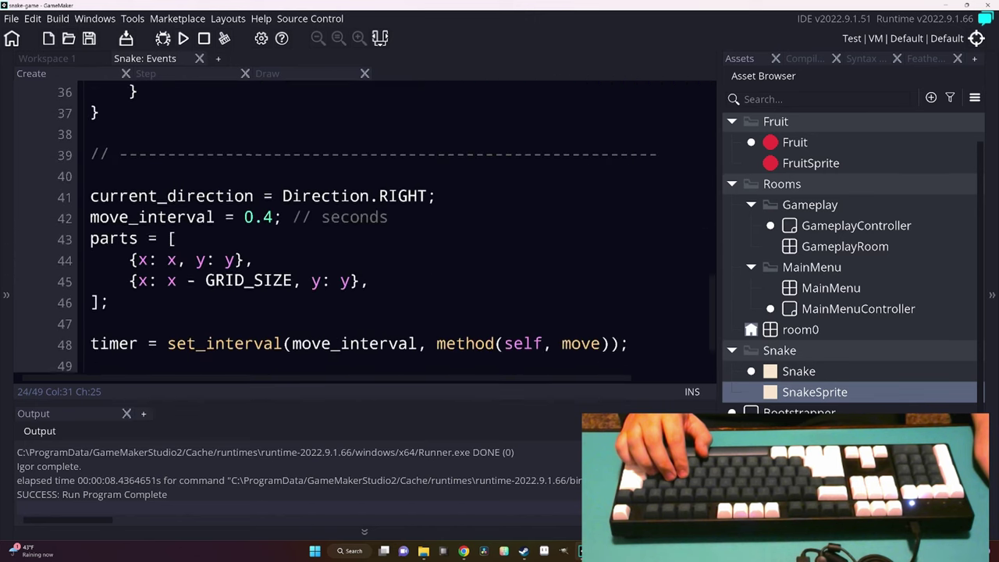
scroll(379, 286, "up", 3)
left_click(100, 259)
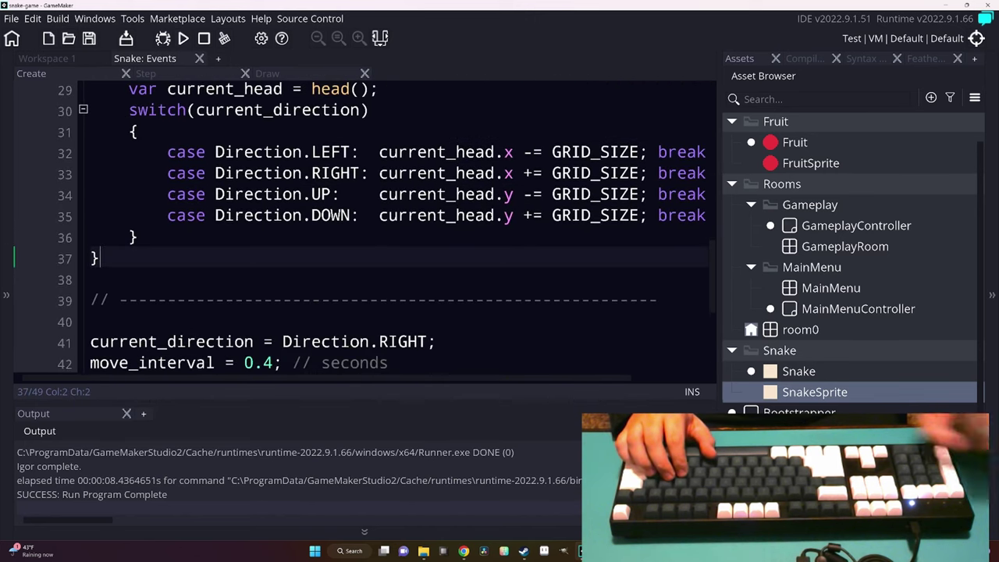
key("Return")
key("Return")
type("function check")
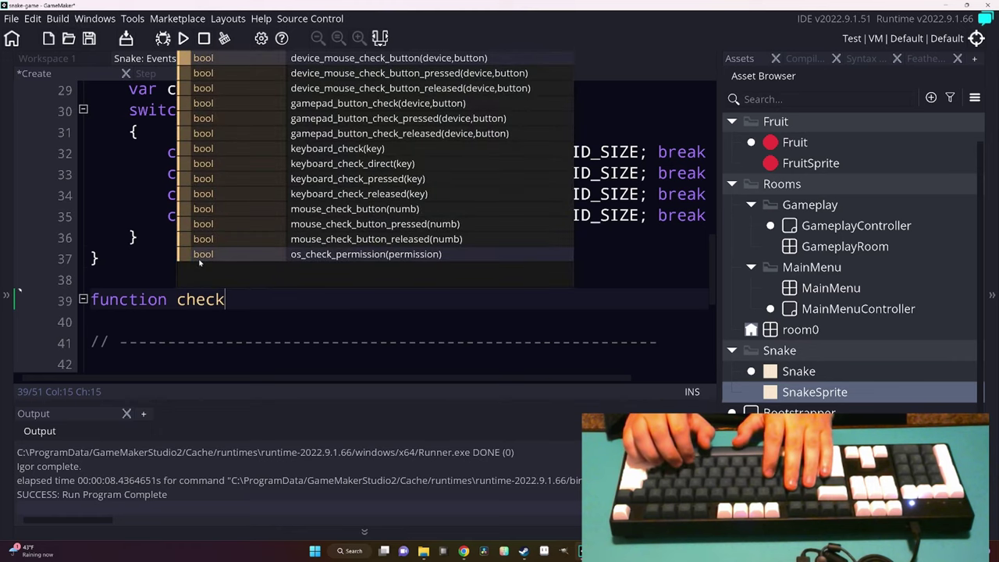
type("_collision()")
key("Return")
type("{")
key("Return")
key("Return")
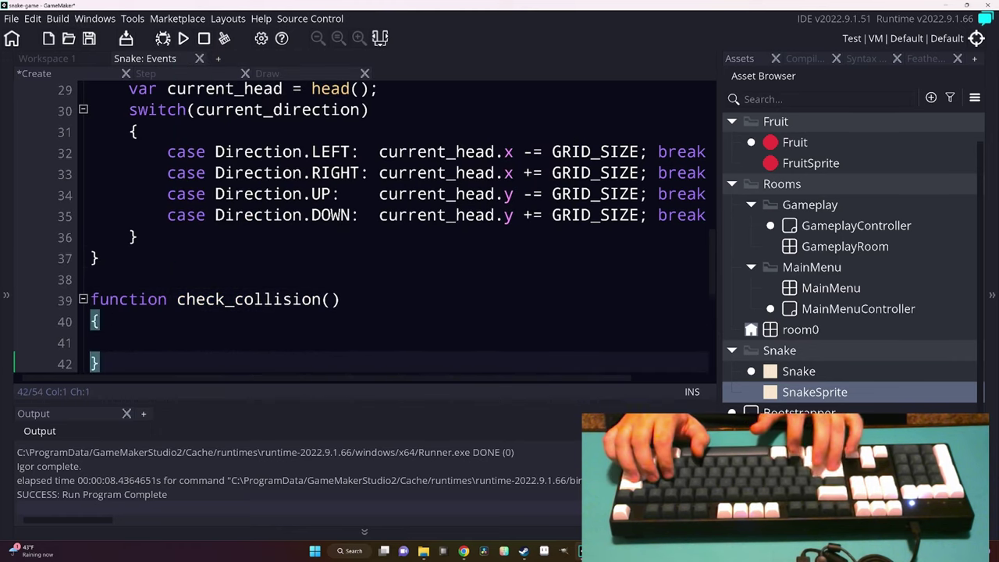
key("Up")
type("//")
Add a /** doc comment above check_collision() describing the fruit check, and save.
key("Up")
key("Up")
key("Up")
key("Return")
type("//")
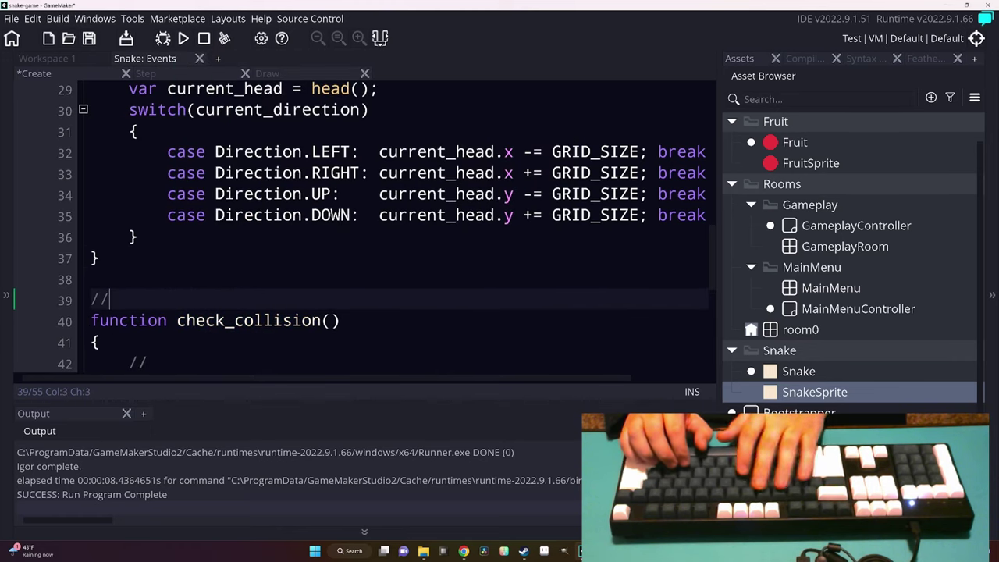
key("BackSpace")
type("**")
key("Return")
type("* Checks if the snake has run into a fruit.")
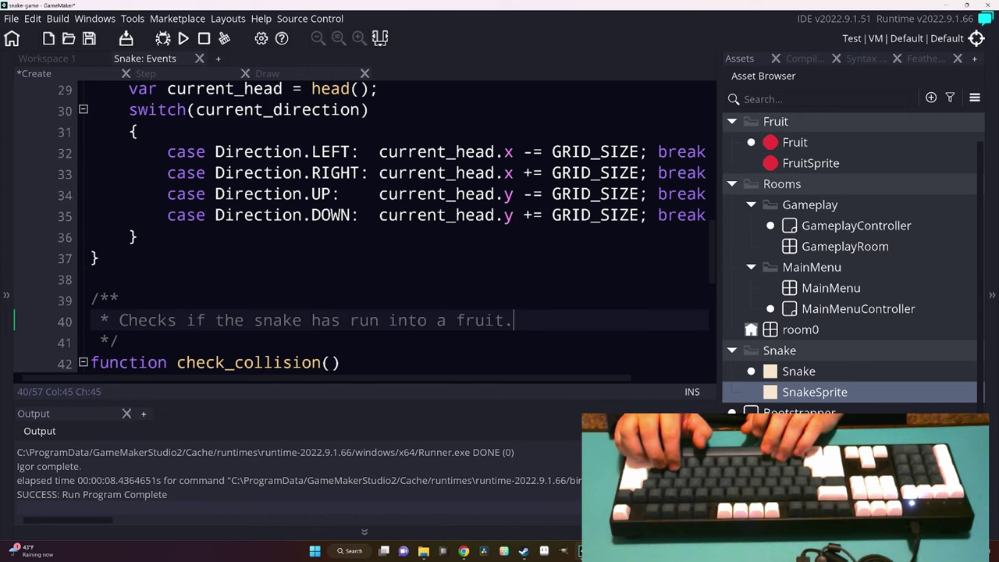
key("ctrl+s")
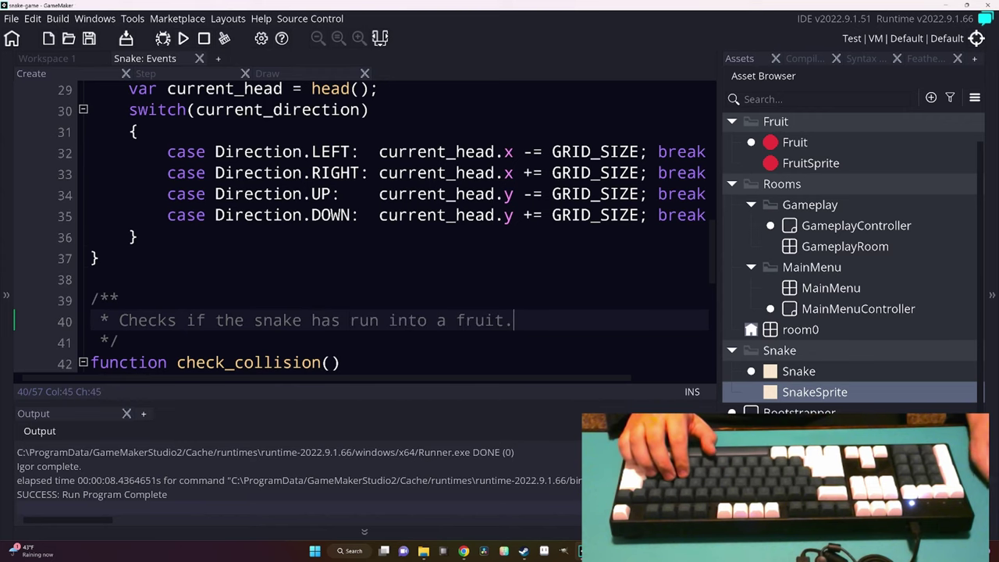
left_click(212, 76)
Cut the collision-checking code and its comment header from the Step event, then save.
left_click_drag(100, 331, 88, 161)
key("ctrl+c")
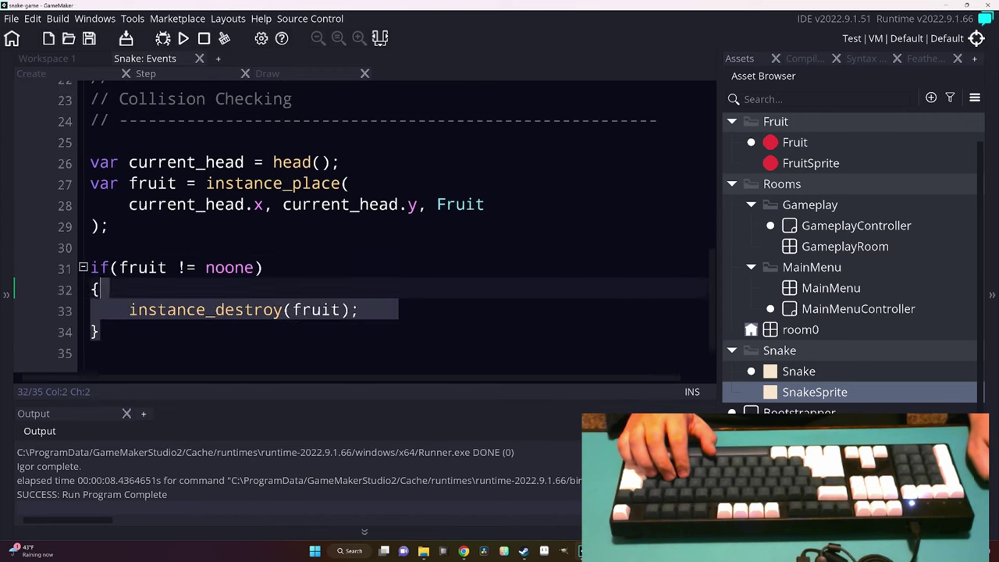
key("BackSpace")
key("shift+Up")
key("shift+Up")
key("shift+Up")
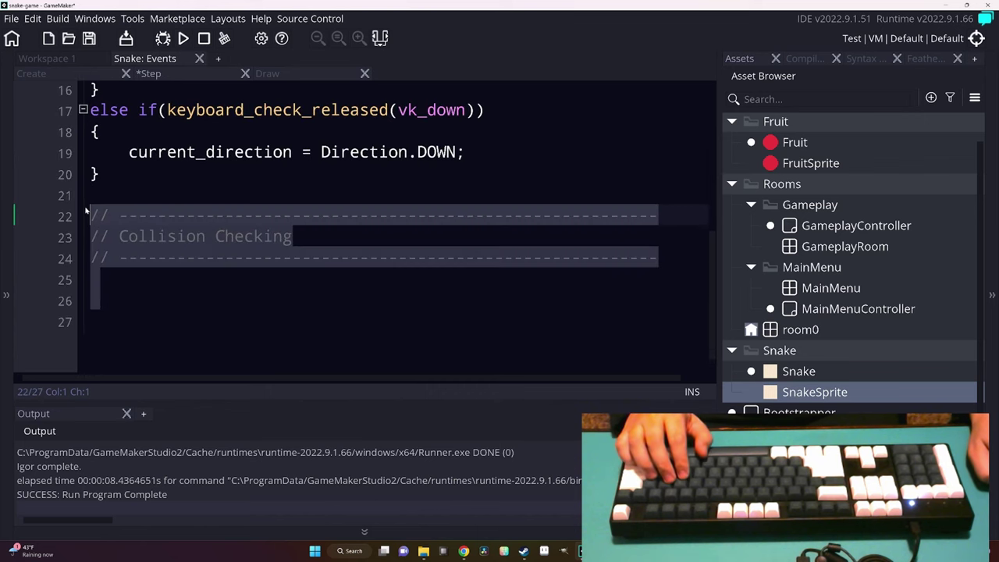
key("BackSpace")
Paste the collision code inside check_collision(), indent it one level, and save.
key("BackSpace")
key("BackSpace")
key("ctrl+s")
key("ctrl+Tab")
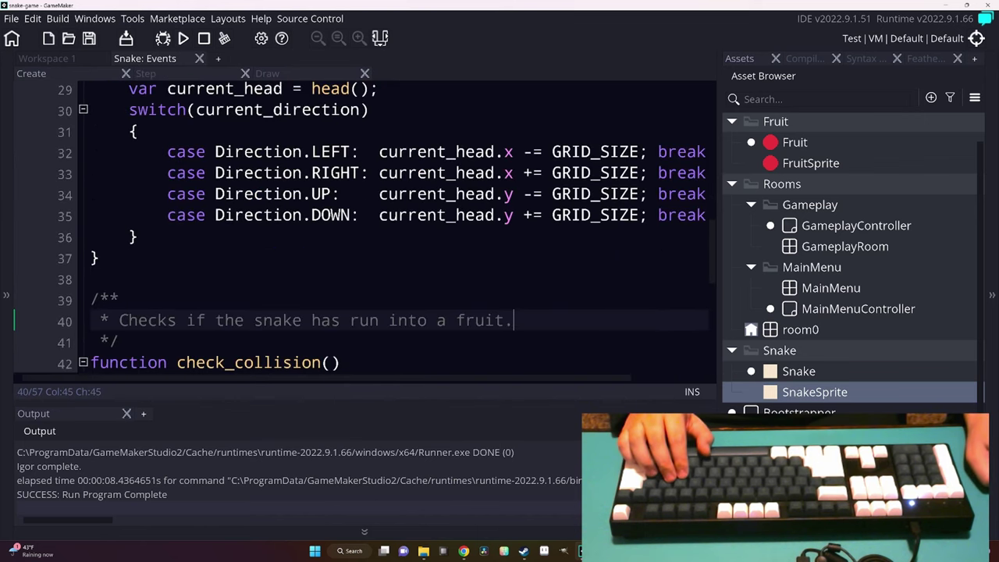
key("Down")
key("Down")
key("Down")
key("BackSpace")
key("BackSpace")
key("ctrl+v")
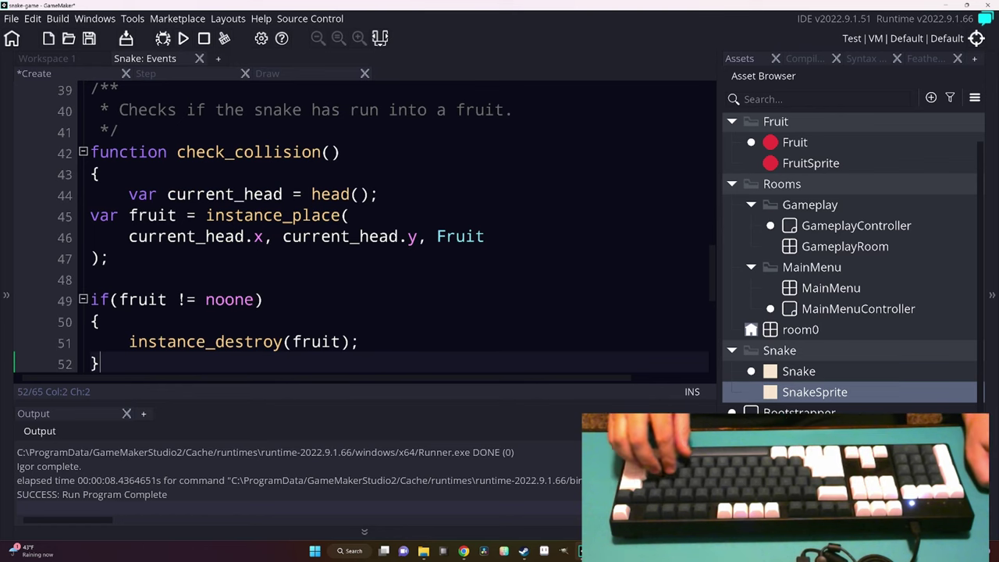
key("shift+Up")
key("shift+Up")
key("shift+Up")
key("Tab")
key("Up")
key("Up")
key("ctrl+s")
Add a check_collision(); call after the switch block at the end of move().
scroll(398, 226, "down", 2)
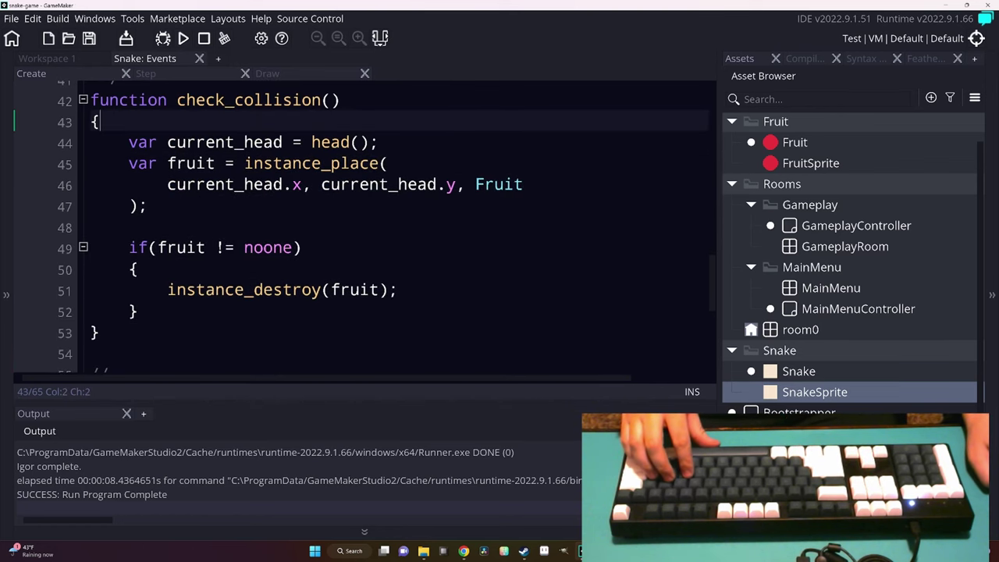
scroll(242, 258, "down", 1)
scroll(241, 257, "up", 1)
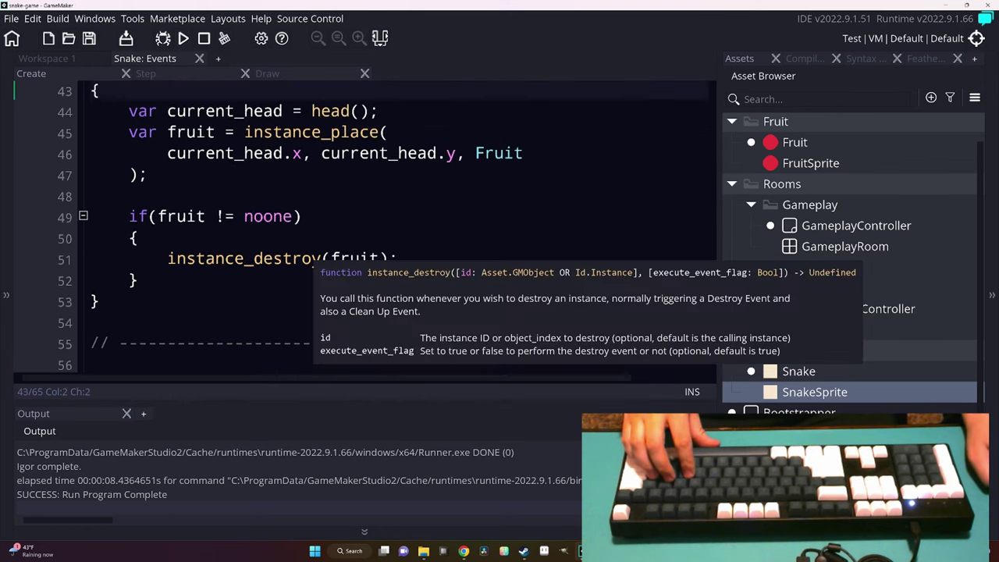
scroll(398, 227, "up", 3)
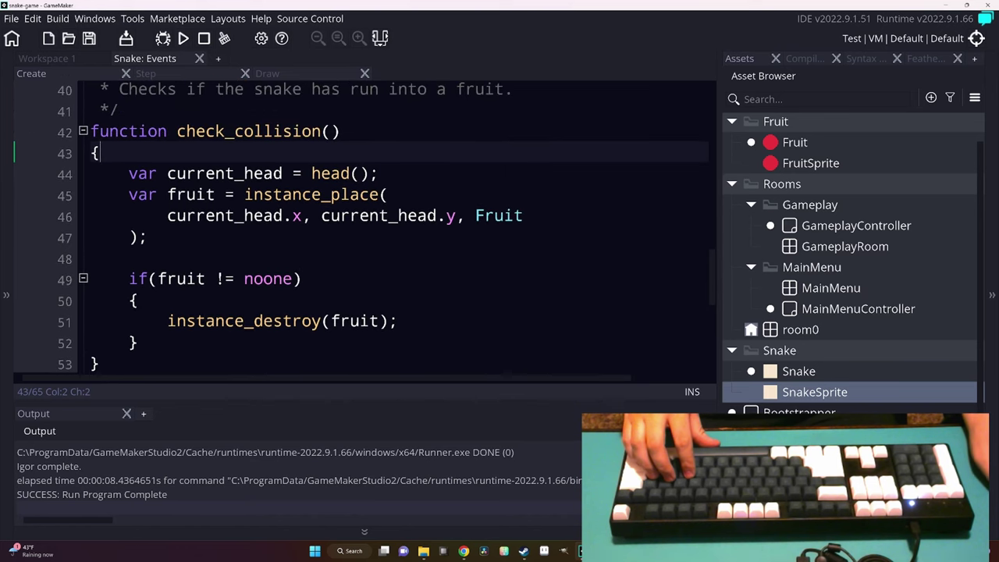
scroll(425, 287, "up", 2)
scroll(425, 287, "up", 3)
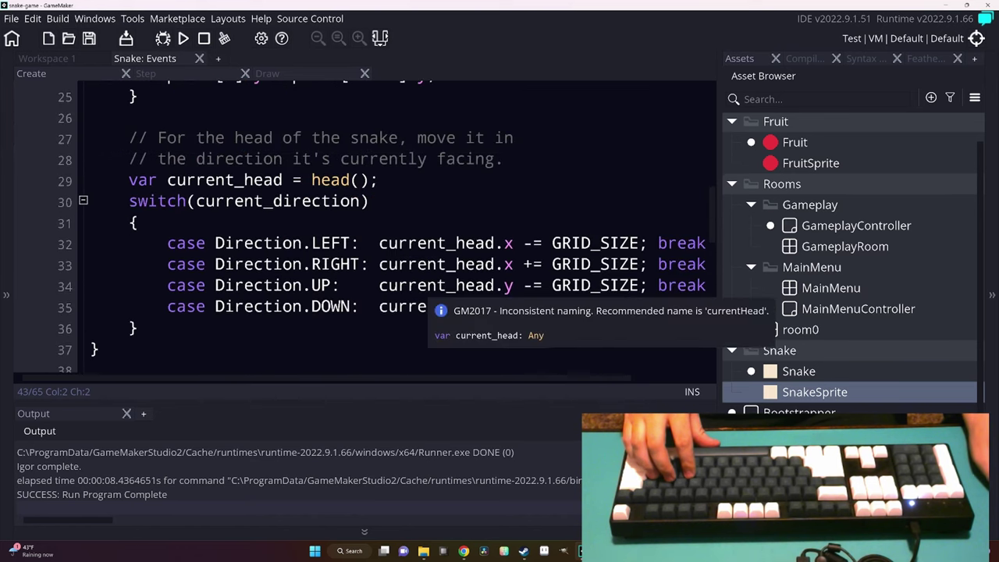
scroll(425, 287, "down", 1)
left_click(426, 287)
key("Return")
key("Return")
type("check_")
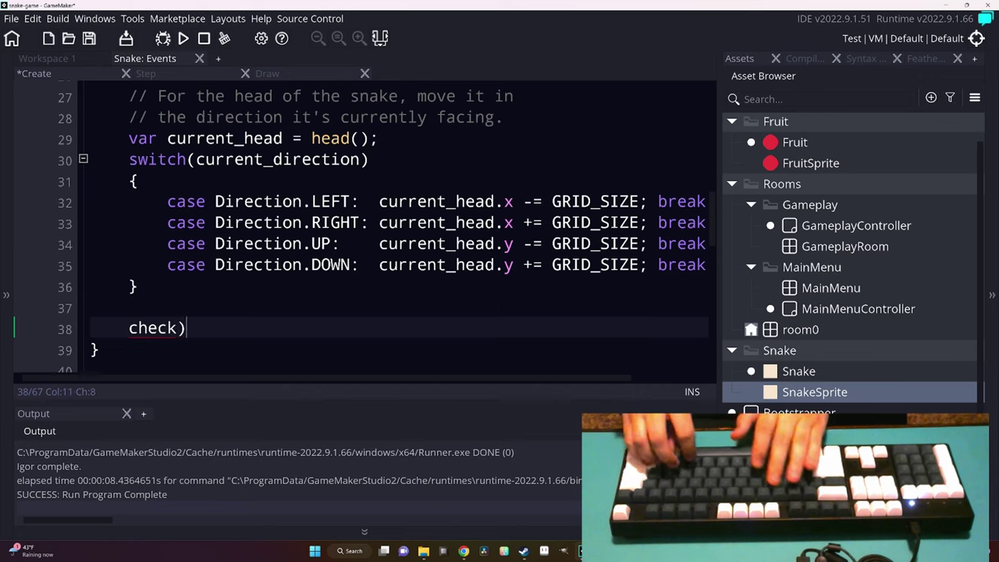
type("collision();")
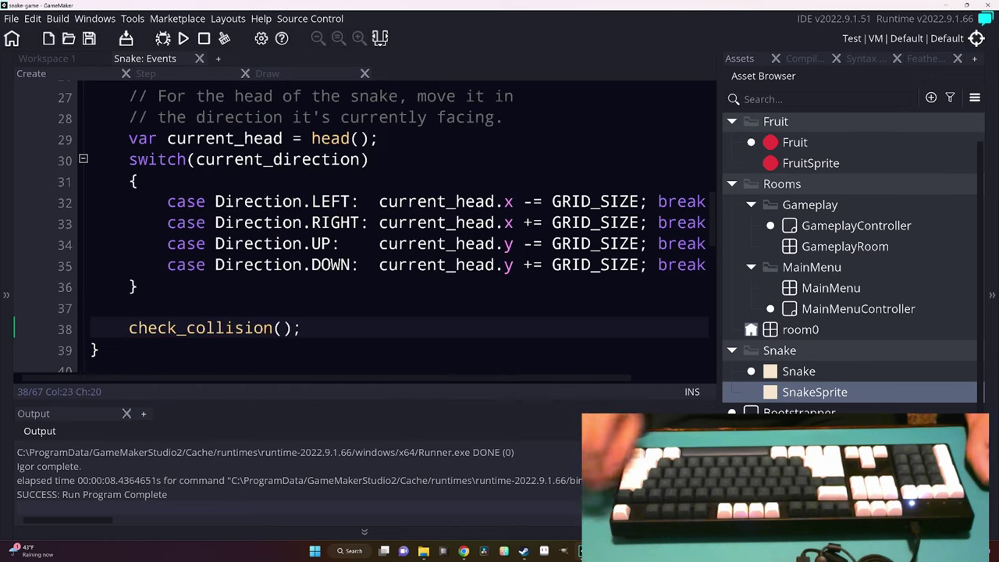
scroll(323, 316, "down", 3)
scroll(324, 316, "down", 2)
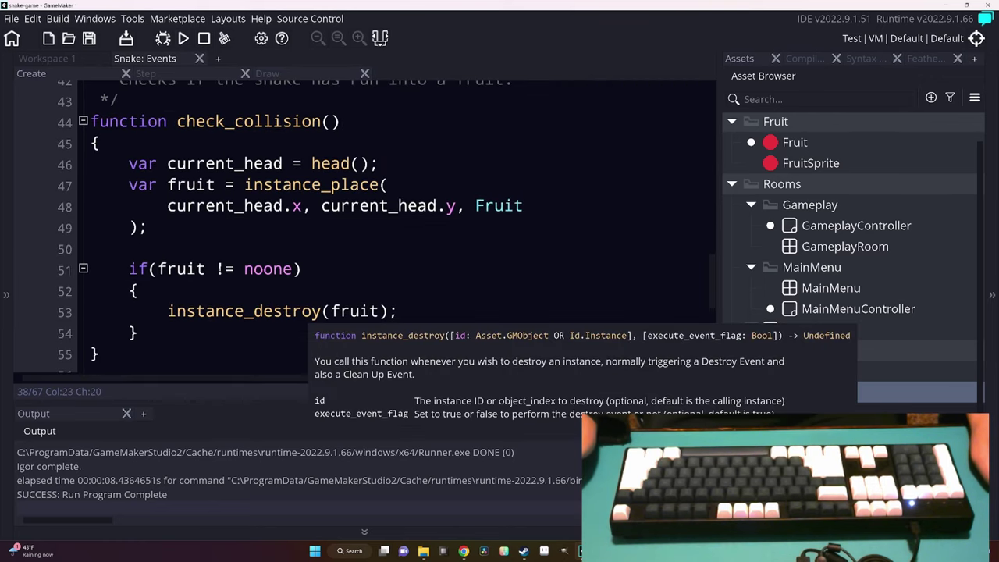
Insert return fruit != noone; after the instance_place line in check_collision().
left_click(400, 311)
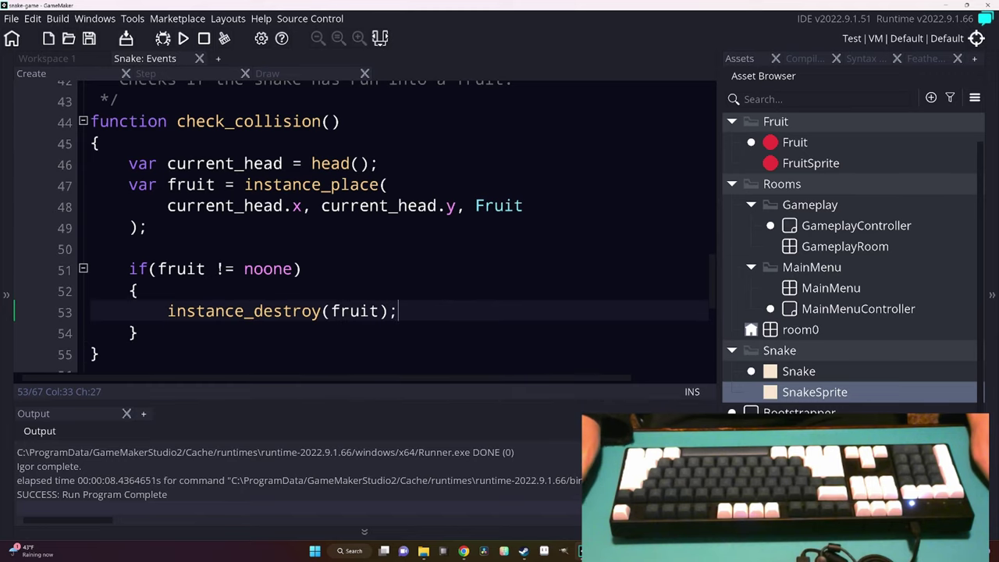
scroll(400, 312, "up", 1)
scroll(399, 312, "up", 3)
scroll(399, 312, "up", 4)
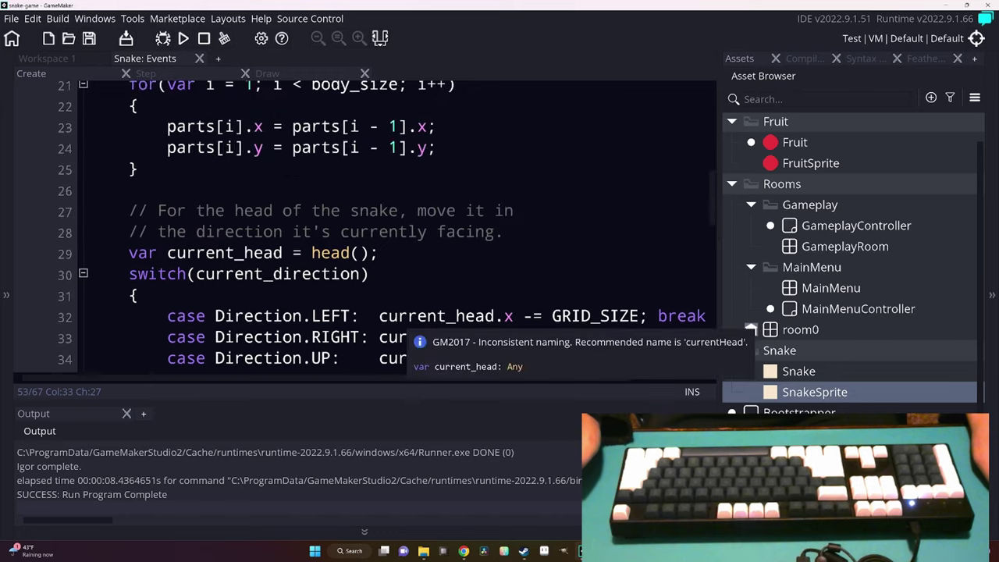
scroll(400, 312, "up", 2)
scroll(400, 312, "up", 1)
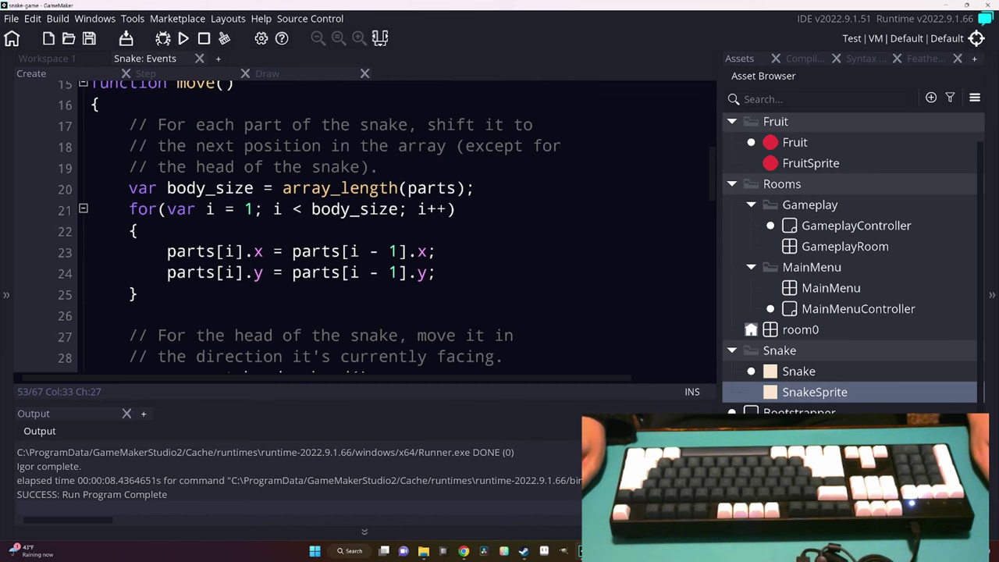
scroll(359, 226, "down", 3)
scroll(359, 226, "down", 7)
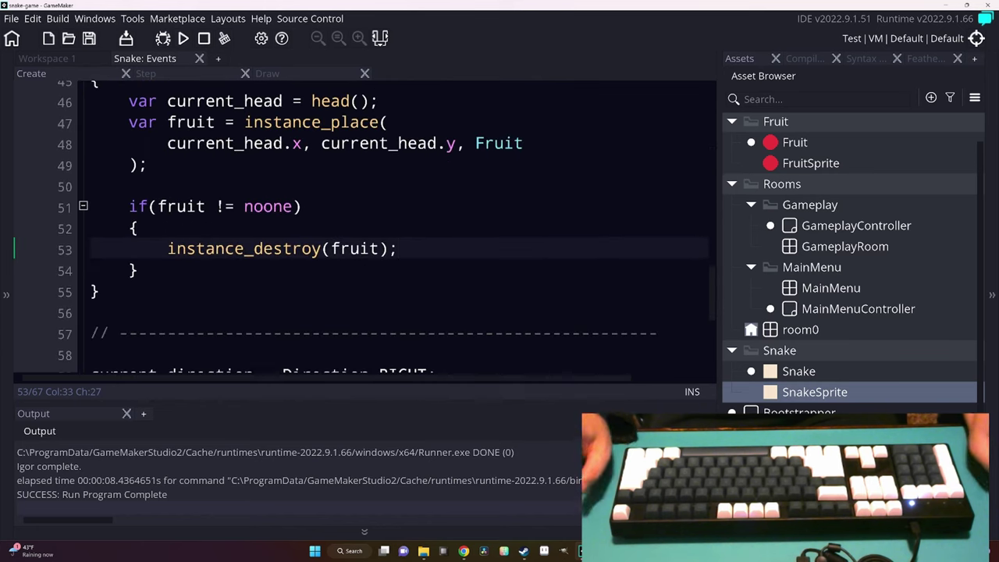
key("Return")
type("return true;")
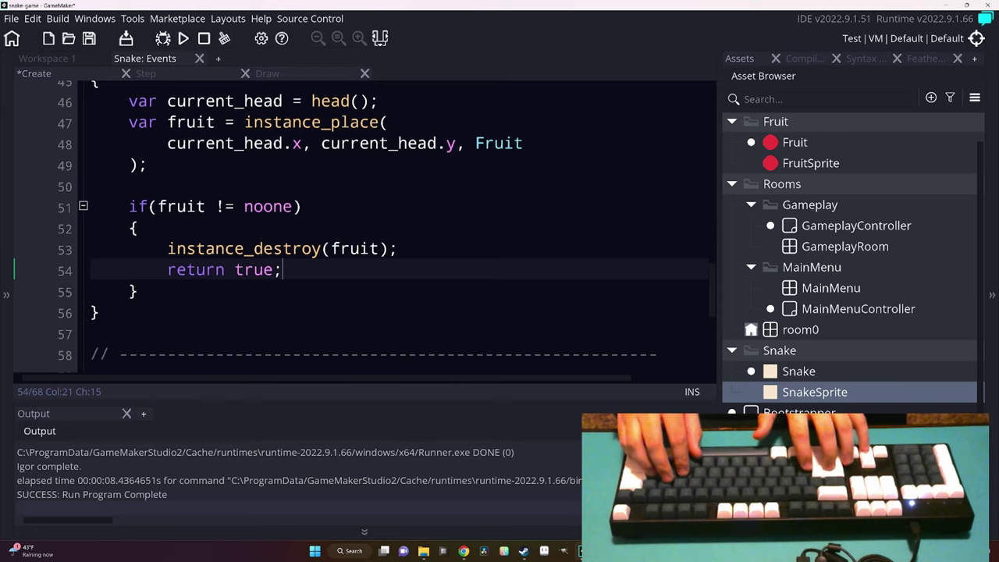
key("Up")
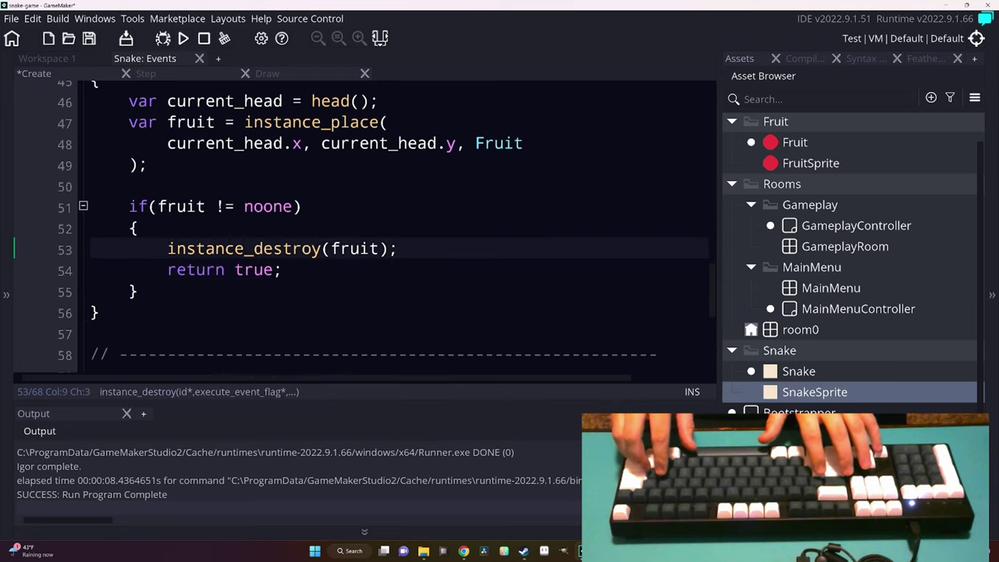
key("ctrl+shift+Right")
key("Up")
key("Up")
key("Up")
key("Return")
key("Return")
key("Up")
type("re")
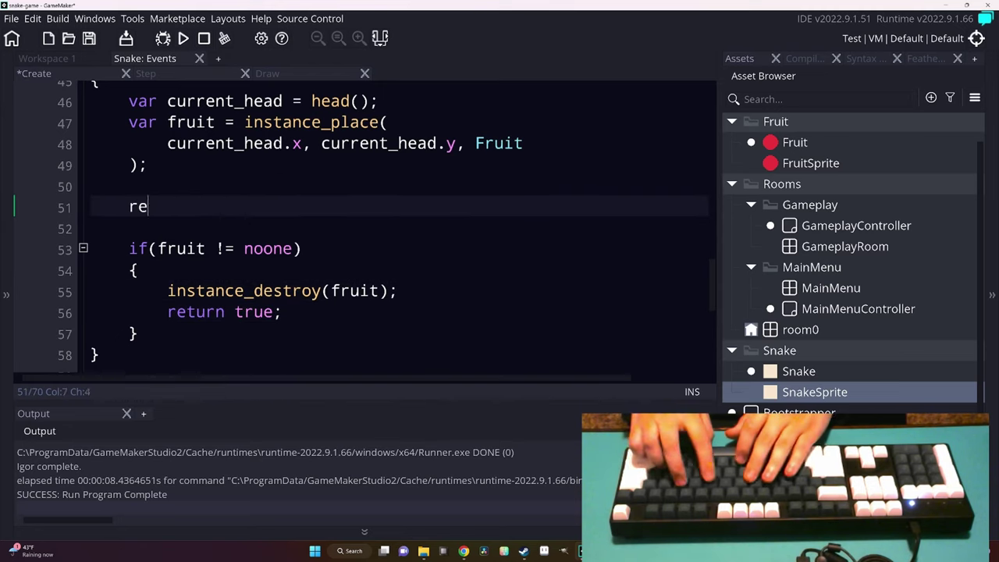
key("BackSpace")
key("BackSpace")
type("urn fr")
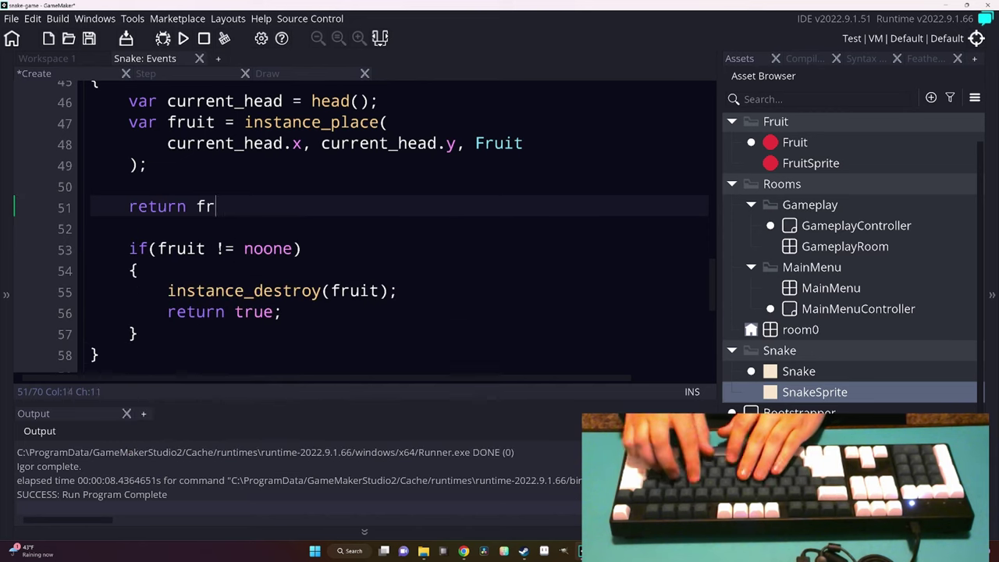
type("uit != noone;")
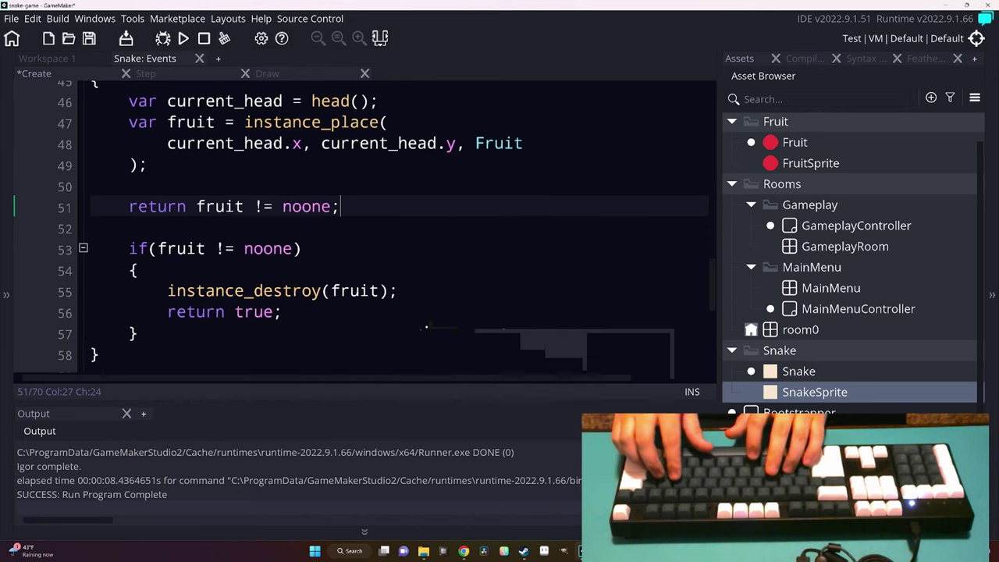
Delete the if (fruit != noone) block that destroyed the fruit.
key("Down")
key("Down")
key("Down")
key("Down")
key("Down")
key("shift+Up")
key("shift+Up")
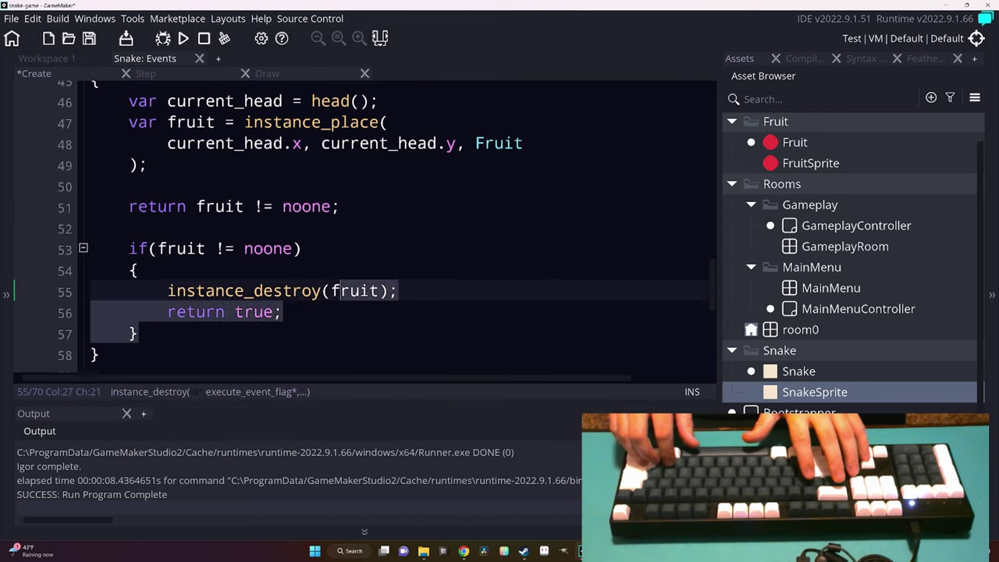
key("shift+Up")
key("shift+Up")
key("shift+Up")
key("BackSpace")
key("BackSpace")
key("Up")
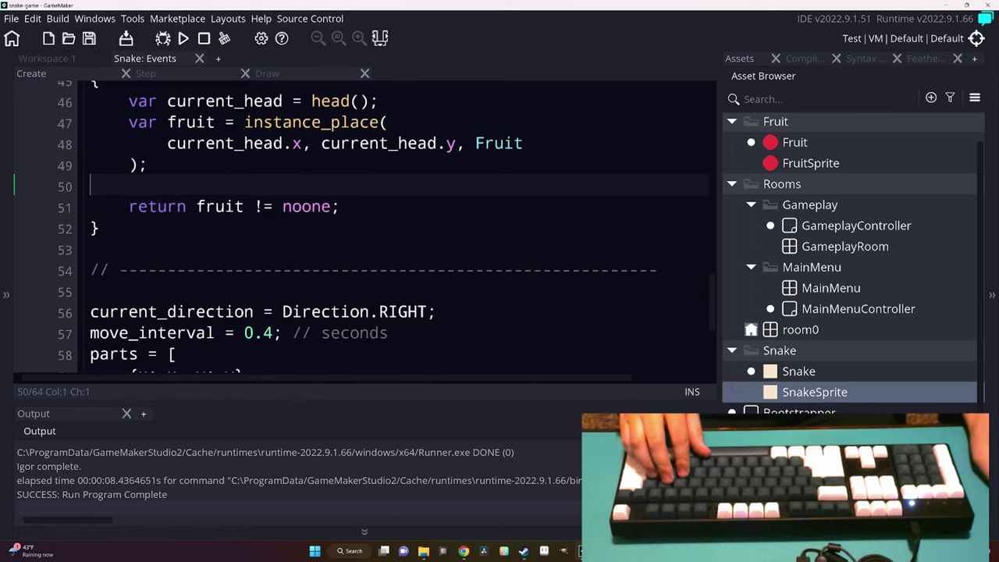
Wrap the check_collision() call in move() in an if-block that destroys the fruit.
scroll(359, 226, "up", 2)
key("Up")
key("Up")
key("Up")
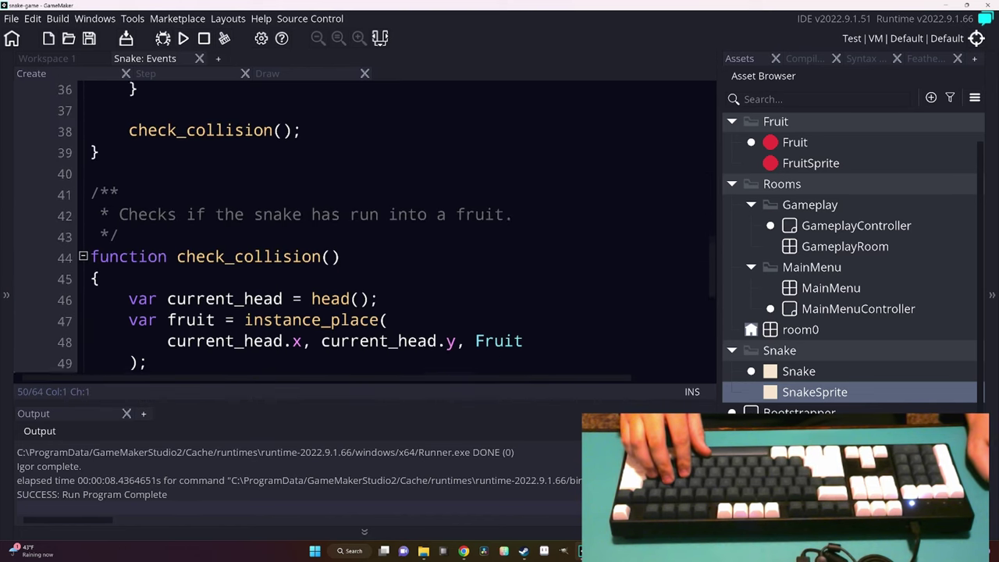
key("Up")
key("Up")
key("Up")
key("Return")
type("if(check")
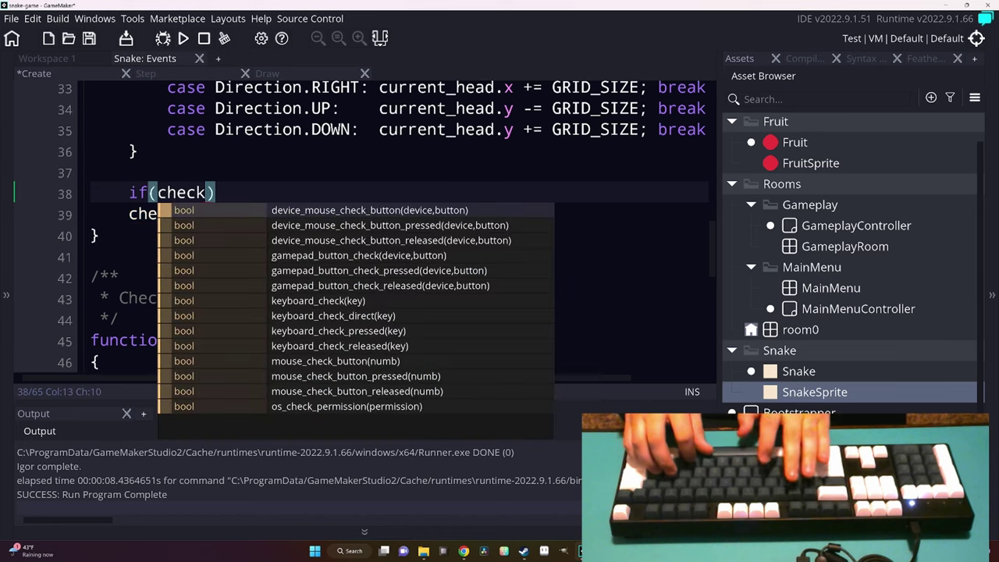
type("_collision)")
key("Return")
type("{")
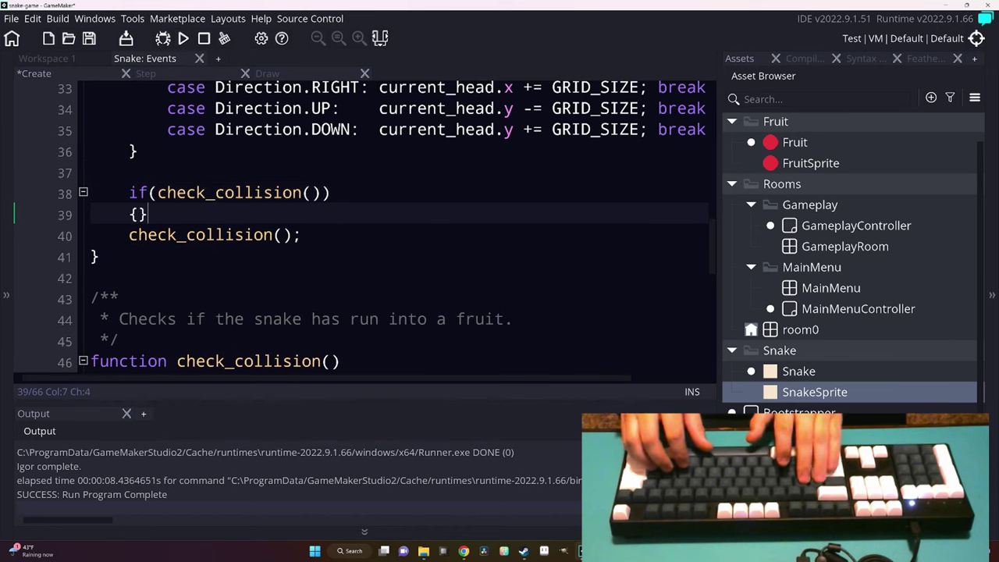
key("Return")
key("Down")
key("Down")
key("ctrl+d")
key("Up")
key("Up")
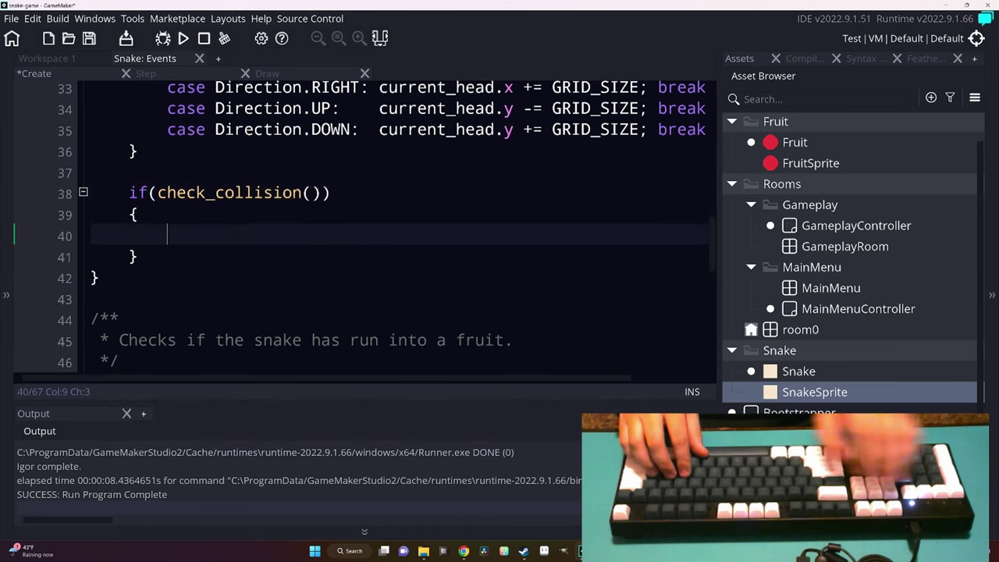
type("instance_")
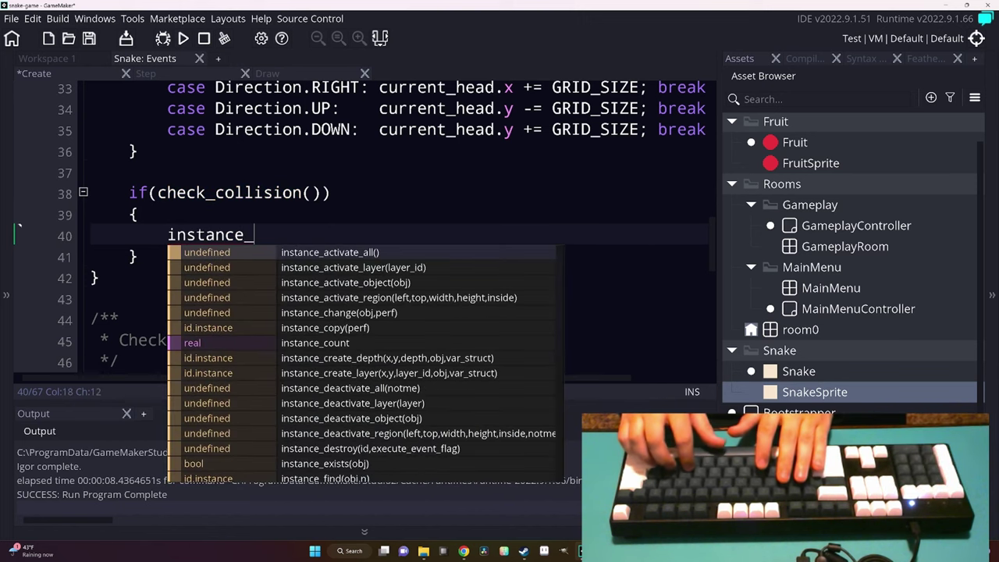
type("destroy()fruit);")
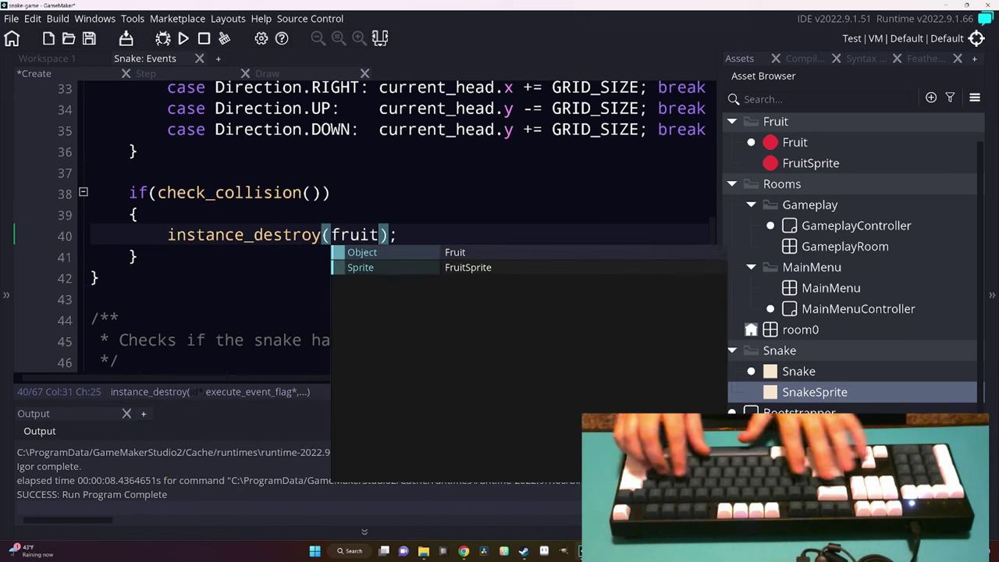
Rearrange the lines around the new if-block in move().
left_click(302, 193)
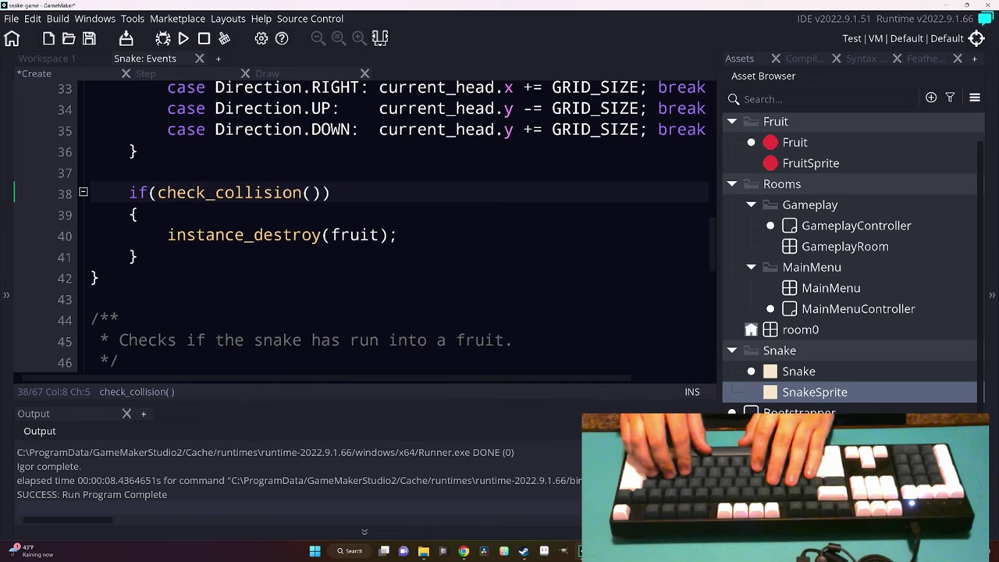
key("shift+End")
key("Down")
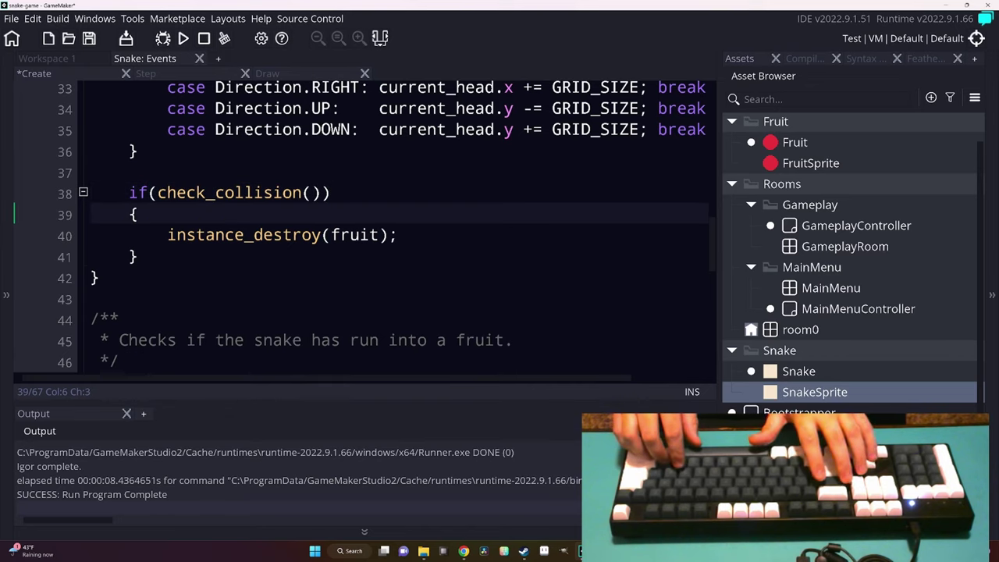
key("Up")
key("Home")
key("Return")
key("Return")
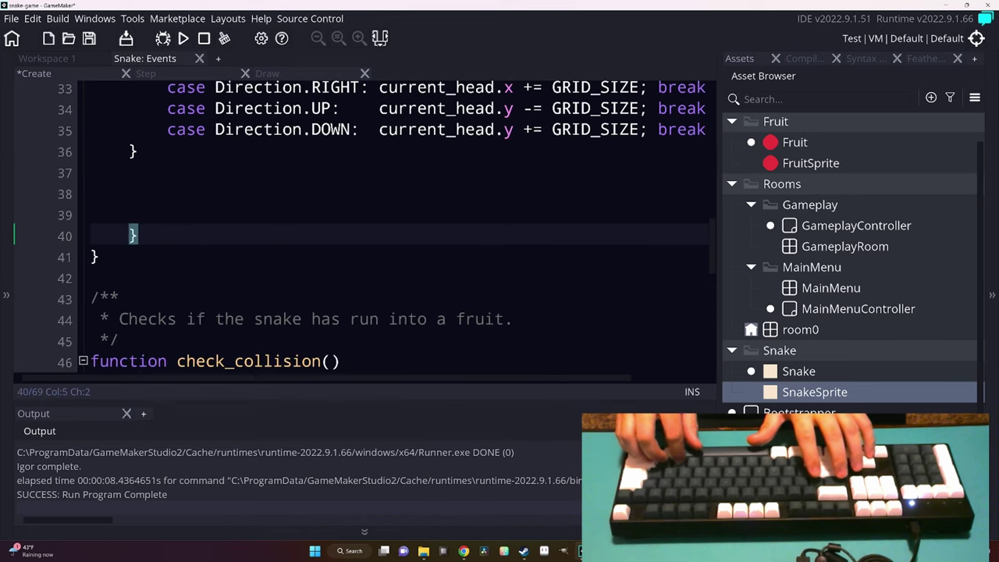
Undo the if-block and try renaming the check_collision function to on_collision.
key("ctrl+z")
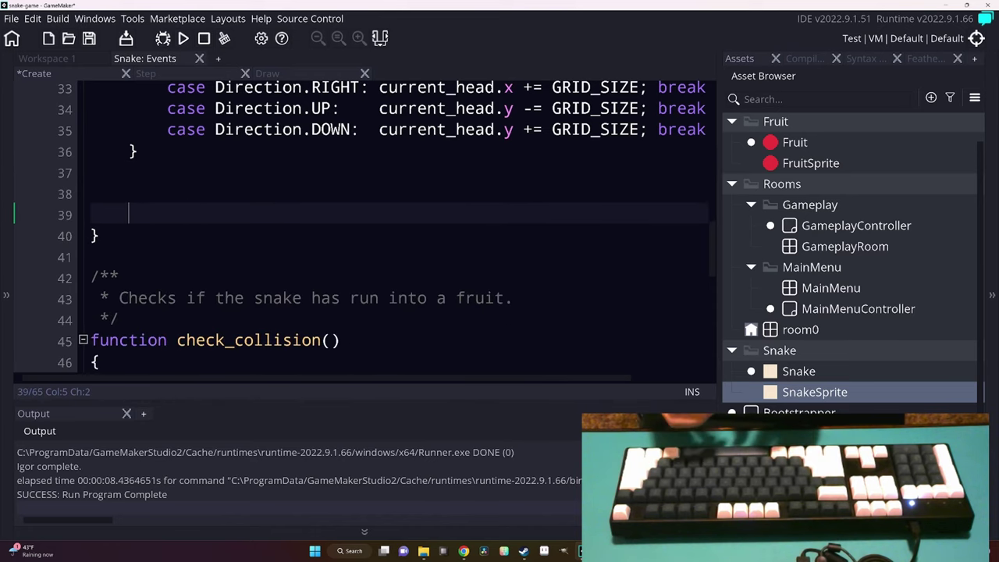
type("on_colli")
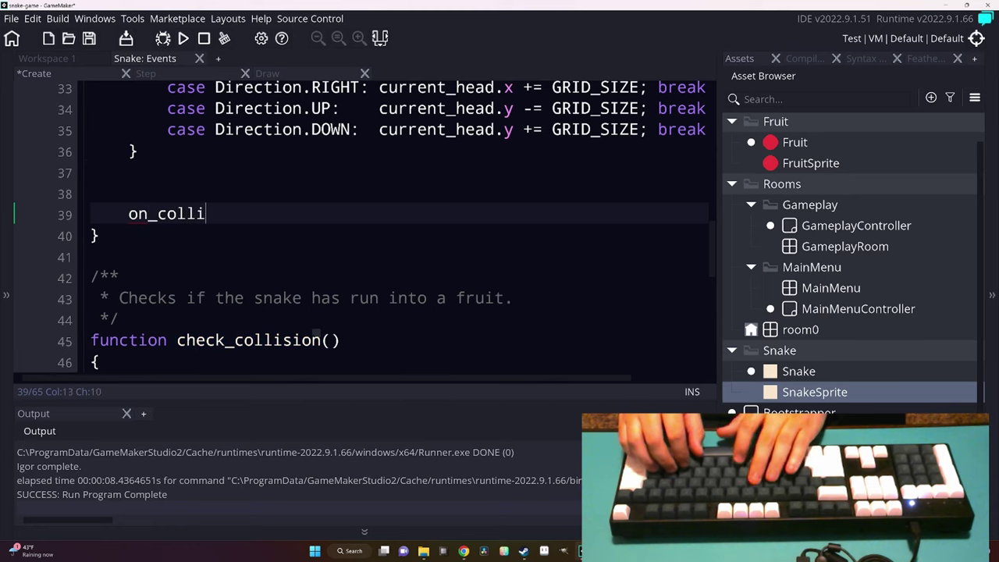
key("Up")
key("Up")
key("Delete")
key("Down")
key("Down")
key("Down")
key("Down")
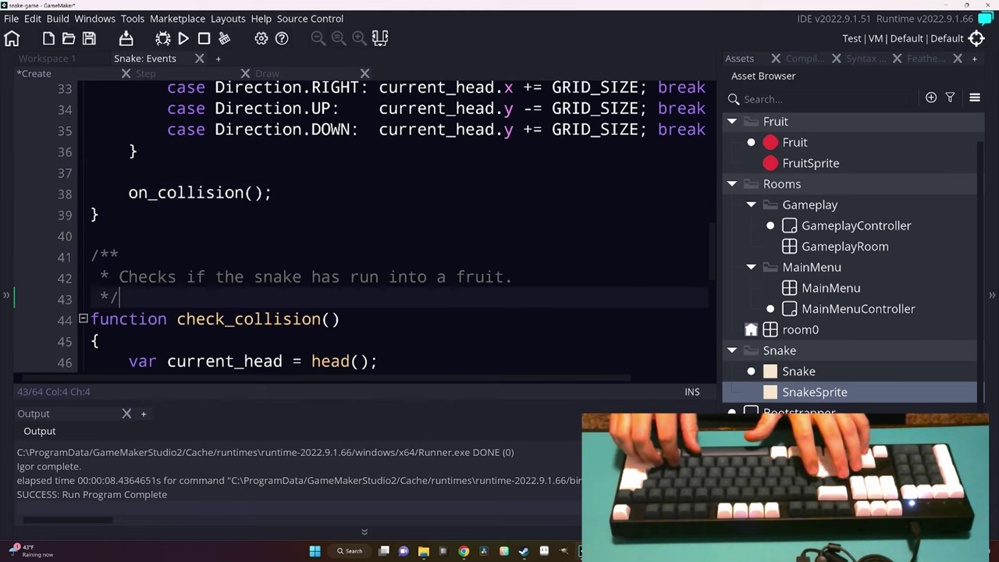
key("Down")
key("ctrl+Right")
key("ctrl+BackSpace")
type("on_collision")
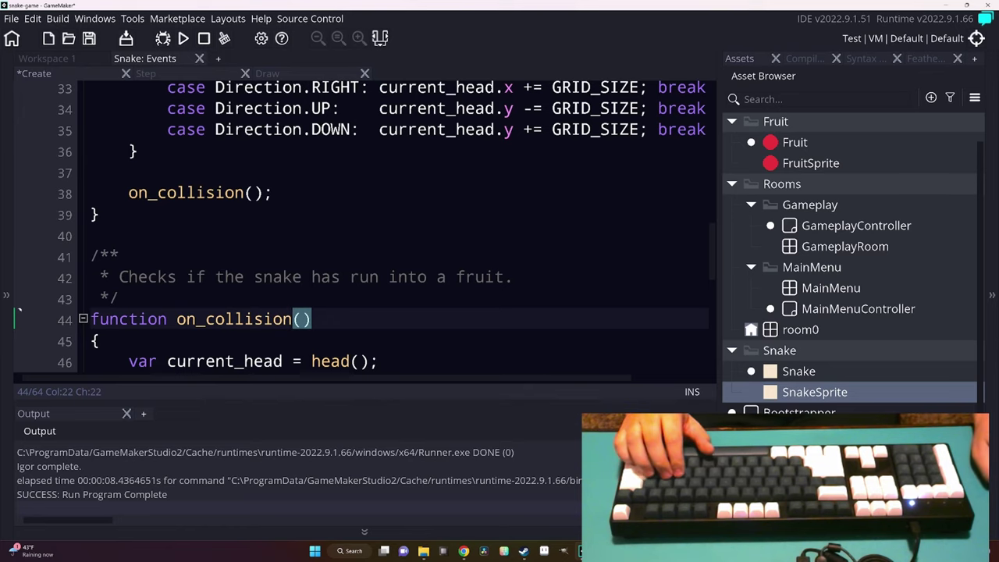
Undo back to check_collision() running instance_destroy(fruit) when fruit != noone.
key("ctrl+z")
key("ctrl+z")
key("ctrl+z")
key("ctrl+z")
key("ctrl+z")
key("ctrl+z")
key("ctrl+z")
key("ctrl+z")
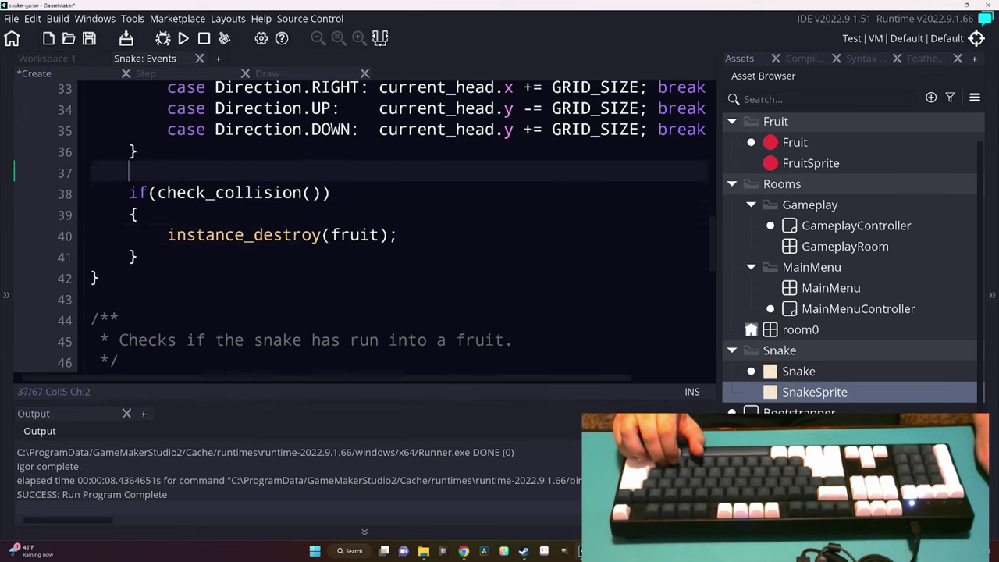
key("ctrl+z")
key("ctrl+z")
key("ctrl+z")
key("ctrl+z")
key("ctrl+z")
key("ctrl+z")
key("ctrl+z")
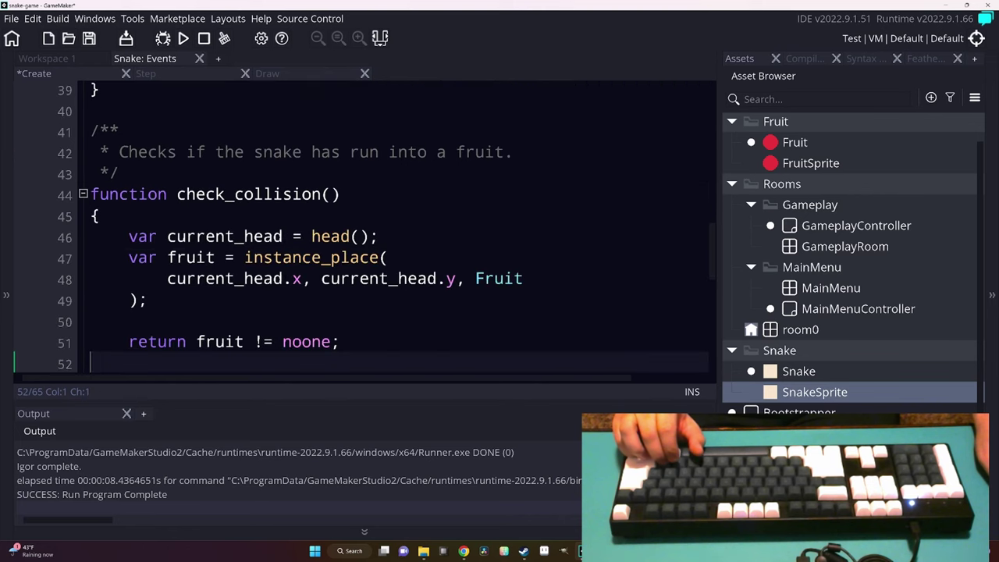
key("ctrl+z")
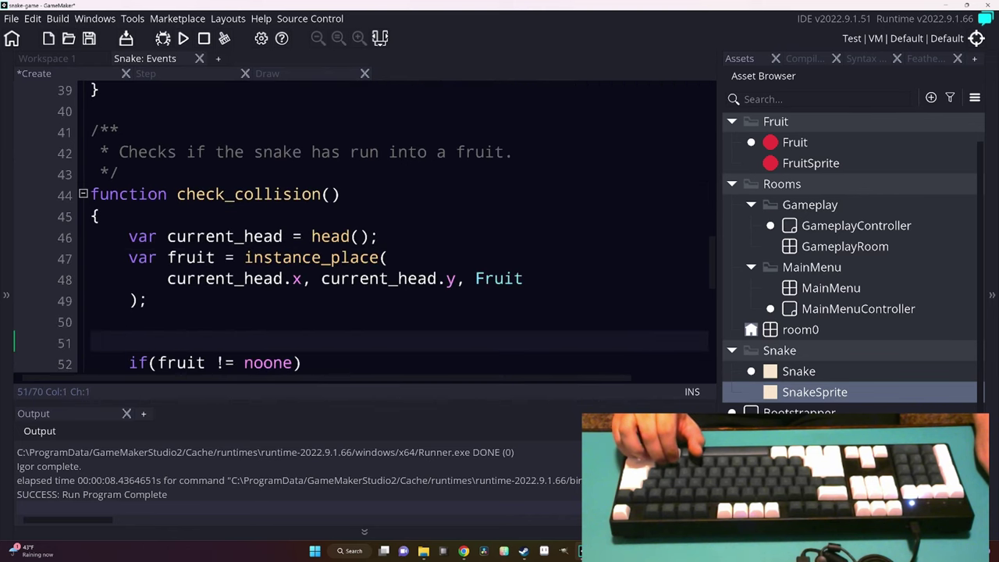
key("ctrl+z")
key("ctrl+z")
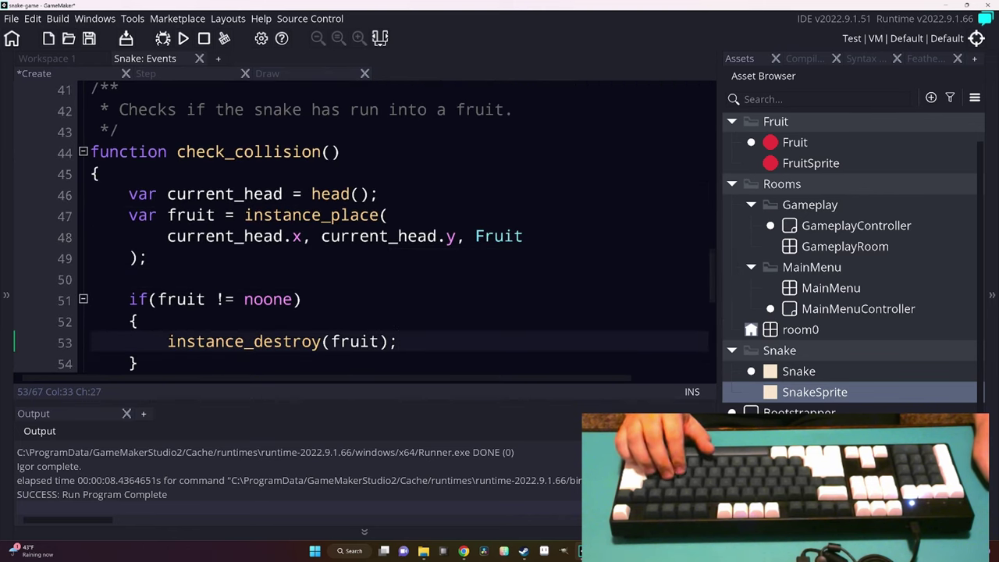
scroll(335, 226, "up", 2)
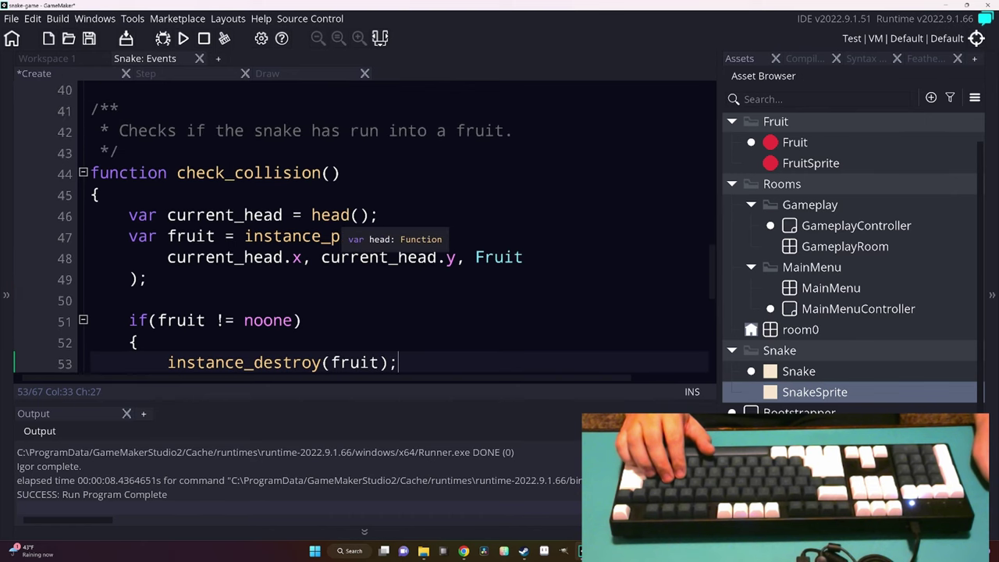
scroll(336, 227, "up", 2)
scroll(335, 227, "up", 2)
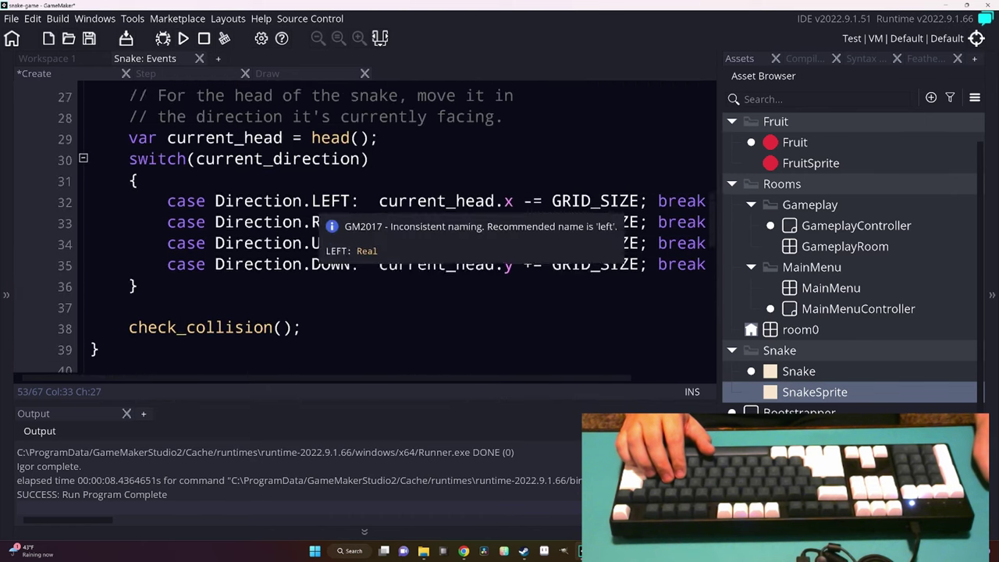
scroll(336, 227, "up", 3)
scroll(336, 219, "up", 1)
scroll(336, 219, "up", 1)
scroll(335, 219, "down", 1)
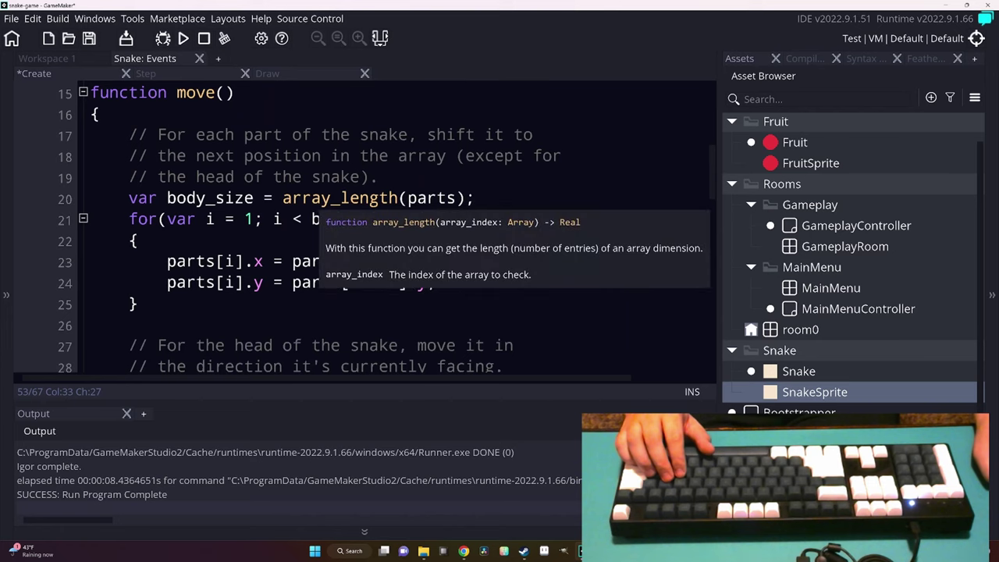
left_click(99, 103)
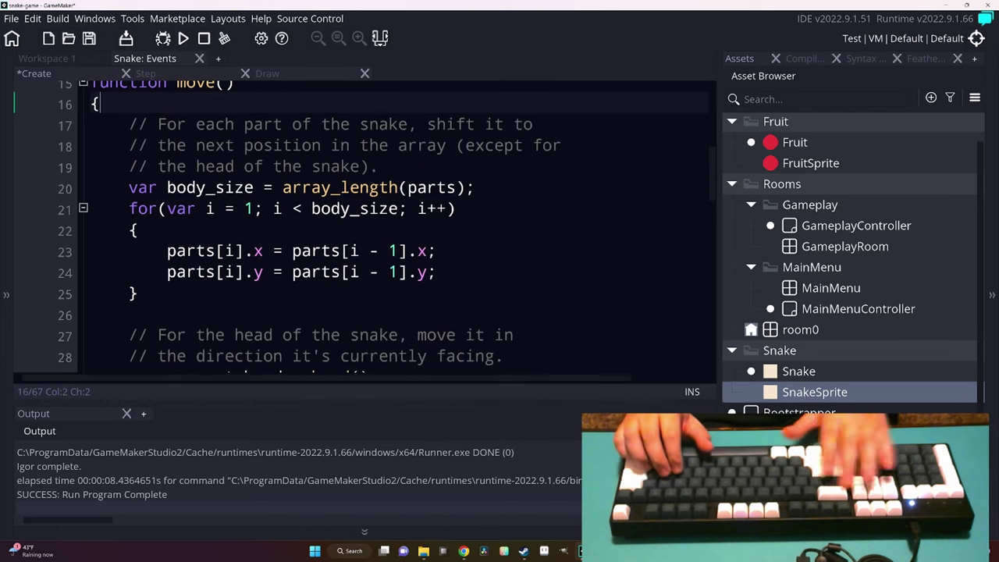
Duplicate the head() function and its comment, renaming the copy to tail.
scroll(359, 227, "up", 2)
scroll(359, 226, "up", 3)
key("Up")
key("Up")
key("Up")
key("shift+Up")
key("shift+Up")
key("shift+Up")
key("shift+Up")
key("shift+Up")
key("shift+Up")
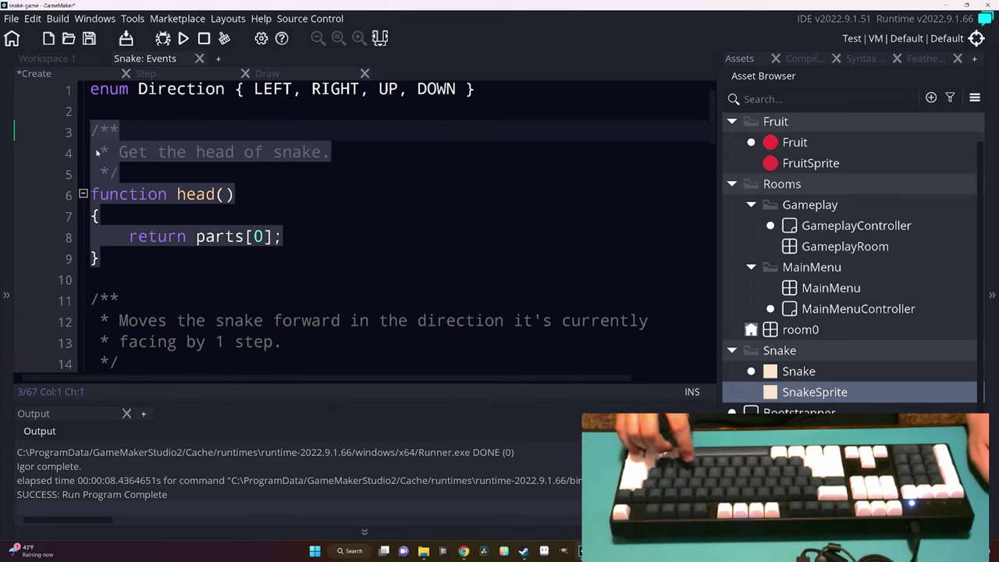
key("ctrl+d")
key("Up")
key("Return")
key("Down")
key("Down")
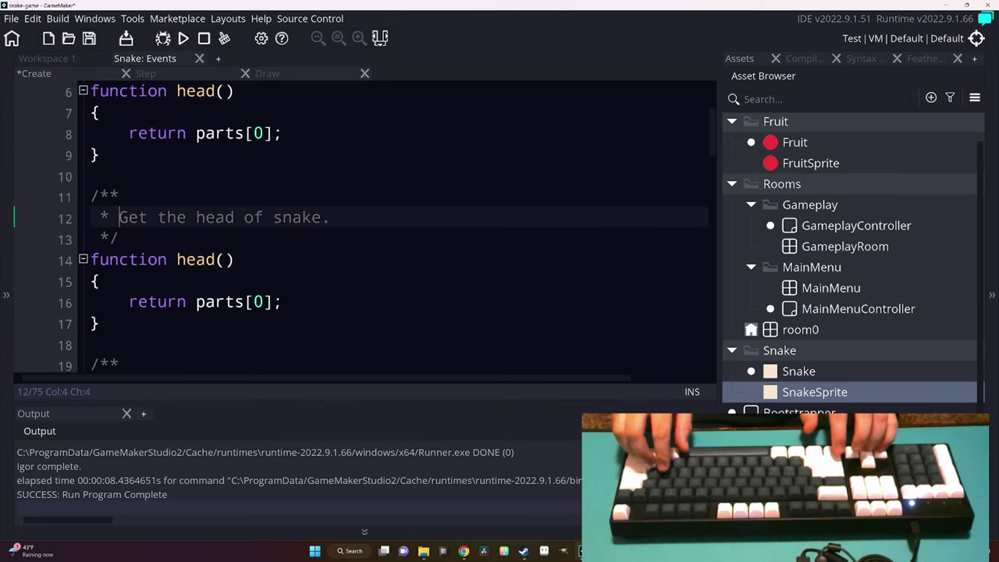
key("ctrl+Right")
key("ctrl+Right")
key("ctrl+Right")
key("ctrl+shift+Right")
type("tail")
key("Down")
key("Down")
key("ctrl+Left")
key("ctrl+shift+Left")
type("tail")
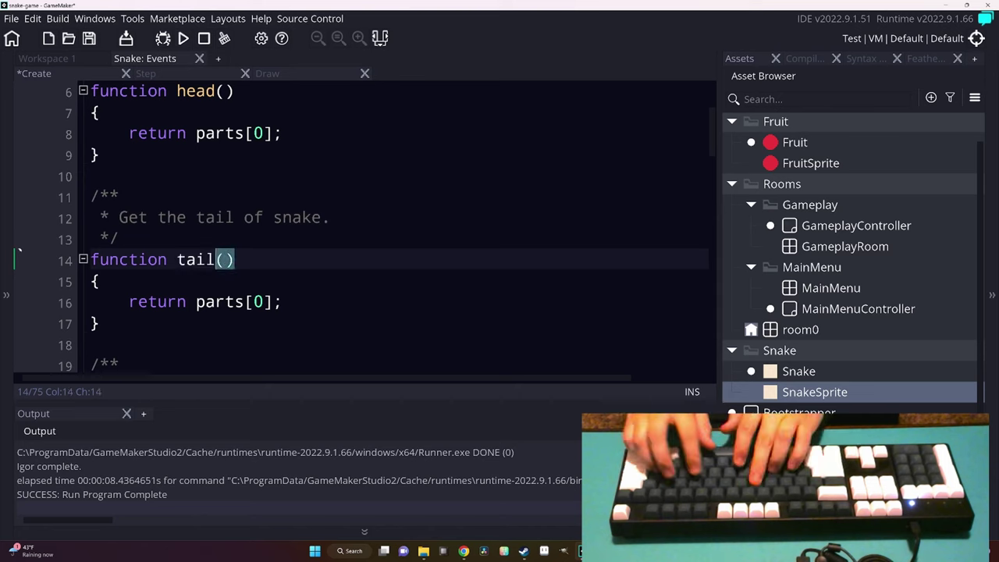
Make tail() return parts[array_length(parts) - 1] instead of index 0.
key("Down")
key("Down")
key("Right")
key("Delete")
type("array")
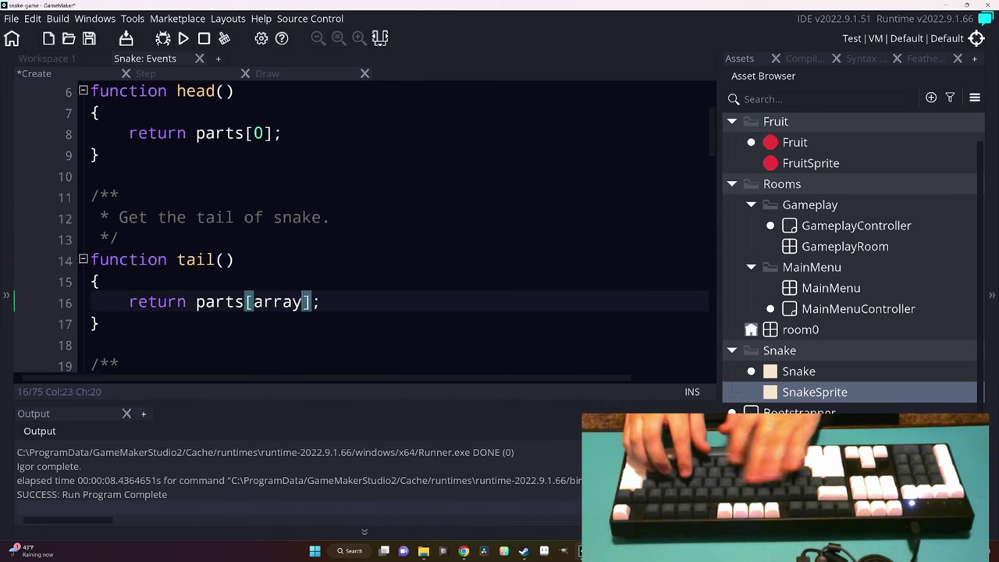
type("_length(parts) - 1")
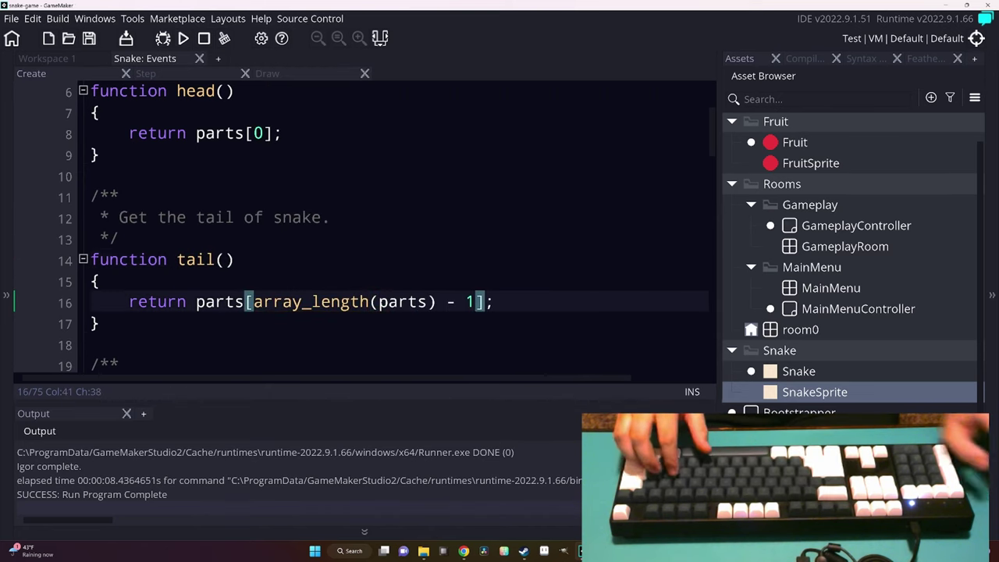
Add var original_tail = tail(); as the first line of move().
scroll(359, 234, "down", 2)
scroll(359, 226, "down", 1)
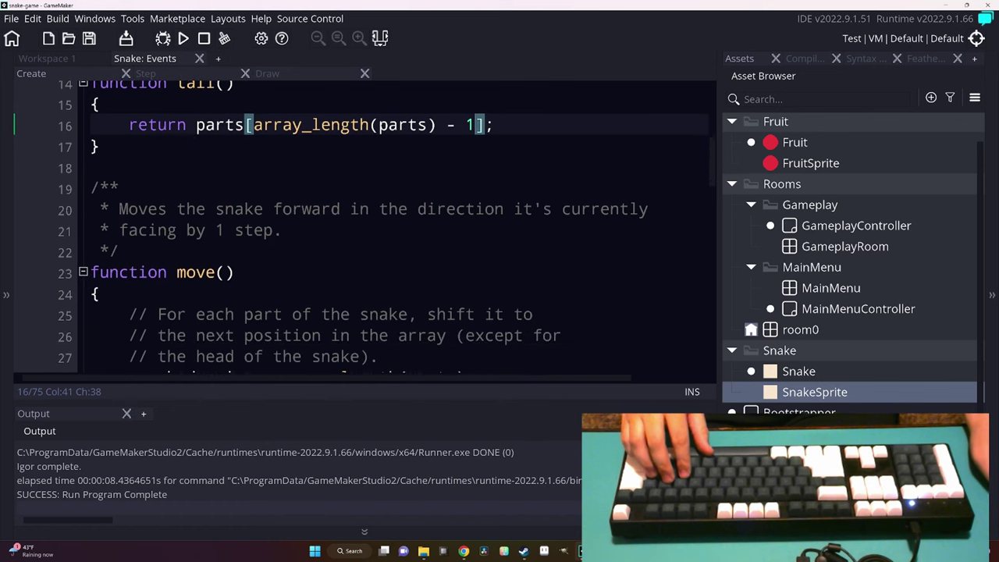
scroll(359, 227, "down", 2)
scroll(359, 226, "down", 1)
left_click(101, 138)
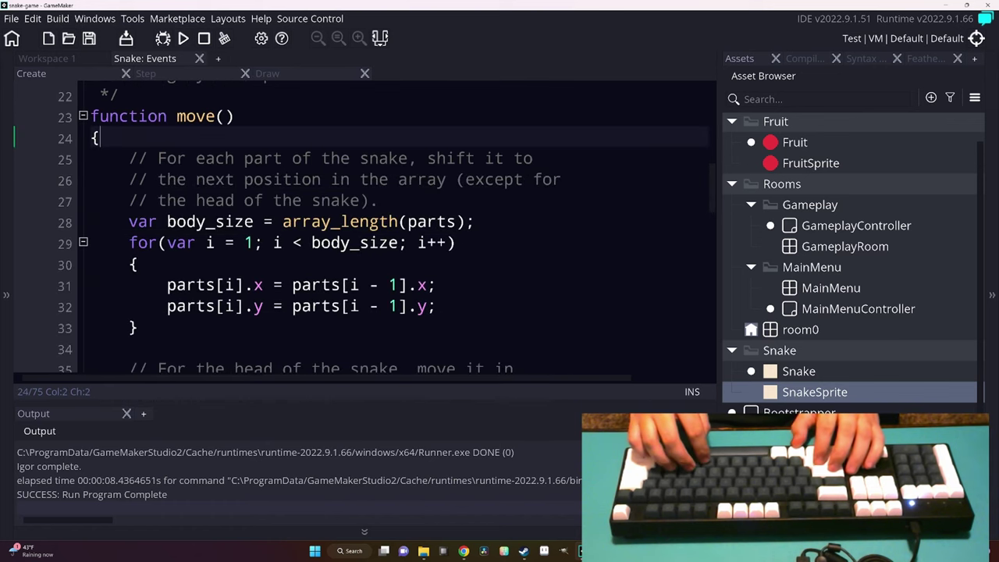
key("Return")
type("var original")
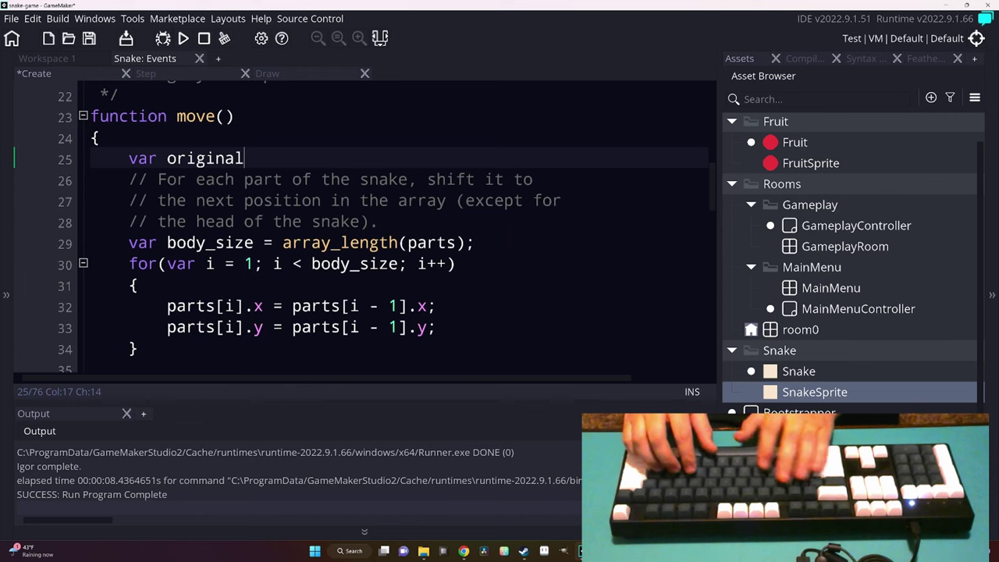
type("_tail = tail();")
key("Return")
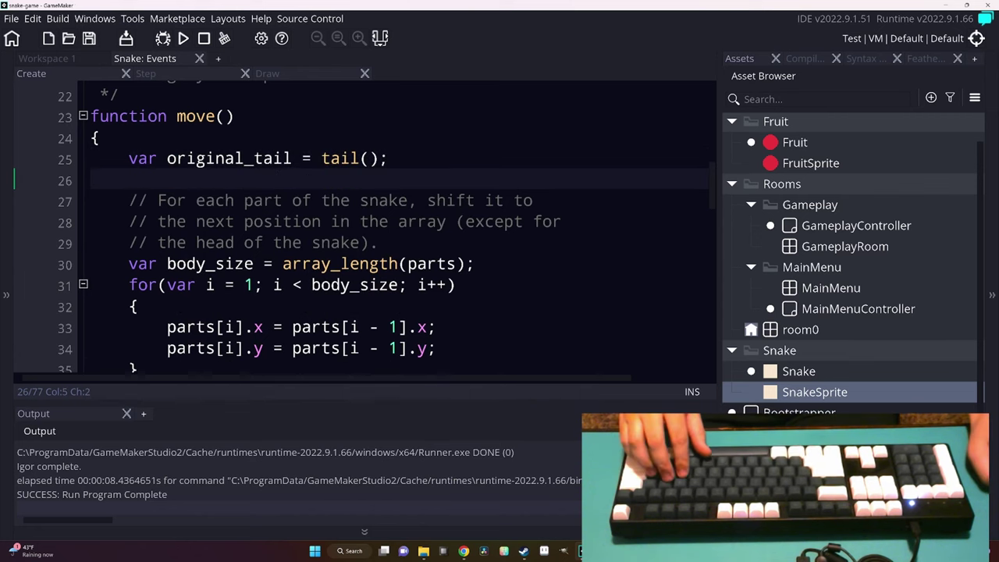
scroll(214, 297, "down", 7)
scroll(214, 296, "down", 1)
scroll(214, 296, "down", 2)
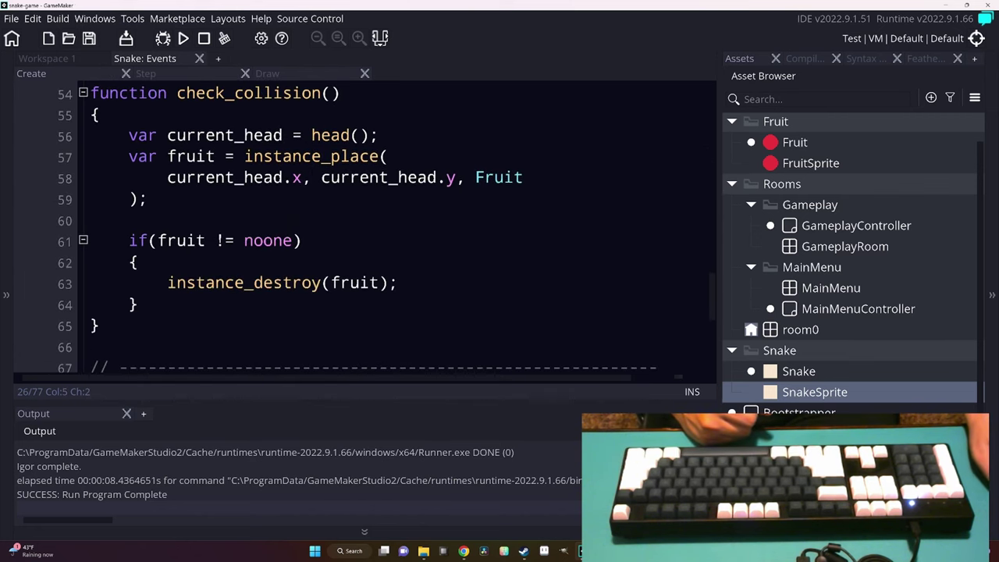
Add return true; in check_collision()'s fruit branch, plus a fallback return after it.
left_click(398, 283)
key("Return")
type("return tr")
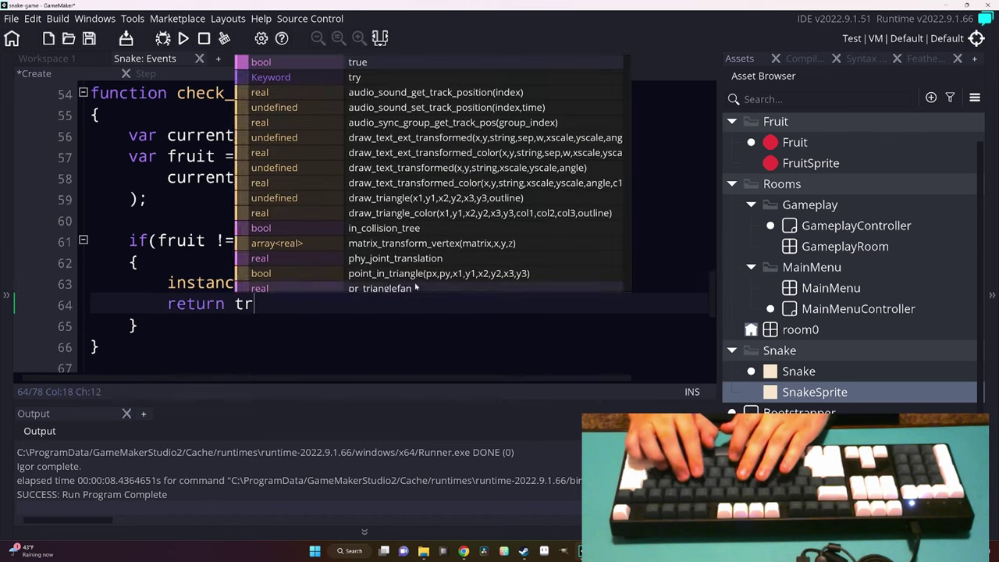
type("ue;")
key("Down")
key("End")
key("Return")
key("Return")
type("return")
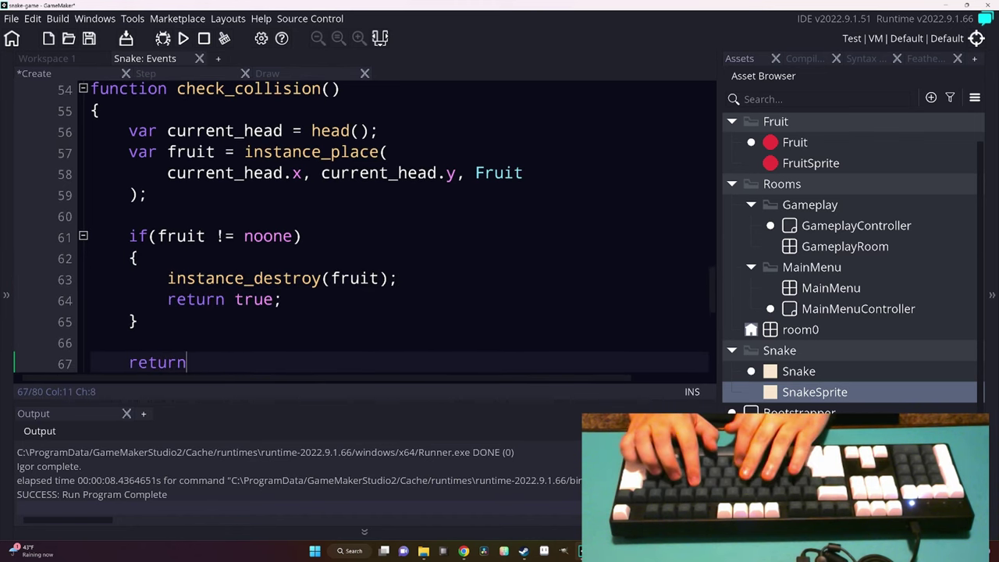
Move the check_collision() call in move() into an if() condition.
scroll(390, 226, "up", 1)
scroll(390, 227, "up", 3)
left_click(133, 171)
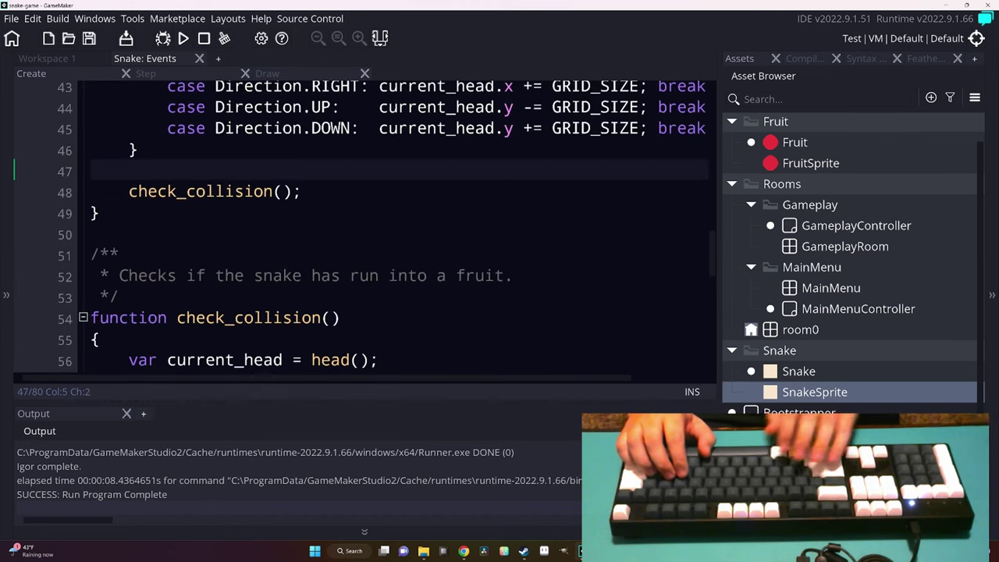
key("Return")
type("if()")
key("Down")
key("Home")
key("ctrl+shift+Right")
key("ctrl+shift+Right")
key("ctrl+x")
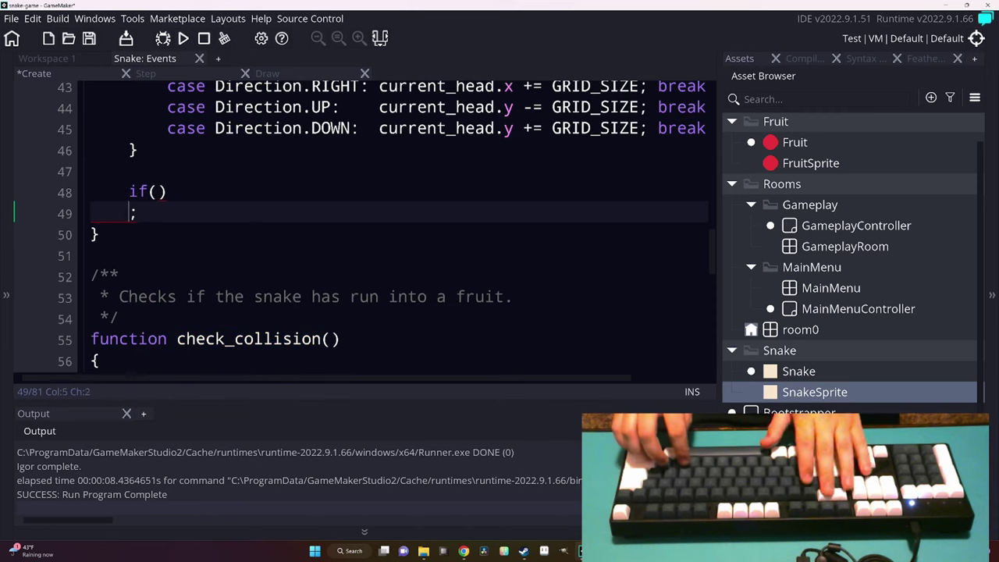
key("BackSpace")
key("Left")
key("ctrl+v")
Give the if a braced block running array_push(parts, original_tail).
key("End")
key("Return")
type("{")
key("Return")
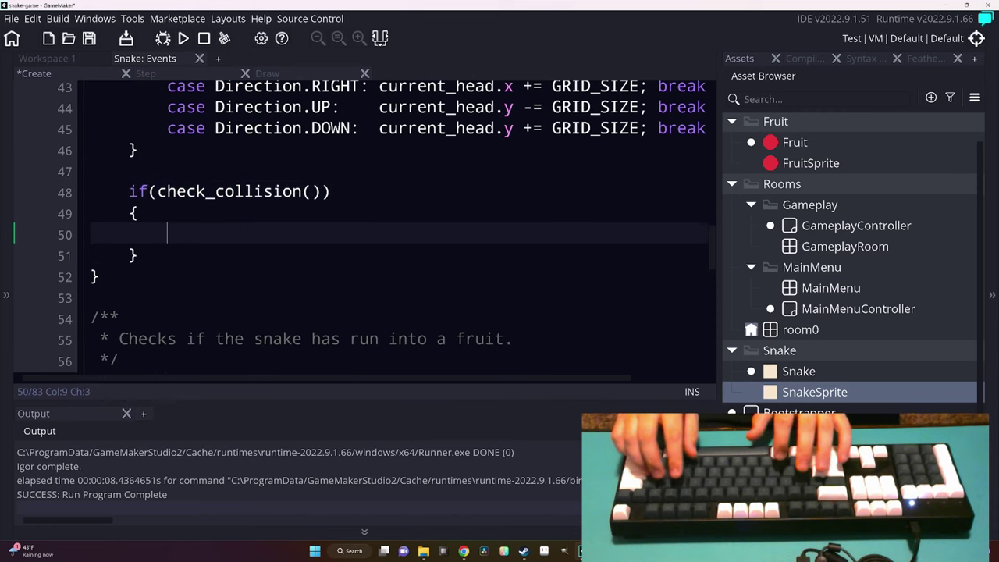
type("array_pu")
key("Return")
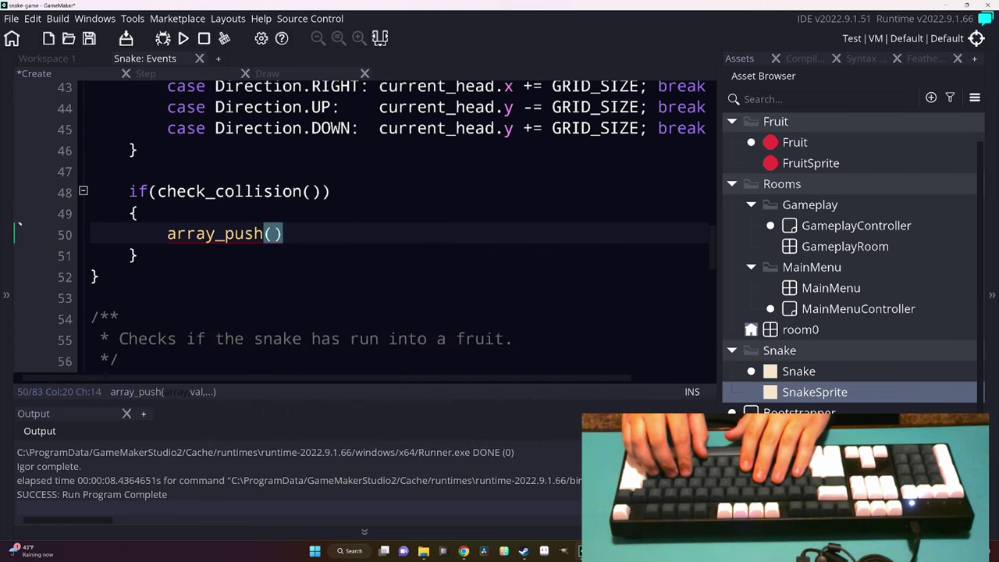
type("parts, original")
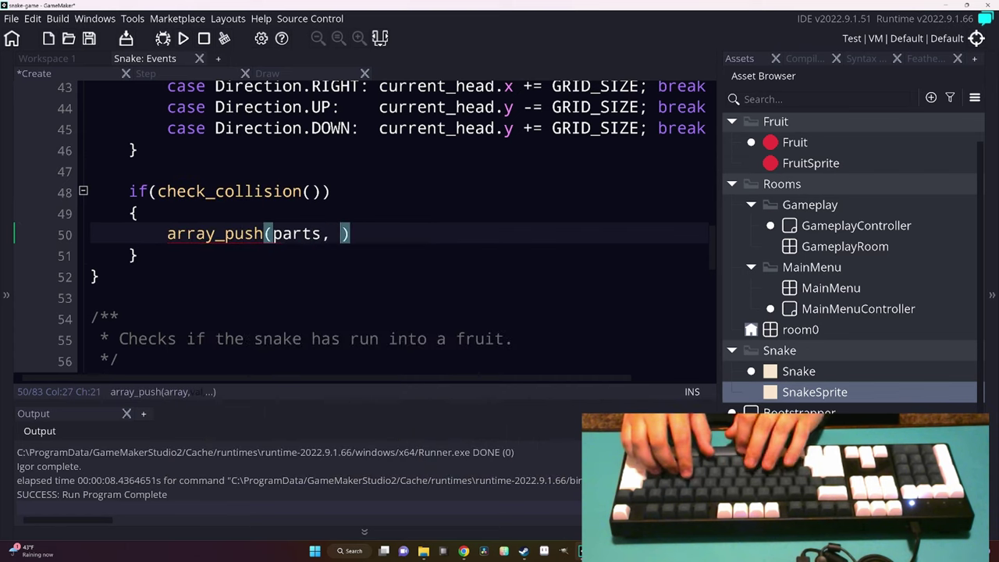
type("_tail")
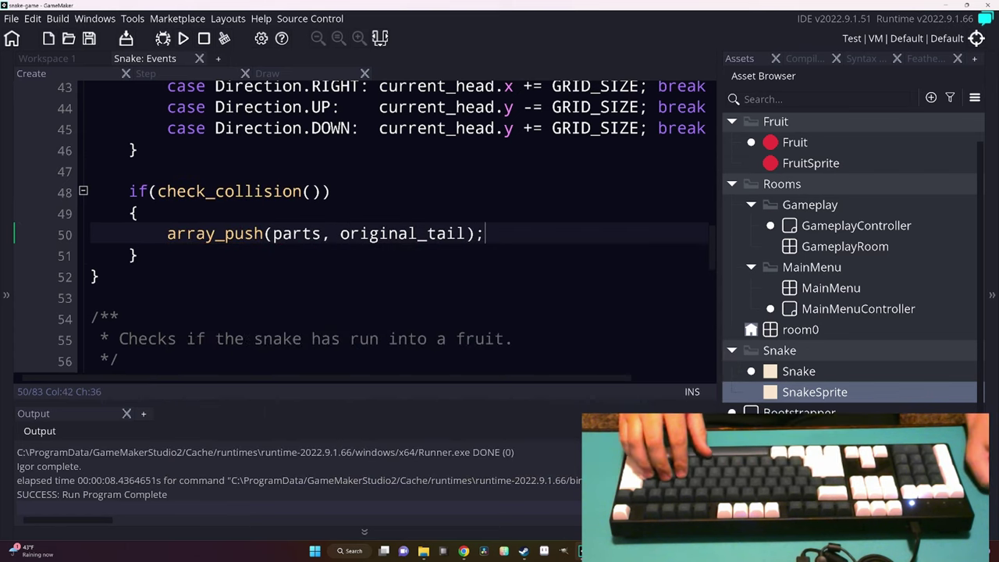
Build and run the game with F5 and start playing from the title screen.
key("F5")
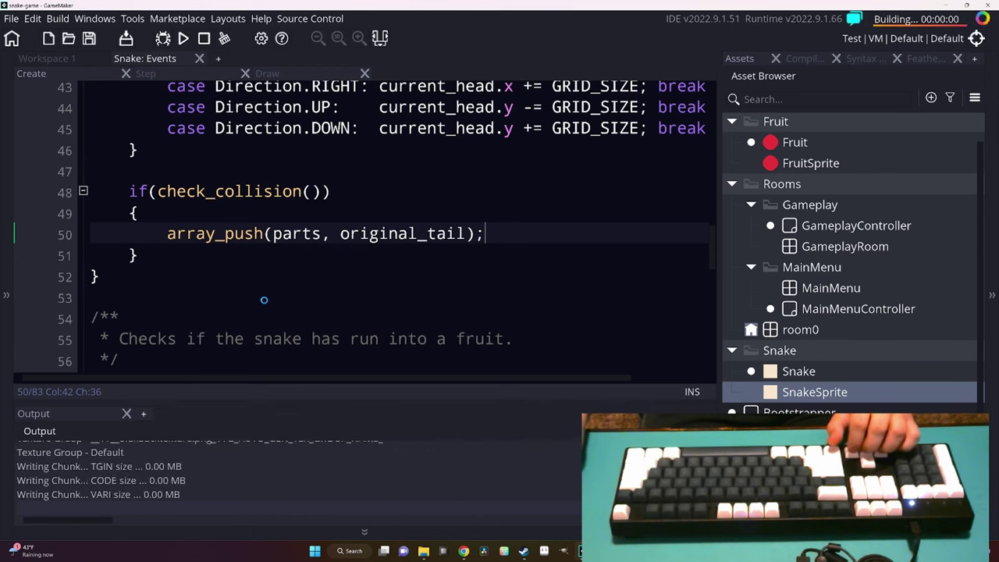
key("space")
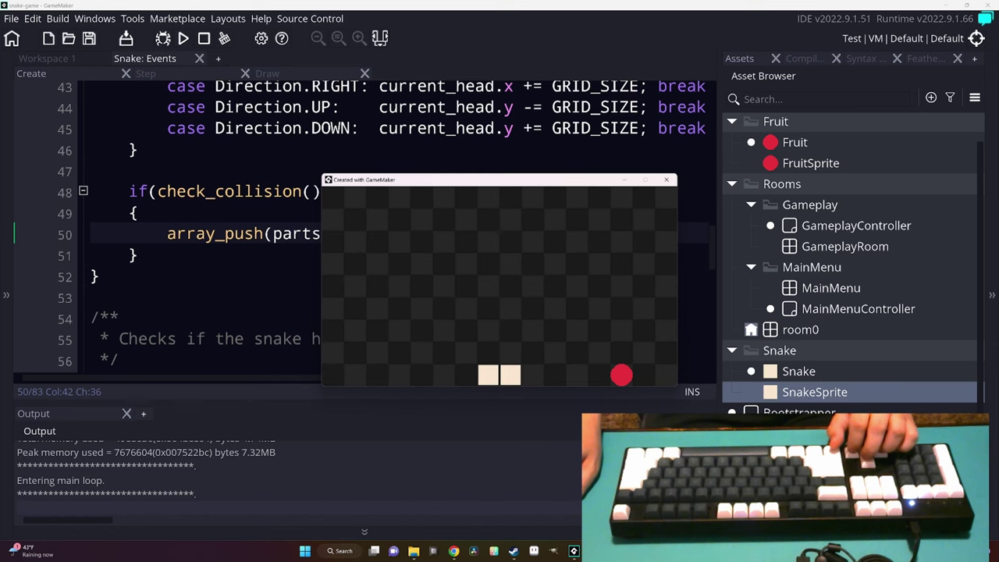
scroll(312, 234, "up", 2)
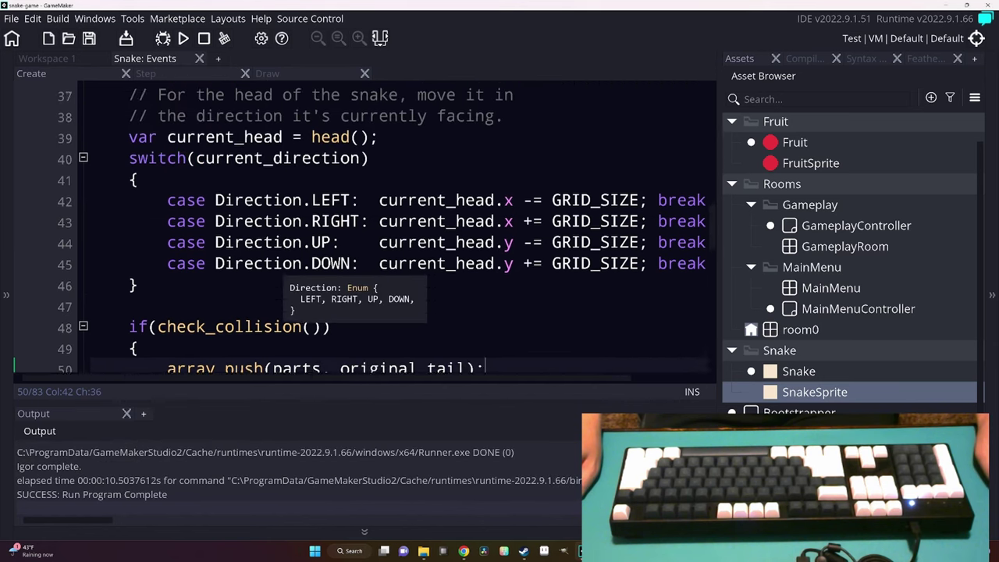
scroll(359, 234, "up", 5)
Below the tail lookup, add original_tail = {original_tail.x, original_tail.y};.
scroll(359, 235, "up", 1)
left_click(390, 216)
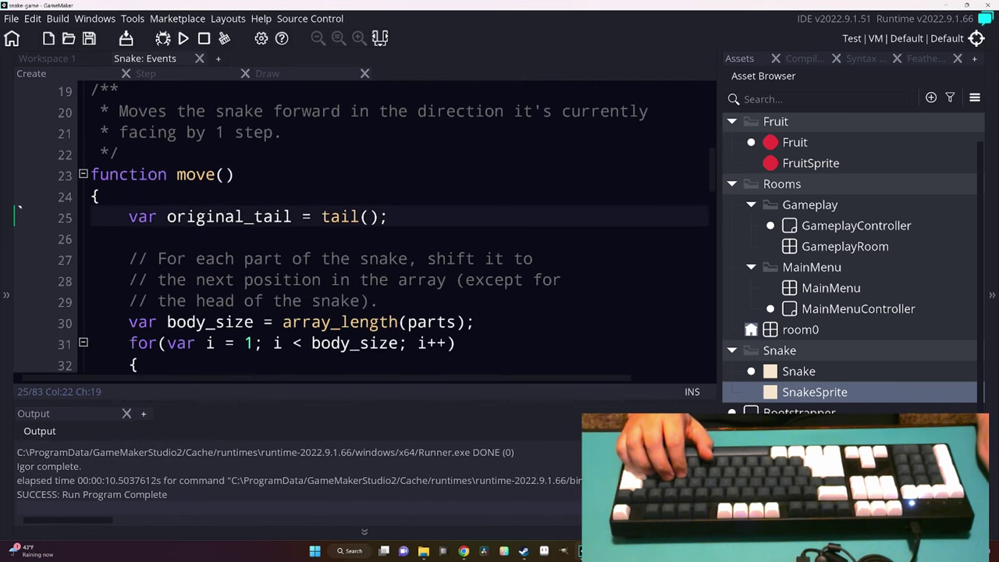
left_click(372, 218)
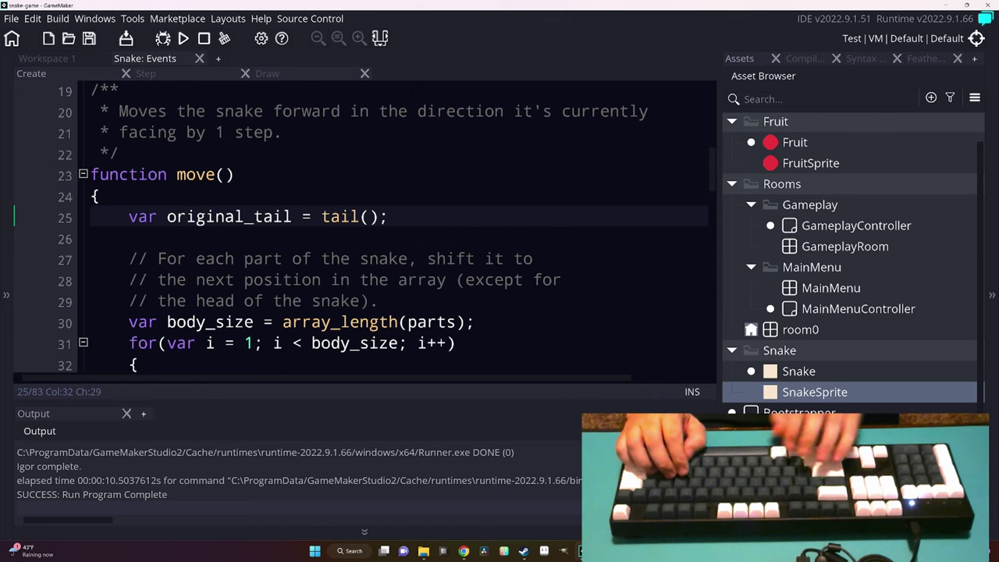
key("End")
key("Return")
type("original_tail = {};")
key("Left")
key("Left")
type("orig")
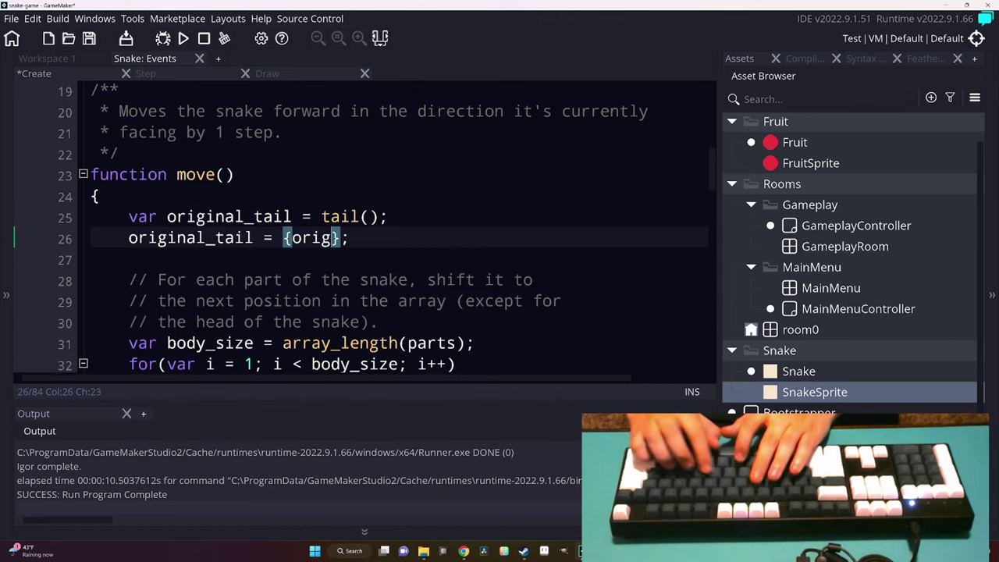
type("inal_tail.x, original_")
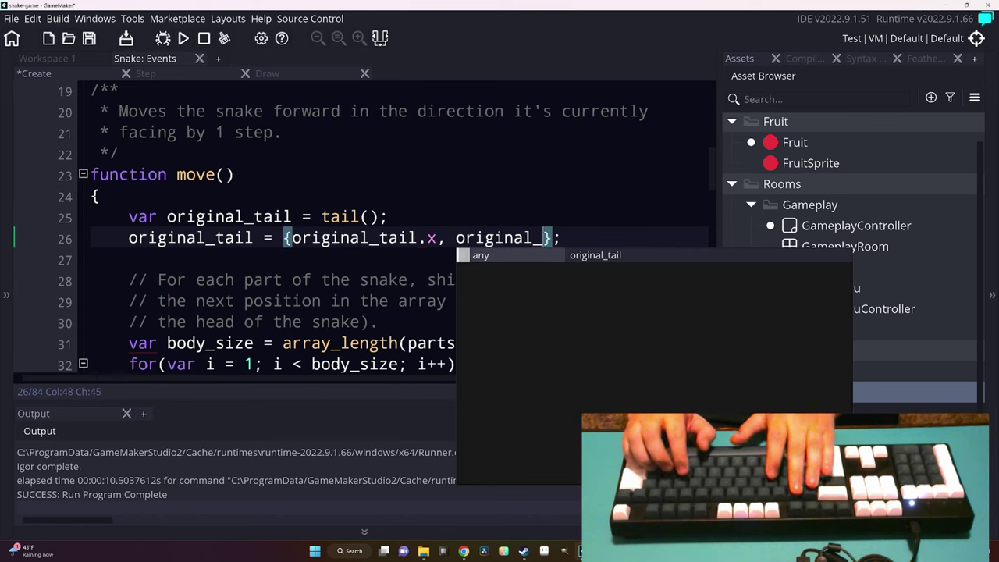
type("tail.y")
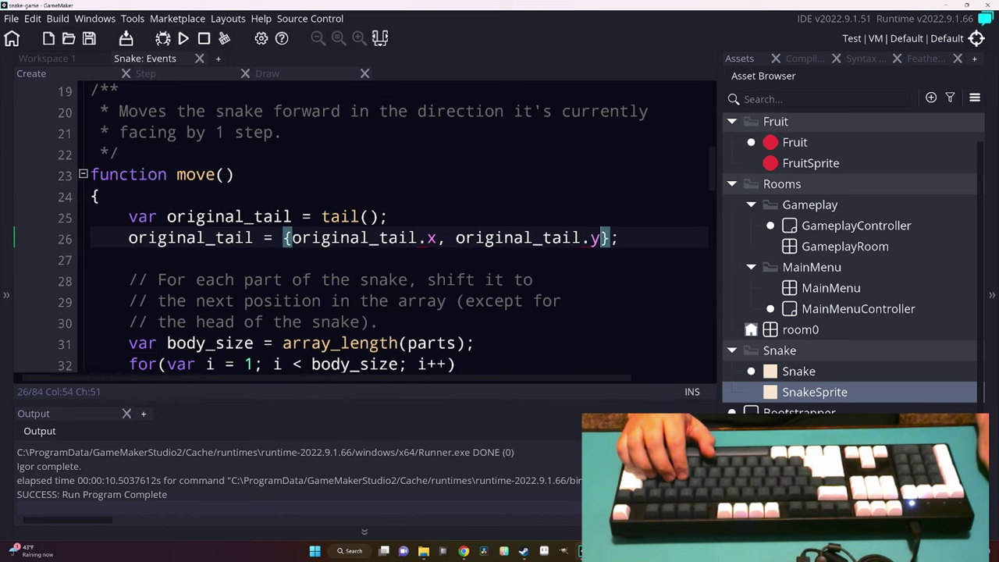
key("Down")
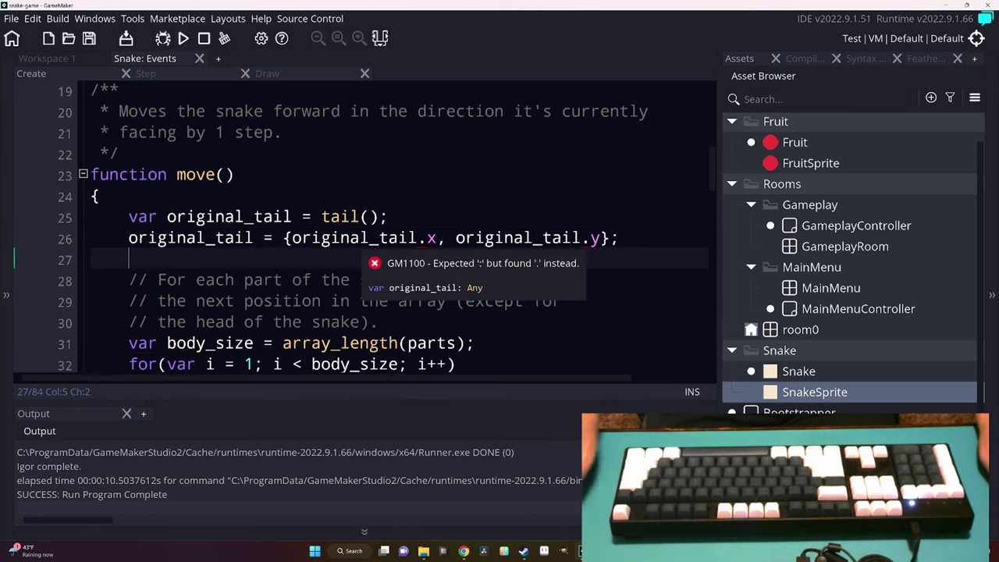
Build and run the game again with F5.
scroll(359, 226, "up", 3)
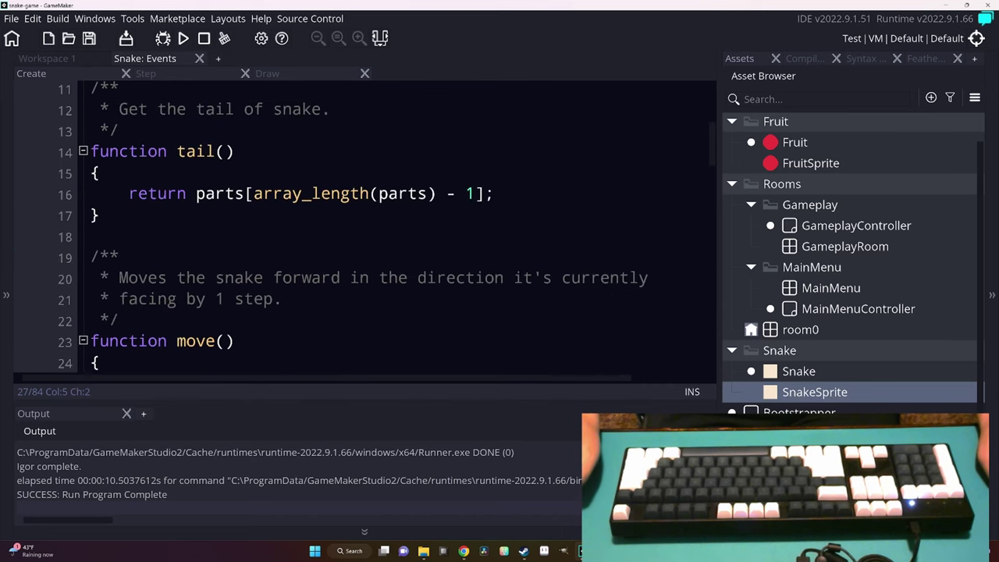
scroll(359, 226, "down", 5)
scroll(359, 226, "down", 5)
scroll(359, 227, "down", 4)
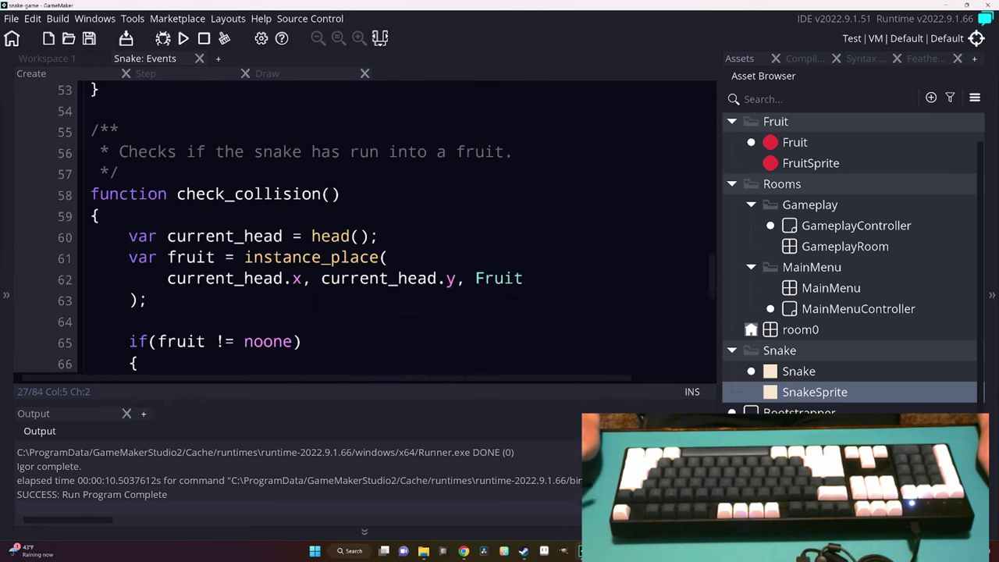
scroll(359, 226, "down", 4)
scroll(359, 226, "down", 3)
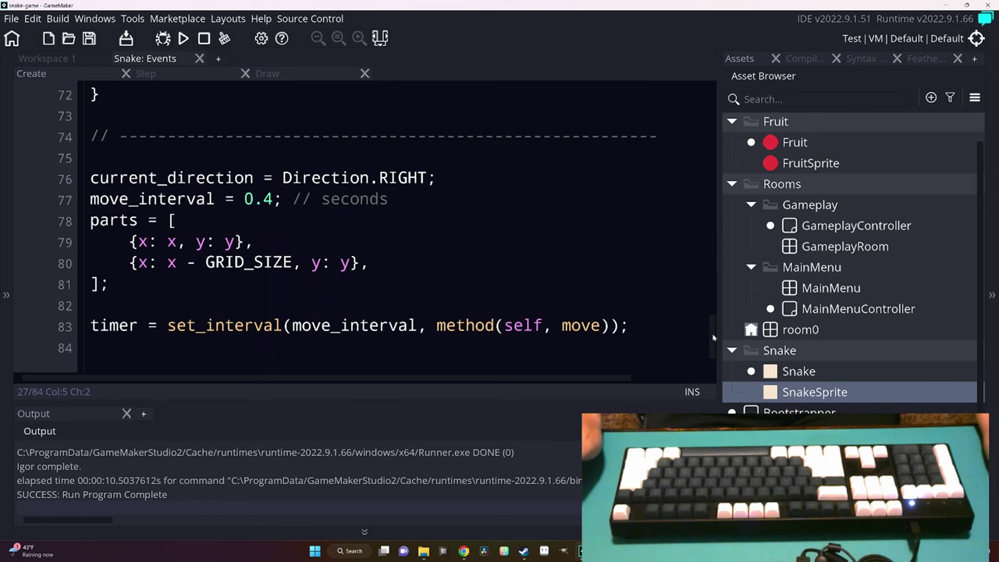
left_click_drag(713, 337, 709, 169)
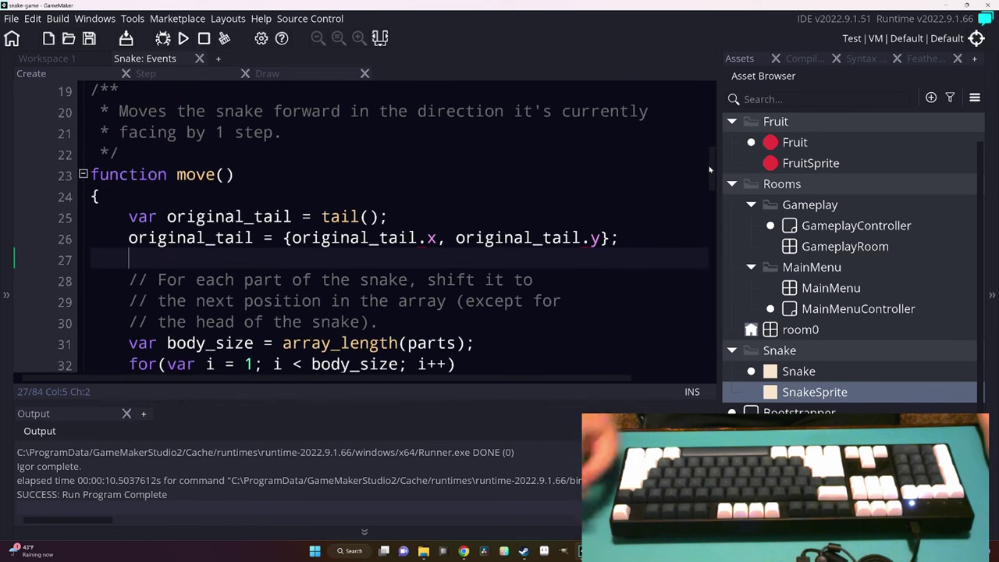
key("F5")
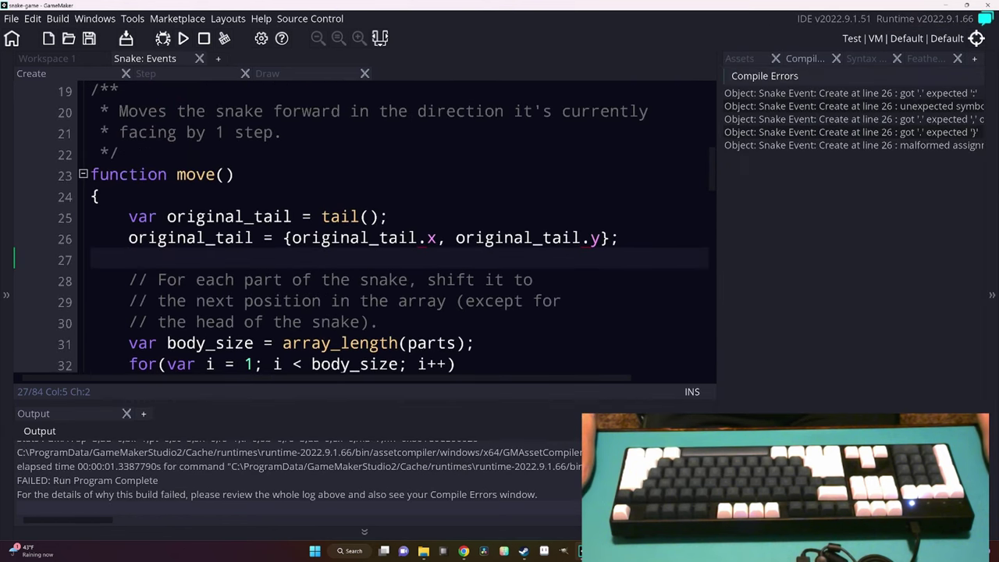
Break the original_tail struct onto separate lines with named x: and y: fields.
left_click(283, 237)
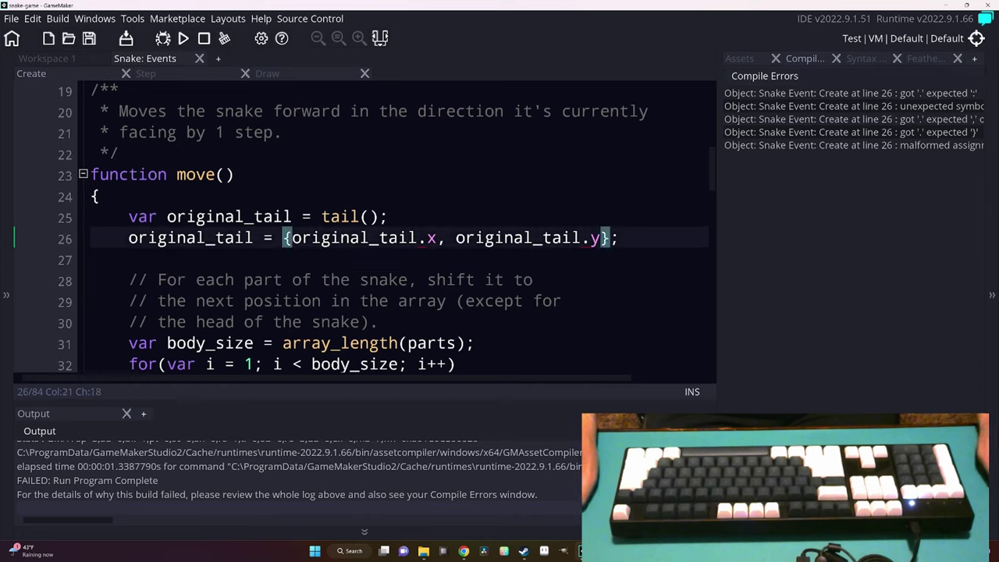
key("Right")
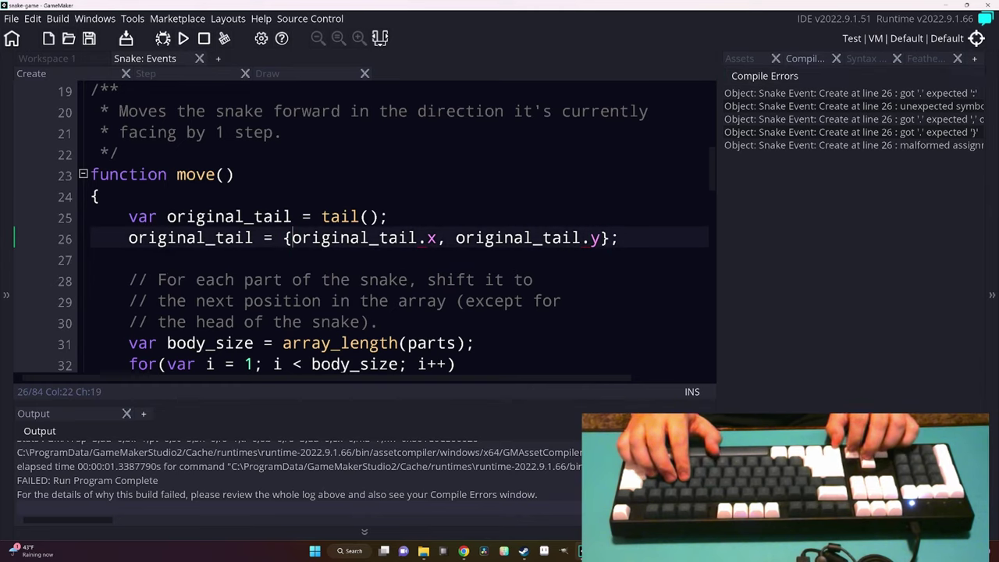
key("Up")
key("ctrl+d")
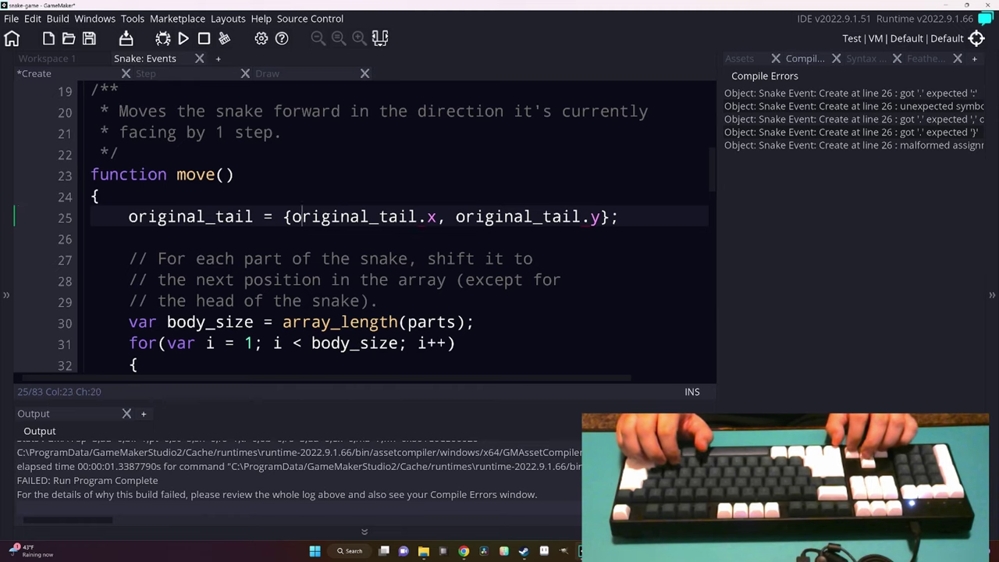
type("var")
key("ctrl+Right")
key("ctrl+Right")
key("ctrl+Right")
key("Return")
key("ctrl+Right")
key("ctrl+Right")
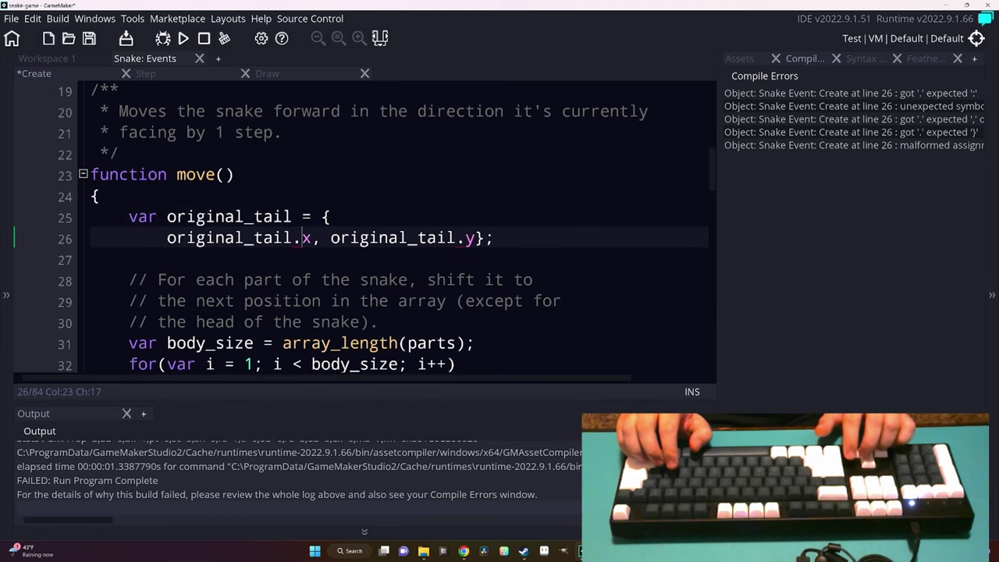
key("Return")
key("ctrl+Right")
key("ctrl+Right")
key("ctrl+Right")
key("Return")
key("Up")
key("Up")
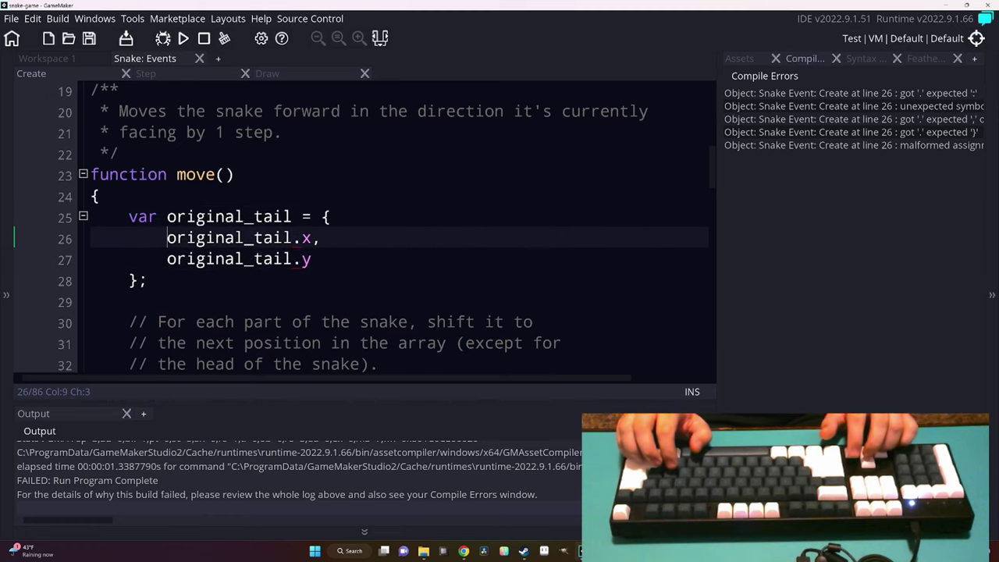
type("x:")
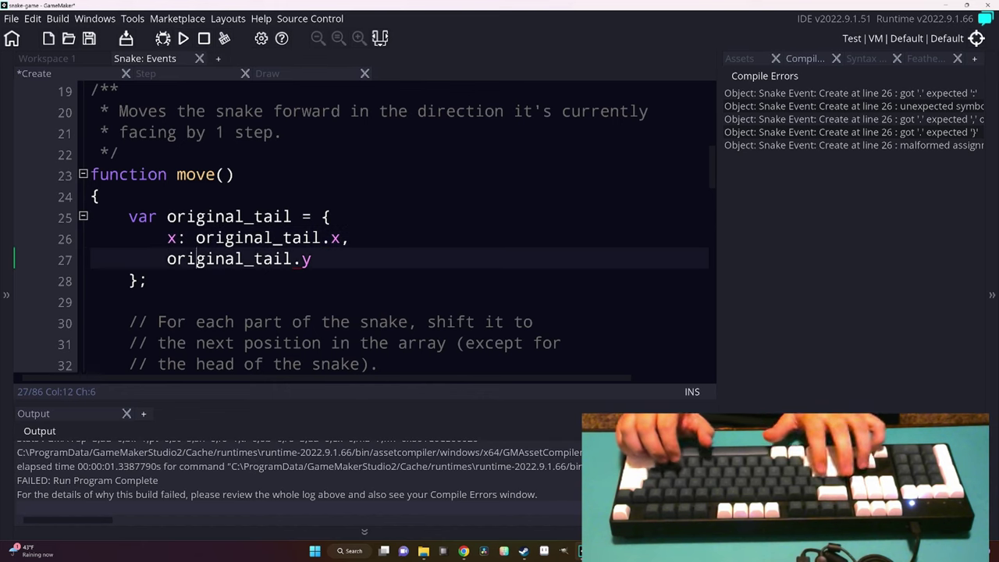
key("Down")
type("y:")
Add 'var original_tail = tail();' above, drop the duplicate 'var', then save and run.
key("Up")
key("Up")
key("Up")
key("End")
key("Return")
type("var")
key("BackSpace")
key("BackSpace")
key("BackSpace")
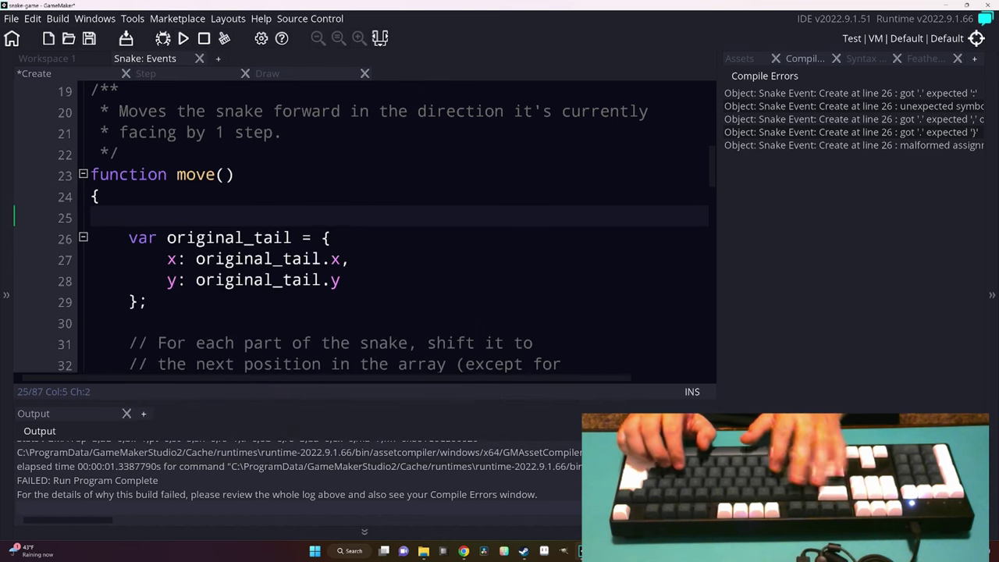
type("var original_tail = tail()")
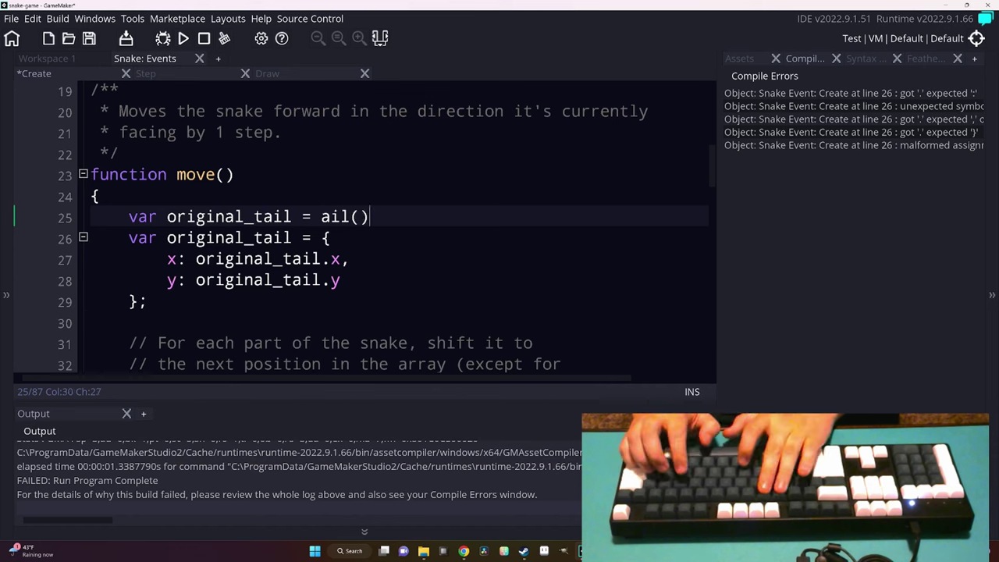
key("BackSpace")
key("BackSpace")
key("BackSpace")
type("il();")
key("Down")
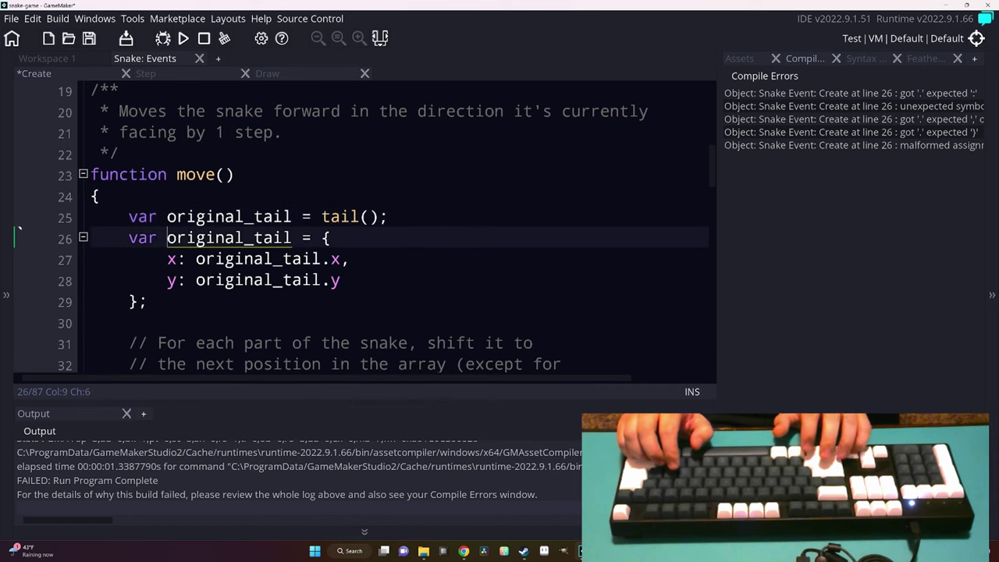
key("Home")
key("Delete")
key("Delete")
key("Delete")
key("ctrl+s")
key("F5")
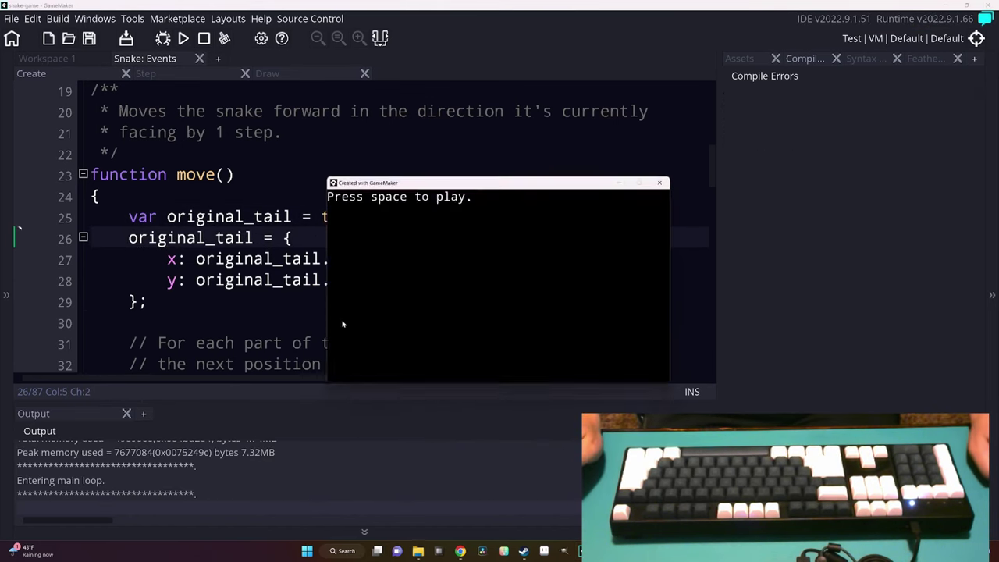
Steer the snake down toward the fruit in the playtest, then close the game window.
key("Down")
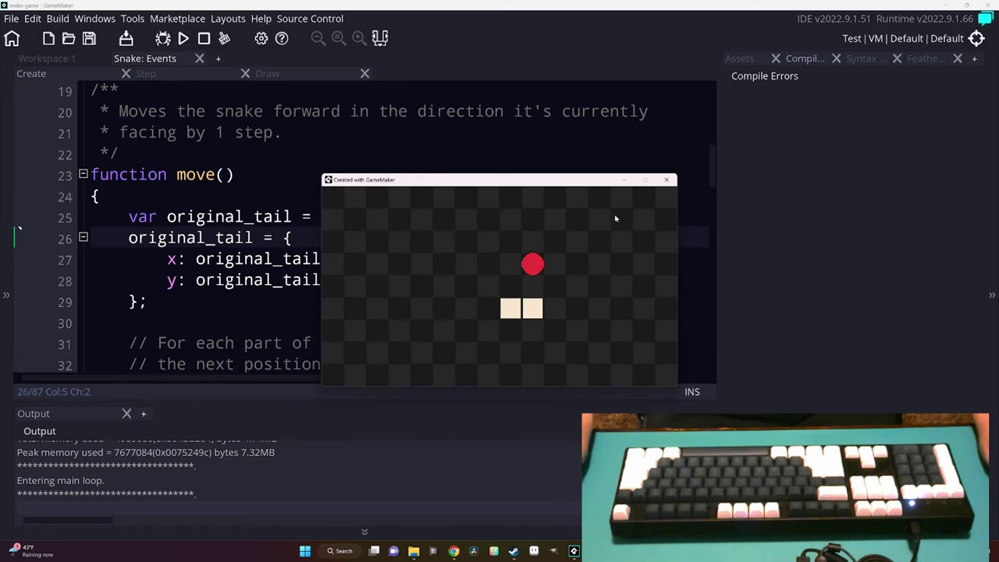
left_click(666, 179)
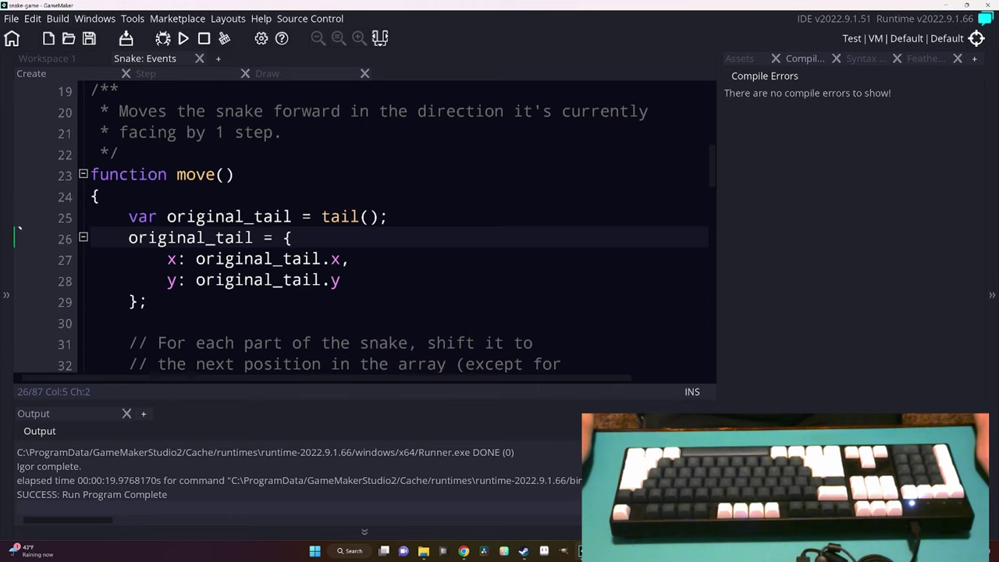
scroll(361, 228, "down", 3)
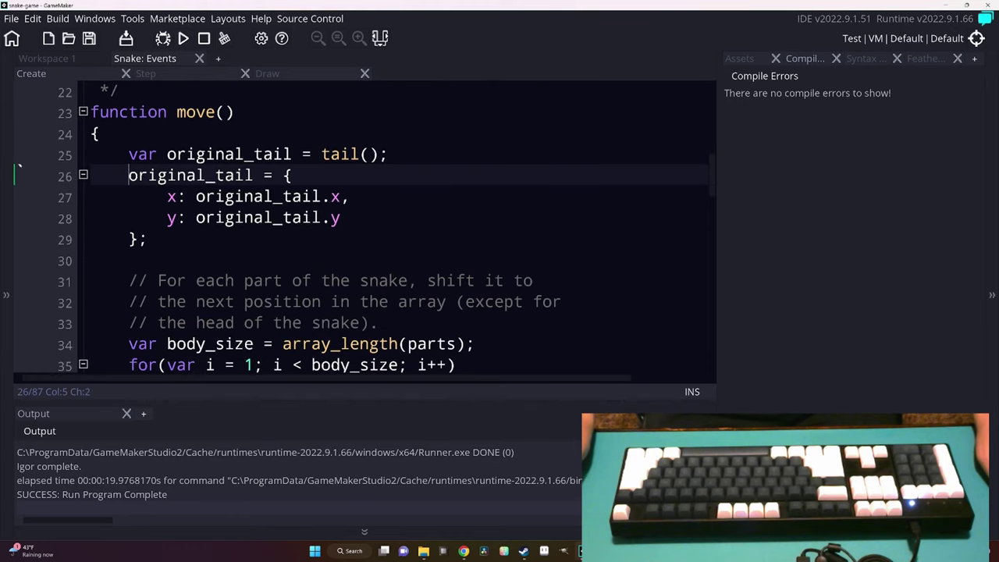
Write array_push(parts, {x: original_tail.x, y: original_tail.y}) and delete the old reassignment lines.
scroll(360, 227, "down", 1)
scroll(361, 265, "down", 3)
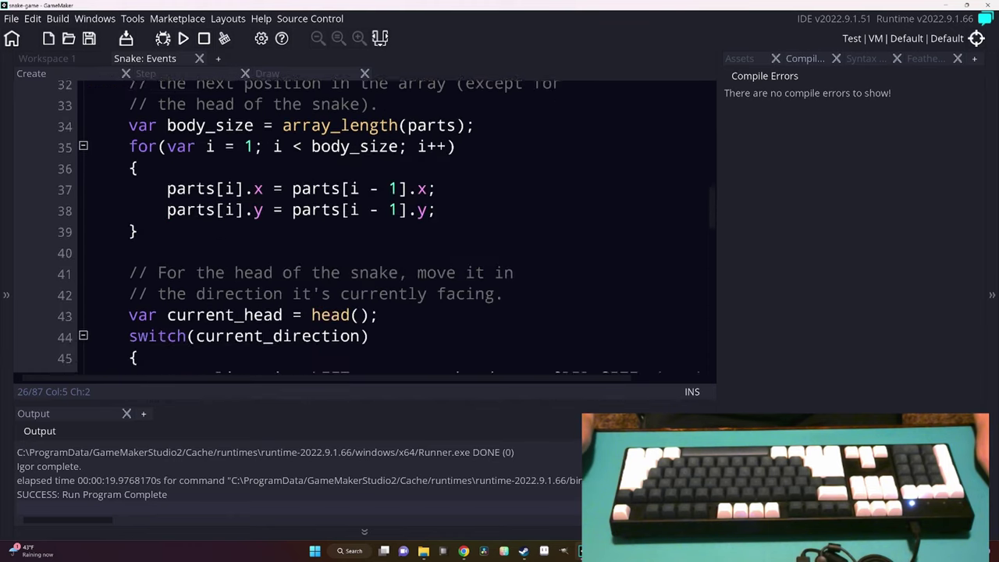
scroll(361, 265, "down", 3)
scroll(361, 265, "down", 1)
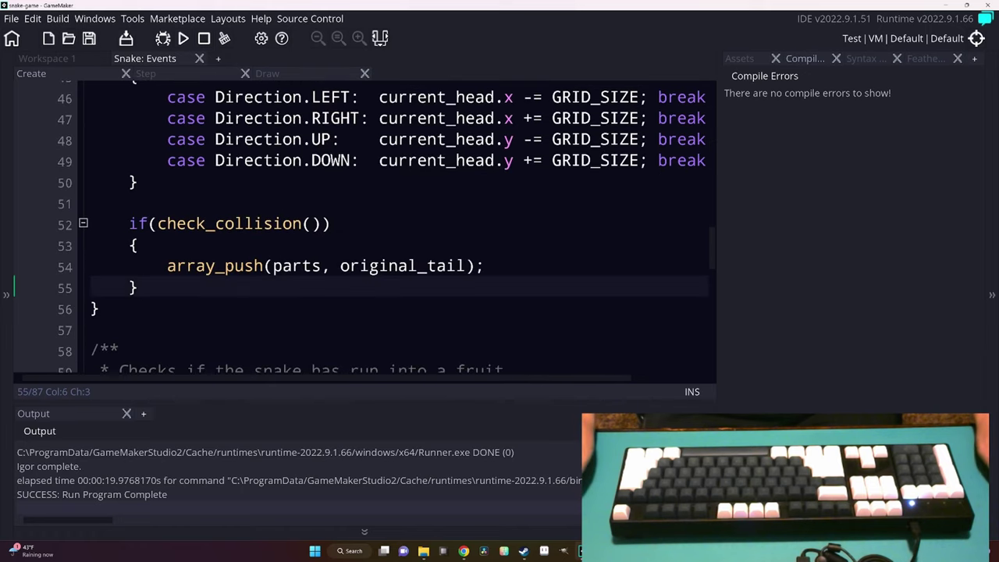
type("array_pus")
key("Return")
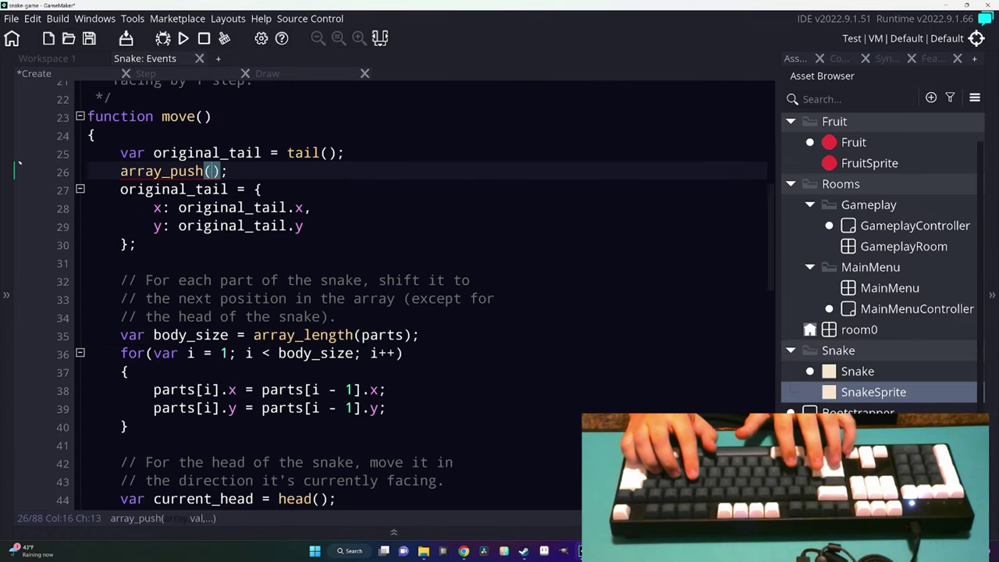
type("part")
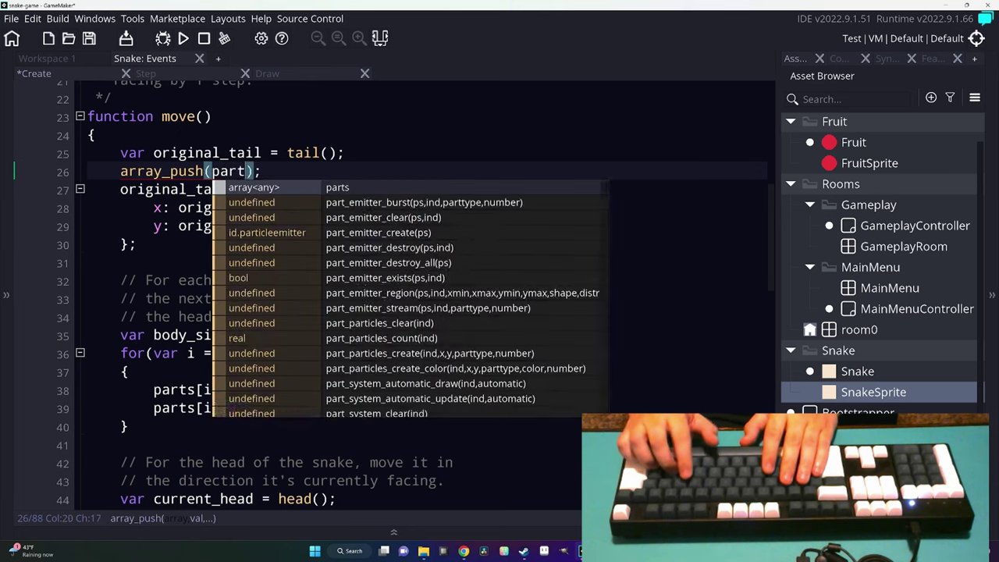
type("s.")
key("BackSpace")
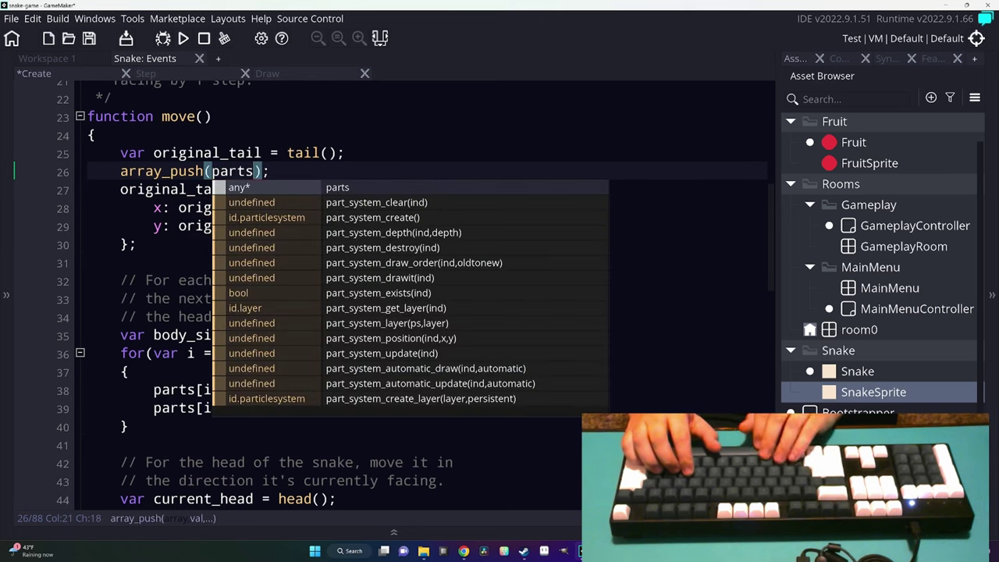
type(", {")
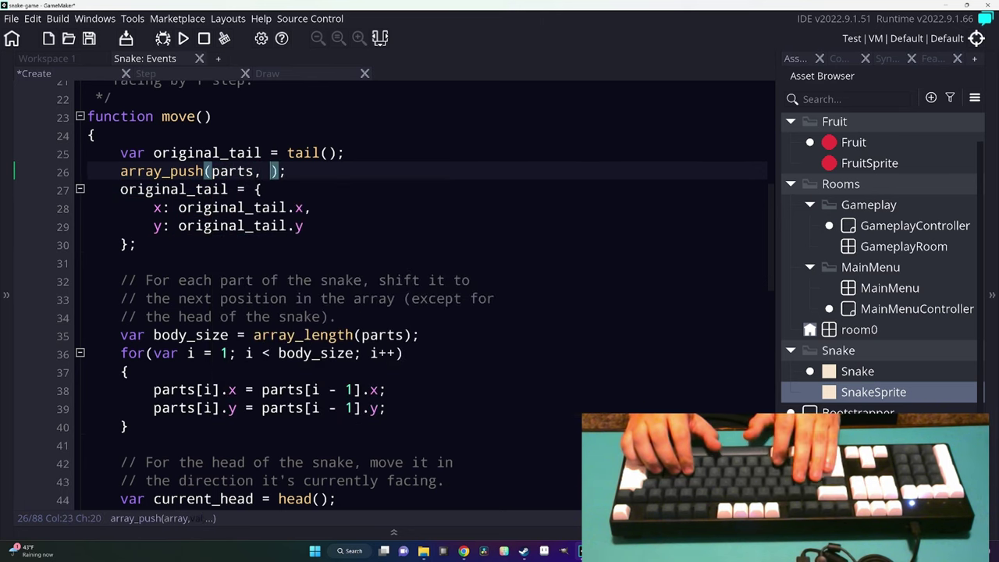
type("x: ")
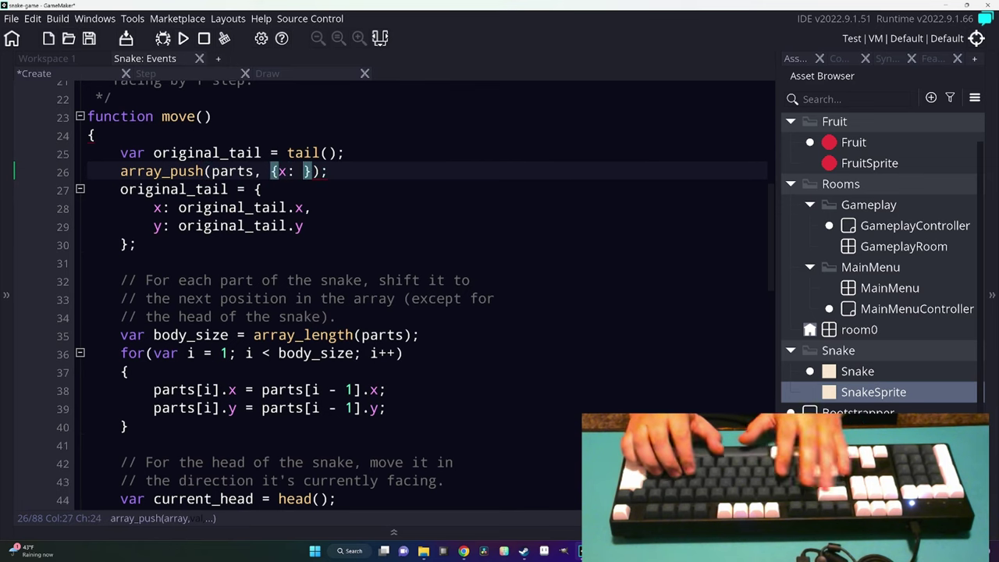
type("original_tail.x, y: origi")
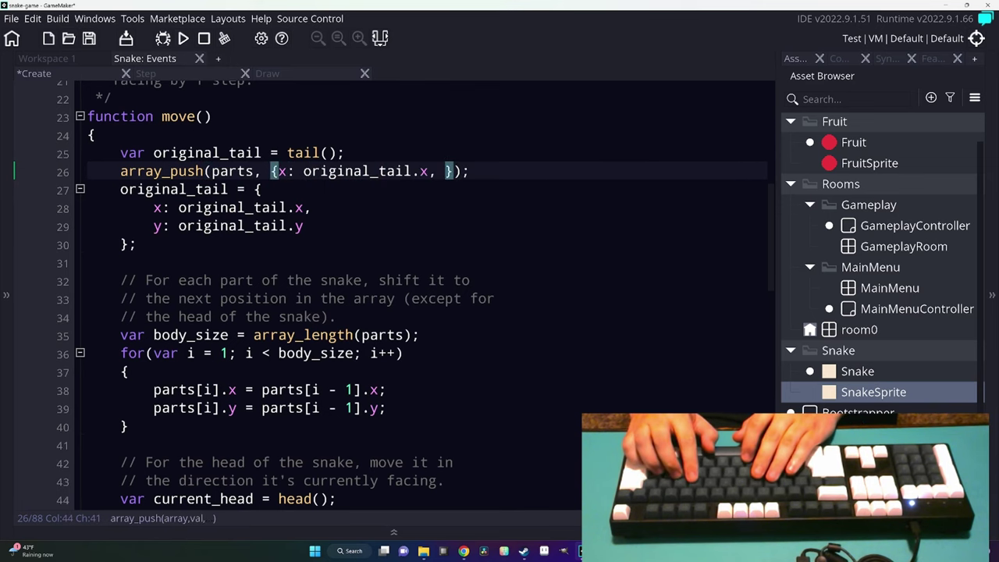
type("nal_tail.")
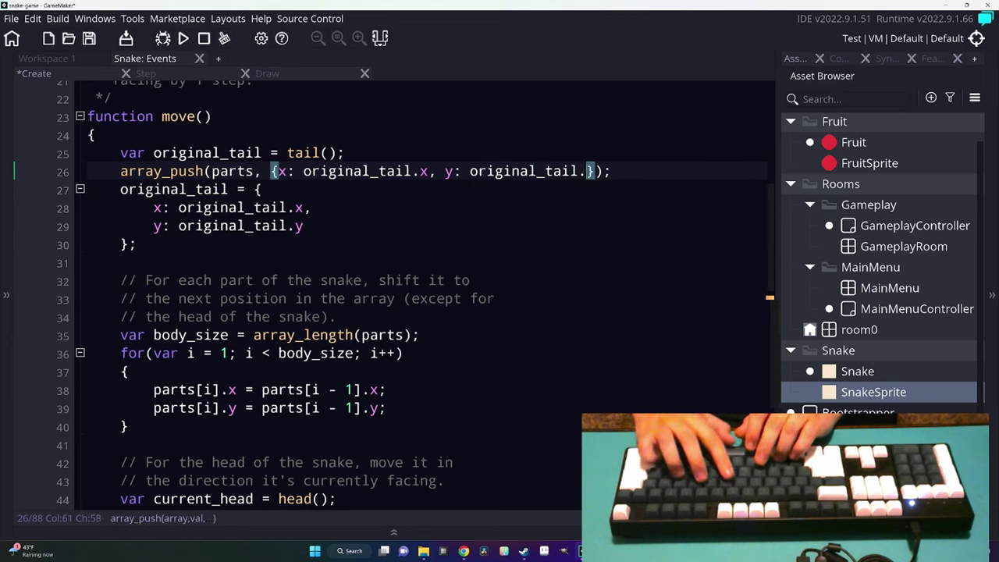
key("Down")
key("ctrl+d")
key("ctrl+d")
key("ctrl+d")
key("ctrl+d")
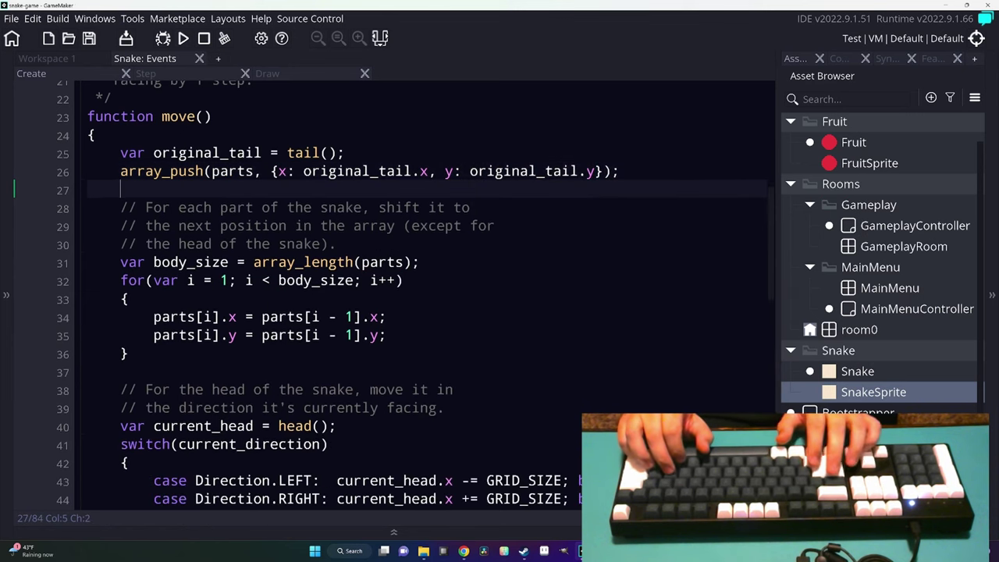
key("Down")
key("Down")
key("Down")
key("Down")
key("Down")
Replace the array_push statement in the fruit collision branch with a // placeholder.
key("End")
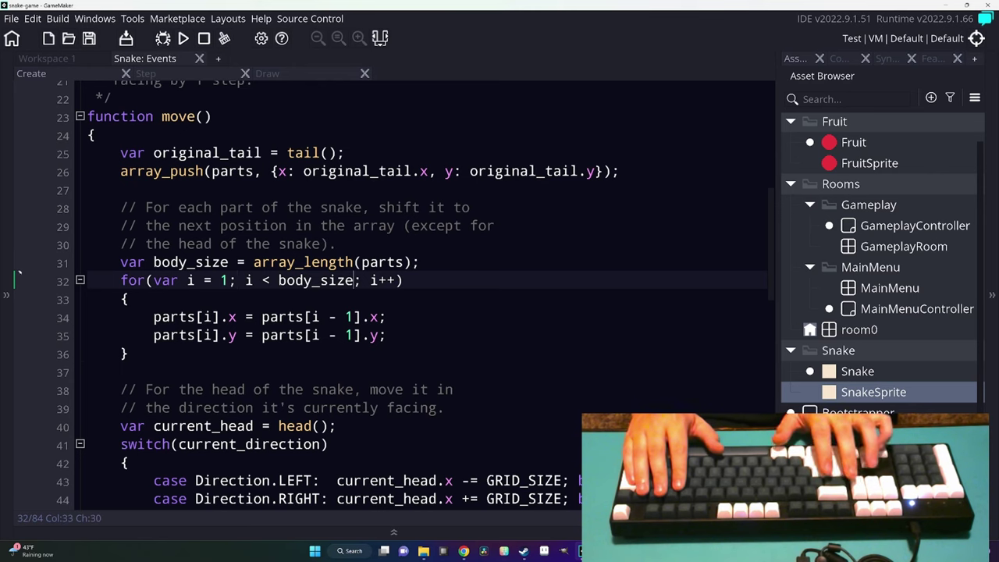
scroll(429, 296, "down", 3)
scroll(429, 297, "down", 4)
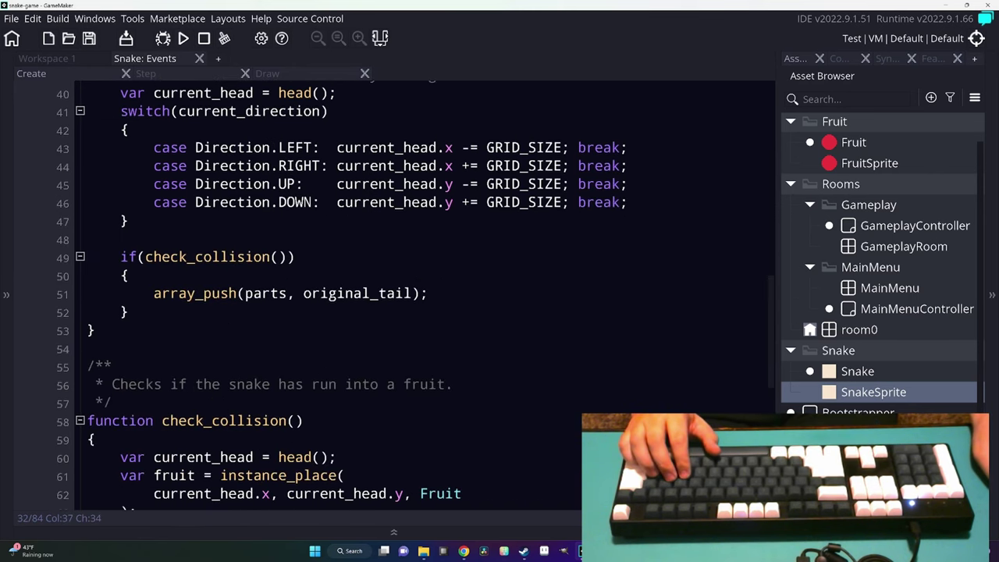
left_click(154, 293)
key("shift+End")
key("Delete")
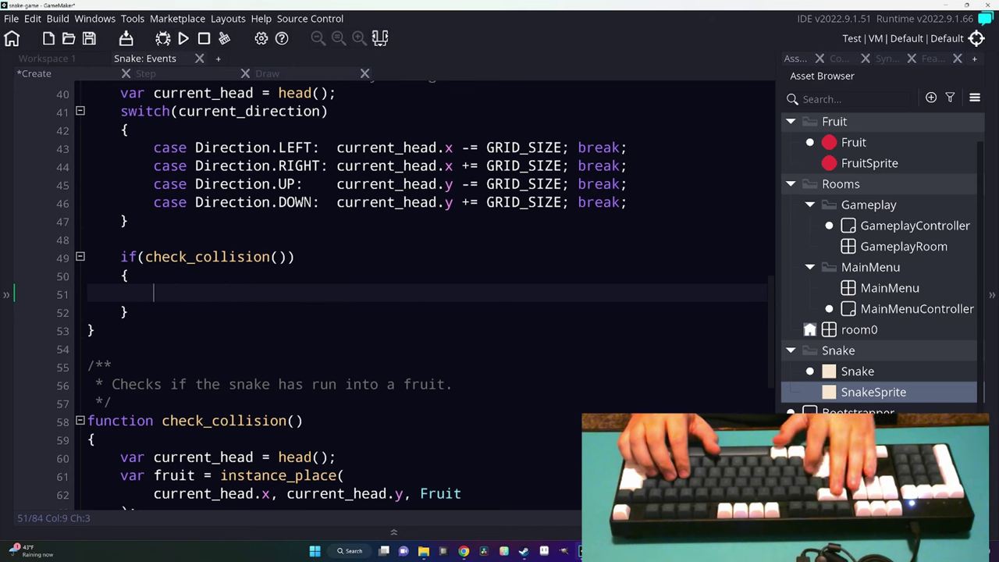
type("//")
Add an else block after the if that calls array_pop(parts).
key("Down")
key("Return")
key("Return")
type("{")
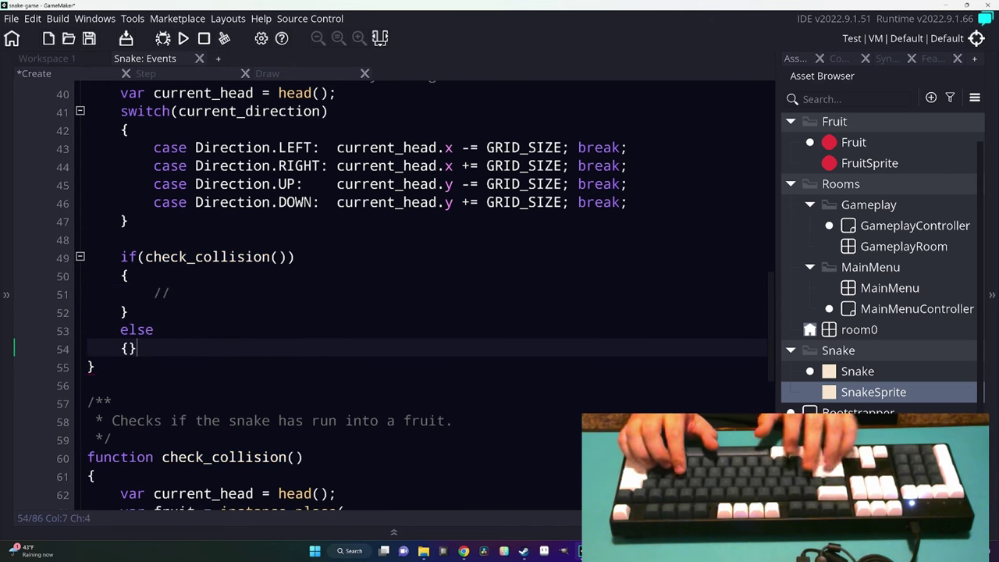
key("Return")
type("rray_")
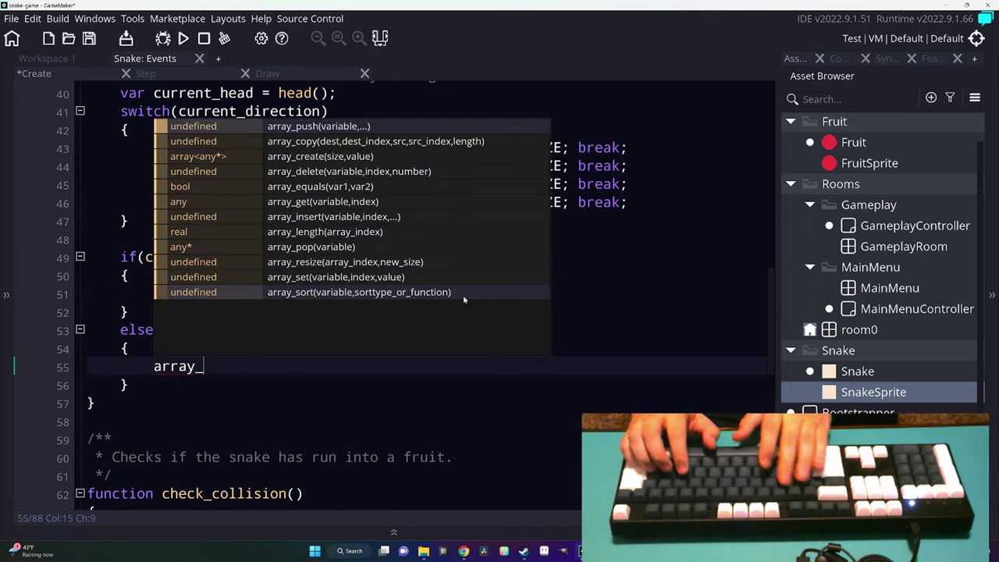
type("[pop")
key("Left")
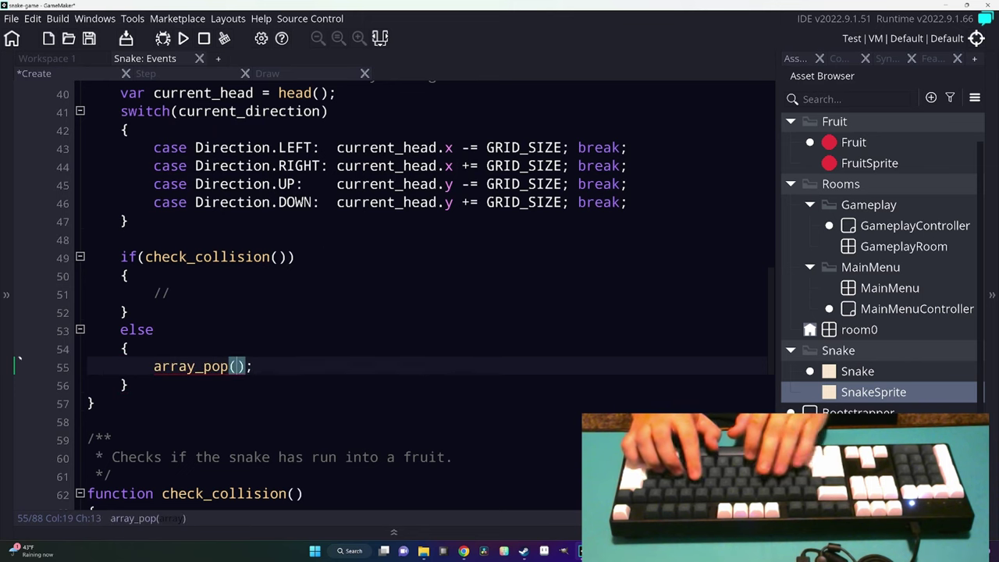
type("parts);")
Delete the instance_destroy(fruit) line in check_collision.
left_click(127, 312)
left_click(169, 293)
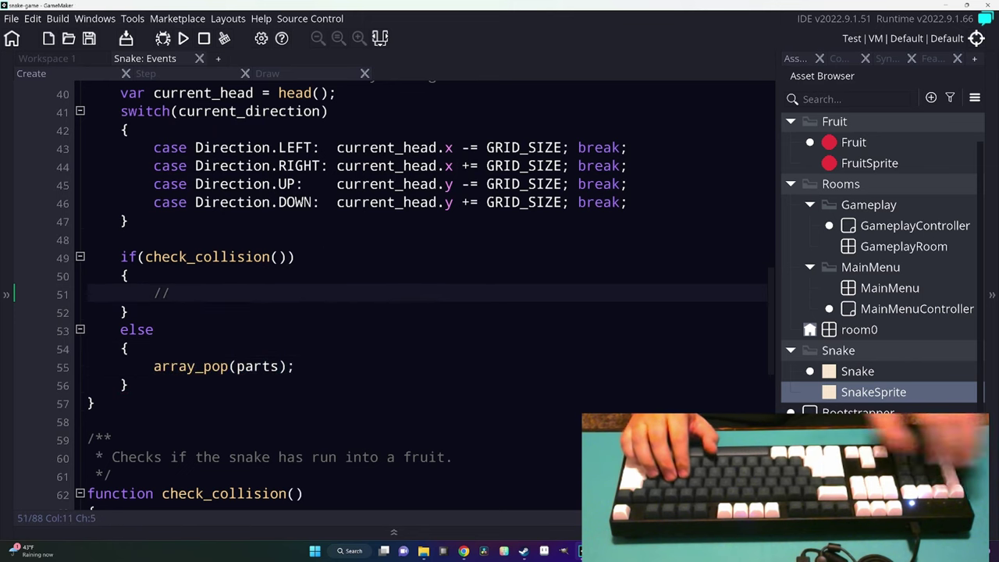
scroll(169, 294, "down", 5)
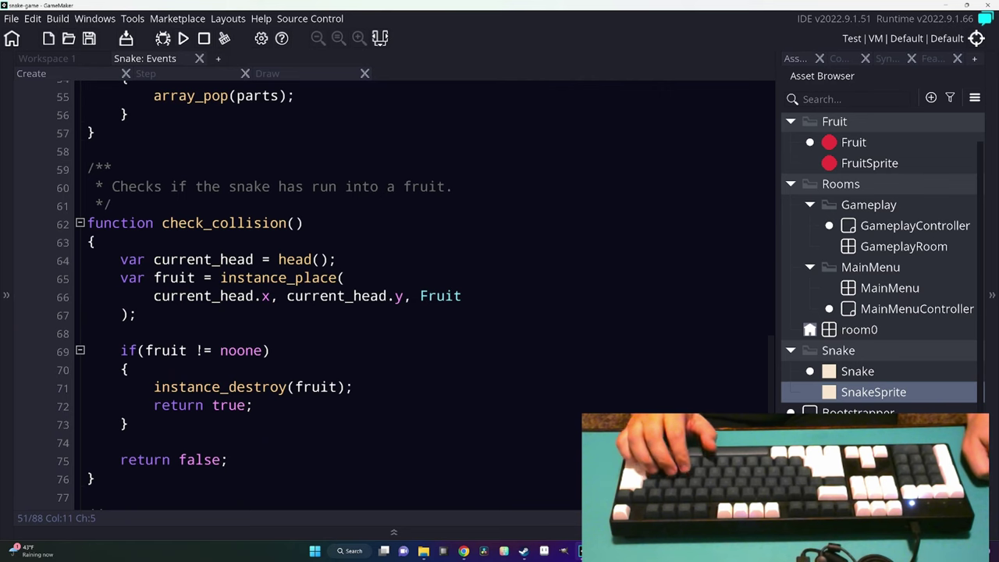
left_click_drag(153, 387, 352, 387)
key("ctrl+c")
key("BackSpace")
key("BackSpace")
key("BackSpace")
key("BackSpace")
Paste instance_destroy(fruit) into move()'s fruit branch, playtest, and close after a code error.
scroll(390, 297, "up", 5)
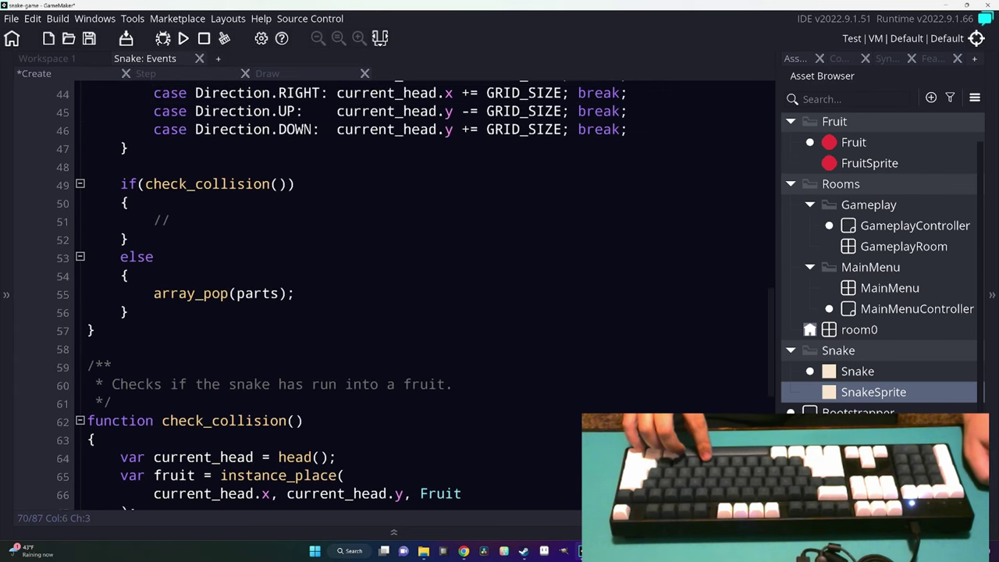
left_click(192, 220)
key("shift+Home")
key("ctrl+v")
key("F5")
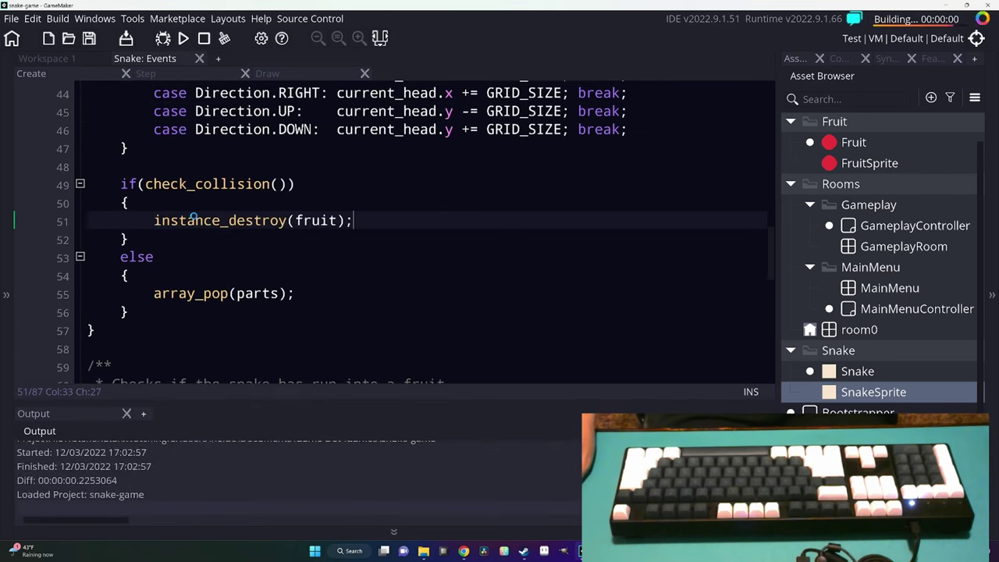
key("space")
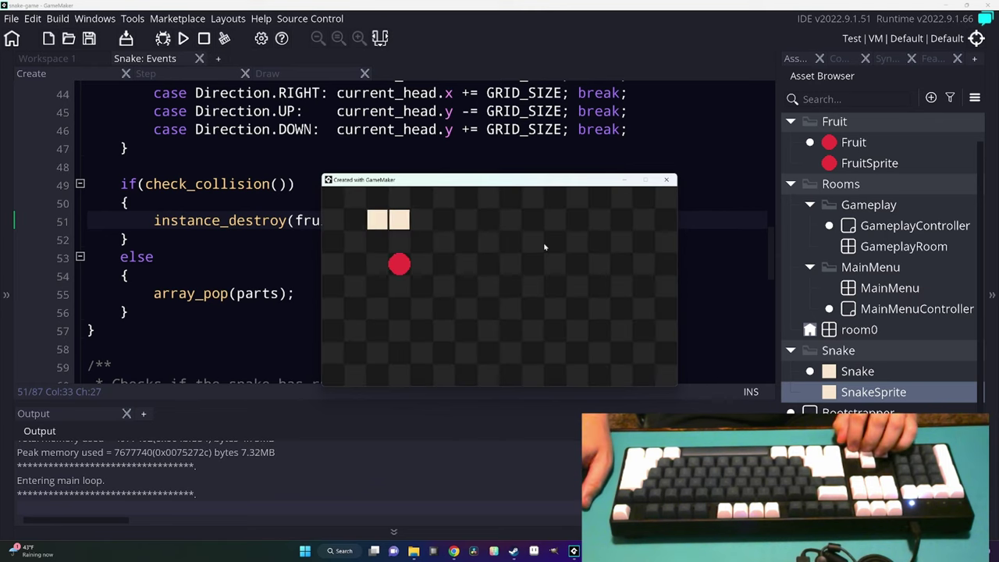
key("Down")
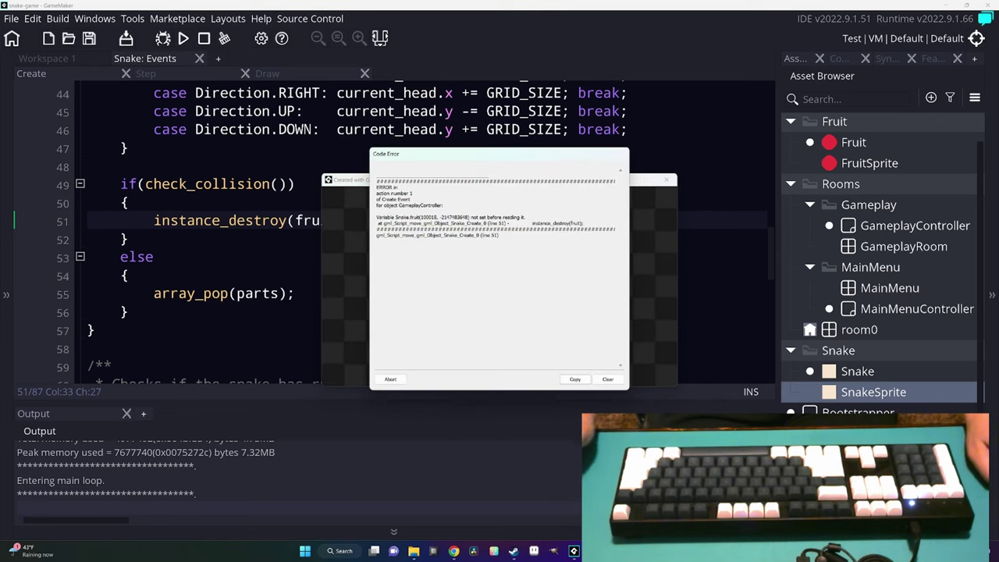
left_click(395, 382)
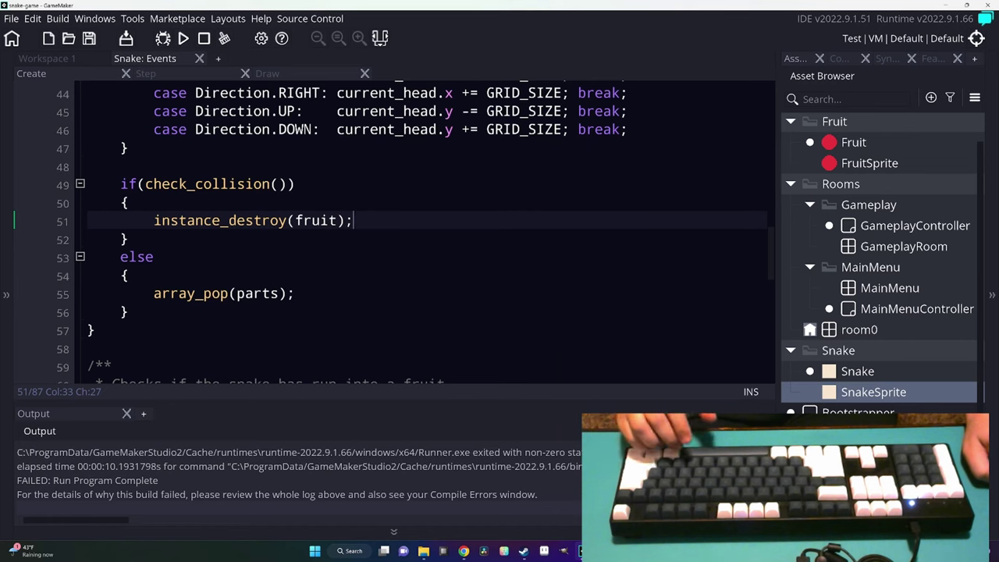
Move instance_destroy(fruit) from move() back into check_collision's fruit branch.
key("shift+Home")
key("BackSpace")
scroll(422, 234, "down", 4)
left_click(188, 352)
key("Return")
key("ctrl+v")
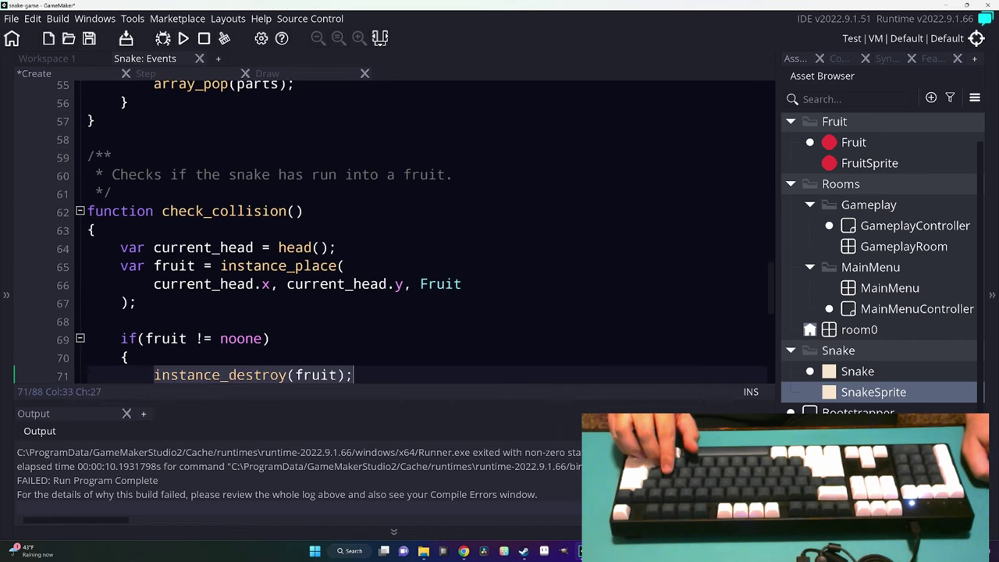
Delete the empty branch and else, and change the condition to 'not check_collision()'.
scroll(421, 234, "up", 4)
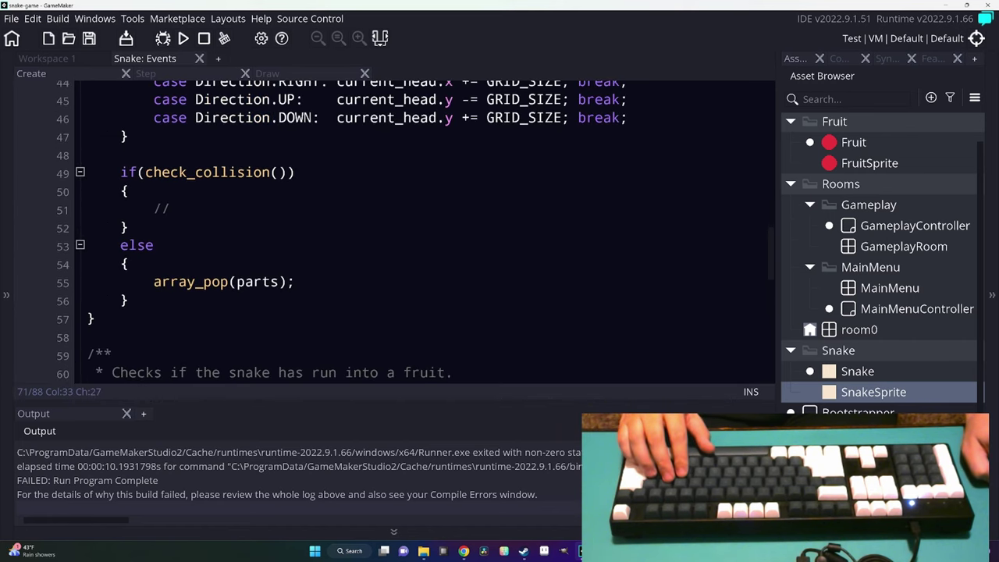
left_click_drag(76, 264, 75, 192)
key("BackSpace")
key("Up")
key("Home")
key("Right")
key("Right")
key("Right")
type("not")
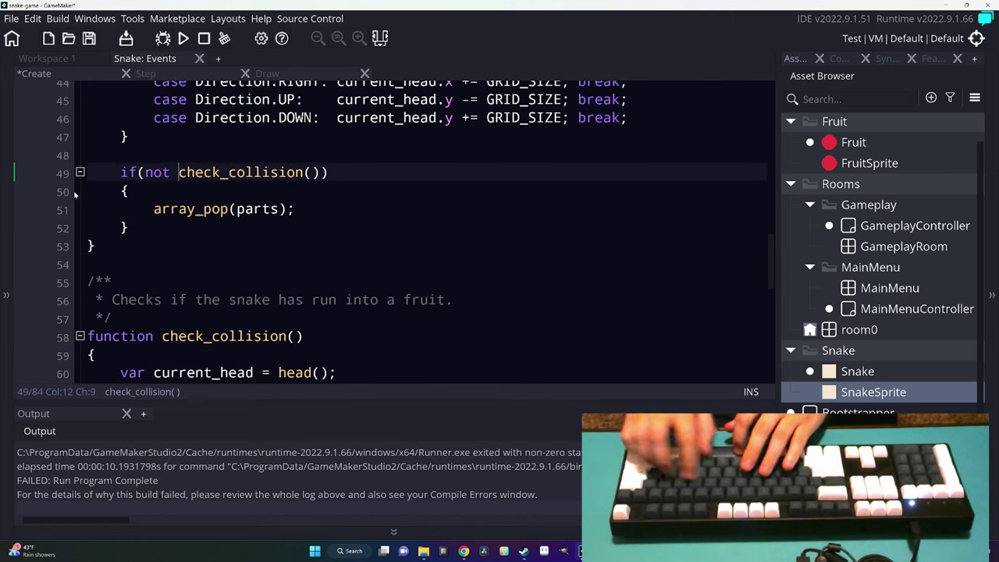
Run the game, steer the snake down, right, up and right, then close it.
key("F5")
key("space")
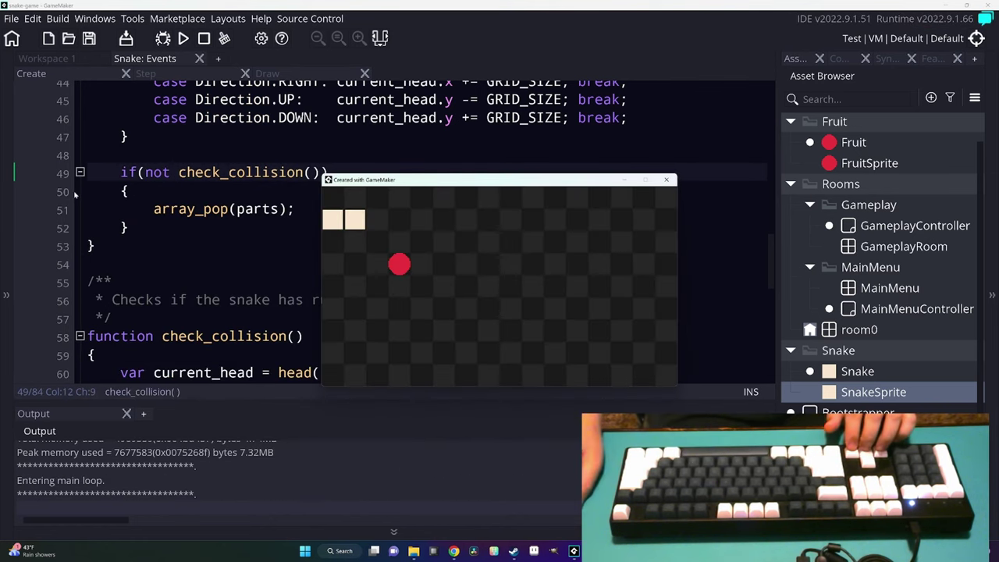
key("Down")
key("Right")
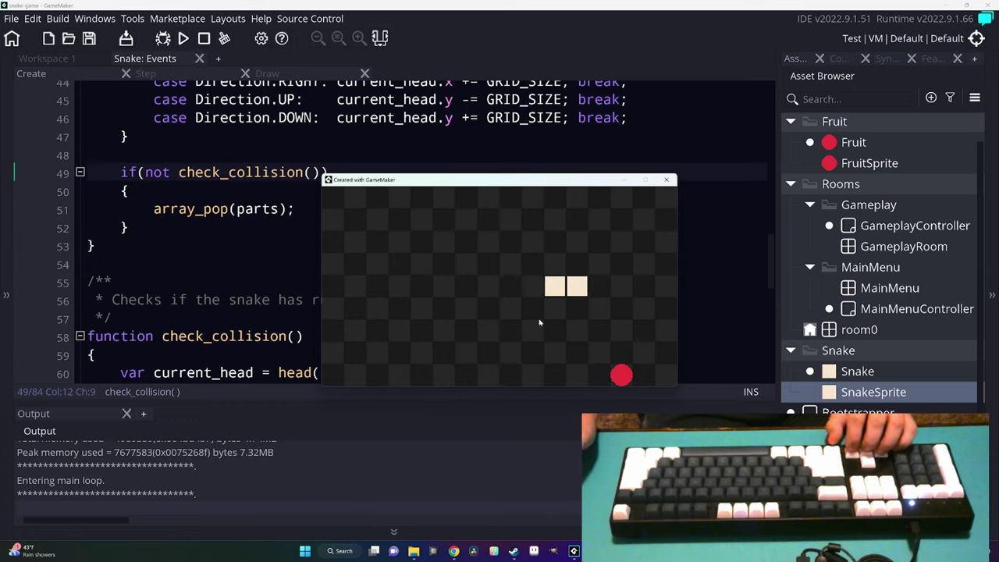
key("Up")
key("Right")
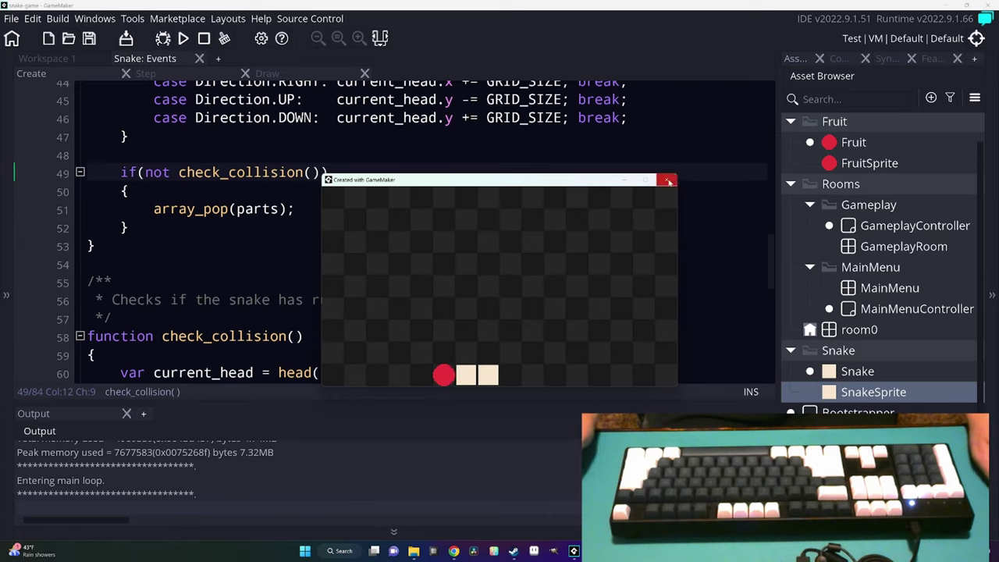
left_click(668, 182)
scroll(391, 234, "down", 3)
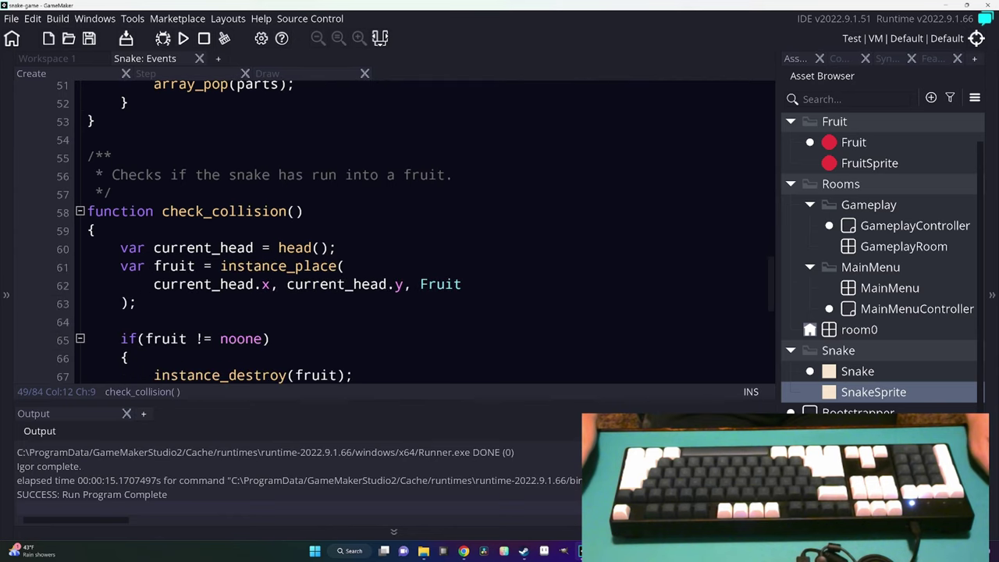
Delete the if(not check_collision()) block from move() and comment out the check_collision function.
left_click_drag(129, 276, 82, 217)
key("BackSpace")
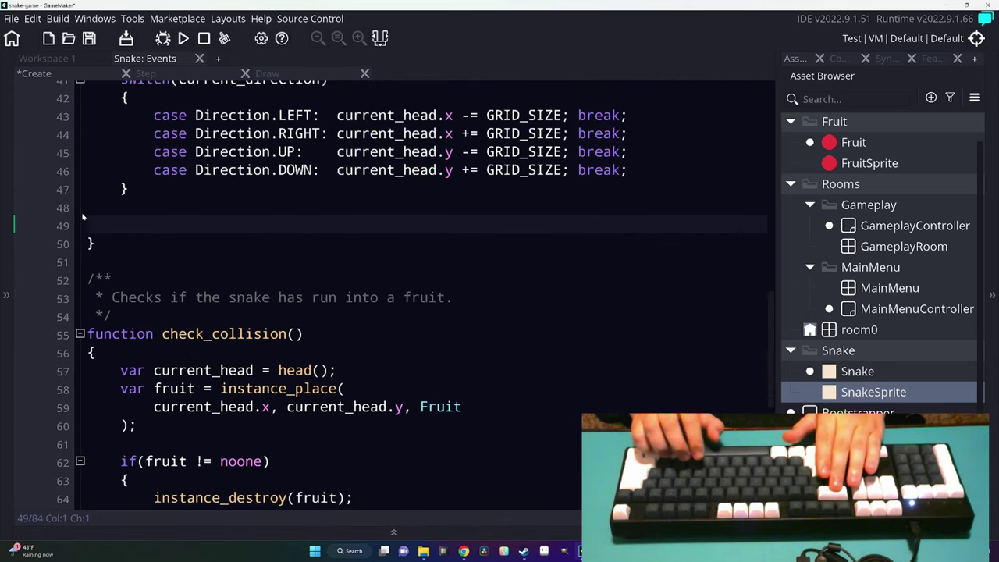
key("BackSpace")
key("BackSpace")
scroll(391, 273, "down", 1)
left_click_drag(304, 234, 97, 490)
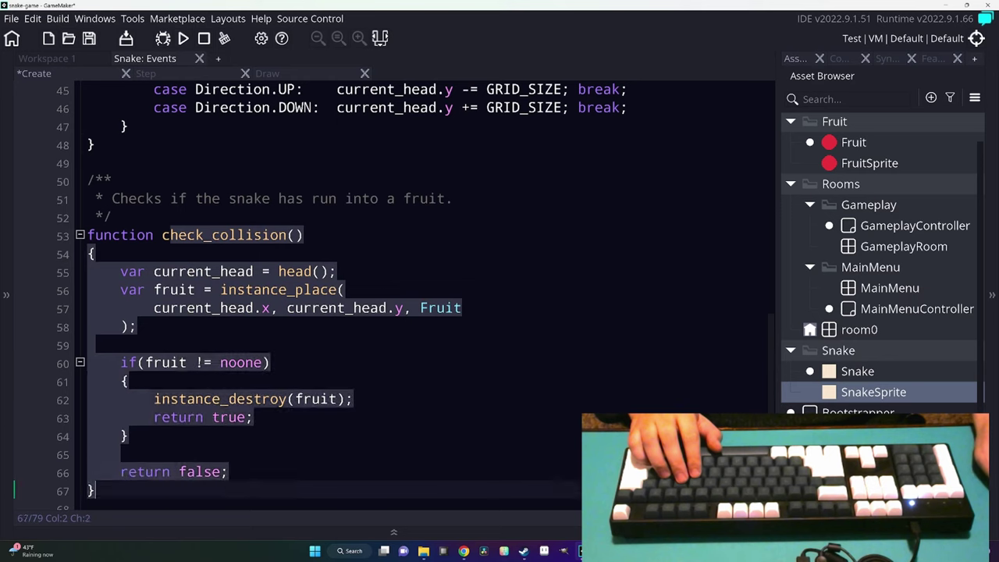
key("ctrl+k")
Comment out move()'s tail copy and body-shifting loop.
scroll(105, 294, "down", 5)
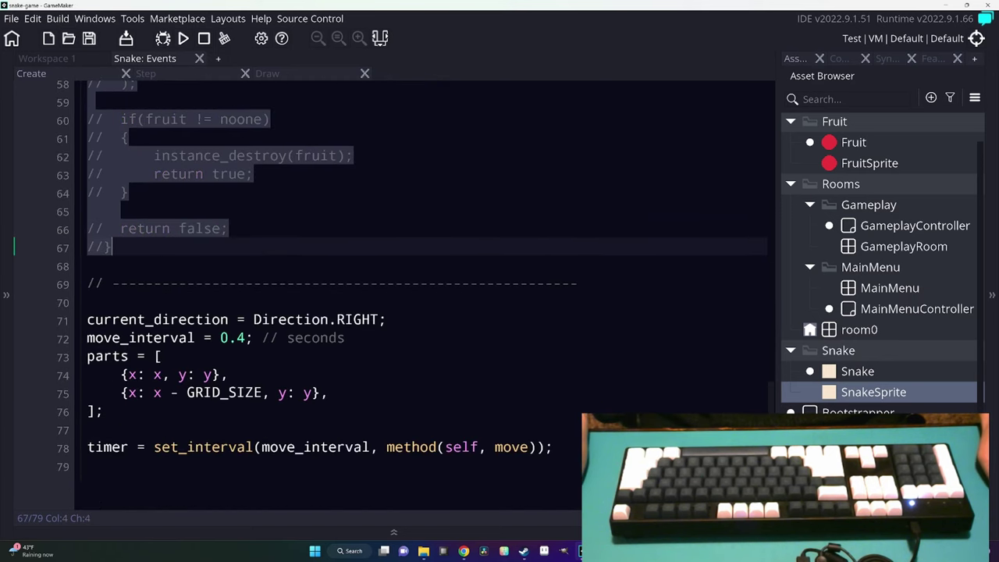
left_click(104, 411)
scroll(104, 412, "up", 3)
scroll(104, 412, "up", 5)
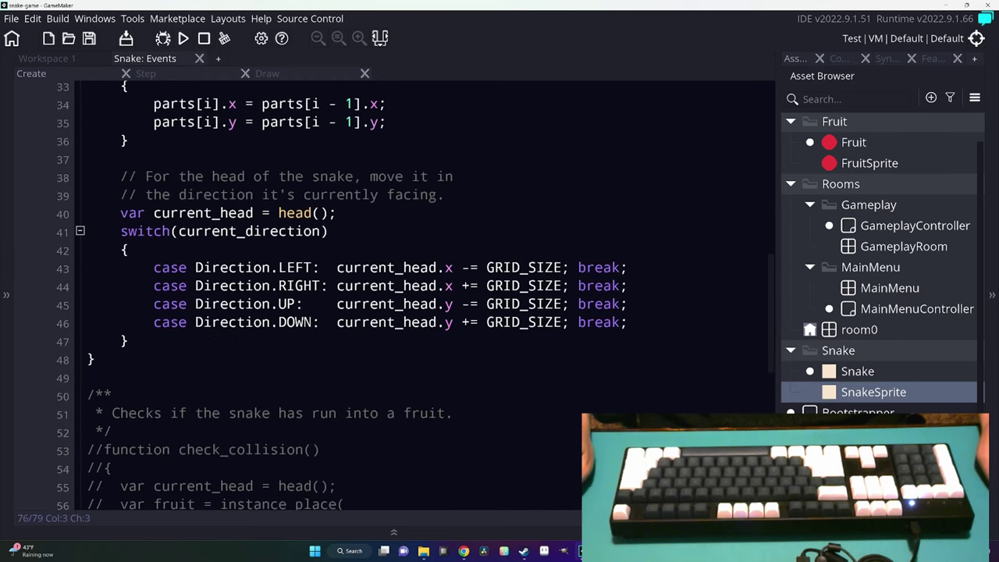
scroll(390, 297, "up", 1)
left_click(127, 361)
scroll(179, 344, "up", 4)
scroll(179, 344, "up", 1)
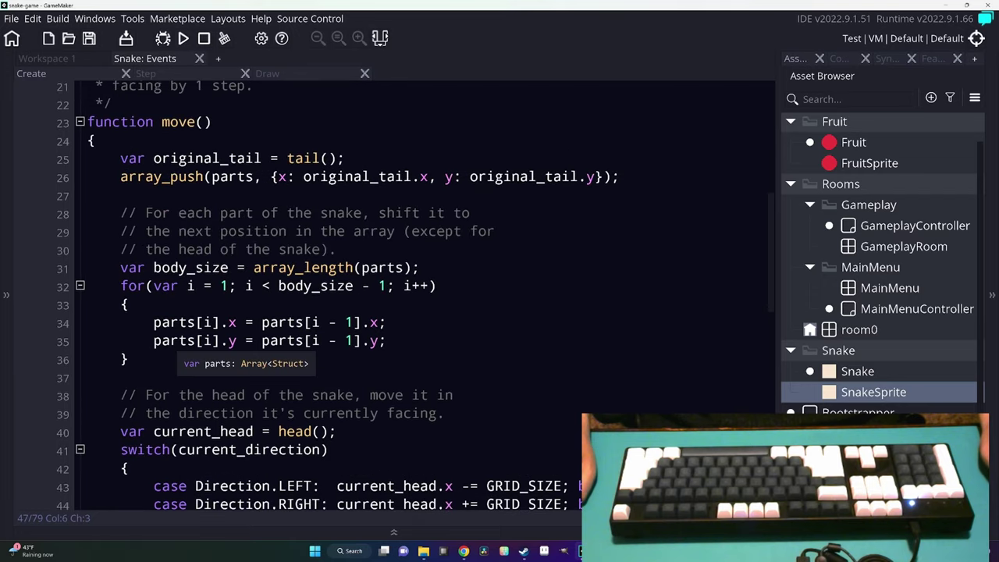
left_click(127, 359)
left_click_drag(127, 359, 122, 158)
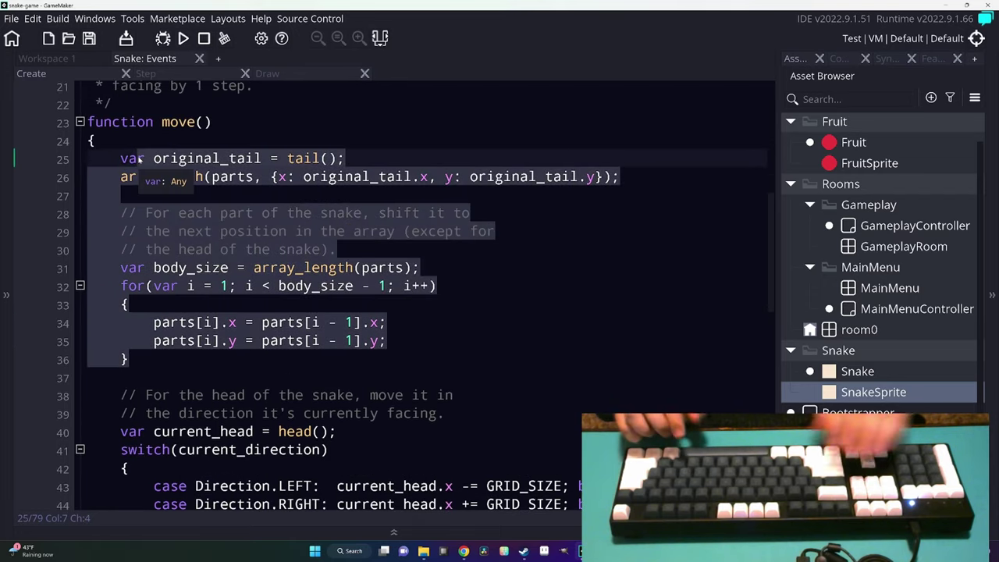
key("ctrl+k")
Comment out the head-movement switch block in move().
left_click(297, 378)
scroll(297, 378, "down", 2)
scroll(296, 378, "down", 3)
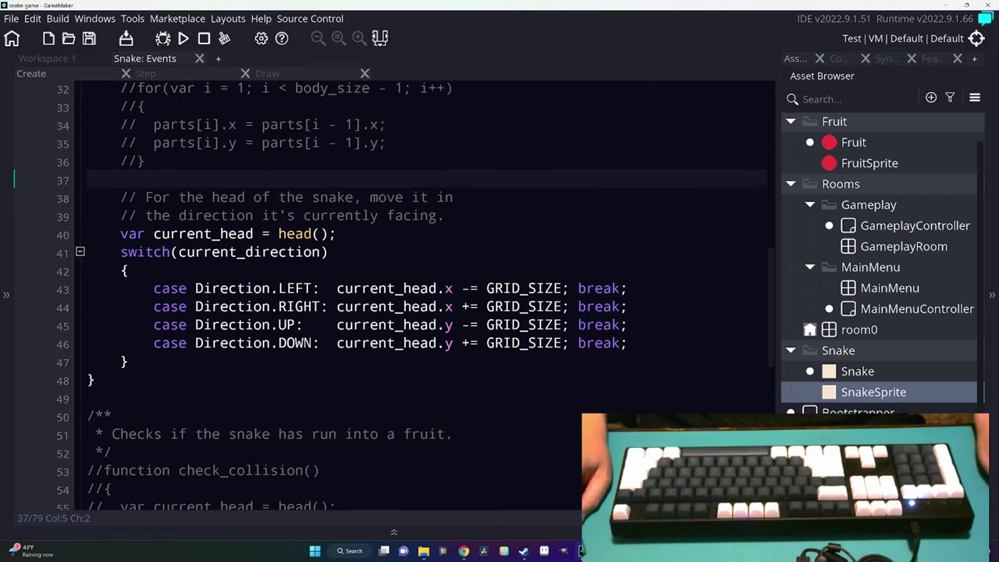
left_click(386, 215)
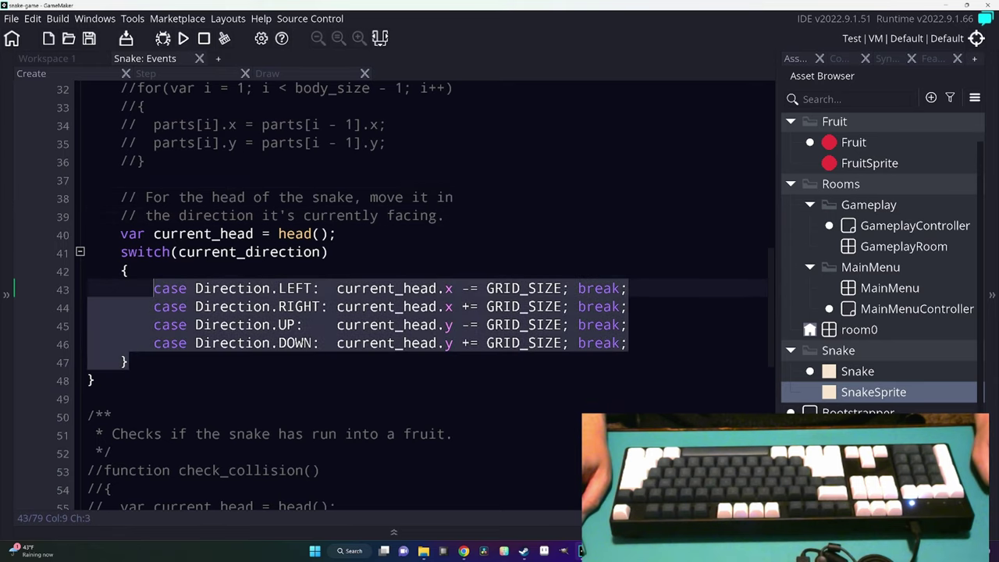
left_click_drag(129, 361, 87, 234)
key("ctrl+k")
scroll(87, 234, "up", 3)
scroll(499, 291, "down", 3)
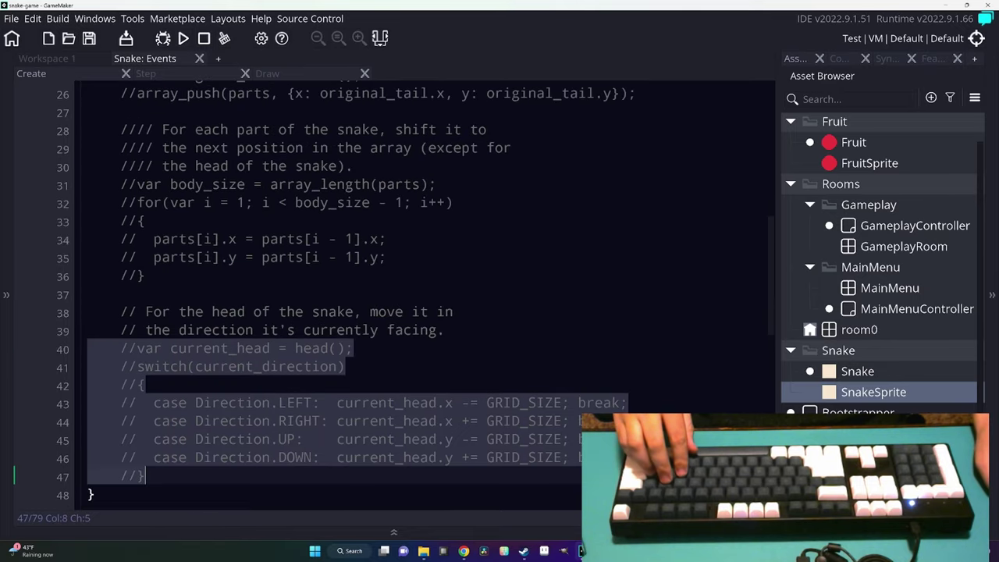
key("Right")
Uncomment the head-movement switch in move(), discarding a half-typed new_head line.
key("Return")
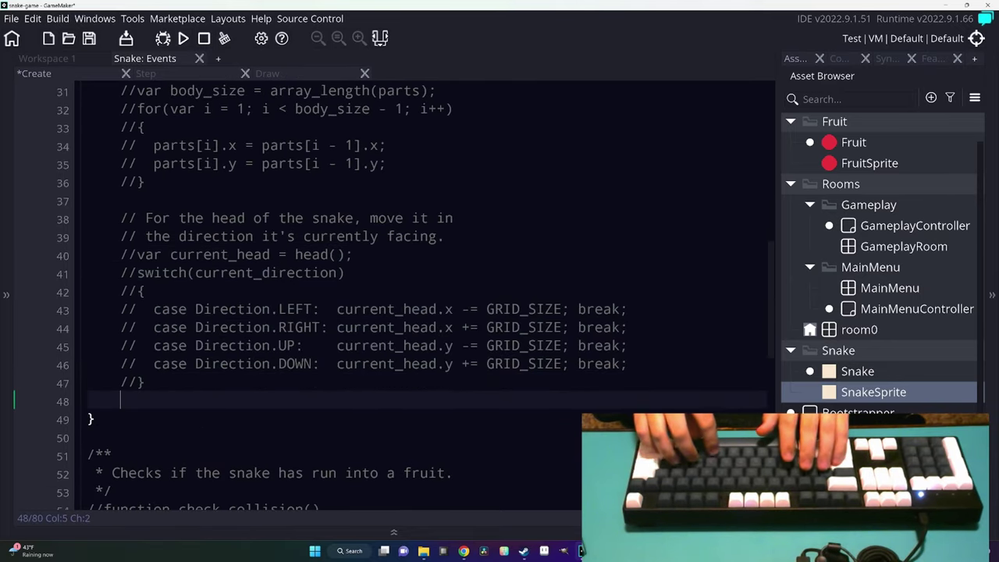
key("Return")
type("var new_head")
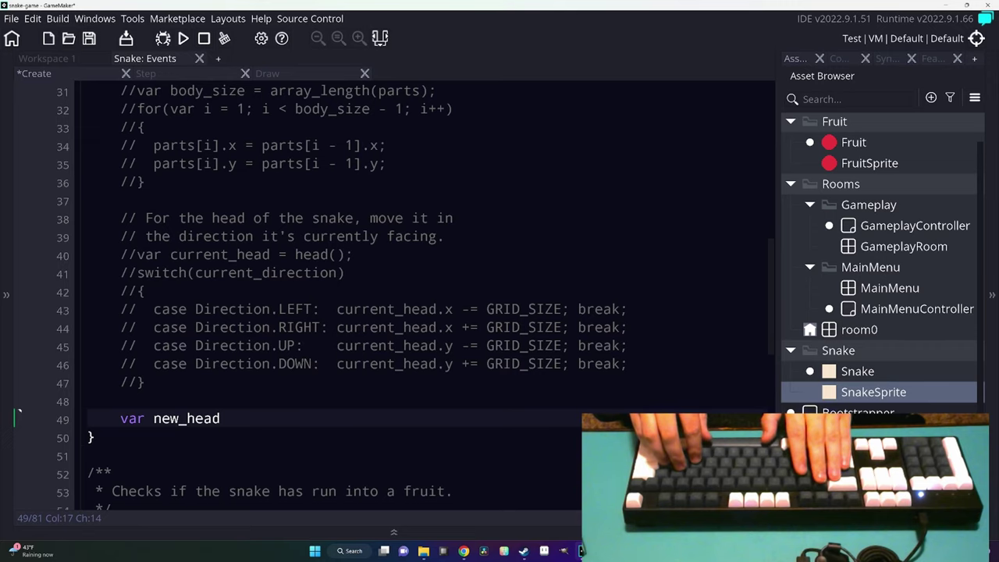
key("ctrl+BackSpace")
key("ctrl+BackSpace")
key("Up")
key("Up")
key("shift+Up")
key("shift+Up")
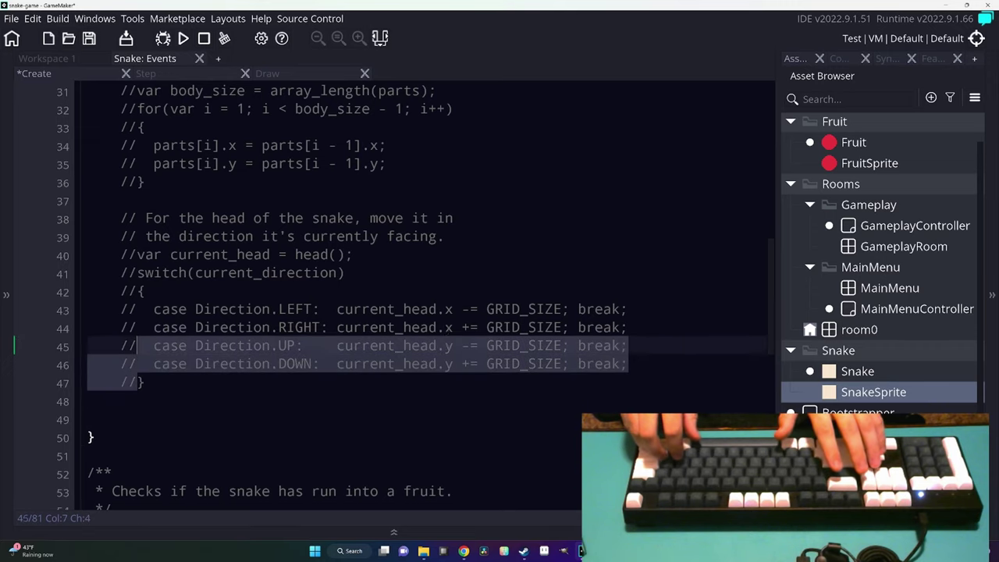
key("shift+Up")
key("shift+Up")
key("shift+Up")
key("shift+Up")
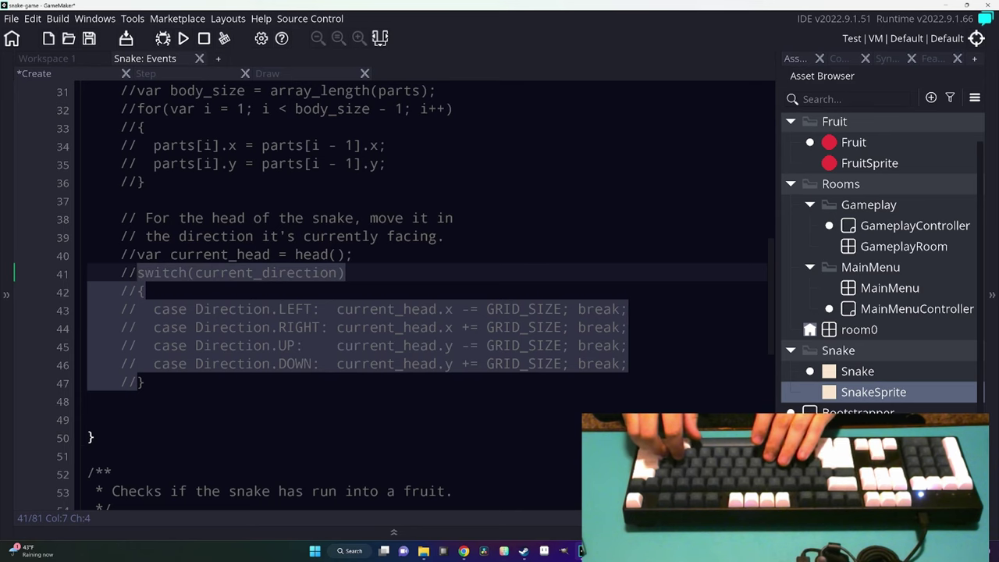
key("ctrl+shift+k")
key("Down")
key("Down")
key("ctrl+Right")
key("ctrl+Right")
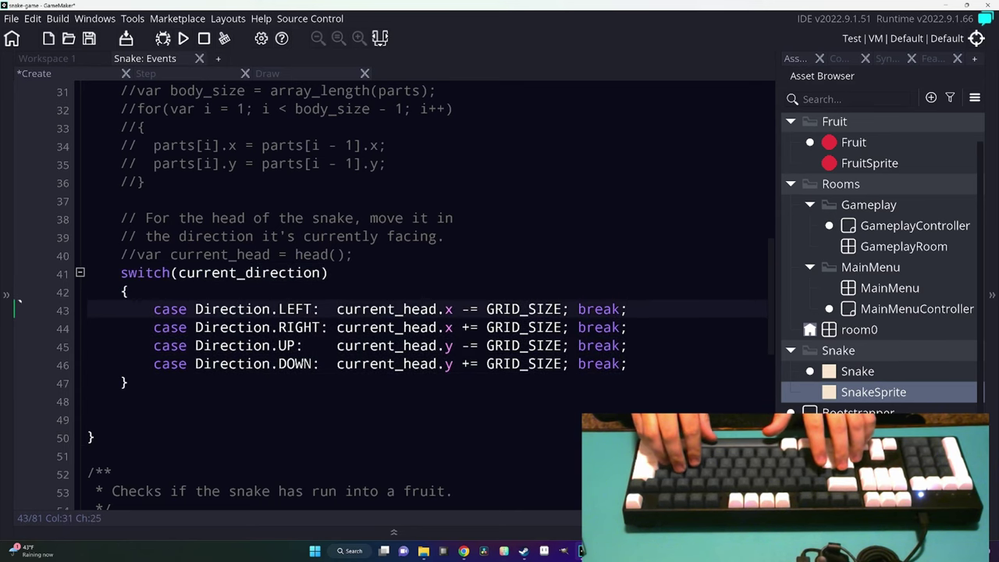
Uncomment current_head and declare new_head copying current_head.x and current_head.y, then save.
key("Up")
key("Up")
key("Up")
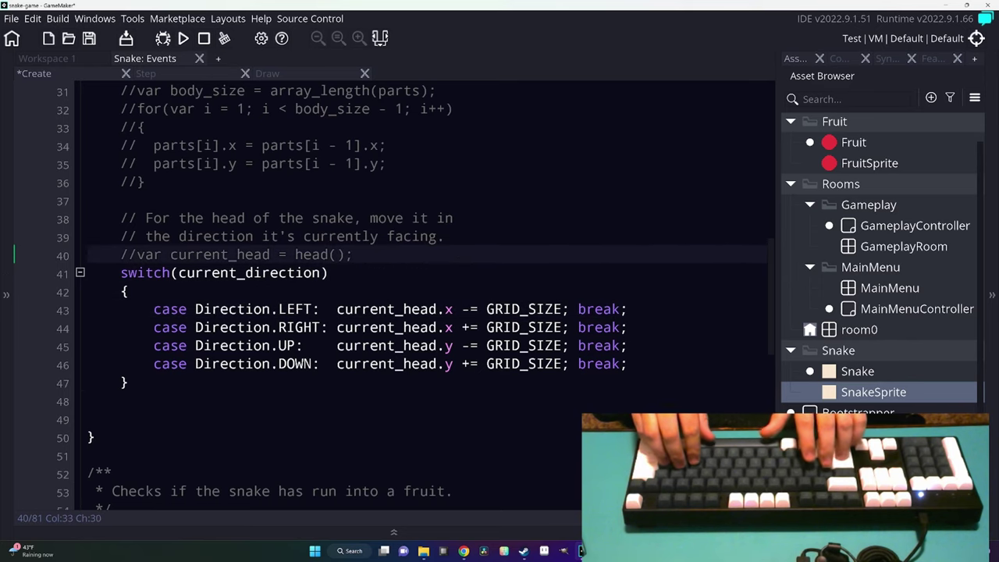
key("Return")
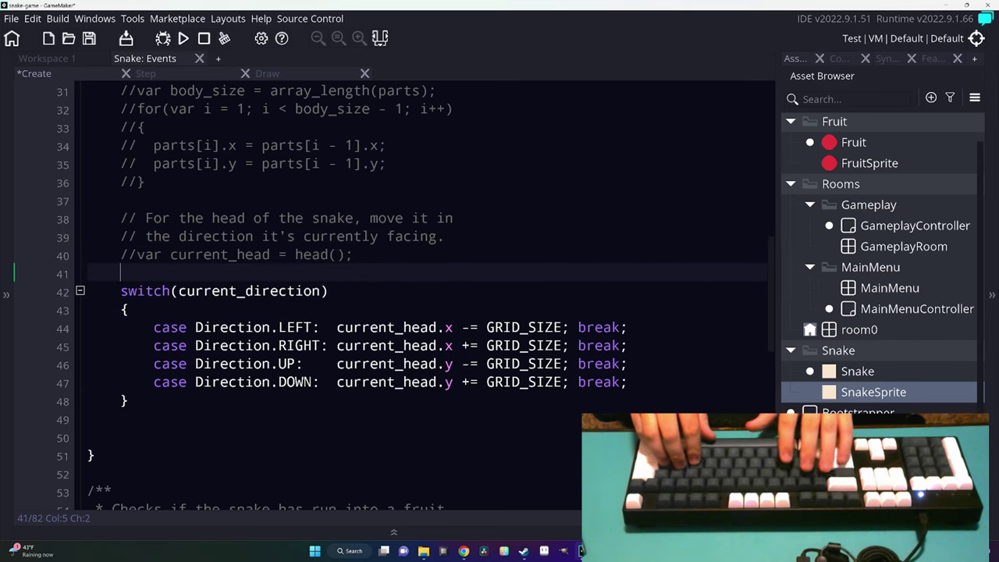
key("Up")
key("ctrl+shift+k")
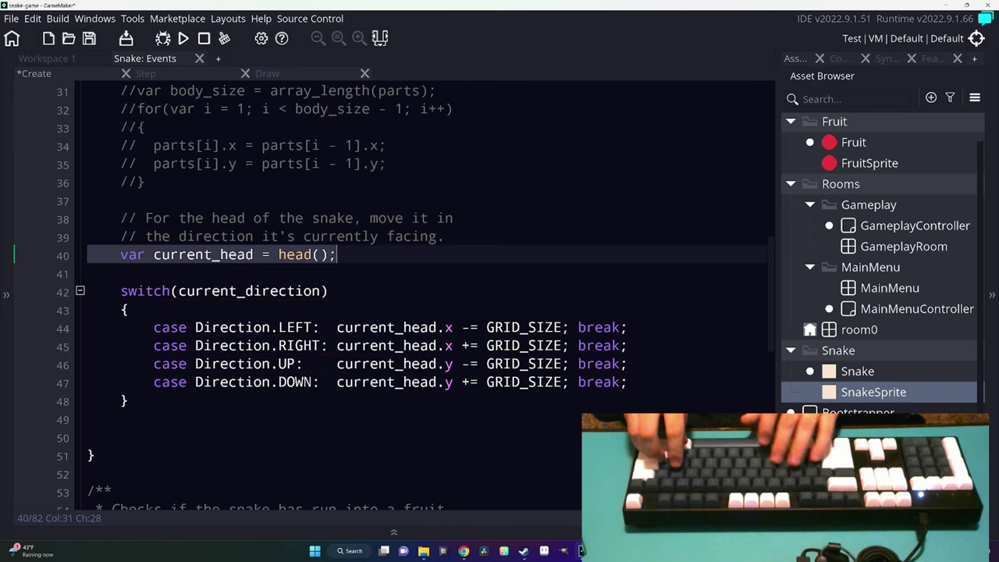
key("Home")
key("Return")
key("Down")
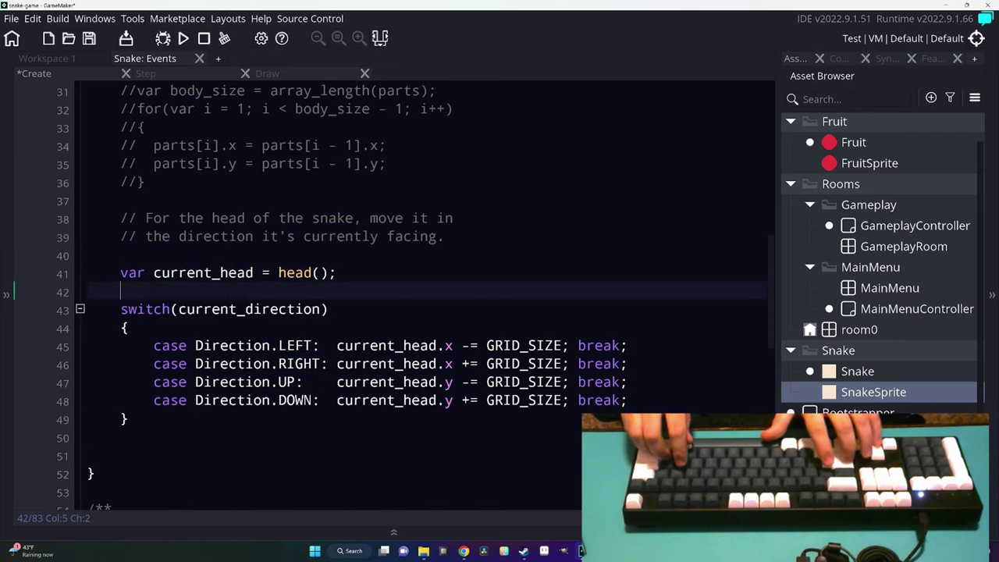
key("Return")
key("Up")
type("var new")
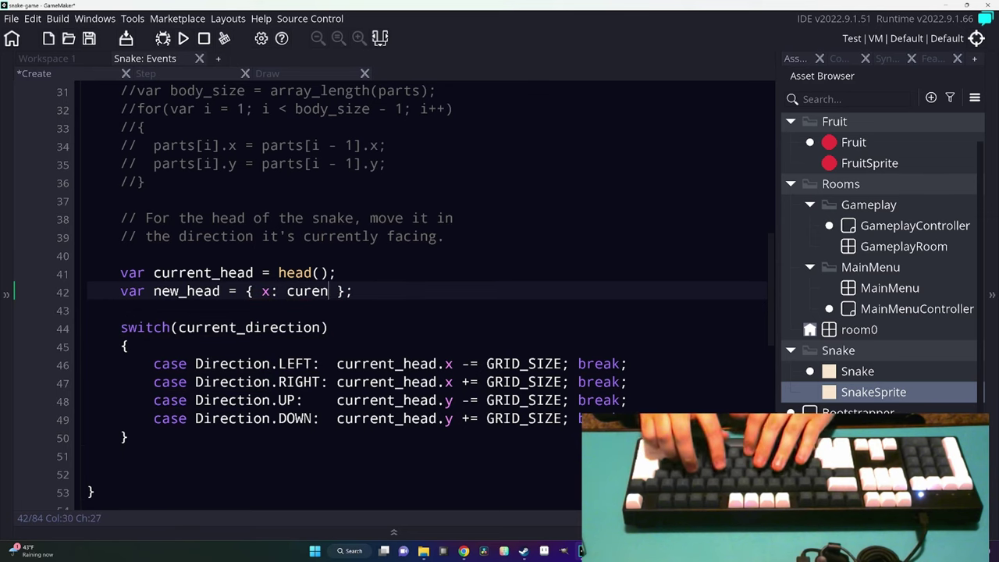
key("BackSpace")
key("BackSpace")
type("rent_head.x, ")
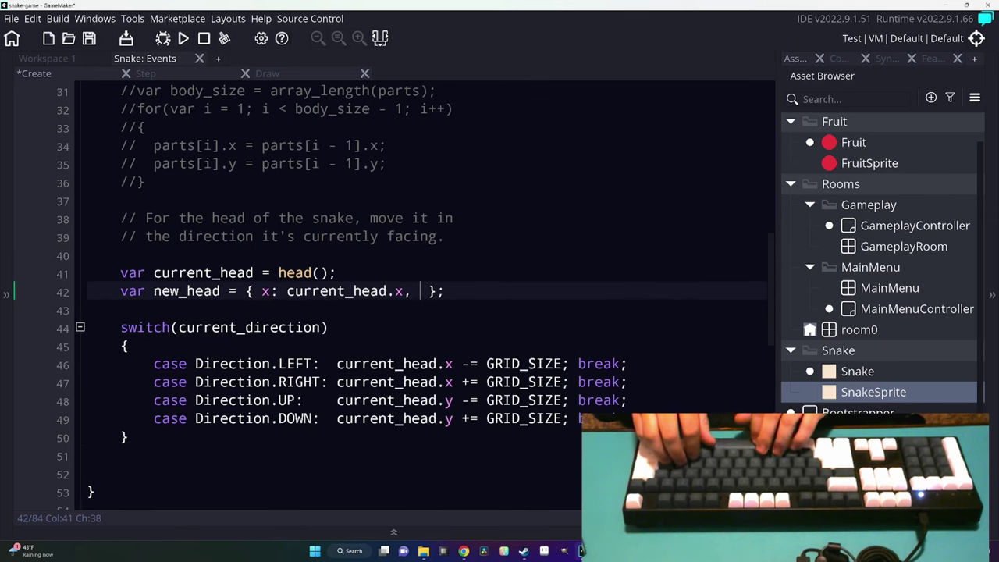
type("y: current")
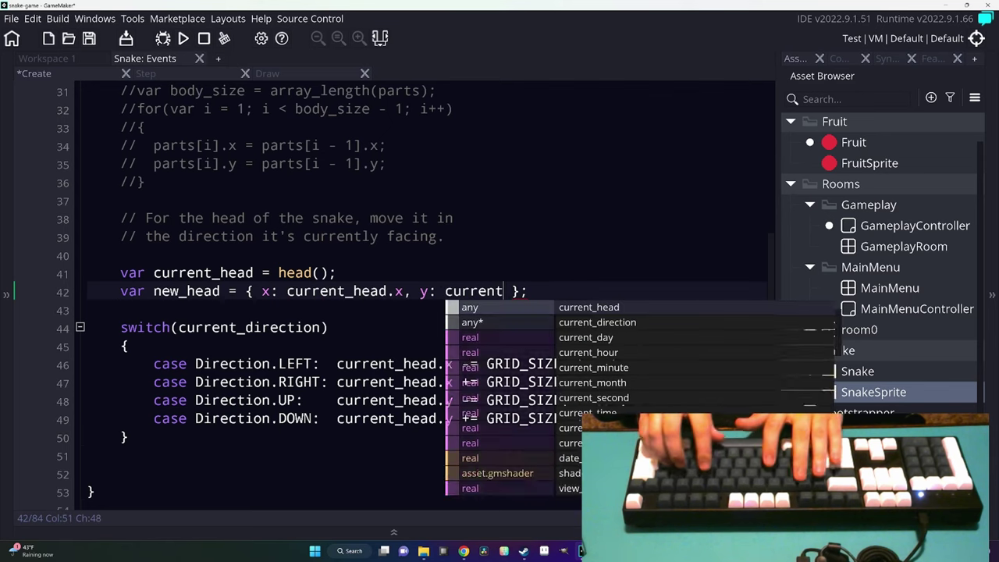
type("_head.y")
key("ctrl+s")
Change the four direction cases to offset new_head instead of current_head.
left_click(486, 364)
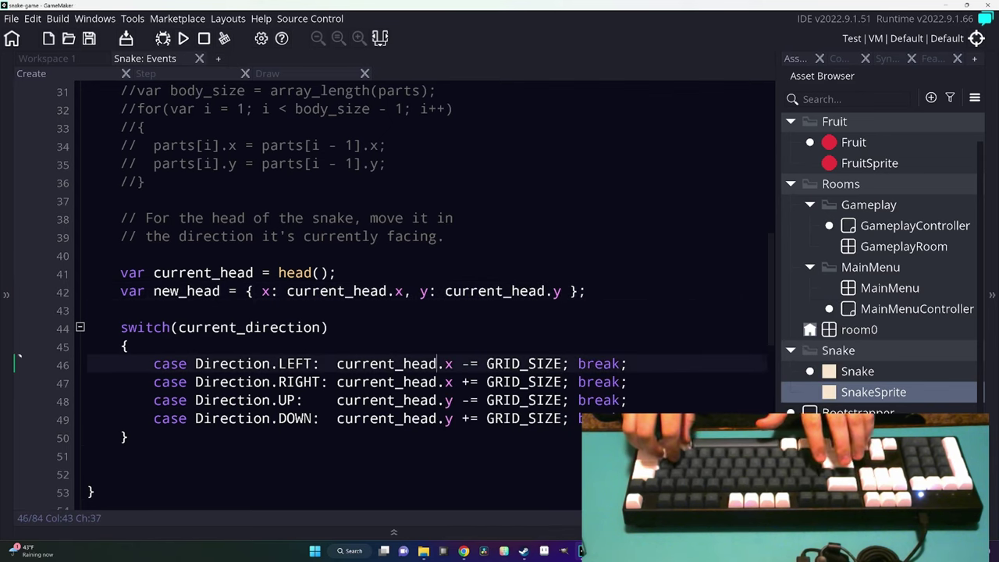
key("alt+shift+Down")
key("alt+shift+Down")
key("alt+shift+Down")
key("ctrl+alt+shift+Left")
type("new_head")
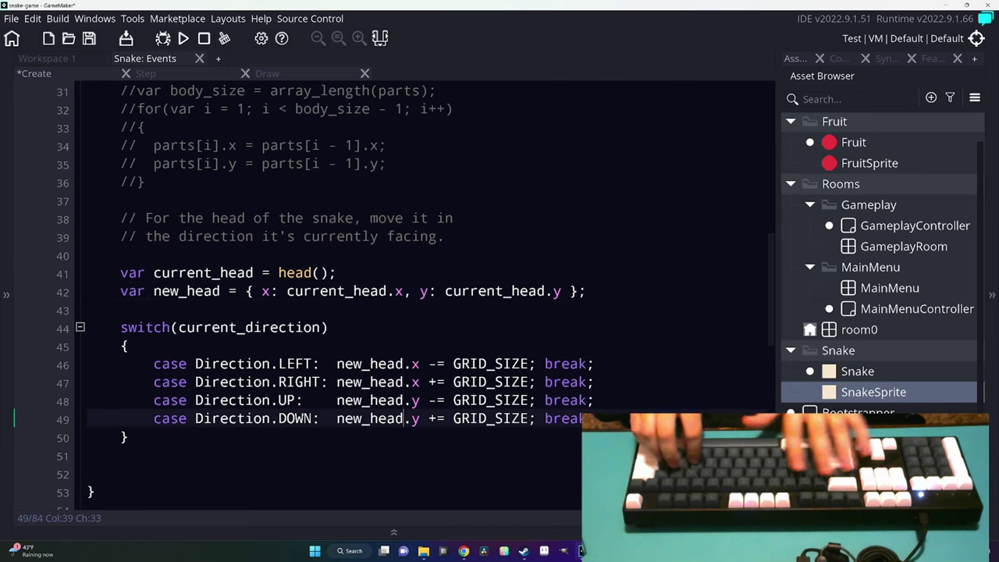
Add array_insert(parts, 0, new_head); at the end of move(), save, and run the game.
key("Down")
key("Down")
key("Down")
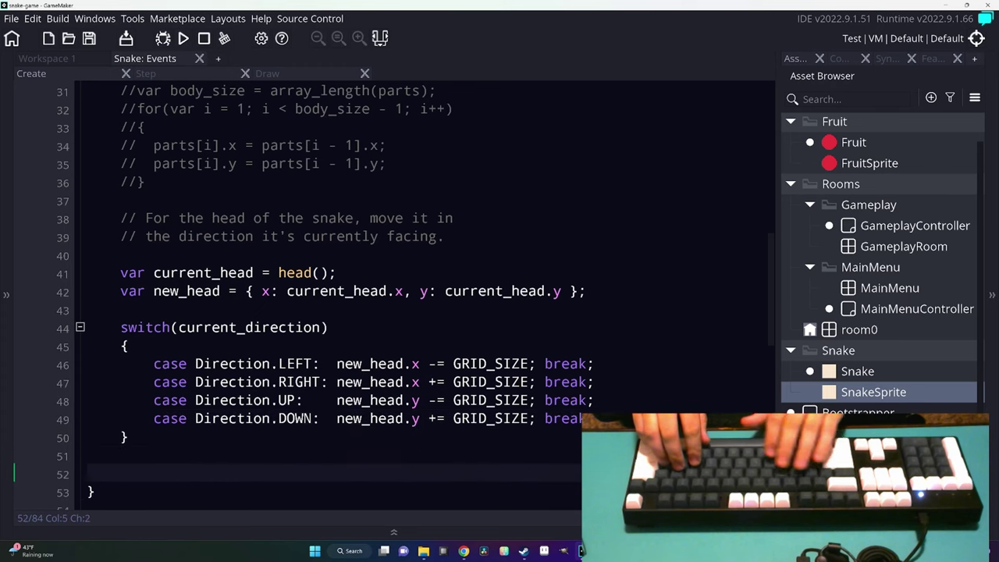
type("array_insert(")
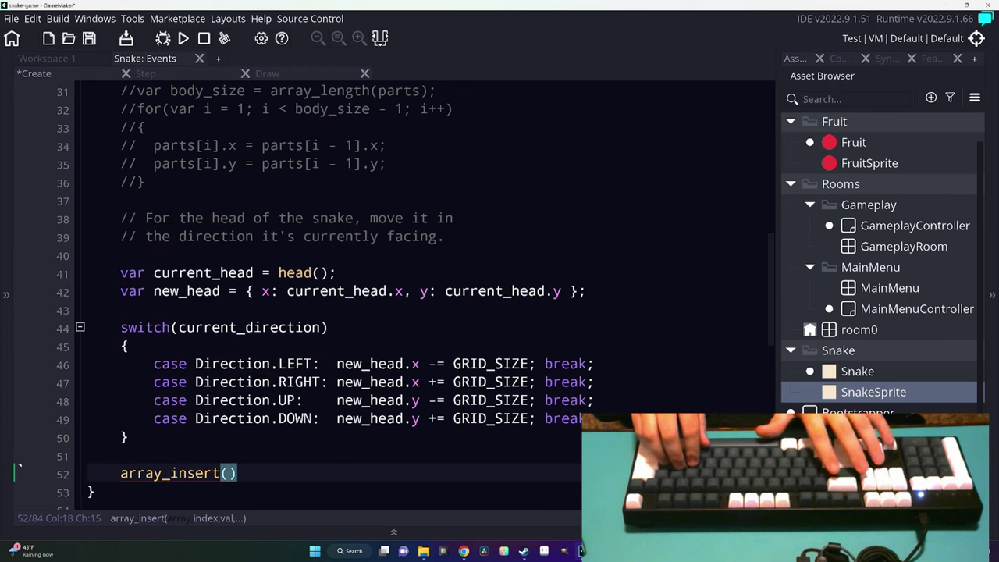
type("parts, 0, ")
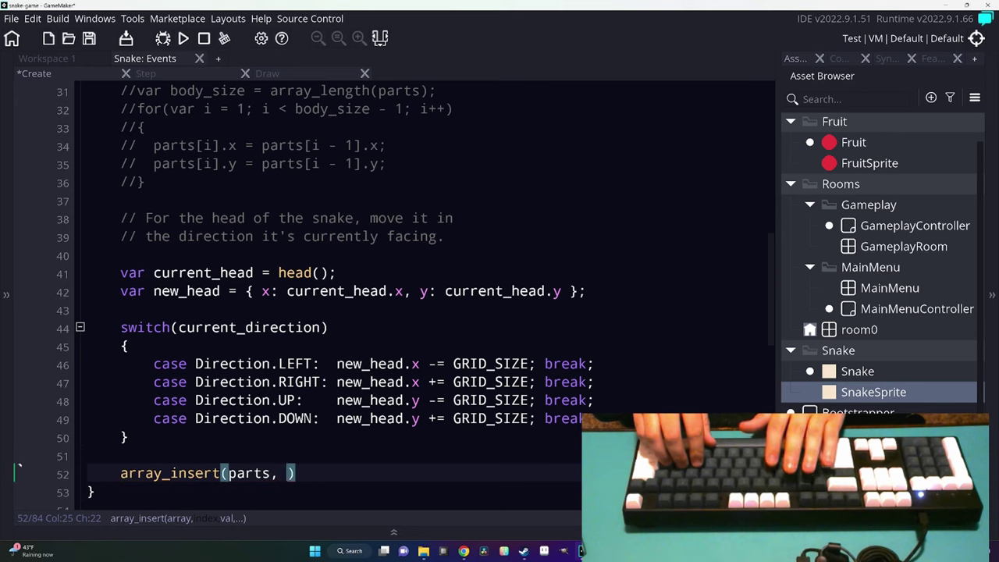
type("new_head);")
key("ctrl+s")
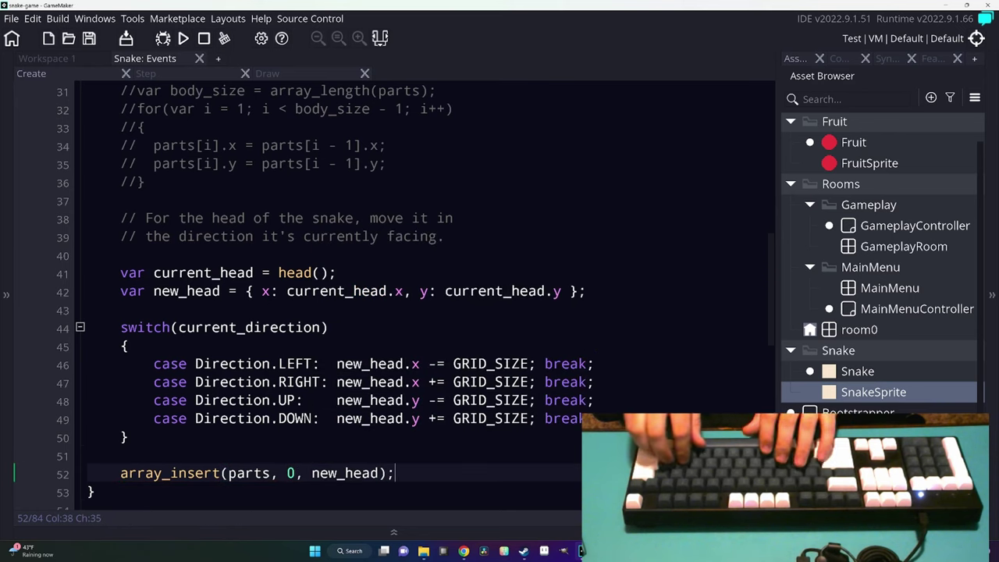
key("F5")
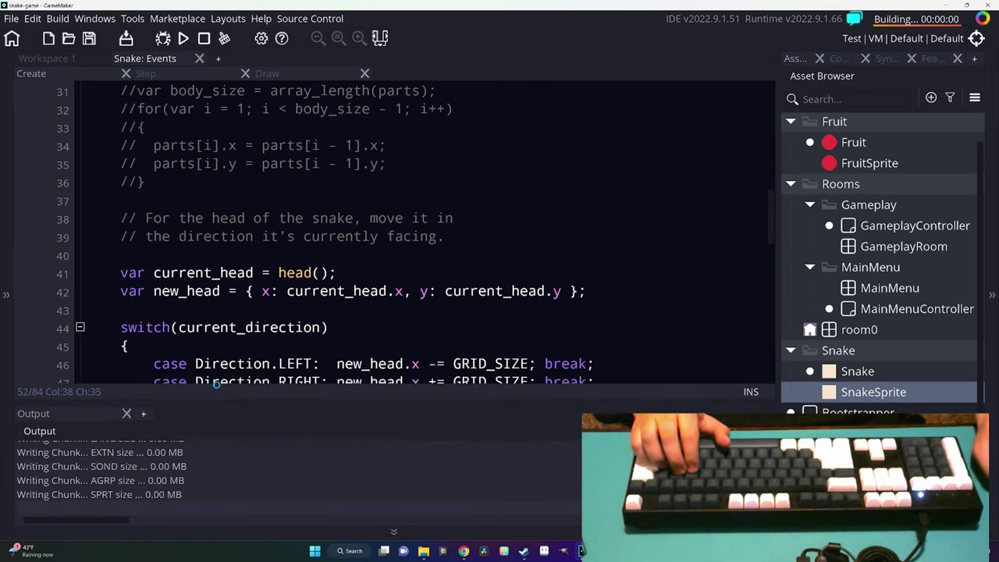
Close the test game, add array_pop(parts); below the insert, and test it again.
key("space")
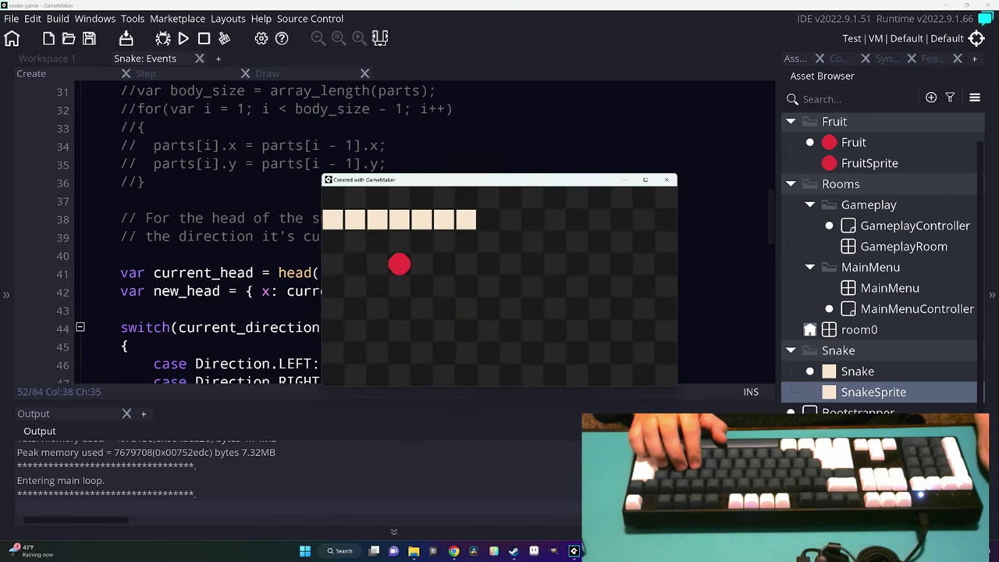
key("alt+F4")
key("Return")
type("a")
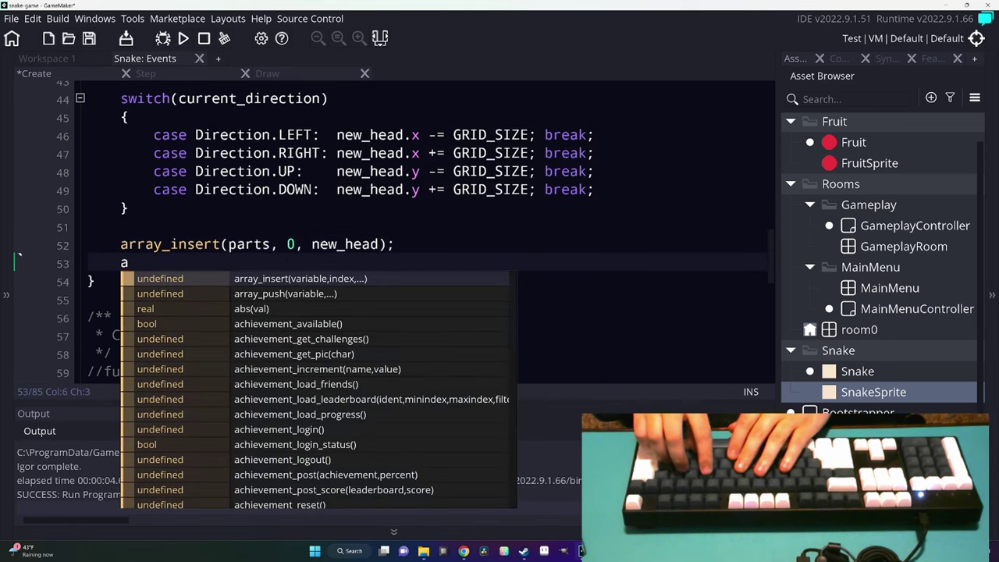
type("rray_pop();")
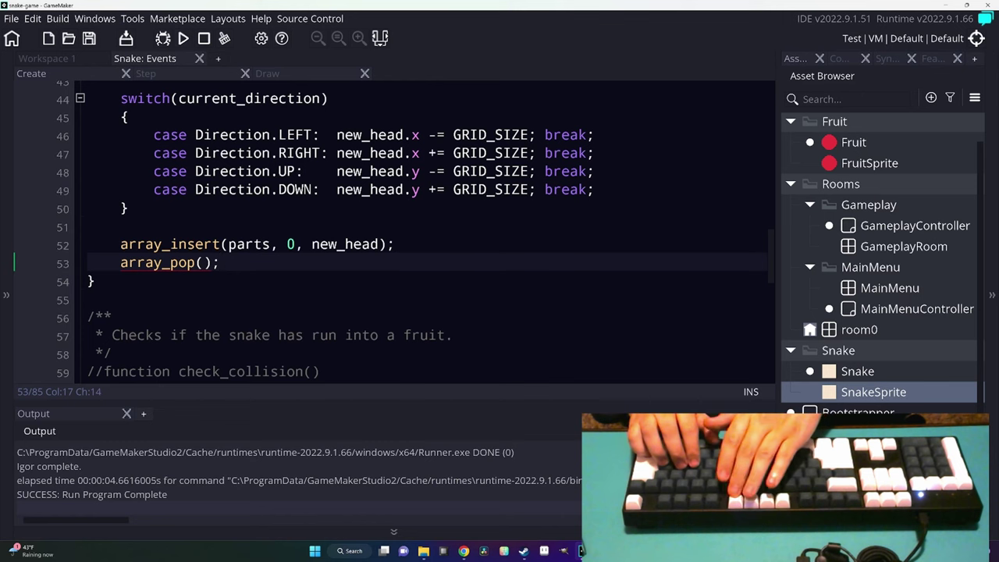
key("Left")
key("Left")
type("ts")
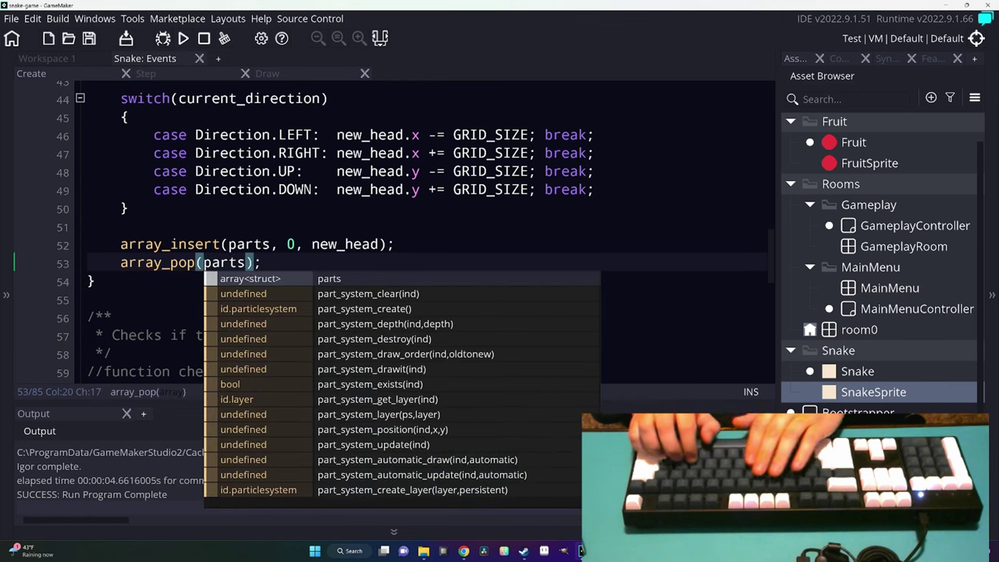
key("F5")
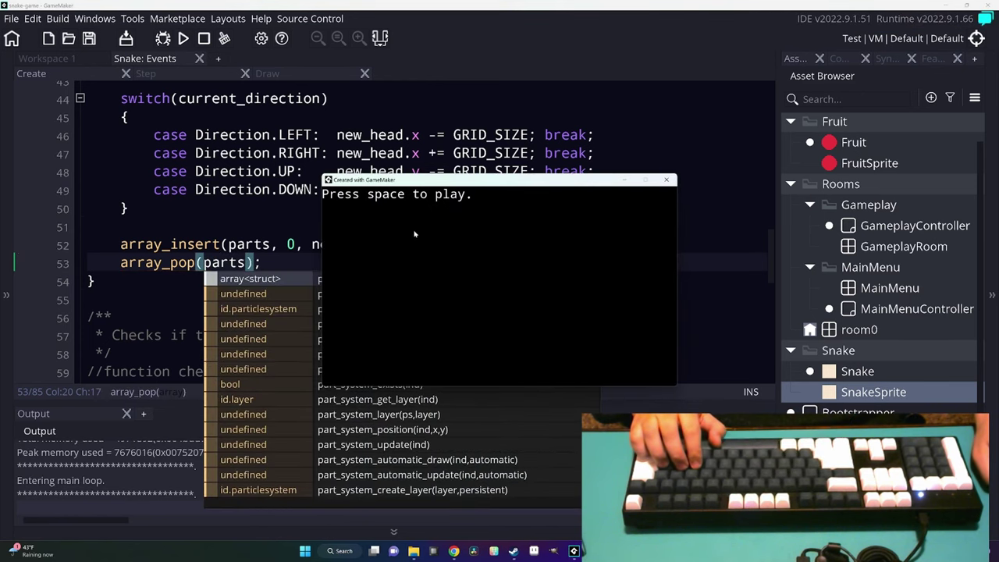
key("space")
left_click(667, 181)
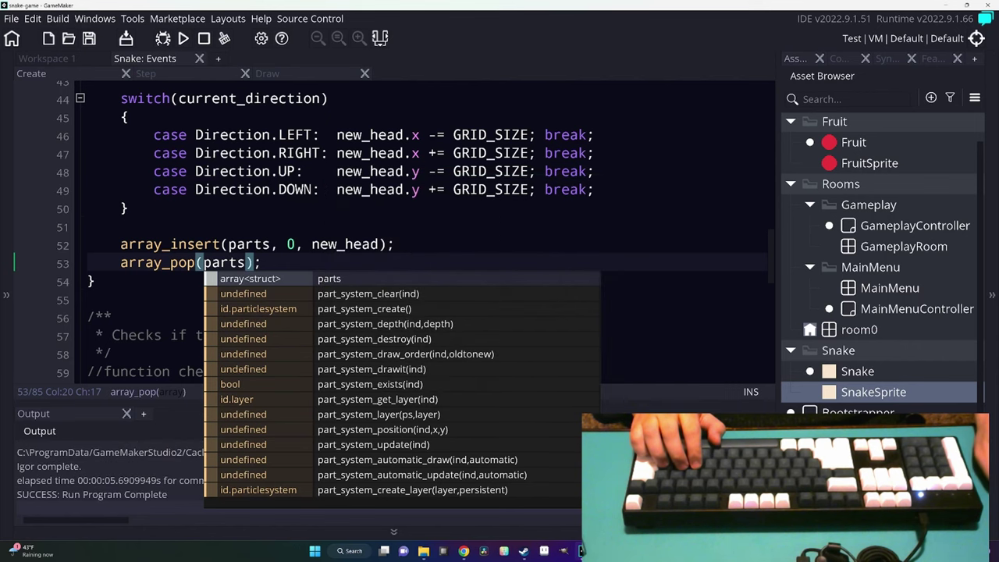
Delete the old head-movement comment lines from move().
key("End")
scroll(297, 324, "down", 1)
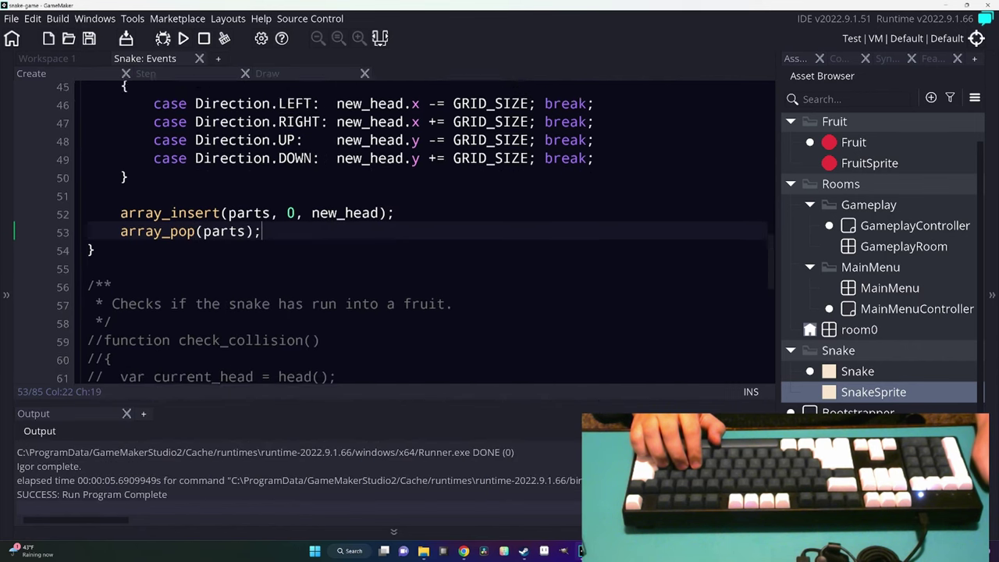
scroll(296, 323, "up", 3)
scroll(296, 324, "up", 2)
left_click_drag(446, 195, 62, 178)
key("ctrl+x")
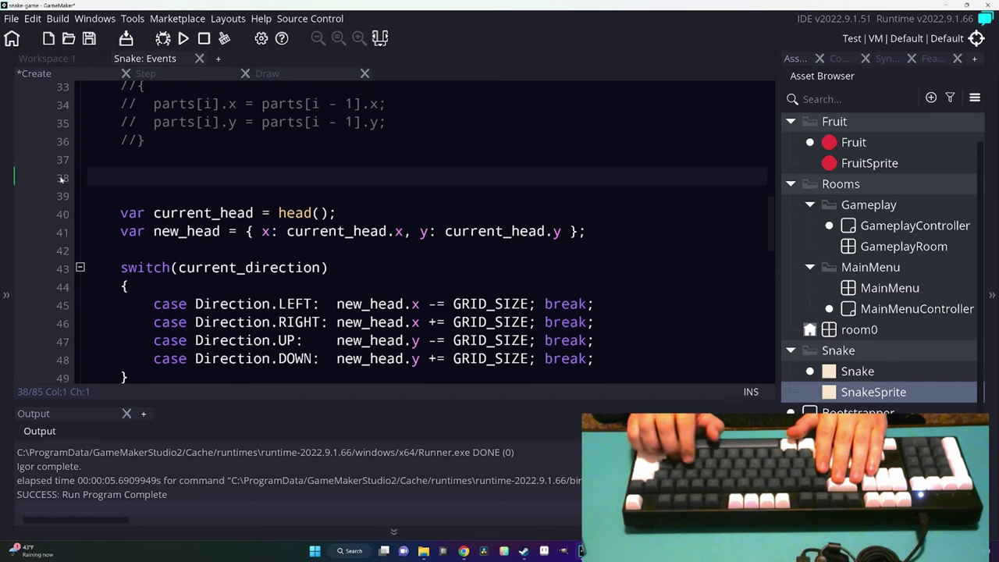
key("ctrl+z")
key("Delete")
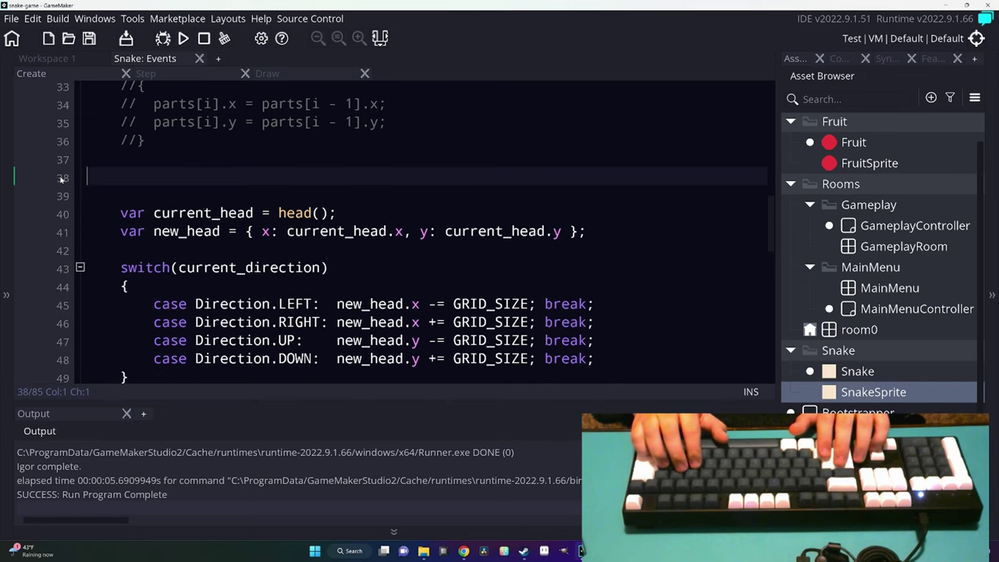
key("Tab")
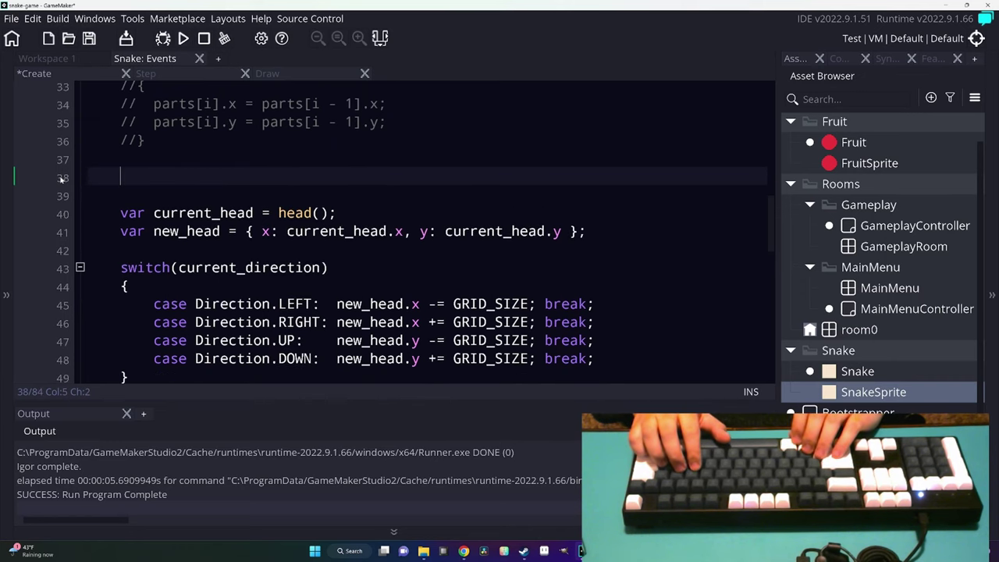
Add blank lines around array_insert to separate it from array_pop.
scroll(57, 231, "down", 3)
left_click(125, 260)
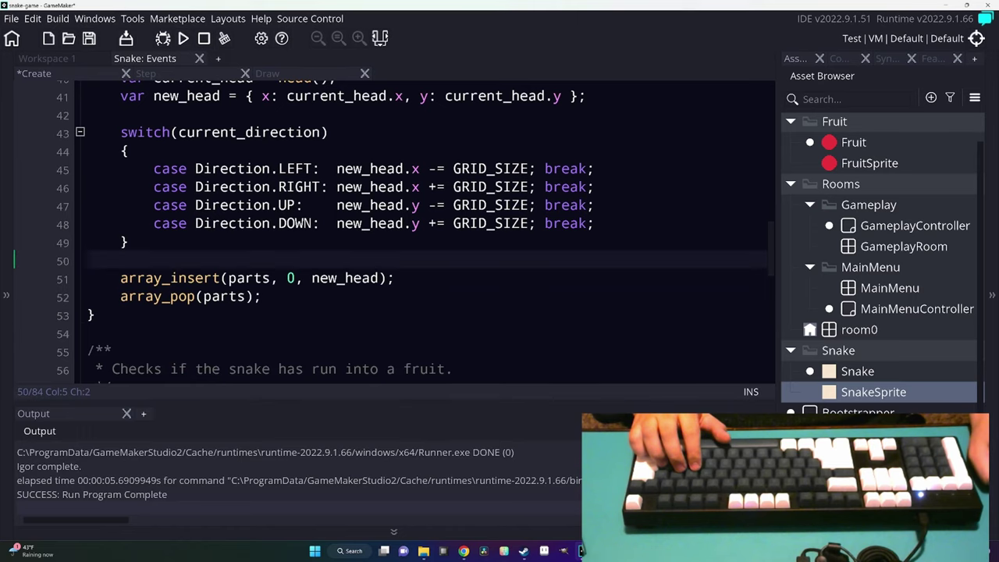
scroll(187, 265, "up", 1)
key("Down")
key("Down")
key("End")
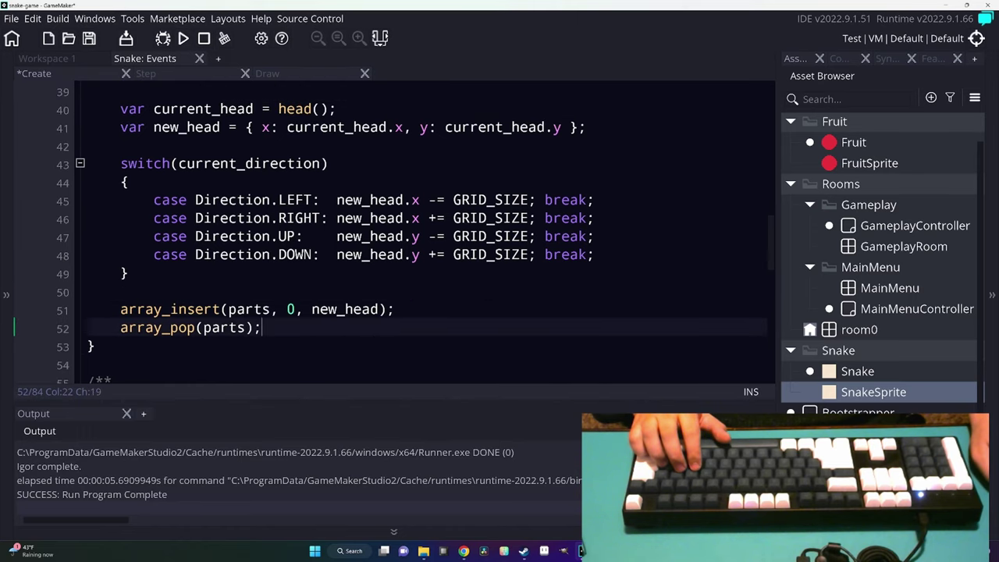
key("Up")
key("End")
key("Return")
key("Return")
scroll(390, 234, "down", 4)
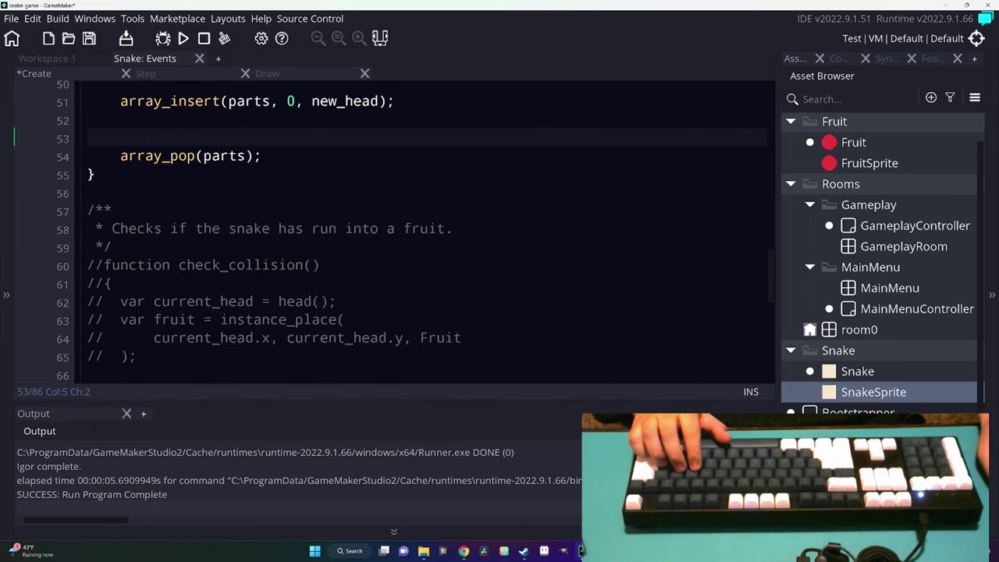
scroll(390, 234, "down", 1)
scroll(390, 234, "down", 1)
scroll(390, 234, "down", 1)
Uncomment the check_collision function's lines.
scroll(117, 351, "up", 1)
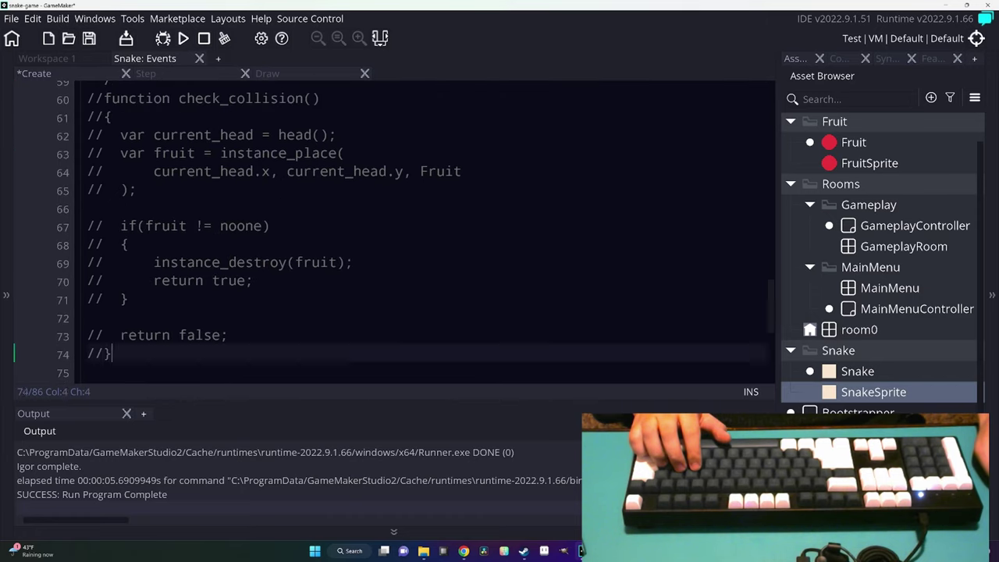
left_click_drag(114, 354, 80, 93)
key("ctrl+k")
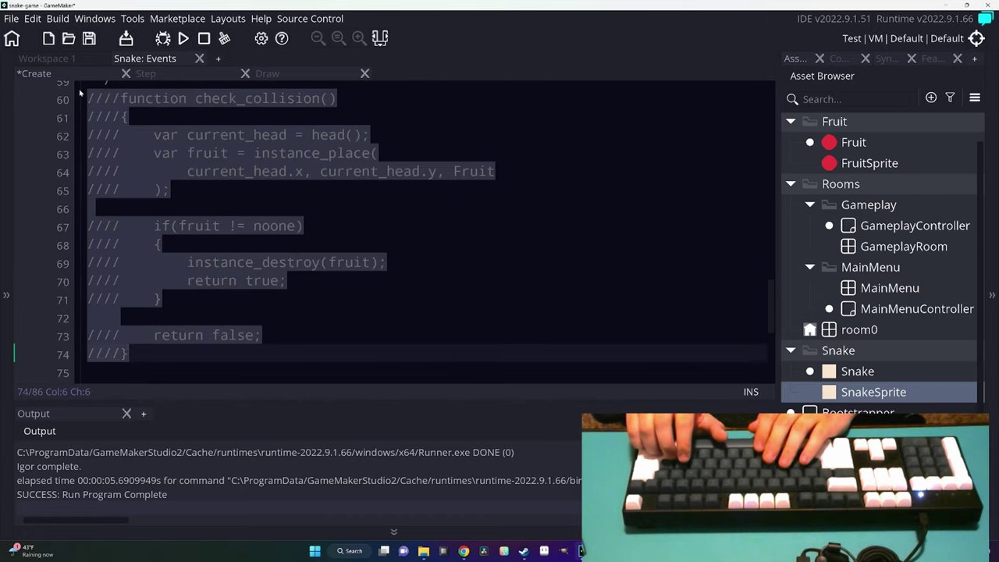
key("ctrl+shift+k")
key("ctrl+shift+k")
left_click(88, 335)
key("Up")
key("Up")
key("Up")
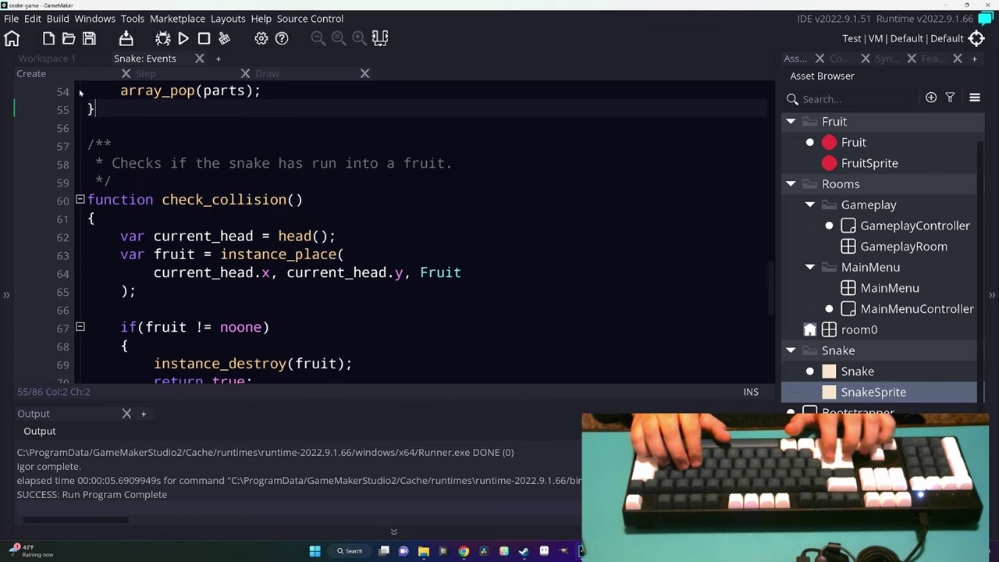
key("Down")
key("Down")
key("Down")
key("Down")
key("Down")
key("Down")
key("Down")
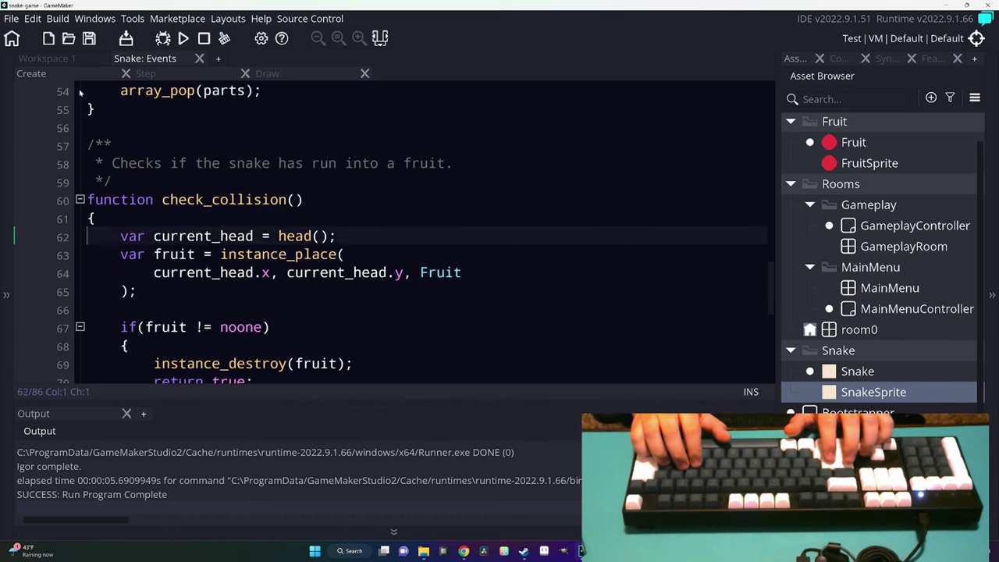
key("Down")
key("Down")
key("Down")
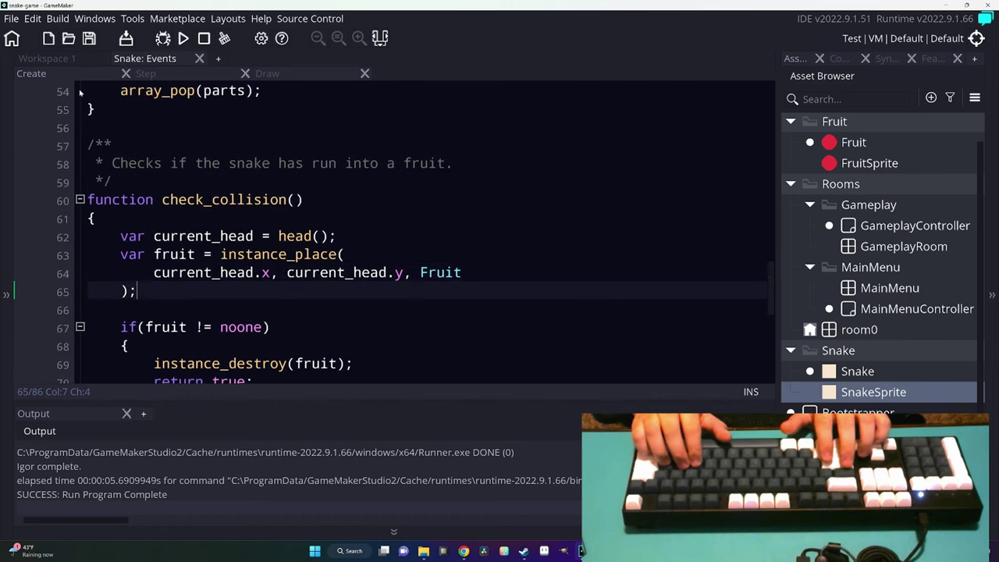
Make check_collision return instance_place directly, deleting the if, destroy and return false lines.
key("Return")
key("Return")
type("return fr")
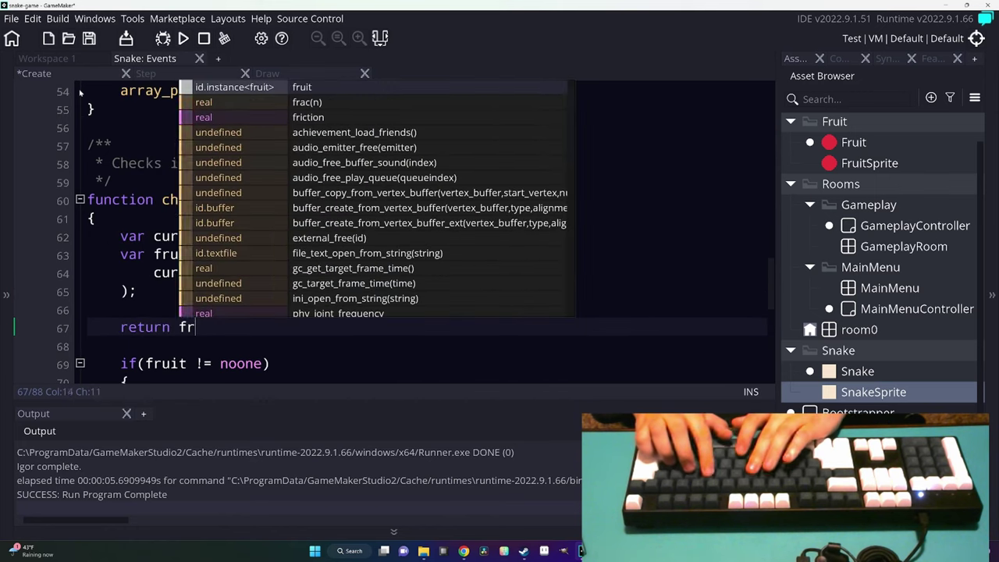
key("BackSpace")
key("BackSpace")
key("BackSpace")
key("BackSpace")
key("BackSpace")
key("Up")
key("Up")
key("Up")
key("Up")
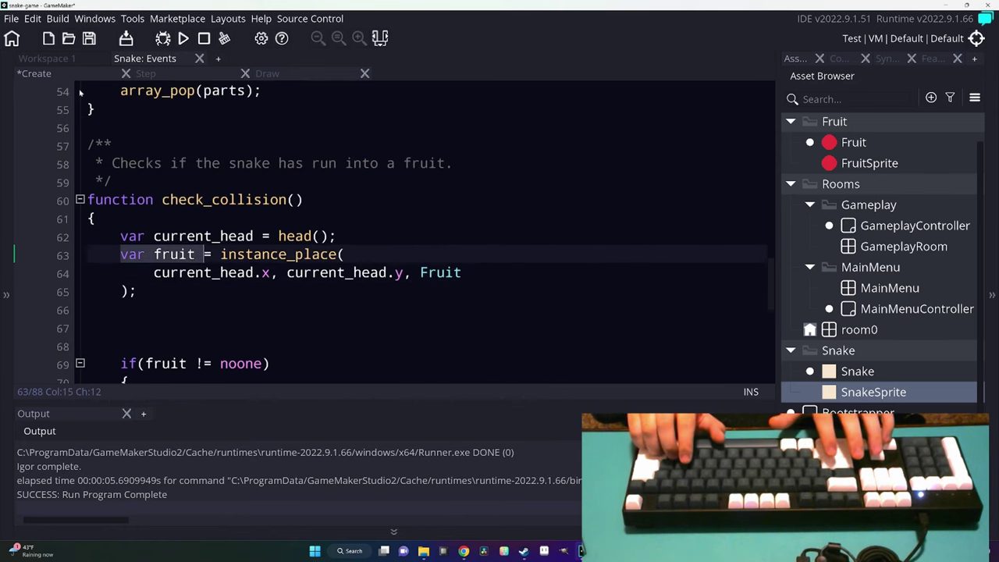
type("return")
key("Down")
key("Down")
key("Down")
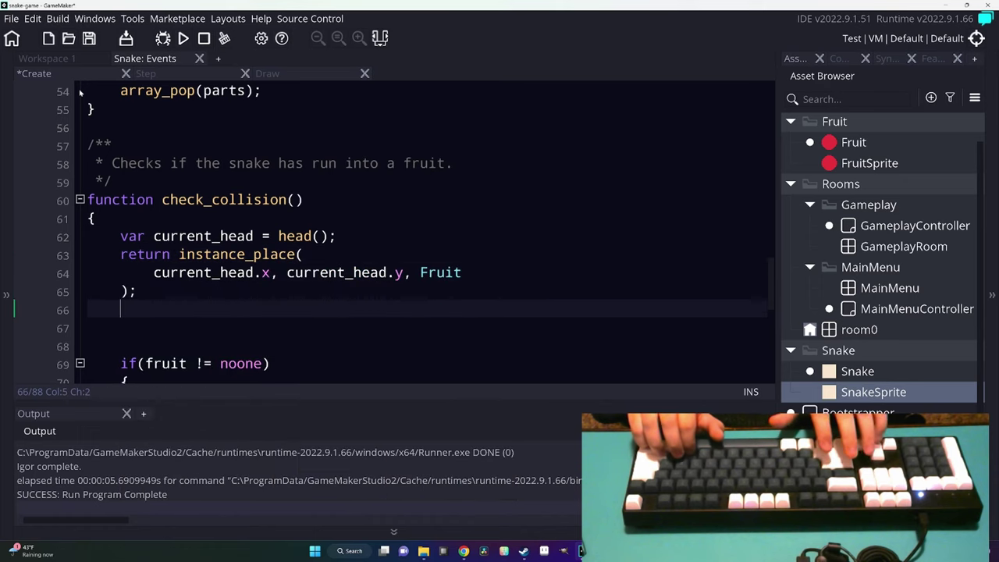
key("shift+Down")
key("shift+Down")
key("shift+Down")
key("Delete")
key("shift+Down")
key("shift+Down")
key("Delete")
Extend the doc comment to note it returns the fruit instance or noone.
key("Up")
key("Up")
key("Up")
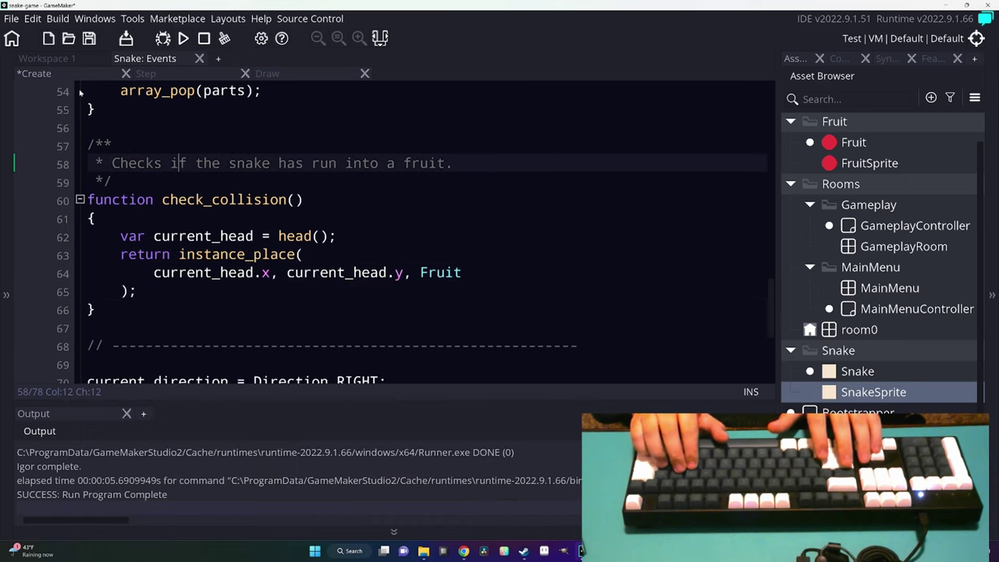
key("Return")
key("Return")
type("* Returns the fruit instance or noone if no collision.")
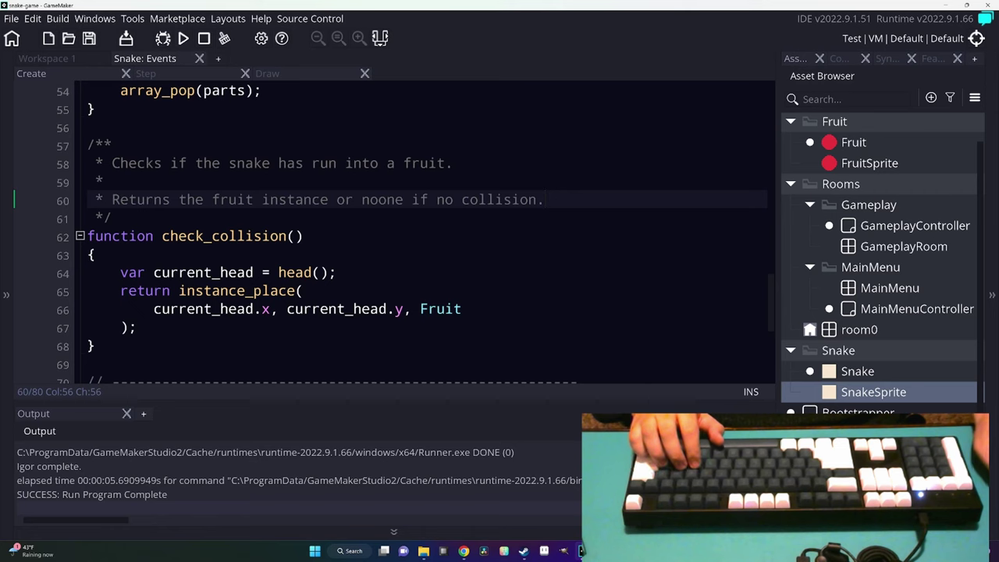
key("Down")
key("Down")
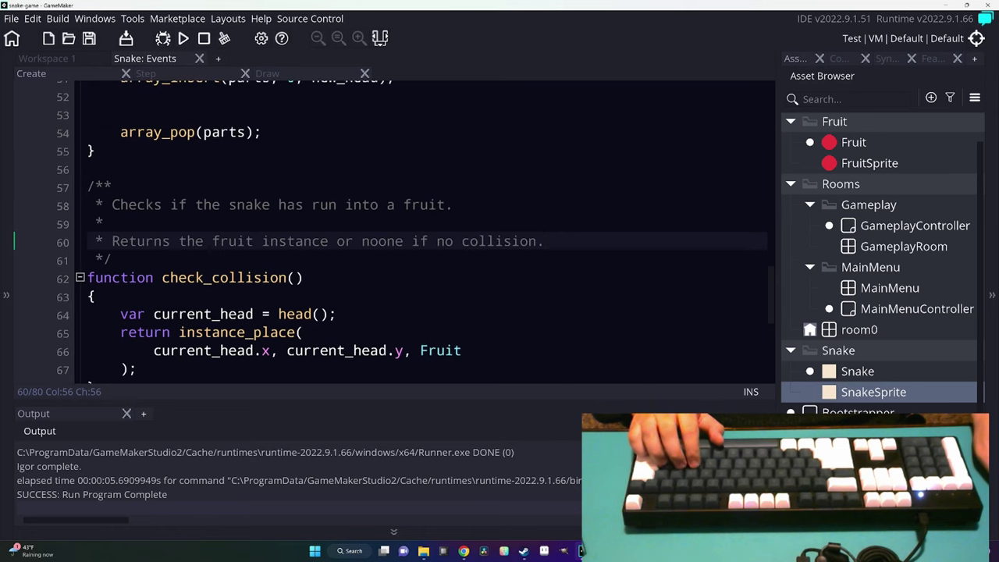
key("Down")
key("Down")
key("Return")
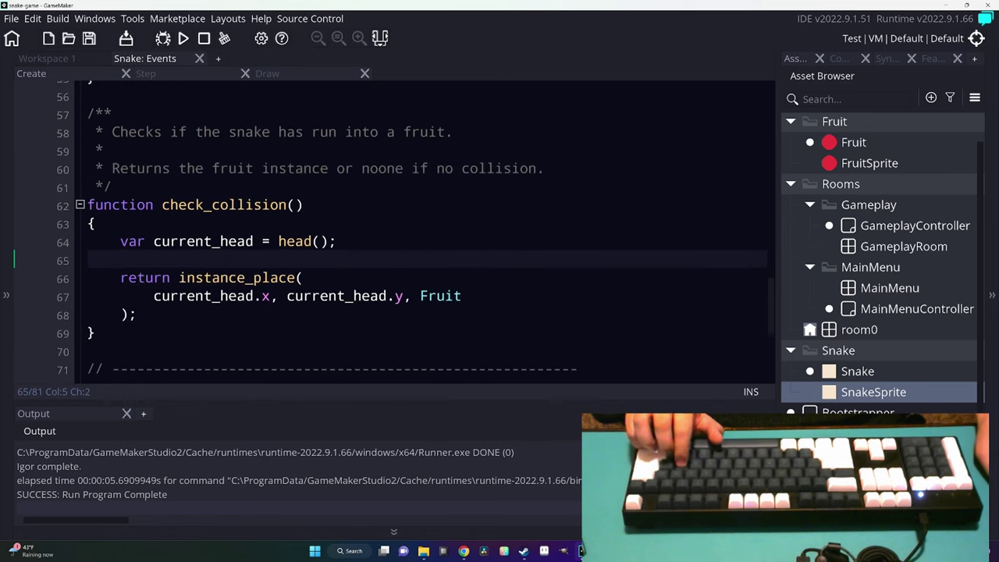
scroll(391, 226, "up", 4)
Add an if block comparing check_collision() against noone between insert and pop.
left_click(234, 270)
type("i")
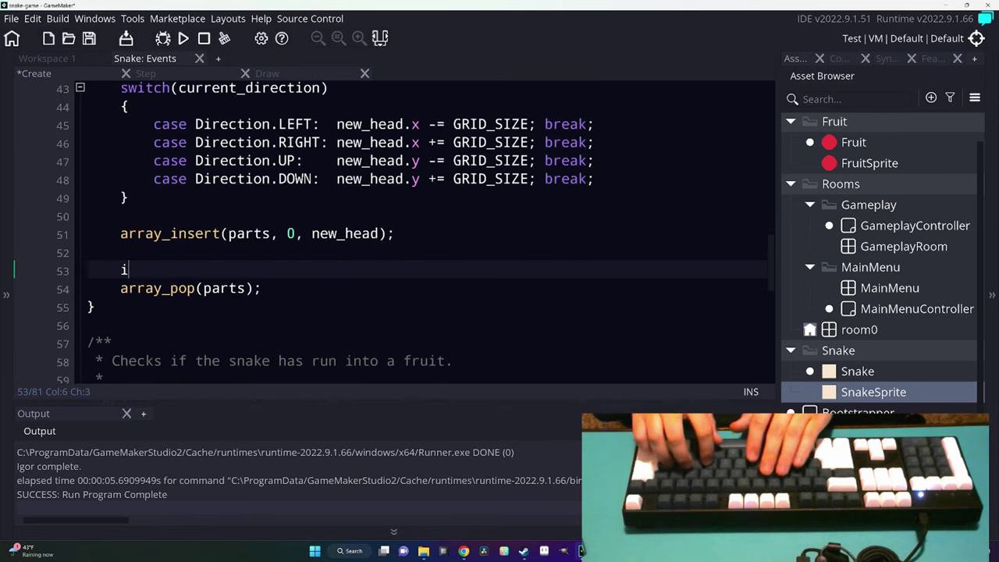
type("f()")
type("k_collision() !=")
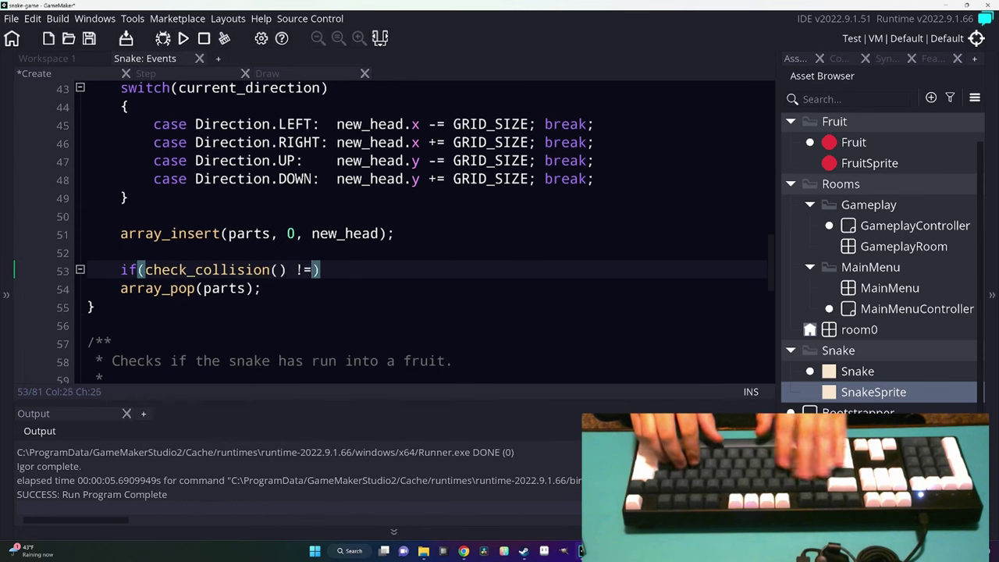
type("noone")
key("End")
key("Return")
type("{")
key("Return")
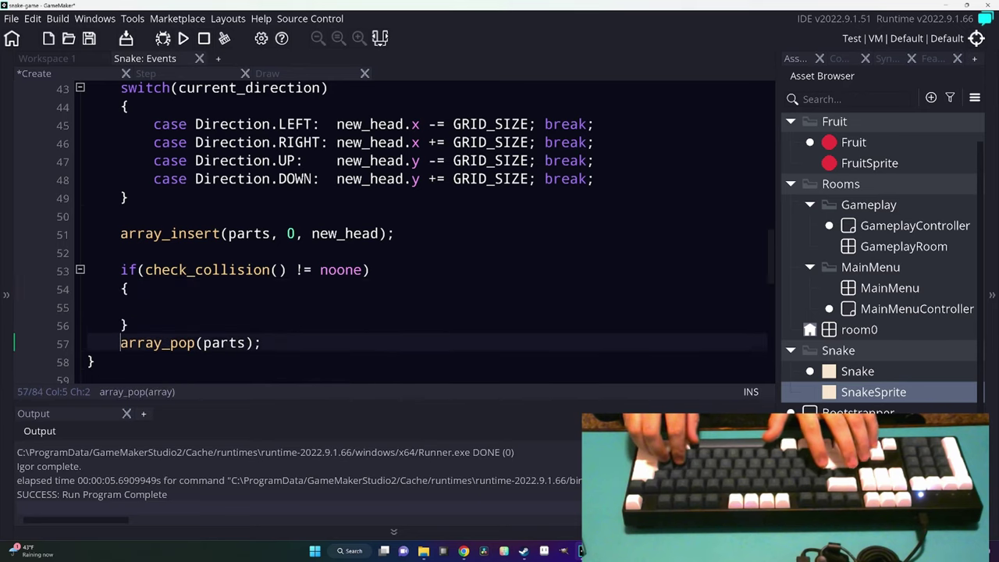
left_click(247, 342)
key("ctrl+x")
key("Up")
key("Up")
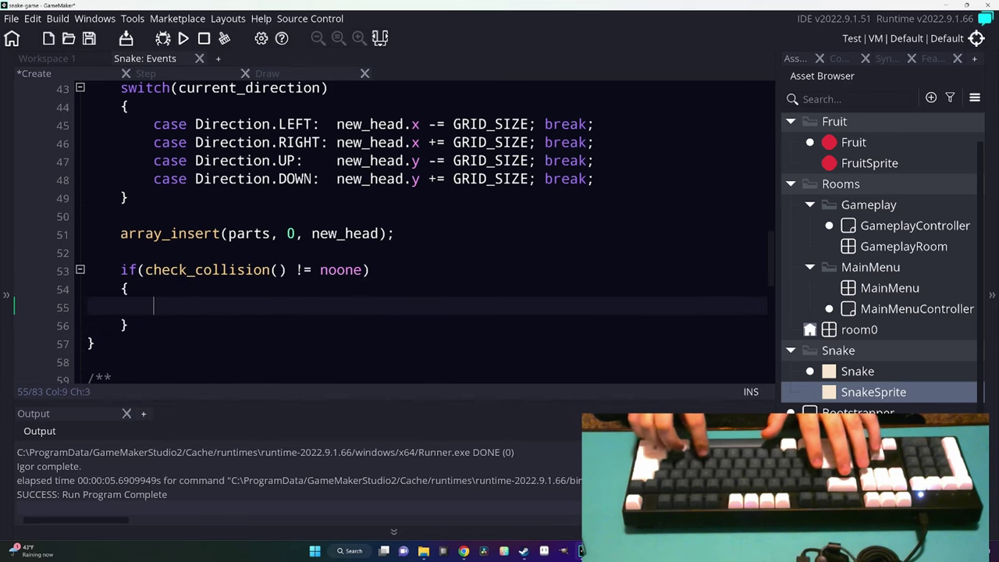
key("Up")
key("Up")
key("Up")
Store check_collision() in a fruit variable and test fruit != noone in the if.
key("Return")
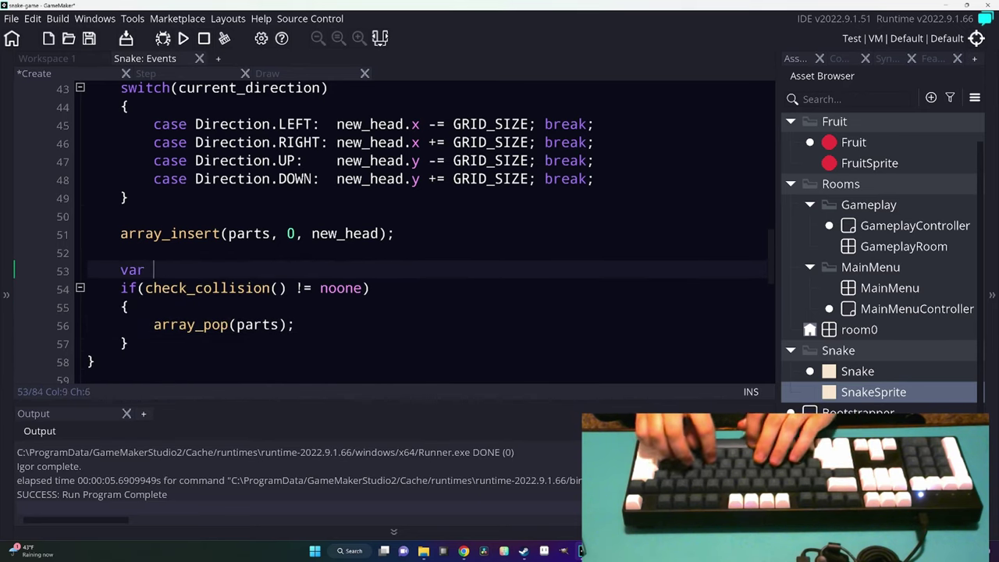
type("fruit = check_collision();")
key("Down")
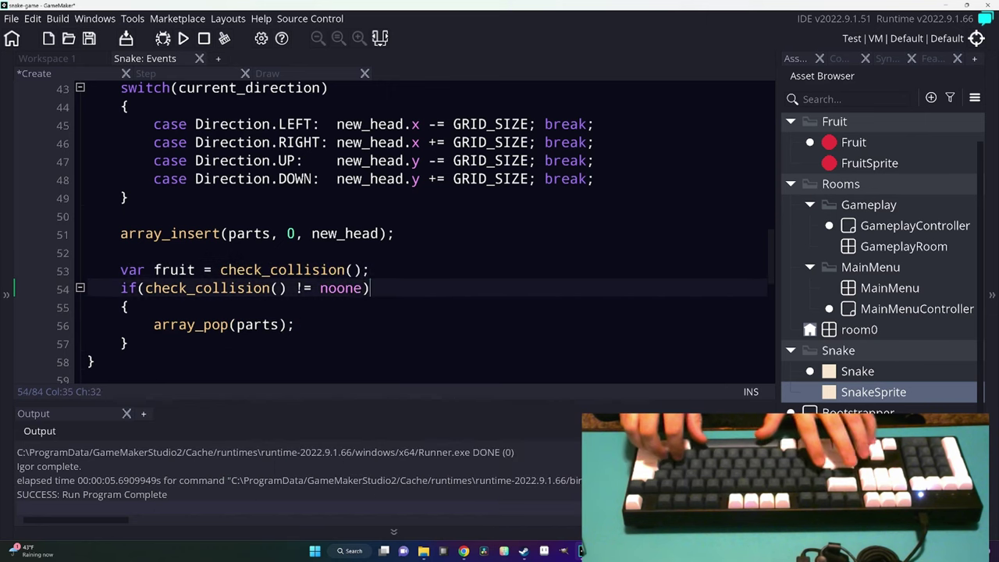
left_click(139, 288)
type("f(fr")
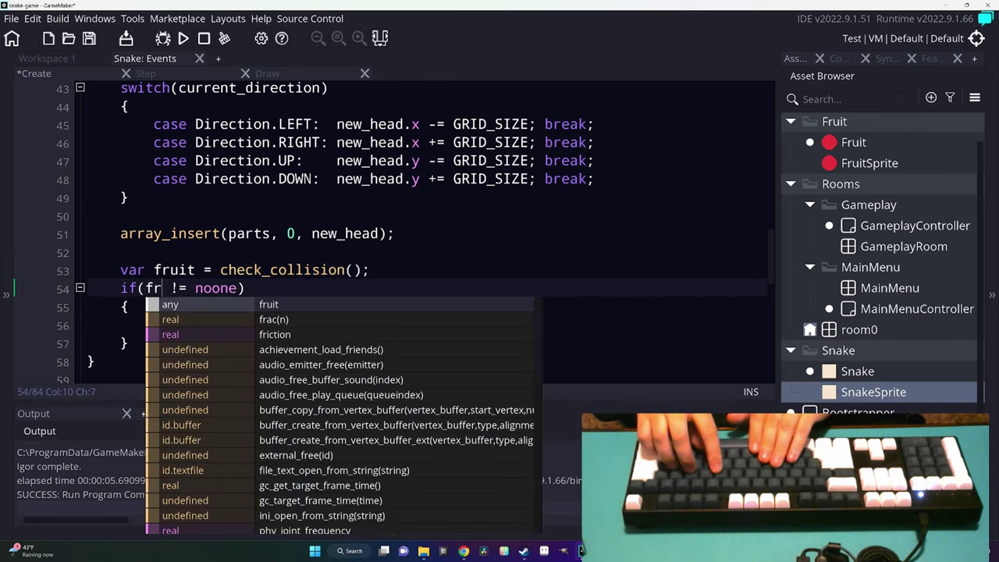
type("ruit")
key("Down")
key("Down")
key("Home")
key("Return")
key("Up")
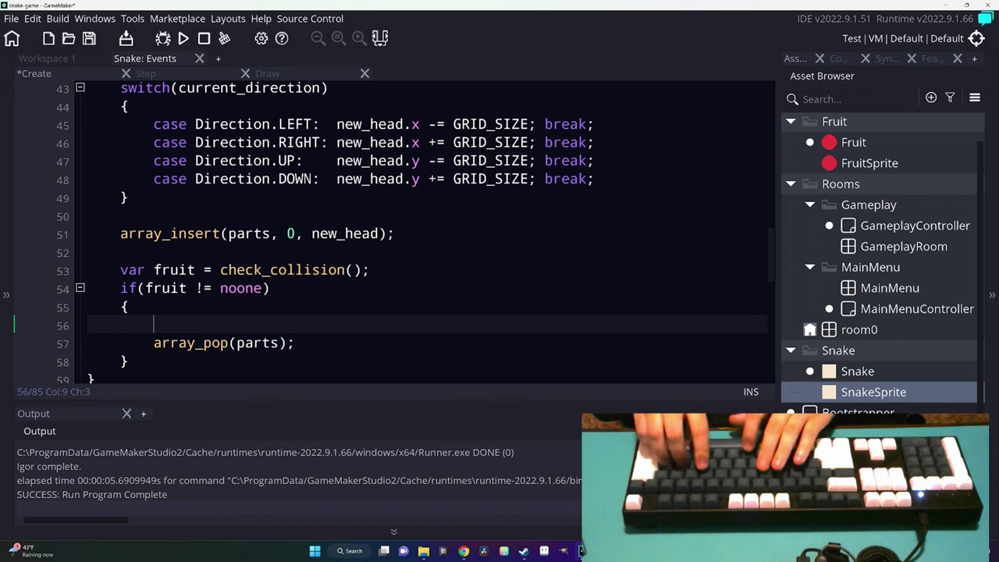
type("instance")
key("ctrl+BackSpace")
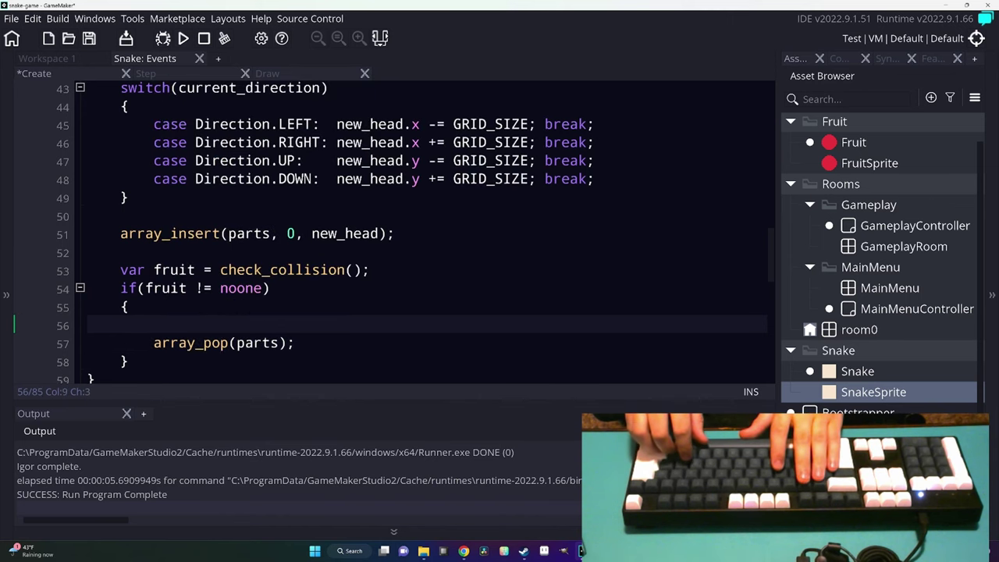
Add an else block calling instance_destroy(), then save.
key("Down")
key("End")
key("Return")
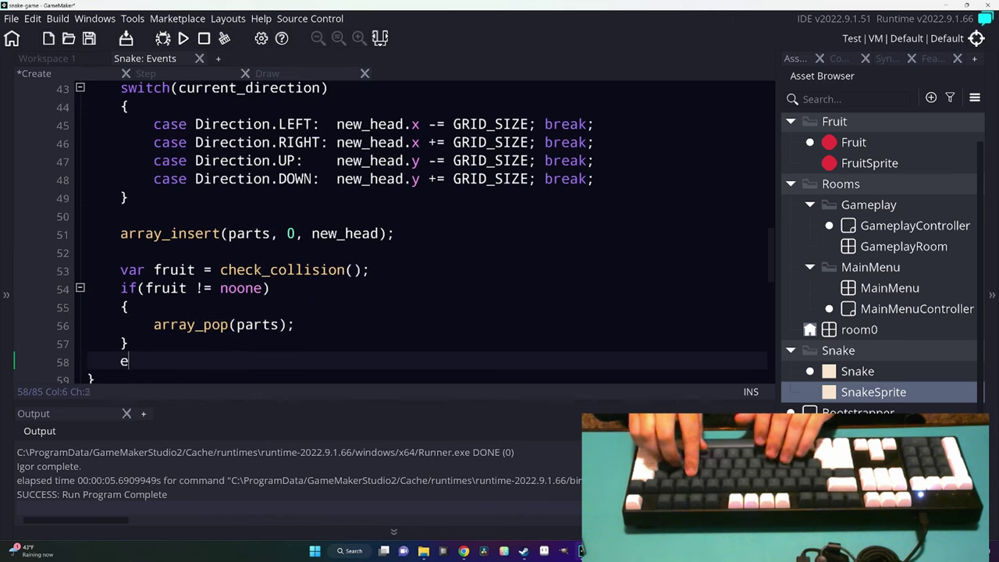
type("else")
key("Return")
type("{")
key("Return")
type("instanc")
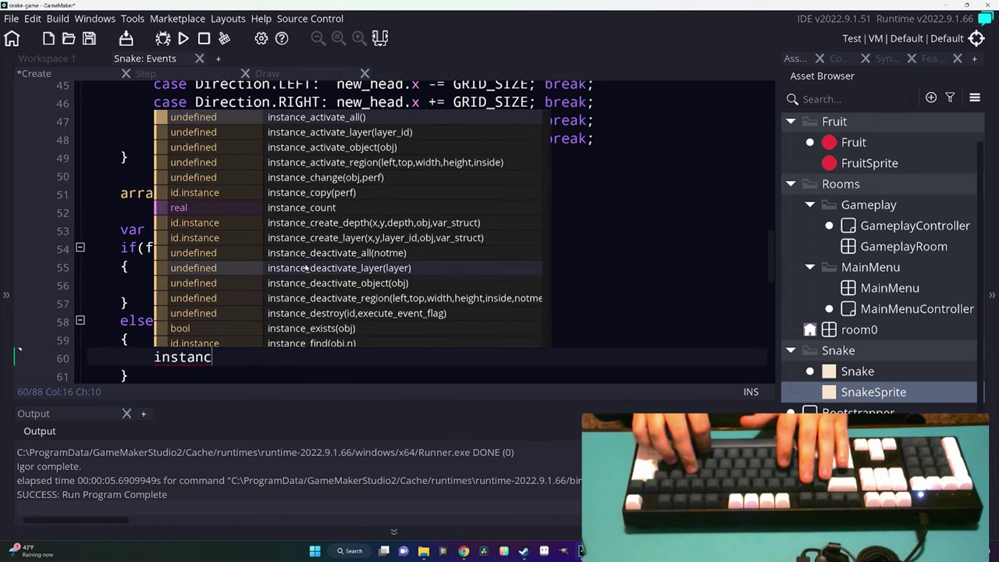
type("e_destroy();")
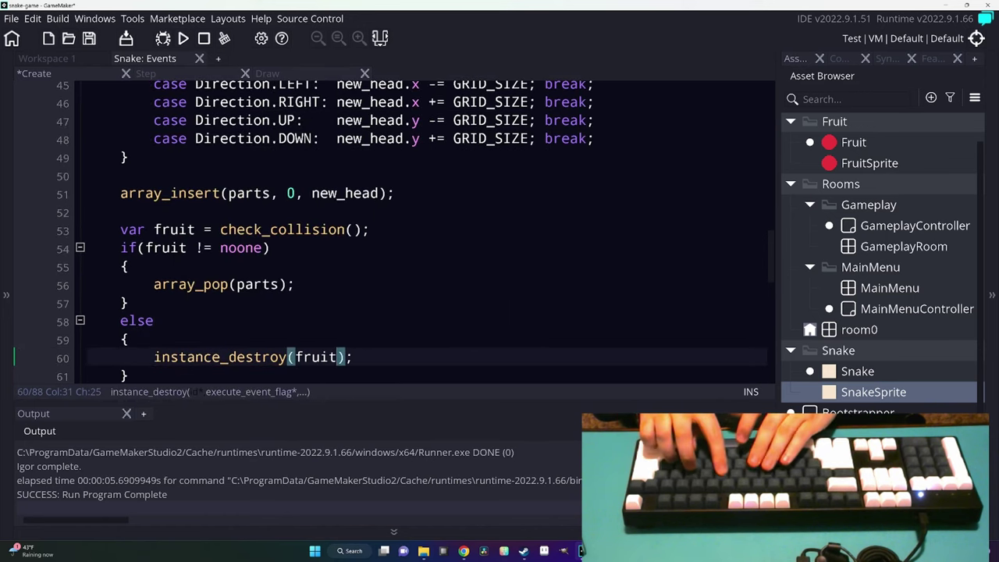
key("ctrl+s")
Move array_insert(parts, 0, new_head) below the if-else and run the game.
key("Up")
key("Up")
key("Up")
key("Up")
key("Up")
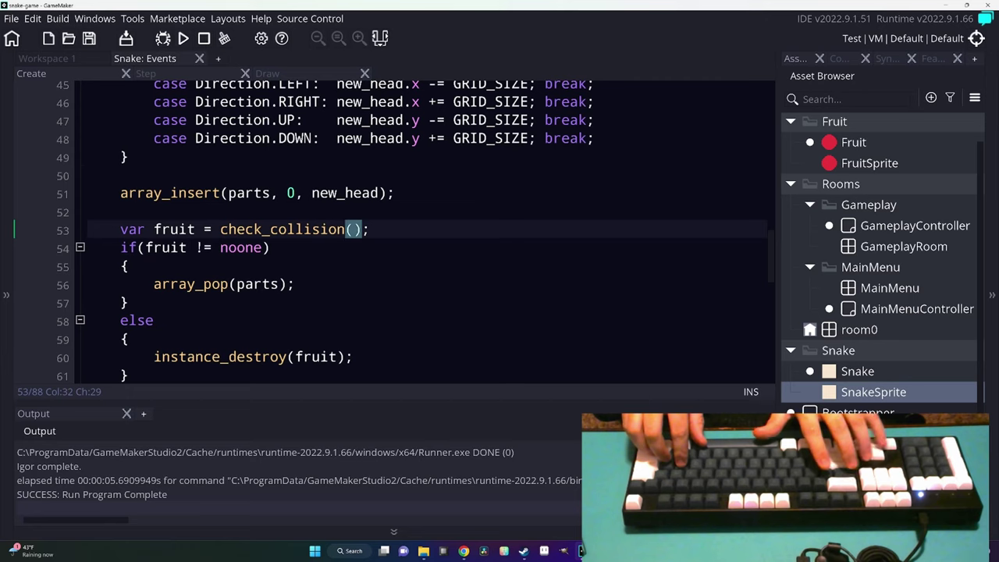
key("alt+Up")
key("Up")
key("End")
key("shift+Home")
key("shift+Home")
key("Delete")
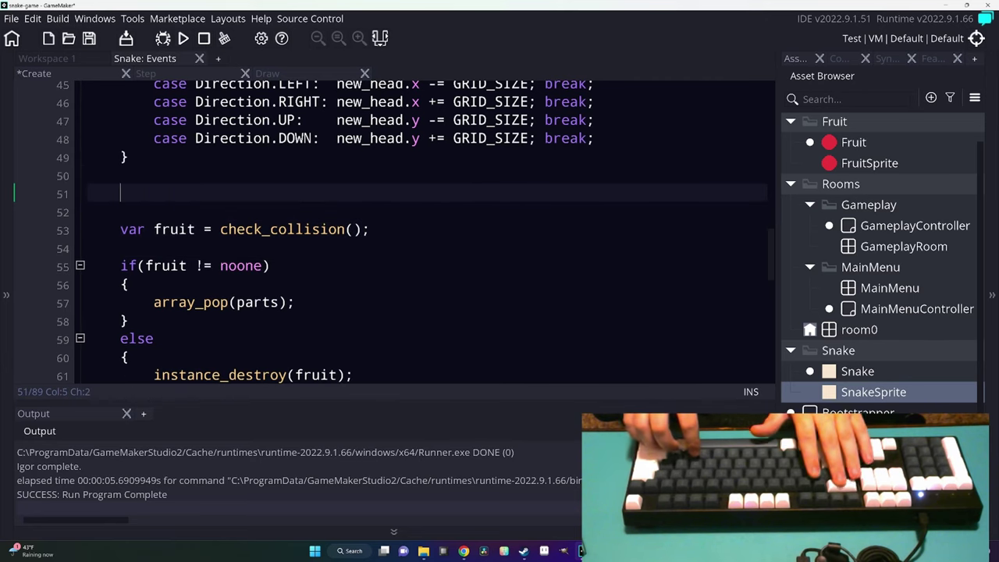
key("Delete")
key("Down")
key("Down")
key("Down")
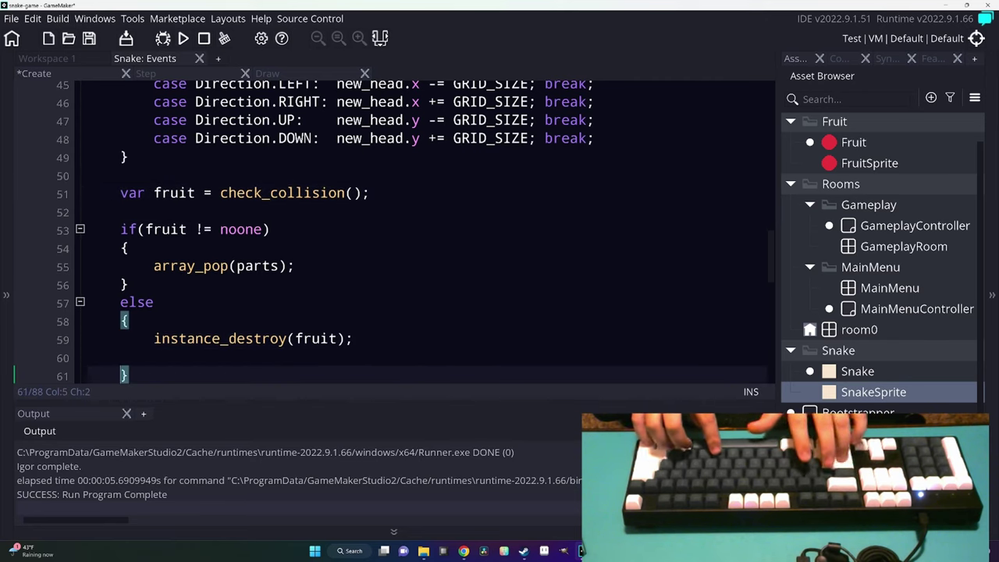
key("Down")
key("Down")
key("Return")
key("Return")
key("ctrl+v")
key("F5")
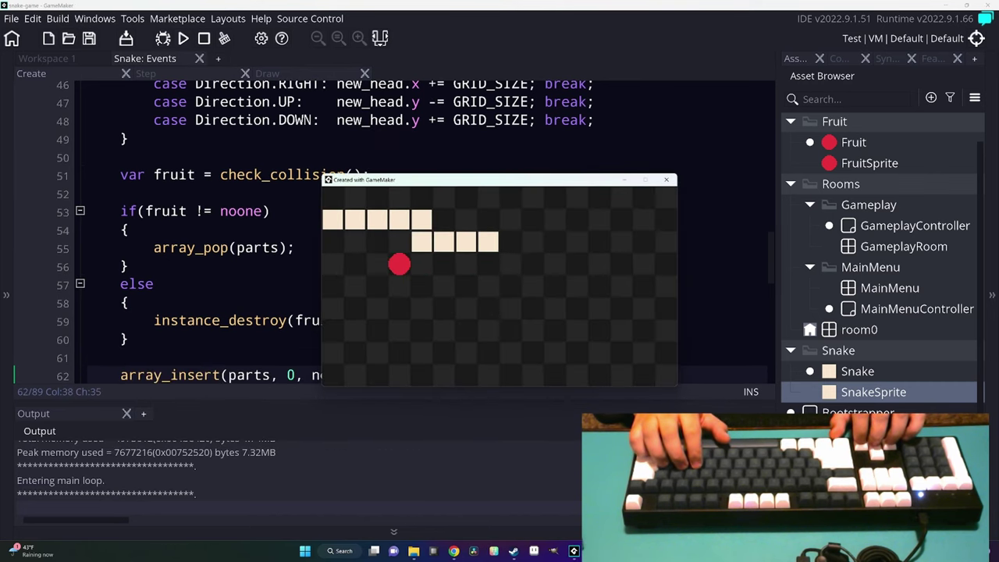
Play the current build, close it, and review move()'s fruit check and array_pop call.
key("Escape")
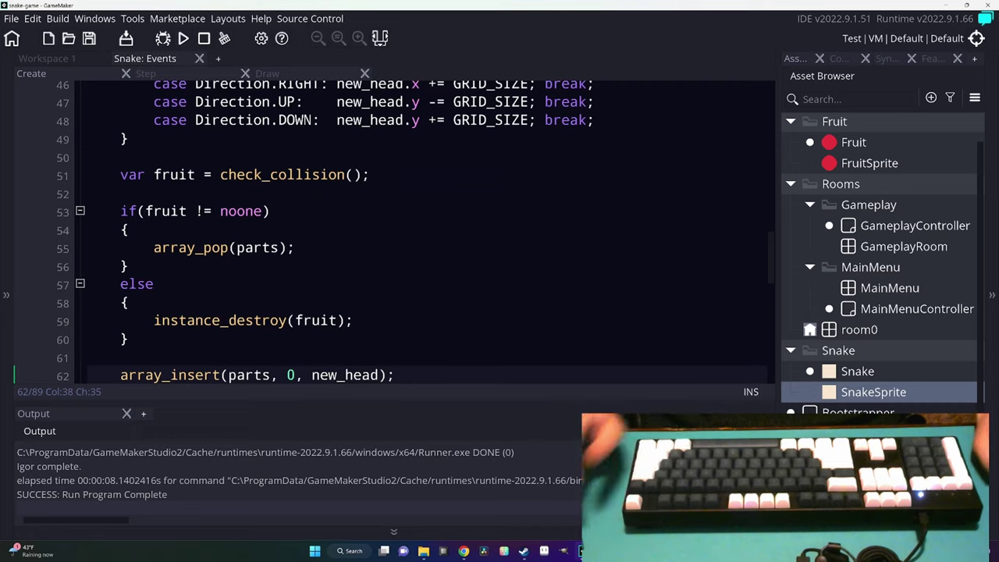
key("Up")
key("Up")
key("Up")
left_click(202, 210)
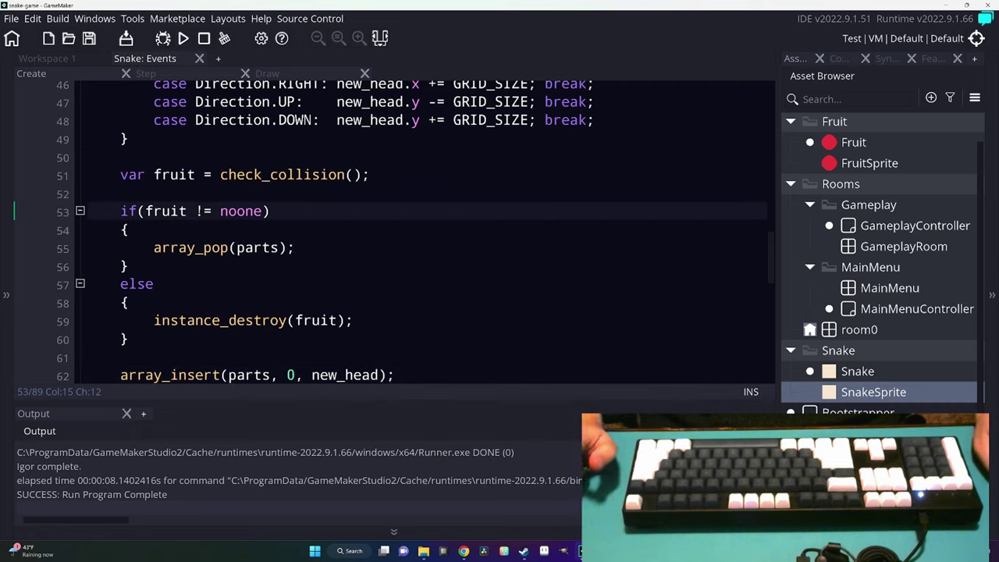
left_click(294, 247)
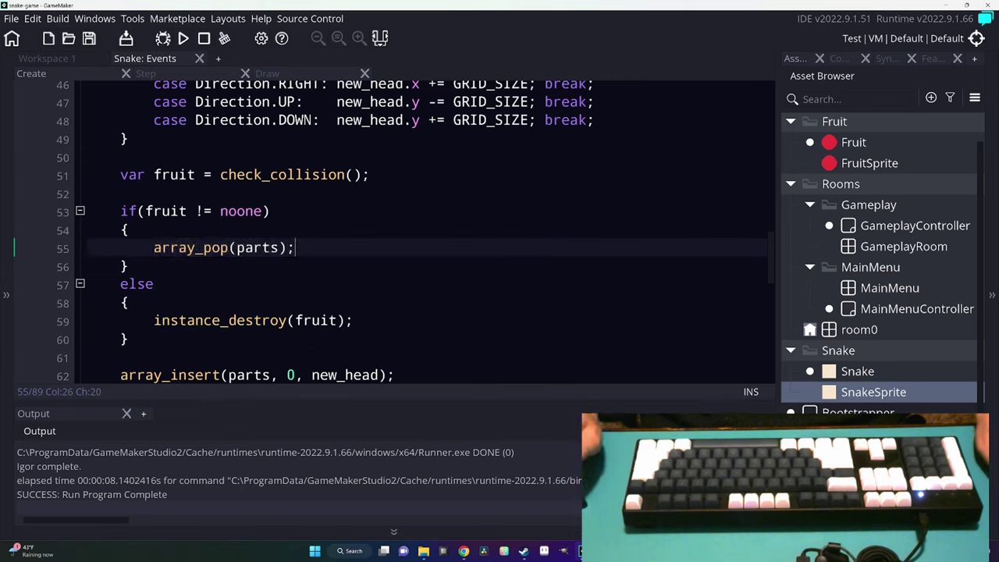
scroll(429, 234, "down", 3)
scroll(429, 234, "down", 3)
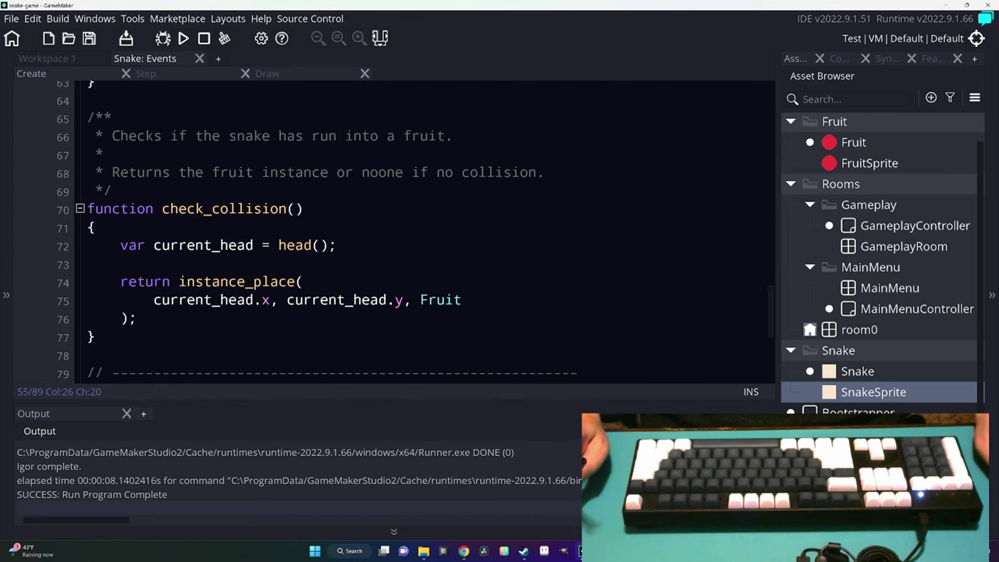
scroll(429, 234, "up", 1)
scroll(391, 234, "up", 2)
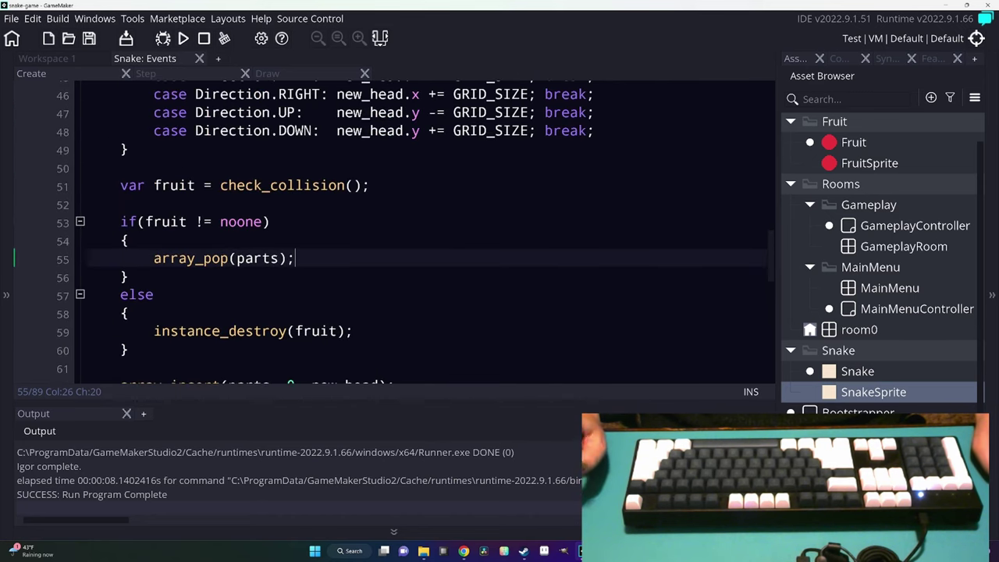
Change the condition from if(fruit != noone) to if(fruit == noone).
left_click(203, 222)
key("BackSpace")
type("=")
Rebuild and play the game, steering the snake left, then close the game window.
key("F5")
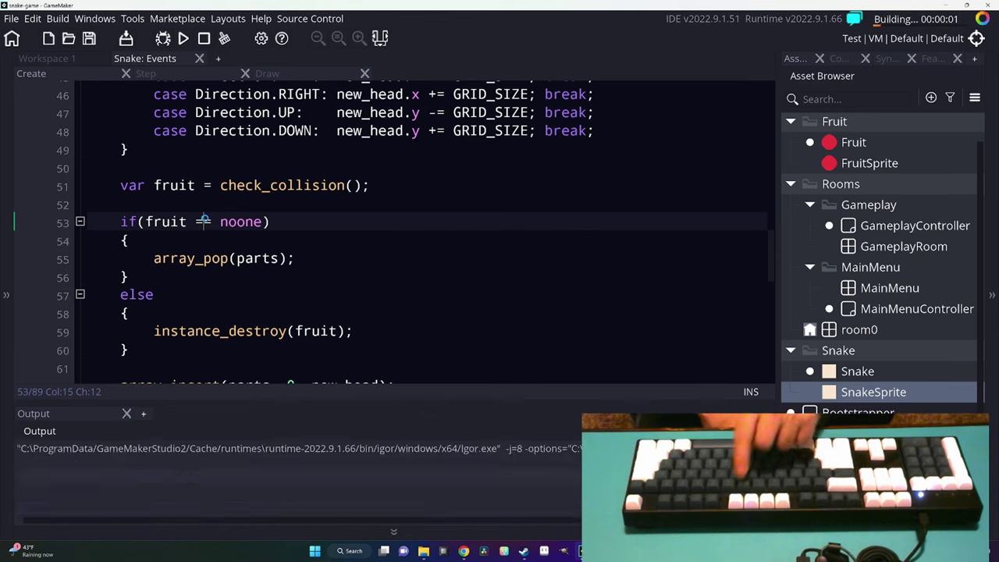
key("space")
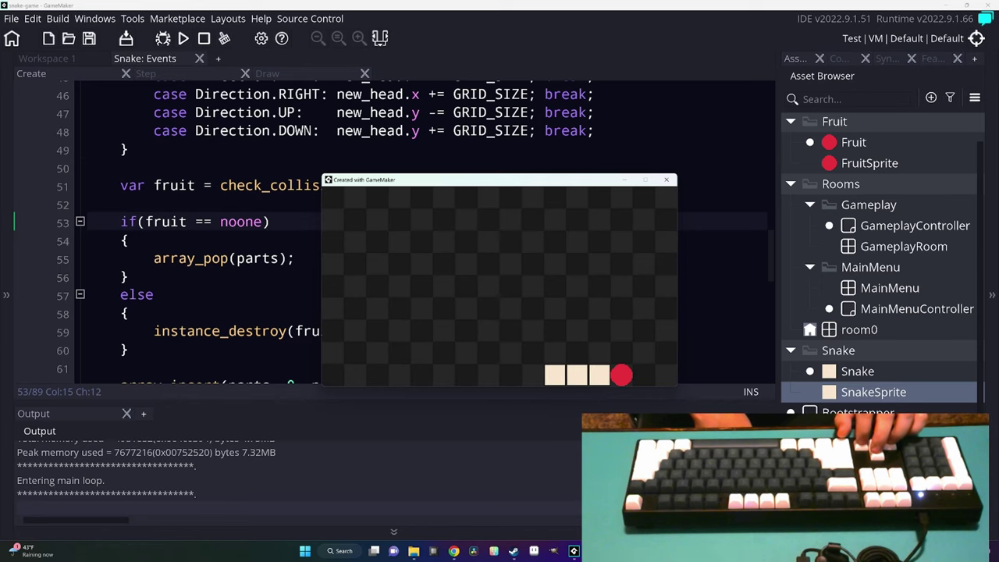
key("Left")
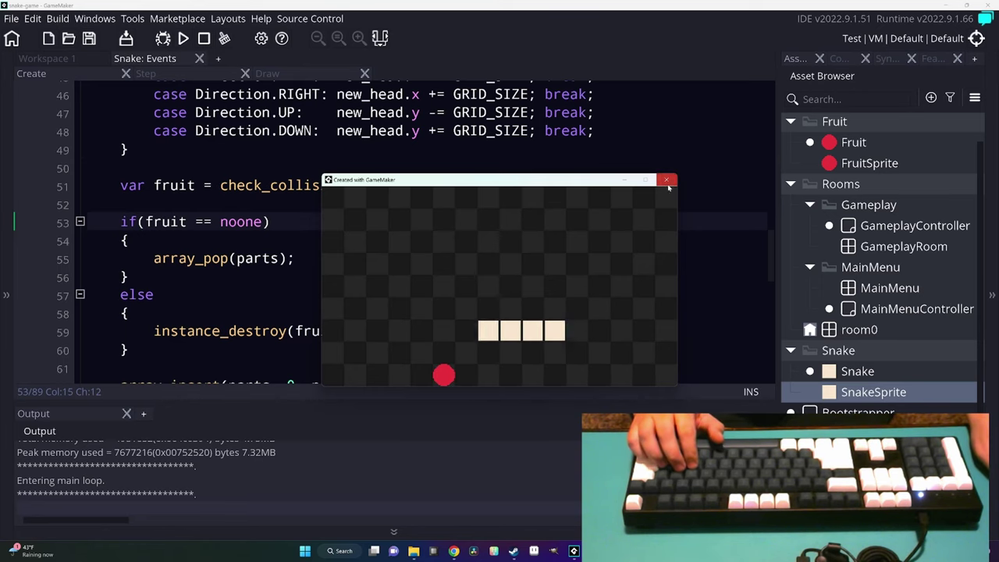
left_click(667, 181)
scroll(391, 234, "down", 6)
Give check_collision a part parameter, delete the current_head line, and test part.x and part.y against Fruit.
left_click(304, 249)
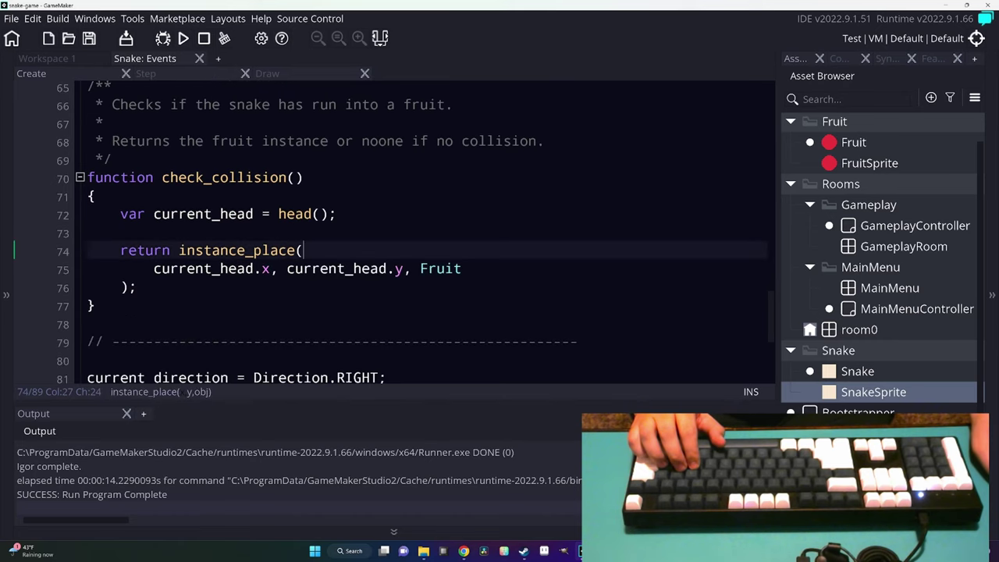
scroll(390, 230, "up", 1)
left_click(296, 240)
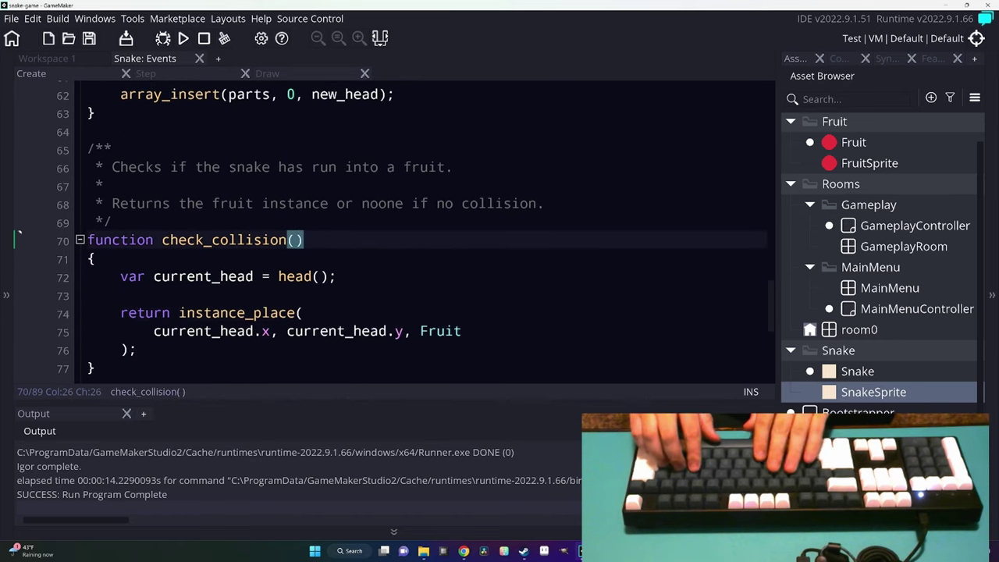
type("part)")
key("Down")
key("shift+Down")
key("Delete")
key("Delete")
key("Down")
key("Home")
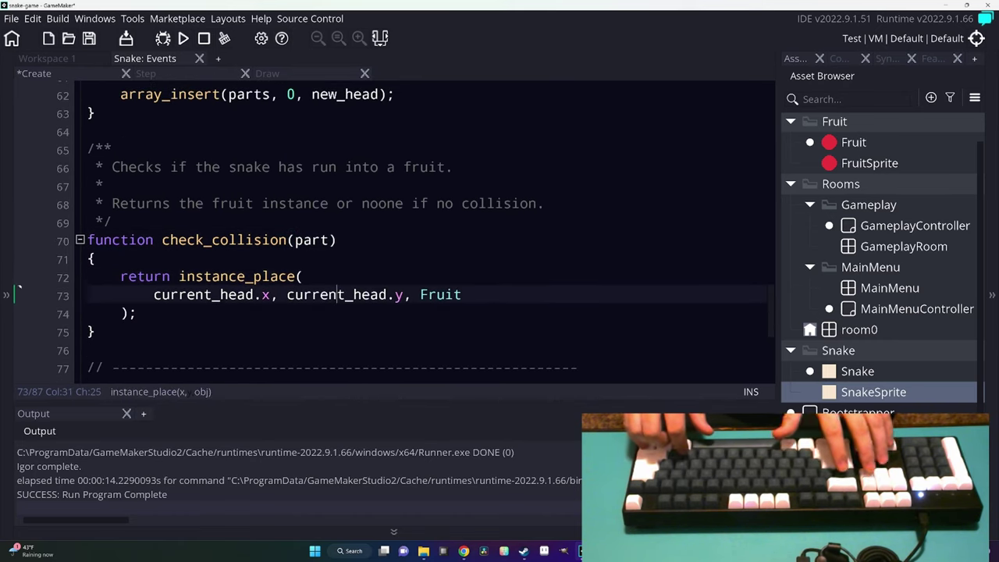
type("part")
double_click(271, 294)
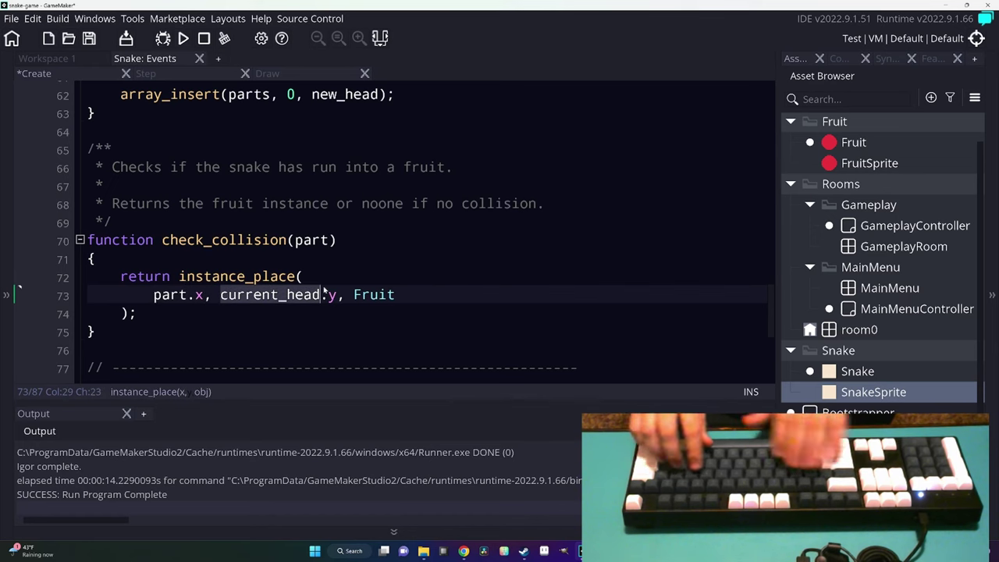
type("part")
Pass new_head to the check_collision call in move() and run the game.
left_click(270, 167)
scroll(422, 234, "up", 5)
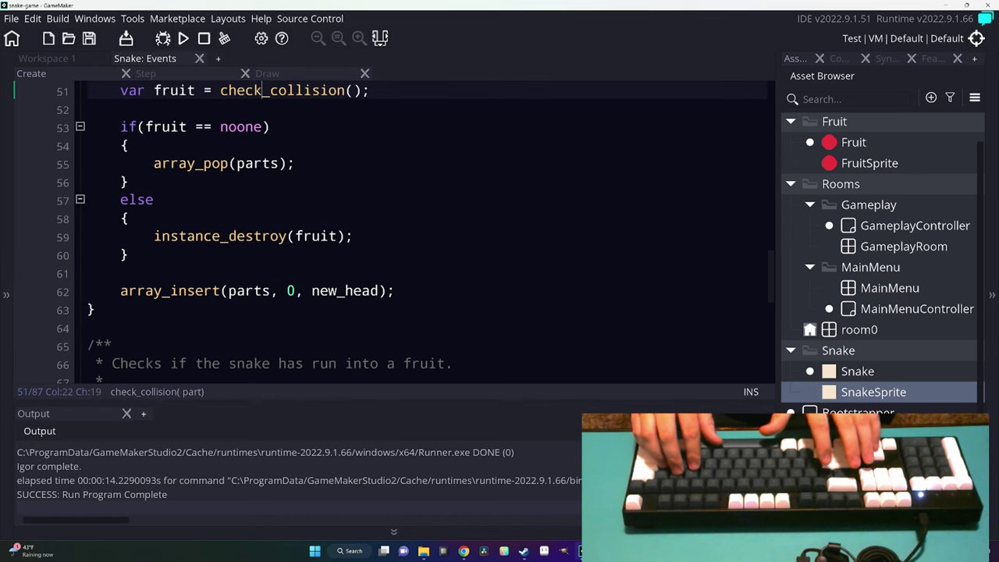
left_click(351, 127)
type("new_hea")
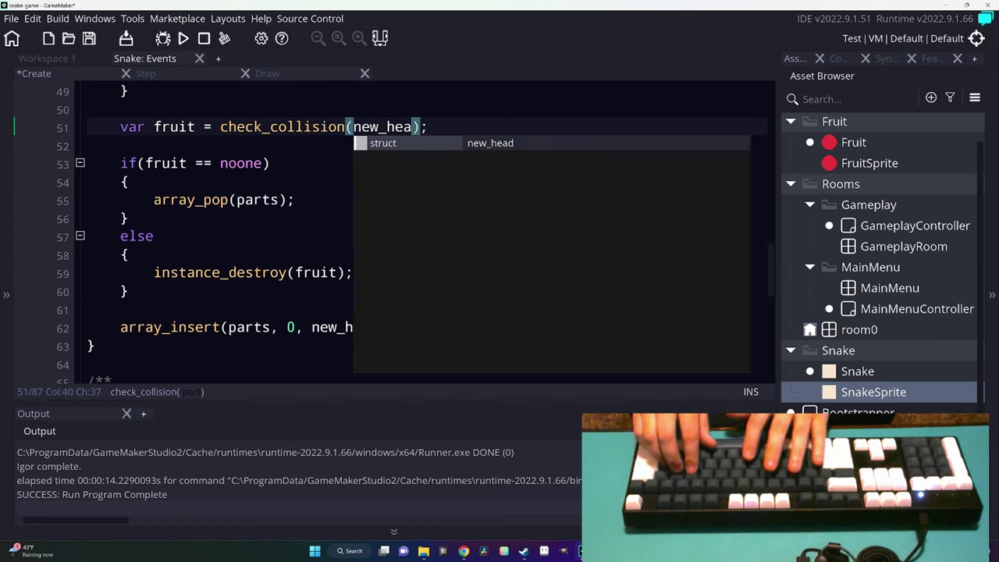
type("d)")
key("F5")
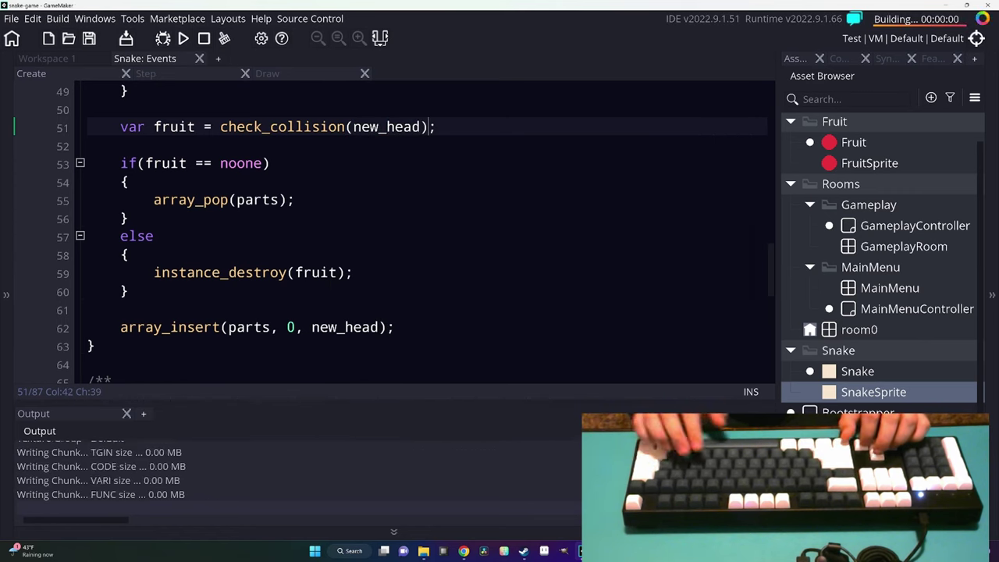
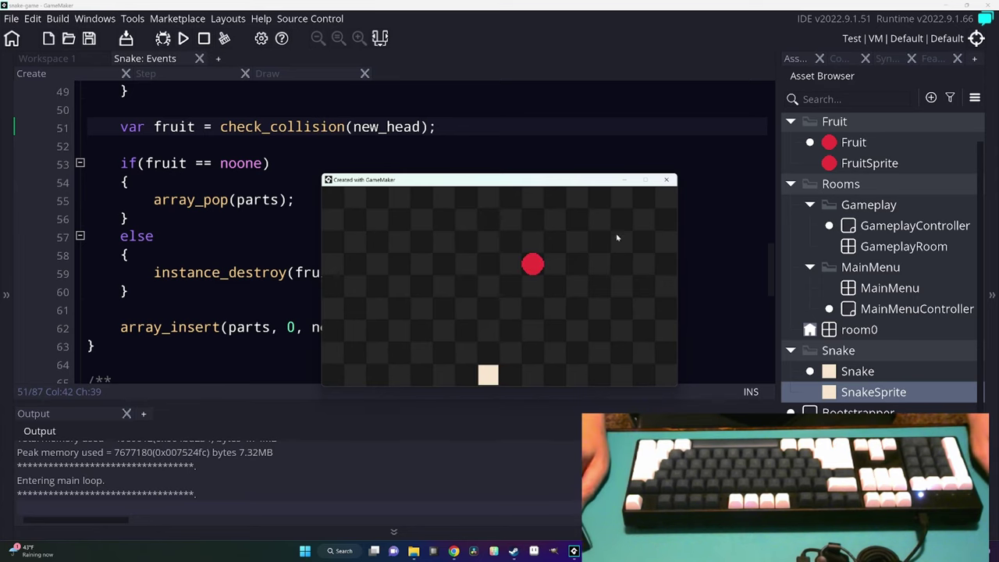
Close the running game, delete the old commented-out movement code in move(), and save.
left_click(667, 180)
scroll(674, 182, "up", 10)
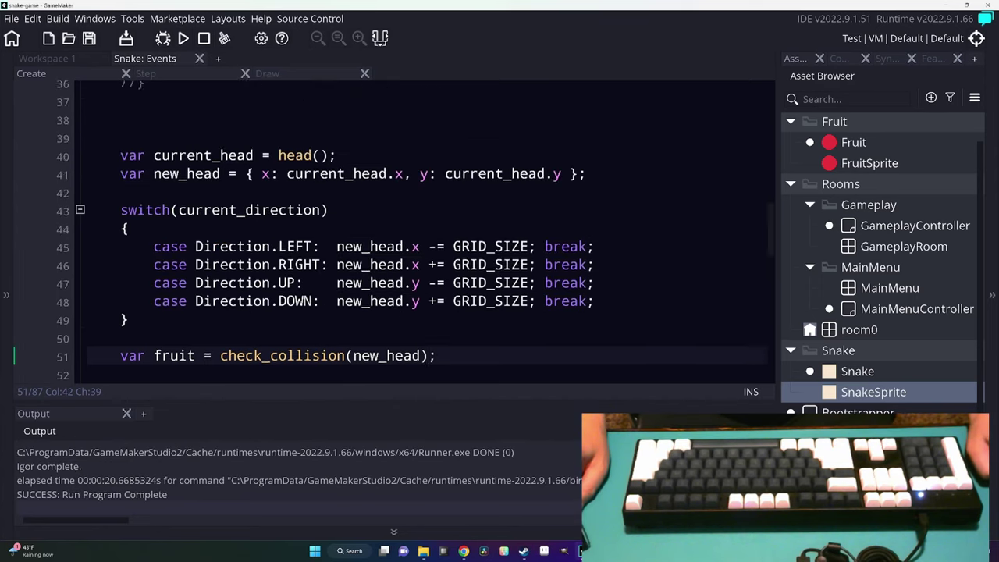
scroll(673, 183, "down", 1)
left_click_drag(89, 343, 86, 131)
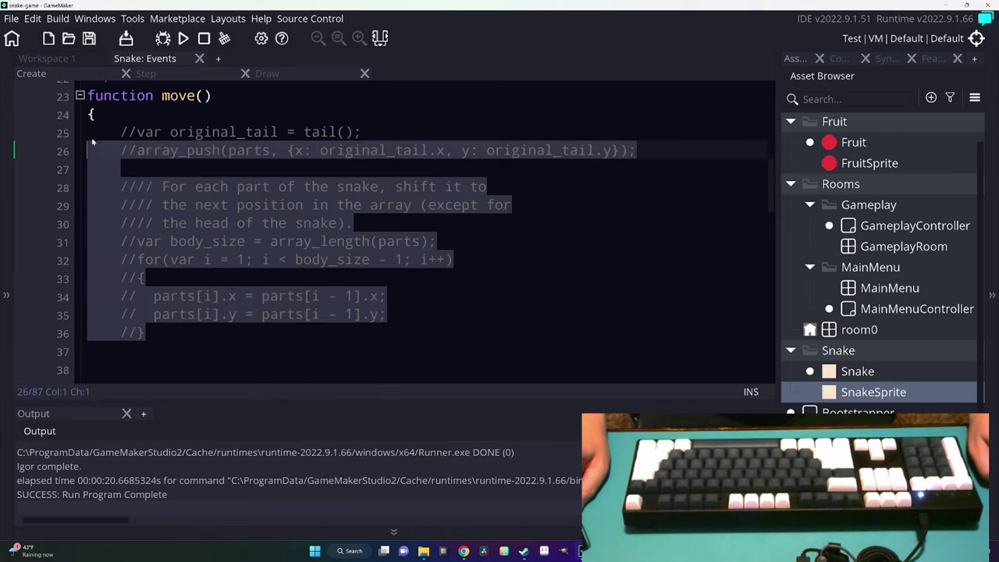
key("BackSpace")
key("Delete")
key("Delete")
key("Delete")
key("ctrl+s")
Add a lose_game() function after tail() whose body calls room_goto().
scroll(179, 187, "up", 2)
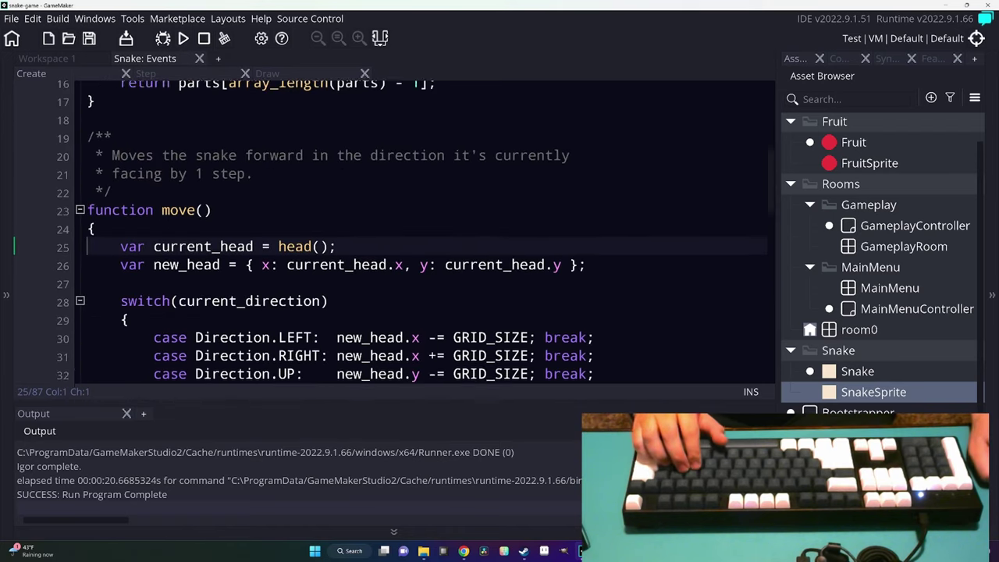
scroll(180, 188, "up", 3)
scroll(180, 187, "up", 3)
scroll(179, 187, "down", 3)
left_click(102, 247)
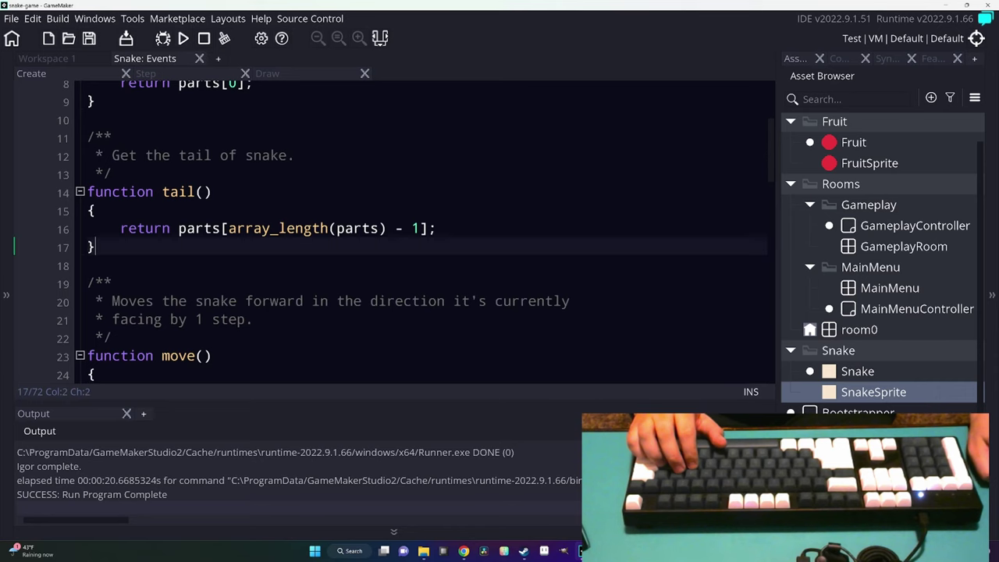
key("Return")
key("Return")
type("function los")
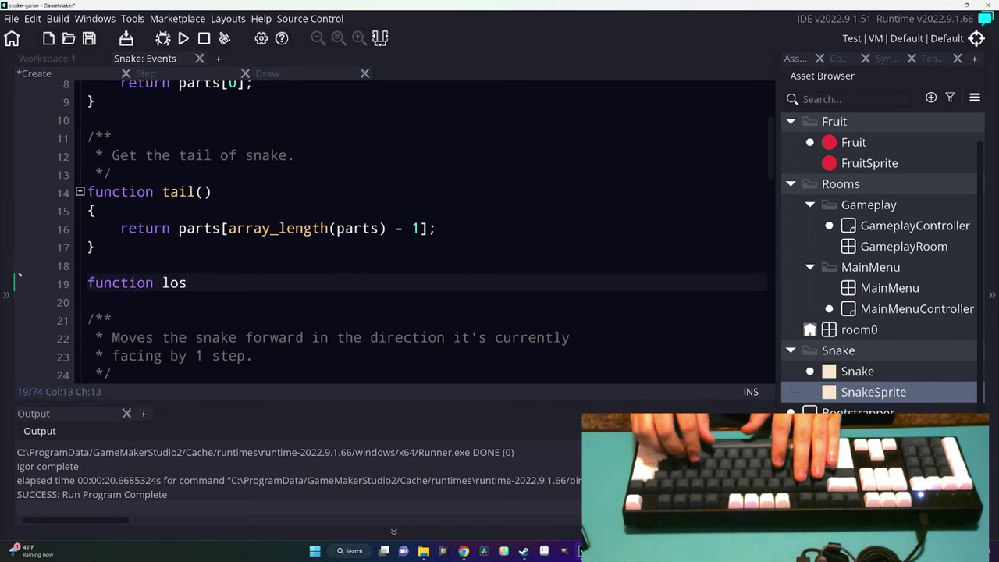
type("e_game()")
key("Return")
type("{}")
key("Left")
key("Return")
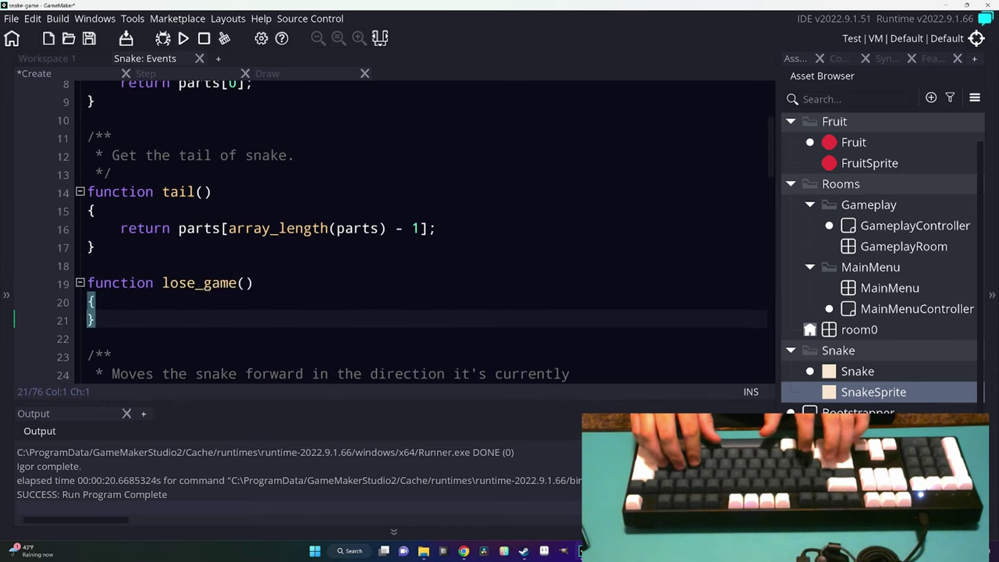
type("end")
key("BackSpace")
key("BackSpace")
key("BackSpace")
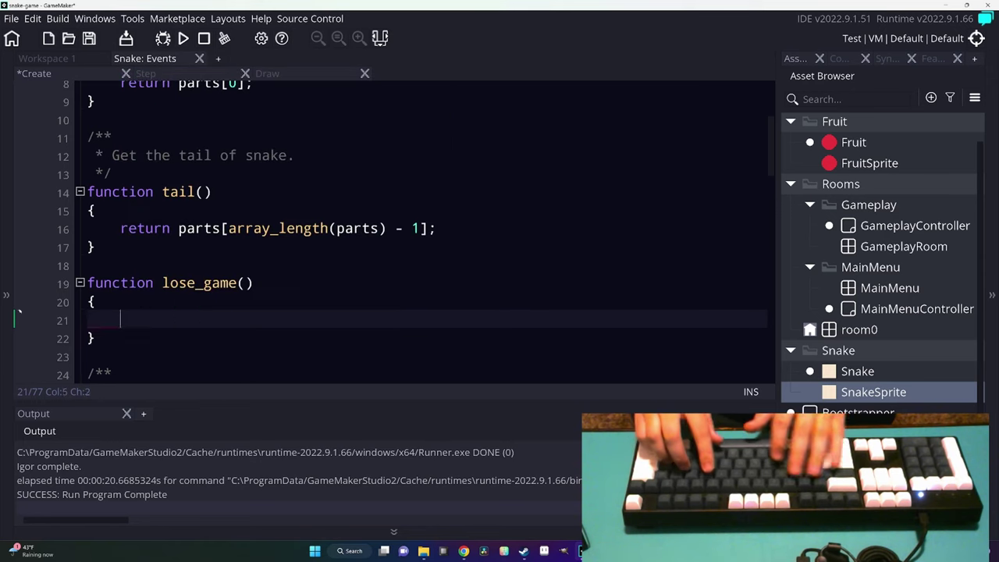
type("room_")
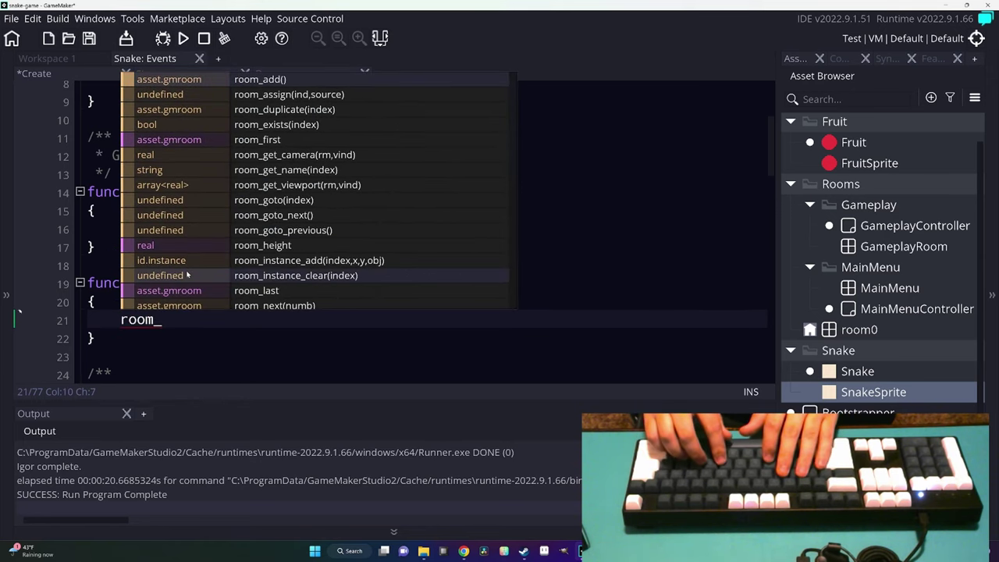
type("goto();")
key("Left")
key("Left")
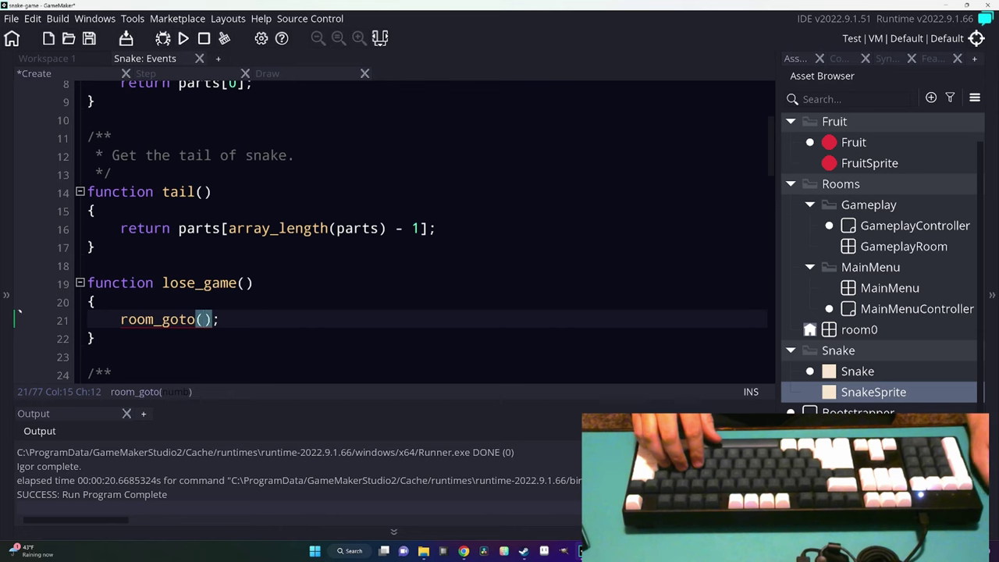
After checking the Step and Draw events, set lose_game's room_goto target to MainMenu.
key("ctrl+Tab")
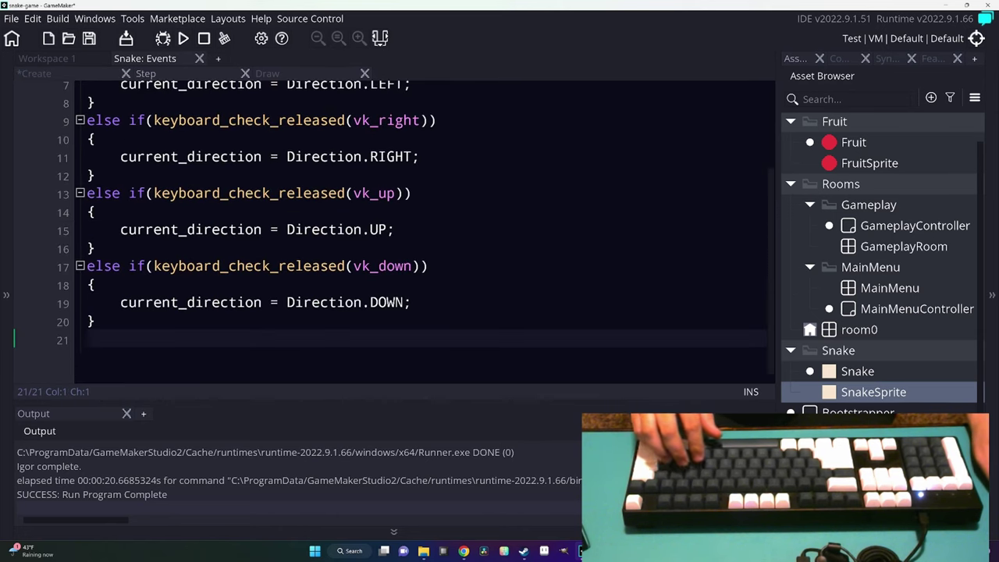
key("ctrl+Tab")
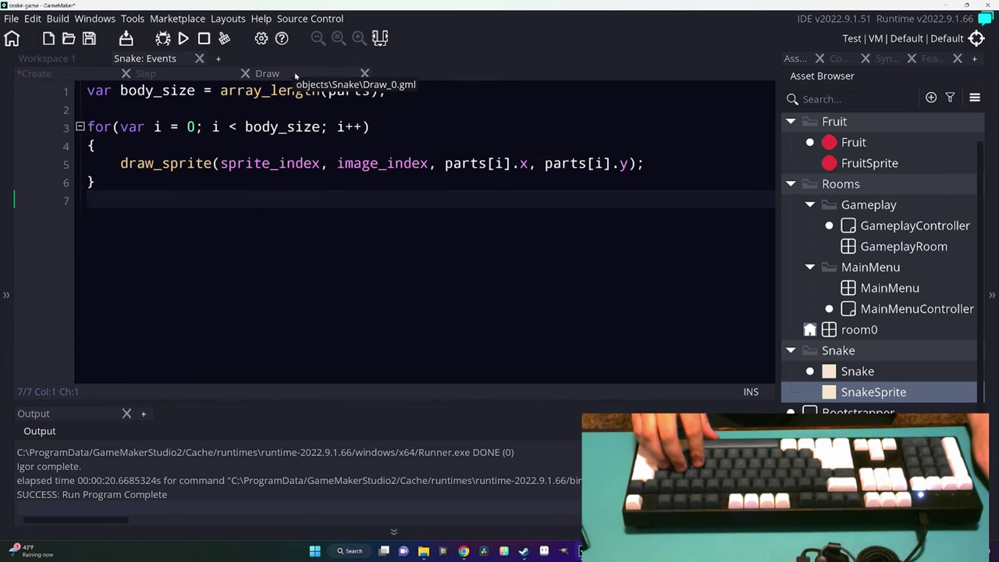
key("ctrl+shift+Tab")
key("ctrl+shift+Tab")
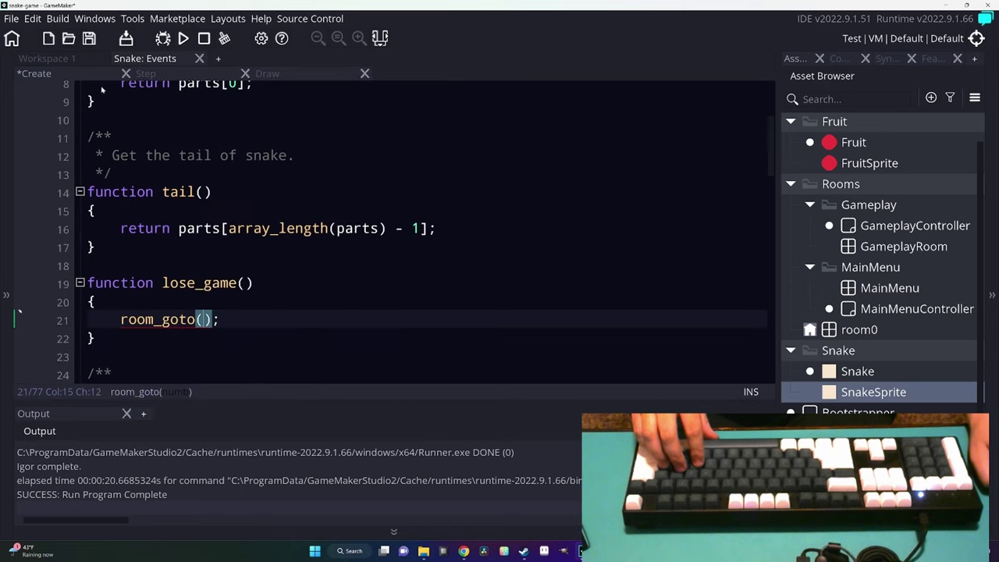
scroll(219, 250, "down", 4)
scroll(219, 250, "down", 5)
scroll(218, 249, "down", 8)
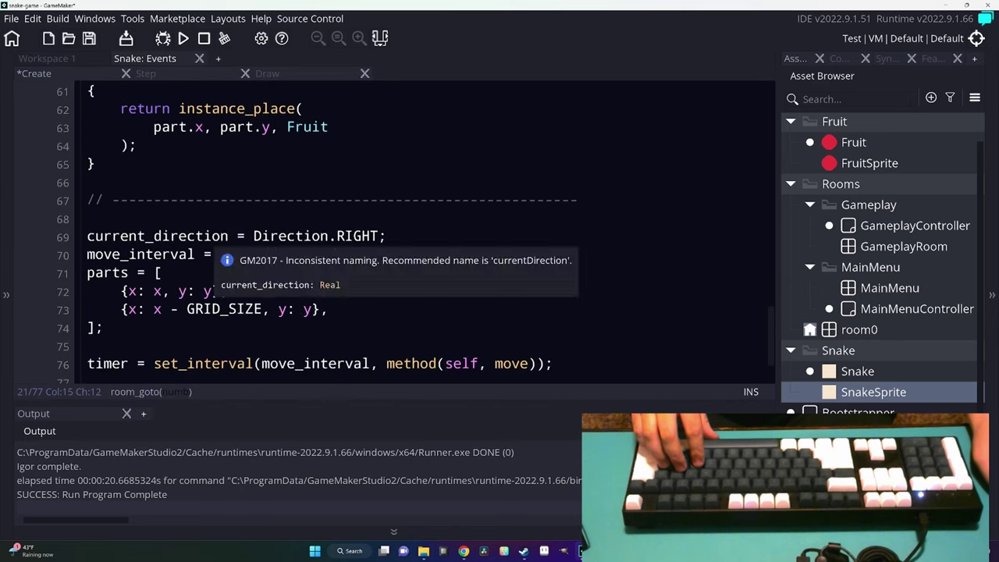
scroll(219, 250, "up", 9)
scroll(391, 234, "up", 7)
scroll(390, 234, "up", 3)
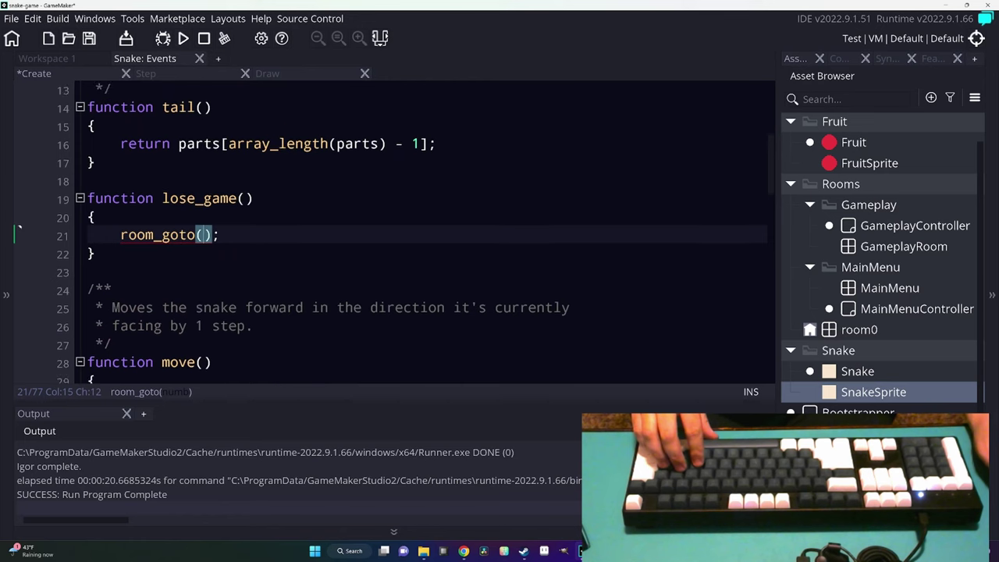
type("Main")
key("Return")
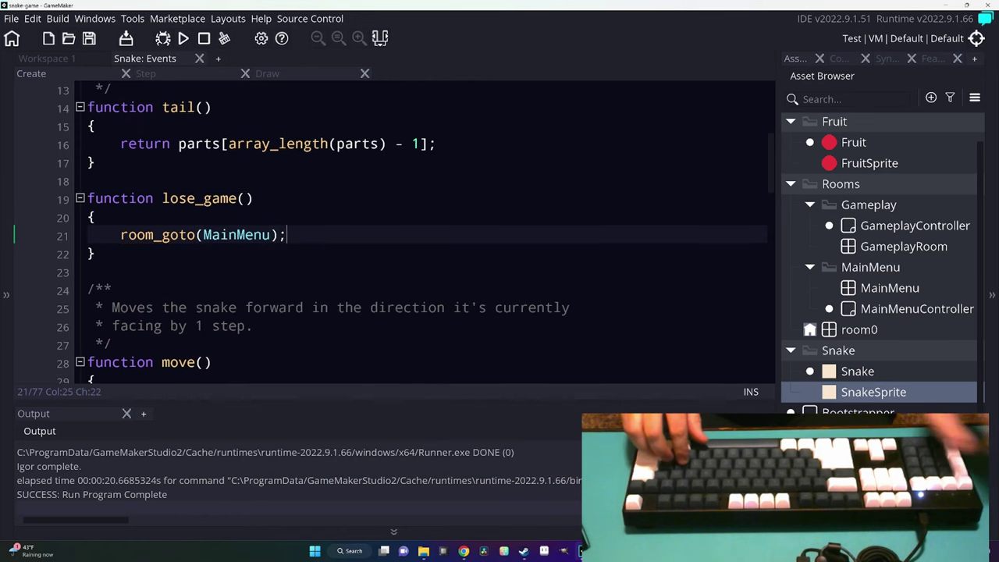
key("End")
scroll(235, 265, "down", 1)
scroll(235, 266, "down", 3)
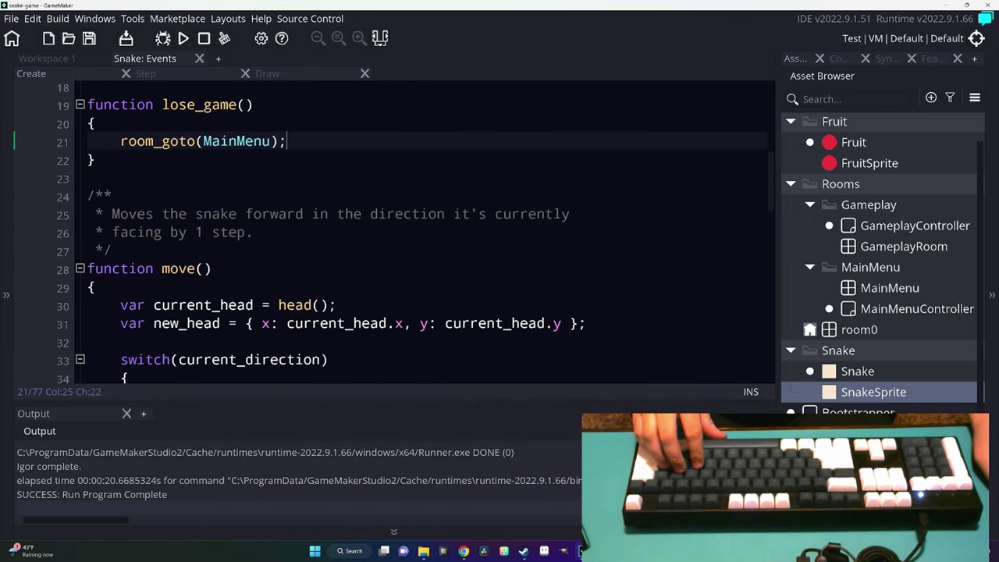
scroll(234, 266, "up", 4)
scroll(234, 265, "up", 2)
scroll(234, 266, "down", 1)
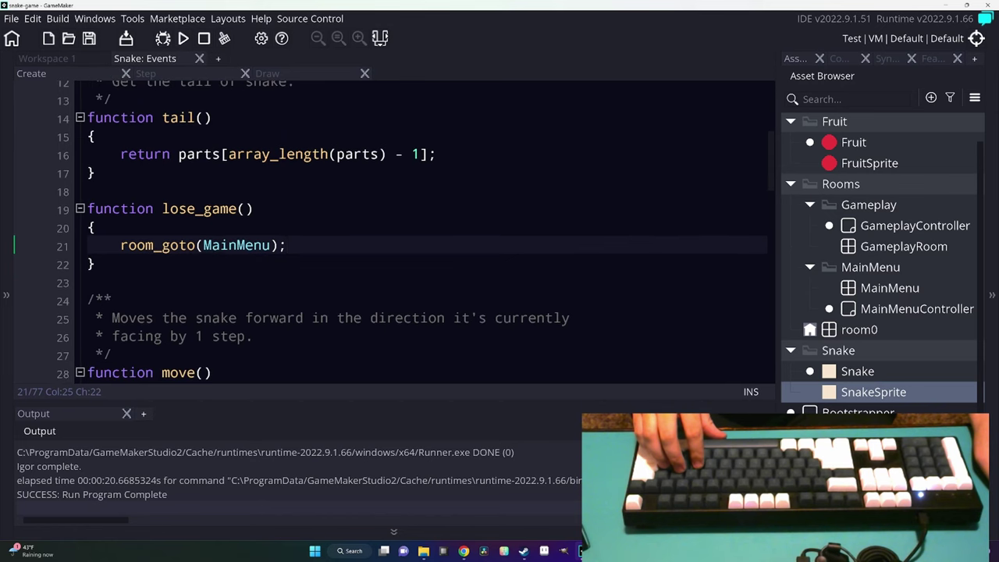
Add a dashed 'Check Fruit Collisions' comment header above the fruit collision check.
key("Down")
scroll(429, 234, "down", 2)
scroll(430, 234, "down", 4)
scroll(429, 234, "down", 2)
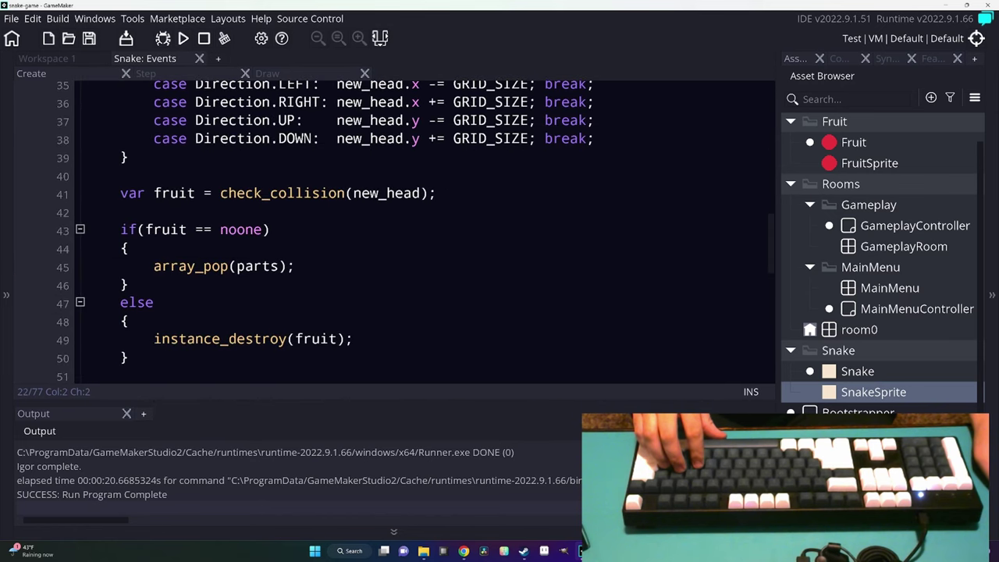
scroll(413, 235, "down", 1)
scroll(414, 234, "up", 3)
scroll(413, 234, "up", 2)
scroll(414, 234, "down", 1)
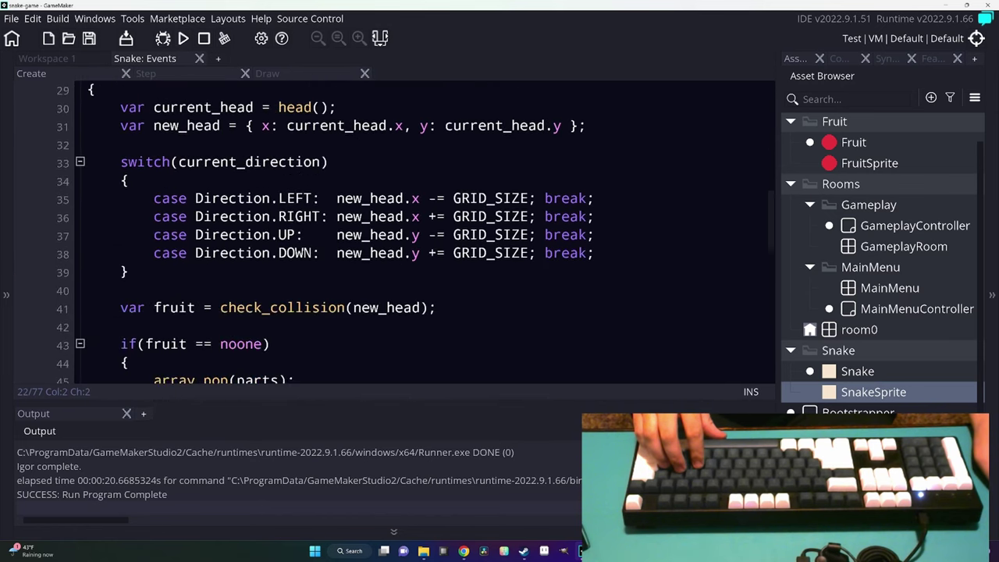
scroll(413, 234, "down", 2)
scroll(414, 234, "down", 1)
left_click(125, 160)
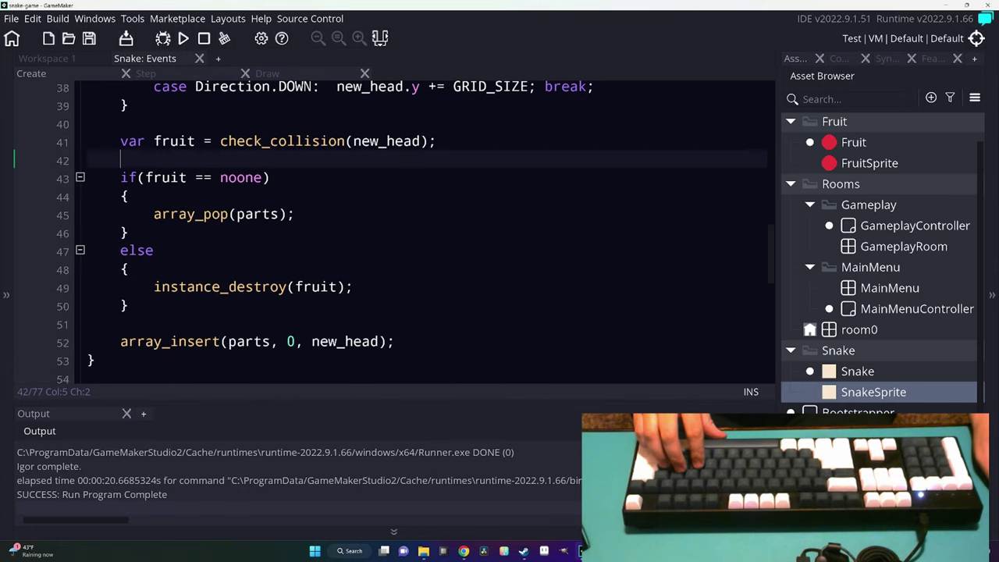
key("Up")
key("Return")
key("Return")
key("Up")
type("//")
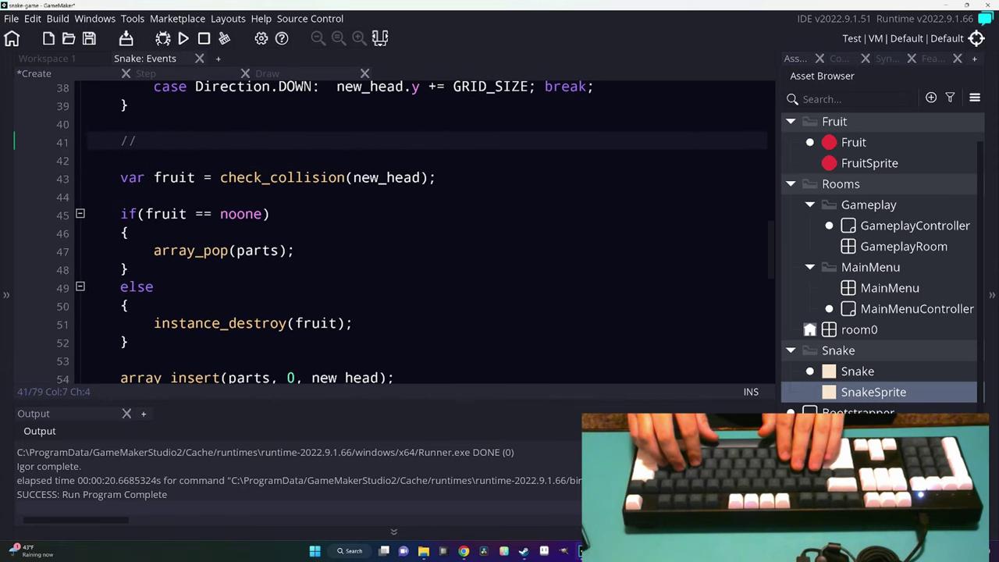
type(" ------")
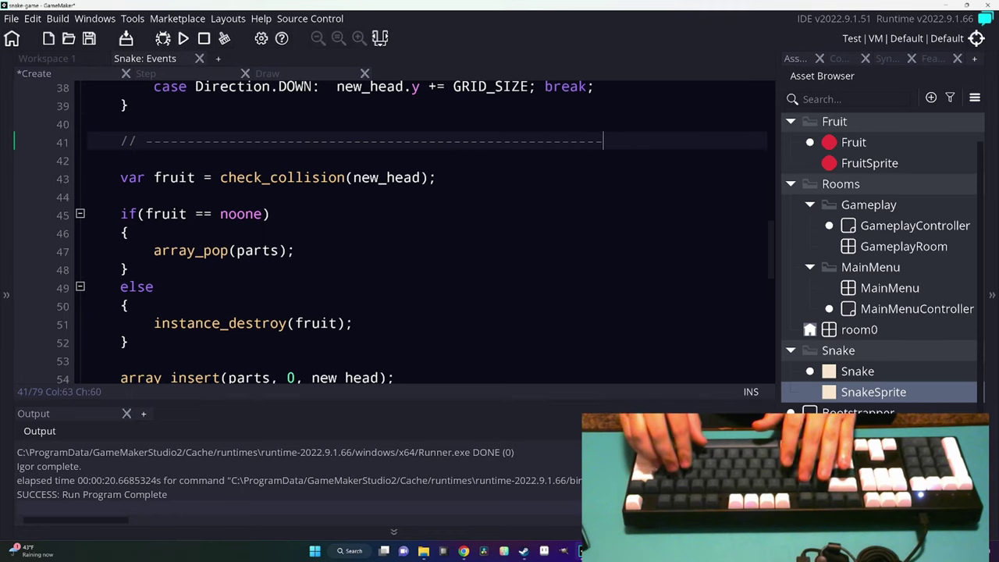
type("--")
key("ctrl+d")
key("Return")
type("// ")
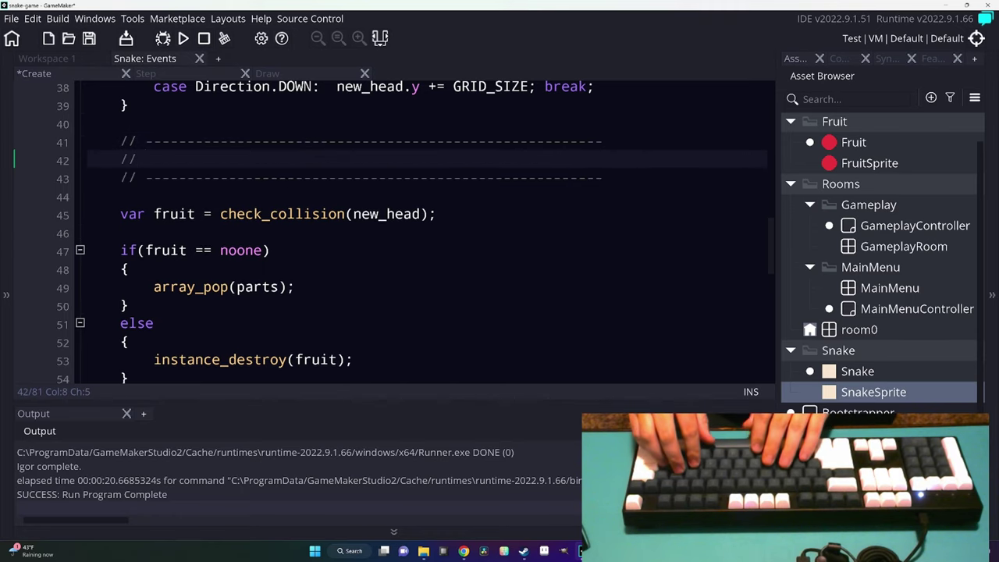
type("Fruit collis")
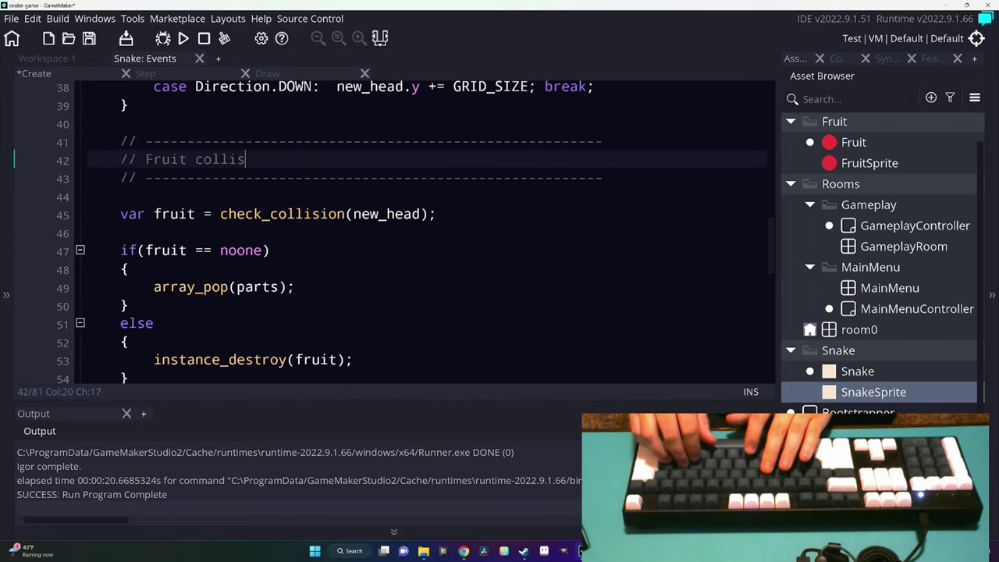
type("ion")
key("ctrl+BackSpace")
key("ctrl+BackSpace")
type("Check Fruit ")
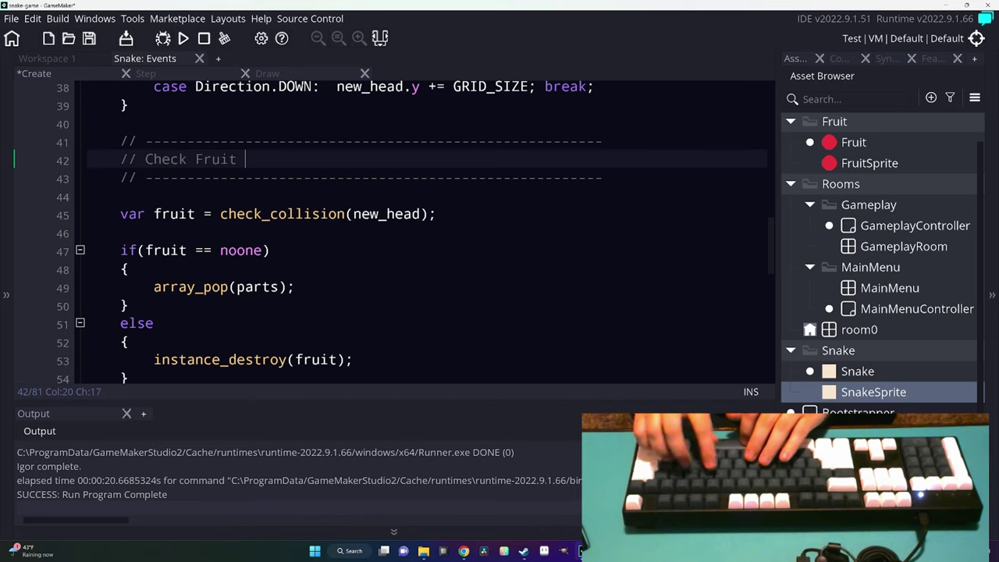
type("Collisions")
Replace check_collision with get_fruit(new_head) and add blank lines after the else block.
scroll(429, 235, "down", 2)
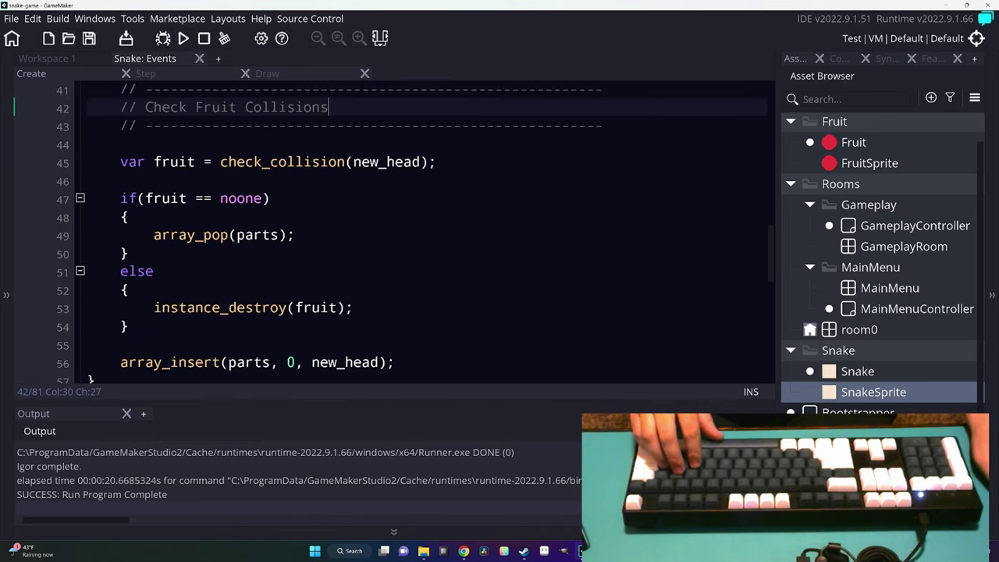
scroll(286, 290, "down", 3)
left_click(287, 290)
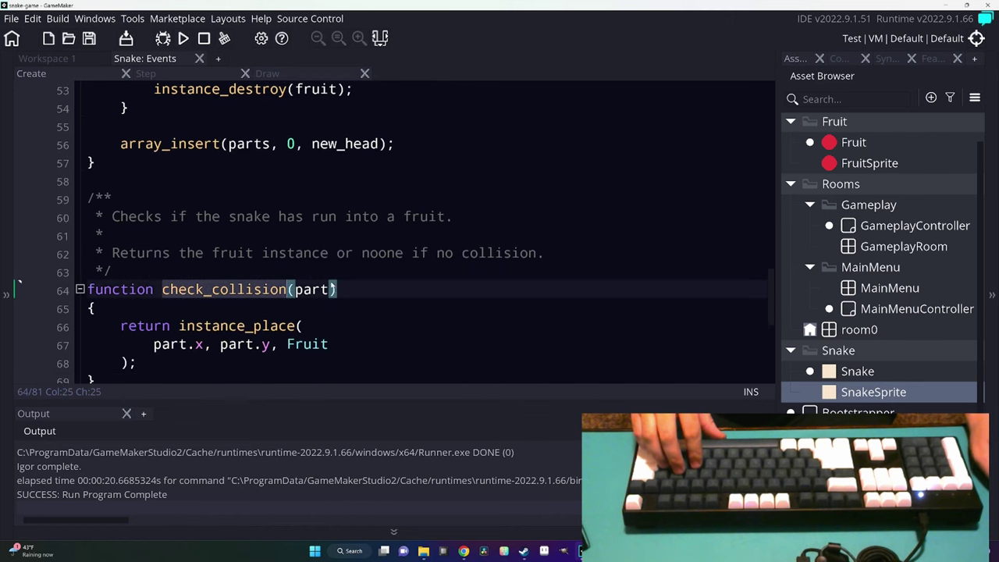
key("ctrl+BackSpace")
type("hit")
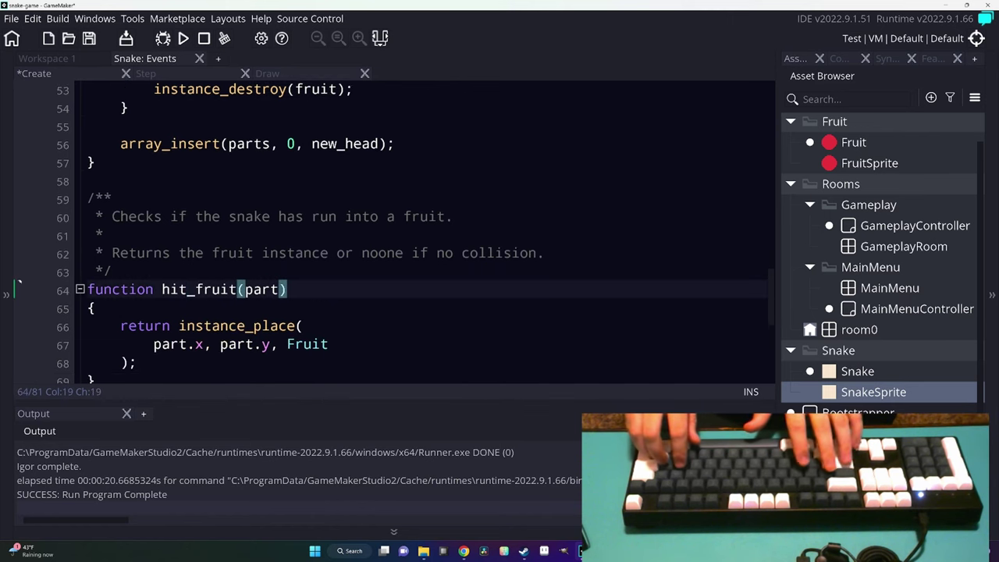
key("ctrl+BackSpace")
type("get_fruit")
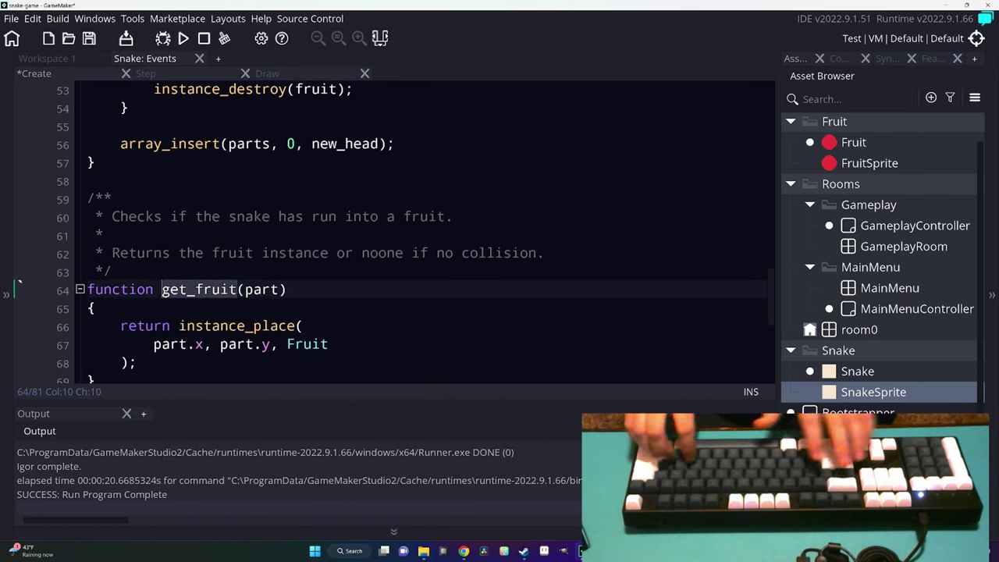
key("ctrl+Left")
scroll(287, 290, "up", 2)
scroll(286, 289, "up", 2)
double_click(257, 173)
type("get_fruit")
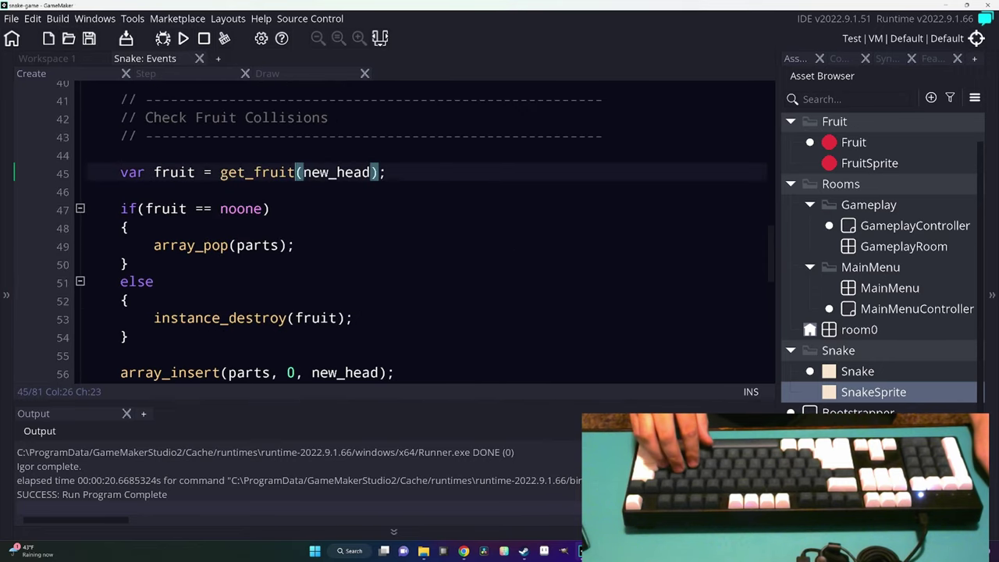
scroll(281, 266, "down", 2)
left_click(133, 233)
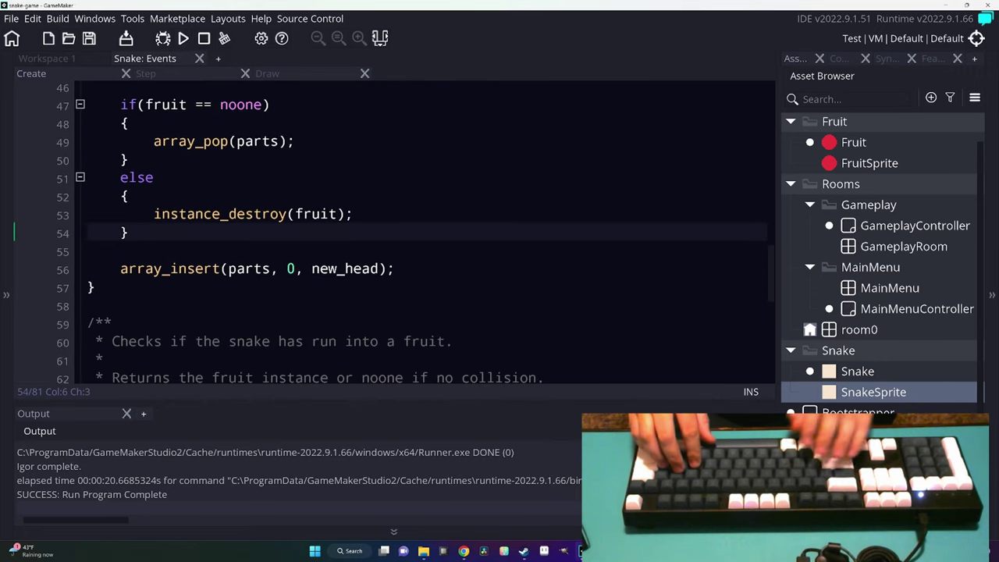
key("Return")
key("Return")
Copy the comment header below the fruit code as 'End Game Collisions' with explanation comments, and save.
scroll(312, 234, "up", 4)
left_click_drag(121, 193, 604, 229)
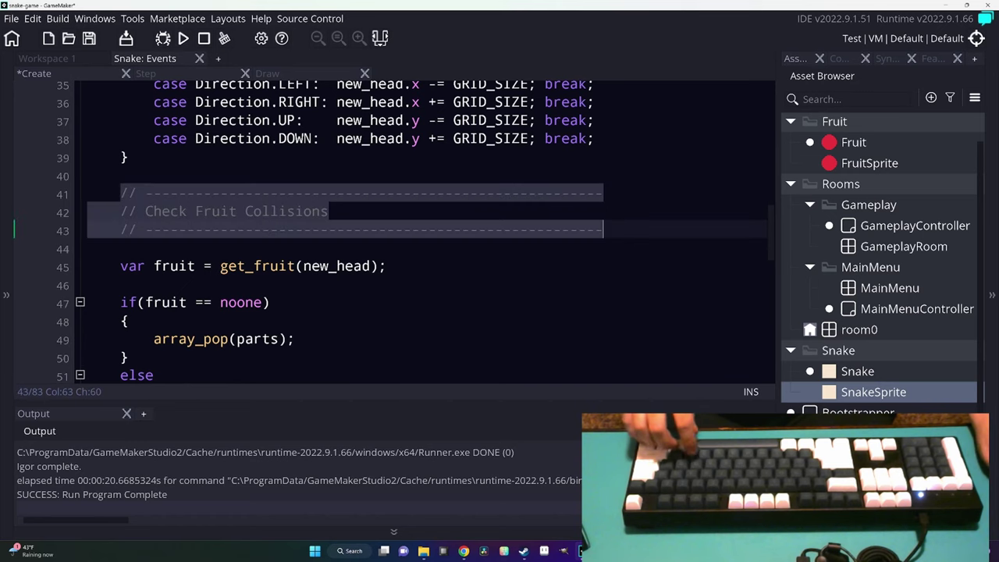
key("ctrl+c")
scroll(352, 234, "down", 4)
left_click(234, 258)
key("ctrl+v")
double_click(286, 276)
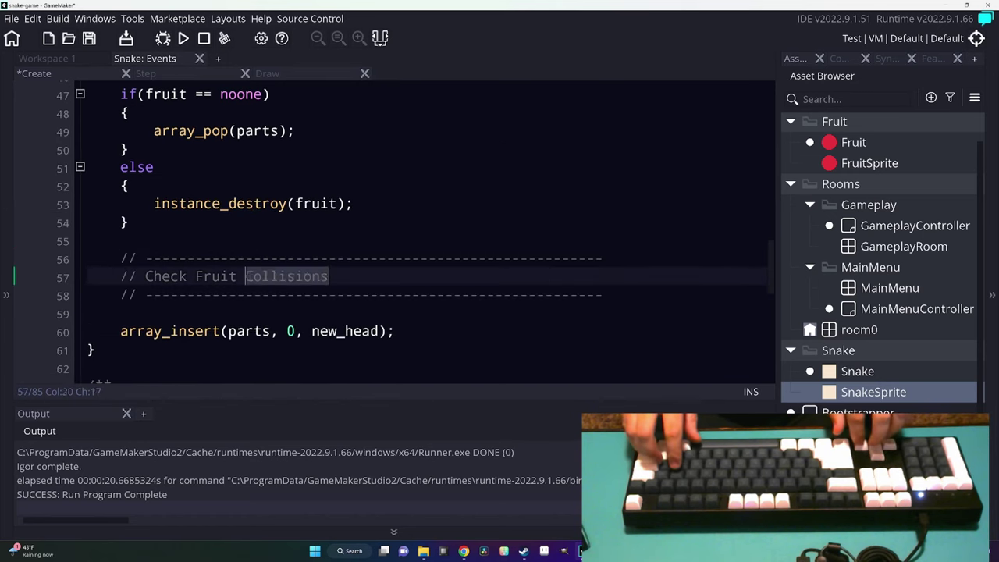
key("ctrl+shift+Left")
key("ctrl+shift+Left")
type("End Game Collisions")
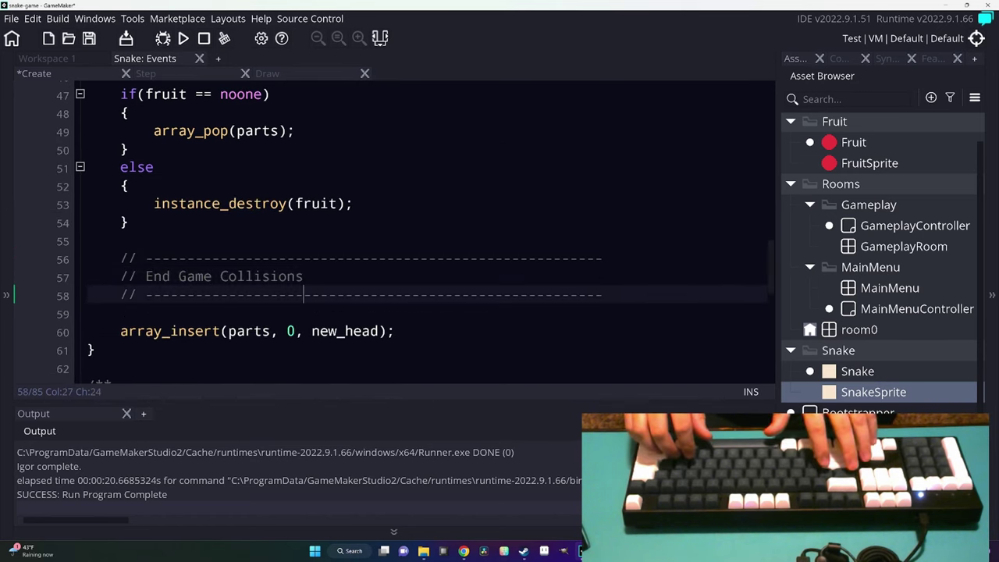
key("Down")
key("End")
key("Return")
key("Return")
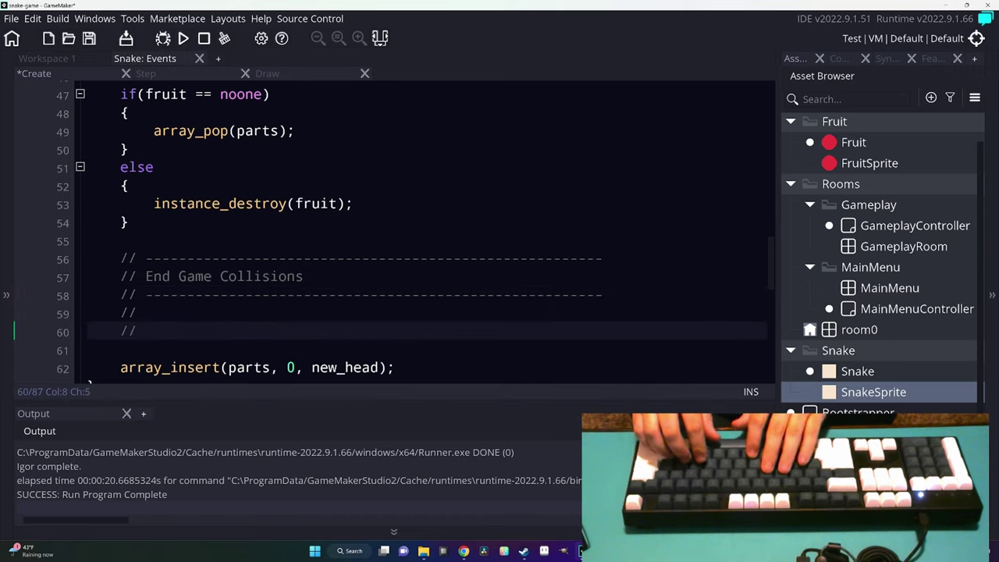
key("Return")
type("//")
key("Up")
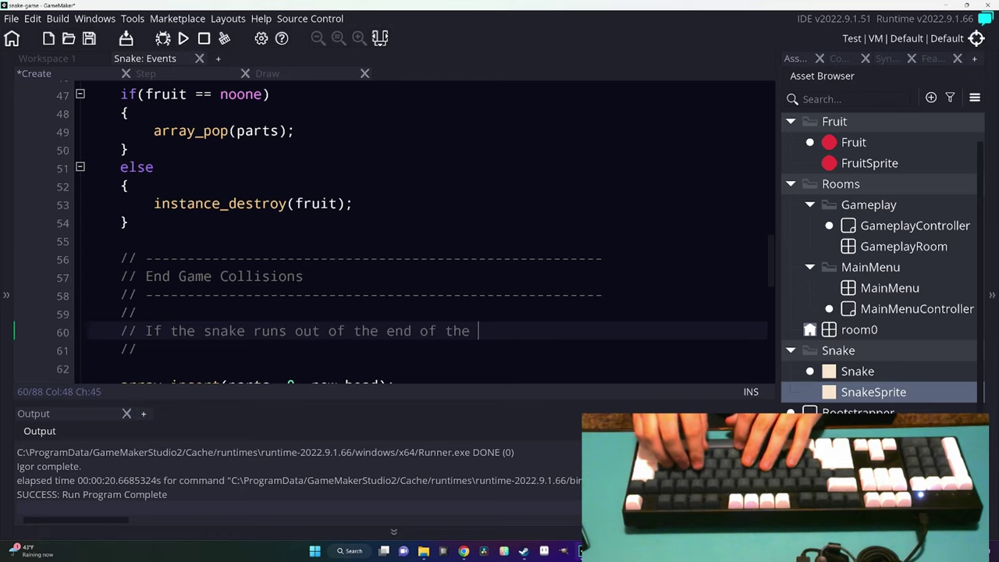
type("to")
key("Return")
type("/")
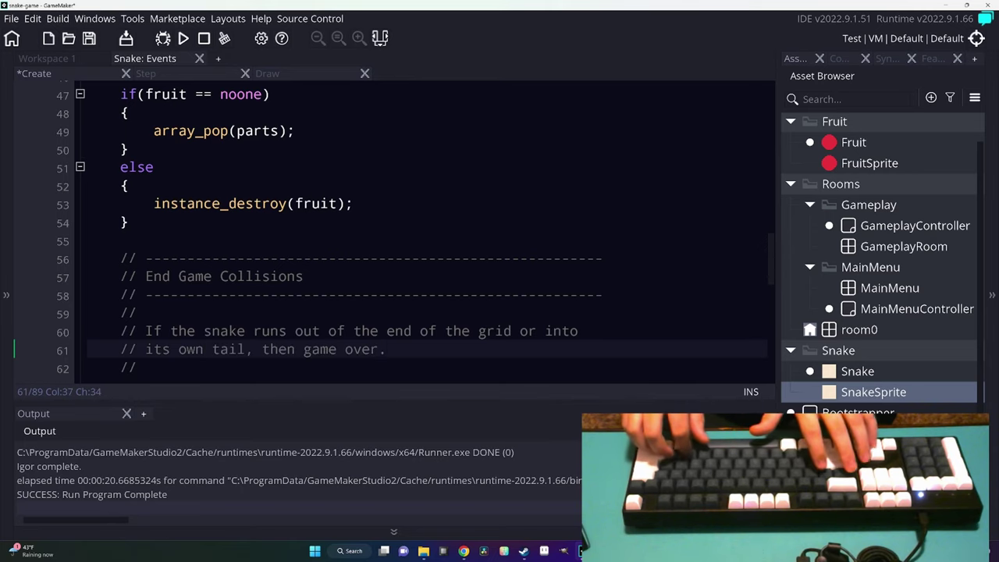
key("ctrl+s")
Rename the lose_game function to game_over.
scroll(422, 235, "up", 1)
scroll(421, 234, "up", 5)
scroll(421, 234, "up", 6)
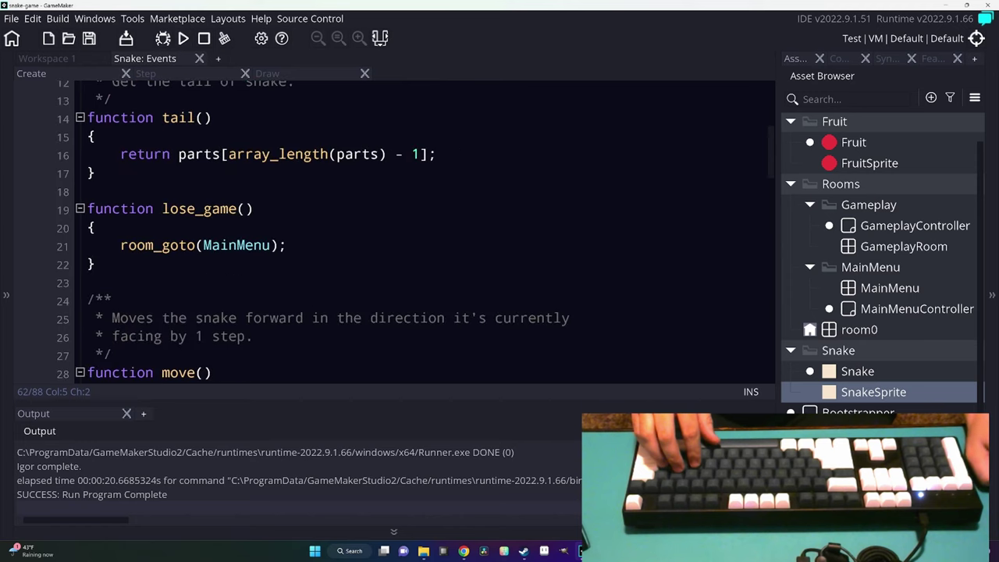
double_click(199, 208)
type("game_over")
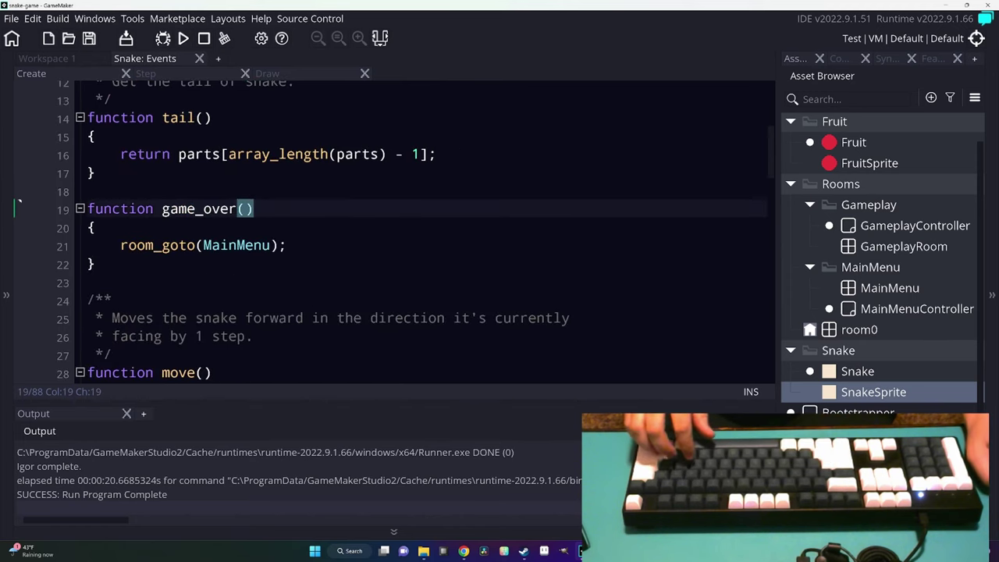
Declare x_bound and y_bound variables, with y_bound = 180 * GRID_SIZE.
scroll(19, 204, "down", 5)
scroll(19, 204, "down", 6)
scroll(20, 205, "down", 3)
left_click(388, 193)
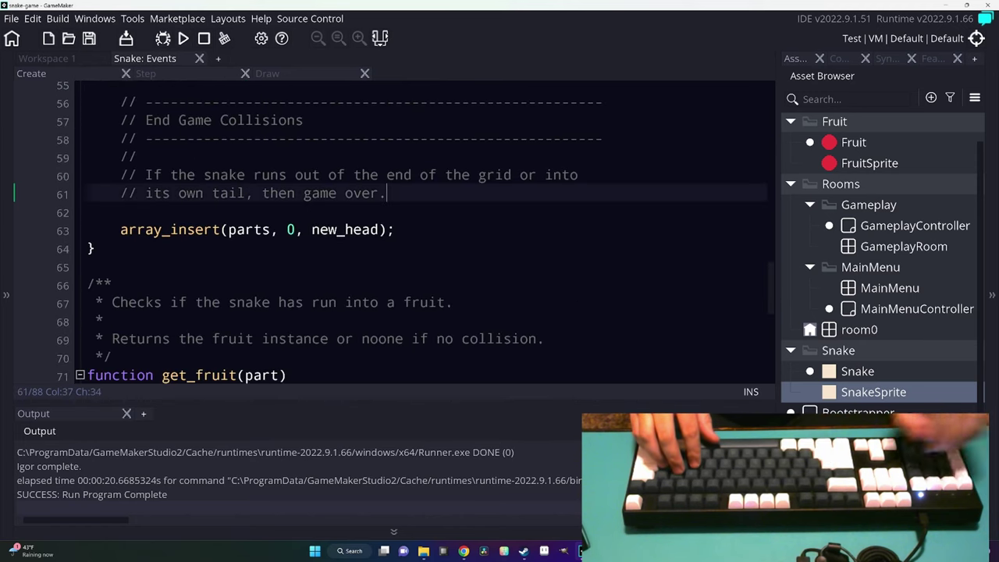
key("Return")
key("Return")
type("var x_bound = 320")
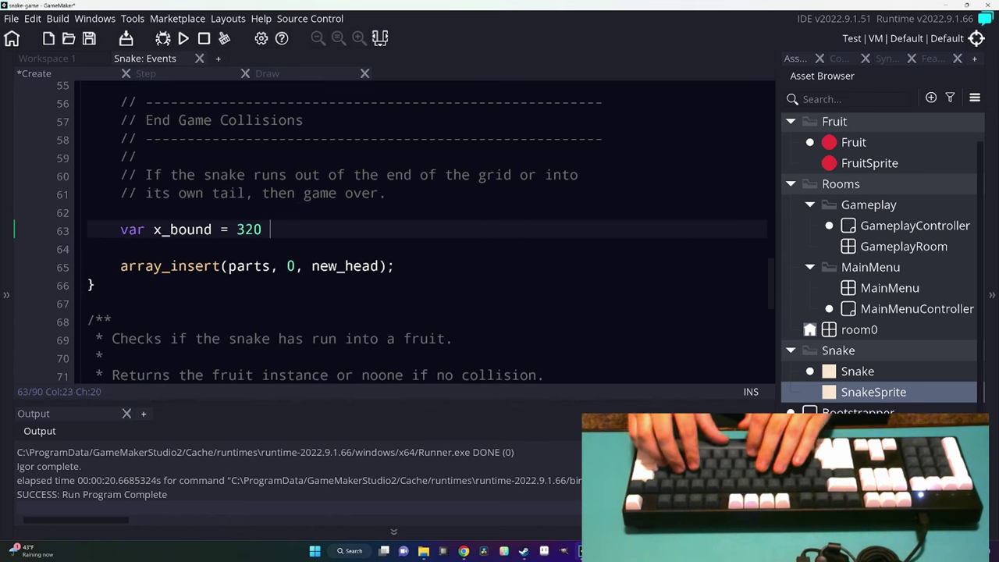
type("GRID_SWIZE")
key("BackSpace")
key("BackSpace")
key("BackSpace")
type("I")
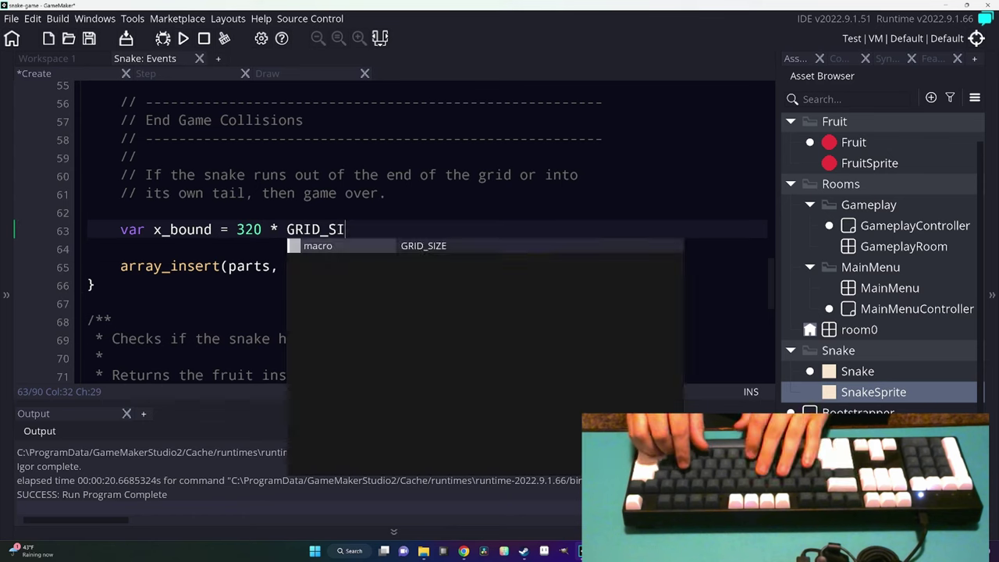
type("ZE;")
key("Return")
type("var y_bound ")
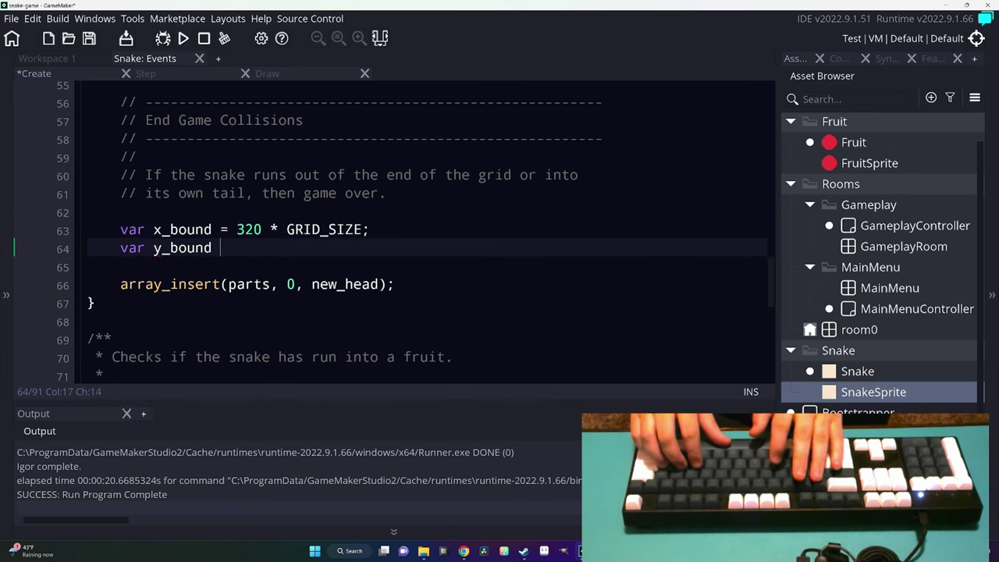
type("= 180 * GRID_SIZE;")
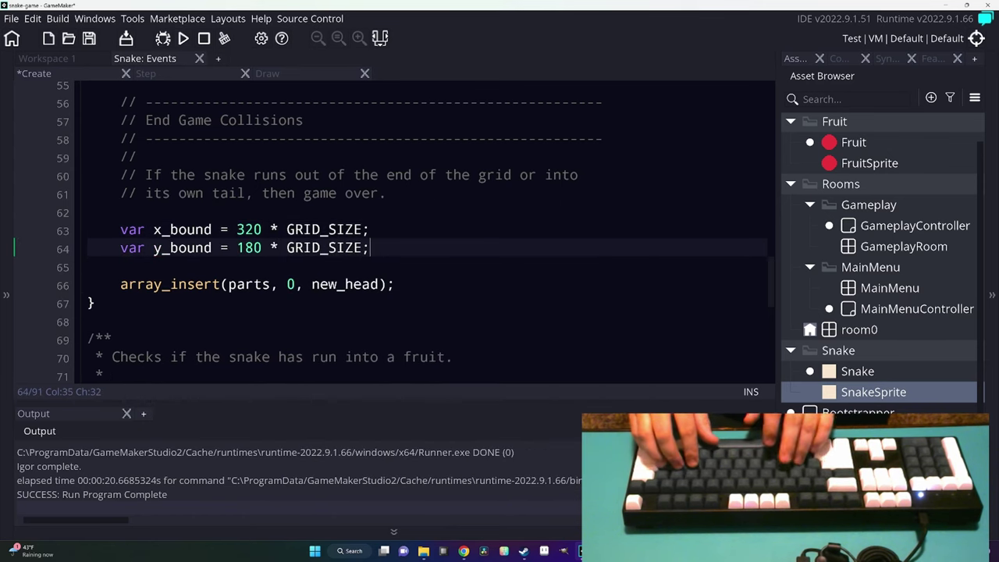
Add an if that calls game_over() when new_head leaves x_bound or y_bound, then begin another if.
key("Return")
key("Return")
type("_head.x <")
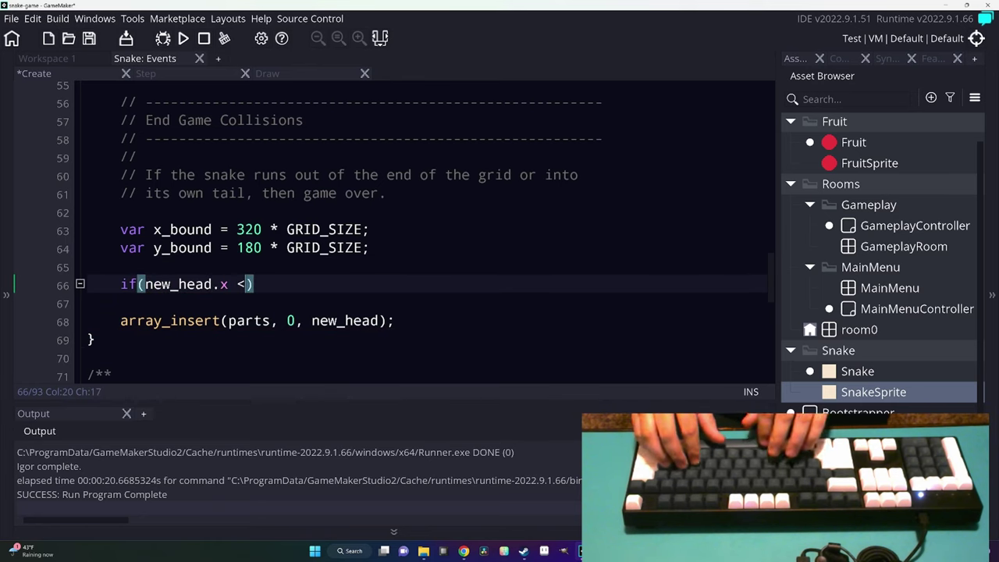
type("_head.")
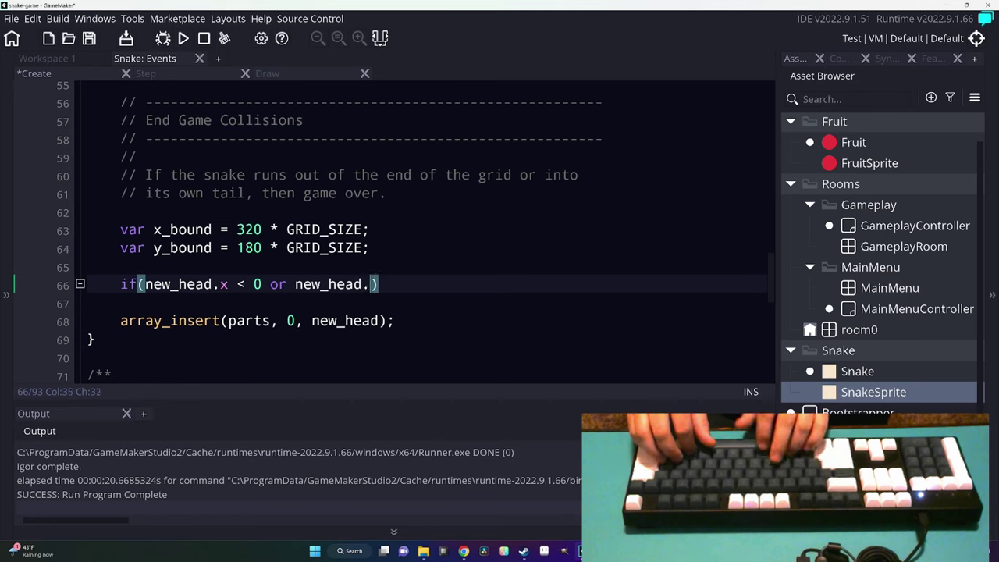
type("_bound or new")
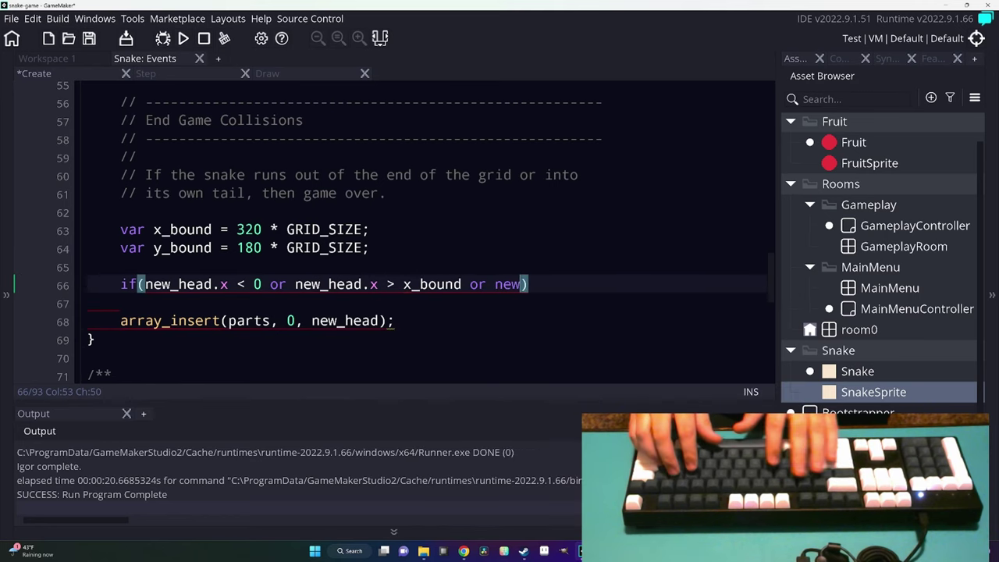
type("_head.y < 0 or ne")
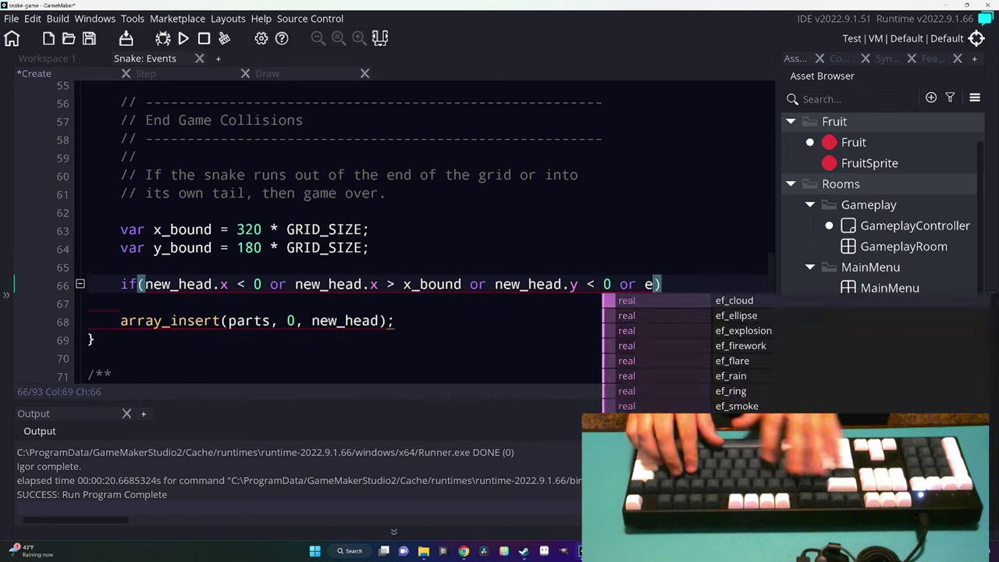
type("w_head.")
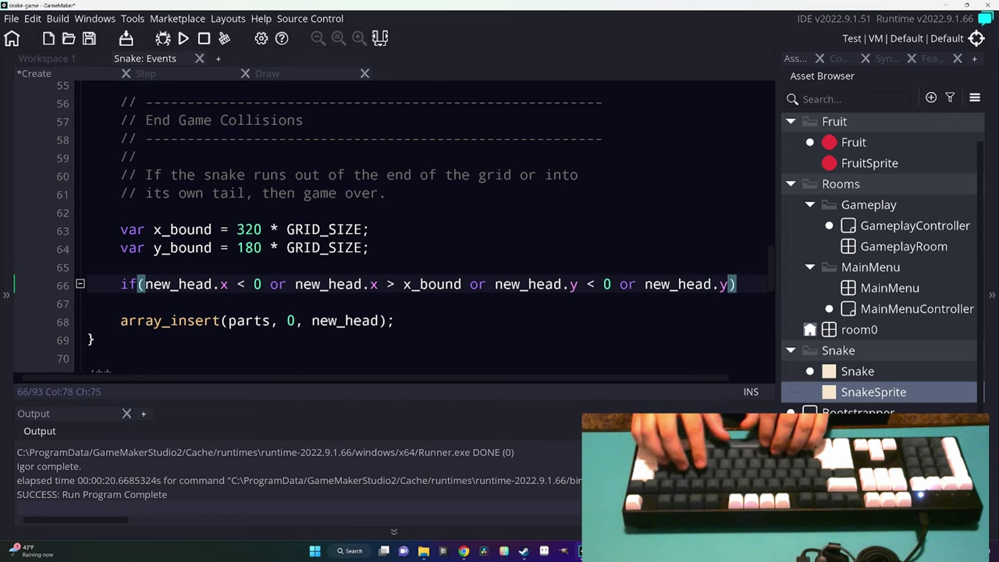
type("y")
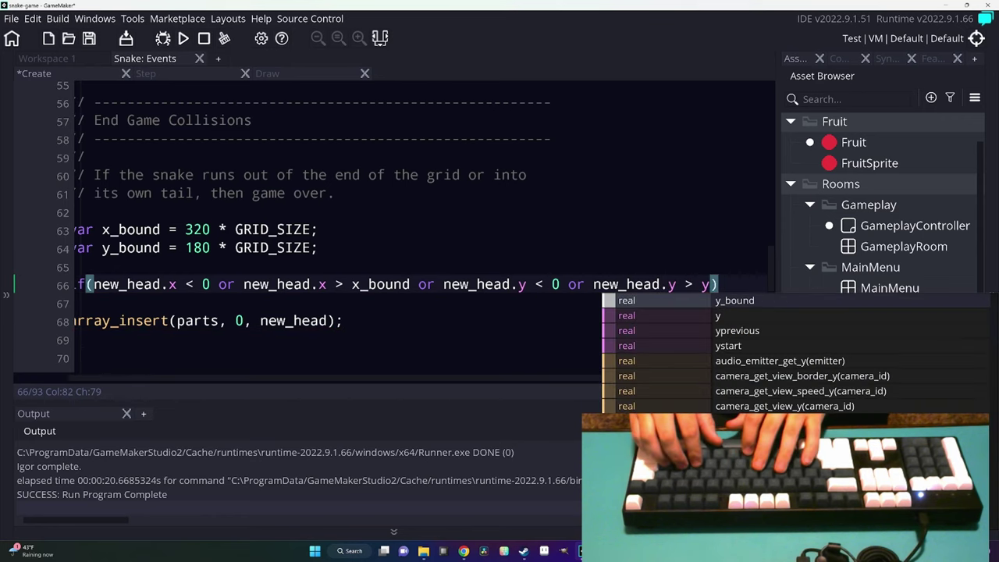
type("_bound)")
key("Return")
type("{}")
key("Left")
key("Return")
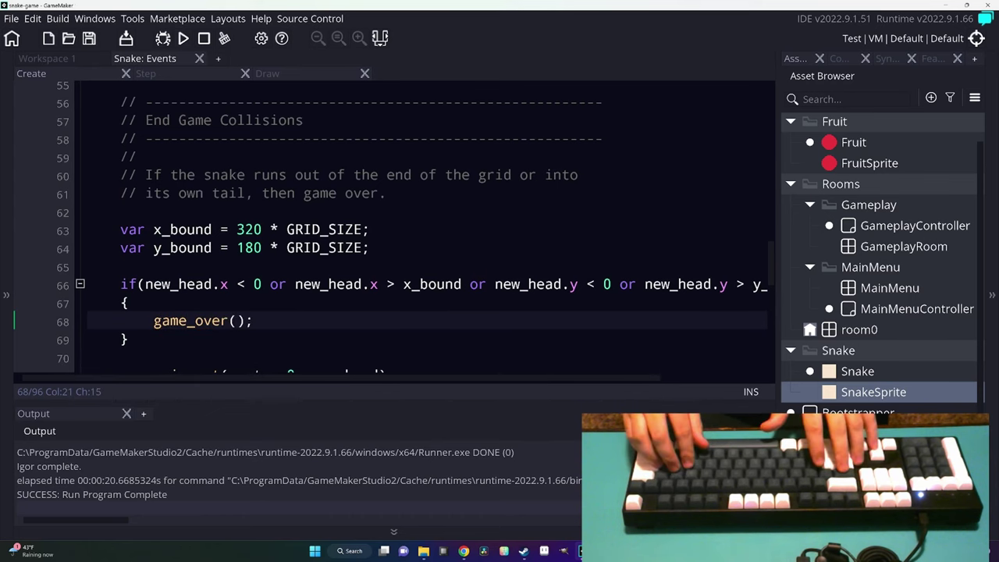
key("Down")
key("Return")
key("Return")
type("if(")
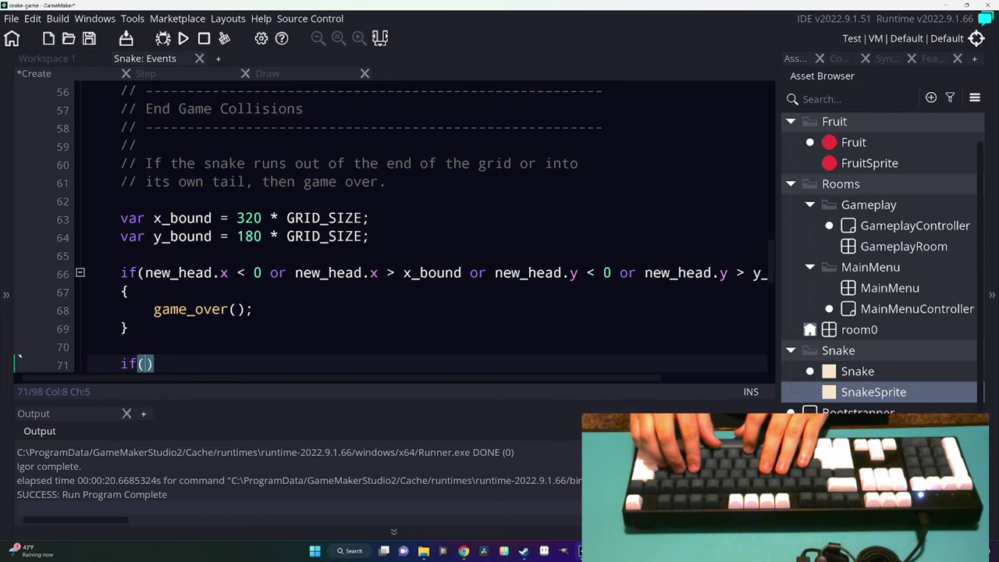
Add if(place_meeting(new_head.x, new_head.y, Snake)) calling game_over(), then run the game with F5.
key("BackSpace")
key("BackSpace")
key("BackSpace")
type("lace_")
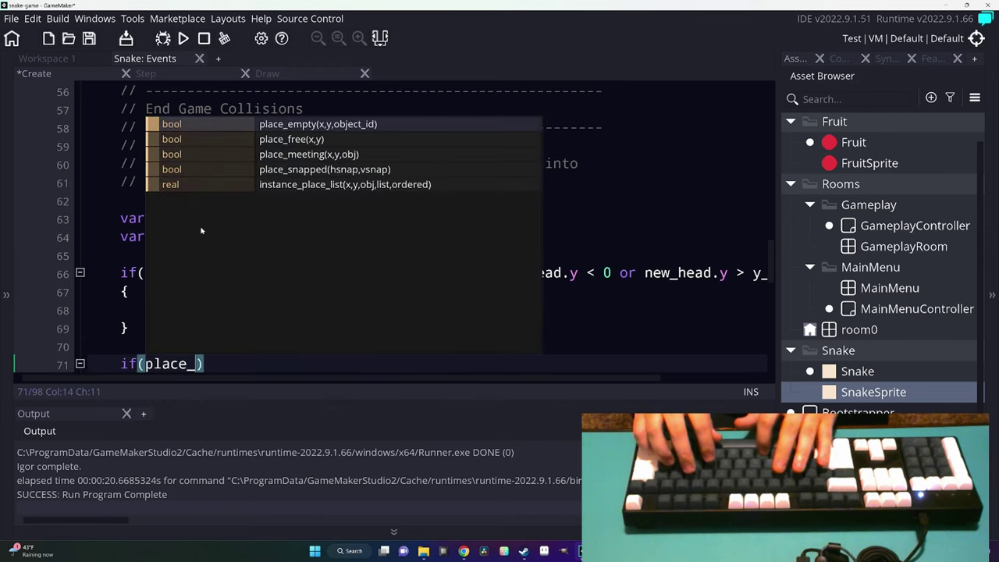
key("Down")
key("Return")
type("new_hea")
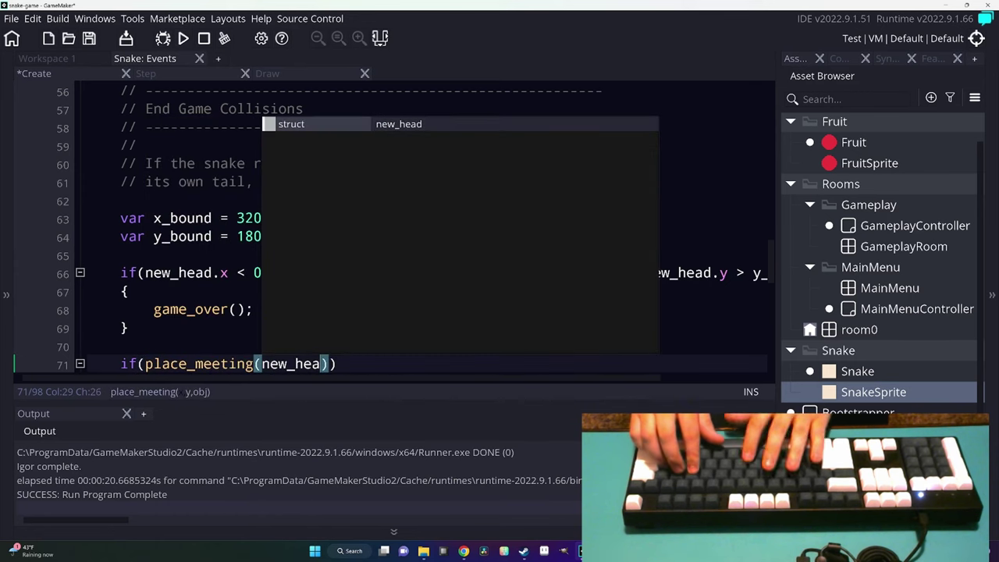
type("d.x, new_head.y,")
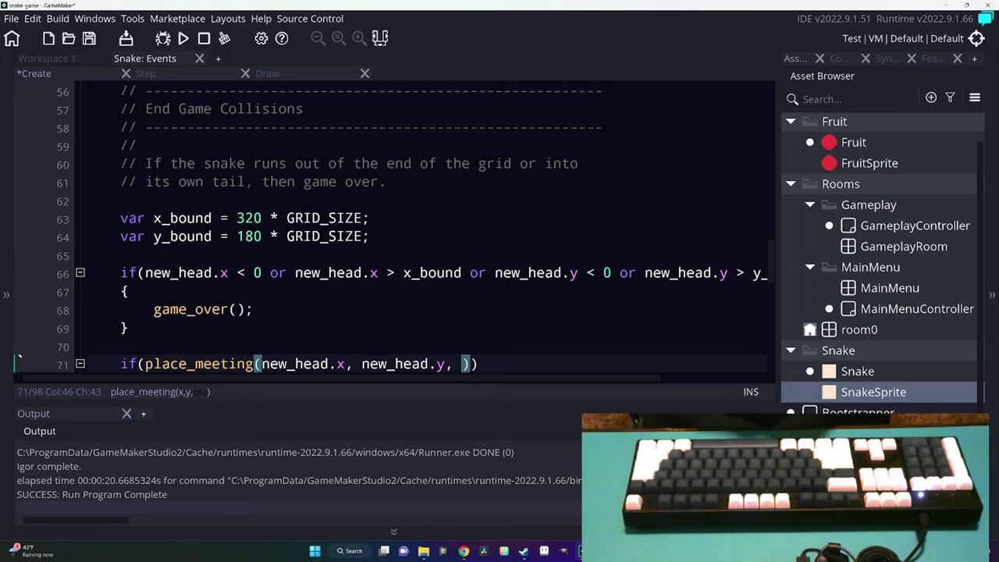
type("S")
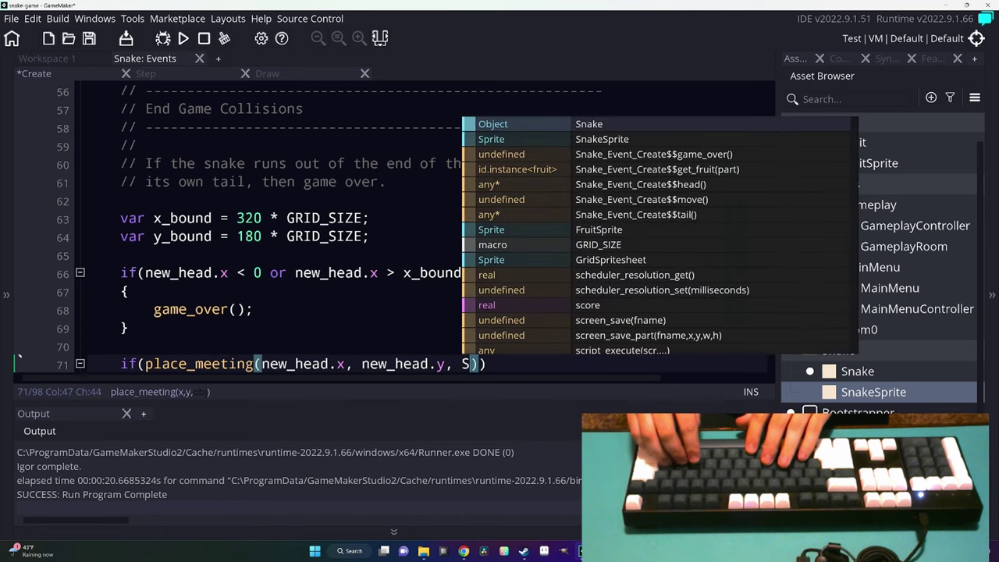
type("nake)")
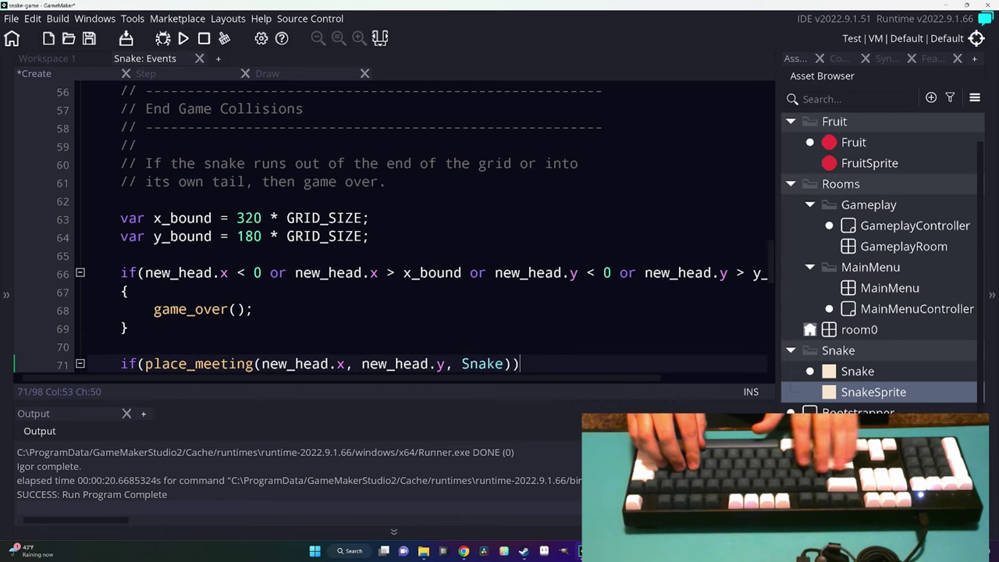
key("Return")
type("{")
key("Return")
type("game_ove")
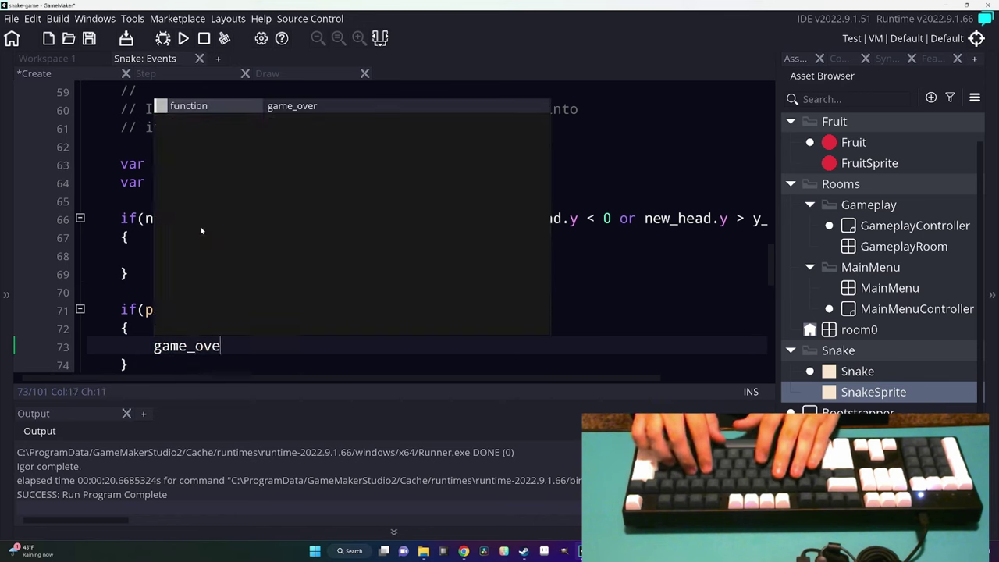
type("r();")
key("F5")
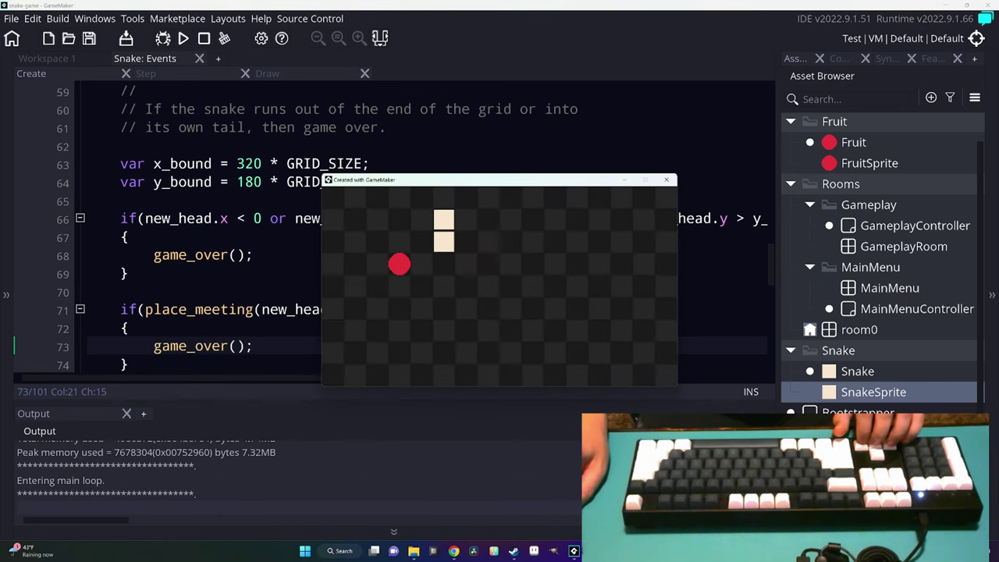
Play-test steering the snake, then select the self-collision check on lines 71–74 to comment out.
key("Right")
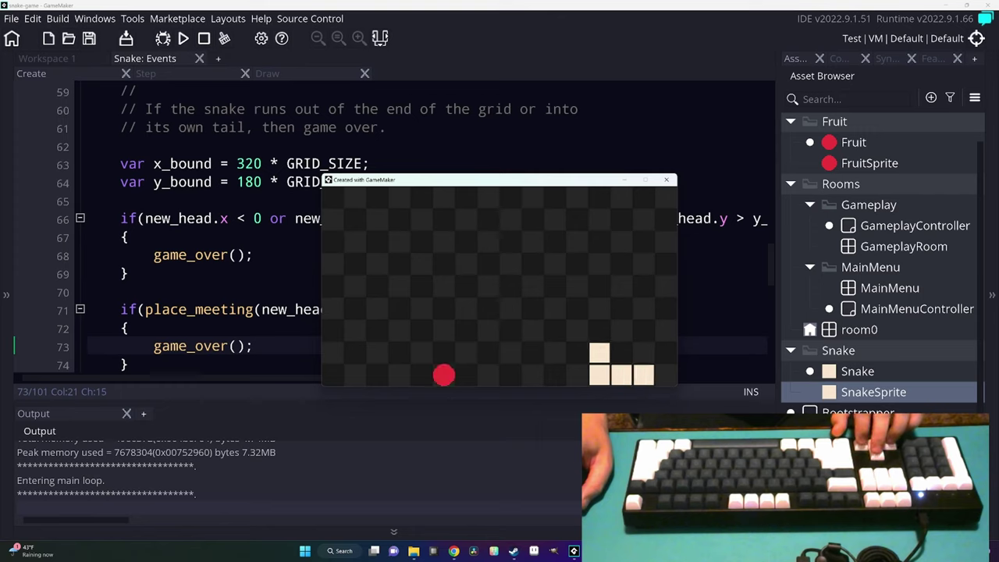
key("Down")
key("Left")
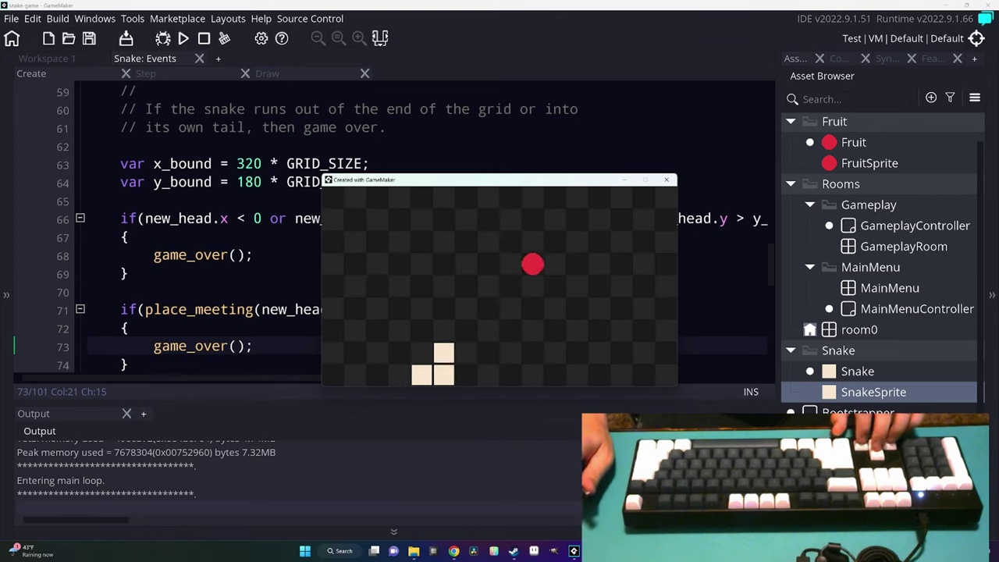
key("Up")
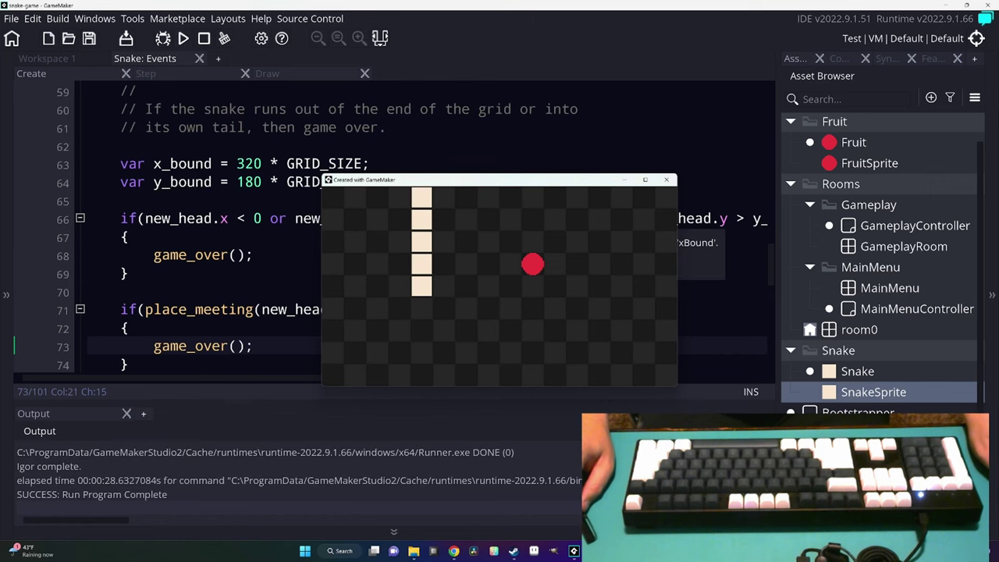
left_click_drag(129, 364, 146, 309)
Comment out the self-collision check and dismiss the room_goto documentation popup.
key("ctrl+k")
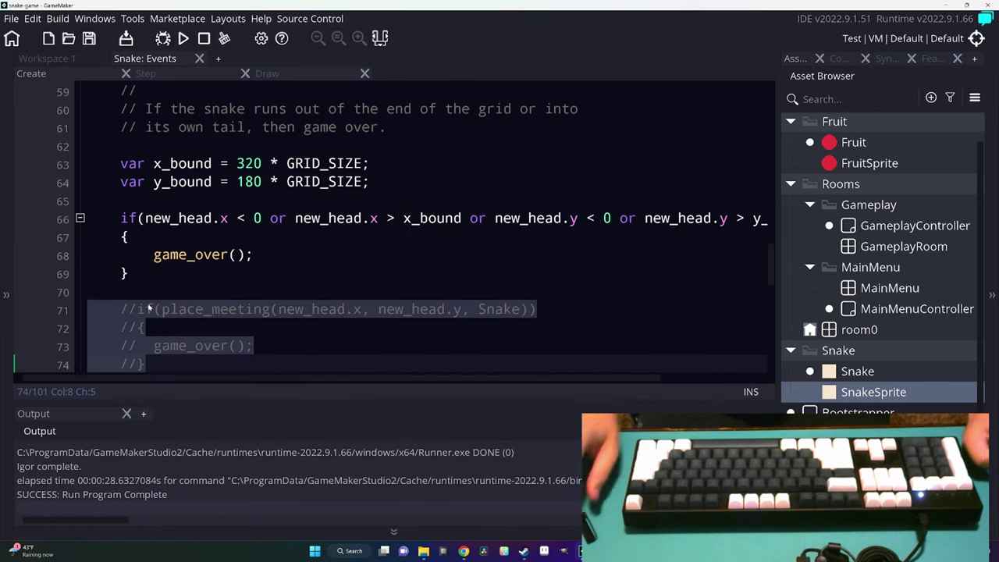
key("Up")
key("Up")
key("Up")
scroll(146, 309, "up", 5)
scroll(156, 190, "up", 4)
scroll(156, 190, "up", 4)
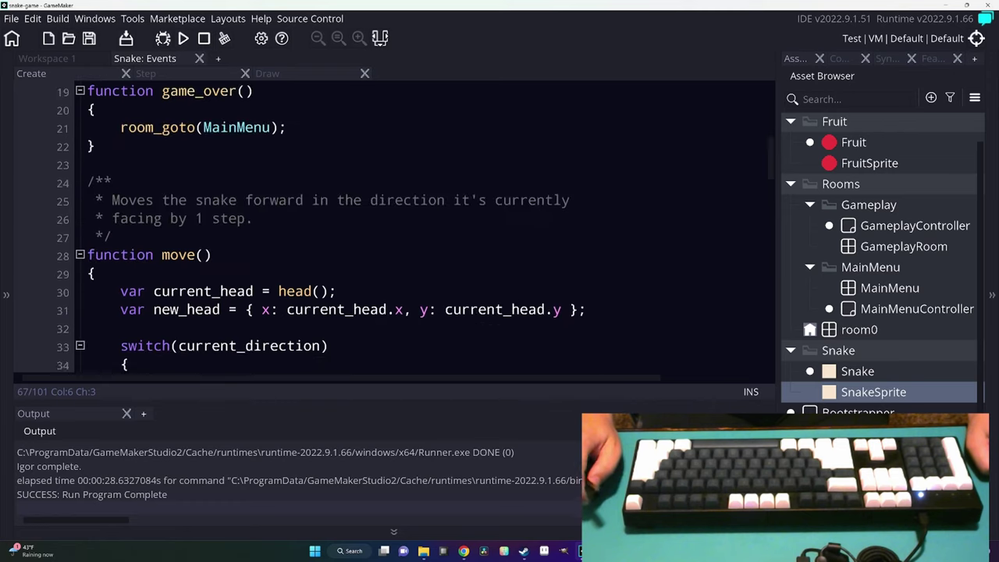
scroll(156, 189, "up", 2)
left_click(112, 246)
scroll(112, 245, "down", 3)
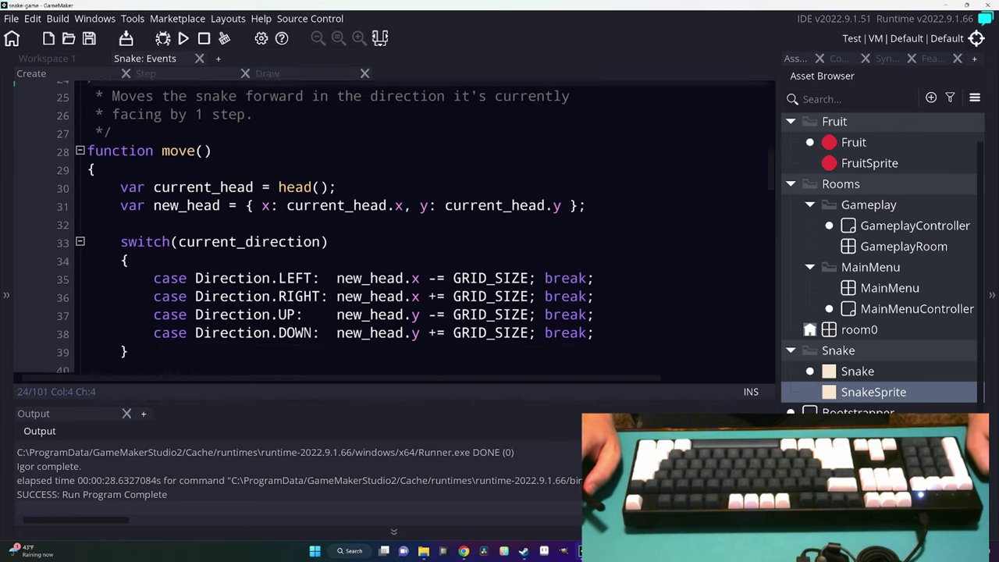
scroll(112, 245, "down", 7)
scroll(111, 246, "down", 1)
scroll(117, 234, "down", 3)
Insert show_debug_message(string(new_head.x)); on a new line above the bounds check.
left_click(117, 226)
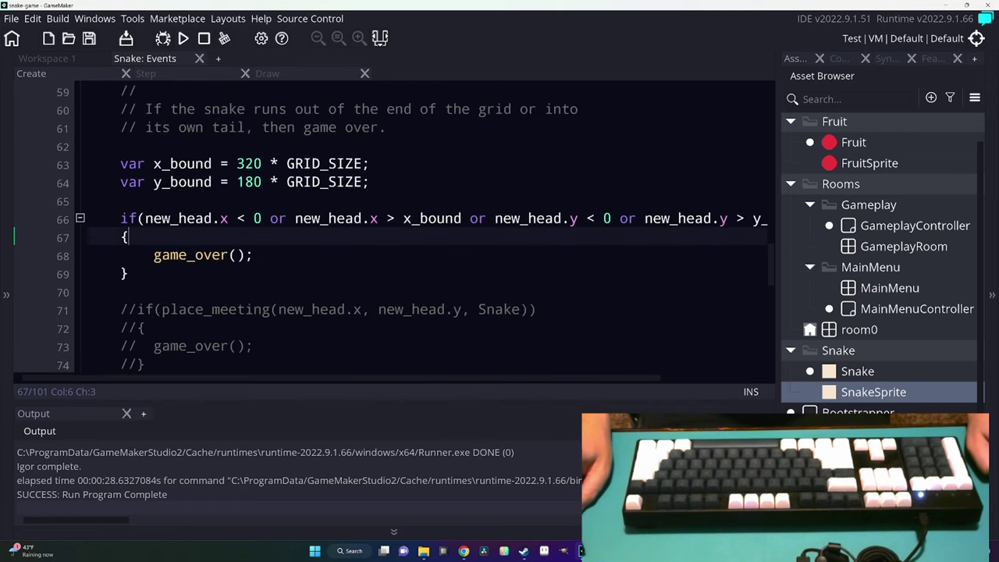
key("Up")
type("w_debug")
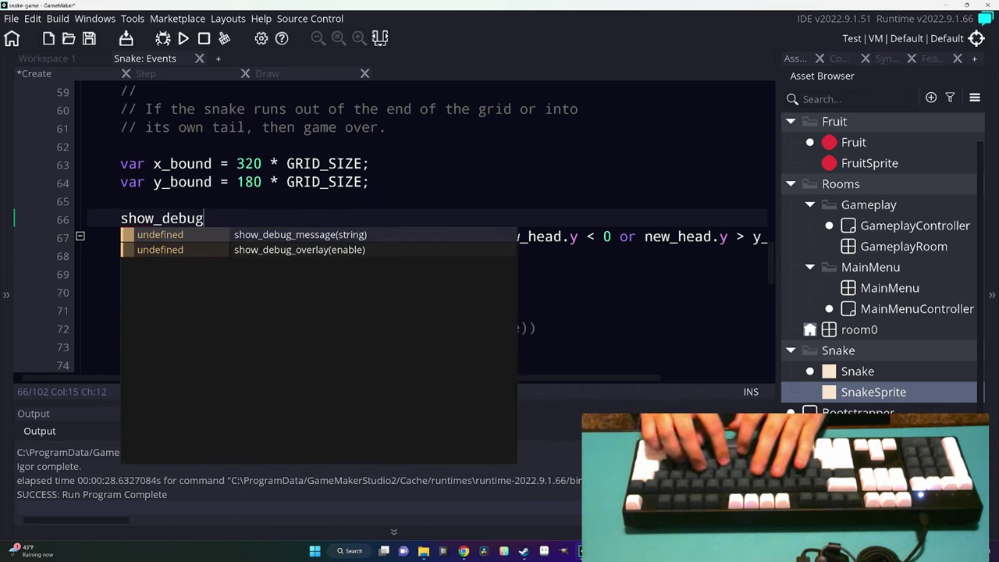
key("Return")
type(");")
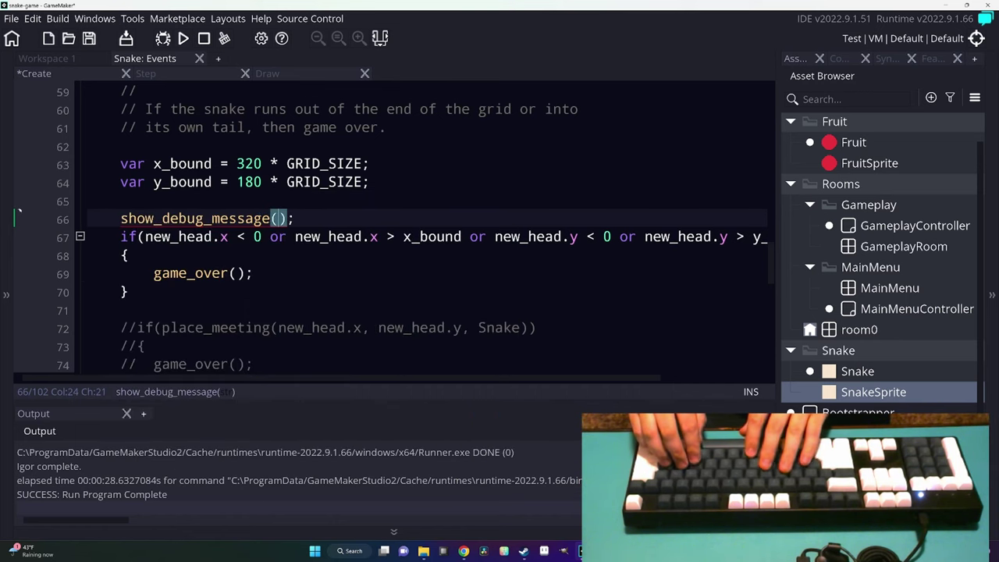
type("new_h")
key("BackSpace")
key("BackSpace")
key("BackSpace")
type("string(ne")
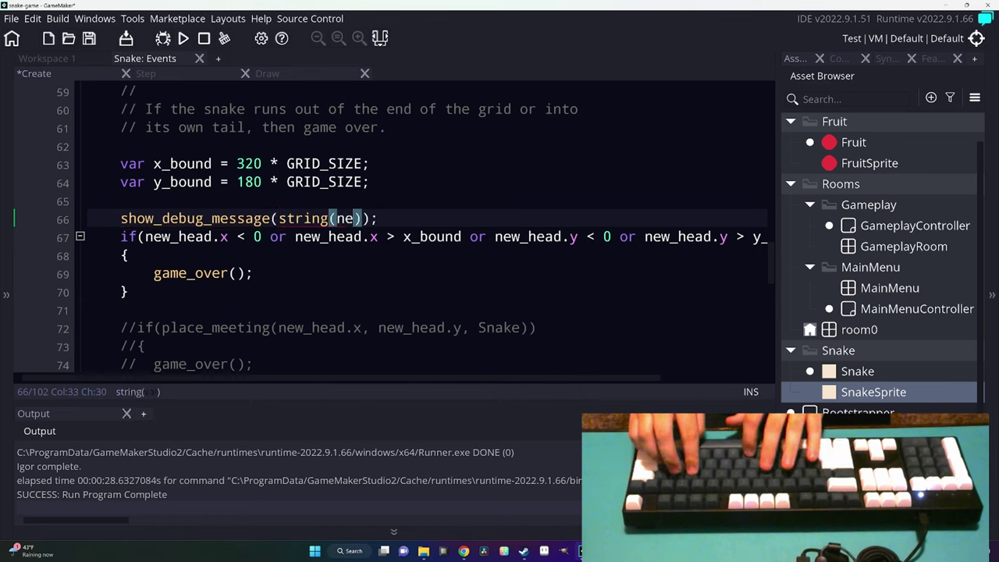
type("w_head.x")
Run the game with F5 and play, turning the snake down at the right edge.
key("F5")
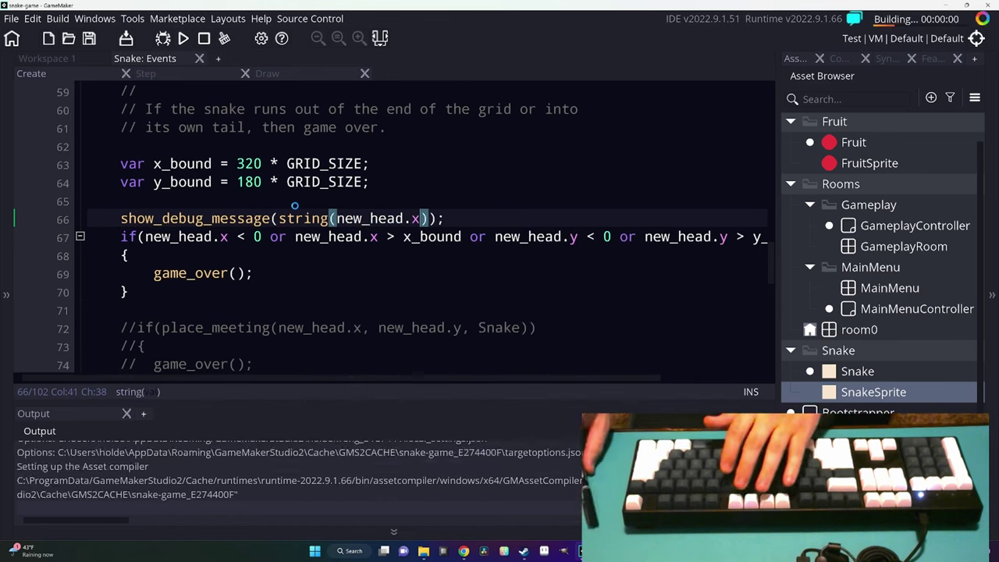
key("space")
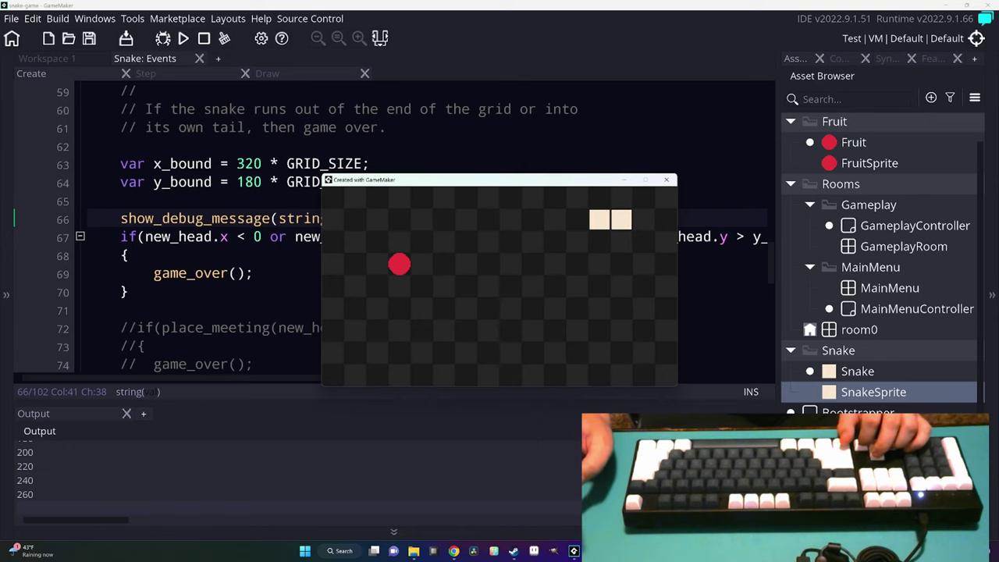
key("Down")
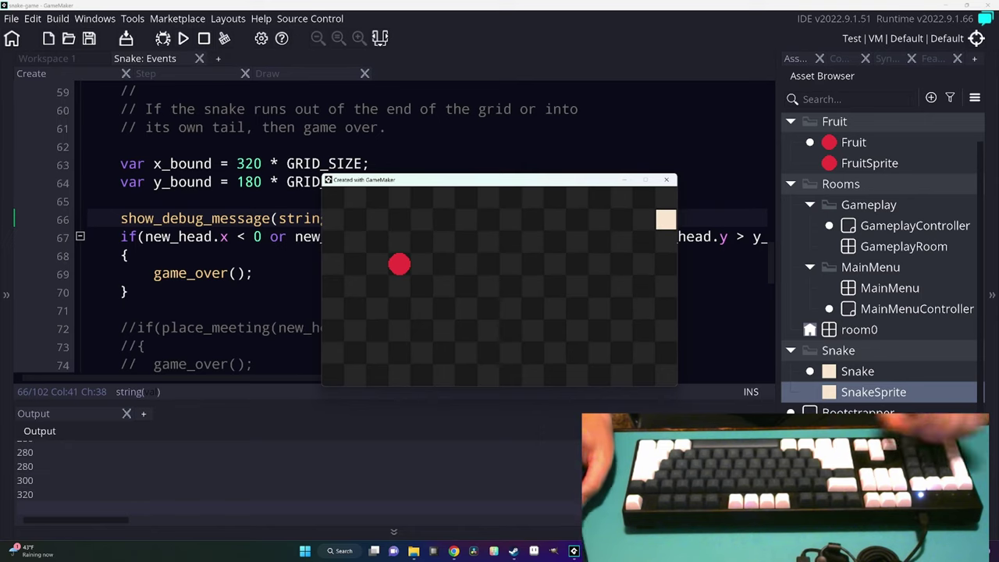
left_click(312, 163)
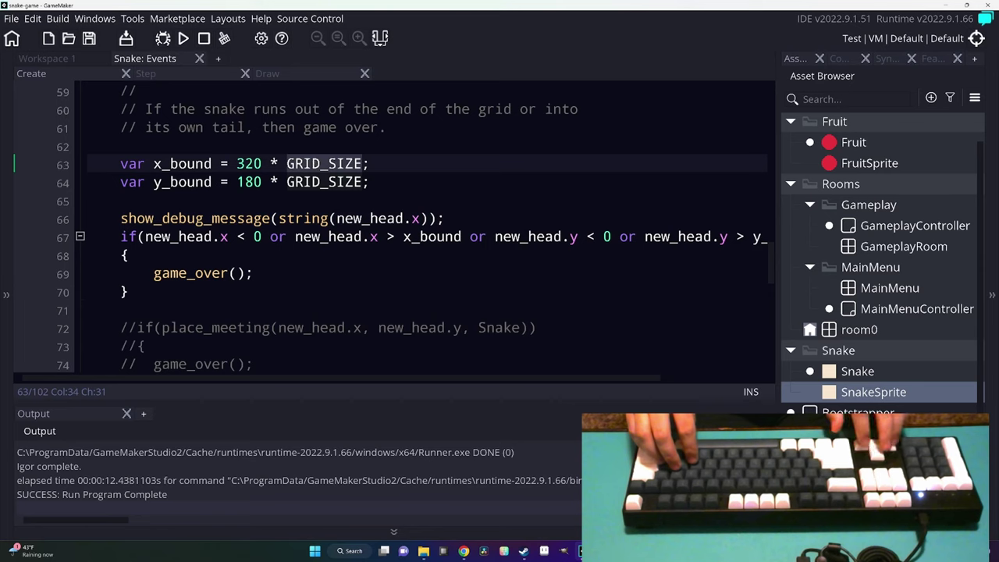
Delete ' * GRID_SIZE' so x_bound and y_bound are plain 320 and 180.
left_click(367, 181)
key("BackSpace")
key("BackSpace")
key("BackSpace")
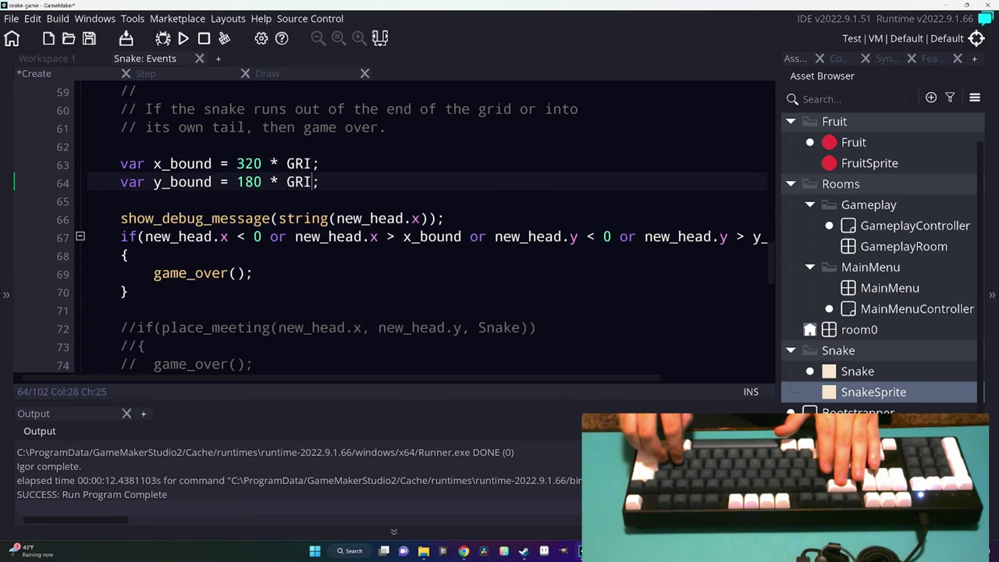
key("BackSpace")
key("BackSpace")
Run the game with F5 several times and play rounds, steering up and left.
key("F5")
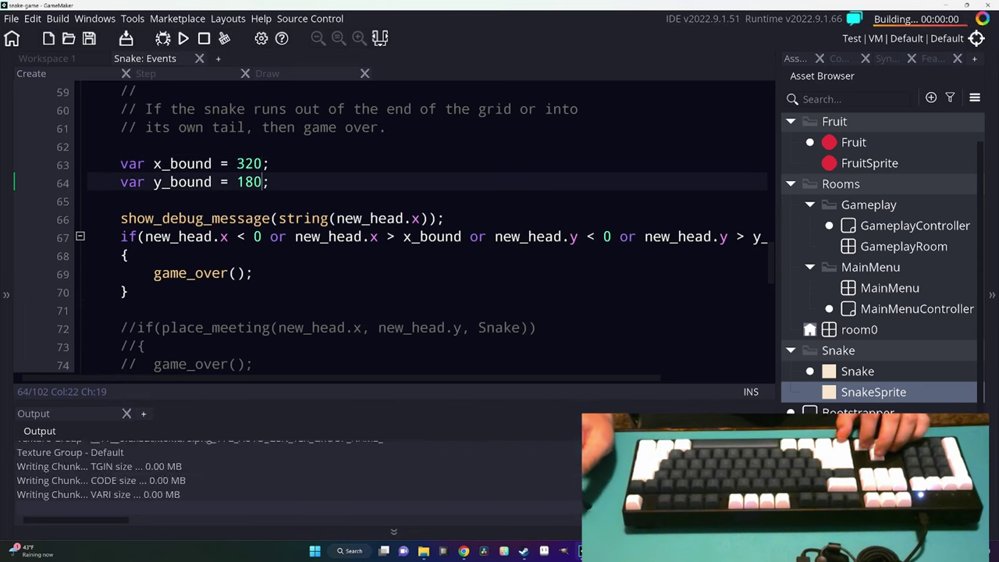
key("space")
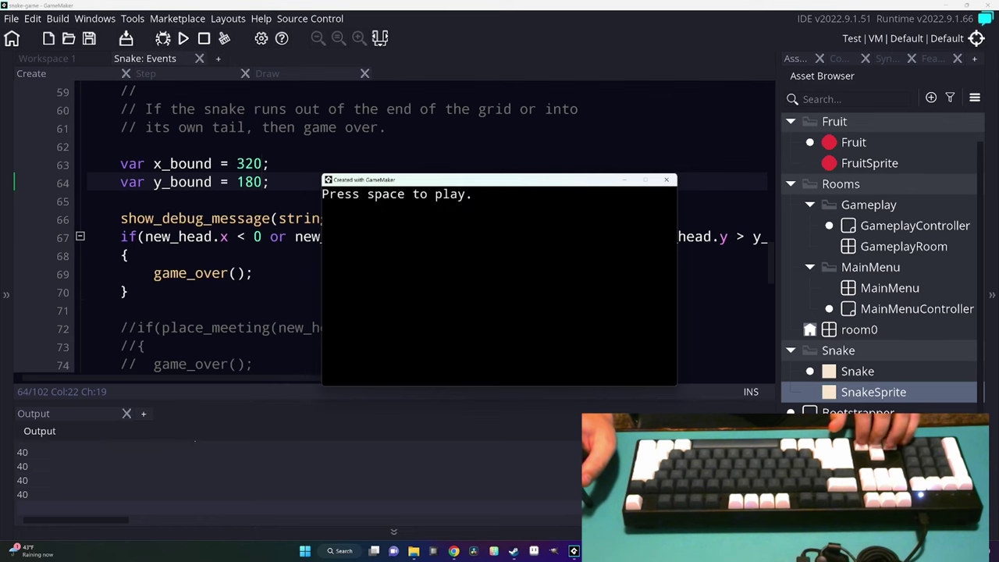
key("F5")
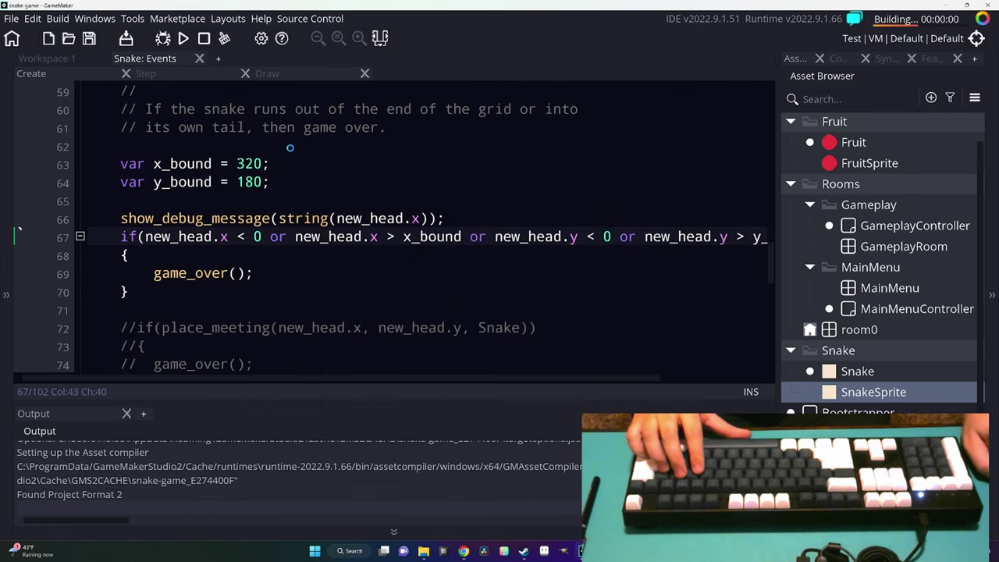
key("space")
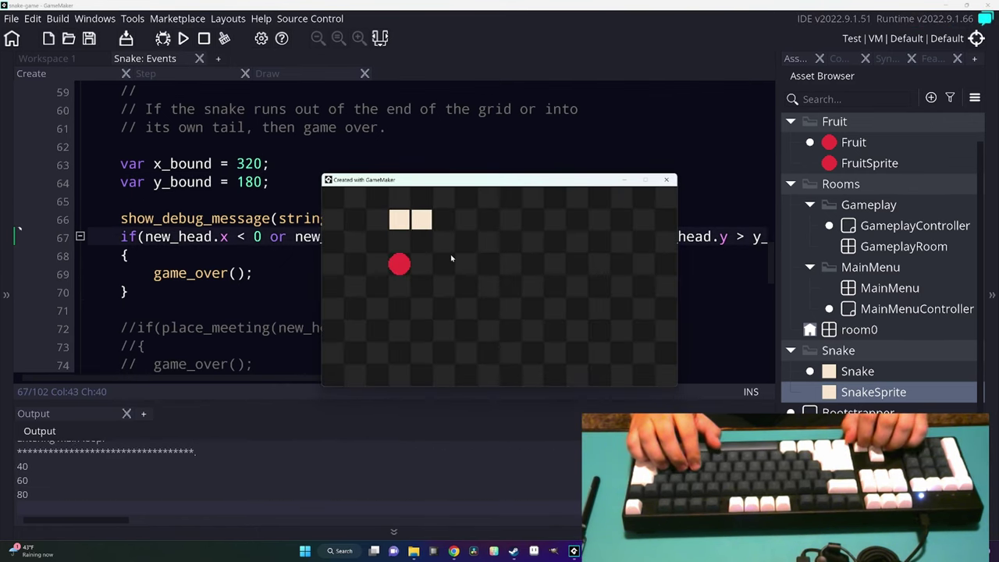
key("Up")
key("Left")
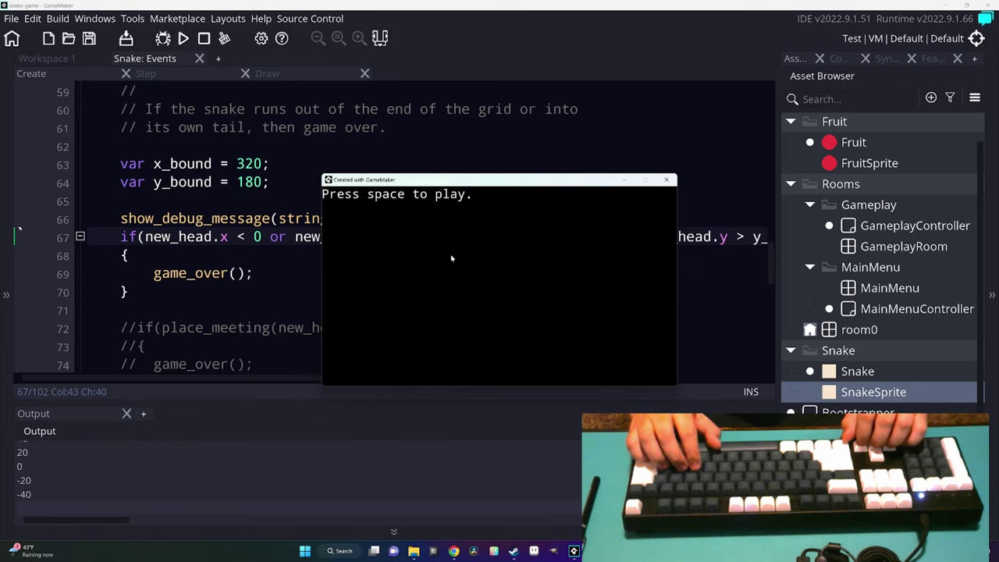
key("space")
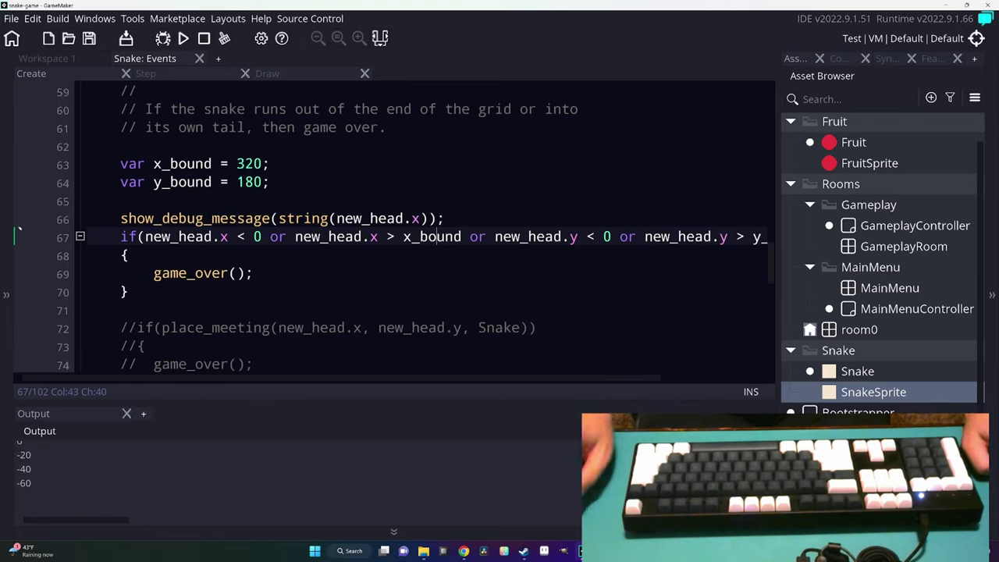
key("F5")
key("space")
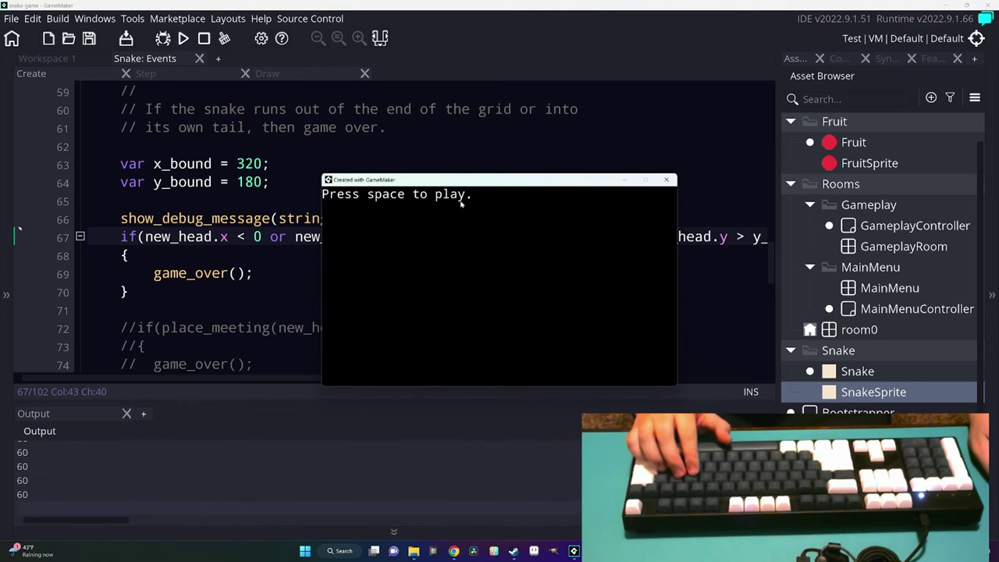
key("space")
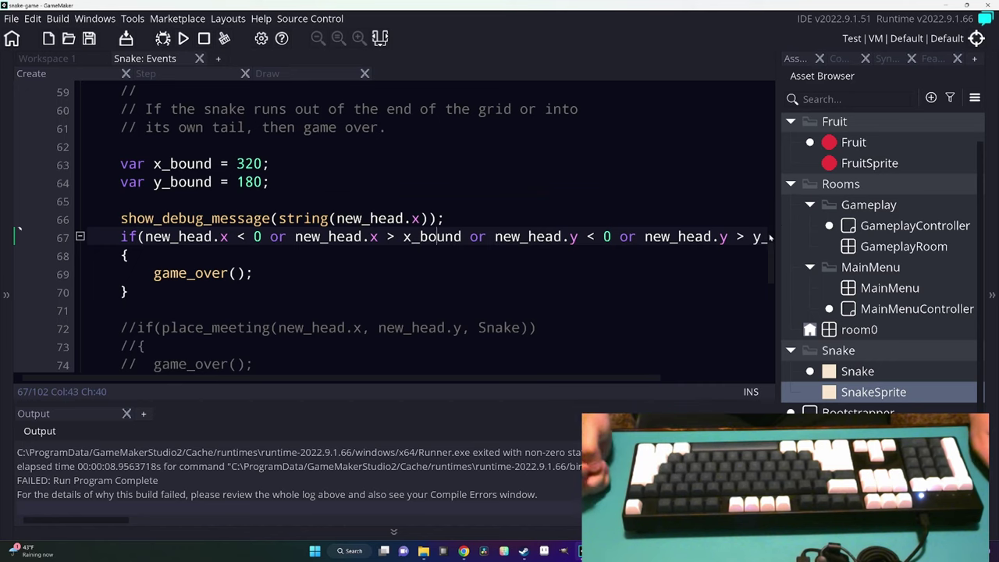
Open all GameplayController event scripts and inspect the Room Start Snake and Fruit spawn lines.
left_click_drag(903, 225, 899, 247)
right_click(898, 226)
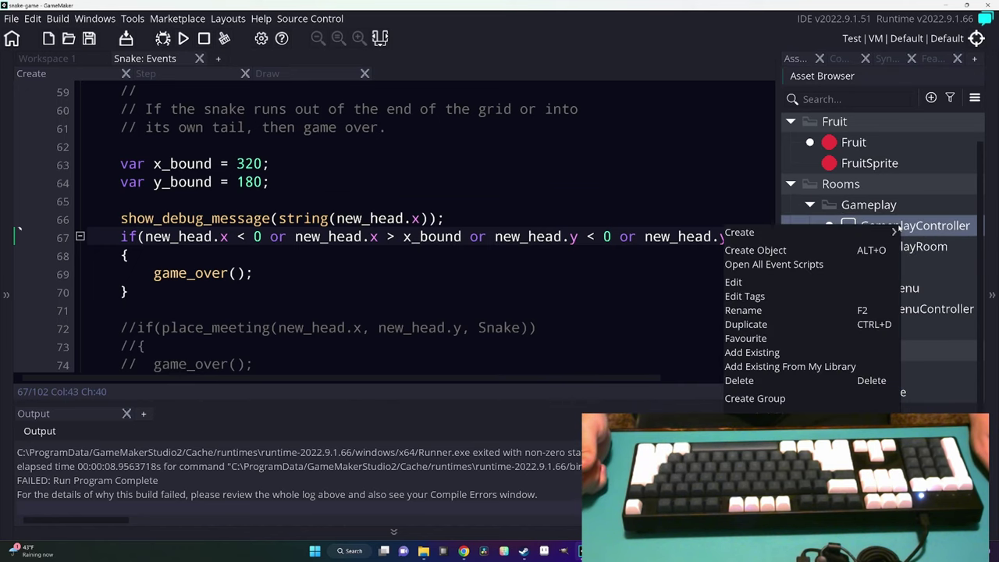
left_click(781, 262)
left_click(78, 78)
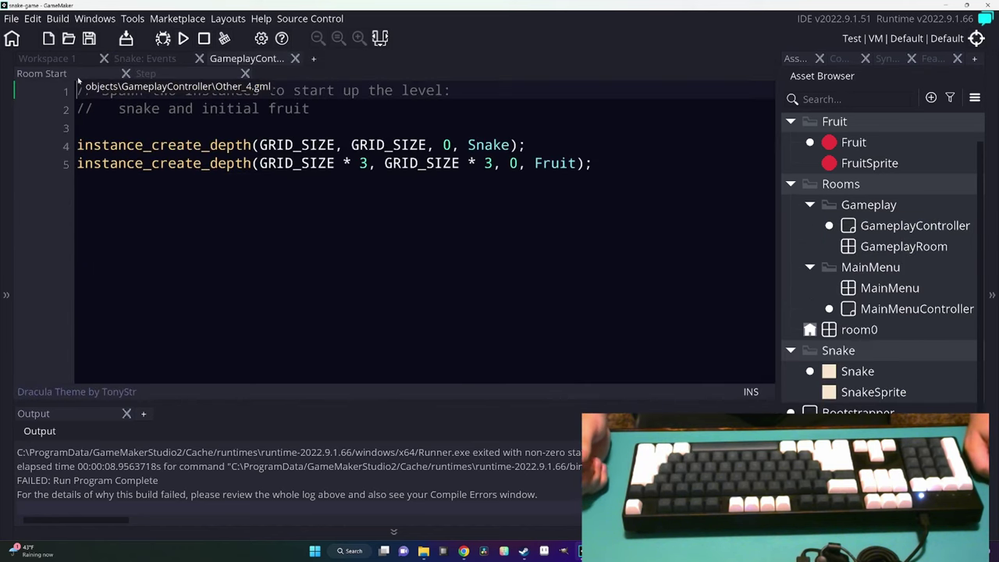
left_click(294, 163)
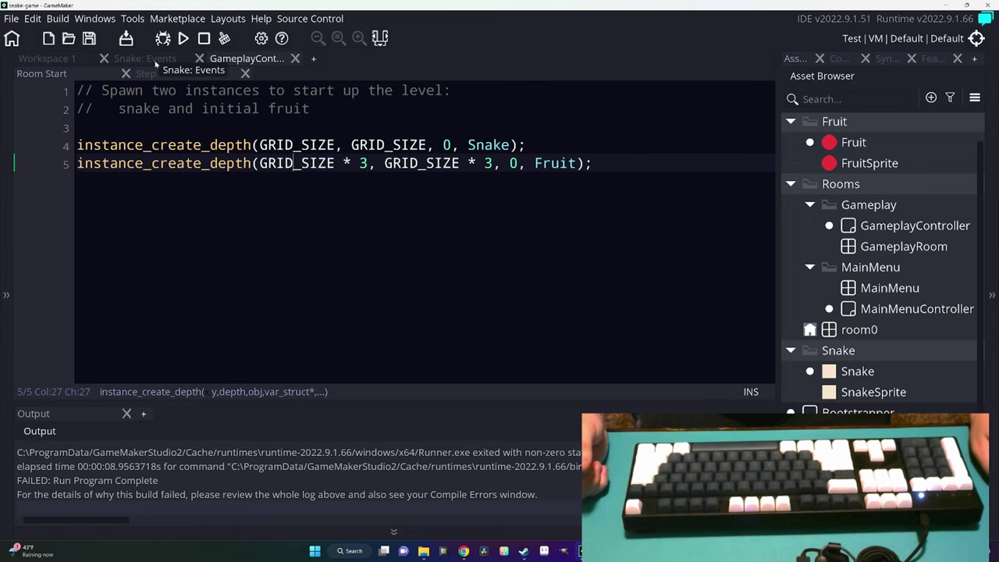
left_click(77, 59)
Add a Room End event containing with(Snake) instance_destroy(); and with(Fruit) instance_destroy();.
double_click(913, 226)
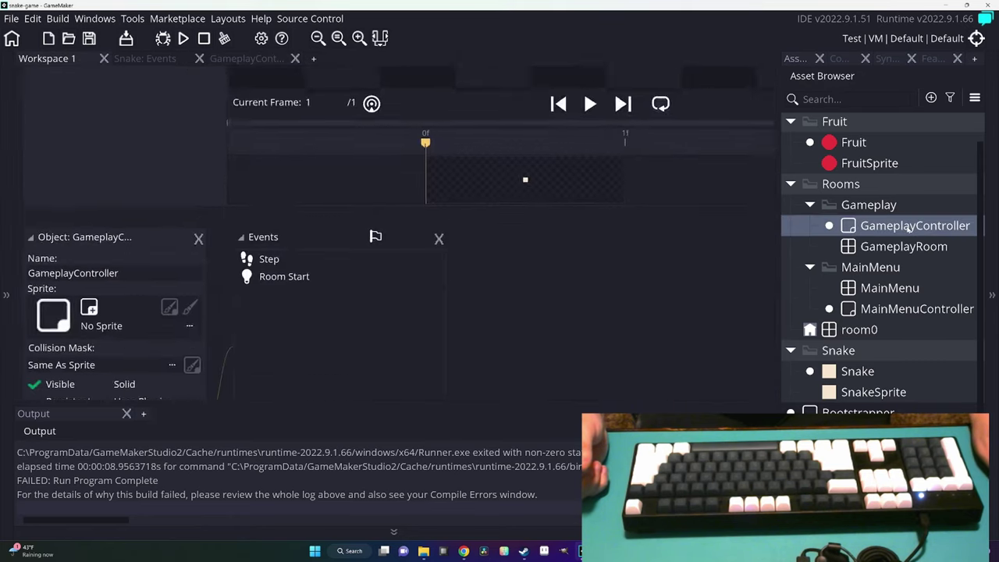
left_click(308, 333)
mouse_move(357, 519)
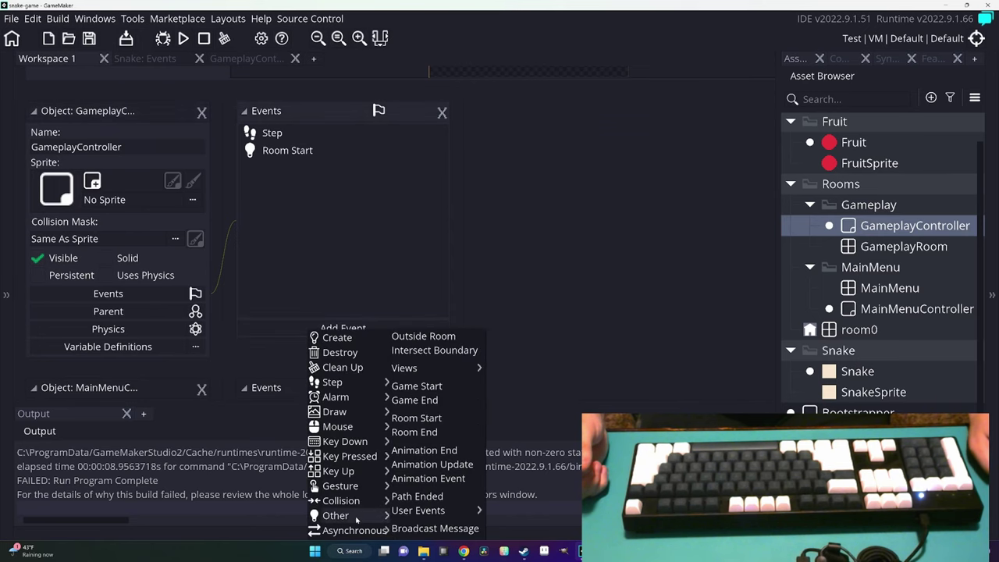
left_click(437, 433)
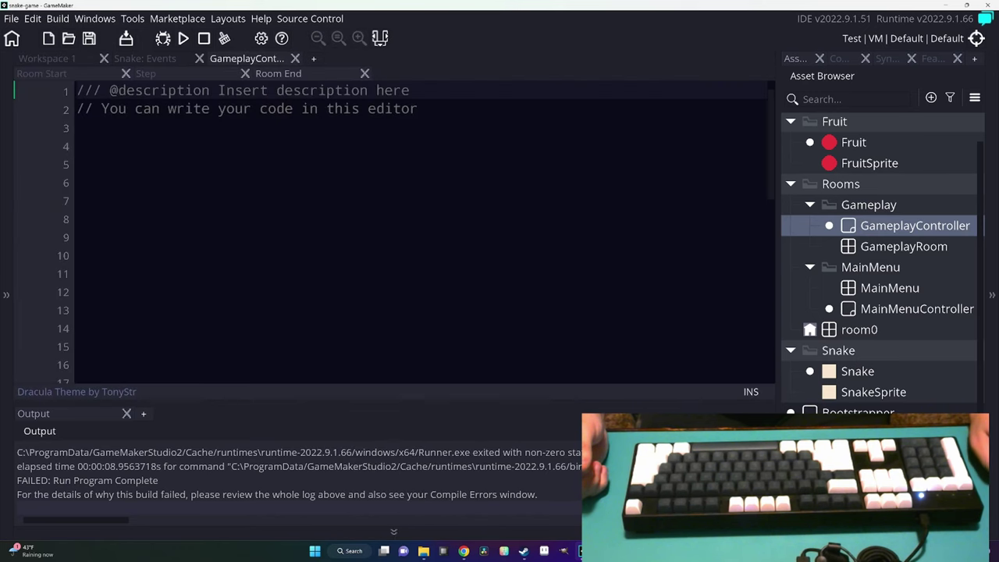
left_click(301, 181)
key("ctrl+a")
type("with(")
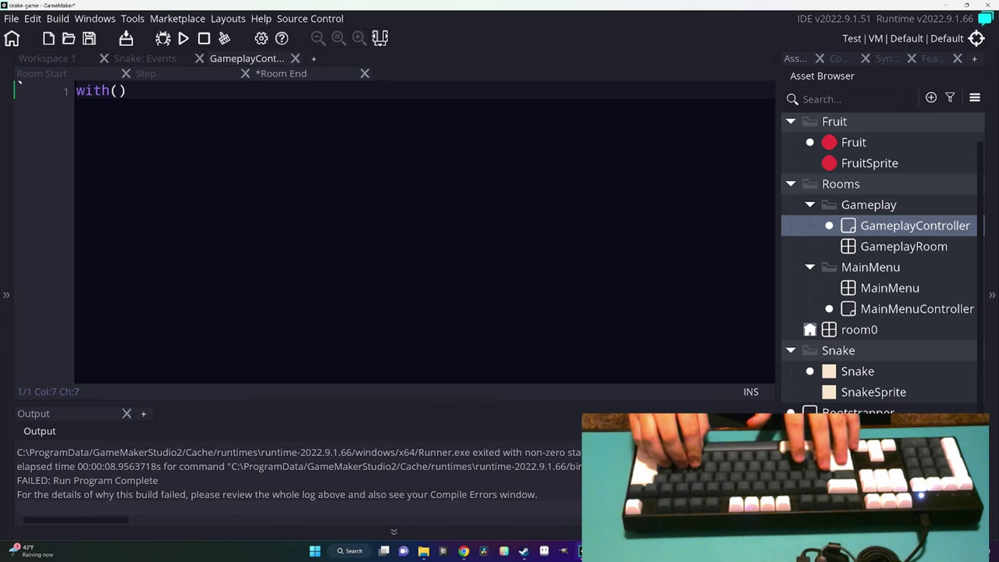
type("Snake) instance")
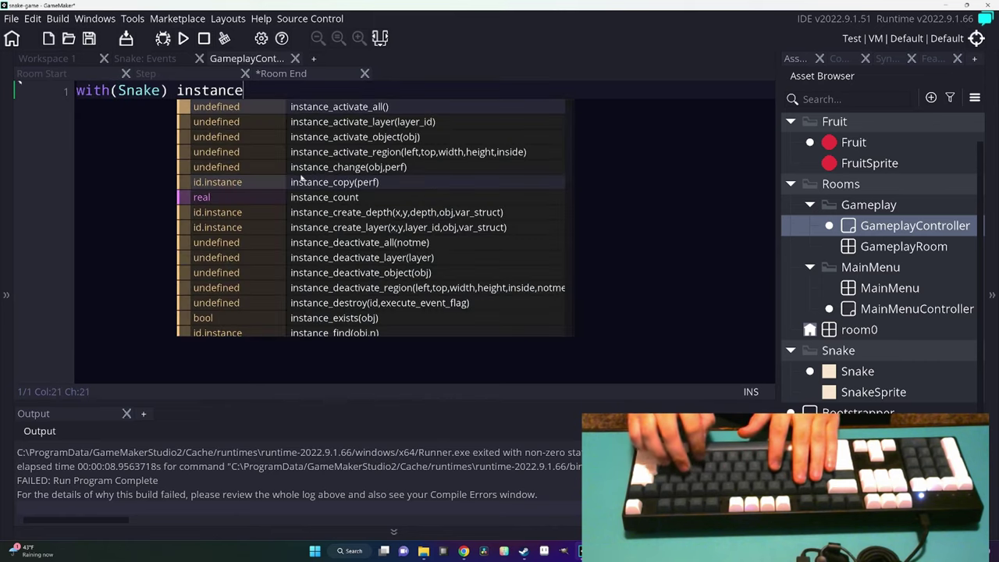
type("_destroy();")
key("Return")
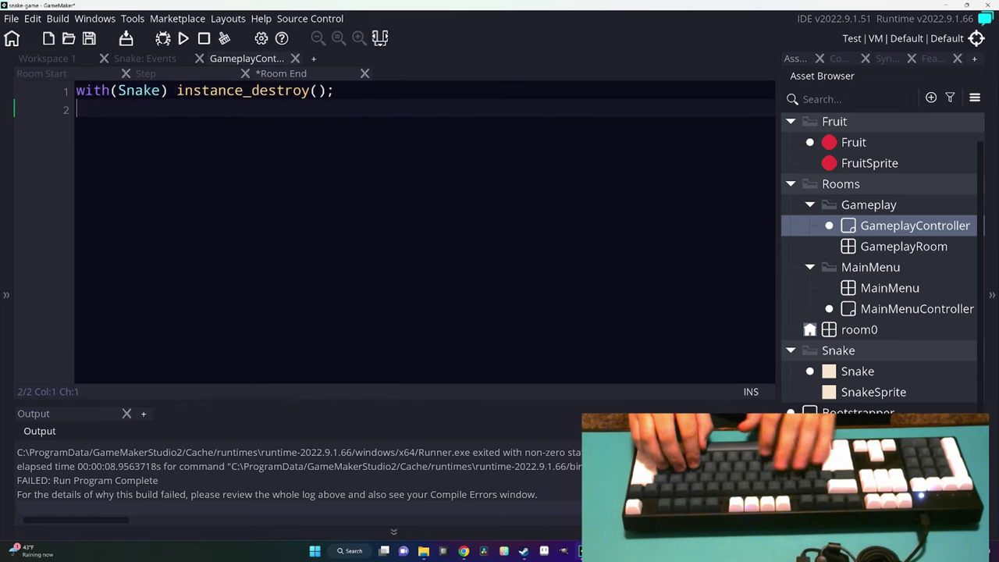
type("with(Fruit) instance_")
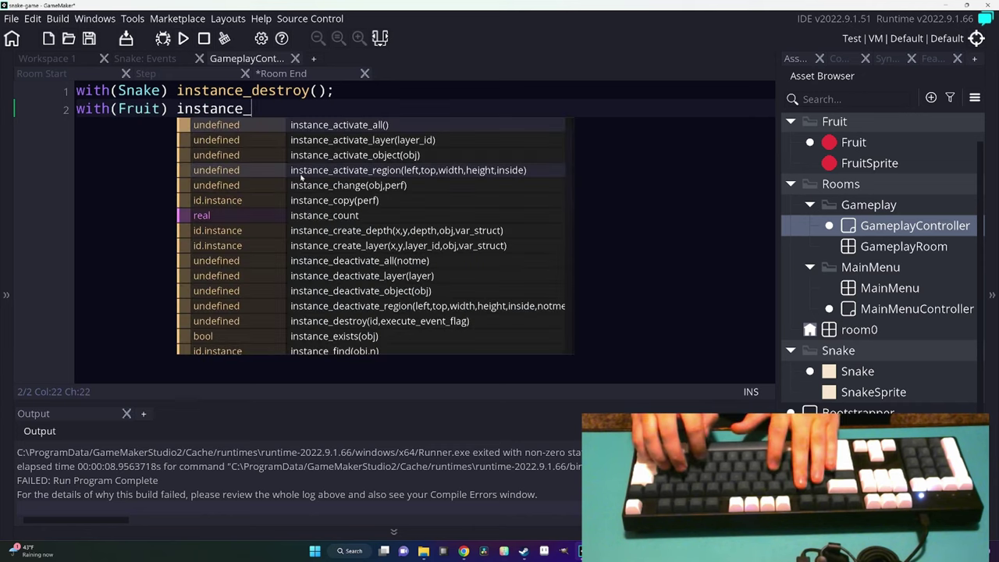
type("destroy();")
Playtest two rounds, then close the game and return to the Snake object's events.
key("F5")
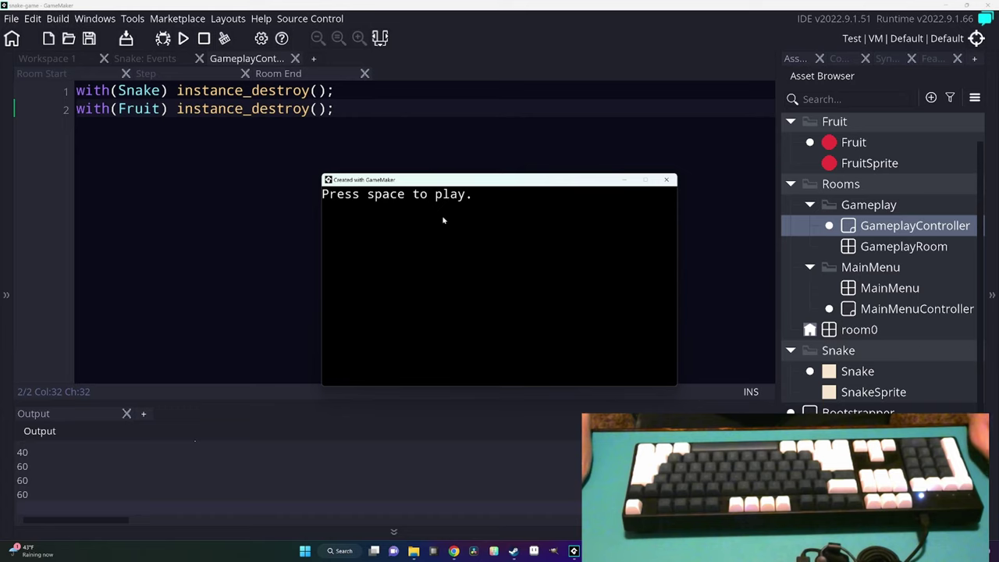
key("space")
key("Down")
key("Right")
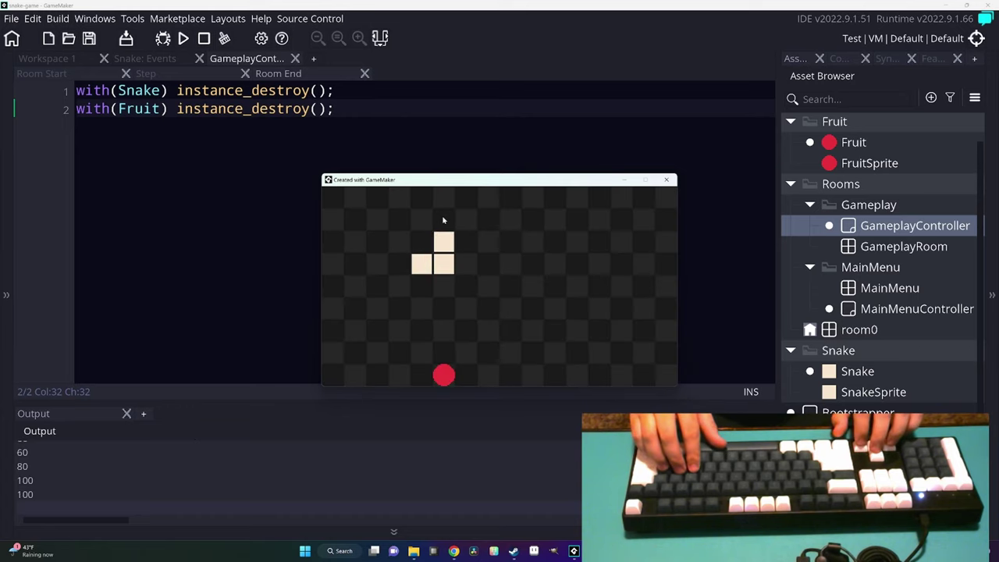
key("Left")
key("space")
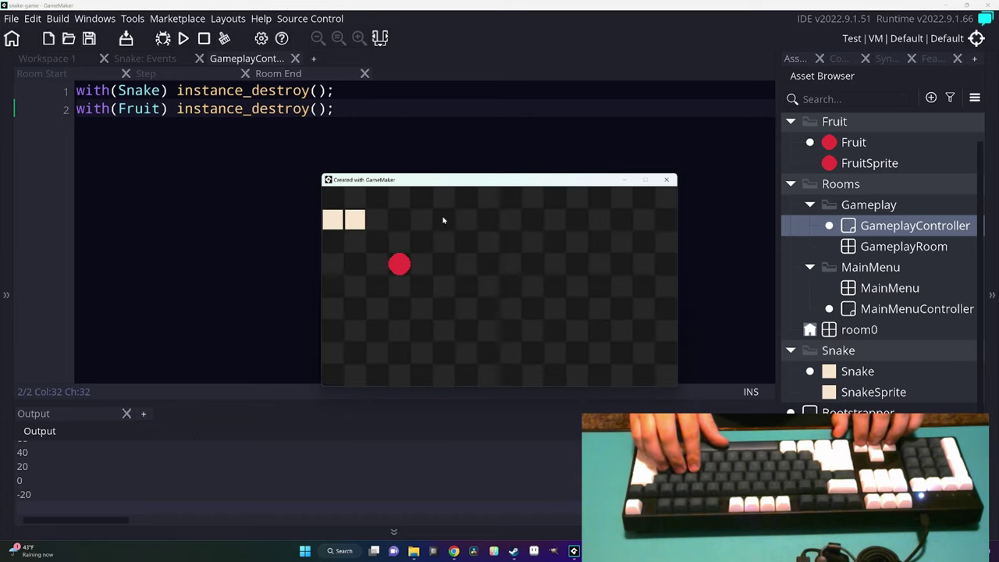
key("Down")
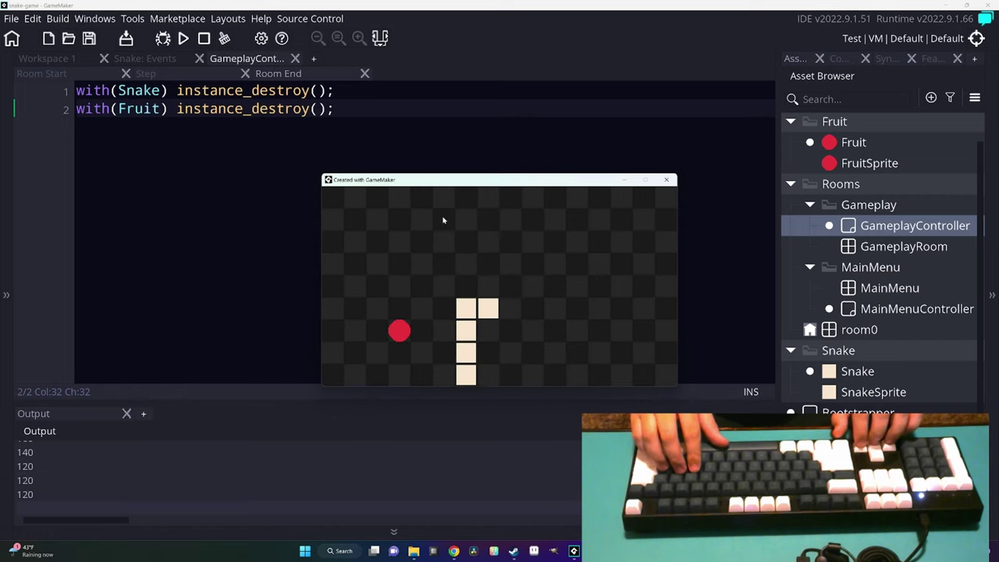
key("Up")
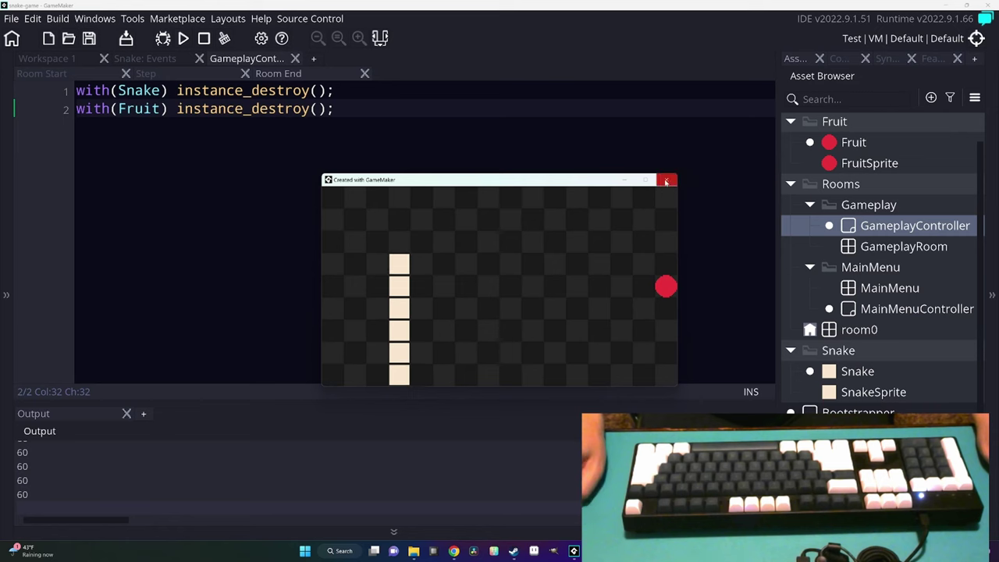
left_click(666, 180)
left_click(295, 59)
Change move_interval from 0.4 to 0.2 in the Snake's Create event.
left_click(145, 58)
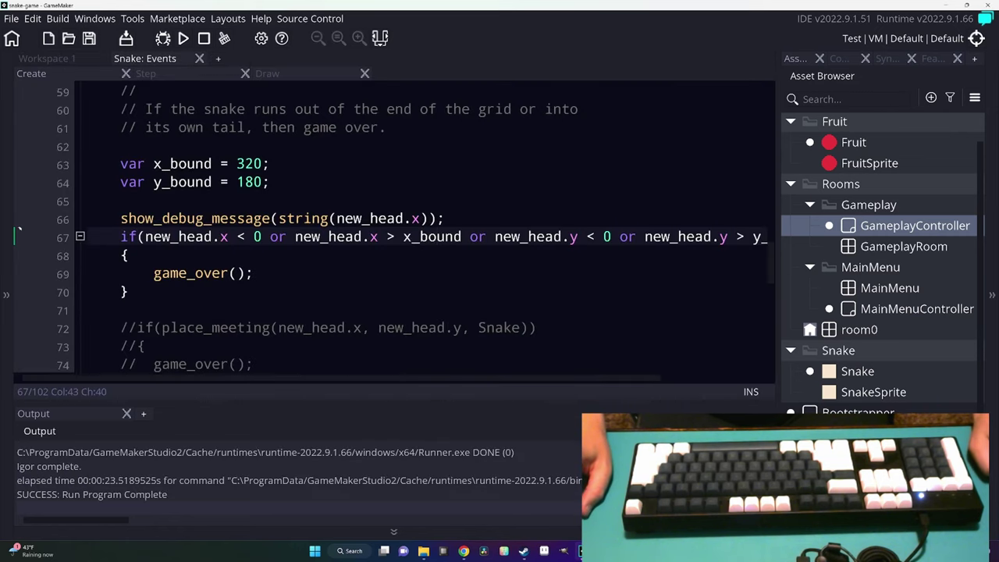
scroll(390, 234, "down", 10)
scroll(390, 234, "down", 3)
left_click(243, 205)
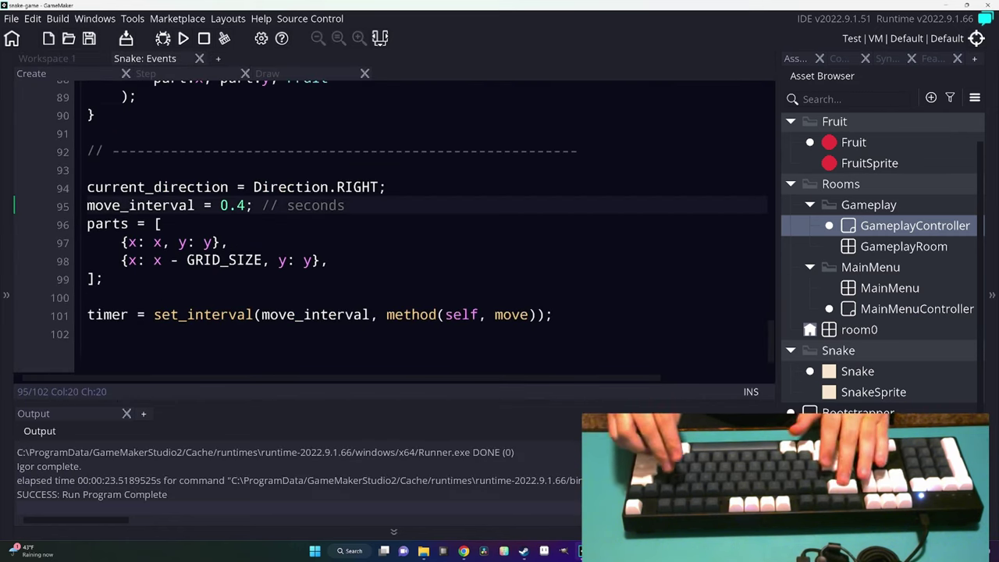
key("BackSpace")
type("2")
Playtest the faster snake until game over, then close the game window.
key("F5")
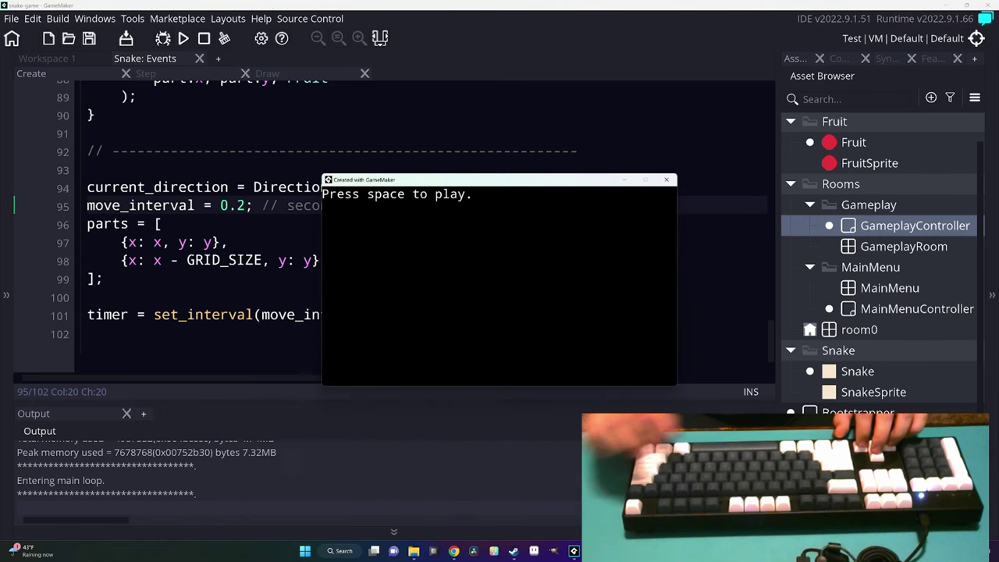
key("space")
key("Down")
key("Right")
key("Down")
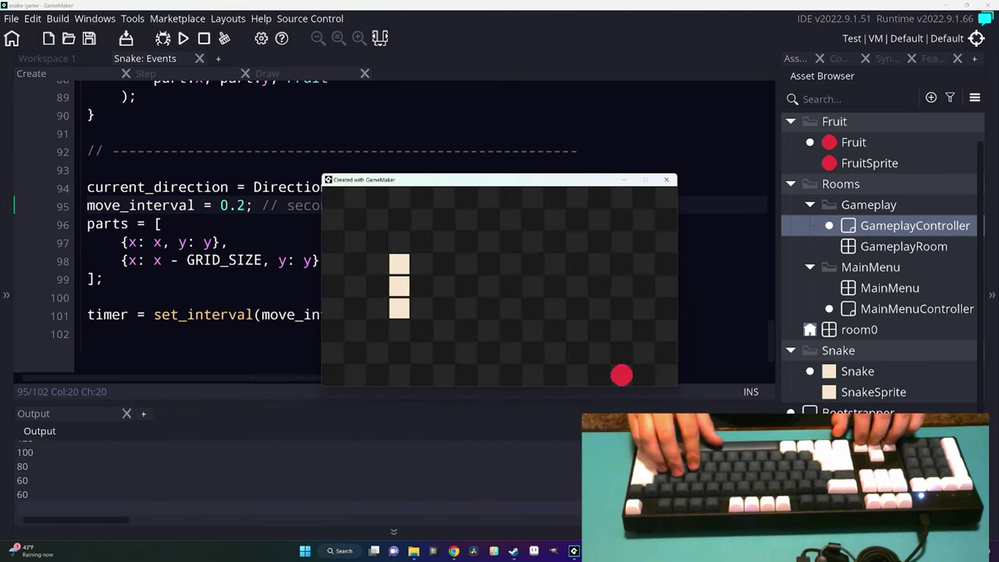
key("Right")
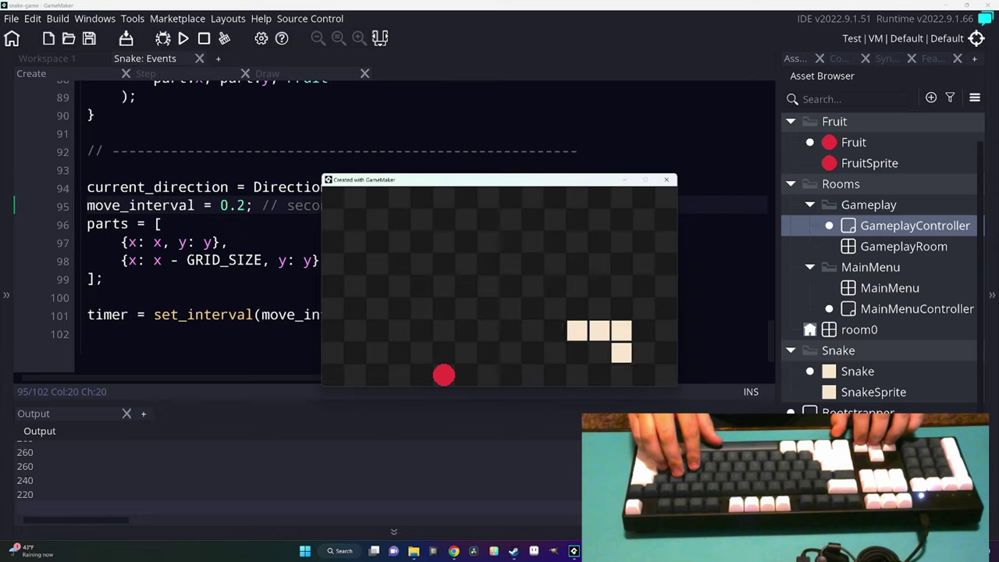
key("Down")
key("Left")
key("Right")
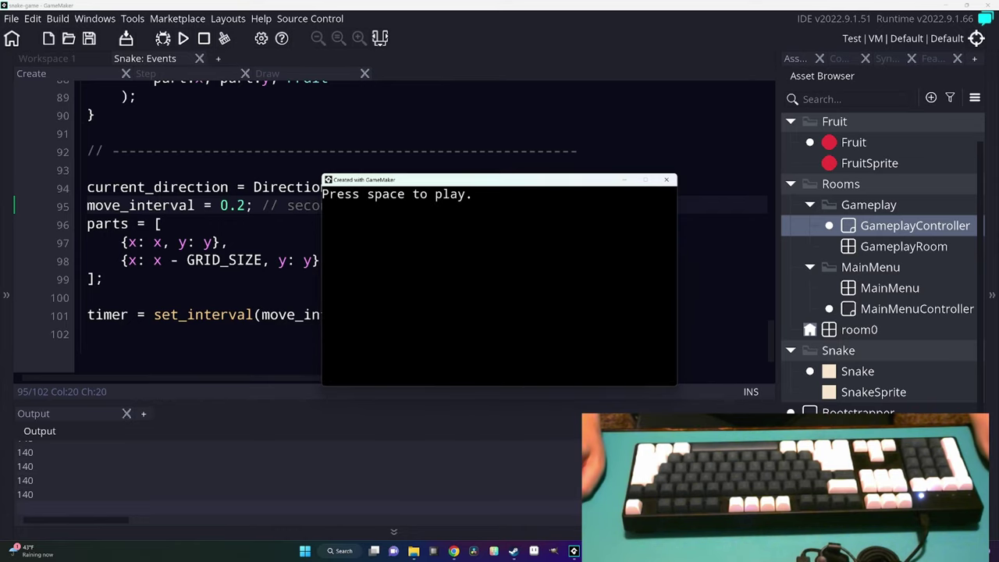
left_click(667, 182)
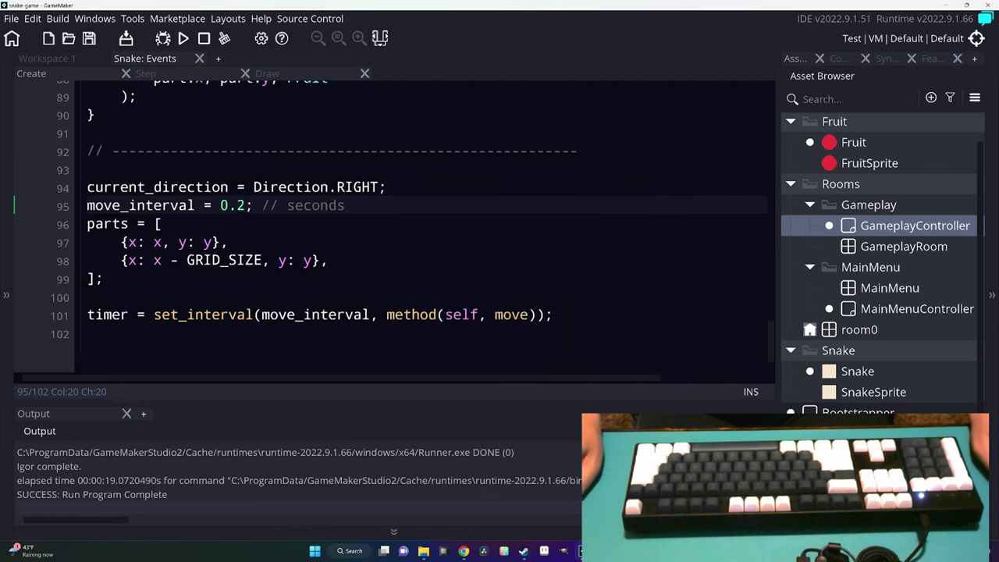
left_click(329, 260)
scroll(328, 260, "up", 1)
scroll(328, 260, "up", 4)
scroll(397, 236, "up", 3)
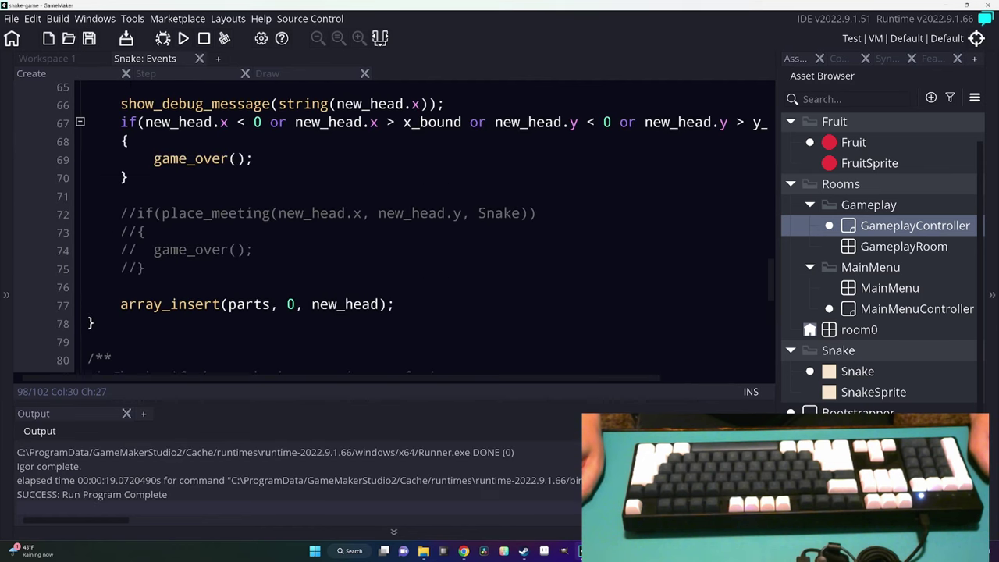
scroll(397, 237, "up", 2)
Change the x_bound and y_bound comparisons from > to >=.
left_click(397, 237)
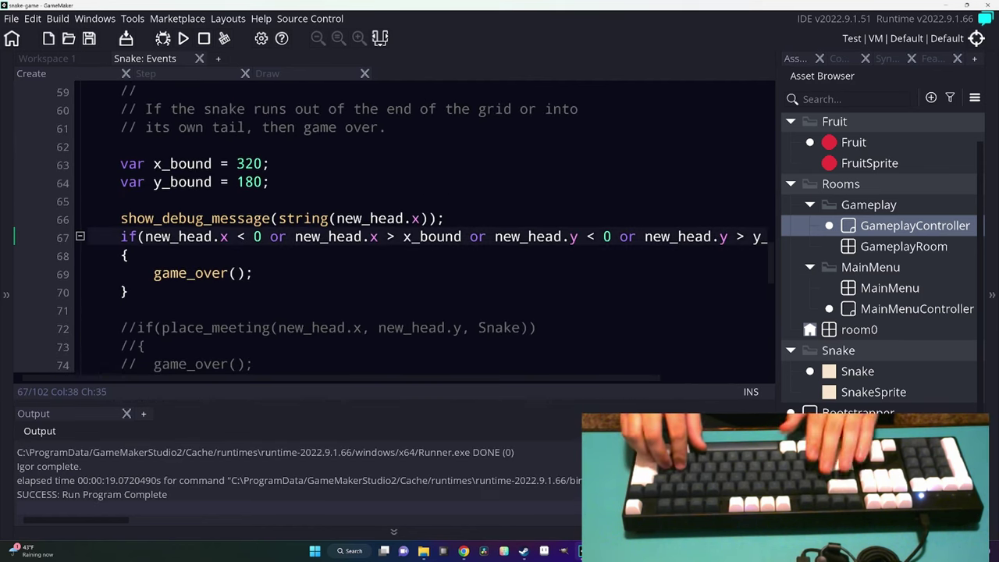
type("=")
key("End")
key("ctrl+Left")
key("ctrl+Left")
key("ctrl+Left")
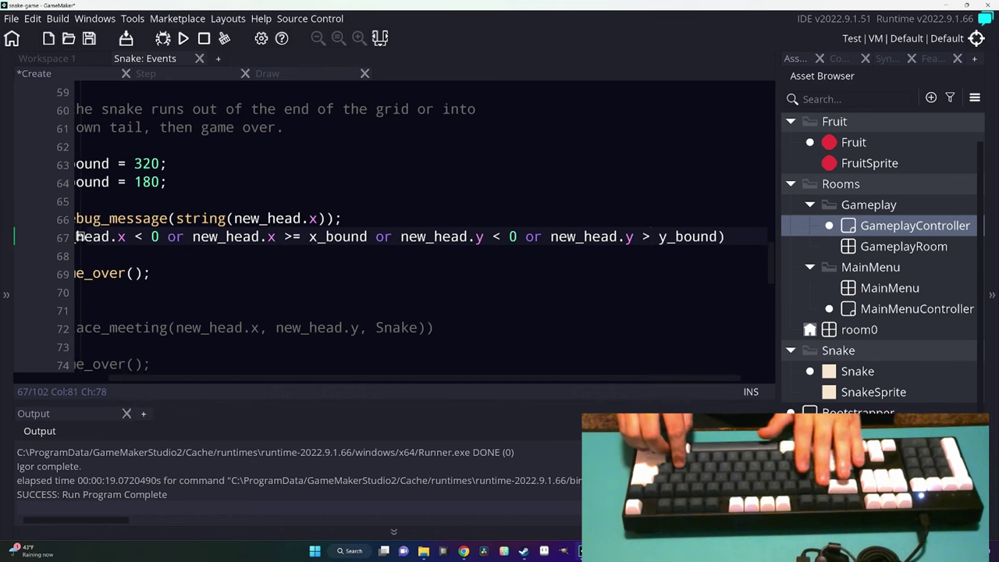
key("Right")
type("=")
Playtest several rounds steering the snake into the walls, then close the game.
key("F5")
key("space")
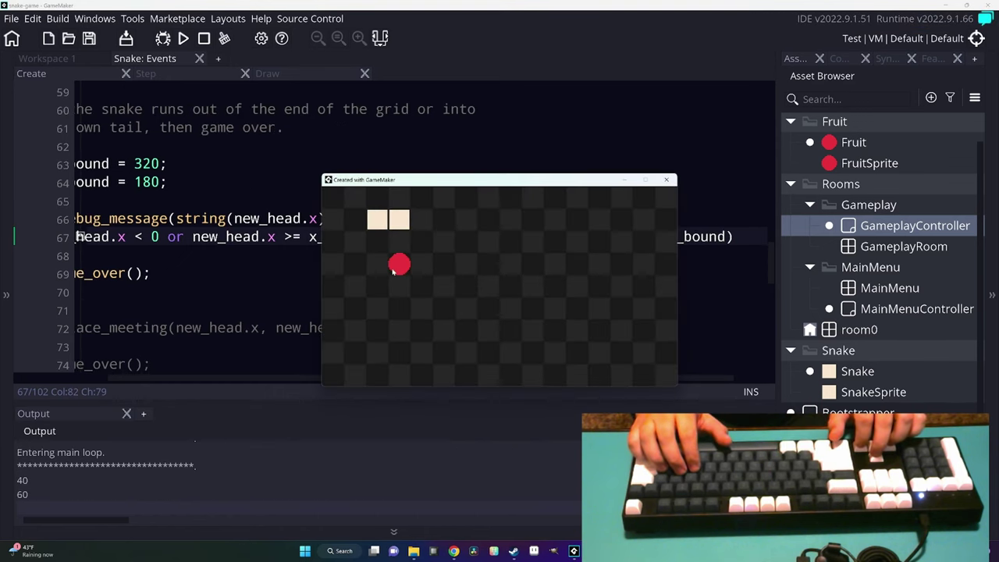
key("space")
key("Down")
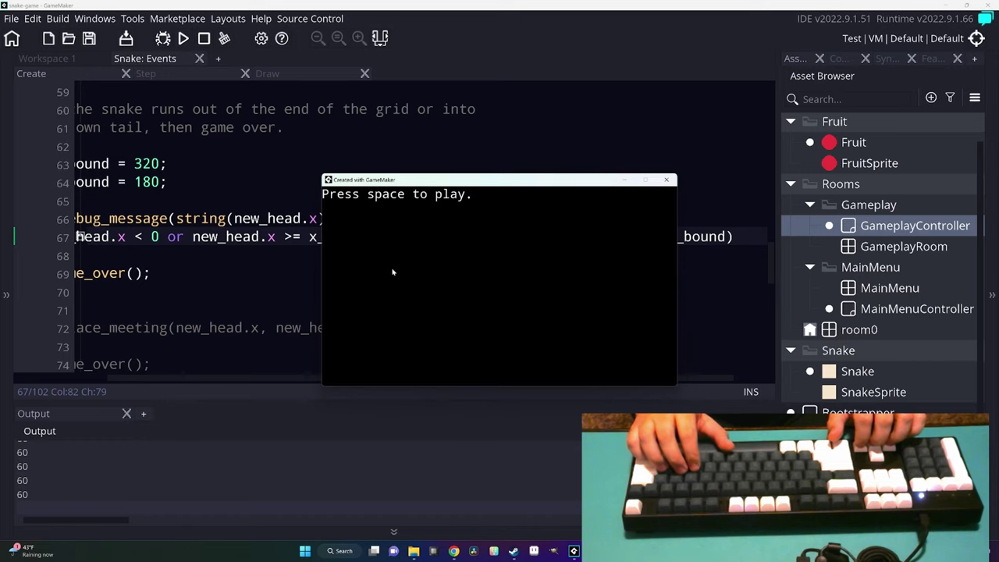
key("space")
key("Right")
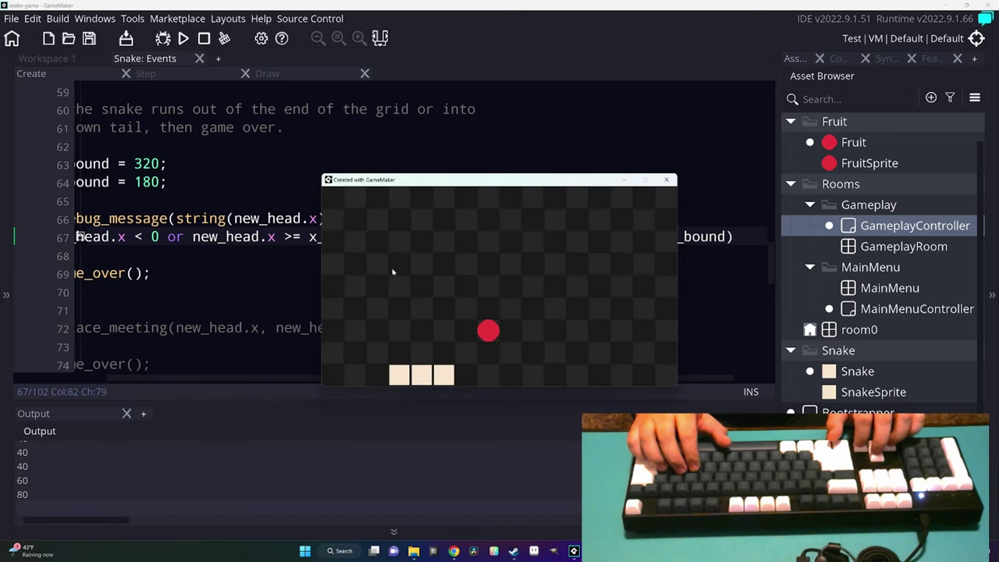
key("Right")
key("Up")
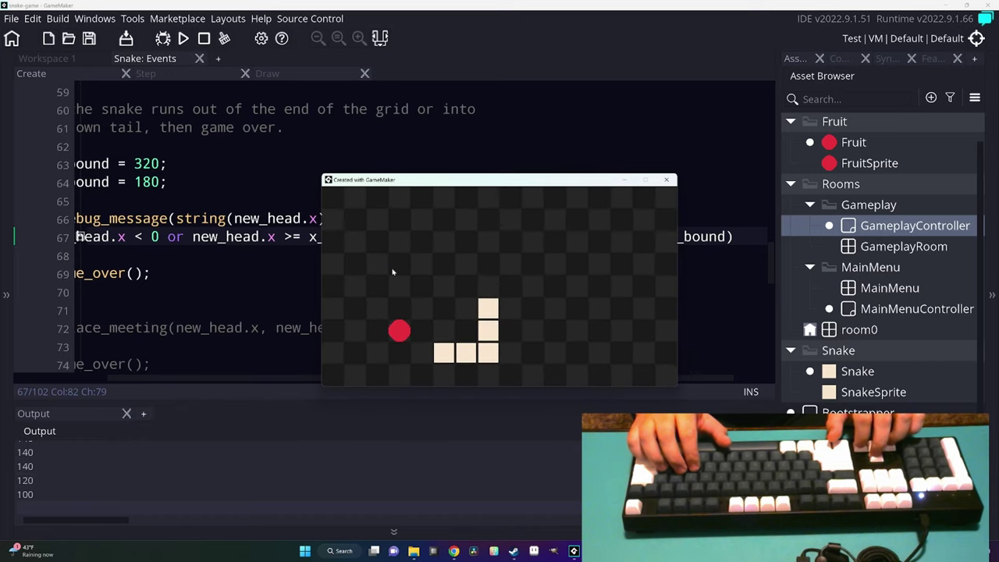
key("Up")
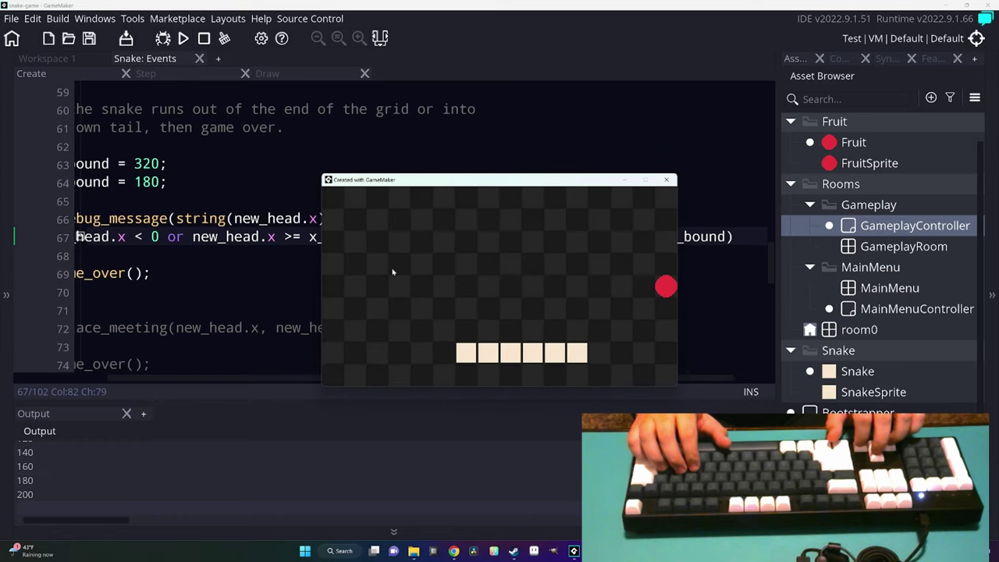
key("Up")
key("space")
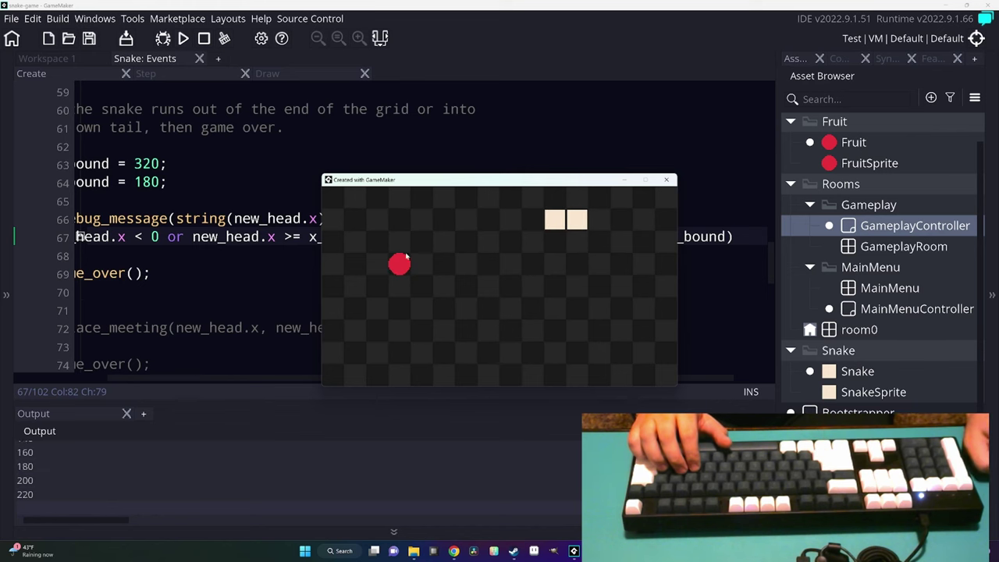
left_click(665, 179)
left_click(121, 145)
Uncomment the self-collision game-over check.
scroll(144, 288, "down", 2)
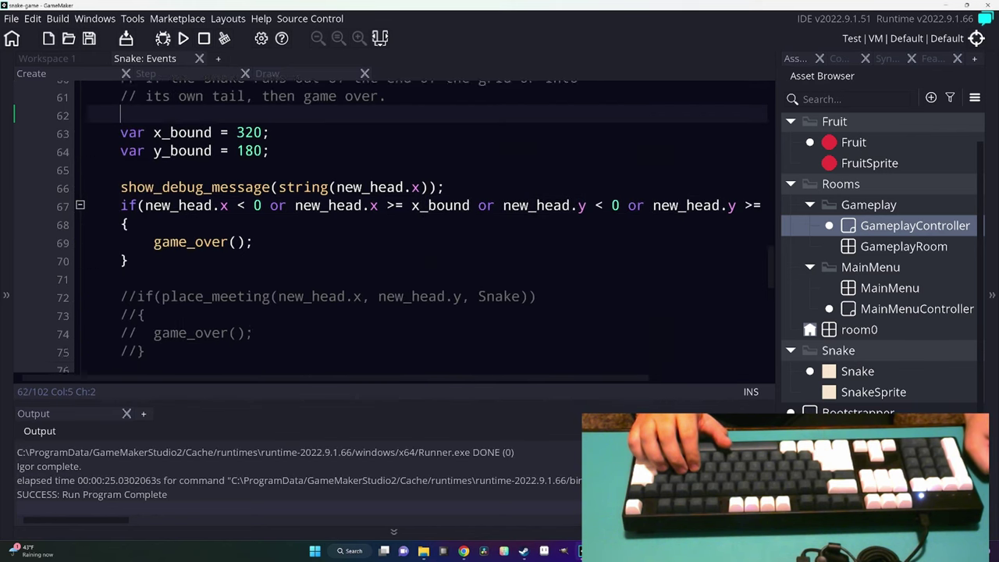
left_click_drag(142, 289, 151, 227)
key("ctrl+shift+k")
Playtest a round, steering the snake to eat fruit and grow.
key("F5")
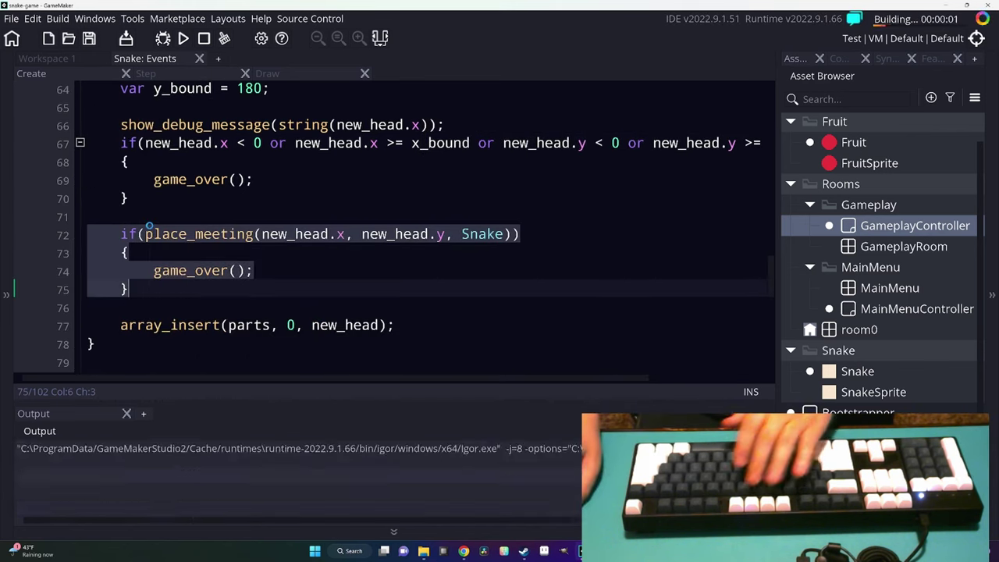
key("space")
key("Down")
key("Left")
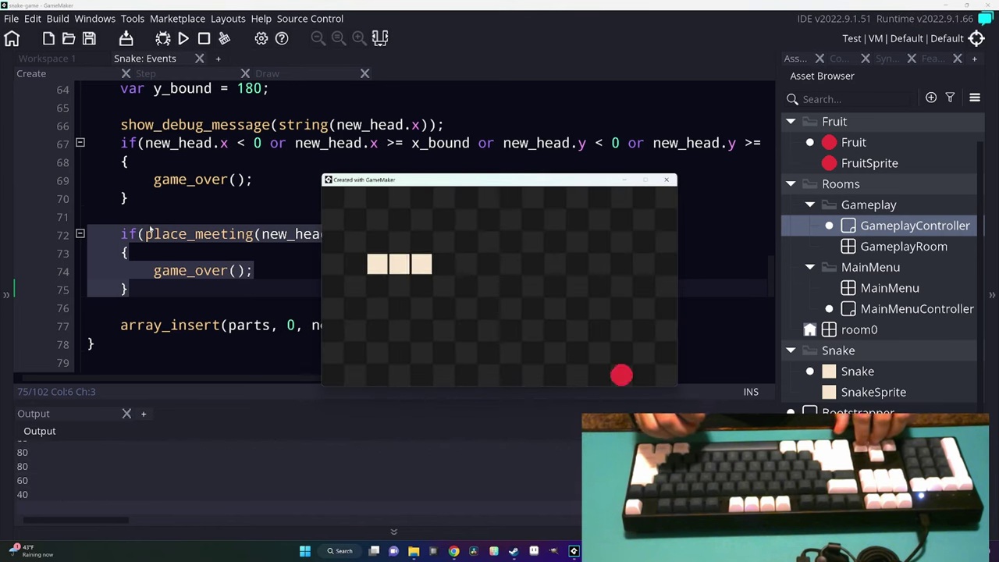
key("Down")
key("Right")
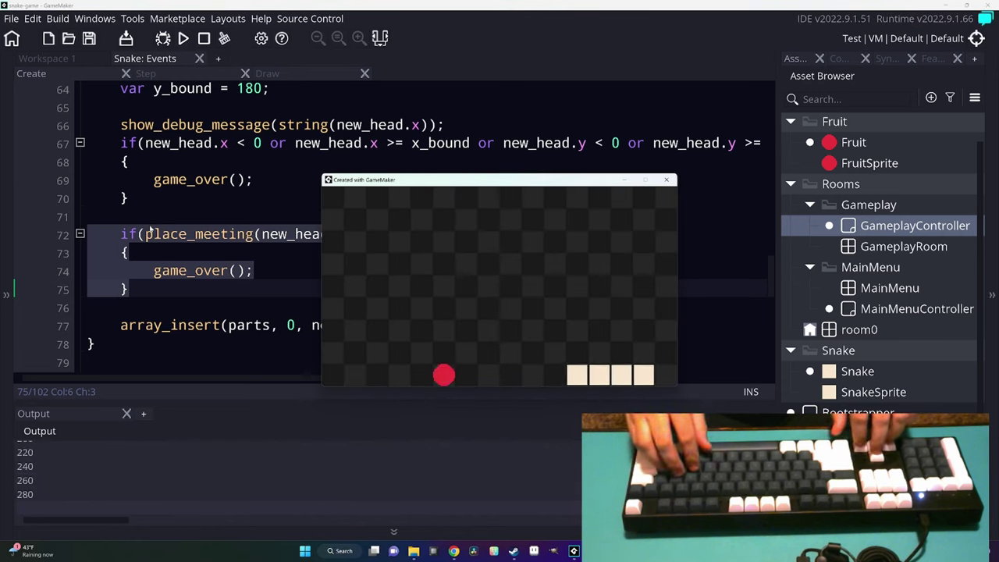
key("Up")
key("Left")
key("Up")
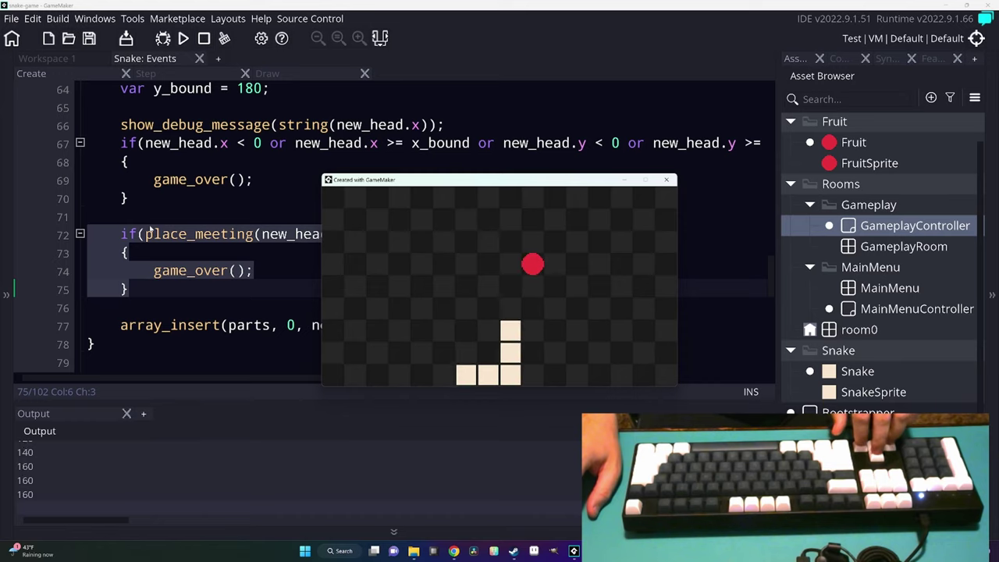
key("Up")
key("Left")
key("Right")
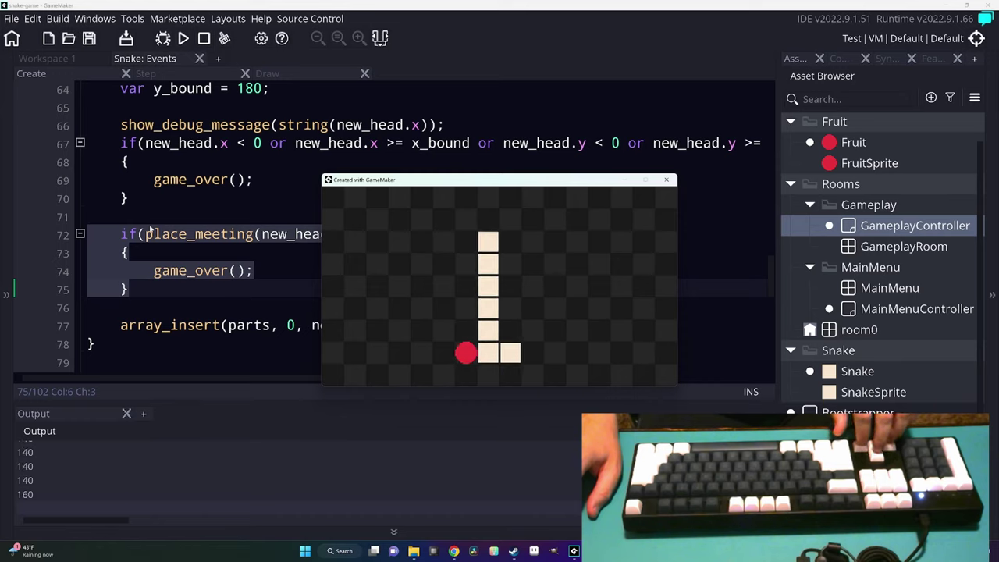
key("Up")
key("Left")
key("Down")
key("Right")
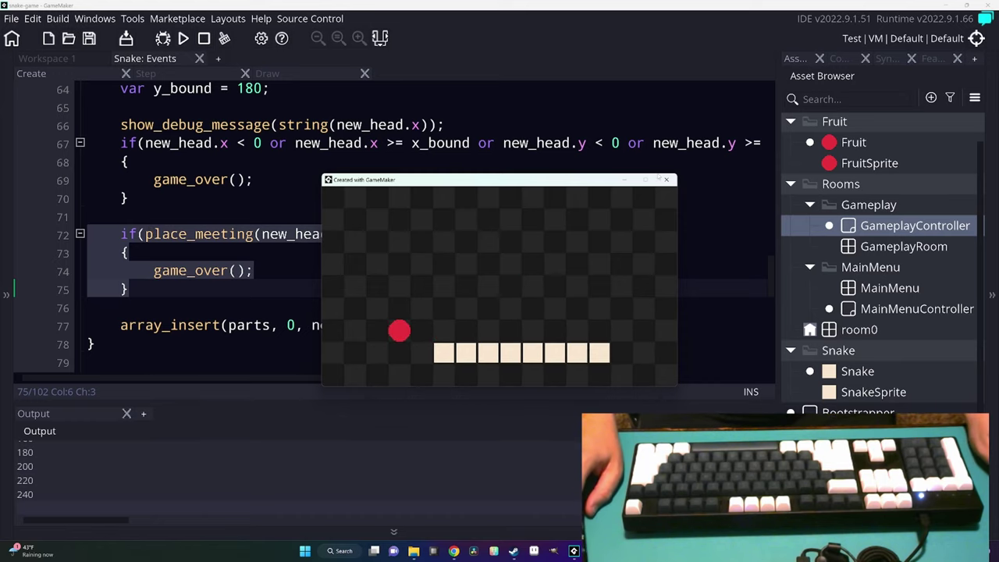
Delete the place_meeting collision block and the leftover empty line.
left_click_drag(128, 288, 133, 233)
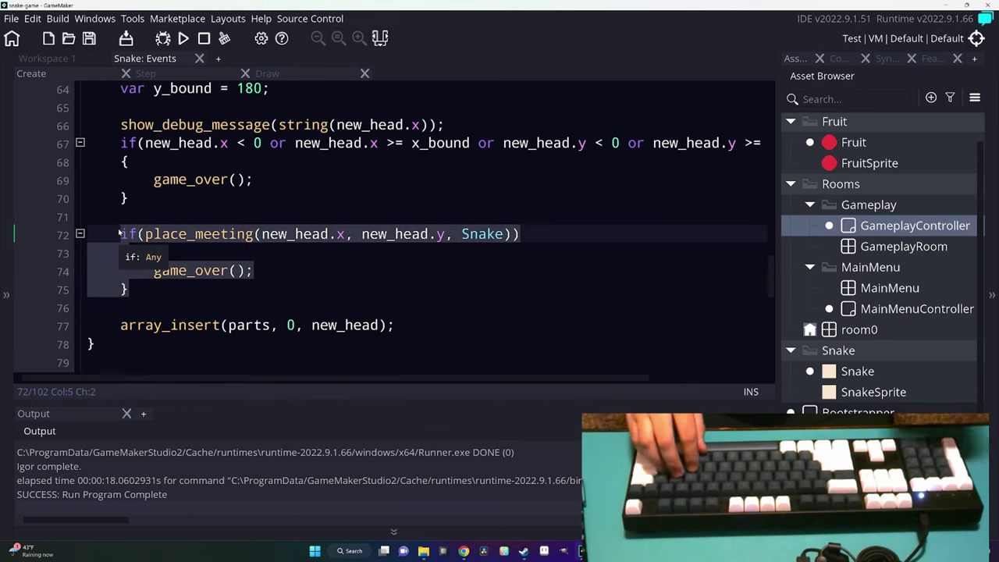
key("BackSpace")
key("Up")
key("Up")
key("Up")
Delete the show_debug_message line and begin a 'for(var i = 0; i <' loop.
key("ctrl+d")
key("Down")
key("Down")
key("Down")
type("for(")
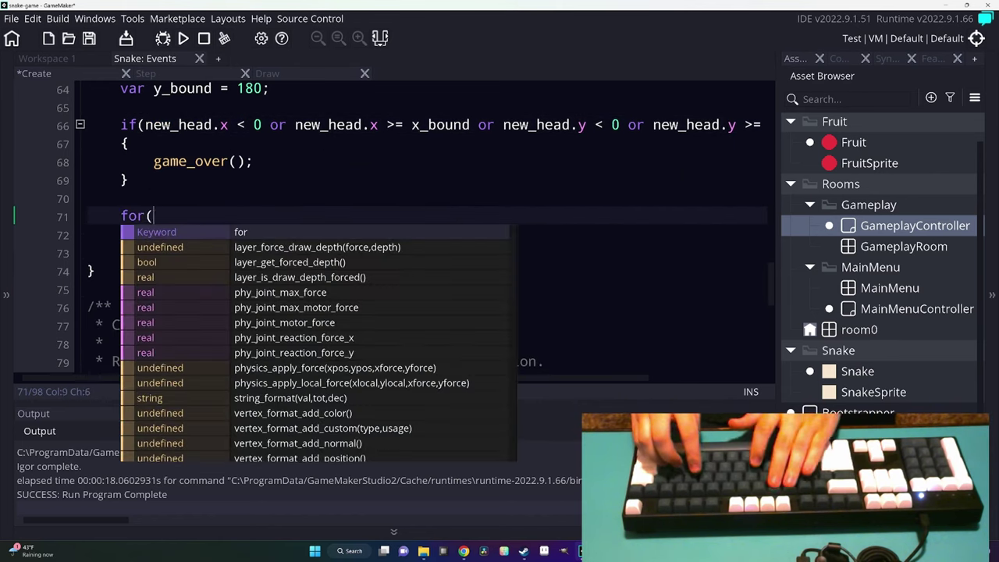
type("var i = 0; i <")
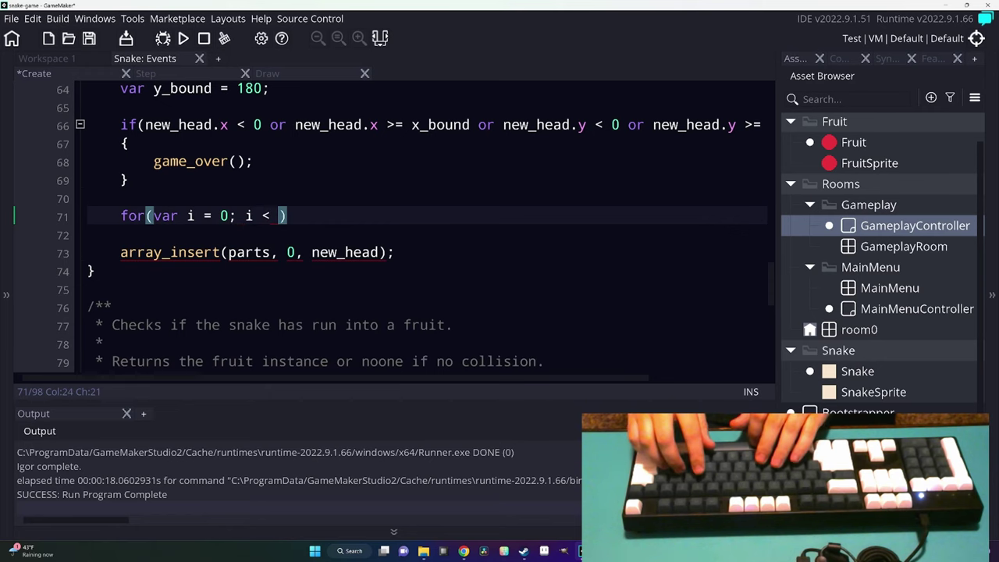
key("Up")
type("va")
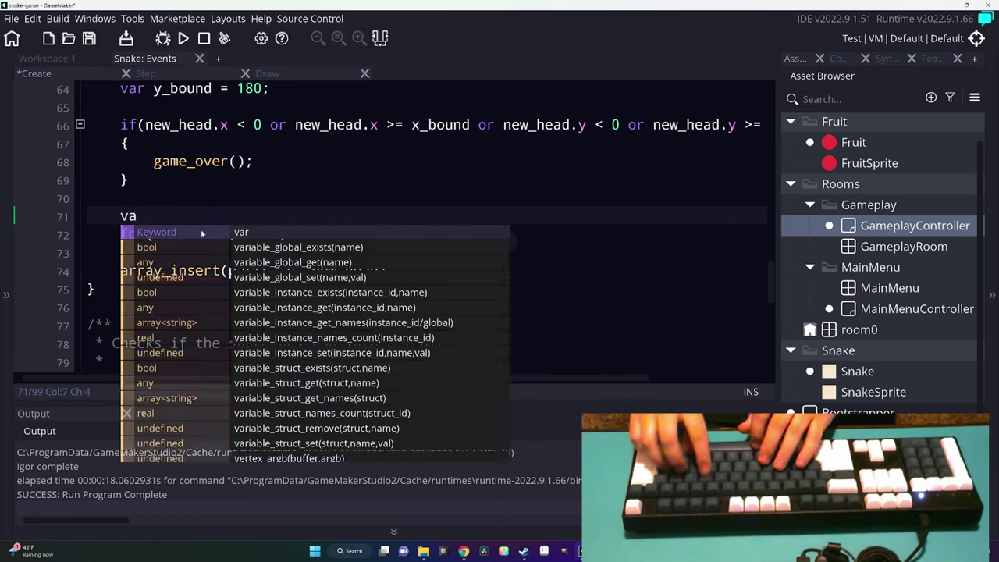
key("BackSpace")
key("BackSpace")
Add 'var body_size = array_length(parts);' below the y_bound line.
scroll(427, 226, "up", 1)
scroll(427, 226, "up", 5)
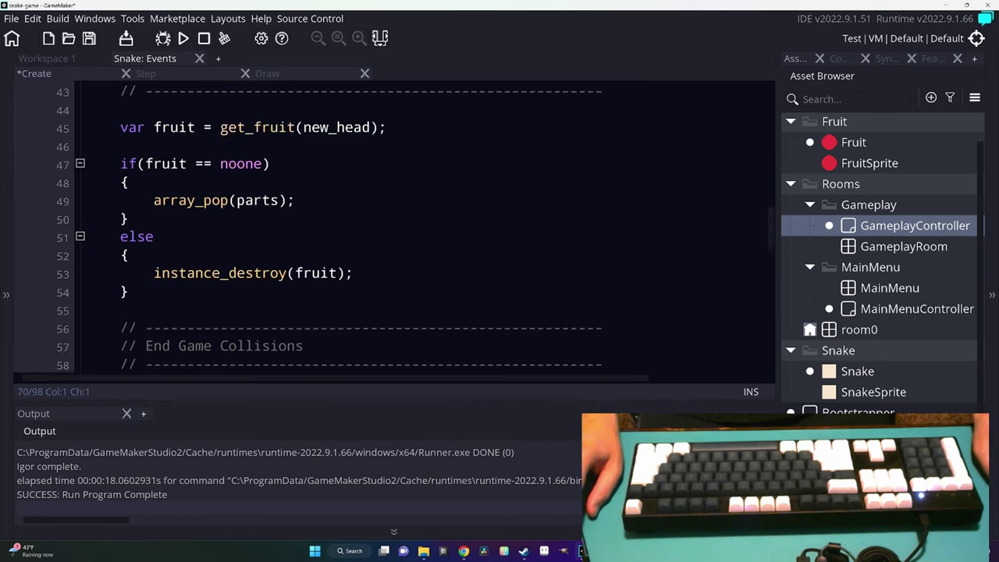
scroll(427, 226, "up", 6)
scroll(427, 226, "up", 1)
scroll(133, 295, "down", 1)
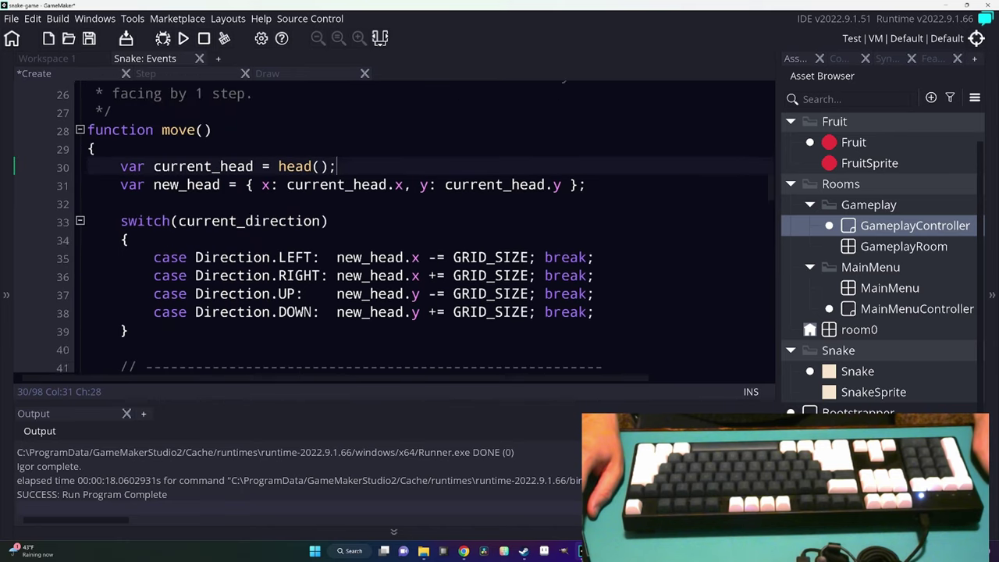
scroll(133, 295, "down", 5)
scroll(133, 295, "down", 4)
left_click(273, 296)
key("Return")
type("var b")
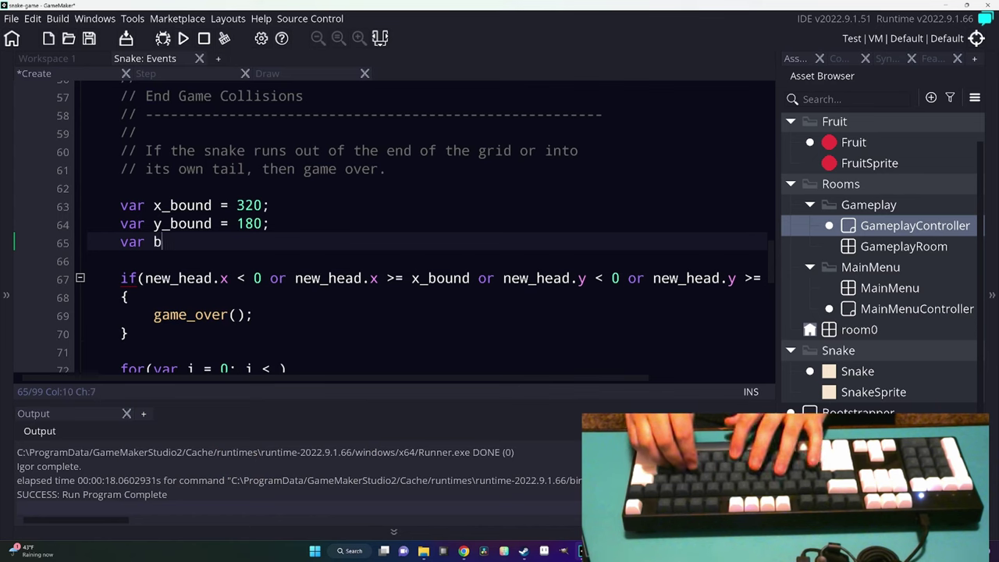
type("rray_length(")
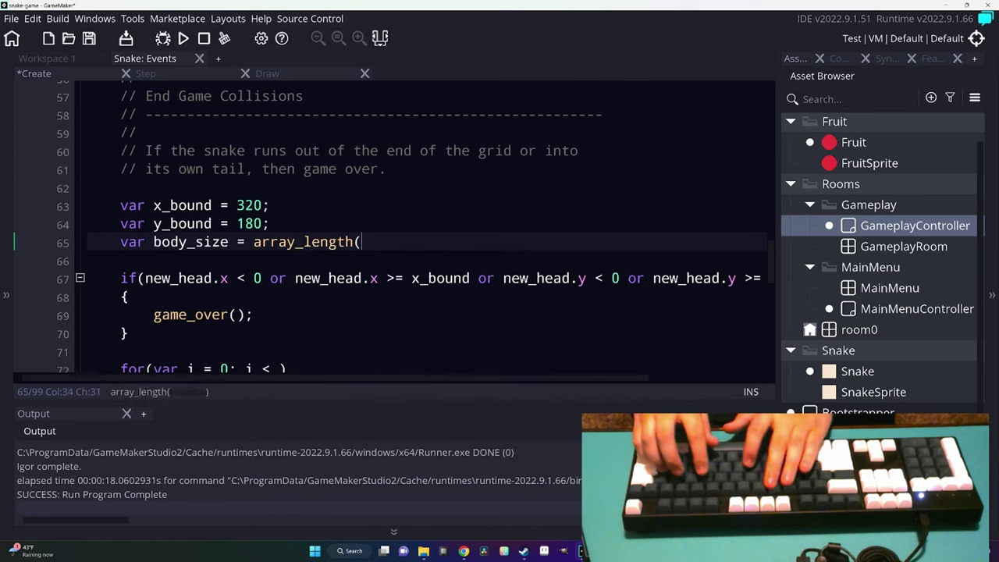
type("arts);")
key("Escape")
key("Down")
scroll(422, 226, "down", 3)
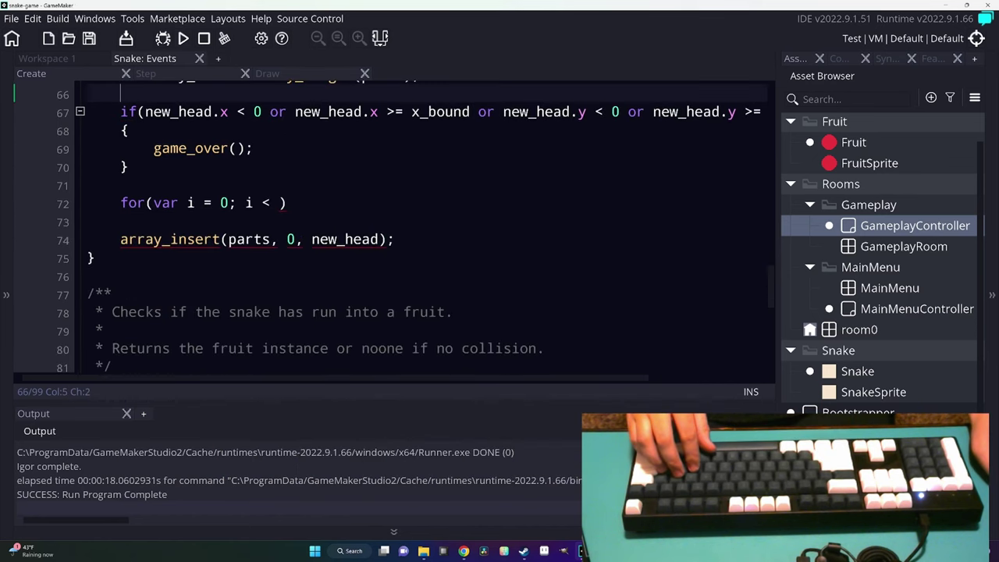
Loop to body_size, call game_over() when parts[i] x/y equals new_head, then run the game.
left_click(282, 203)
type("body_")
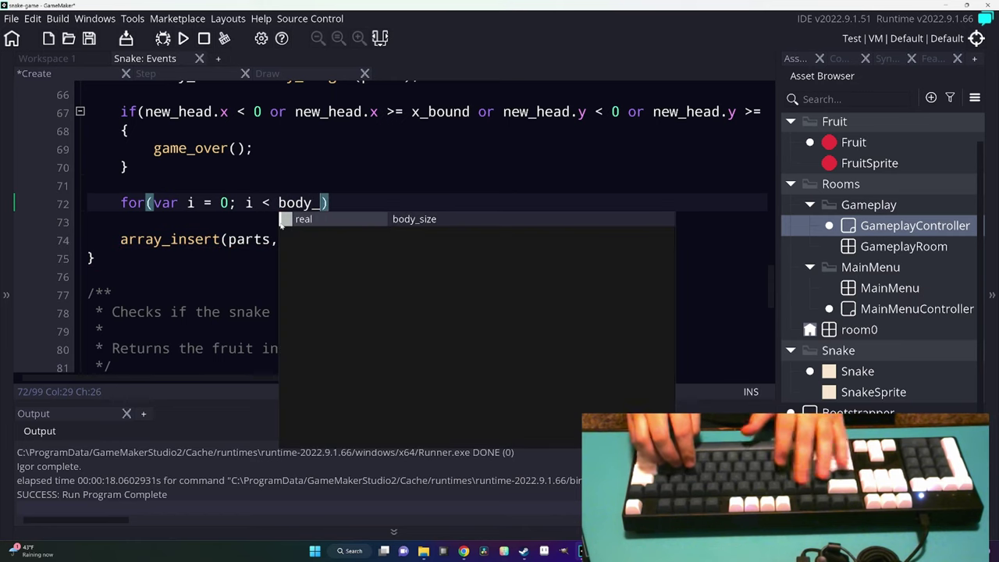
type("size; i++")
key("End")
key("Return")
type("{")
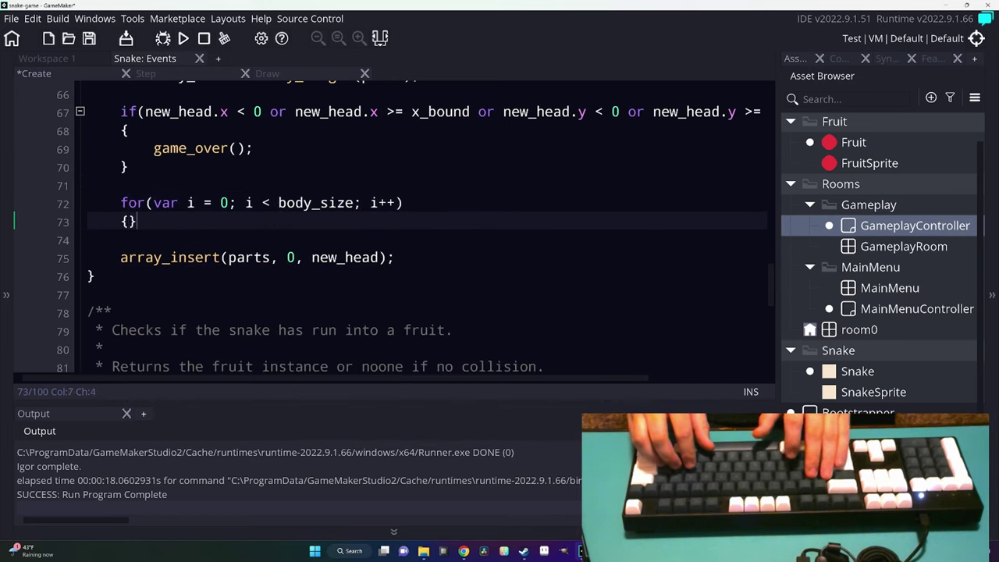
key("Return")
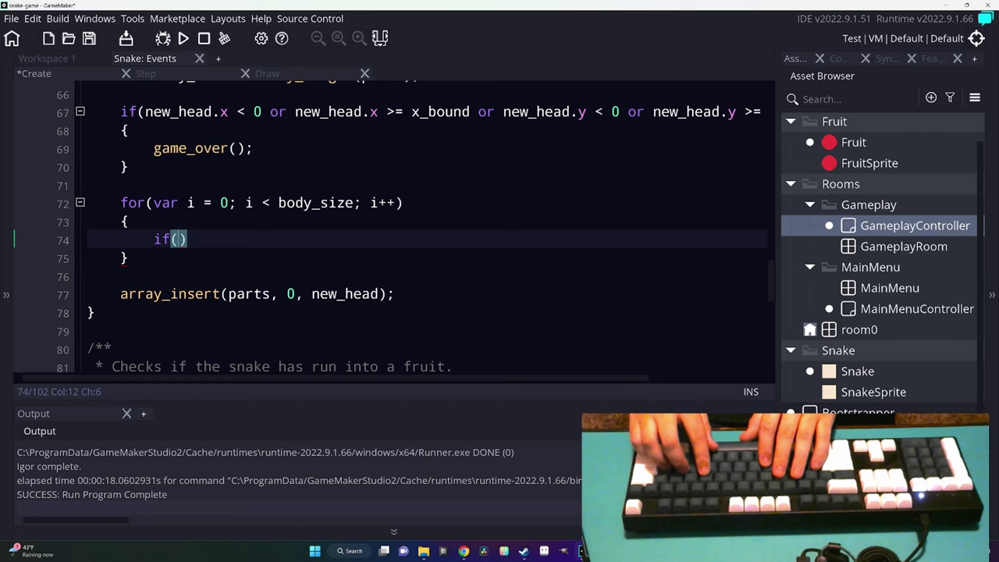
type("parts[i]")
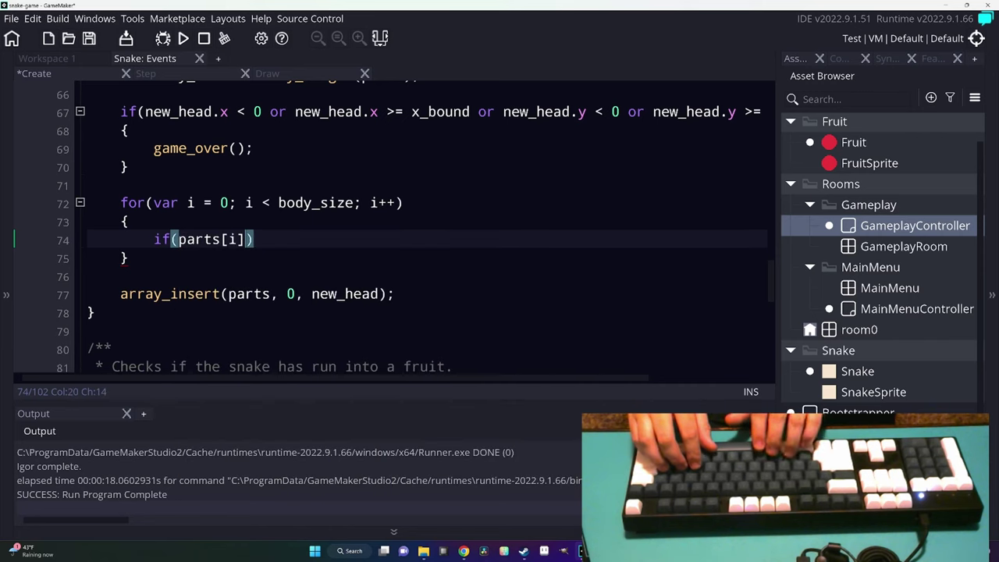
type("ew_head.x and parts[i")
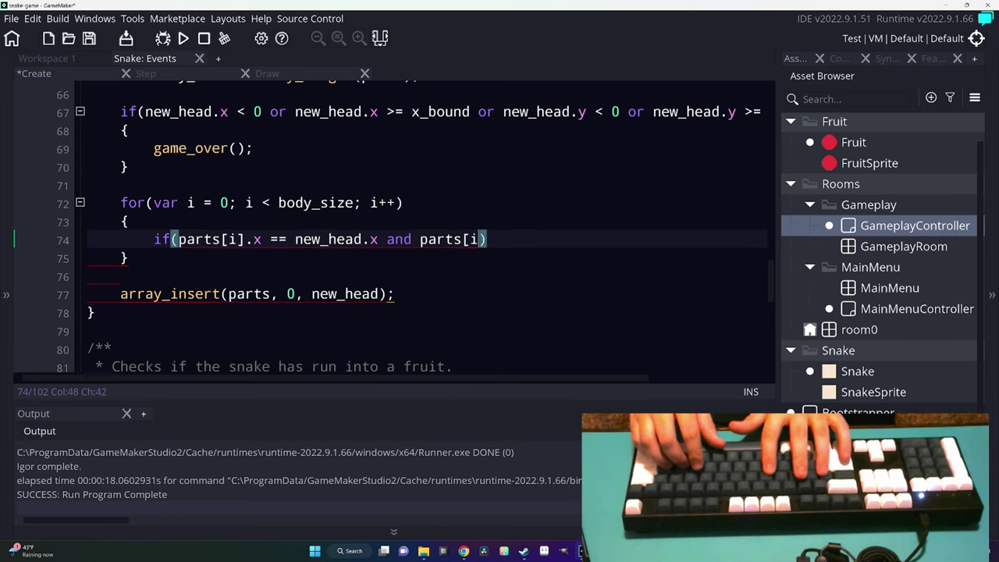
type("w_head.")
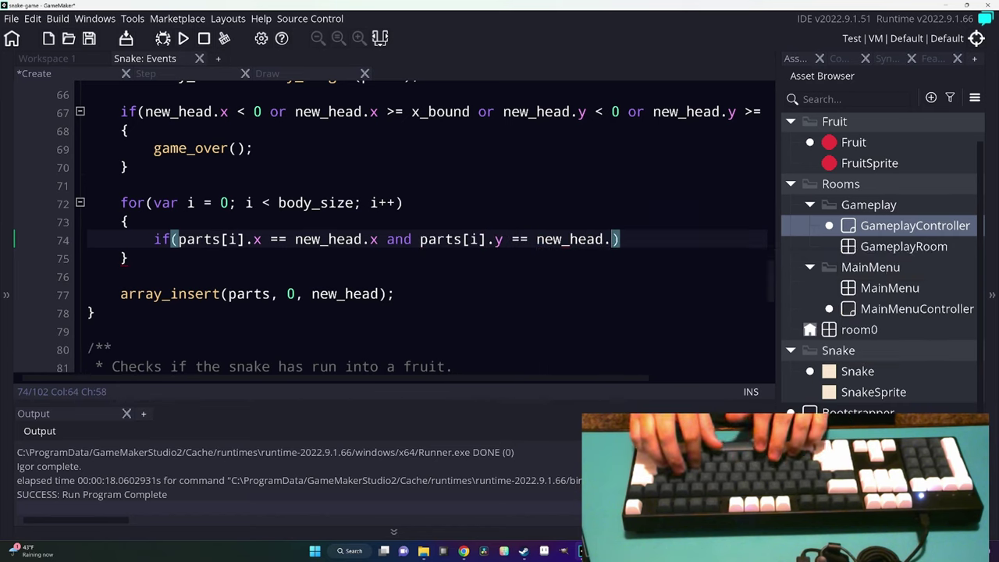
type("y)")
key("Return")
type("{")
key("Return")
type("game_ove")
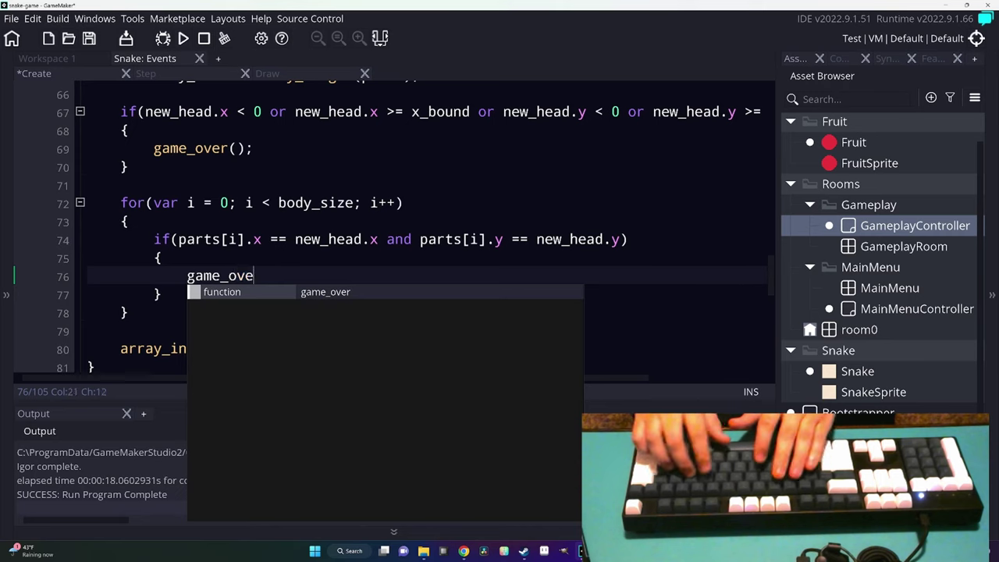
type("r();")
key("F5")
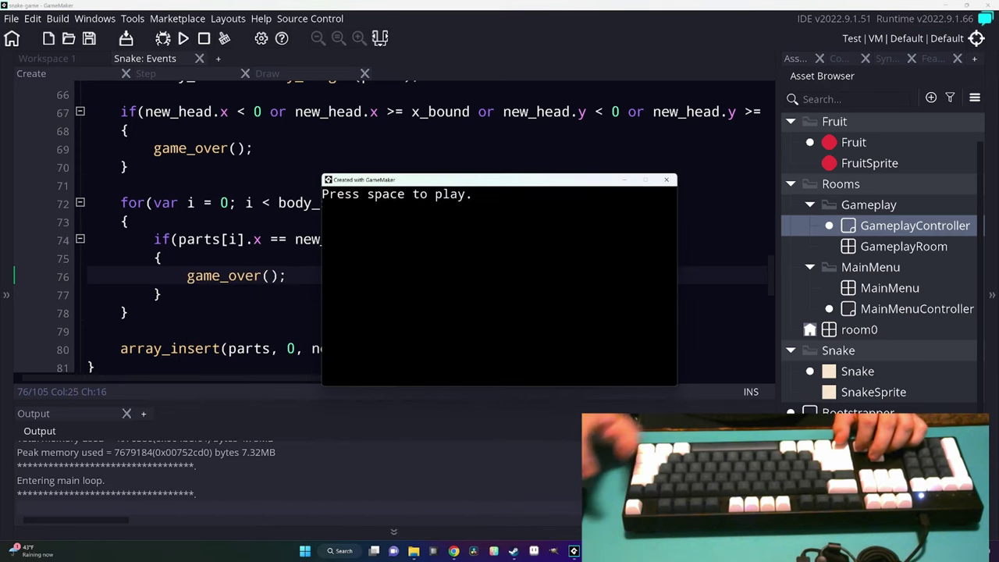
Start a game and steer the snake up into its own body to crash.
key("space")
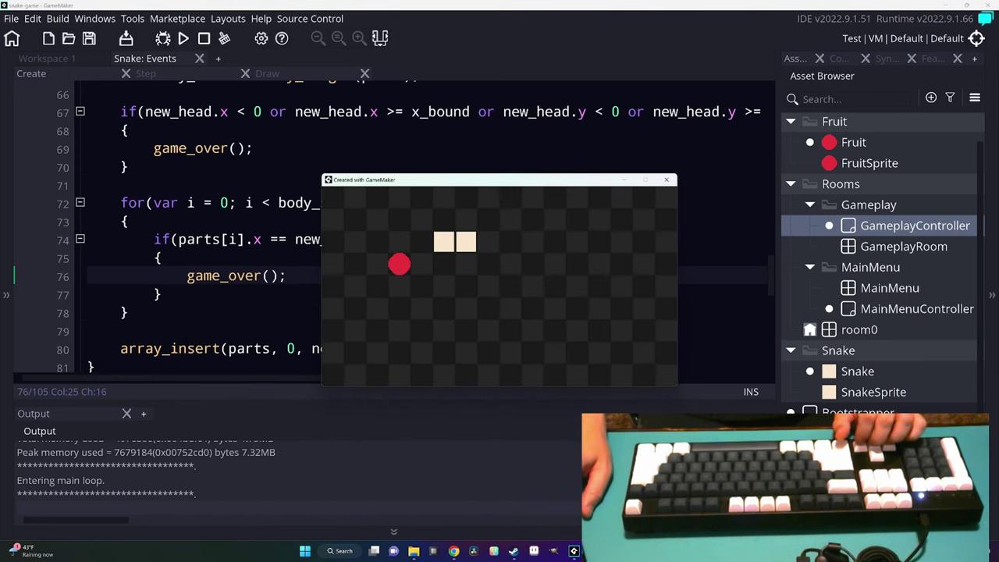
key("Down")
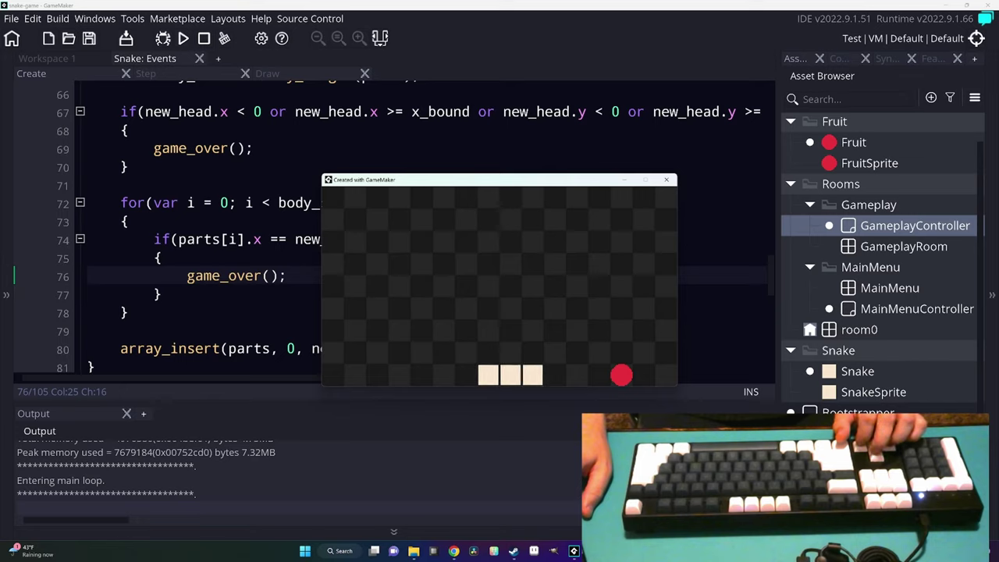
key("Up")
key("Left")
key("Left")
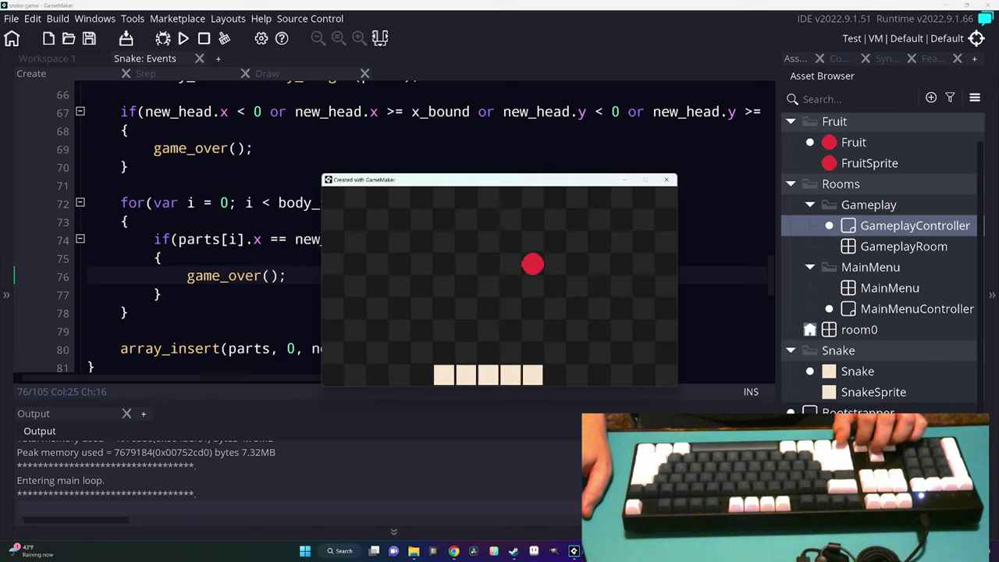
key("Up")
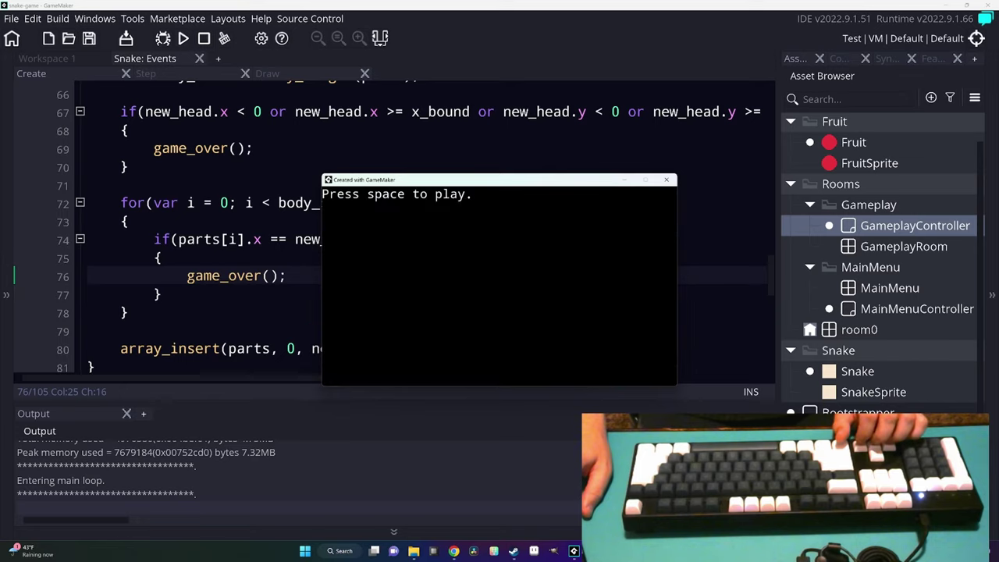
Replay, eat fruit until the snake reaches seven segments, then close the game window.
key("space")
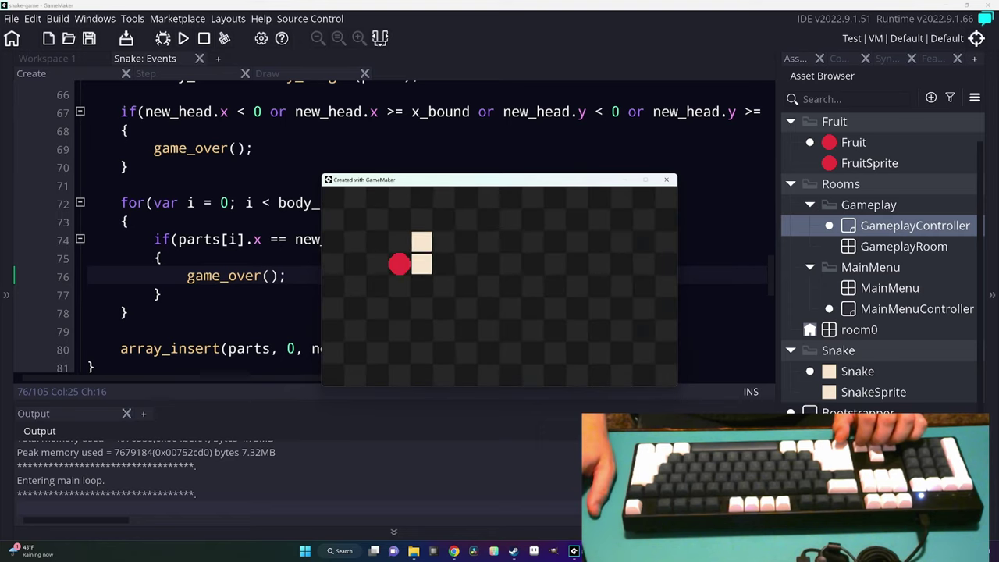
key("space")
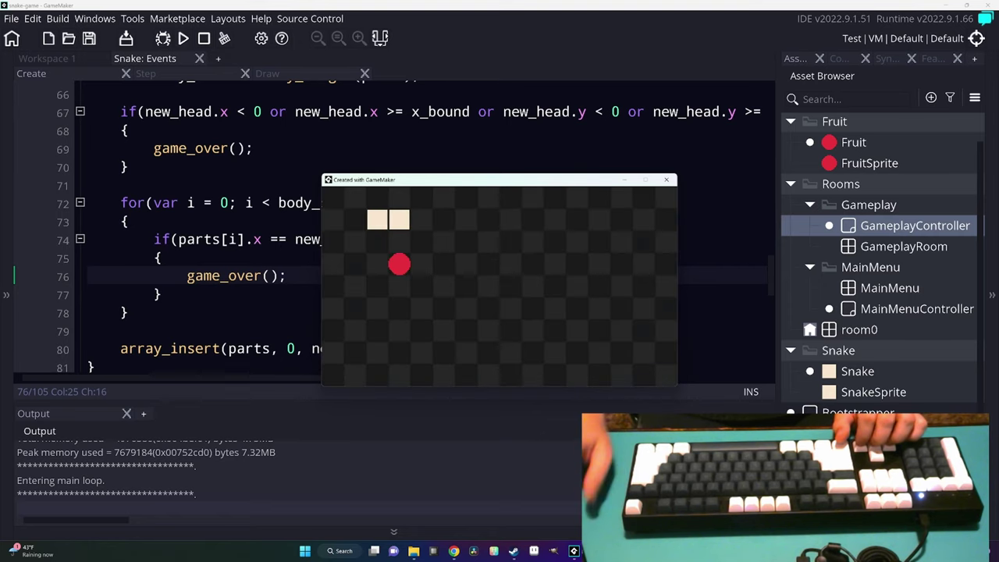
key("Down")
key("Up")
key("Left")
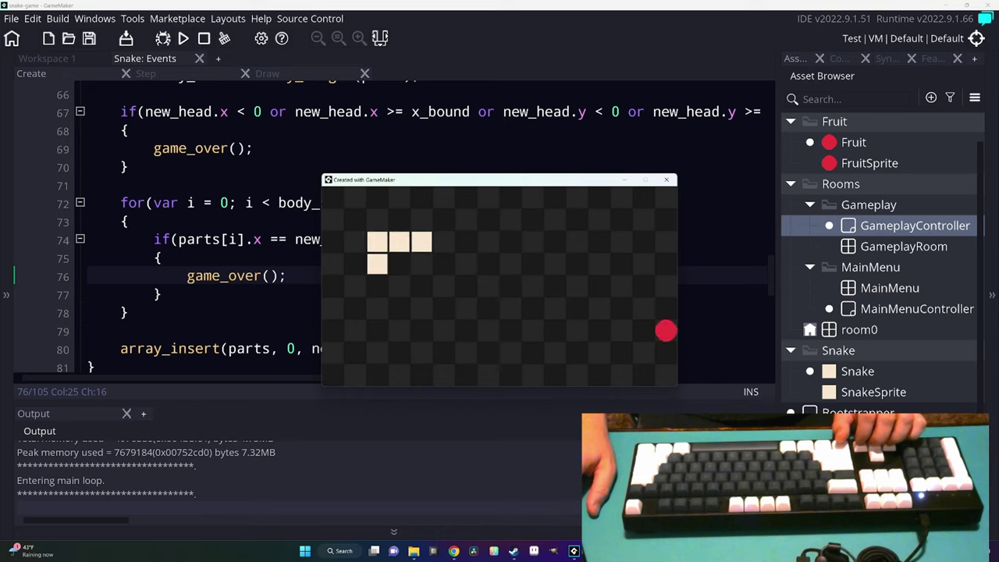
key("Down")
key("Right")
key("Up")
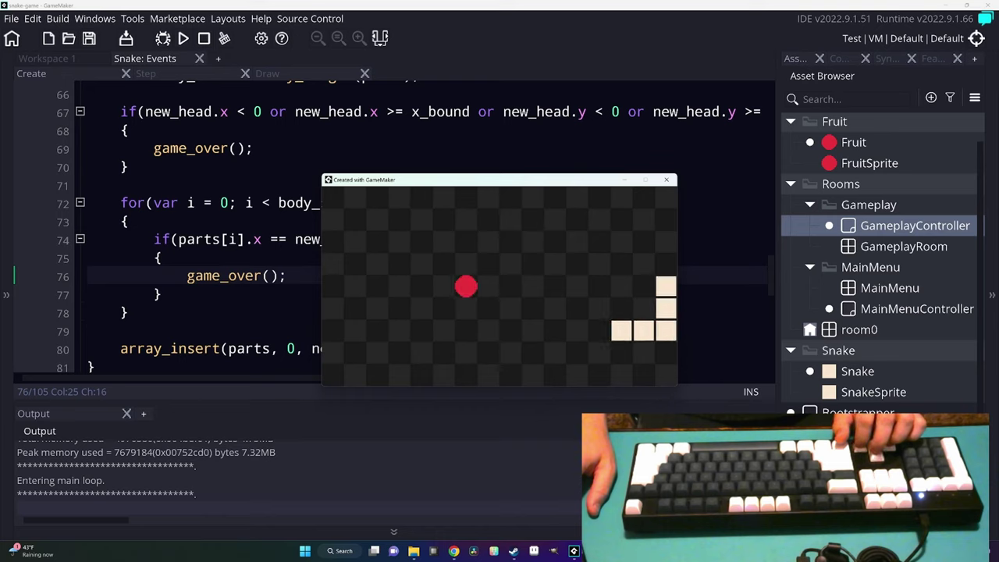
key("Down")
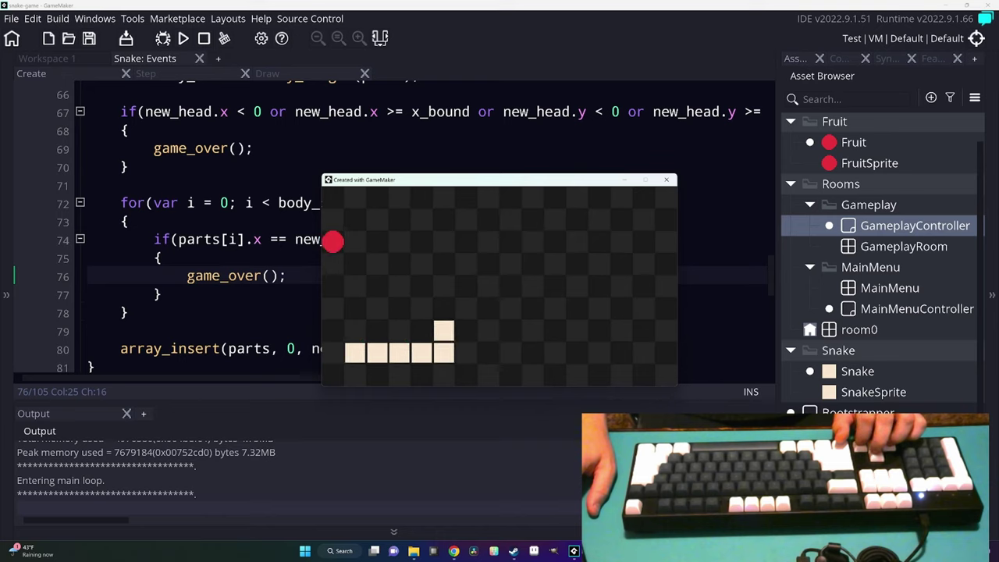
key("Right")
key("Left")
key("Up")
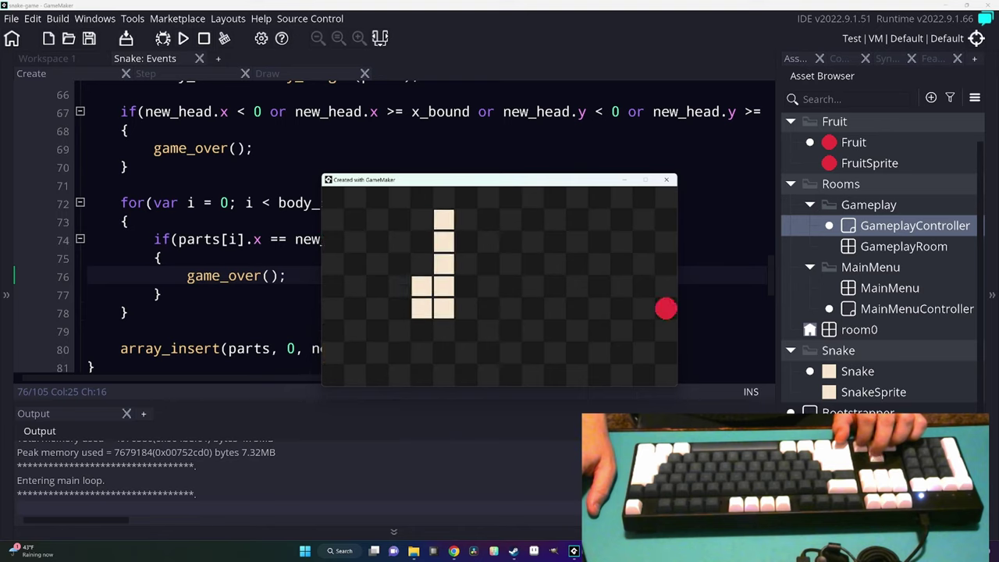
key("Left")
key("Up")
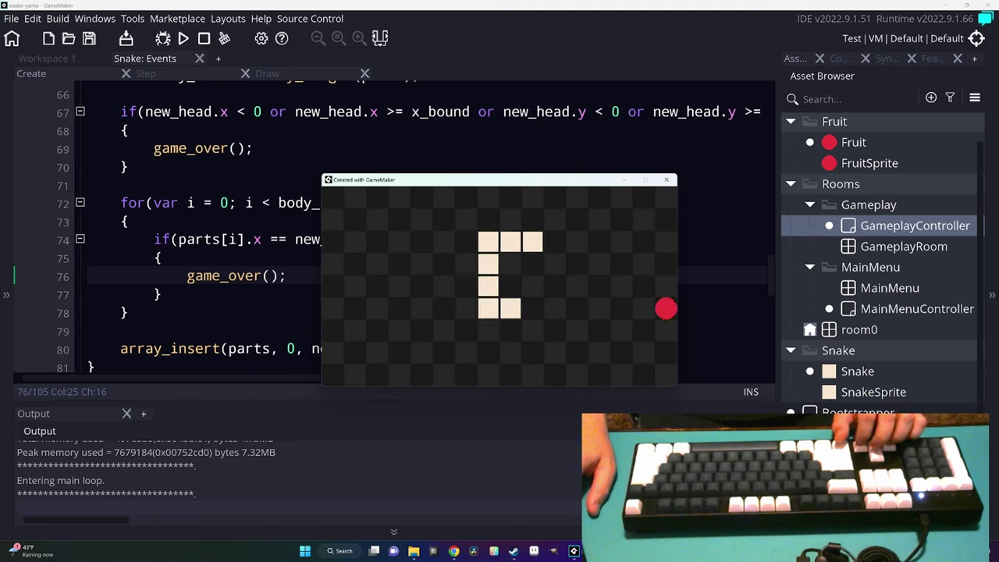
key("Up")
key("Up")
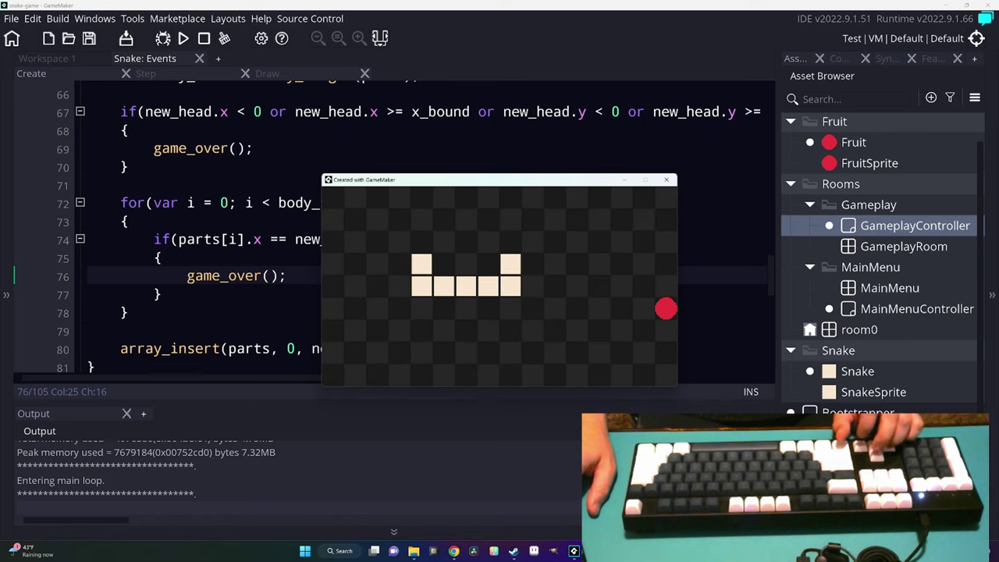
key("space")
key("Up")
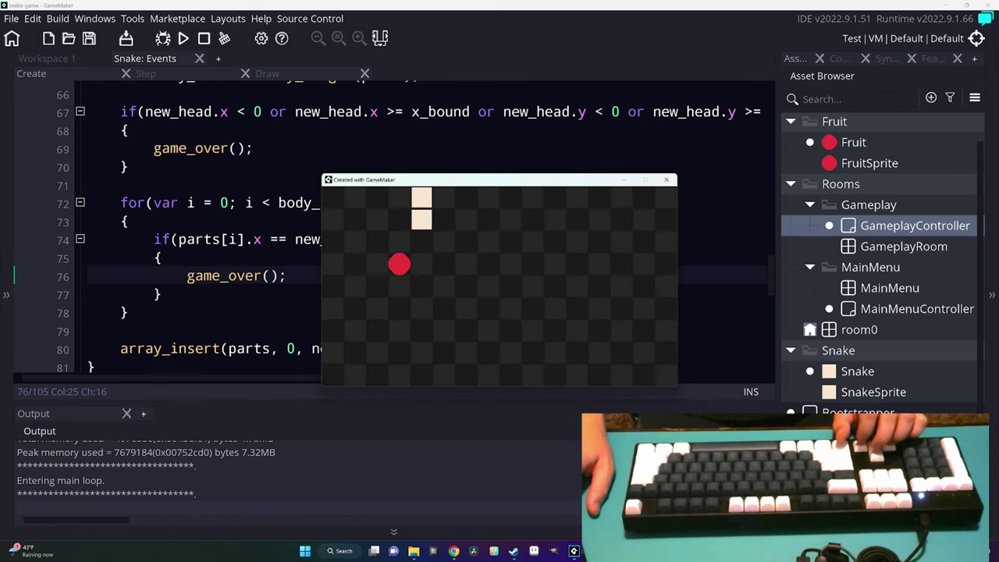
key("Escape")
Add 'previous_direction = Direction.RIGHT;' below current_direction in the Snake Create code.
key("Down")
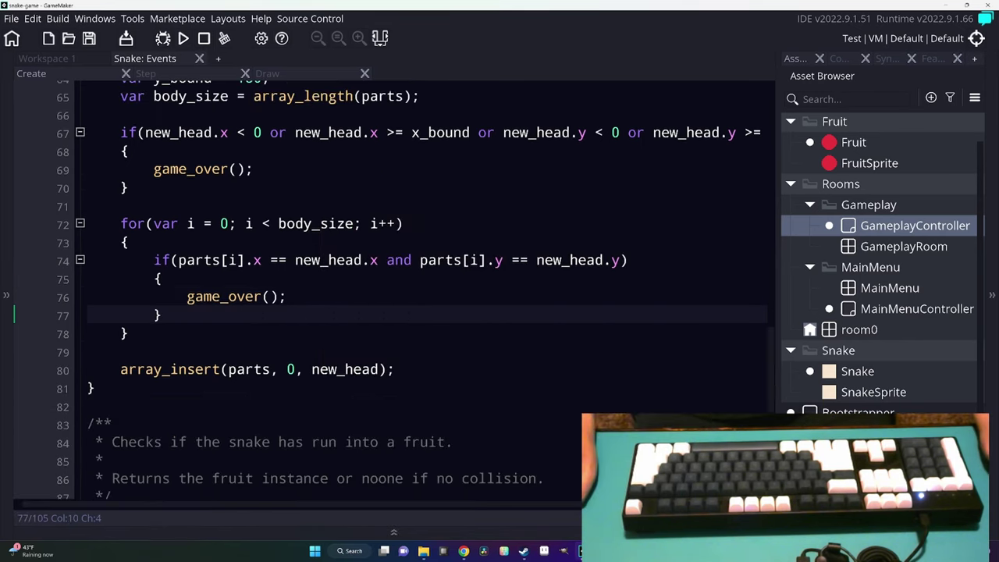
left_click_drag(771, 394, 771, 469)
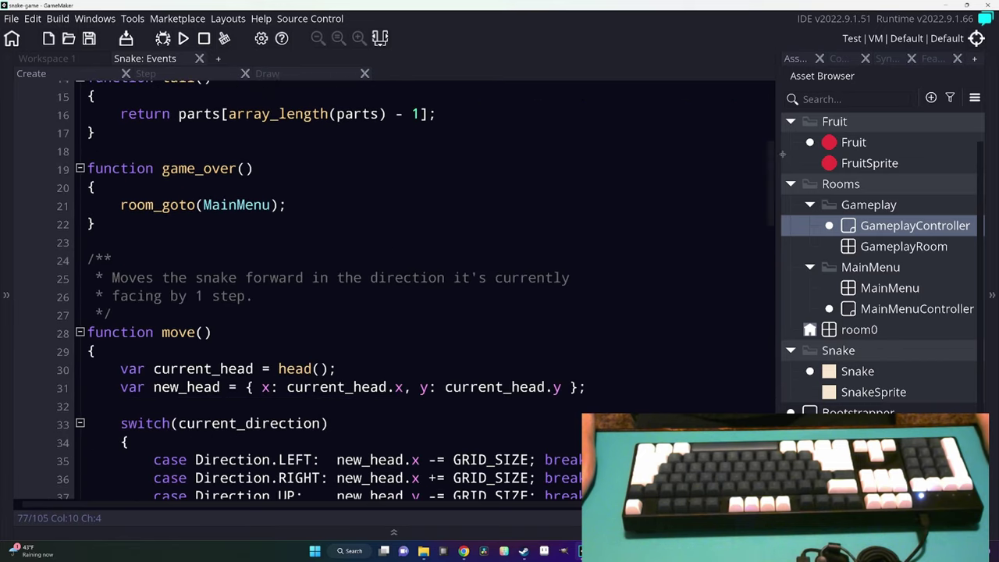
scroll(413, 288, "down", 1)
key("Return")
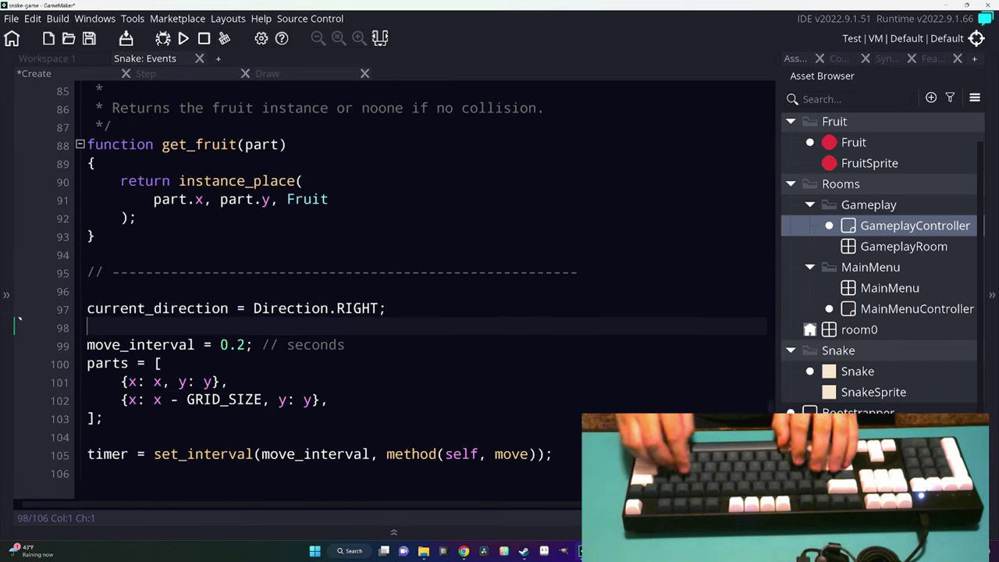
type("previs")
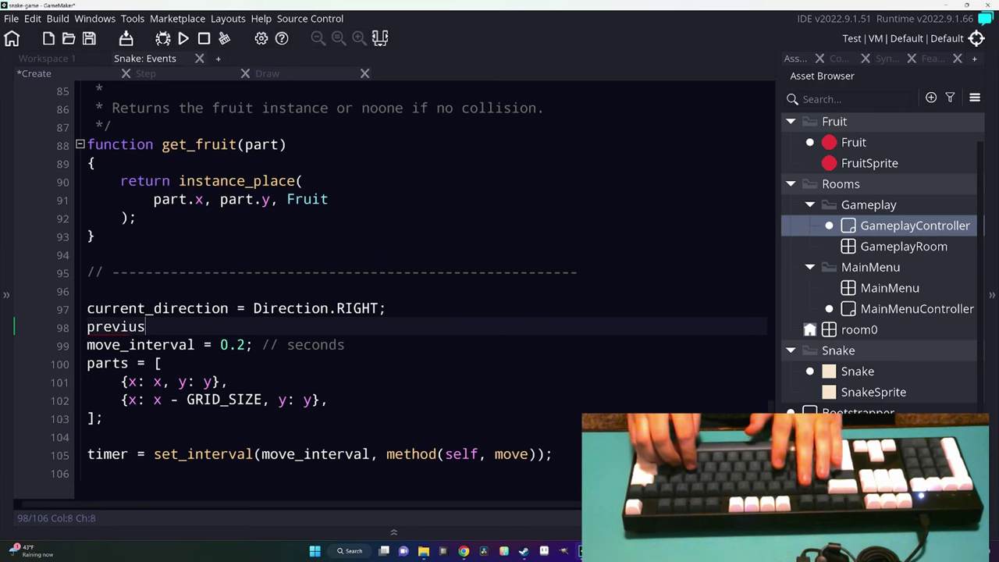
key("BackSpace")
key("BackSpace")
key("BackSpace")
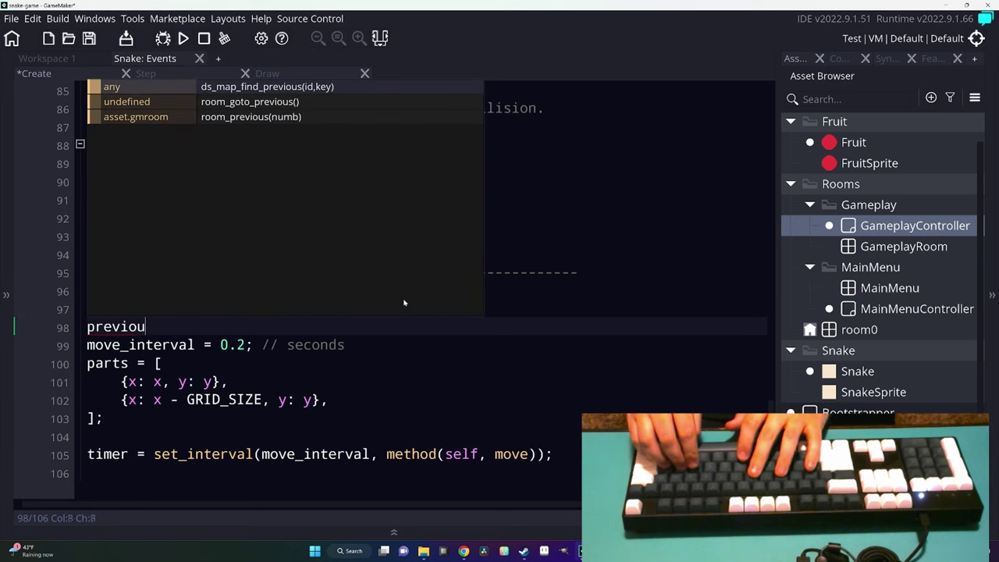
type("s_direction = Direction.")
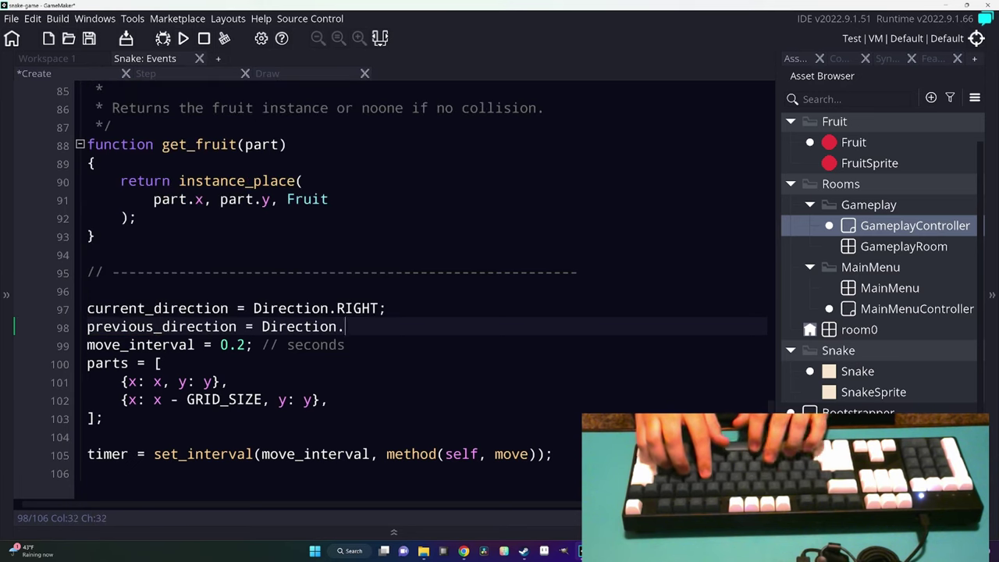
type("RIGHT;")
Complete the previous_direction initialisation with Direction.RIGHT, fixing the name typo.
key("ctrl+Tab")
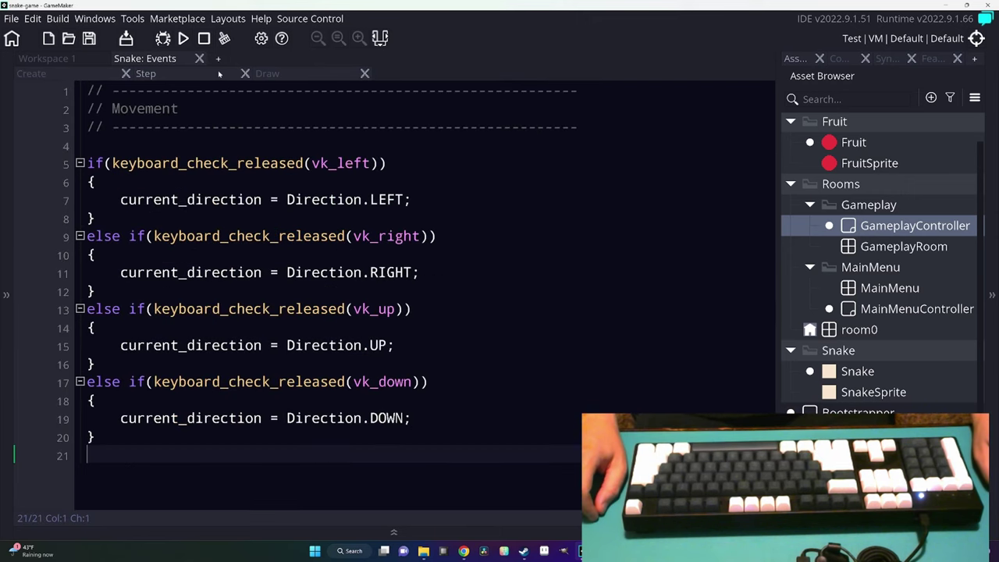
key("Down")
key("Down")
key("Down")
key("Down")
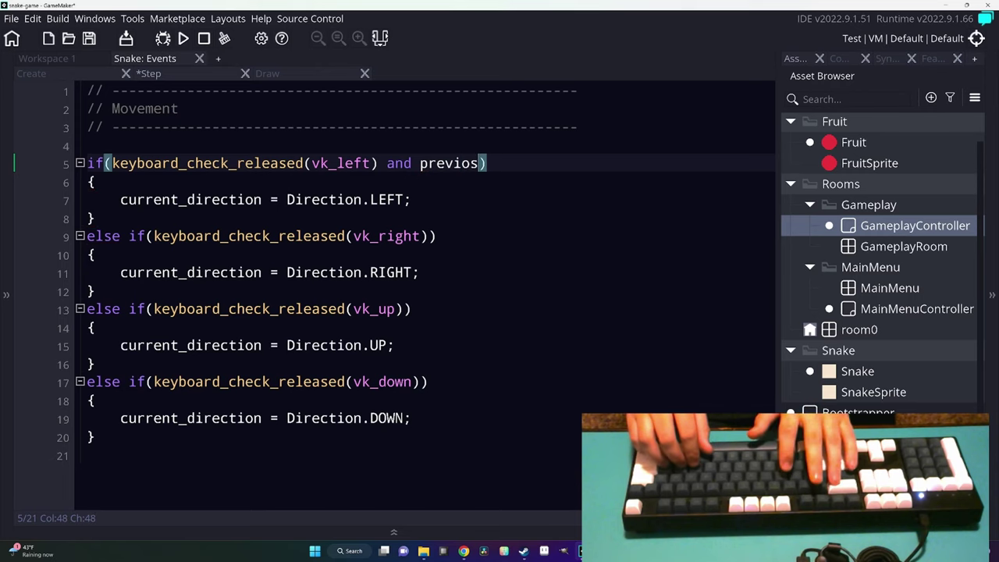
key("BackSpace")
key("BackSpace")
key("Return")
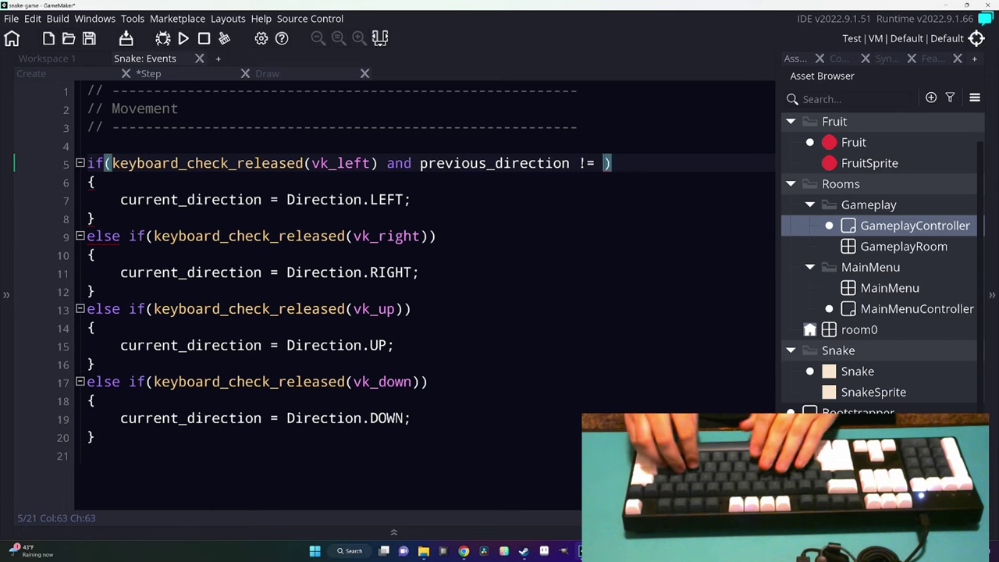
type("dire")
key("BackSpace")
key("BackSpace")
key("BackSpace")
key("BackSpace")
type("Direction.")
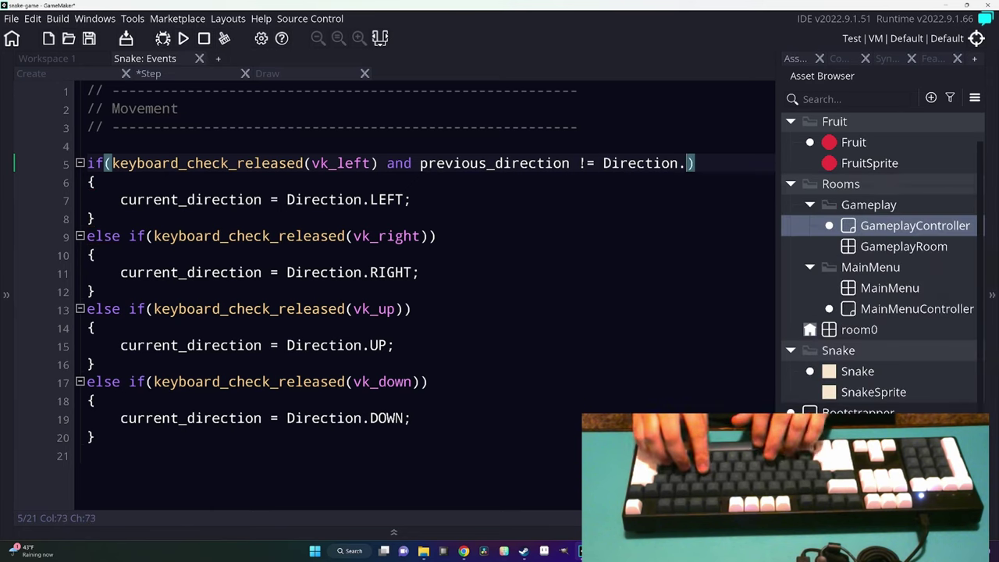
type("RIGHT")
Add 'previous_direction = current_direction;' to the left, right, up and down blocks and save.
key("Down")
key("Down")
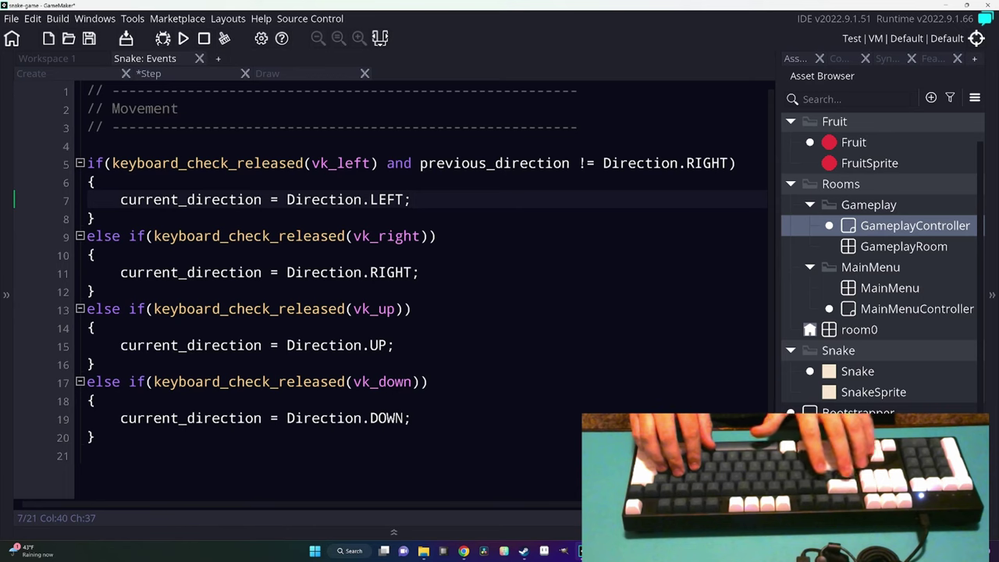
key("Up")
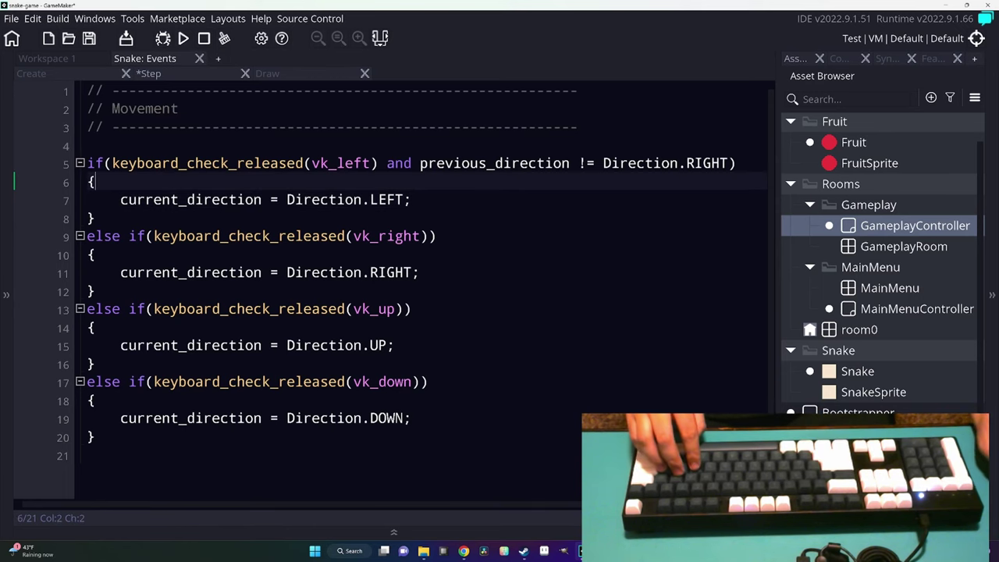
key("Return")
type("previous_direction")
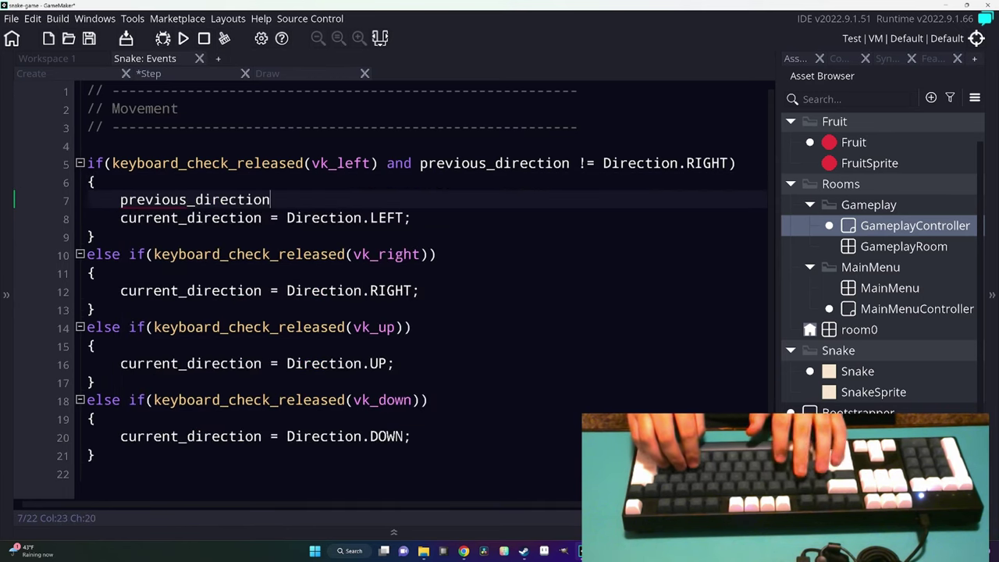
type(" = current_direction;")
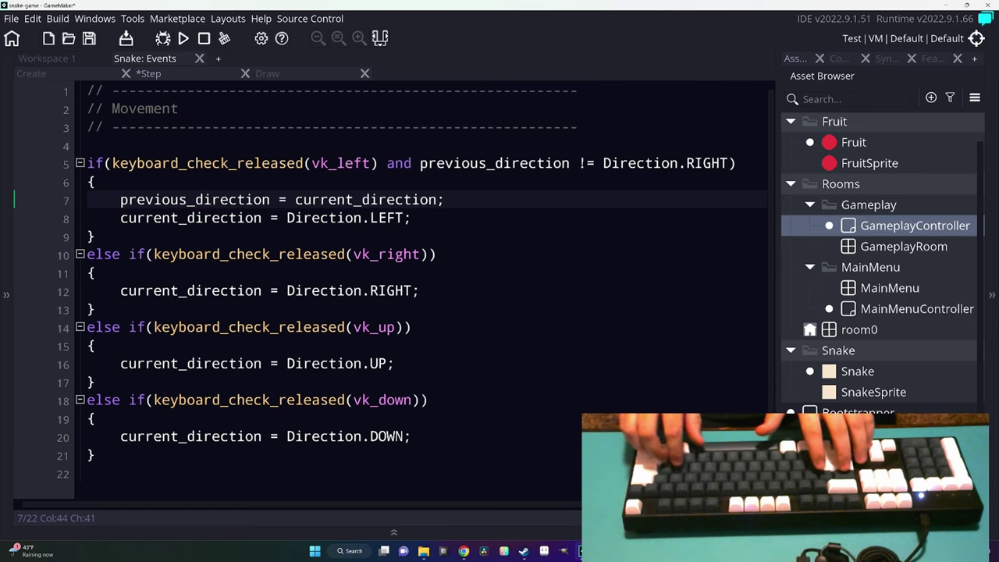
key("ctrl+shift+Left")
key("ctrl+shift+Left")
key("ctrl+shift+Left")
key("ctrl+shift+Left")
key("ctrl+c")
key("Down")
key("Down")
key("Down")
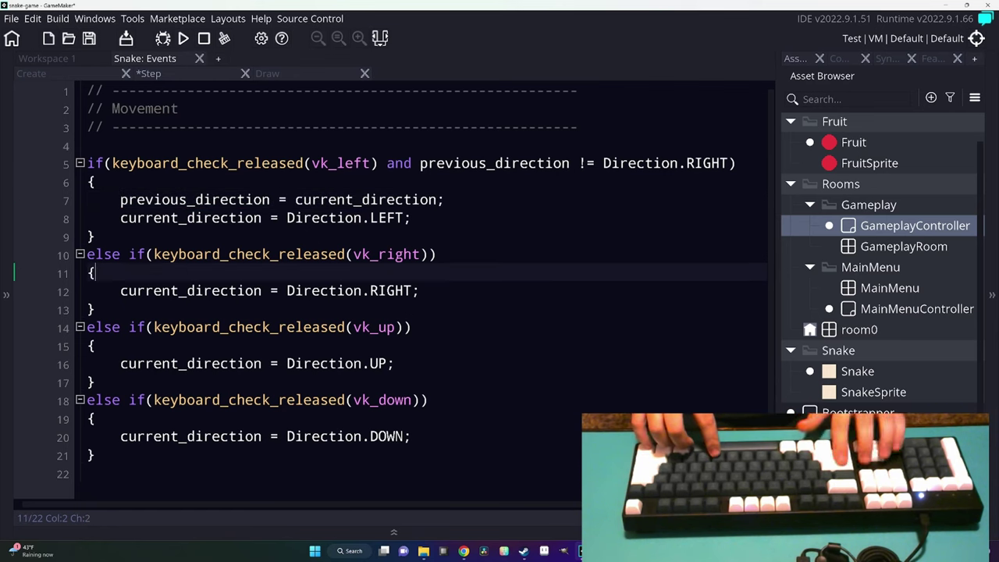
key("ctrl+v")
key("Return")
key("Down")
key("Down")
key("Down")
key("Return")
key("ctrl+v")
key("Down")
key("Down")
key("Down")
key("Return")
key("ctrl+v")
key("ctrl+s")
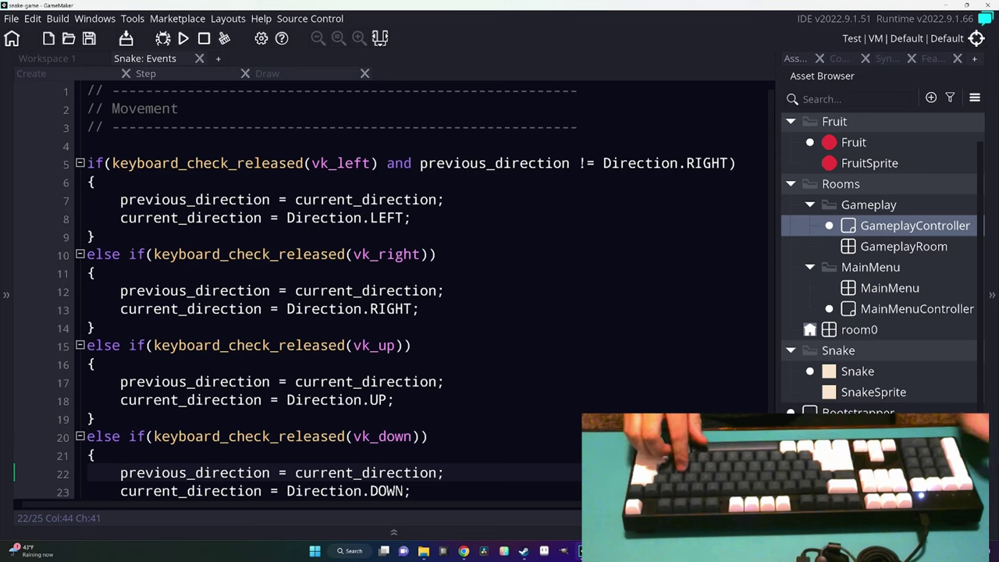
Guard the right-arrow condition with 'previous_direction != Direction.LEFT'.
left_click(428, 255)
type("and")
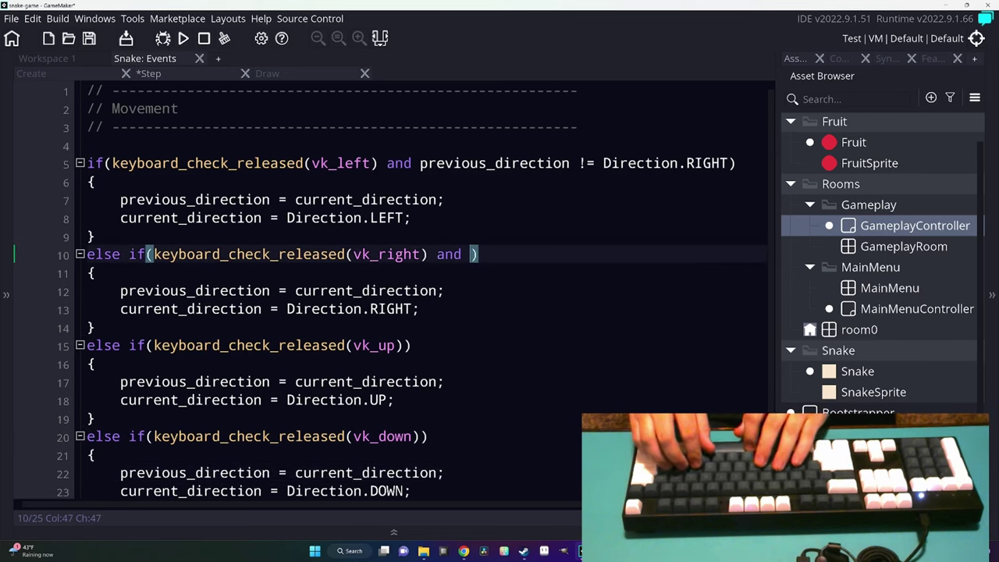
type("prev")
key("Return")
type("!= ")
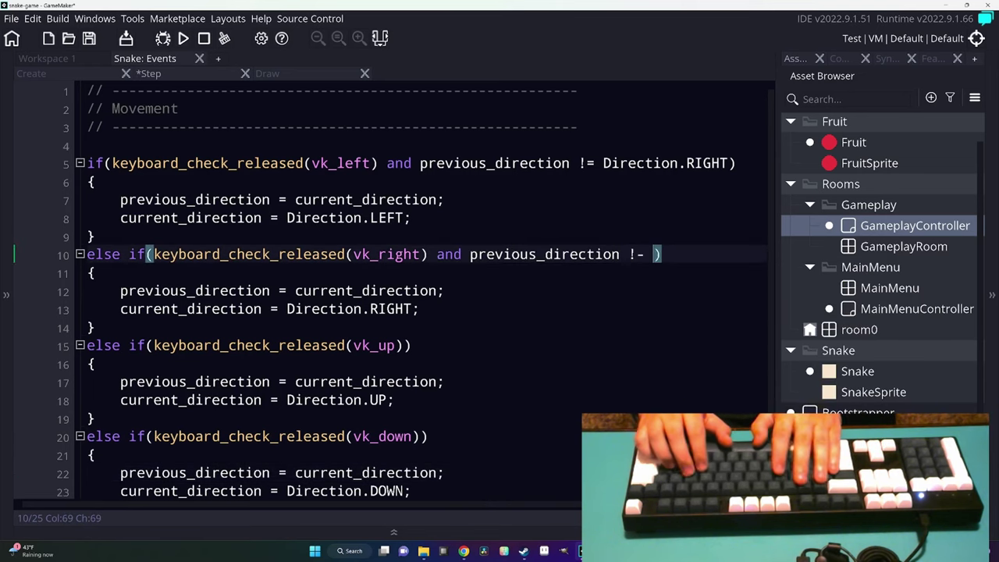
type("Di")
key("Return")
type(".")
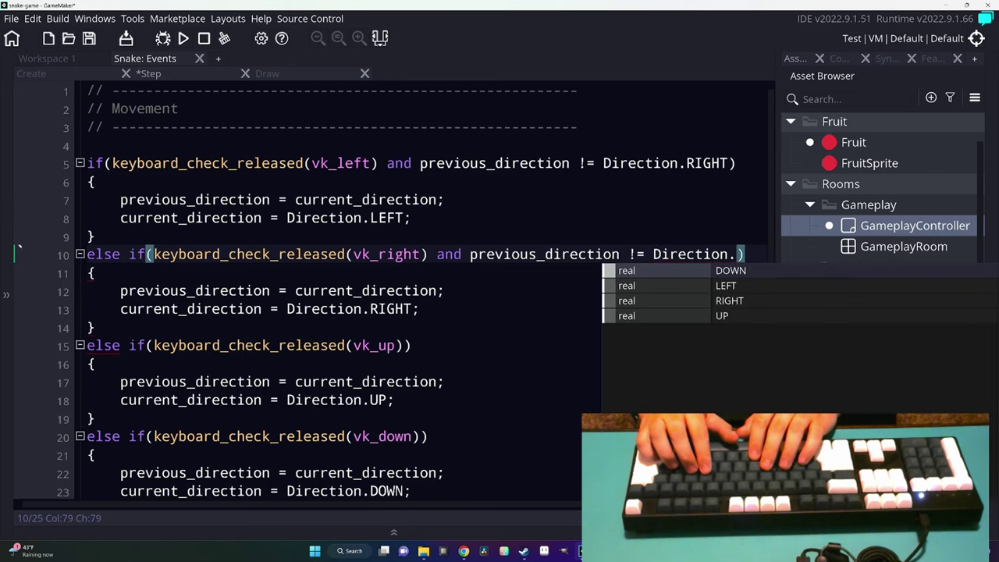
type("LEFT")
key("ctrl+shift+Left")
key("ctrl+shift+Left")
key("ctrl+shift+Left")
key("ctrl+shift+Left")
key("ctrl+shift+Left")
key("ctrl+shift+Left")
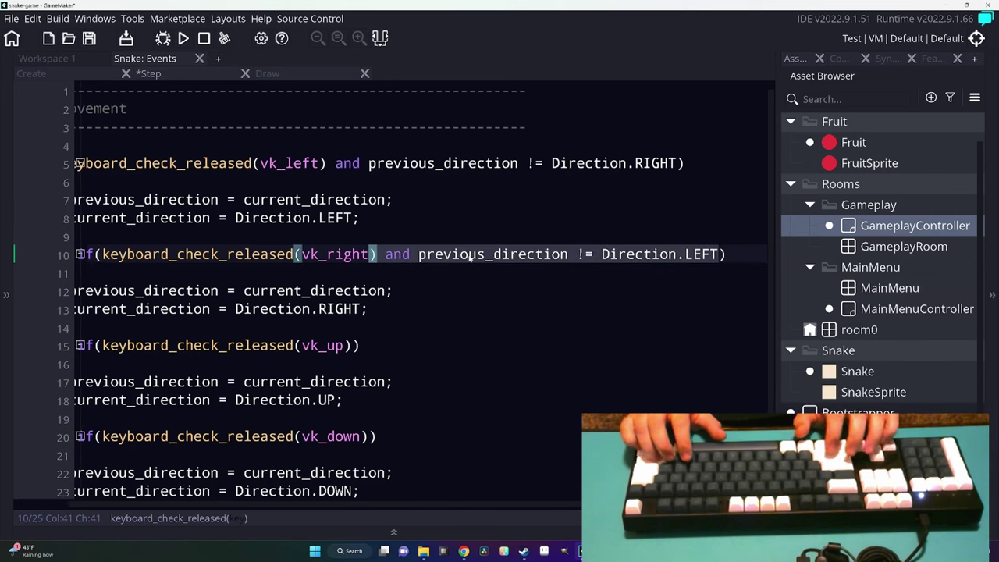
key("ctrl+c")
Paste the previous_direction guard into the up- and down-arrow conditions and start adjusting the up check.
key("Down")
key("Down")
key("Down")
key("Left")
key("ctrl+v")
key("ctrl+Left")
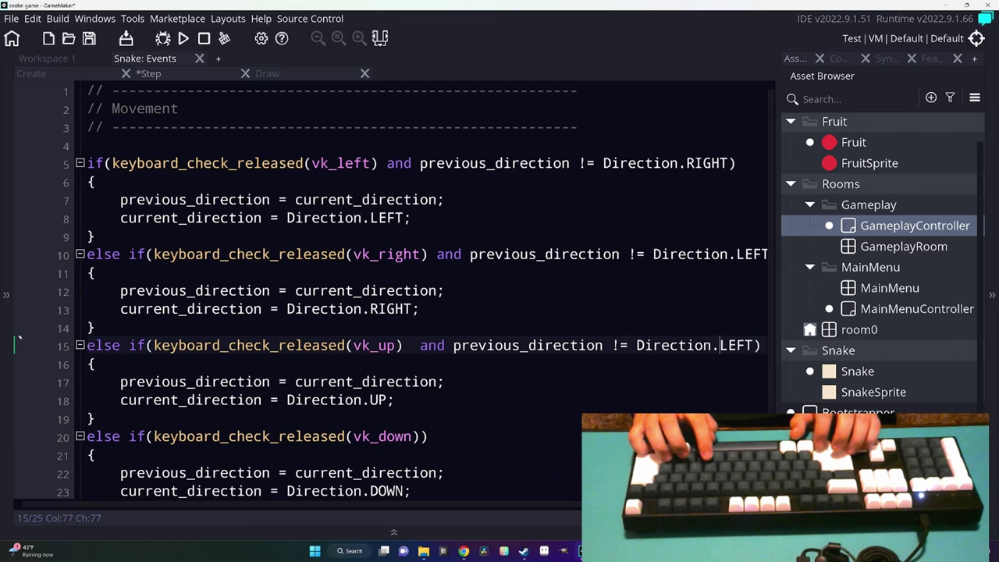
key("BackSpace")
key("Down")
key("Down")
key("Down")
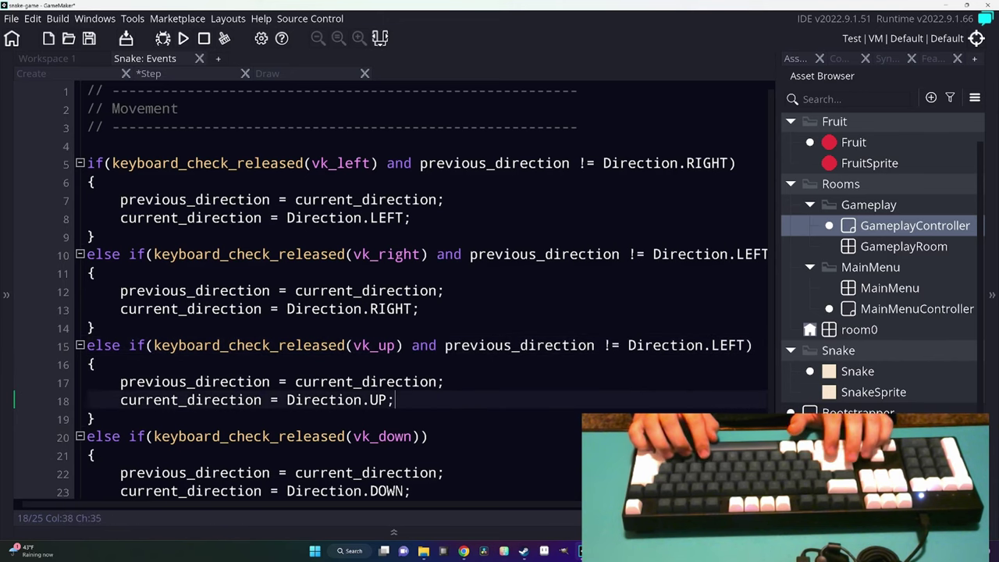
key("Down")
key("Down")
key("Right")
key("ctrl+v")
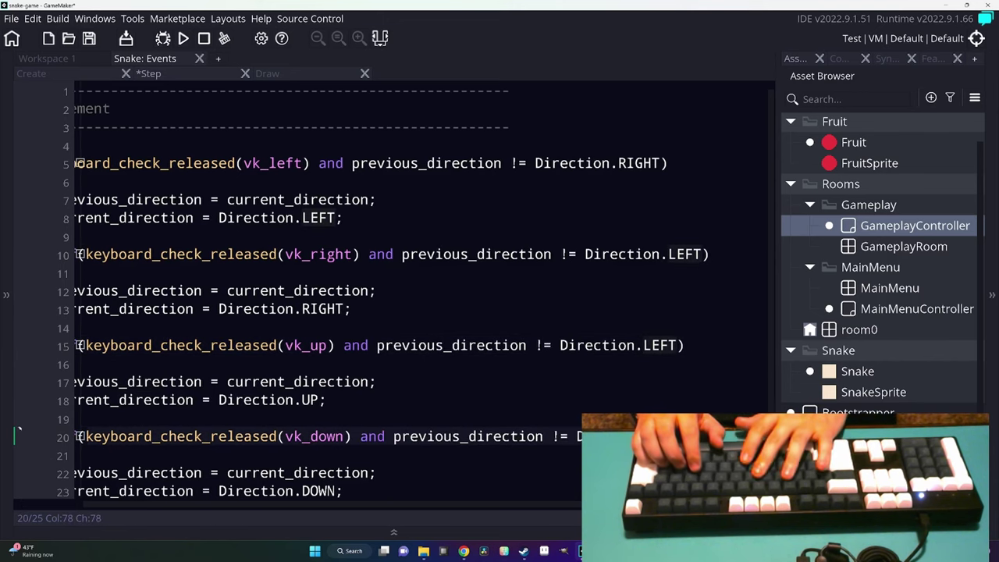
key("Up")
key("Up")
key("Up")
key("Up")
key("Up")
key("ctrl+shift+Left")
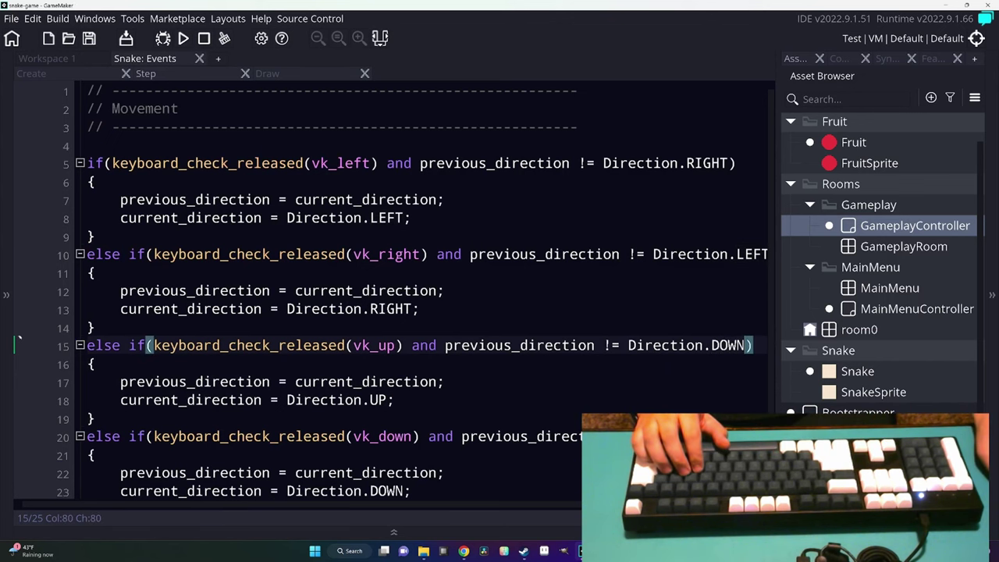
Start a comment block under the Movement header explaining the snake can't reverse.
left_click(579, 126)
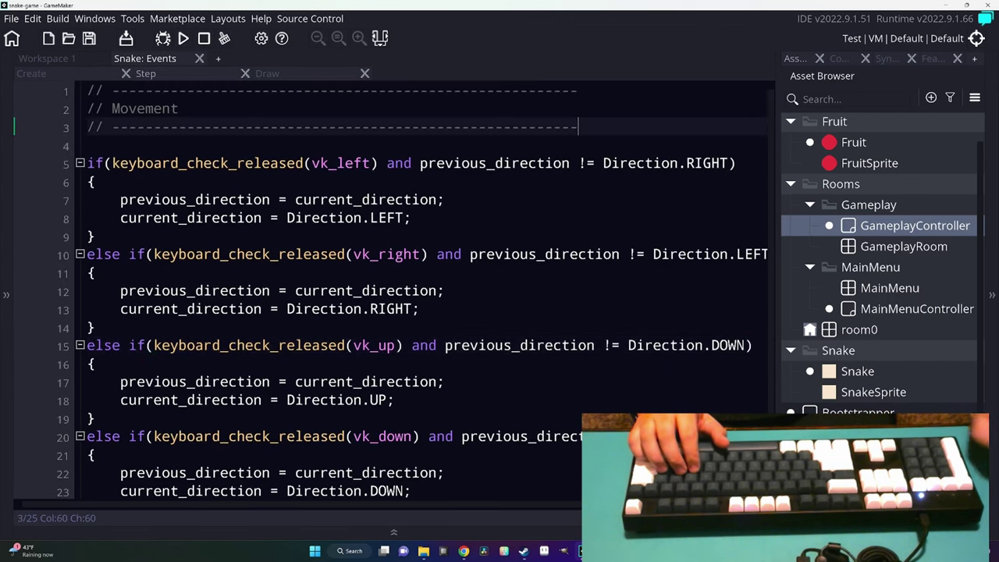
key("Return")
type("//")
key("Return")
type("// //")
key("Up")
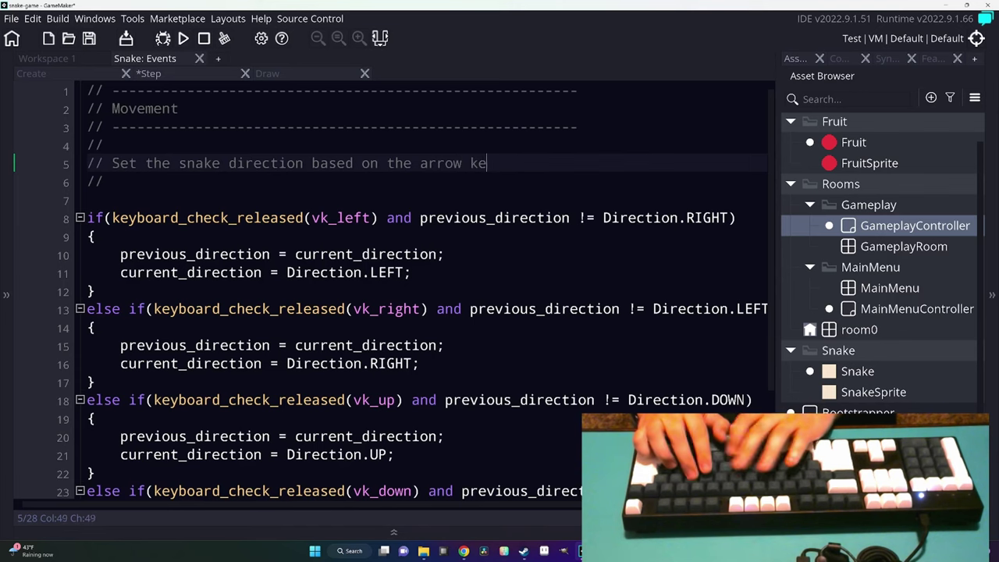
type("ys.")
key("Return")
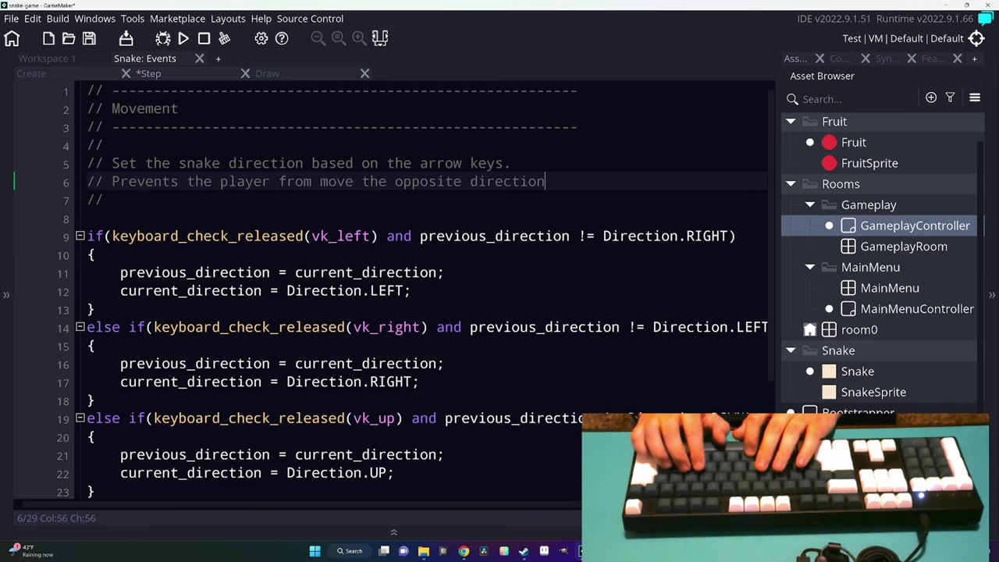
Finish the comment so it ends with 'moving right).' and build and run the game.
key("Return")
type("/")
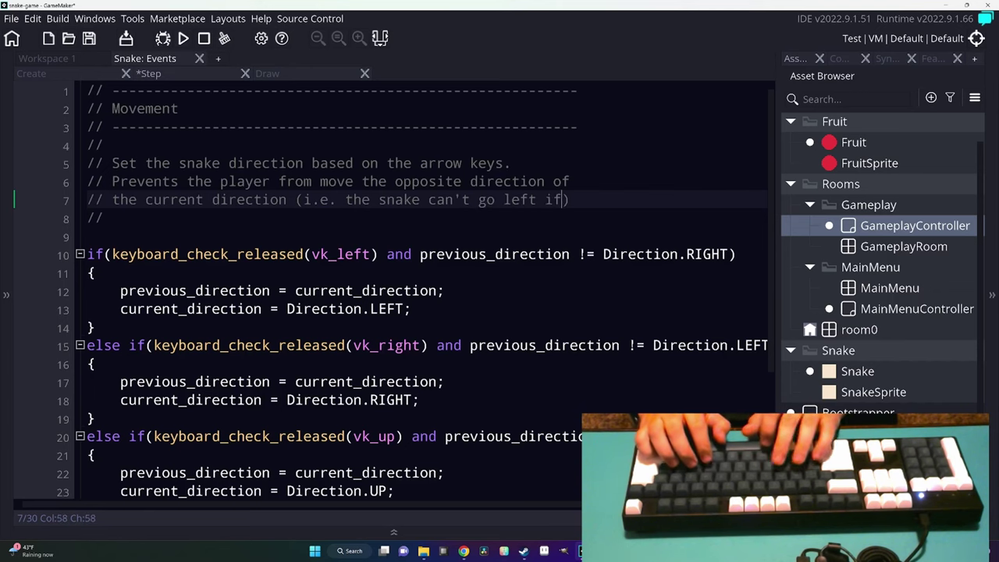
key("Return")
type("// its currentl )")
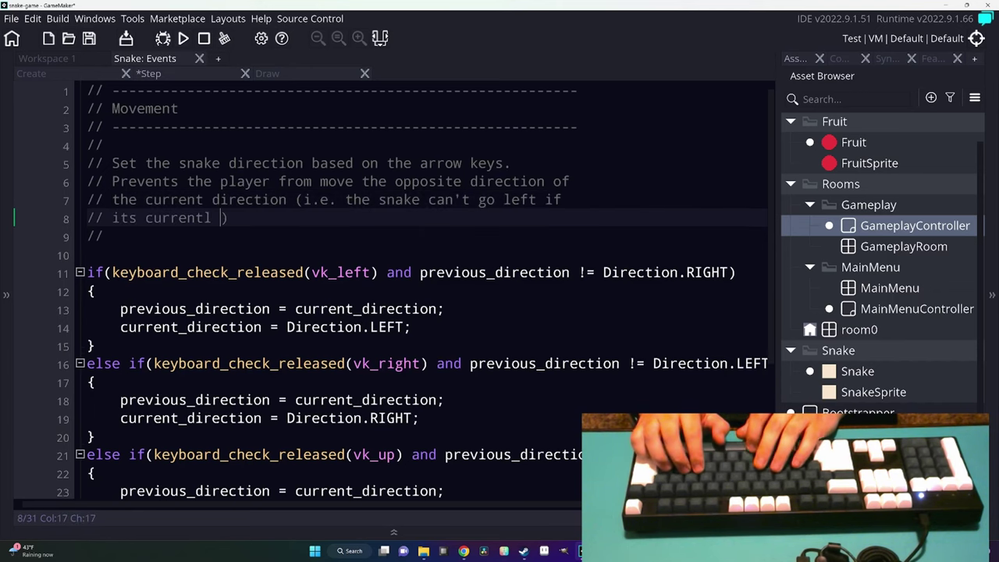
key("BackSpace")
key("BackSpace")
type("t).")
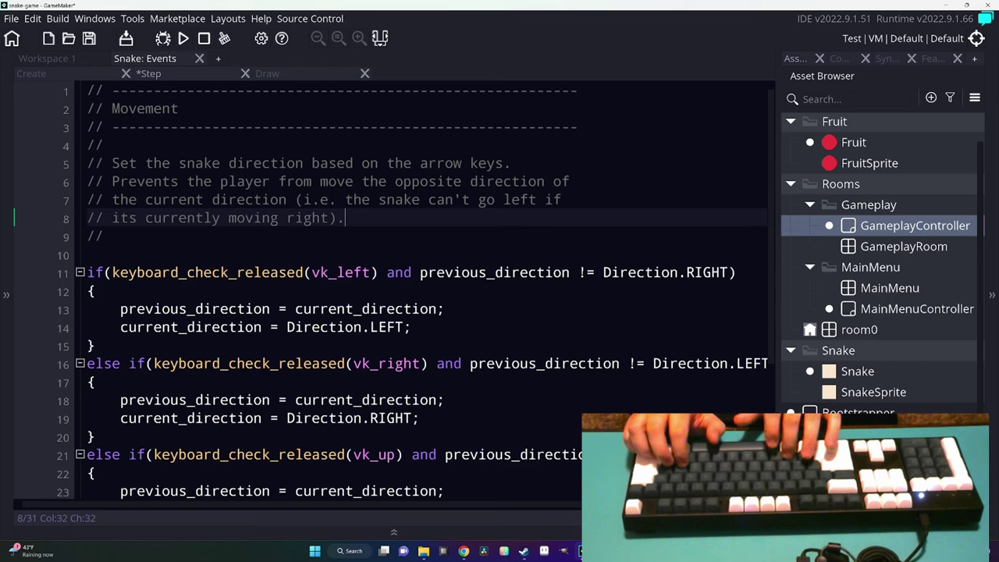
key("F5")
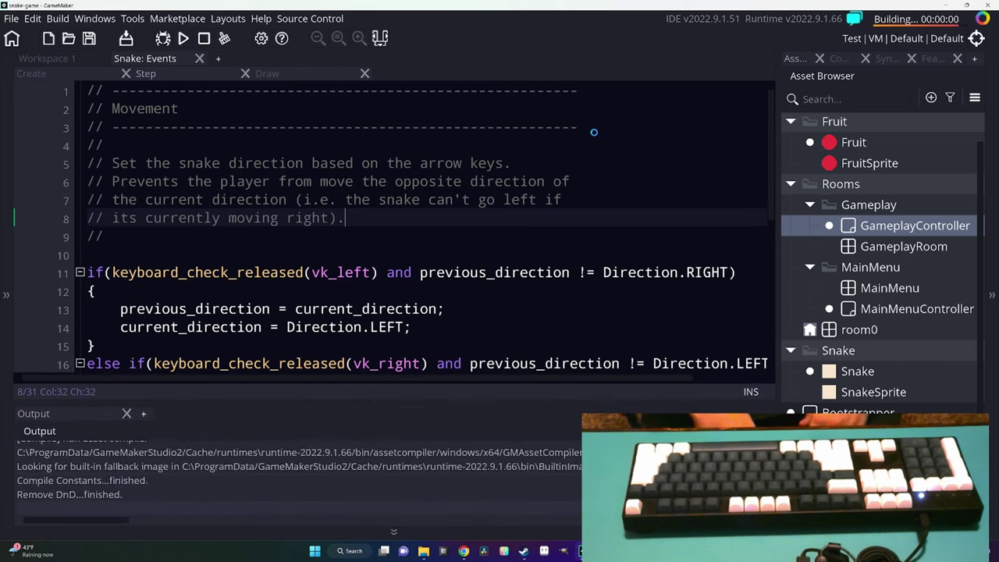
Play the game, try reversing the snake left and right, then close it.
key("space")
key("Down")
key("Right")
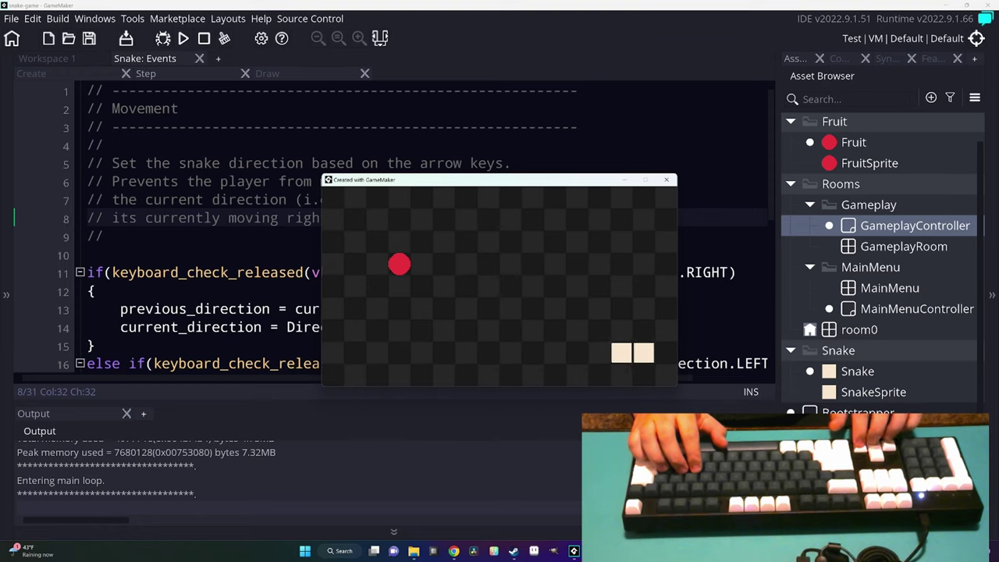
key("Left")
key("Right")
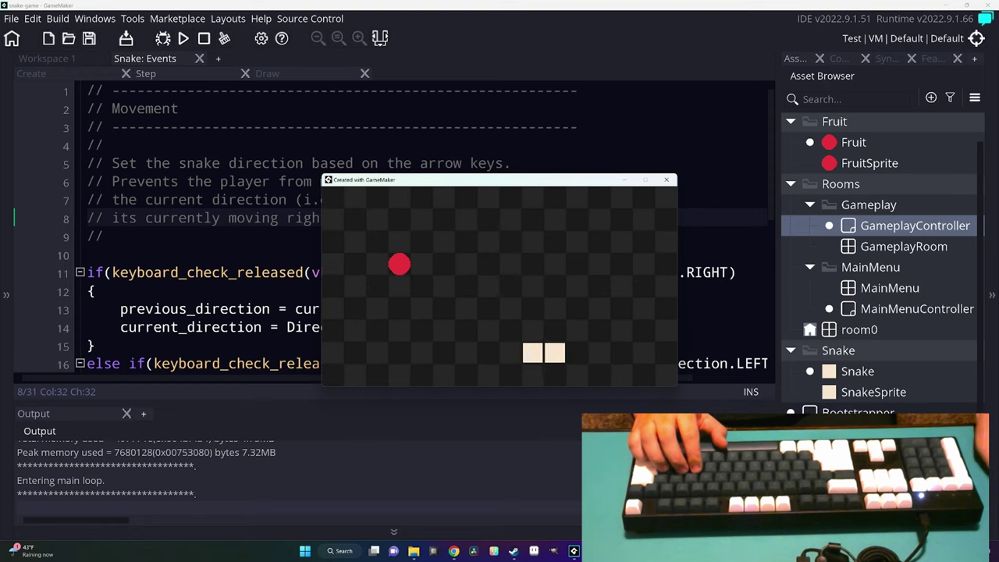
key("Escape")
Review the left, right, up and down movement checks in the Step code.
scroll(398, 296, "down", 3)
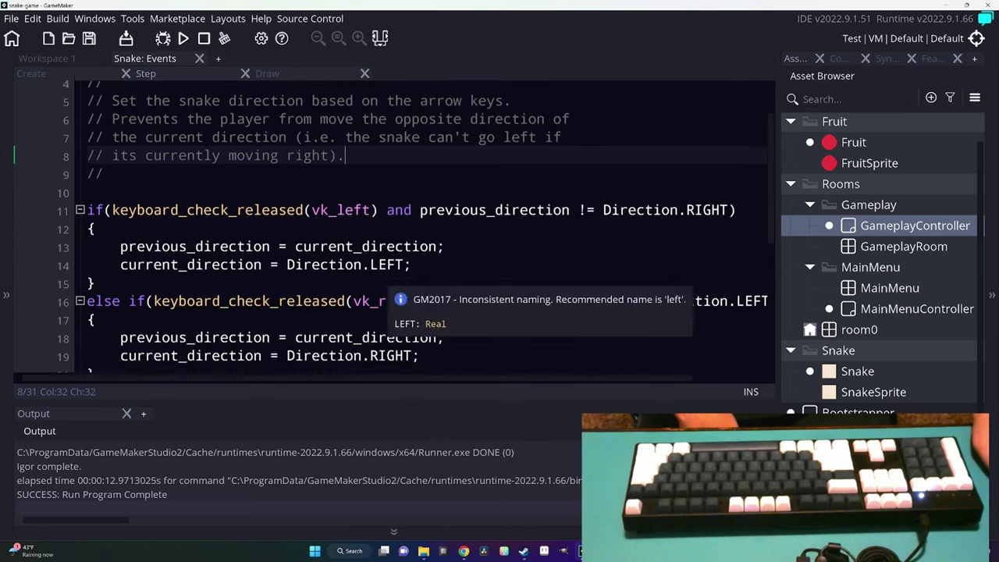
left_click(353, 189)
left_click(443, 226)
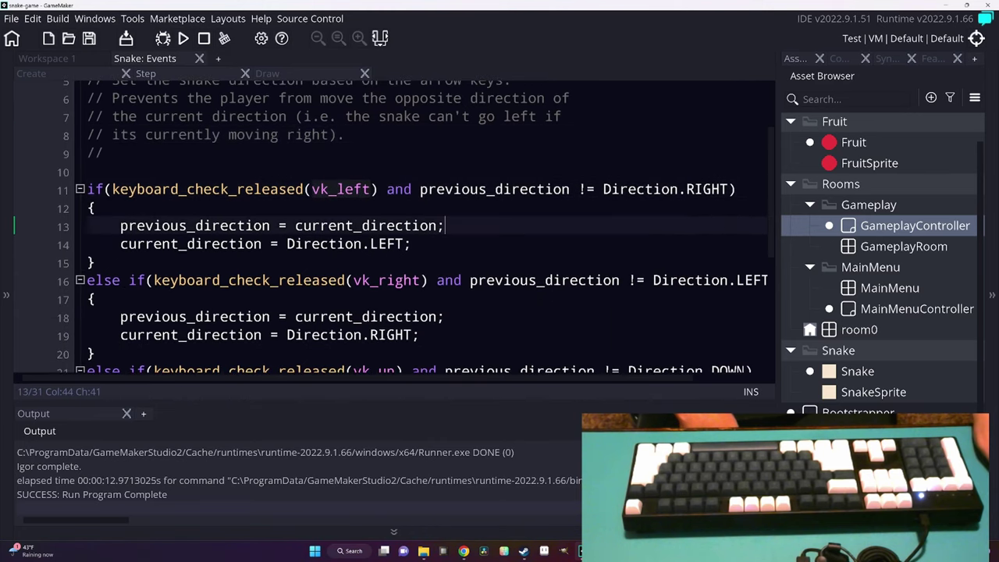
scroll(422, 235, "down", 1)
scroll(421, 234, "down", 1)
left_click(428, 218)
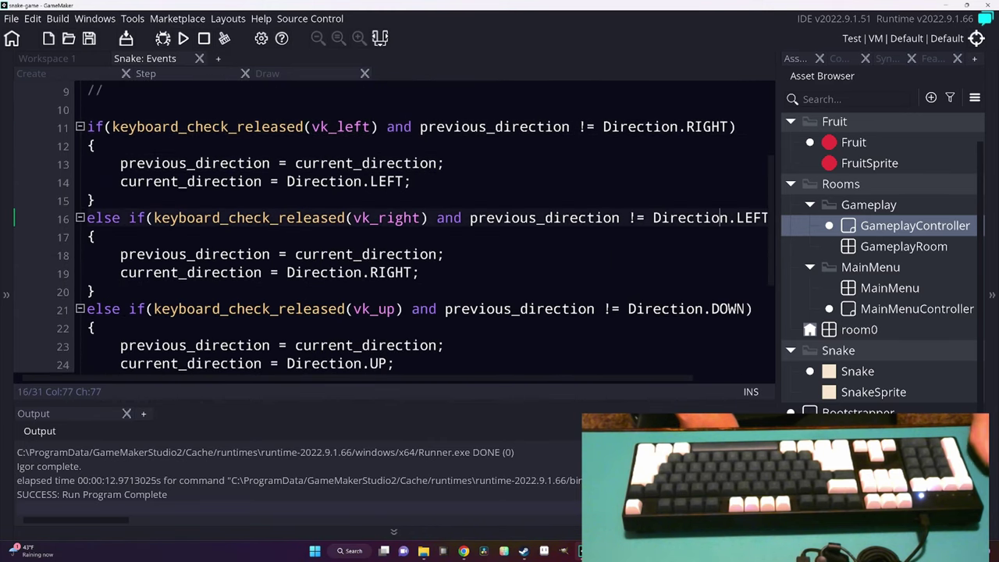
scroll(391, 234, "down", 2)
left_click(96, 255)
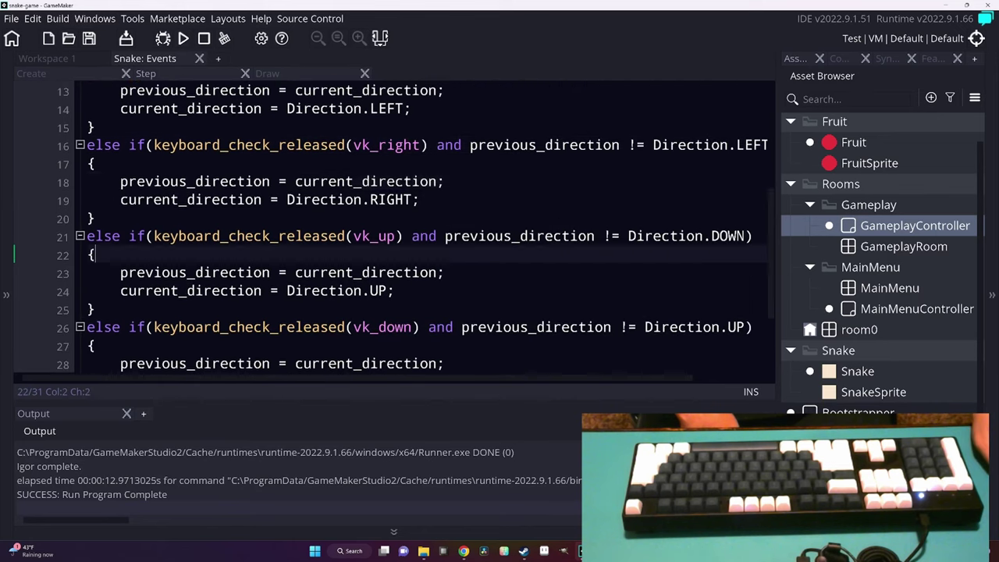
left_click(420, 188)
scroll(390, 234, "down", 2)
left_click(171, 289)
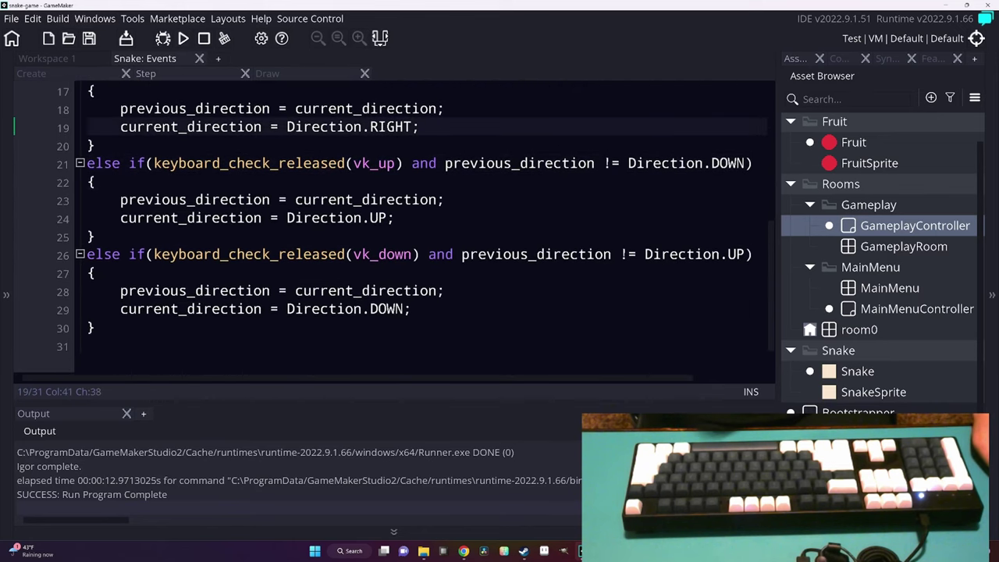
scroll(418, 378, "up", 3)
Bring up the Create event code and scroll to the move() function.
left_click(393, 531)
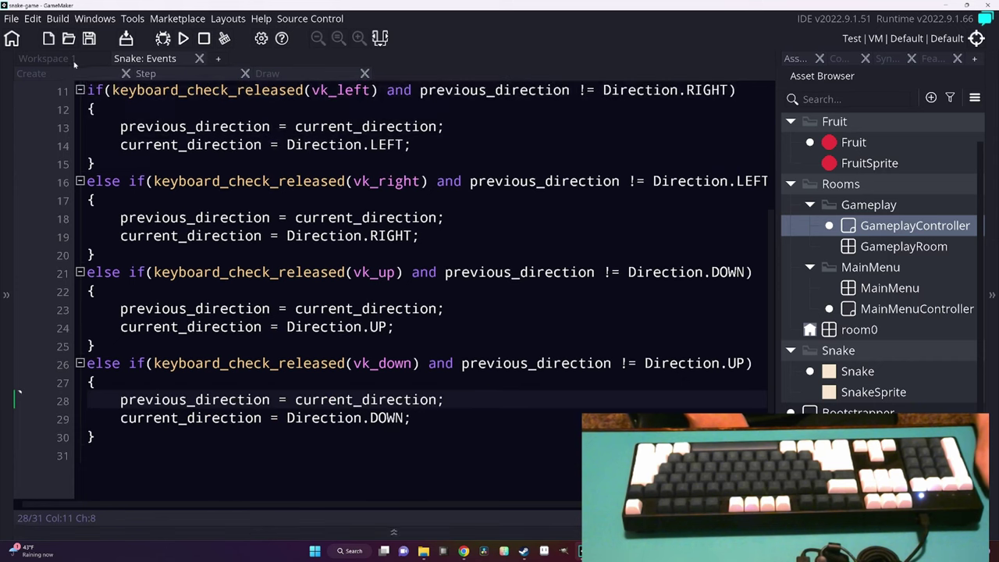
left_click(32, 73)
scroll(390, 273, "up", 6)
scroll(390, 273, "up", 6)
Move each case's GRID_SIZE position update below its case label in the move() switch.
scroll(336, 312, "up", 9)
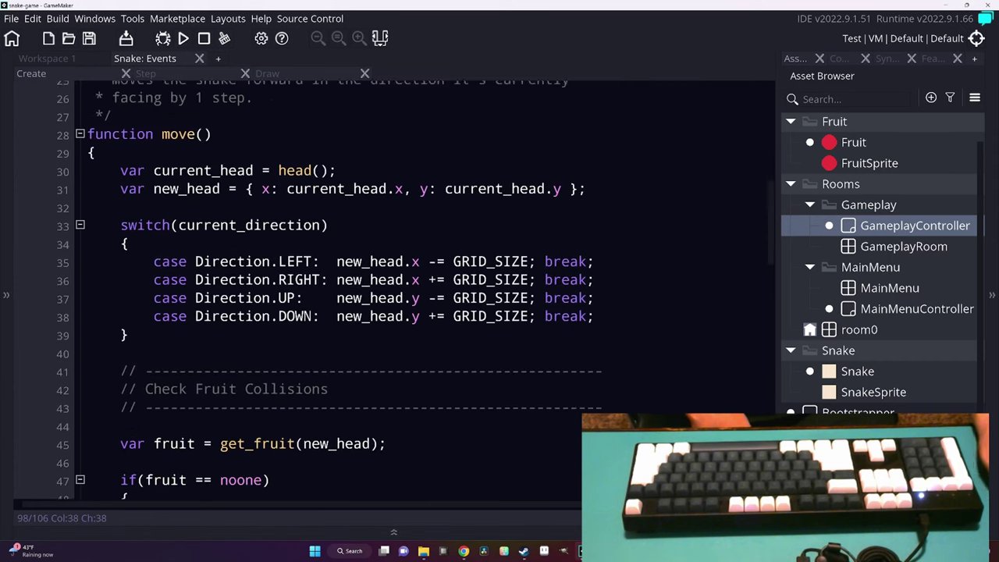
left_click(336, 341)
key("Up")
key("Down")
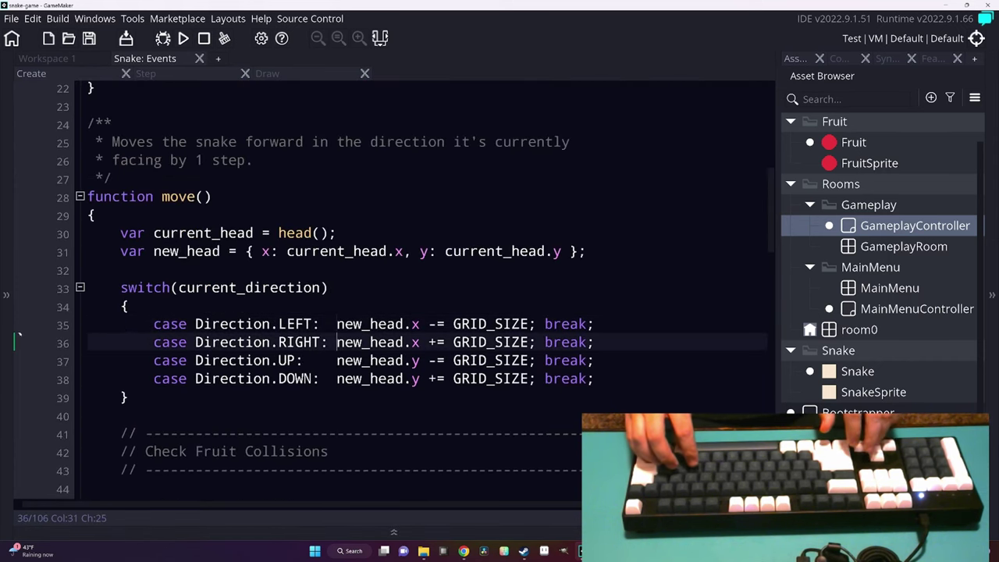
key("Down")
key("Down")
key("Return")
key("Up")
key("Up")
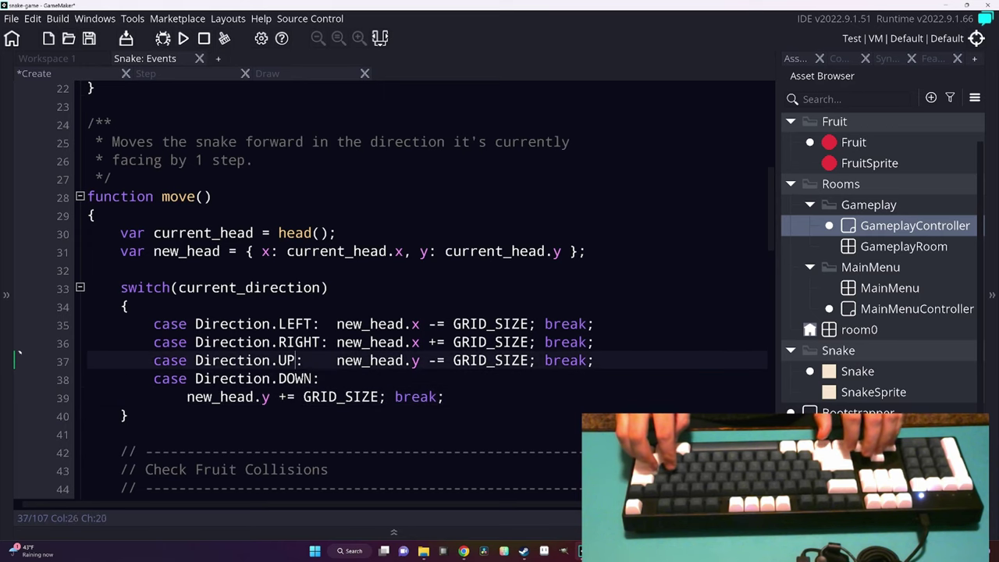
key("Right")
key("Return")
key("Tab")
key("ctrl+Right")
key("ctrl+Right")
key("ctrl+Right")
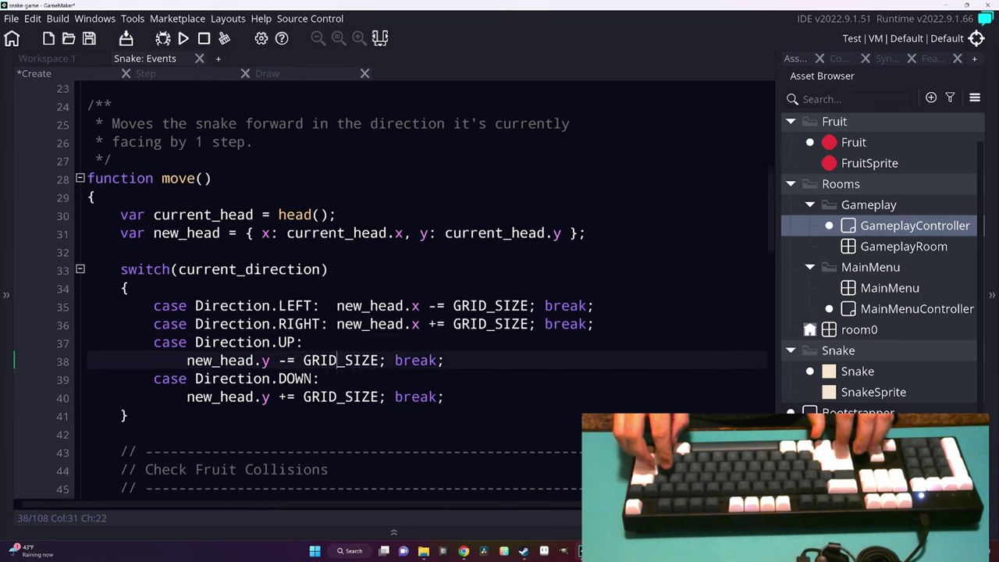
scroll(390, 297, "down", 1)
key("Up")
key("Up")
key("Return")
key("Tab")
key("Up")
key("Up")
key("ctrl+Right")
key("ctrl+Right")
key("ctrl+Right")
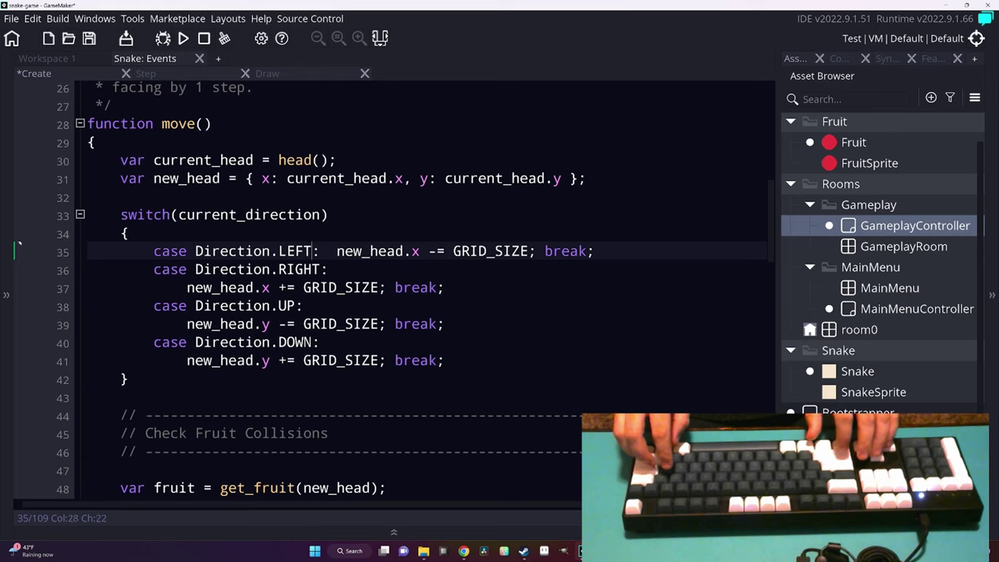
key("Right")
key("Return")
key("Tab")
Put the break of the LEFT, RIGHT, UP and DOWN cases on its own line.
key("ctrl+Right")
key("ctrl+Right")
key("Return")
key("Down")
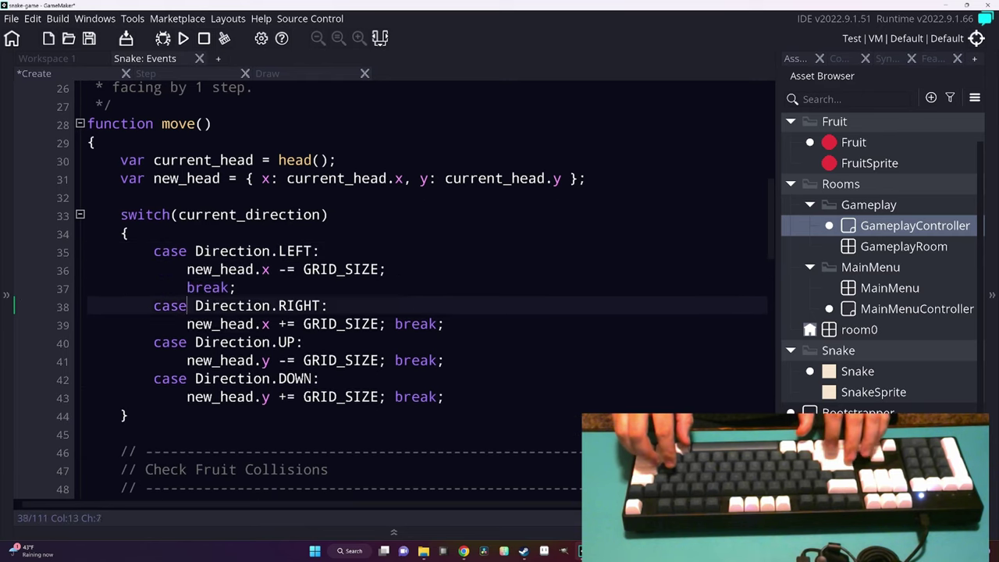
key("Down")
key("End")
key("Return")
key("Down")
key("Down")
key("End")
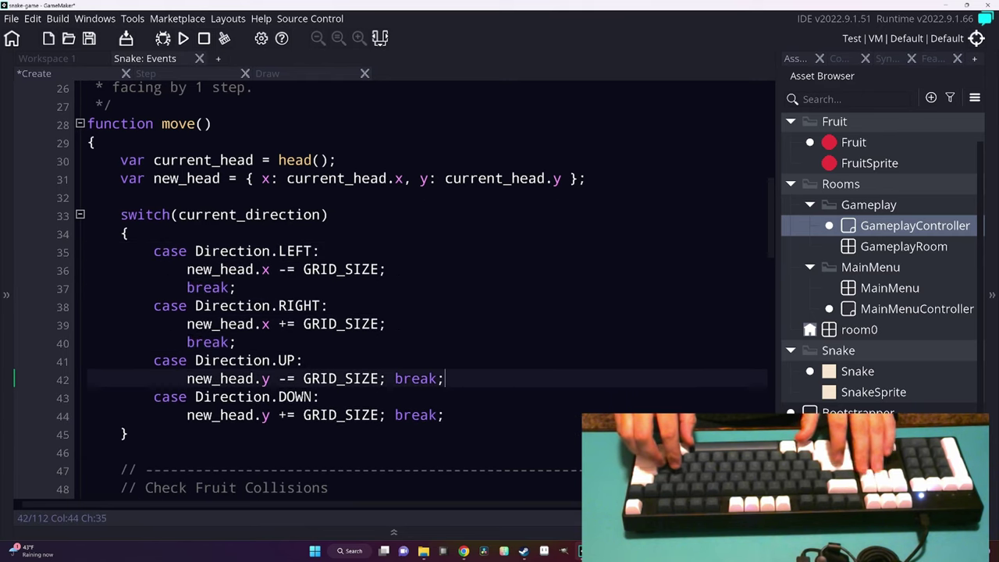
key("ctrl+Left")
key("Return")
key("Down")
key("Down")
key("End")
key("ctrl+Left")
key("Return")
Insert an empty line directly under case Direction.LEFT.
key("Up")
key("Up")
key("Up")
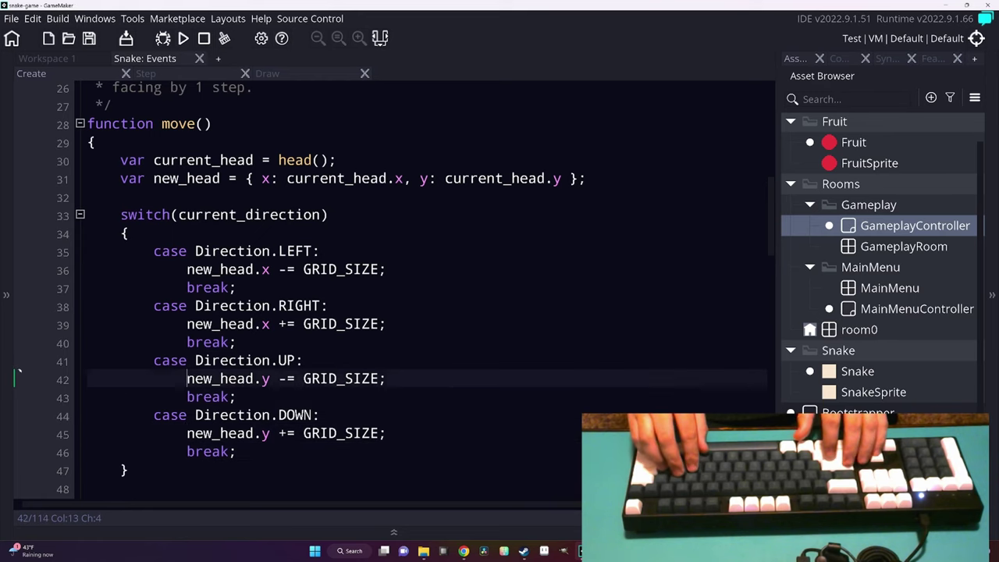
key("Up")
key("Up")
key("Up")
key("Return")
key("Up")
Add the guard if(previous_direction == Direction.RIGHT) under LEFT and paste it under RIGHT, UP and DOWN.
type("if(")
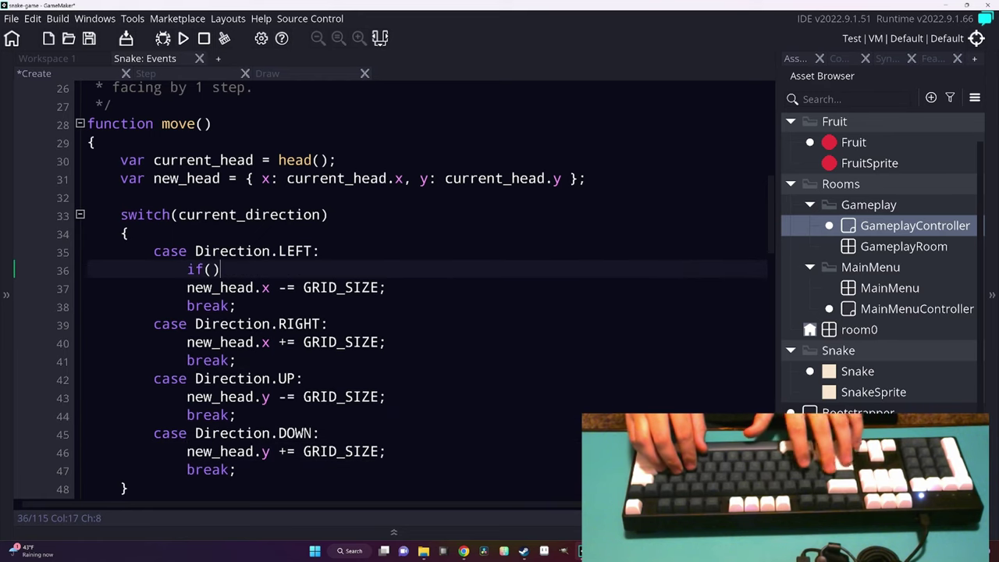
type("previous_")
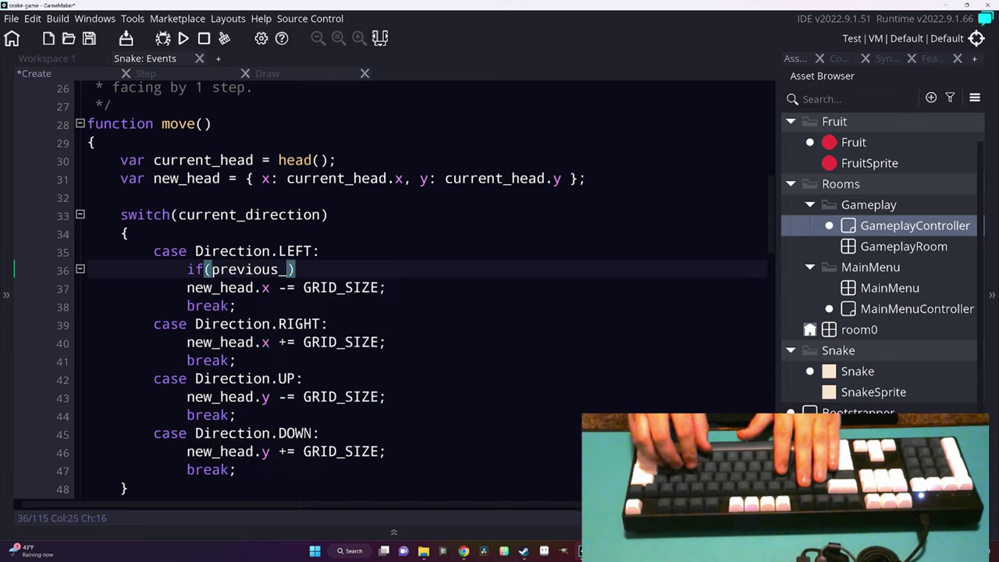
type("direction ")
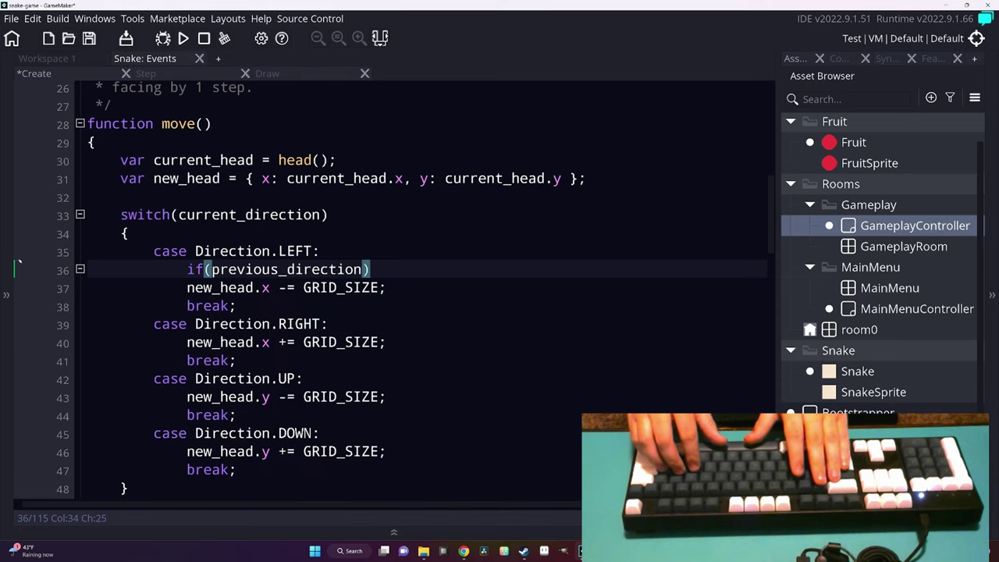
type("== Direction.")
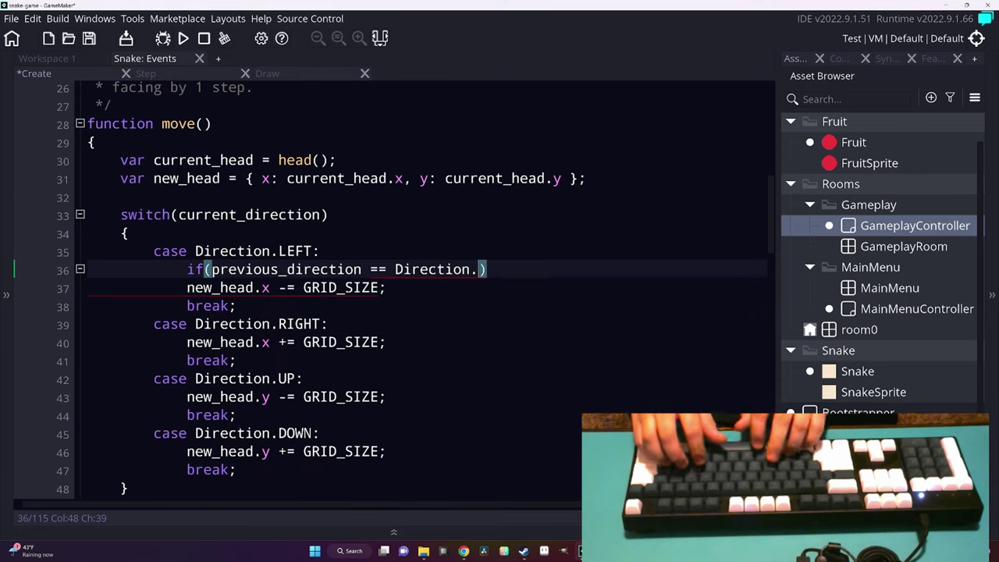
type("RIGHT) return;")
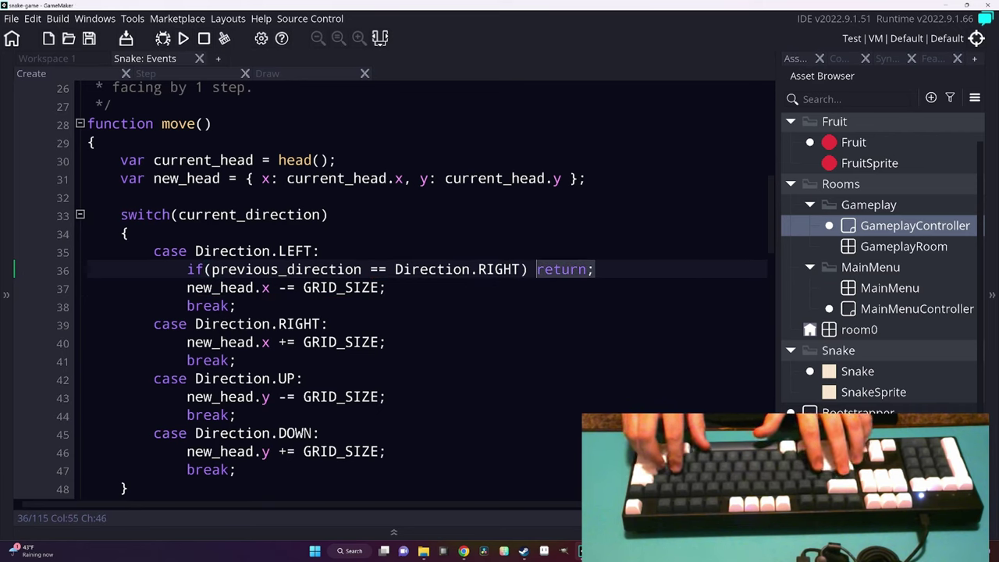
key("BackSpace")
type("break")
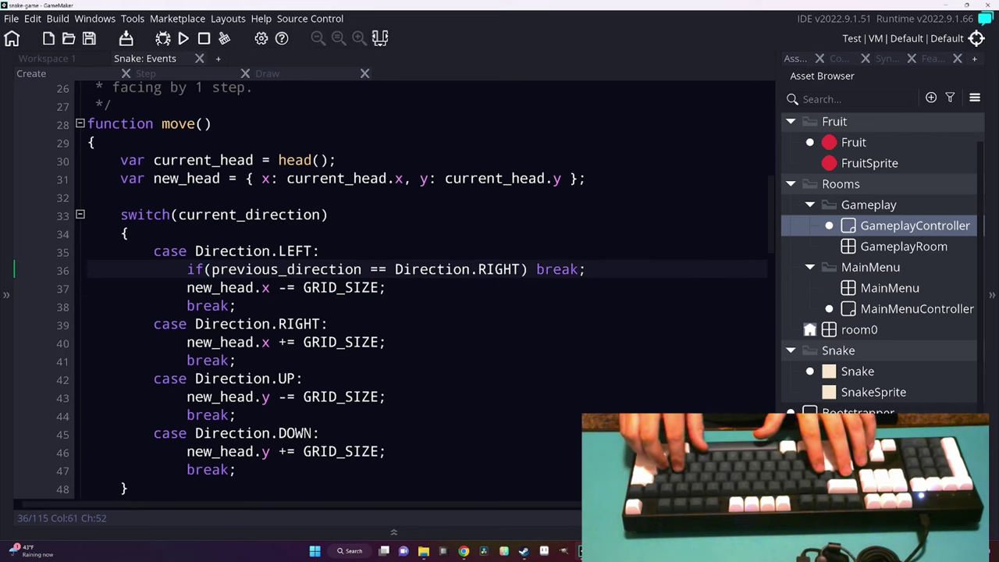
left_click(187, 324)
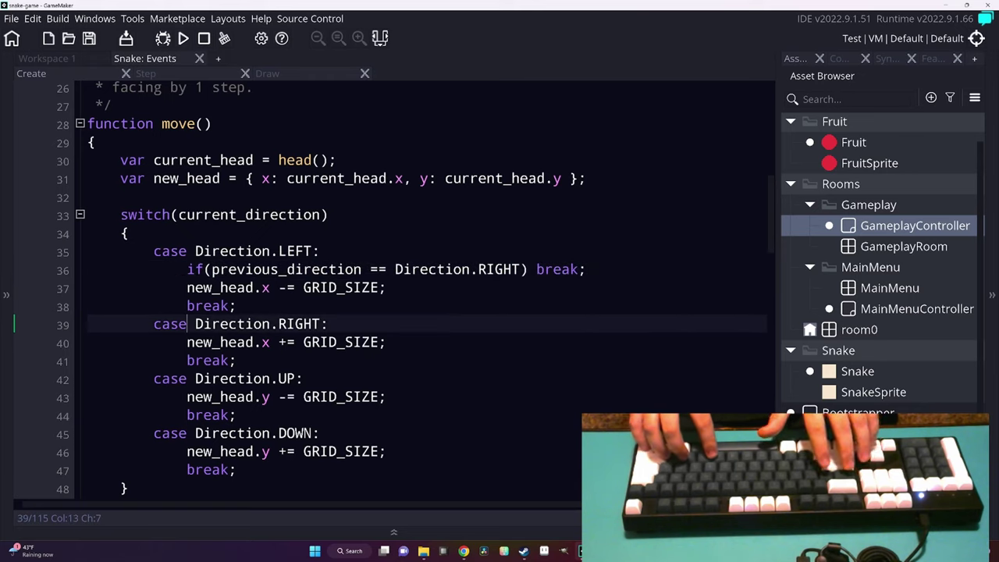
key("Return")
type("if(previous_direction == Direction.RIGHT) break;")
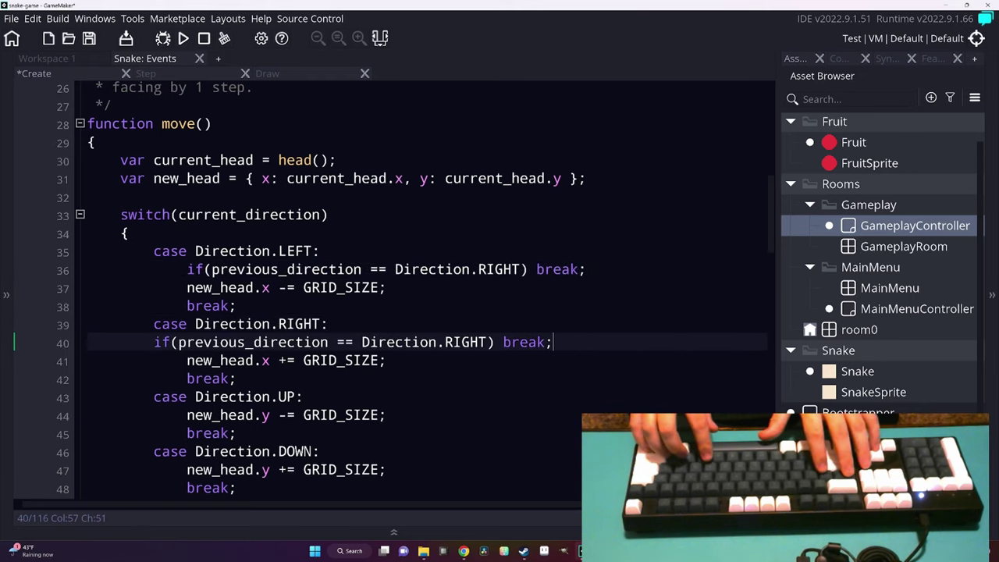
key("Tab")
key("Down")
key("Down")
key("Down")
key("End")
key("Return")
type("if(previous_direction == Direction.RIGHT) break;")
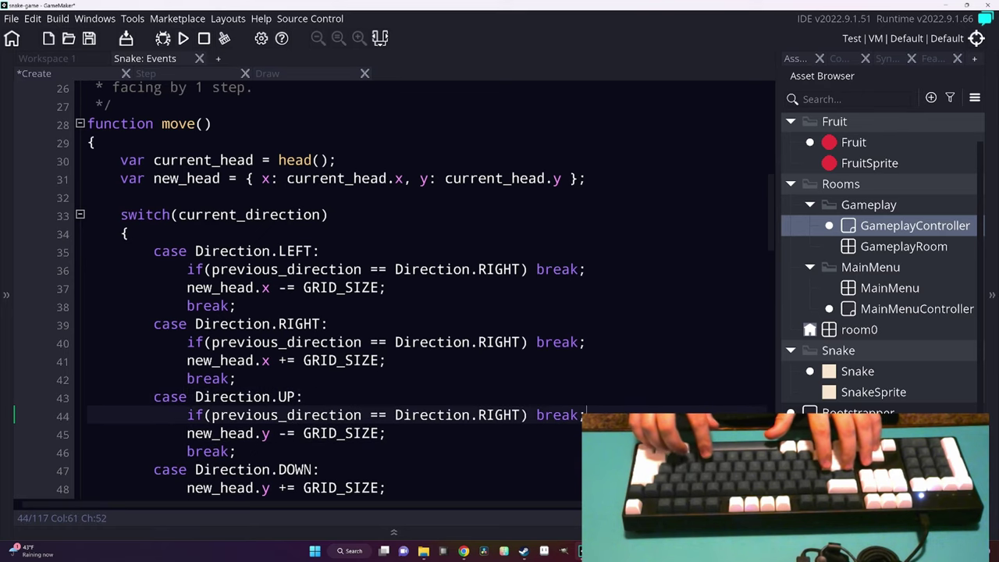
key("Down")
key("Down")
key("Down")
key("Return")
type("if(previous_direction == Direction.RIGHT) break;")
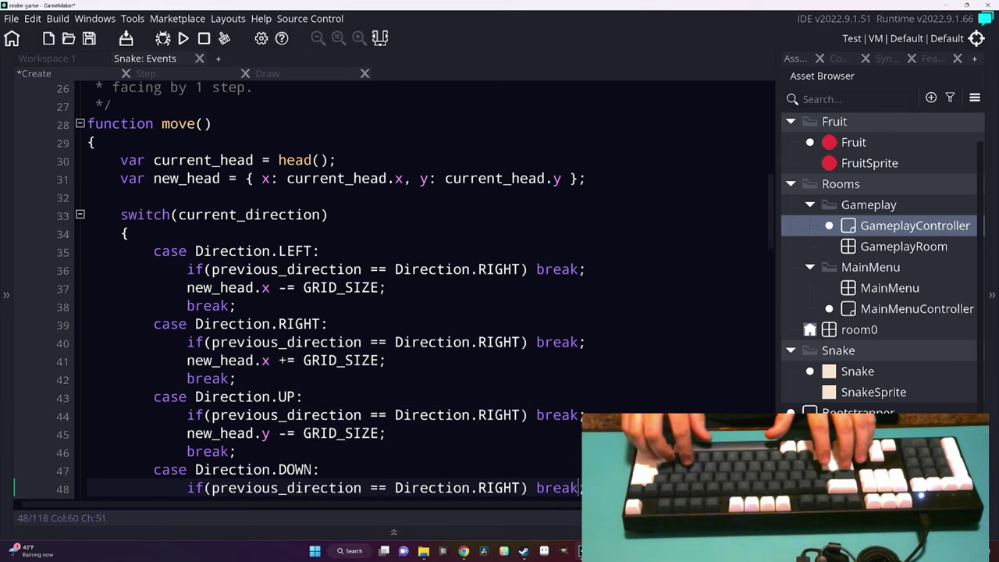
Change the pasted guards to check UP in DOWN, DOWN in UP, and LEFT in RIGHT.
key("ctrl+BackSpace")
type("UP")
key("Up")
key("Up")
key("Up")
key("ctrl+Right")
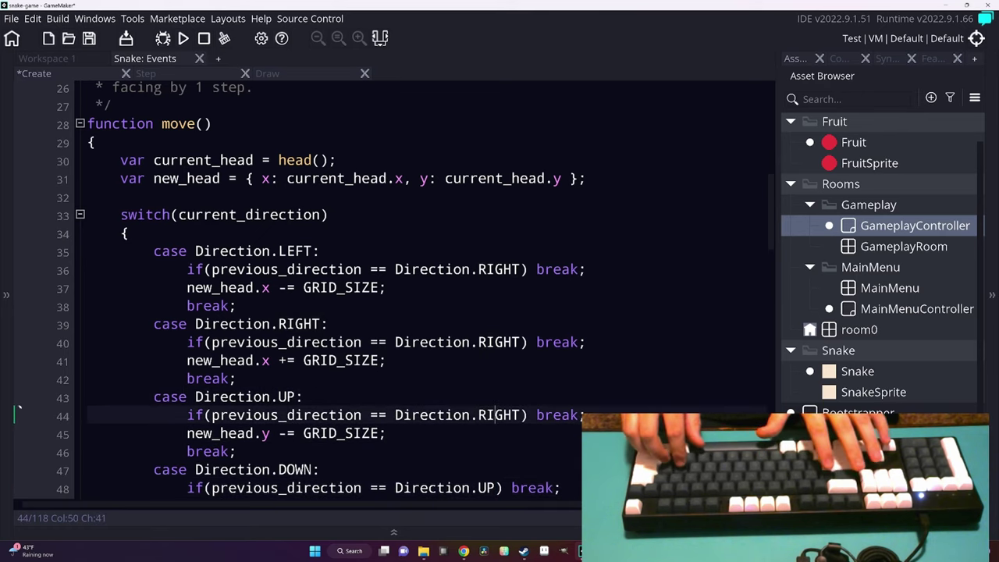
key("ctrl+BackSpace")
type("DOWN")
key("Up")
key("Up")
key("Up")
key("Up")
key("ctrl+Right")
key("ctrl+BackSpace")
type("LEF")
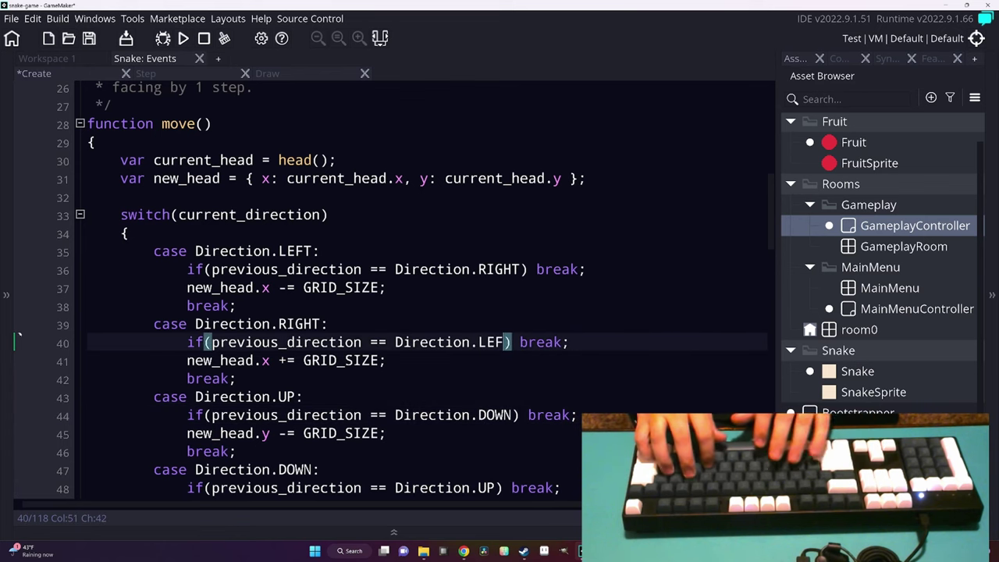
type("T")
key("Down")
key("Down")
key("Down")
key("Down")
key("Down")
key("Down")
key("F5")
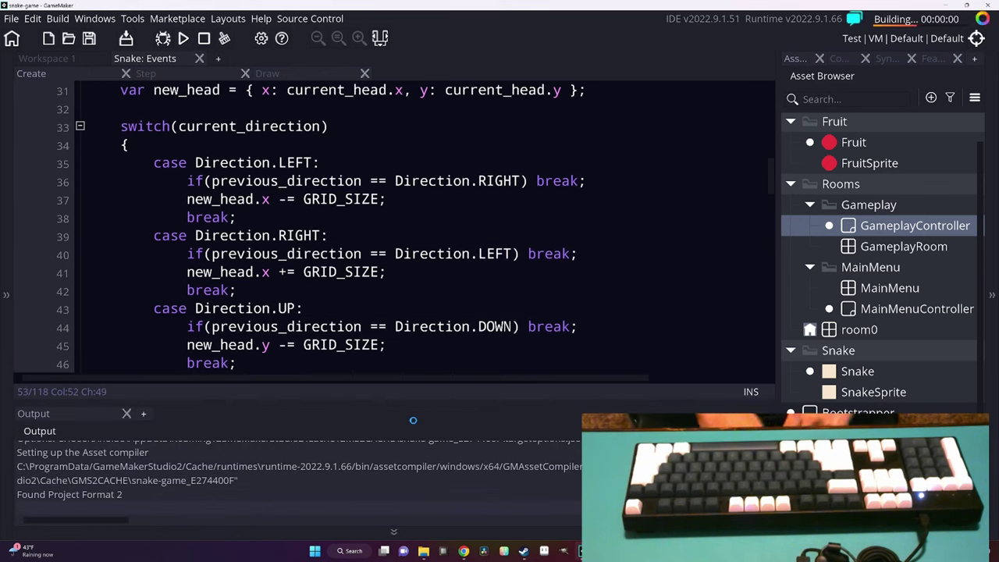
key("space")
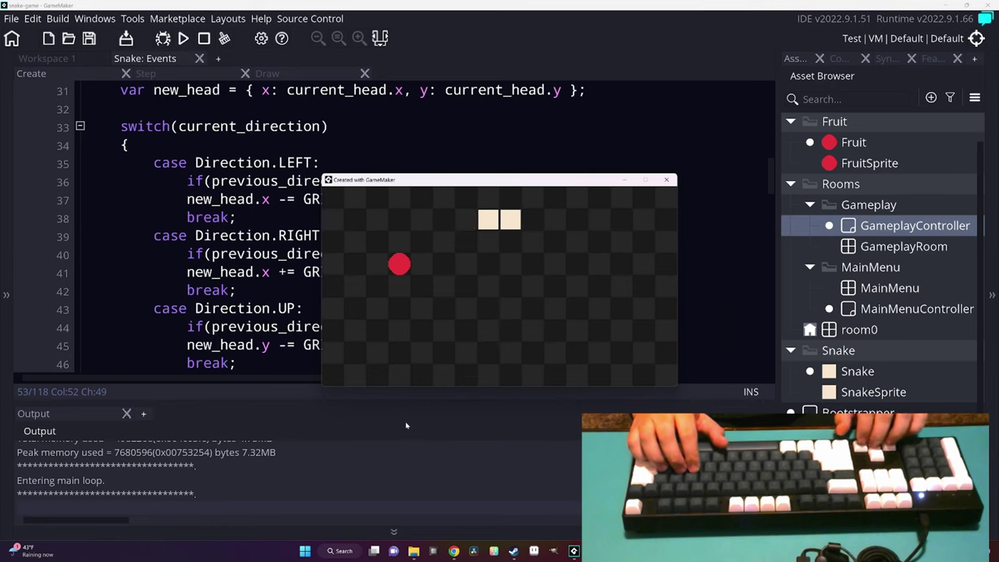
key("Down")
key("space")
key("Down")
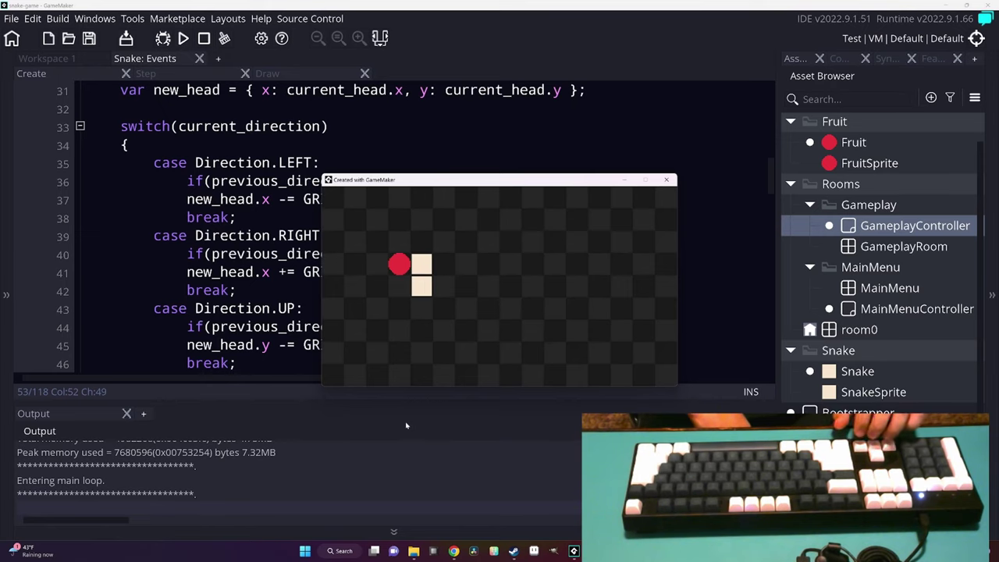
key("Right")
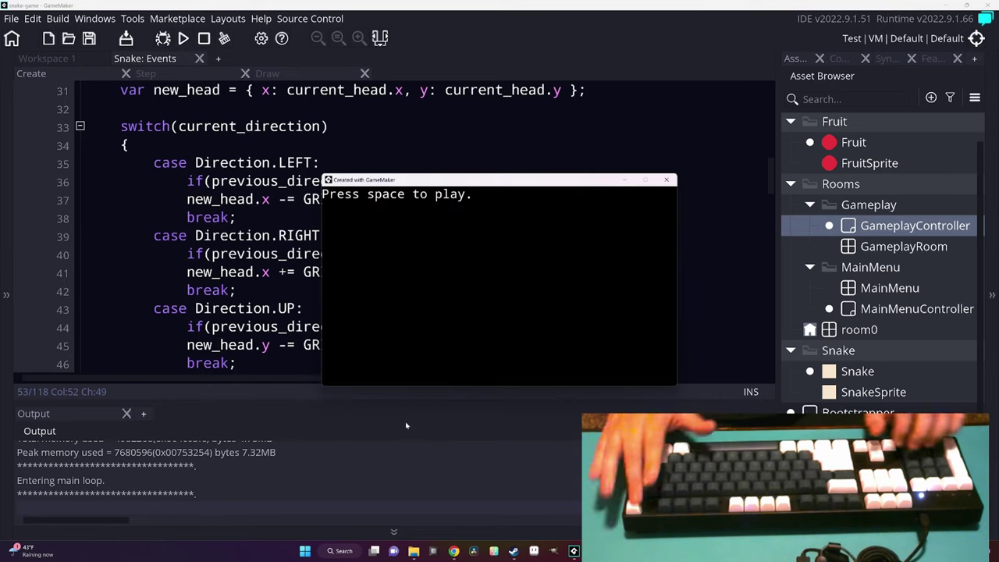
key("Escape")
left_click(390, 308)
left_click(390, 327)
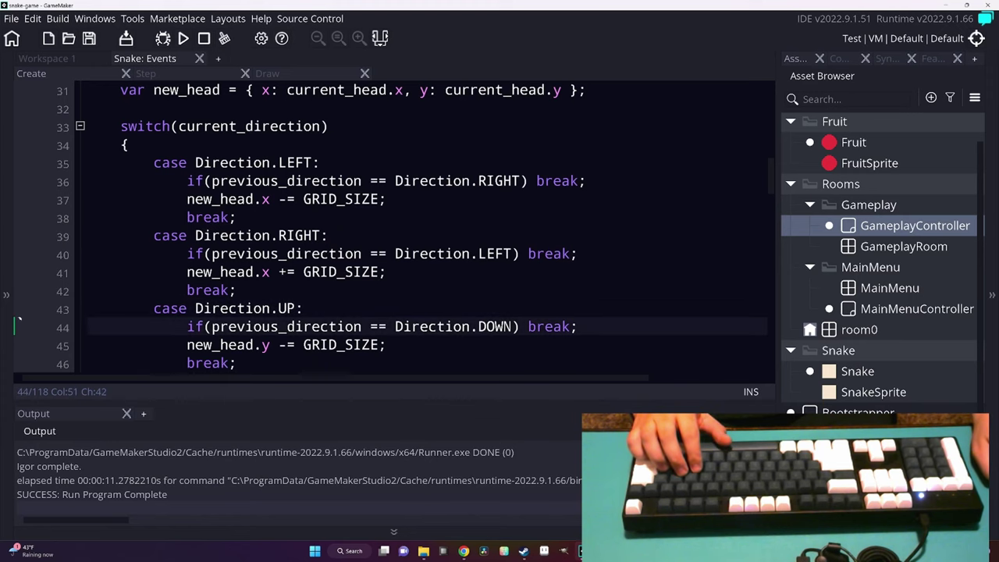
left_click(328, 236)
left_click(578, 253)
scroll(390, 234, "down", 2)
Replace keyboard_check_released with keyboard_check for the left arrow on line 11 of the Step event.
key("Down")
key("Down")
key("Down")
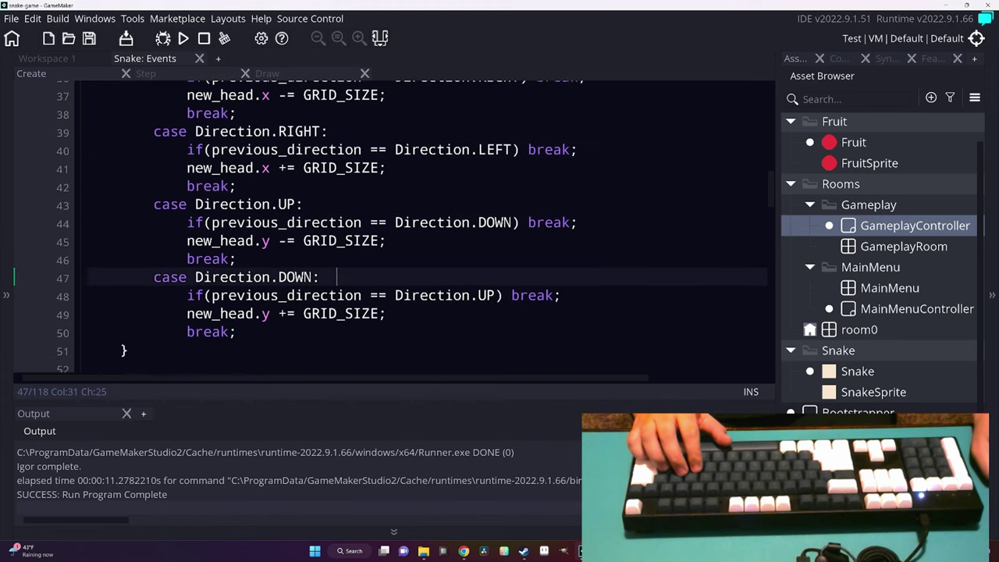
key("Down")
scroll(421, 226, "up", 2)
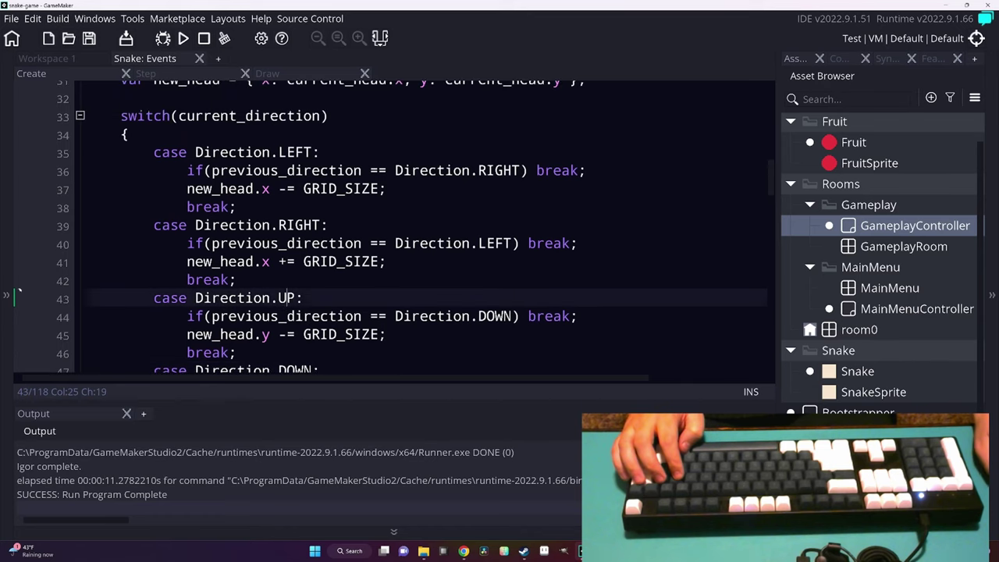
key("ctrl+Tab")
scroll(413, 226, "down", 1)
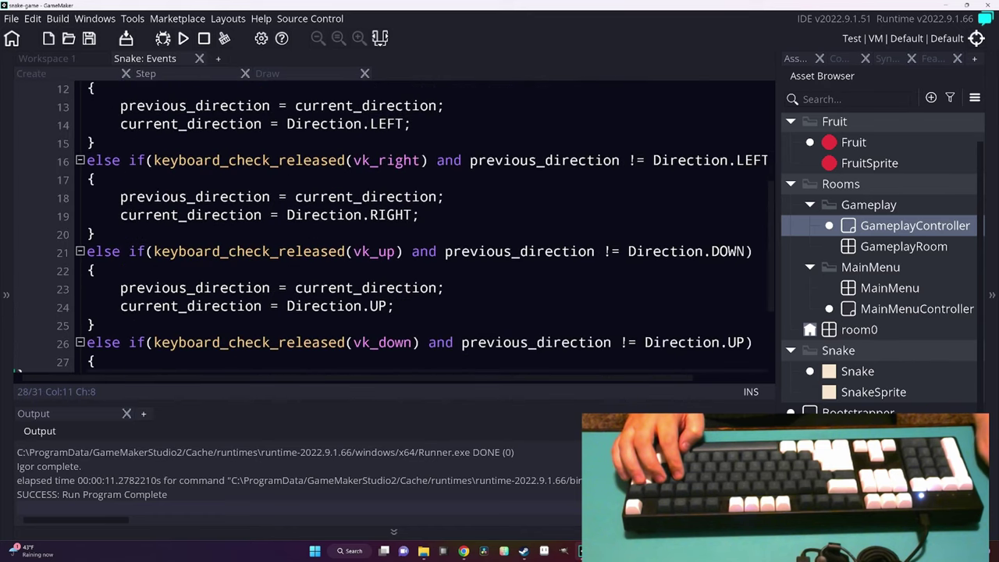
left_click(94, 270)
scroll(390, 226, "down", 2)
scroll(391, 227, "up", 3)
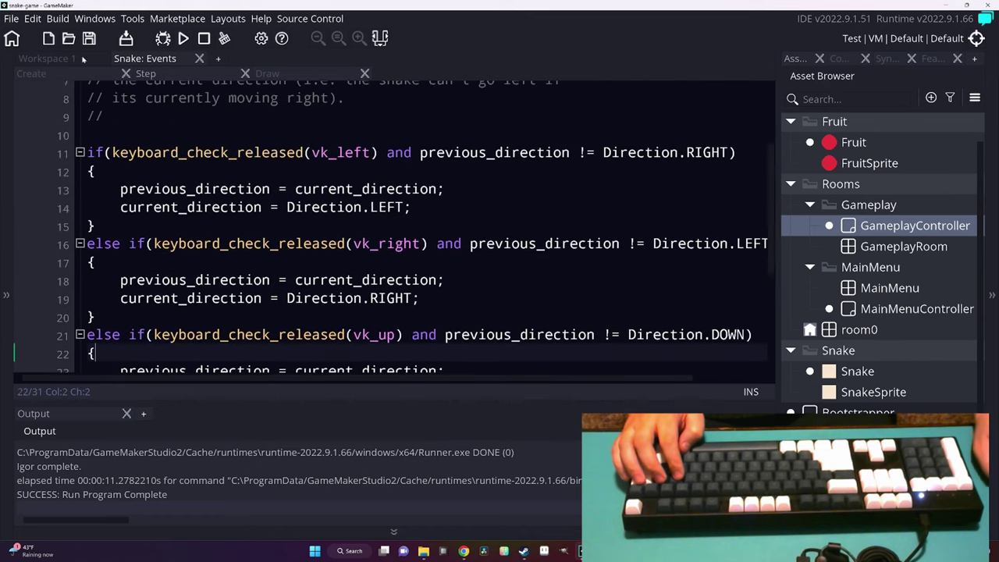
key("ctrl+Tab")
key("ctrl+Tab")
scroll(390, 234, "up", 2)
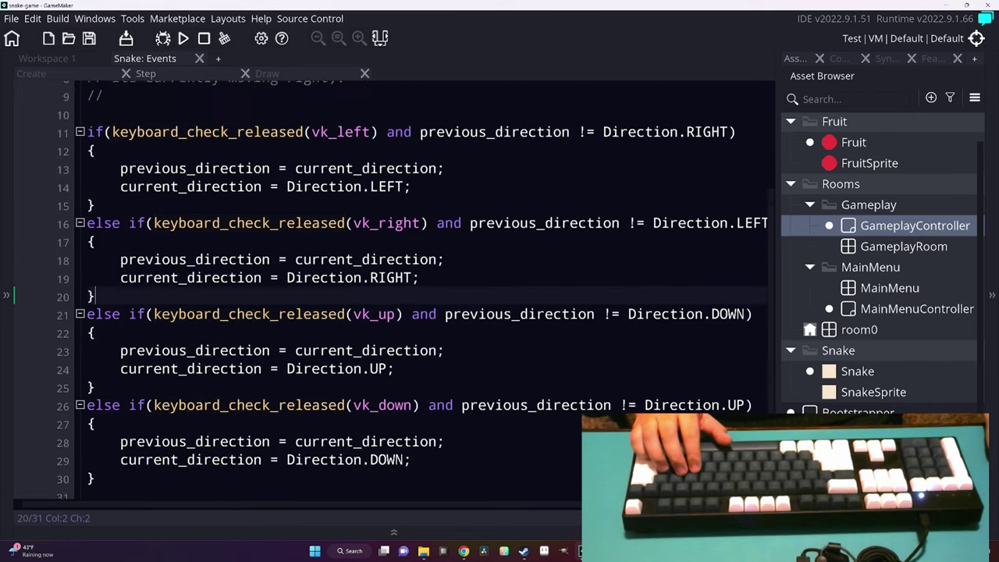
scroll(391, 234, "up", 2)
left_click(303, 173)
double_click(246, 174)
type("keyboard_")
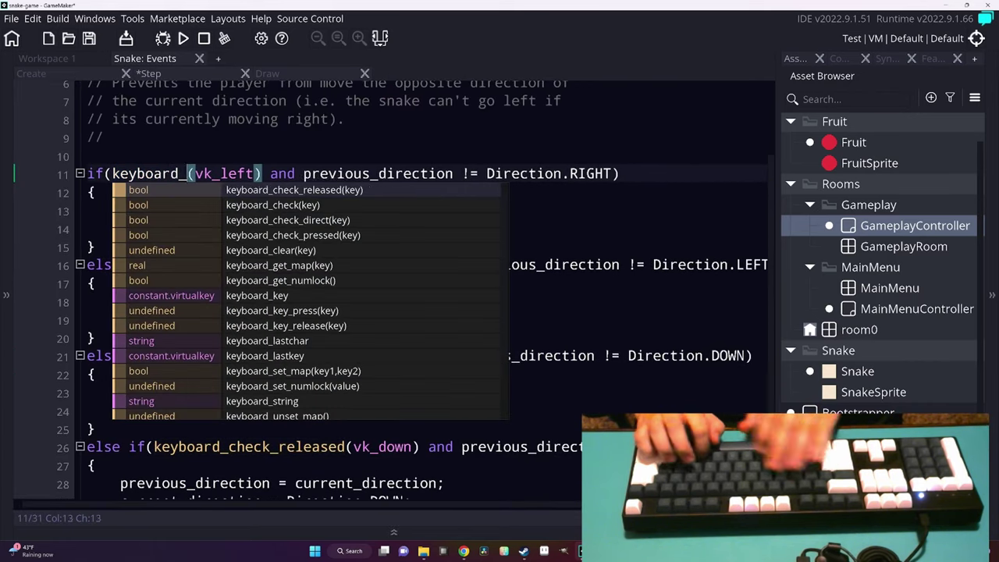
type("check")
left_click(186, 183)
Paste keyboard_check over the release checks on lines 16, 21 and 26, then relaunch with F5.
double_click(170, 184)
double_click(249, 275)
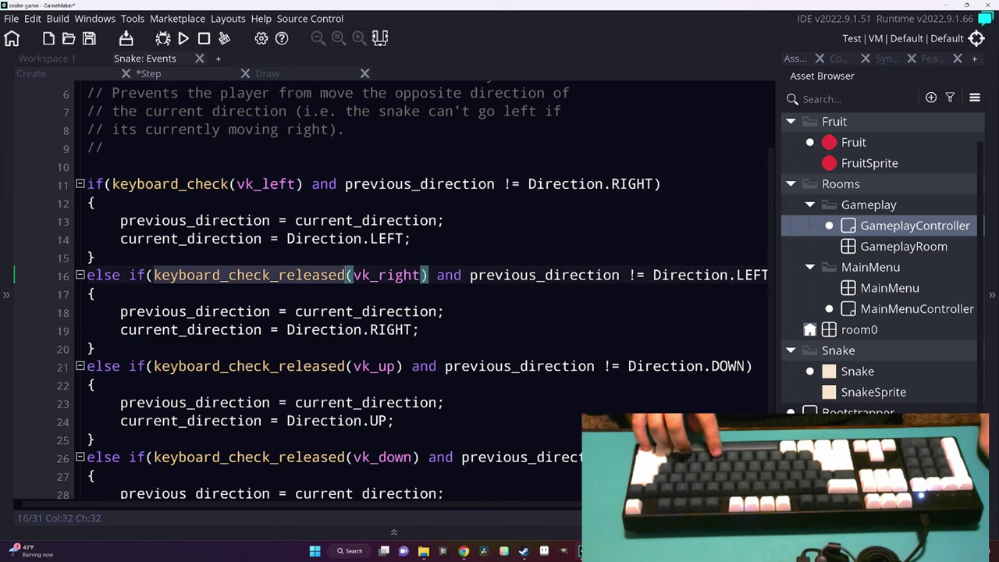
type("keyboard_check")
double_click(248, 366)
type("keyboard_check")
left_click(202, 457)
double_click(248, 457)
type("keyboard_check")
key("ctrl+End")
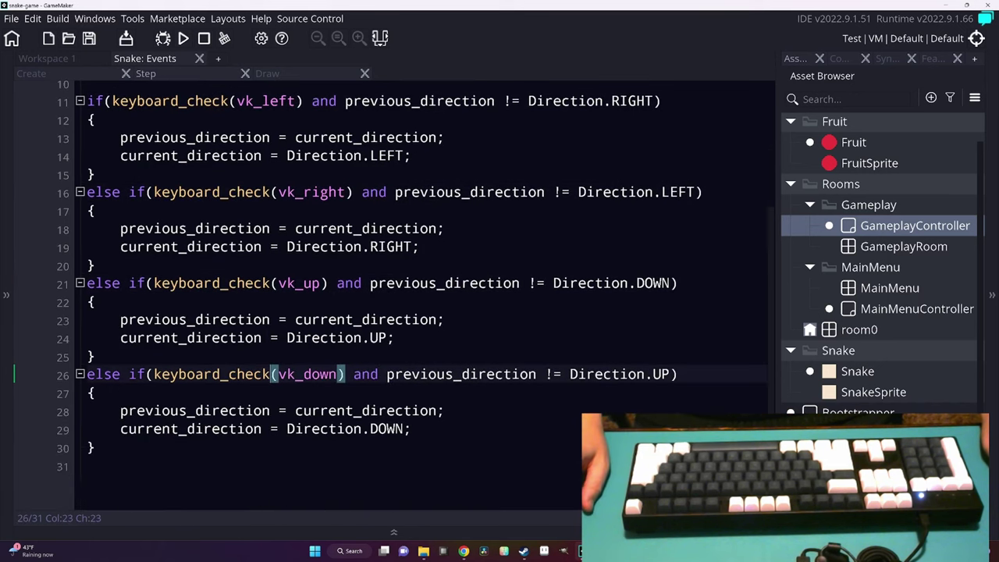
key("F5")
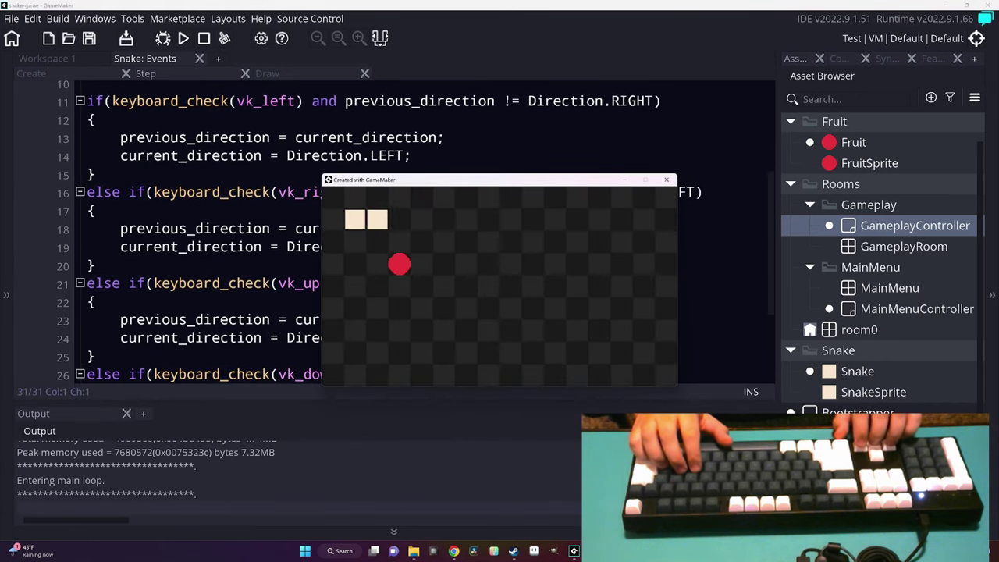
Steer the snake with the arrow keys to eat the first fruits.
key("Down")
key("Right")
key("Down")
key("Right")
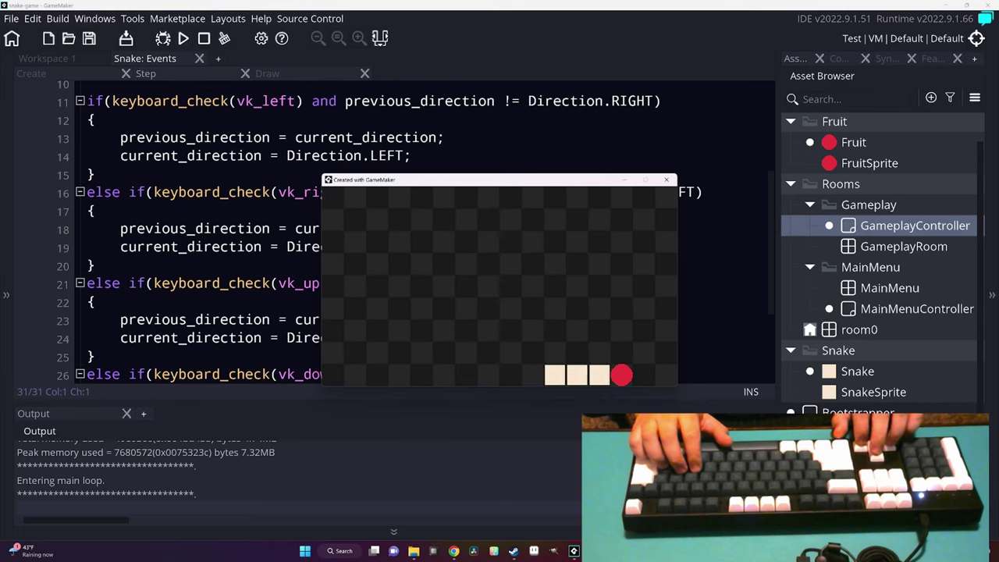
key("Up")
key("Left")
key("Down")
key("Left")
key("Up")
key("Right")
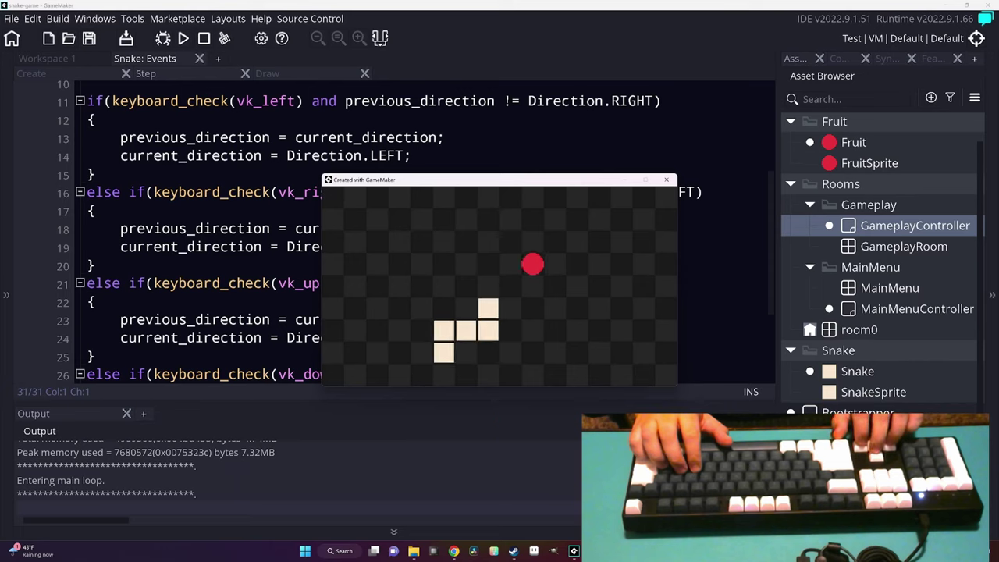
key("Up")
key("Right")
key("Up")
Keep eating fruit until the snake grows long, then close the game with Escape.
key("Right")
key("Down")
key("Left")
key("Down")
key("Left")
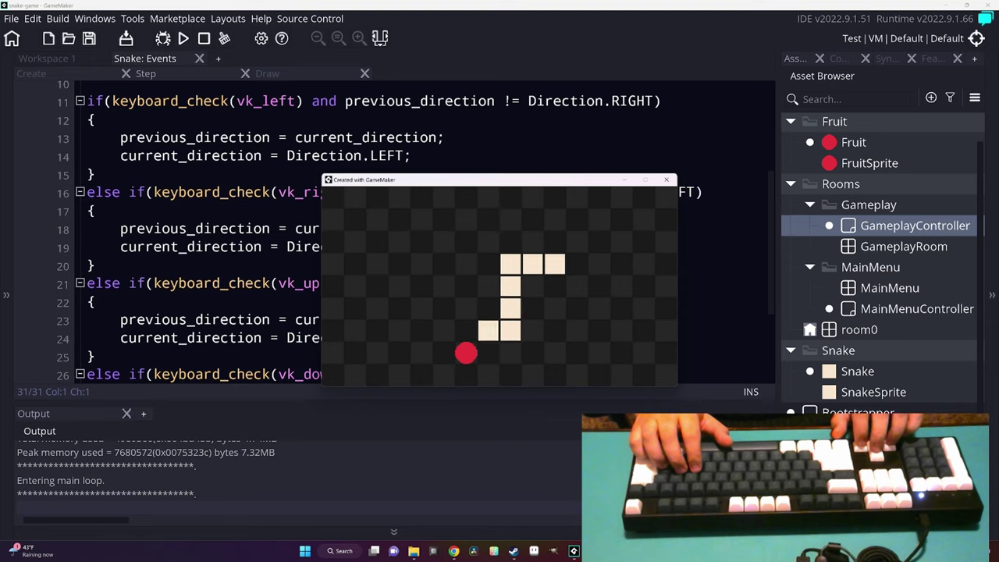
key("Down")
key("Right")
key("Up")
key("Left")
key("Down")
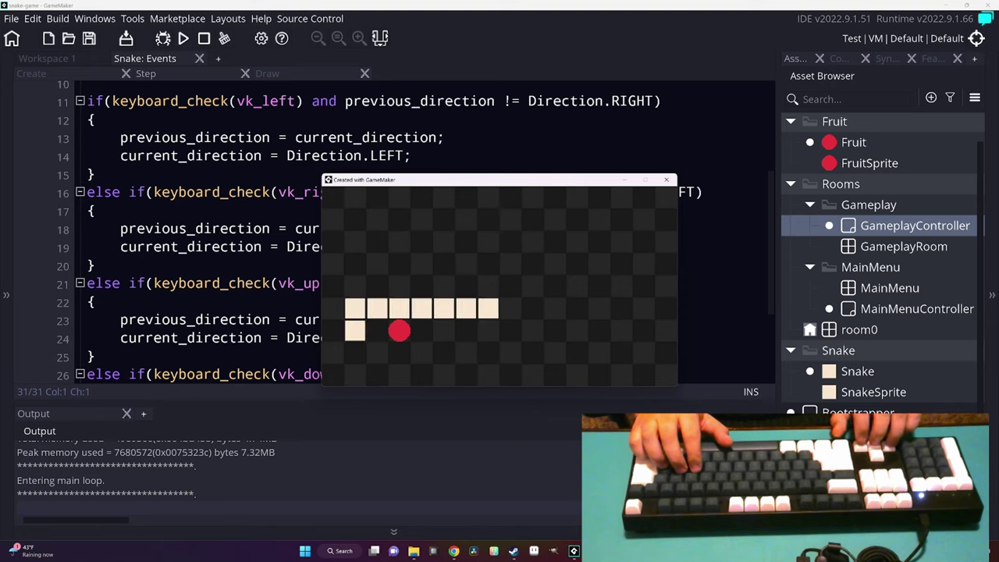
key("Right")
key("Up")
key("Right")
key("Up")
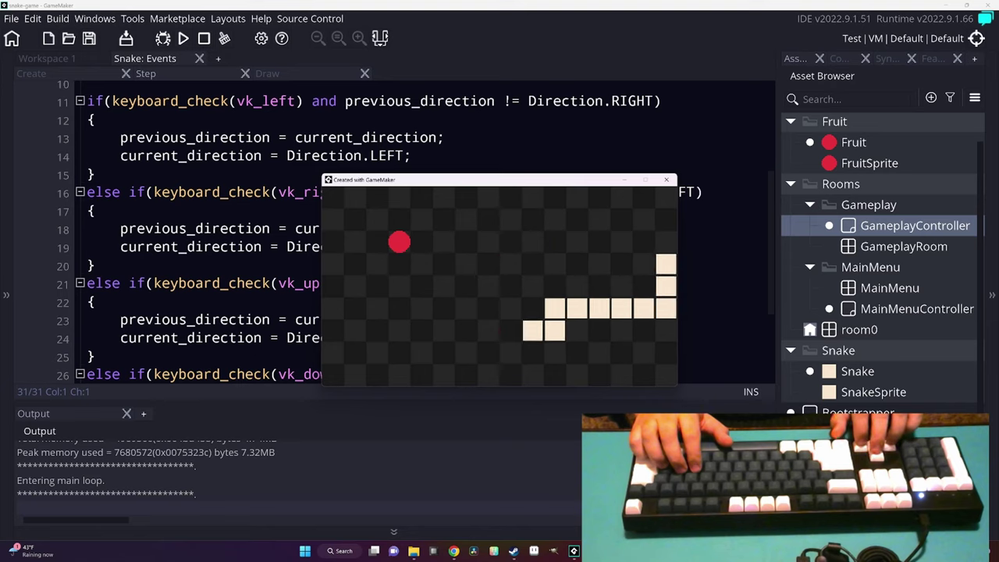
key("Left")
key("Down")
key("Right")
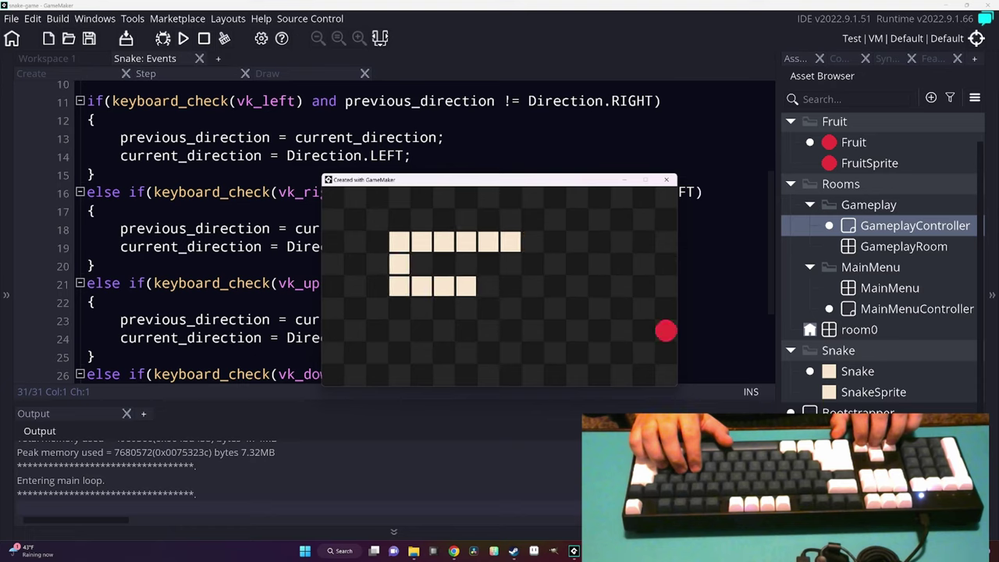
key("Down")
key("Right")
key("Down")
key("Right")
key("Up")
key("Left")
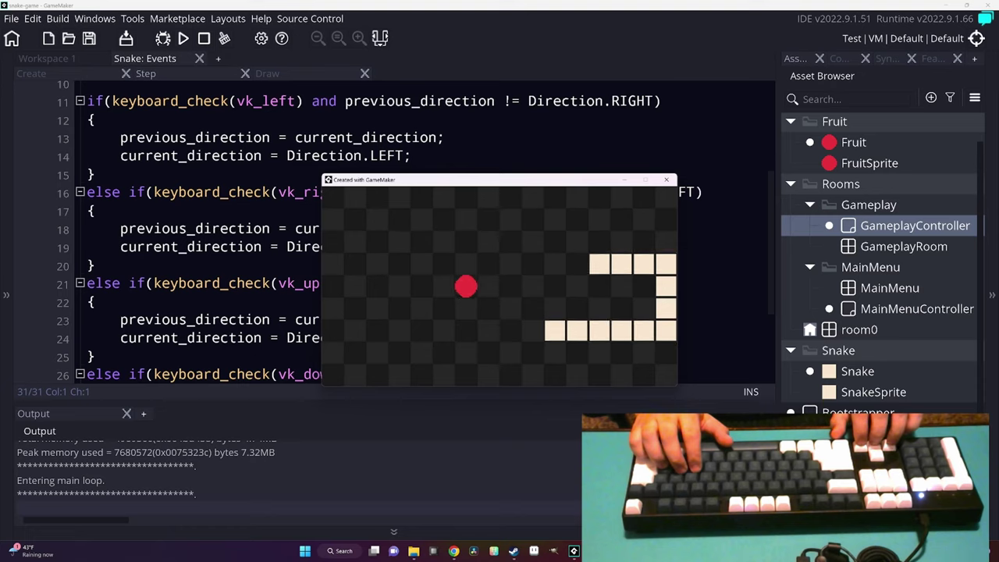
key("Down")
key("Left")
key("Up")
key("Left")
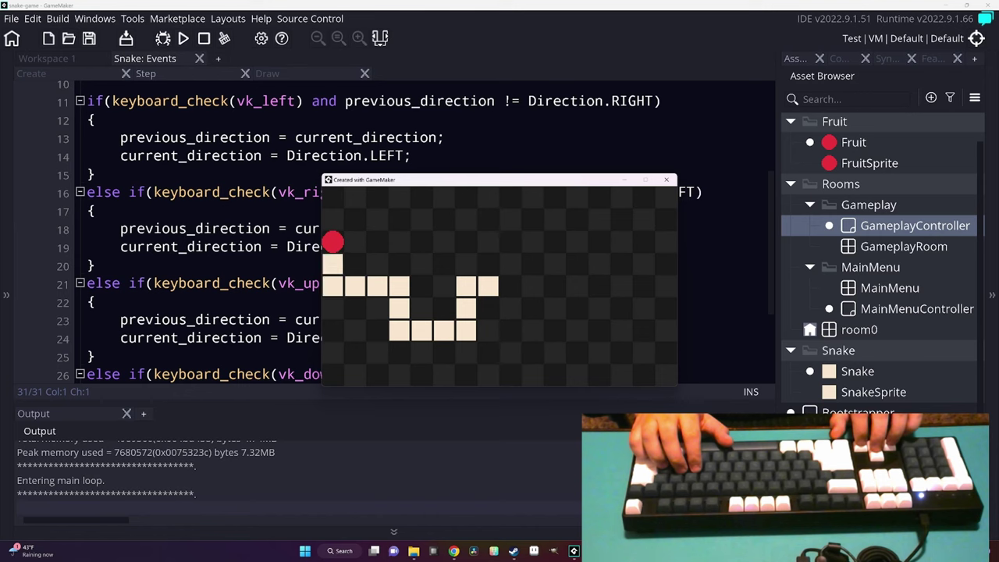
key("Up")
key("Right")
key("Escape")
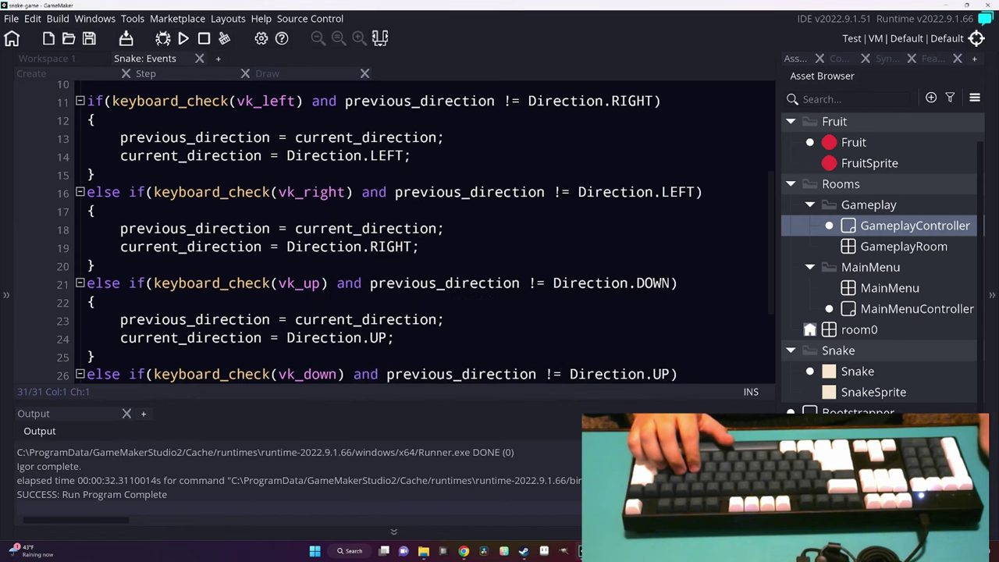
Open the Fruit object and review its Destroy event respawn code.
double_click(850, 143)
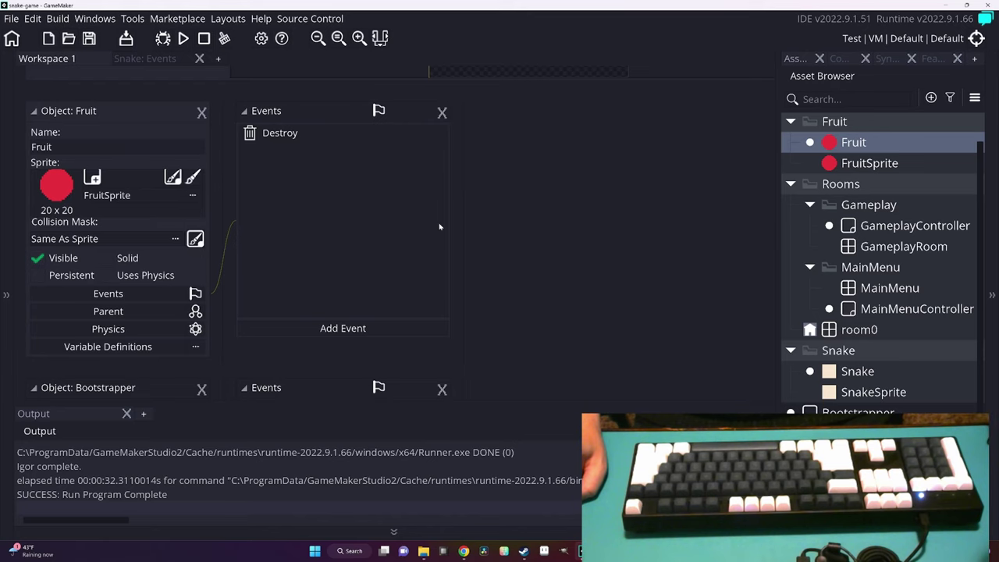
double_click(341, 135)
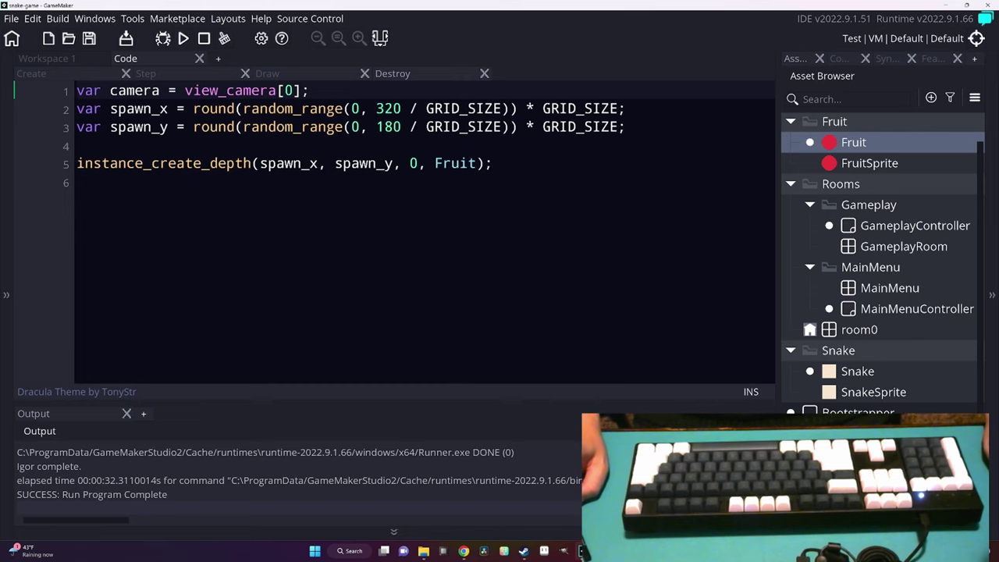
key("ctrl+End")
key("Up")
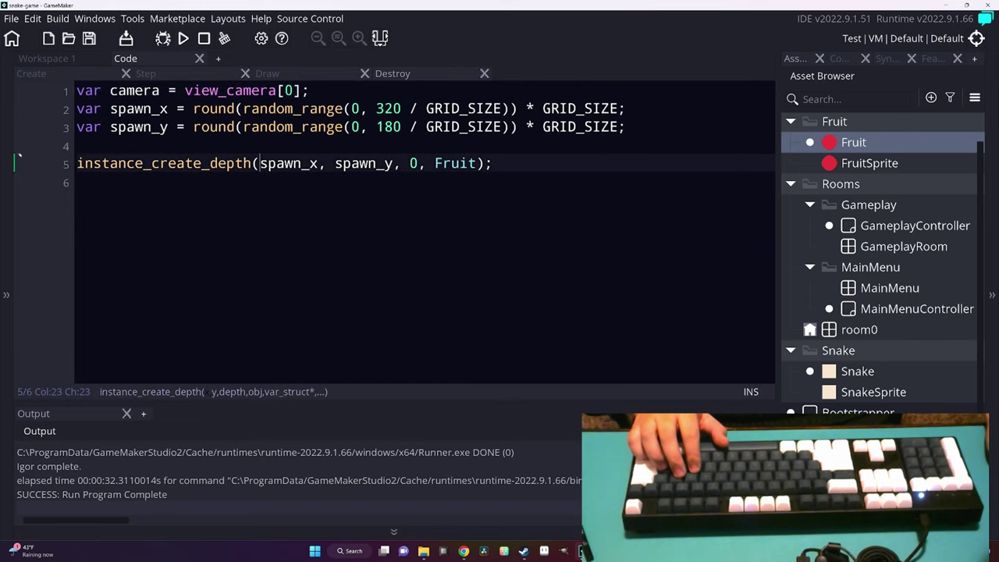
key("Up")
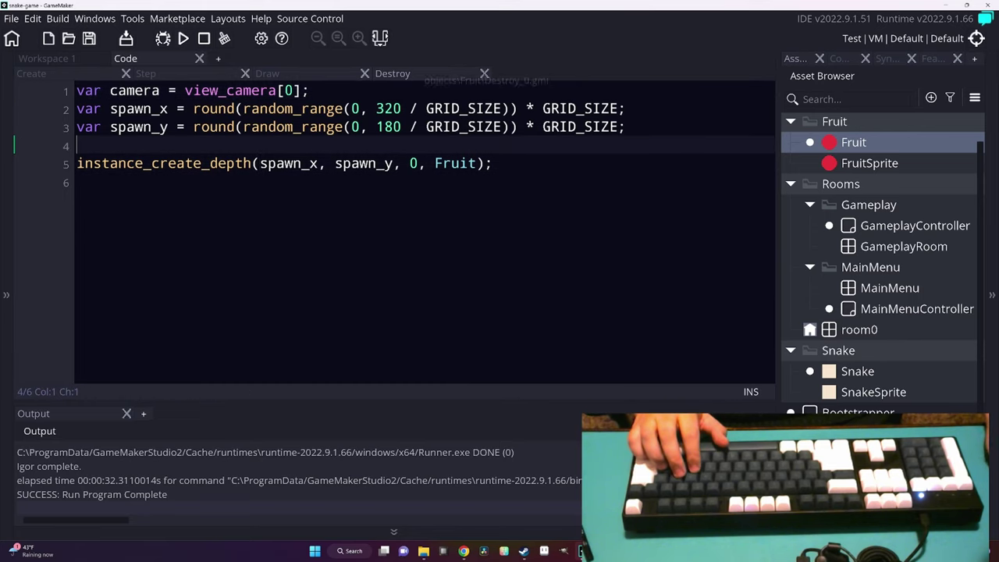
key("Up")
key("Up")
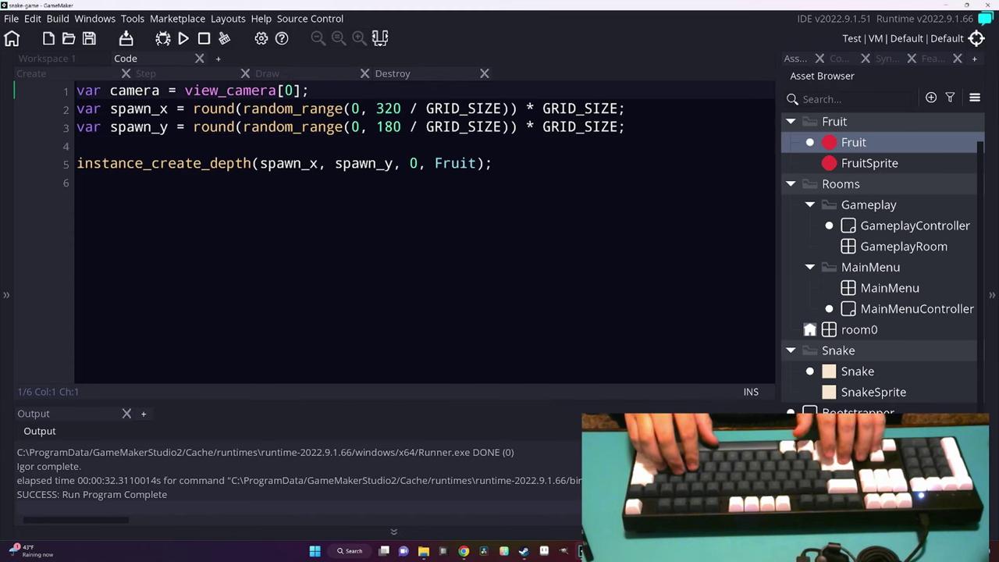
Add an empty Create event to Fruit and regroup the Destroy tab in the events window.
key("ctrl+Tab")
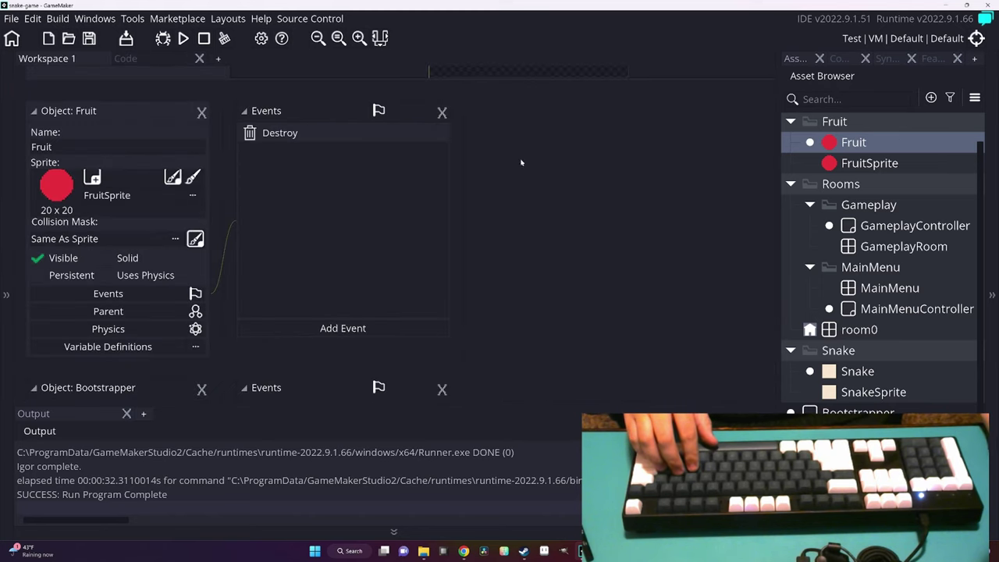
key("ctrl+Tab")
key("ctrl+a")
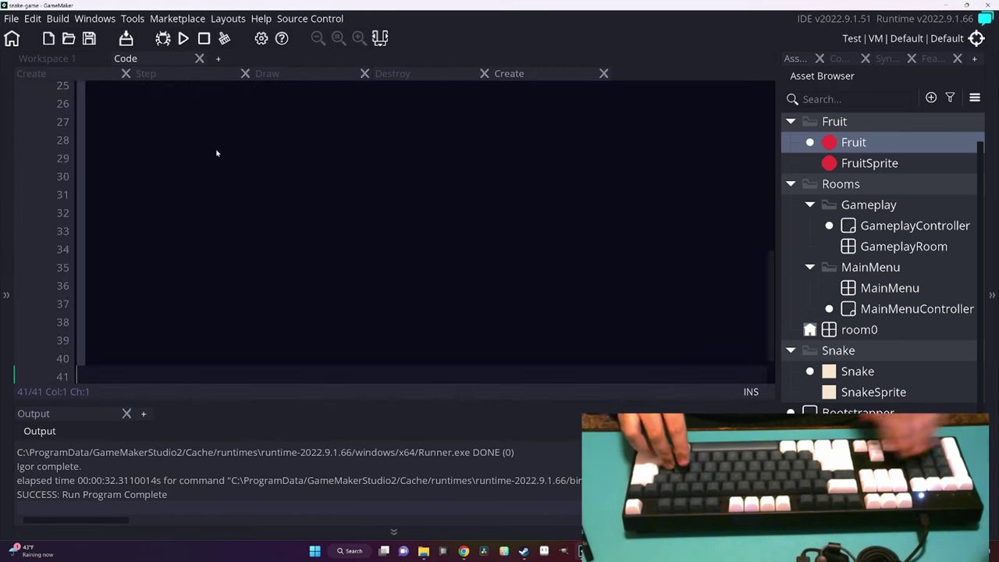
key("Delete")
left_click_drag(452, 76, 242, 58)
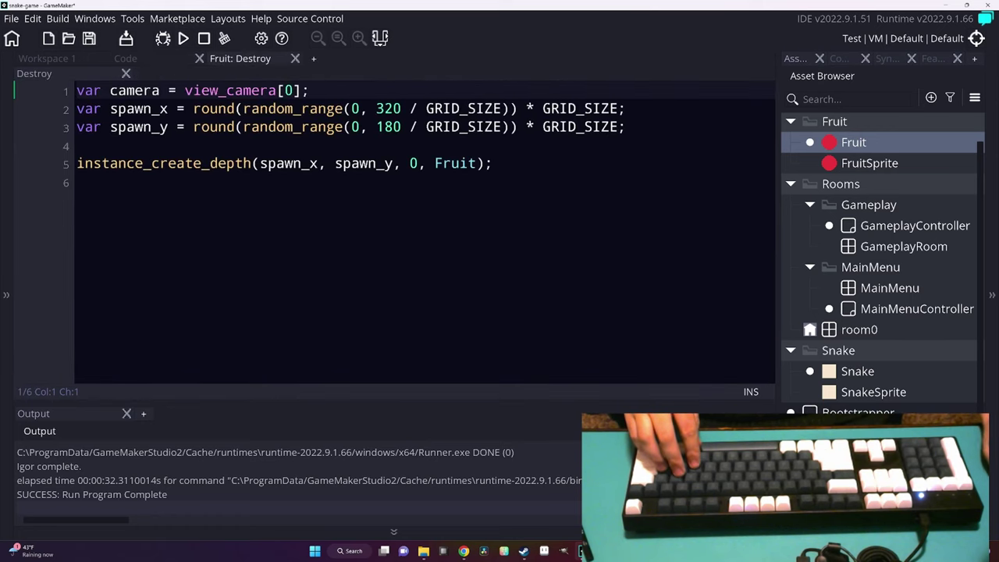
left_click_drag(88, 72, 133, 77)
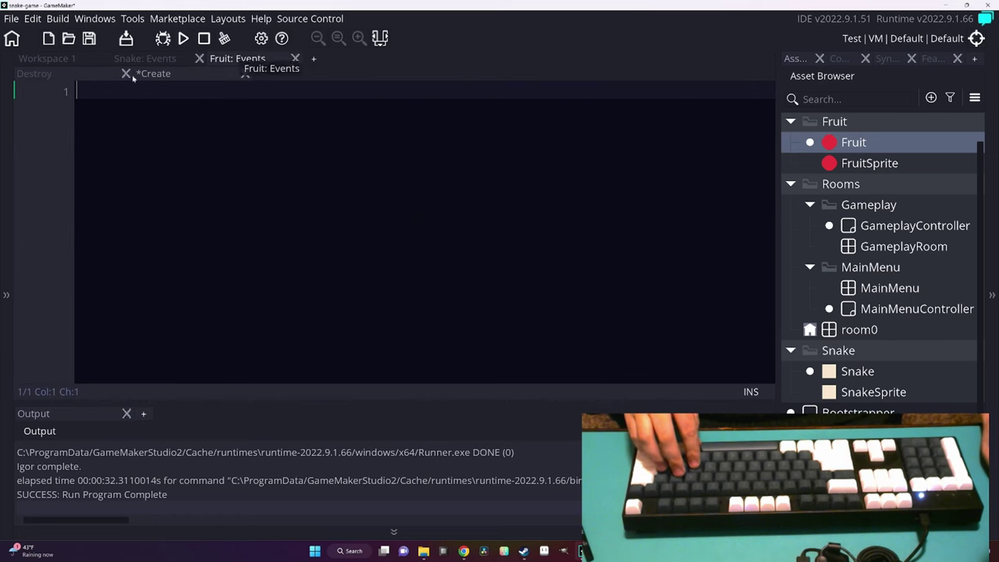
Declare an empty pick_coordinate() function with a // placeholder body and a /** doc comment above it.
type("function pick_")
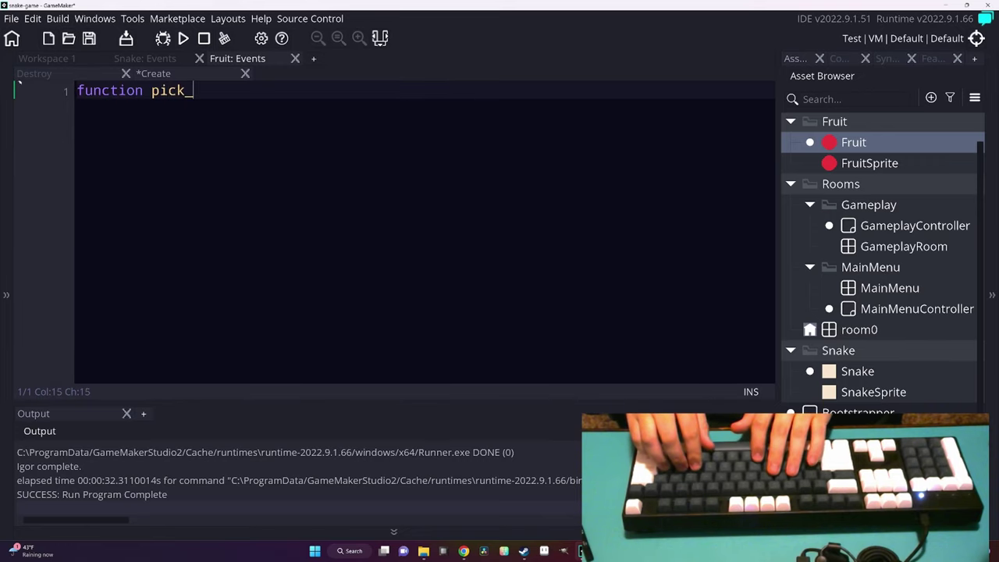
type("()")
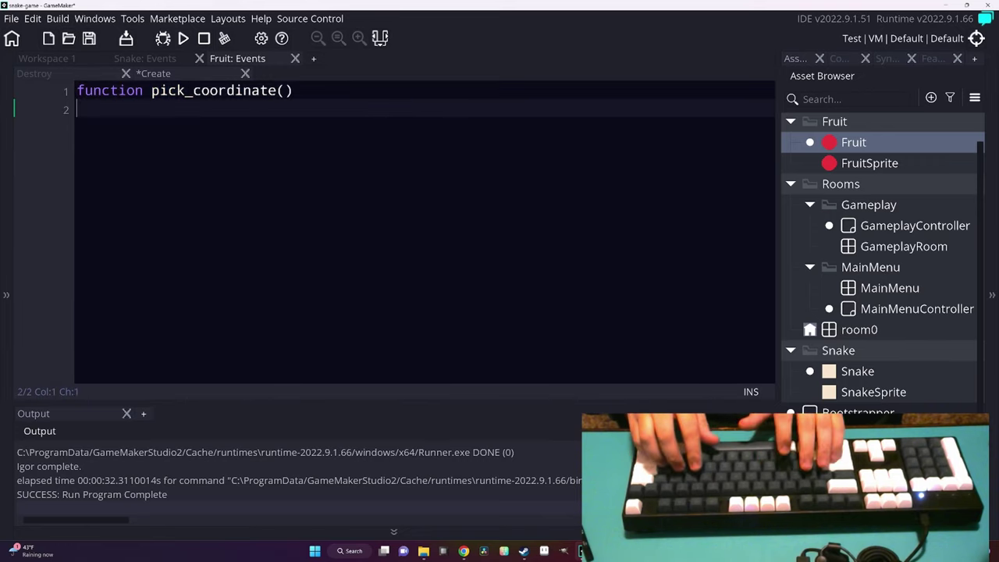
key("Return")
type("{")
key("Return")
type("//")
key("Return")
key("Up")
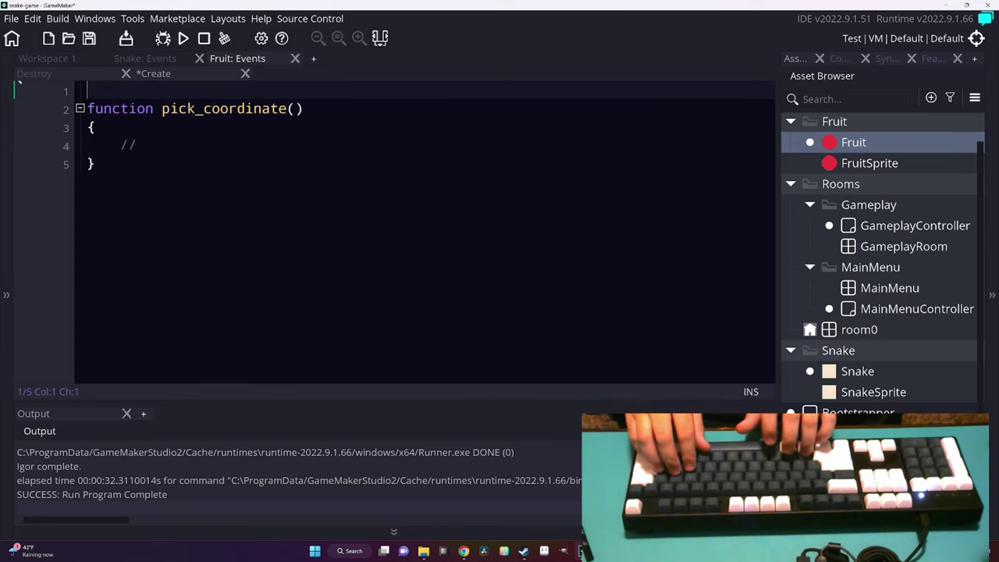
type("**")
key("Return")
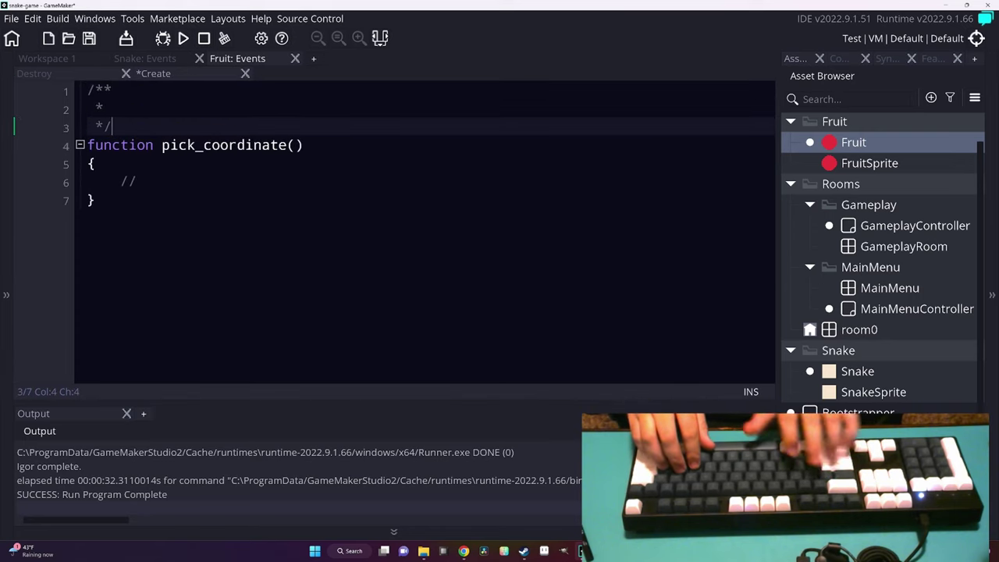
type(" Pick a random coordina")
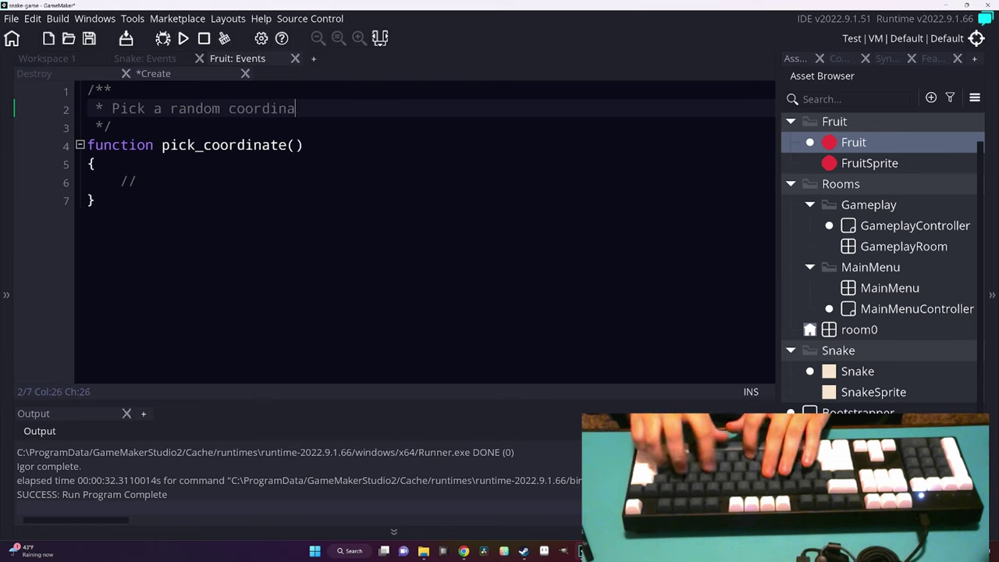
type("te.")
key("Return")
key("Return")
type("* Used to place a new fruit when one is eaten.")
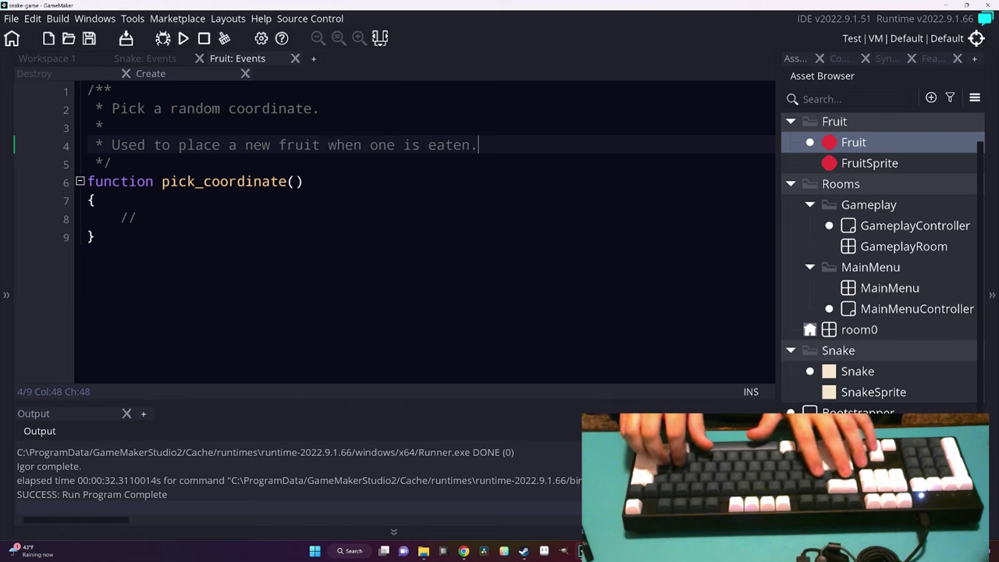
key("Down")
key("Down")
key("Down")
In Fruit's Destroy code, replace the spawn_x/spawn_y lines with var coordinate = pick_coordinate().
left_click(35, 74)
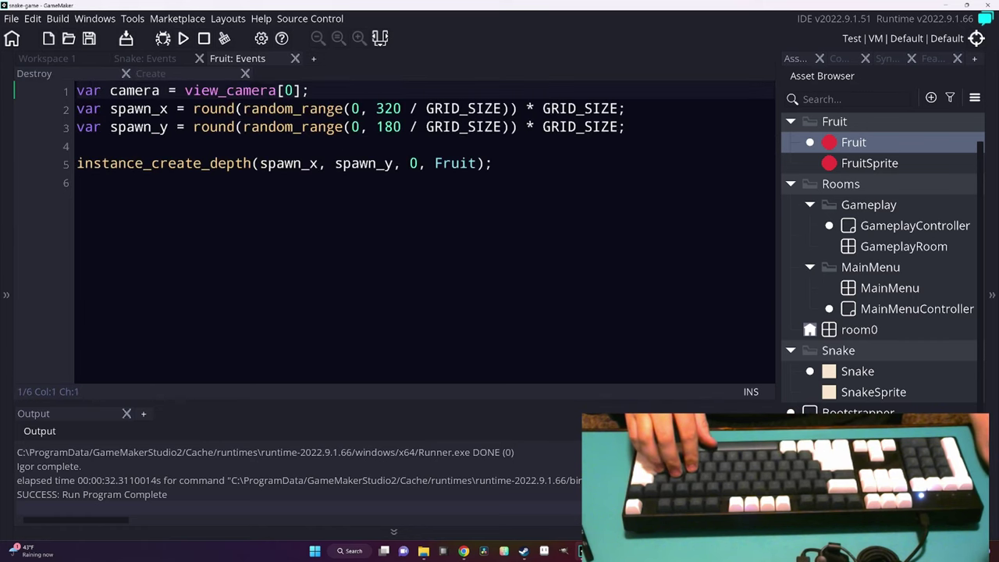
left_click_drag(35, 126, 35, 113)
key("ctrl+c")
key("BackSpace")
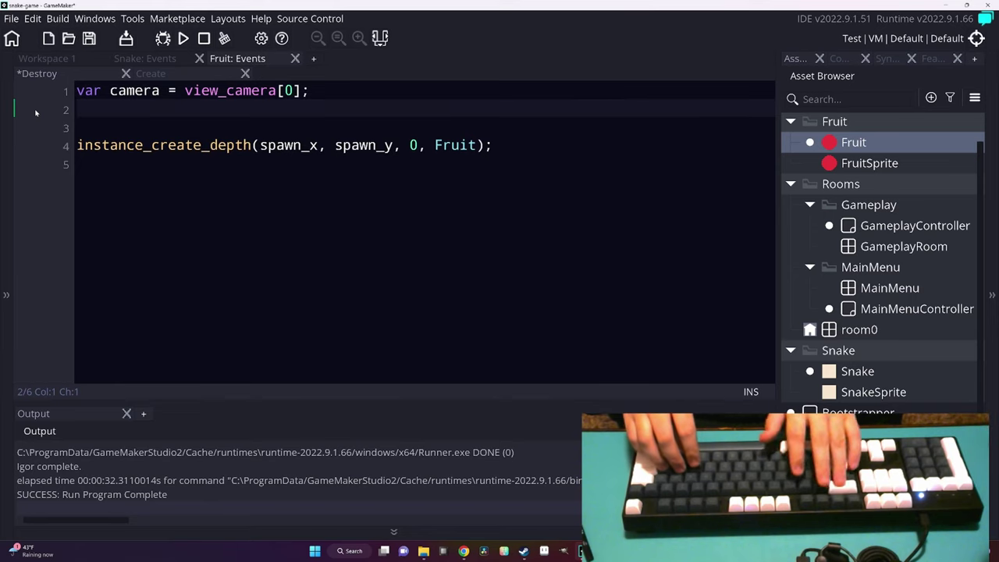
type("var co")
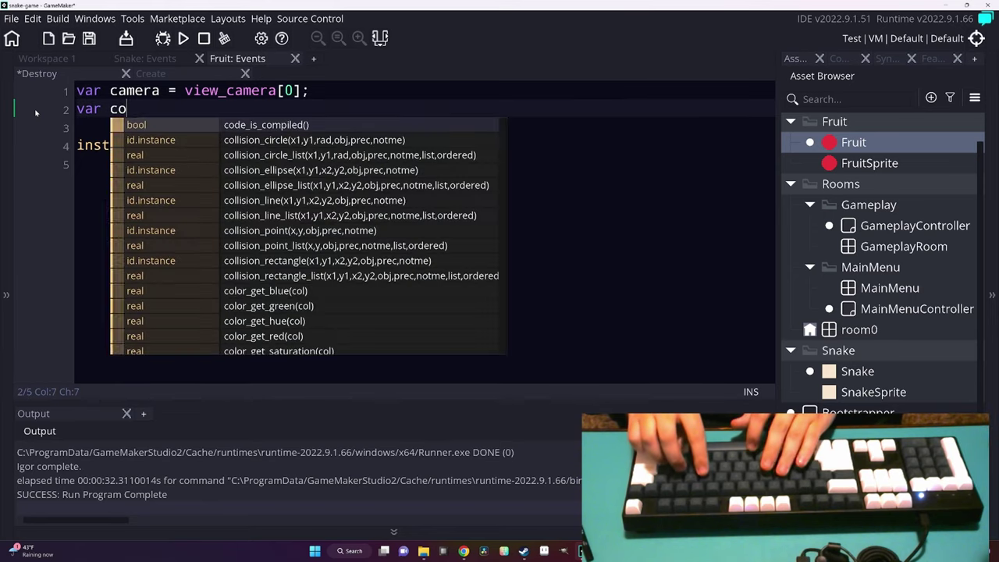
type("ordinate = pick")
key("Return")
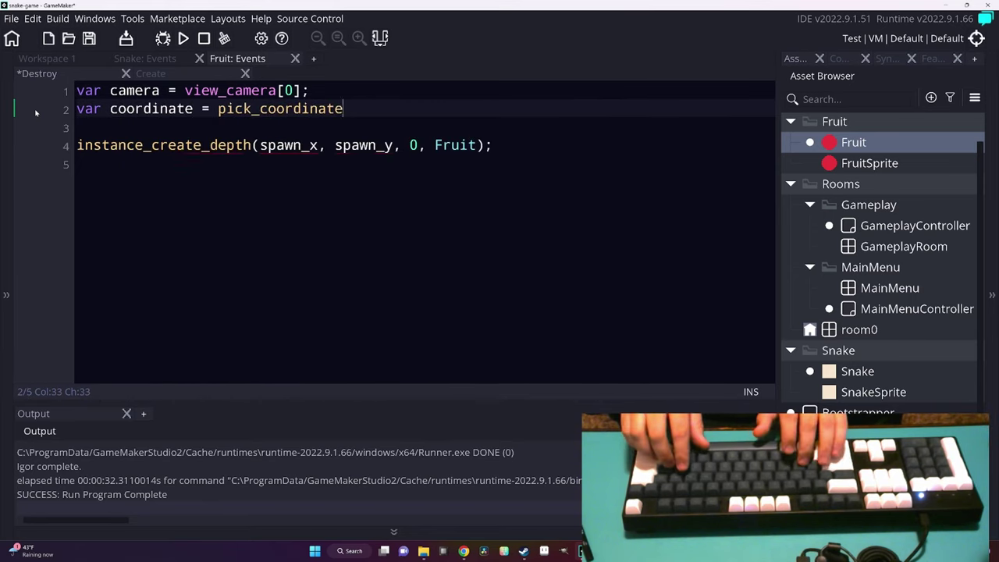
type("()")
key("Down")
key("Down")
Pass coordinate.x and coordinate.y to instance_create_depth and save the Destroy code.
key("ctrl+shift+Left")
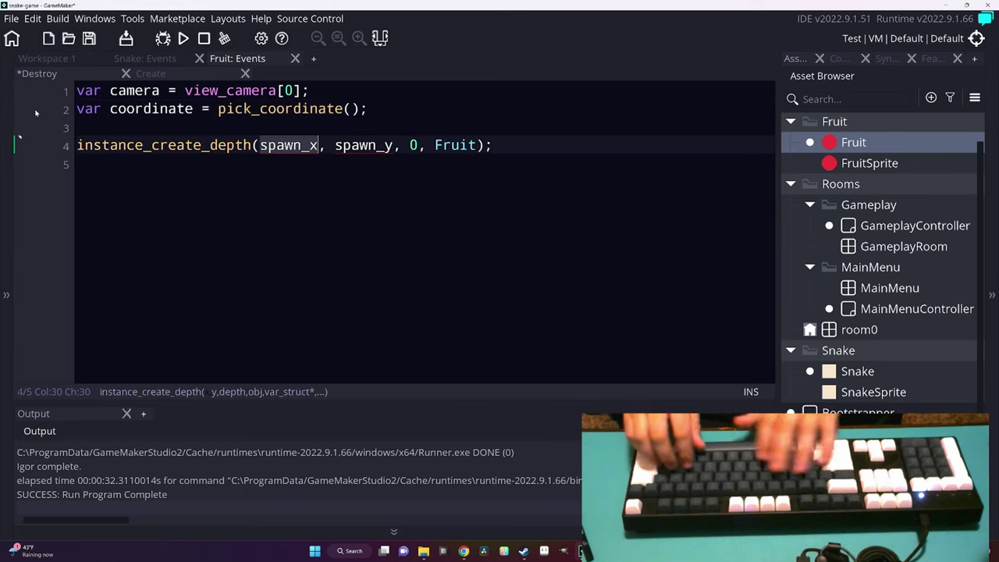
type("coord")
key("Return")
type(".x")
key("ctrl+Right")
key("ctrl+shift+Left")
type("coordina")
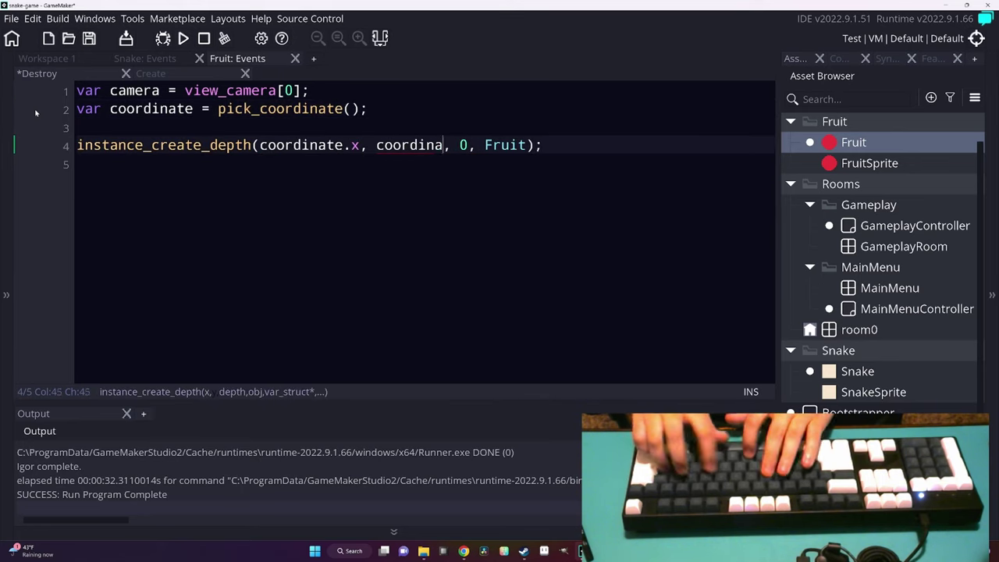
type("te.y")
key("Right")
key("ctrl+s")
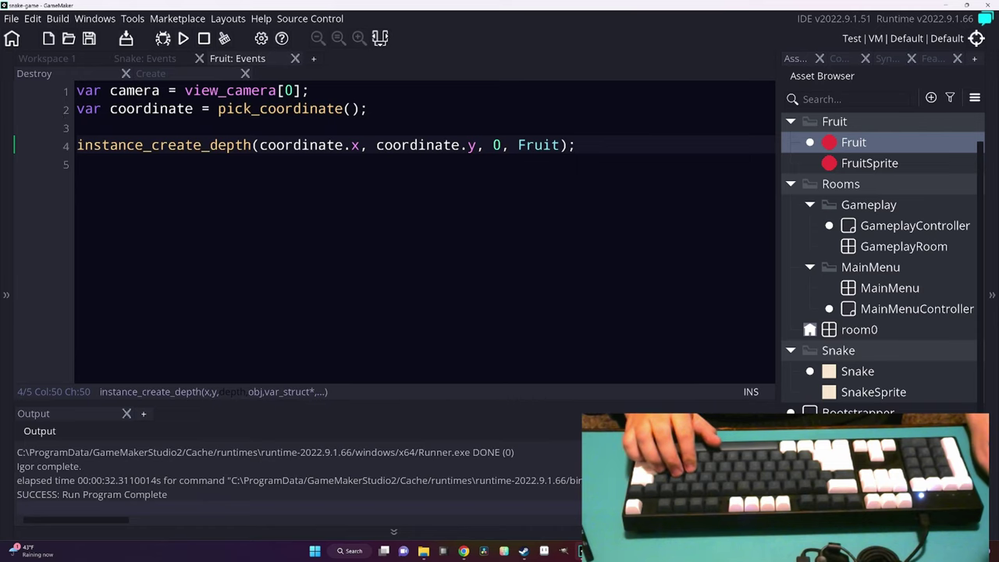
Delete the unused camera line and stray blank lines from the Destroy code.
key("ctrl+Home")
key("shift+End")
key("BackSpace")
key("Down")
key("End")
key("Delete")
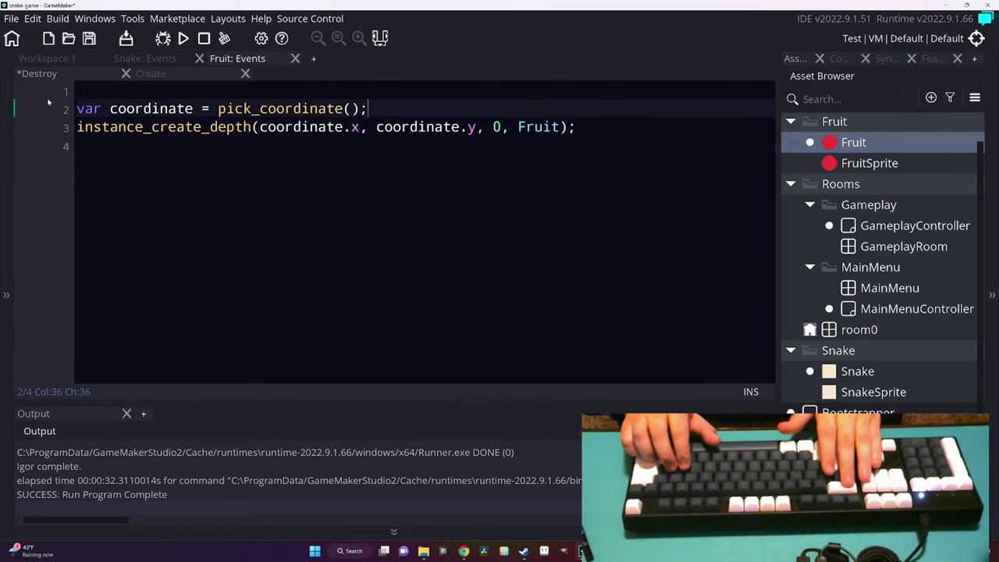
key("Up")
key("Down")
key("End")
key("BackSpace")
key("Up")
key("Delete")
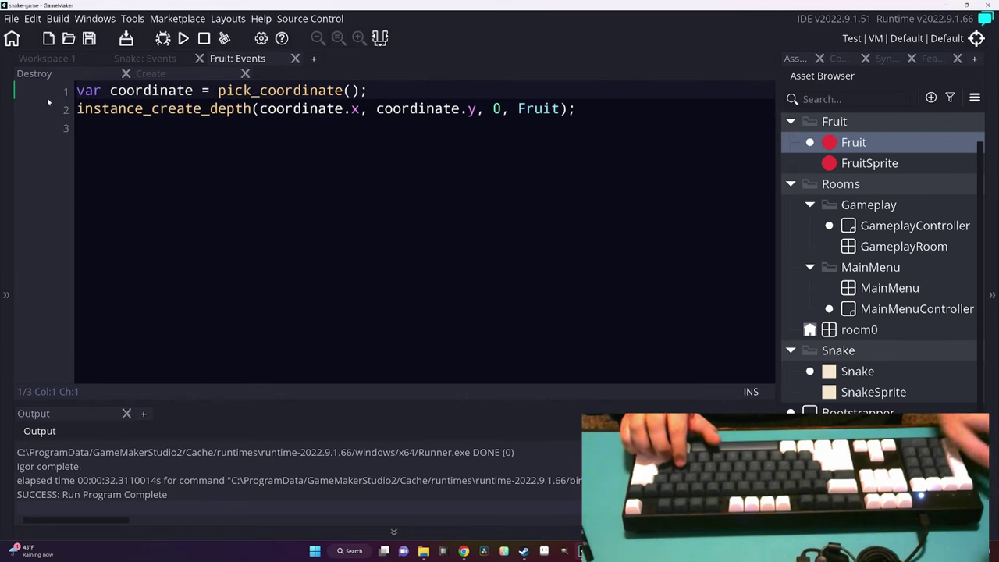
Paste the spawn_x and spawn_y calculations into pick_coordinate(), indent them, and save.
key("ctrl+Tab")
key("ctrl+v")
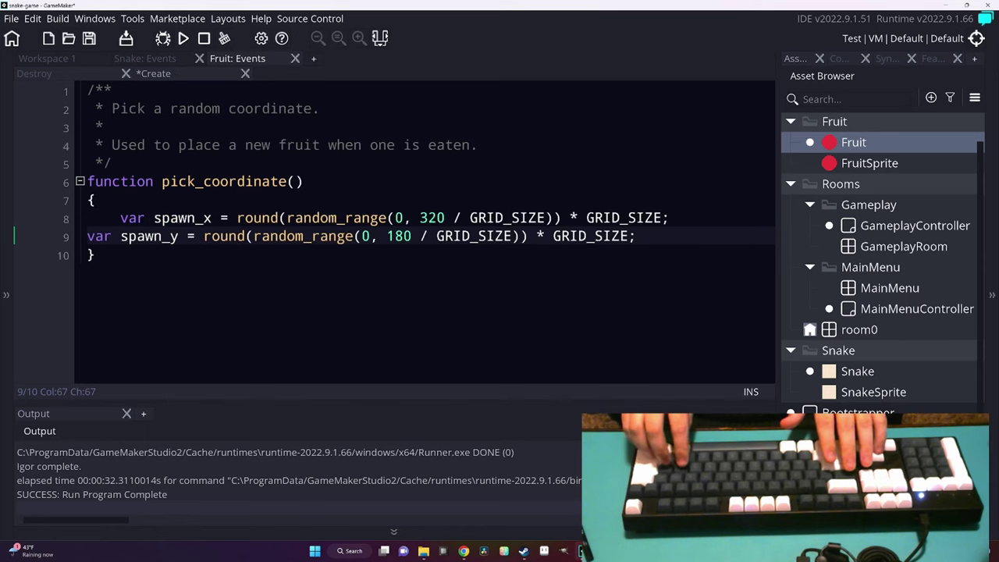
key("Home")
key("Tab")
key("ctrl+s")
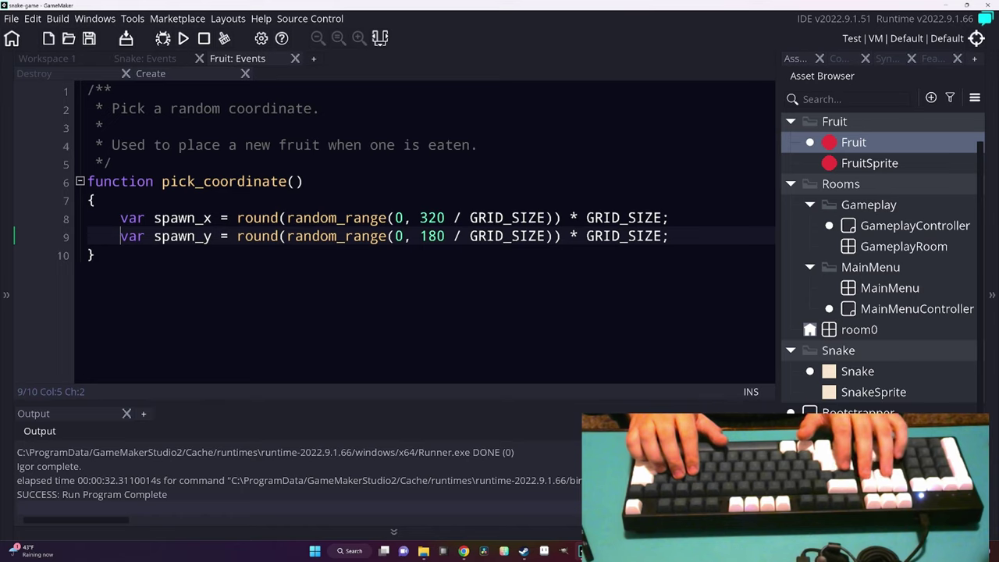
Add a line at the top of pick_coordinate() that finds the nearest Snake via instance_nearest.
key("End")
key("Return")
key("Return")
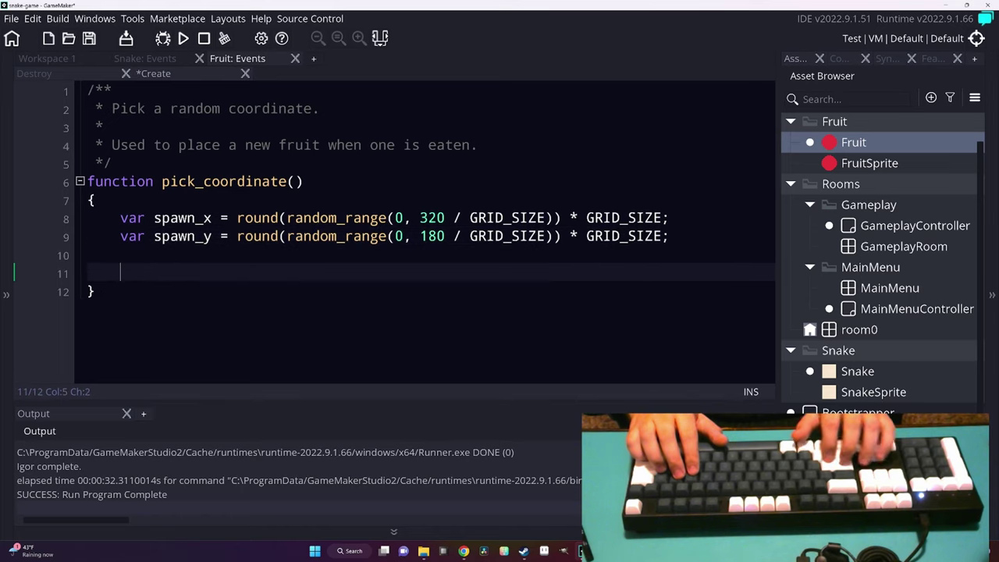
type("if(")
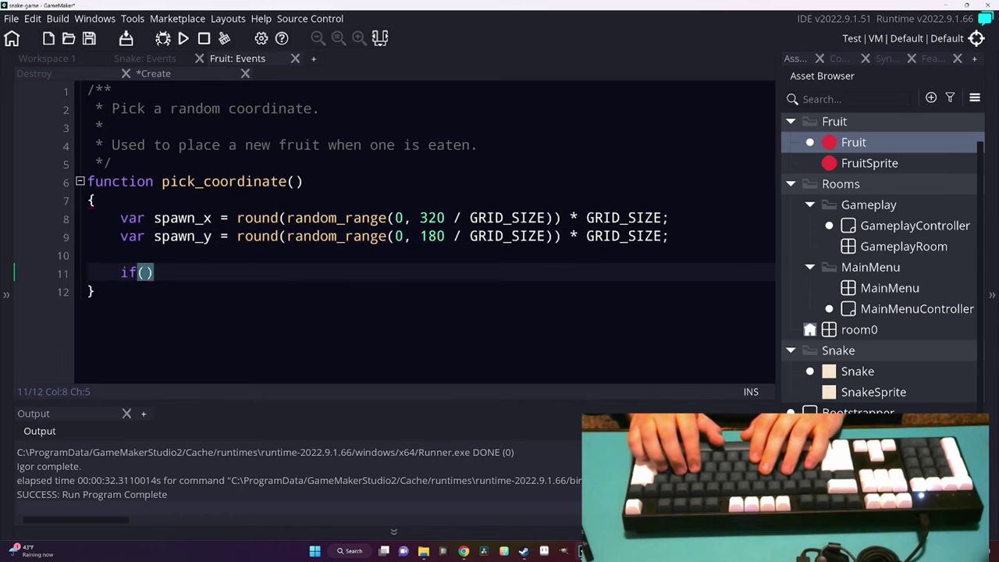
type("spaw")
key("BackSpace")
key("BackSpace")
key("BackSpace")
key("BackSpace")
key("BackSpace")
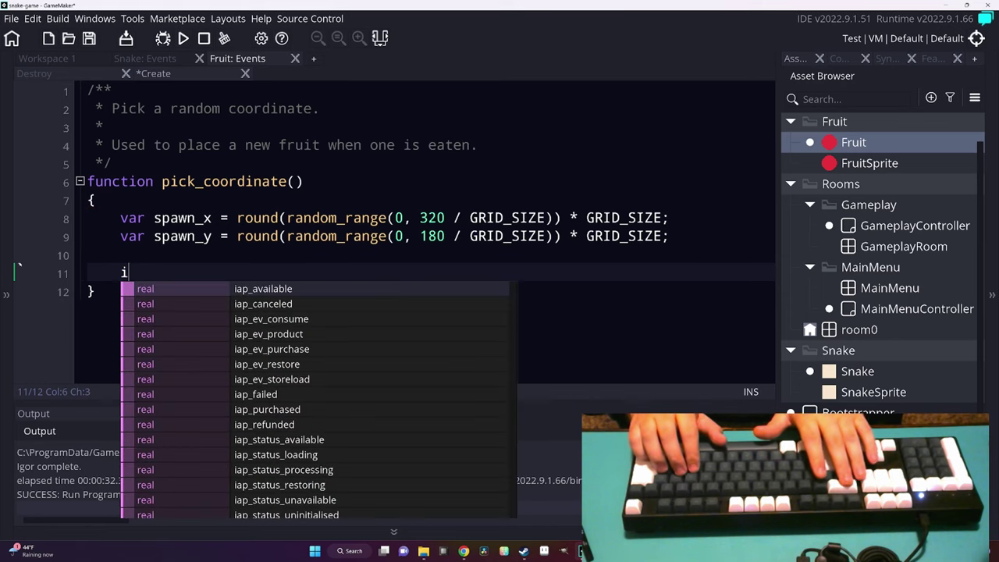
key("BackSpace")
key("BackSpace")
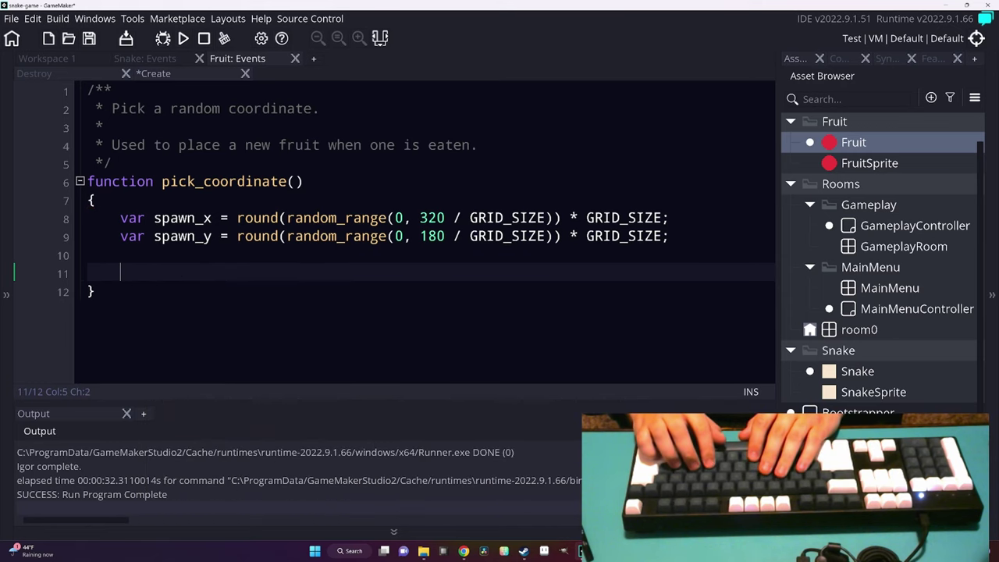
type("for(")
key("BackSpace")
key("BackSpace")
key("BackSpace")
key("BackSpace")
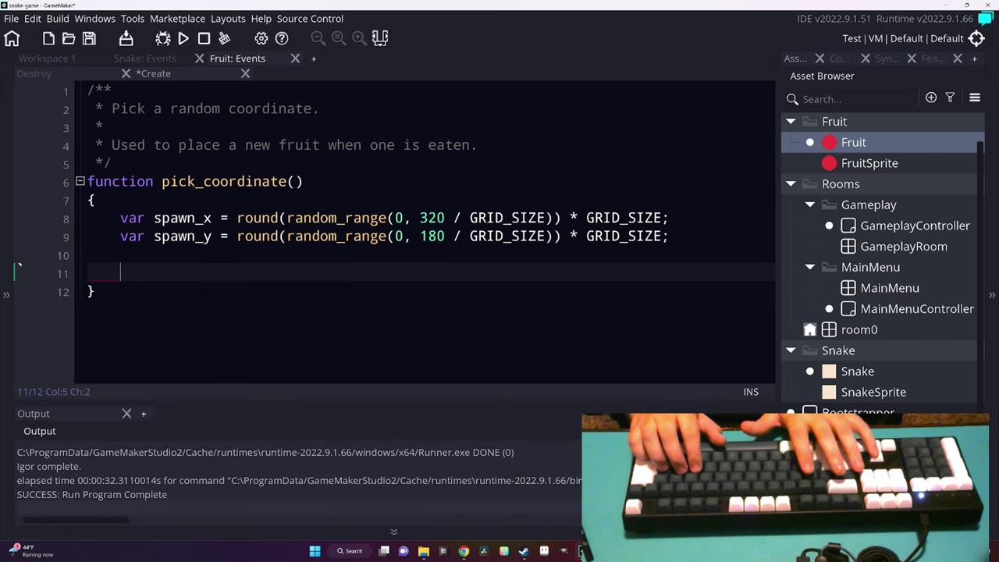
key("Up")
key("Up")
key("Up")
key("Return")
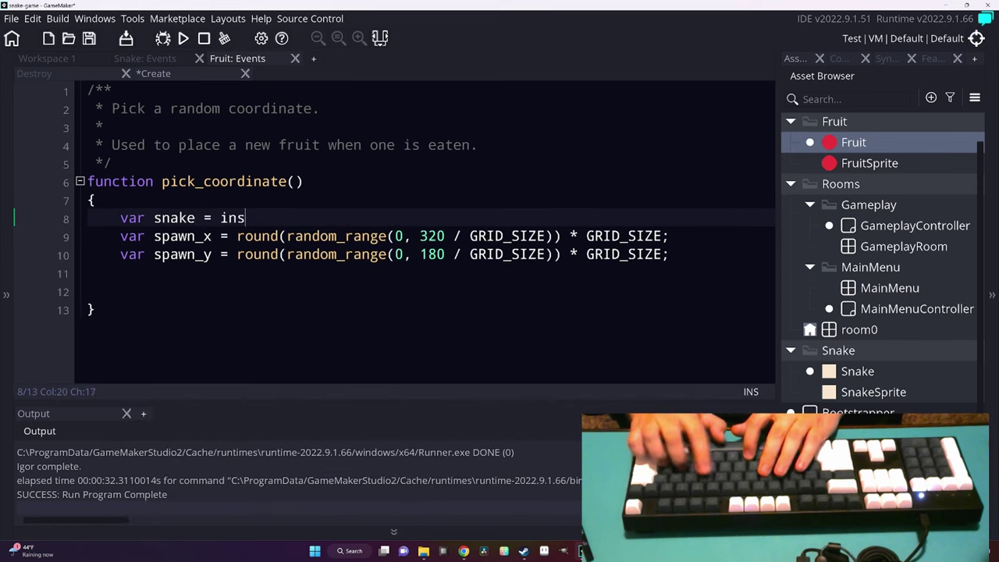
type("tance_ne")
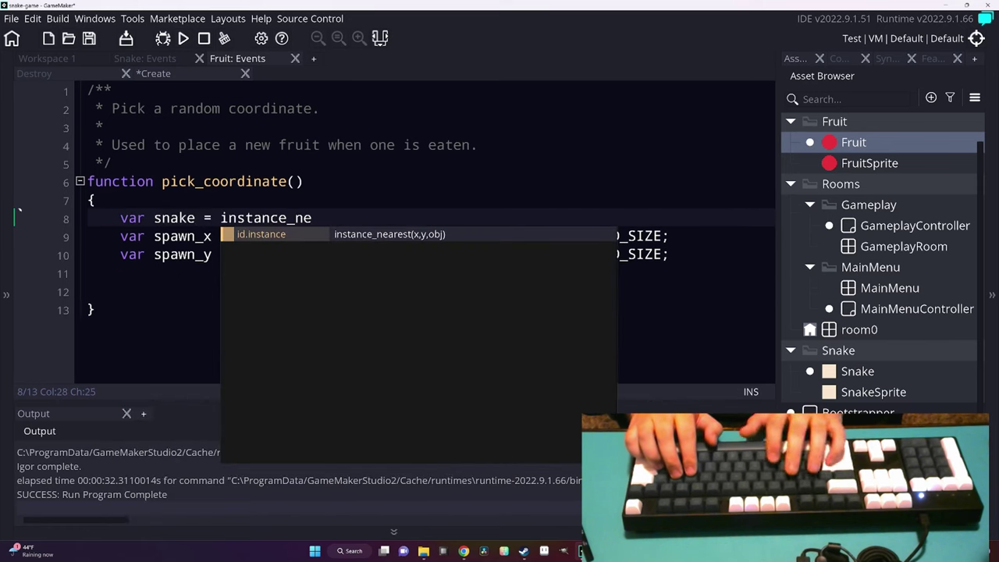
key("Return")
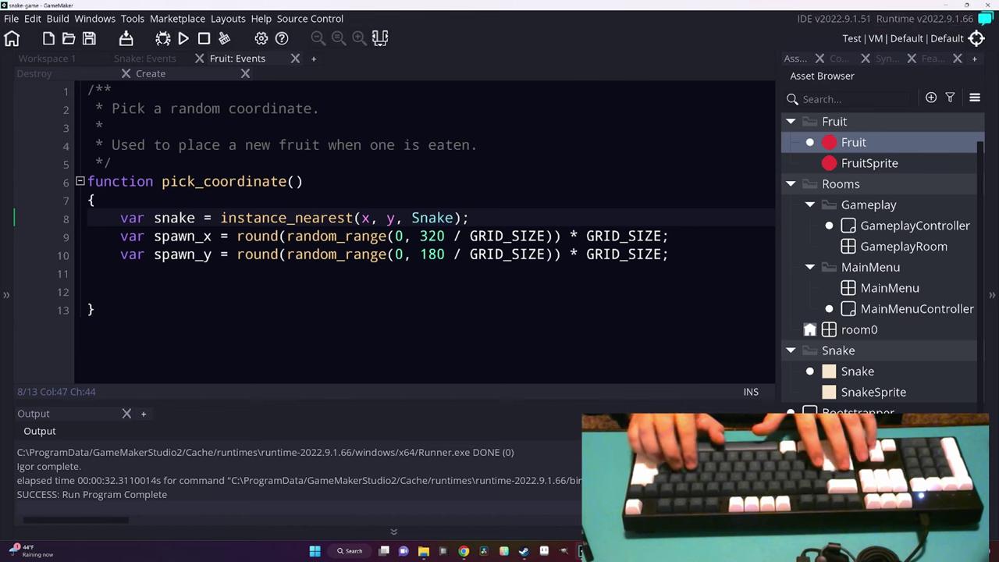
Below the spawn code, add an empty for loop over array_length(snake.parts).
key("Down")
key("Down")
key("Down")
key("Down")
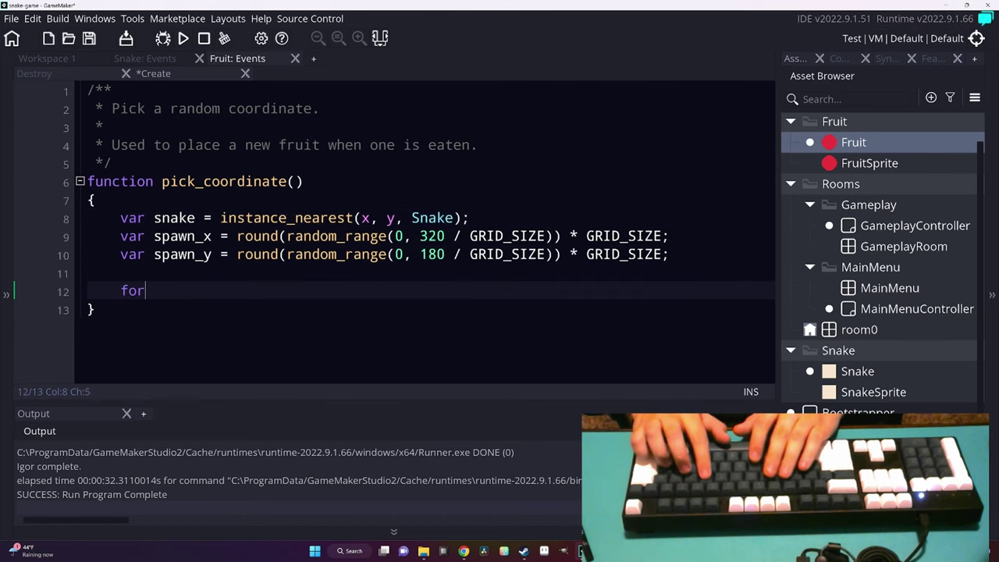
type("(var i = 0; i <")
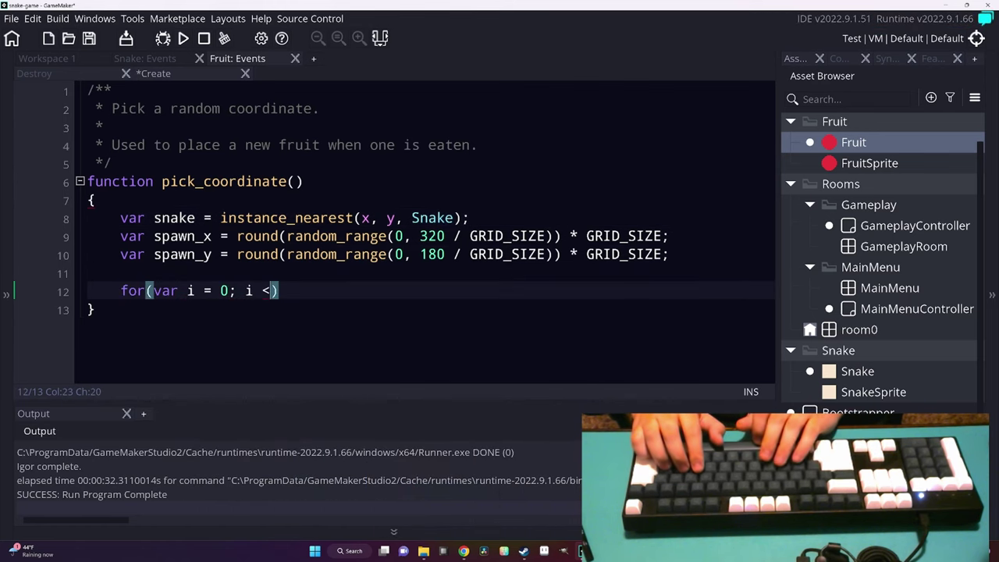
type("y_length()")
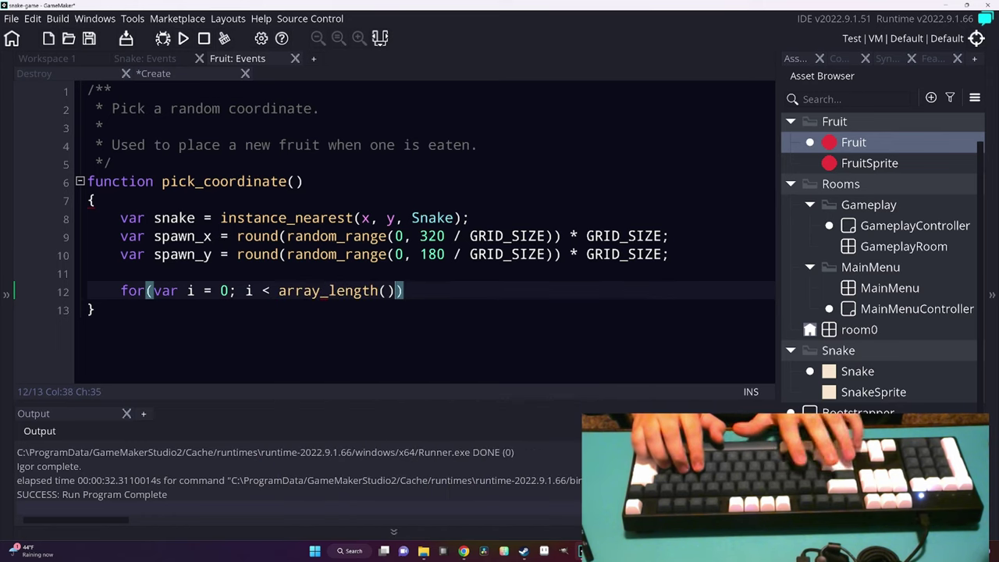
type("parts")
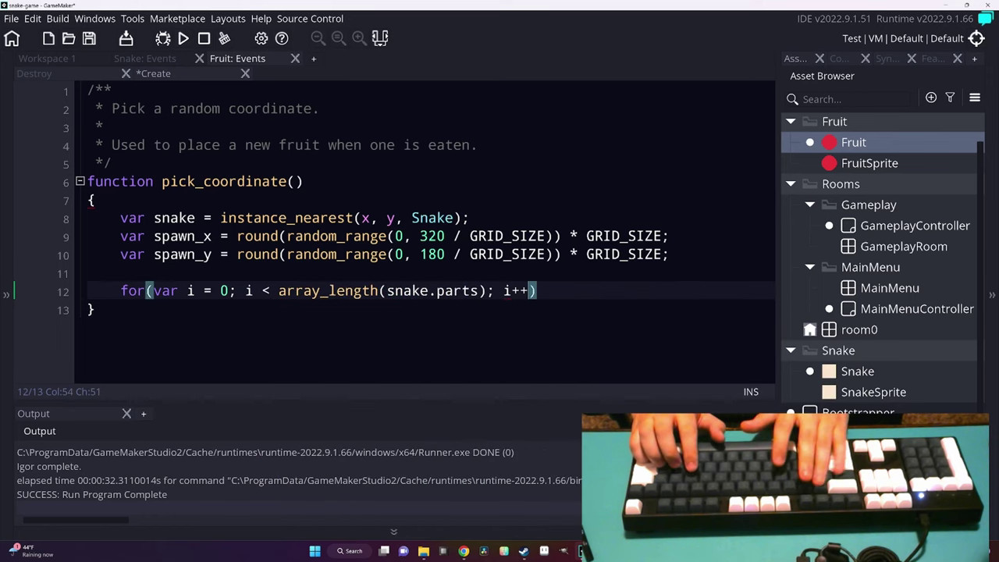
type(")")
key("Return")
type("{")
key("Return")
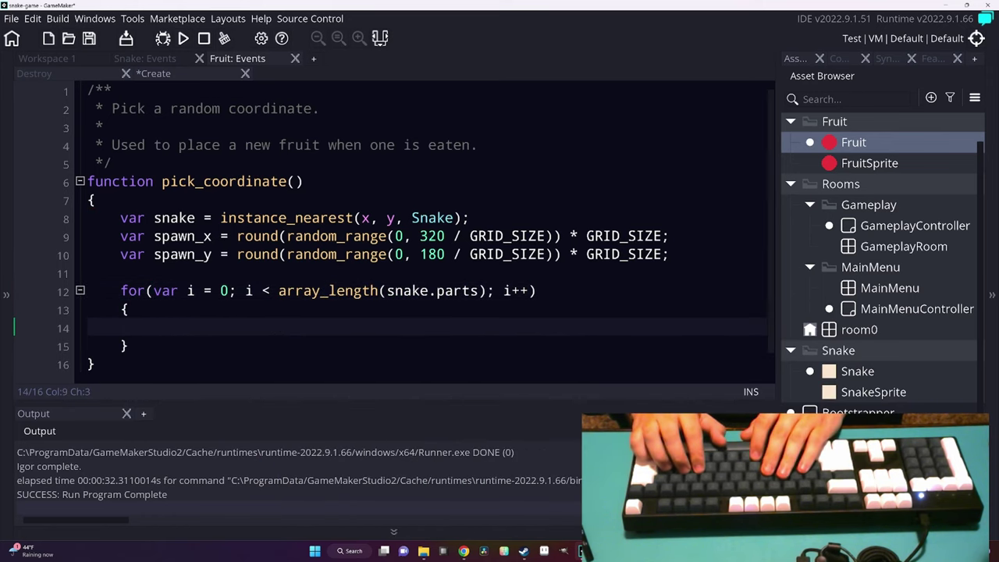
Inside the loop, return pick_coordinate() again when spawn_x/spawn_y match snake.parts[i]'s x and y.
type("if(spawn")
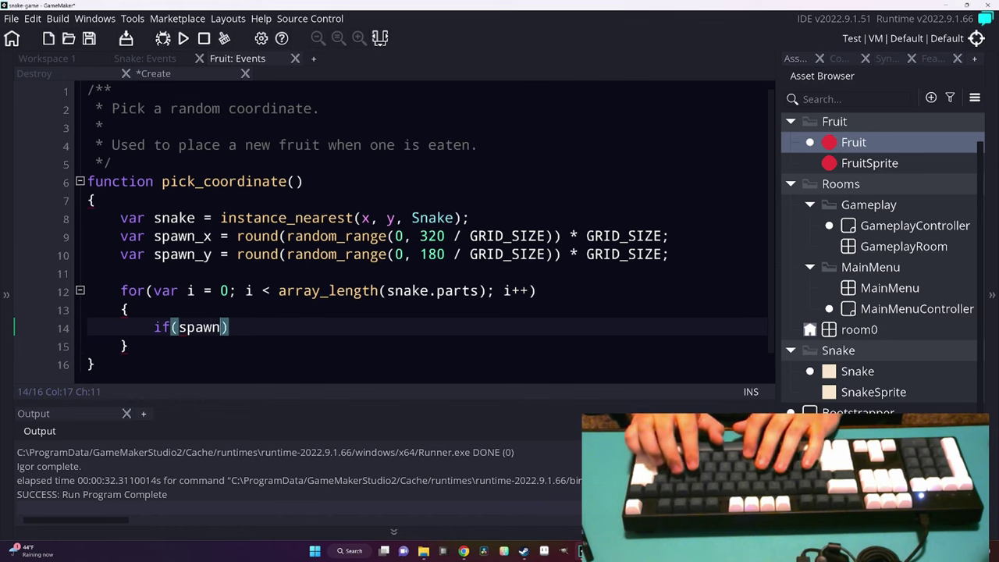
type("_x == ")
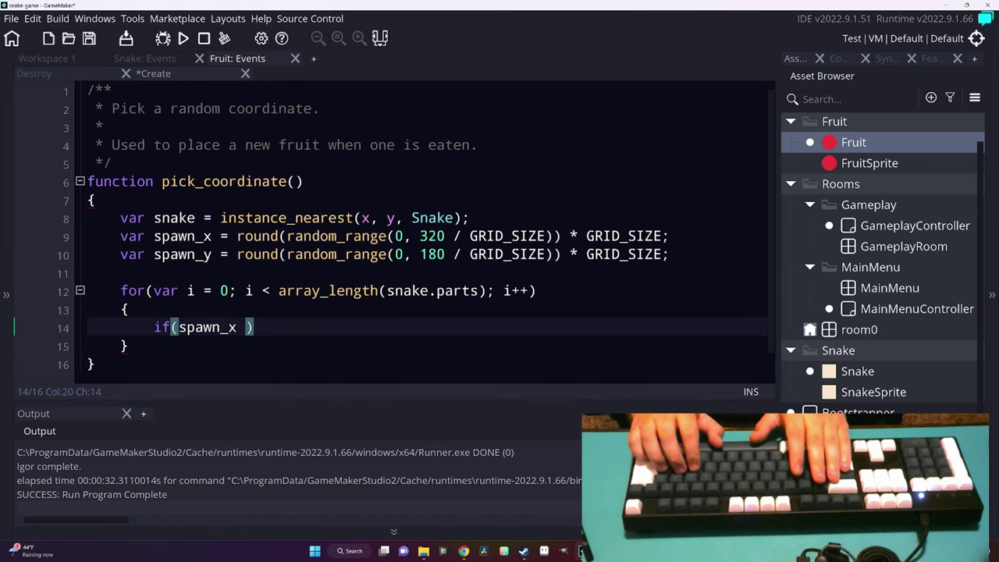
type("snake.")
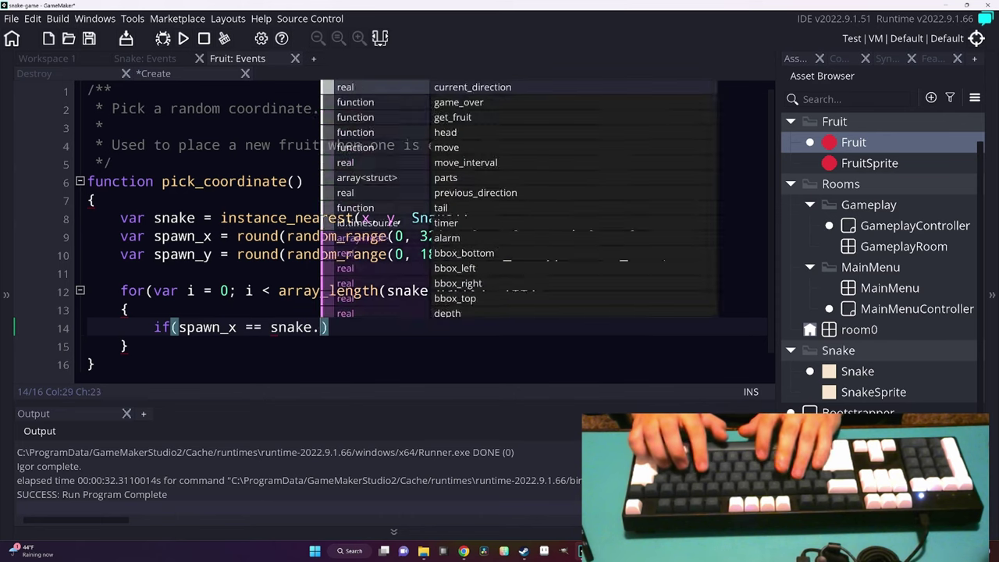
type("parts[i].x and s")
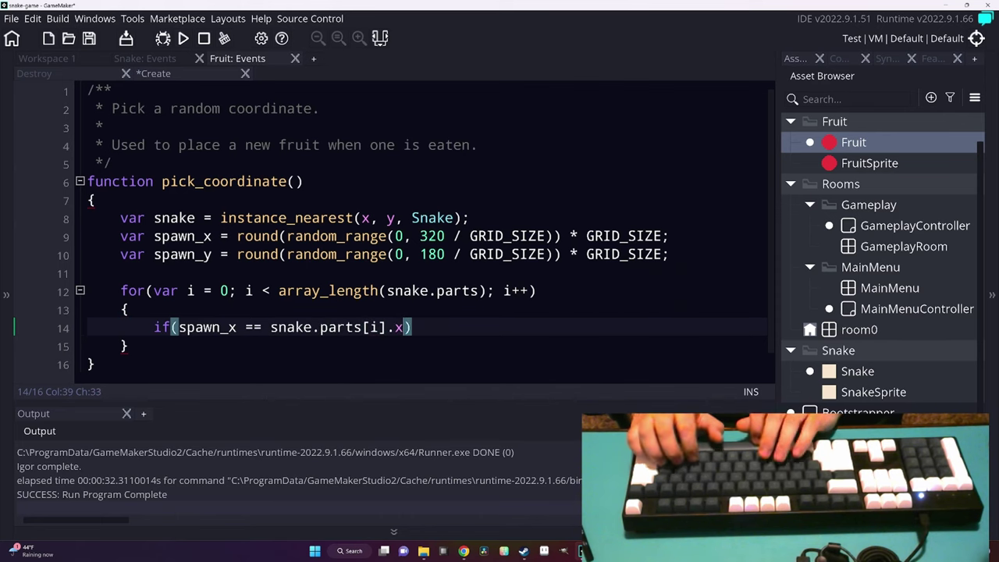
type("pawn_y == snake.pa")
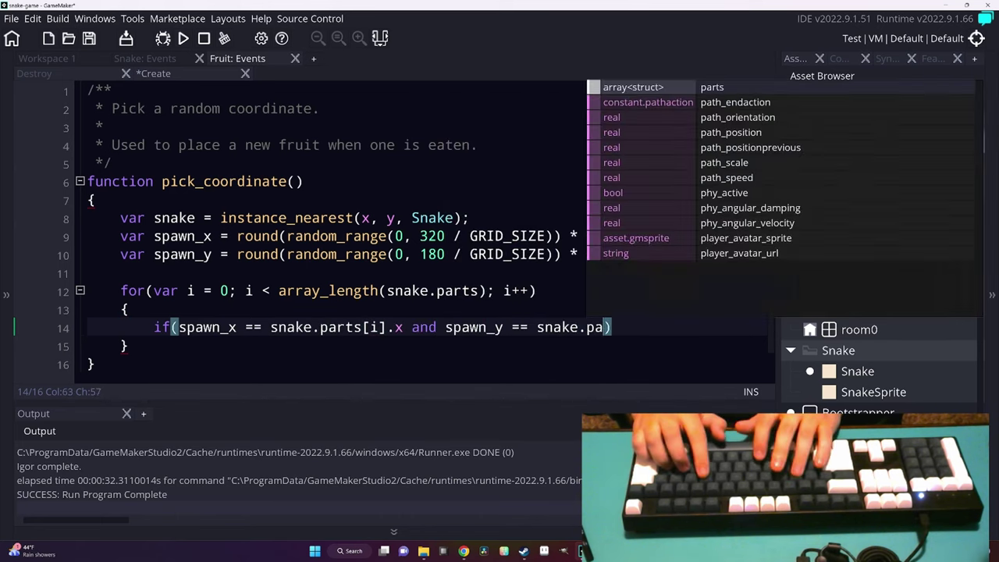
type("rts[i].y)")
key("Return")
type("{")
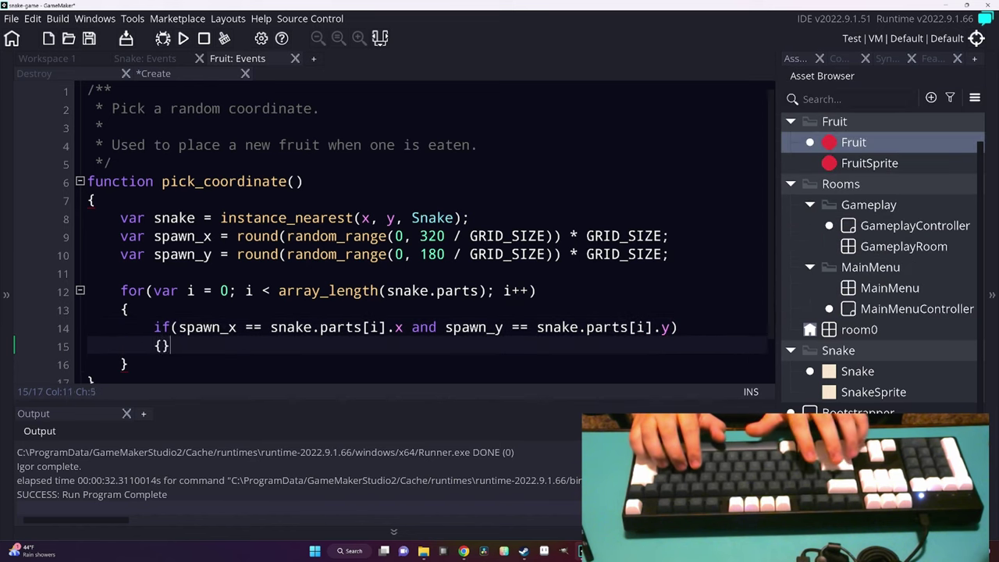
key("Return")
type("return p")
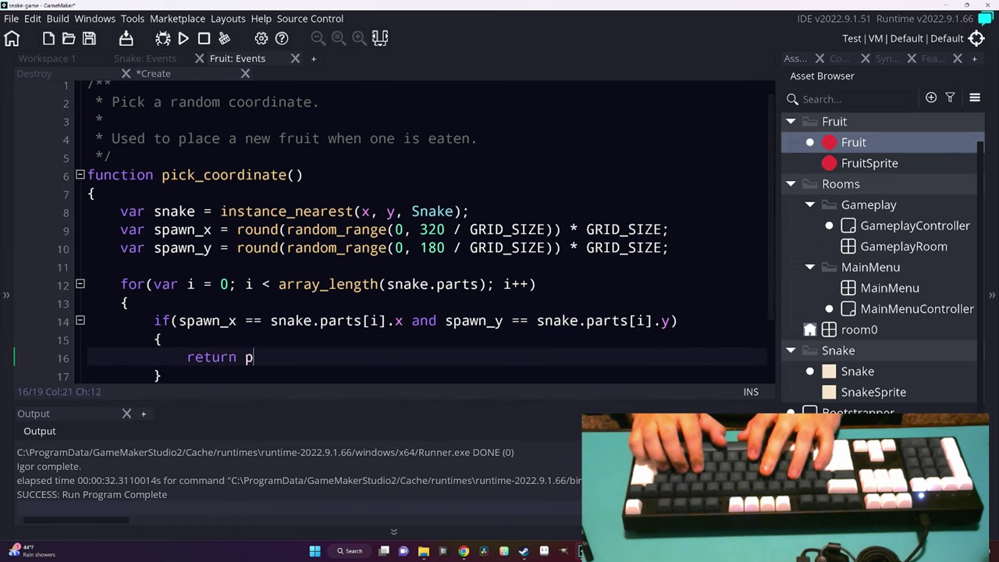
type("ick_c")
key("Return")
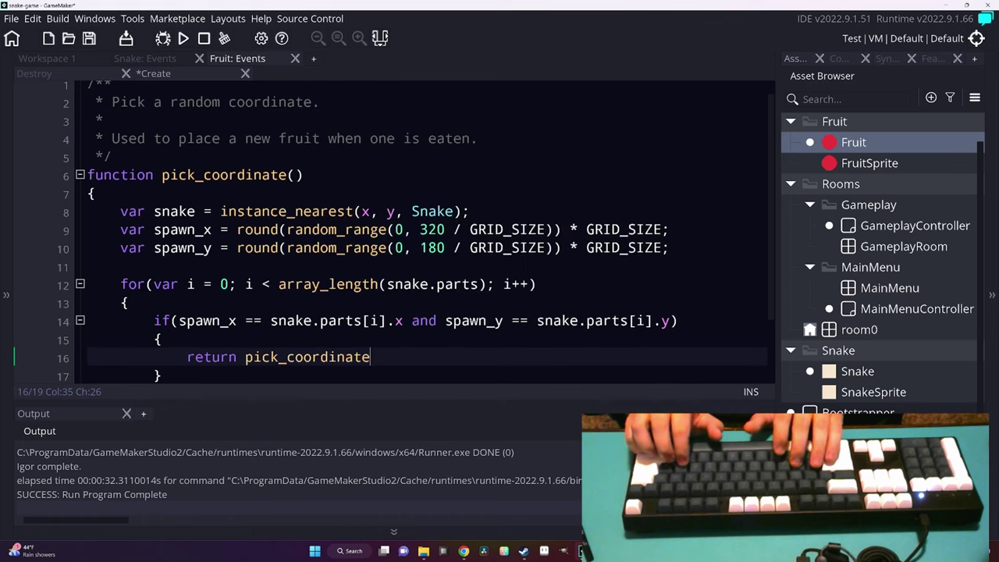
type("();")
After the loop, return { x: spawn_x, y: spawn_y } and build and run the game.
left_click(127, 375)
key("Return")
key("Return")
type("retur")
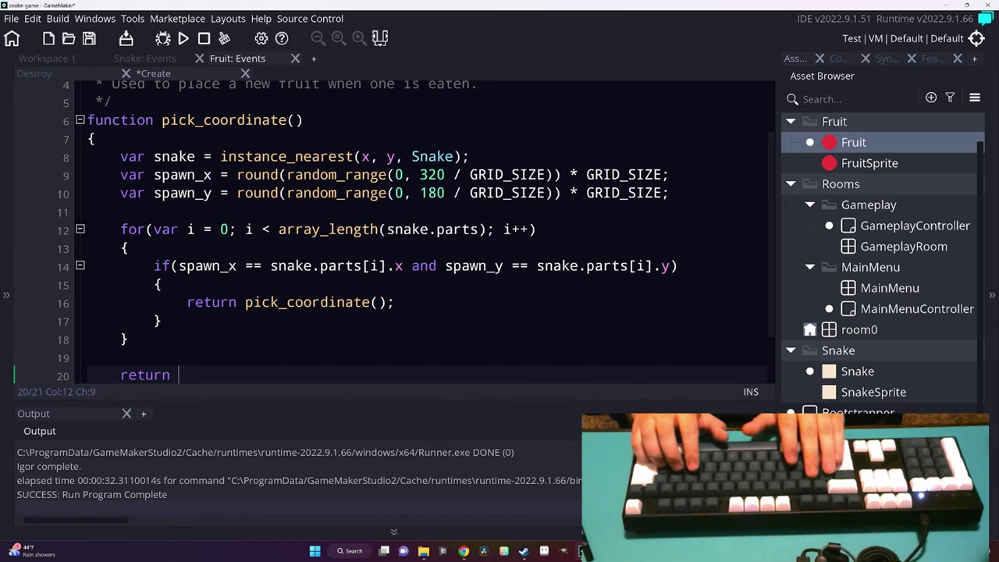
type("n_x };")
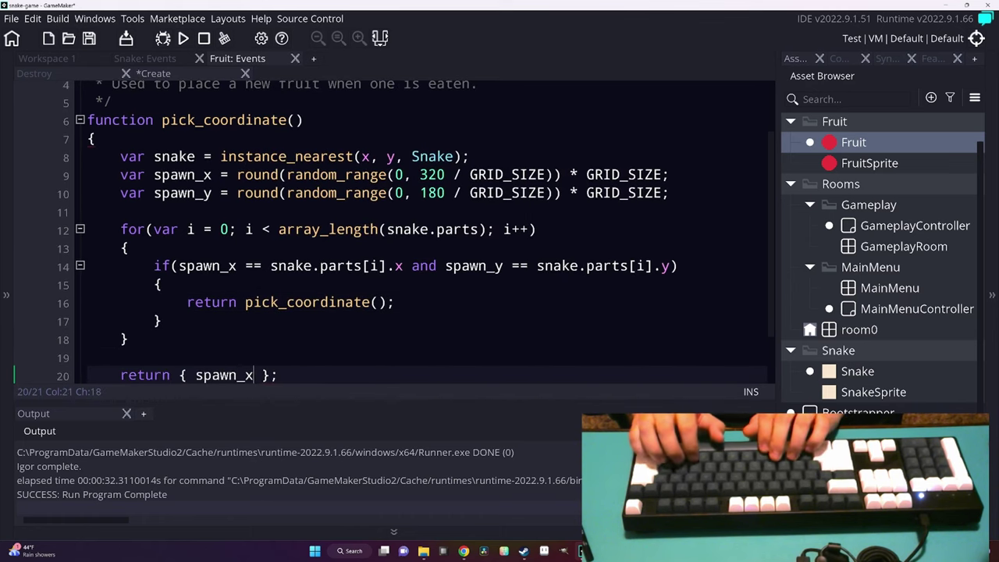
key("BackSpace")
type("x: spawn")
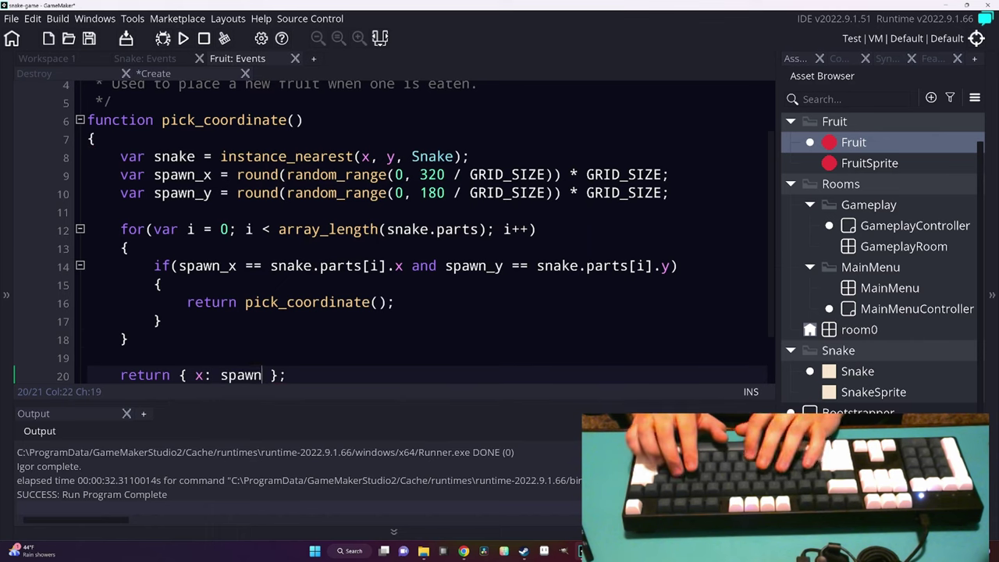
type("_x, y: spawn")
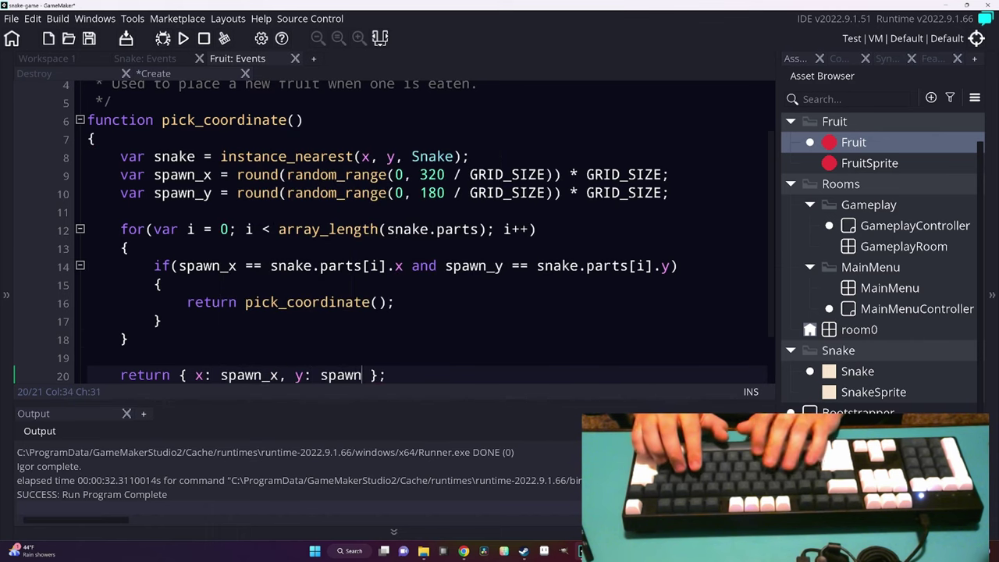
type("_y")
key("F5")
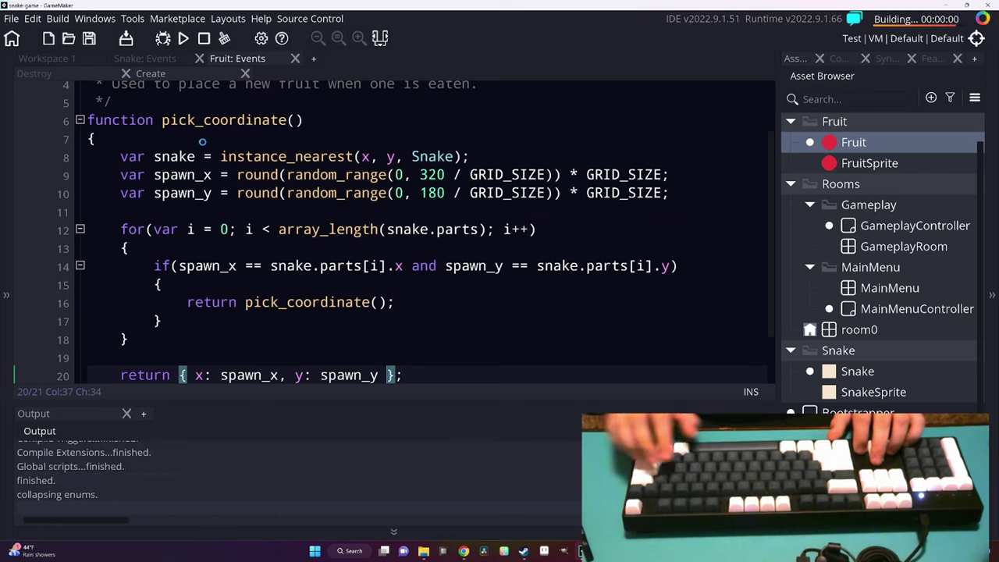
Start the game with Space and steer the snake onto fruit until it grows to about sixteen segments.
key("space")
key("Down")
key("Left")
key("Down")
key("Right")
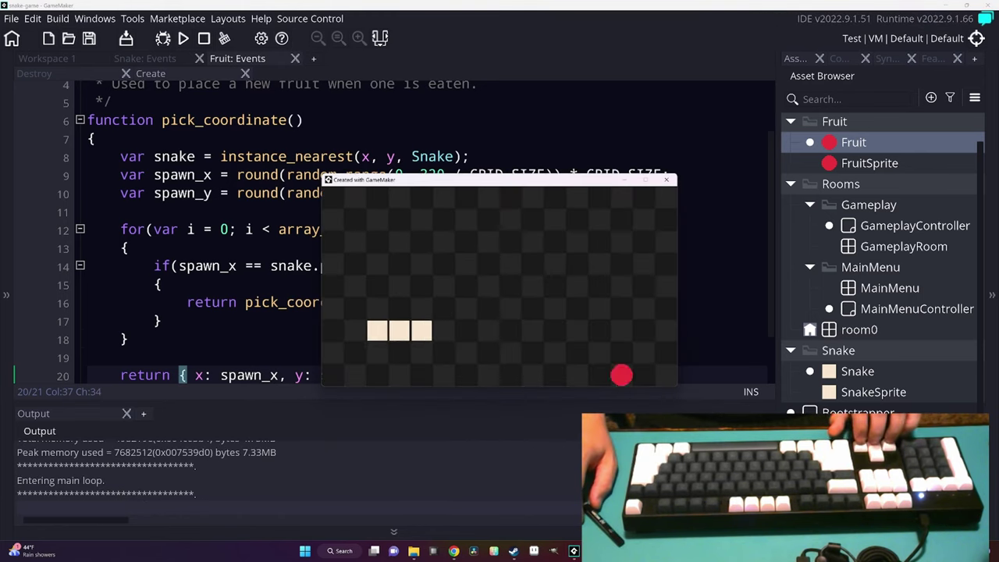
key("Down")
key("Right")
key("Up")
key("Left")
key("Down")
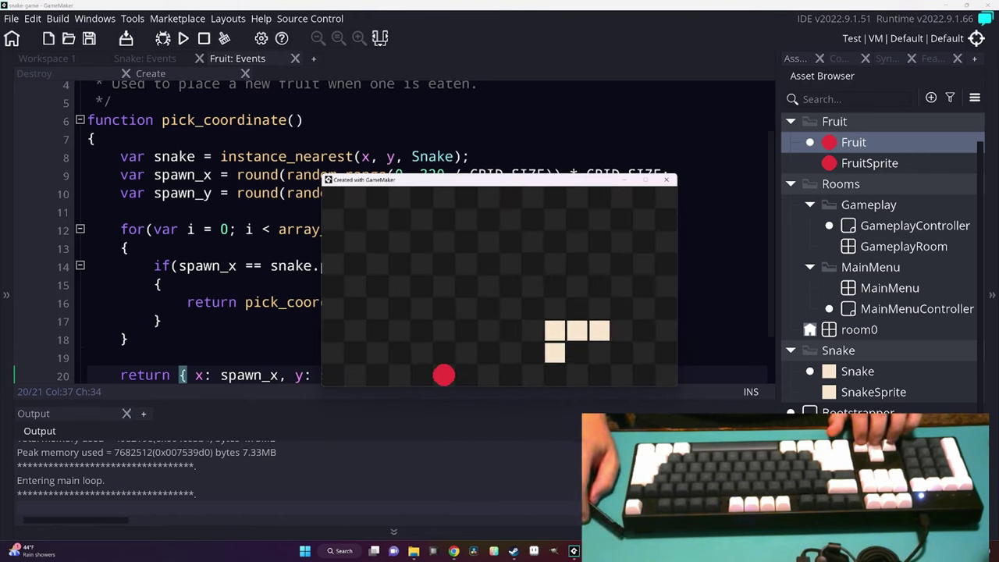
key("Left")
key("Up")
key("Right")
key("Up")
key("Right")
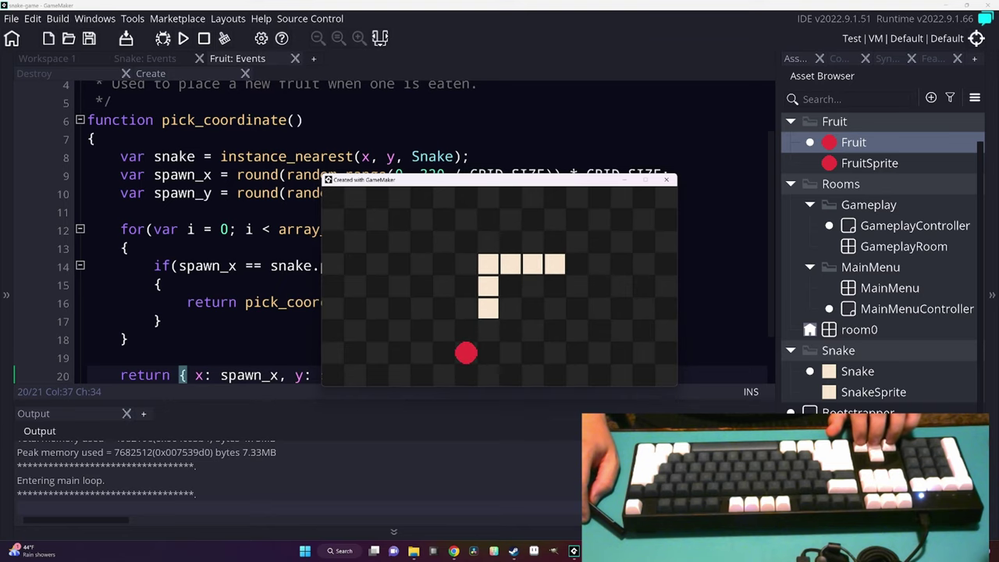
key("Left")
key("Up")
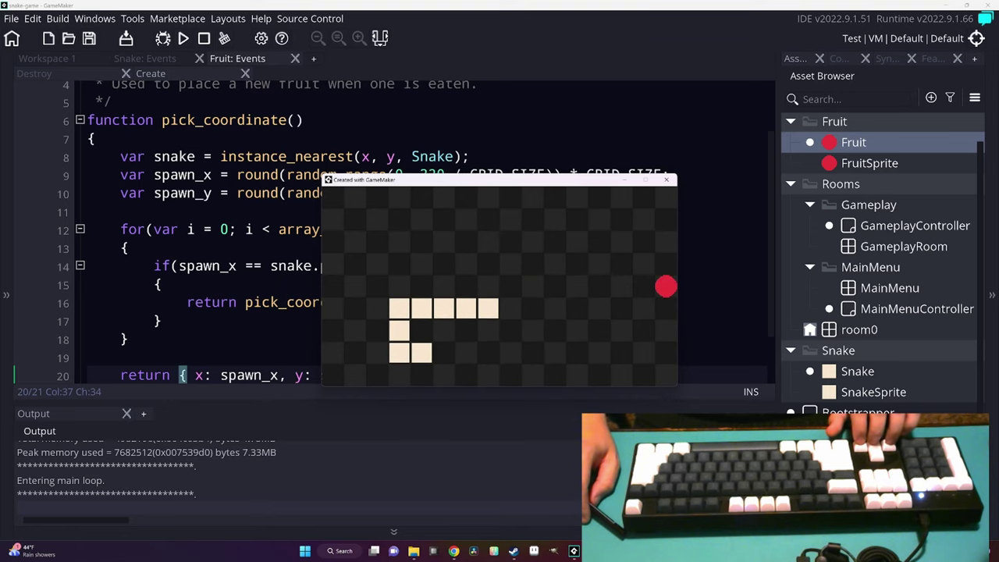
key("Left")
key("Down")
key("Right")
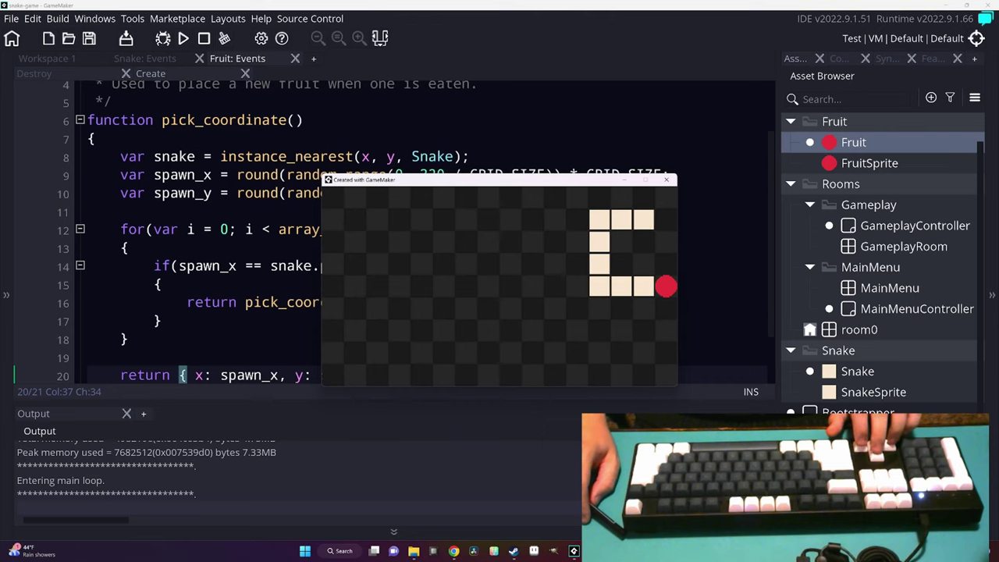
key("Up")
key("Left")
key("Down")
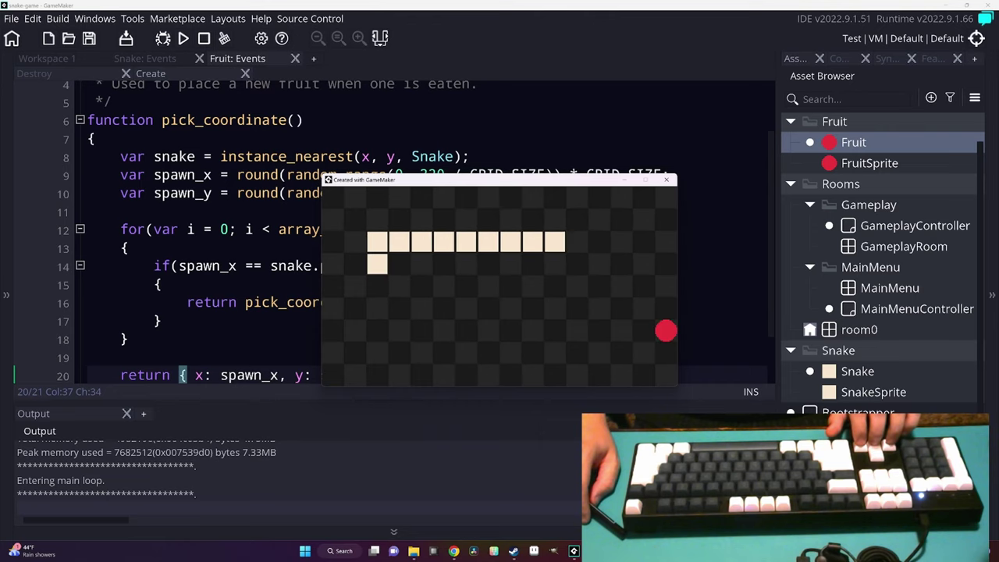
key("Right")
key("Down")
key("Right")
key("Up")
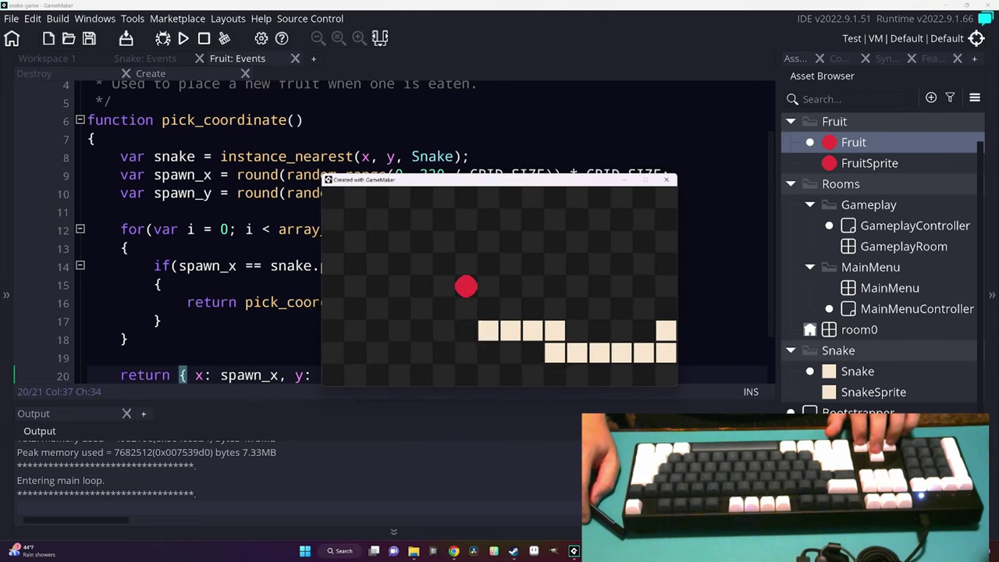
key("Left")
key("Up")
key("Left")
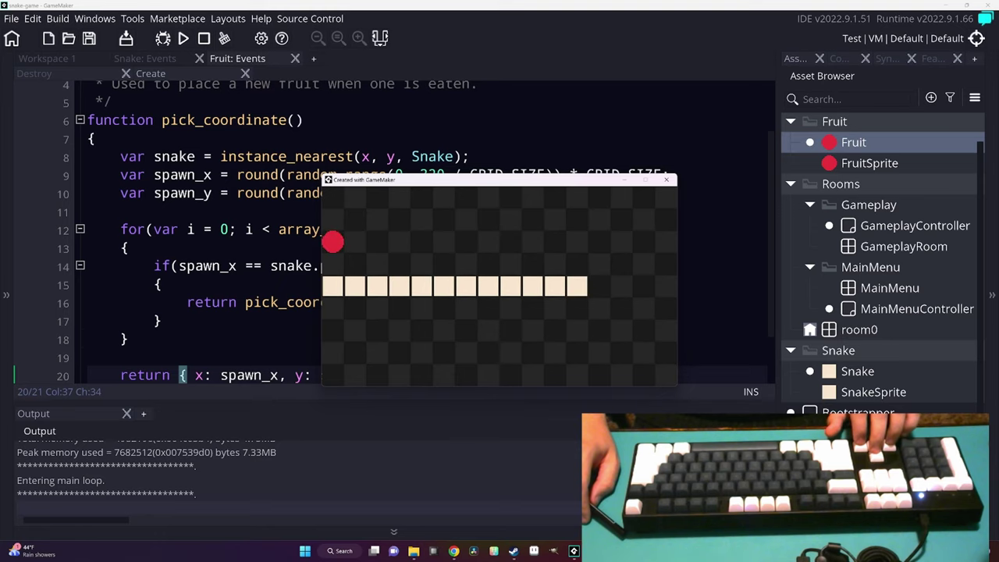
key("Up")
key("Right")
key("Up")
key("Right")
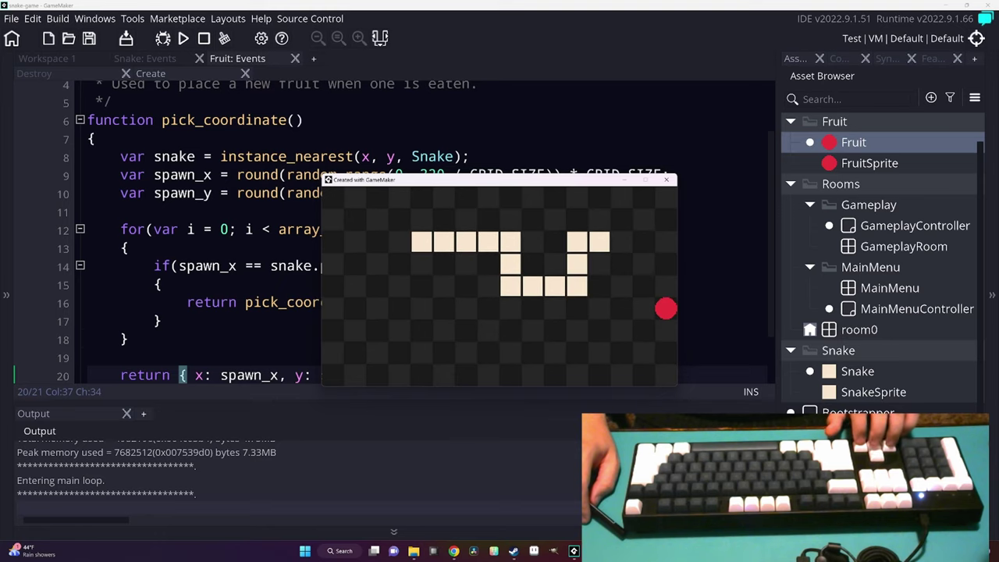
key("Down")
key("Right")
key("Down")
key("Left")
key("Up")
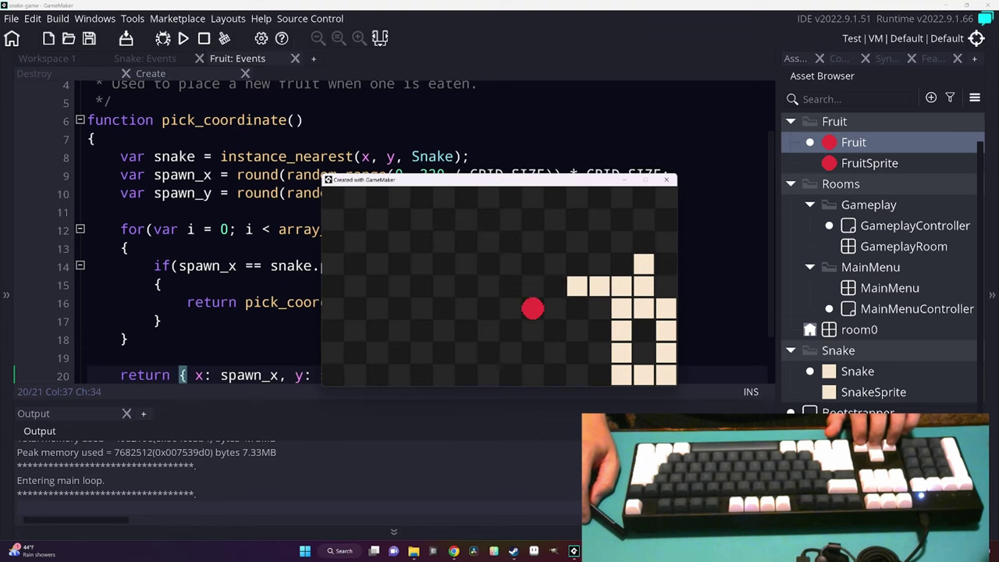
key("Down")
key("Left")
key("Up")
key("Left")
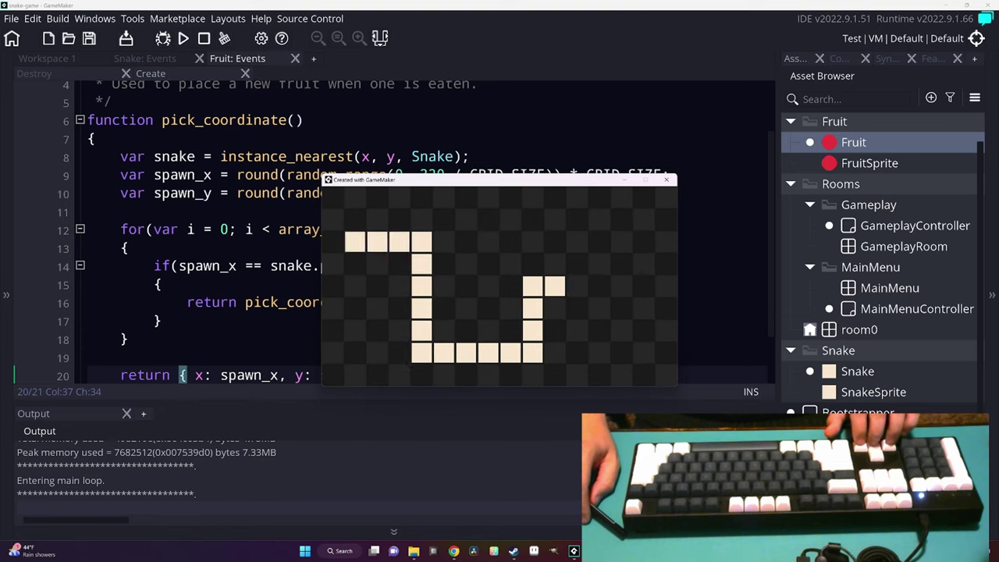
key("Right")
key("Up")
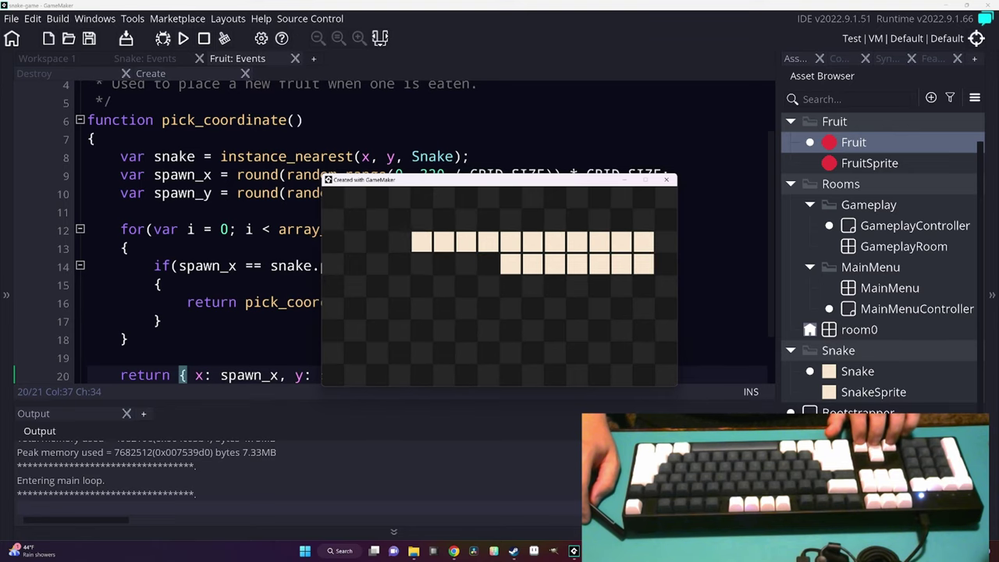
key("Down")
key("Right")
key("Down")
key("Left")
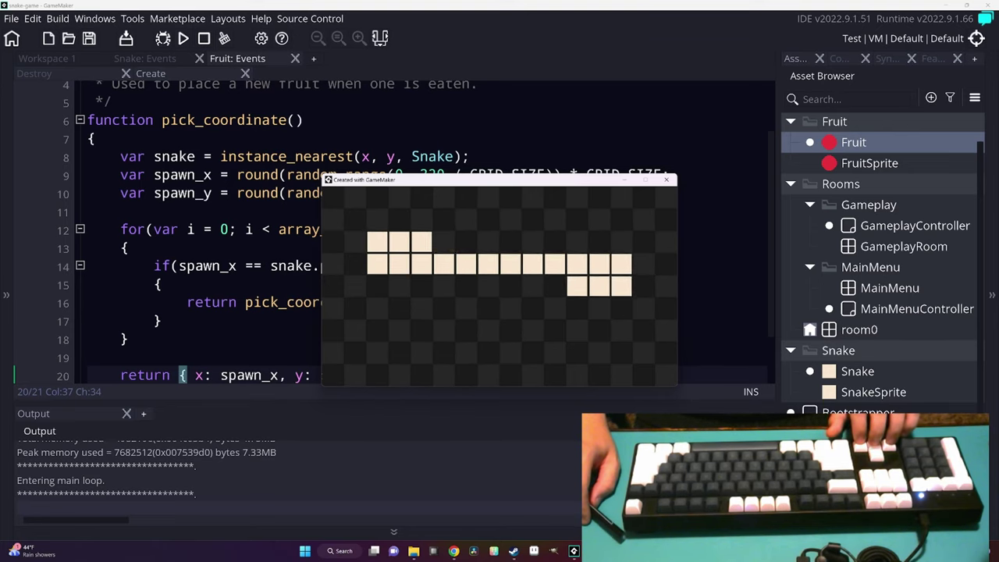
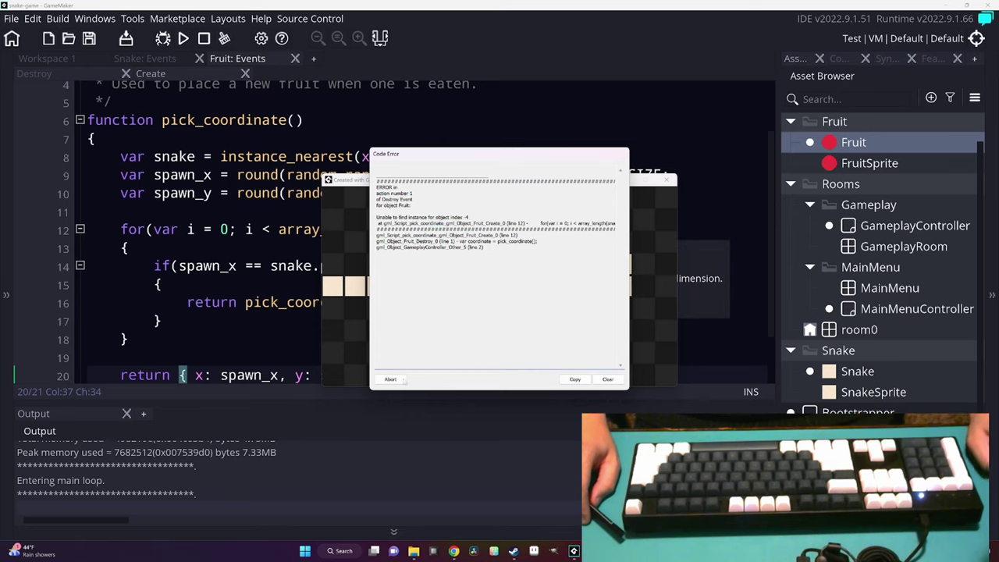
Dismiss the crash report and stop the running game.
left_click(404, 380)
key("Up")
key("Up")
key("Up")
key("Up")
key("Up")
key("Up")
key("End")
key("Return")
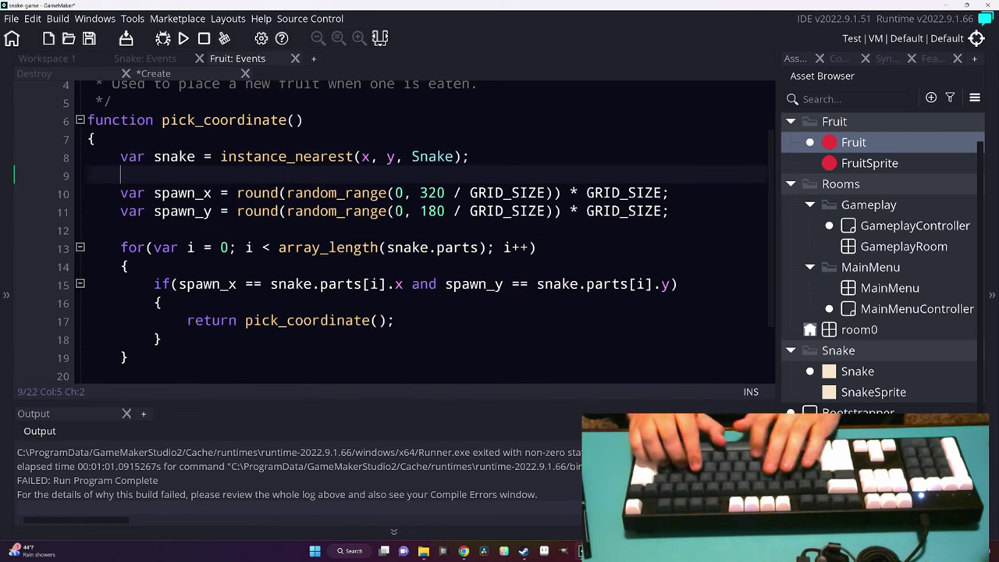
type("instance_find")
key("BackSpace")
key("BackSpace")
key("BackSpace")
key("BackSpace")
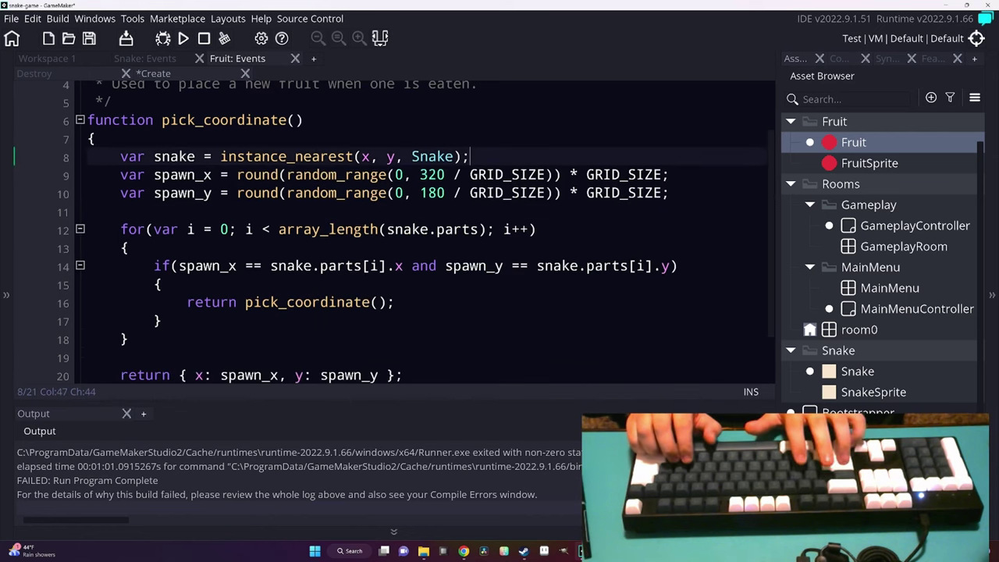
Change line 8's instance_nearest(x, y, Snake) to instance_find(Snake, 0) and run the game with F5.
double_click(286, 156)
type("instance_")
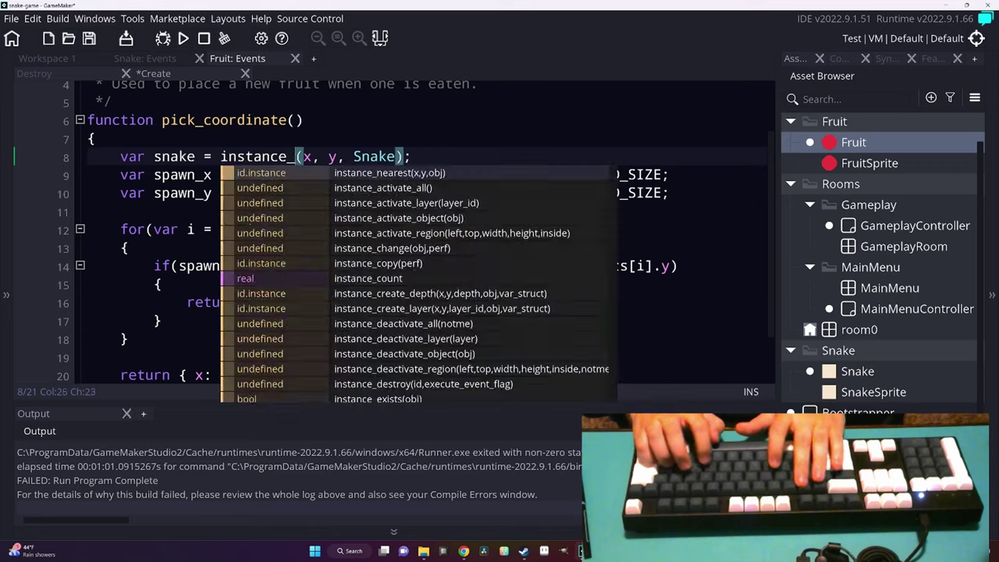
type("find")
key("ctrl+shift+Right")
key("ctrl+shift+Right")
key("ctrl+shift+Right")
type("SS")
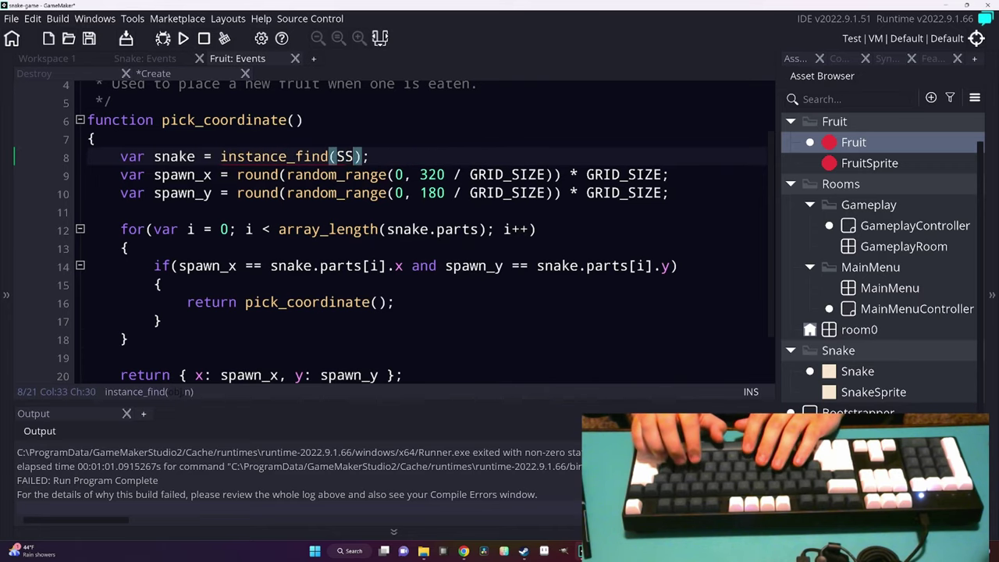
key("BackSpace")
type("nake, 0")
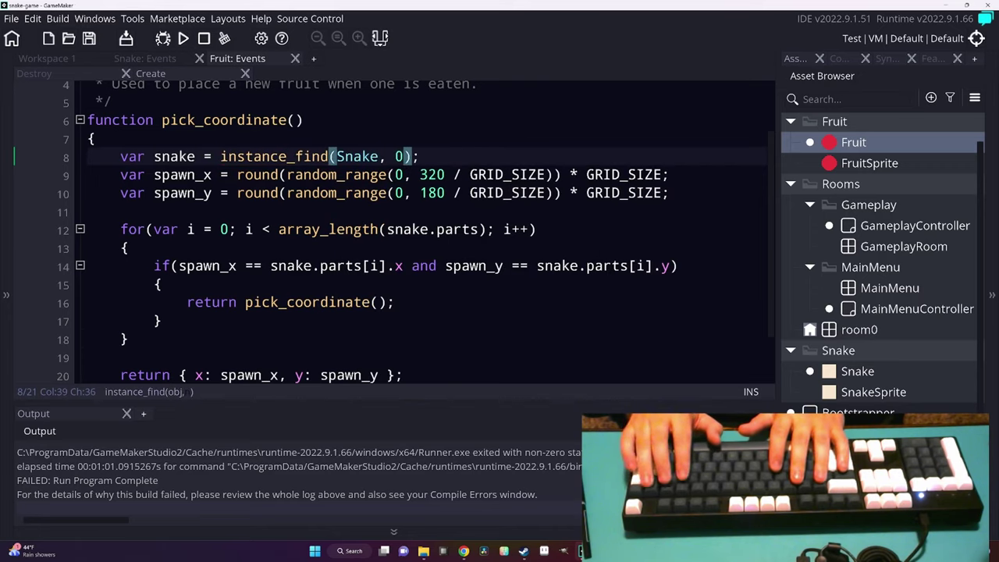
key("F5")
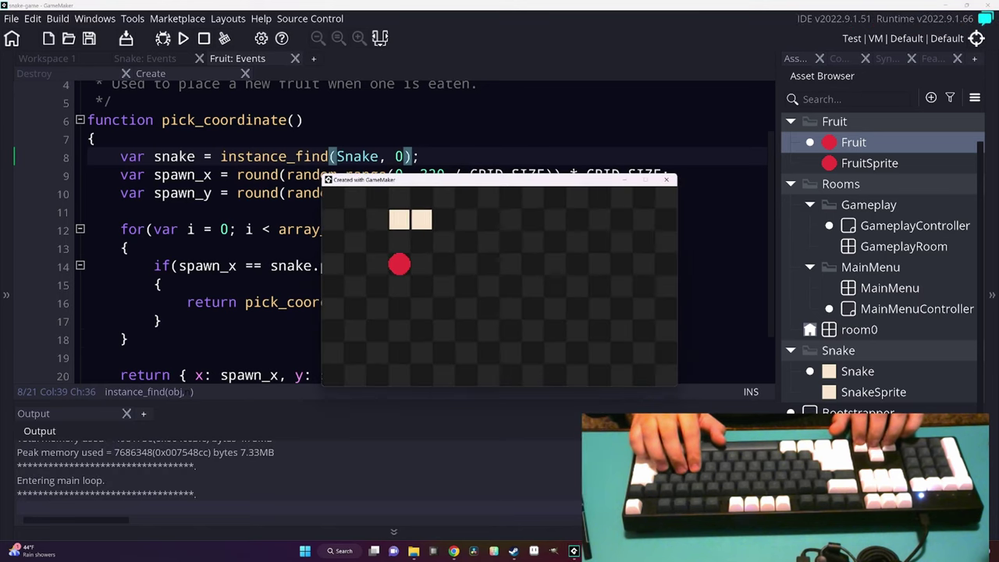
Steer the snake with the arrow keys, eating several fruits until it runs into the top wall and the game crashes.
key("Down")
key("Left")
key("Down")
key("Right")
key("Down")
key("Right")
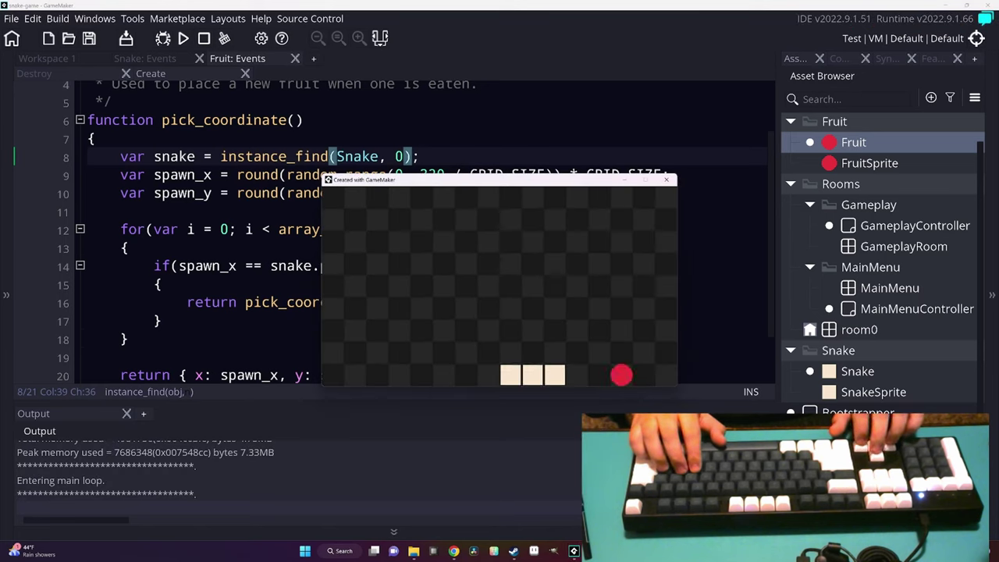
key("Up")
key("Left")
key("Up")
key("Right")
key("Down")
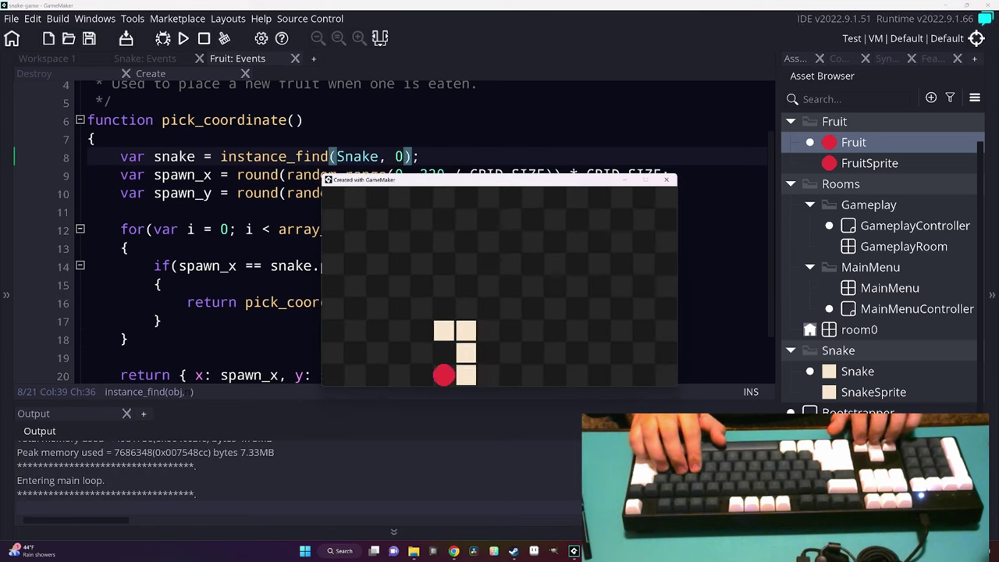
key("Left")
key("Up")
key("Right")
key("Up")
key("Right")
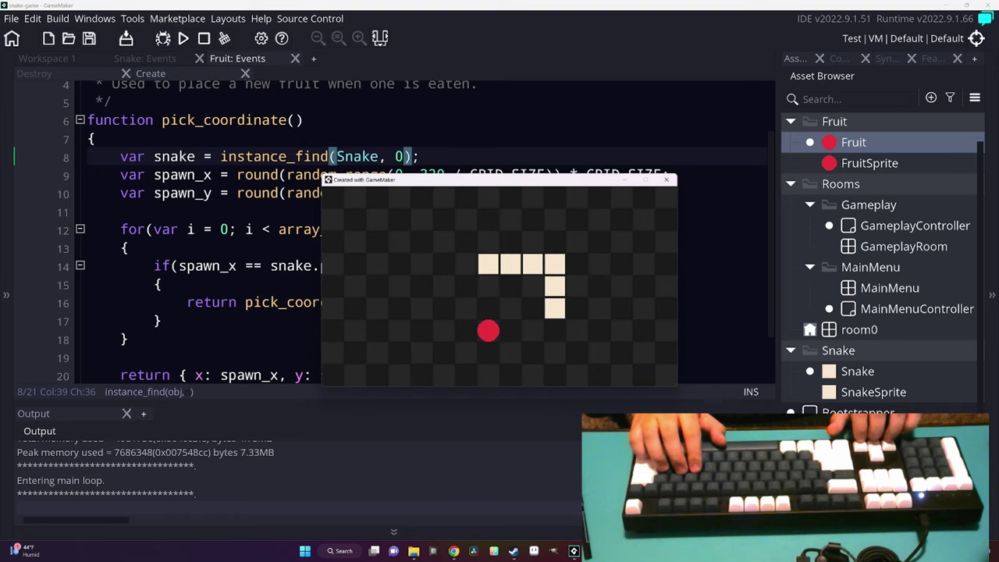
key("Left")
key("Down")
key("Right")
key("Up")
key("Left")
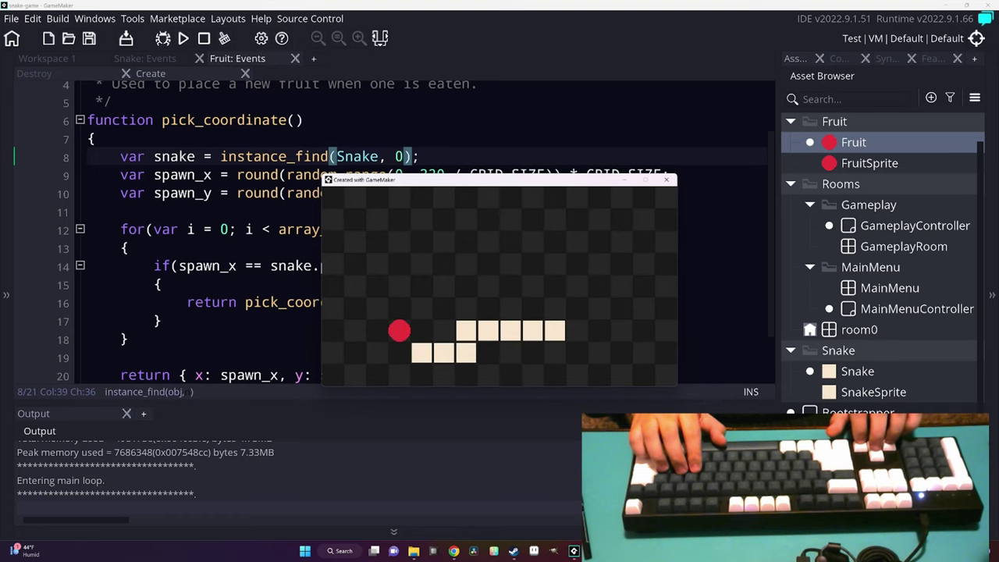
key("Up")
key("Right")
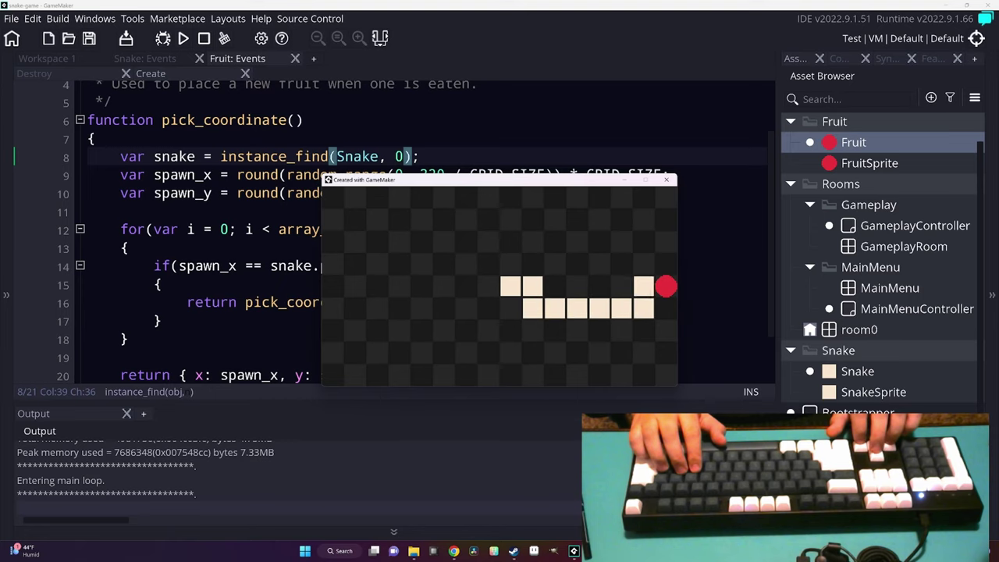
key("Left")
key("Right")
key("Up")
key("Right")
key("Down")
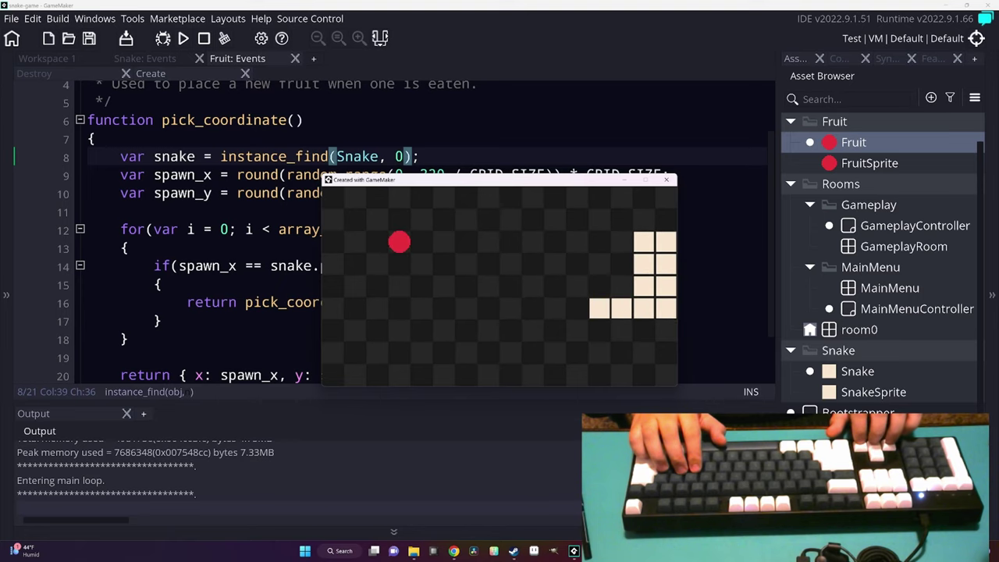
key("Up")
key("Left")
key("Up")
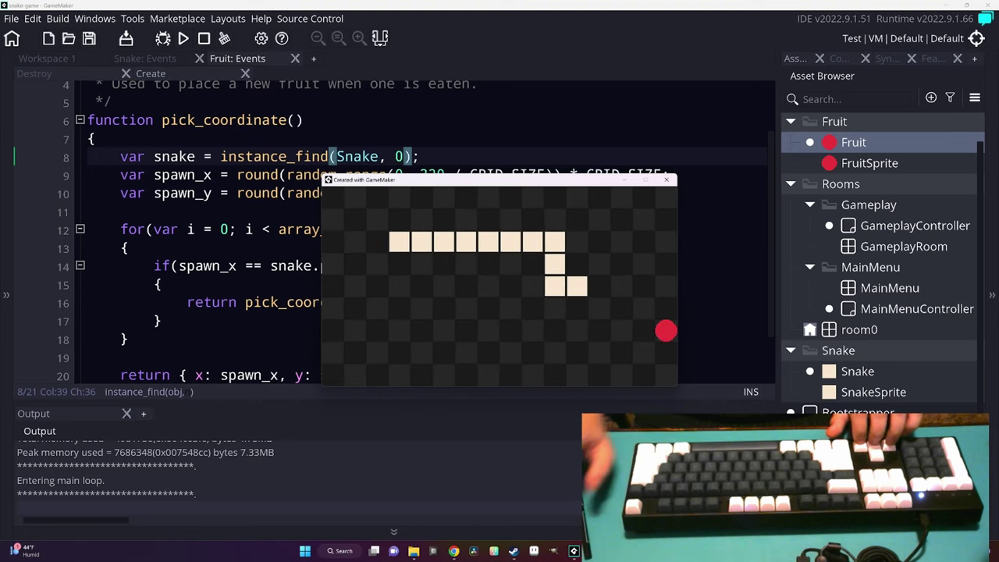
key("Down")
key("Right")
key("Down")
key("Right")
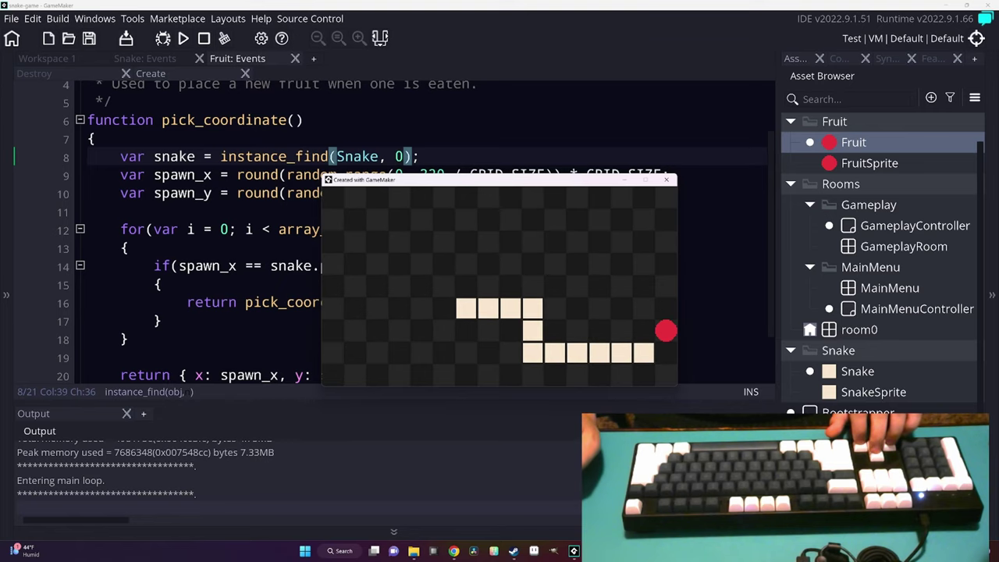
key("Up")
key("Left")
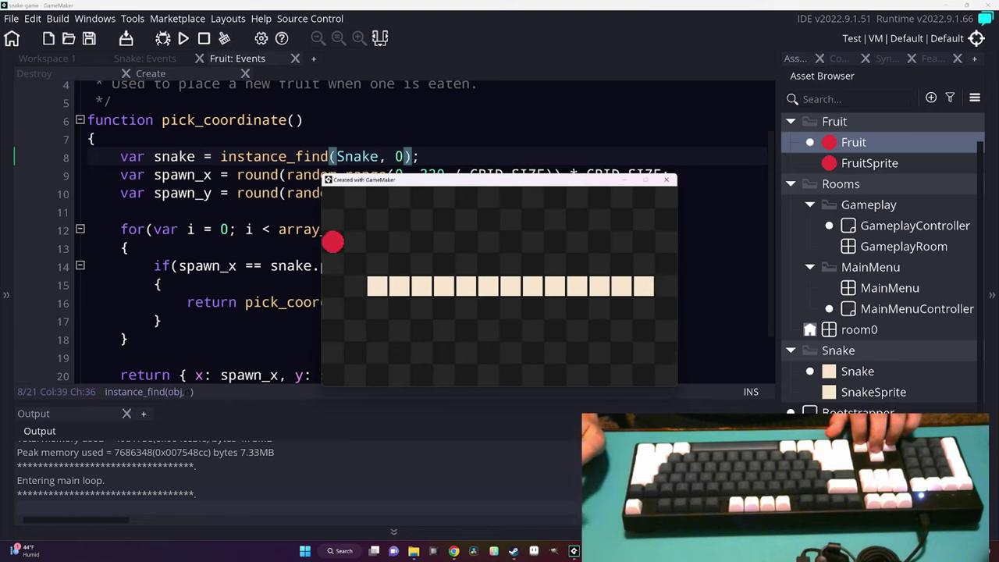
key("Up")
key("Right")
key("Down")
key("Left")
key("Up")
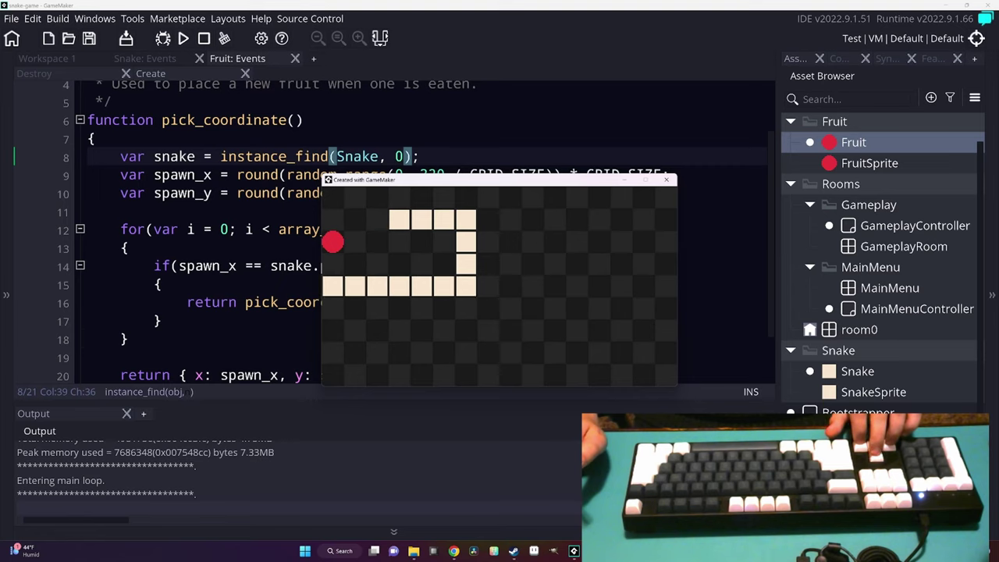
key("Right")
key("Down")
key("Right")
key("Down")
key("Right")
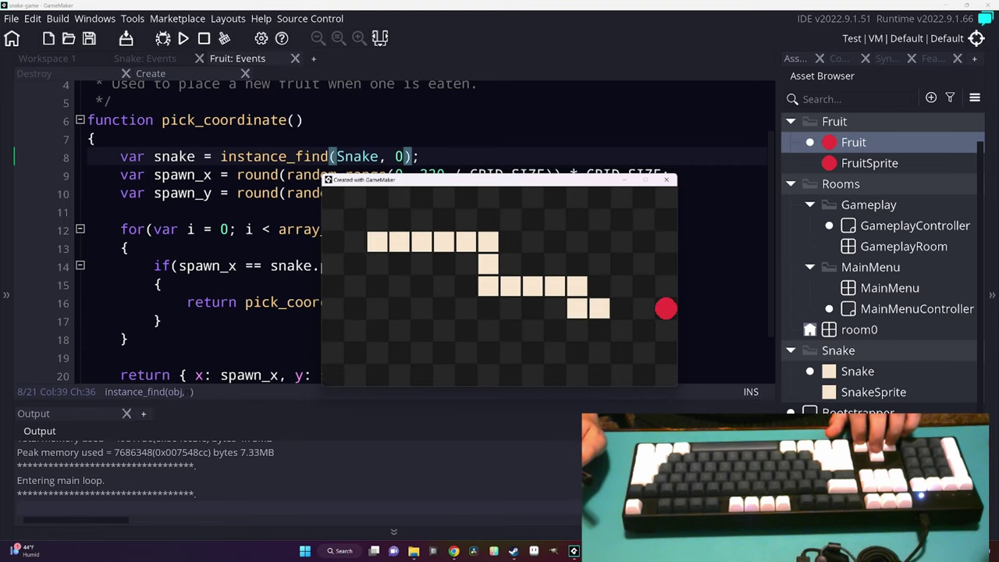
key("Up")
key("Left")
key("Down")
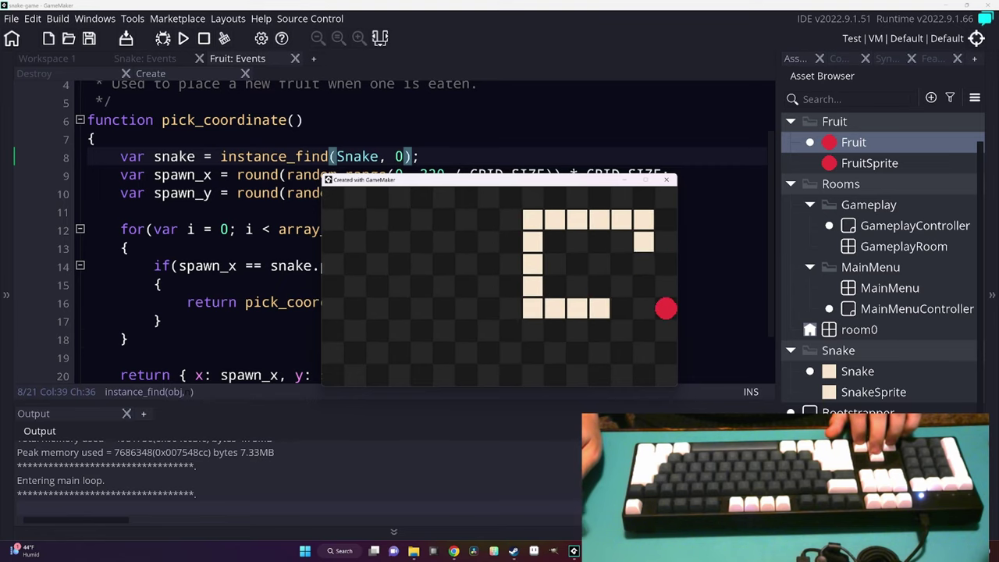
key("Left")
key("Up")
key("Left")
key("Down")
key("Right")
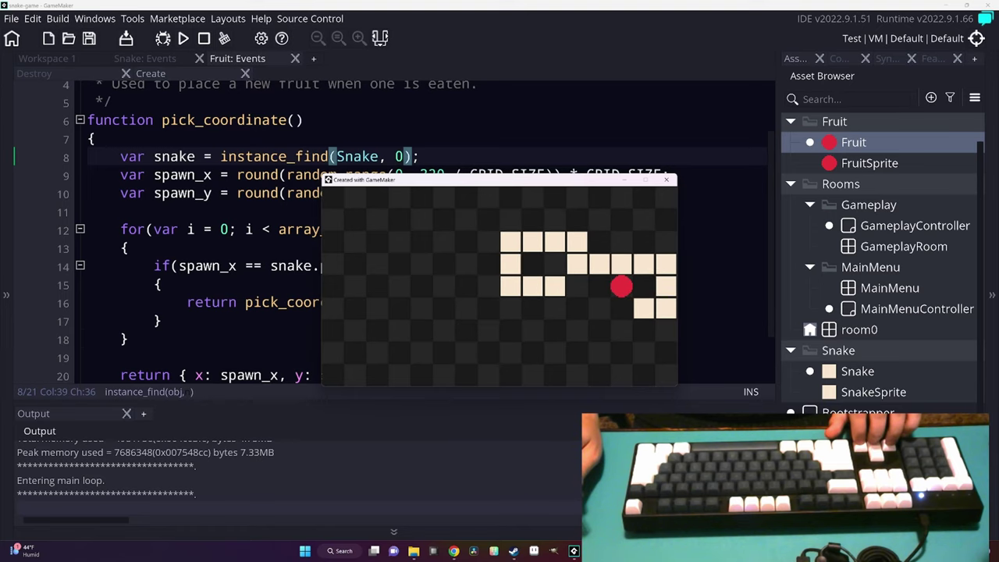
key("Down")
key("Left")
key("Up")
key("Left")
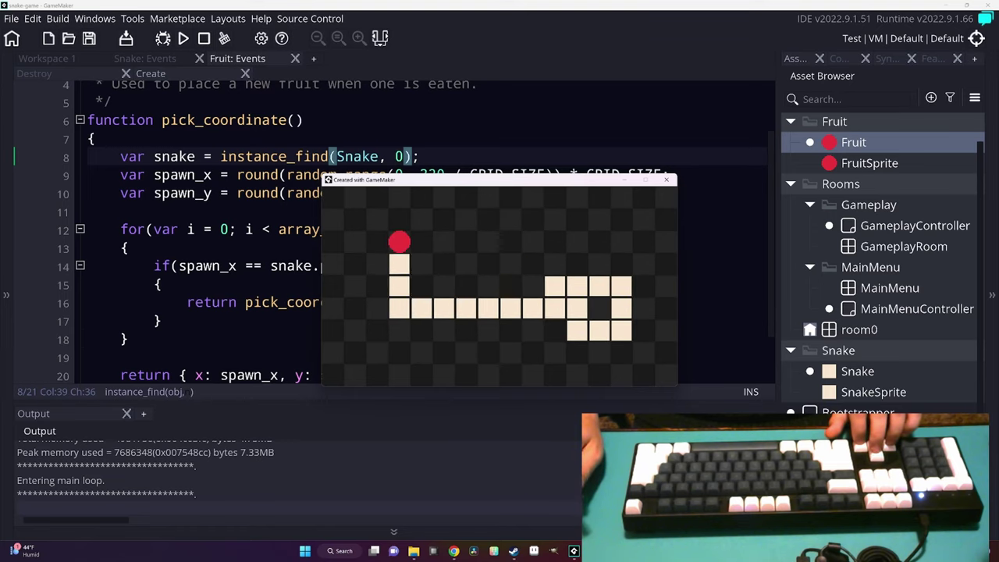
key("Down")
key("Left")
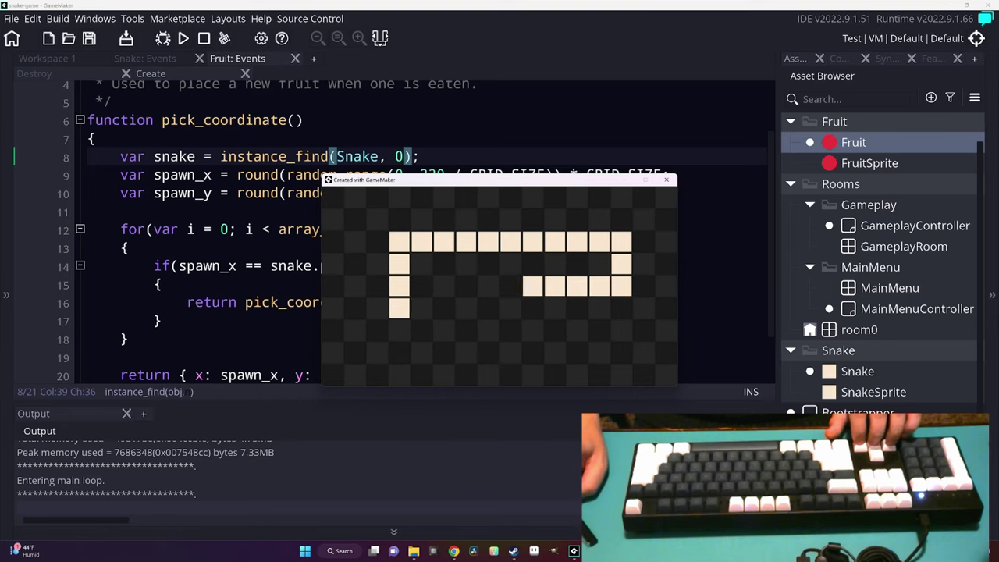
key("Up")
key("Right")
key("Up")
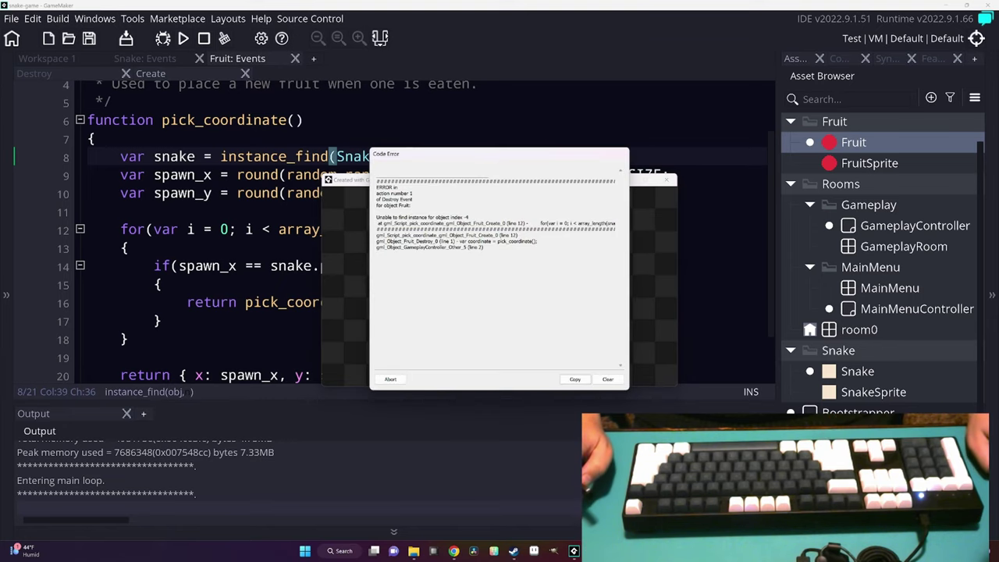
Read the 'Unable to find instance' error line in the crash report, then abort the game.
mouse_move(548, 223)
left_mouse_down()
mouse_move(617, 224)
mouse_move(380, 247)
left_mouse_up()
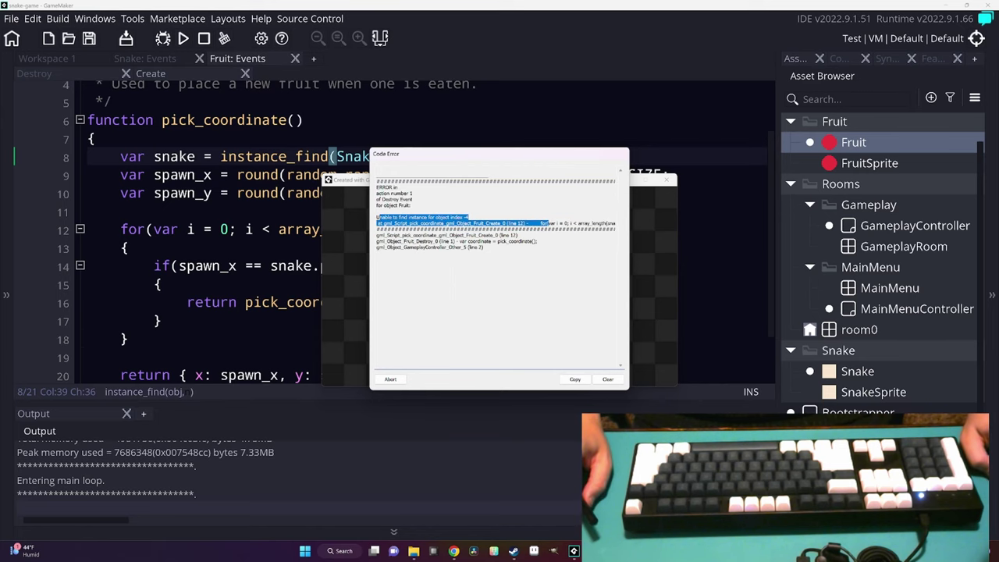
left_click(379, 246)
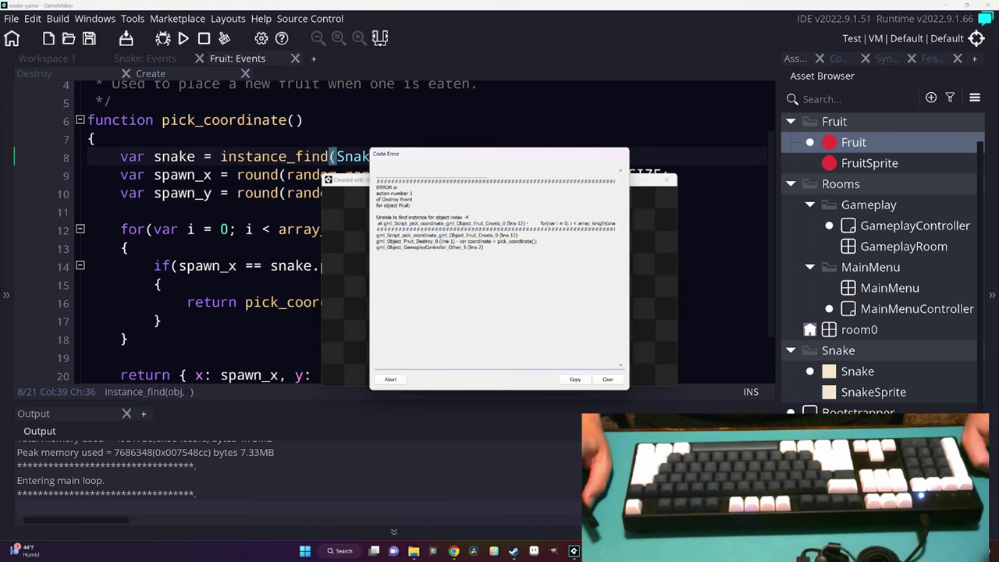
left_click(398, 378)
Add function position_take(x, y) with an empty body at the end of the script, below pick_coordinate.
left_click(121, 212)
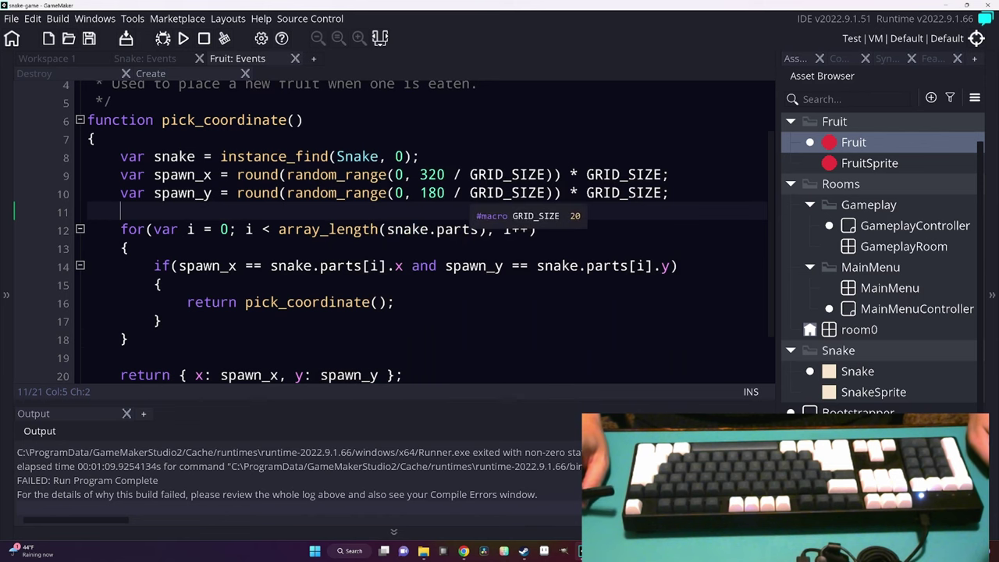
key("ctrl+End")
key("Return")
key("Return")
type("function pos")
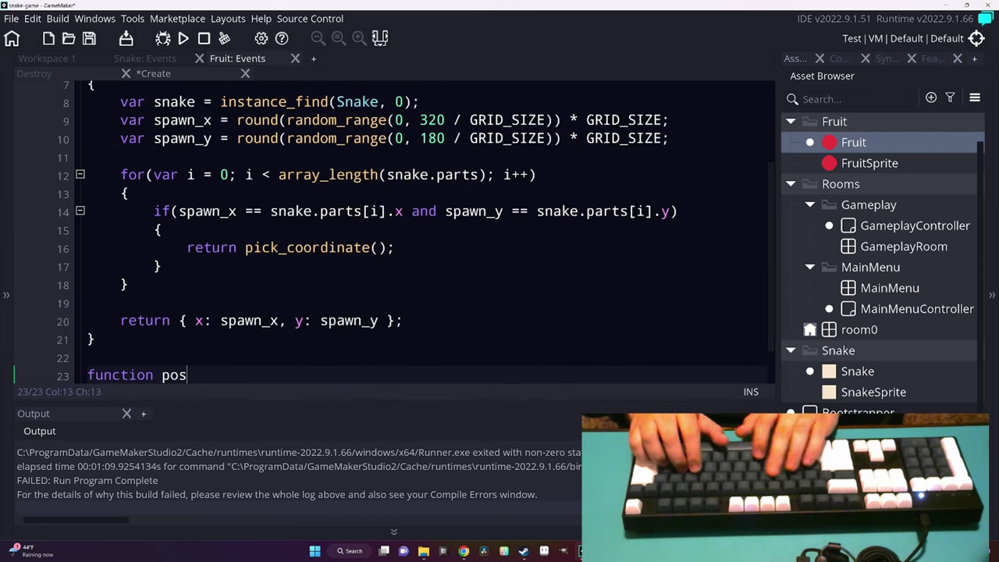
type("ition_take(x, y")
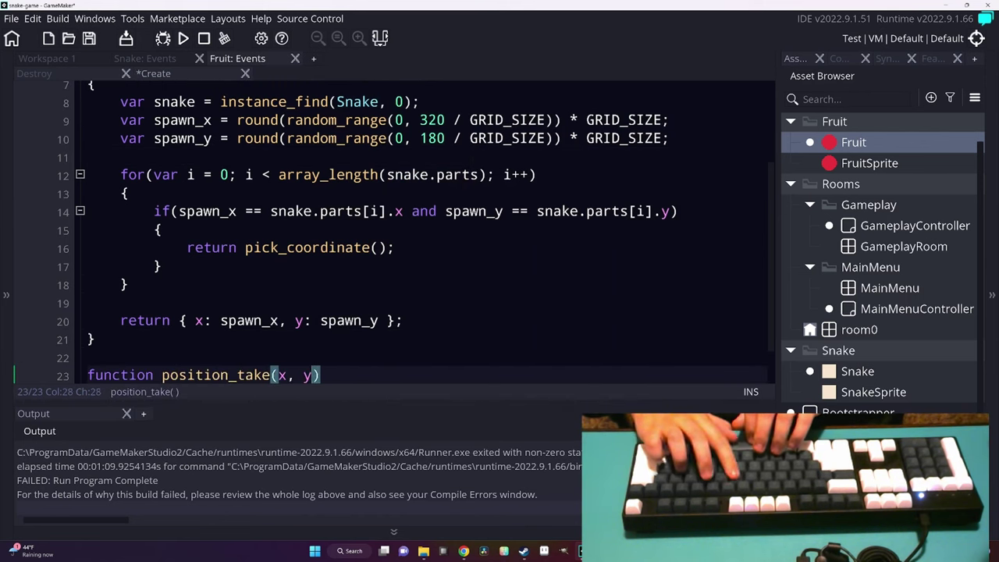
key("End")
key("Return")
type("{")
key("Return")
type("//")
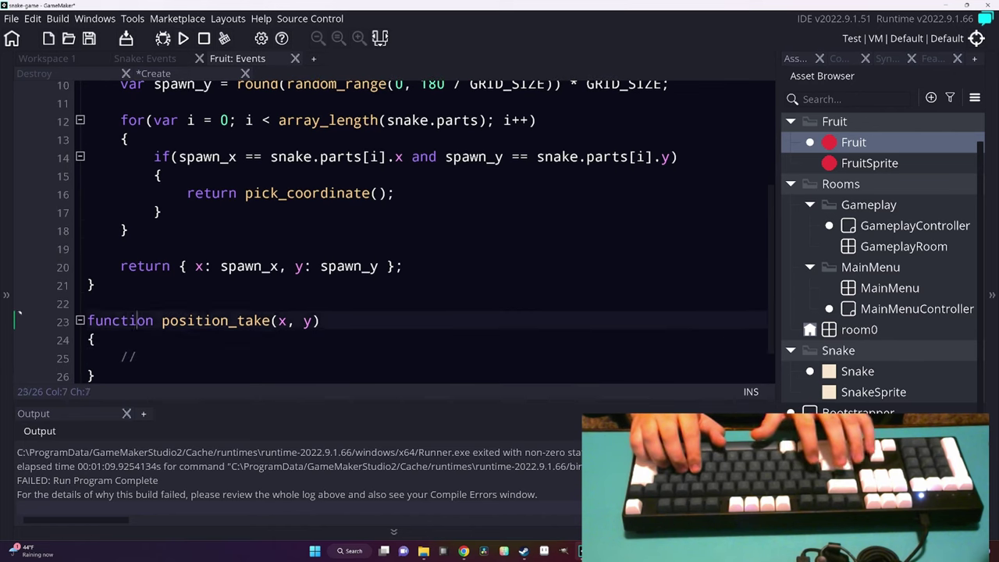
Put a /** */ doc comment above position_take: 'Checks if the snake is already taking up a given x, y.'.
key("Up")
key("Up")
key("Home")
key("Return")
key("Up")
type("/**")
type("*/")
key("Up")
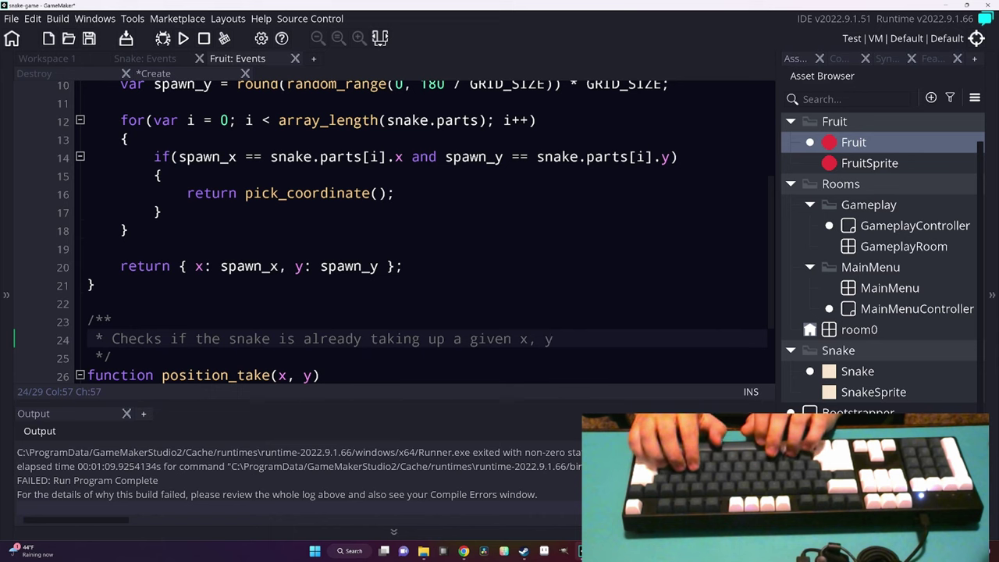
key("Up")
key("Up")
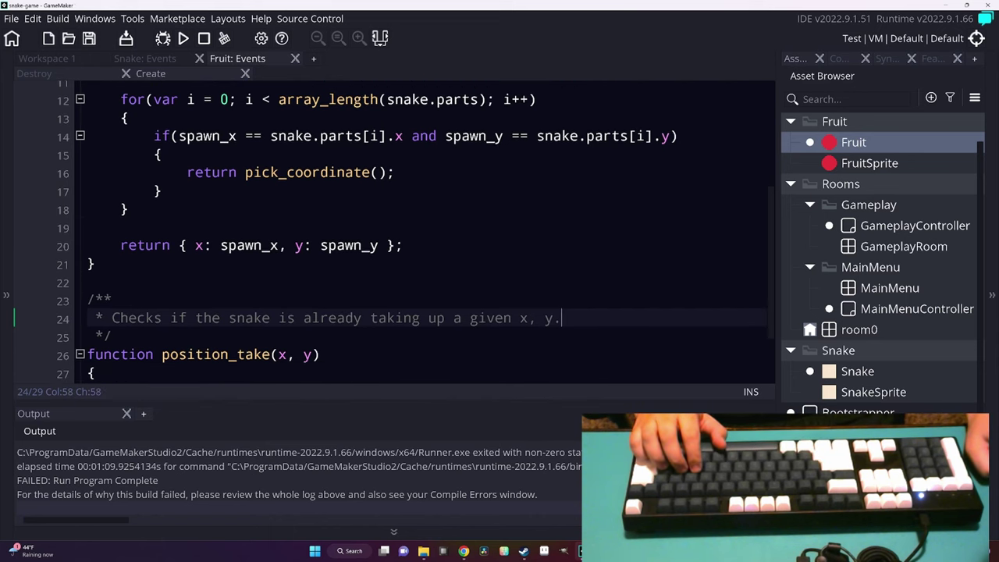
key("Up")
key("Up")
key("Up")
key("Up")
key("Up")
key("Up")
key("Up")
key("Up")
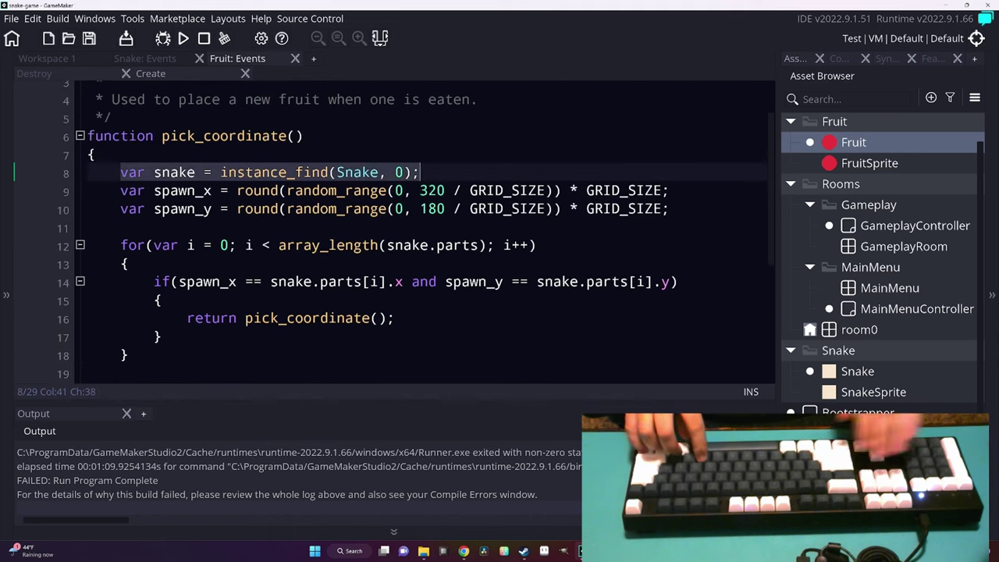
Move the instance_find(Snake, 0) lookup from pick_coordinate into position_take's body.
key("BackSpace")
key("BackSpace")
scroll(422, 226, "down", 1)
scroll(422, 226, "down", 3)
double_click(128, 320)
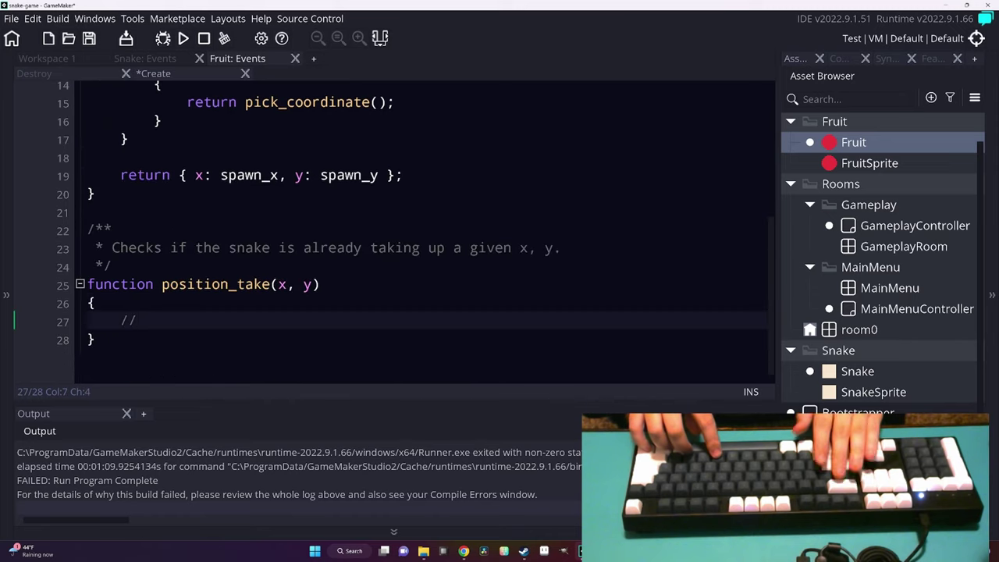
type("var snake = instance_find(Snake, 0);")
Move the snake-overlap loop into position_take, returning true inside it.
scroll(421, 226, "up", 2)
left_click_drag(121, 164, 128, 275)
key("ctrl+c")
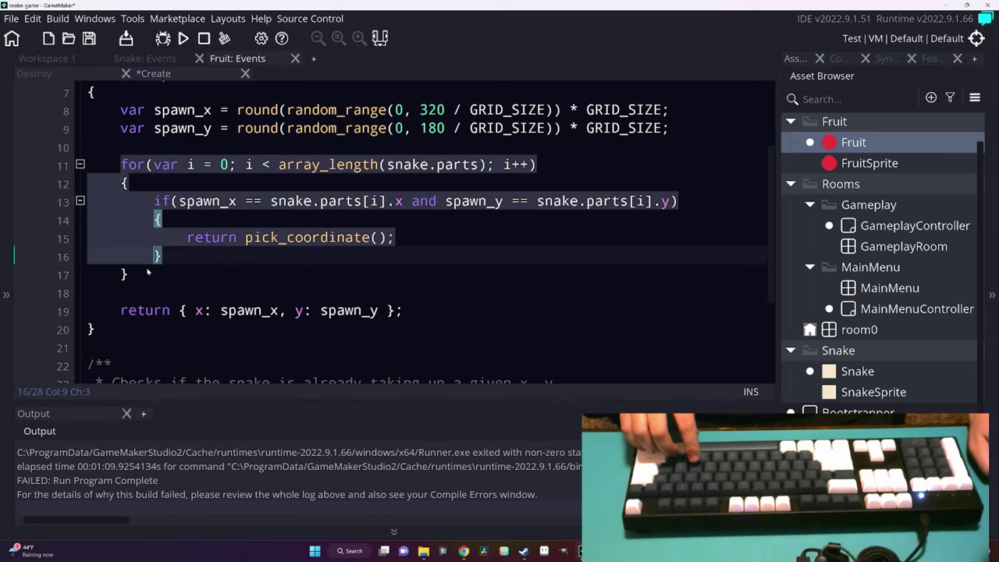
key("BackSpace")
left_click(419, 357)
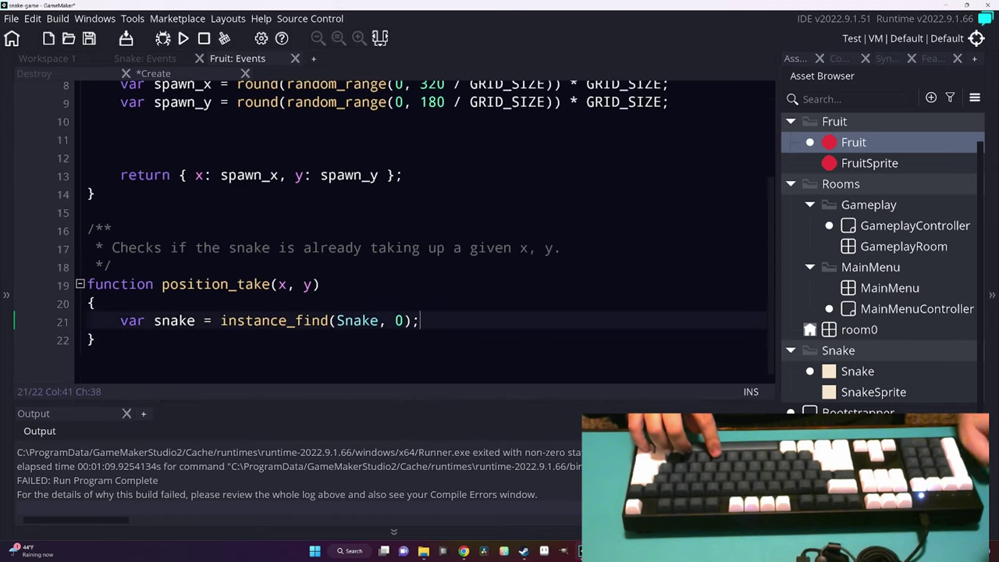
key("Return")
key("ctrl+v")
key("Up")
key("Up")
key("Up")
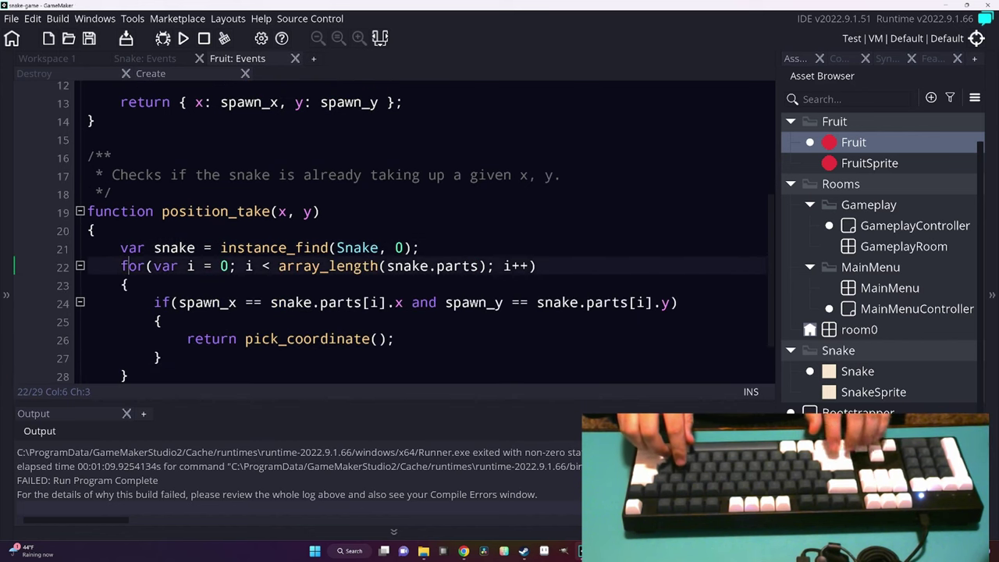
key("Return")
key("Down")
key("Down")
key("Down")
key("Home")
type("r")
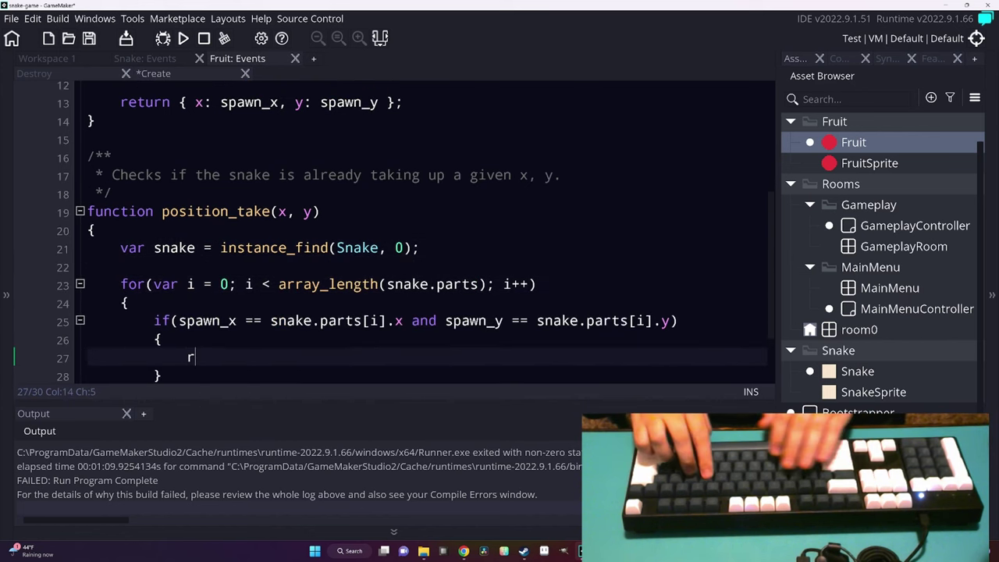
type("eturn true;")
Rename the function to position_taken and add return false; after the loop.
key("Up")
left_click(288, 211)
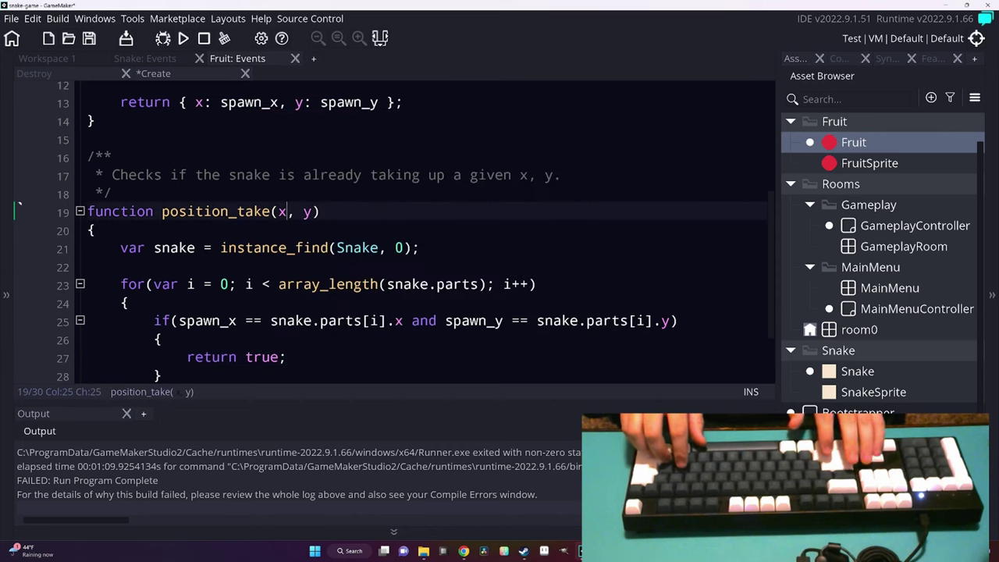
type("n")
key("Down")
key("Down")
key("Down")
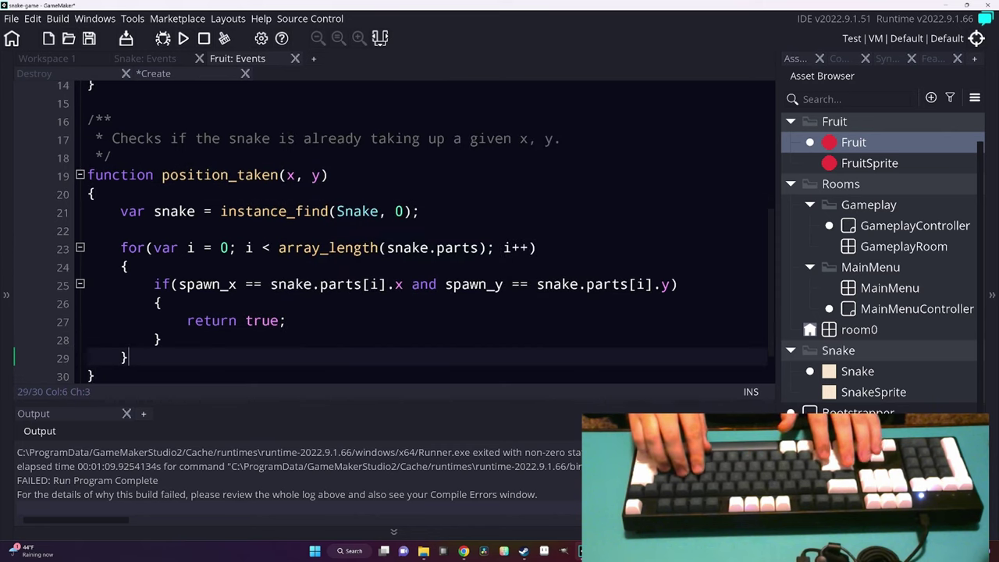
key("Return")
key("Return")
type("return false;")
Rename position_taken's parameters to spawn_x and spawn_y.
scroll(391, 234, "up", 3)
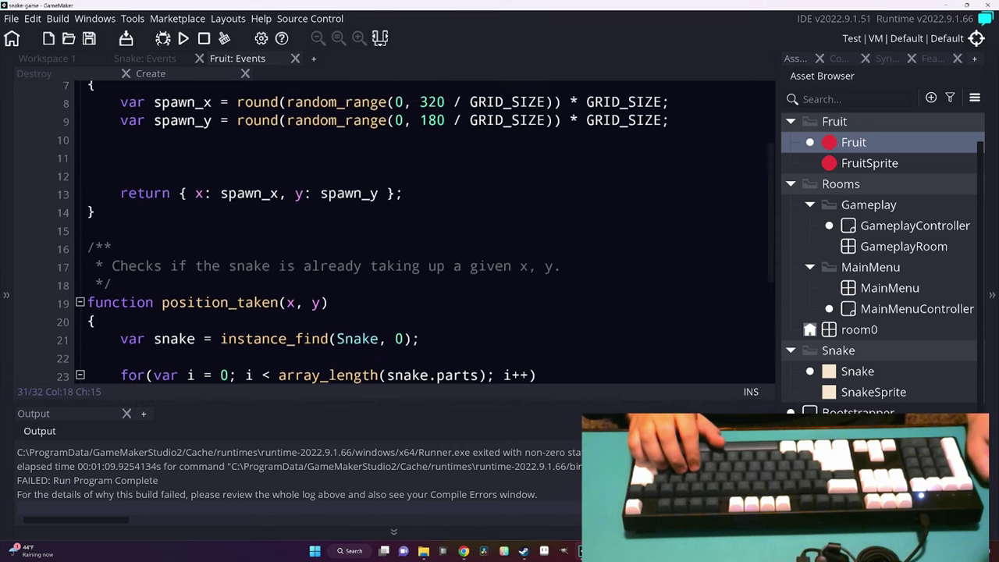
key("Up")
key("Up")
key("Up")
key("End")
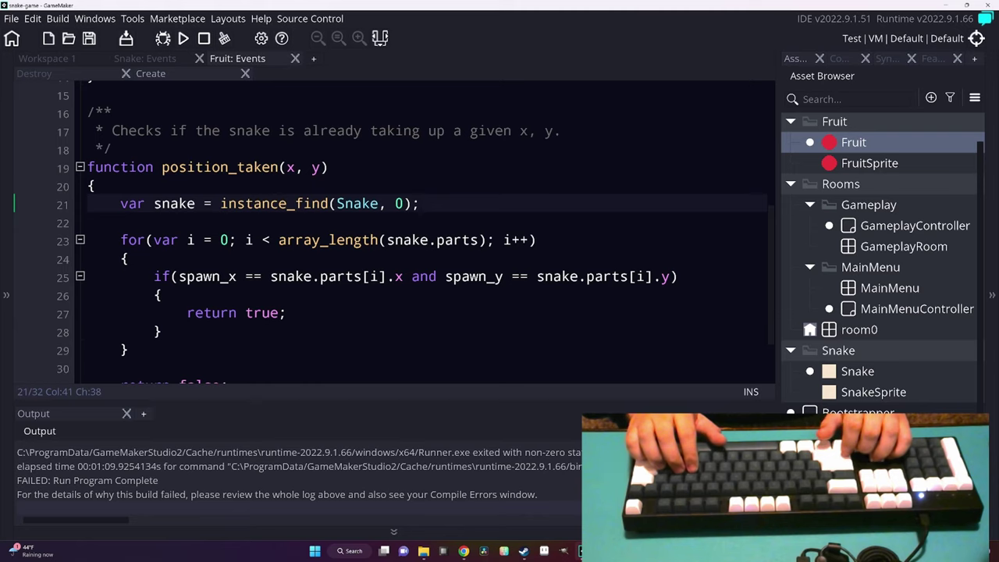
key("Down")
key("Down")
key("Down")
key("Down")
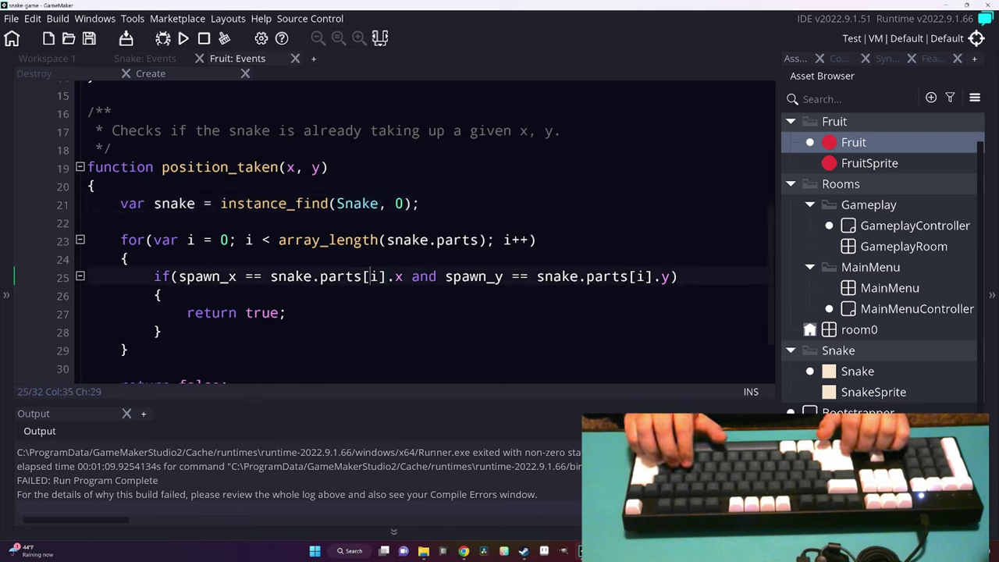
key("Up")
key("Up")
key("Up")
key("Up")
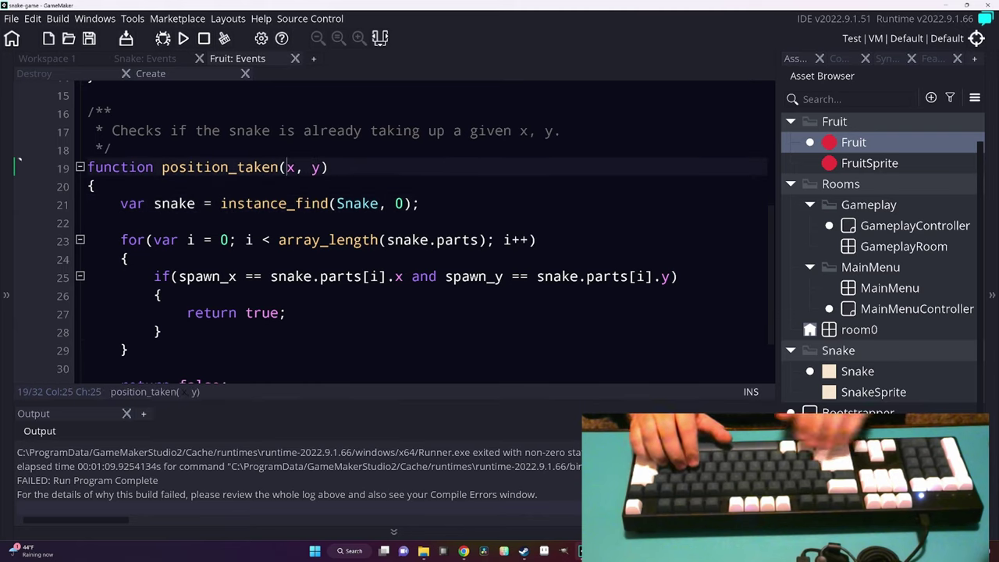
type("spawn_")
key("Right")
key("Right")
key("Right")
type("spawn_")
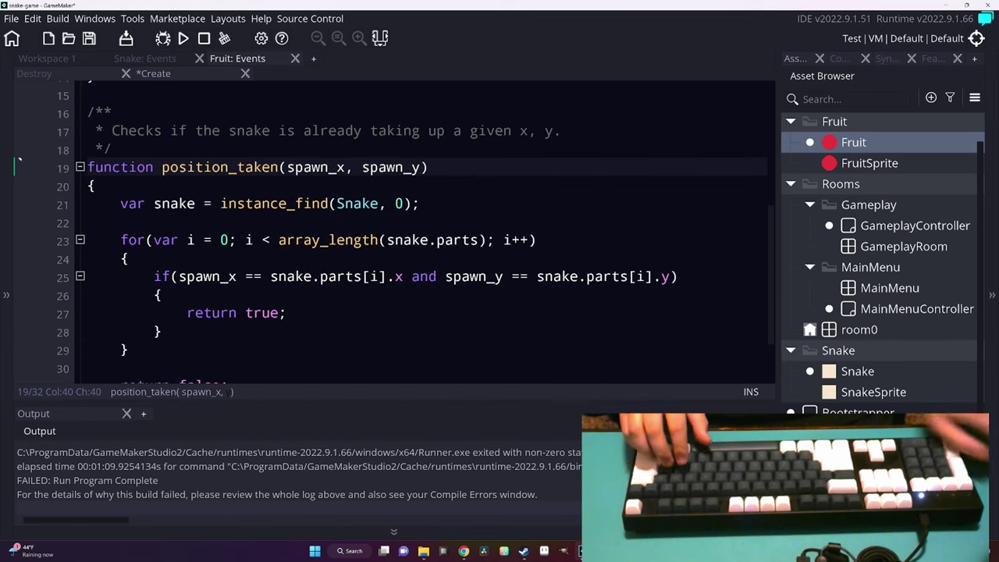
scroll(390, 227, "up", 1)
scroll(390, 226, "down", 2)
Add a while(position_taken(spawn_x, spawn_y)) loop with an empty body inside pick_coordinate.
scroll(390, 226, "up", 5)
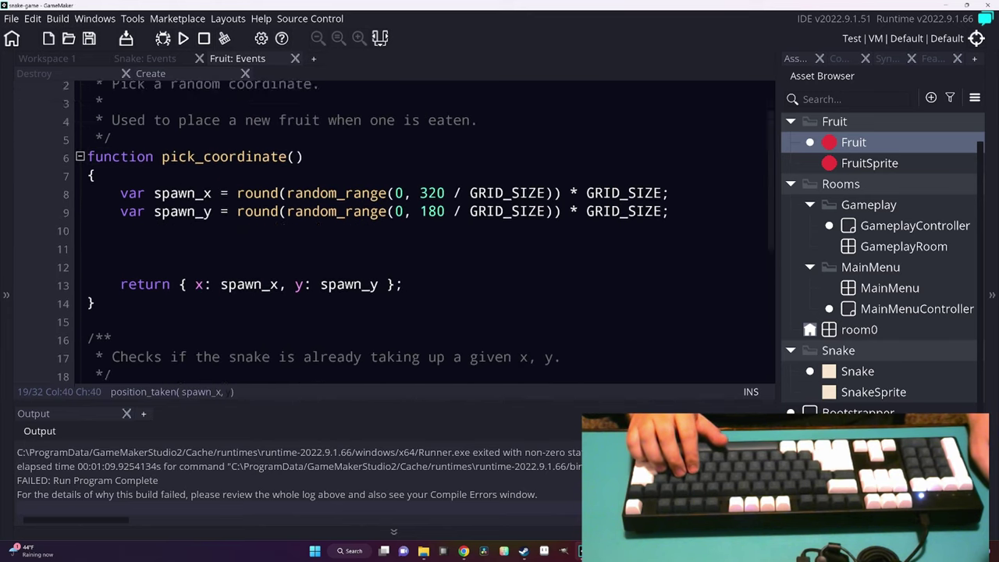
scroll(391, 226, "up", 1)
left_click(120, 273)
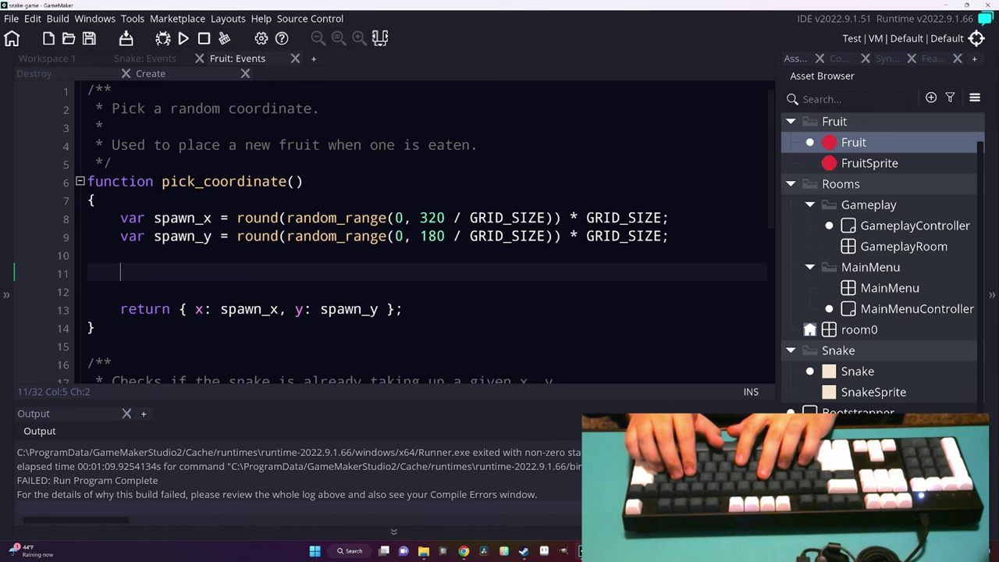
type("while(")
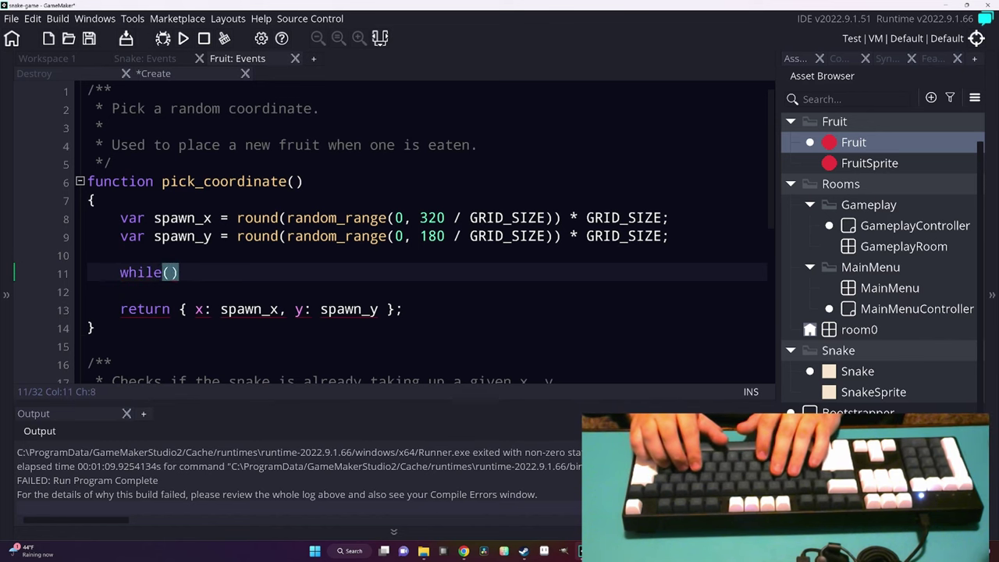
type("position")
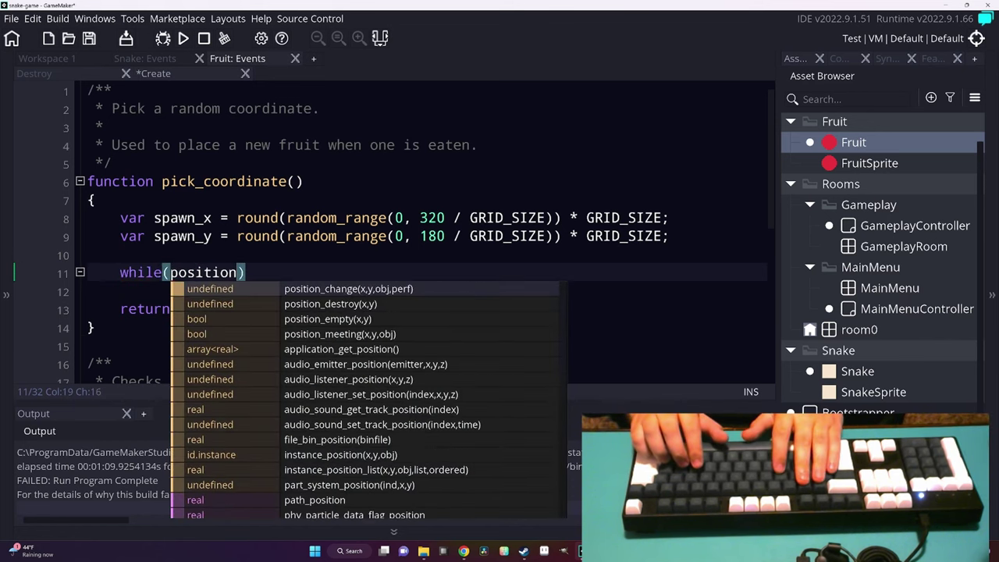
type("_taken(sp")
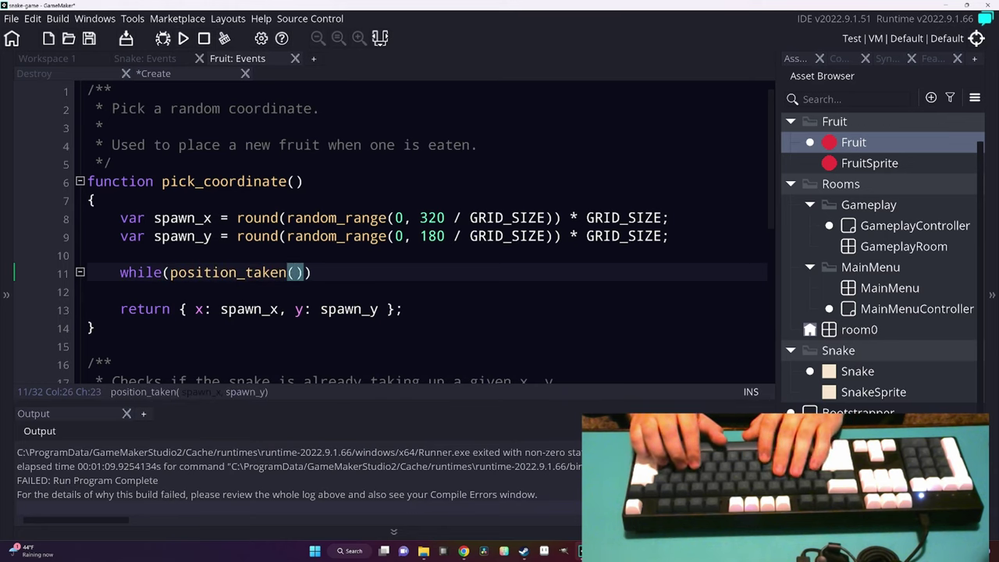
type("awn_")
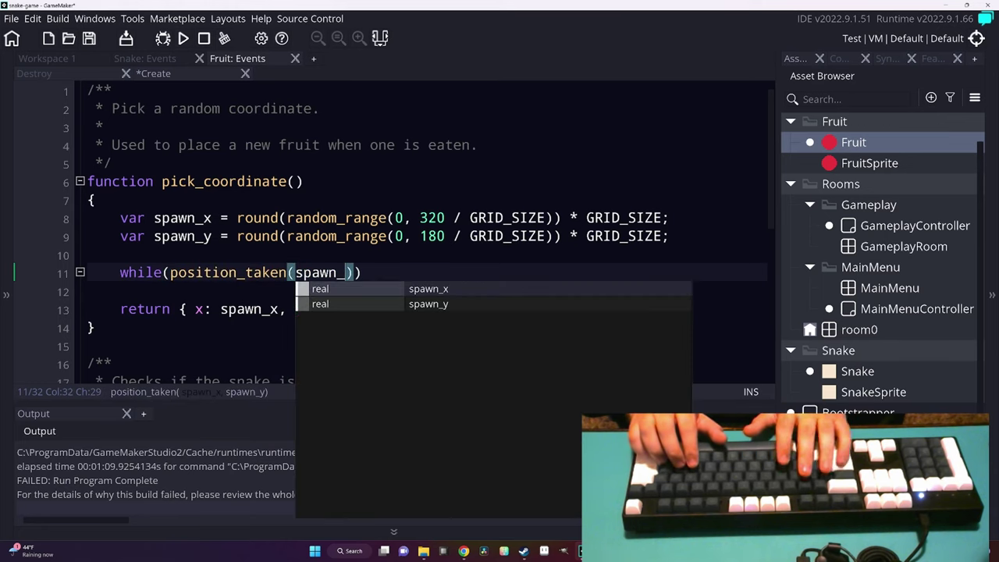
type("x, spawn_y")
key("End")
key("Return")
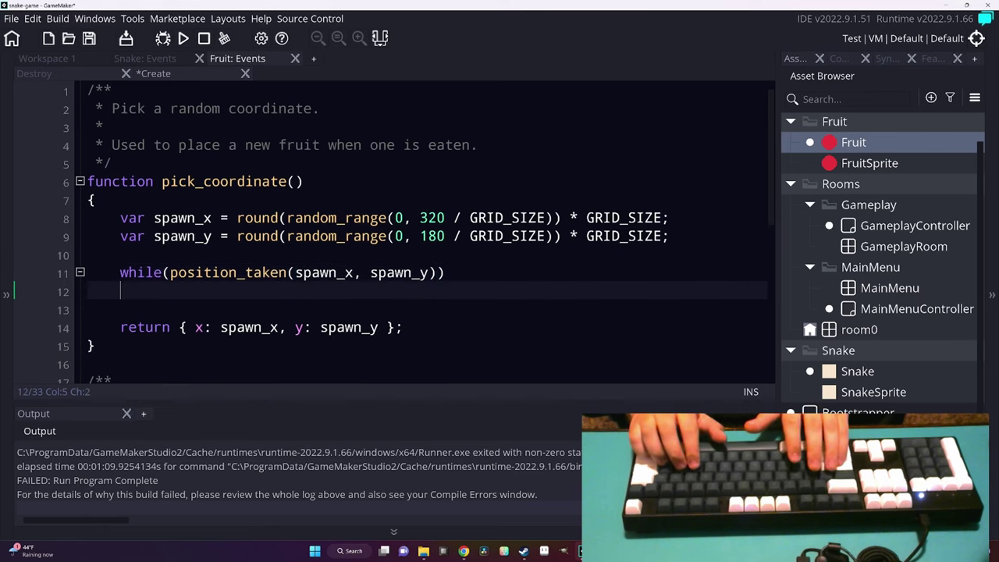
type("{")
key("Return")
scroll(421, 234, "down", 2)
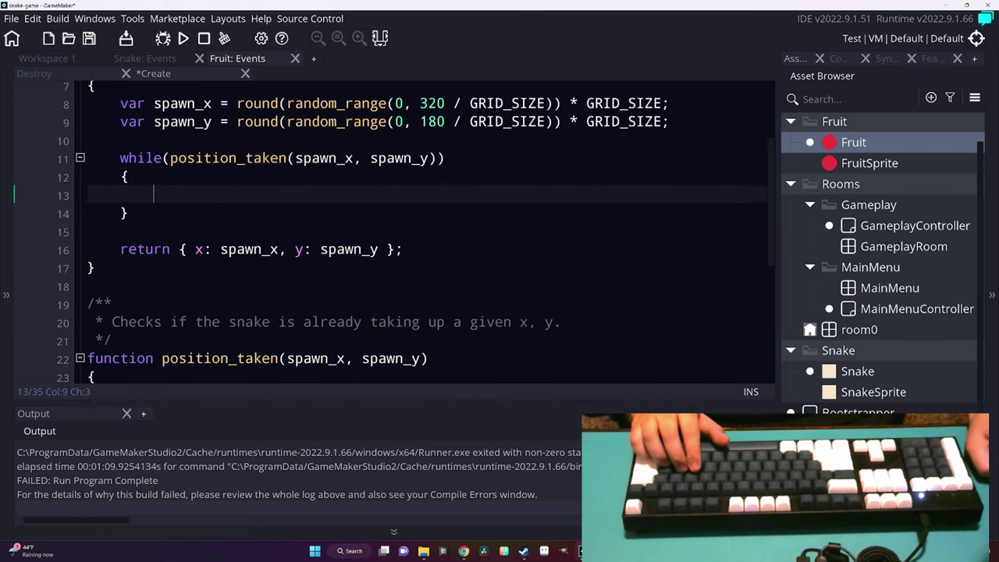
scroll(421, 234, "up", 2)
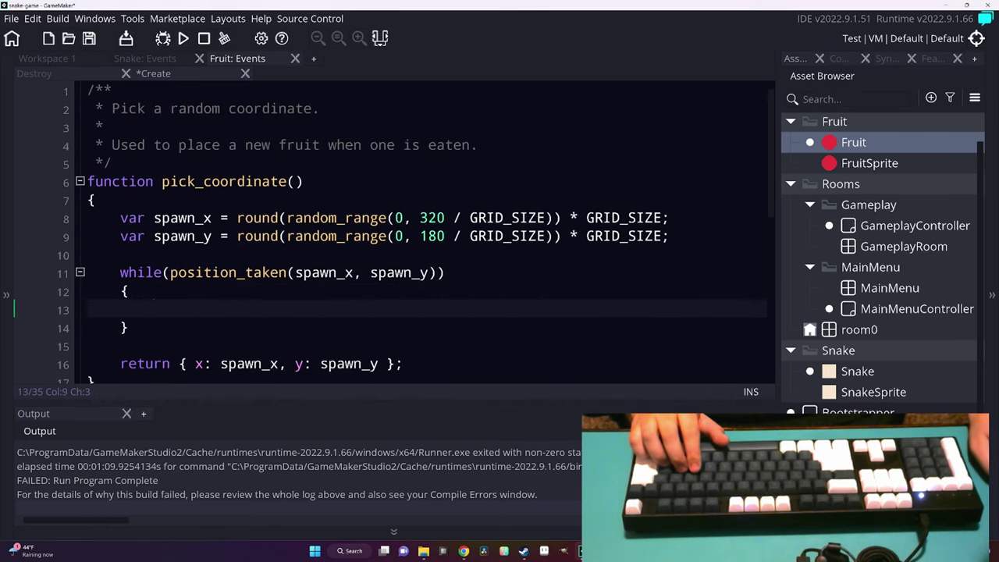
Rename the function to pick_open_coordinate and add 'grid' to its summary comment.
left_click(216, 181)
type("open")
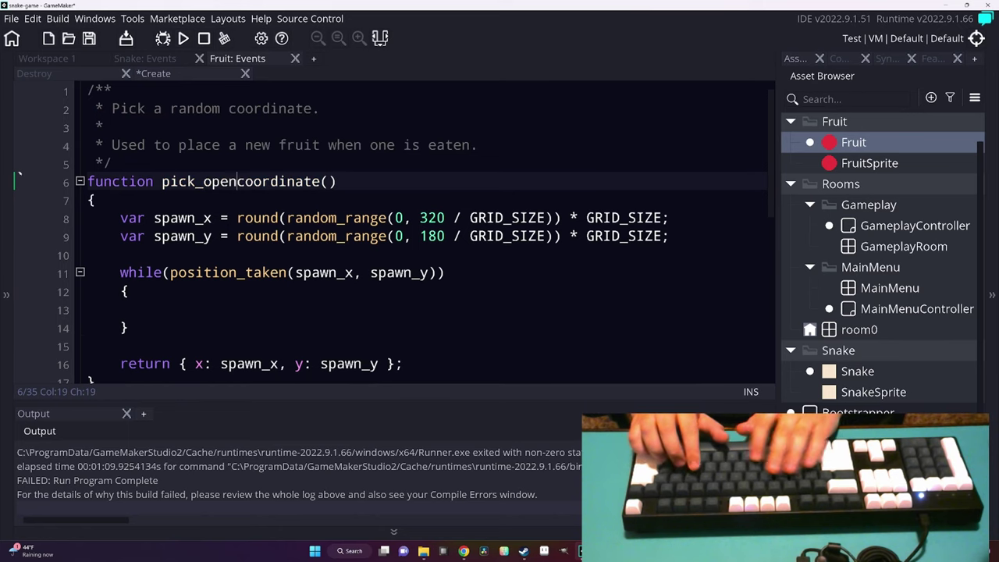
type("_")
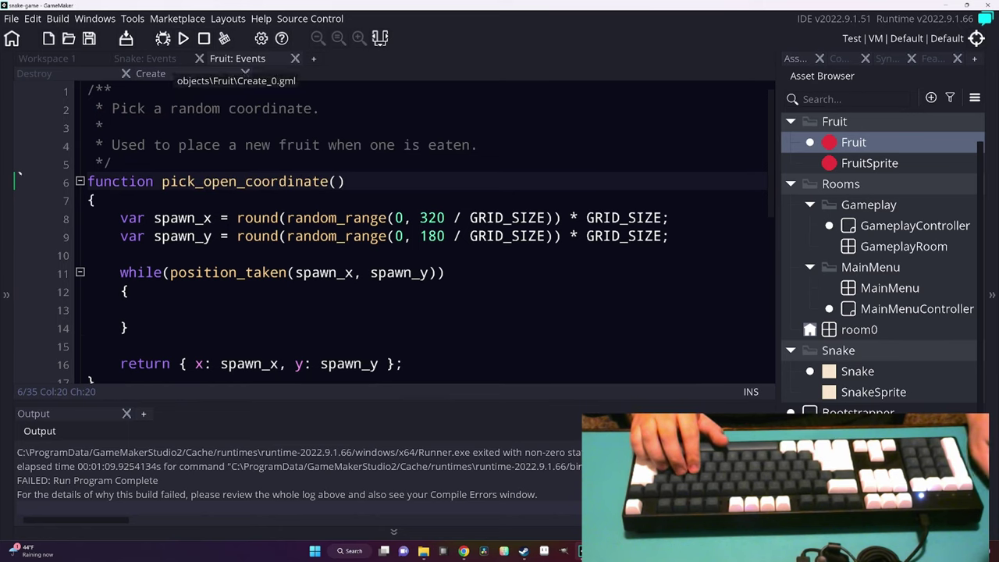
key("ctrl+Right")
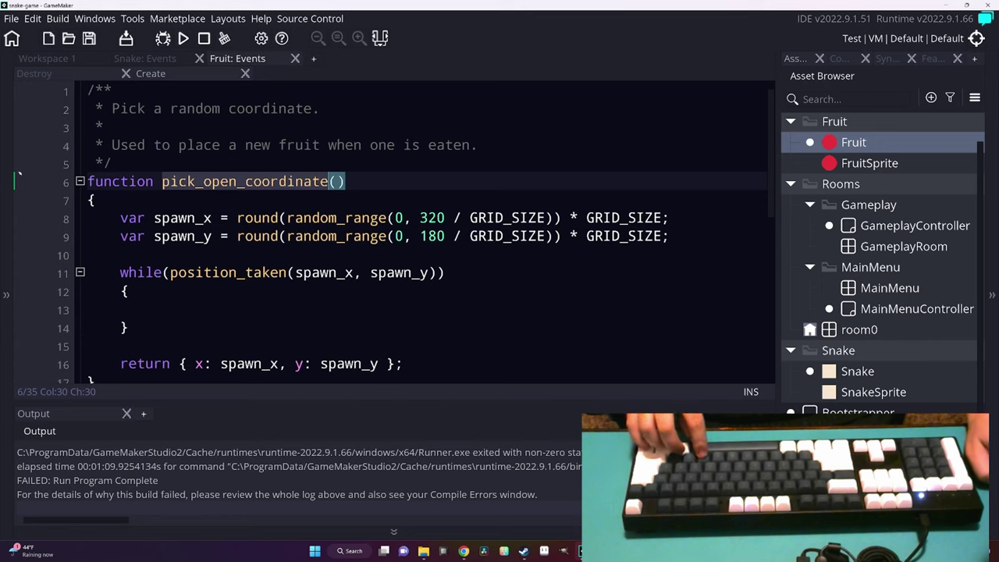
left_click(316, 108)
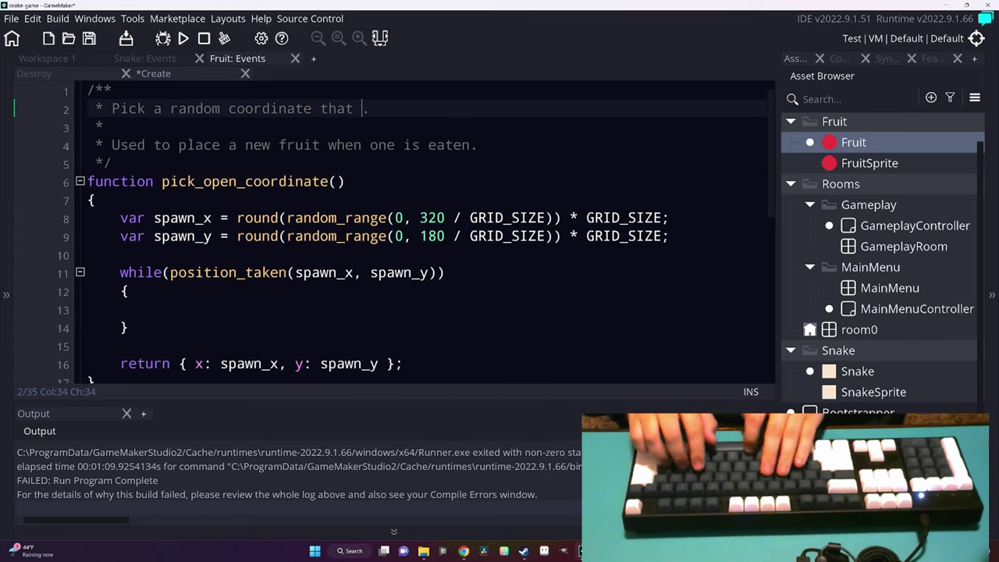
type("grid")
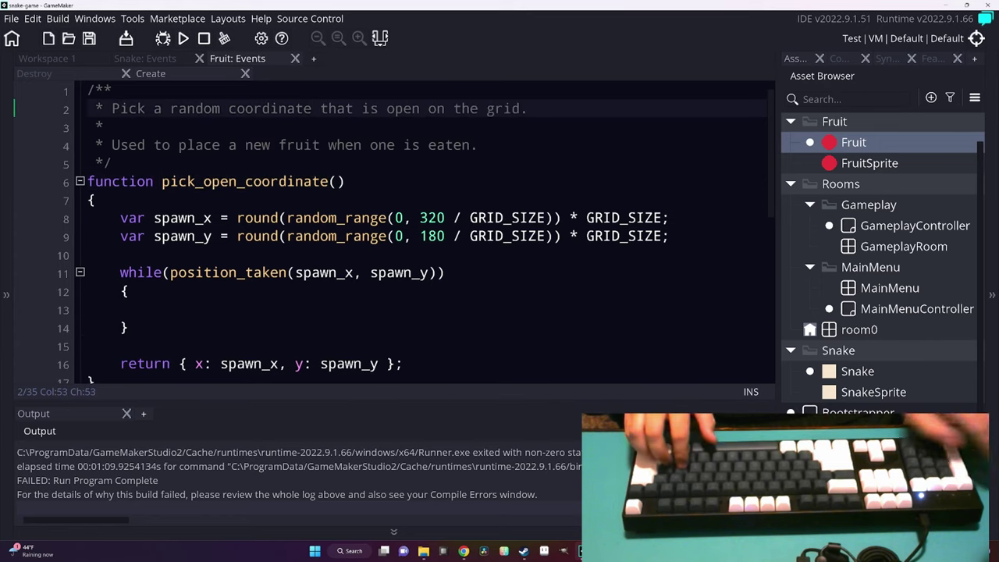
Change the Destroy event's call to pick_open_coordinate, then return to the Create code.
key("ctrl+Tab")
type("open_")
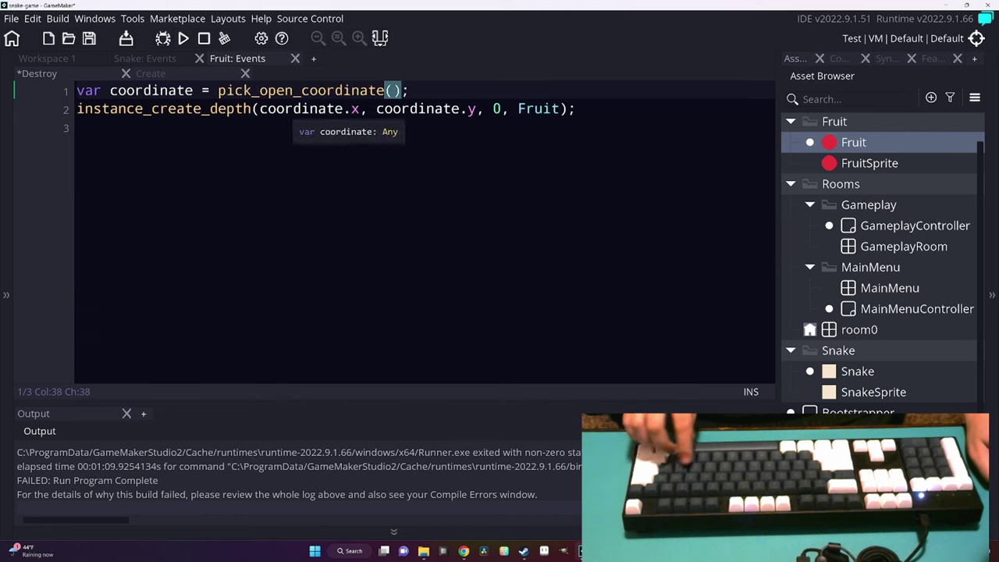
key("ctrl+Tab")
key("Down")
key("Down")
key("Down")
key("Down")
key("Down")
key("Down")
Create a generate_random_coordinate() function that returns a struct, starting with an x field.
key("Return")
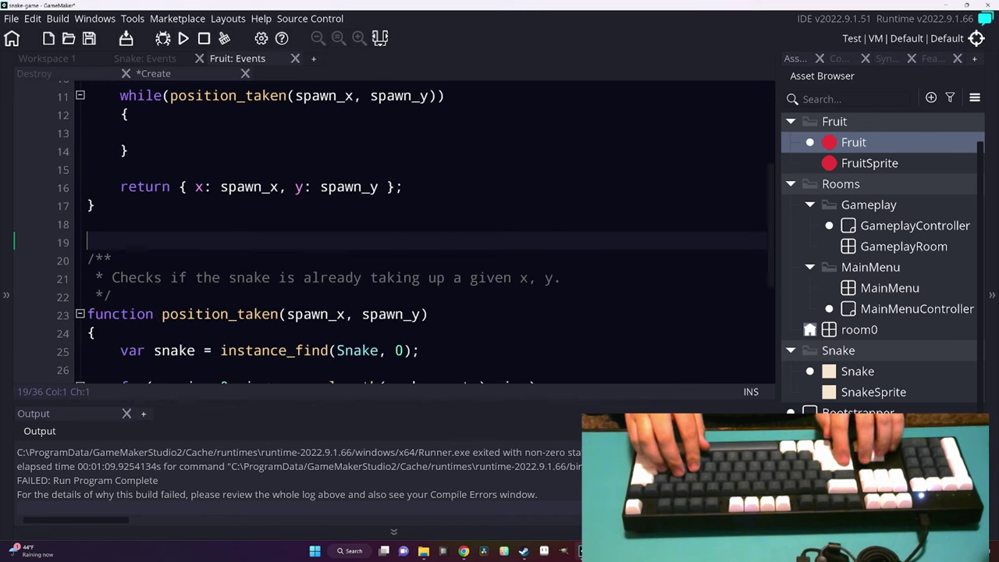
type("function generate_r")
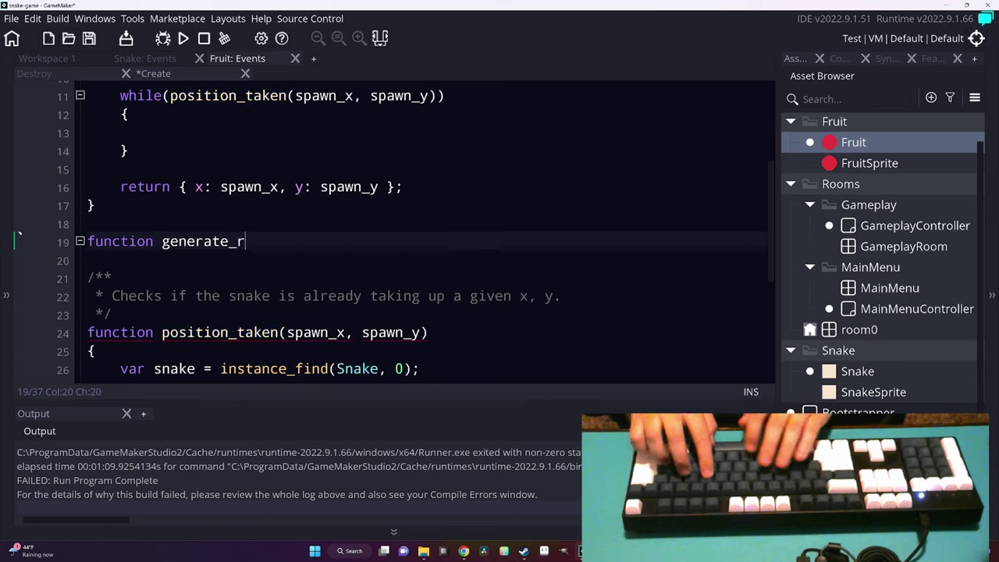
type("andom_coordinate()")
key("Return")
type("{}")
key("Left")
key("Return")
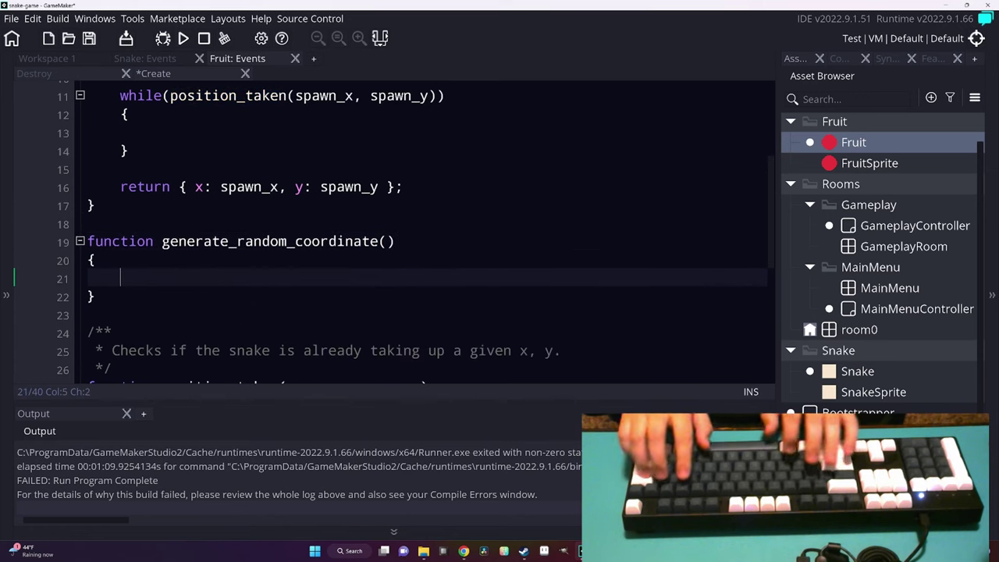
type("return {};")
key("Left")
key("Left")
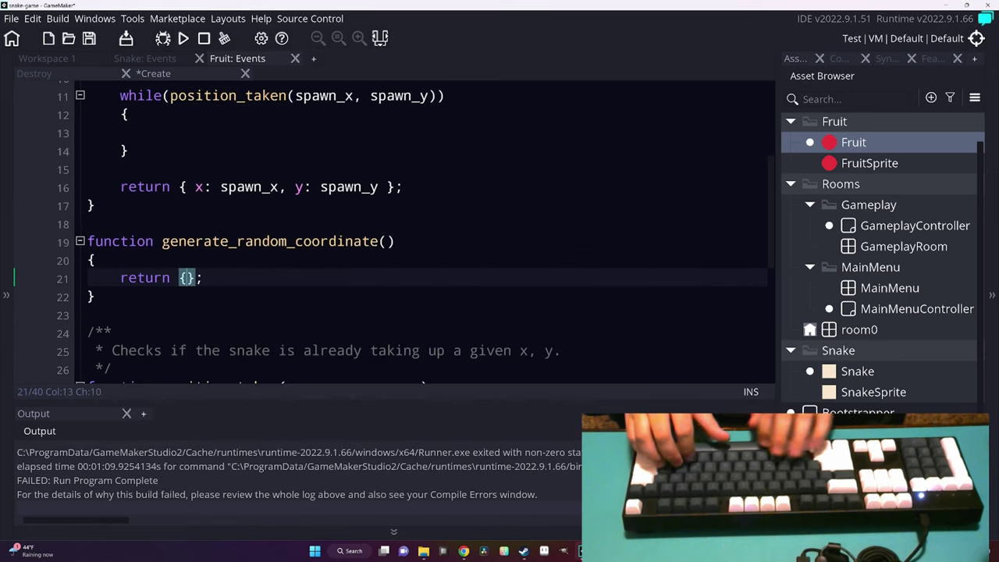
key("Return")
key("Up")
key("End")
key("Return")
type("x")
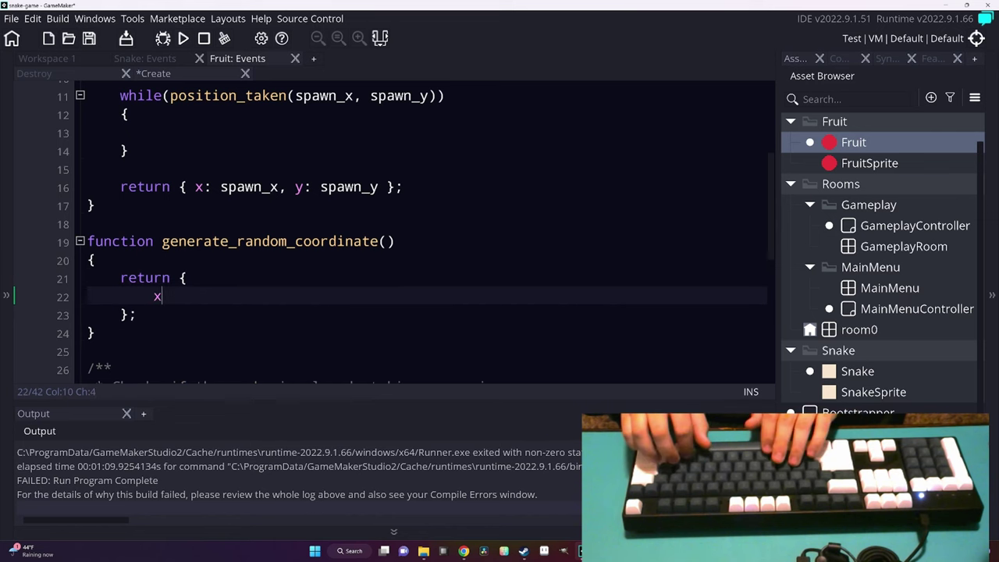
Fill the struct's x and y fields with the copied round(random_range(...)) * GRID_SIZE expressions.
scroll(312, 234, "up", 3)
left_click(648, 207)
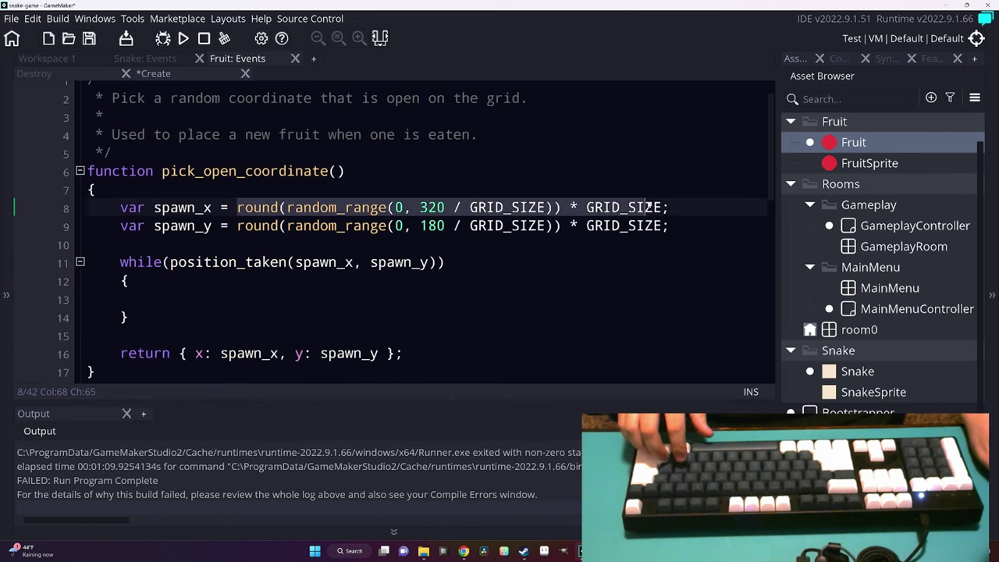
key("ctrl+c")
left_click(173, 254)
key("ctrl+v")
type(",")
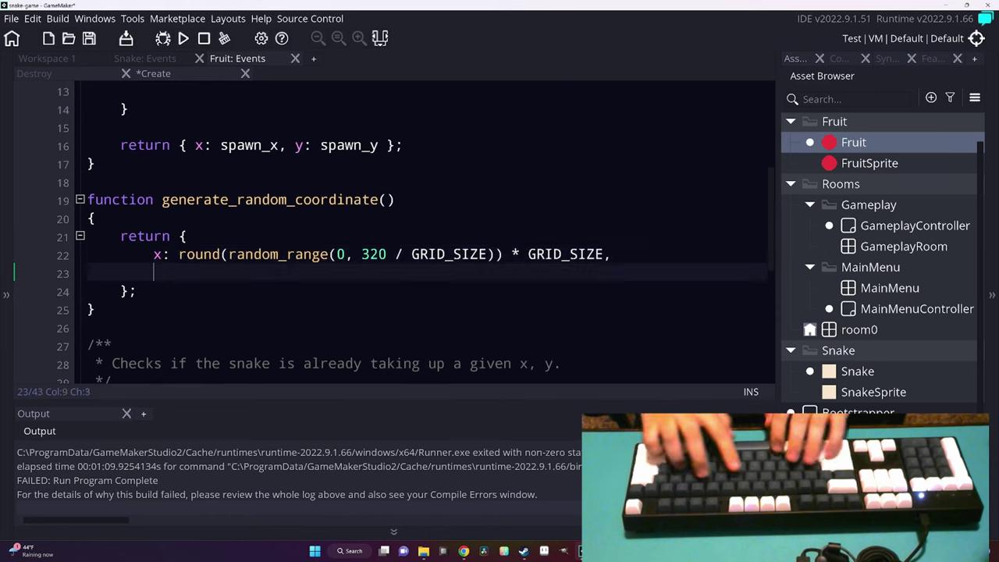
key("Return")
type("y:")
scroll(390, 234, "up", 4)
left_click_drag(238, 205, 662, 205)
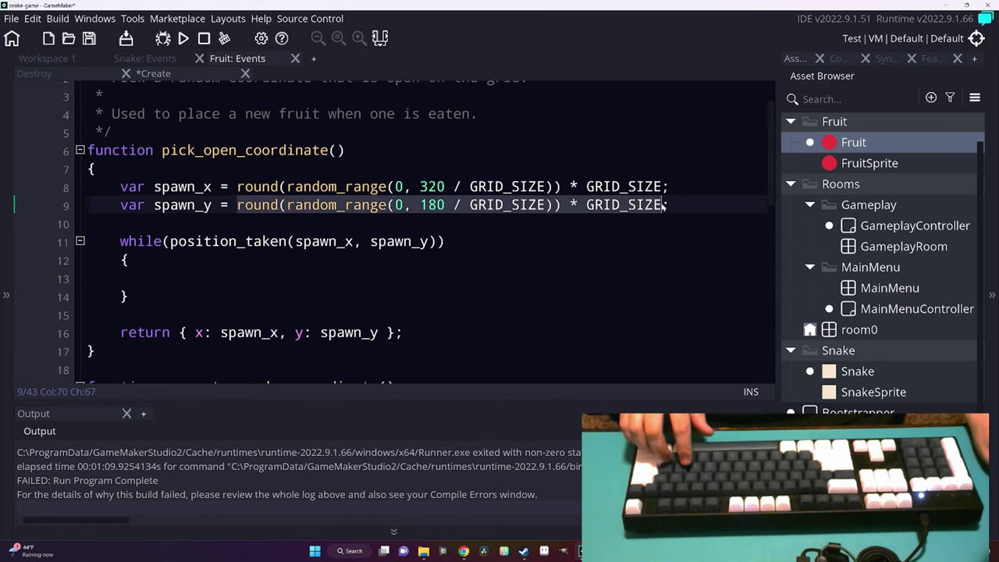
key("ctrl+c")
scroll(390, 234, "down", 2)
key("ctrl+v")
type(",")
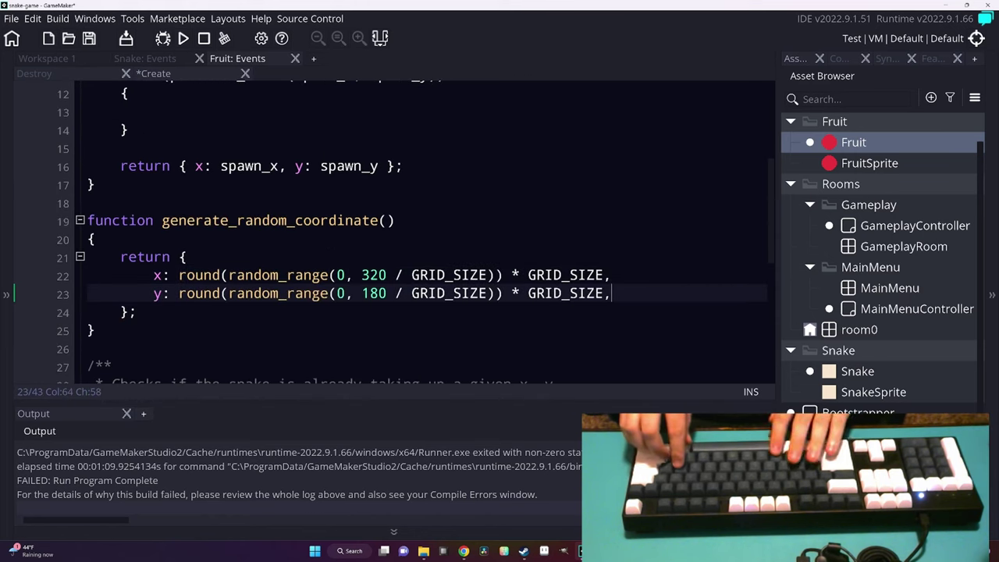
Replace the spawn_x/spawn_y vars with var coordinate = generate_random_coordinate(); and pass coordinate.x to position_taken.
scroll(390, 234, "up", 1)
scroll(390, 234, "up", 2)
left_click_drag(120, 165, 670, 184)
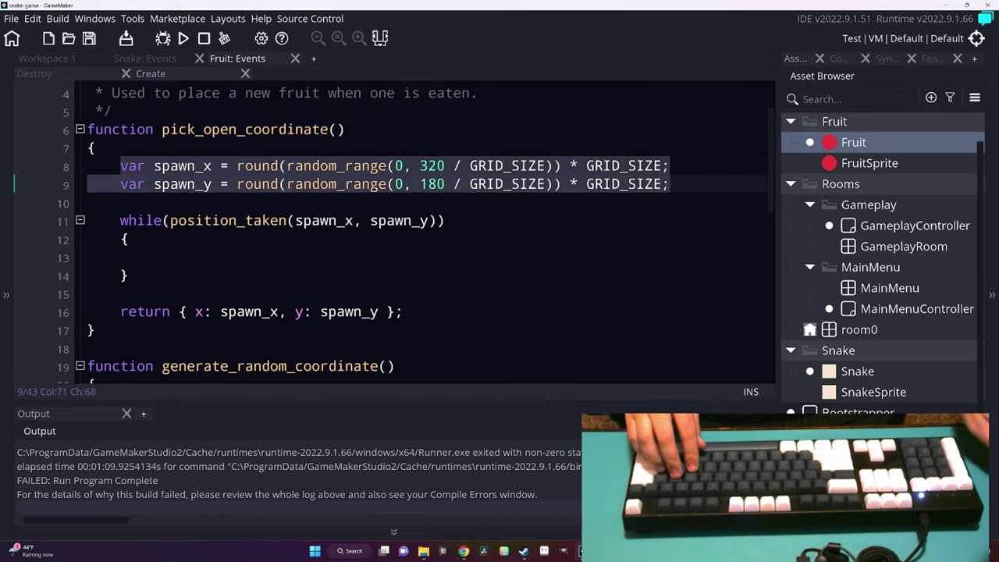
key("BackSpace")
type("var")
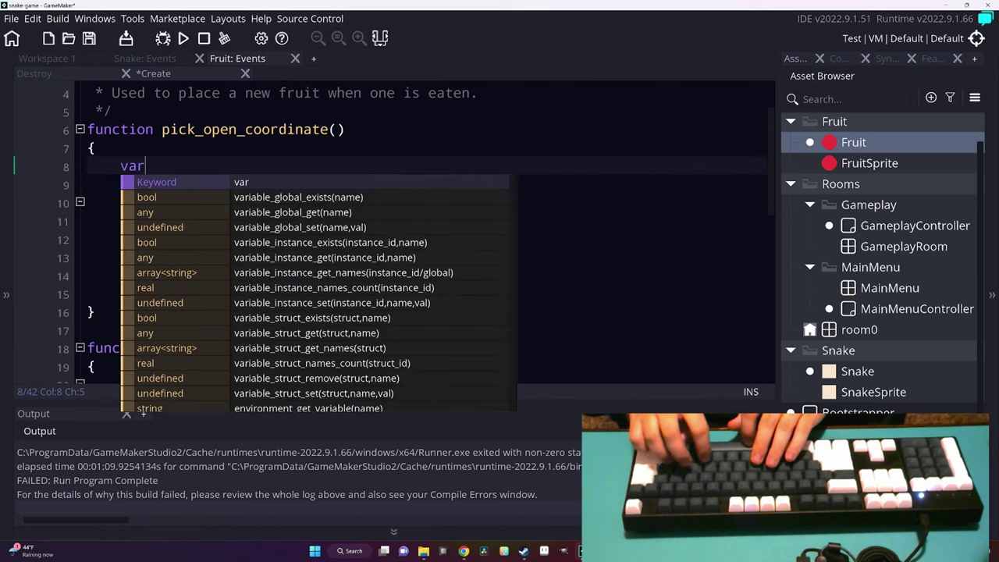
type(" coordinate = generate")
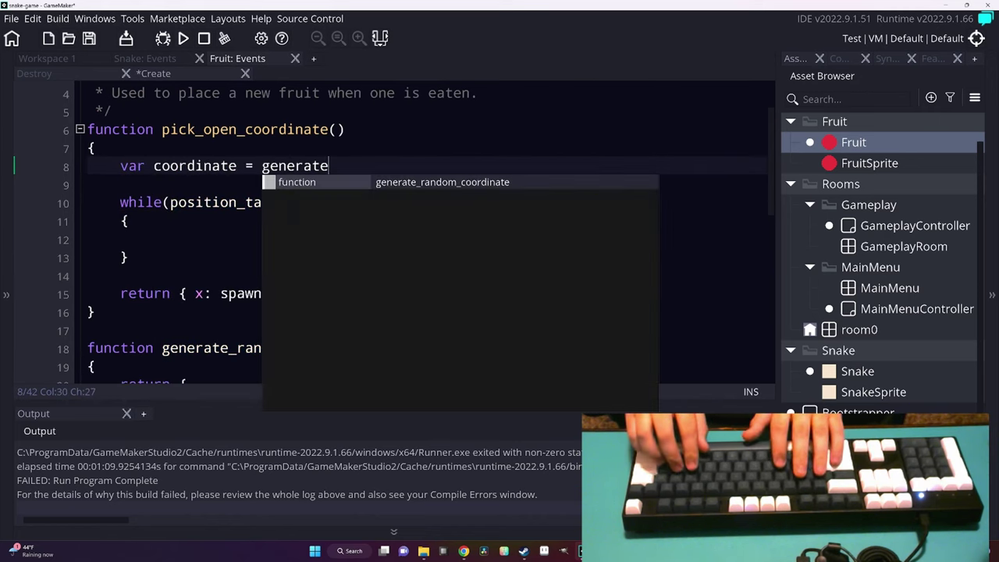
key("Return")
type(";")
left_click(433, 202)
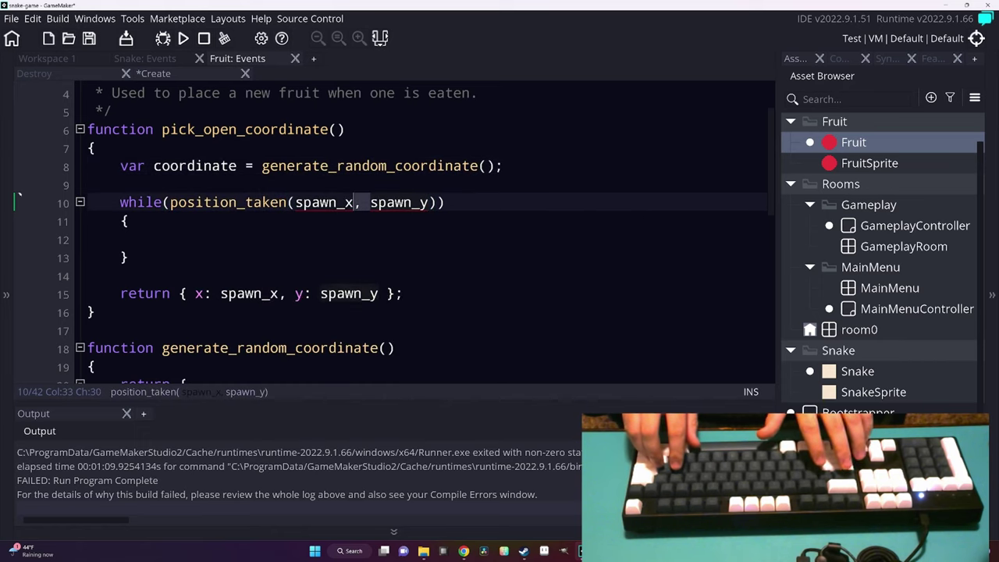
key("ctrl+BackSpace")
key("Delete")
key("Delete")
key("Delete")
type("coordiante.x")
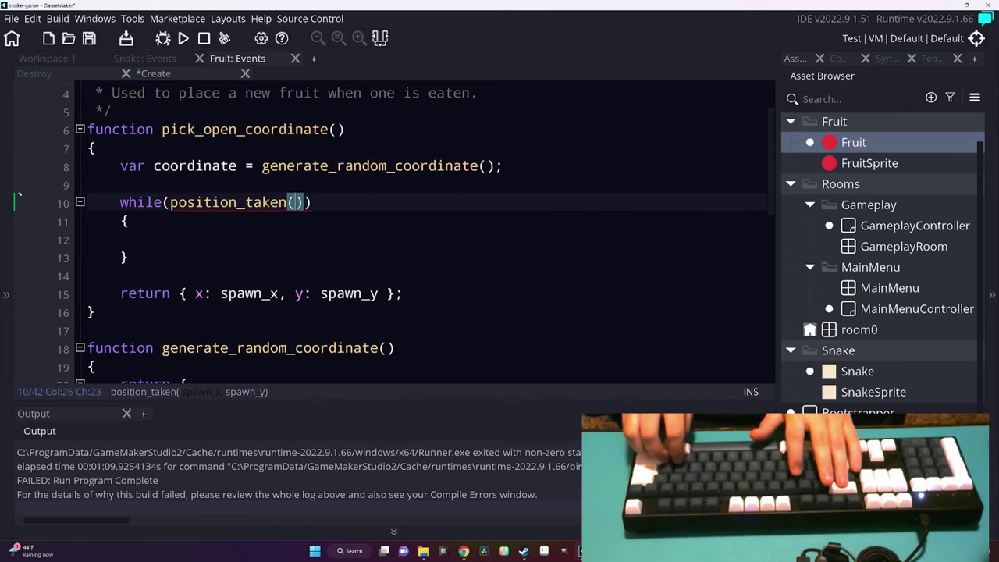
type("ord")
key("Return")
scroll(421, 234, "down", 3)
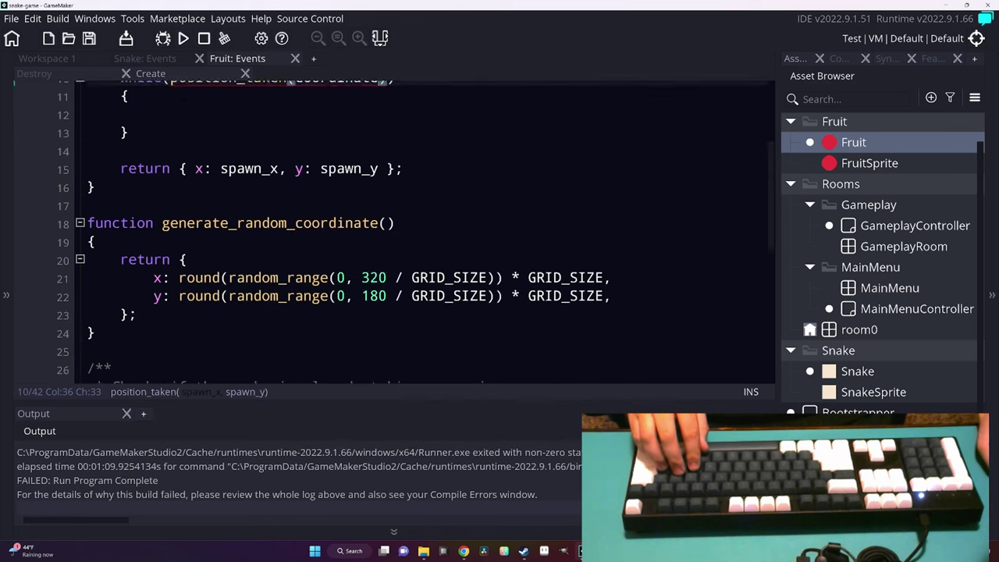
scroll(421, 234, "down", 4)
Make position_taken take a coordinate parameter and compare snake parts against coordinate.x and coordinate.y.
left_click(404, 173)
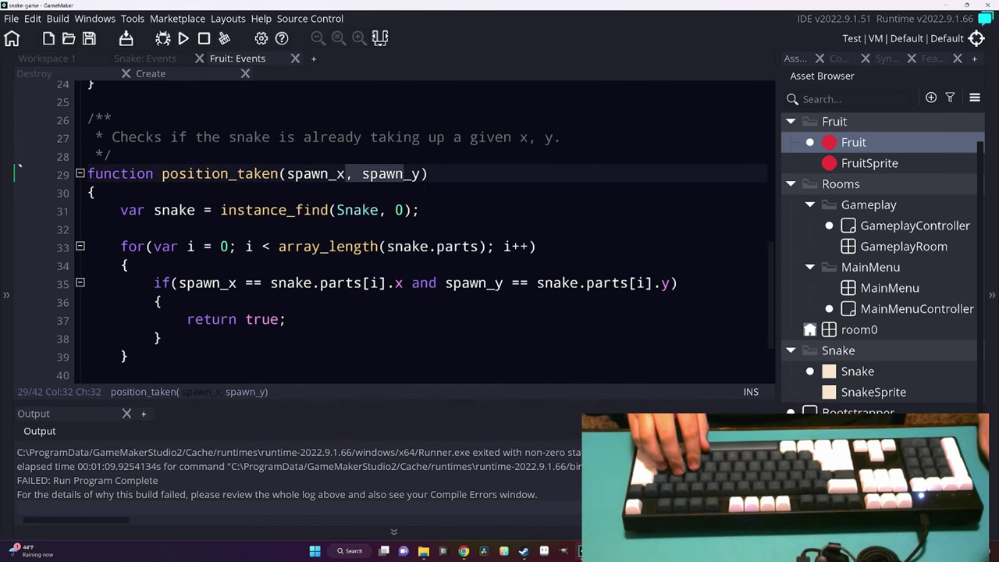
left_click_drag(305, 175, 287, 173)
type("coordiante")
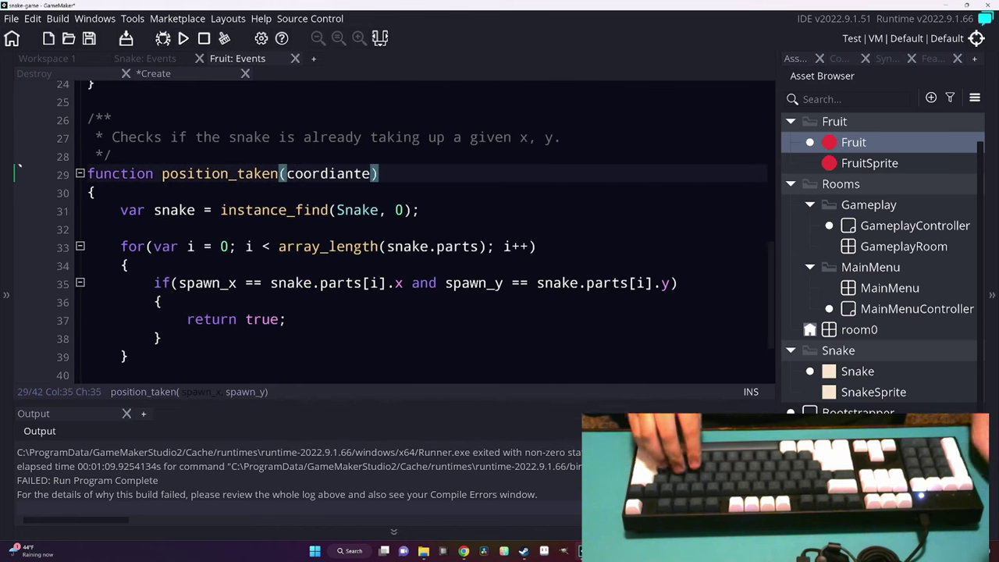
left_click(287, 173)
double_click(287, 174)
type("coordinate")
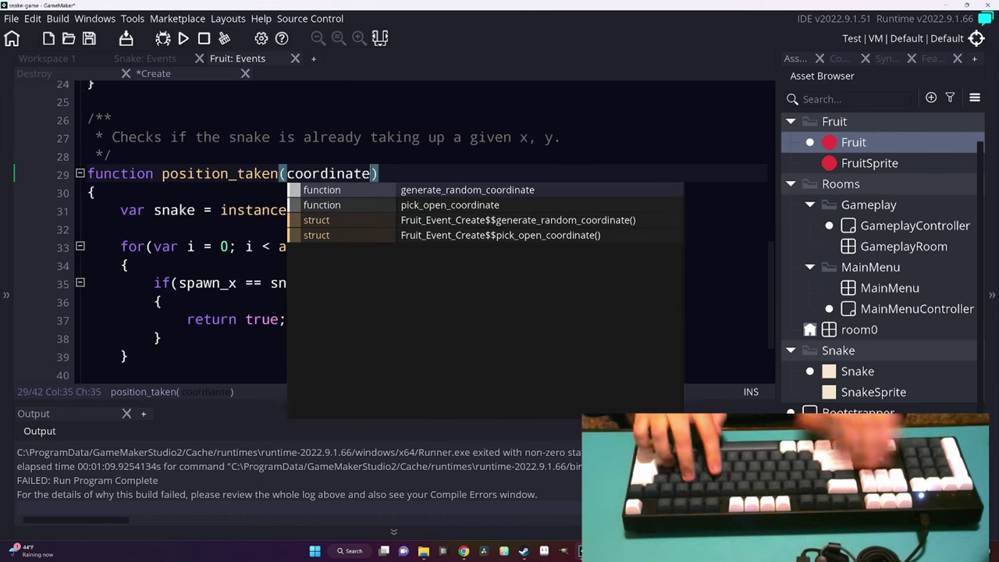
left_click(129, 265)
double_click(207, 282)
type("coordin")
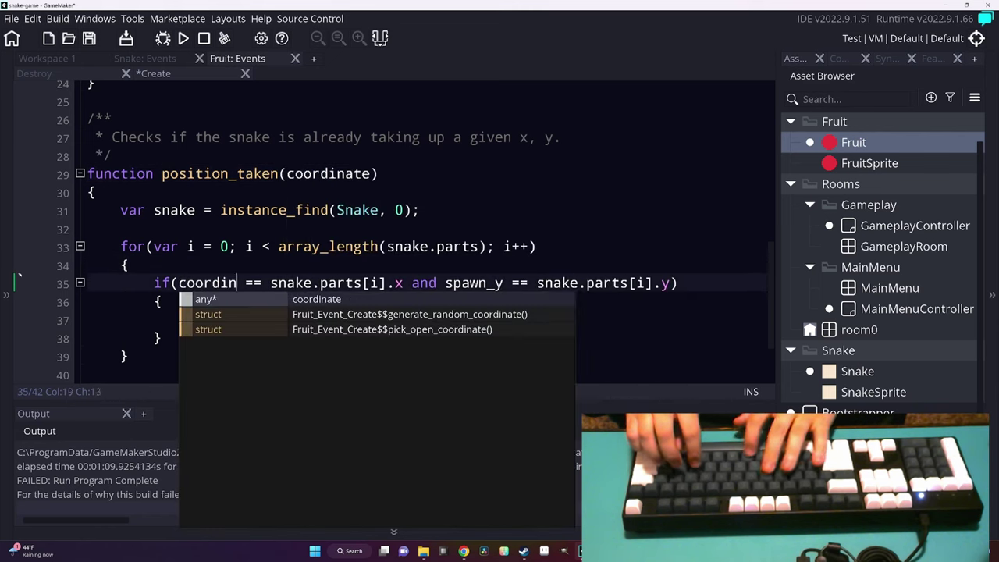
type("ate.x")
type("c")
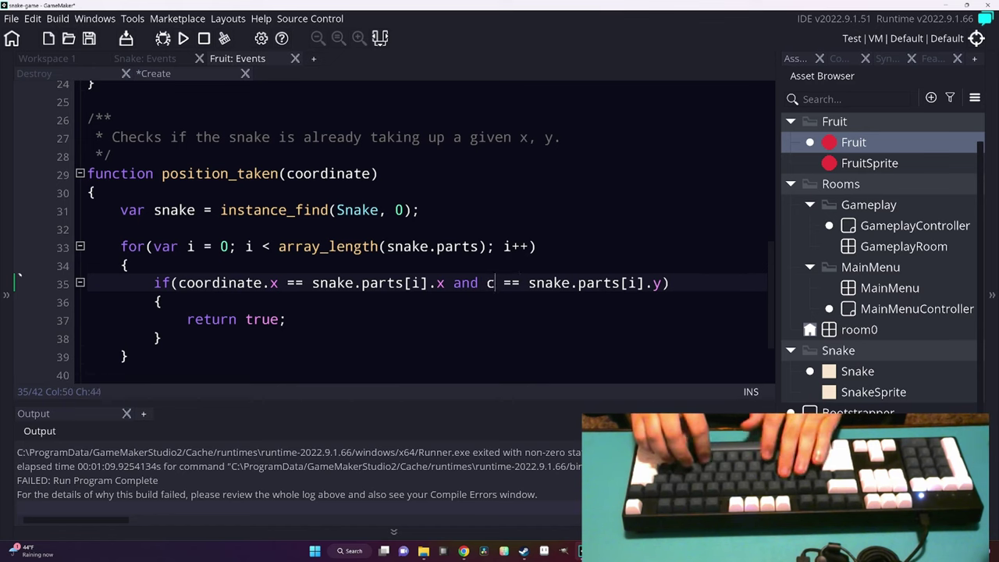
type("oordinate.y")
Make the while loop reroll coordinate = generate_random_coordinate(); and save the Create code.
scroll(429, 226, "up", 10)
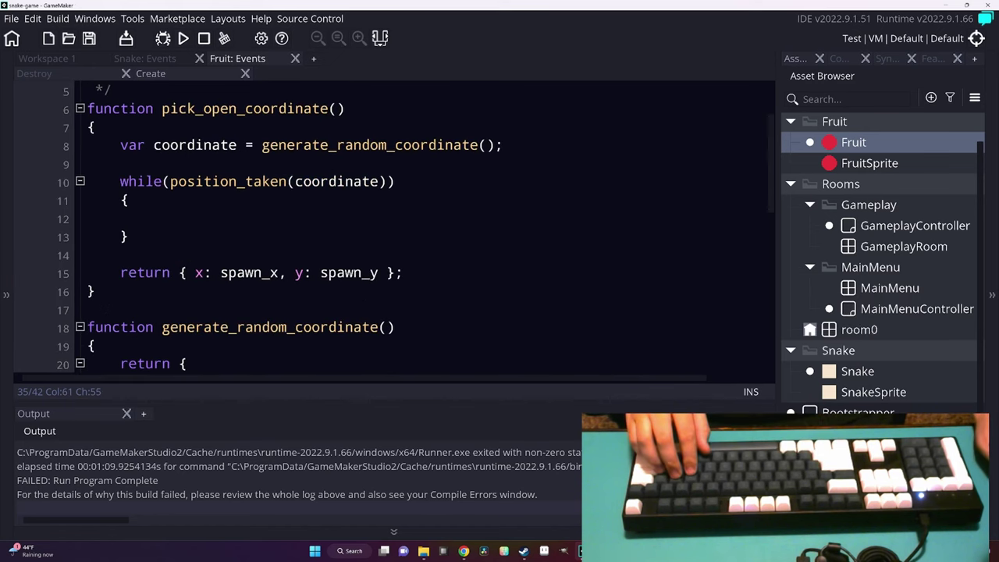
left_click(153, 291)
key("Up")
key("shift+Down")
key("shift+Down")
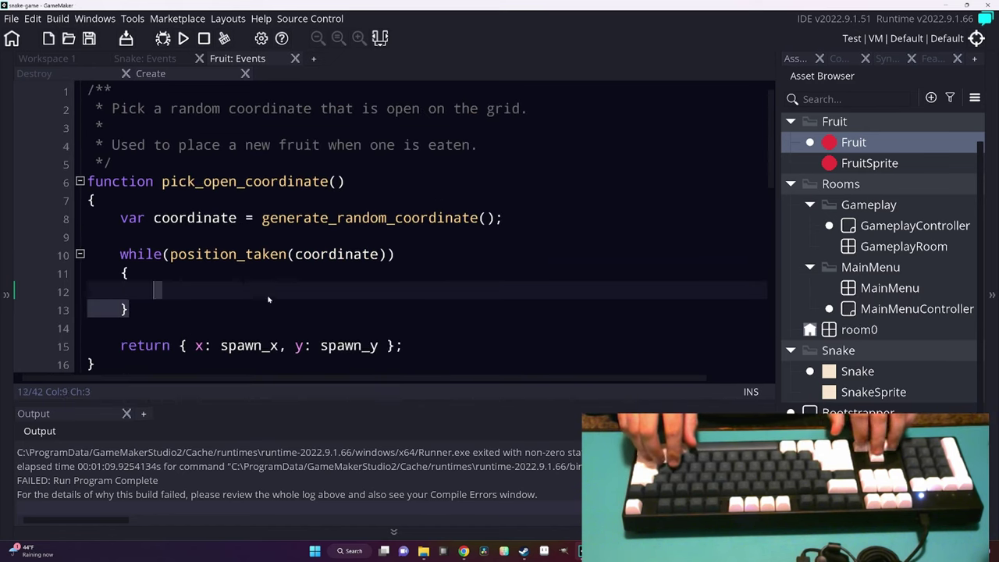
key("Delete")
key("BackSpace")
type("coor")
key("Return")
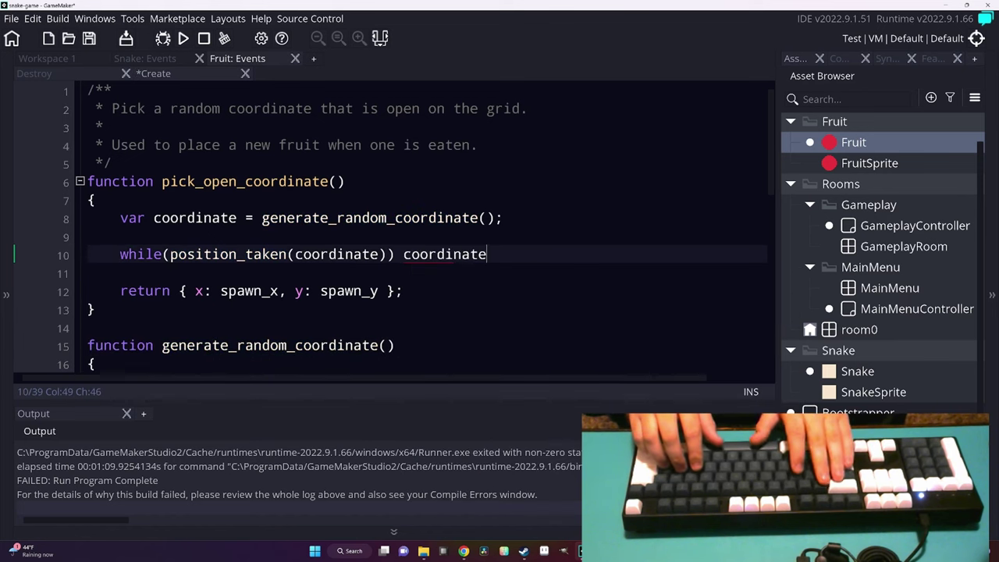
type("gener")
key("Return")
type(";")
key("Home")
key("Home")
key("BackSpace")
key("End")
key("ctrl+s")
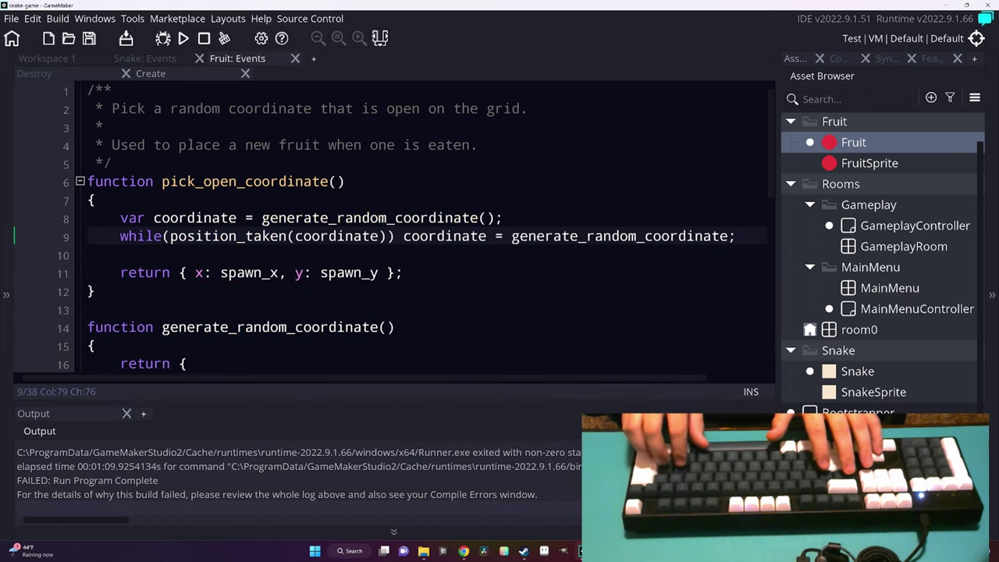
Return coordinate instead of the old x/y struct and save.
left_click(387, 272)
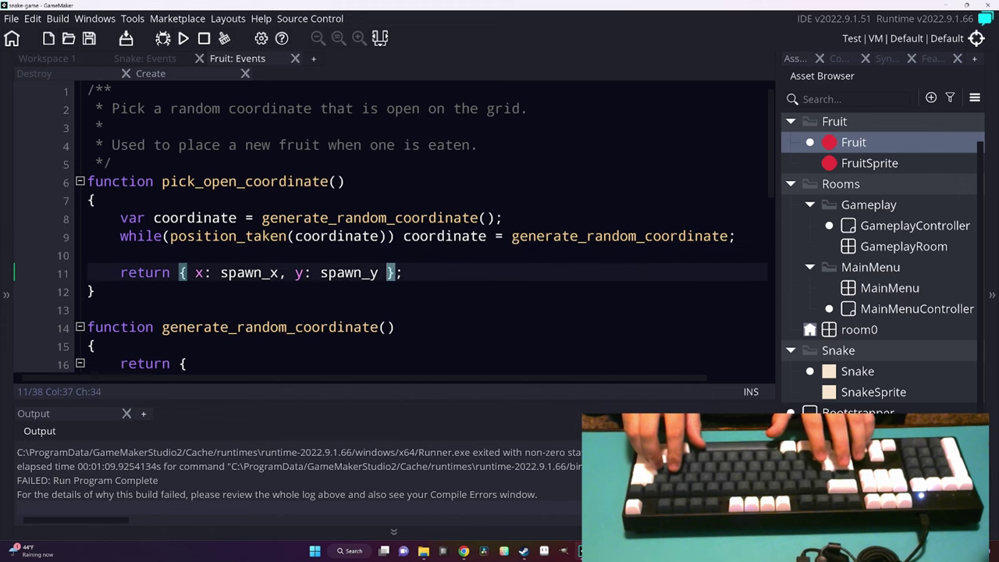
key("shift+End")
type("c;oor")
key("Return")
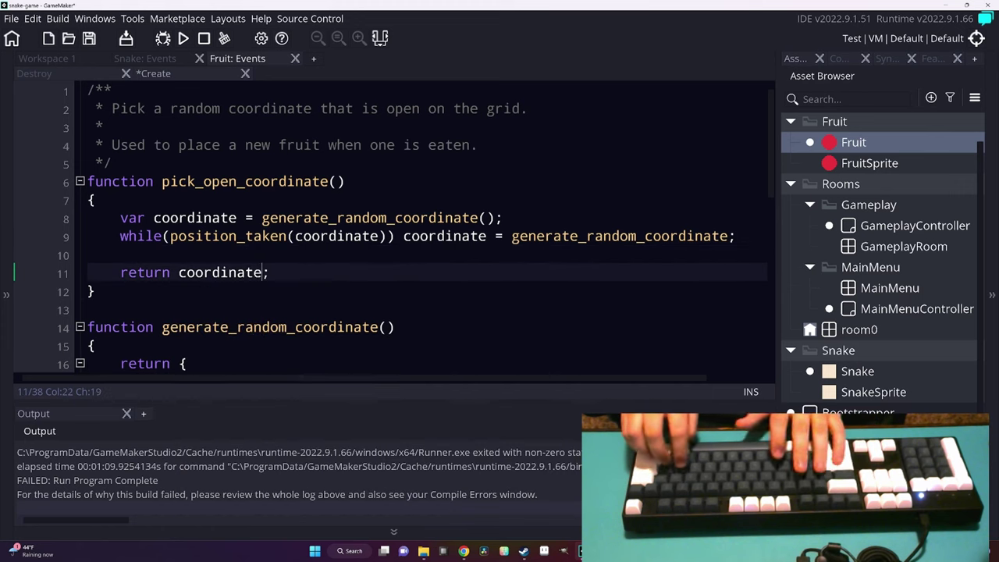
key("Home")
key("Home")
key("BackSpace")
key("ctrl+s")
Look over the Create code and the Fruit's Destroy event, then run the game with F5.
scroll(421, 226, "down", 2)
scroll(422, 227, "down", 3)
scroll(421, 227, "up", 2)
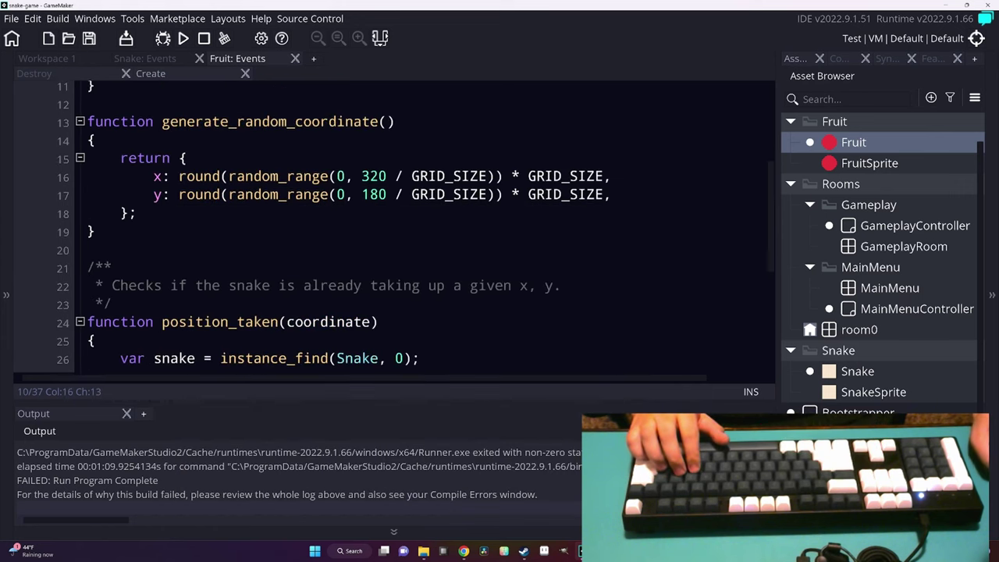
scroll(422, 226, "up", 2)
scroll(422, 227, "down", 6)
scroll(280, 192, "up", 3)
scroll(280, 192, "up", 3)
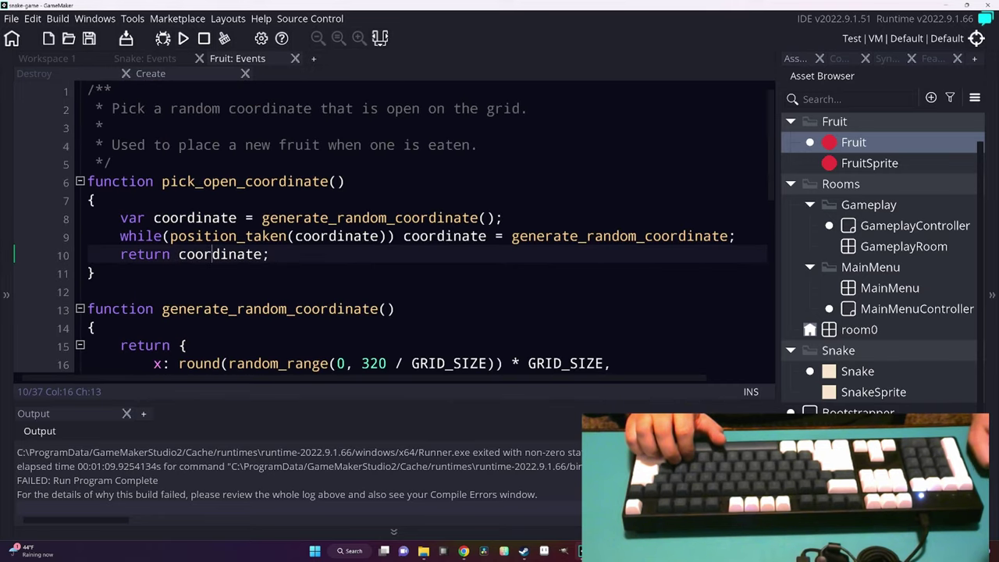
left_click(34, 73)
left_click(280, 192)
key("F5")
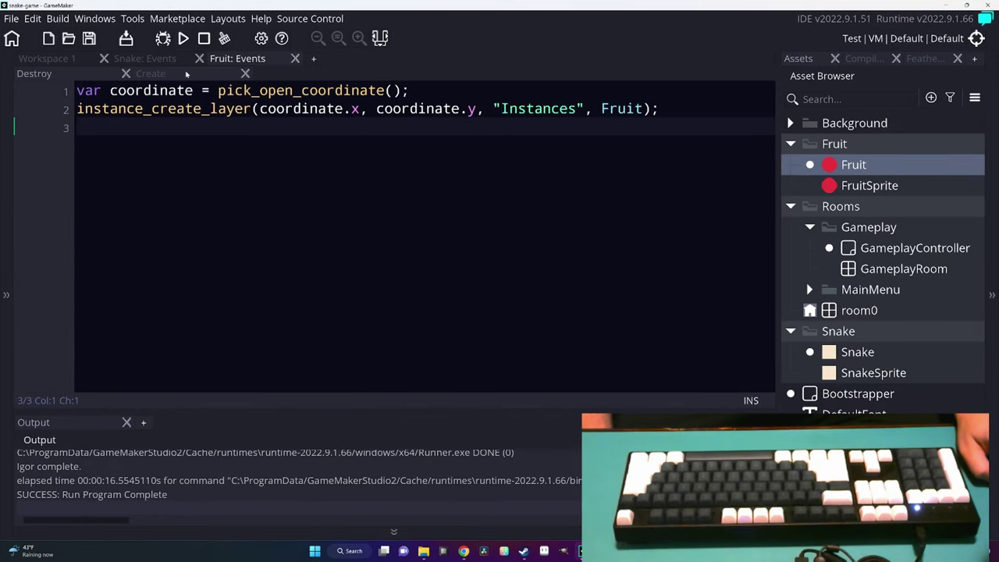
Change the Snake's move_interval from 0.2 to 0.12 in its Create event.
key("Down")
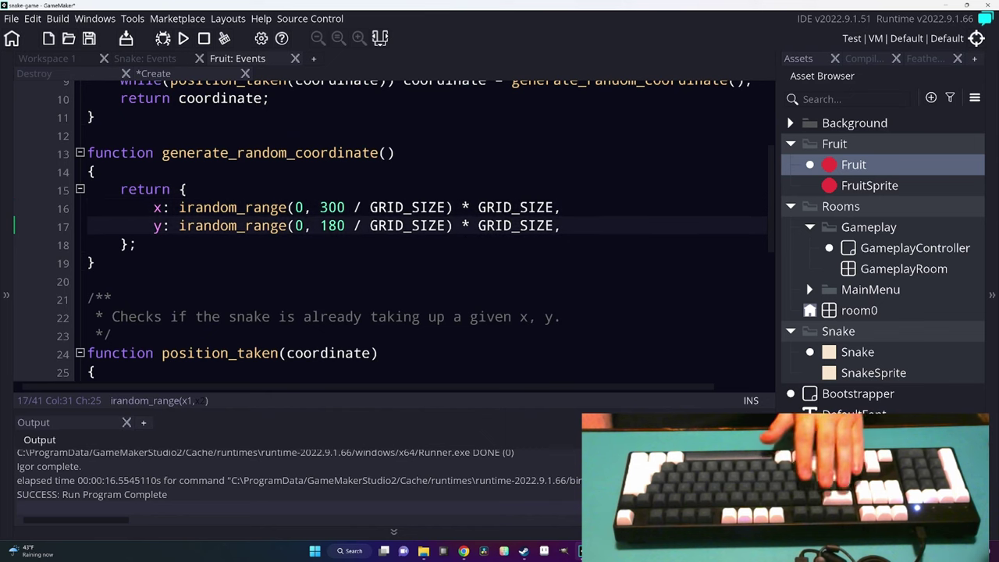
key("ctrl+Tab")
left_click(246, 199)
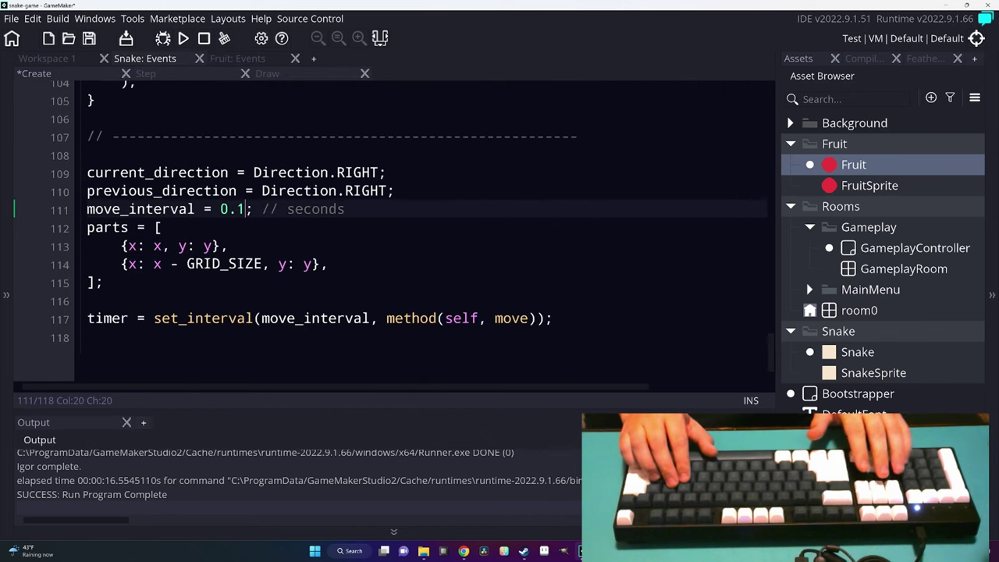
key("BackSpace")
type("12")
Run the game, start it with Space, and steer the snake toward the fruit.
key("F5")
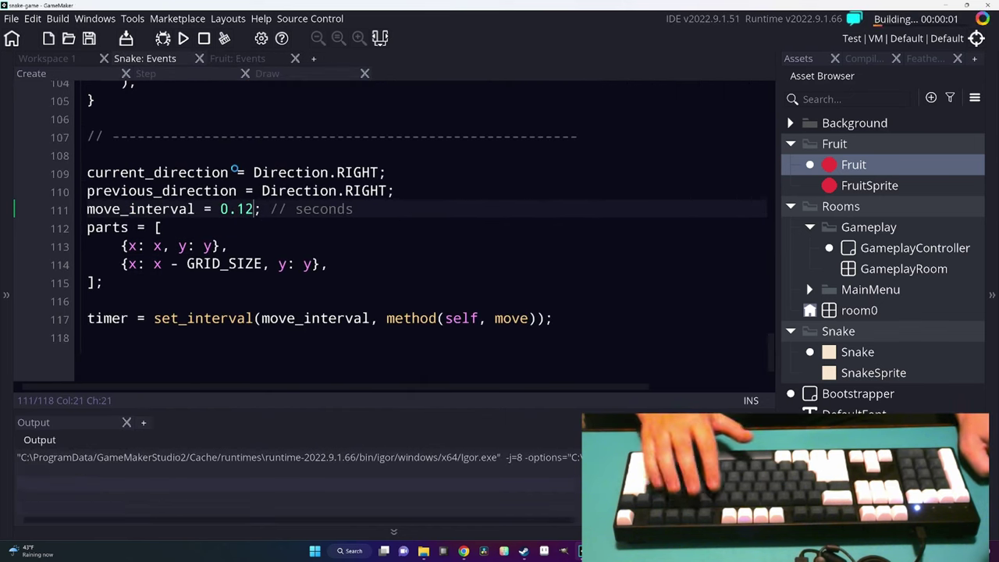
key("space")
key("Down")
key("Left")
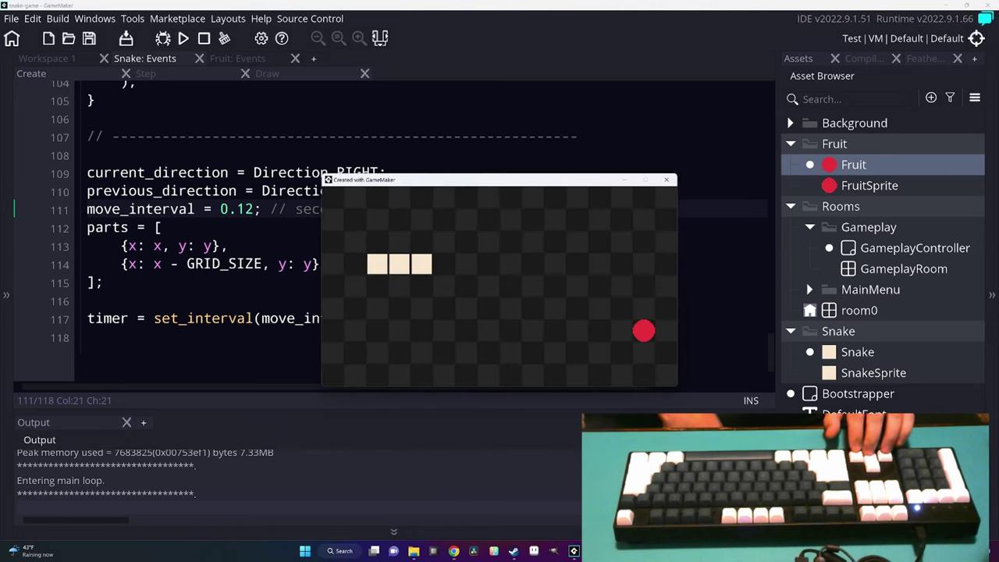
key("Down")
key("Right")
Collapse the Gameplay folder in the asset browser.
scroll(390, 288, "up", 15)
scroll(390, 289, "up", 3)
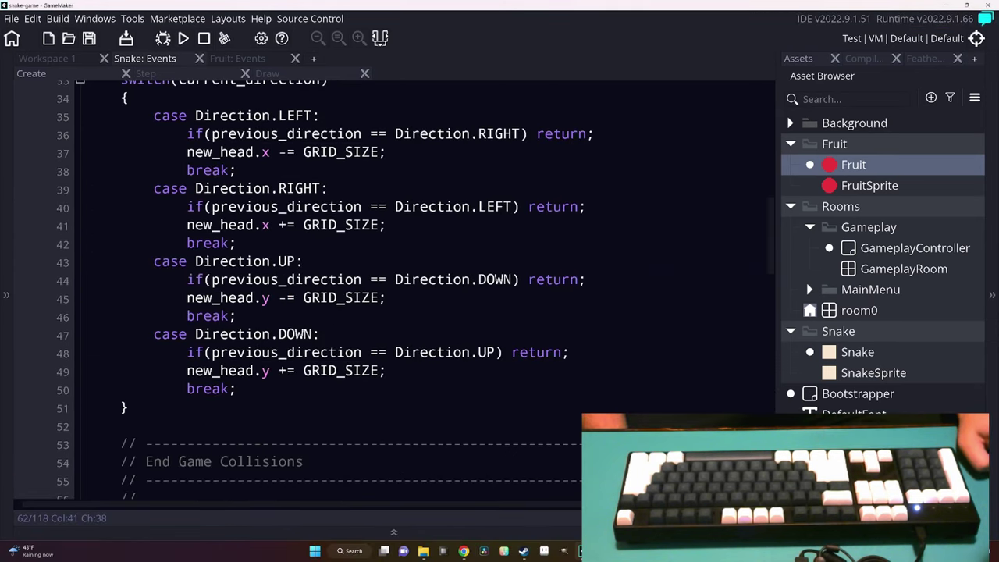
left_click_drag(773, 261, 770, 123)
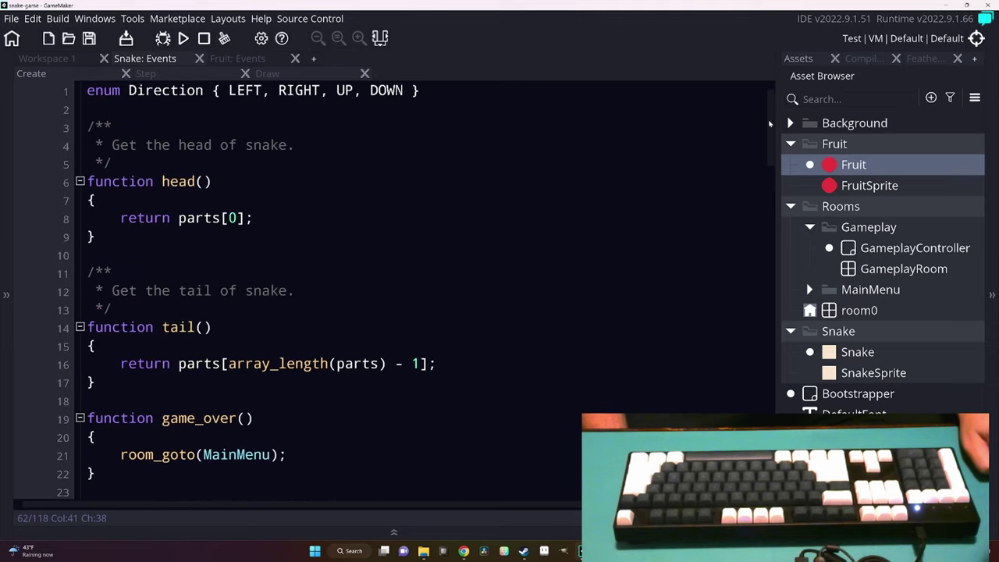
left_click(810, 227)
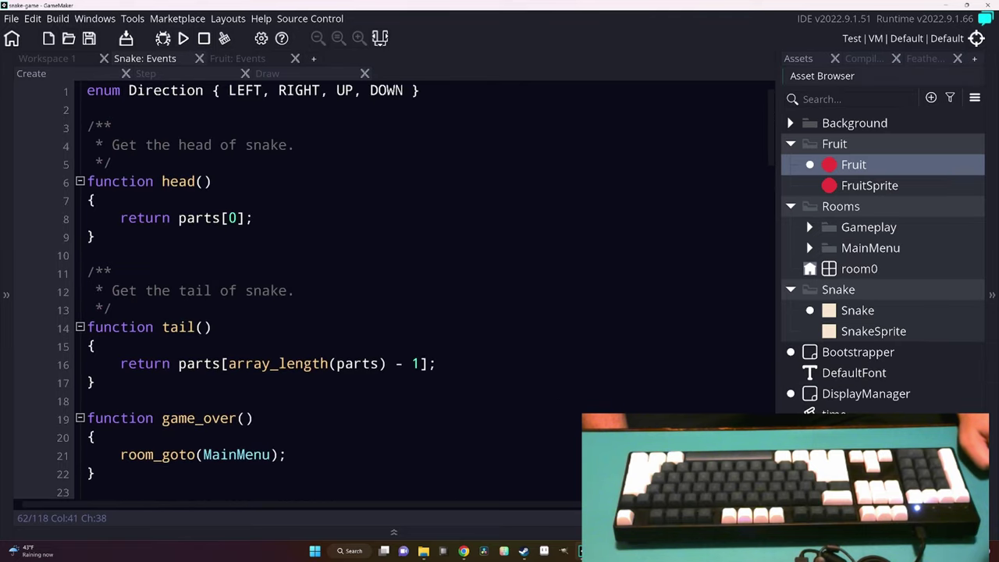
Create a new object named PauseMenu and give it a Draw event.
right_click(819, 314)
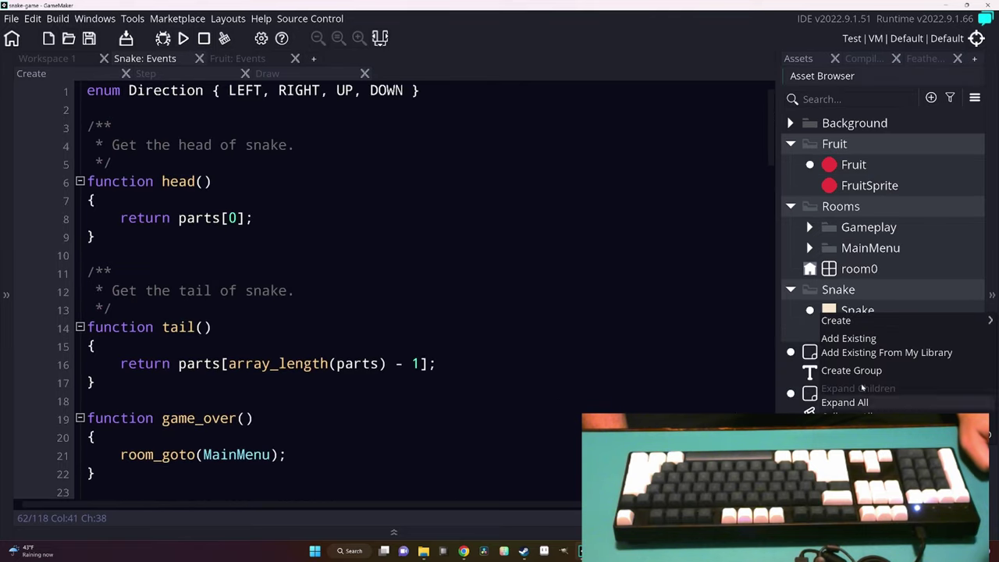
mouse_move(835, 320)
left_click(781, 382)
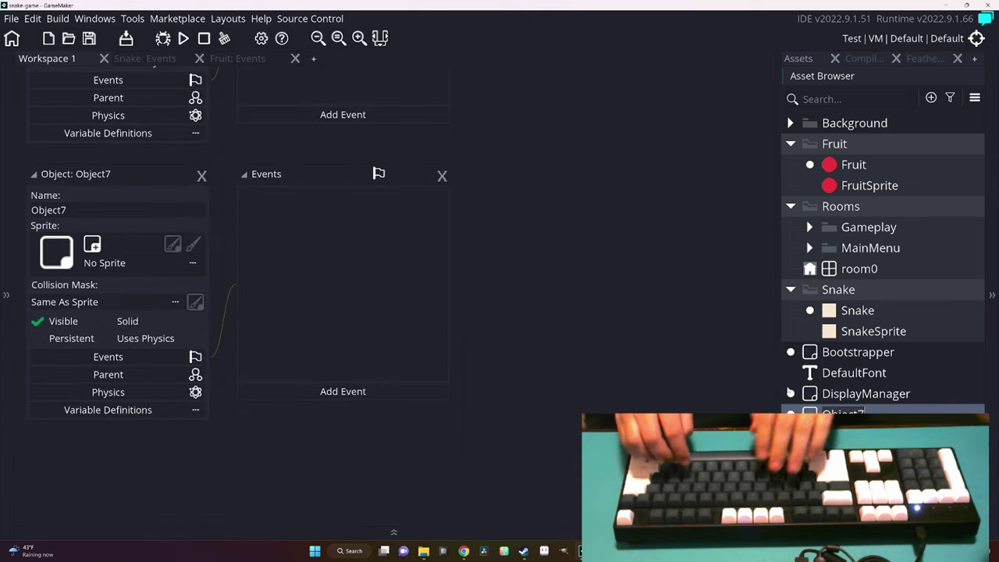
type("PauseMenu")
key("Return")
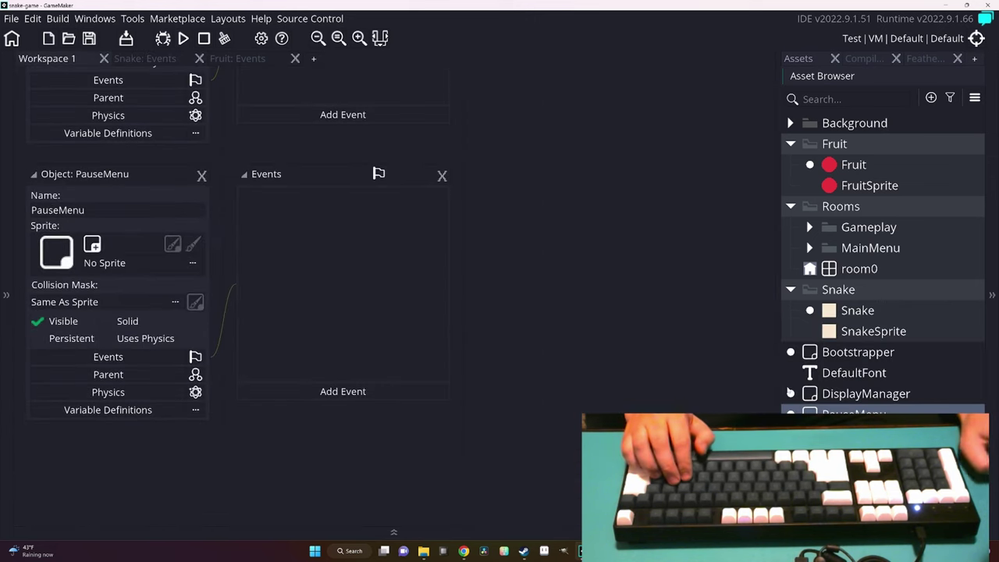
left_click(349, 396)
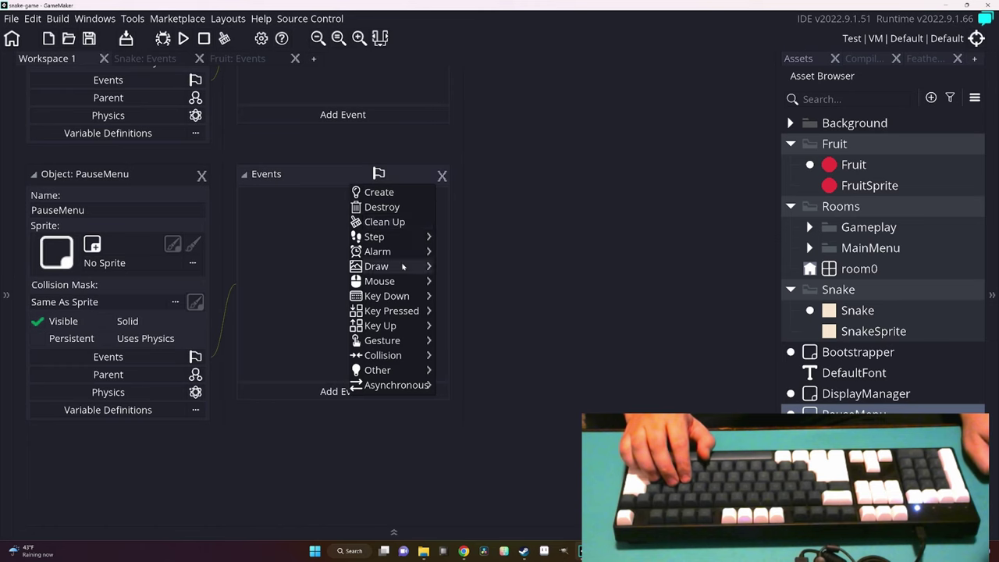
mouse_move(403, 267)
left_click(453, 267)
Write the PauseMenu Draw code: draw_set_font(DefaultFont); and draw_text(0, 0, "Paused");, then save it.
key("ctrl+a")
key("BackSpace")
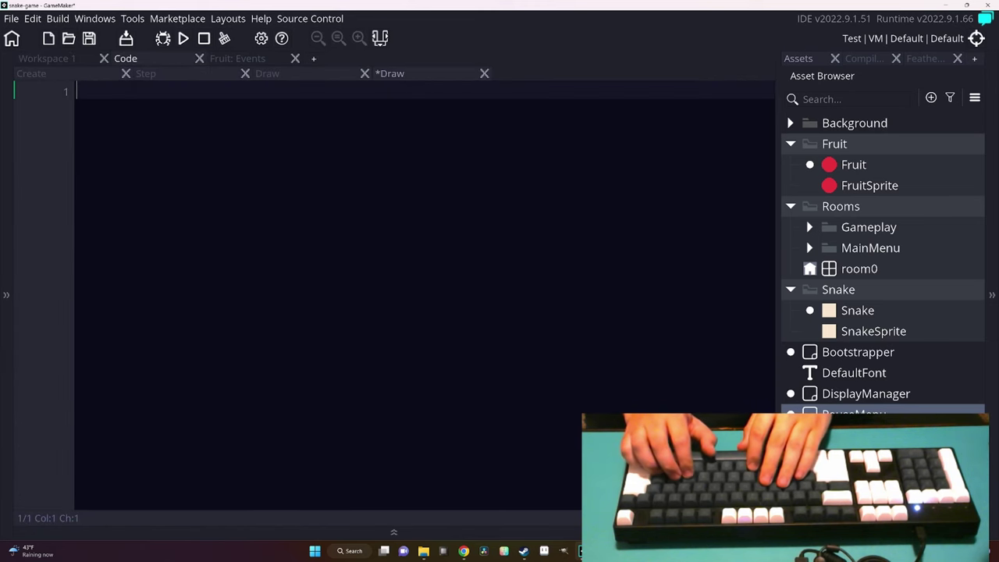
type("draw_text();")
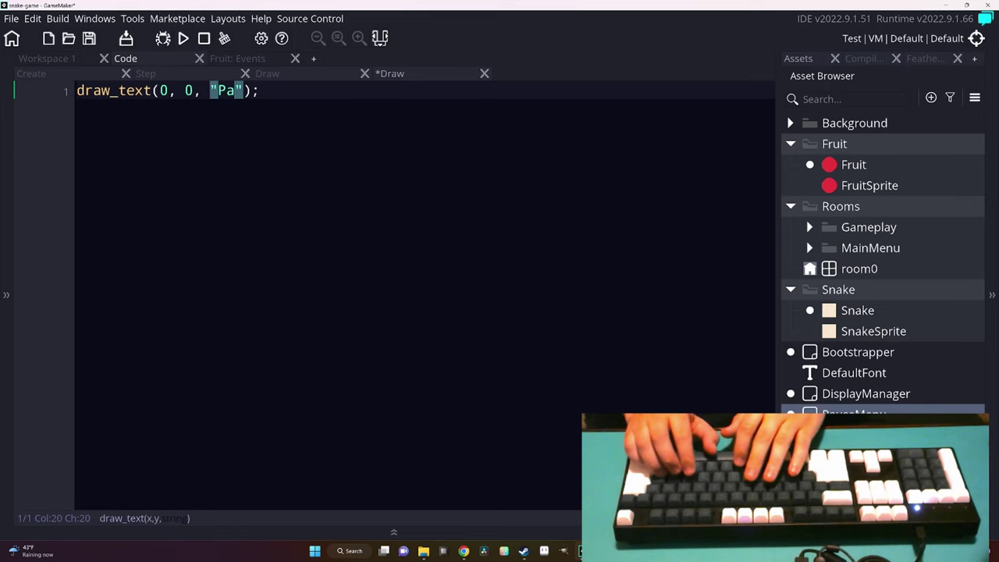
type("used")
key("Home")
key("Return")
key("Up")
type("draw")
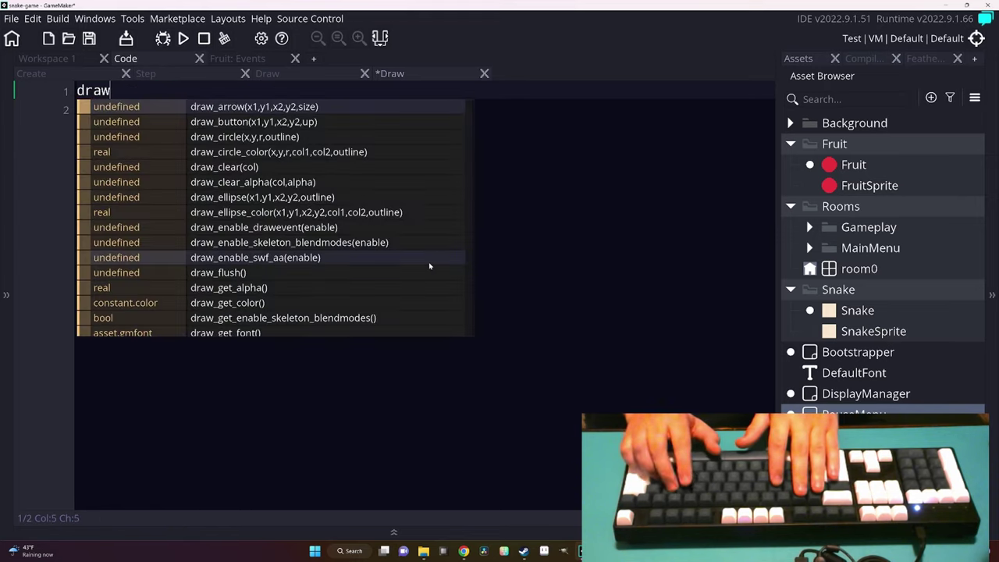
key("ctrl+BackSpace")
type("font_set")
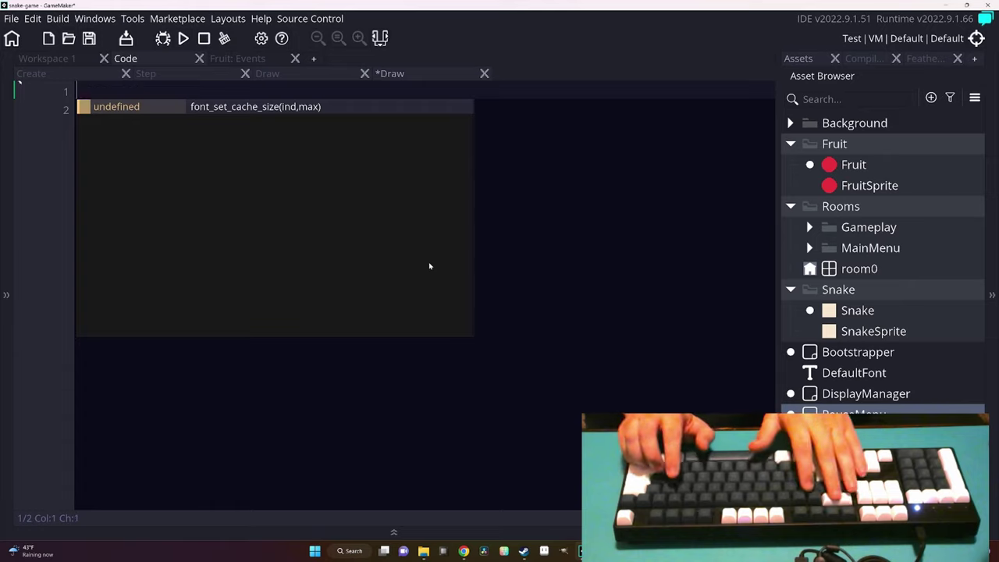
key("ctrl+BackSpace")
type("set")
key("ctrl+BackSpace")
type("draw_set")
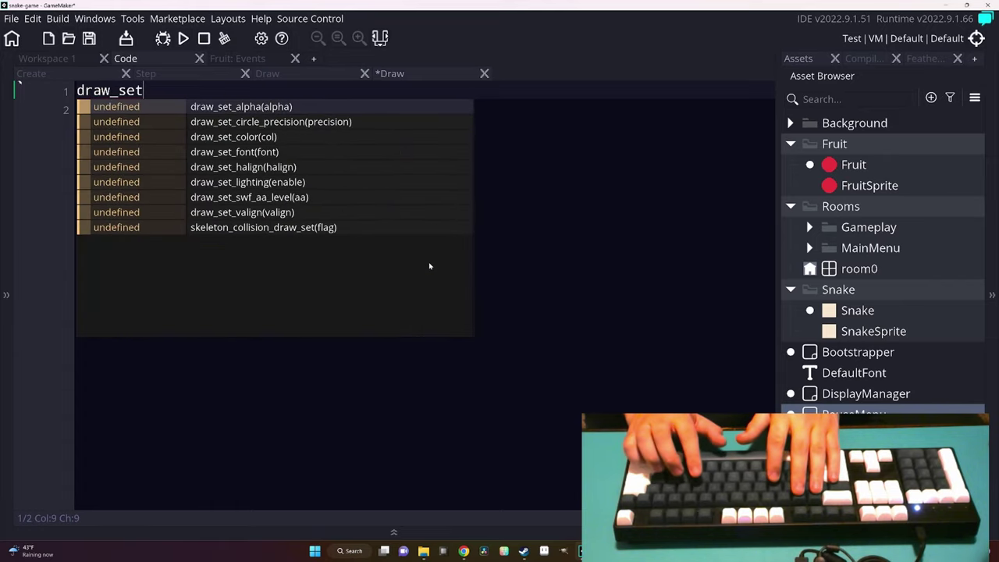
type("_font(De")
key("Return")
type(");")
key("ctrl+s")
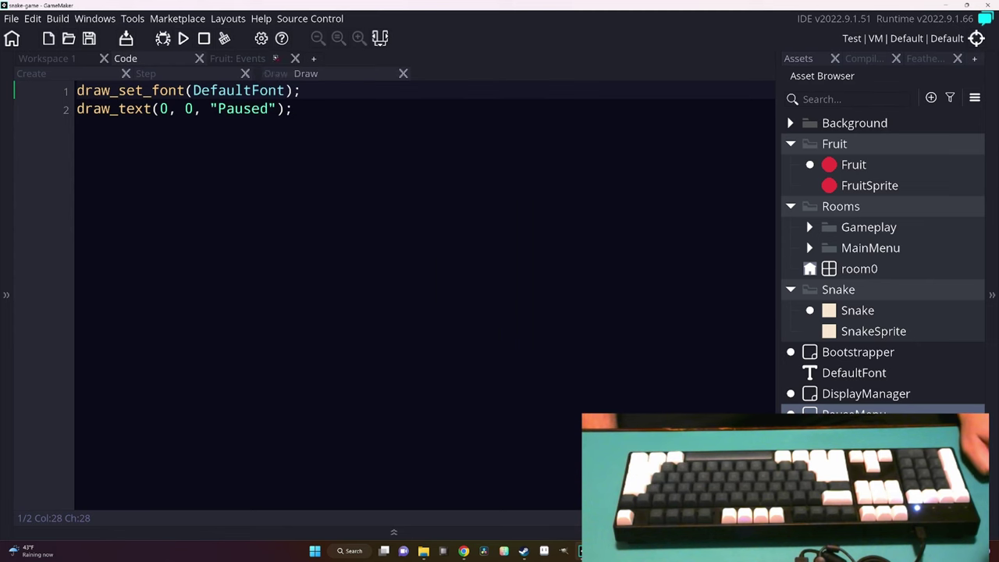
left_click_drag(275, 57, 315, 60)
Browse GameplayController's Room Start, Step and Room End event code, then close it.
left_click(136, 60)
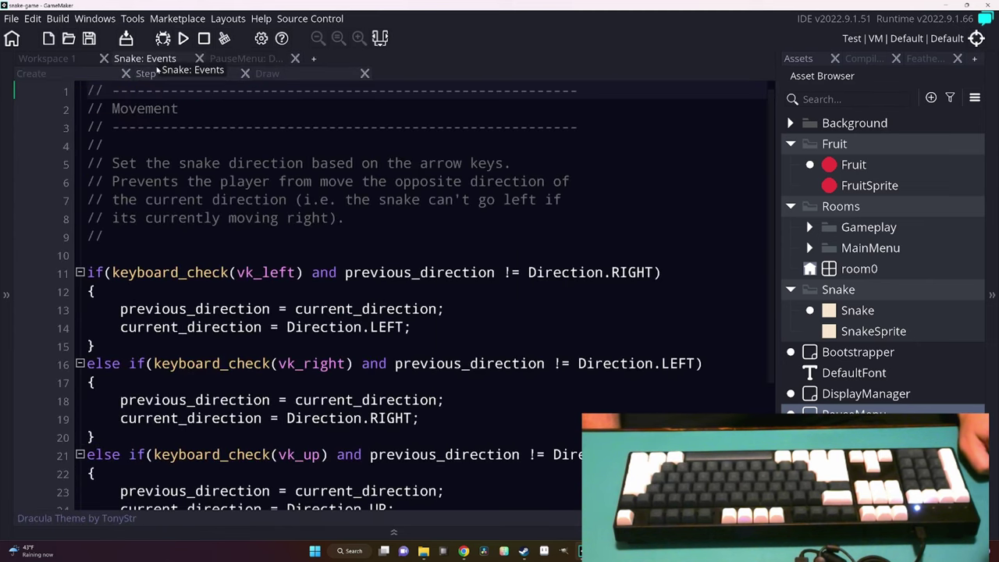
left_click(248, 58)
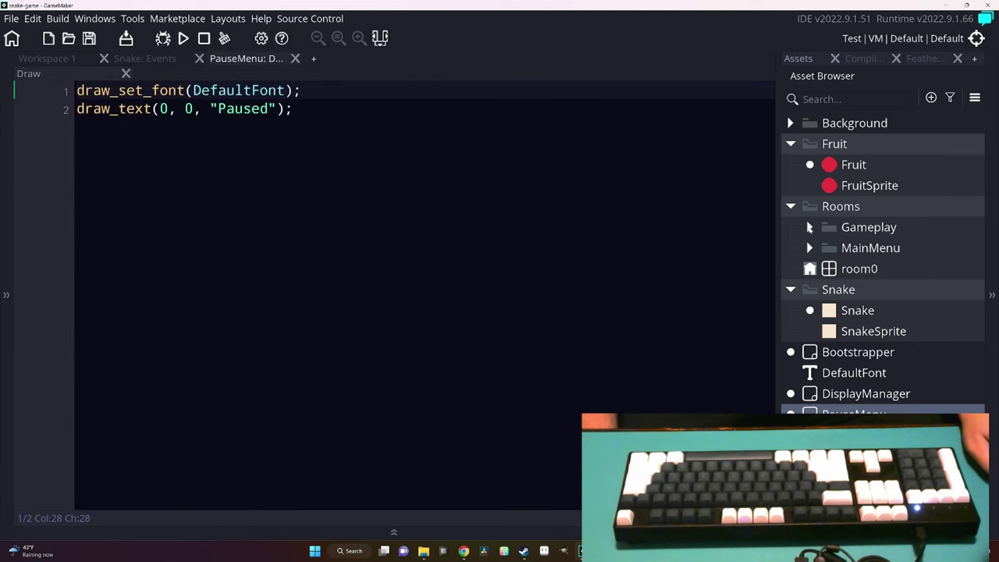
left_click(810, 227)
right_click(898, 248)
left_click(769, 293)
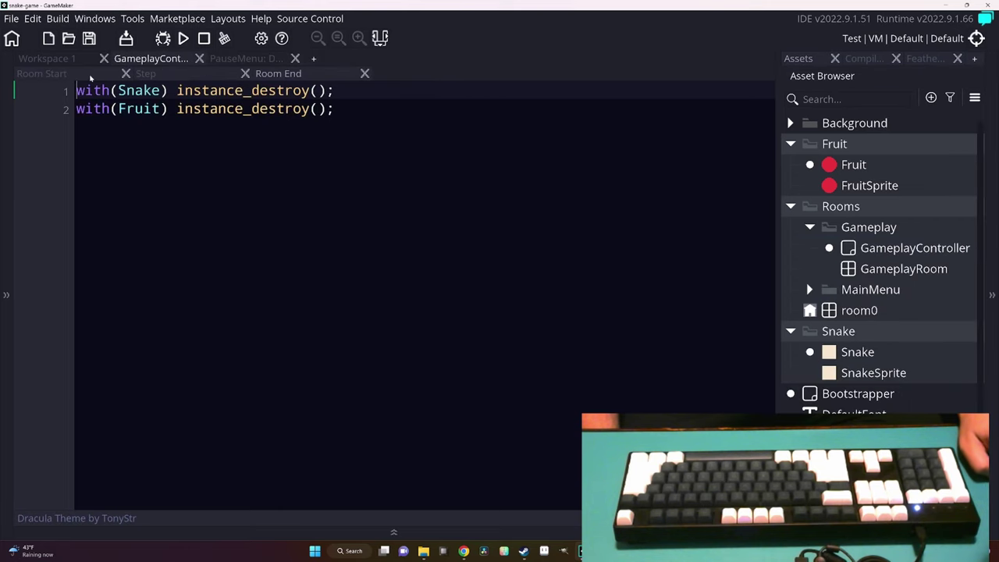
left_click(46, 73)
left_click(161, 77)
left_click(274, 76)
left_click(199, 59)
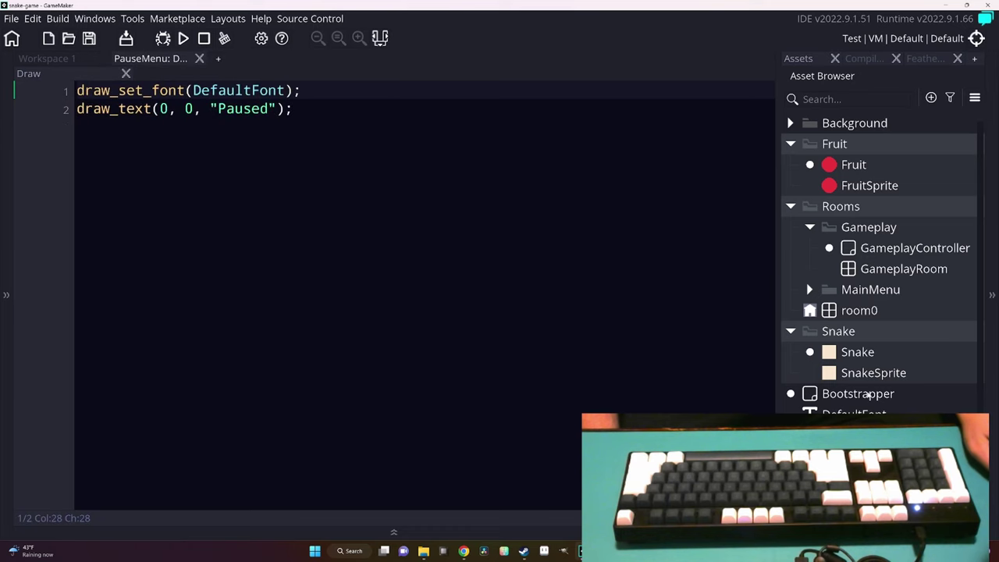
Open all Snake event scripts and place the cursor above game_over in the Create event.
right_click(862, 355)
left_click(736, 123)
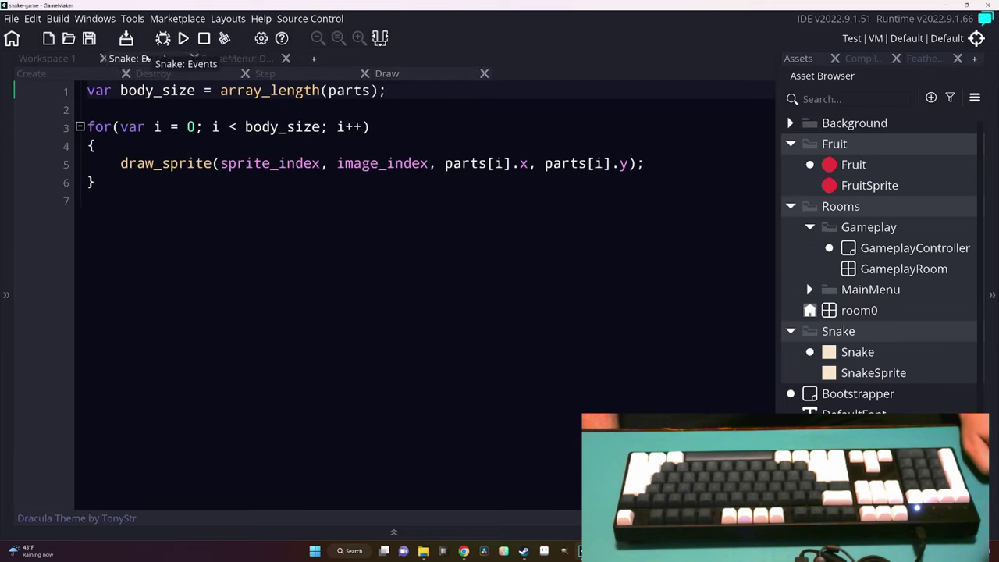
left_click(31, 74)
scroll(312, 281, "down", 2)
scroll(313, 281, "down", 5)
scroll(312, 281, "down", 8)
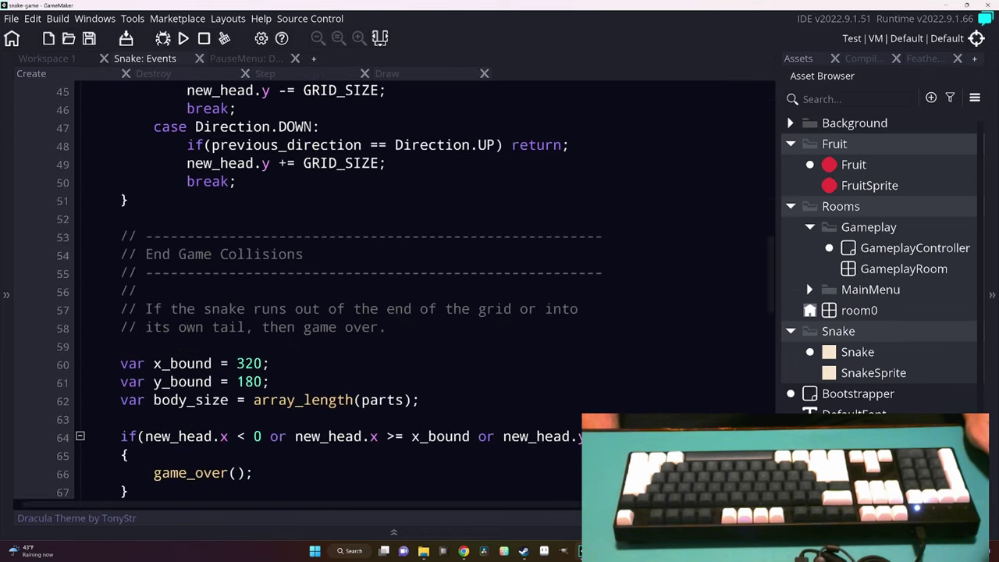
scroll(405, 289, "down", 5)
scroll(405, 289, "down", 4)
scroll(406, 288, "down", 3)
scroll(406, 289, "down", 5)
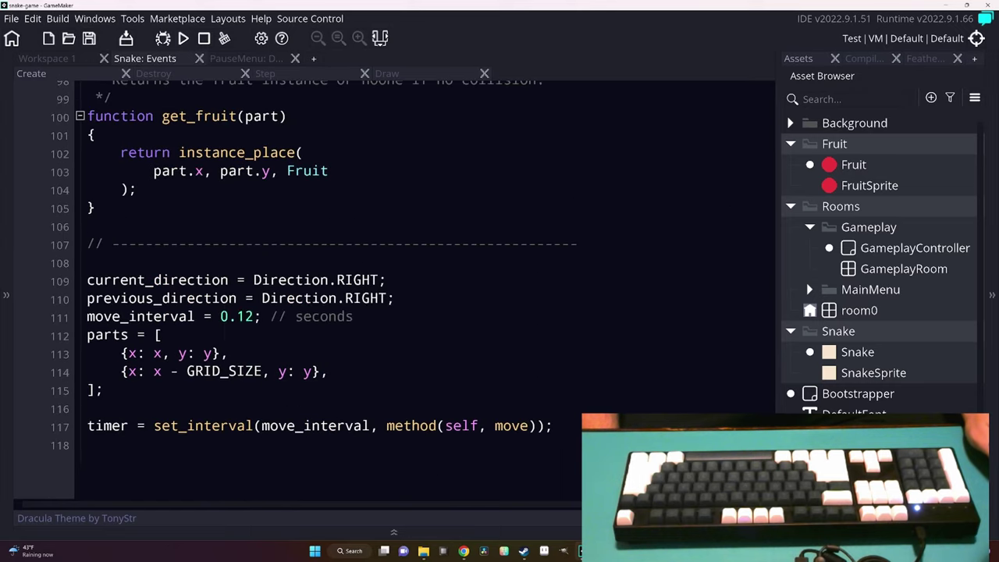
left_click(87, 445)
scroll(406, 289, "up", 20)
scroll(406, 289, "down", 2)
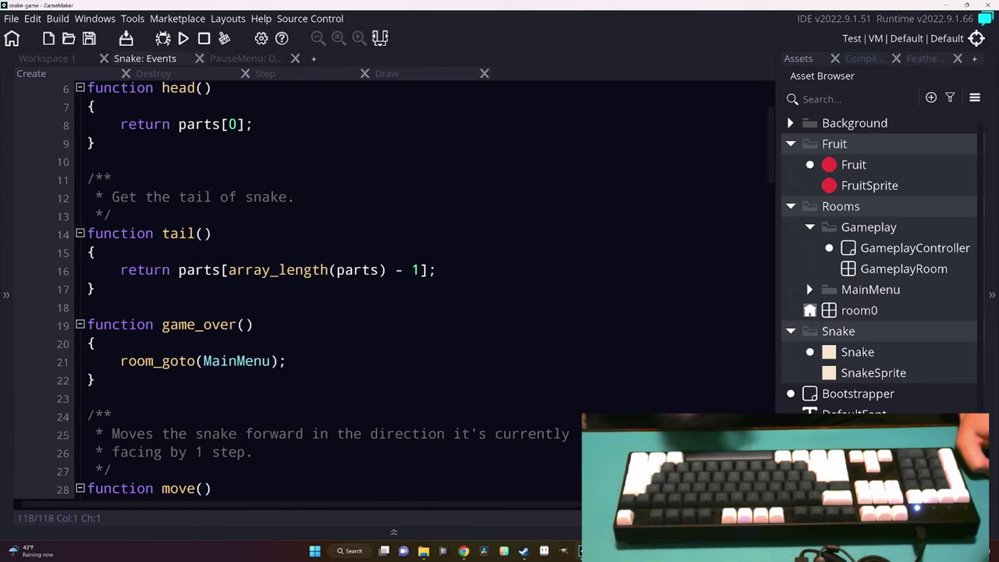
left_click(90, 307)
Add empty pause() and unpause() function bodies above game_over.
key("Return")
key("Return")
type("on paus")
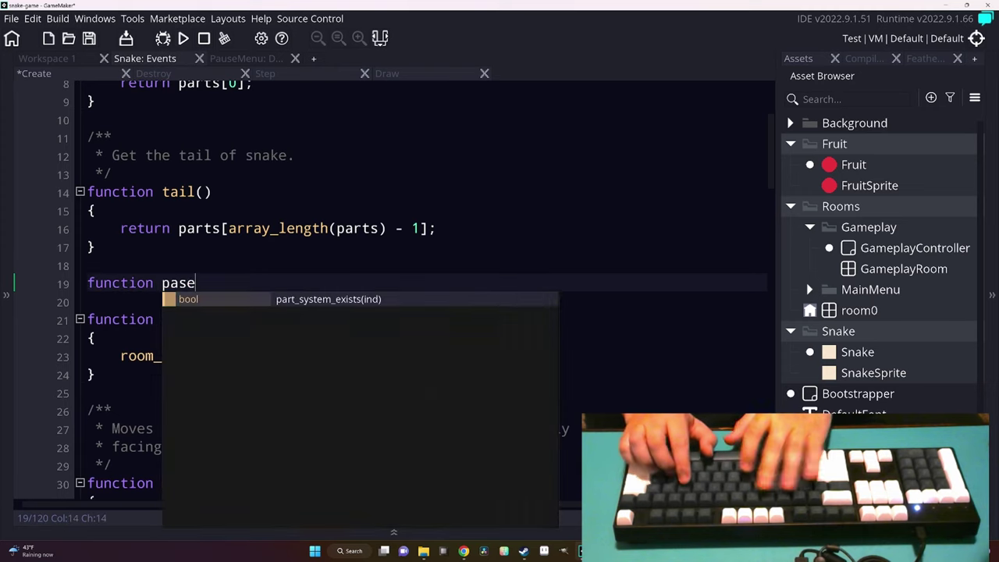
type("e() {")
key("Return")
type("//")
key("Down")
key("End")
key("Return")
key("Return")
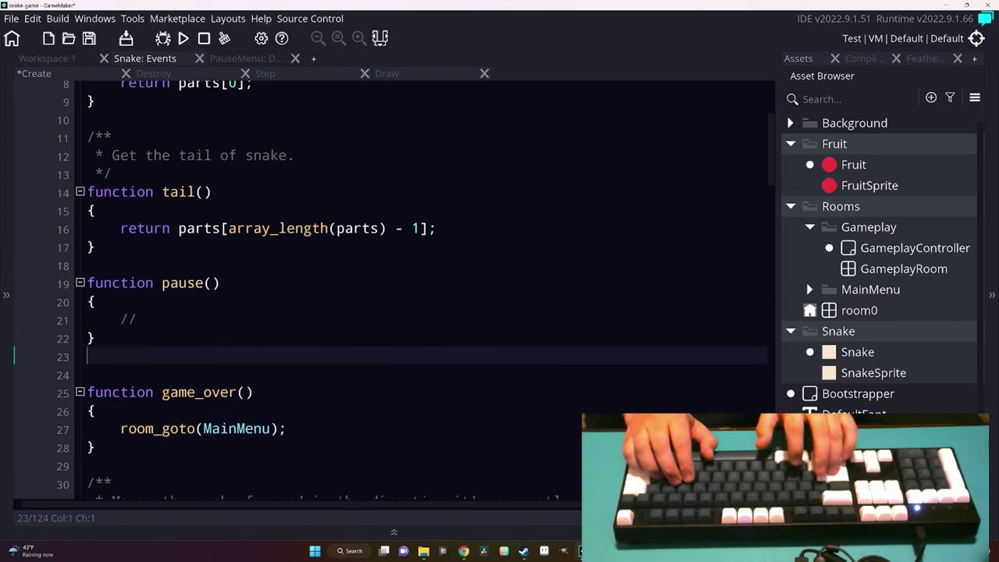
type("function pause() {")
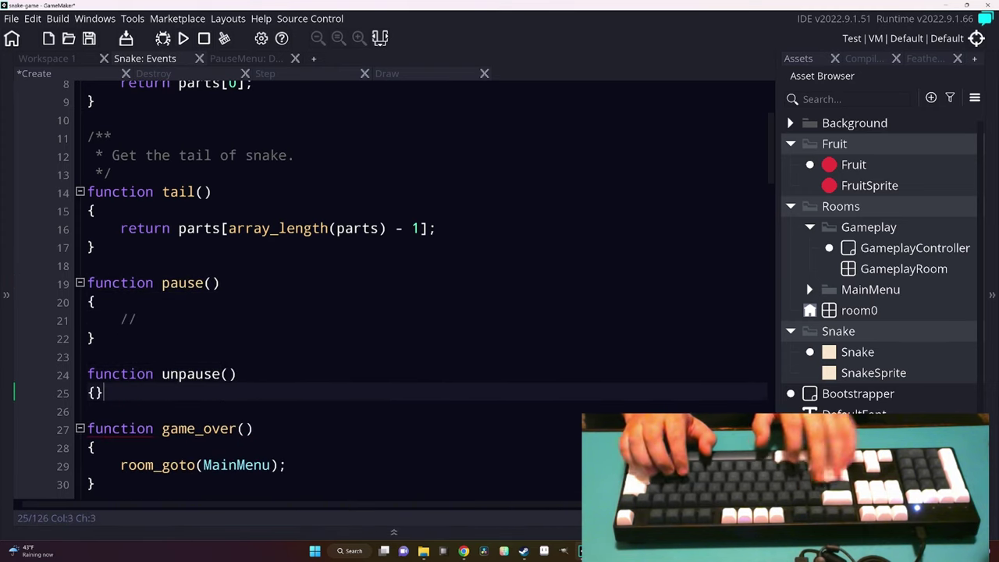
key("Return")
type("//")
key("Up")
key("Up")
key("Up")
key("Up")
key("End")
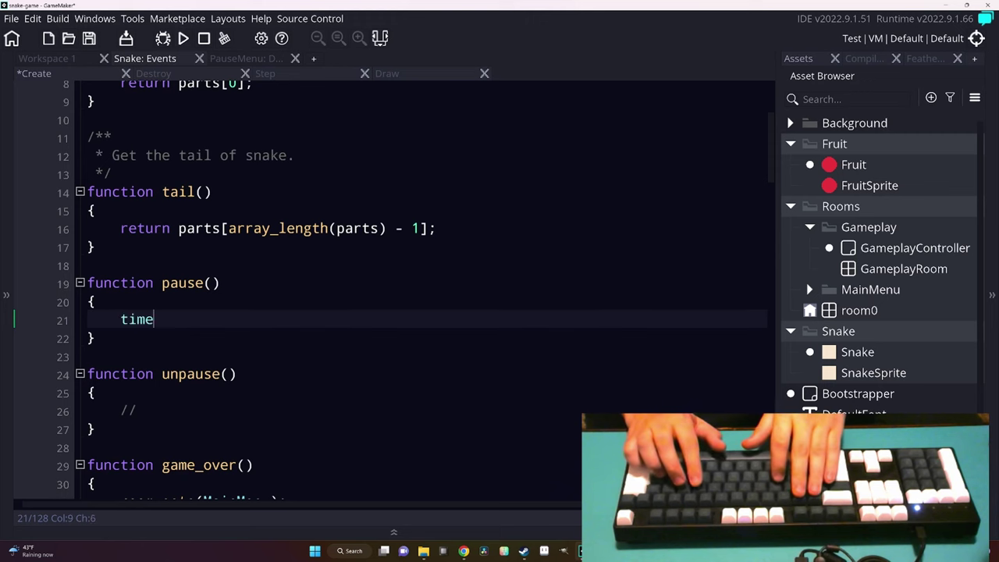
Make pause() call time_source_pause(timer) and unpause() call time_source_start(timer).
type("r_sour")
key("ctrl+BackSpace")
type("time")
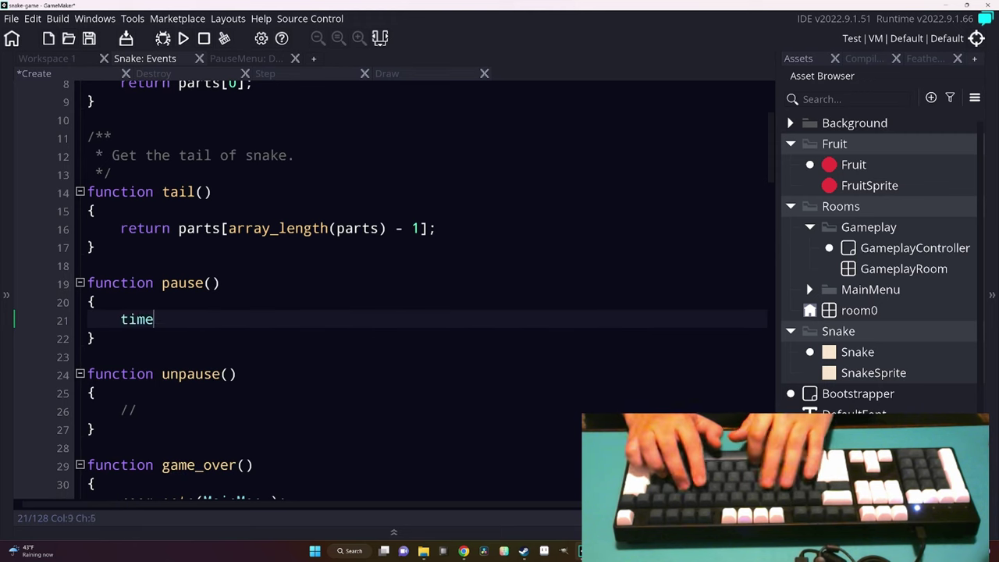
type("_source_")
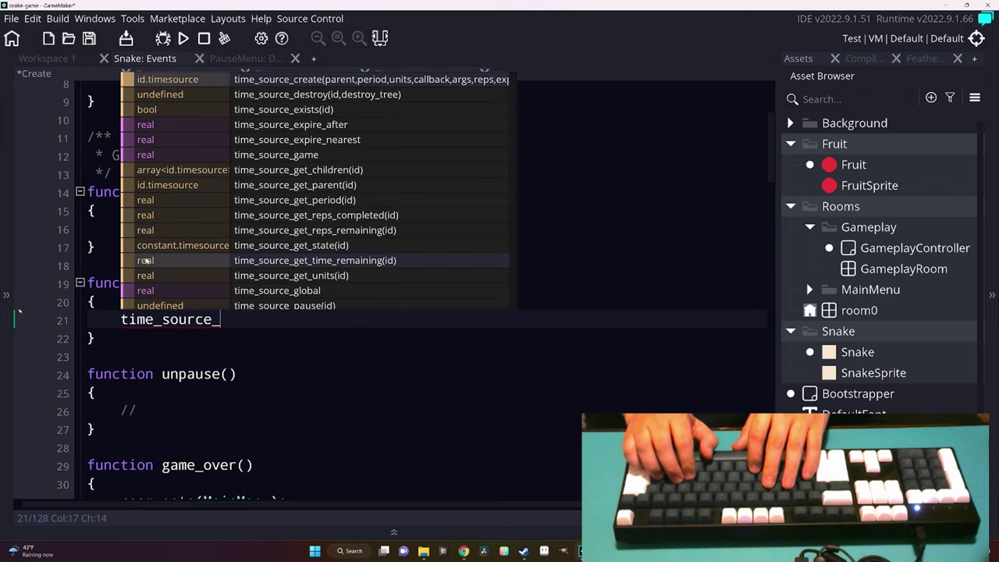
type("set")
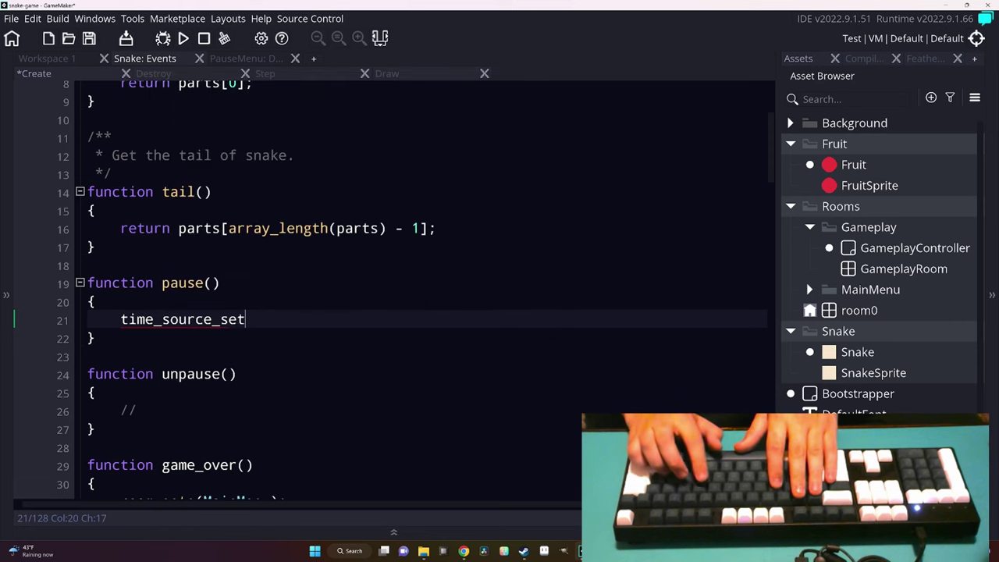
key("ctrl+BackSpace")
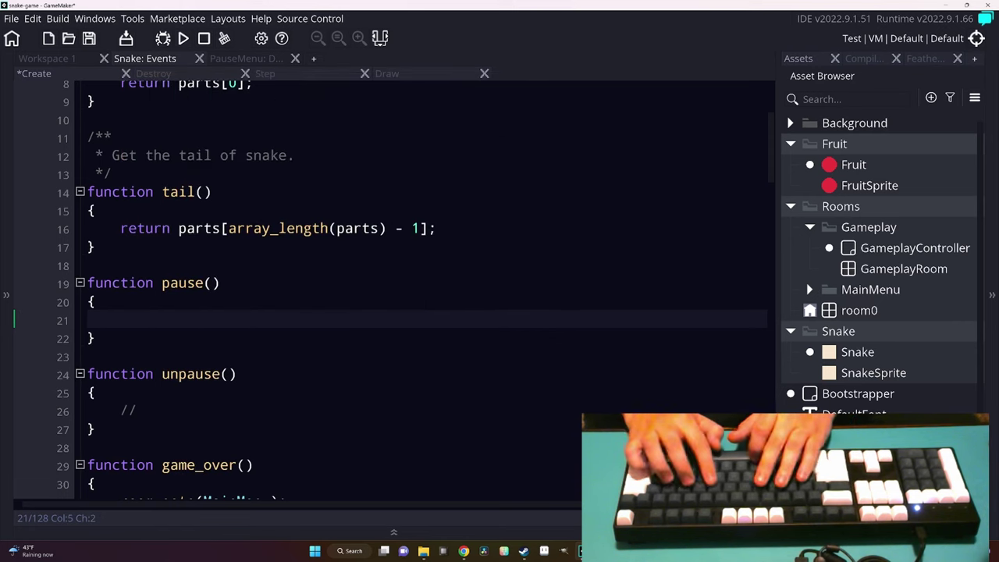
type("time_source")
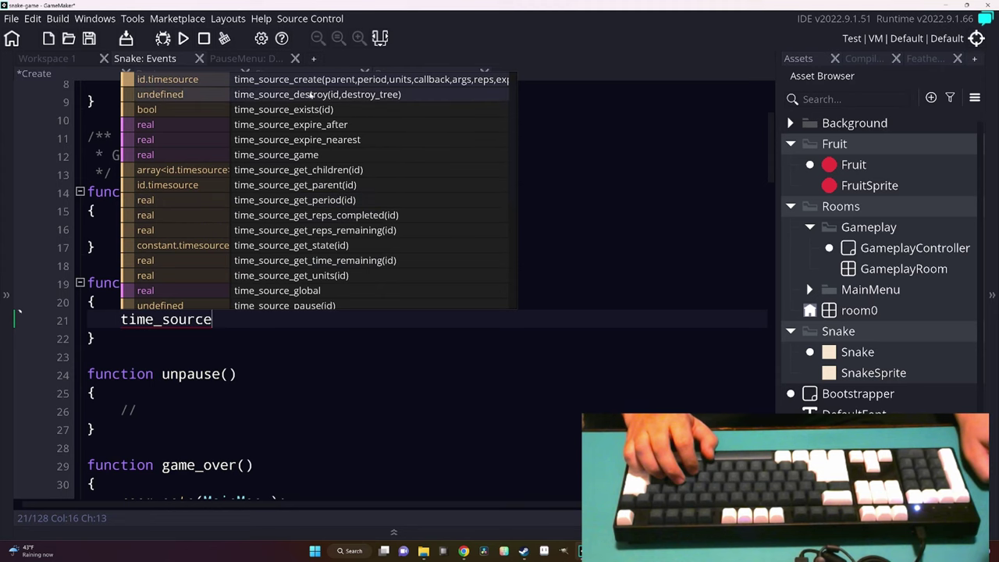
scroll(335, 180, "down", 2)
scroll(331, 170, "down", 2)
key("Down")
key("Down")
key("Down")
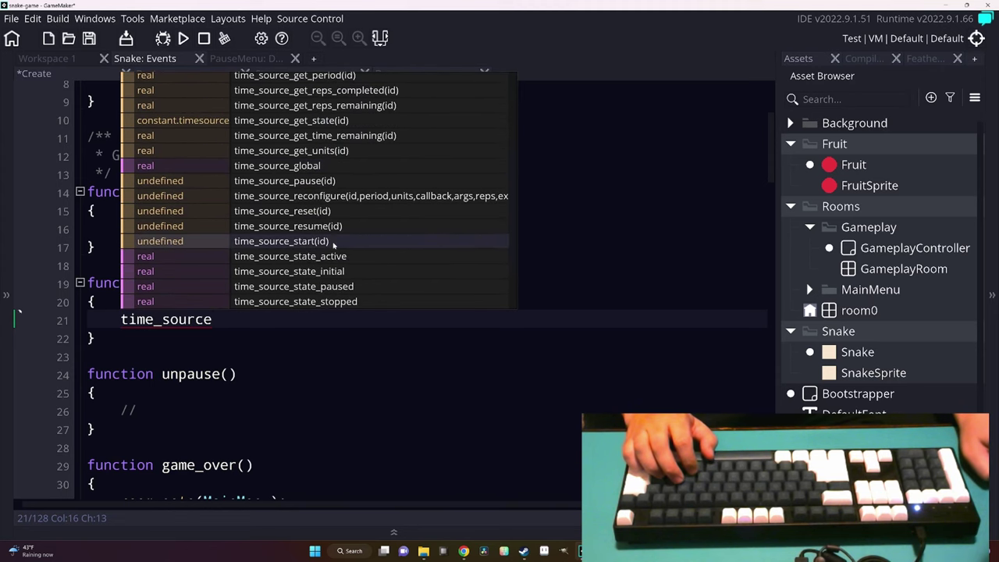
key("Up")
key("Up")
key("Up")
key("Return")
type("timer")
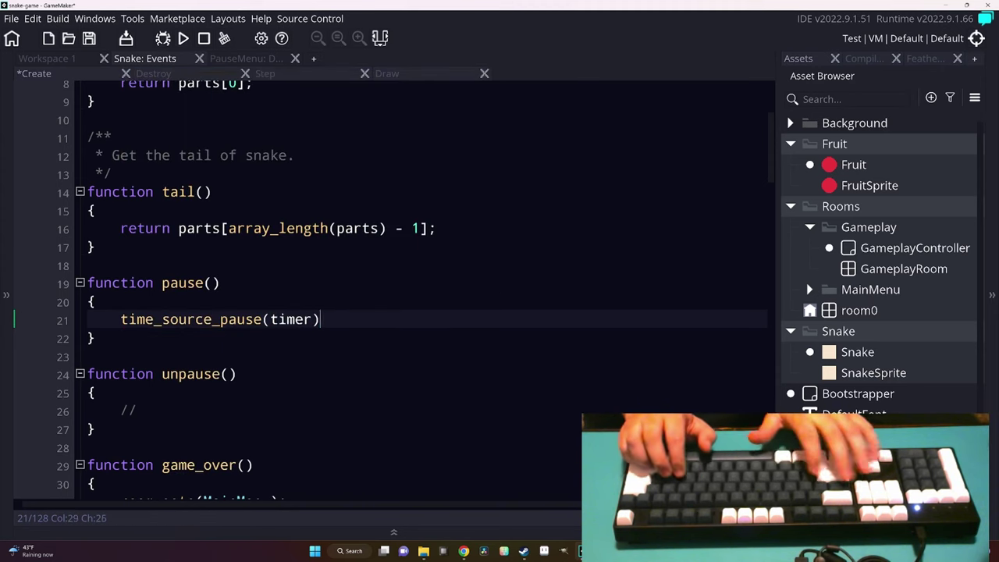
type(");")
key("Down")
key("Down")
key("Down")
key("Down")
key("BackSpace")
key("BackSpace")
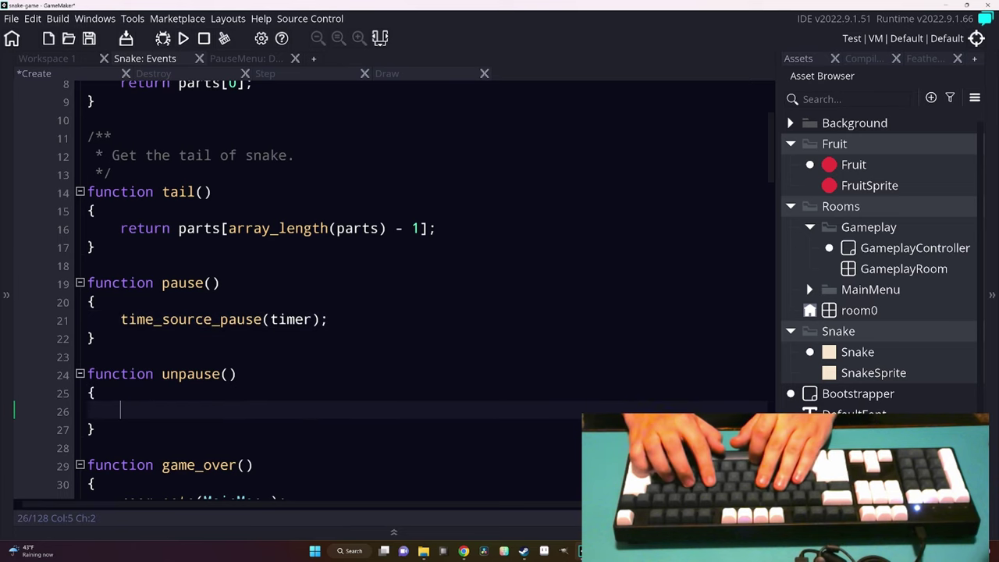
type("time_source_start")
key("Return")
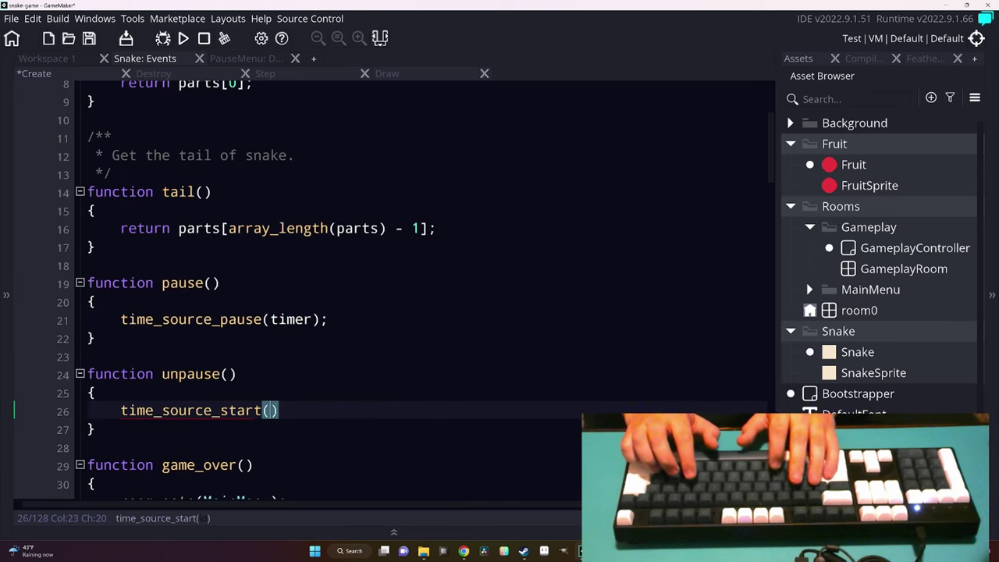
type("timer);")
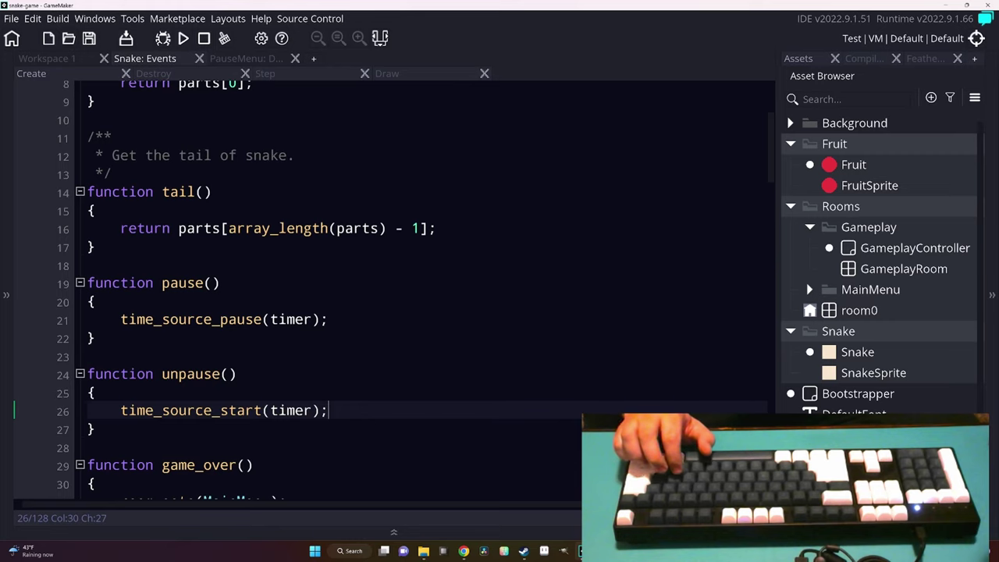
Have pause() spawn the menu with instance_create_depth(0, 0, 0, PauseMenu).
key("Up")
key("Up")
key("Up")
key("Up")
key("Up")
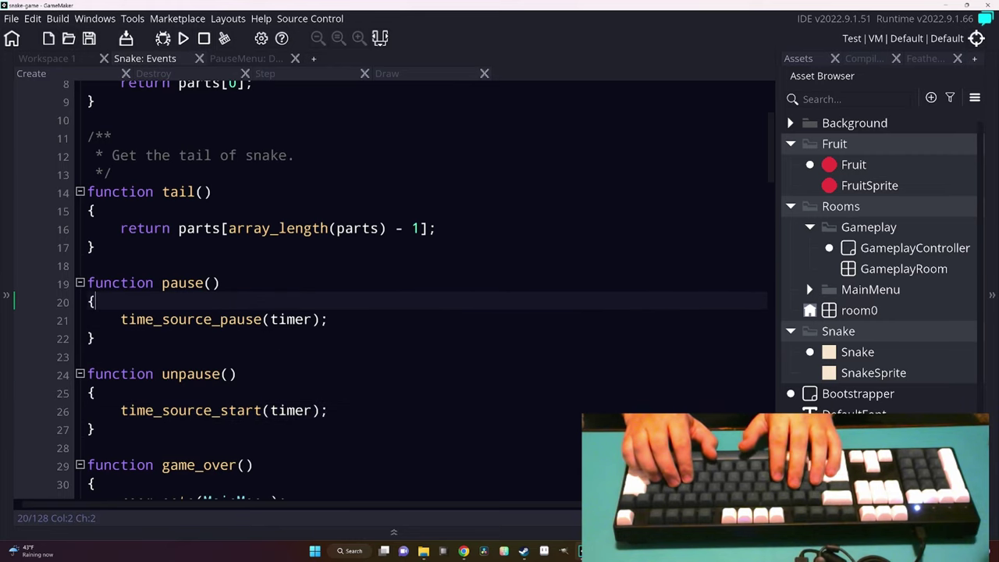
key("Return")
key("ctrl+d")
key("End")
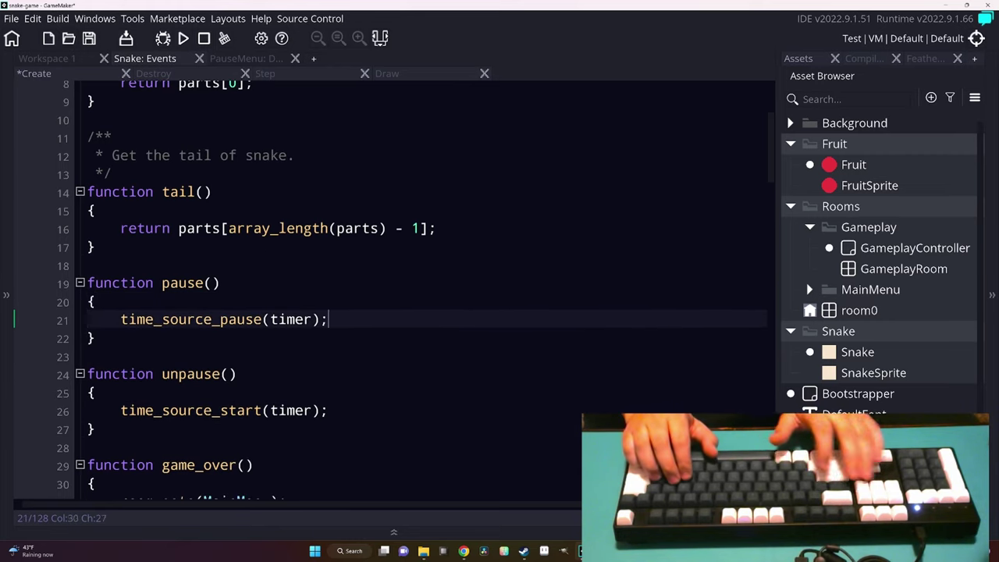
key("Return")
type("pause_menu = isnt")
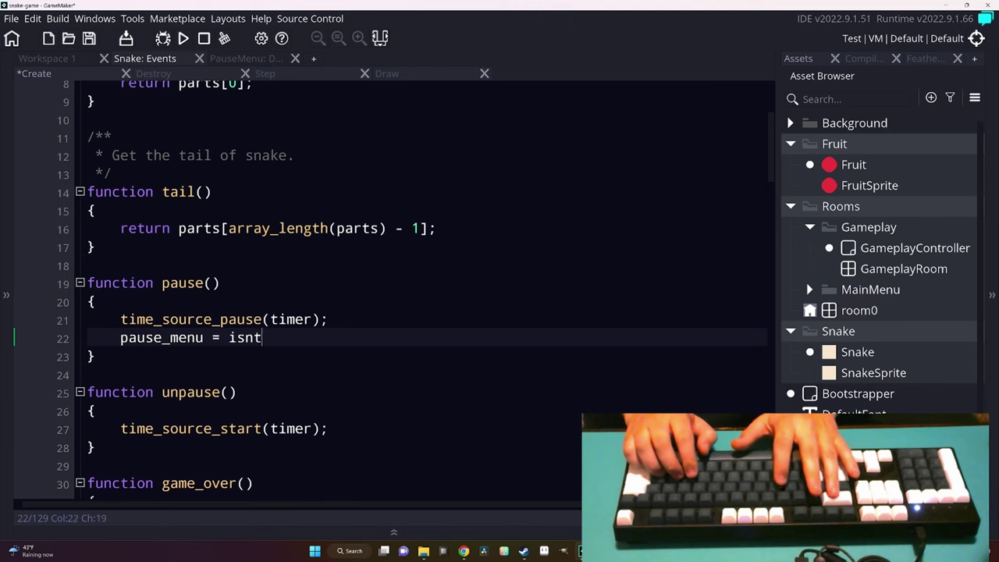
key("BackSpace")
key("BackSpace")
key("BackSpace")
type("nstance_create")
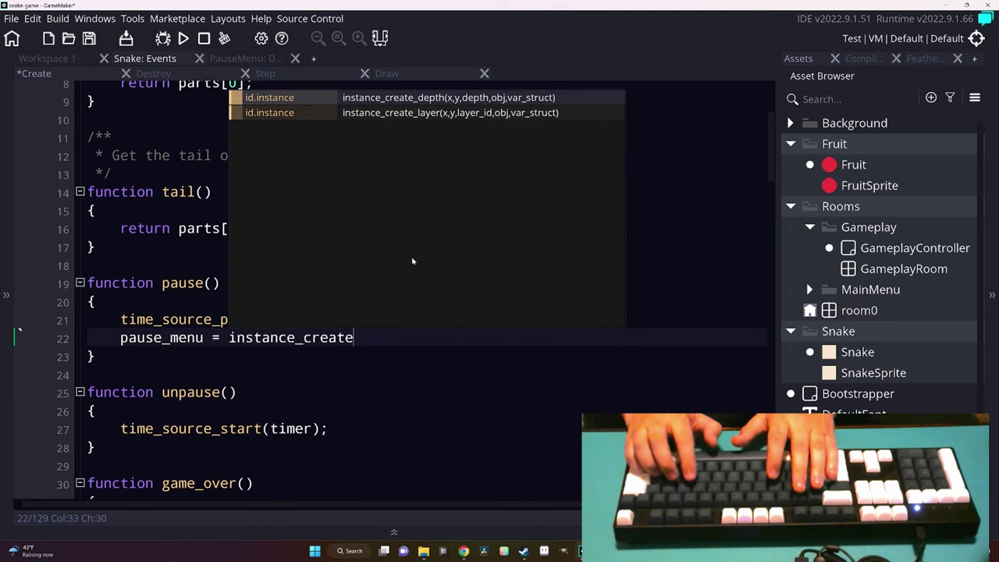
key("Return")
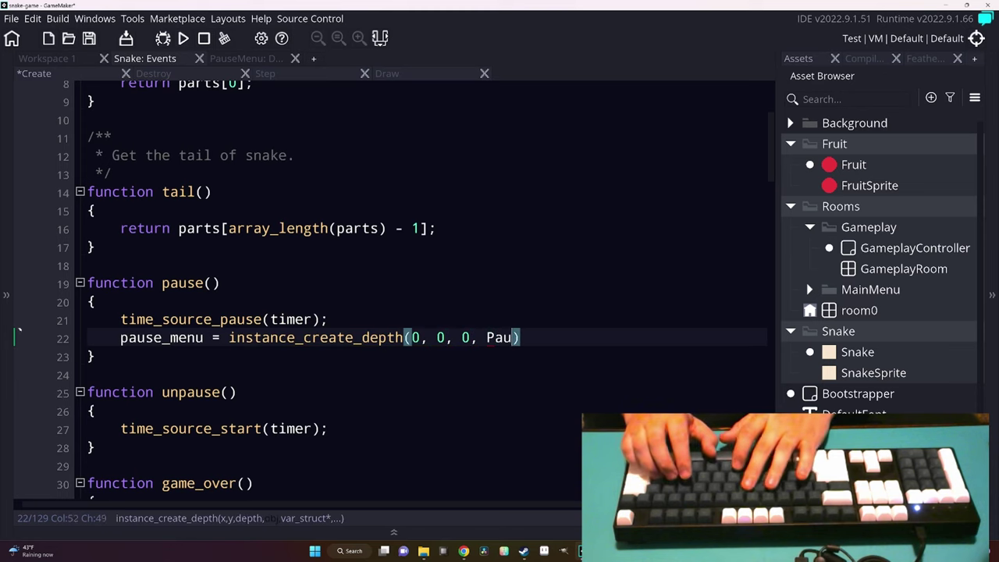
type("seM")
key("Return")
key("End")
type(";")
Have unpause() destroy pause_menu when it exists, then save the Create event.
key("Down")
key("Down")
key("Down")
key("Down")
key("Down")
key("Return")
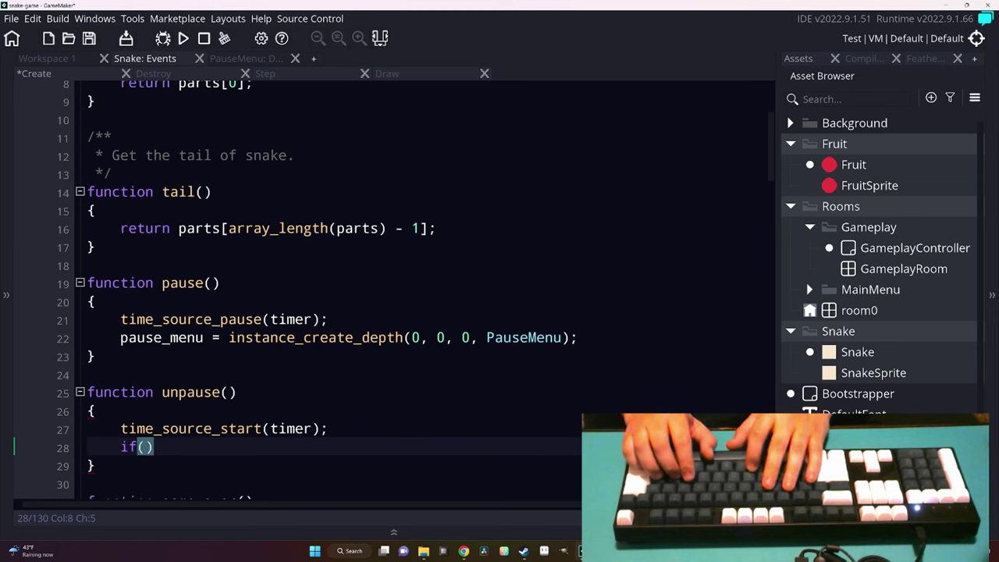
type("_menu")
key("Return")
key("BackSpace")
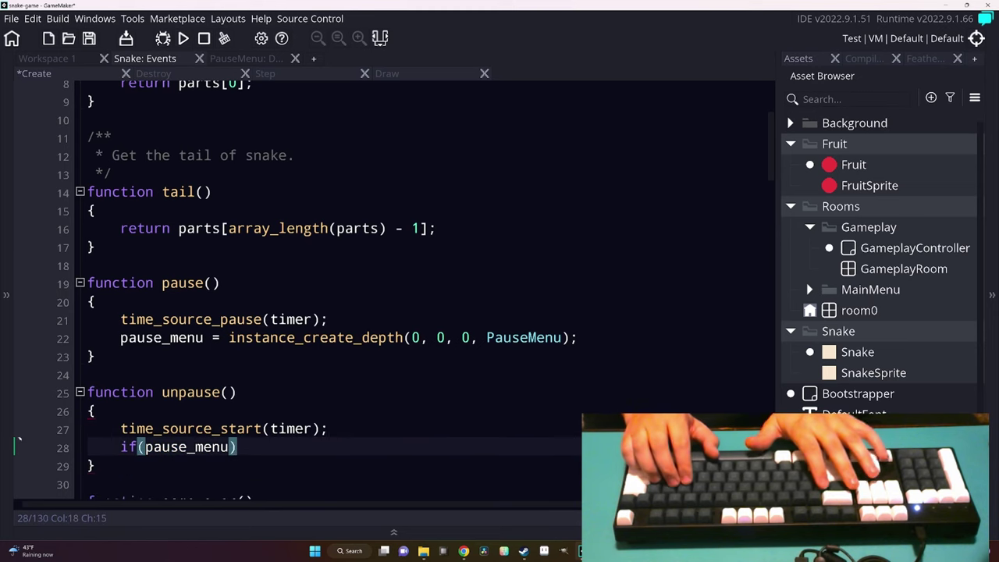
type("!")
type("= noone")
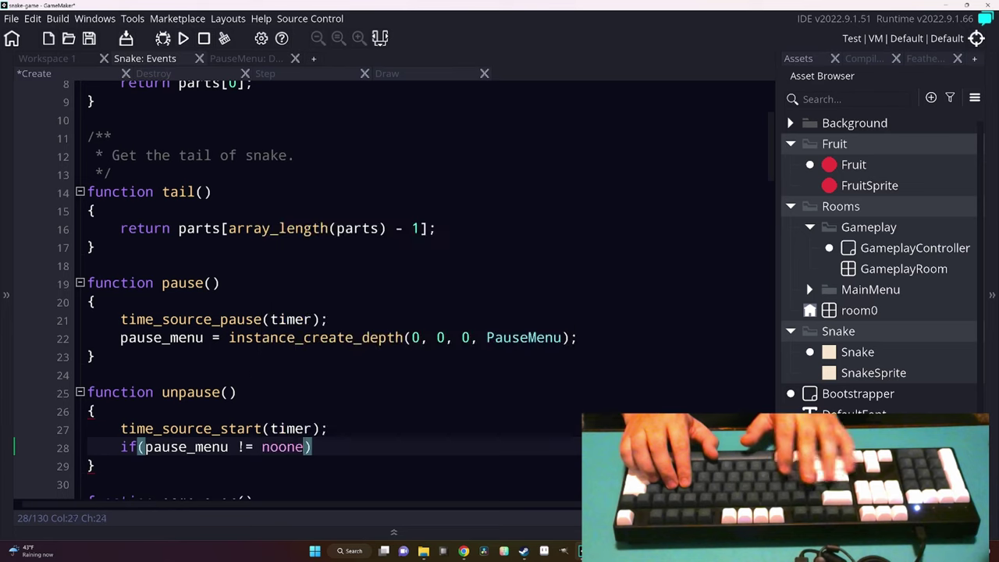
type("_")
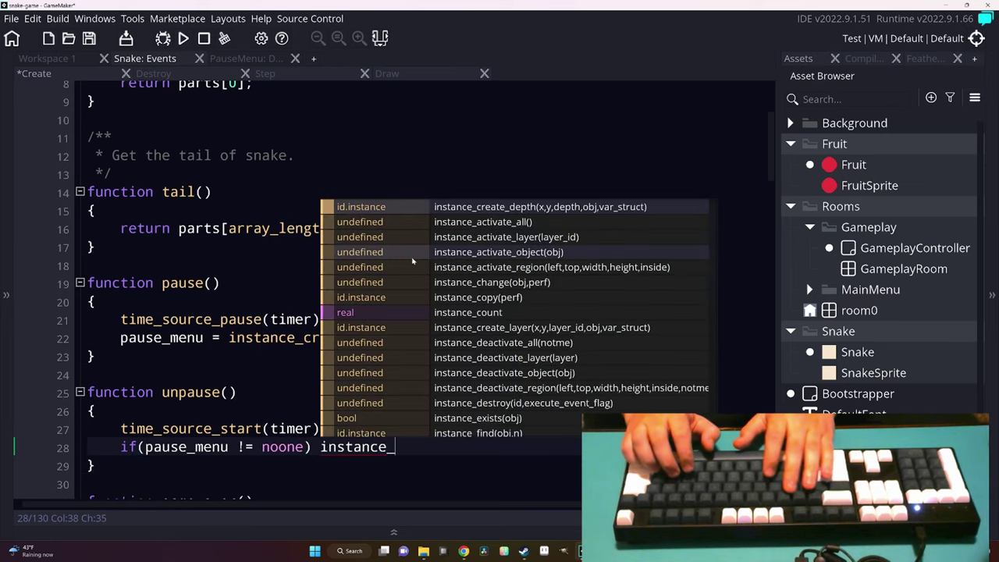
type("destroy();")
key("Left")
key("Left")
type("pause_menu")
key("ctrl+s")
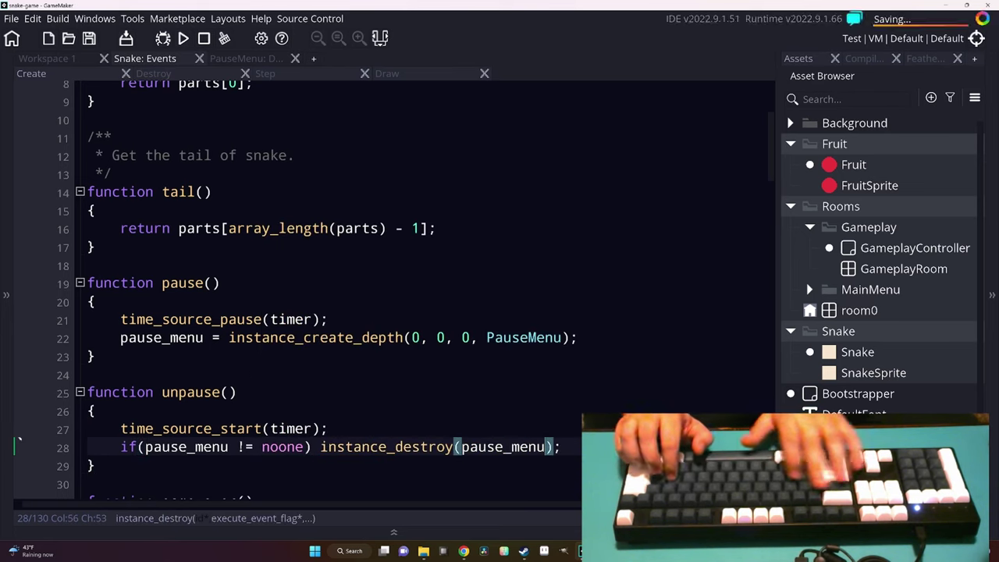
key("Right")
scroll(390, 289, "down", 1)
scroll(391, 289, "down", 2)
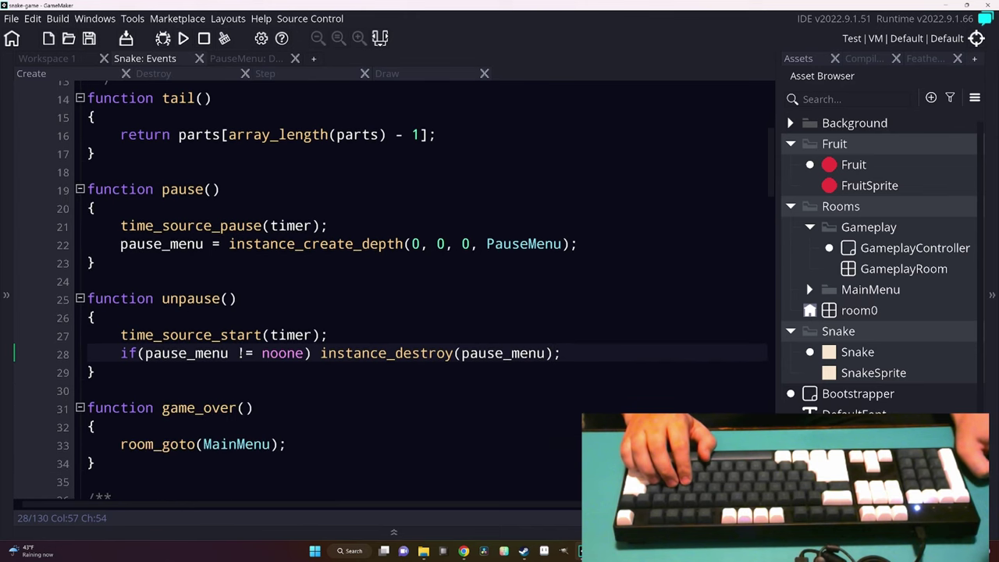
In the Snake Step code, duplicate the Movement header comment as a new Pausing header above it.
left_click(319, 78)
scroll(156, 312, "down", 3)
scroll(156, 312, "up", 5)
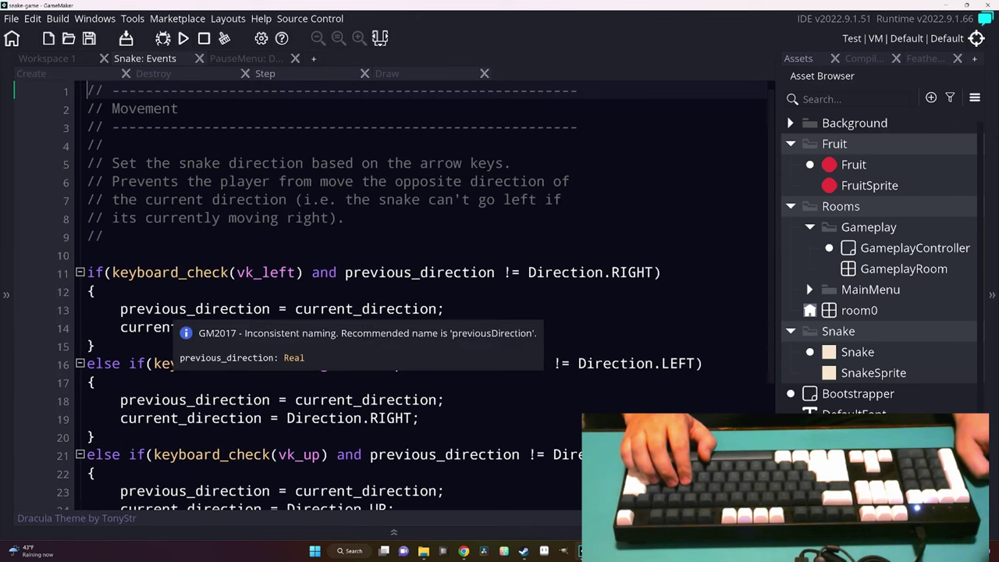
left_click_drag(578, 128, 88, 91)
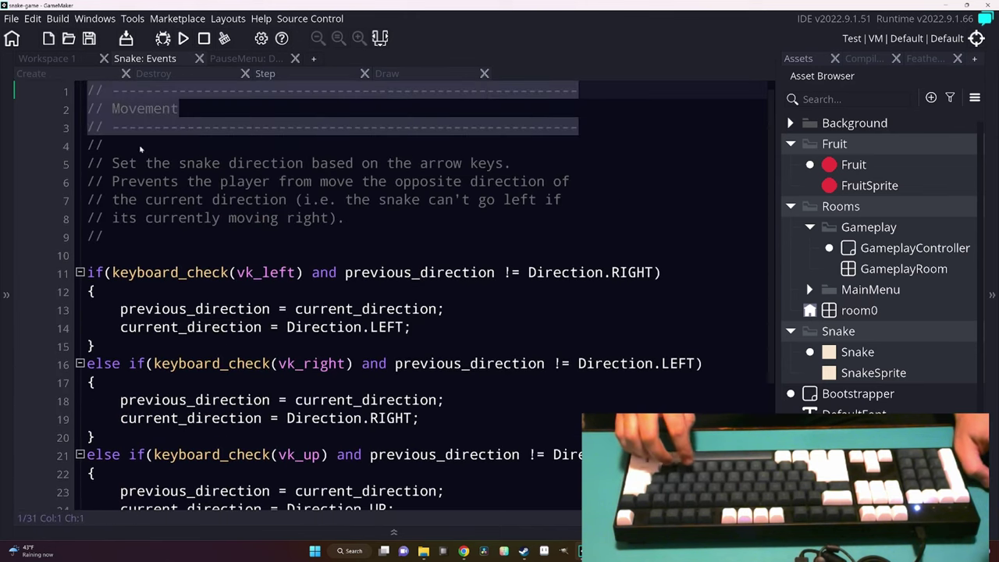
key("ctrl+c")
key("ctrl+v")
key("Return")
double_click(144, 109)
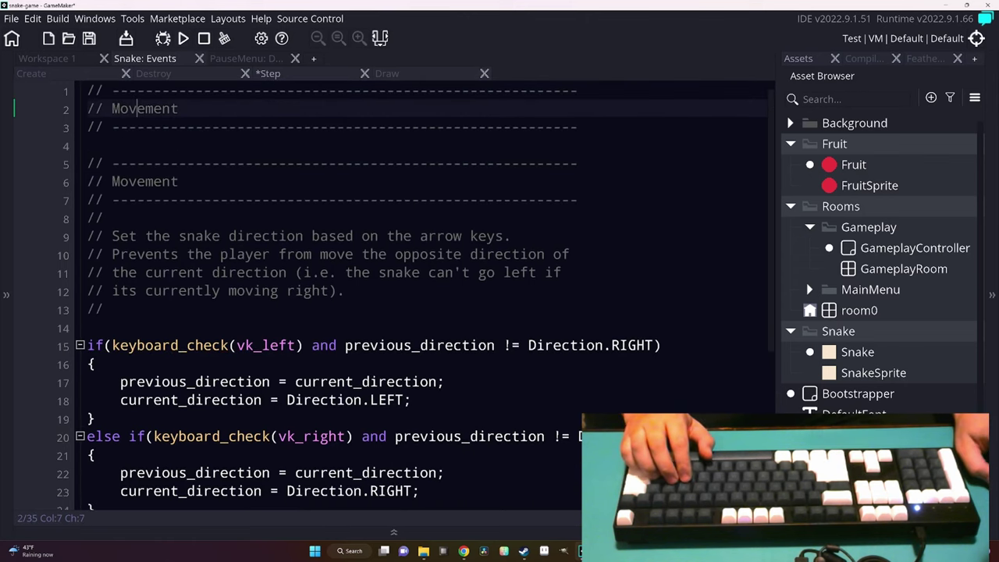
type("P")
Under the Pausing header, add an if(keyboard_check(vk_escape)) block with a placeholder comment.
key("Down")
key("Down")
key("Return")
key("Return")
key("Up")
type("if")
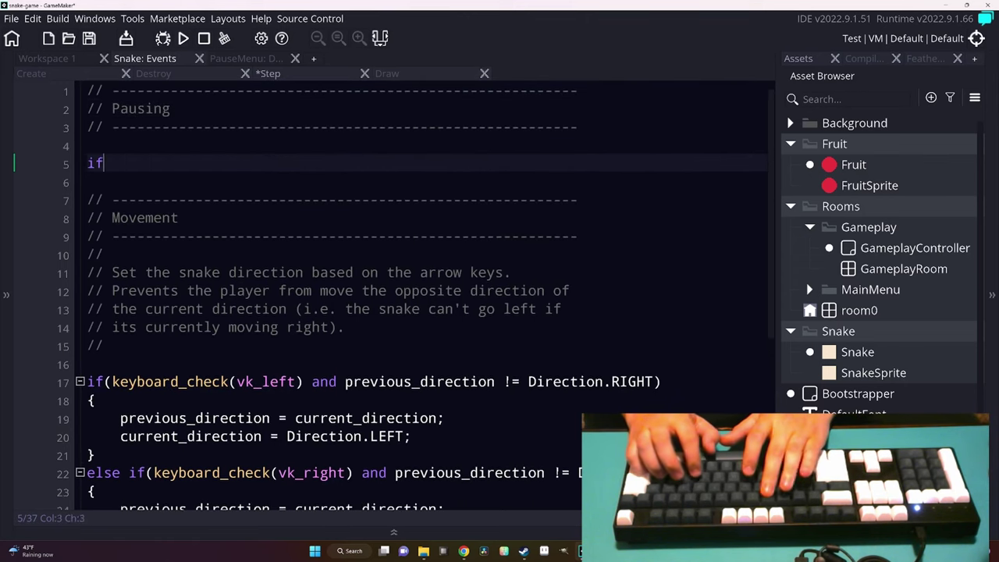
type("(keyb")
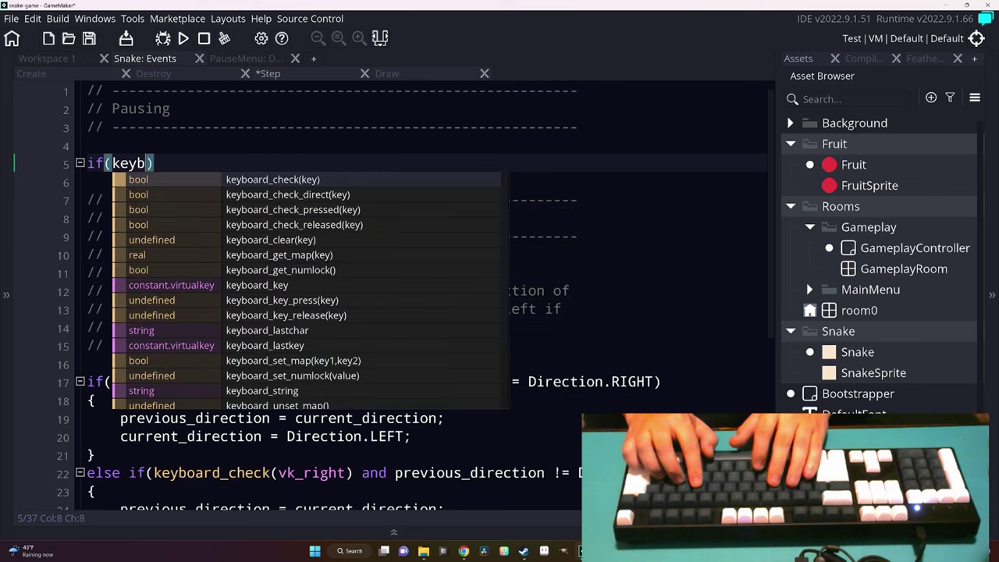
type("oard_c")
key("Return")
type("ck(")
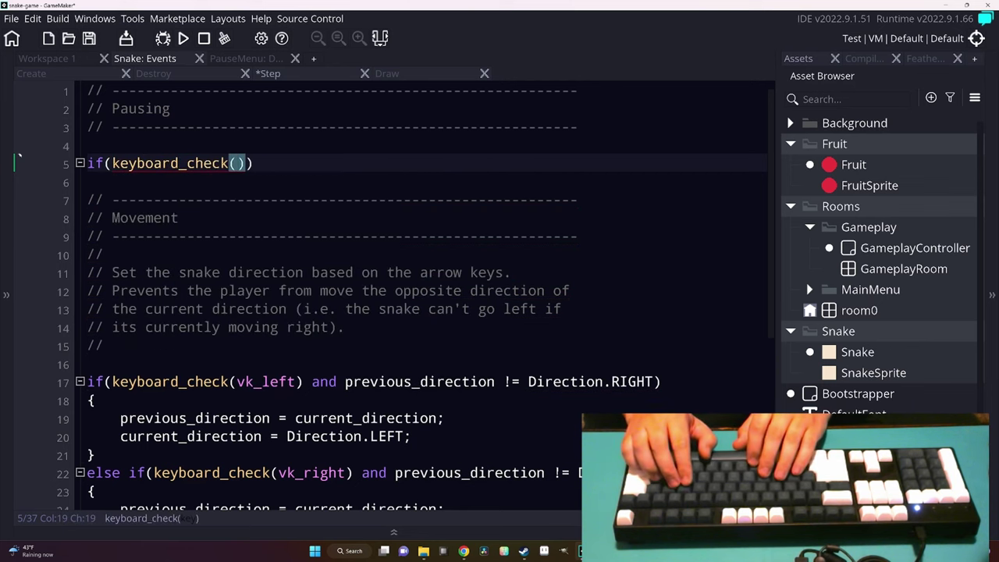
type("k_es")
key("BackSpace")
key("BackSpace")
key("BackSpace")
key("BackSpace")
type("vk_espa")
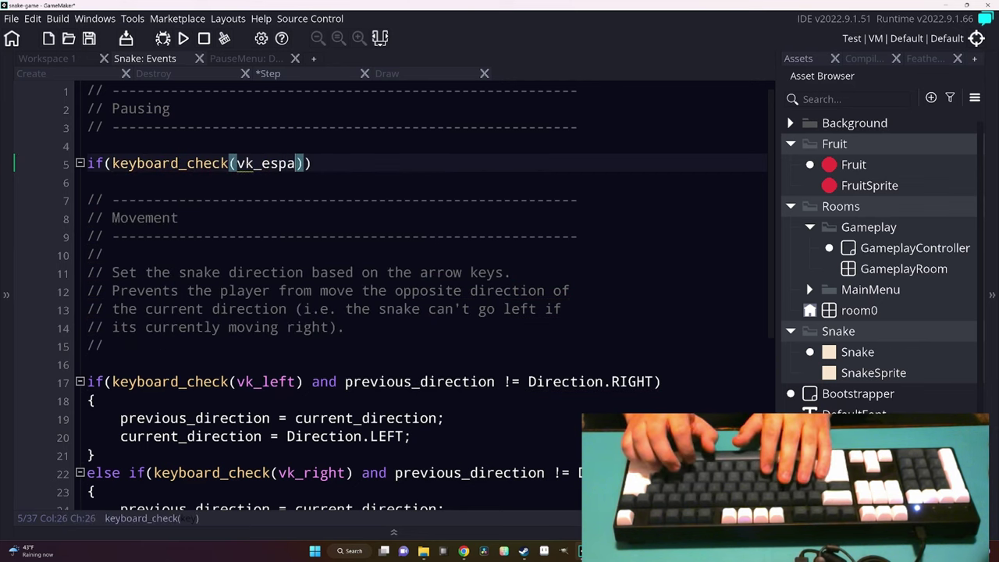
key("BackSpace")
type("a")
key("Return")
key("End")
key("Return")
type("{")
key("Return")
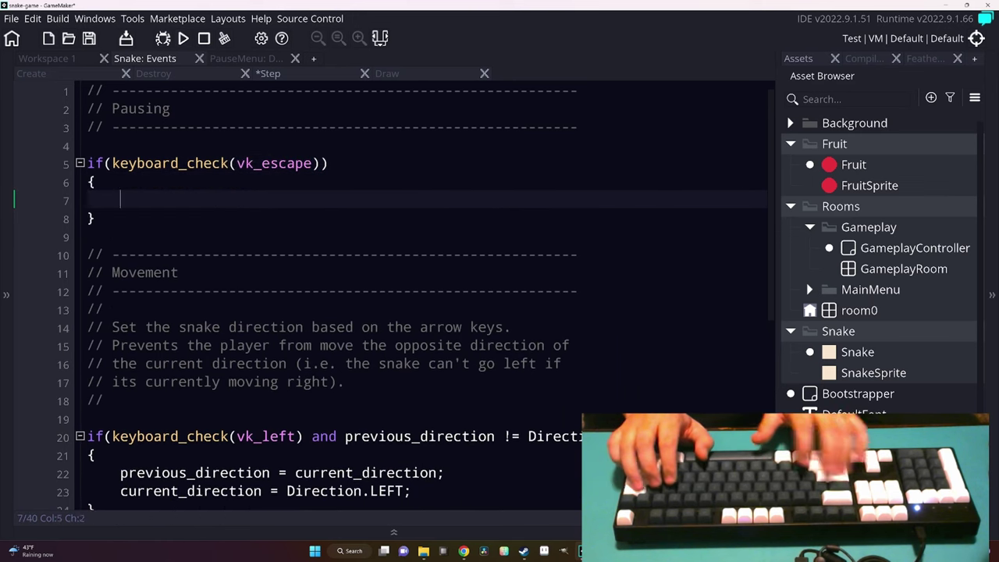
type("//")
Clear out GameplayController's Step code and check the PauseMenu Draw code, then return to Snake Step.
right_click(941, 259)
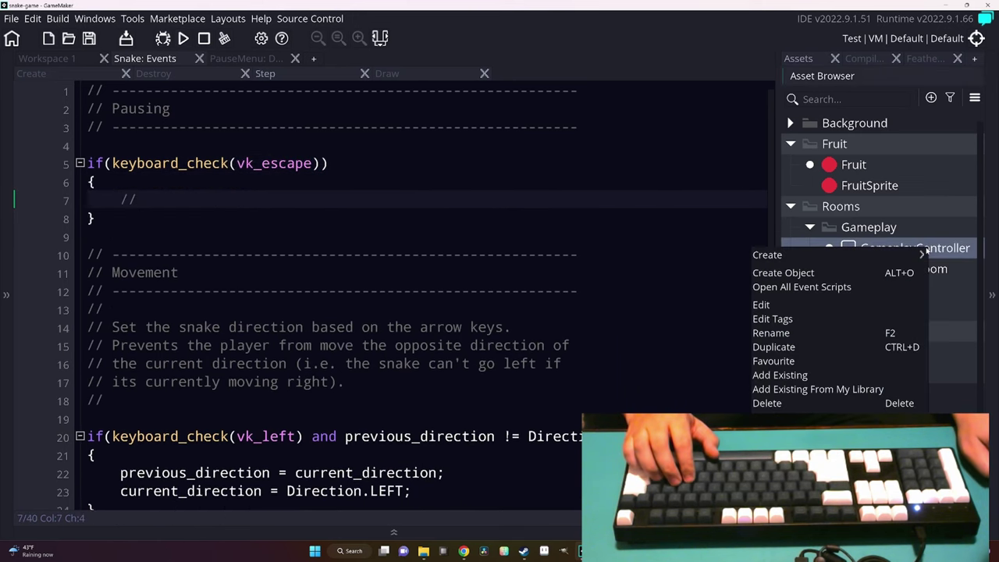
left_click(804, 286)
left_click(172, 76)
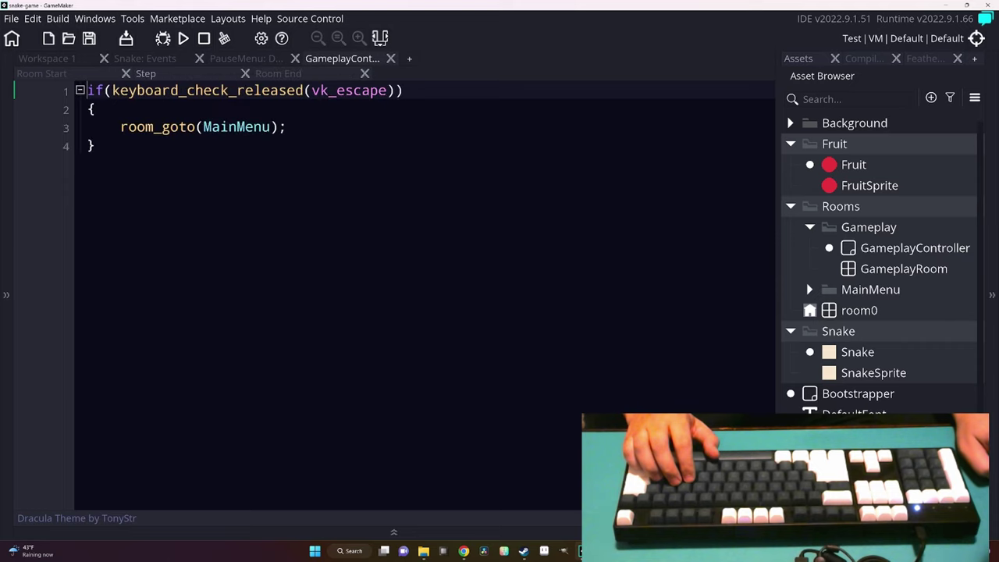
key("ctrl+a")
key("Delete")
key("ctrl+z")
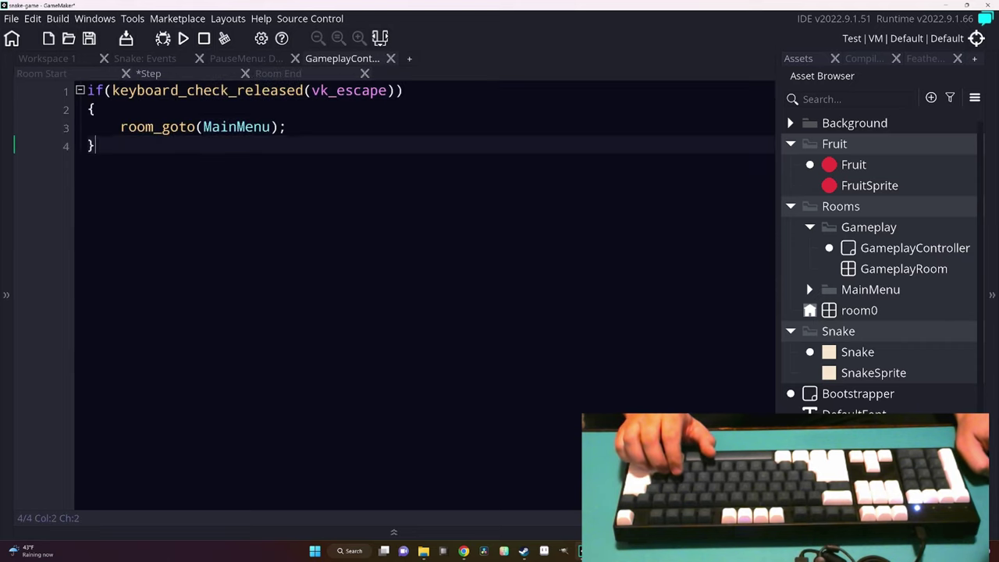
key("ctrl+a")
key("Delete")
left_click(254, 58)
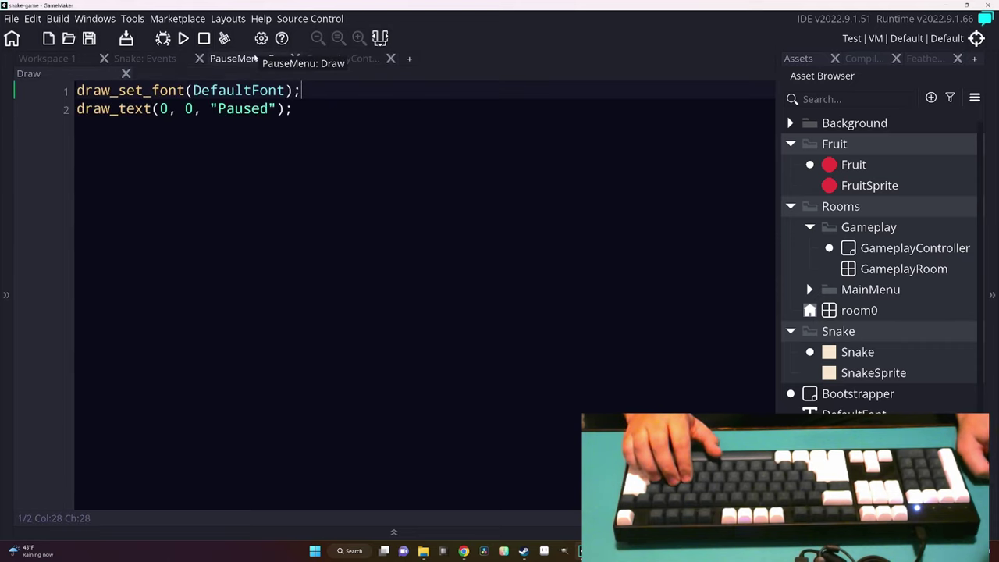
key("ctrl+Tab")
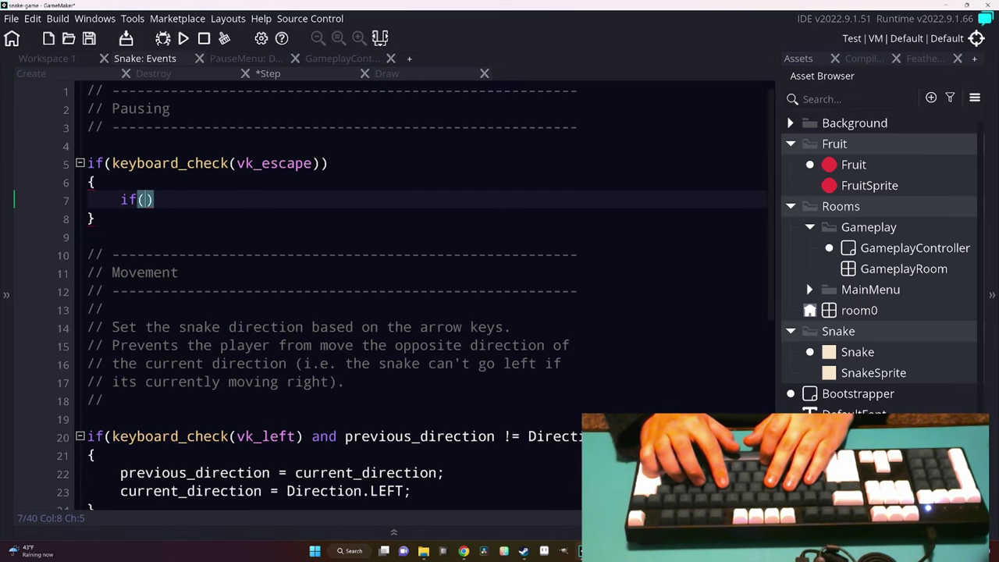
Inside the Escape block, call pause() when time_source_get_state(timer) == time_source_state_active.
type("time_source_get")
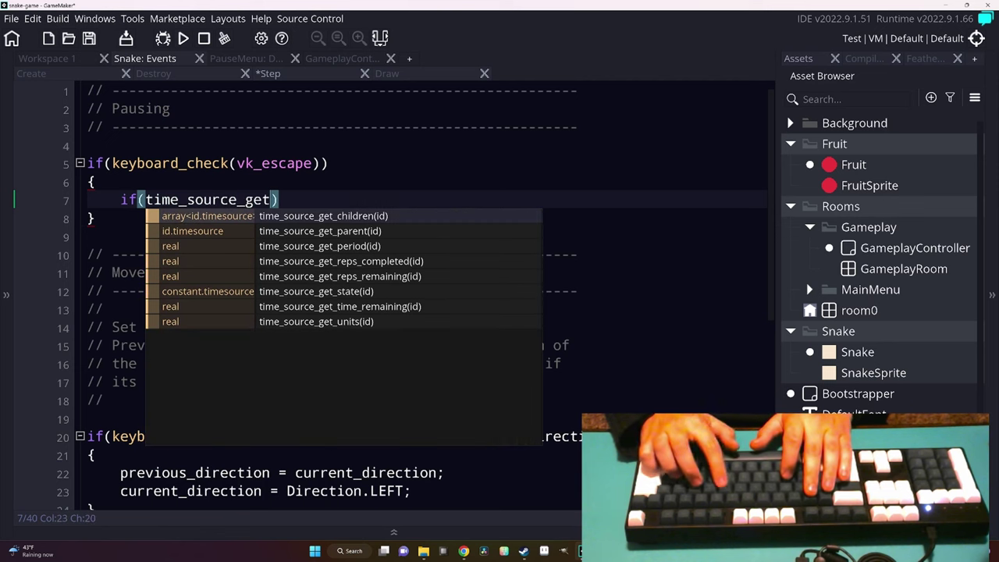
type("_s")
key("Return")
type("timer) == ")
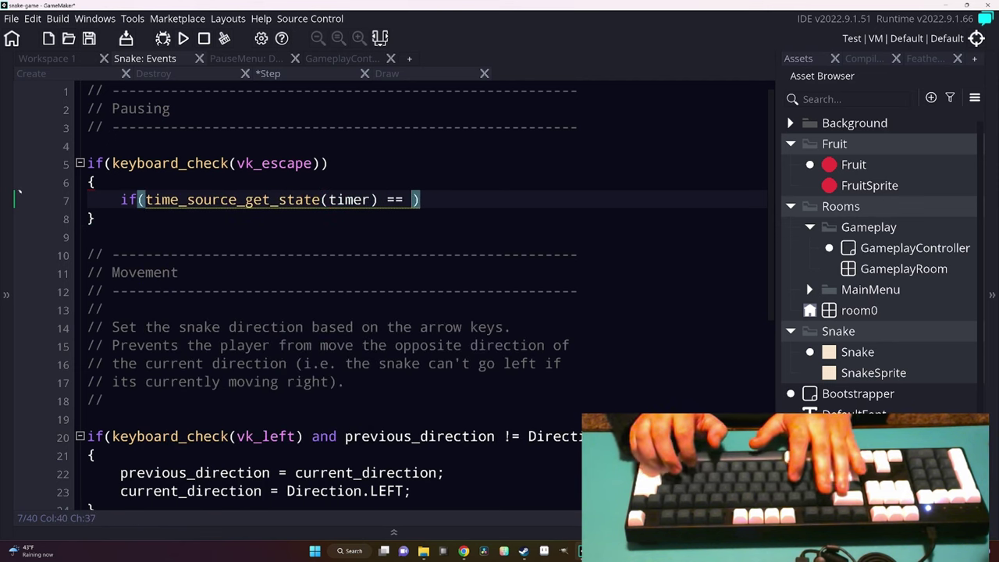
type("time_source_st")
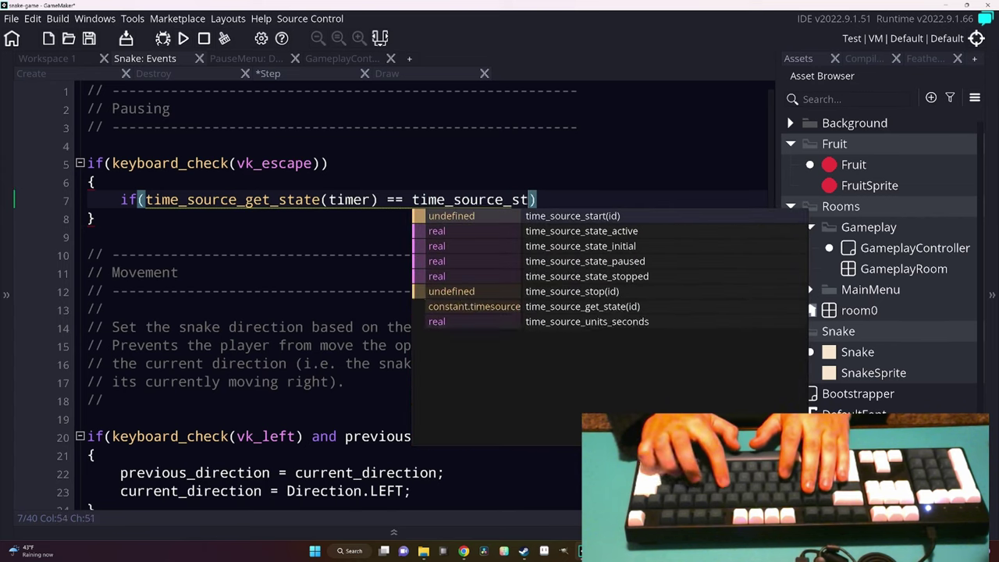
type("ate_")
key("Return")
type(")")
key("Return")
type("{}")
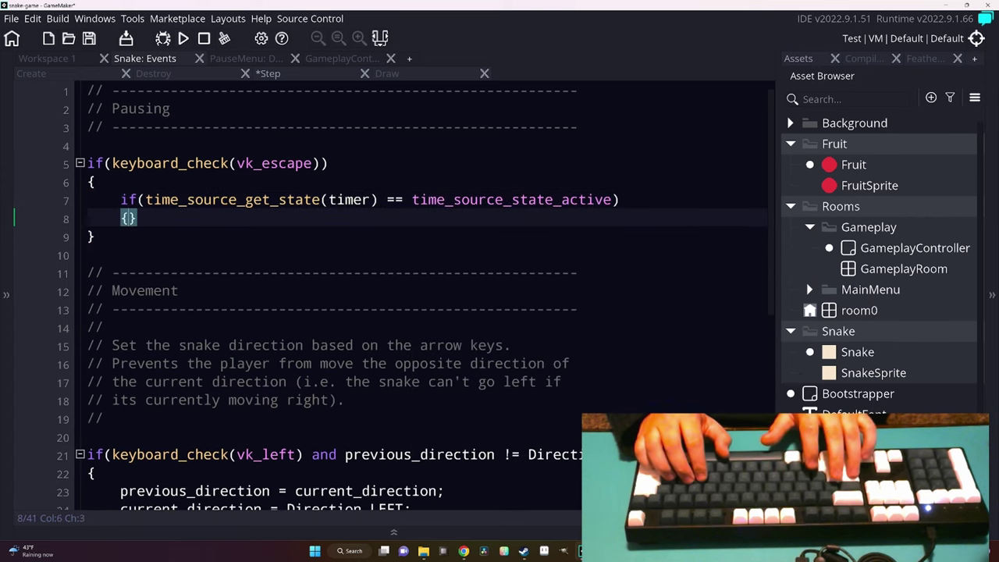
key("Return")
type("p")
key("BackSpace")
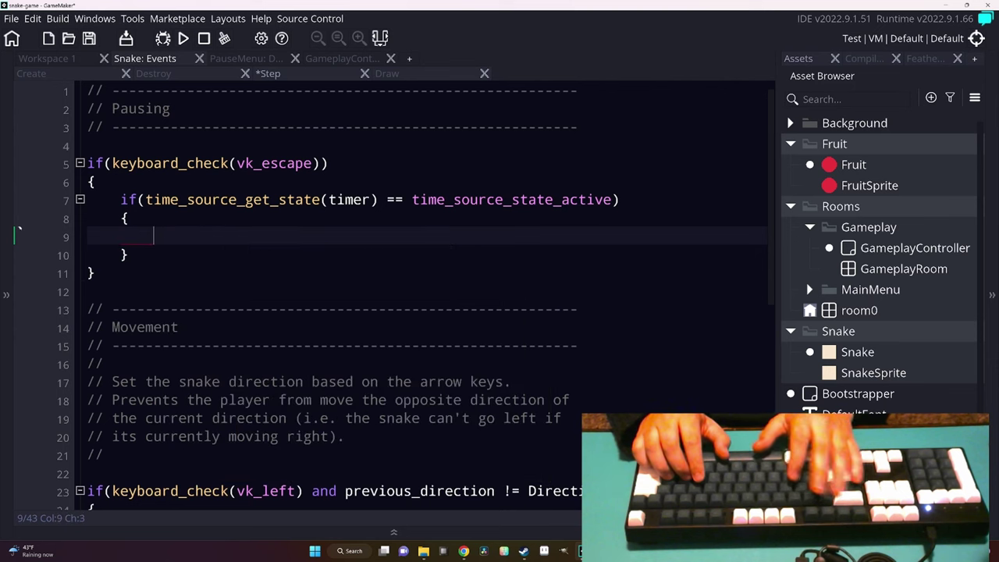
type(";")
Add an else branch that calls unpause().
key("Down")
key("Return")
type("else")
key("Return")
type("{")
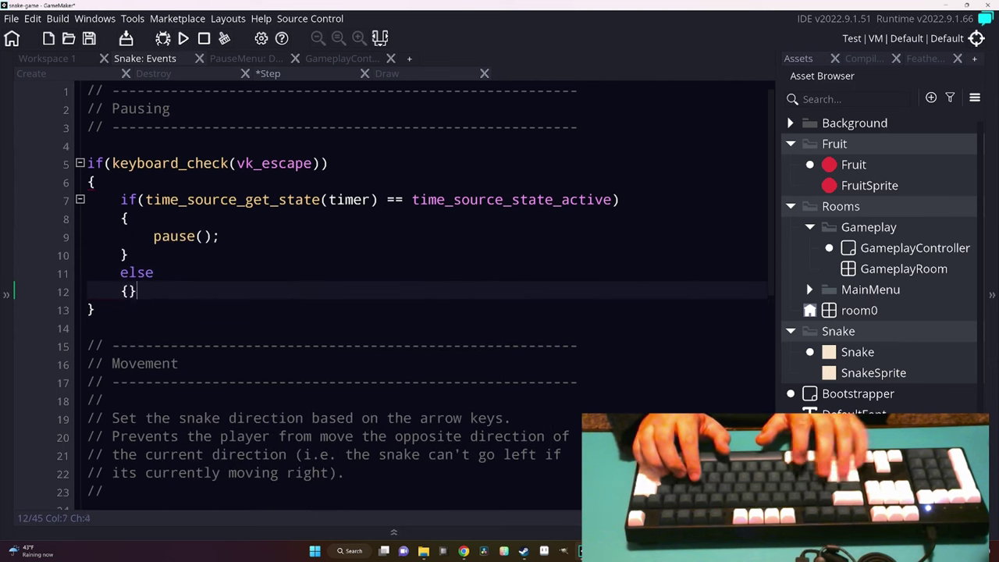
key("Return")
type("unpause();")
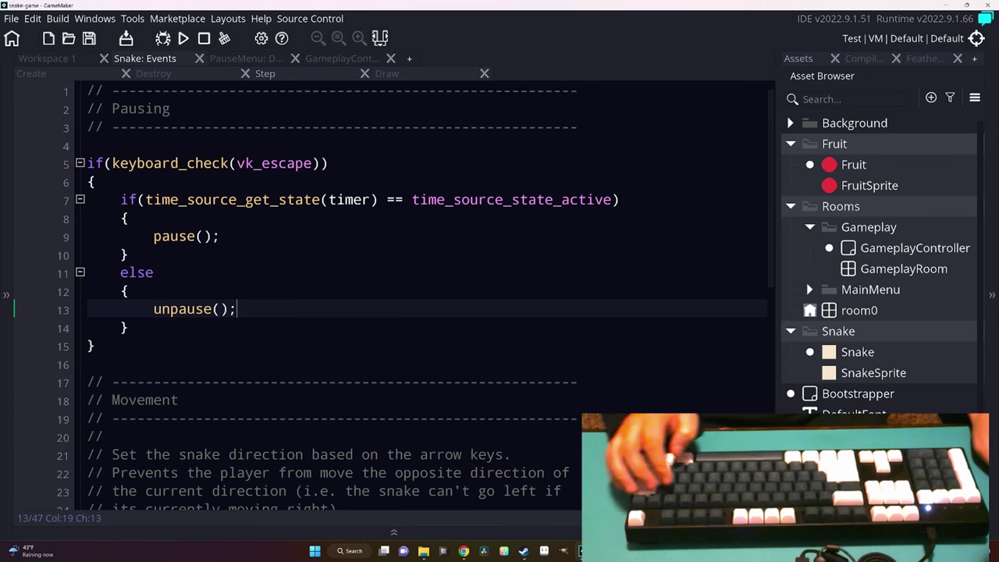
Run the game, steer the snake, test pausing with Escape, then close the game window.
key("Up")
key("F5")
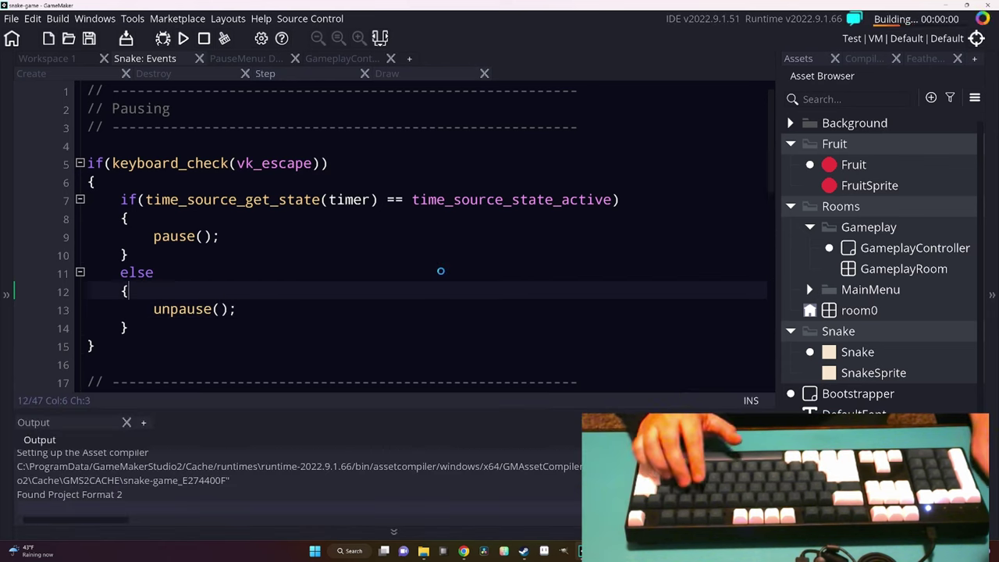
key("space")
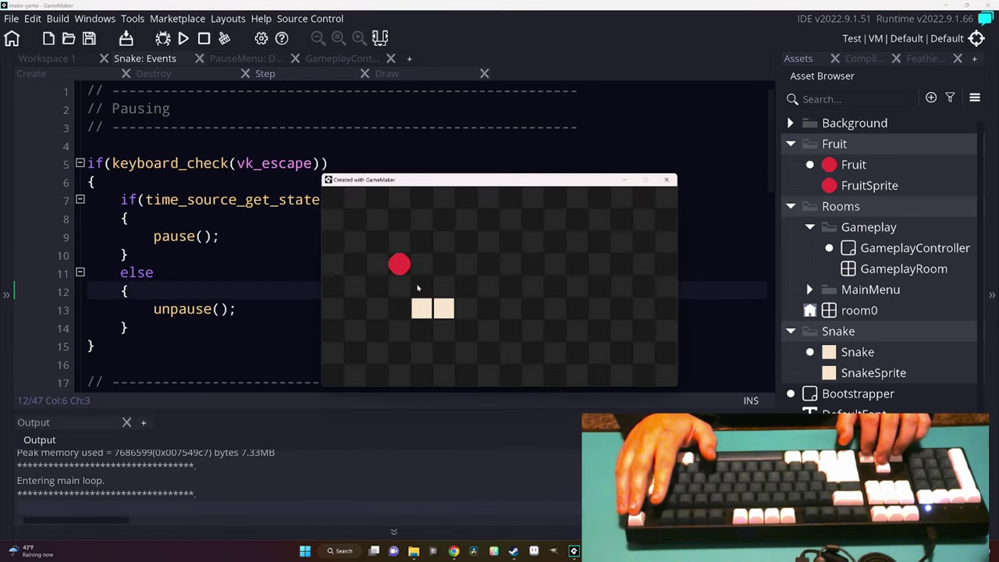
key("Down")
key("Left")
key("Up")
key("Left")
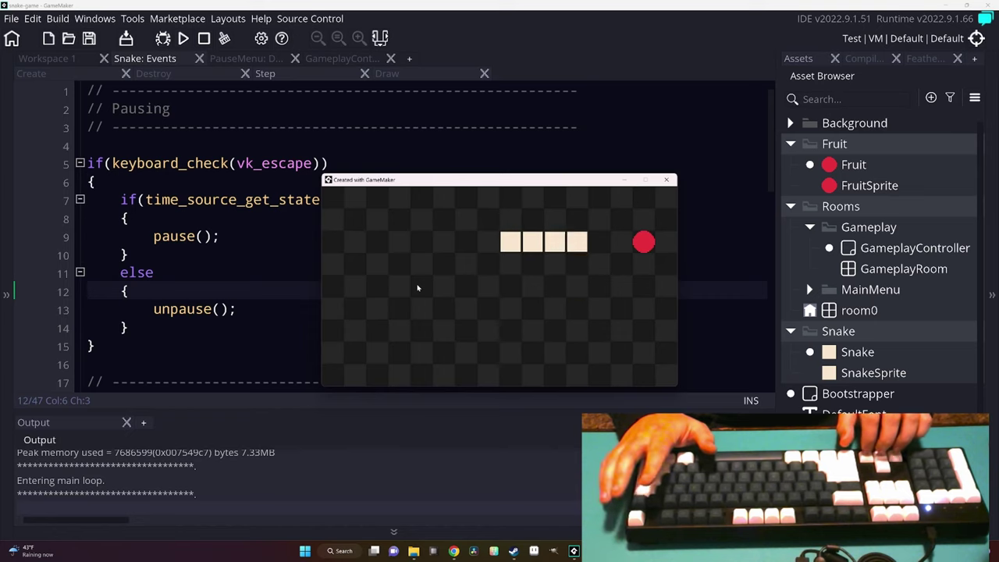
key("Down")
key("Right")
key("Escape")
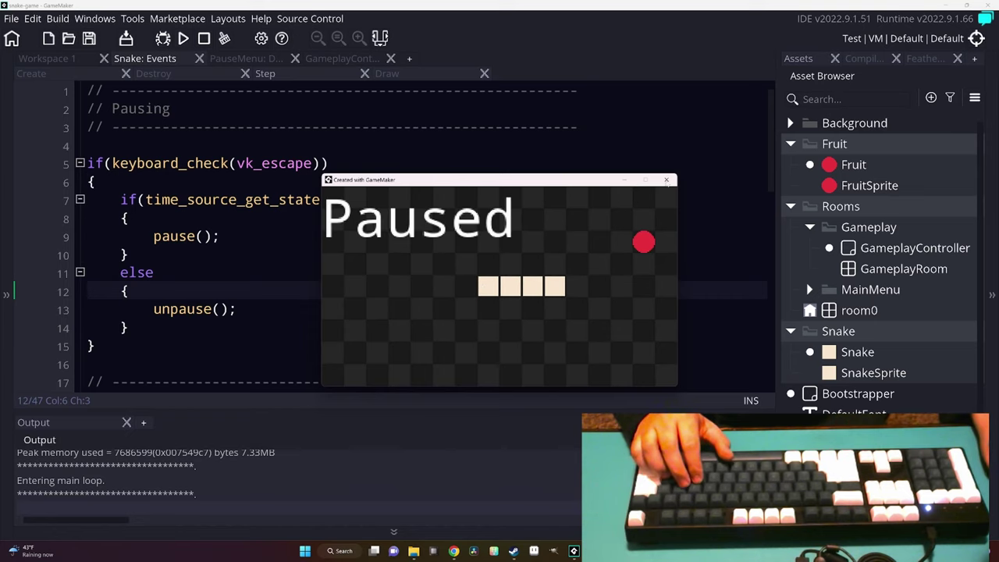
key("alt+F4")
Change keyboard_check to keyboard_check_released on line 5 and run the game again.
double_click(148, 163)
type("keyboard_c")
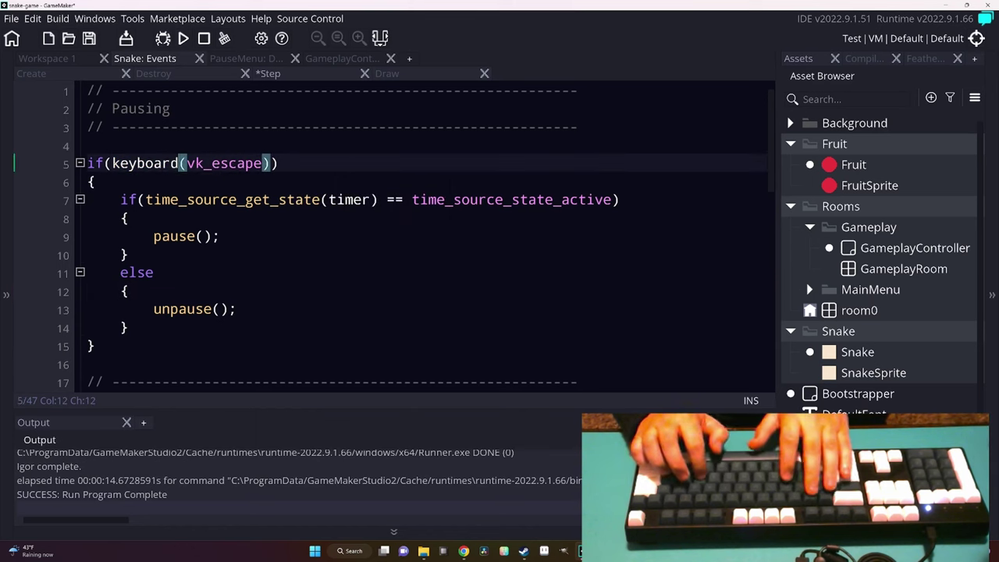
type("heck_r")
key("Return")
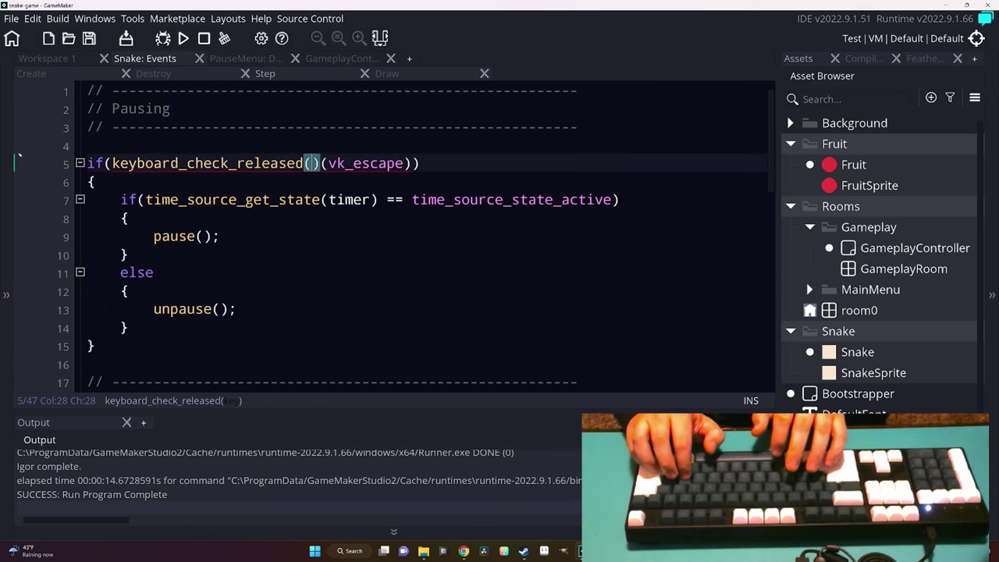
key("BackSpace")
key("F5")
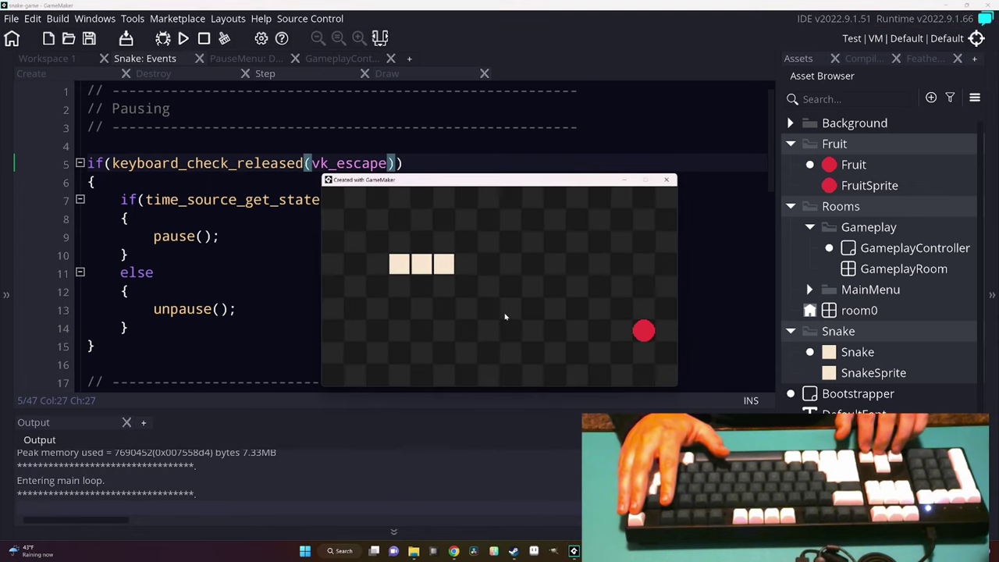
Play while toggling the Paused overlay on and off with Escape several times, then exit the game.
key("Escape")
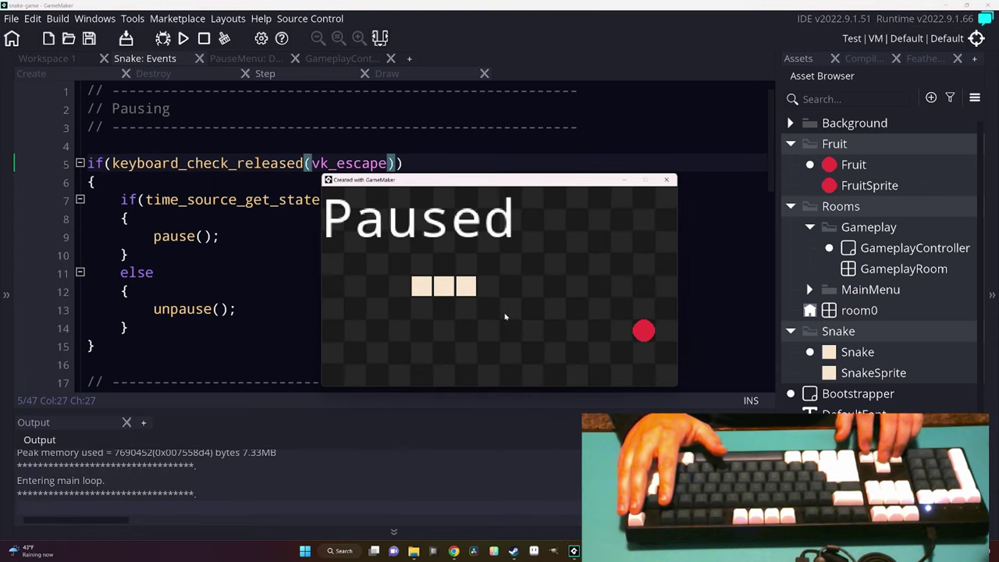
key("Escape")
key("Up")
key("Right")
key("Down")
key("Right")
key("Escape")
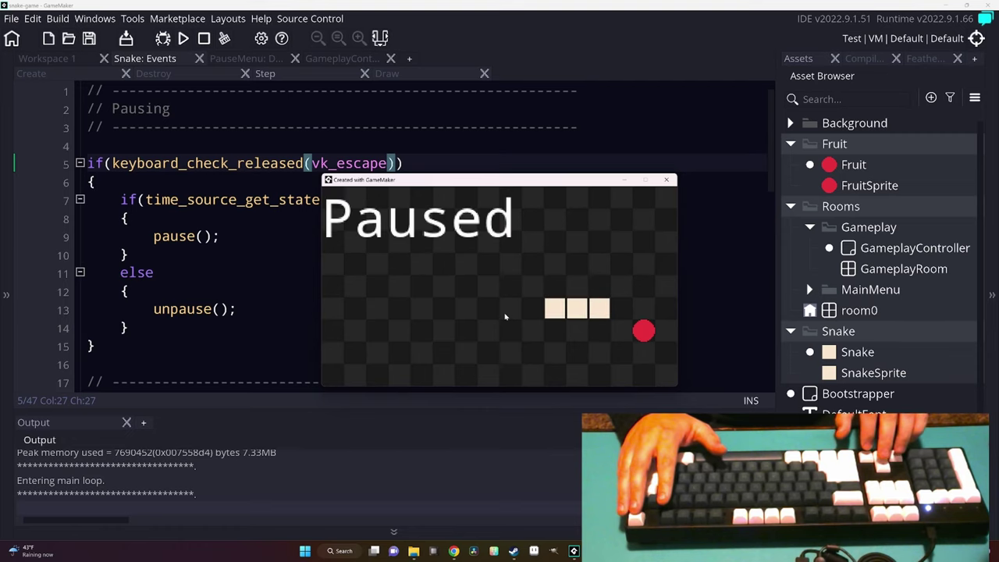
key("Escape")
key("Up")
key("Left")
key("Escape")
key("Escape")
key("Down")
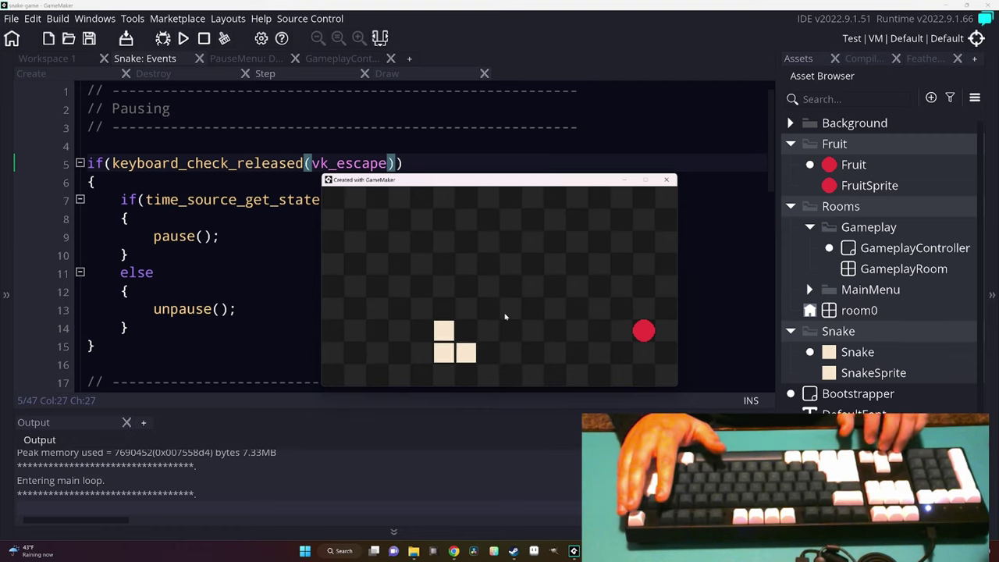
key("Right")
key("Up")
key("Left")
key("Up")
key("Right")
key("Up")
key("Left")
key("Escape")
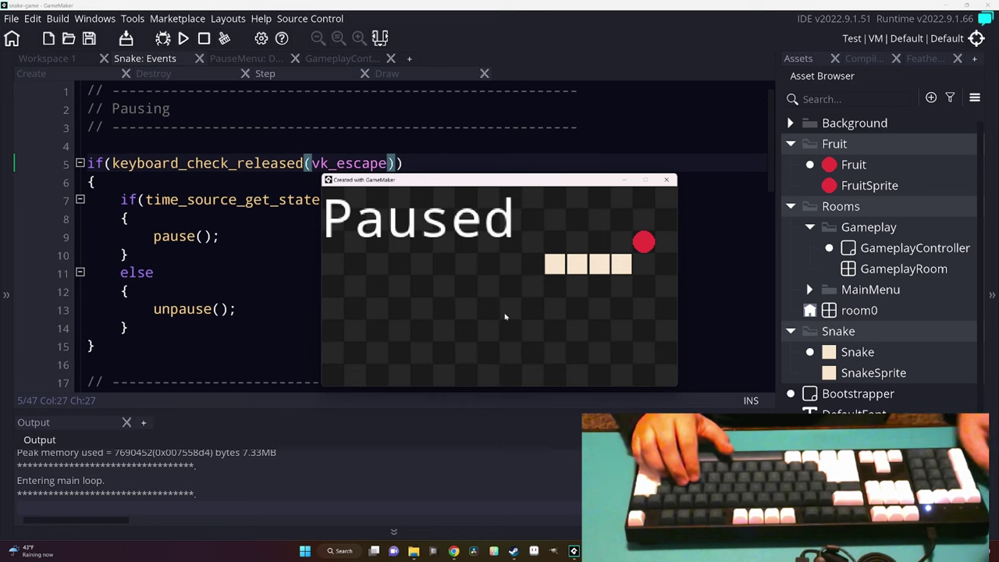
key("Escape")
key("Escape")
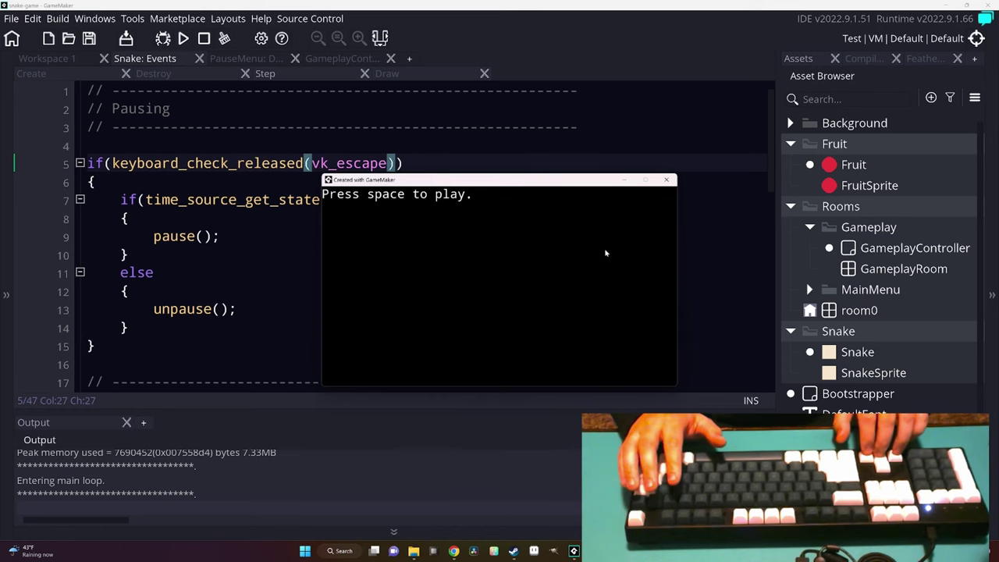
key("Escape")
left_click(154, 272)
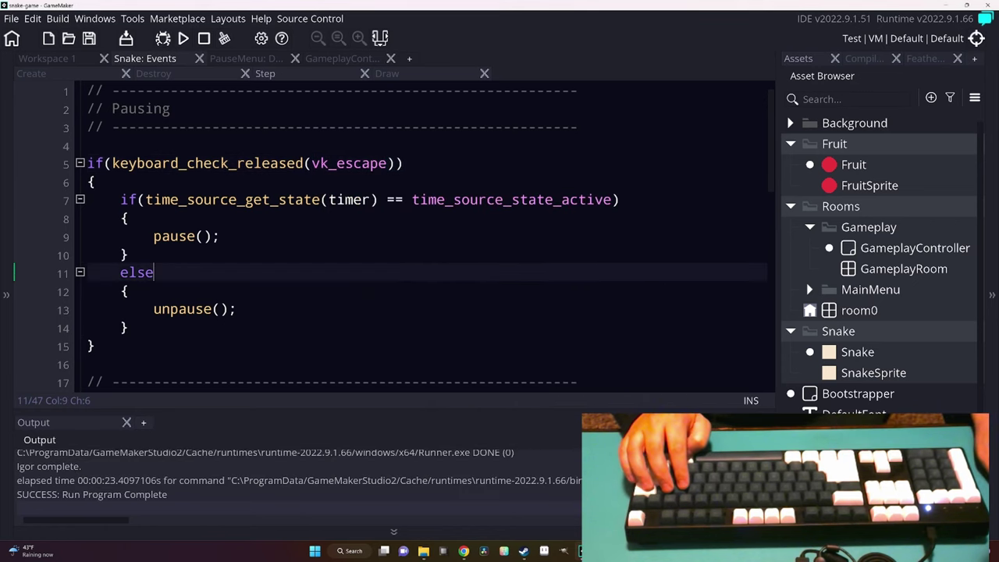
In the PauseMenu Draw code, set draw alpha to 0.8 and draw colour to c_black.
left_click(261, 60)
key("Return")
key("Return")
key("Return")
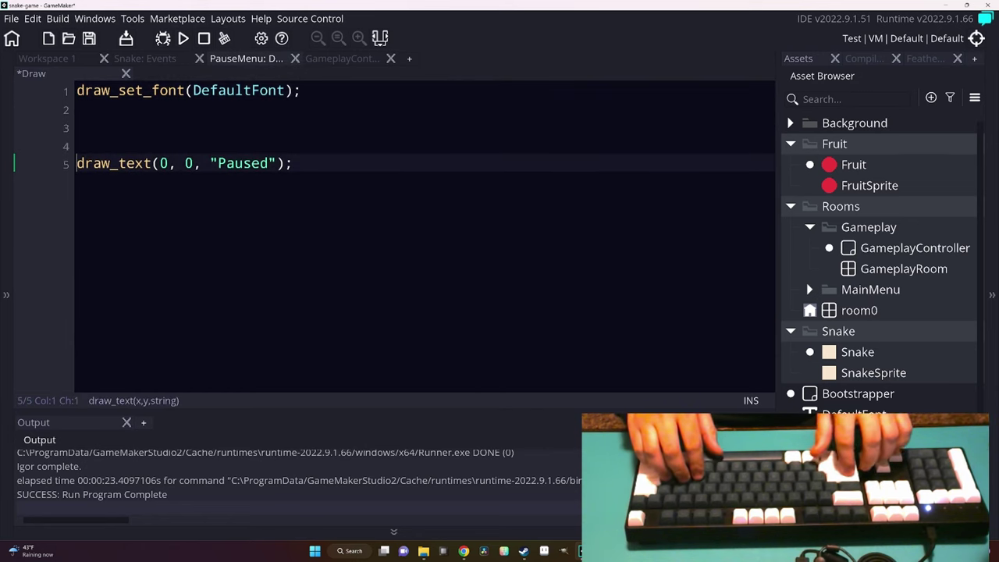
key("Up")
key("Up")
type("draw_set_a")
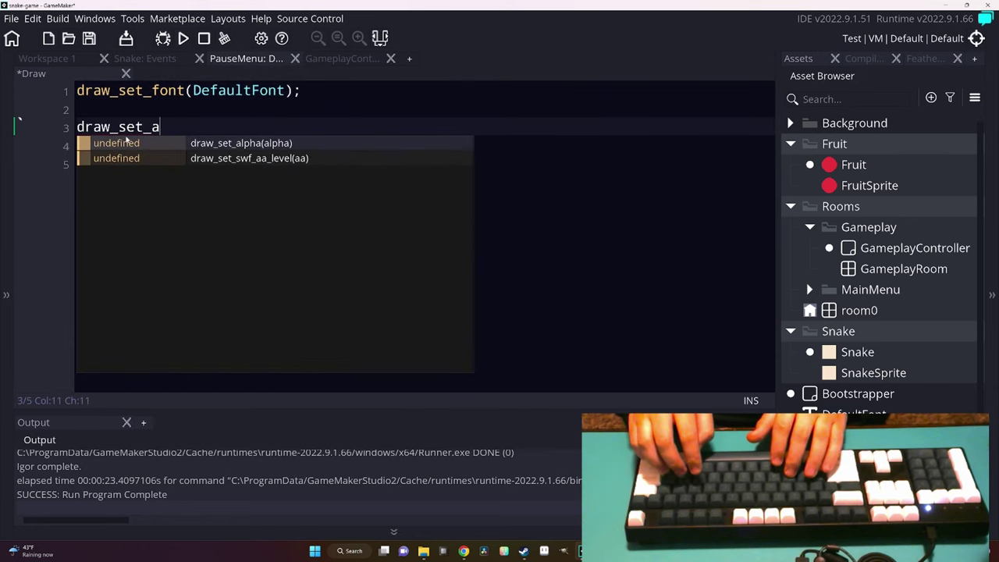
type("lpha(0.8);")
key("Return")
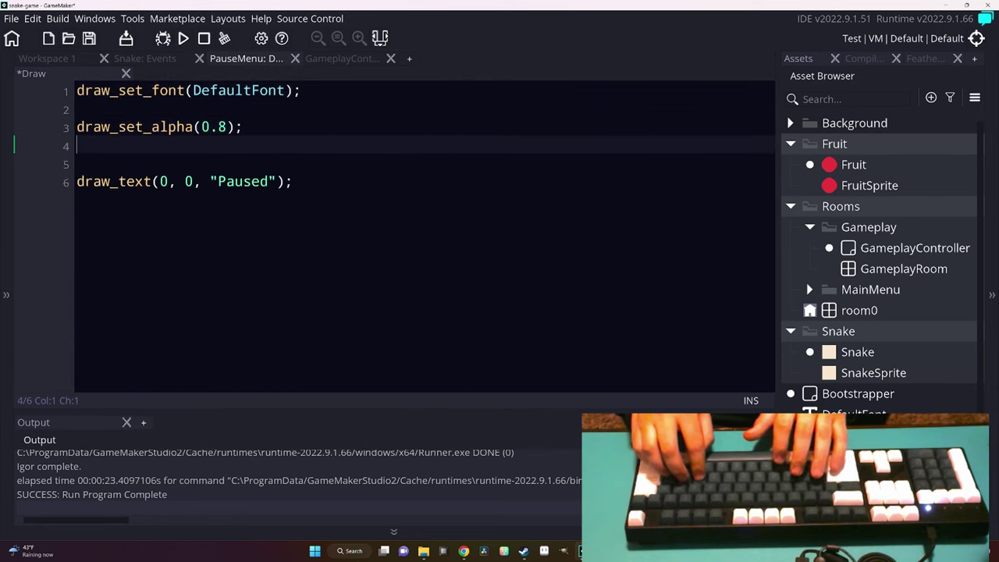
type("draw_set_color()")
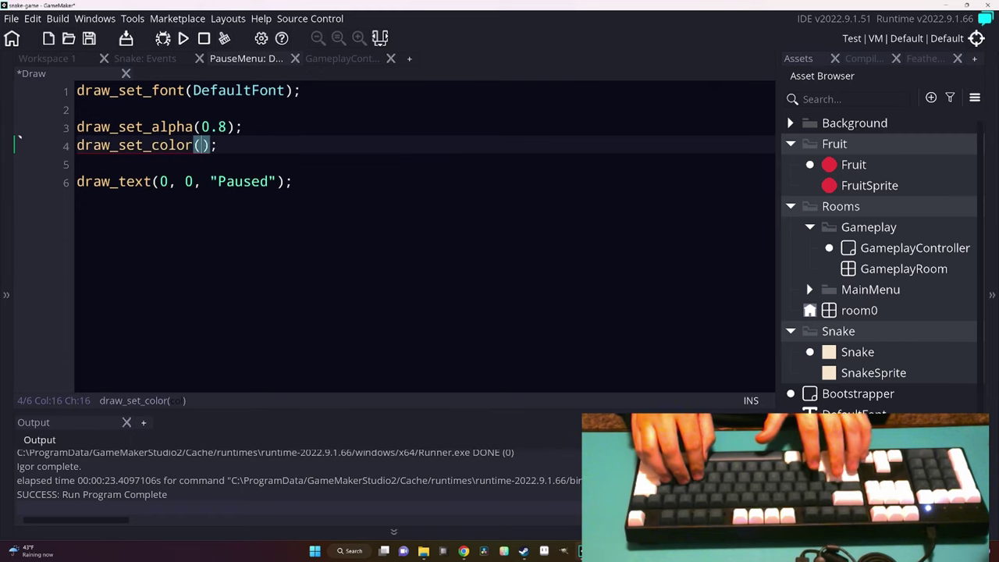
type("c_black);")
key("Return")
Add a rectangle sized to view_camera[0]'s view width and height.
type("draw")
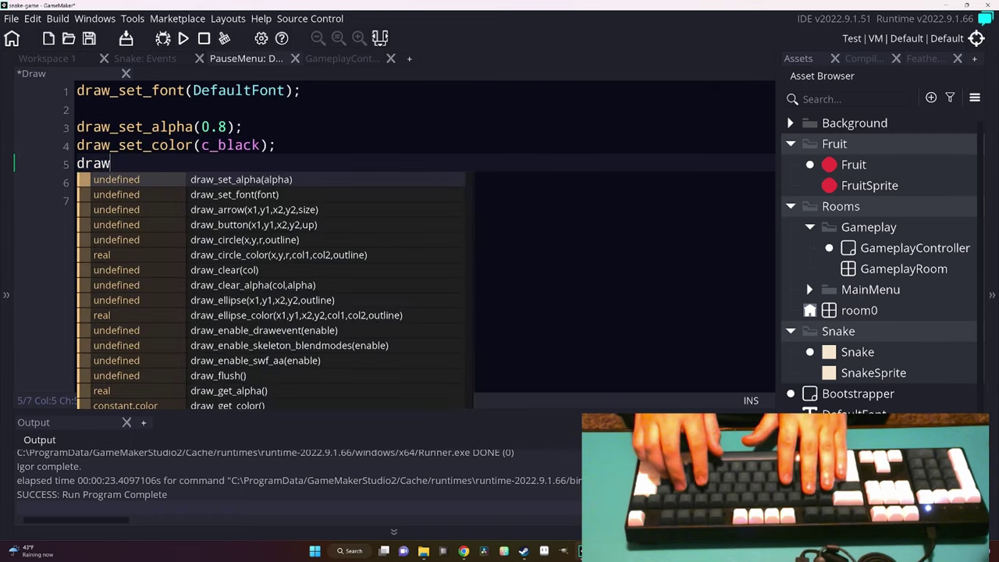
type("_set_re")
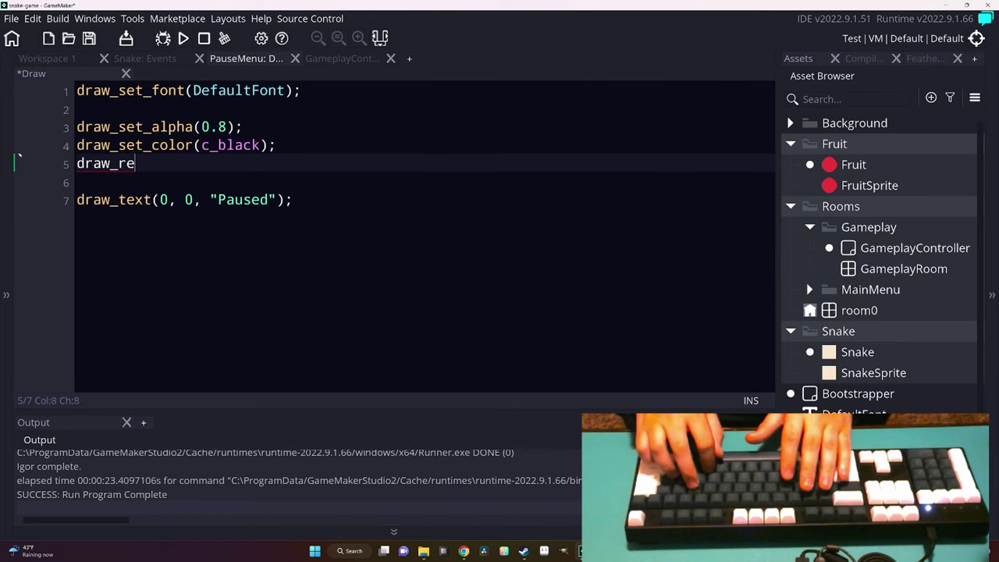
type("ctangle()")
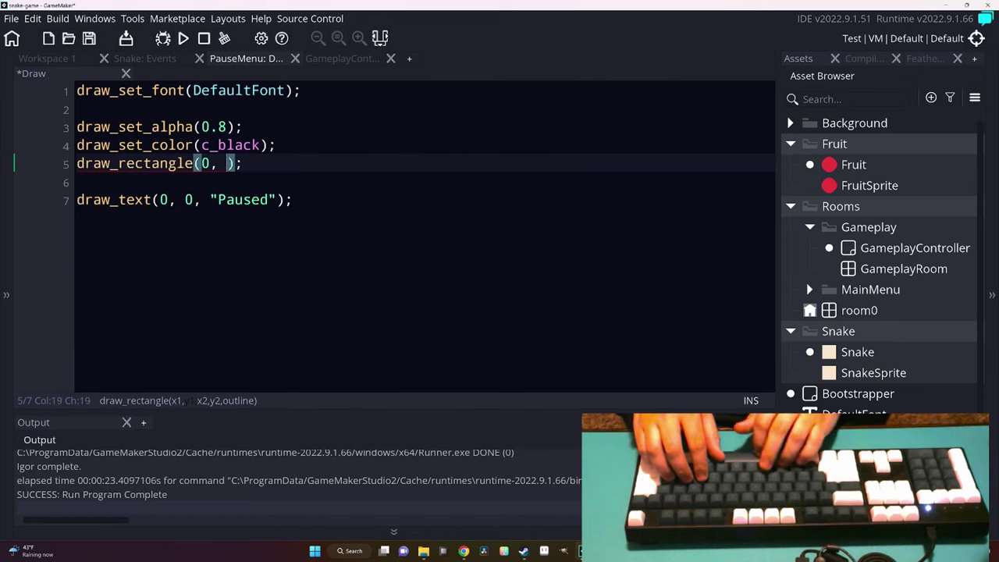
type("mera_get_v")
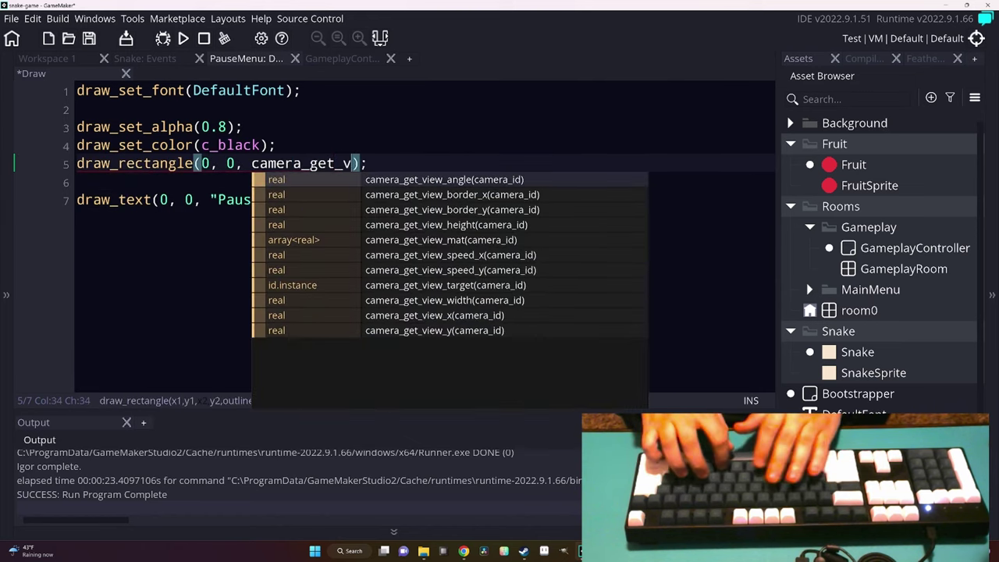
type("w_")
key("Return")
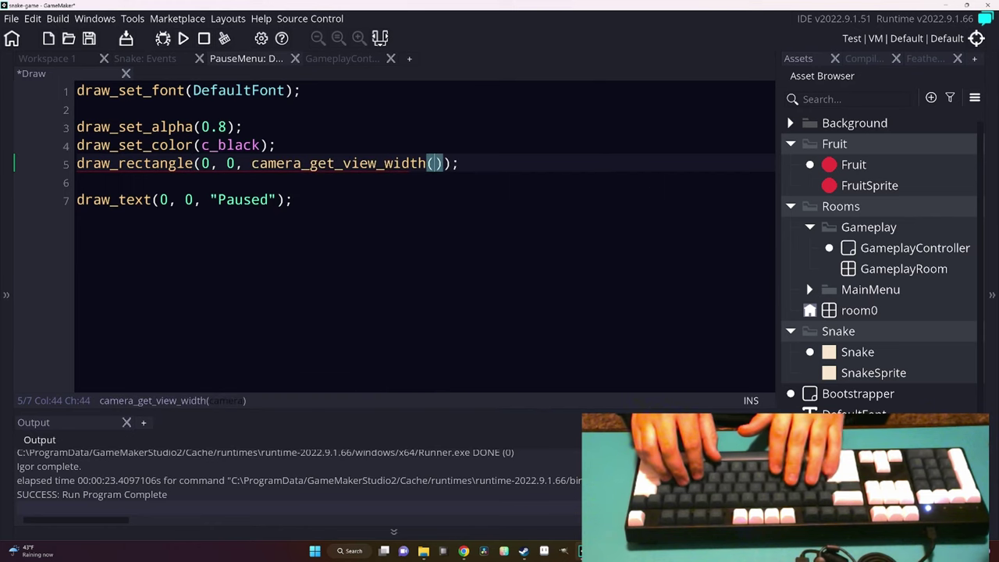
type("view_camera[0]")
type("), c")
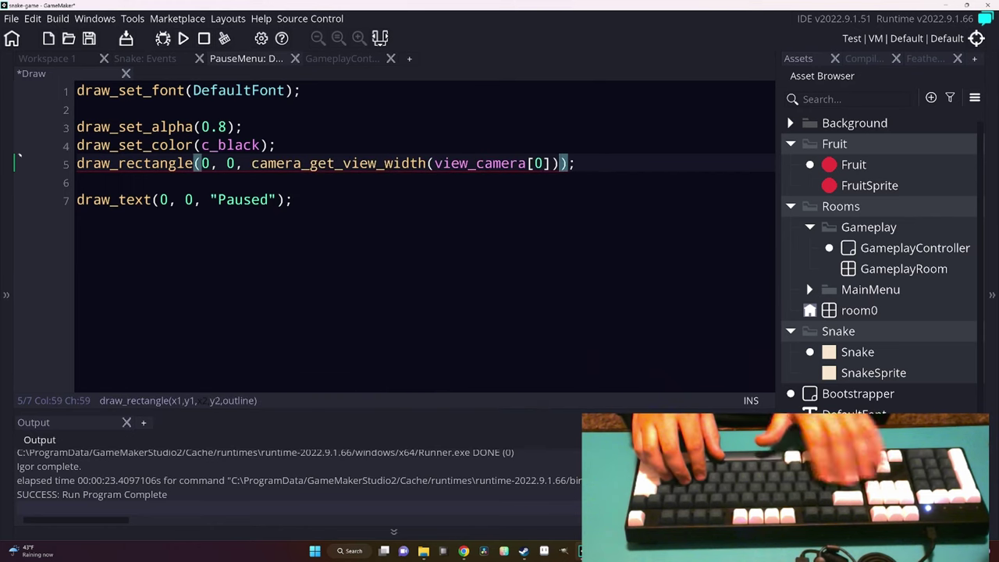
type("amera_get_view")
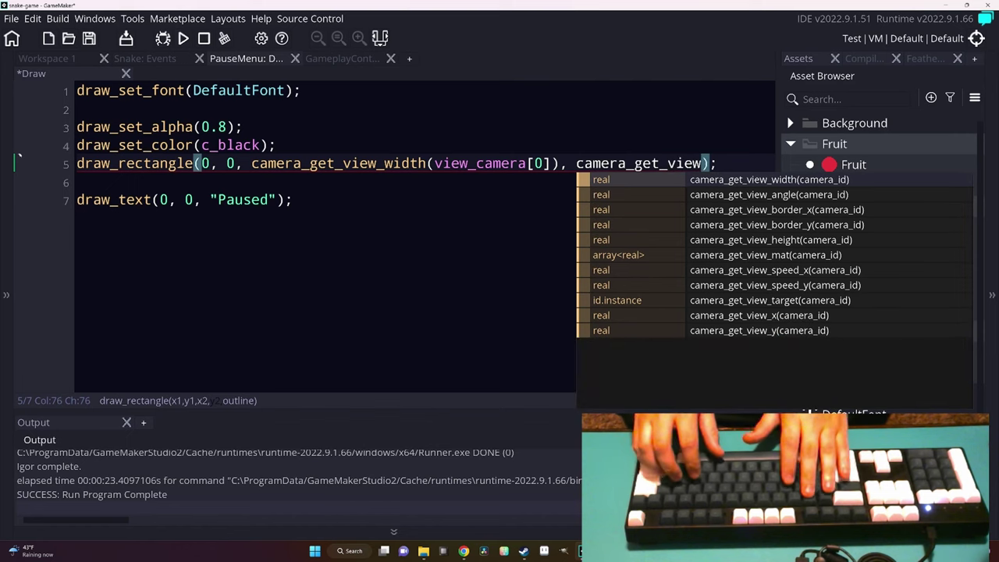
key("Return")
type("view")
key("Left")
key("Left")
key("Left")
key("BackSpace")
key("BackSpace")
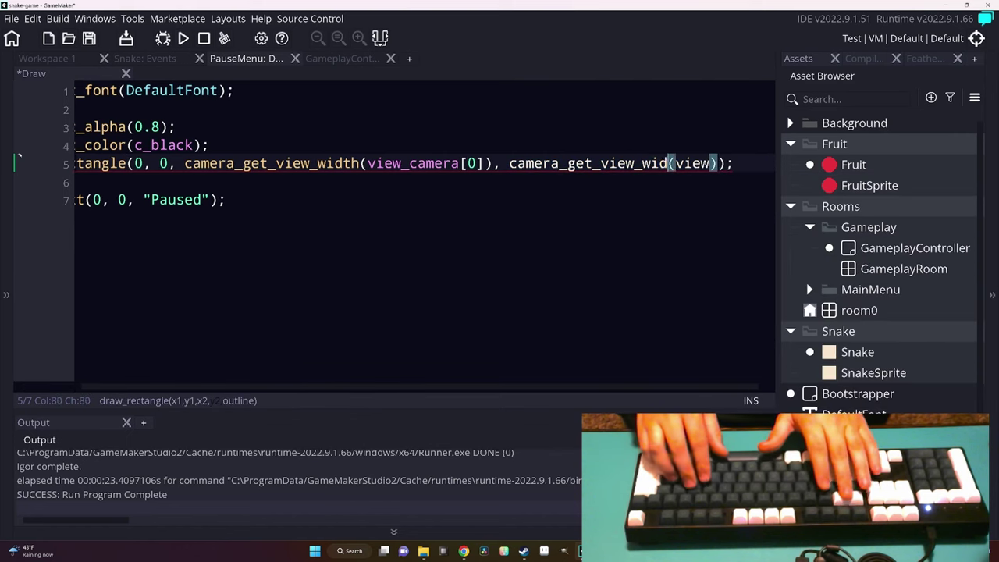
key("BackSpace")
key("BackSpace")
key("BackSpace")
type("heig")
key("Return")
key("Right")
key("Right")
key("Right")
type("_ca")
key("Return")
type("[0]")
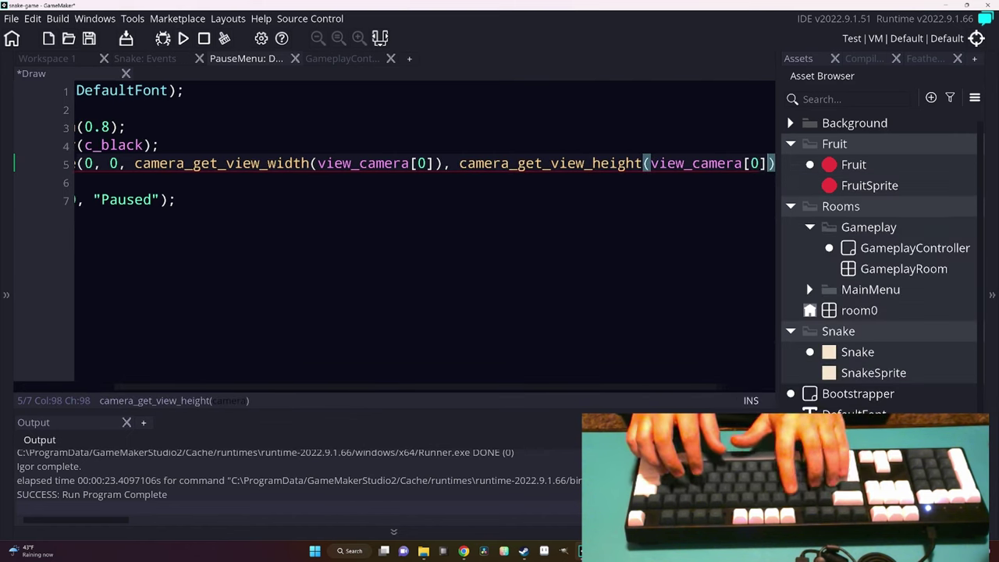
type(")")
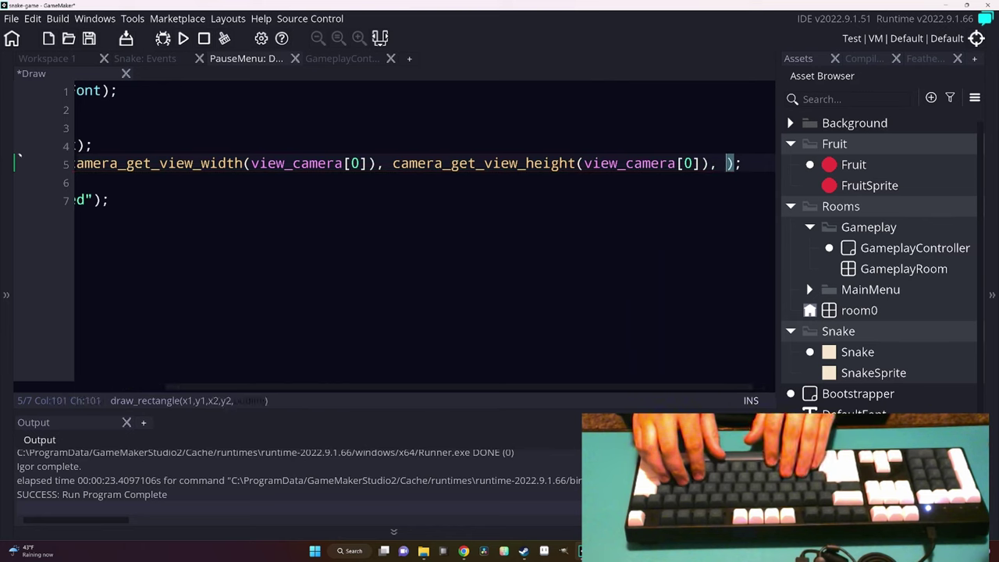
Reset draw alpha to 1 and set the draw colour to c_white before the text.
key("Down")
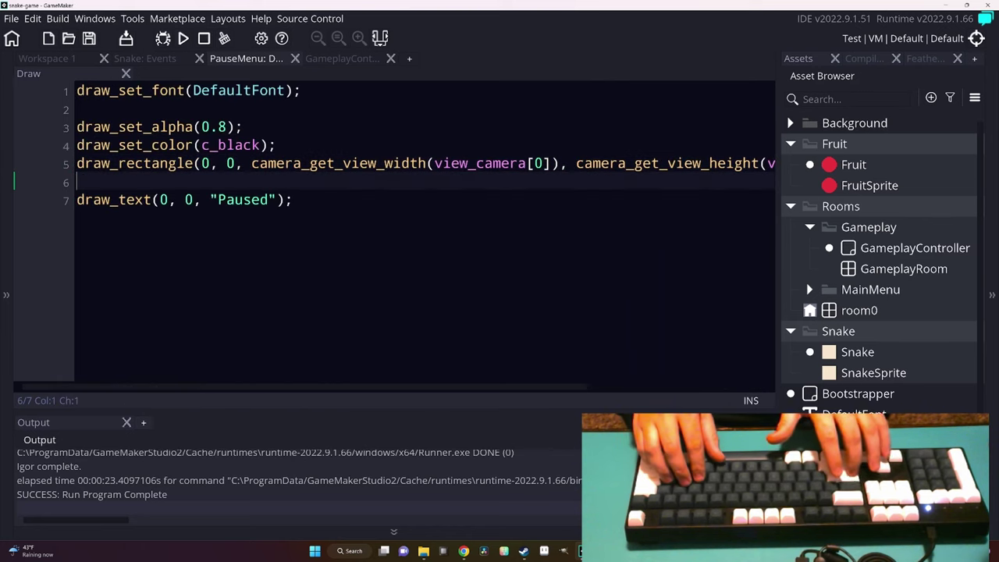
key("Return")
key("Return")
key("Up")
type("draw_set")
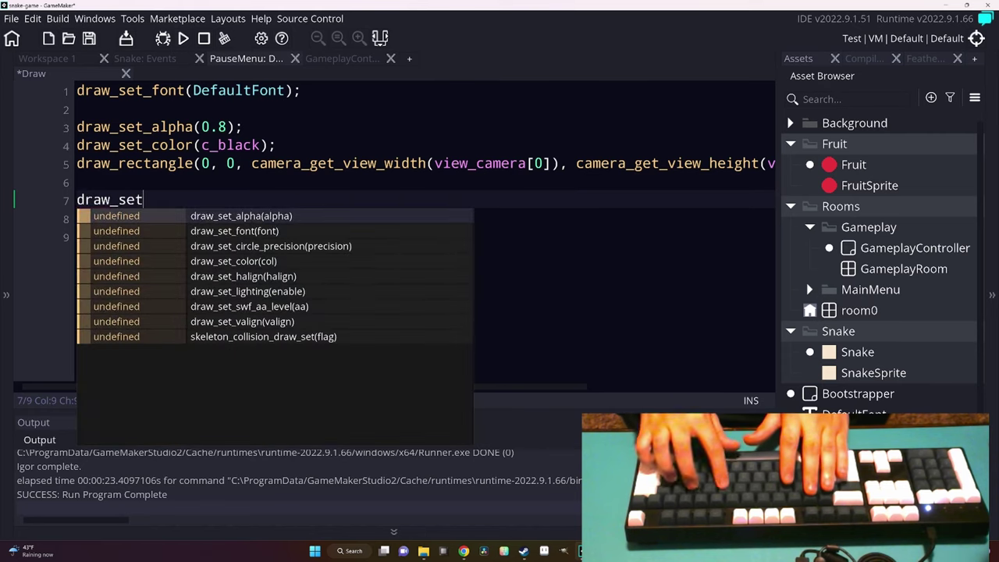
type("_alpha(1);")
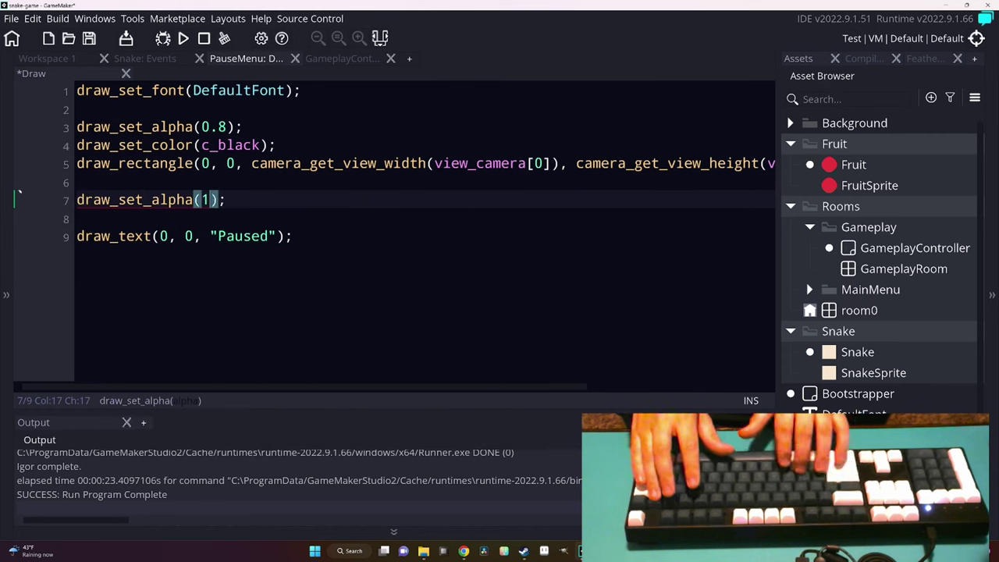
key("End")
key("Return")
type("draw_")
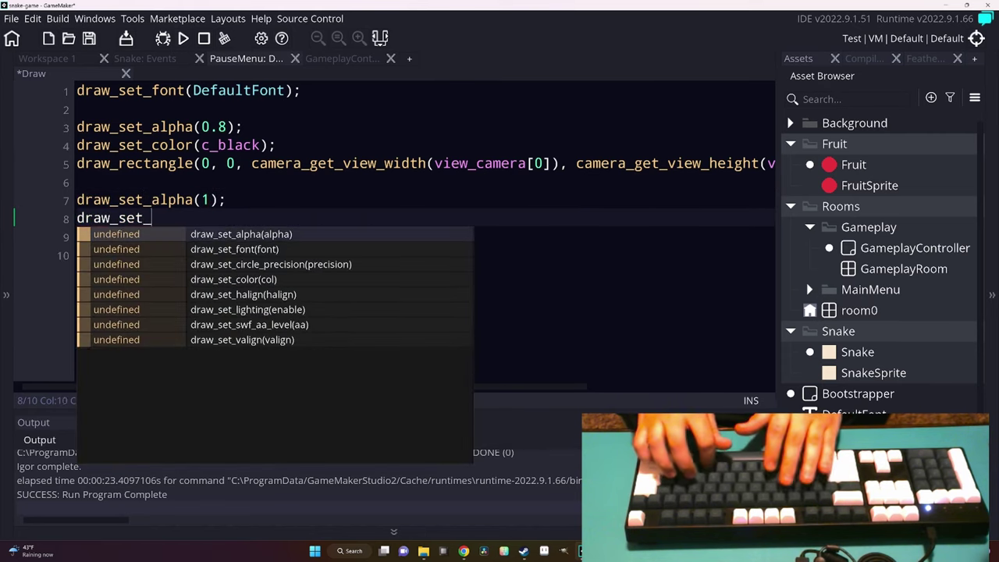
type("set_color()")
key("Left")
type("c_white")
key("Right")
type(";")
key("Return")
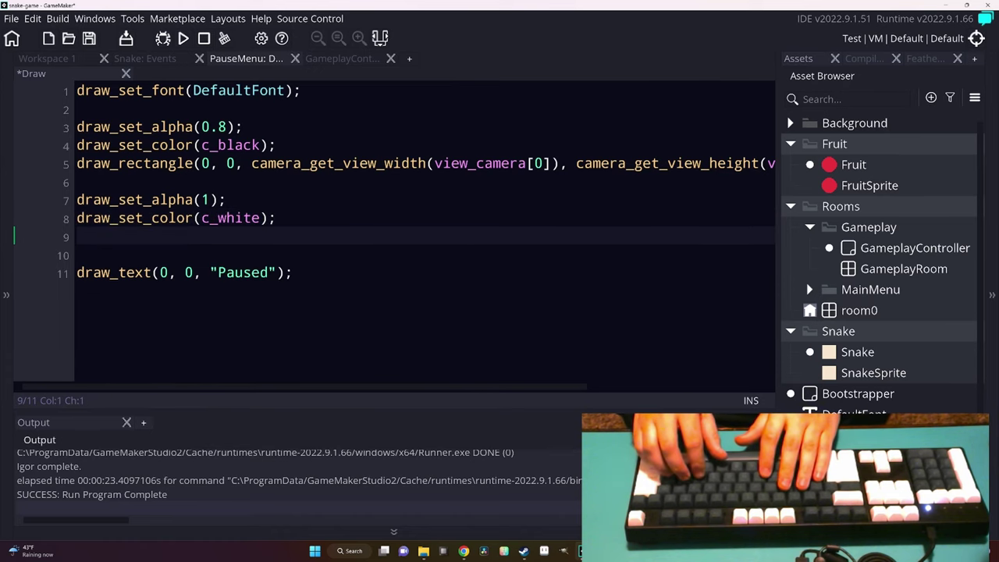
key("Delete")
key("Delete")
key("End")
key("Left")
key("Left")
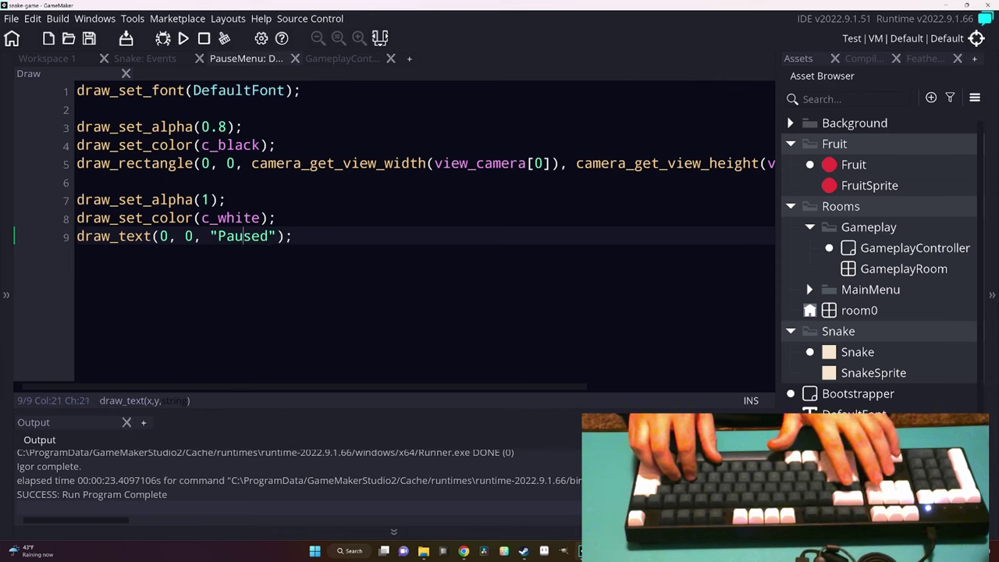
Add draw_text_ext_transformed for "Paused" with width 1920, scale 1, 1, angle 0, and run the game.
key("End")
key("Return")
type("draw")
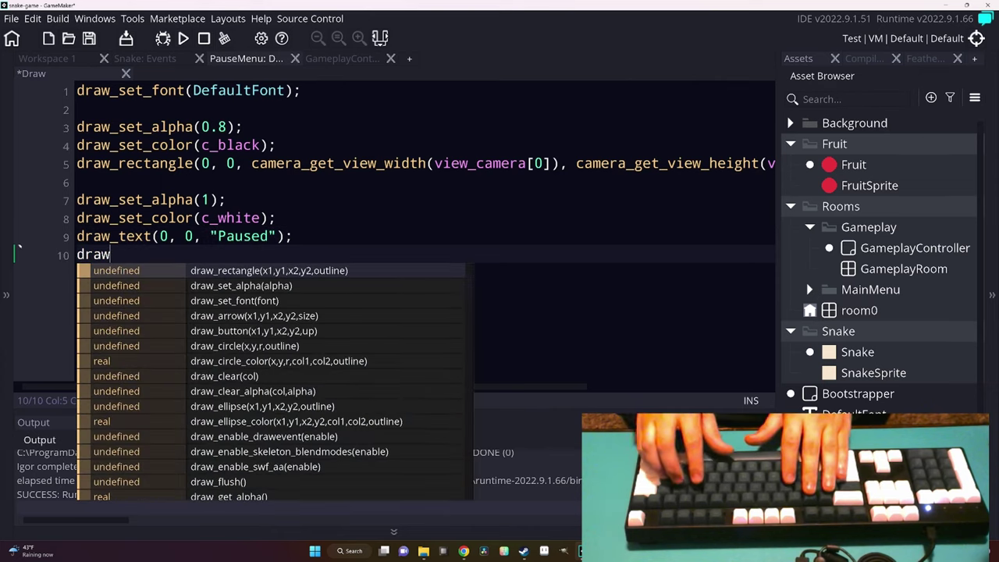
type("_text")
key("Down")
key("Down")
key("Down")
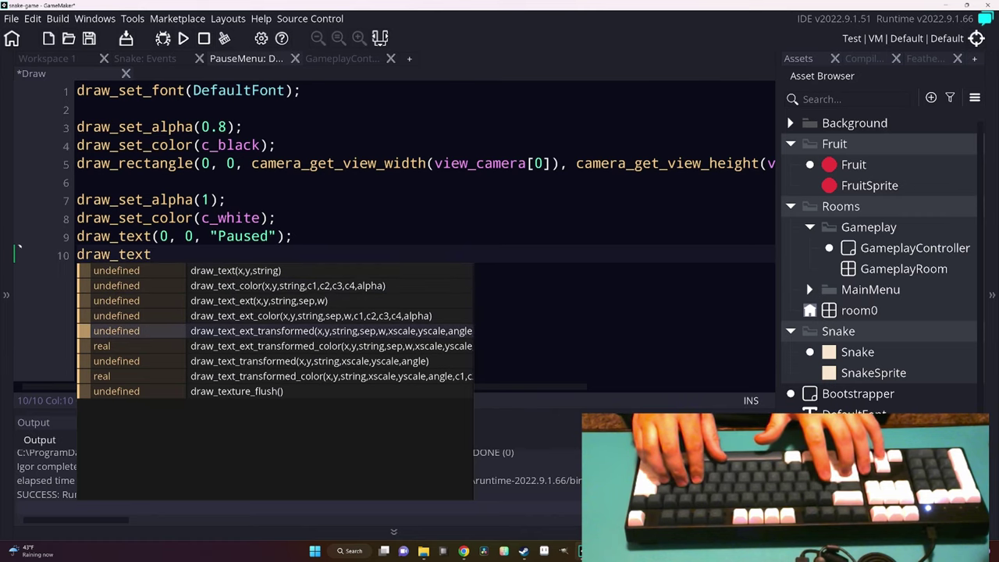
key("Up")
key("Up")
key("Down")
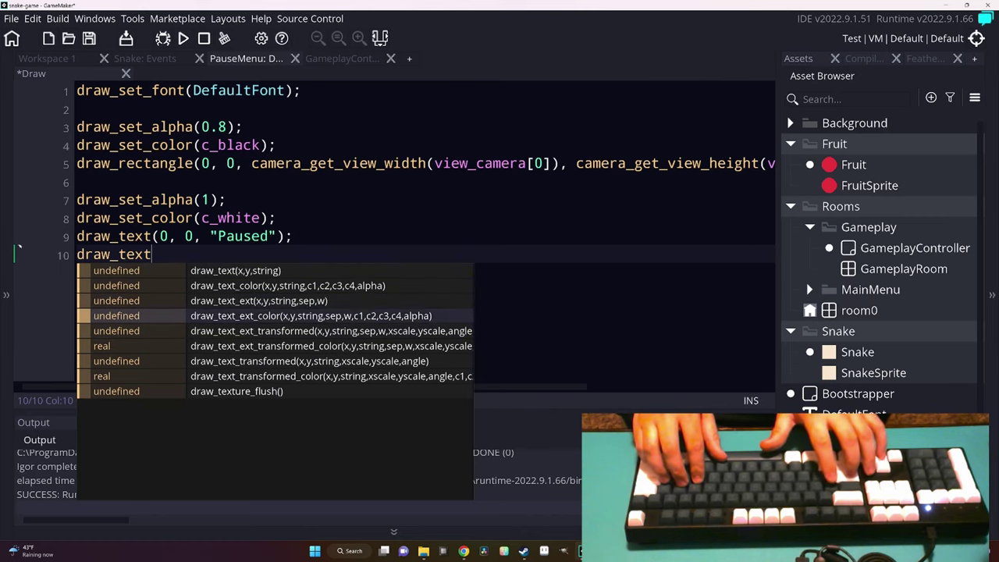
key("Down")
key("Return")
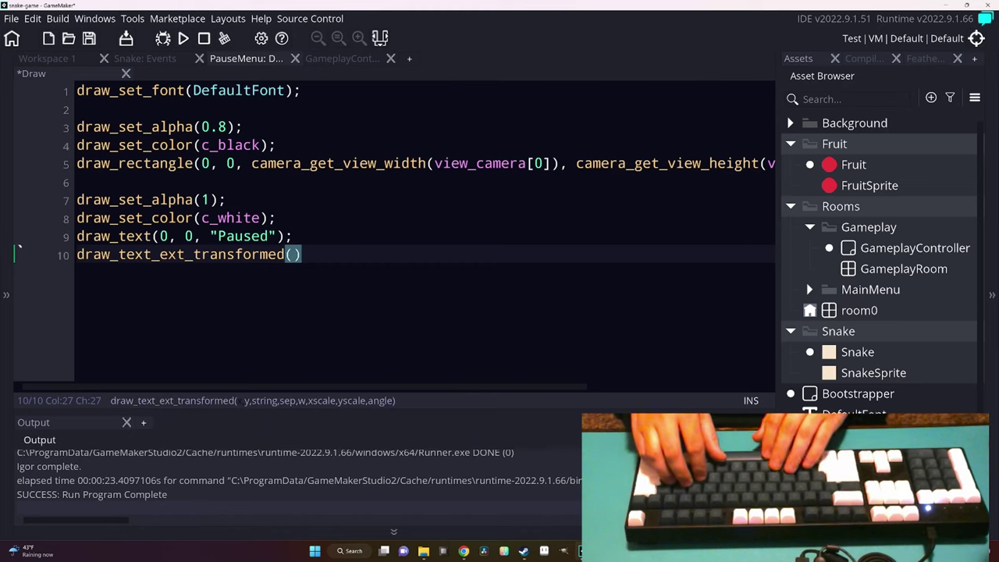
type("0, 0, \"Pa")
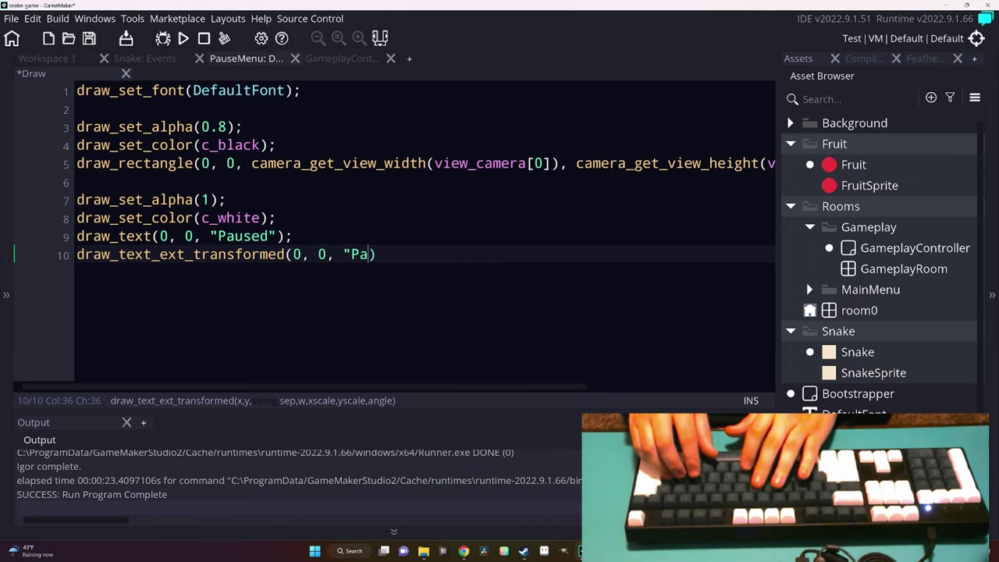
type("used\", 0,")
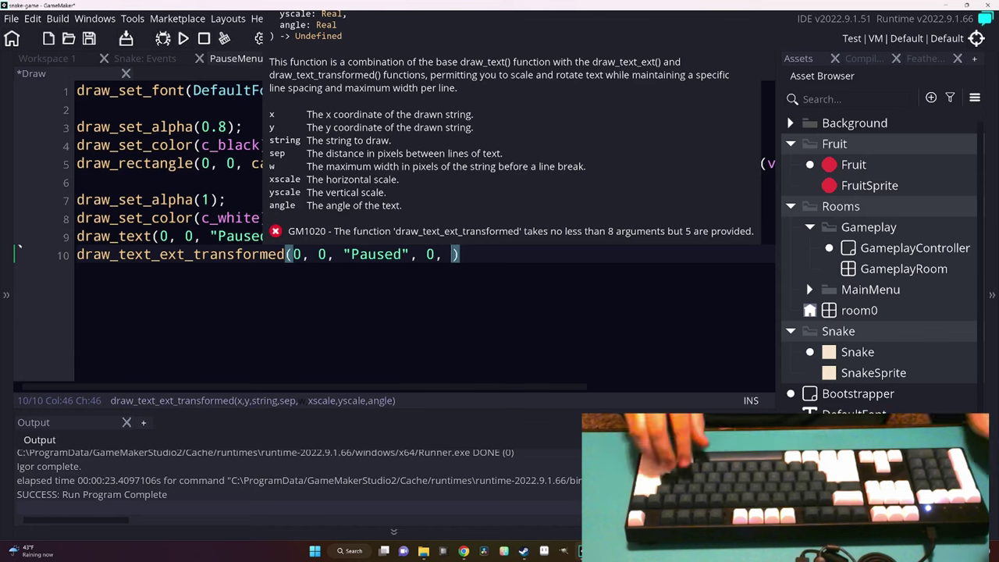
key("Escape")
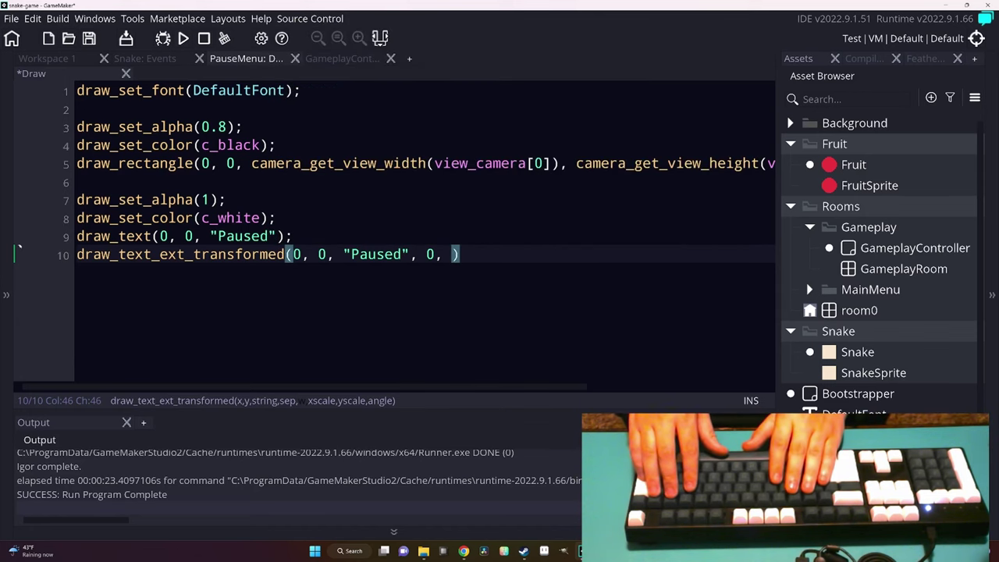
type("1920, 1, 1")
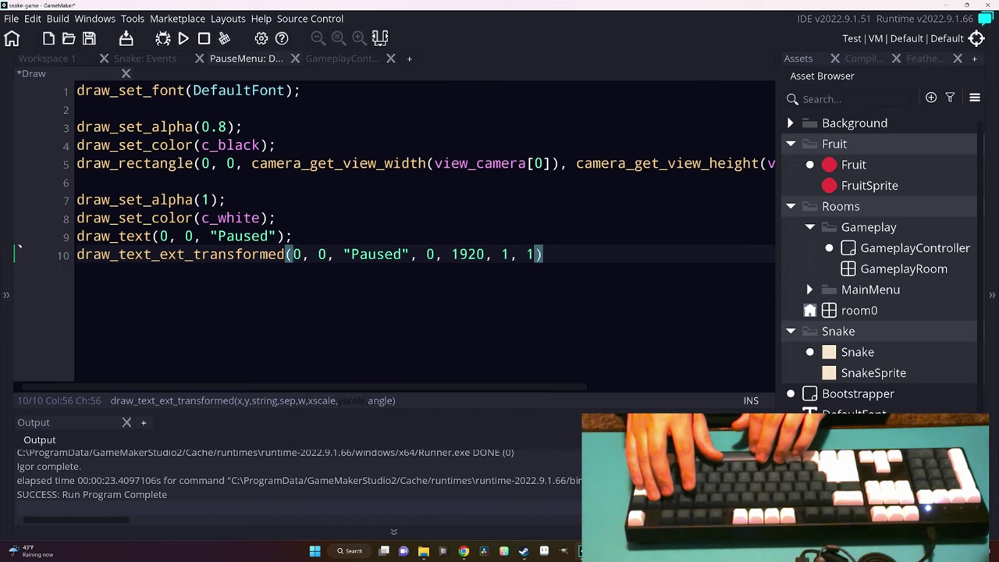
type(", 0)")
key("F5")
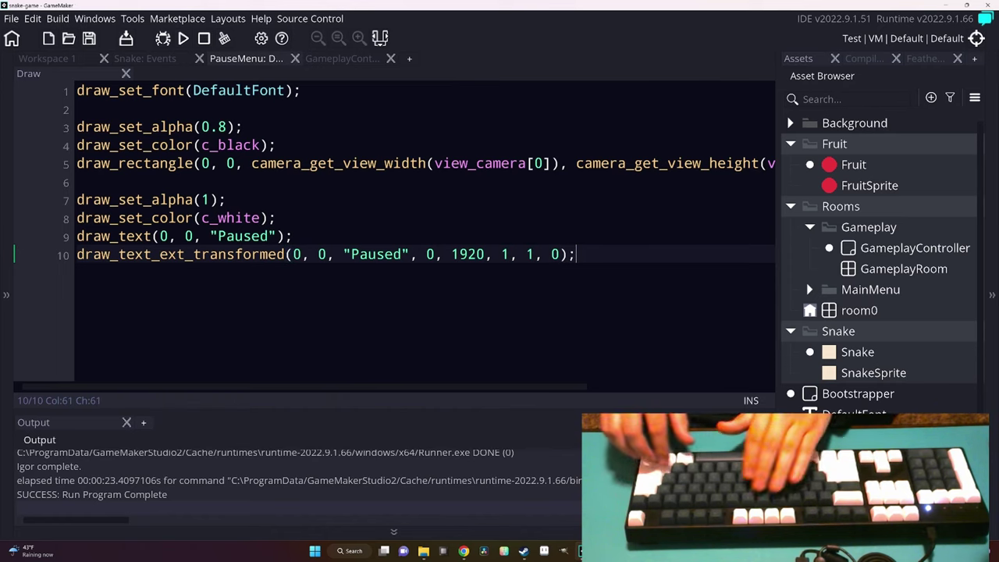
Playtest the game and pause it with Esc to check the current overlay.
key("space")
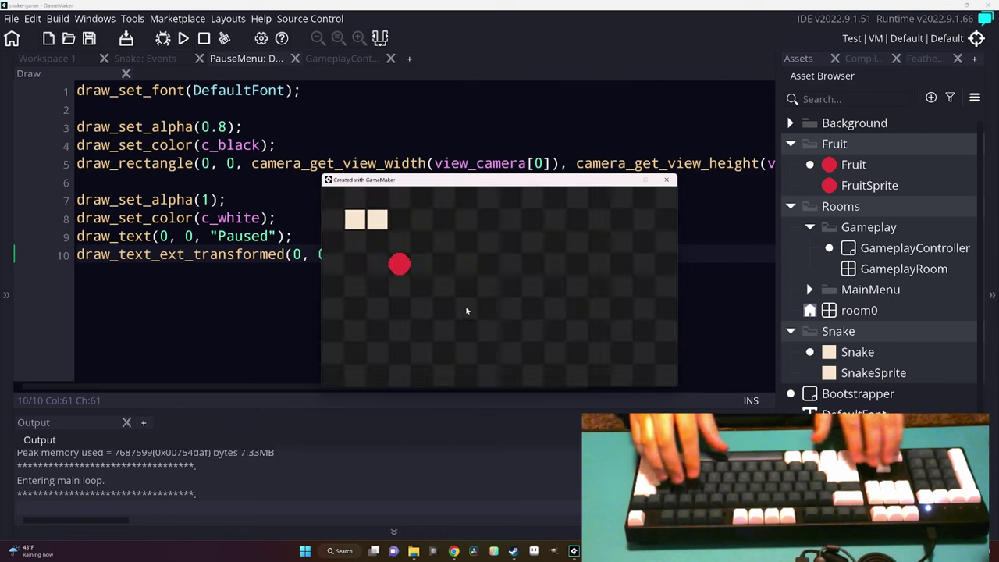
key("Down")
key("Right")
key("Escape")
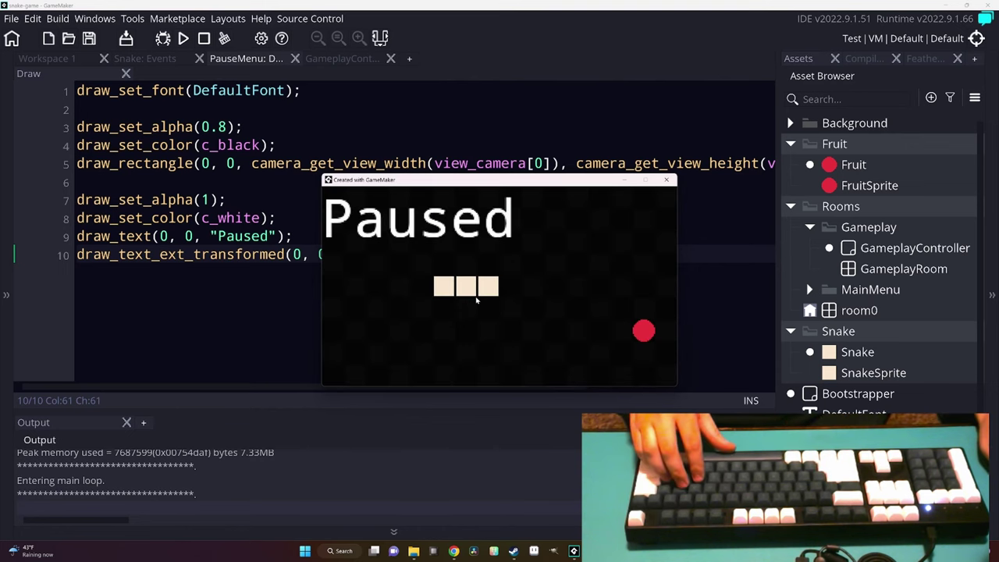
left_click(672, 183)
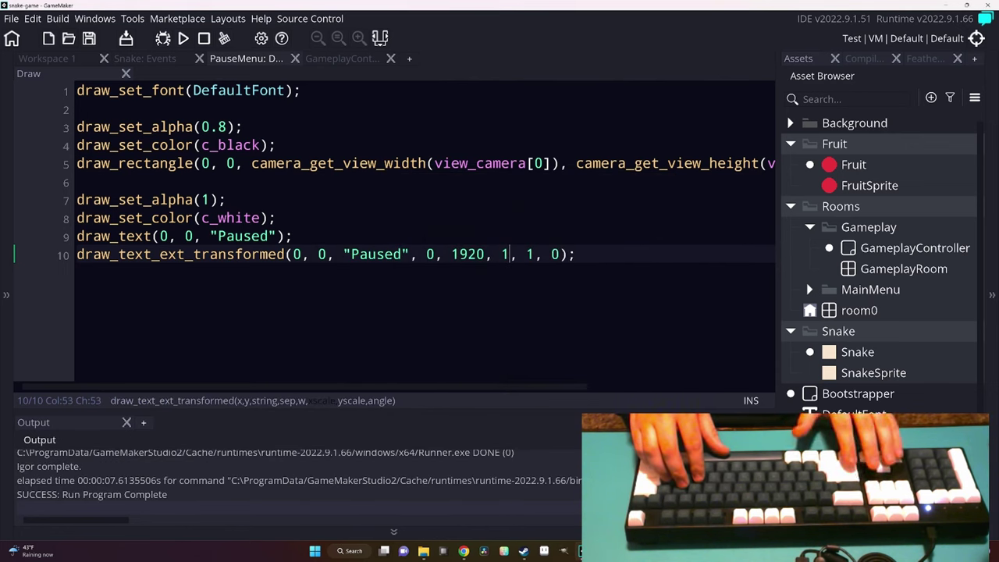
Adjust the Paused text's scale and coordinate values, then run and pause to preview them.
key("Delete")
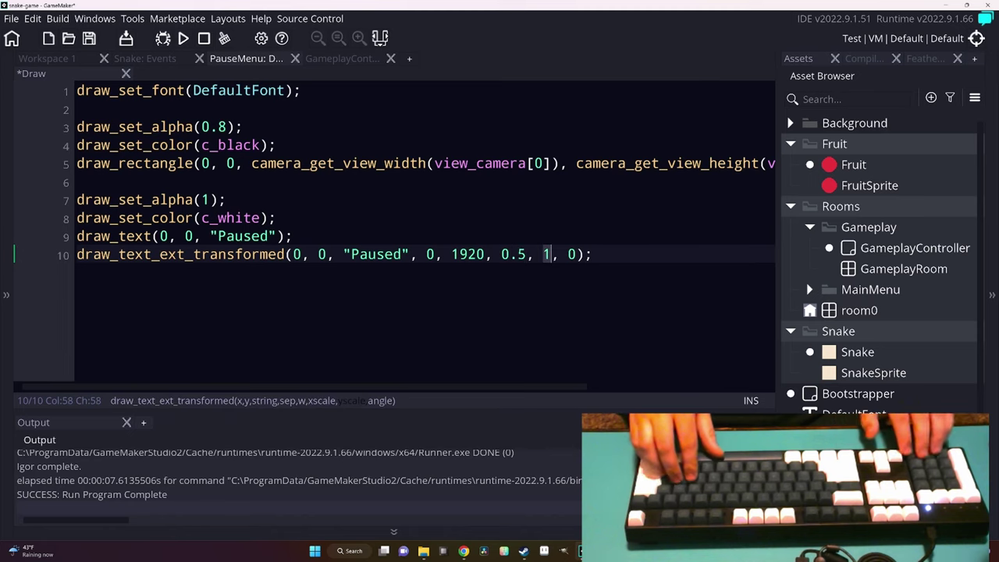
key("Left")
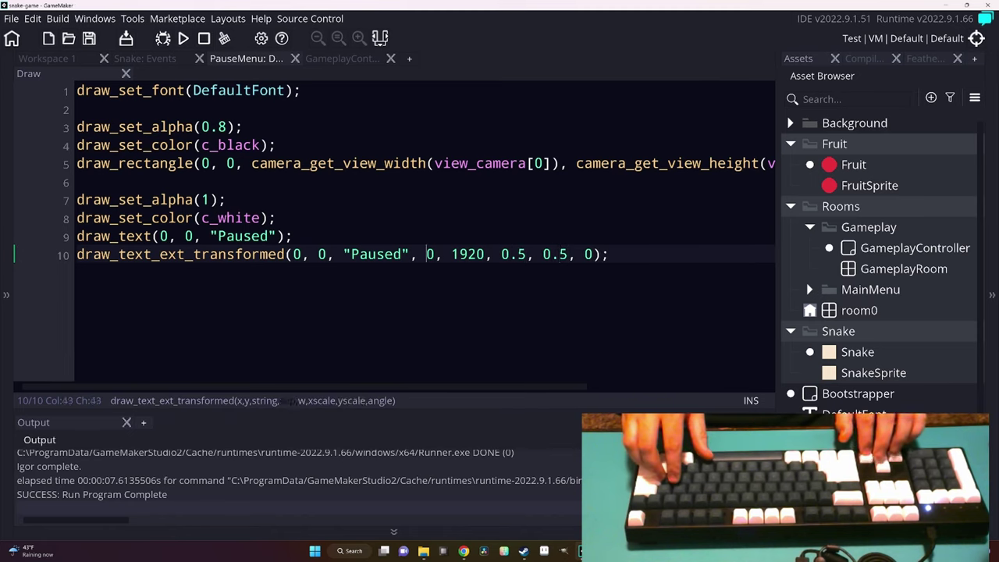
key("BackSpace")
type("40")
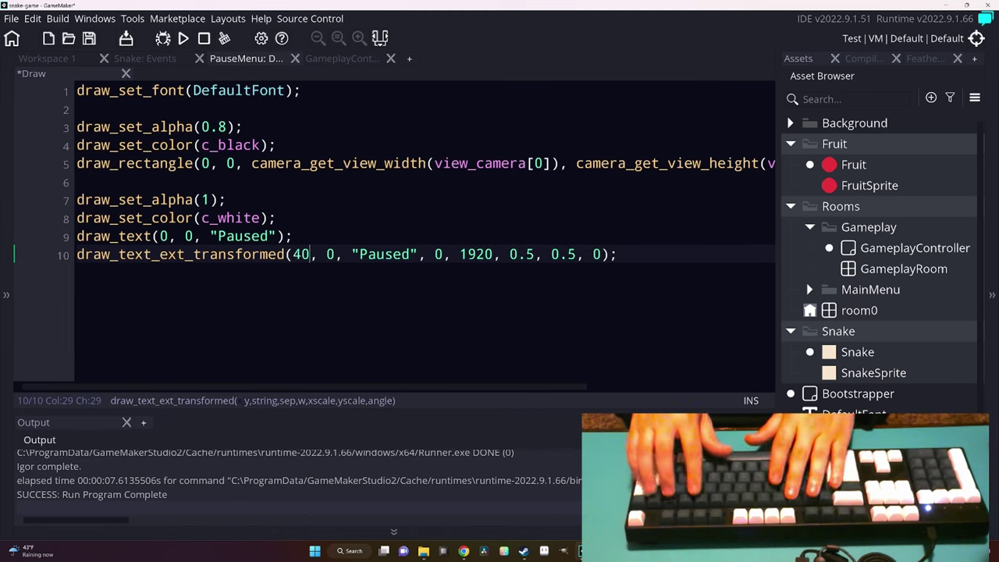
key("Right")
key("Right")
key("Delete")
type("49")
key("BackSpace")
type("0")
key("F5")
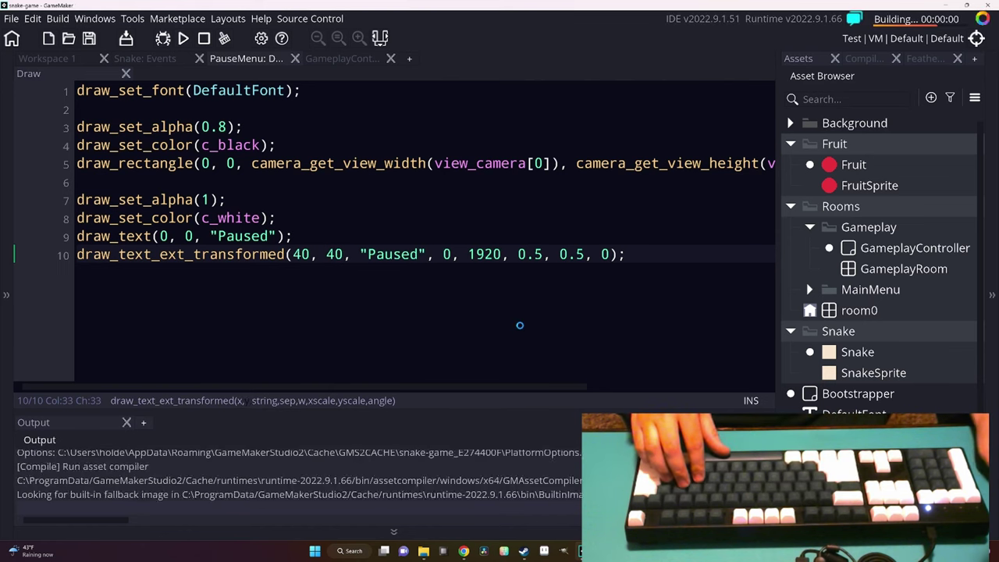
key("Escape")
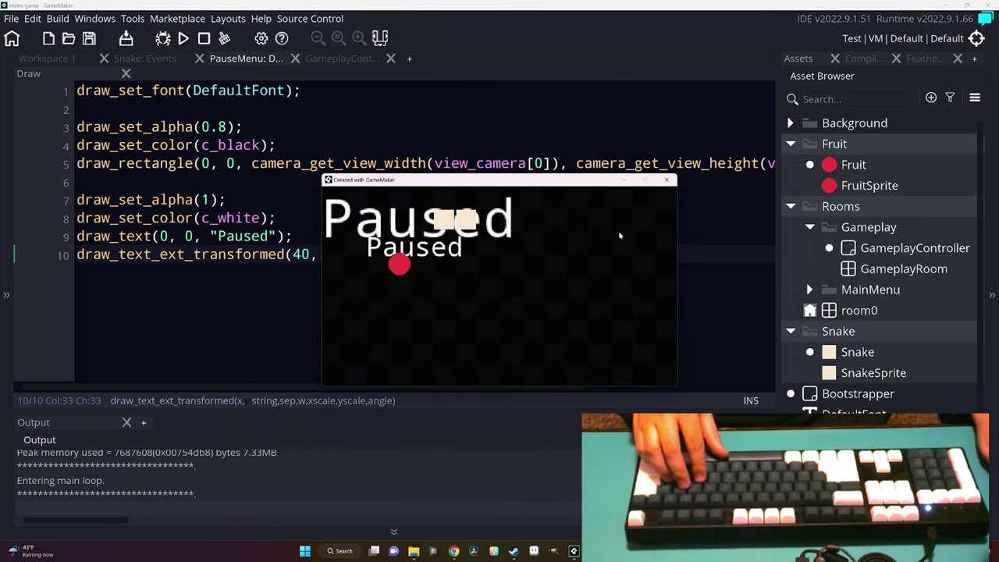
left_click(666, 181)
Replace the old draw_text line, set x to 10, add a 'Press F1 to quit' line, and save.
key("Up")
key("ctrl+d")
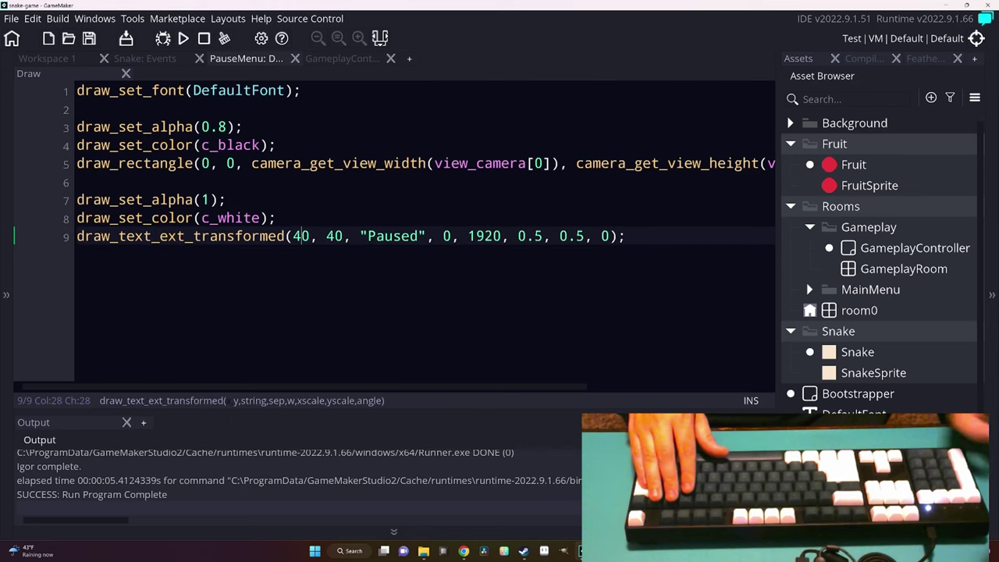
key("BackSpace")
key("BackSpace")
key("BackSpace")
type("10,")
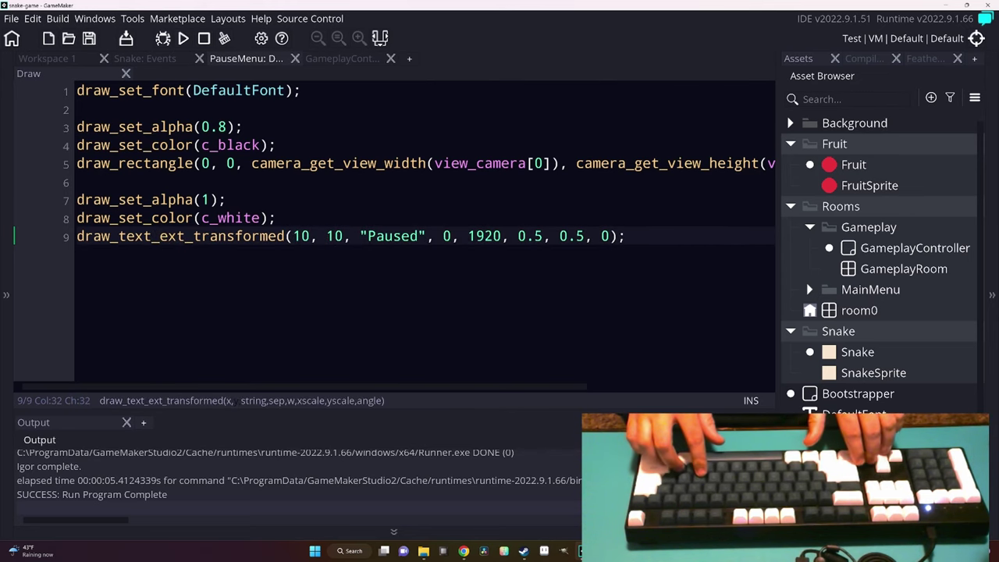
key("ctrl+d")
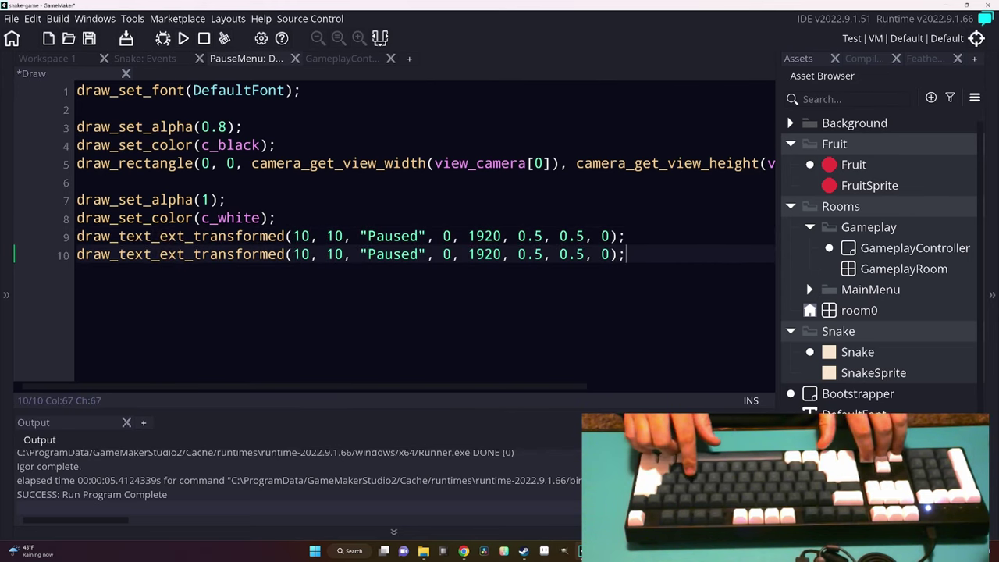
key("BackSpace")
key("BackSpace")
key("BackSpace")
type("F1 to ")
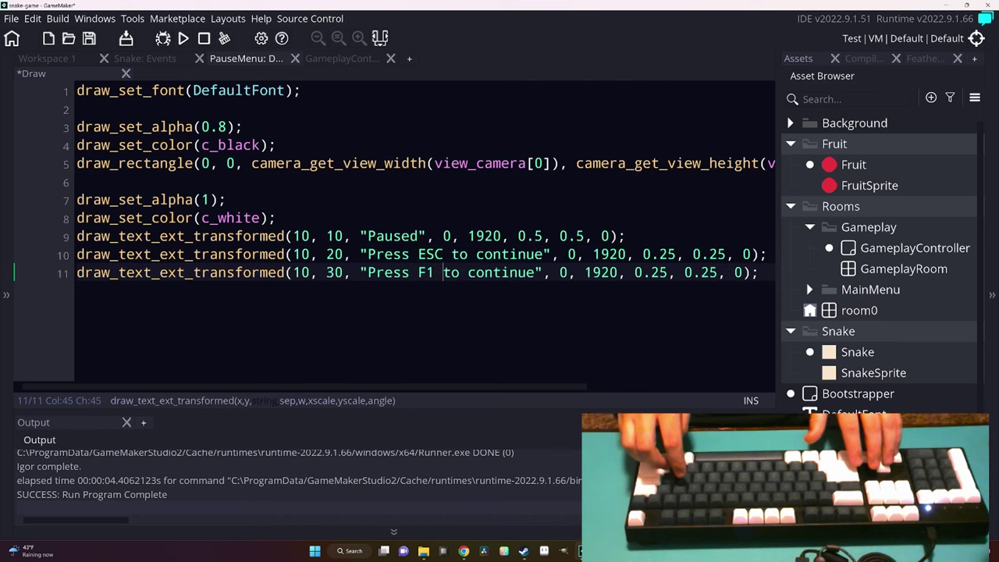
type("quit")
key("ctrl+s")
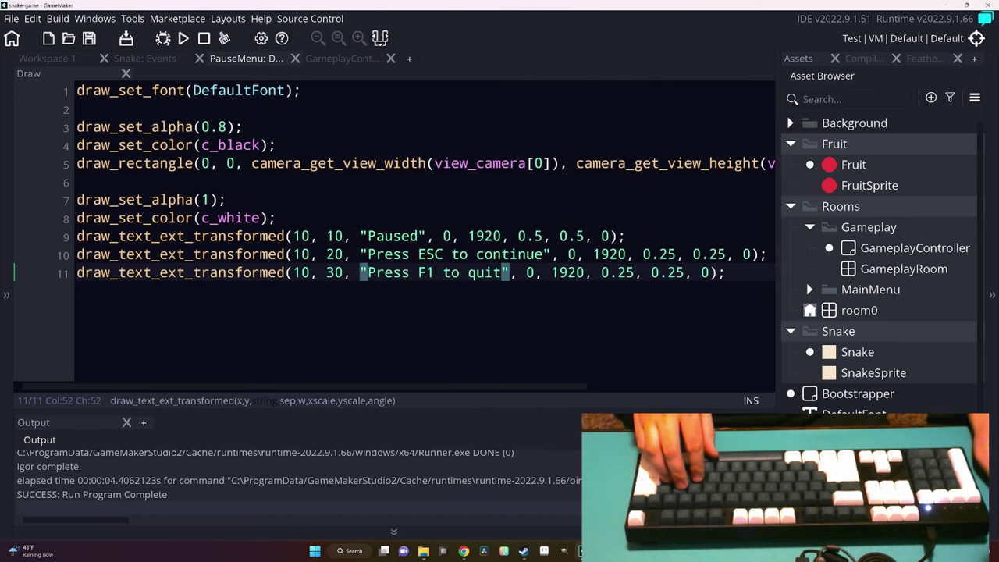
left_click(47, 57)
Add a Step event to PauseMenu with the condition if(keyboard_check_released(vk_f1)).
left_click(329, 337)
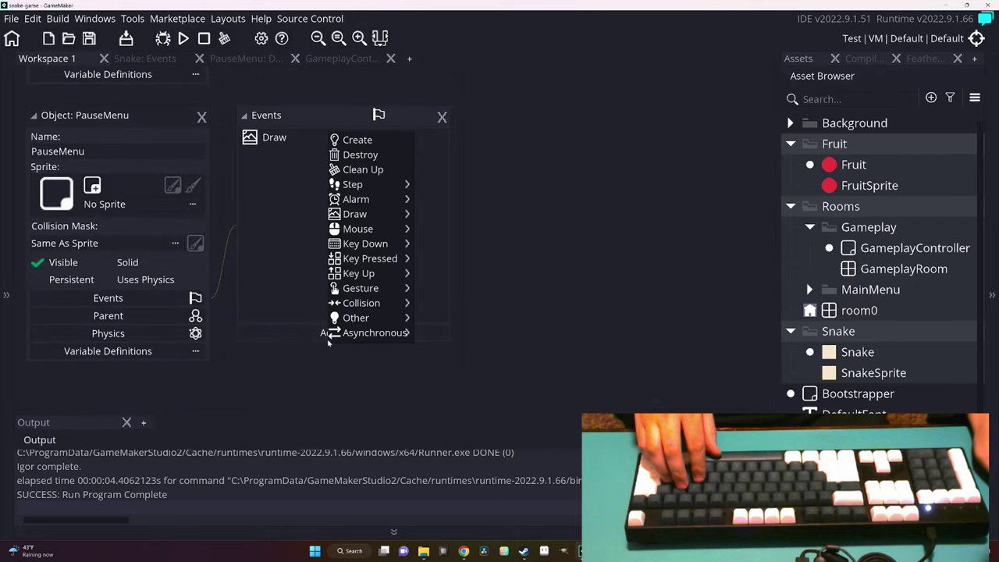
left_click(437, 185)
type("if()")
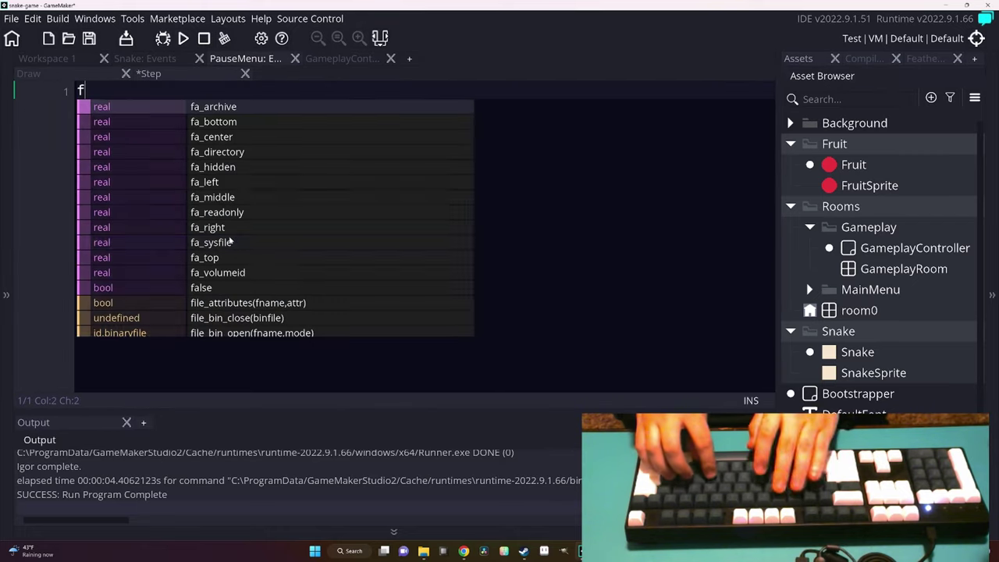
key("Left")
type("key")
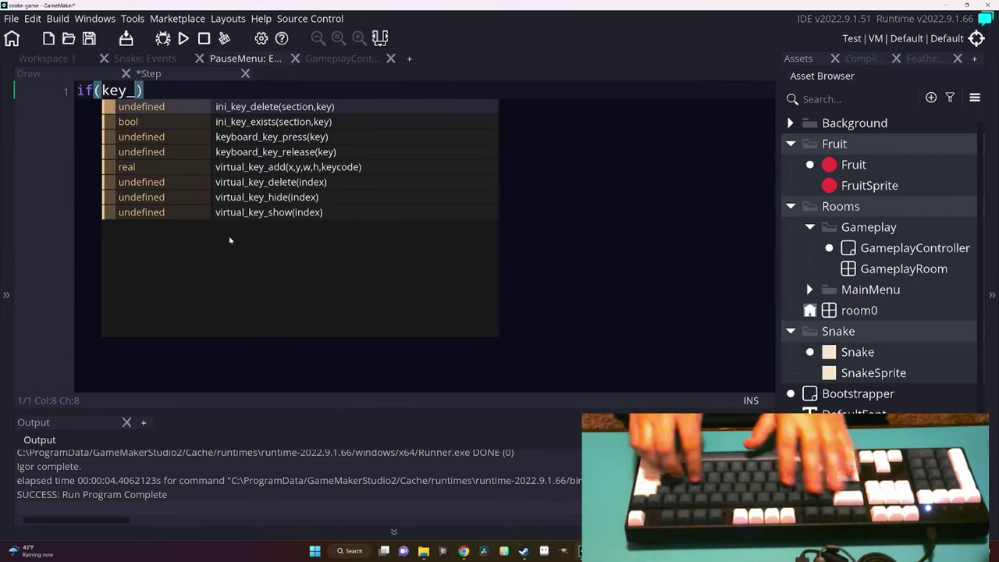
type("board_check")
key("Down")
key("Down")
key("Down")
key("Return")
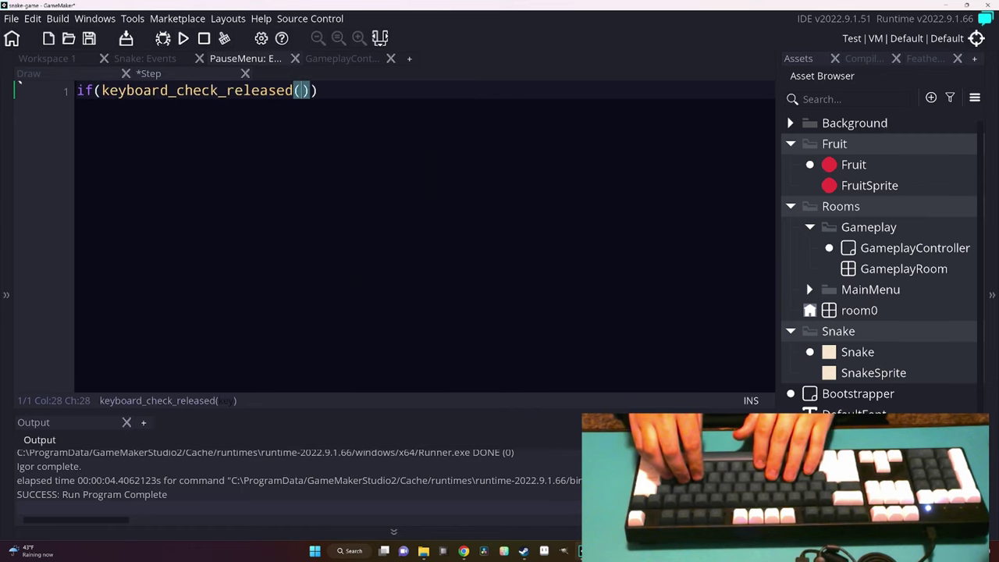
type("+f")
key("BackSpace")
key("BackSpace")
type("_f1")
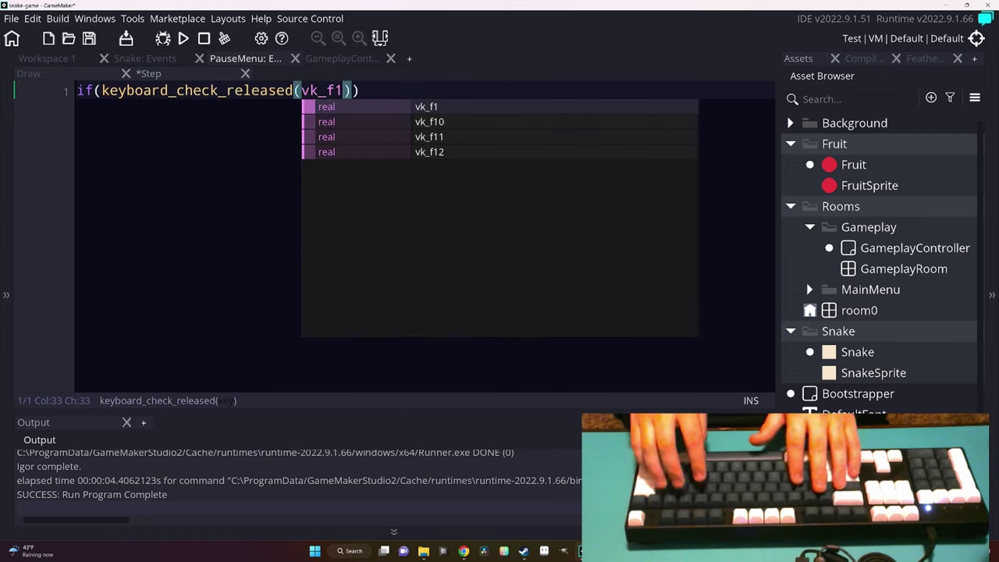
key("Return")
Complete the block with { room_goto(MainMenu); }, save, and run the game.
key("End")
key("Return")
type("{")
key("Return")
type("goto")
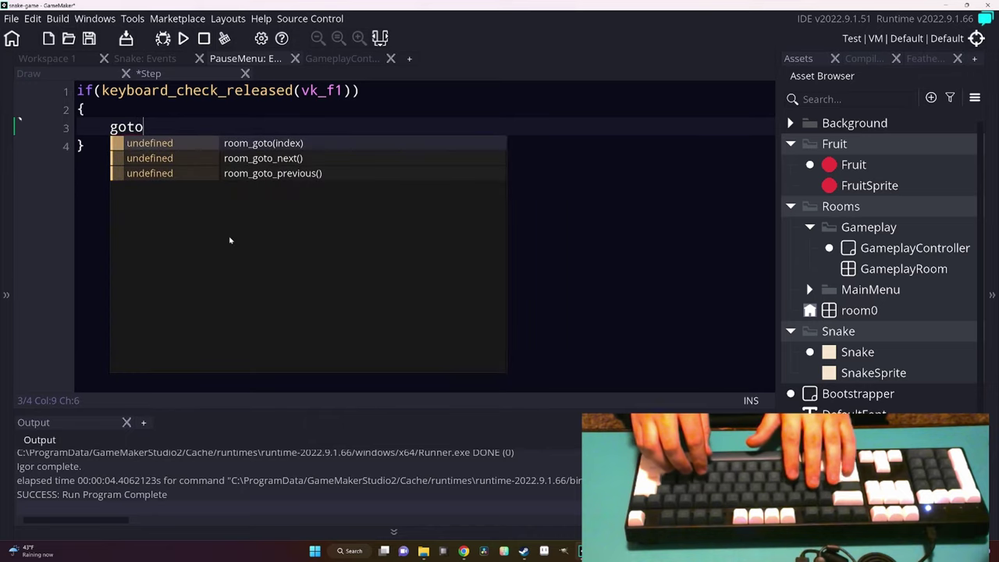
key("Return")
type("MainMenu);")
key("Return")
key("End")
type(";")
key("ctrl+s")
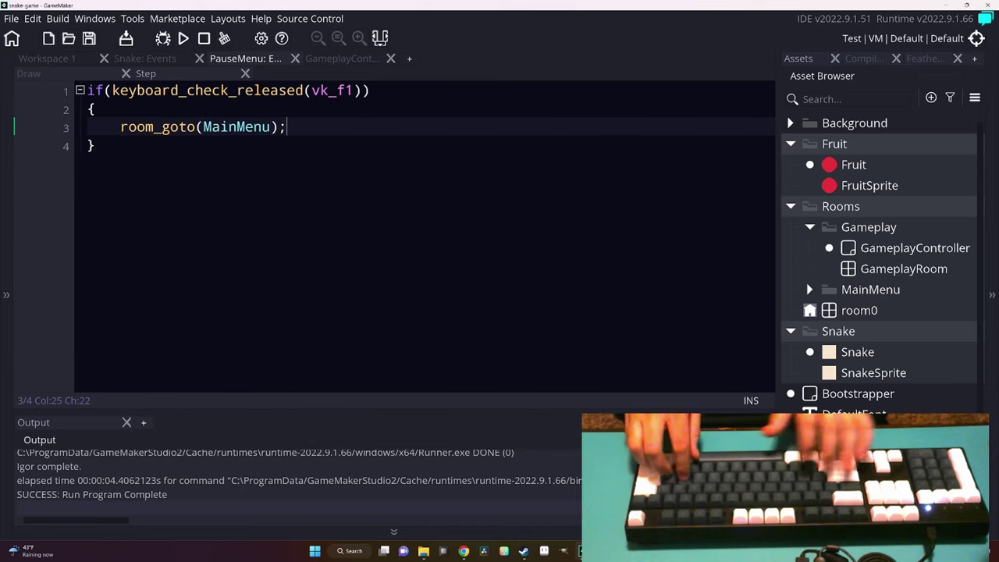
key("F5")
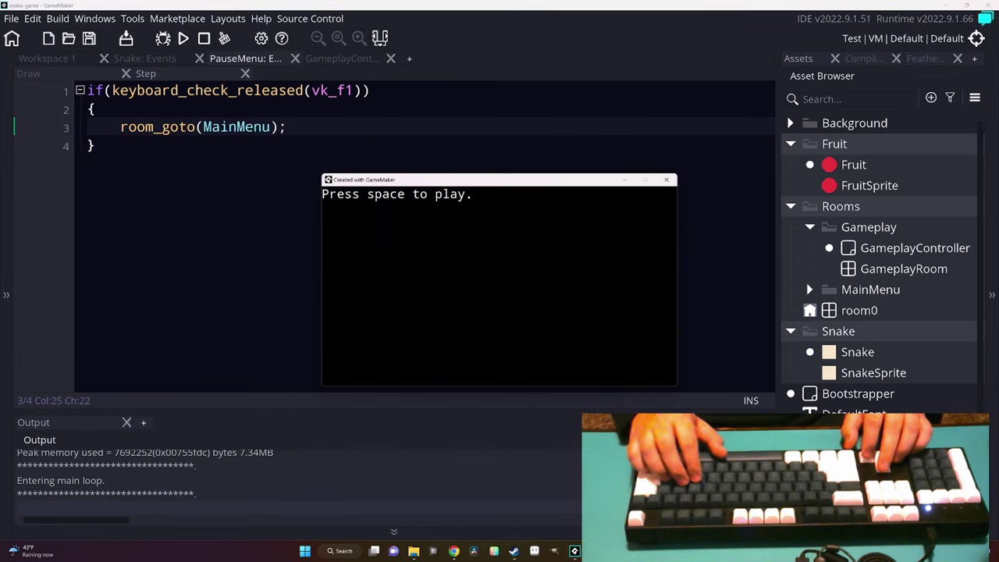
Test pausing and resuming with Esc and quitting to the main menu with F1.
key("Escape")
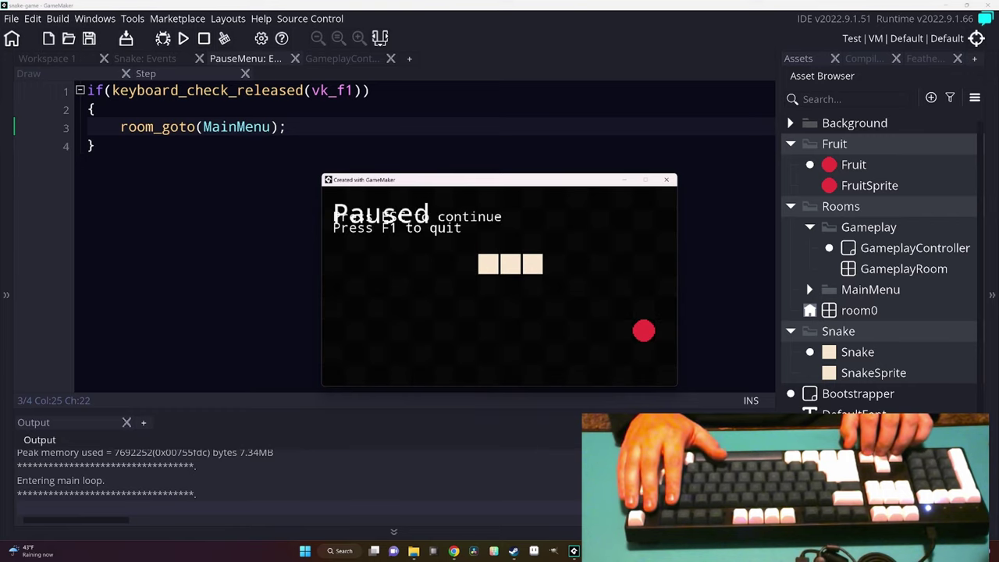
key("Escape")
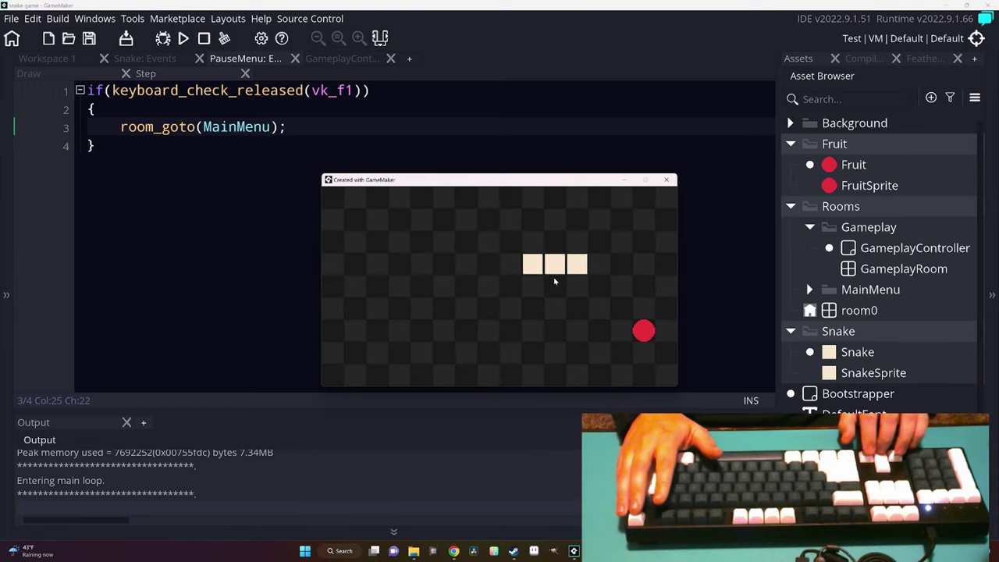
key("Escape")
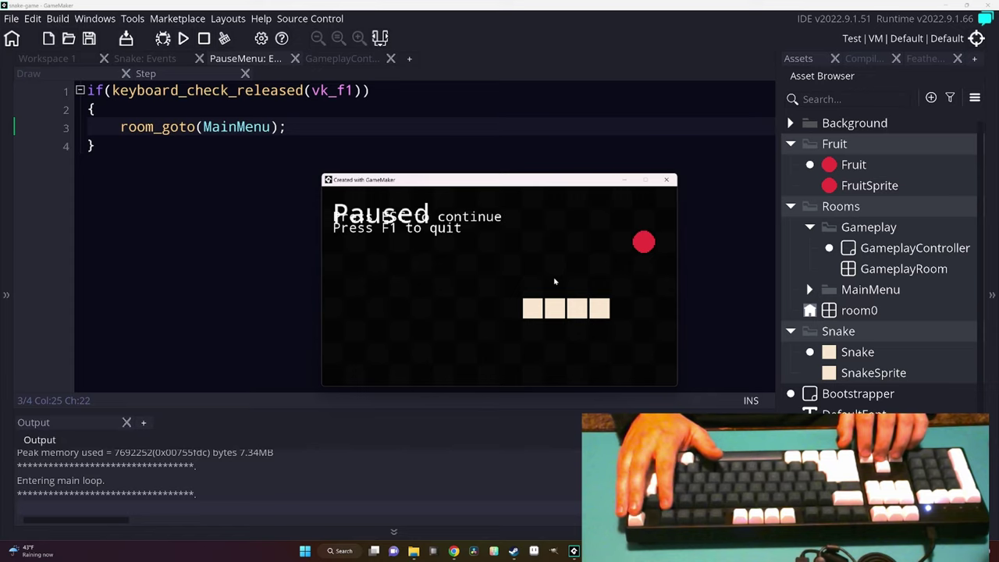
key("F1")
key("space")
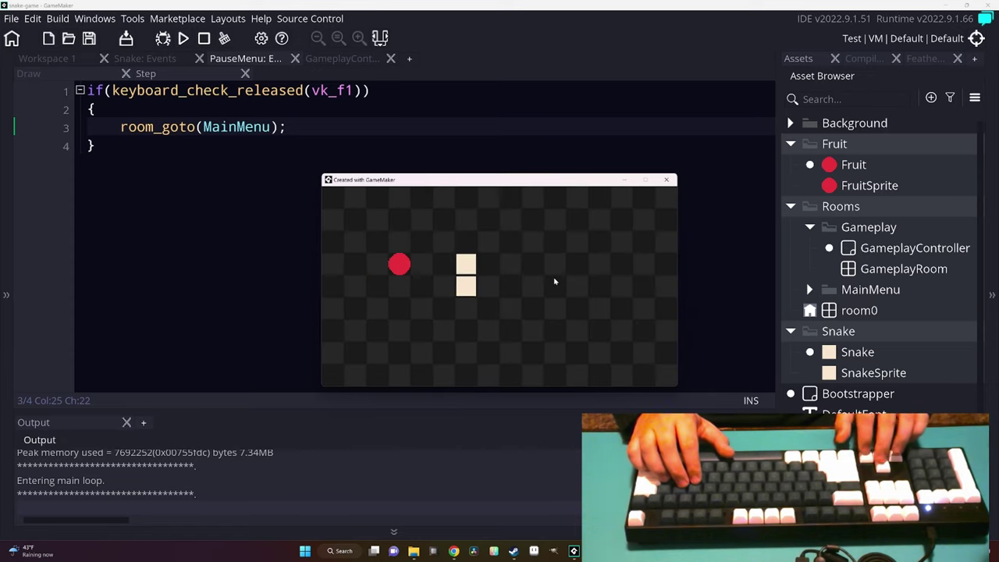
key("Left")
key("Escape")
key("F1")
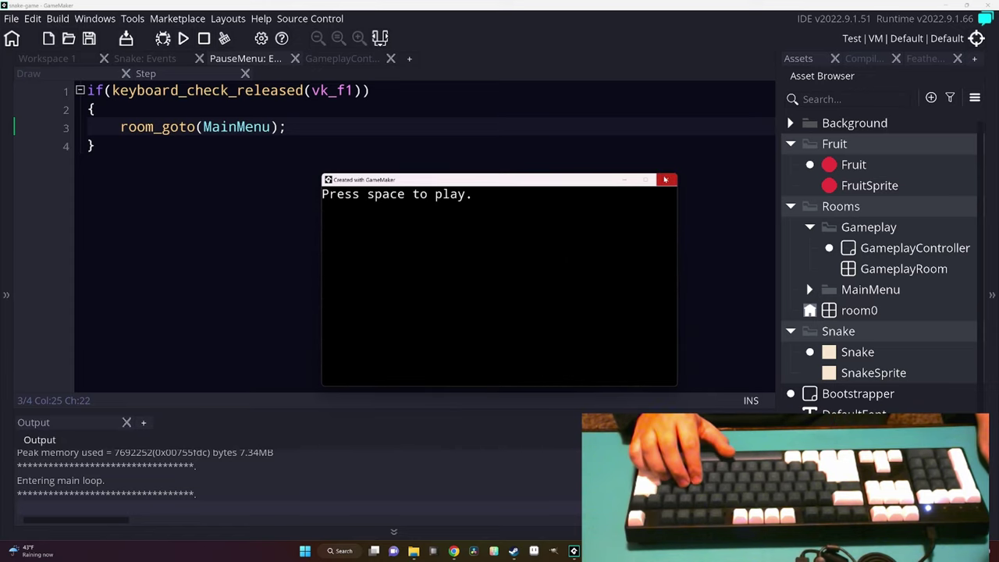
Start another game, pause and resume it, then close the game and return to PauseMenu's Draw code.
key("space")
key("Escape")
key("Escape")
key("Down")
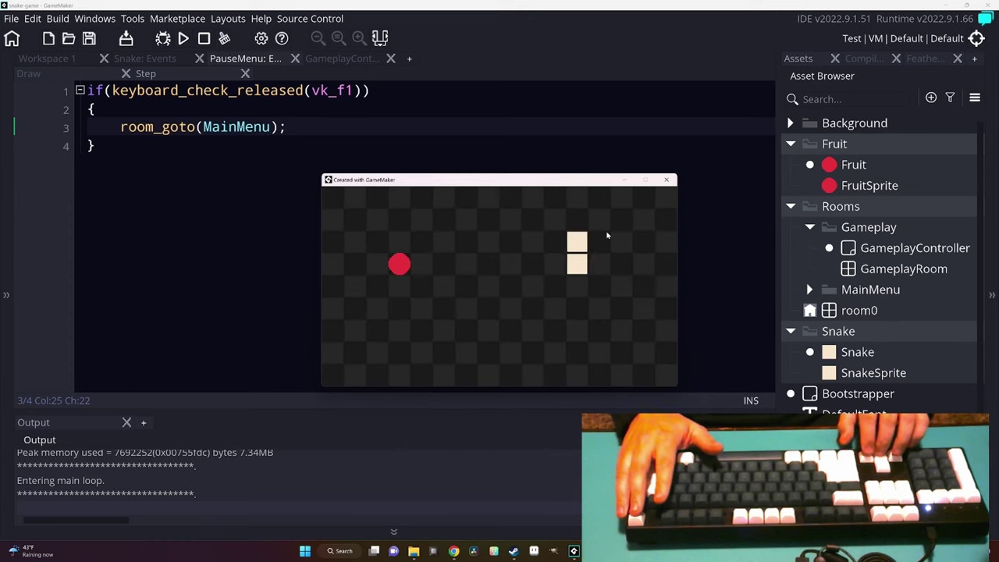
key("Left")
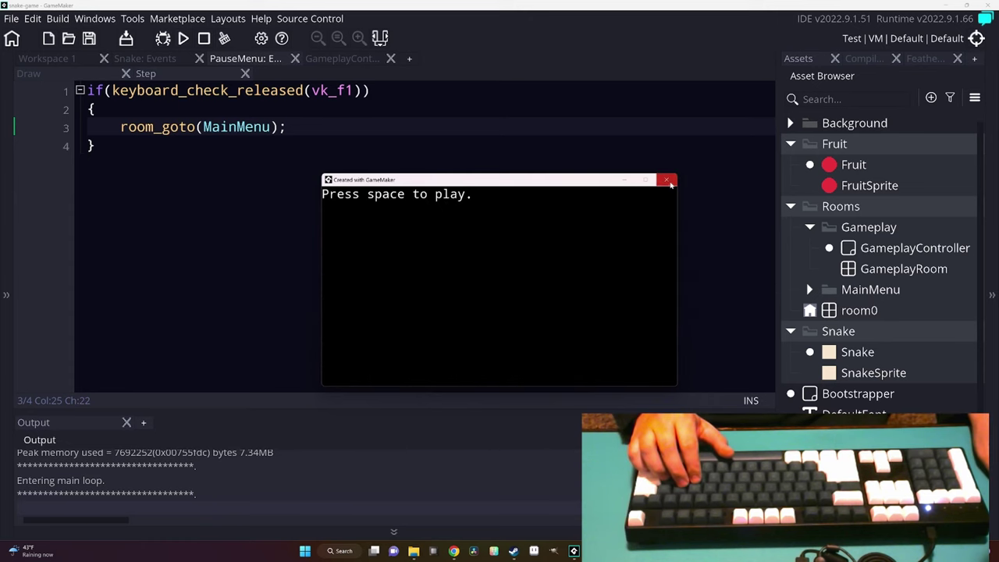
left_click(666, 180)
left_click(69, 75)
Preview the pause overlay, then change the last digit of the quit hint's y value to 5.
left_click(333, 255)
key("F5")
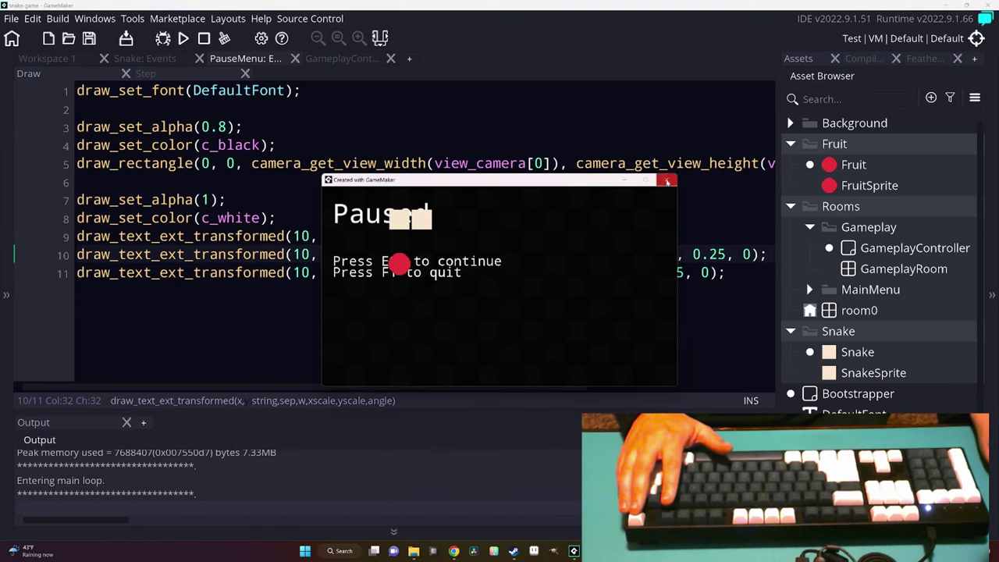
left_click(667, 181)
key("Down")
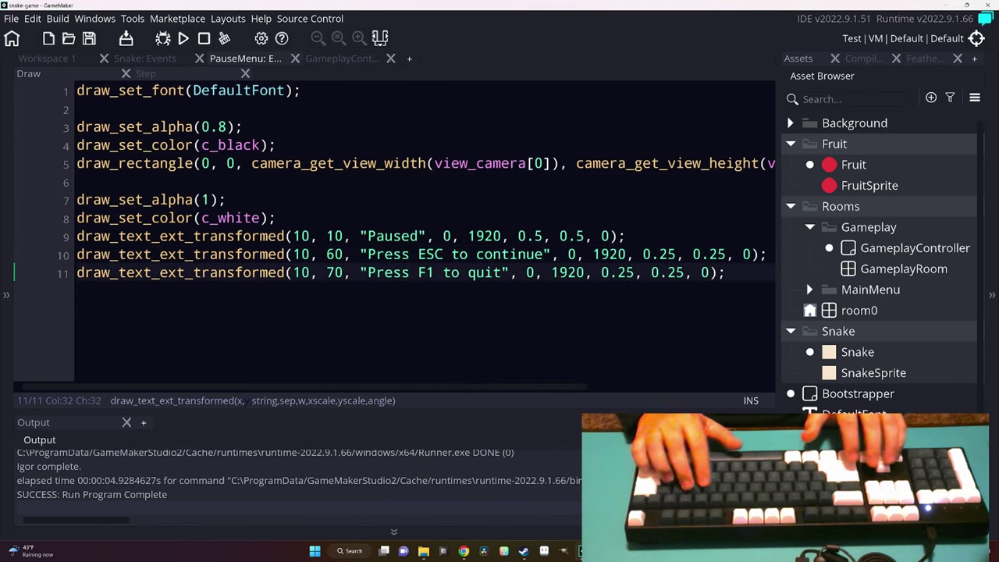
key("Delete")
type("5")
Open the Snake object's Create event and select the depth value 0 in the pause call.
left_click(156, 59)
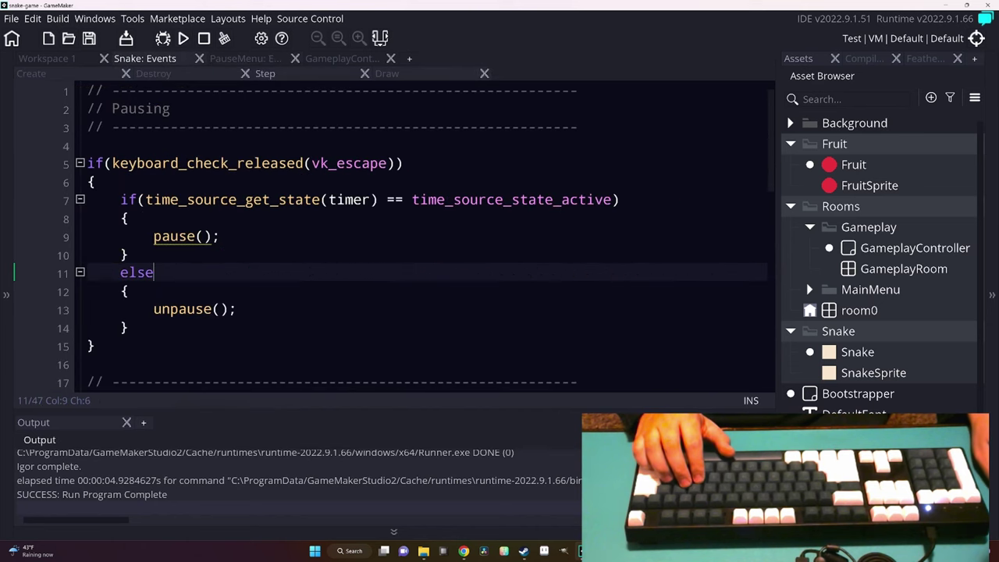
left_click(96, 76)
left_click(269, 74)
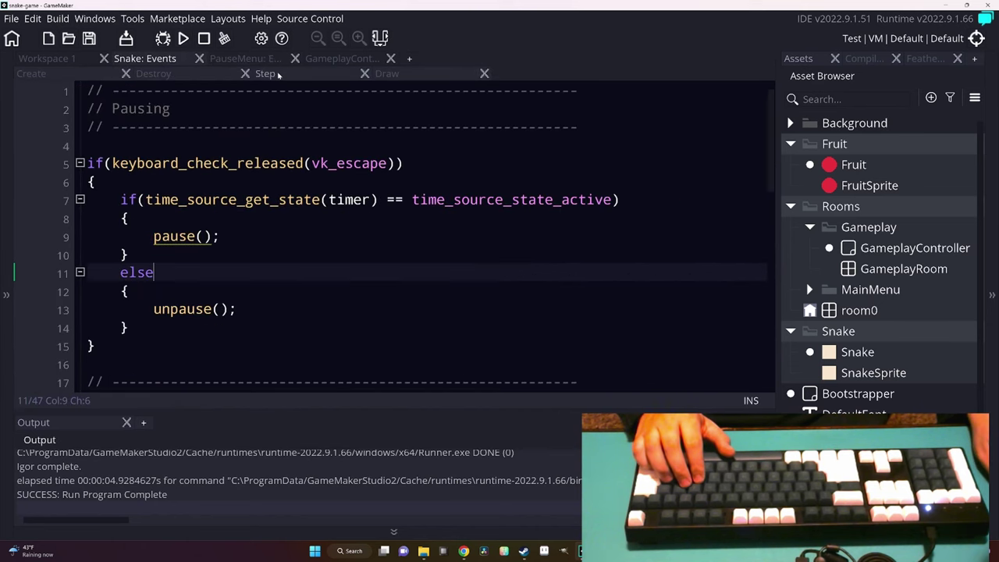
mouse_move(185, 237)
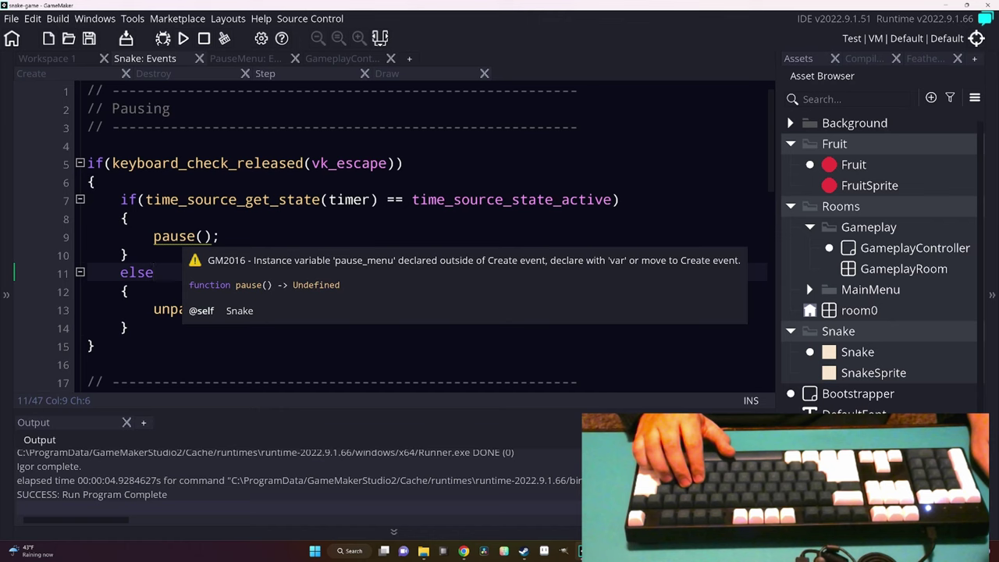
left_click(31, 73)
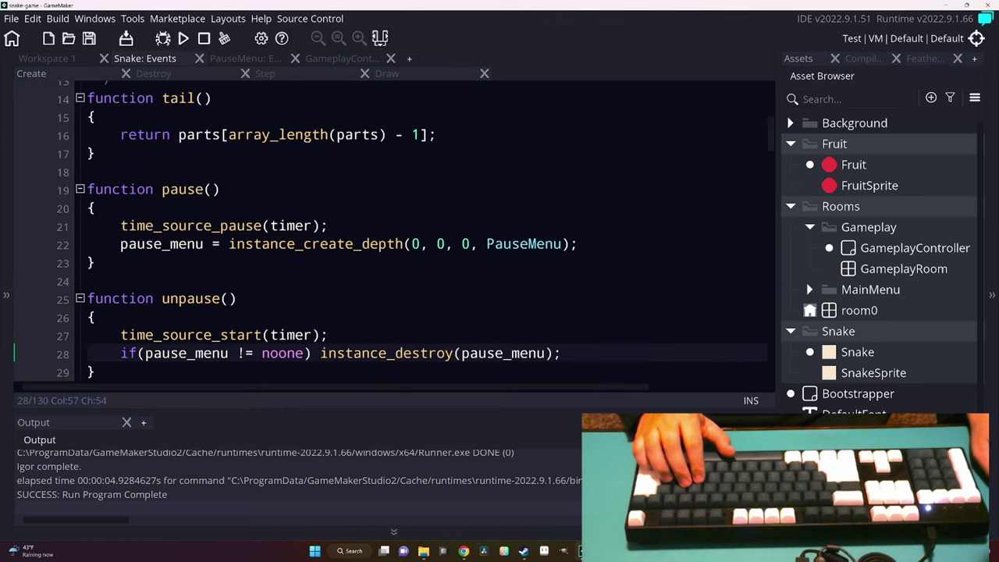
double_click(466, 223)
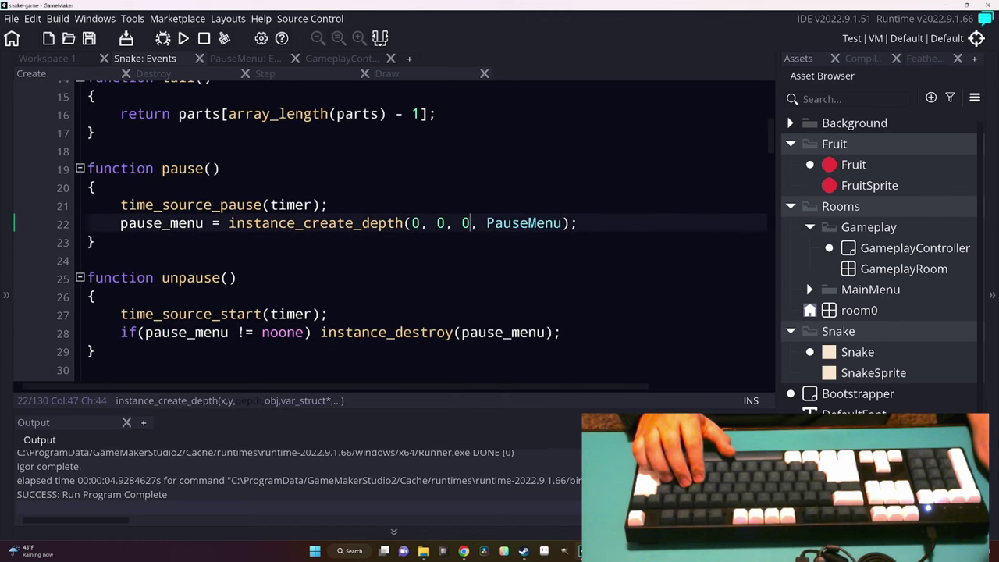
Change the PauseMenu creation depth to -1 and test pausing, quitting, and resuming.
type("-1")
key("F5")
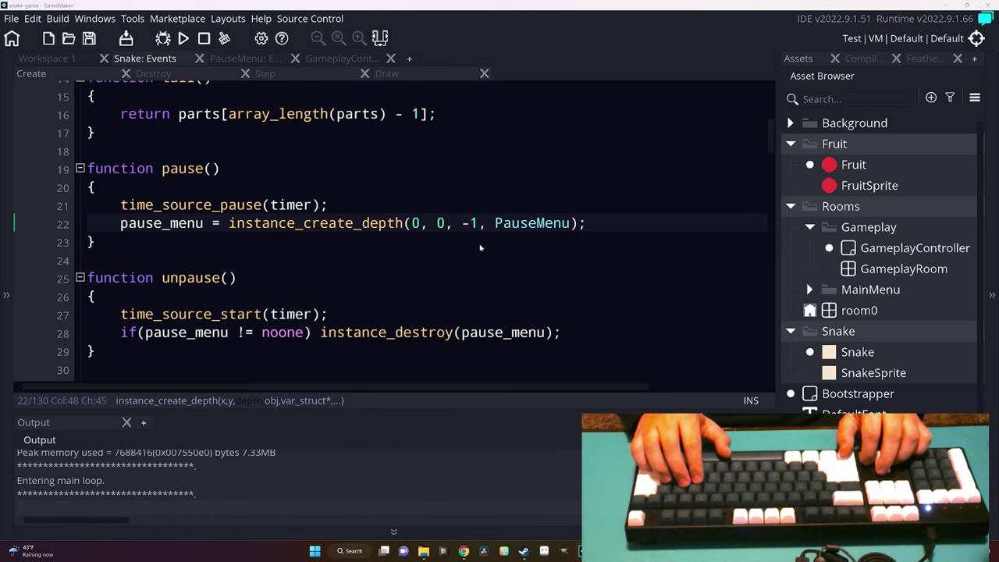
key("Escape")
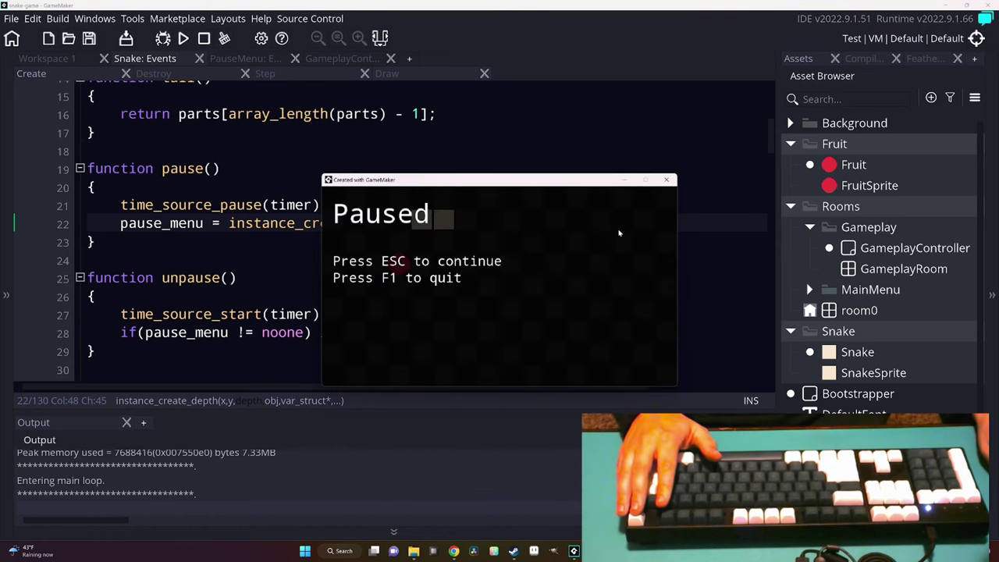
key("Escape")
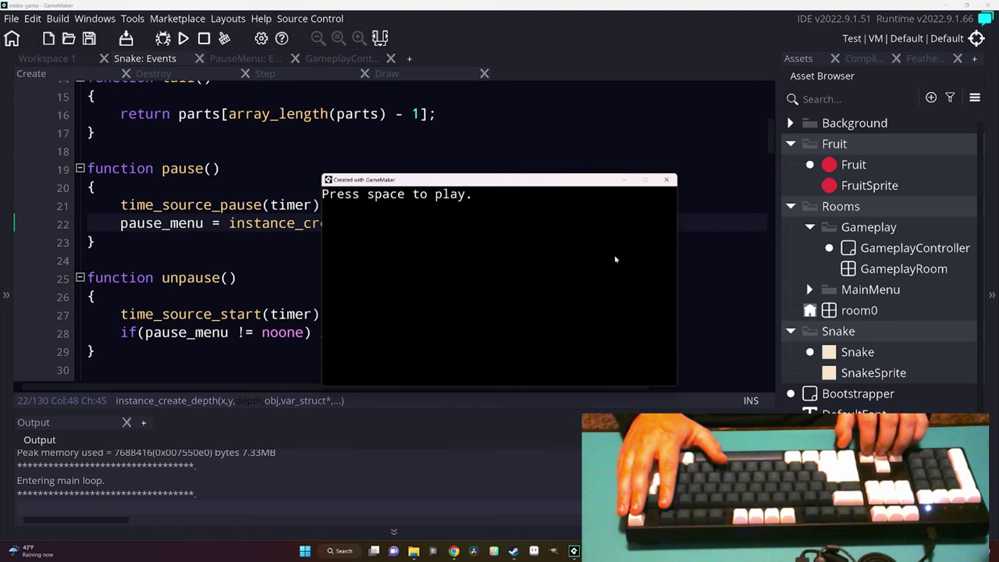
key("space")
key("Escape")
key("Escape")
key("space")
Play a round steering the snake toward the fruit, pausing once, then quit the game.
key("Left")
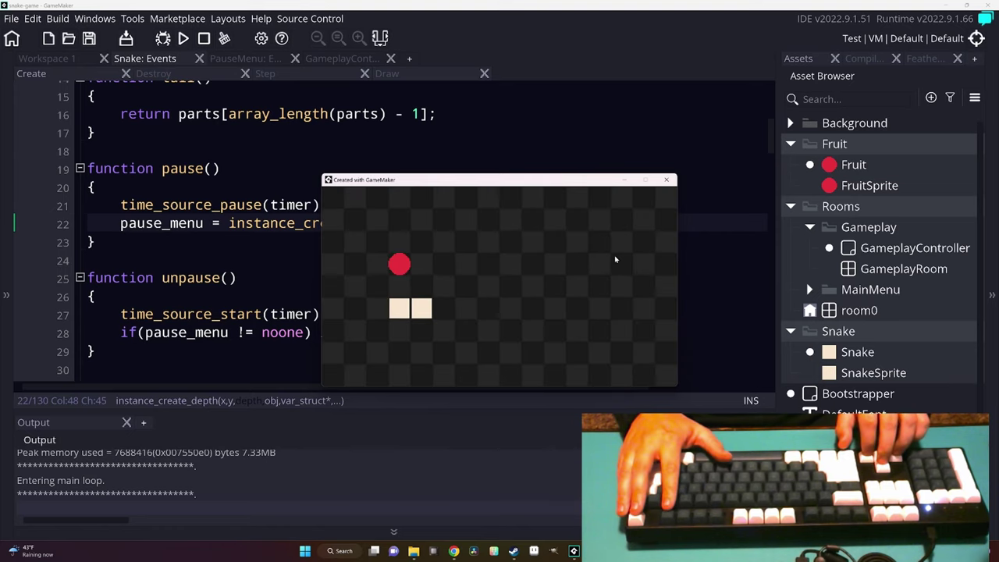
key("Up")
key("Left")
key("Up")
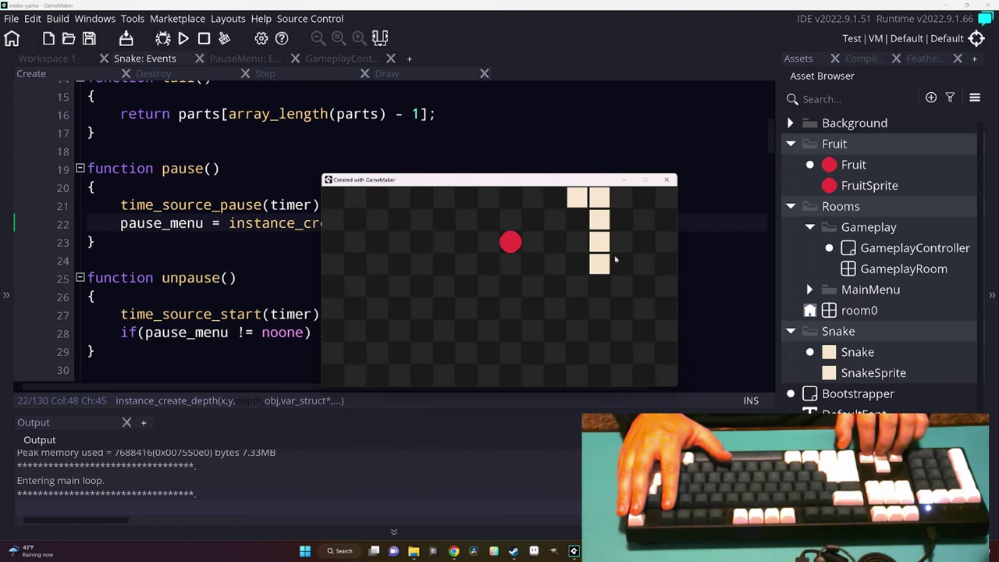
key("Up")
key("Left")
key("Down")
key("Escape")
key("Escape")
key("Right")
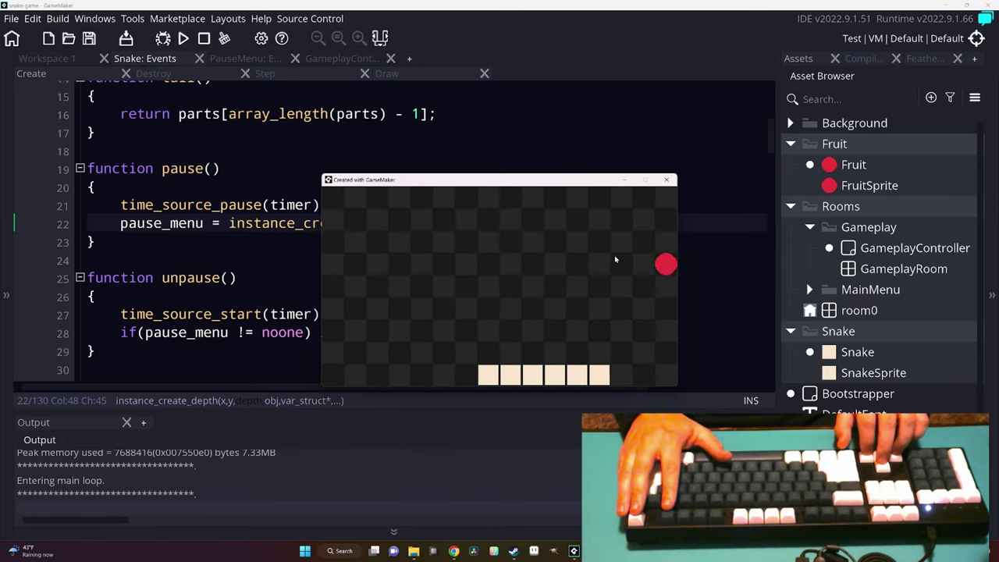
key("Up")
key("Left")
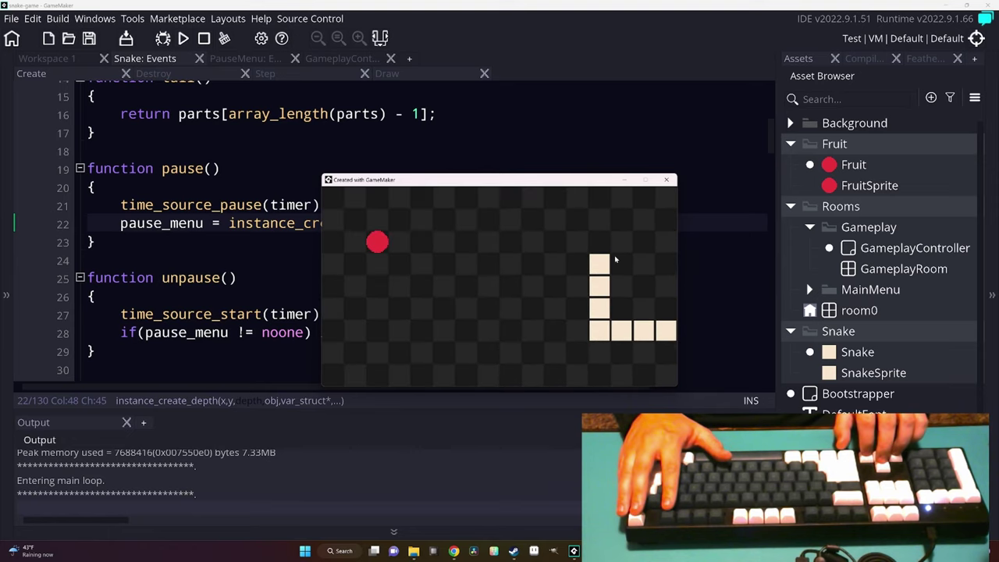
key("Down")
key("Right")
key("Up")
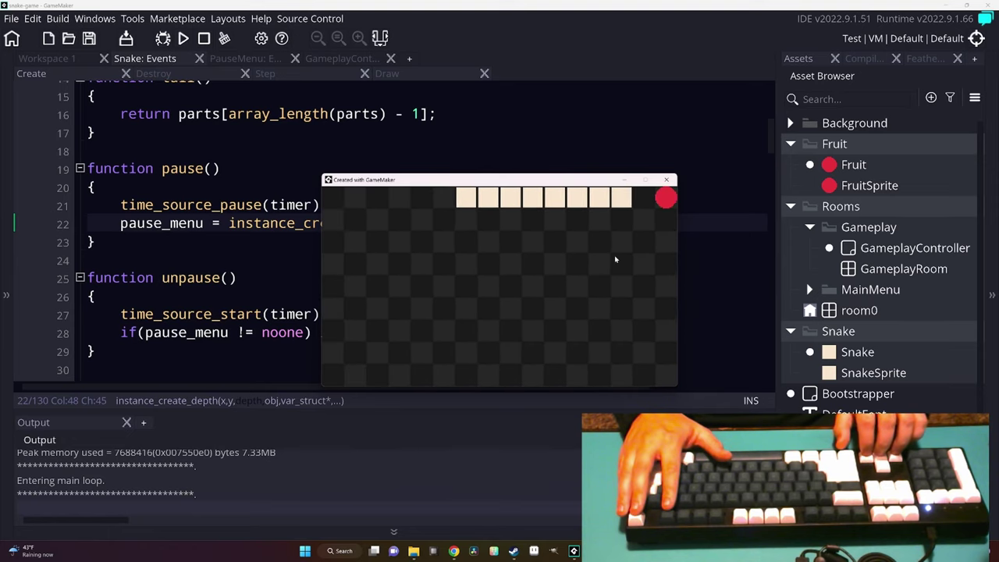
key("Left")
key("Up")
key("Right")
key("Up")
key("Left")
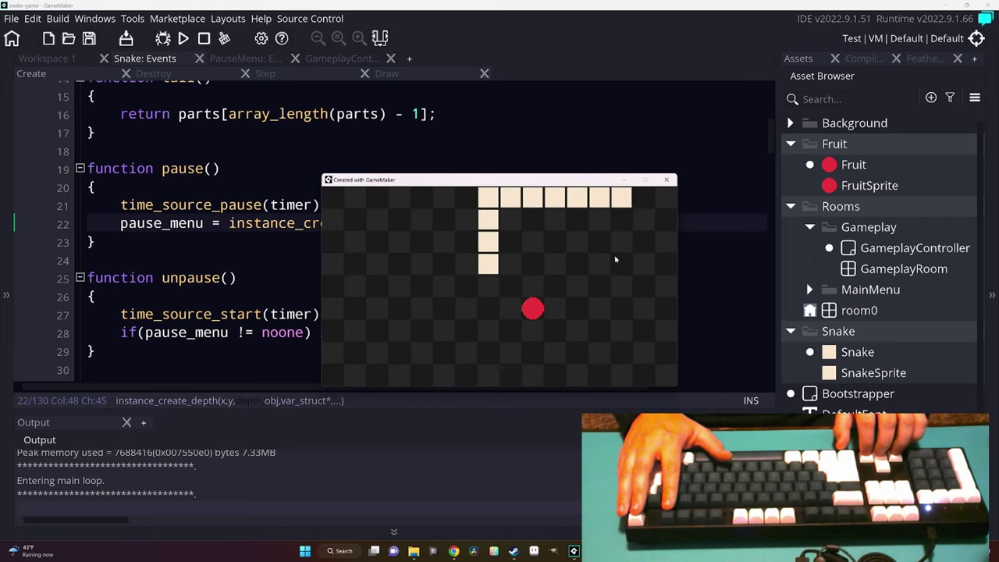
key("Escape")
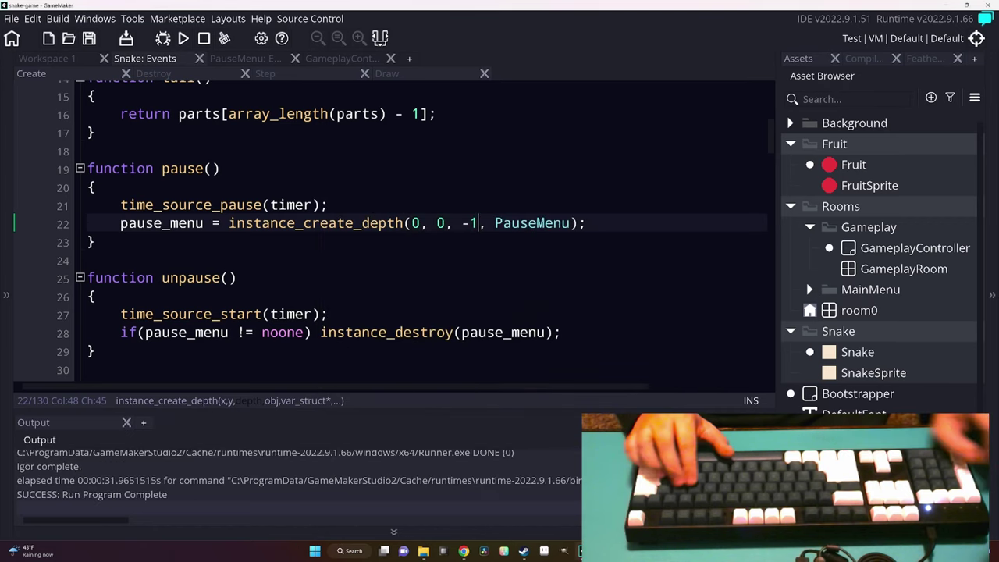
Scroll up the Snake code, hide the Output panel, and bring up PauseMenu's events.
key("Down")
key("Down")
scroll(422, 226, "up", 3)
scroll(421, 226, "up", 3)
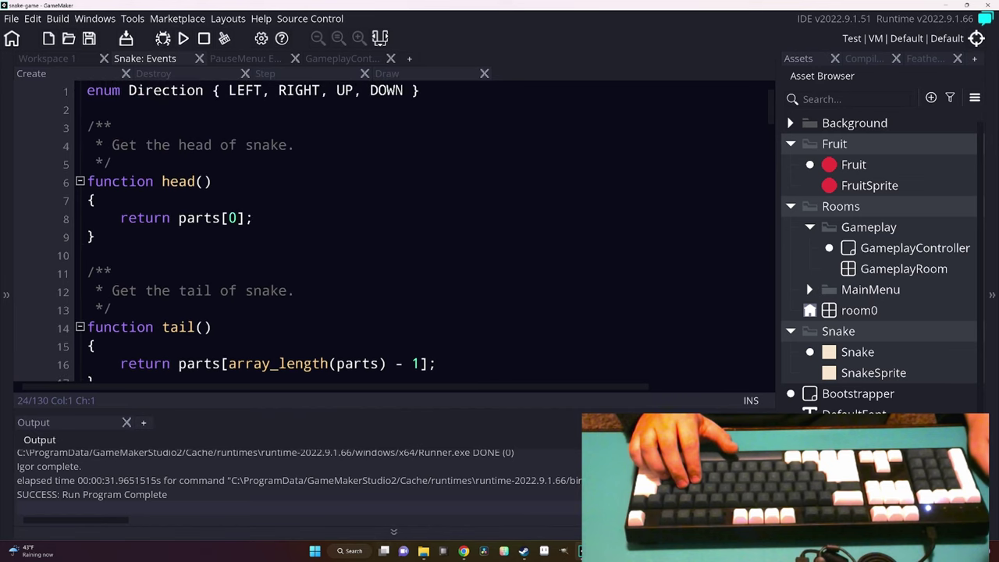
left_click(394, 530)
left_click(95, 200)
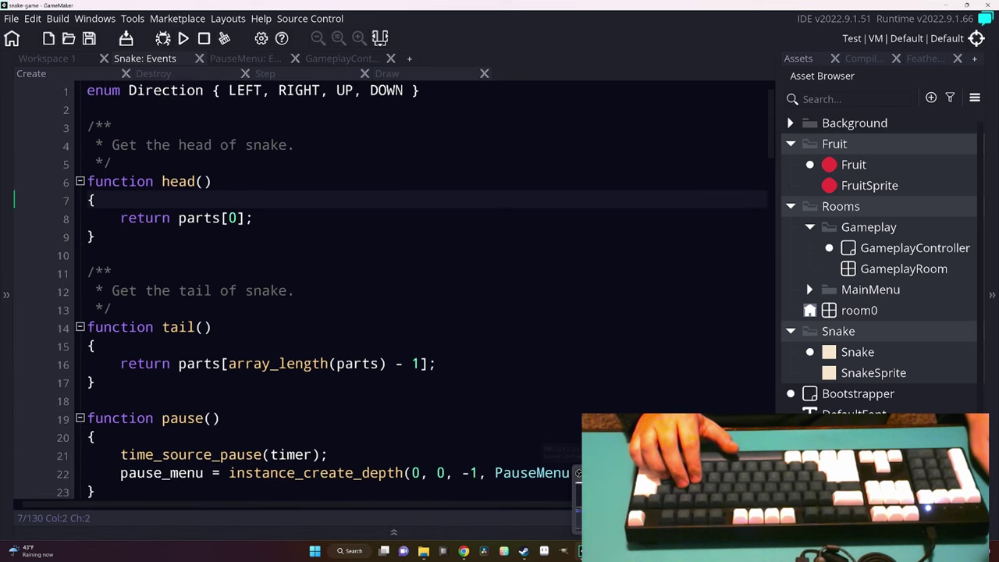
double_click(198, 61)
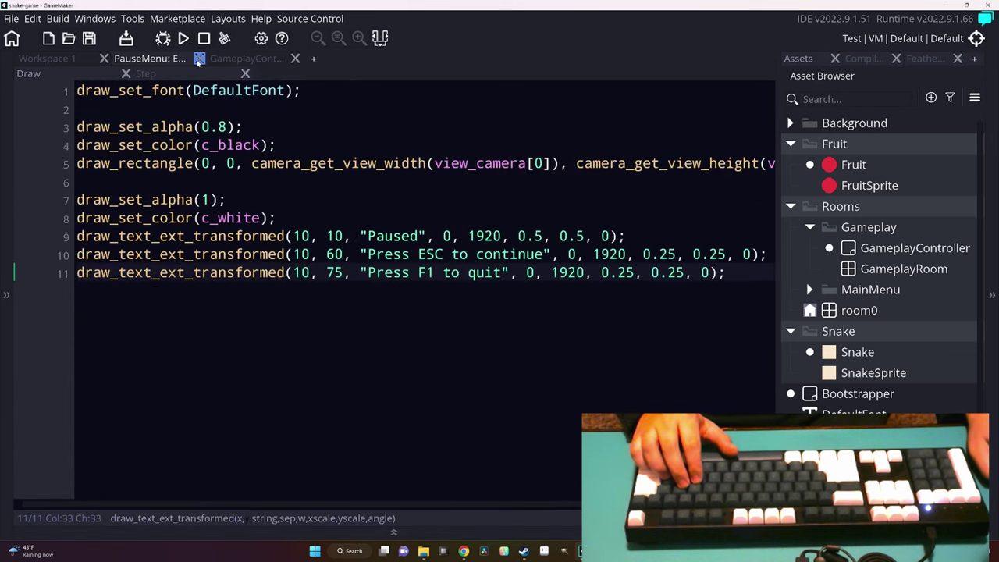
Close all editors and open the MainMenuController object's Draw event from the MainMenu folder.
mouse_move(526, 193)
left_click(605, 319)
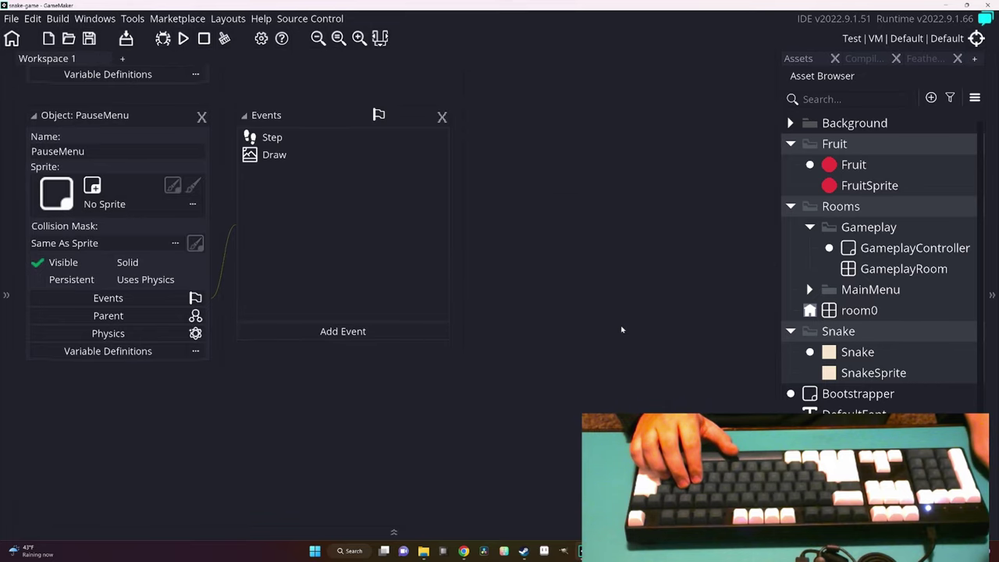
left_click(808, 289)
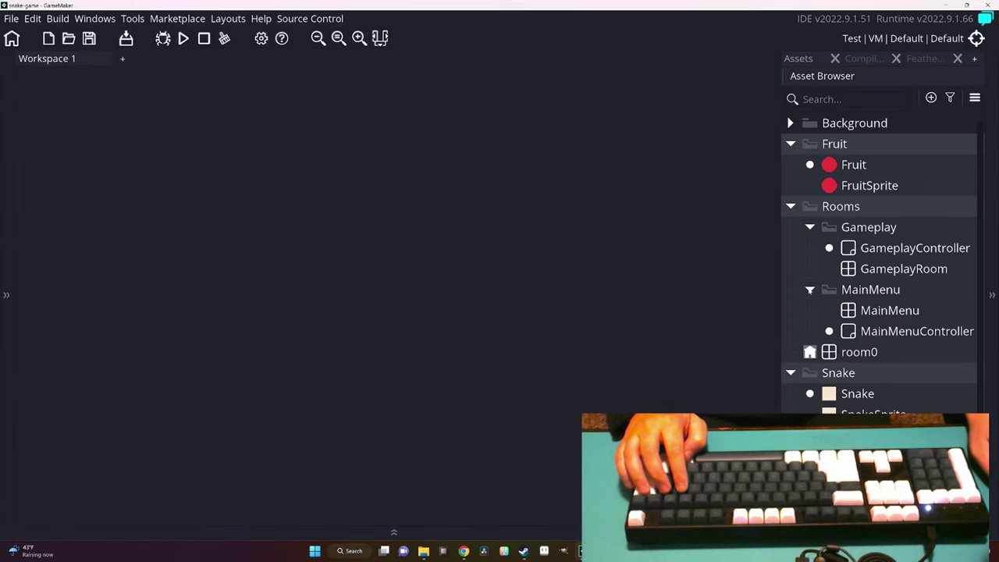
double_click(897, 330)
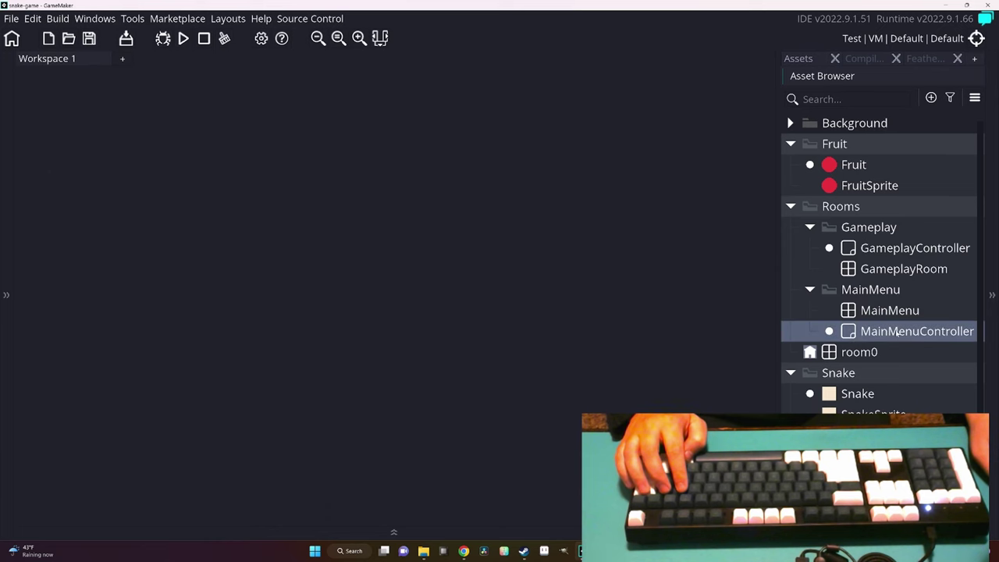
double_click(339, 185)
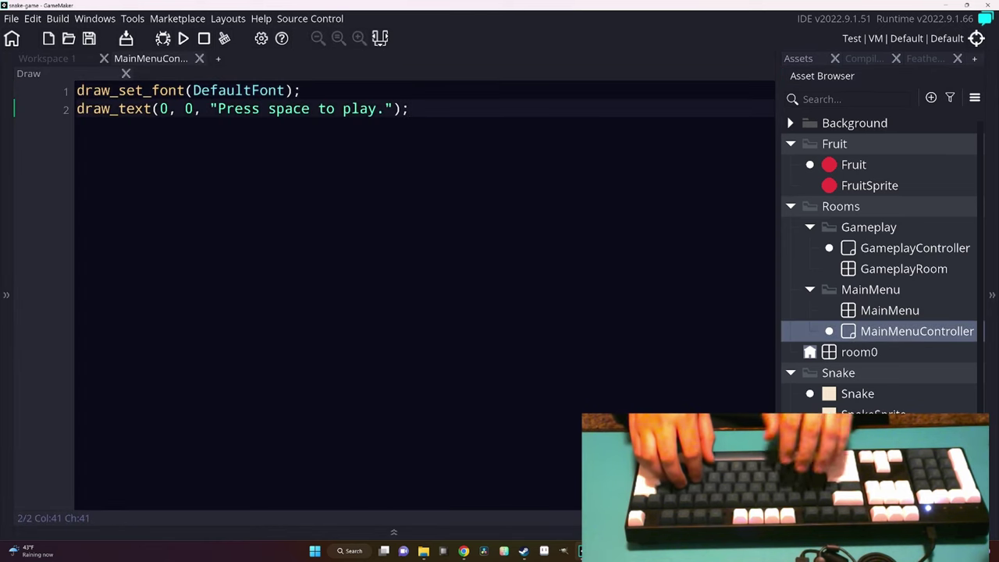
Add a 1.5-scale 'Hi! Thanks for watching! Please like and subscribe…' line, then run the game.
key("Return")
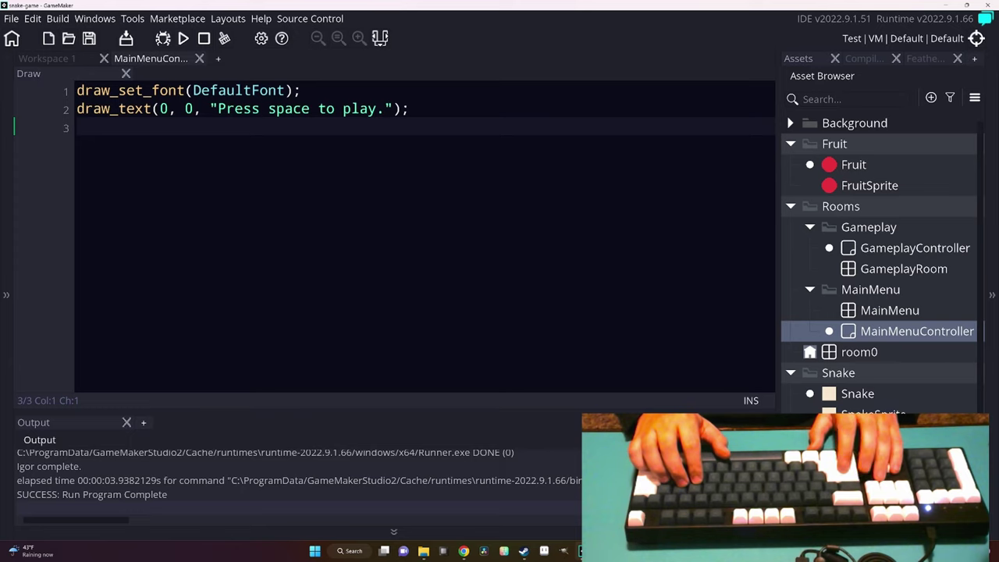
key("Return")
type("draw_text_ext_transformed(     0, 80,     \"\",     60, 700,     1.5, 1.5, 0 );")
left_click(117, 181)
type("He")
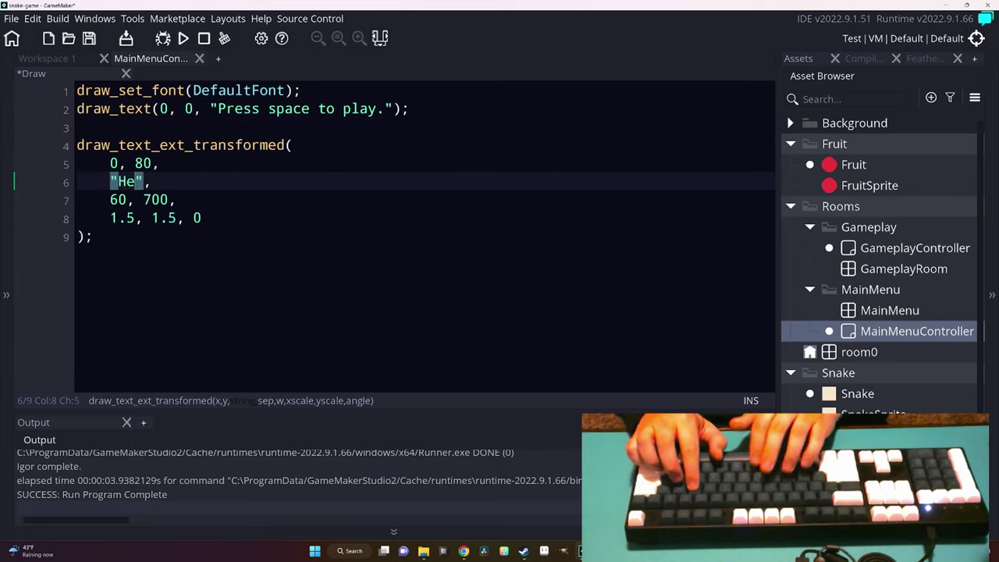
key("BackSpace")
type("i! Thanks for ")
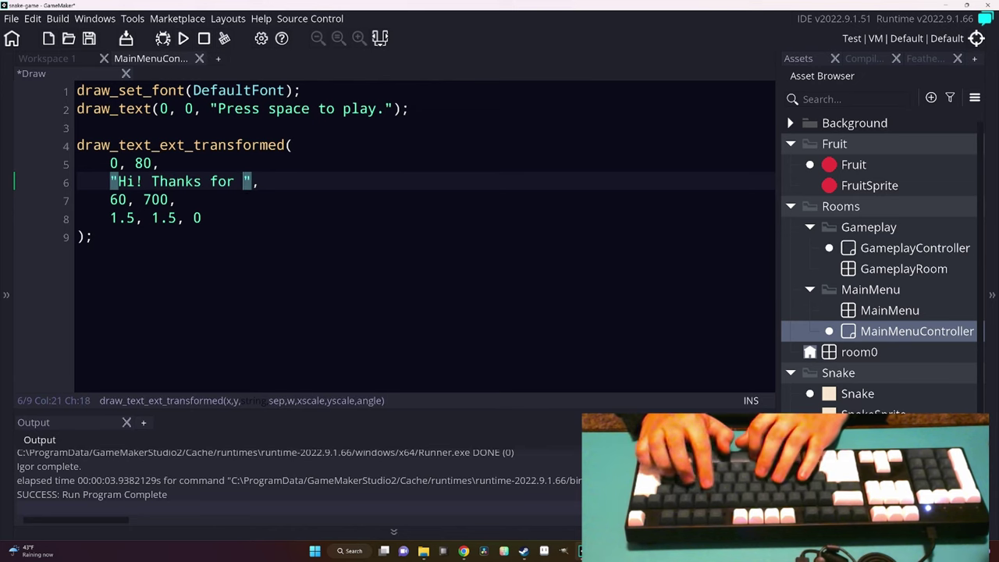
type("watching! Please lie")
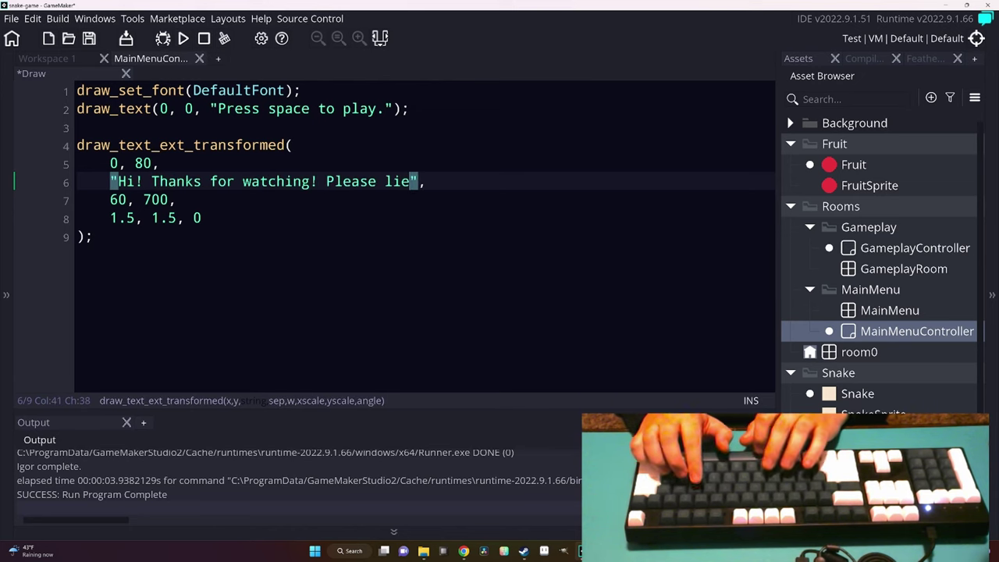
key("BackSpace")
type("ke and subscribe if you lik")
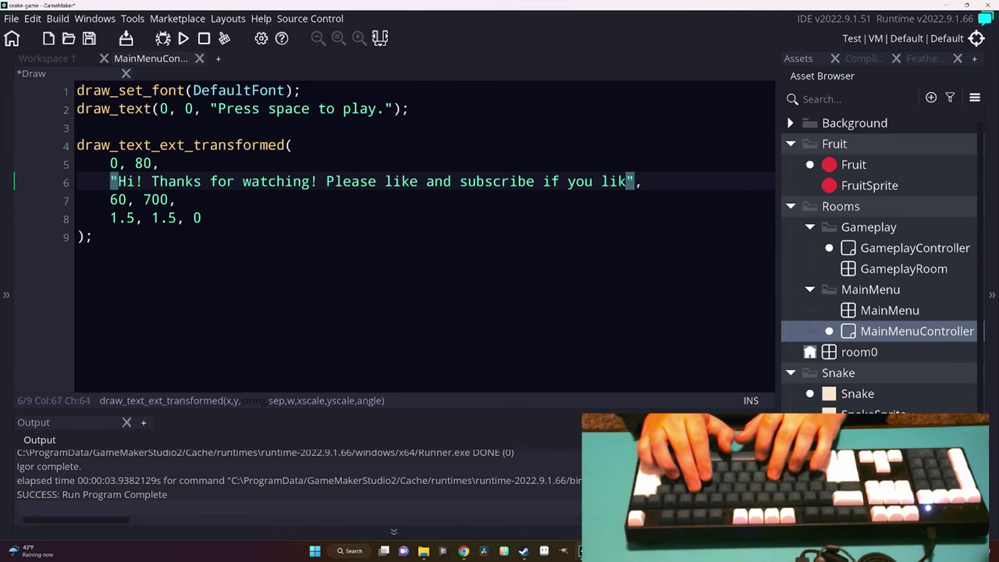
type("ed this video.")
key("F5")
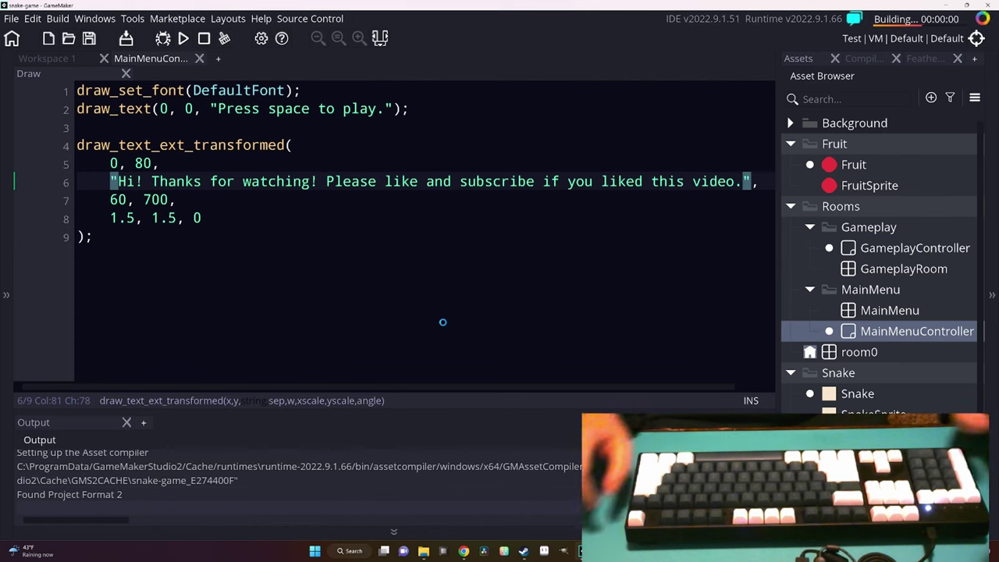
left_click_drag(548, 178, 515, 202)
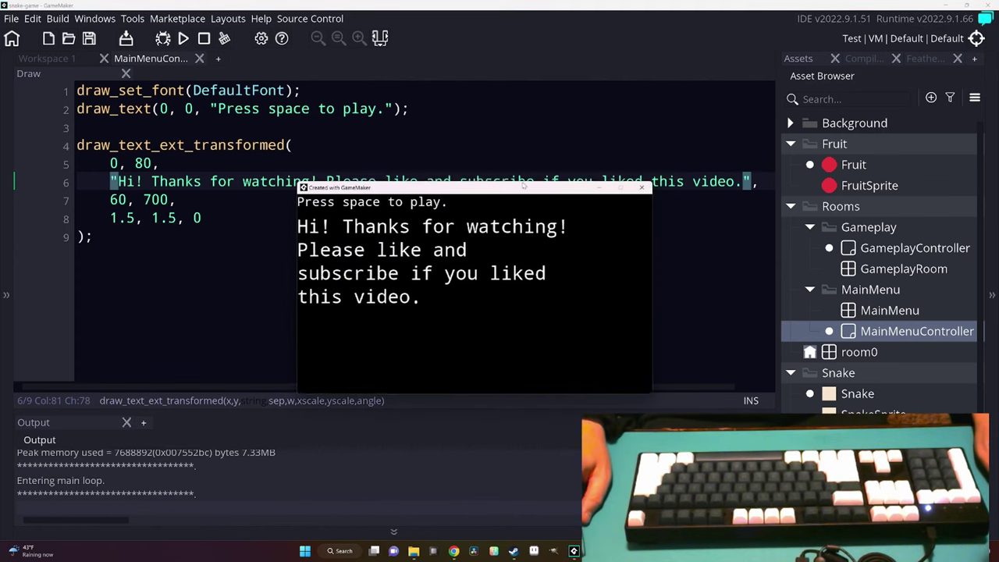